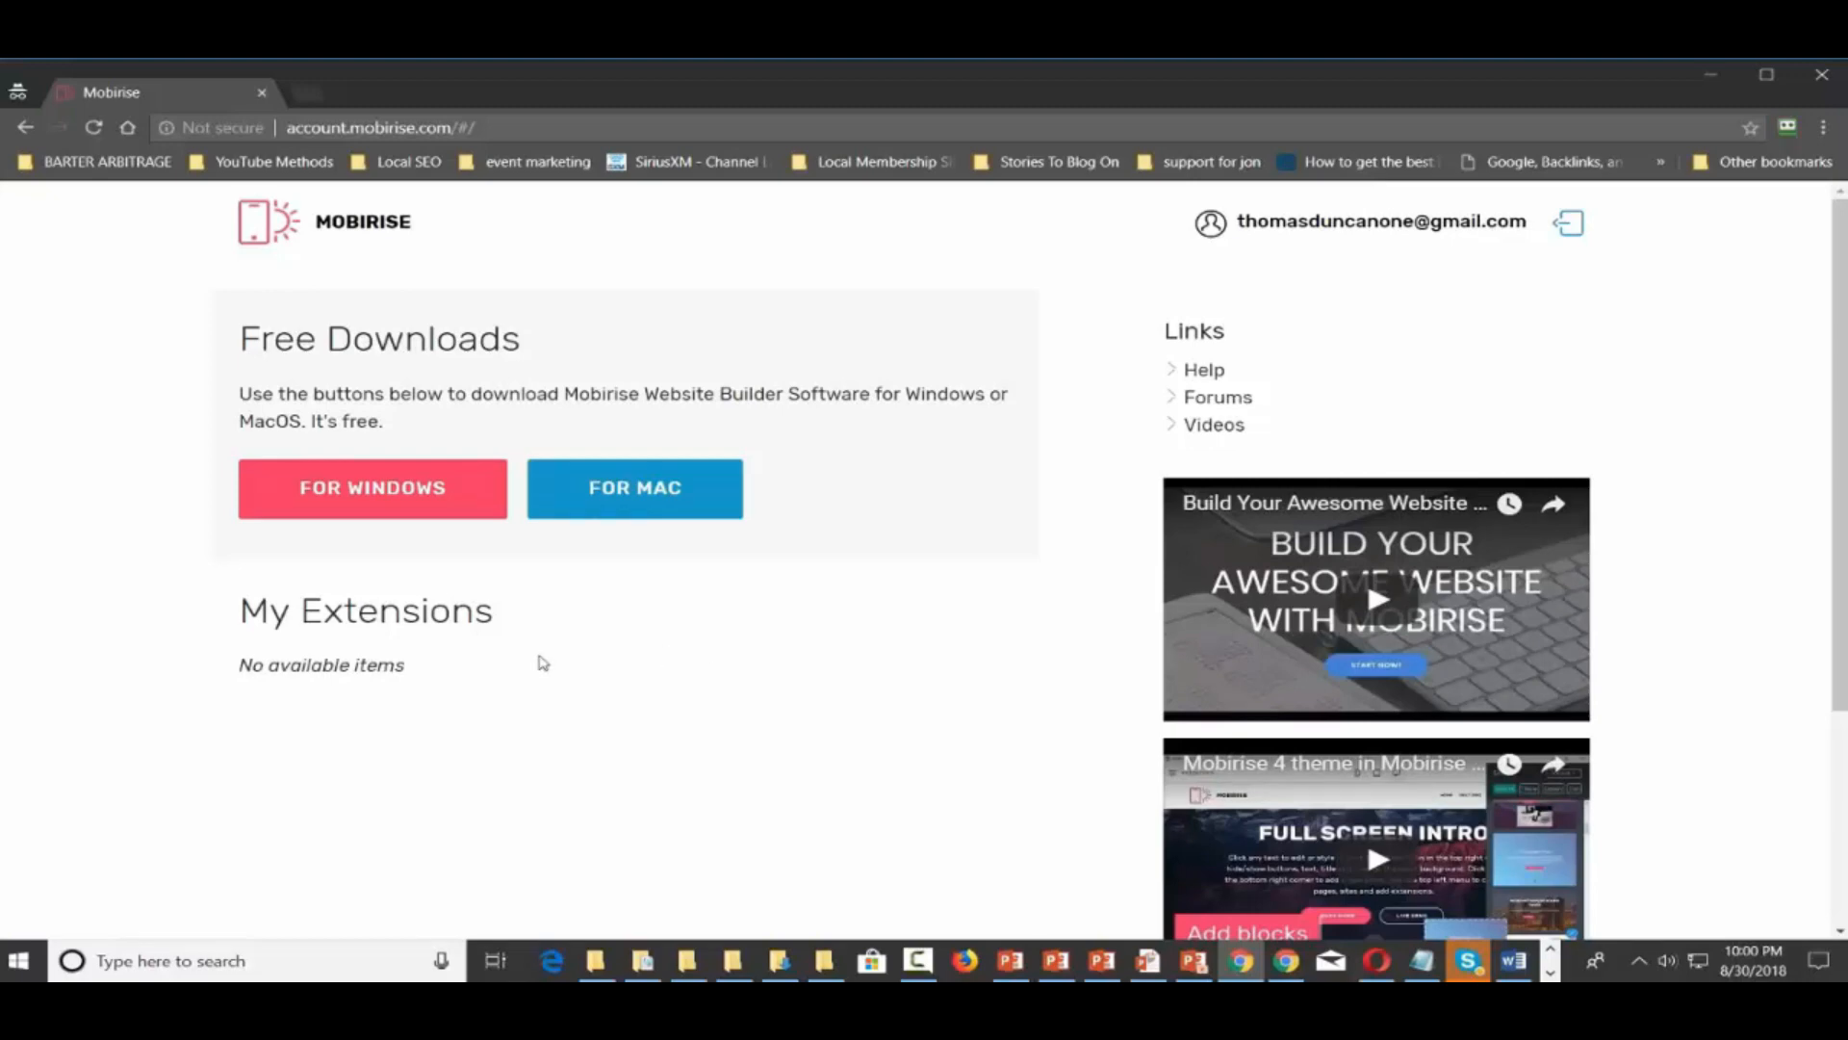
Open gmail.com in a new browser tab
left_click(308, 93)
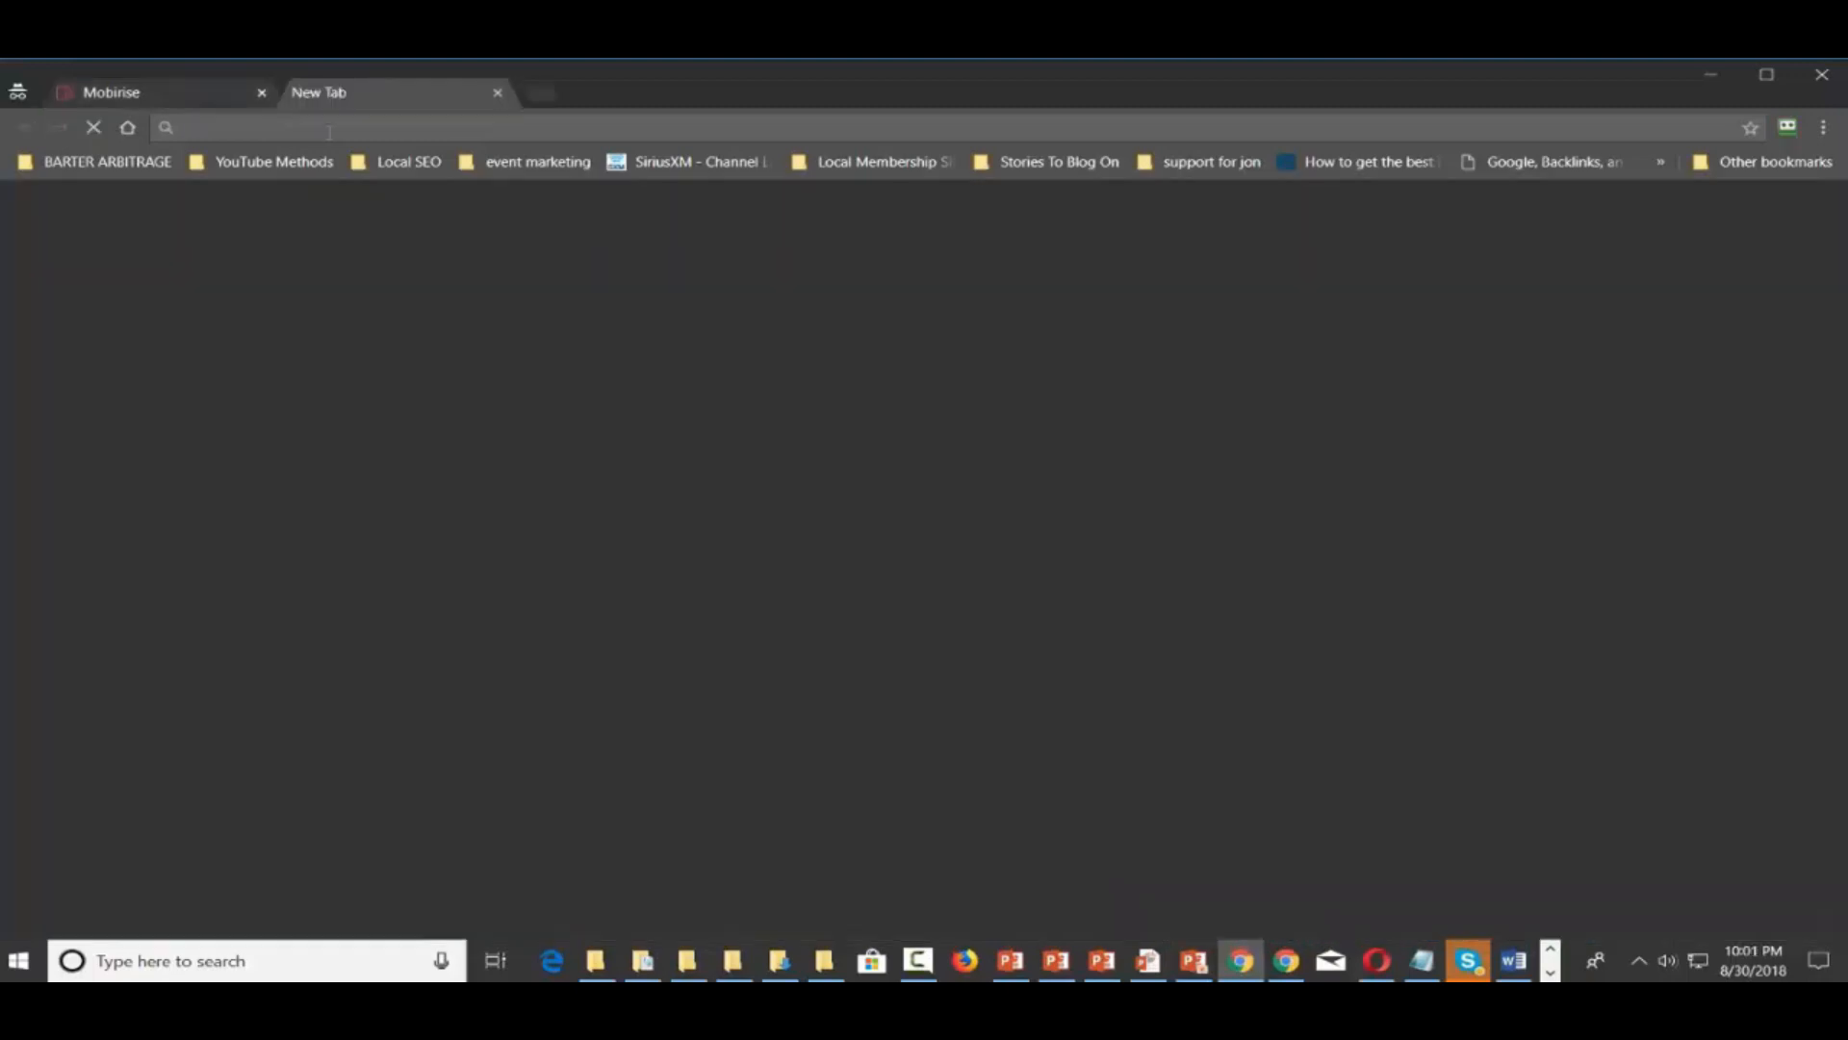
type("gmail.com")
key("Return")
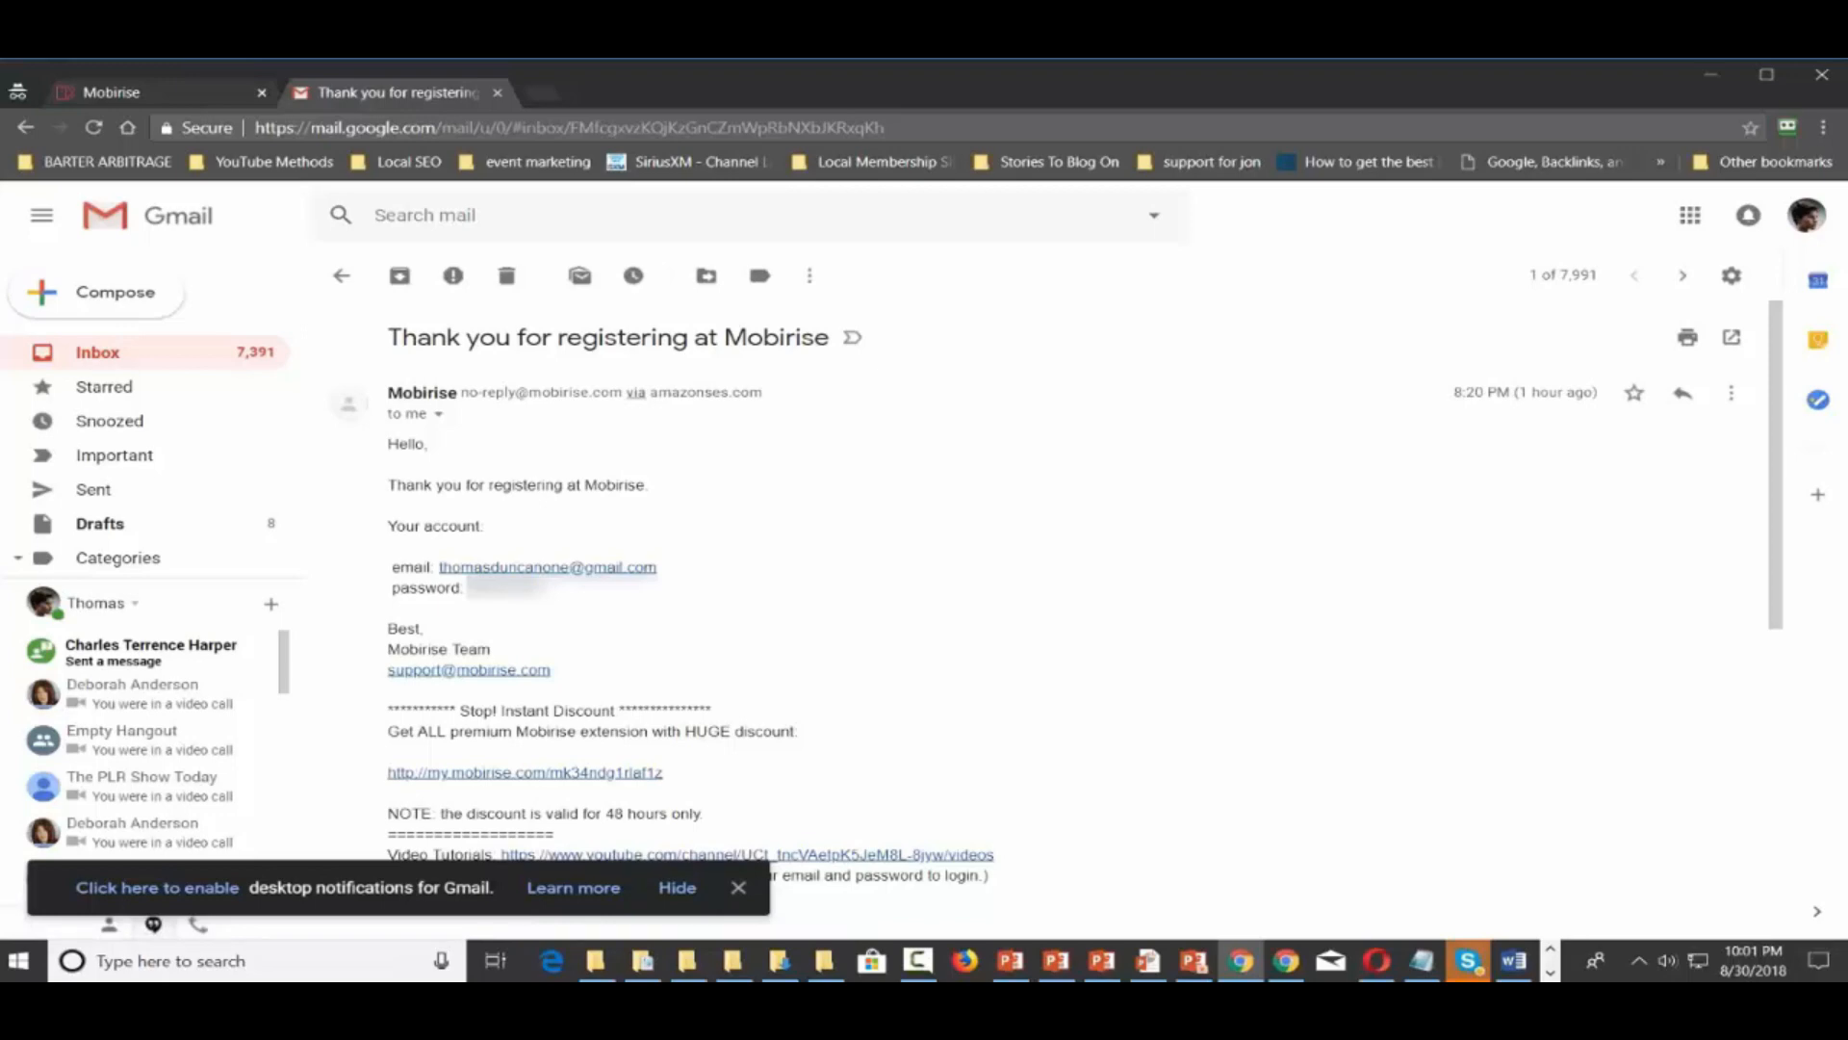
Close the registration email tab and save the free Windows Mobirise zip into Downloads
left_click(498, 93)
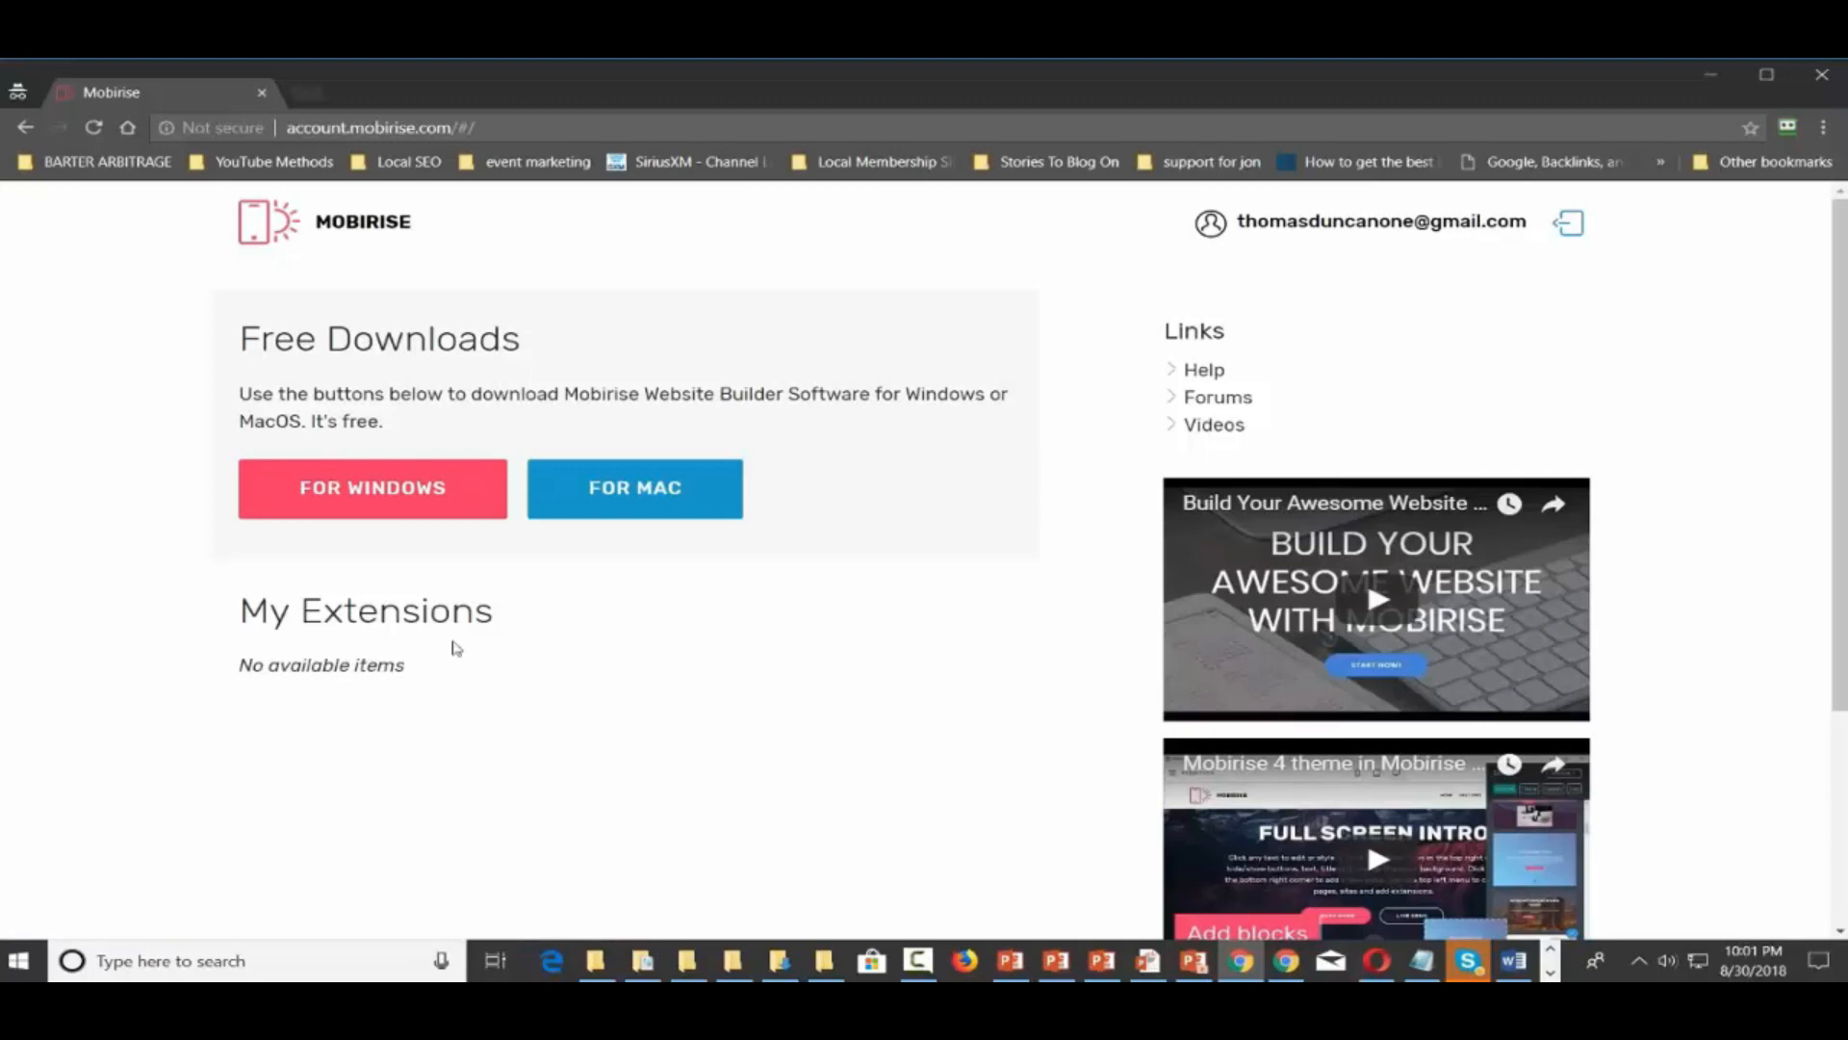
left_click(411, 493)
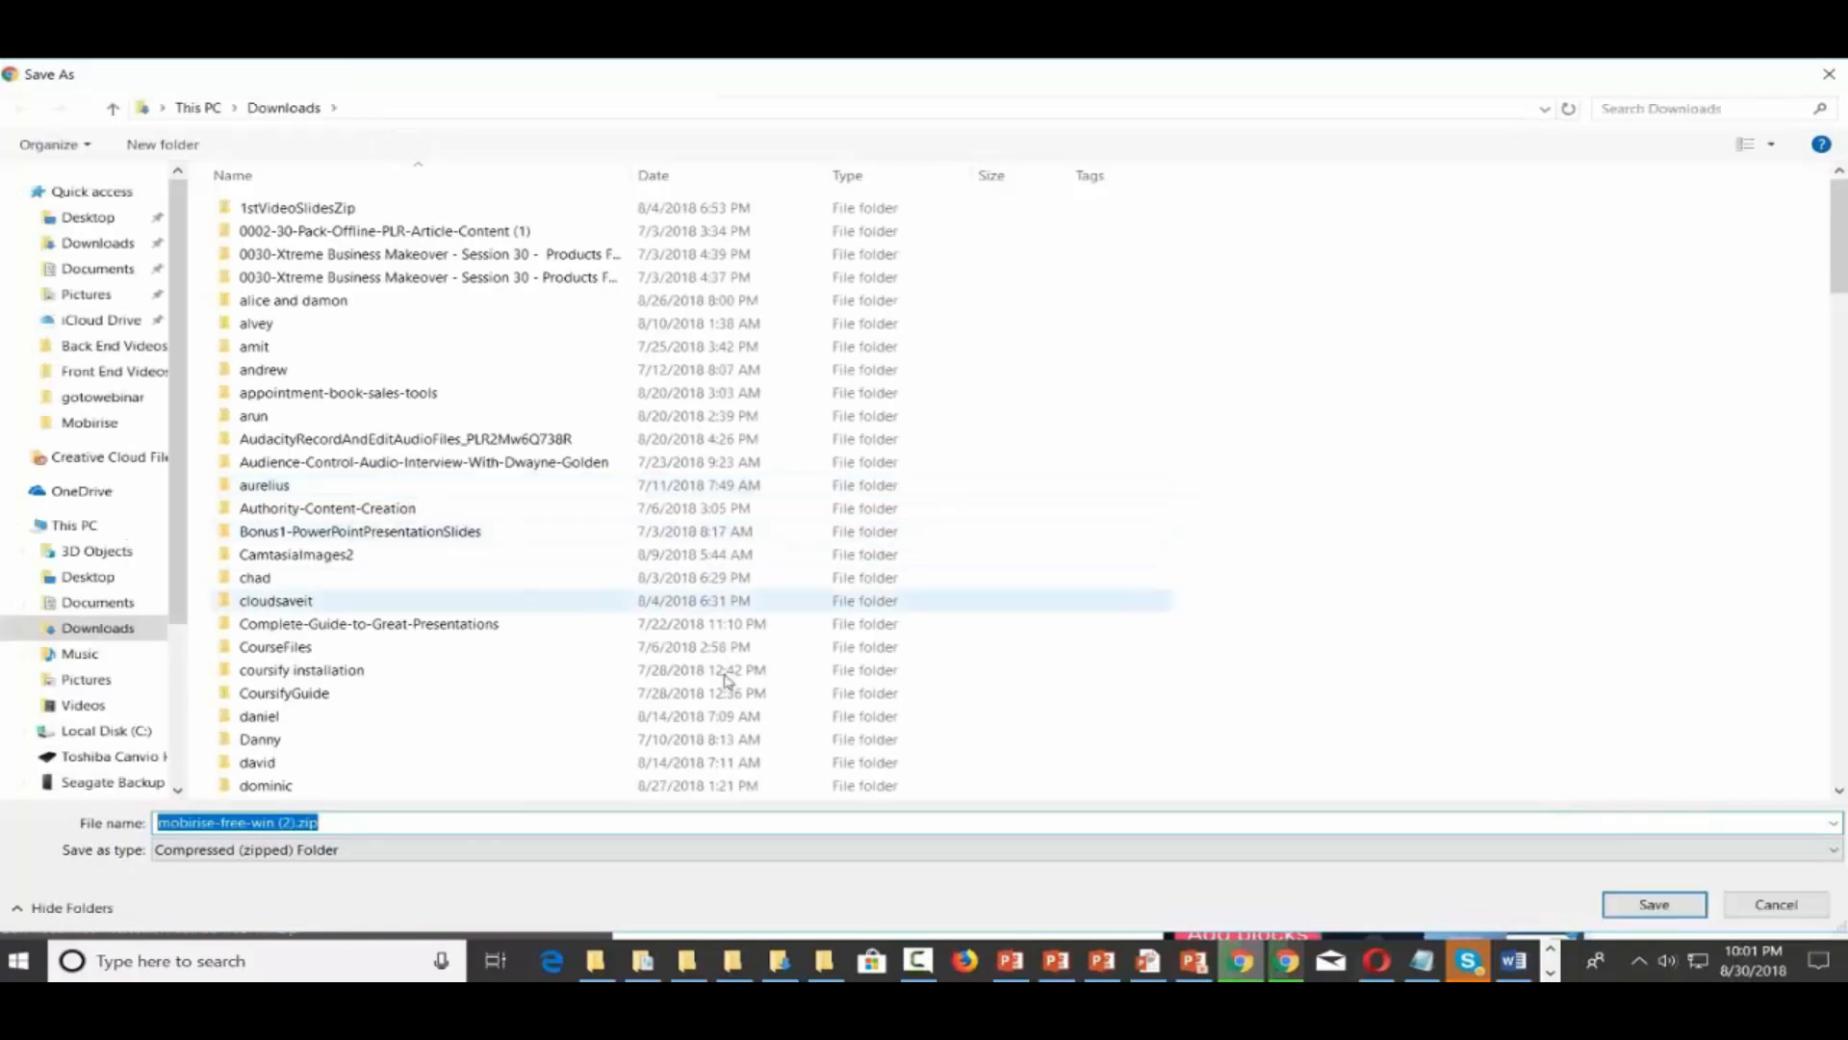
left_click(1652, 905)
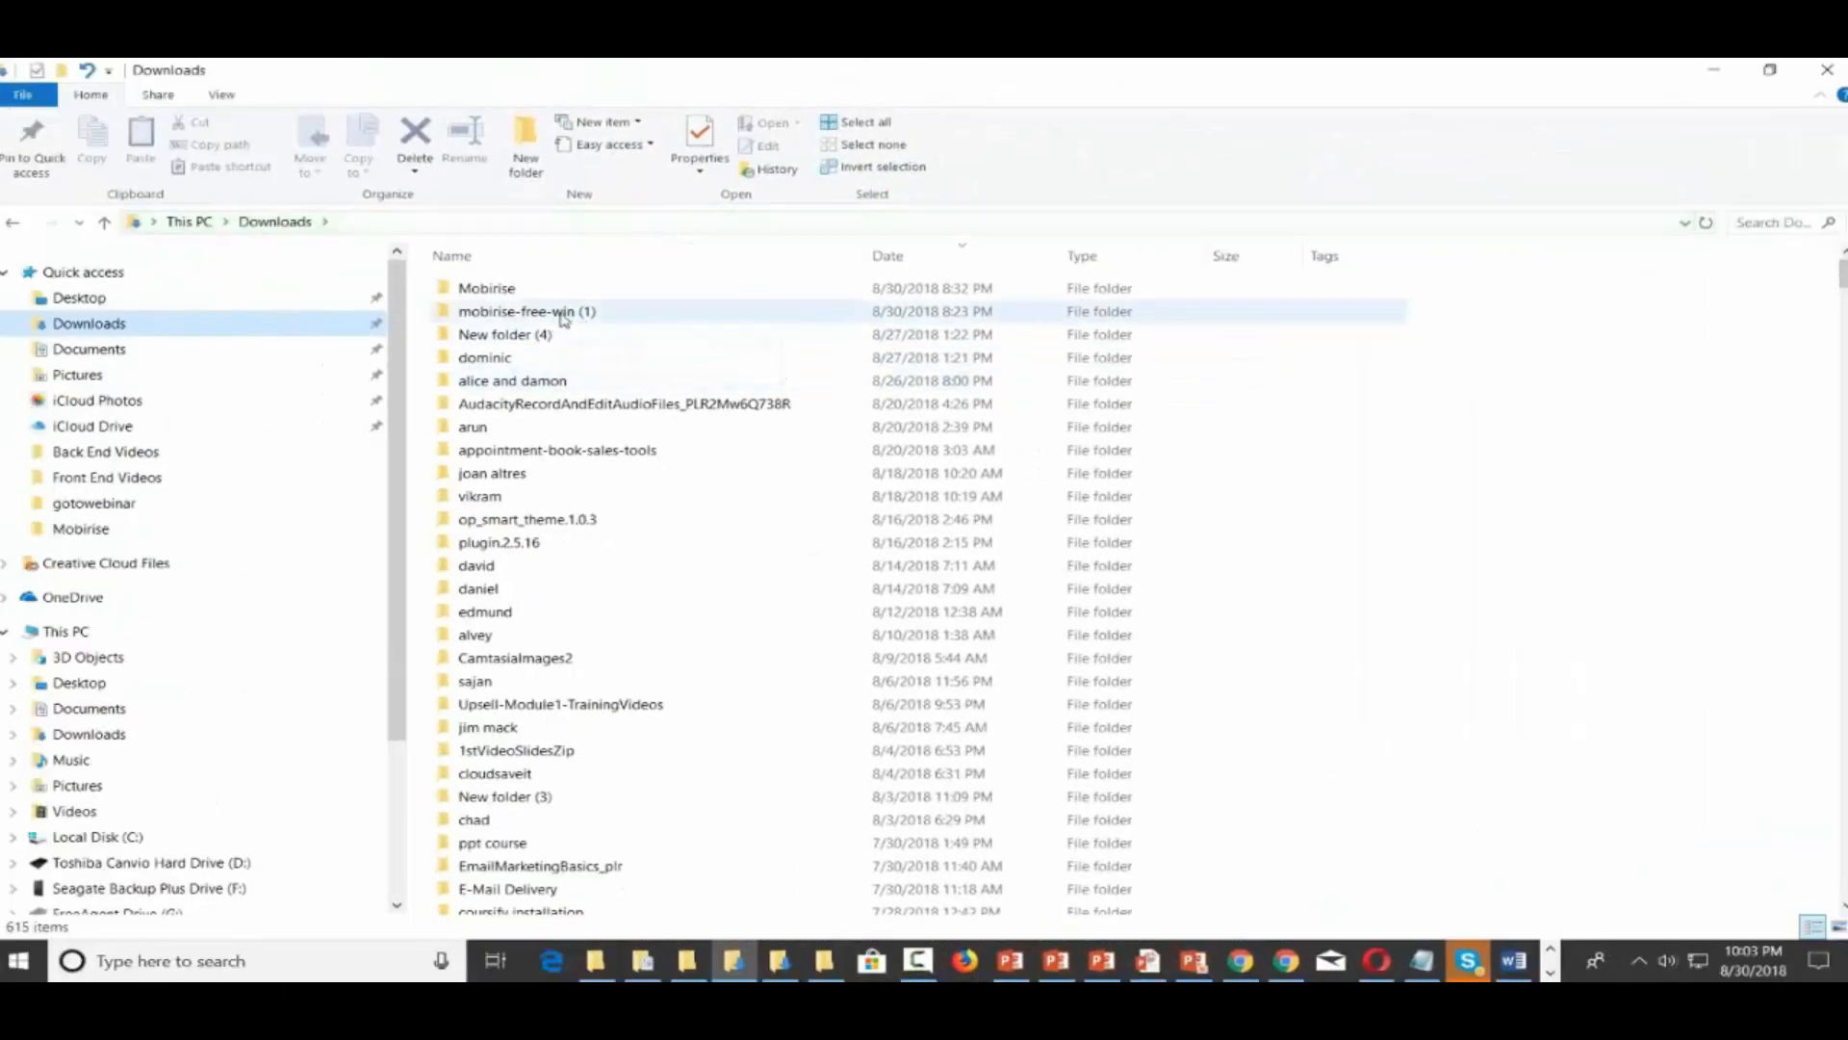
Open the mobirise-free-win (1) folder and run Mobirise4-setup.exe
double_click(561, 317)
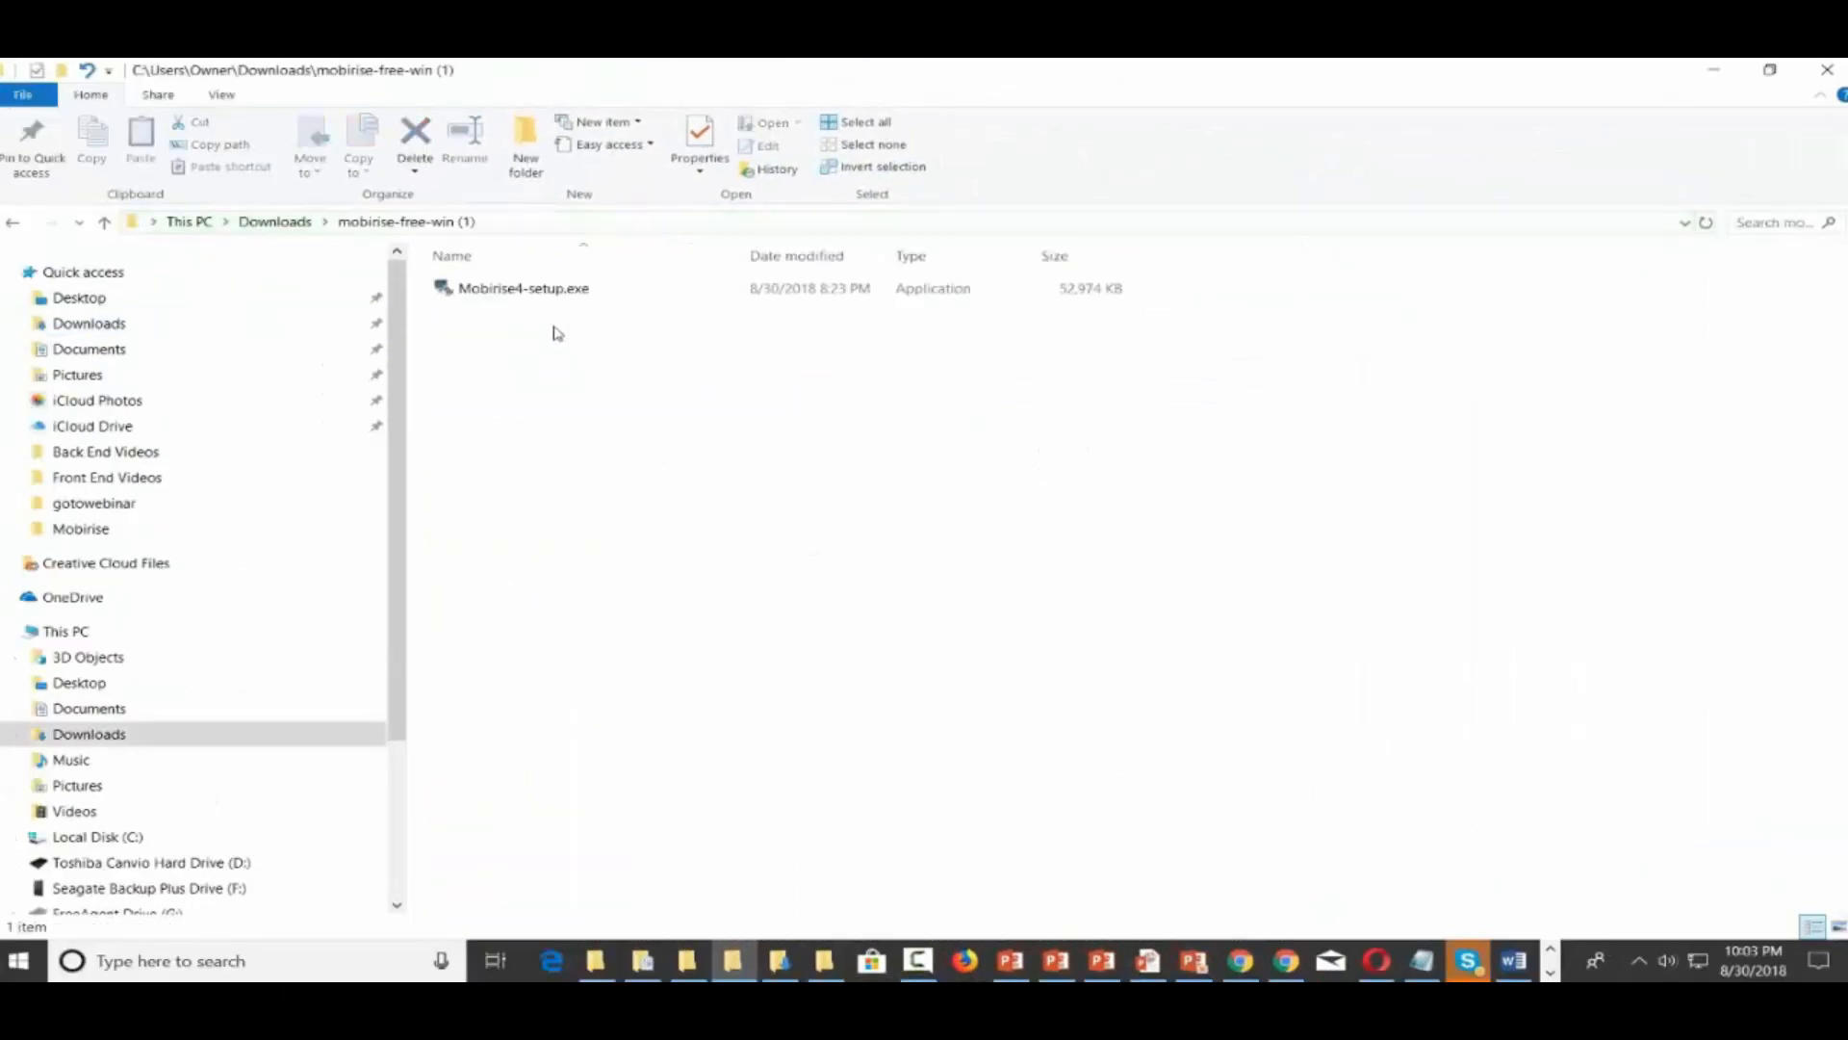
left_click(530, 298)
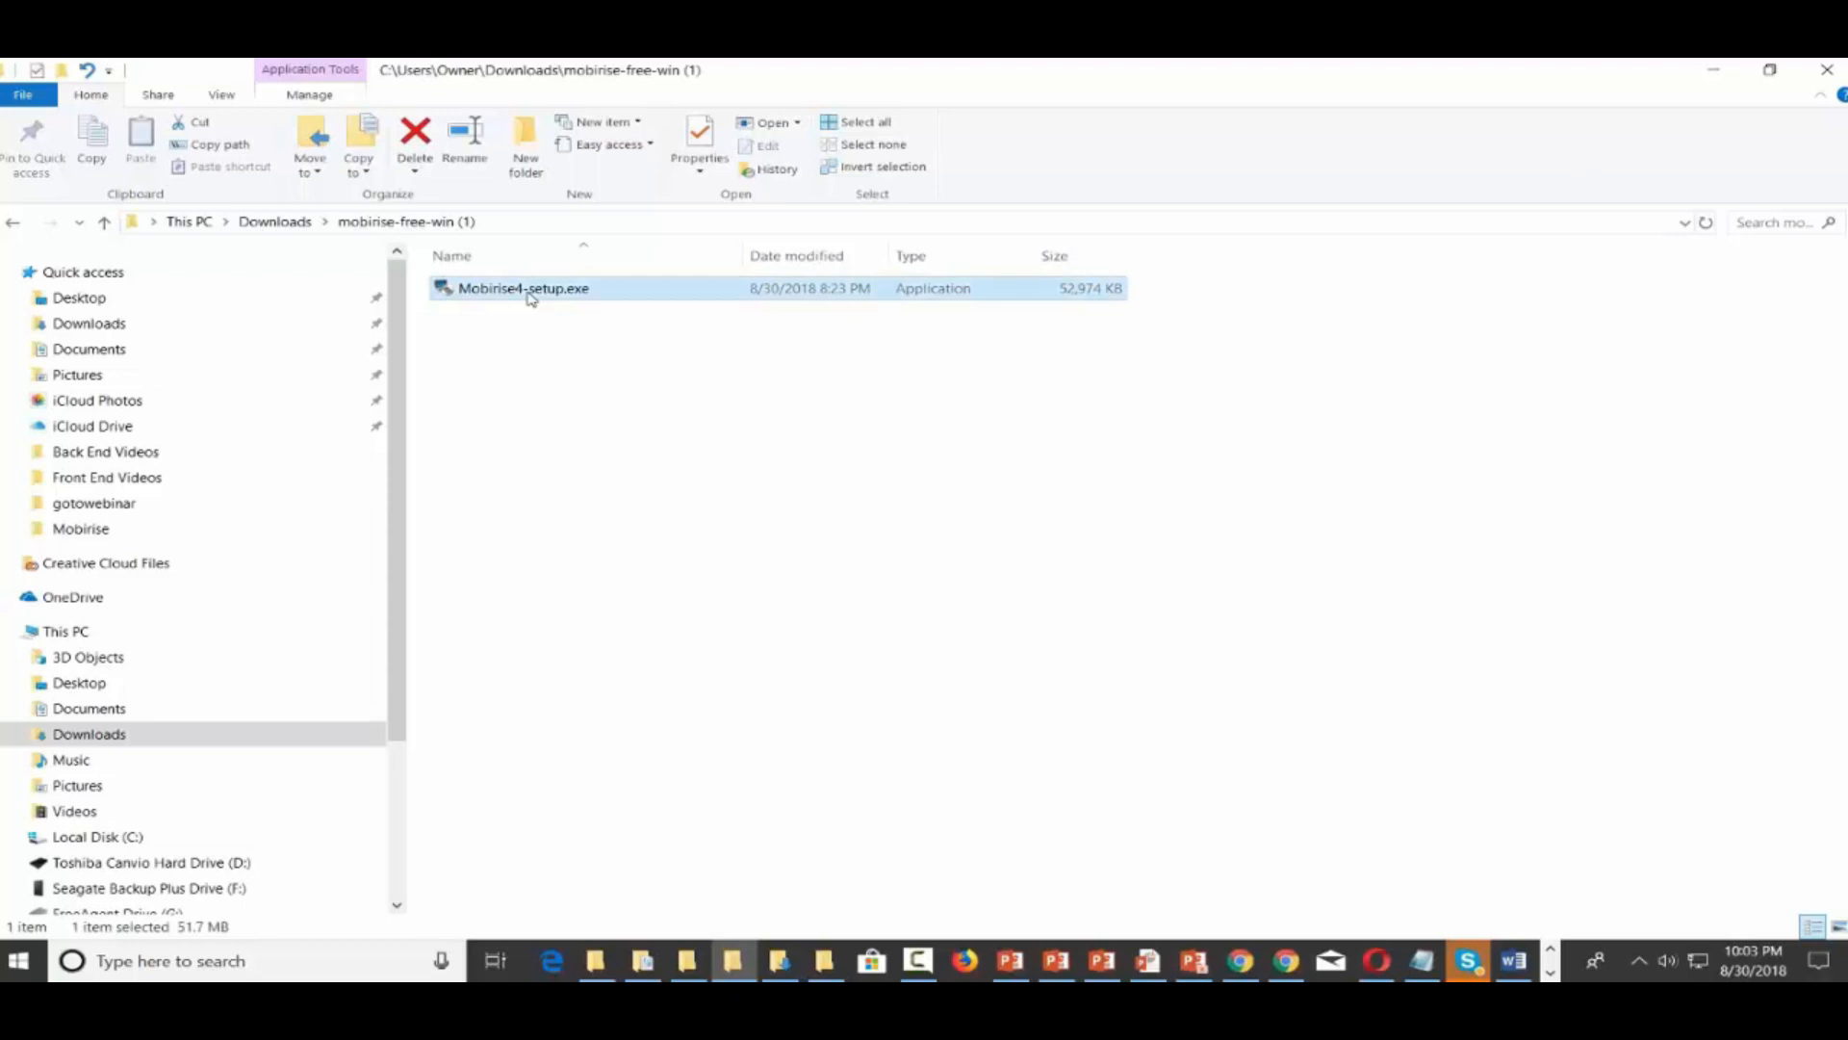
double_click(531, 299)
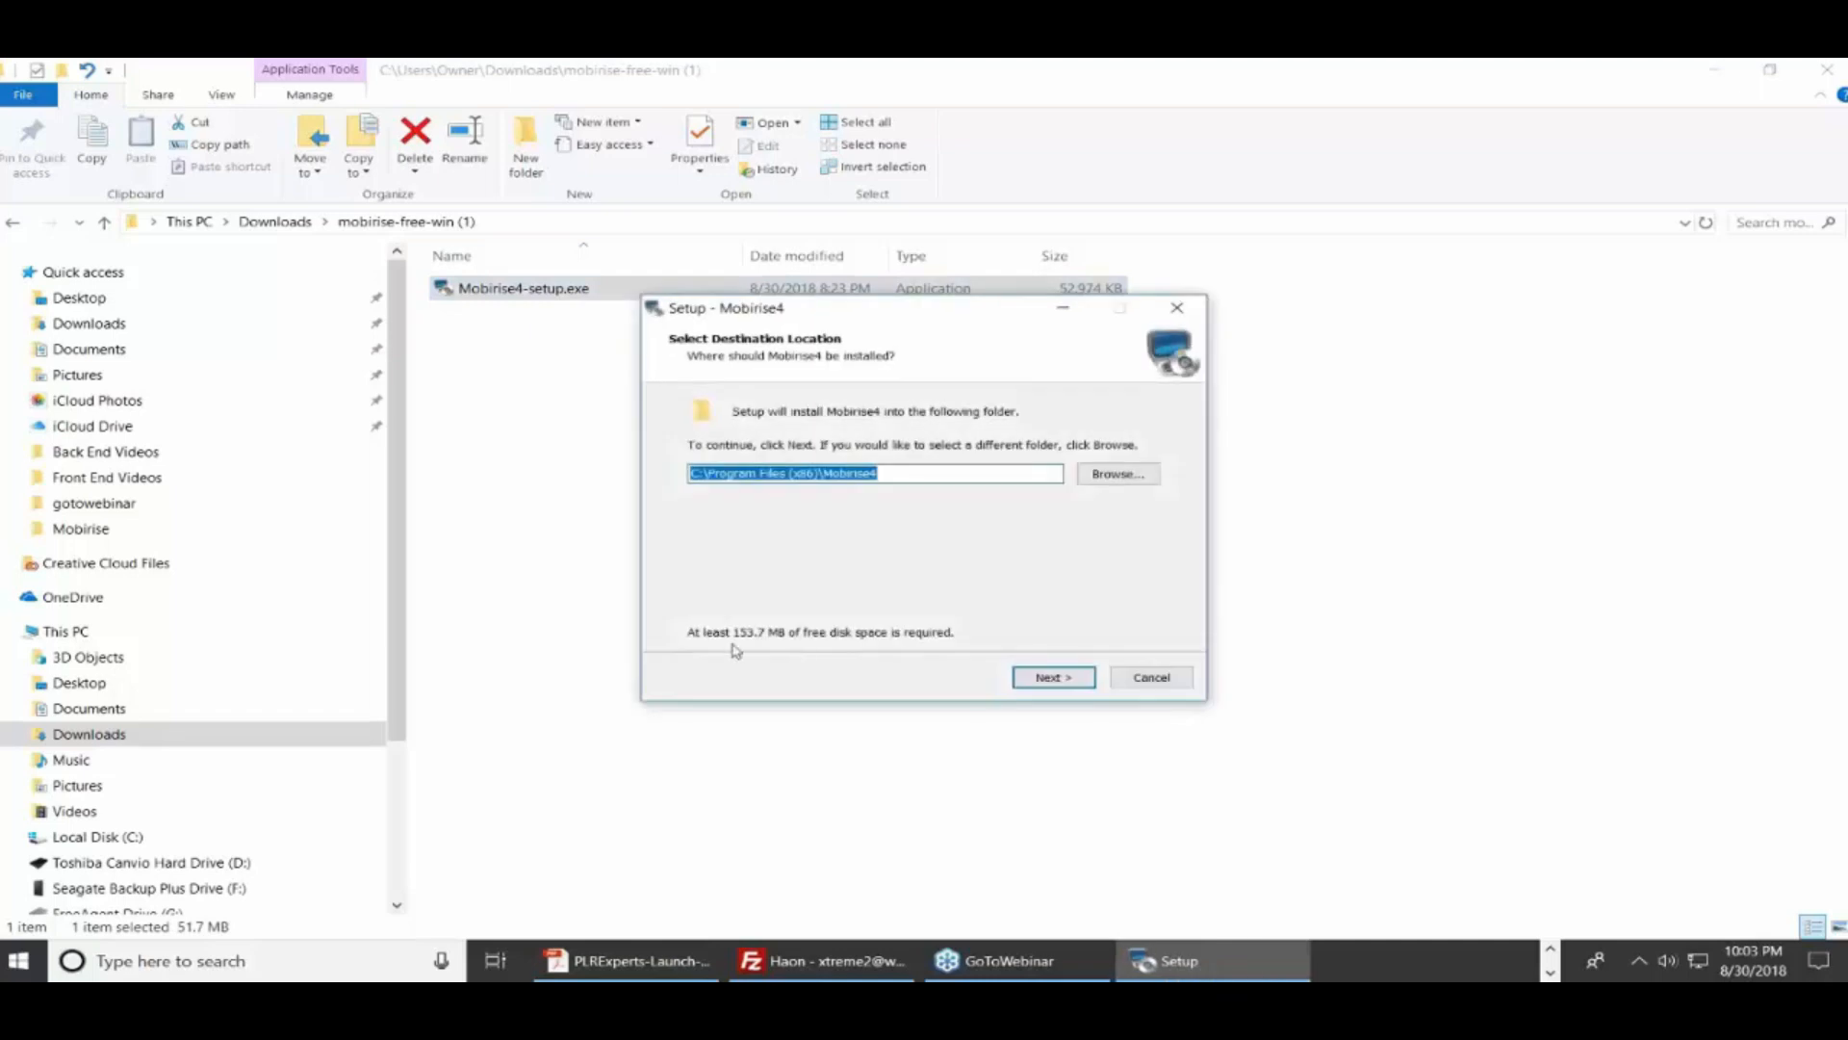
Accept C:\Program Files (x86)\Mobirise4 as destination and confirm installing into the existing folder
left_click(1049, 679)
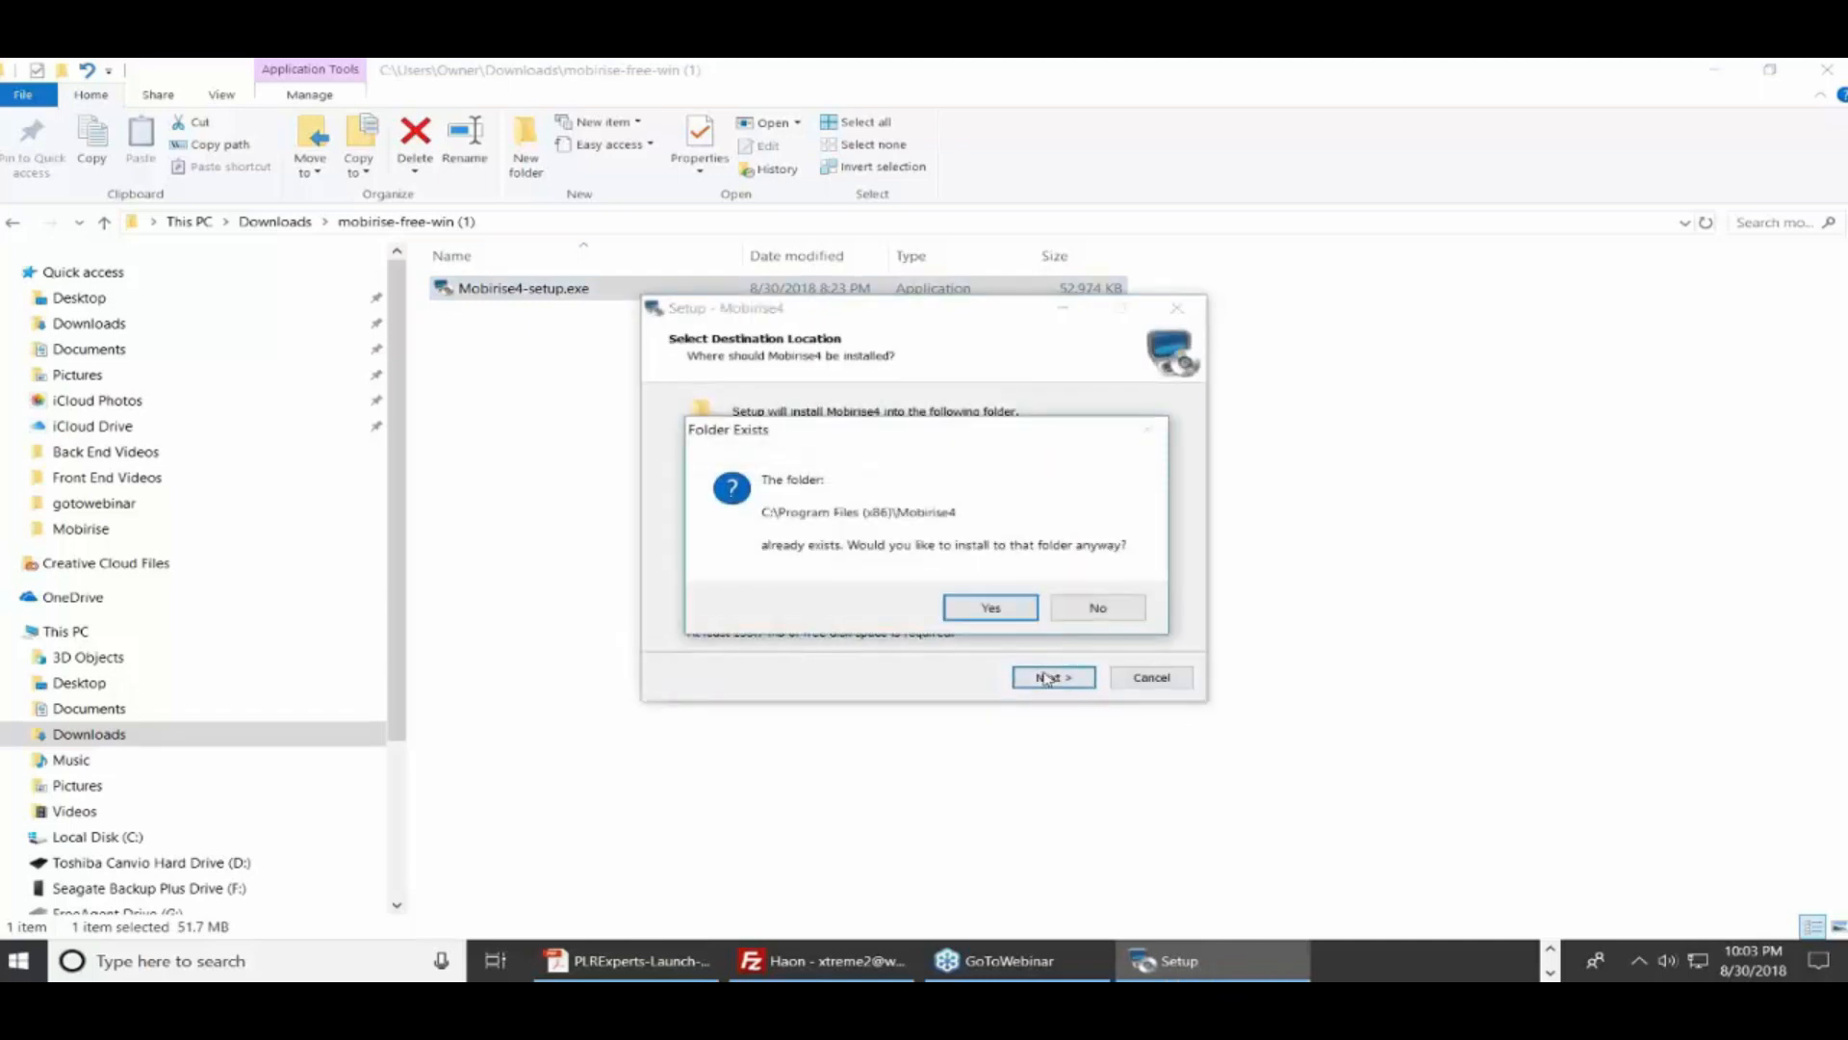
left_click(984, 608)
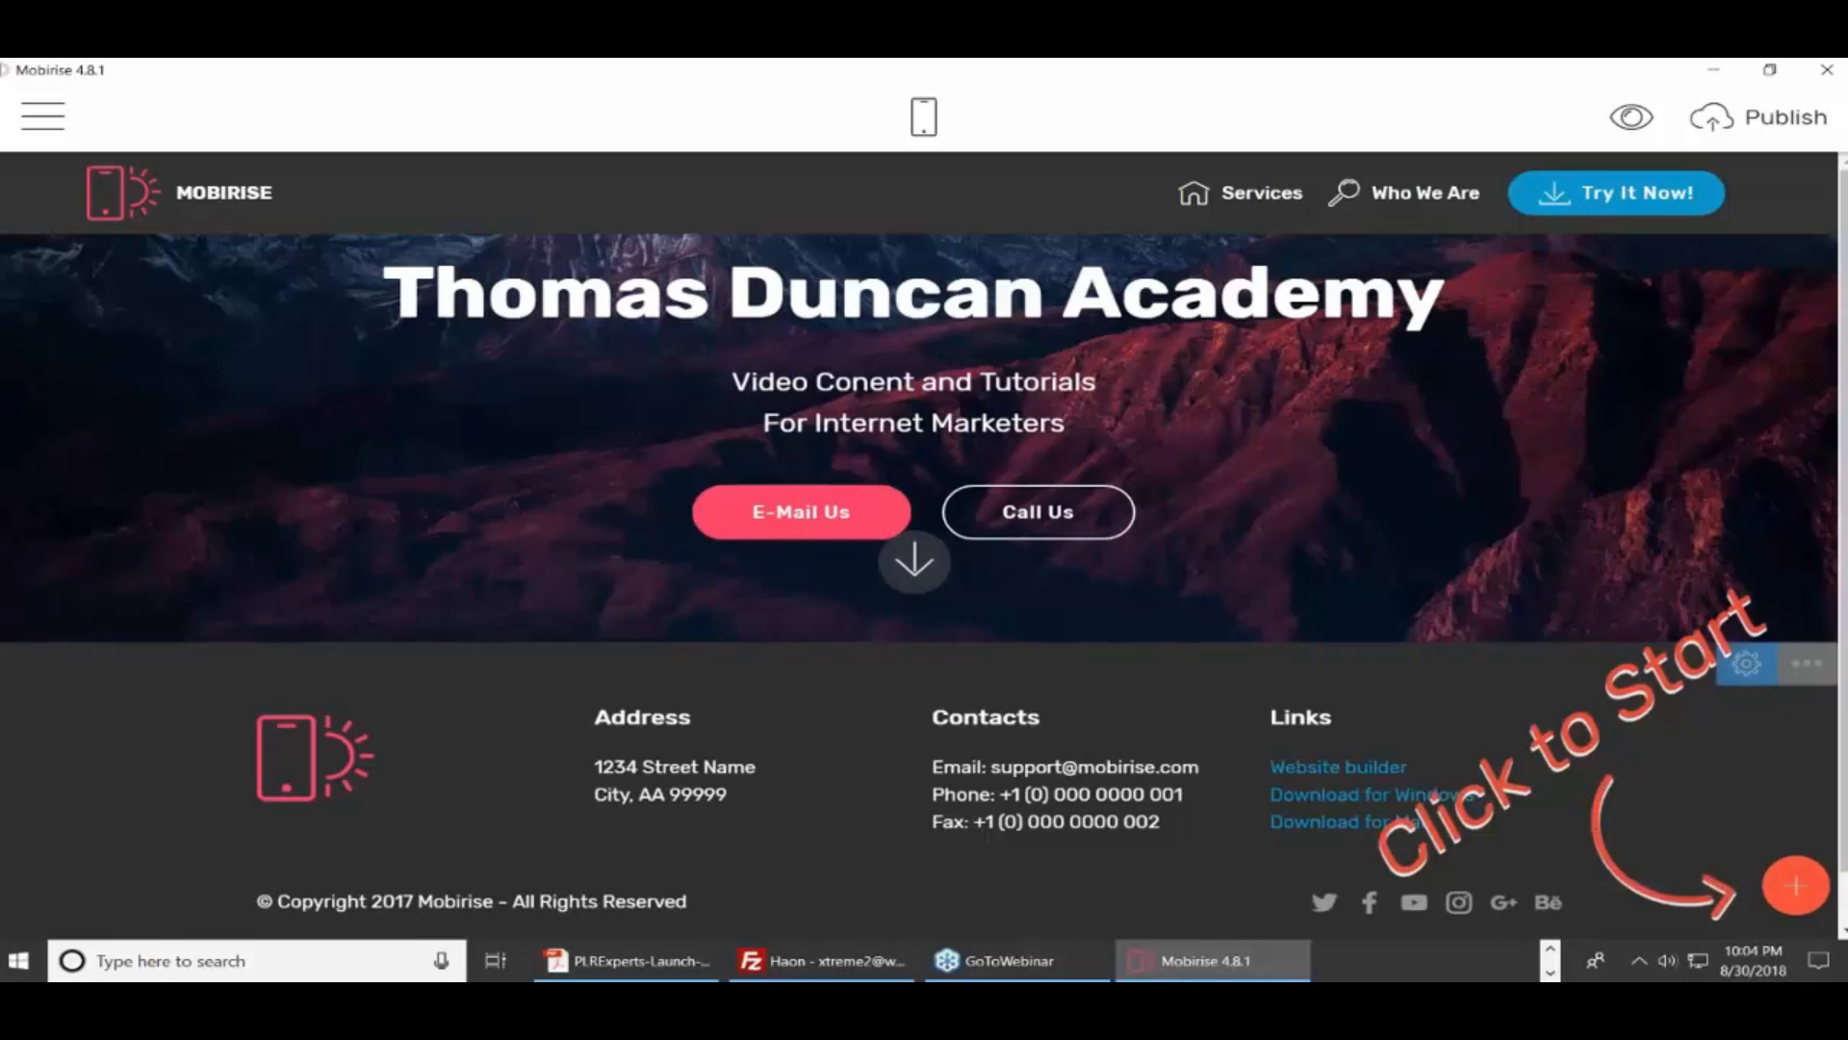
left_click(43, 115)
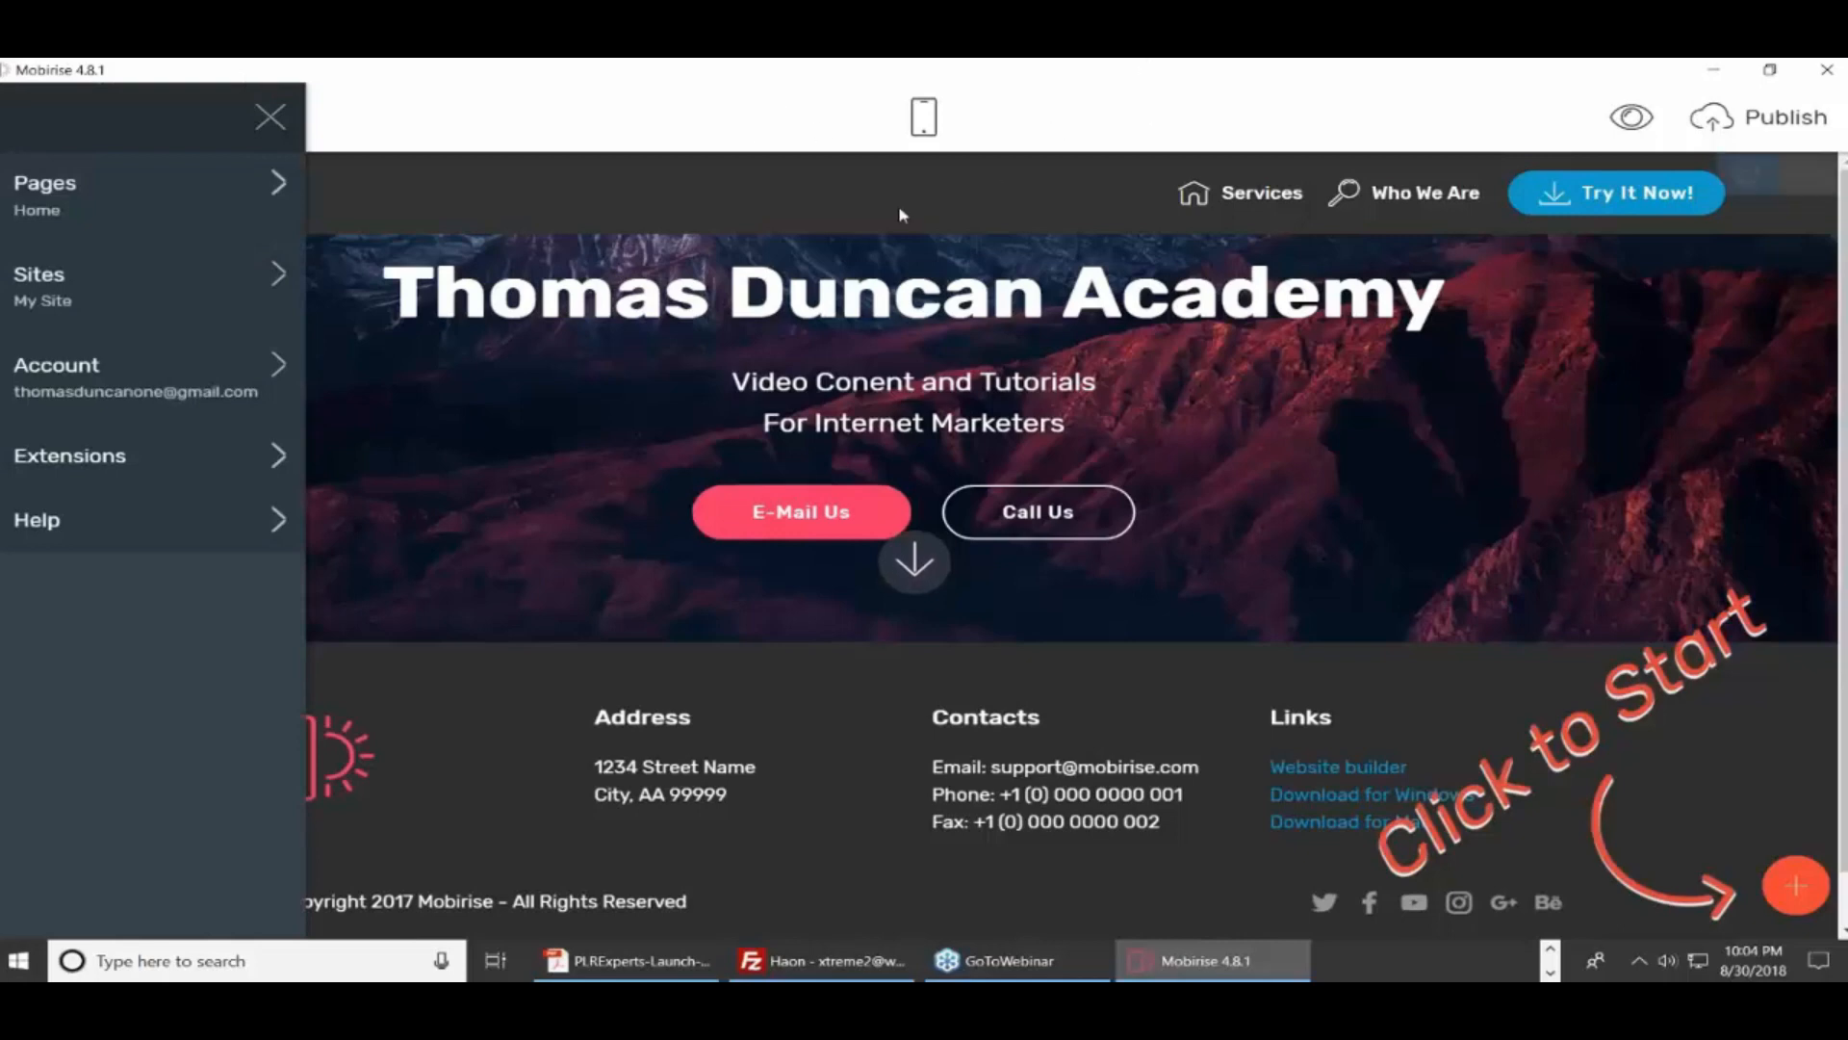
left_click(618, 144)
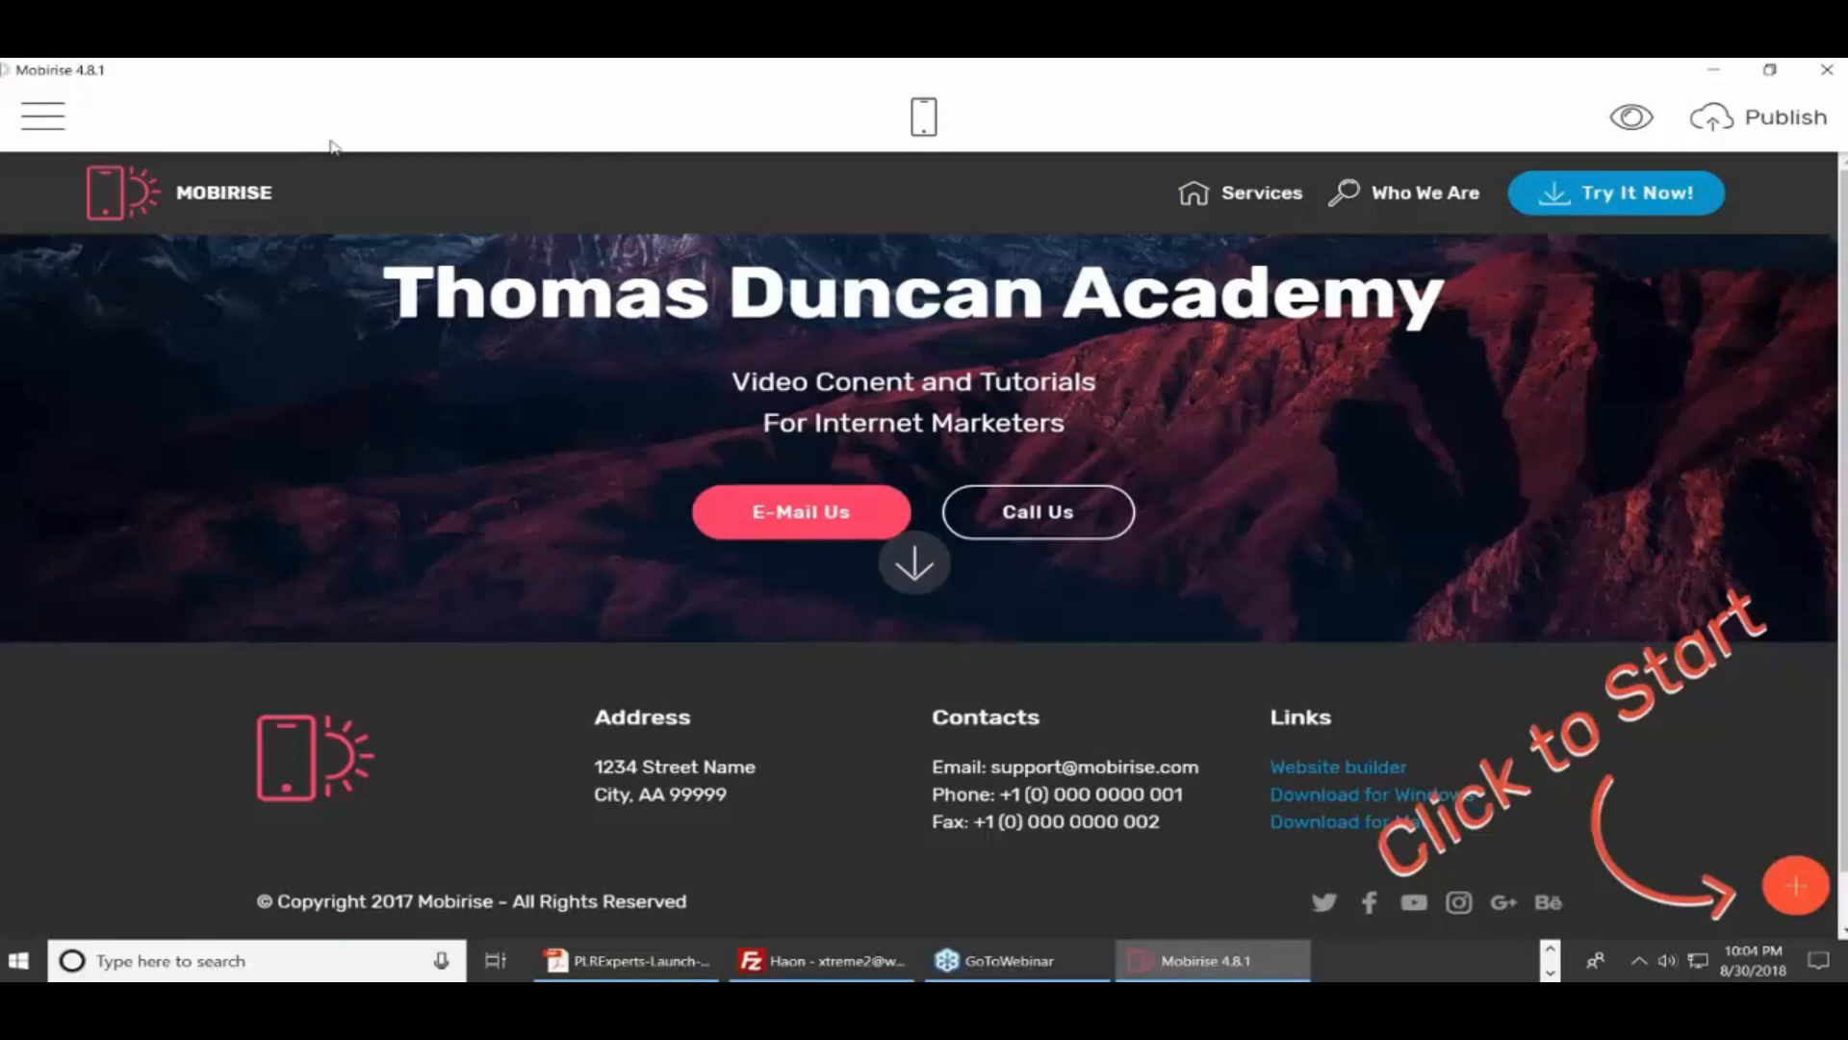
left_click(34, 123)
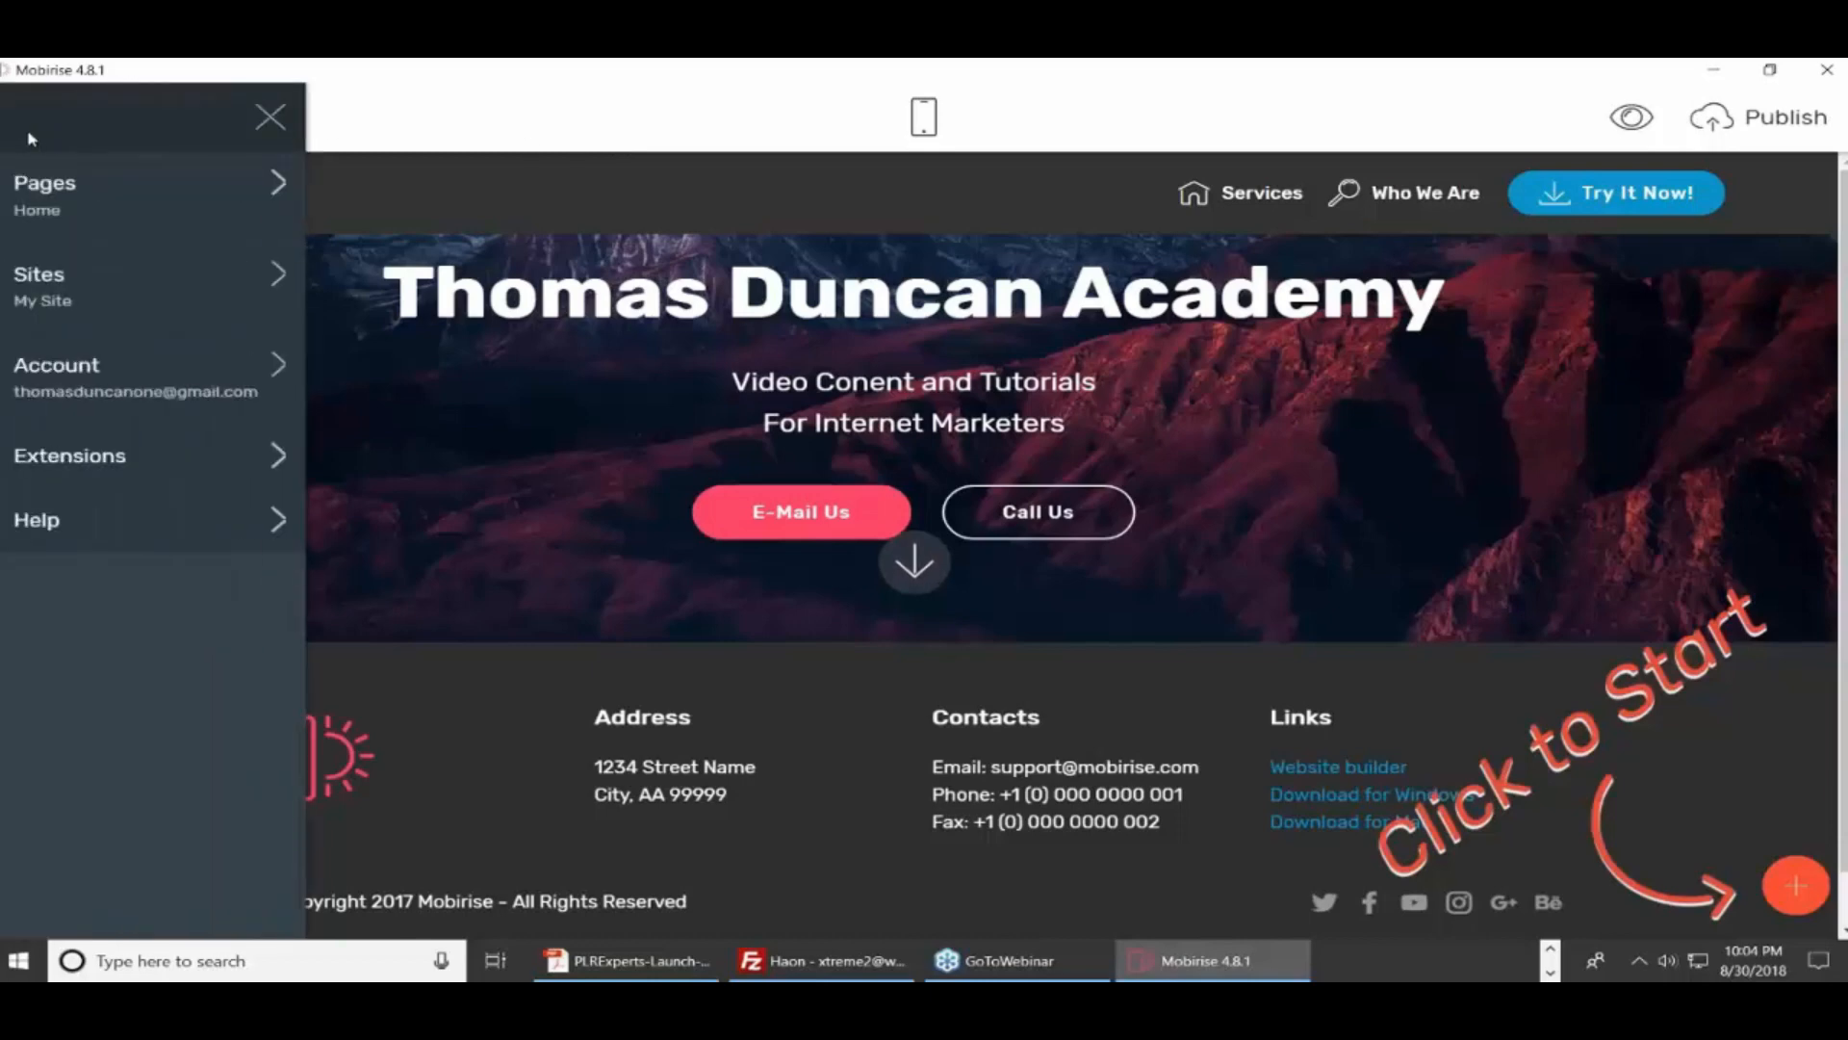
left_click(45, 193)
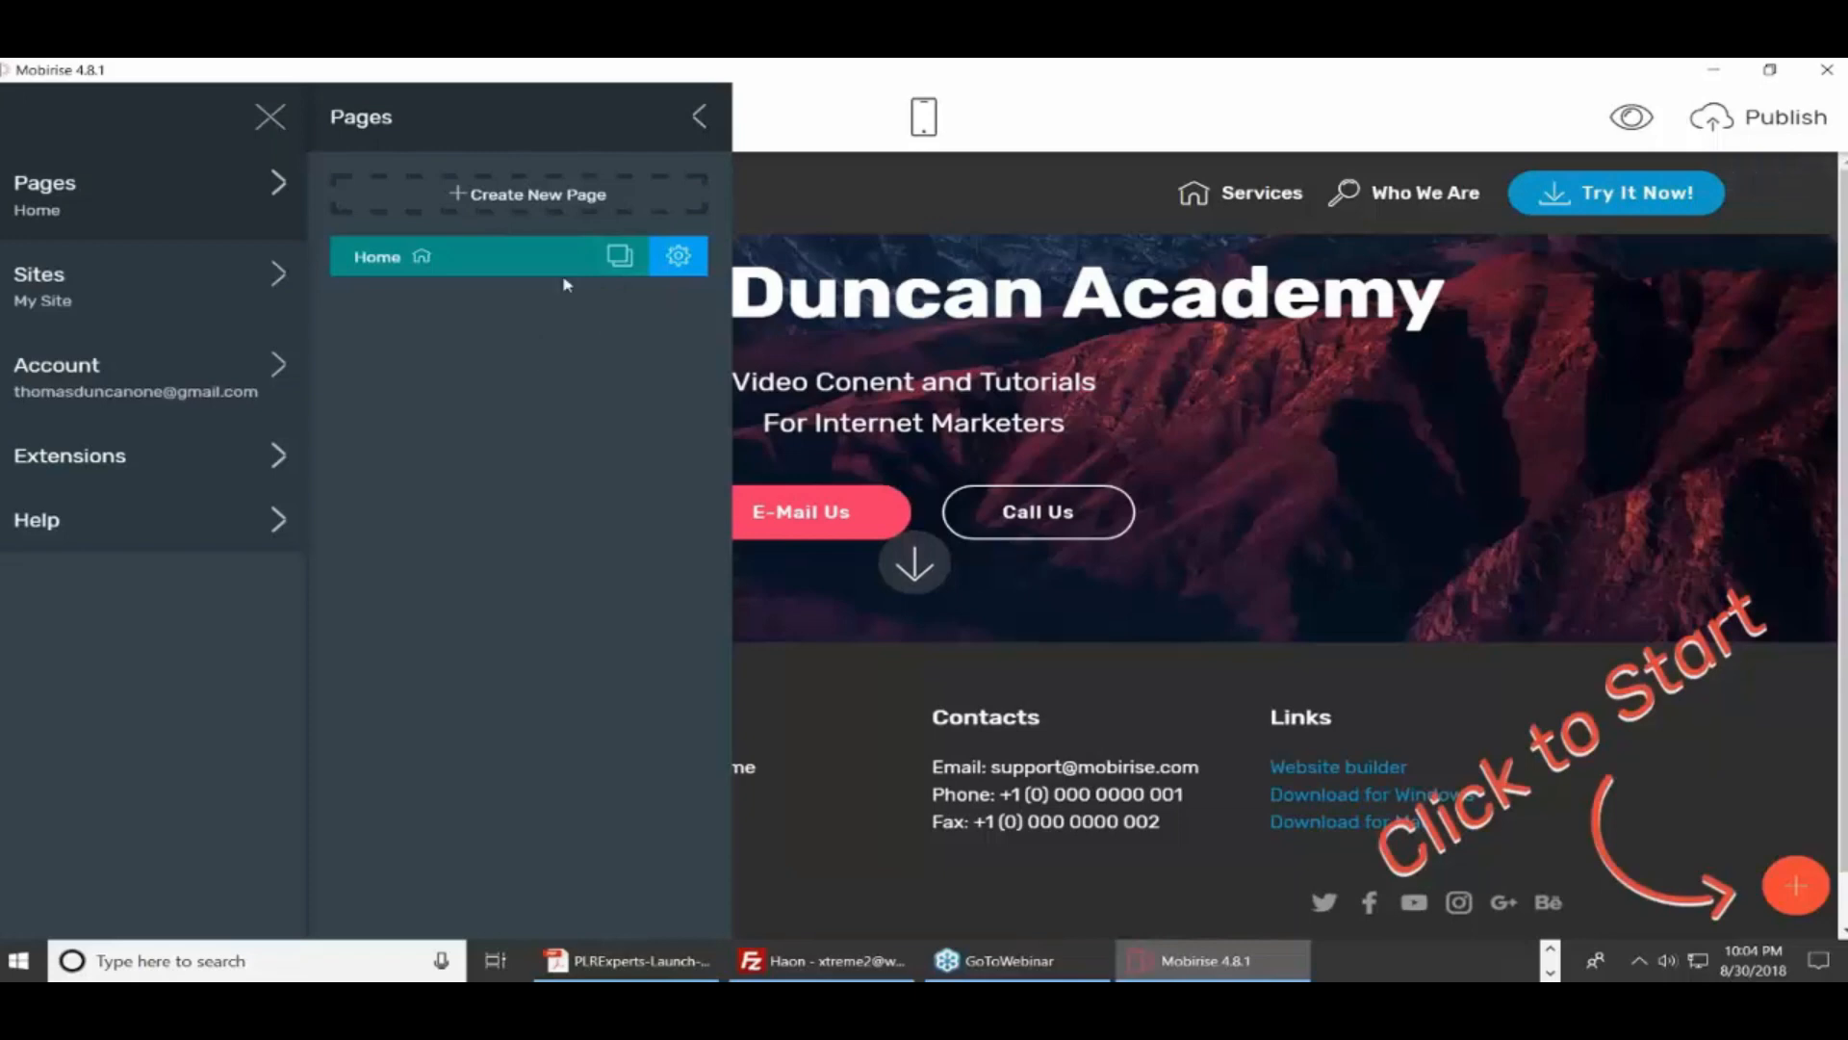
left_click(699, 117)
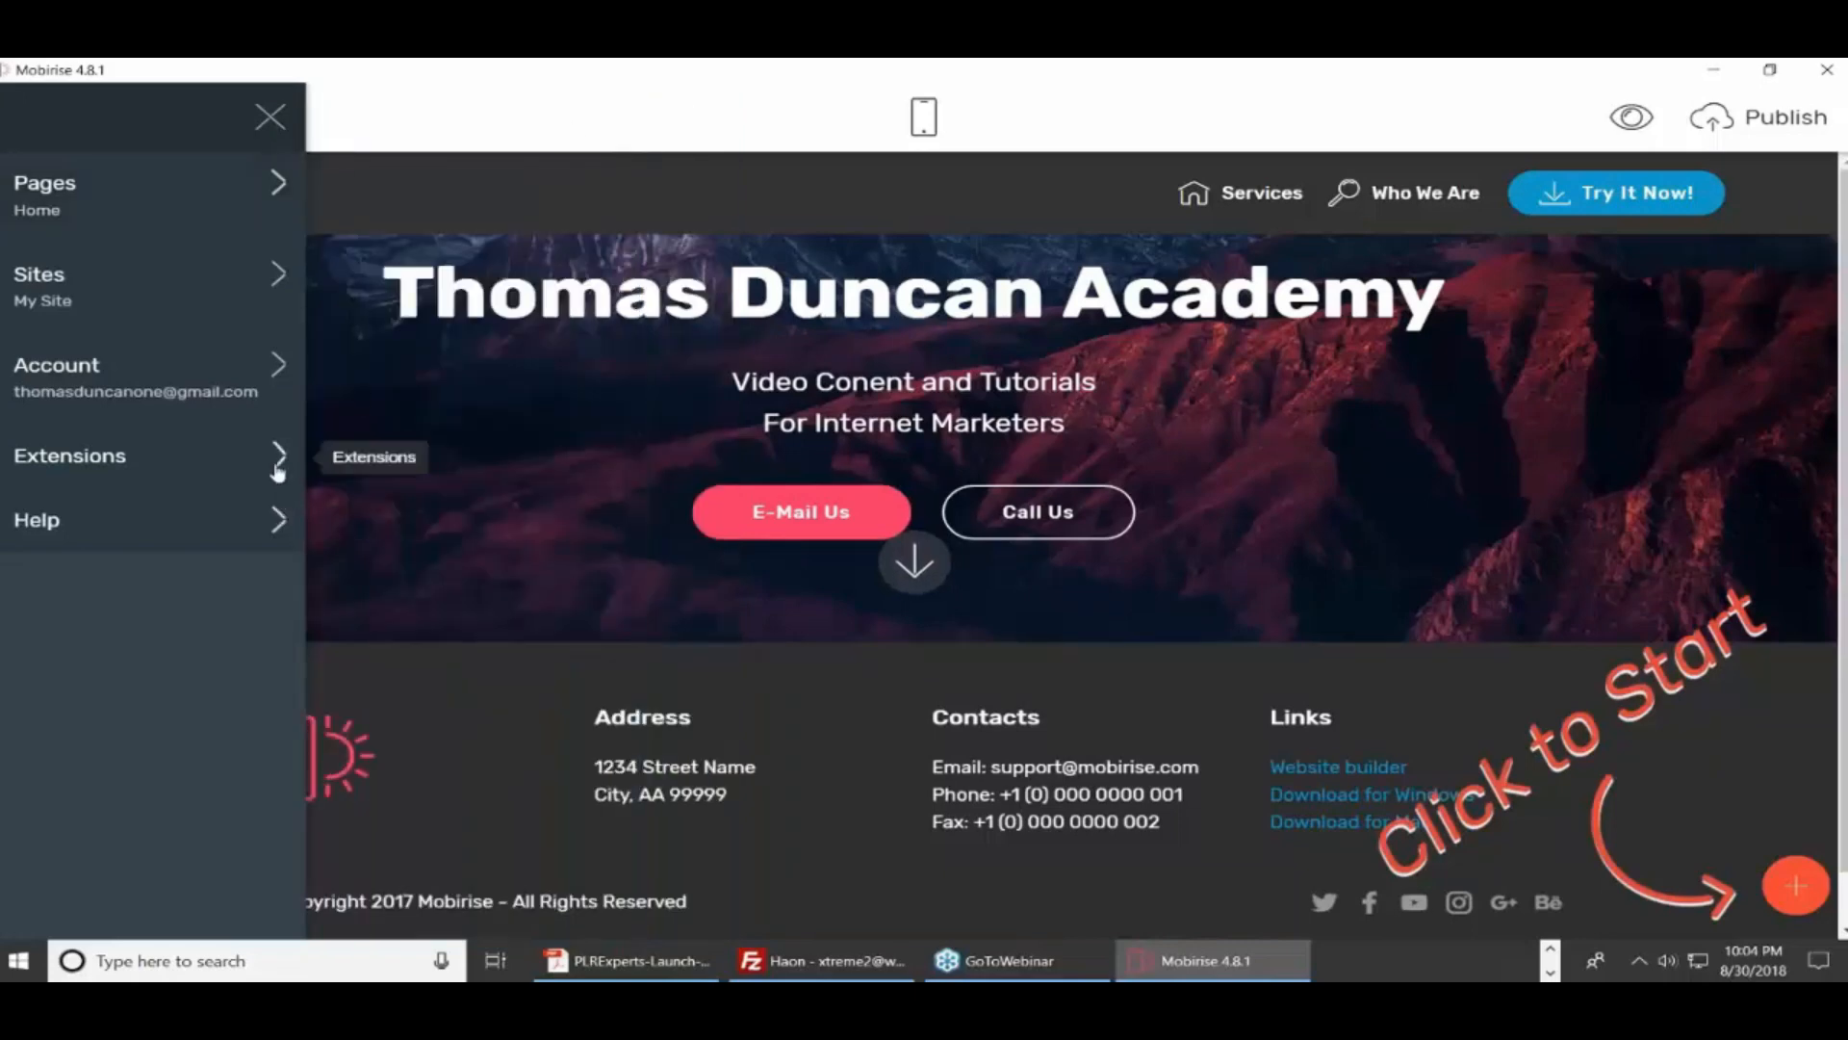
left_click(77, 474)
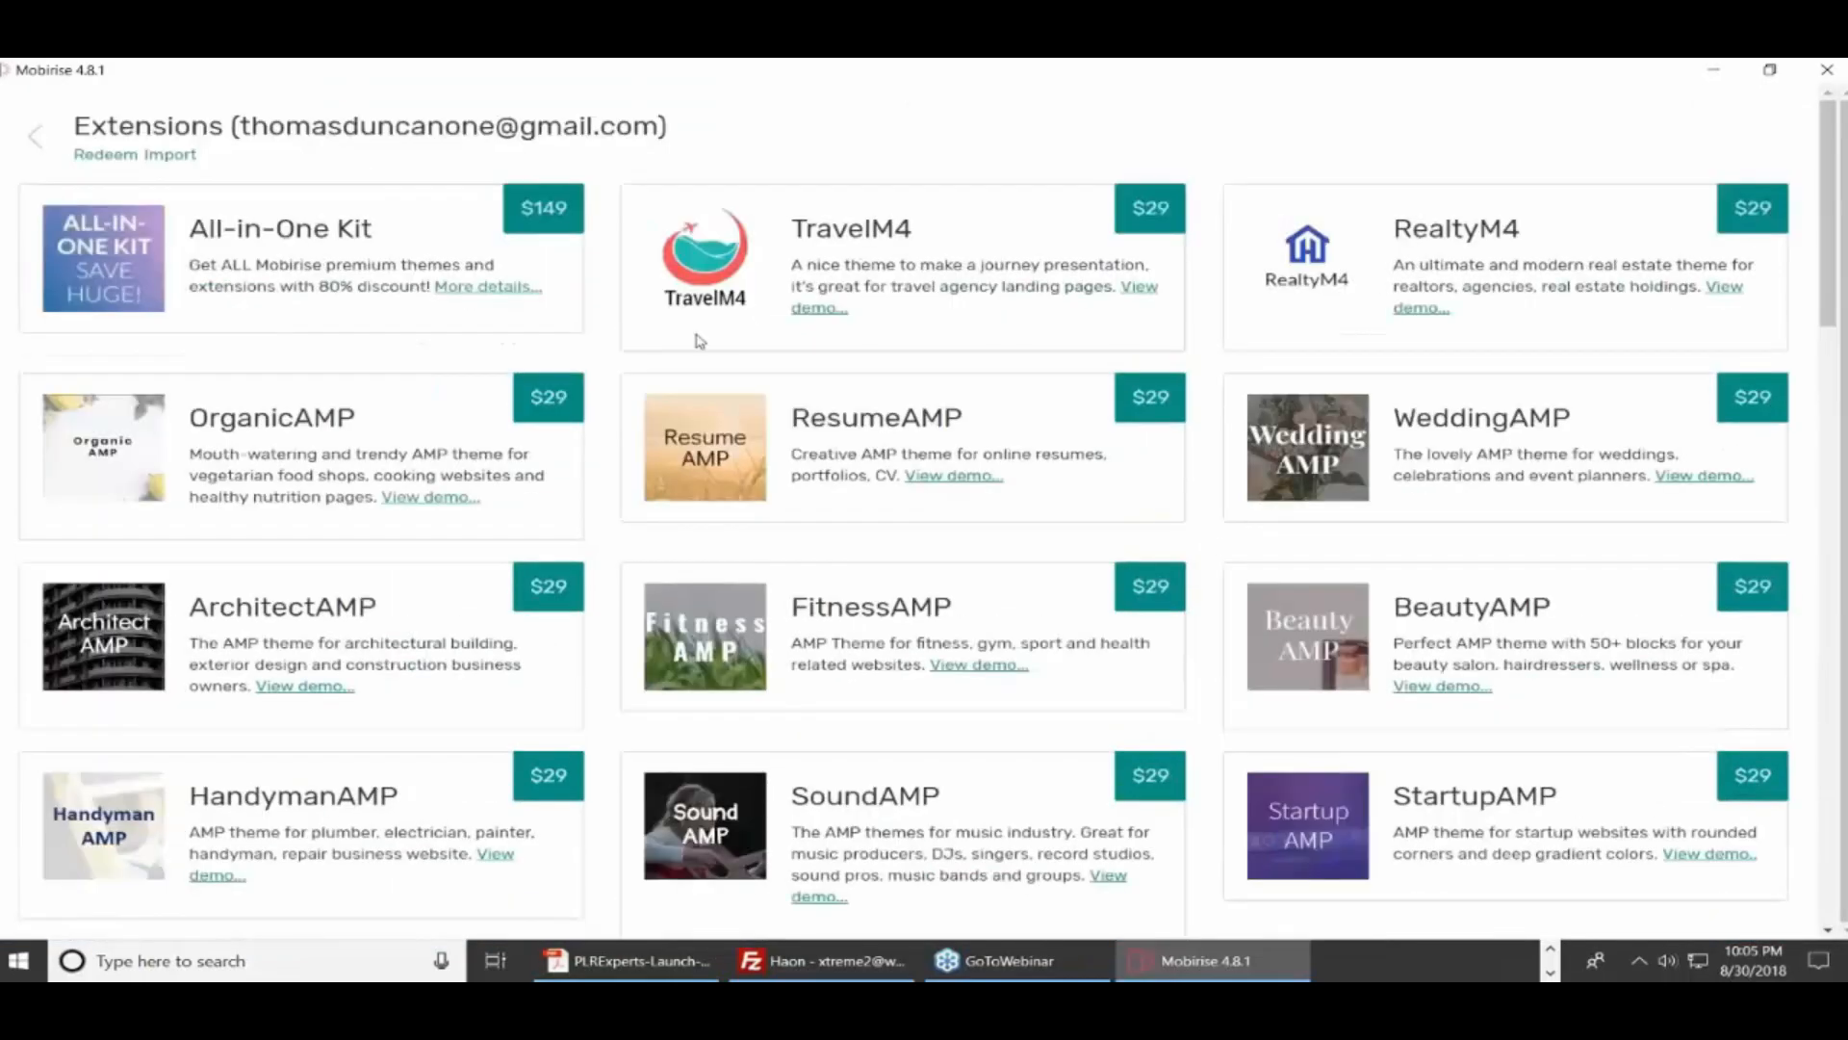
left_click(34, 136)
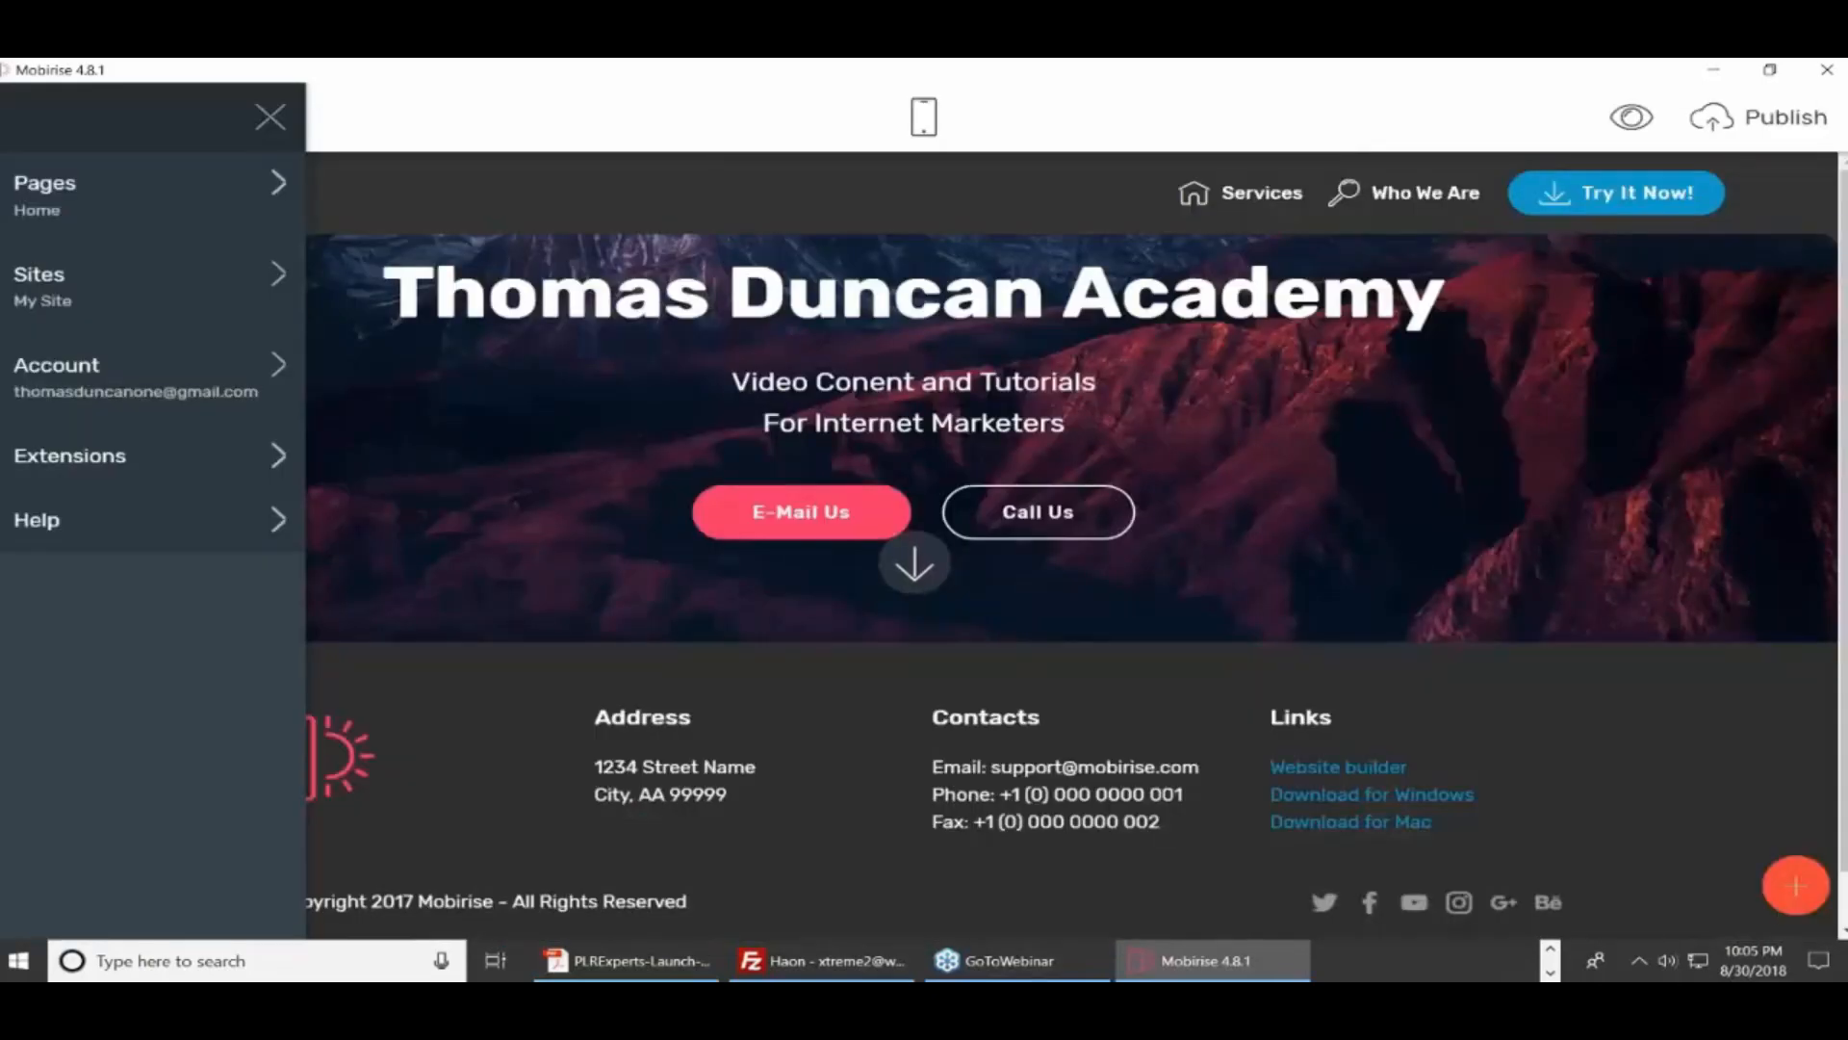
left_click(604, 117)
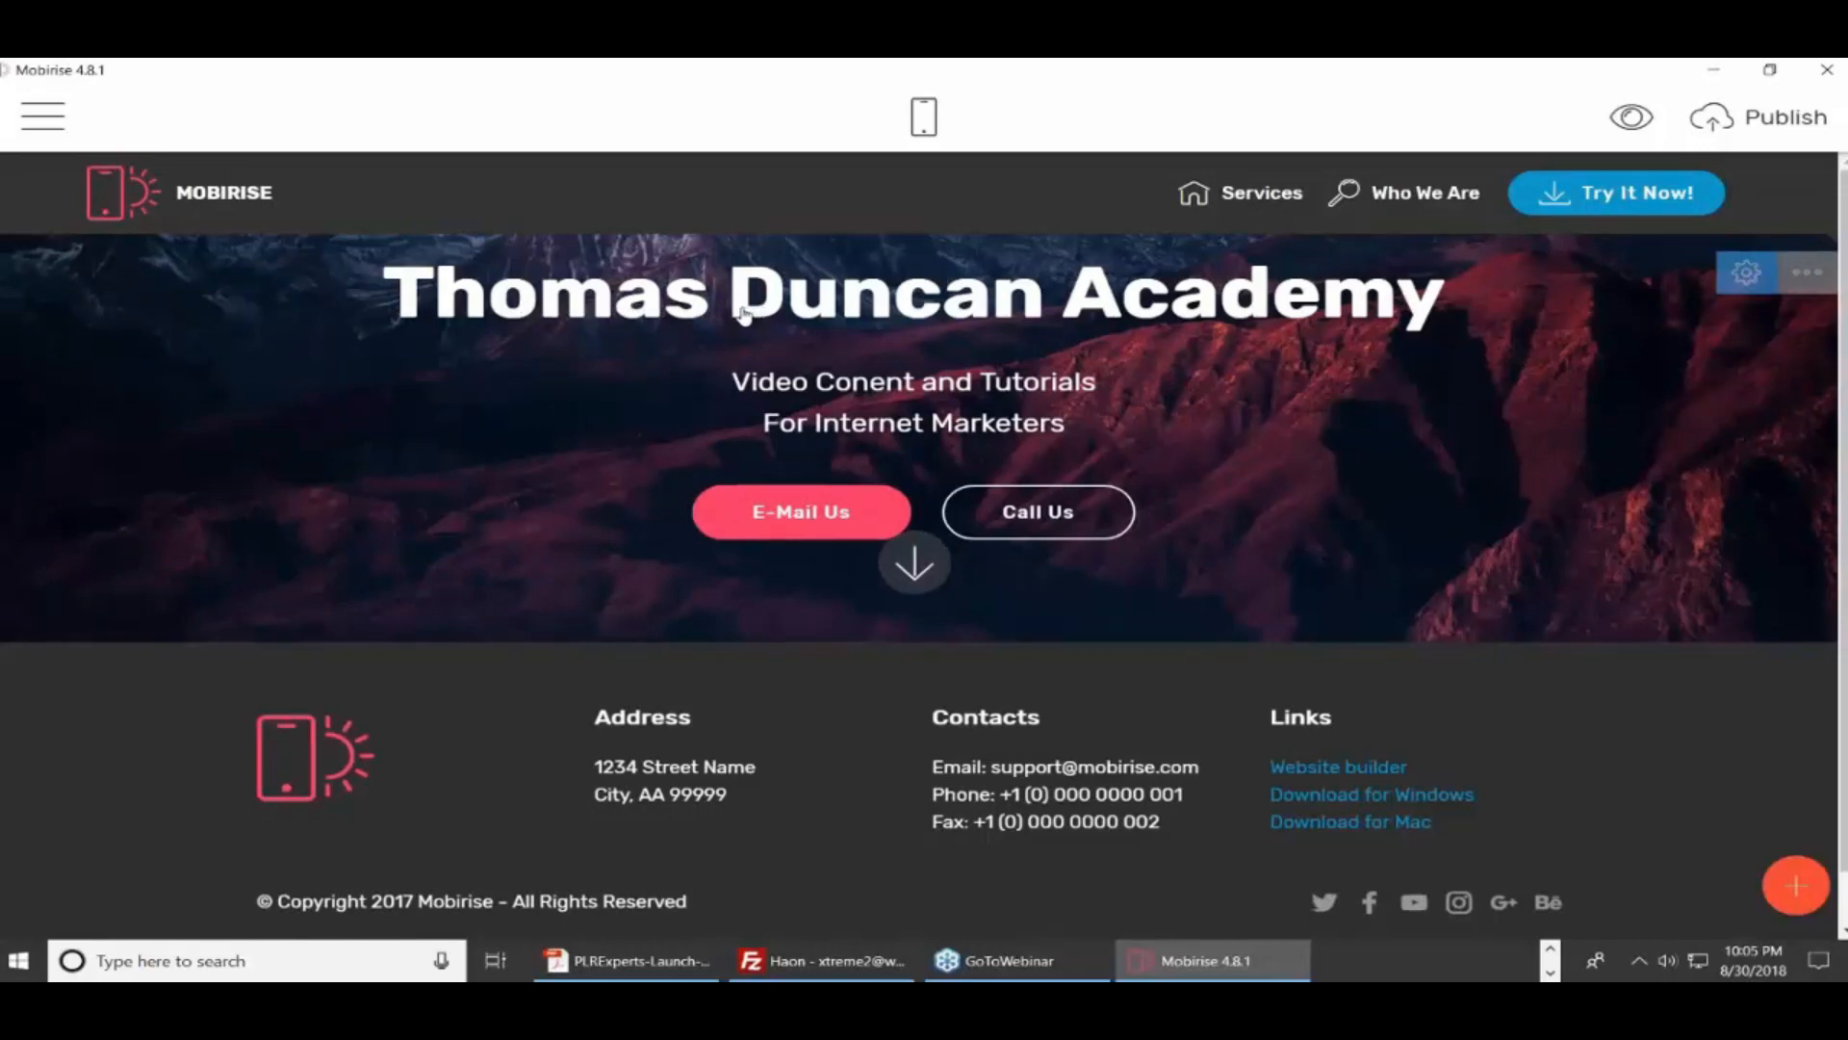
Insert 'One' after Duncan so the hero title reads 'Thomas Duncan One Academy'
left_click_drag(616, 303, 383, 300)
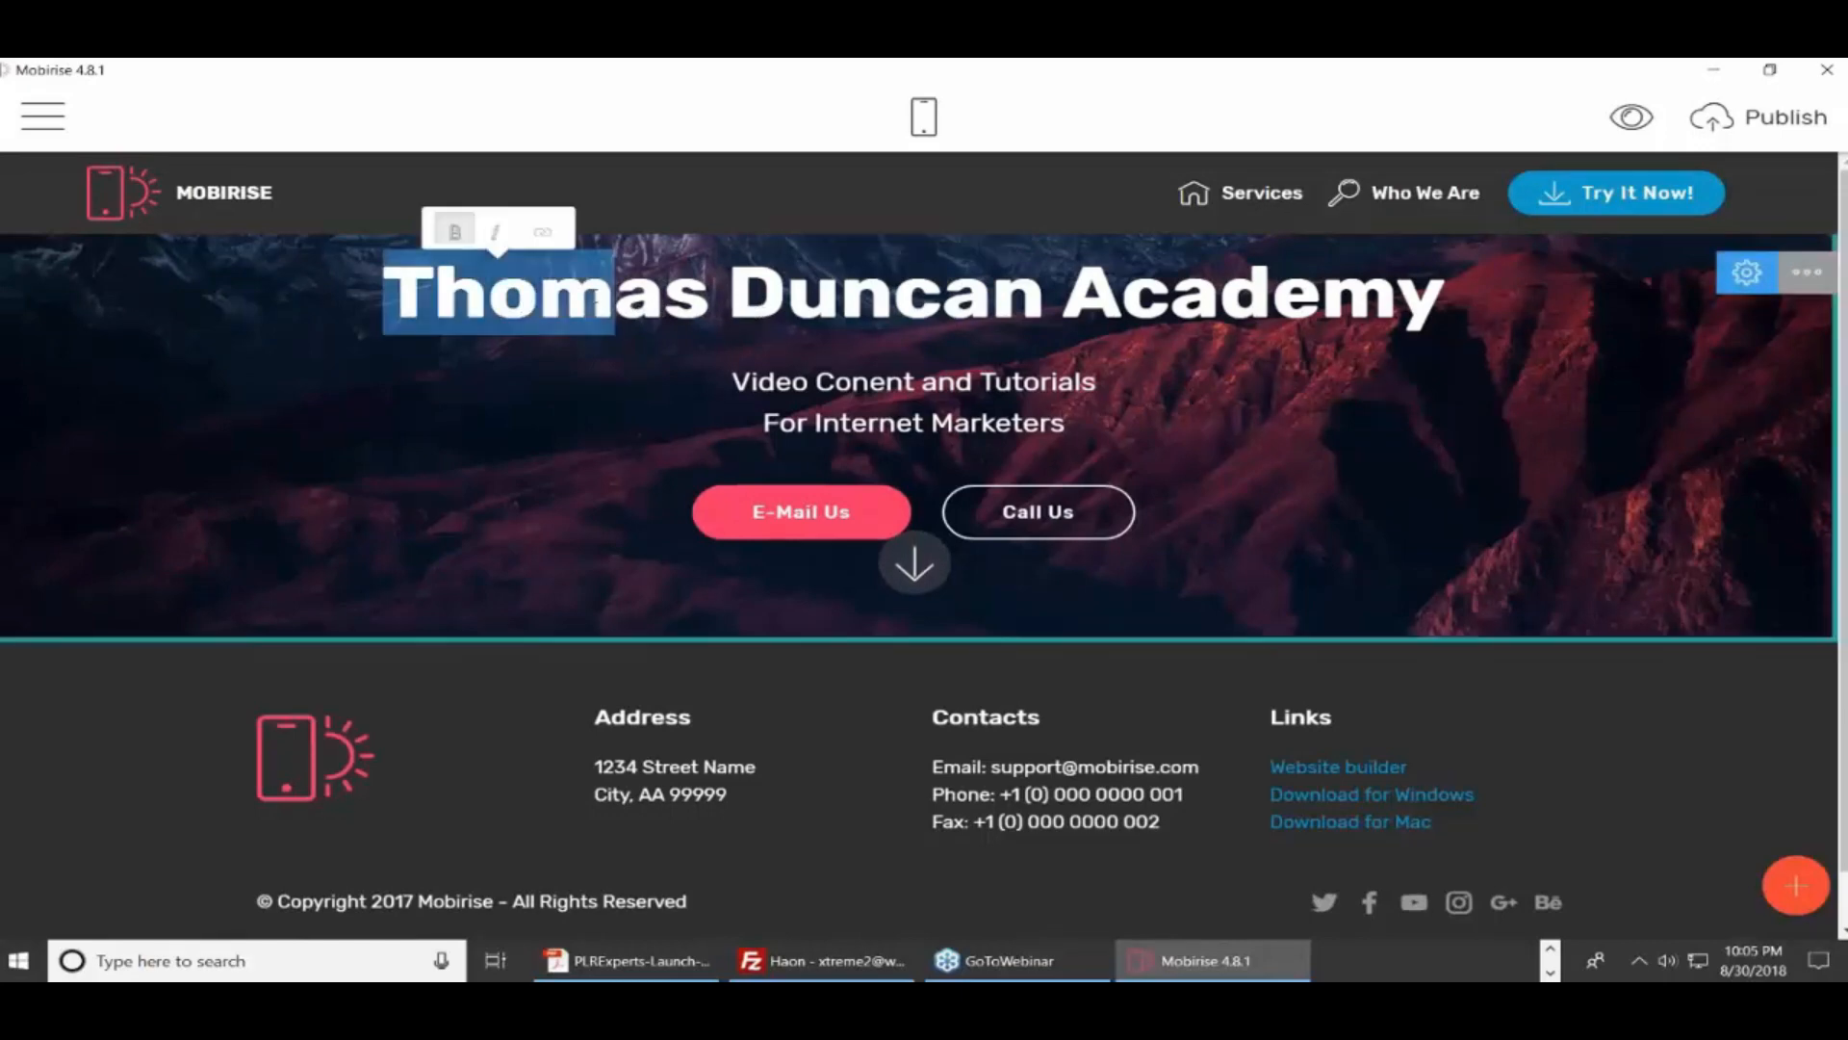
left_click(616, 300)
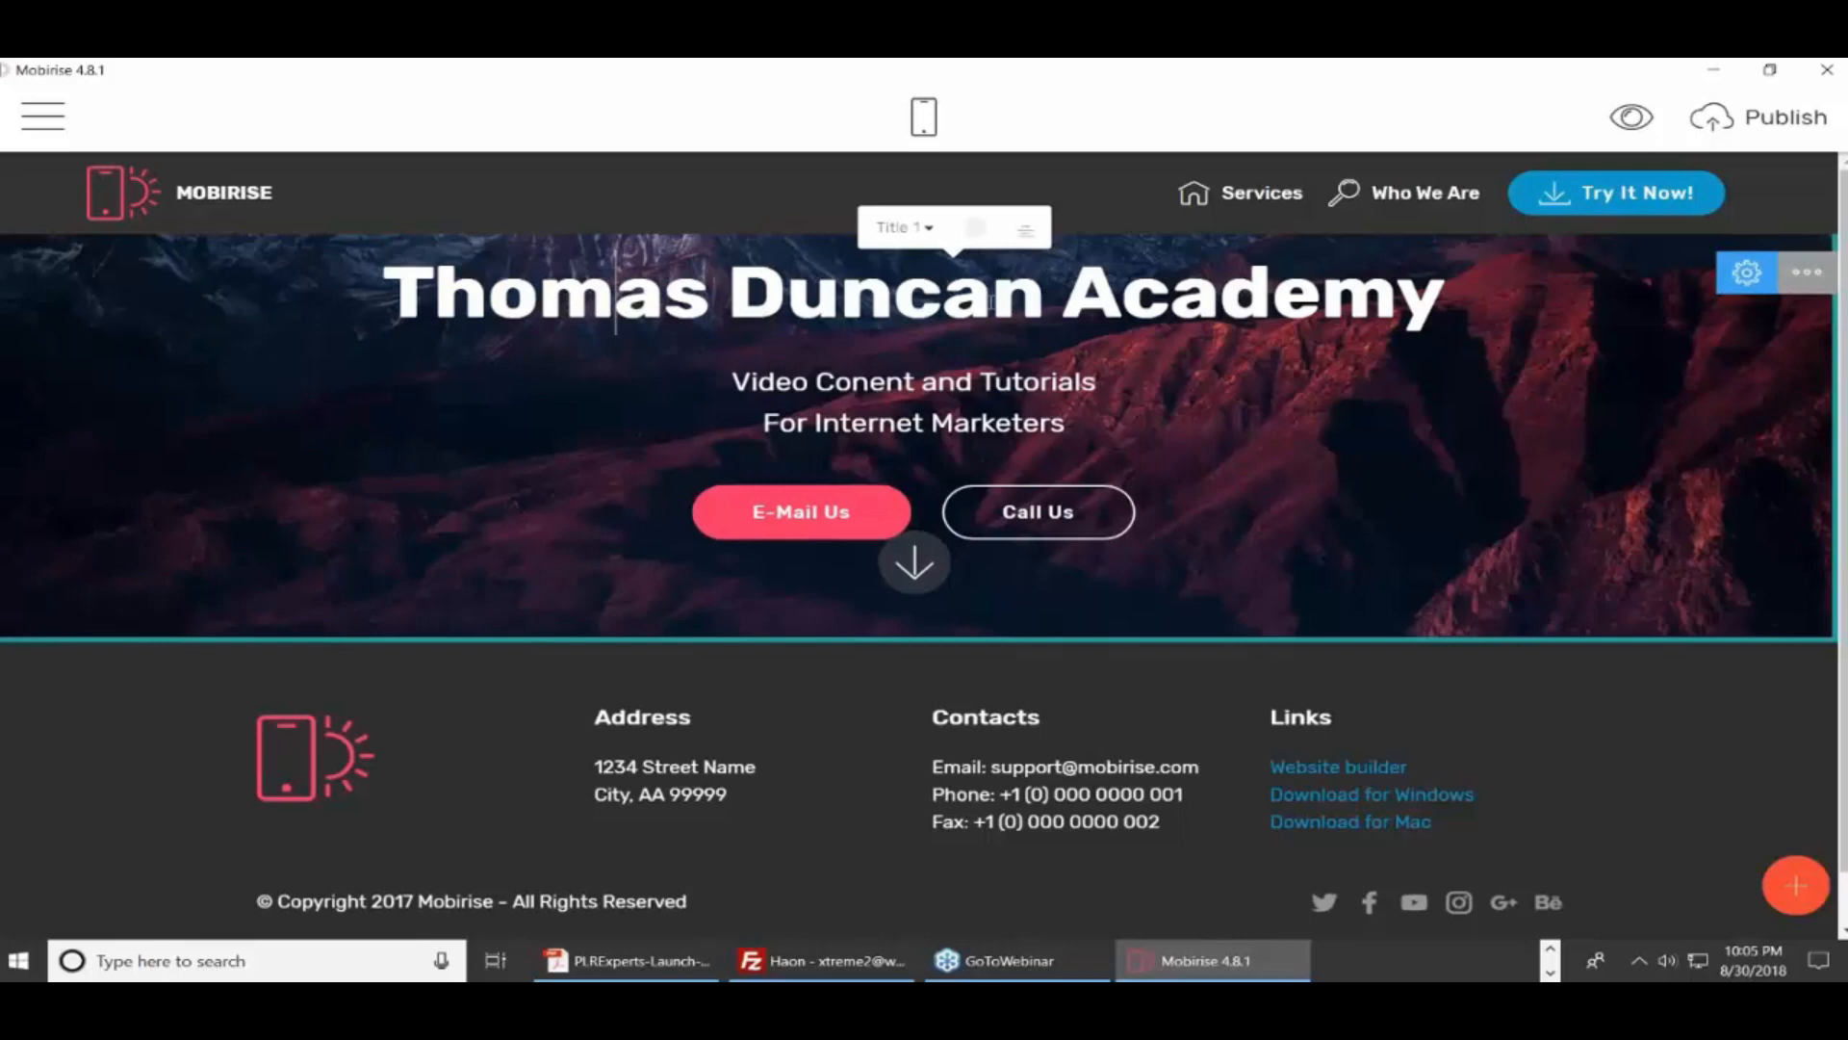
left_click(1051, 287)
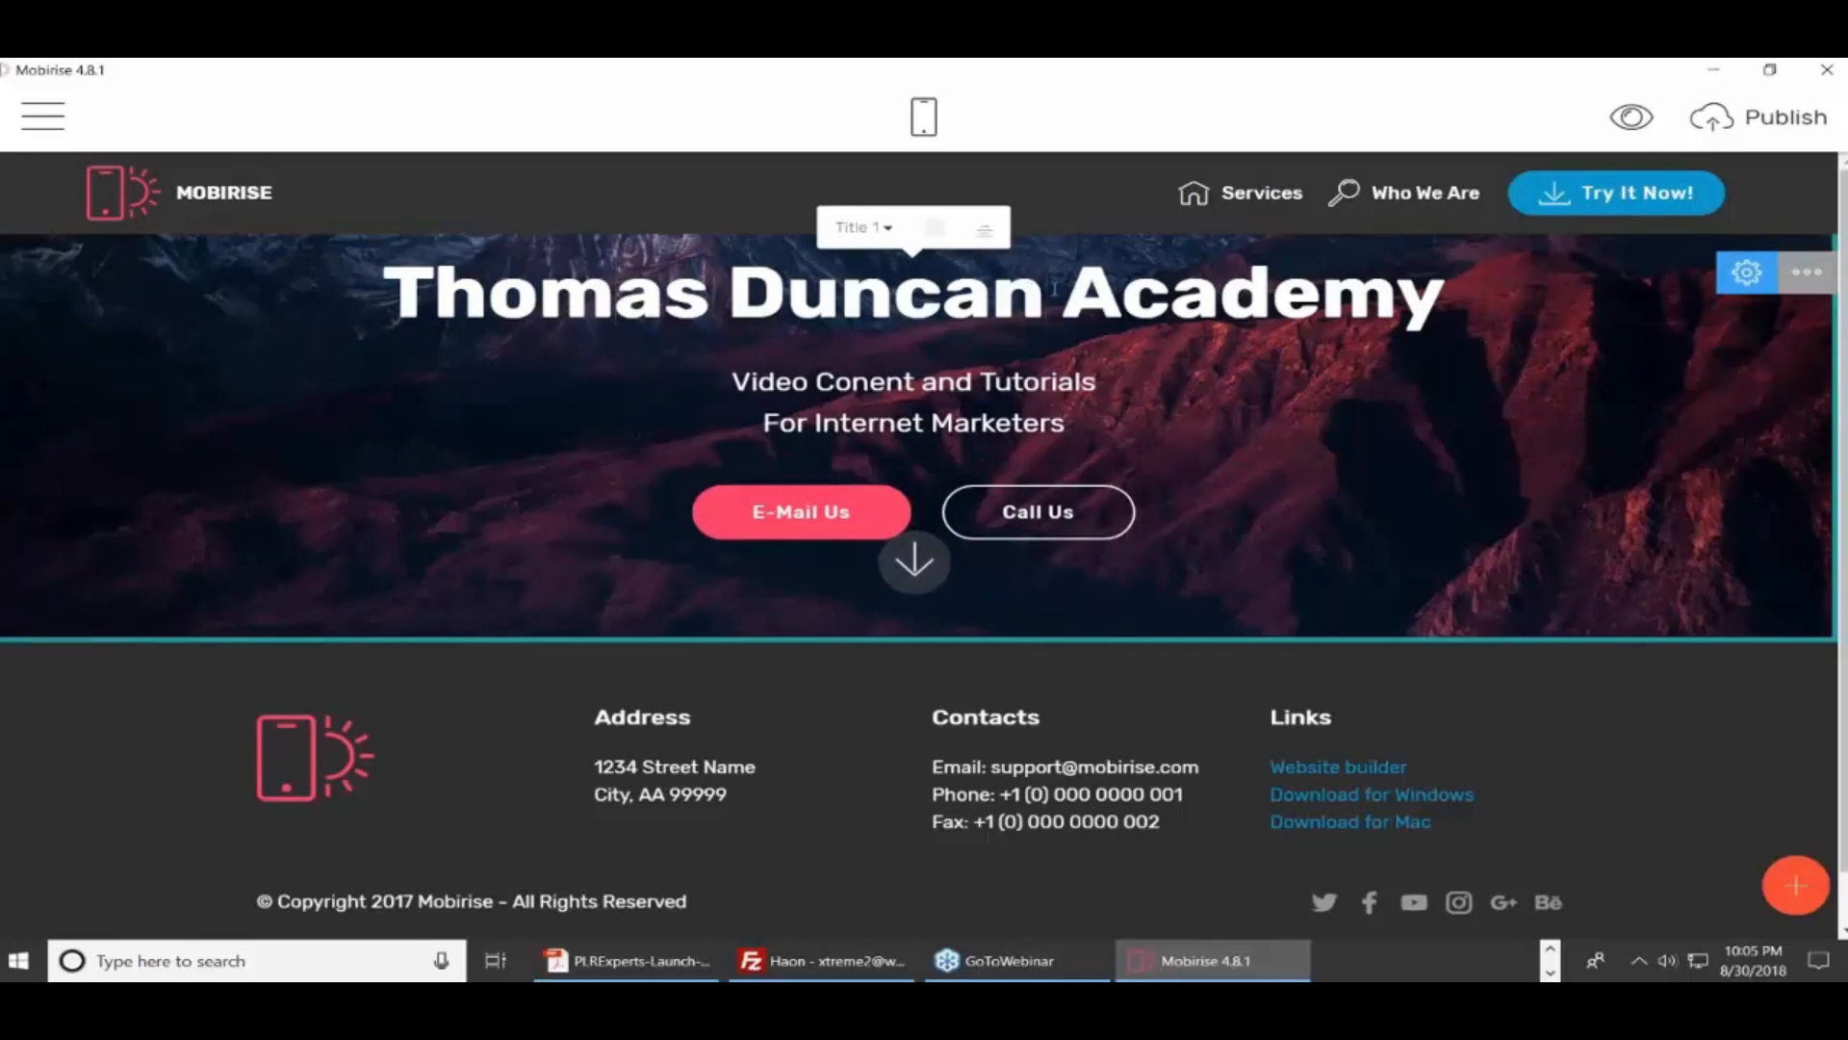
type("One")
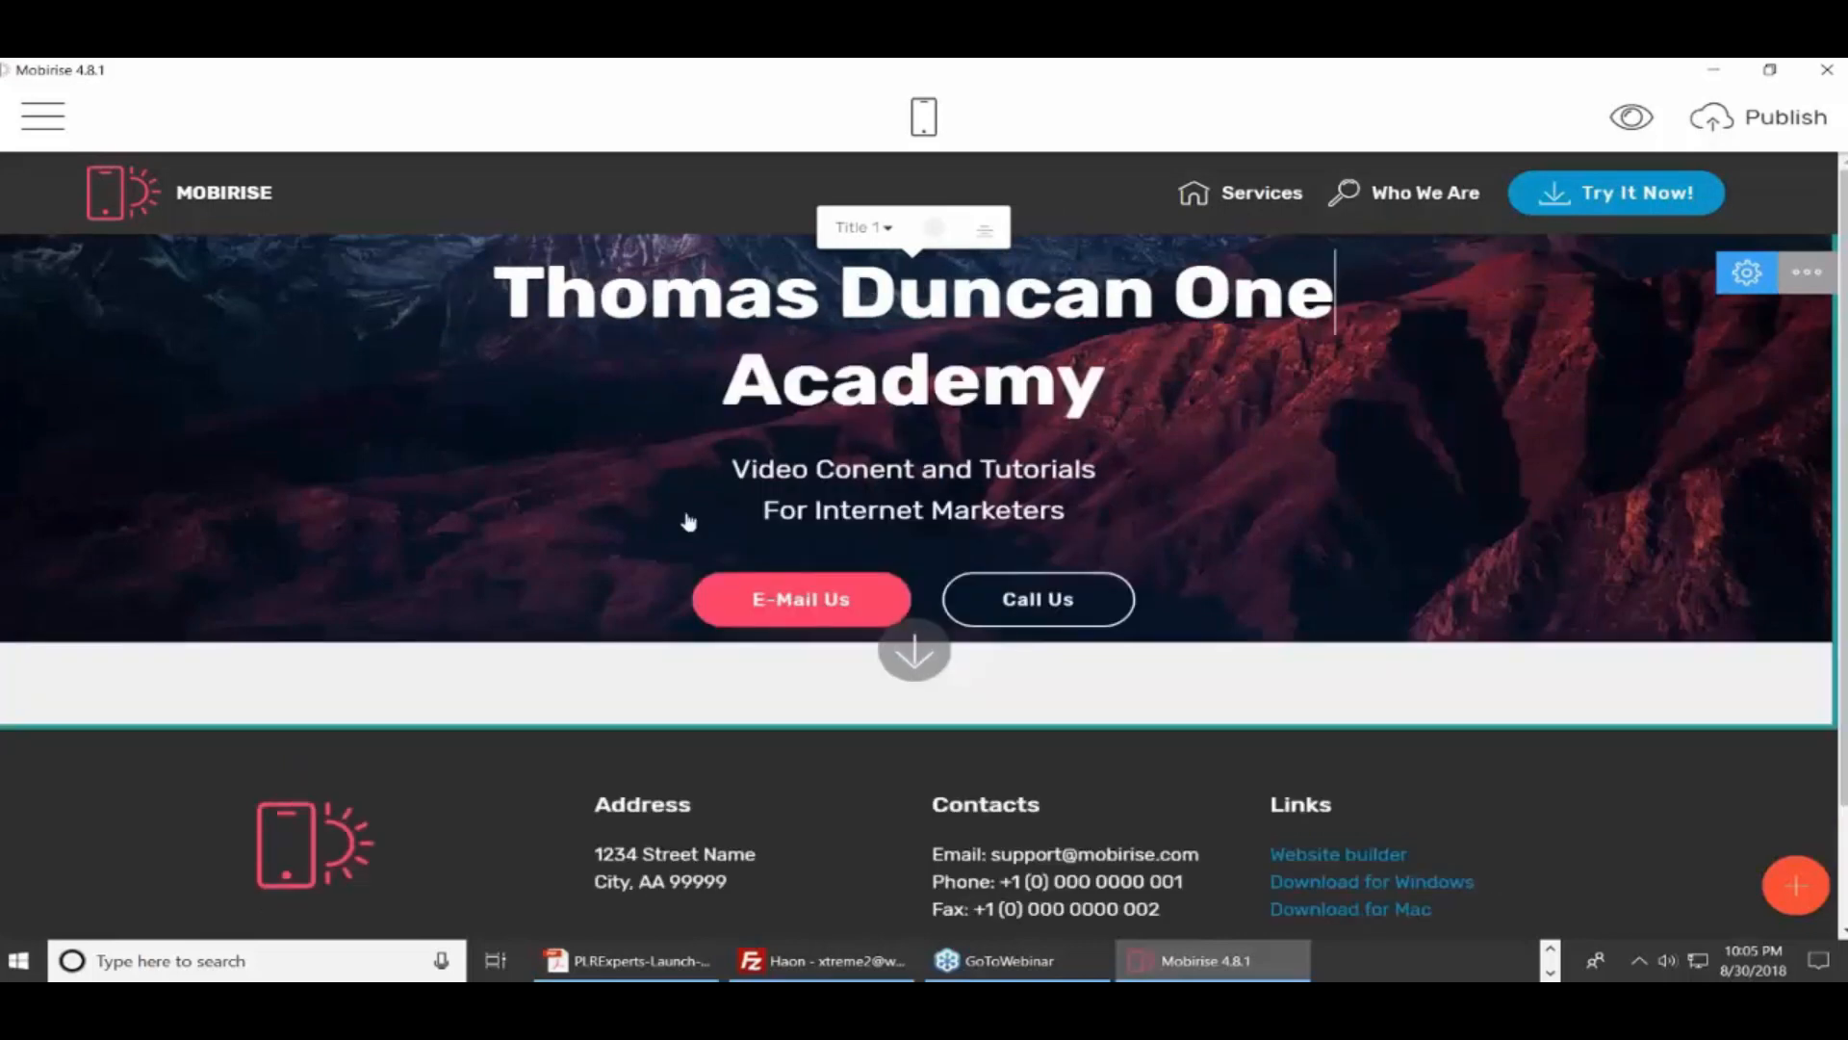
Trim the subtitle down to 'Video Tutorials' and make it bold
triple_click(930, 469)
left_click(984, 470)
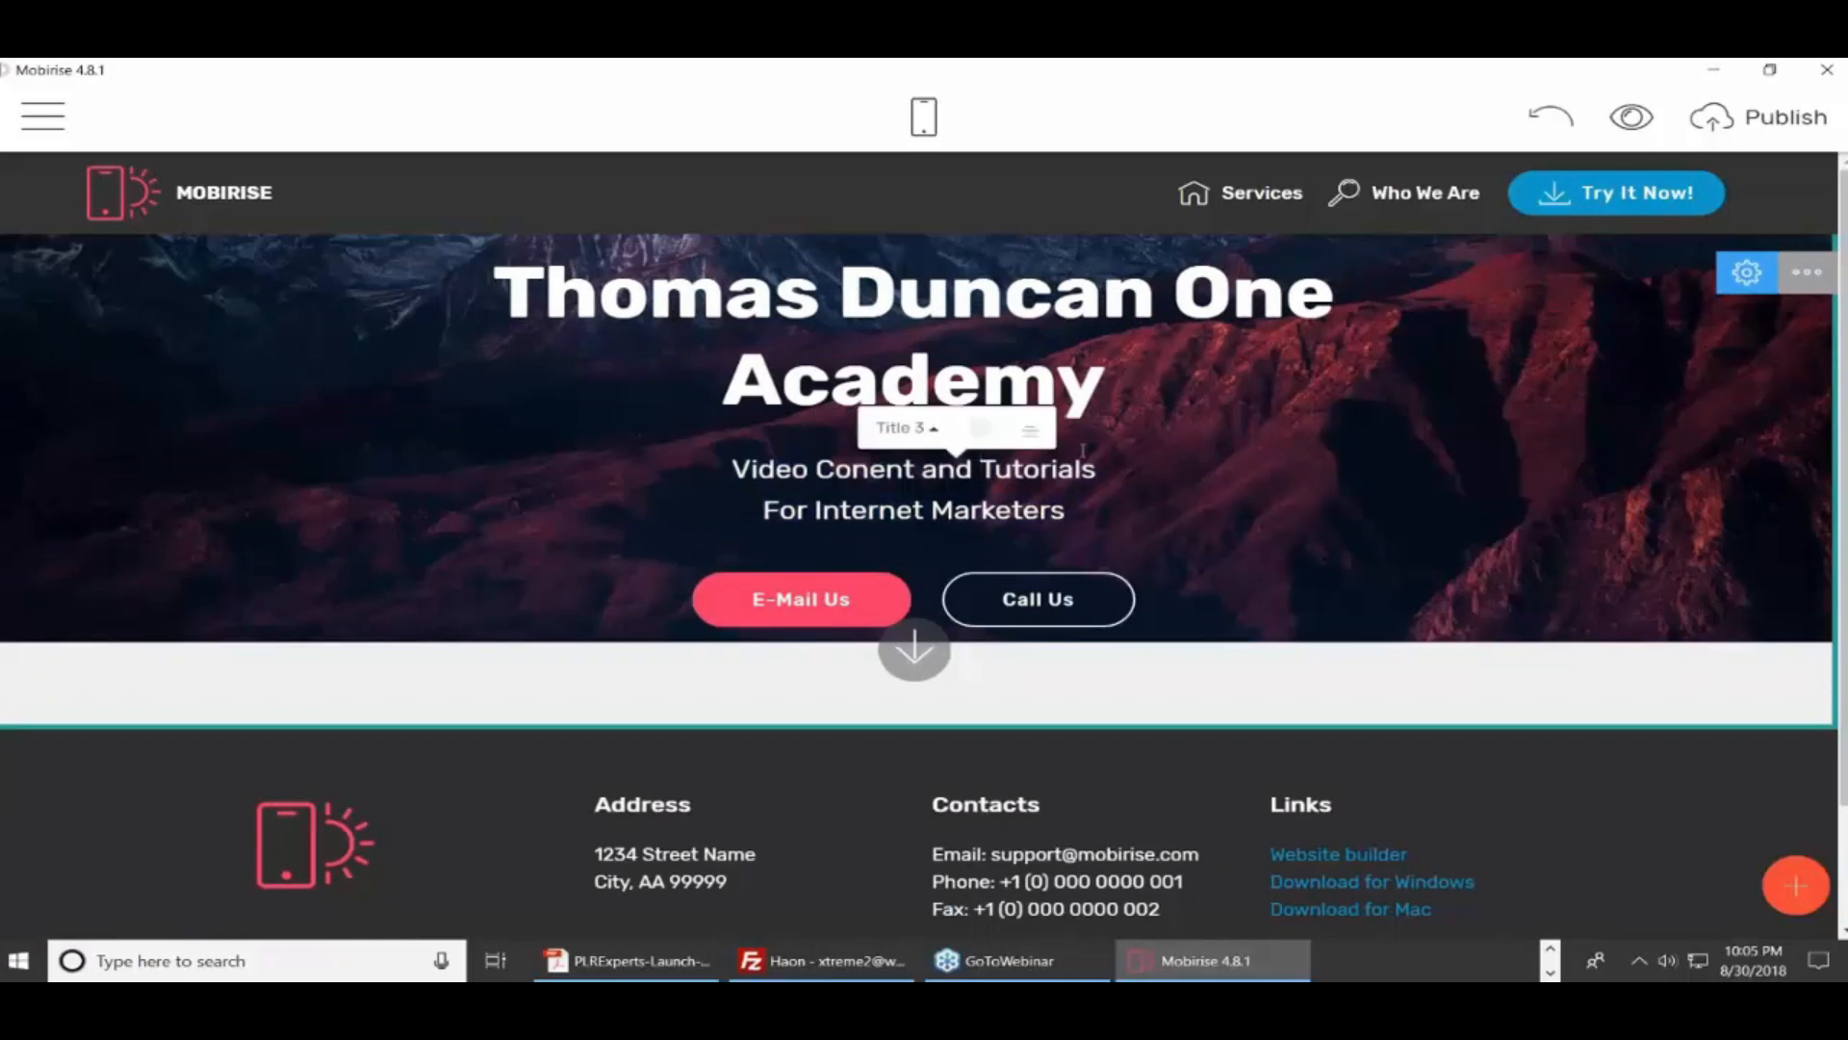
key("BackSpace")
key("BackSpace")
key("BackSpace")
key("BackSpace")
key("BackSpace")
key("BackSpace")
key("BackSpace")
key("BackSpace")
key("BackSpace")
key("BackSpace")
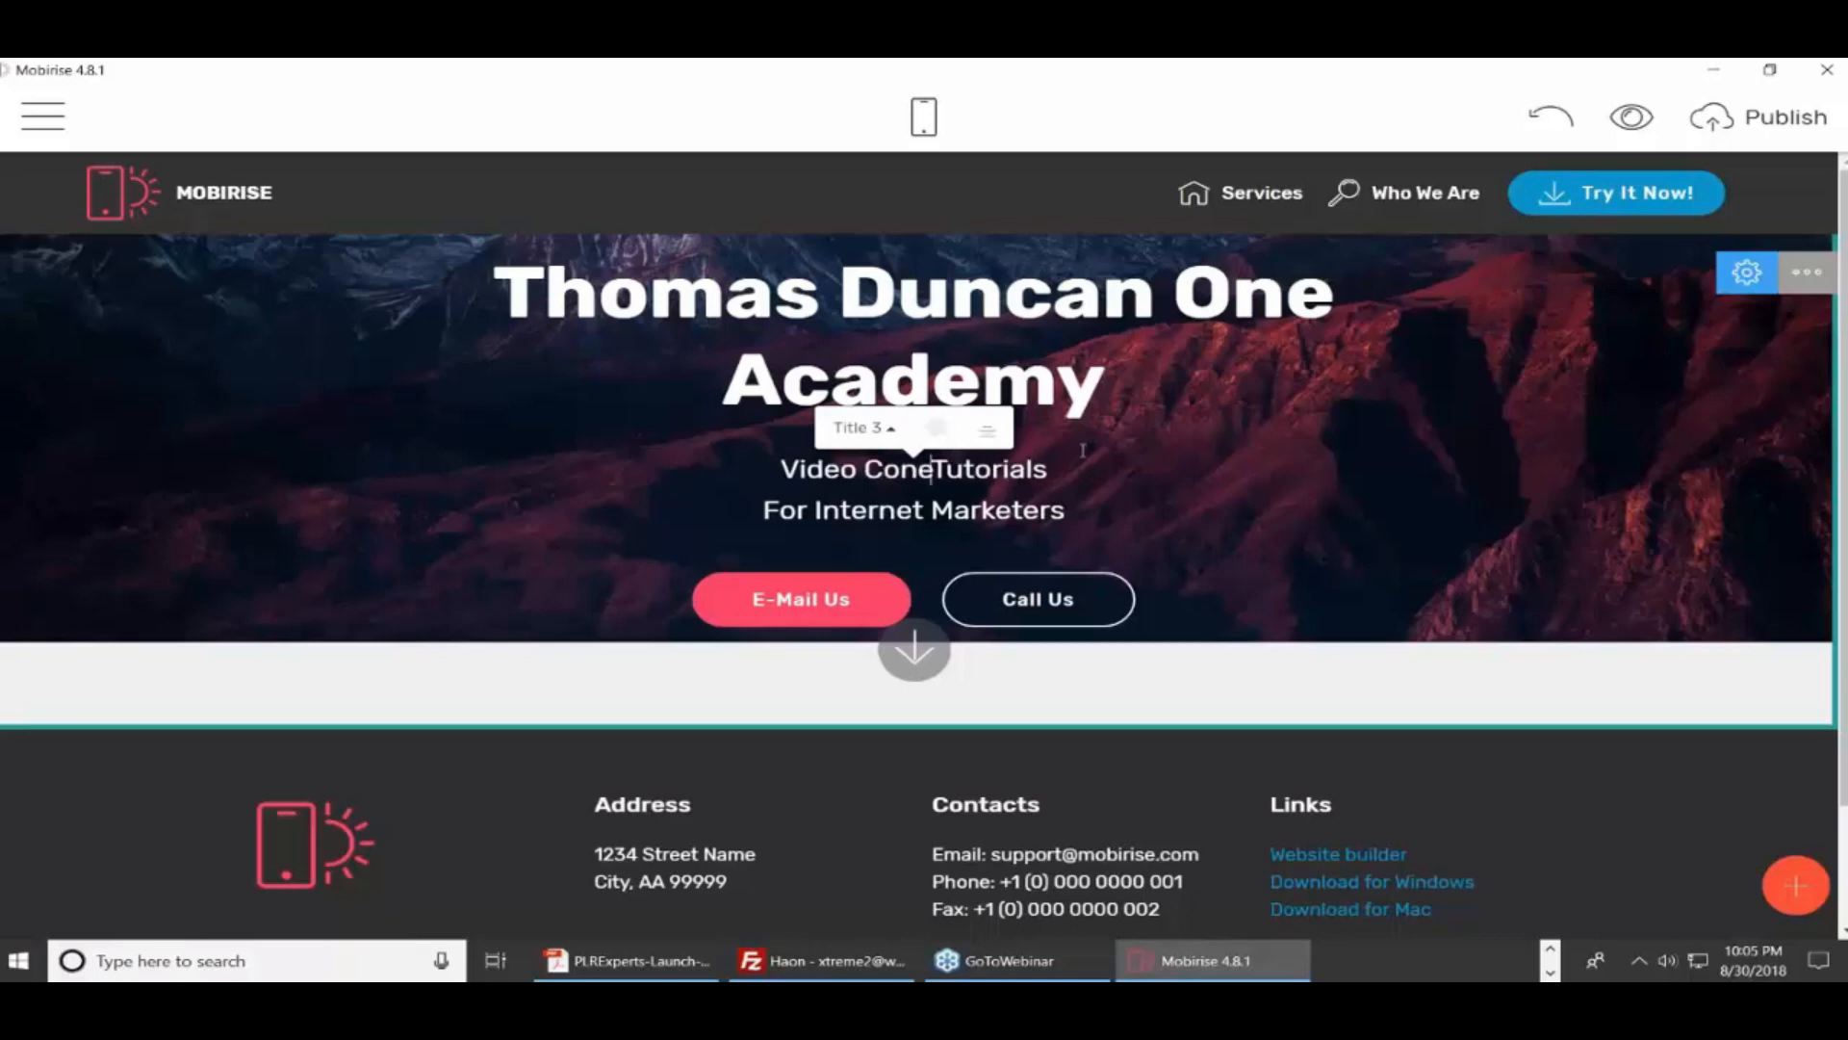
key("BackSpace")
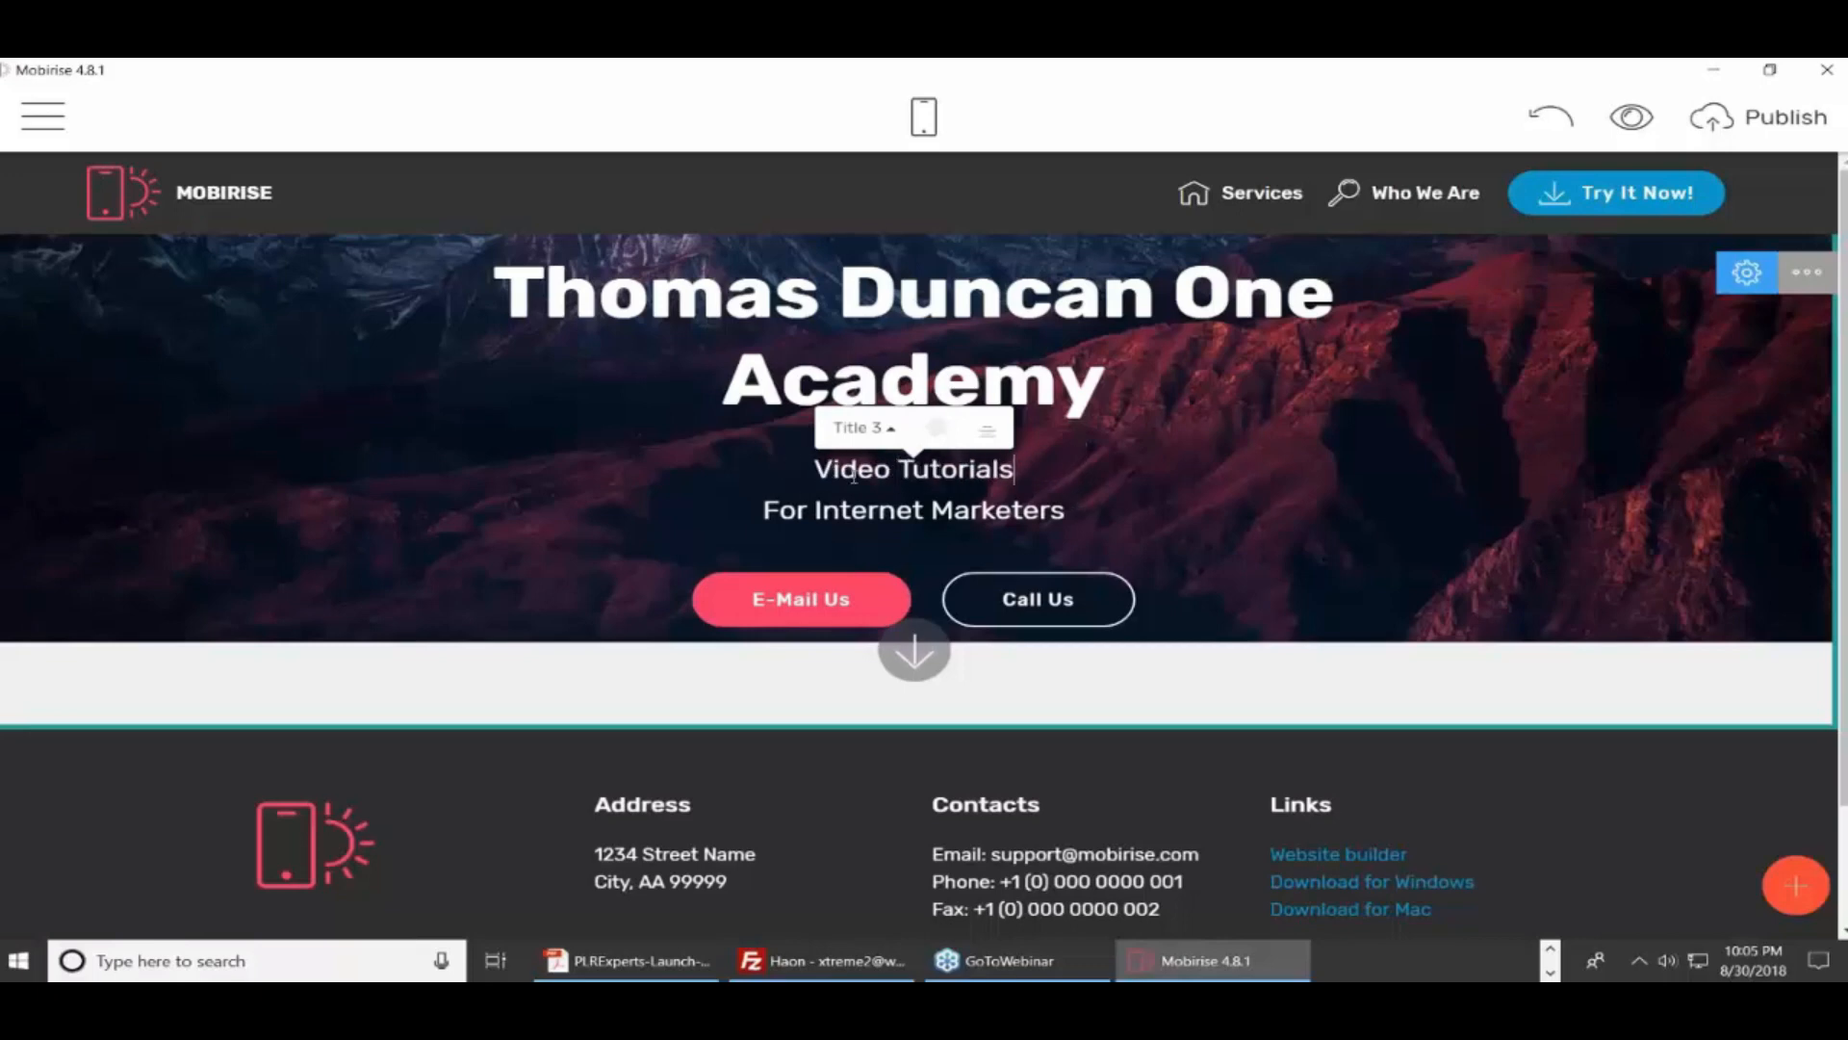
key("Home")
key("shift+Right")
key("shift+Right")
key("shift+Right")
key("shift+Right")
key("shift+Right")
key("shift+Right")
key("shift+Right")
key("shift+Right")
key("shift+Right")
key("shift+Right")
key("shift+Right")
key("shift+Right")
key("shift+Right")
key("shift+Right")
key("shift+Right")
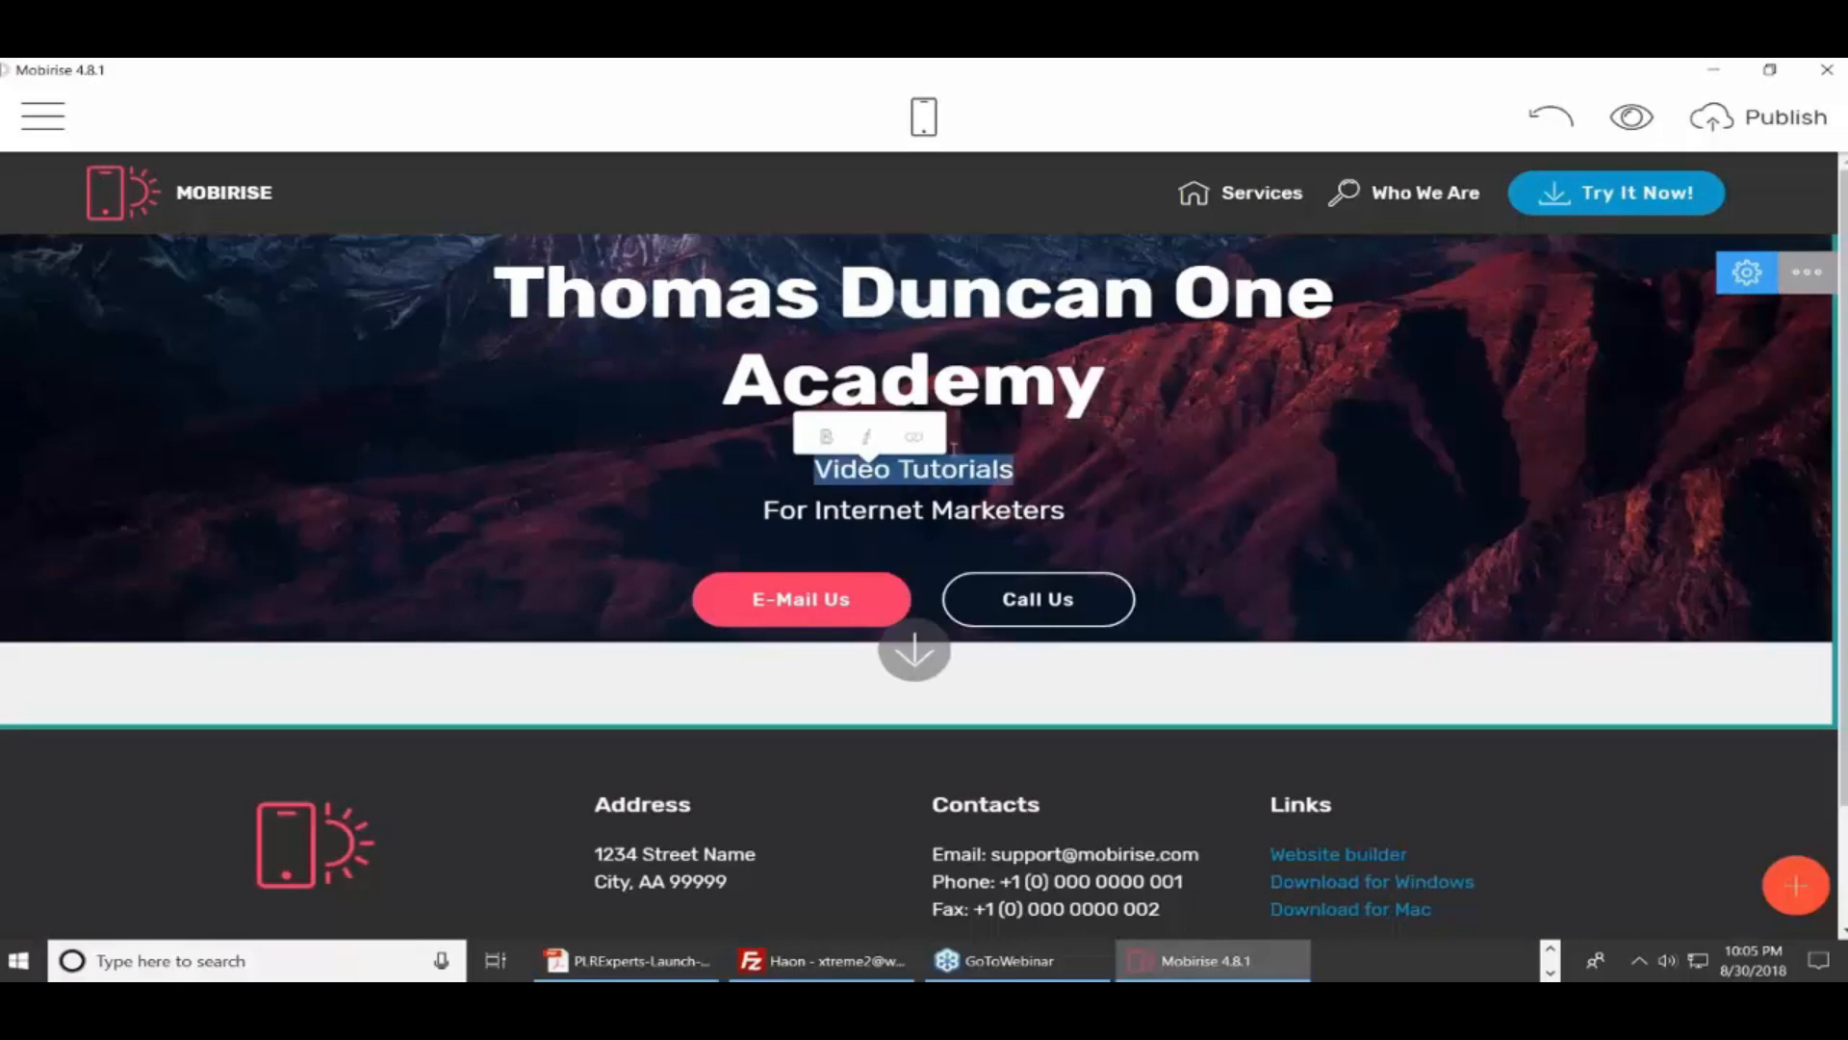
left_click(826, 436)
left_click(1056, 482)
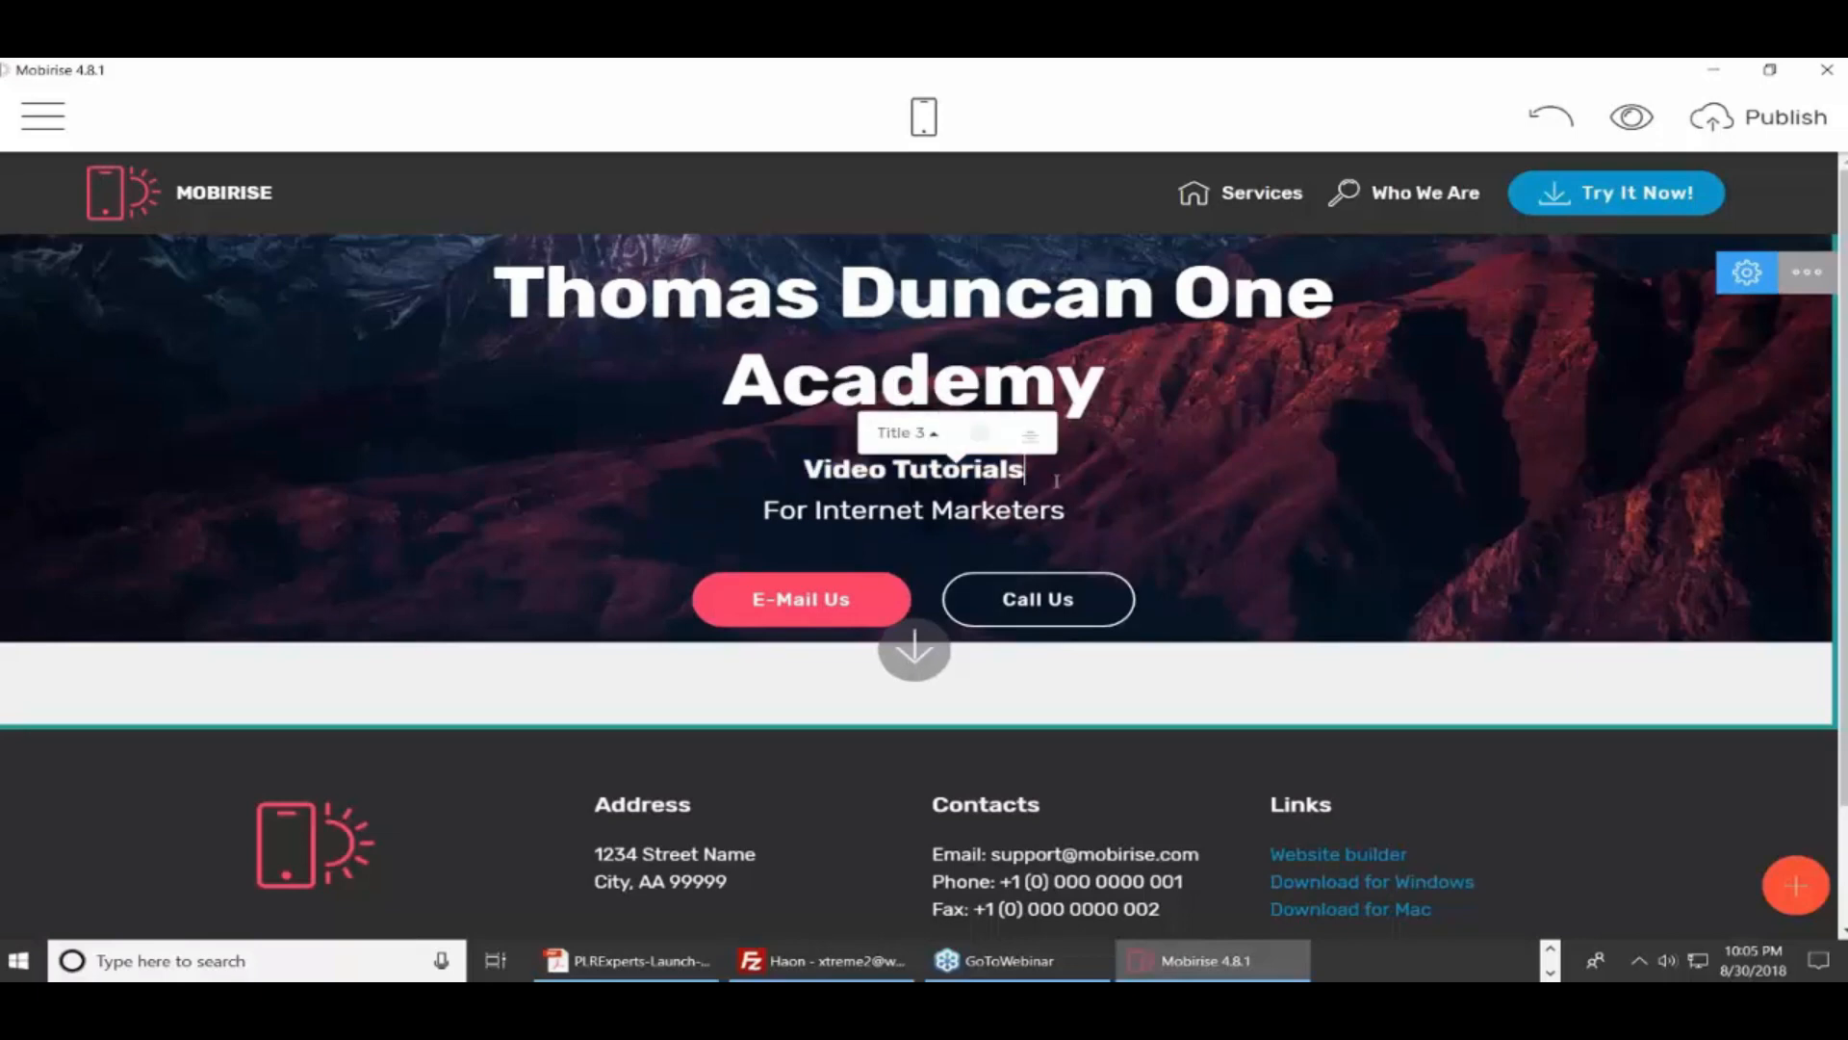
Try Title 1 and Title 2, then settle on Title 3 for the Video Tutorials line
left_click(935, 433)
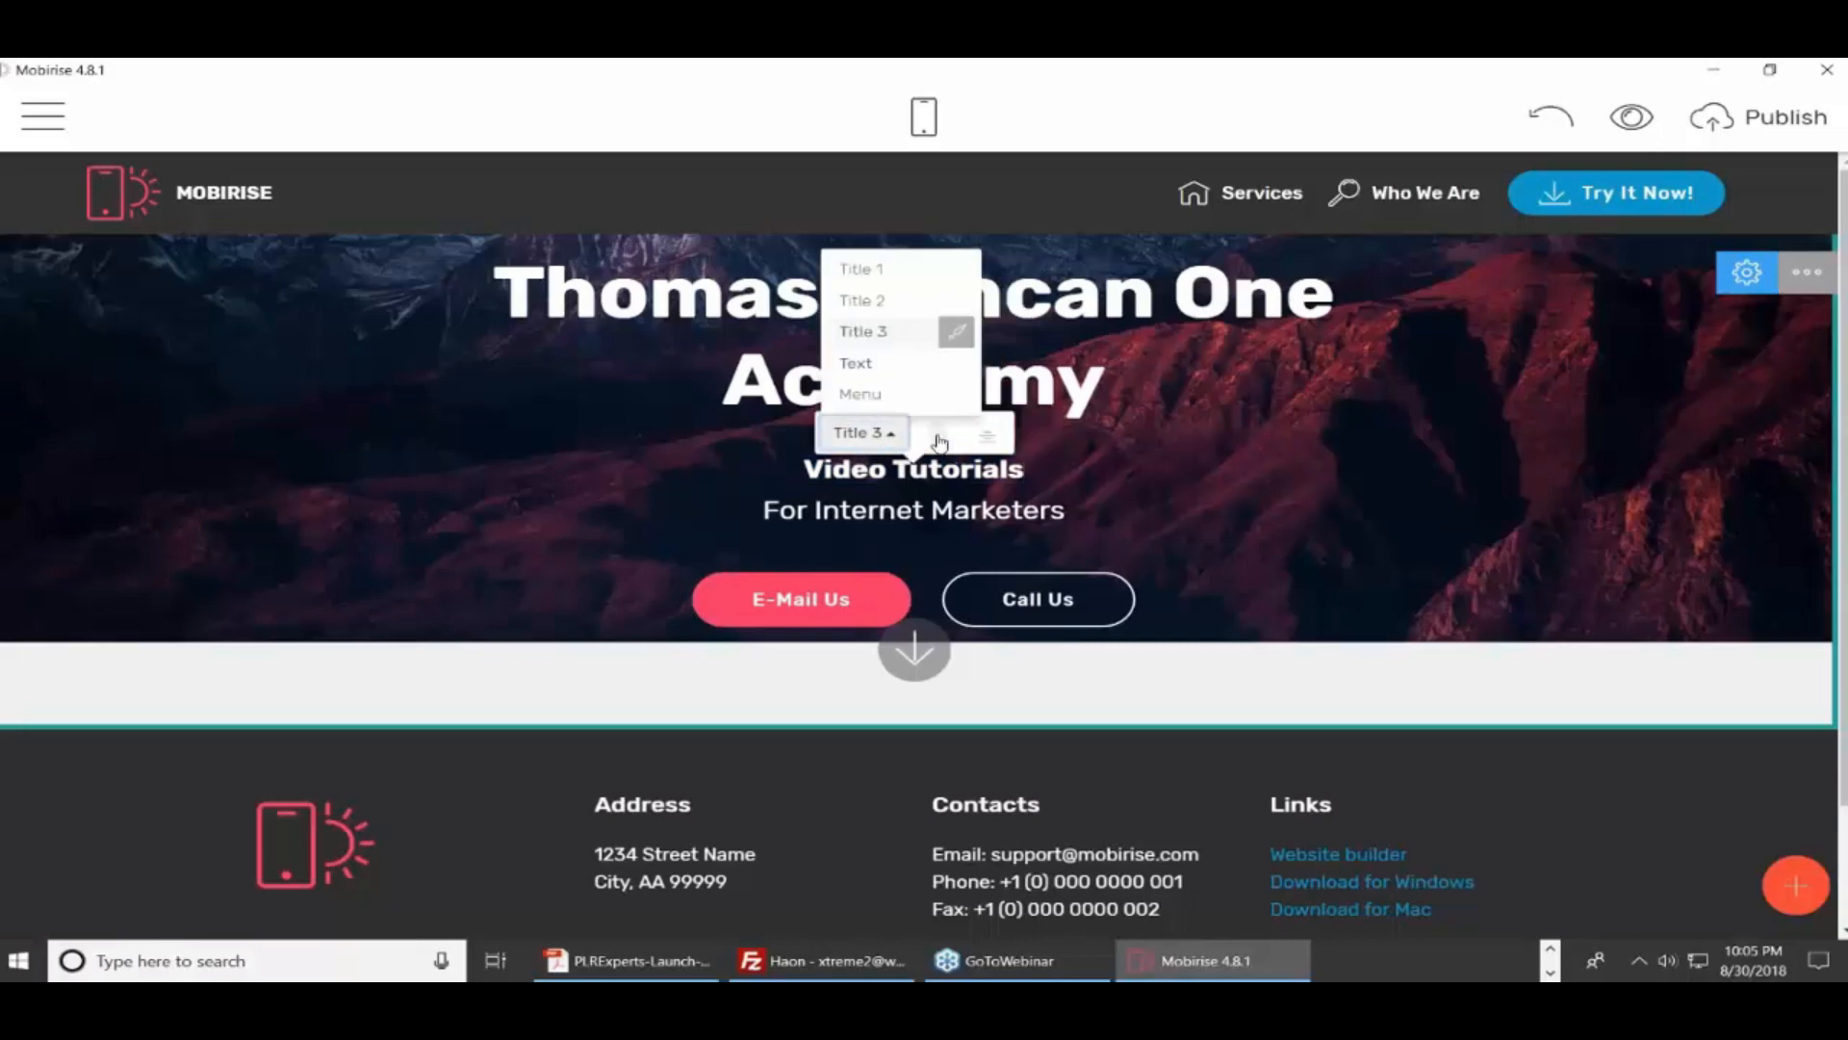
left_click(871, 271)
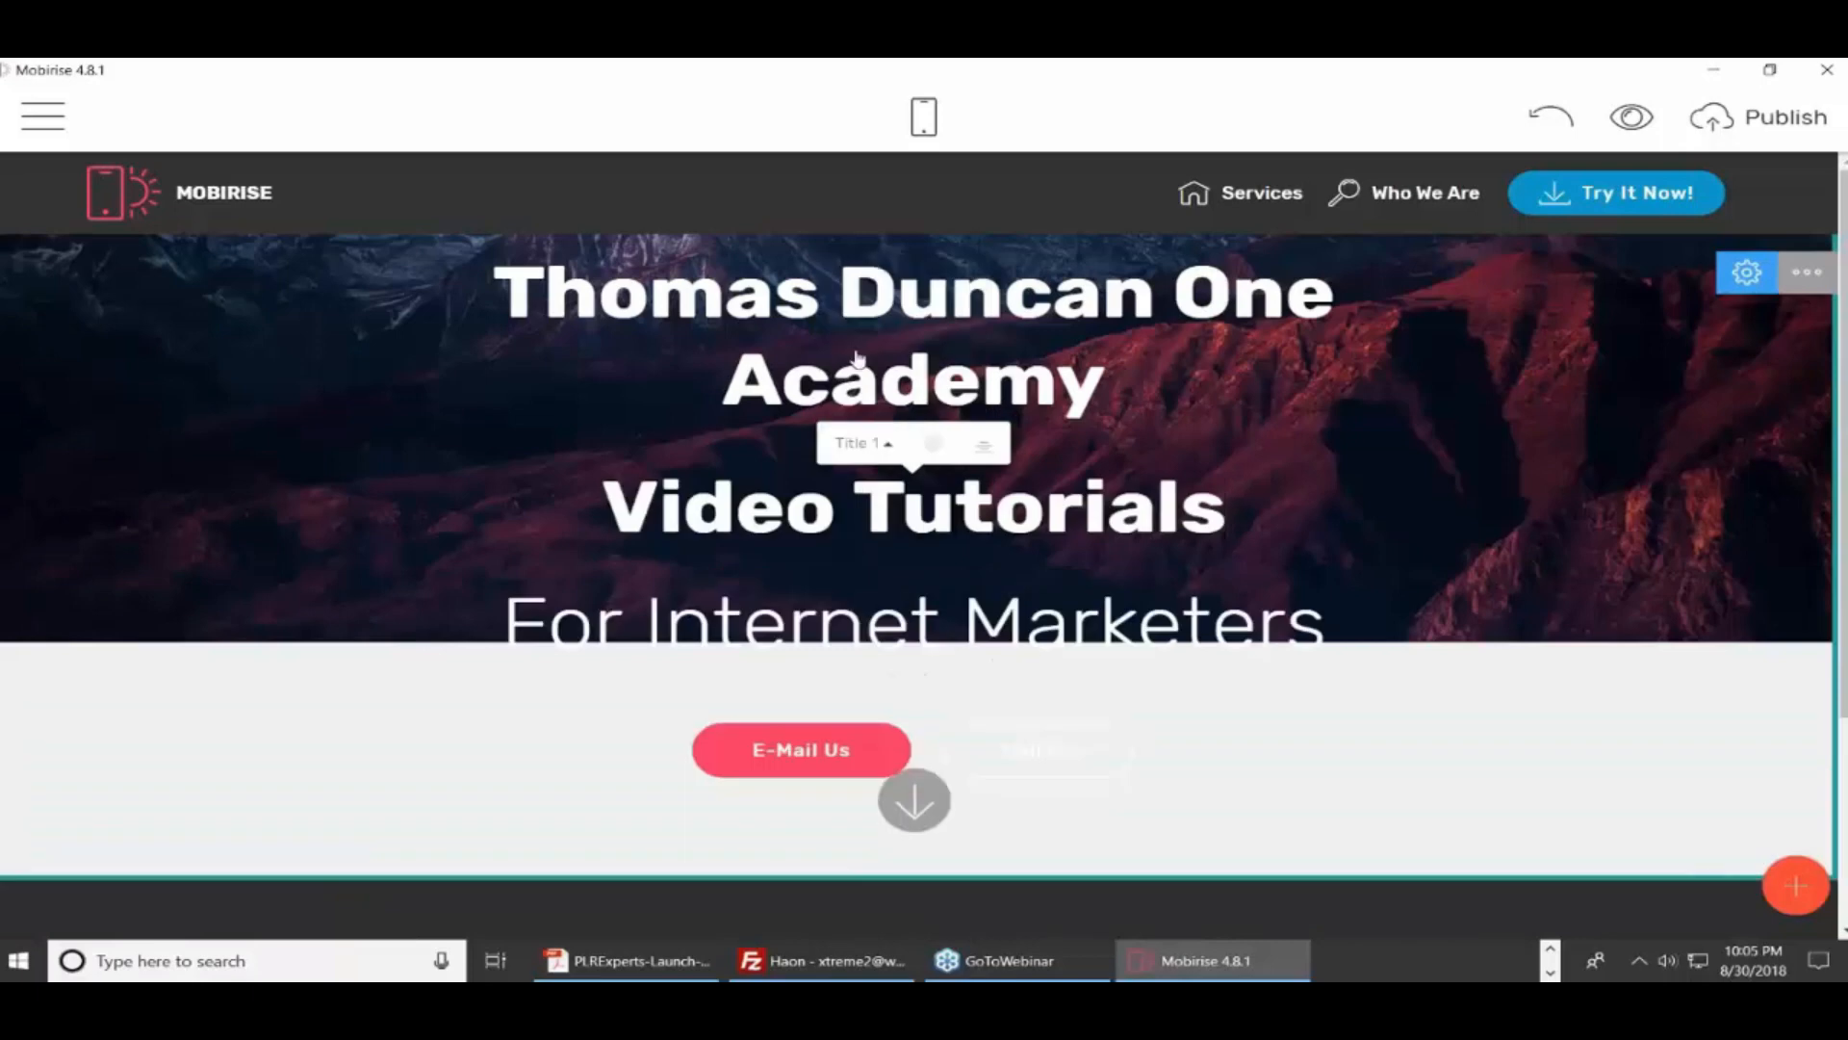
left_click(887, 445)
left_click(876, 312)
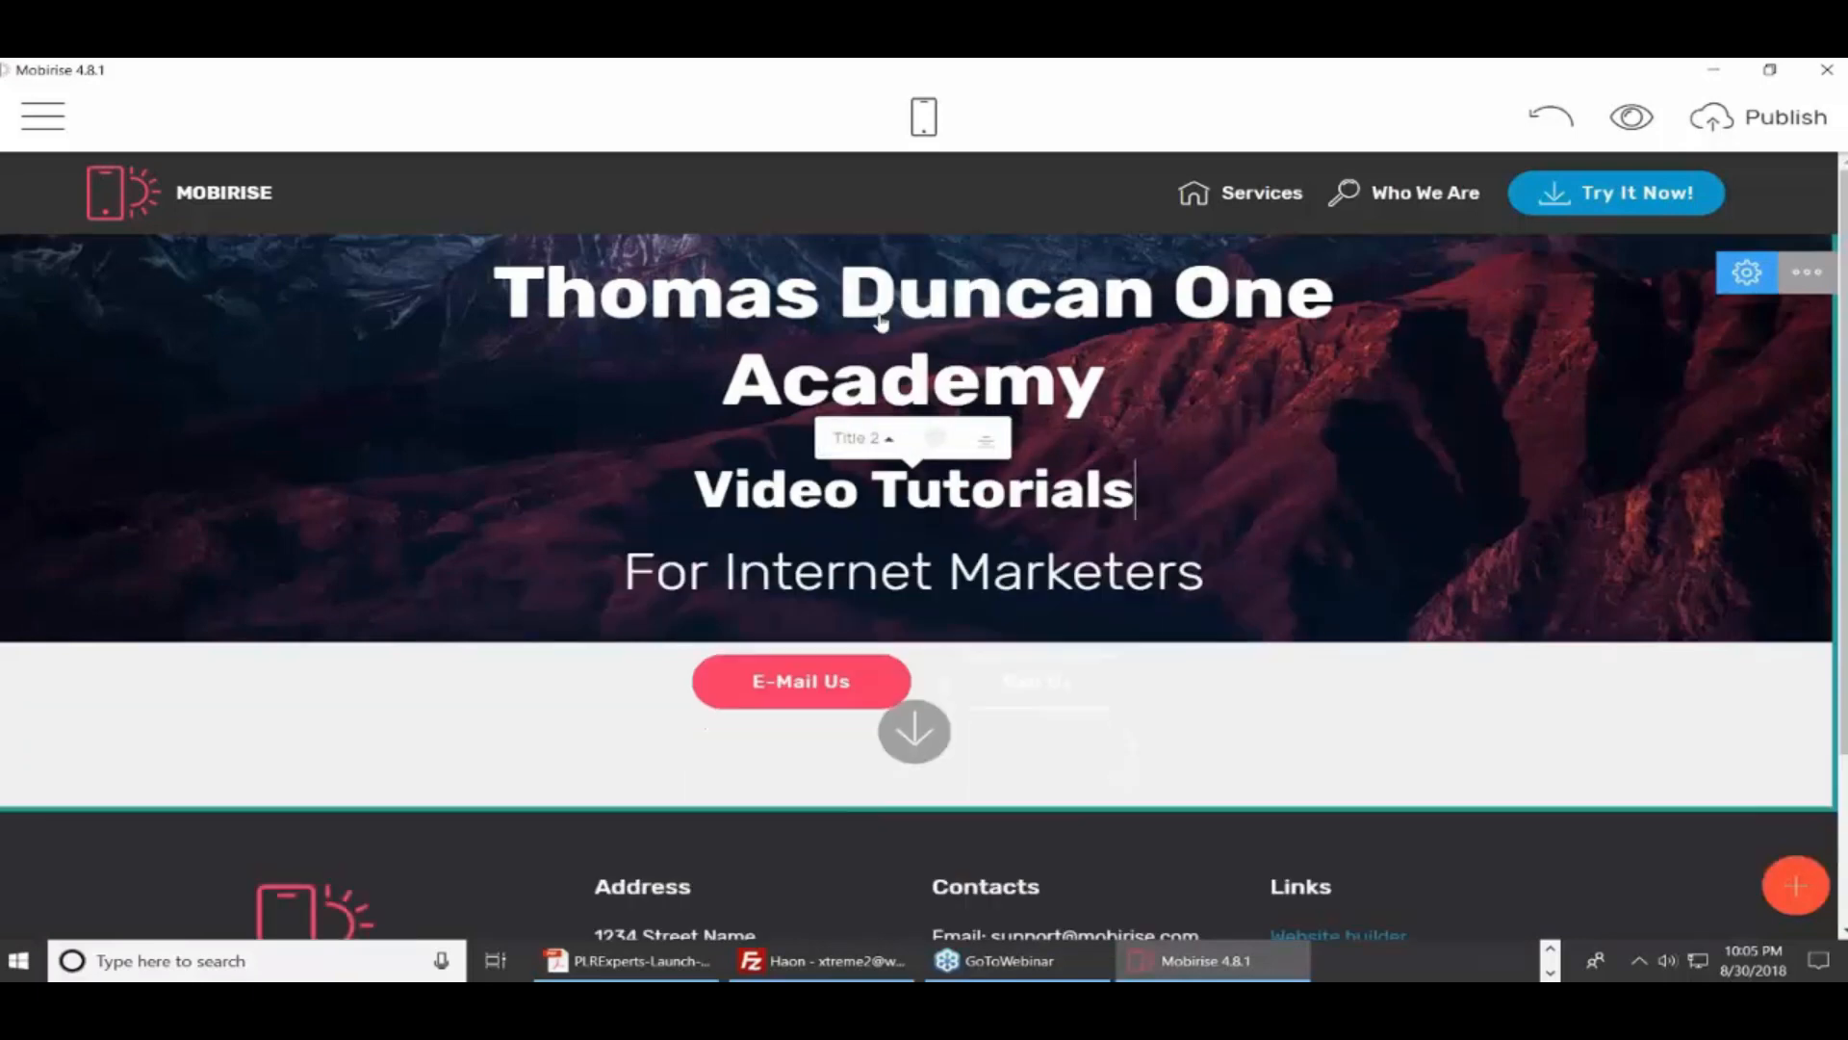
left_click(886, 438)
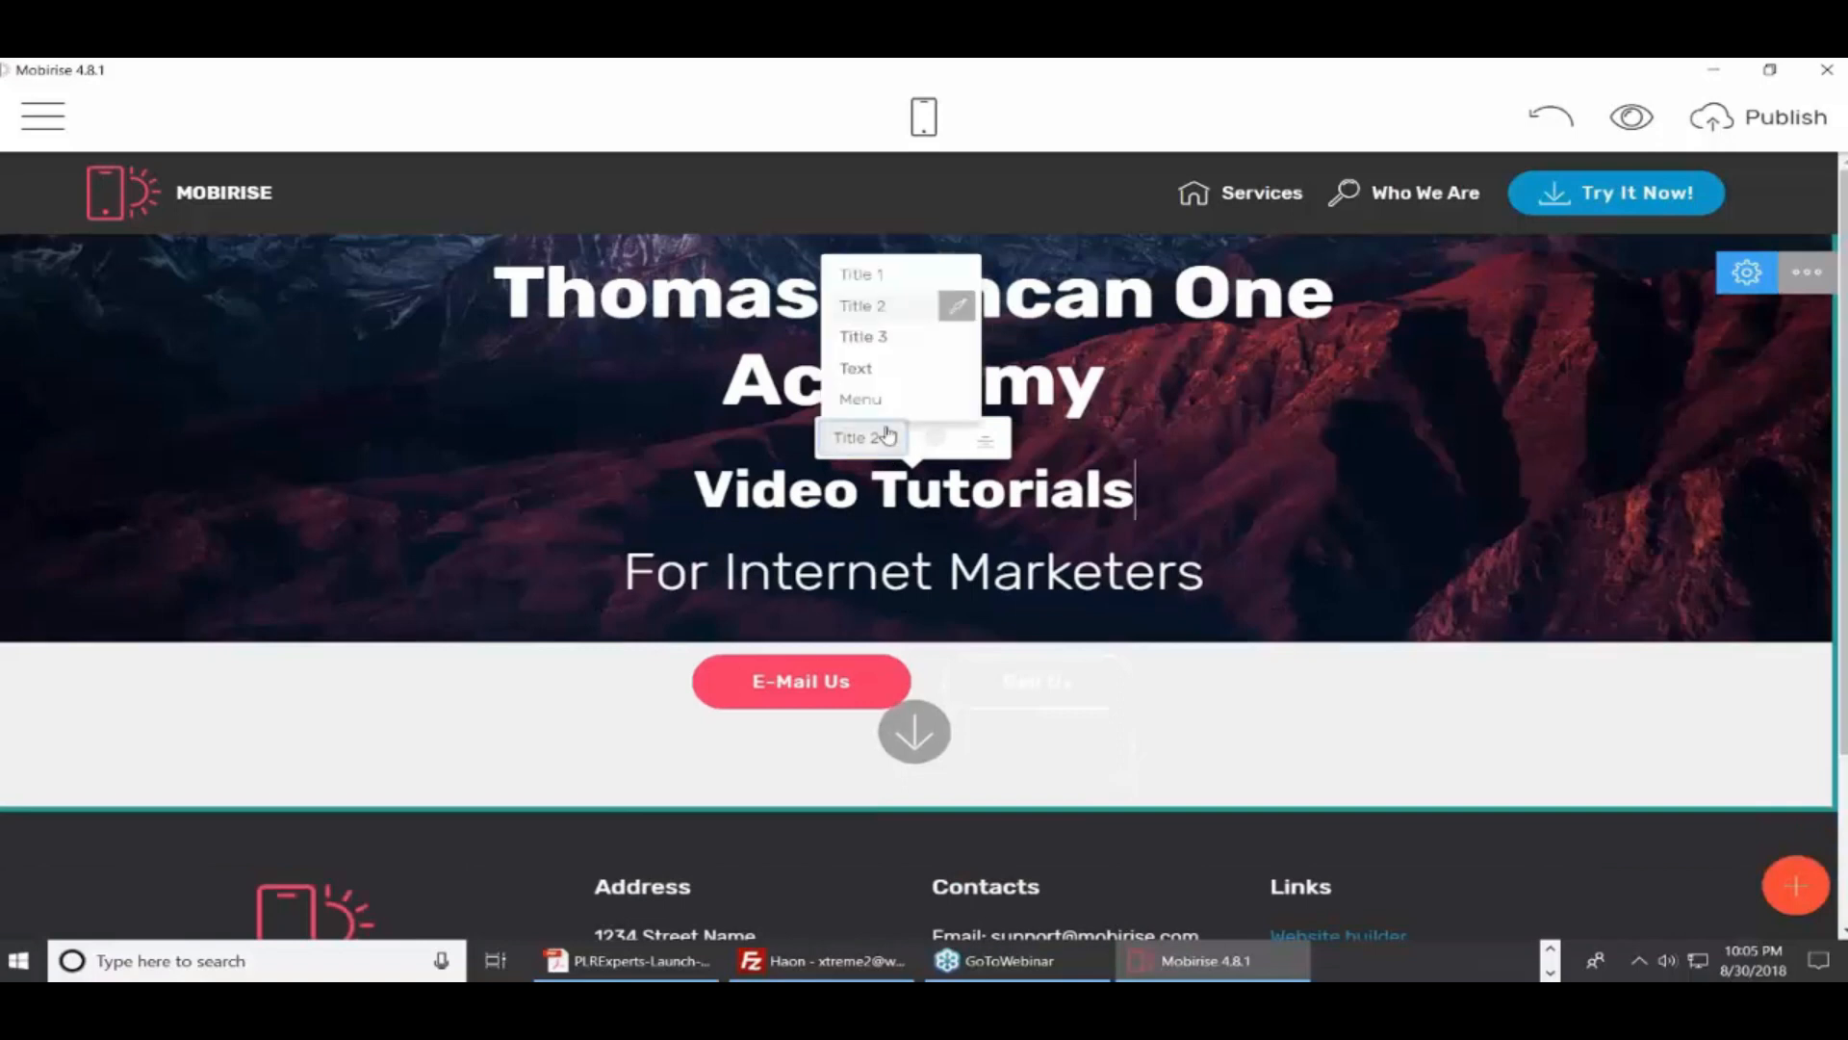
left_click(880, 344)
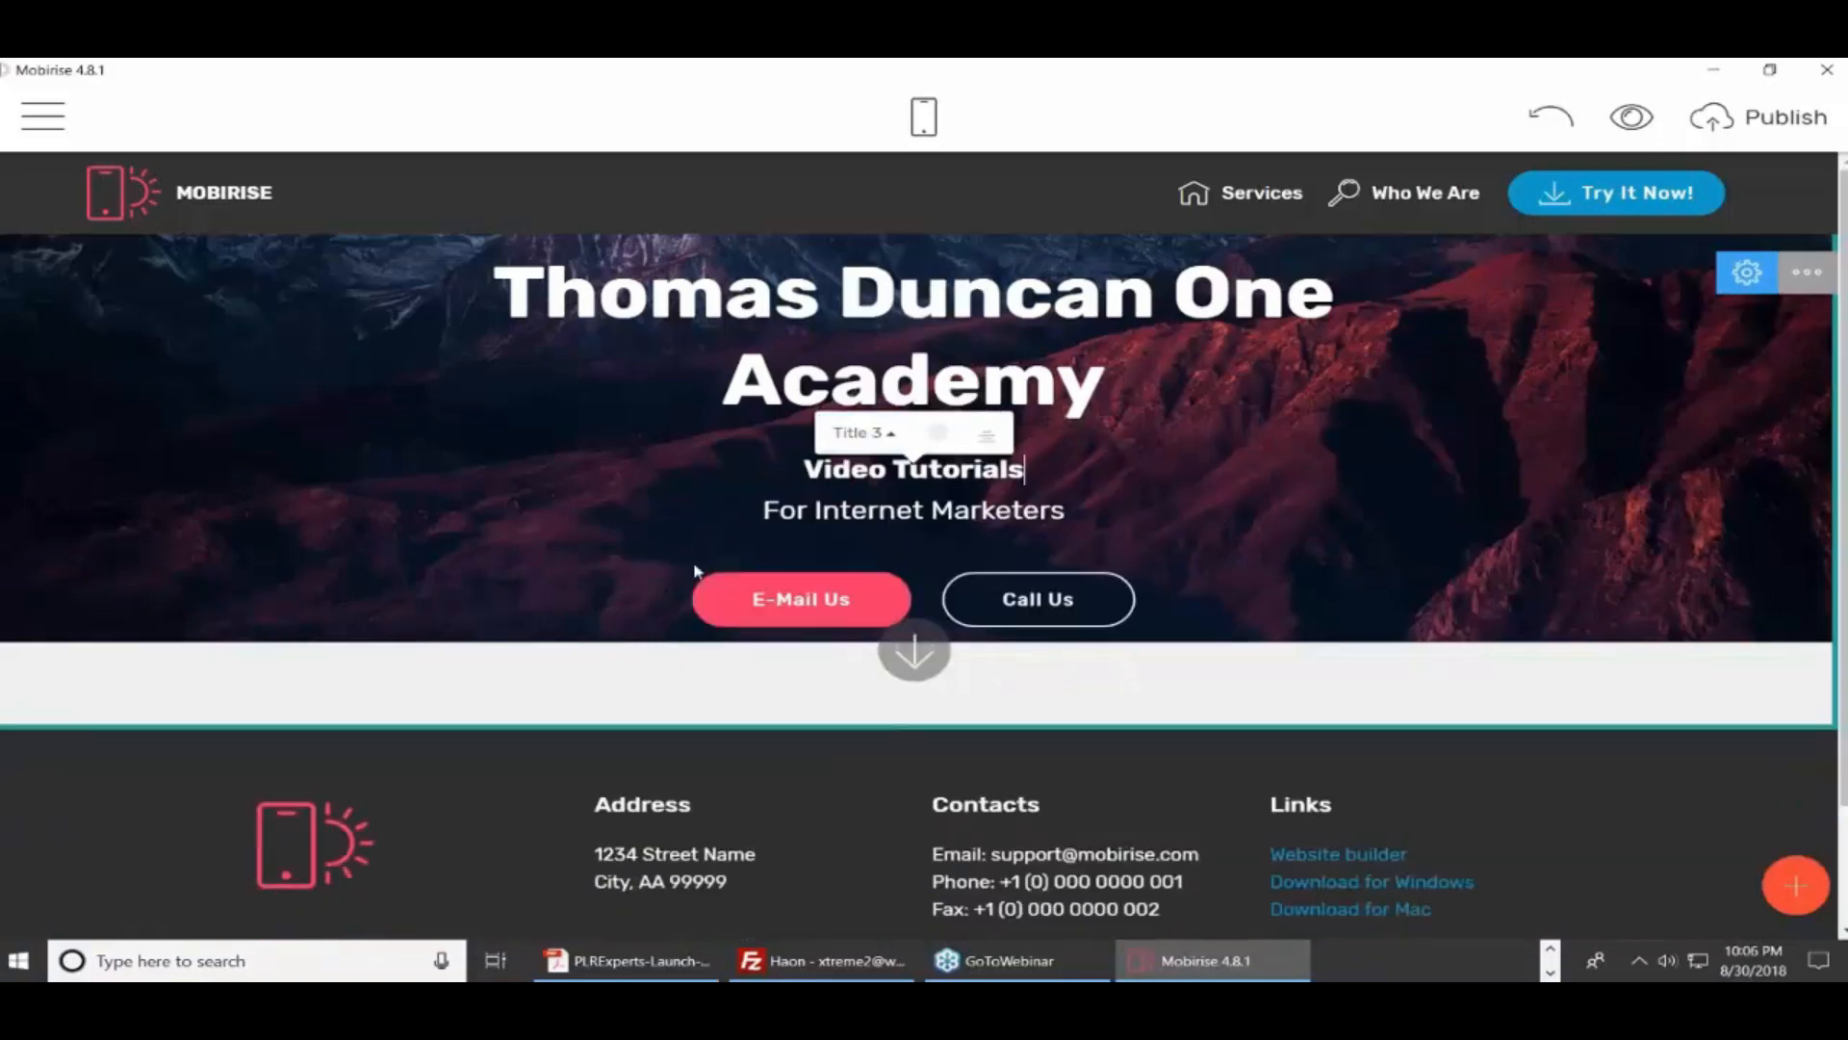
left_click(691, 521)
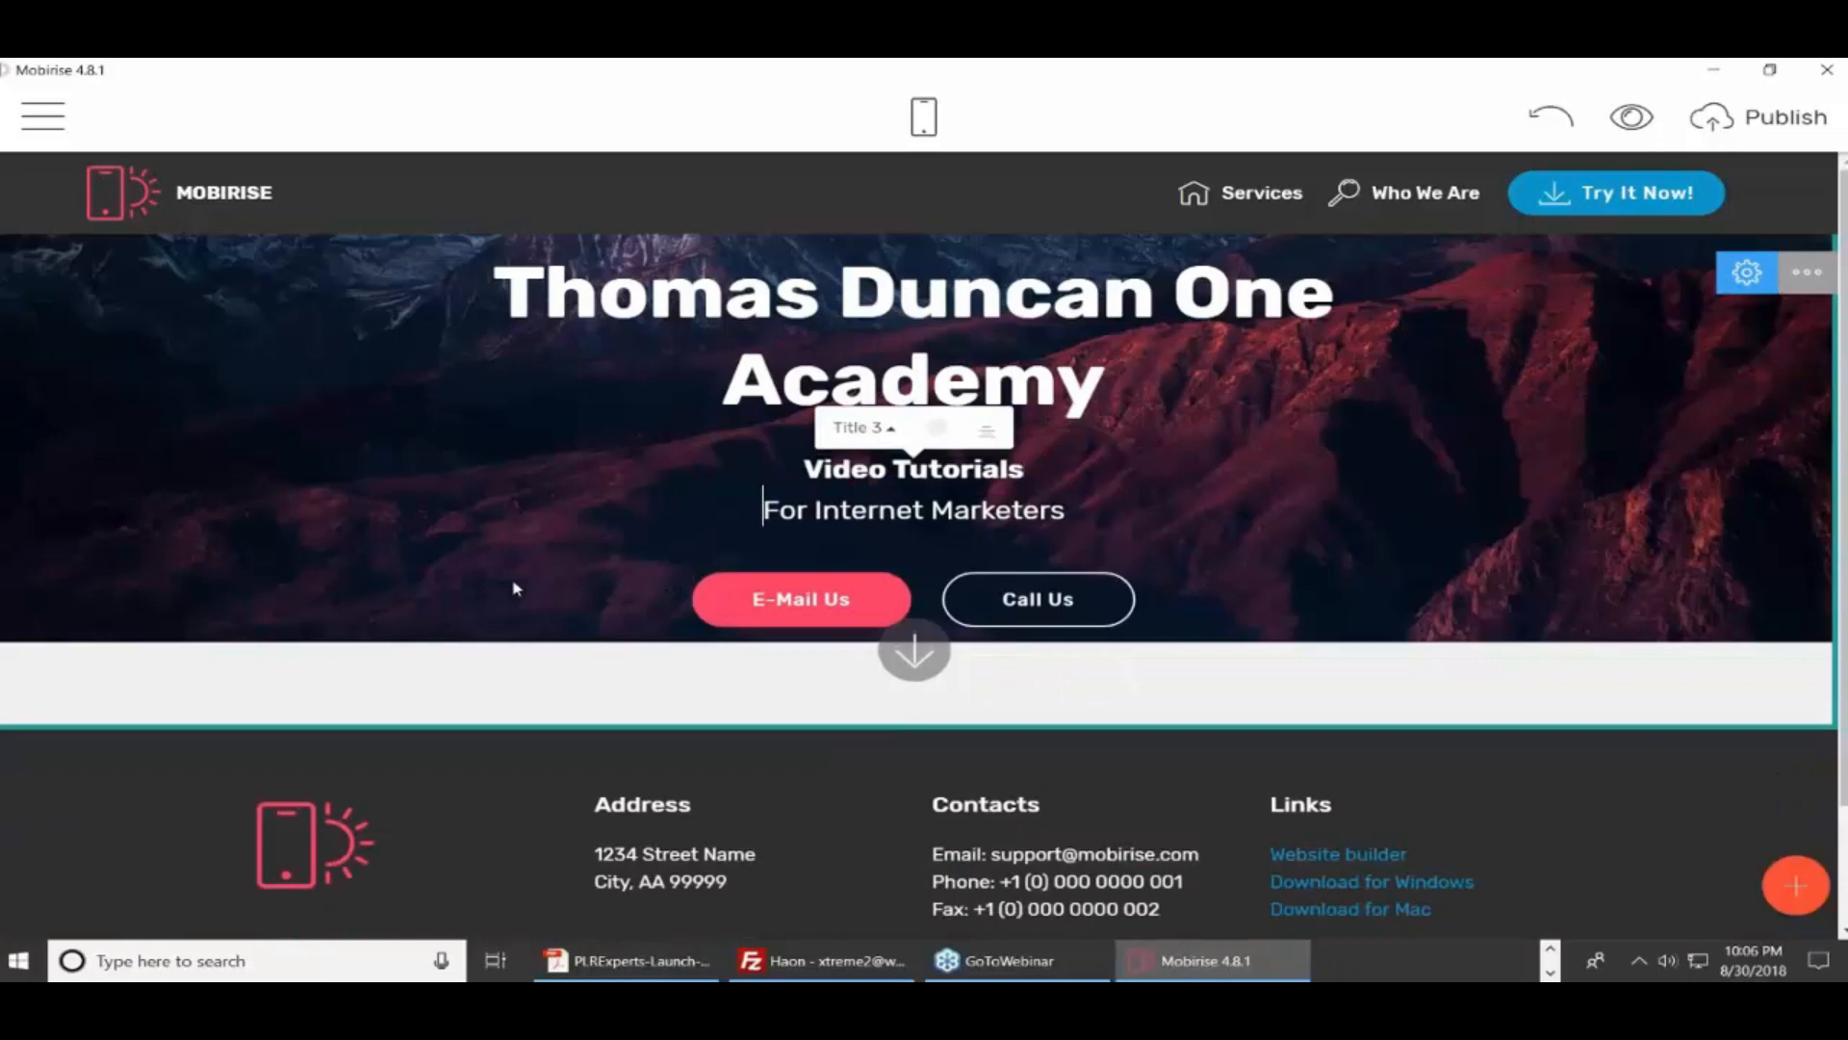
left_click(845, 607)
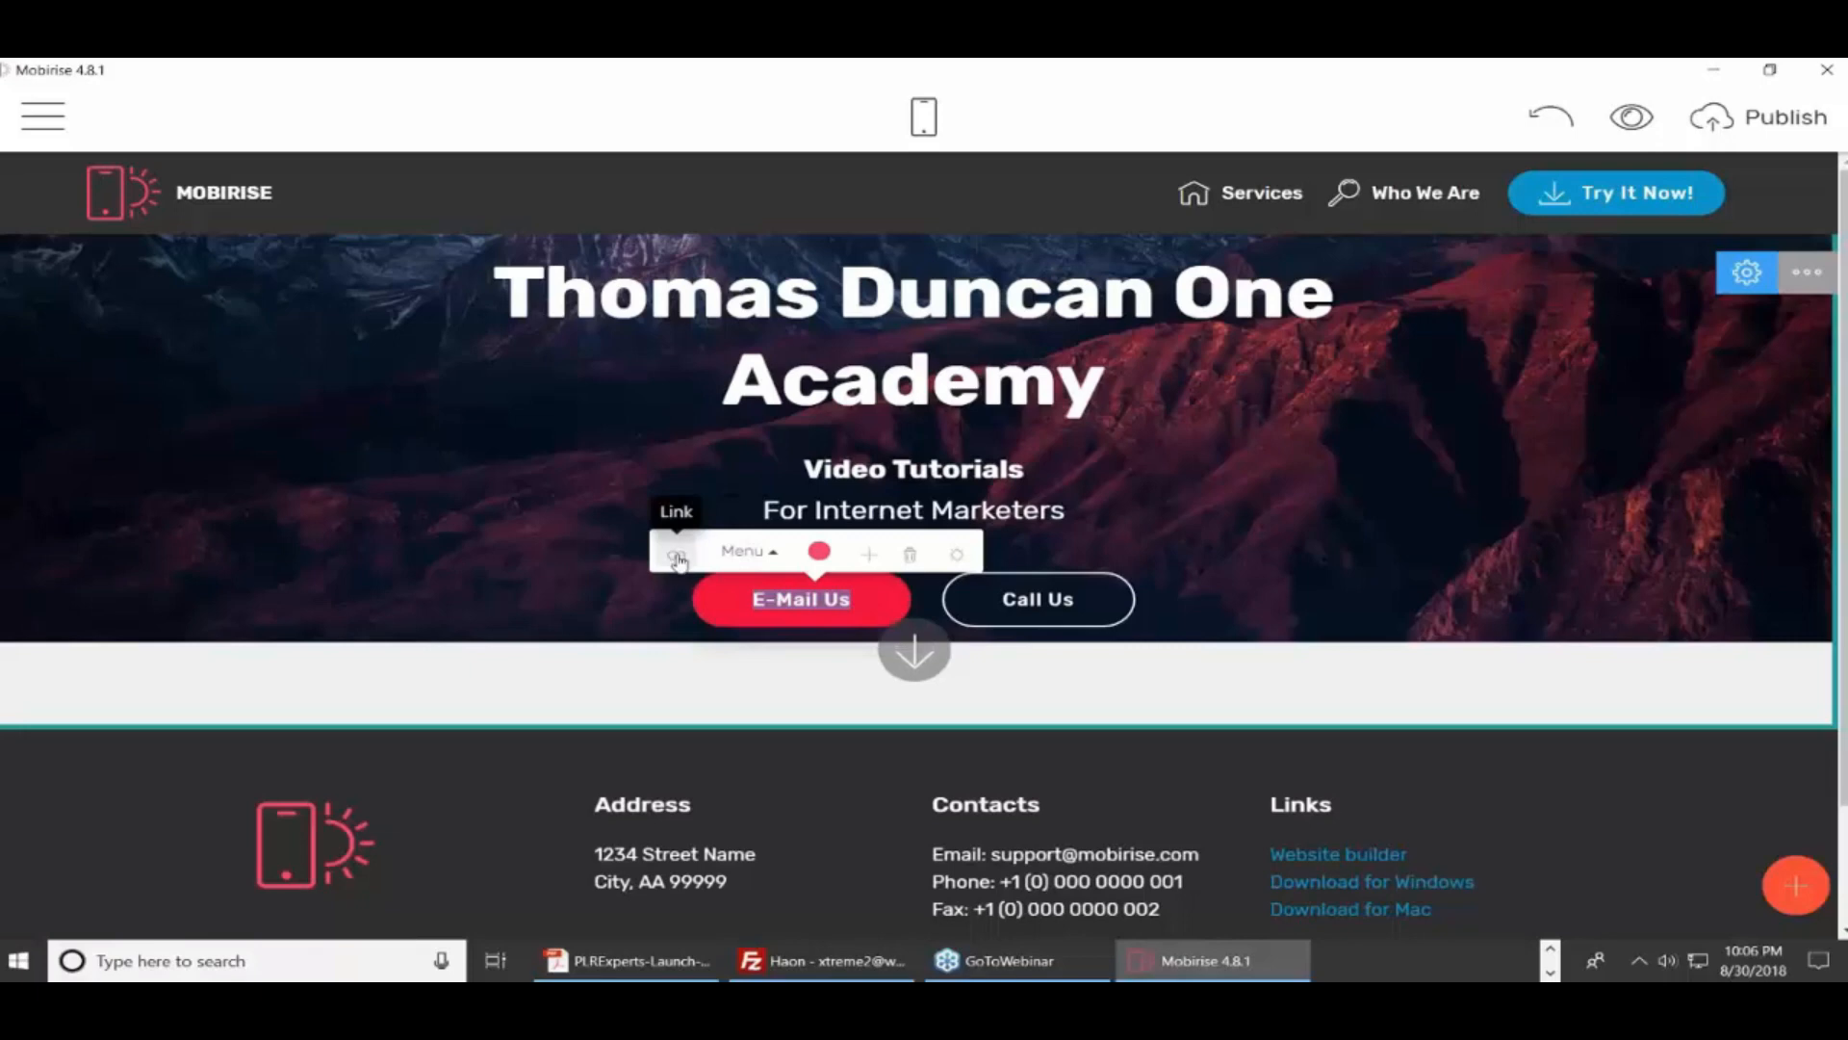
Link the E-Mail Us button to web address haon.biz, opening in a new window
left_click(676, 557)
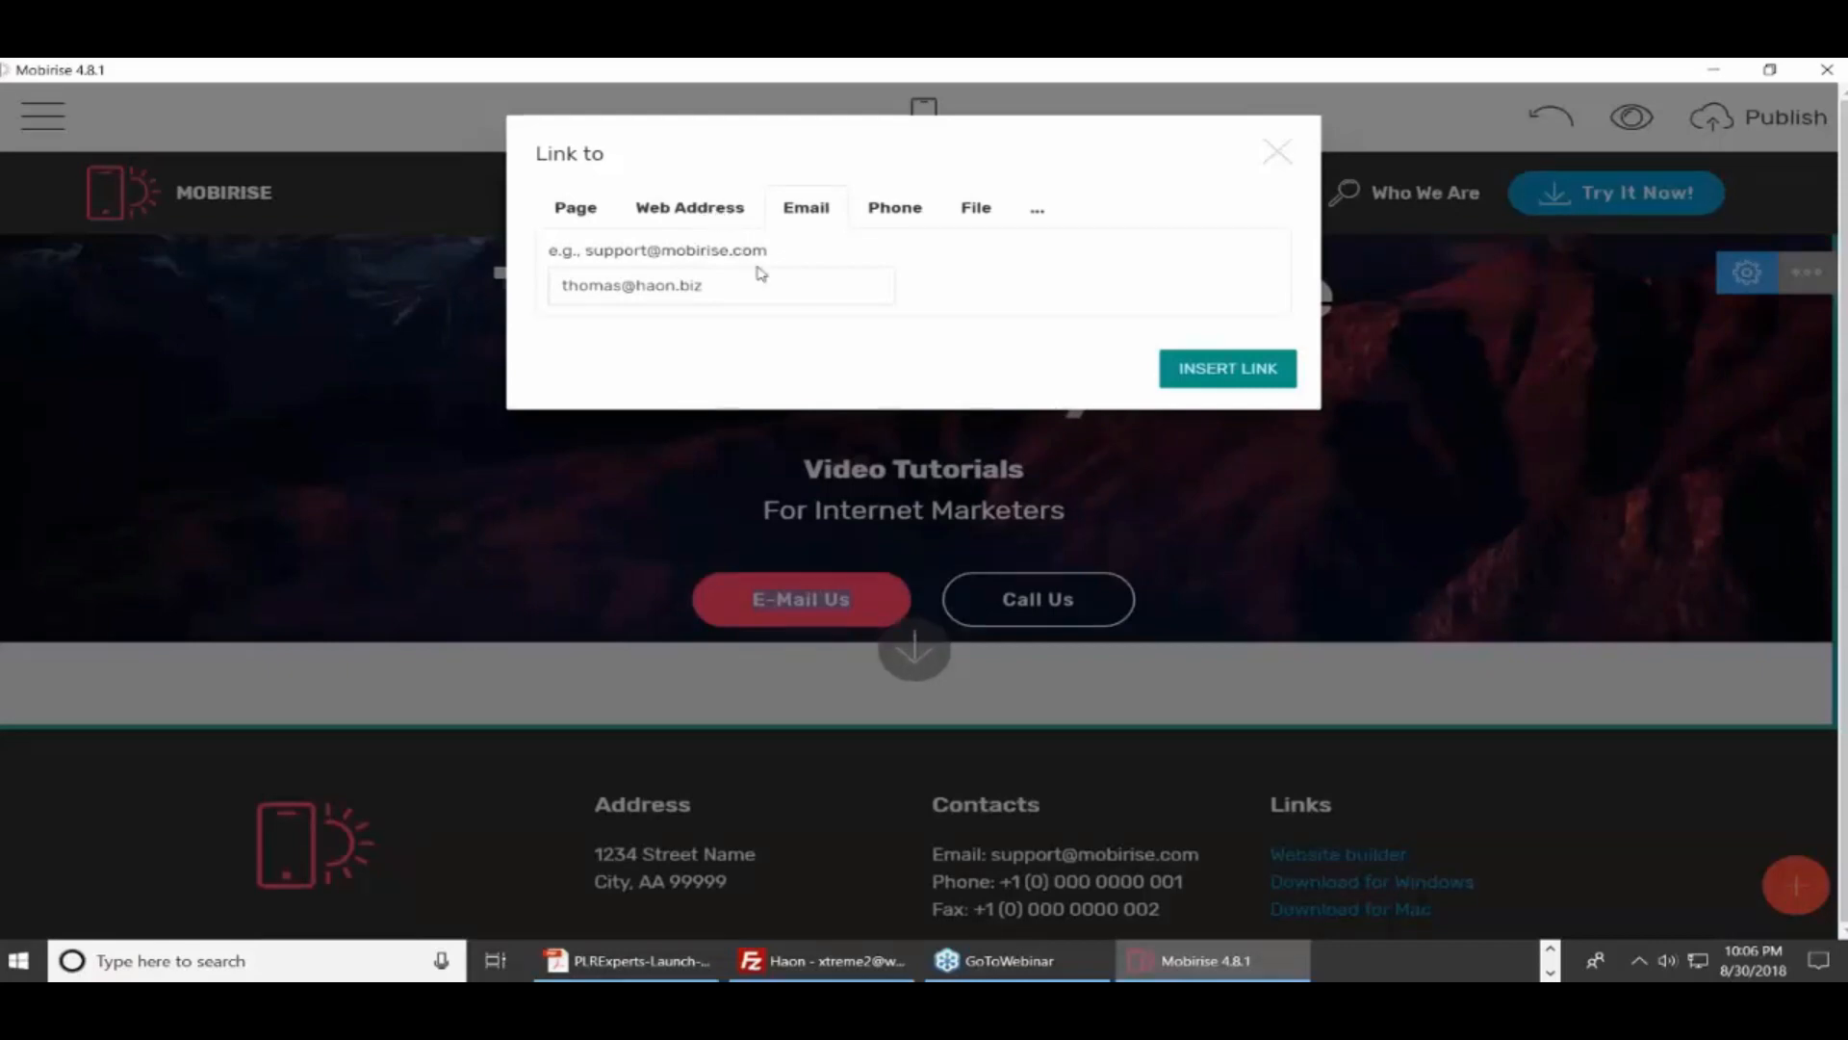
left_click(690, 215)
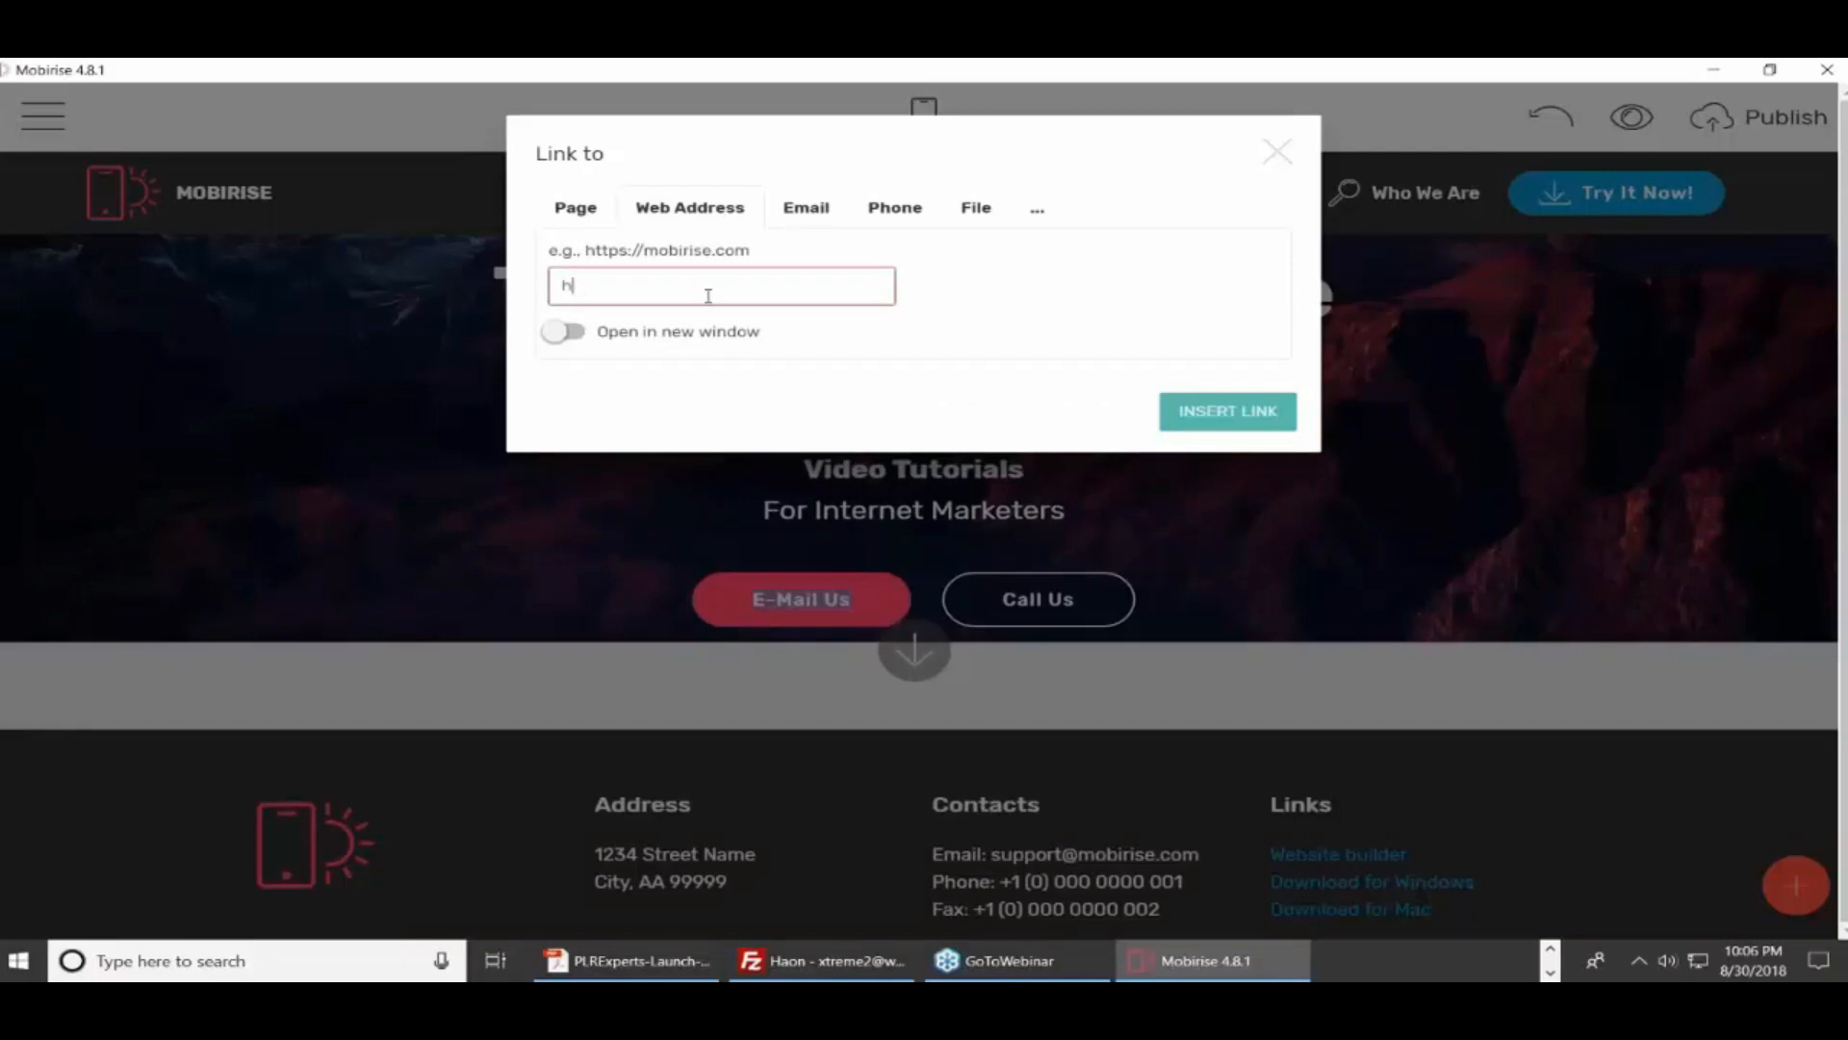
type("haon.biz")
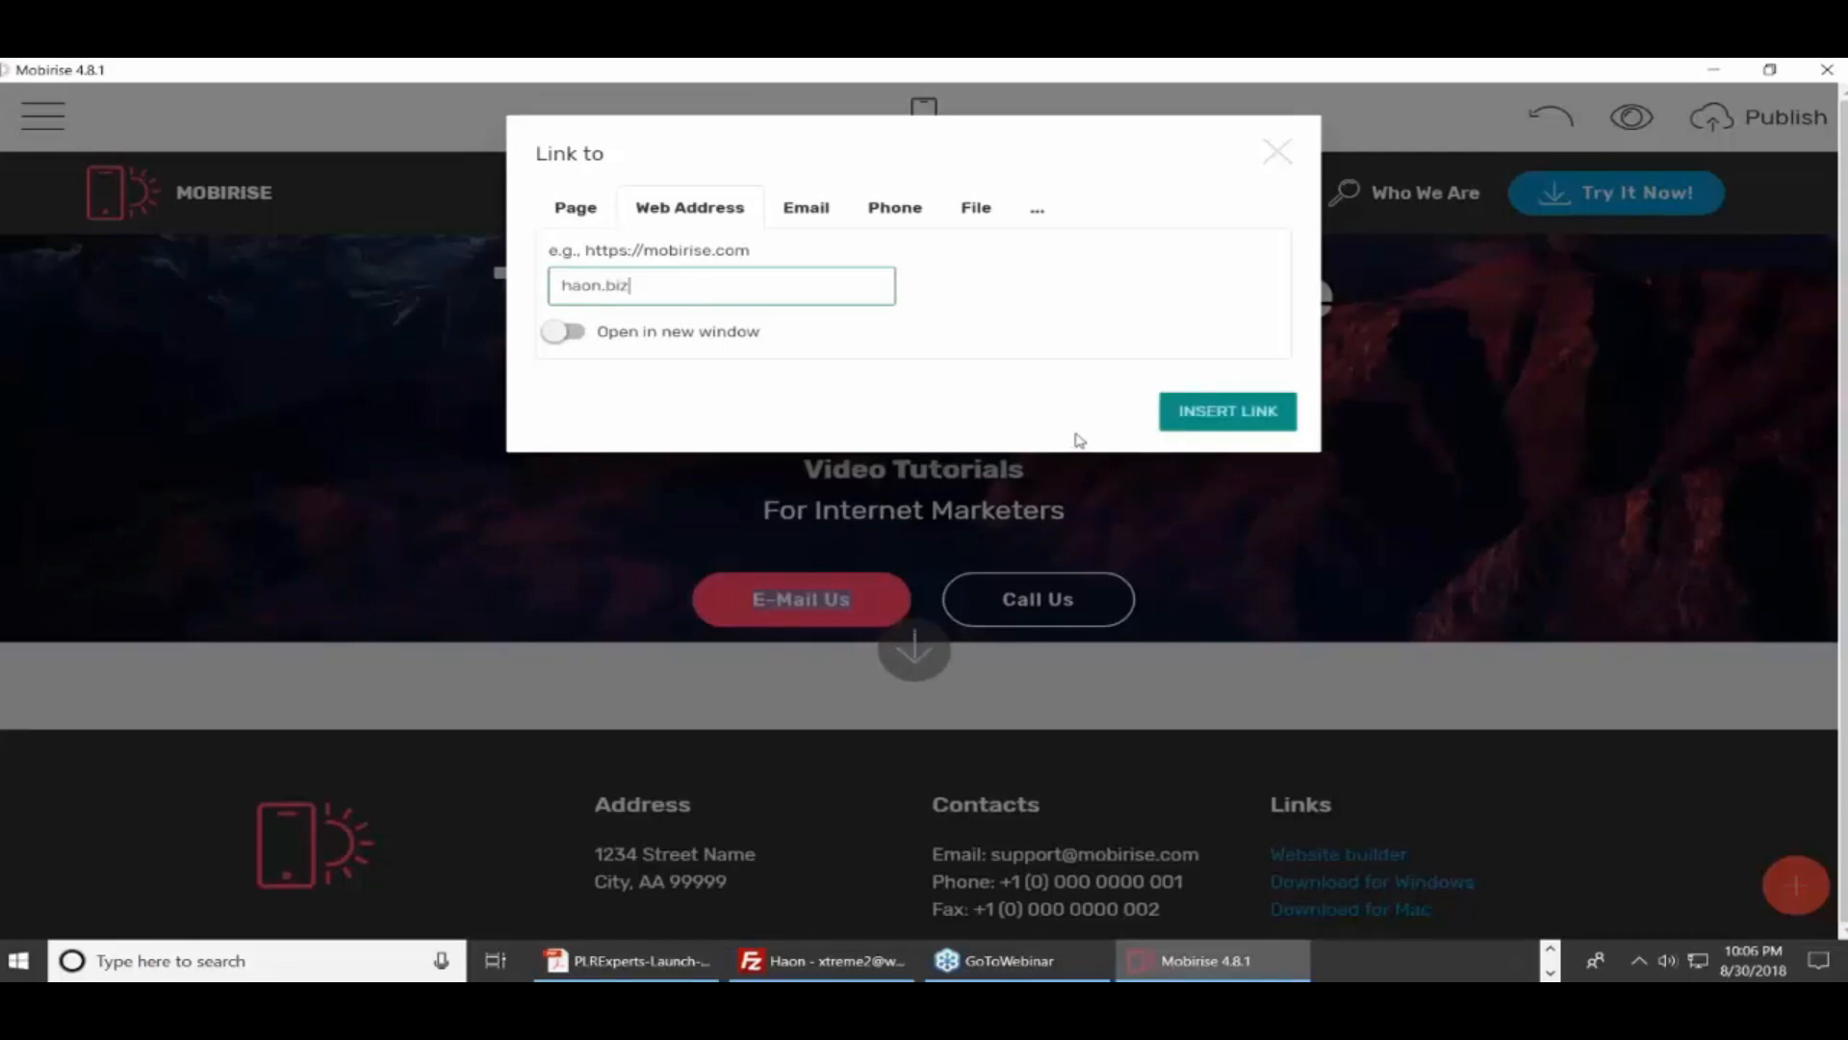
left_click(582, 335)
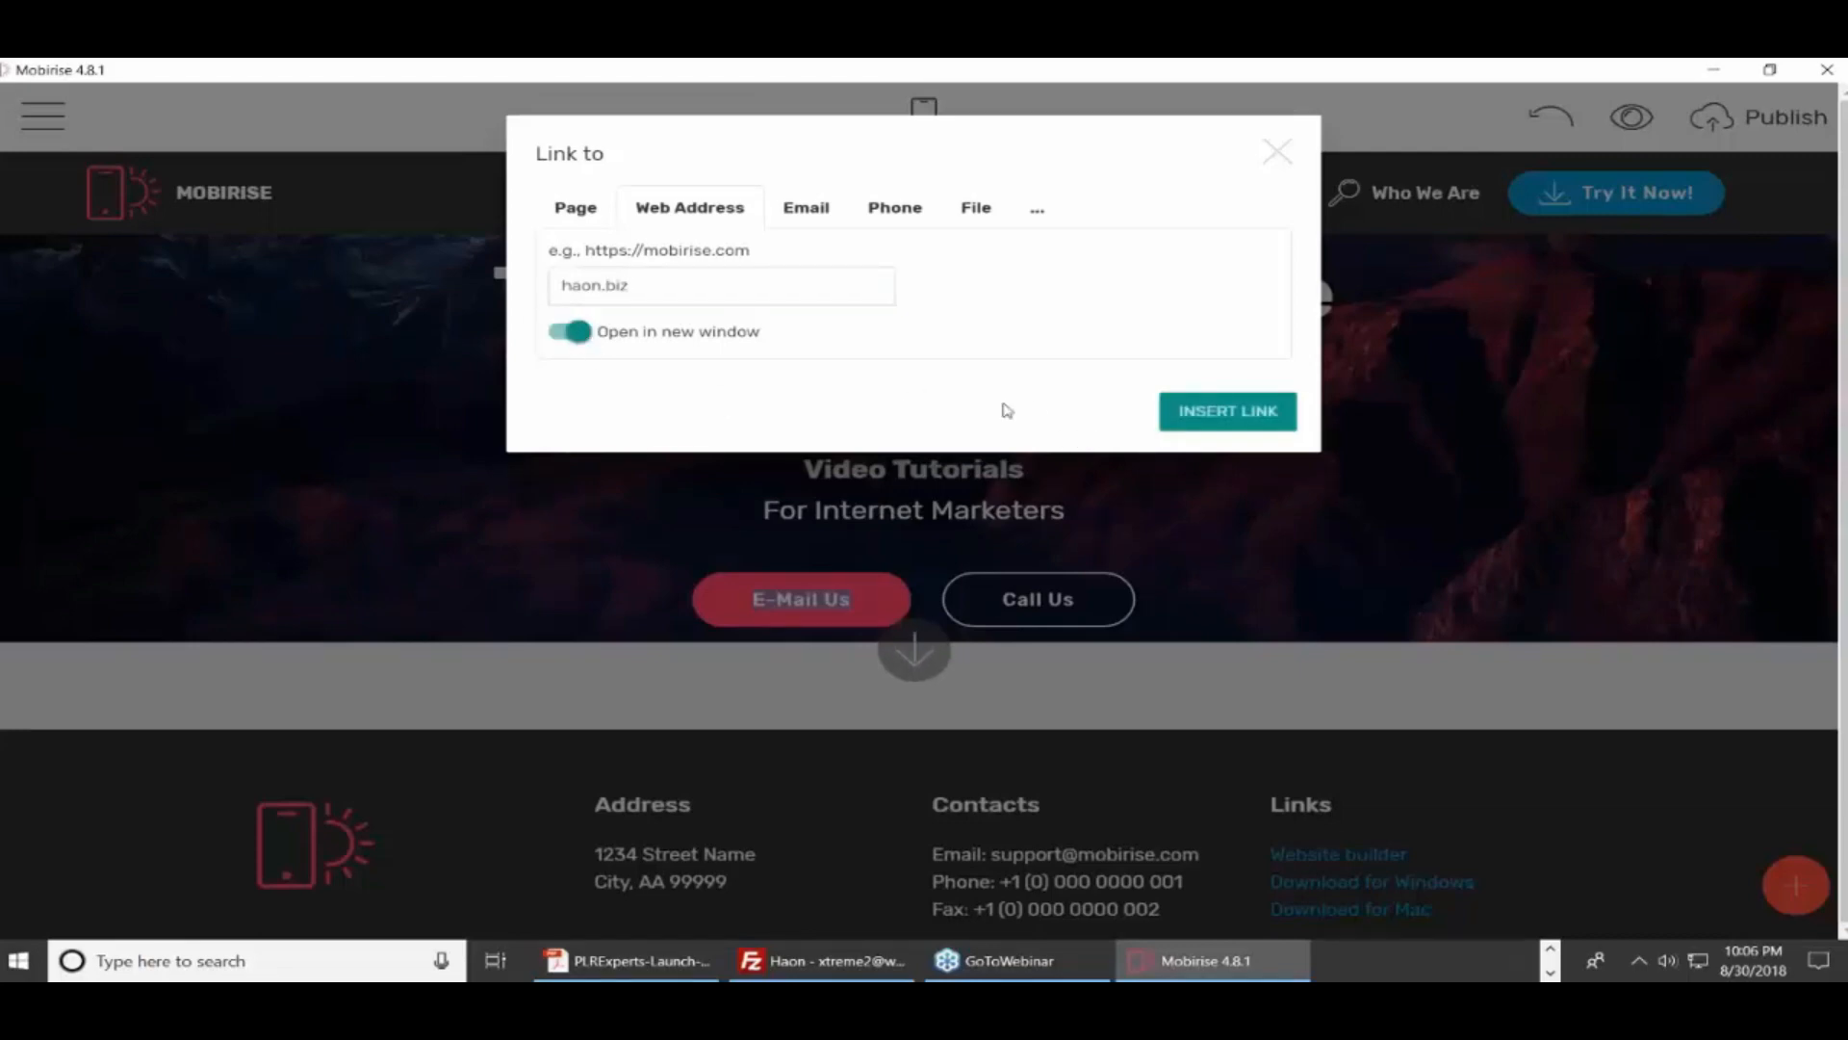
left_click(1227, 411)
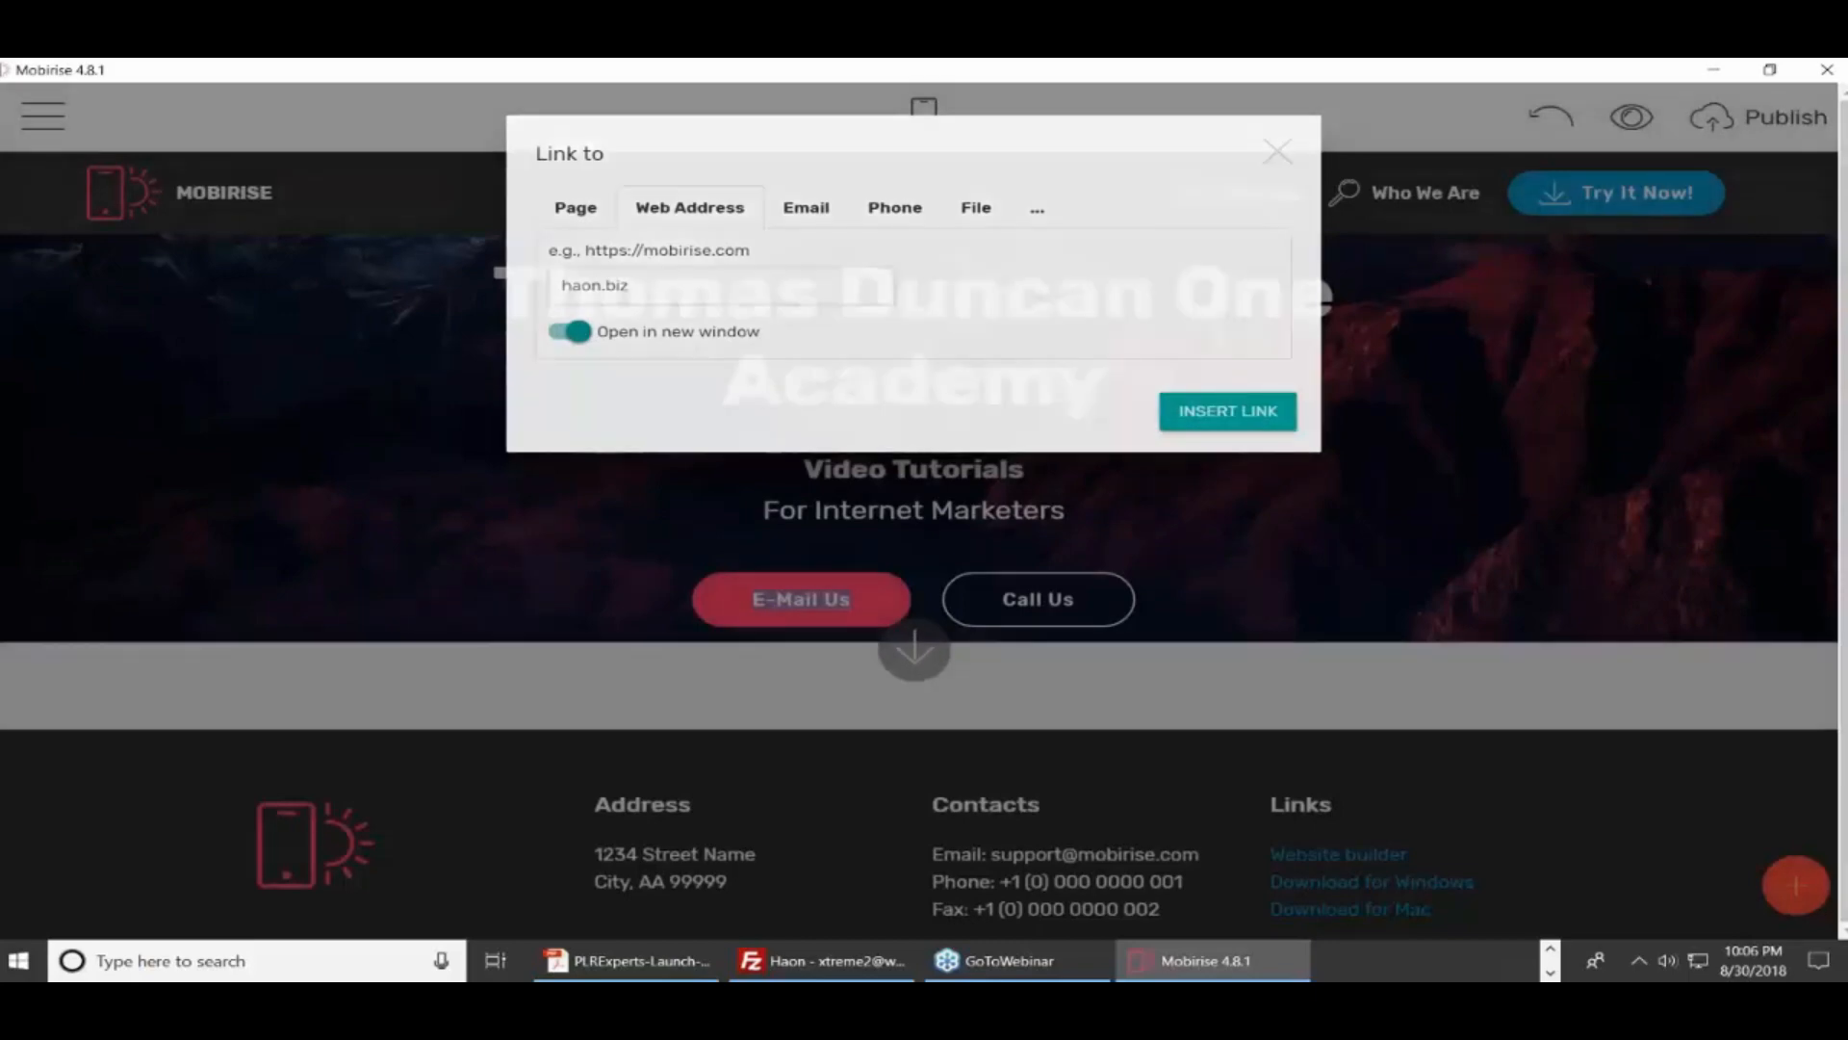
Replace the button label 'E-Mail Us' with 'Visit Us'
left_click(860, 601)
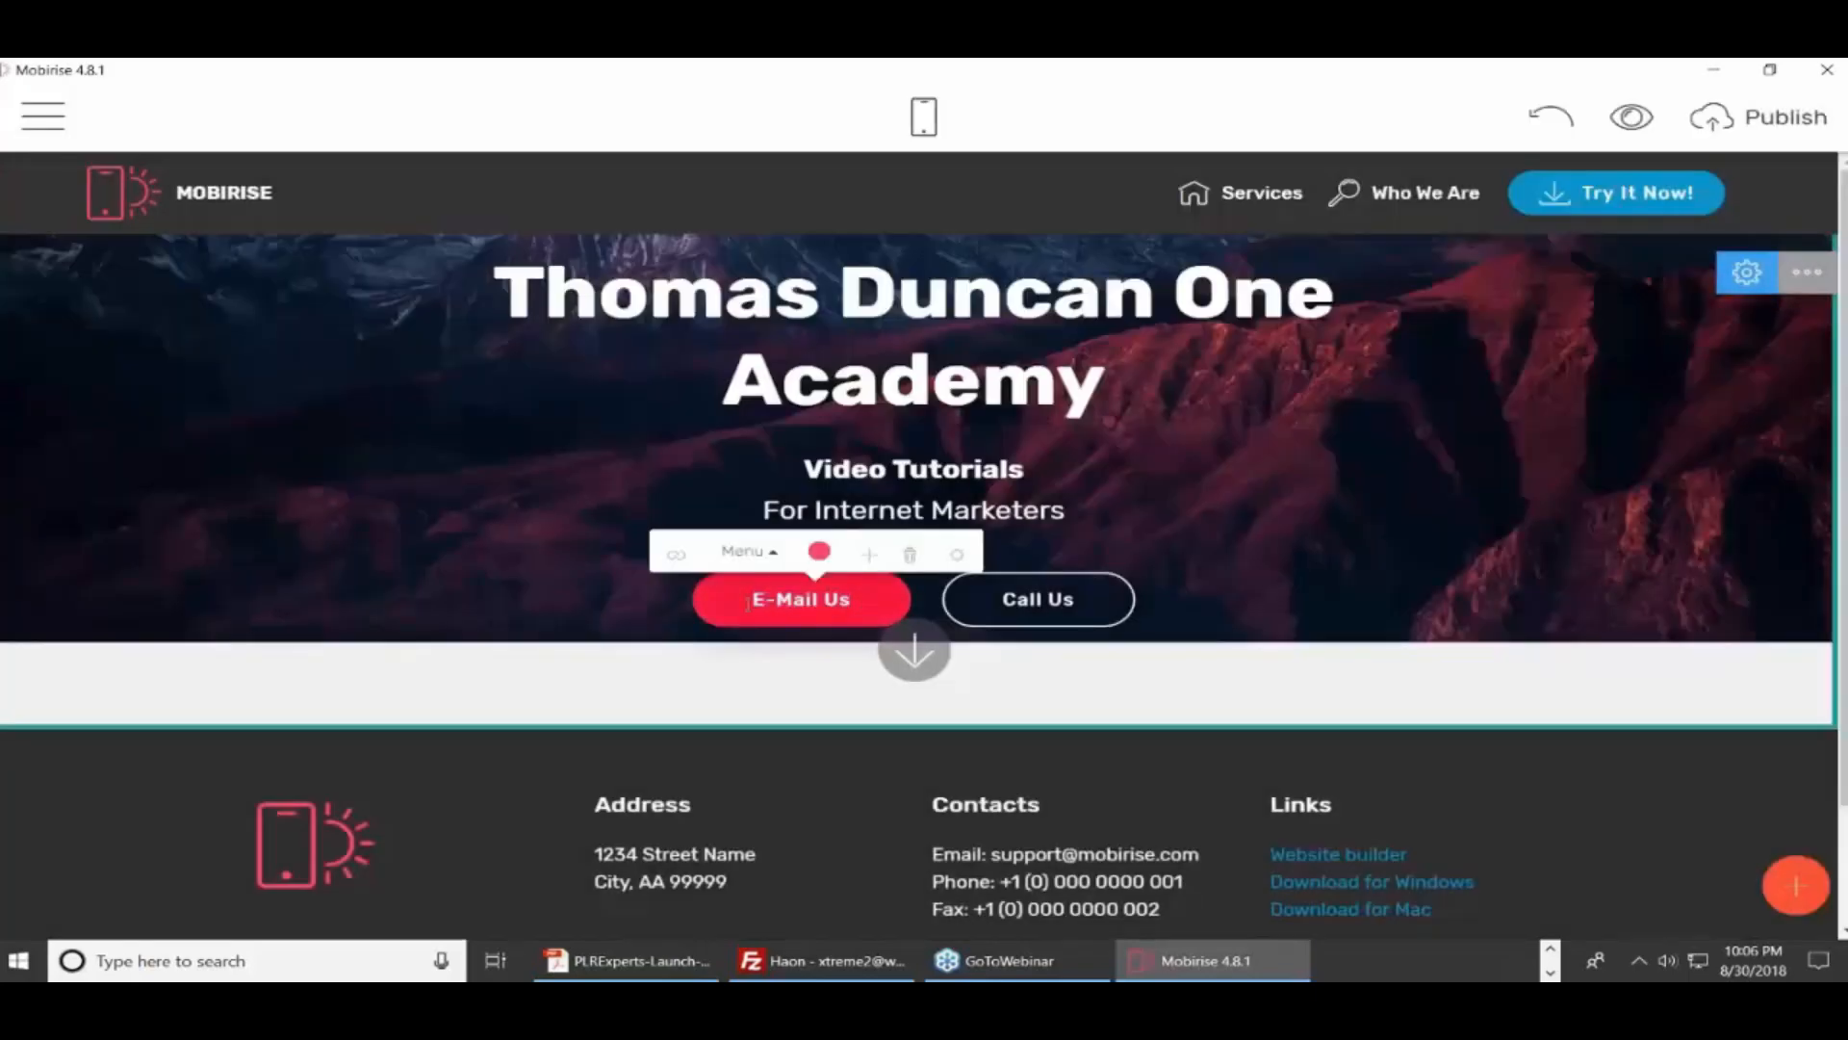
left_click_drag(862, 602, 743, 605)
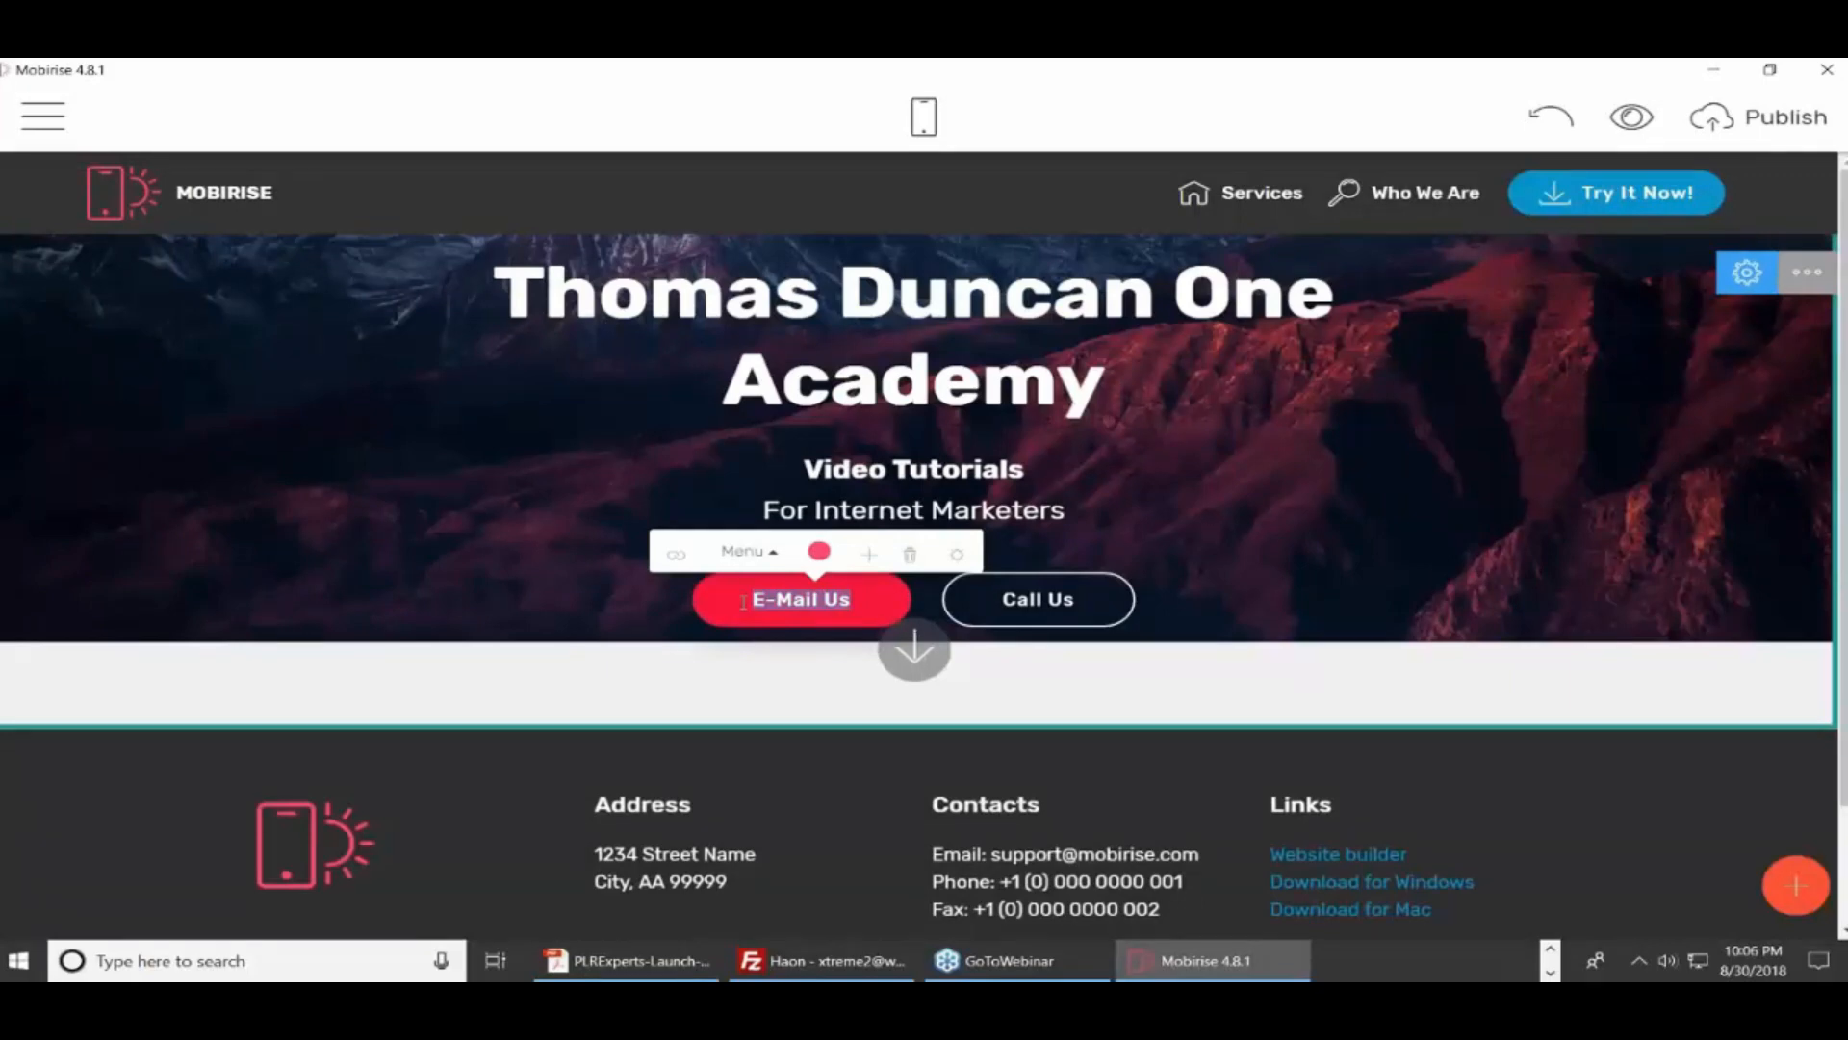
type("Vi")
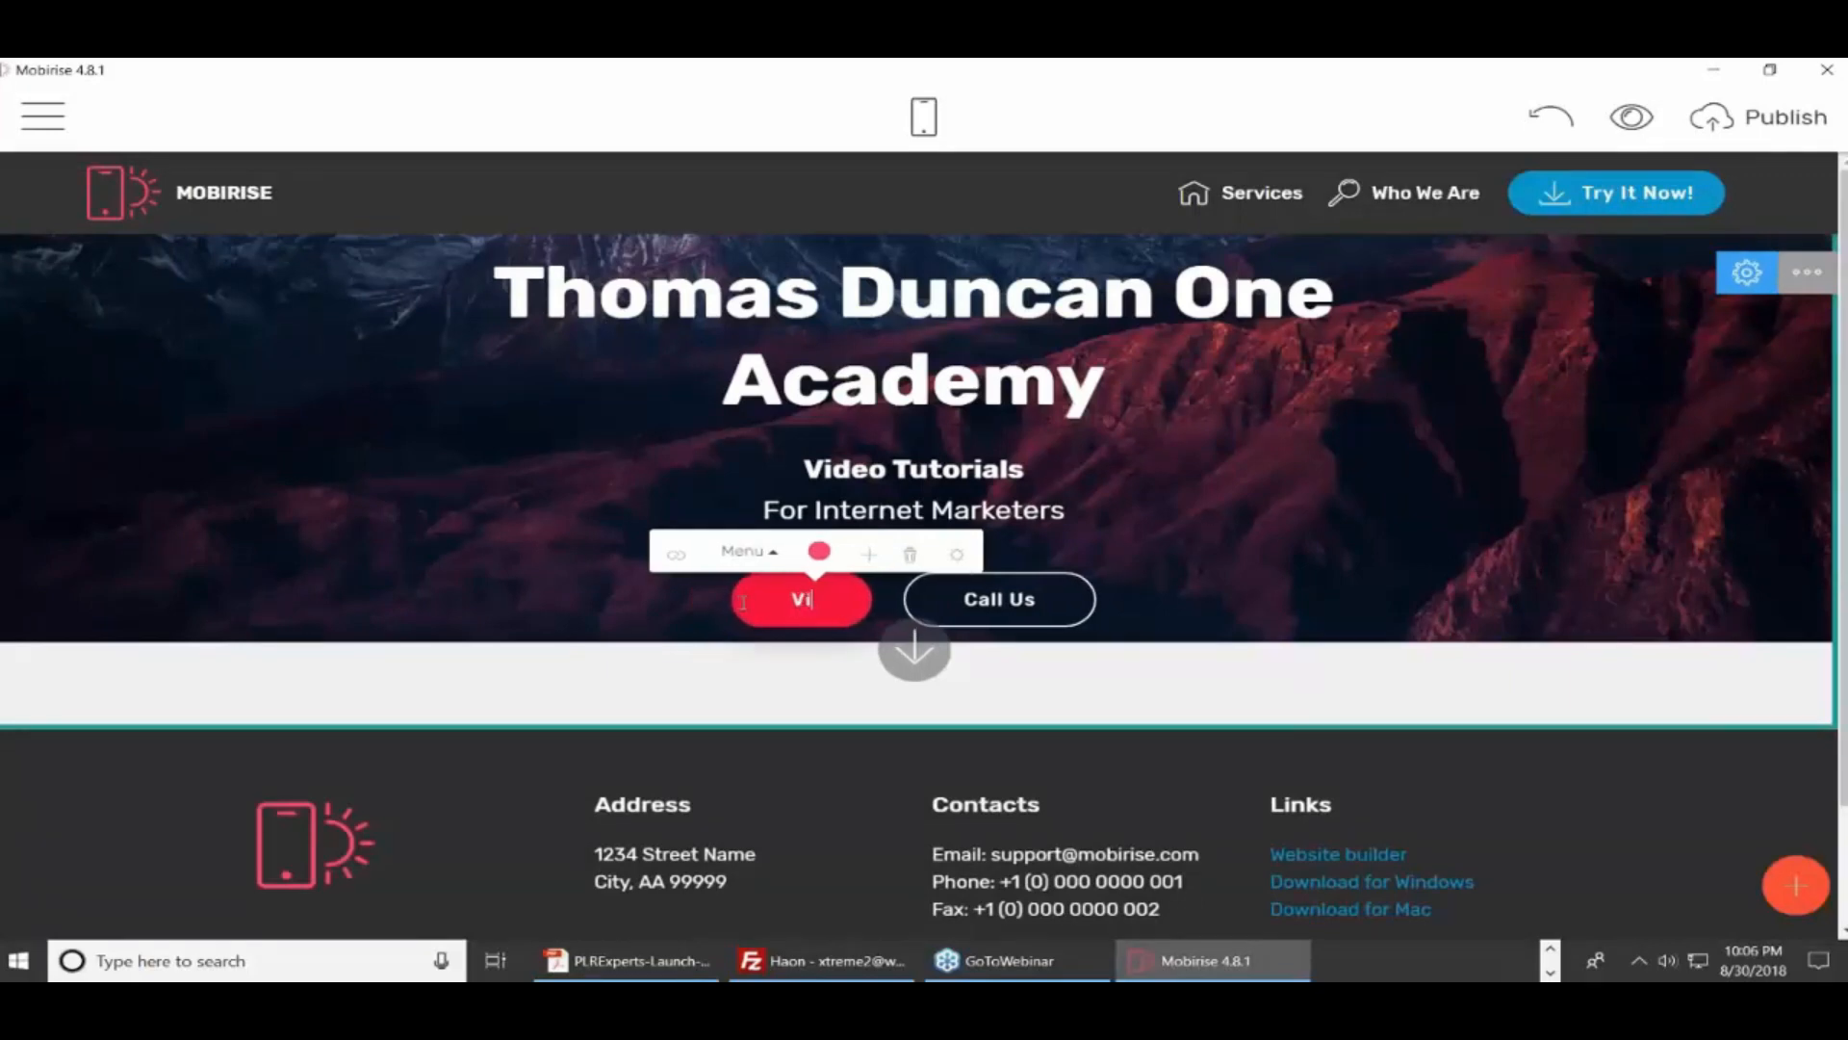
type("sit Us")
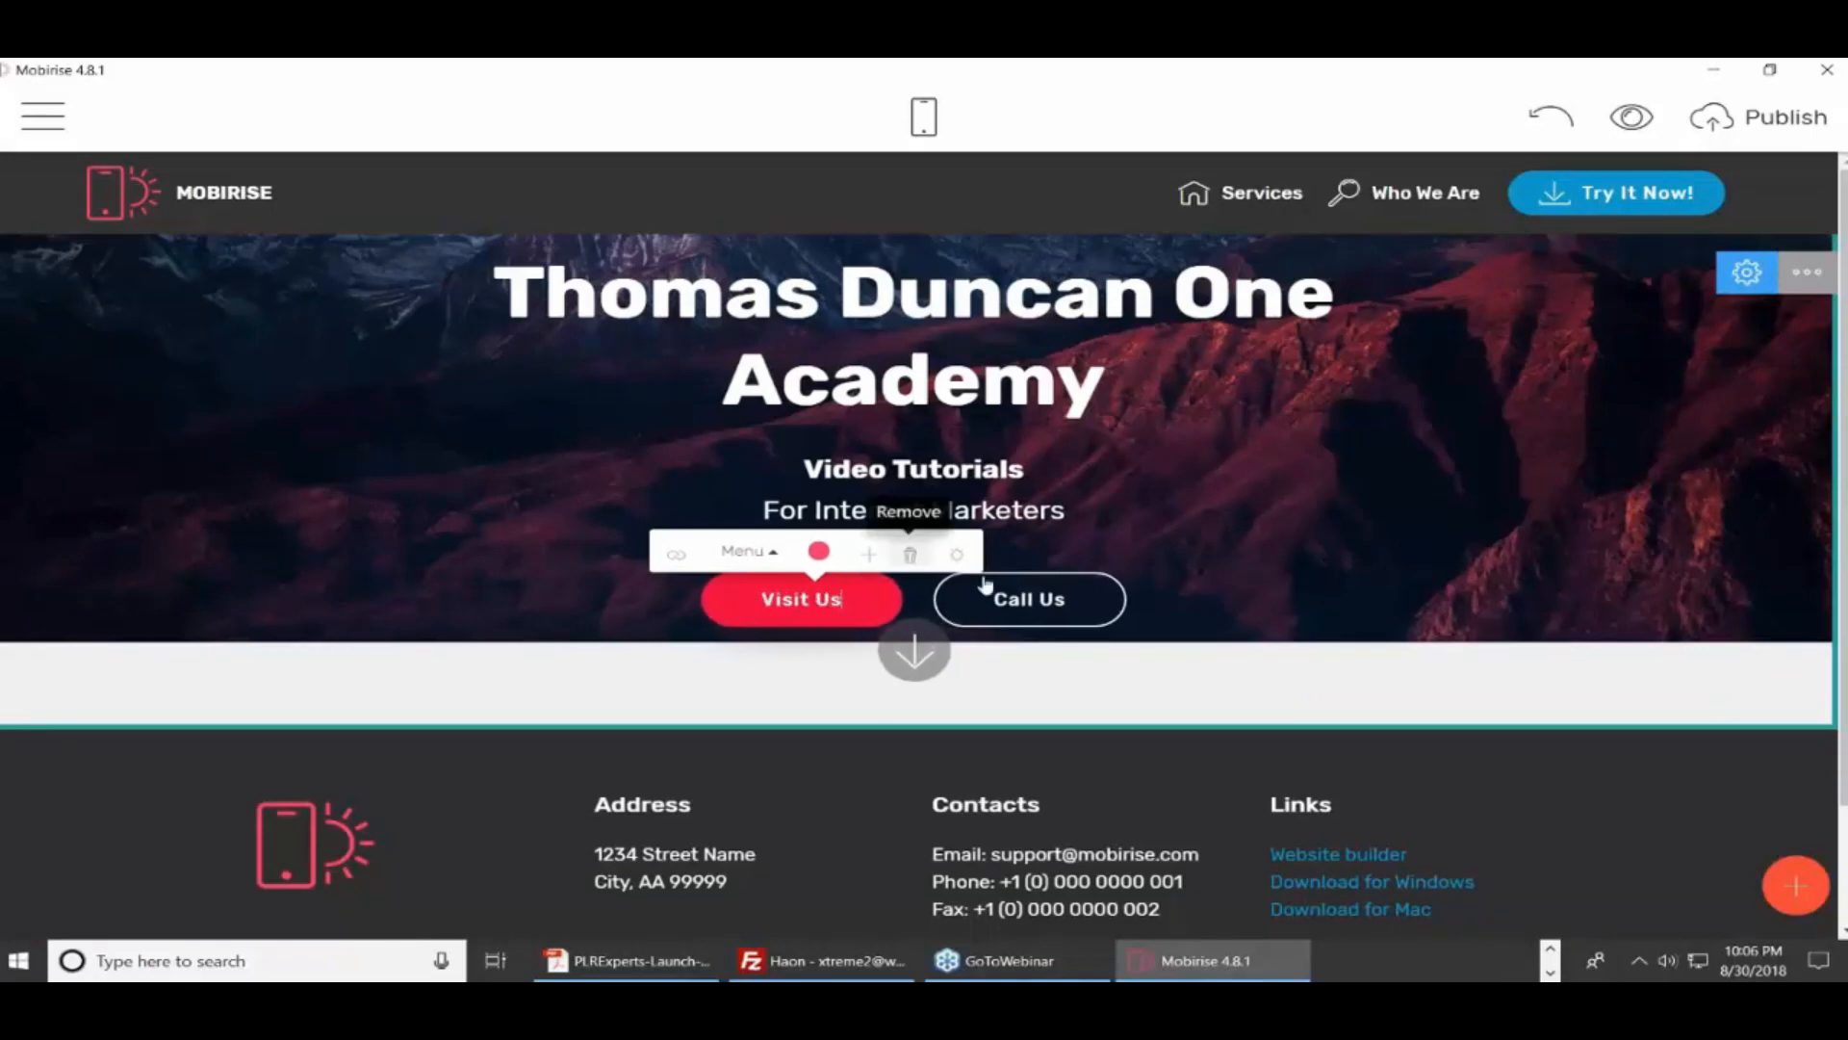
left_click(1030, 599)
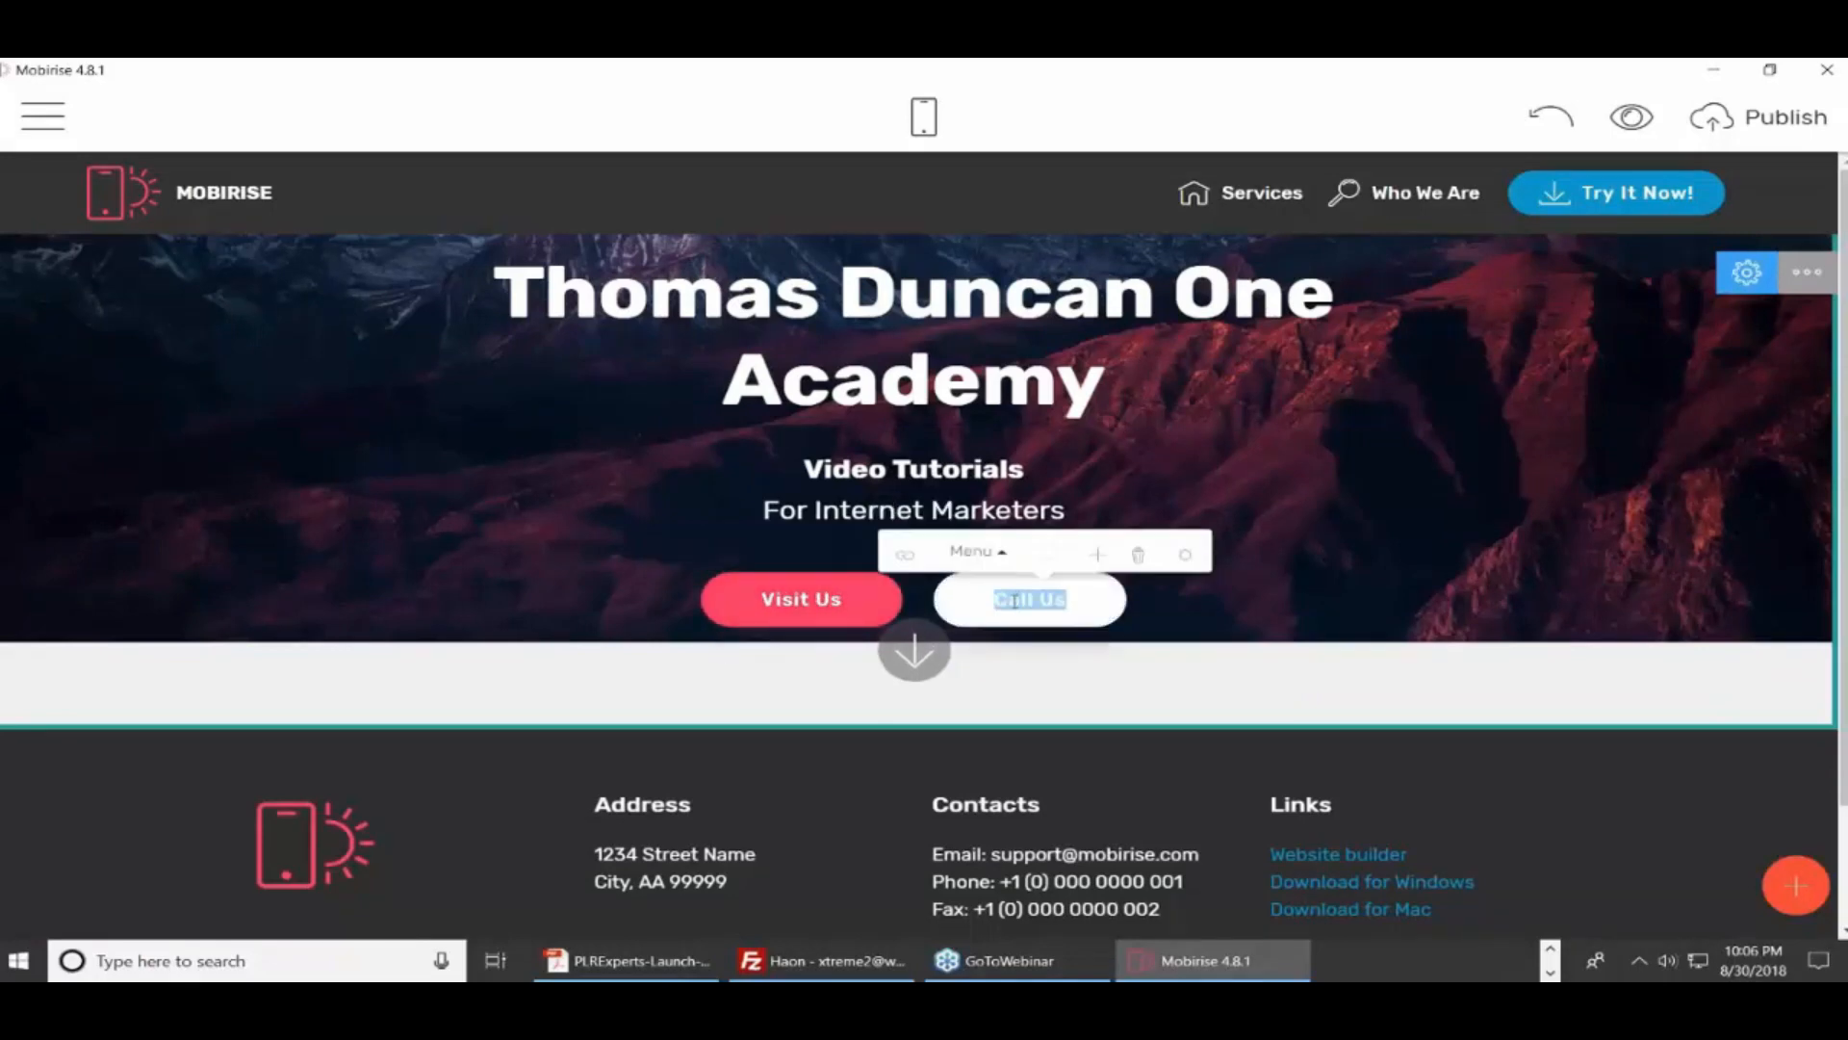
Give the Call Us button an Email-type link to the site owner's e-mail address
left_click(905, 554)
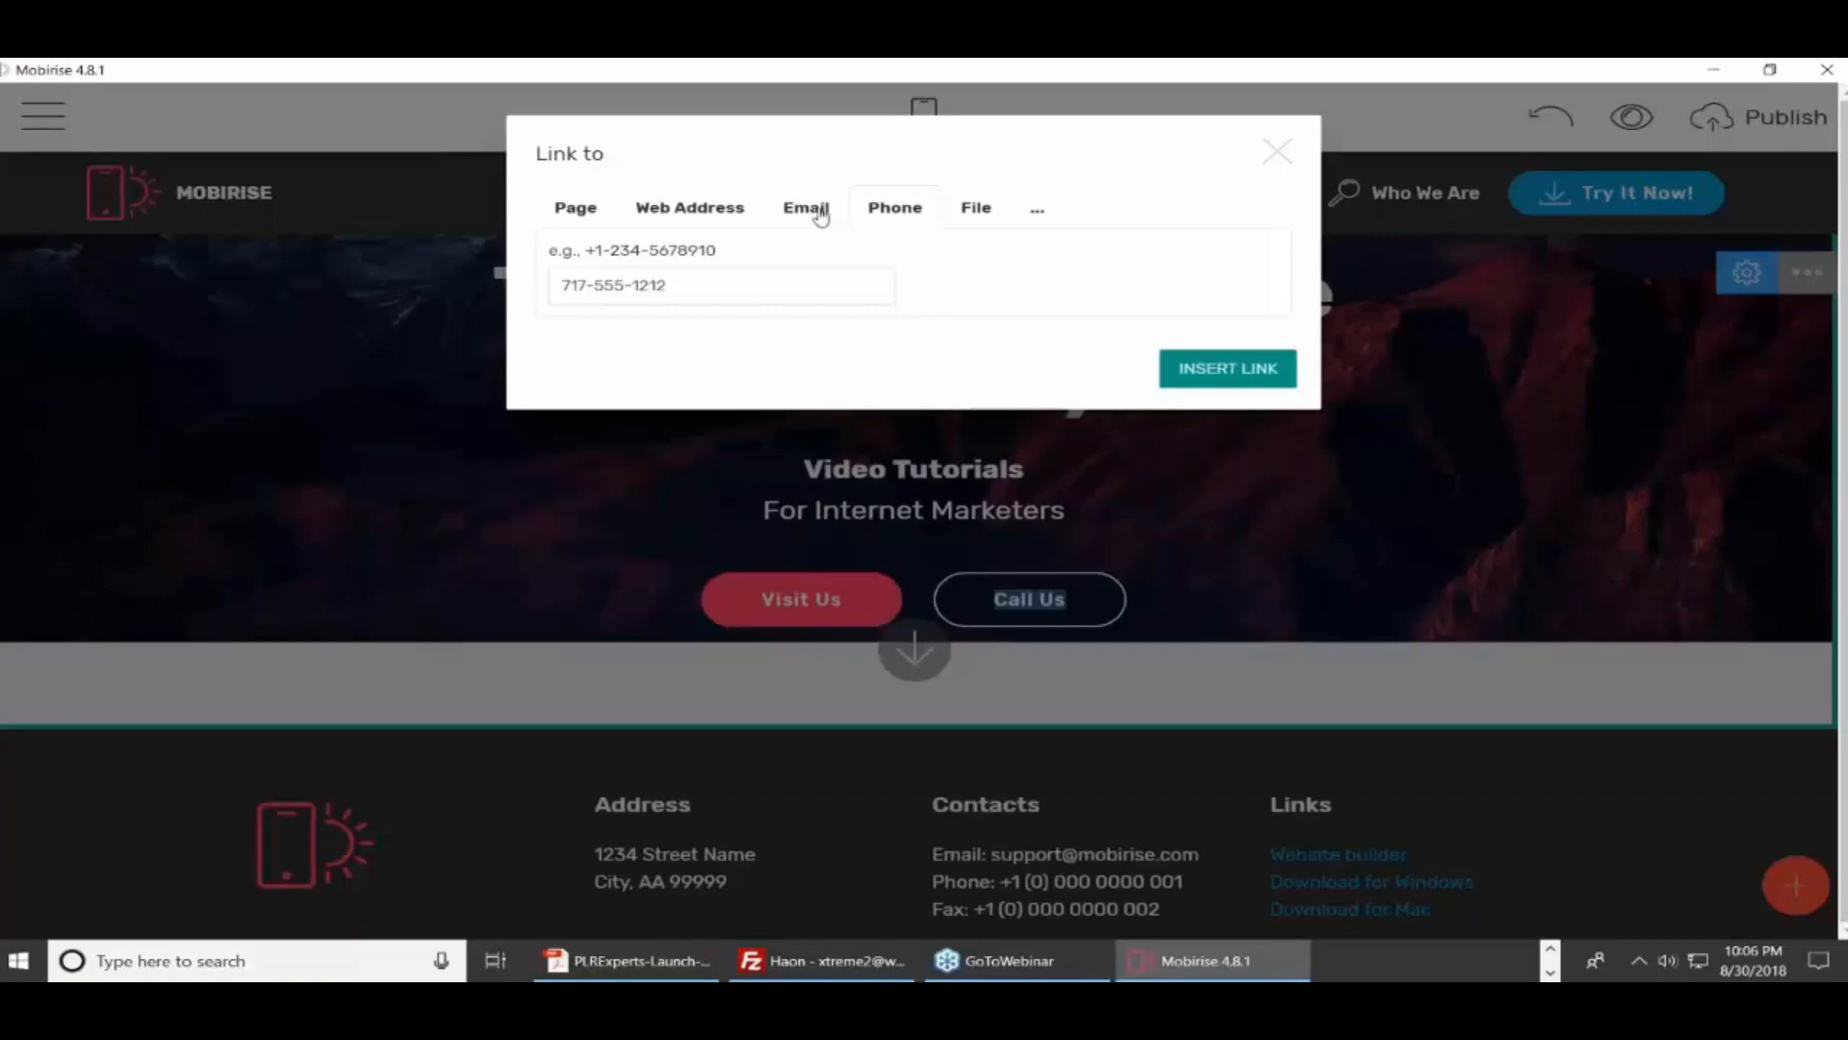
left_click(820, 214)
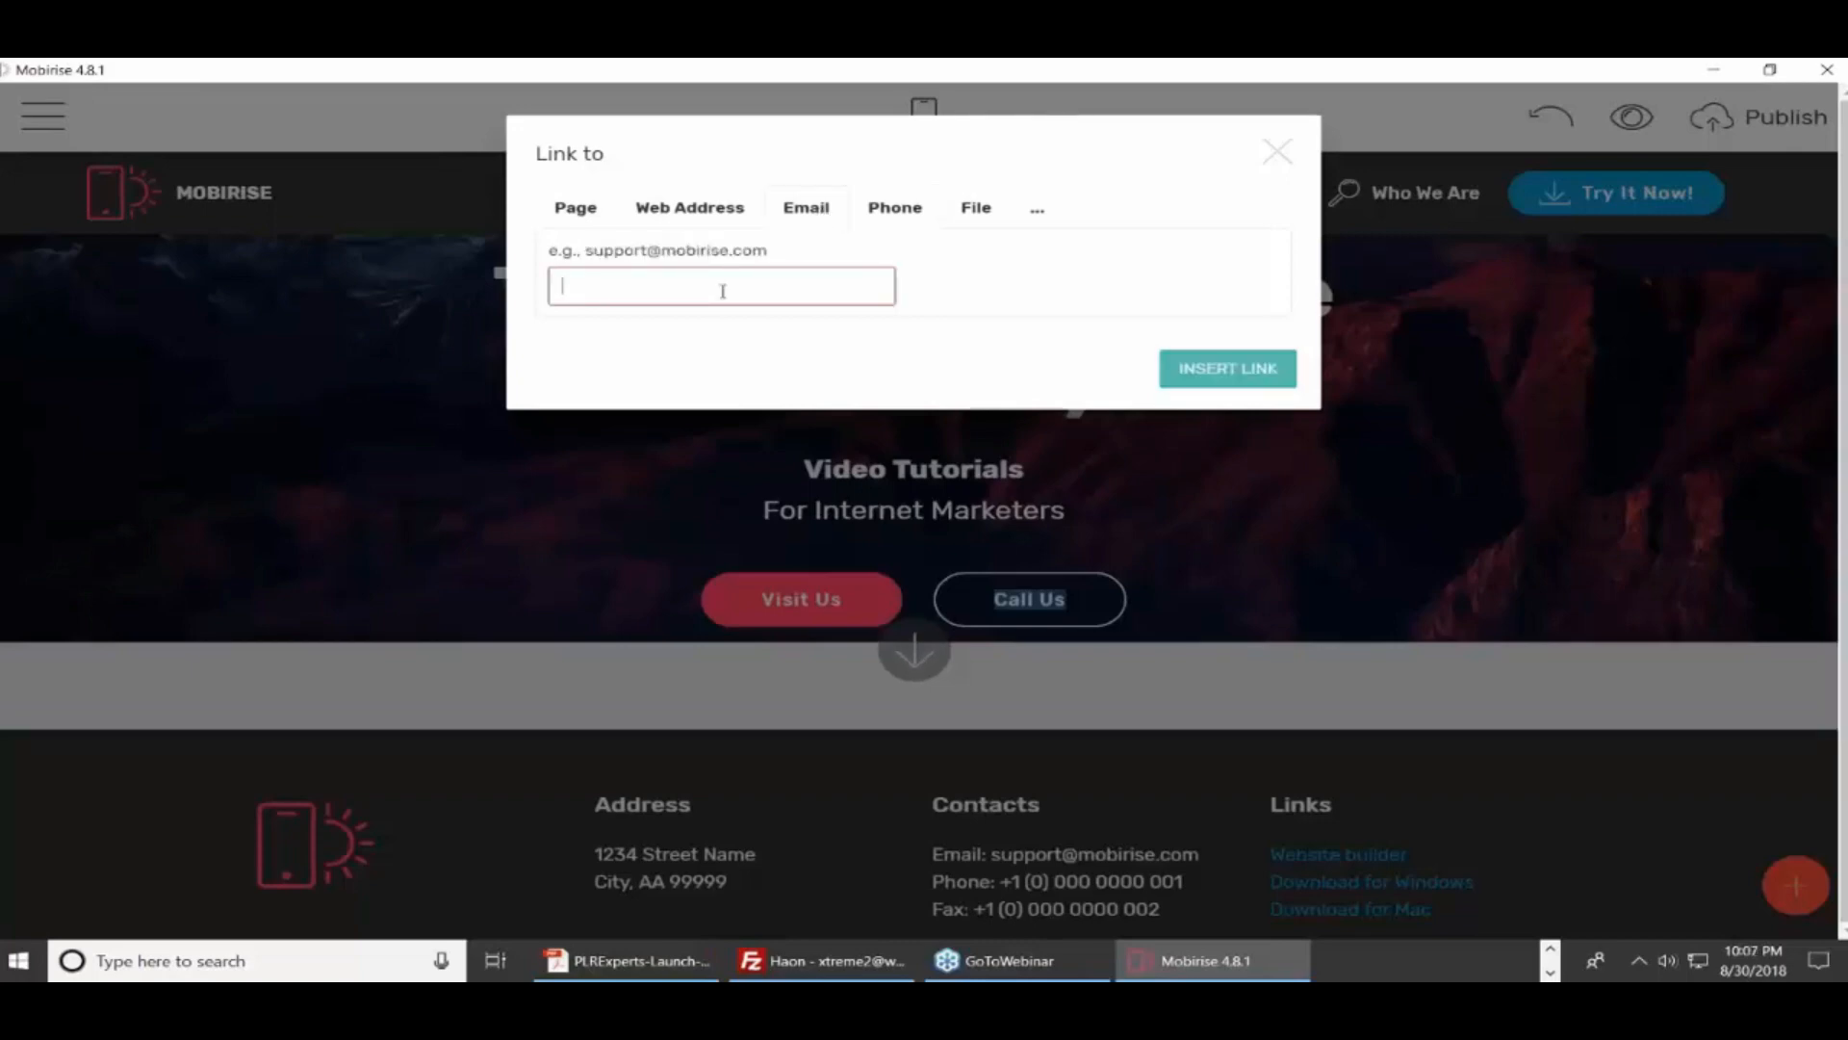
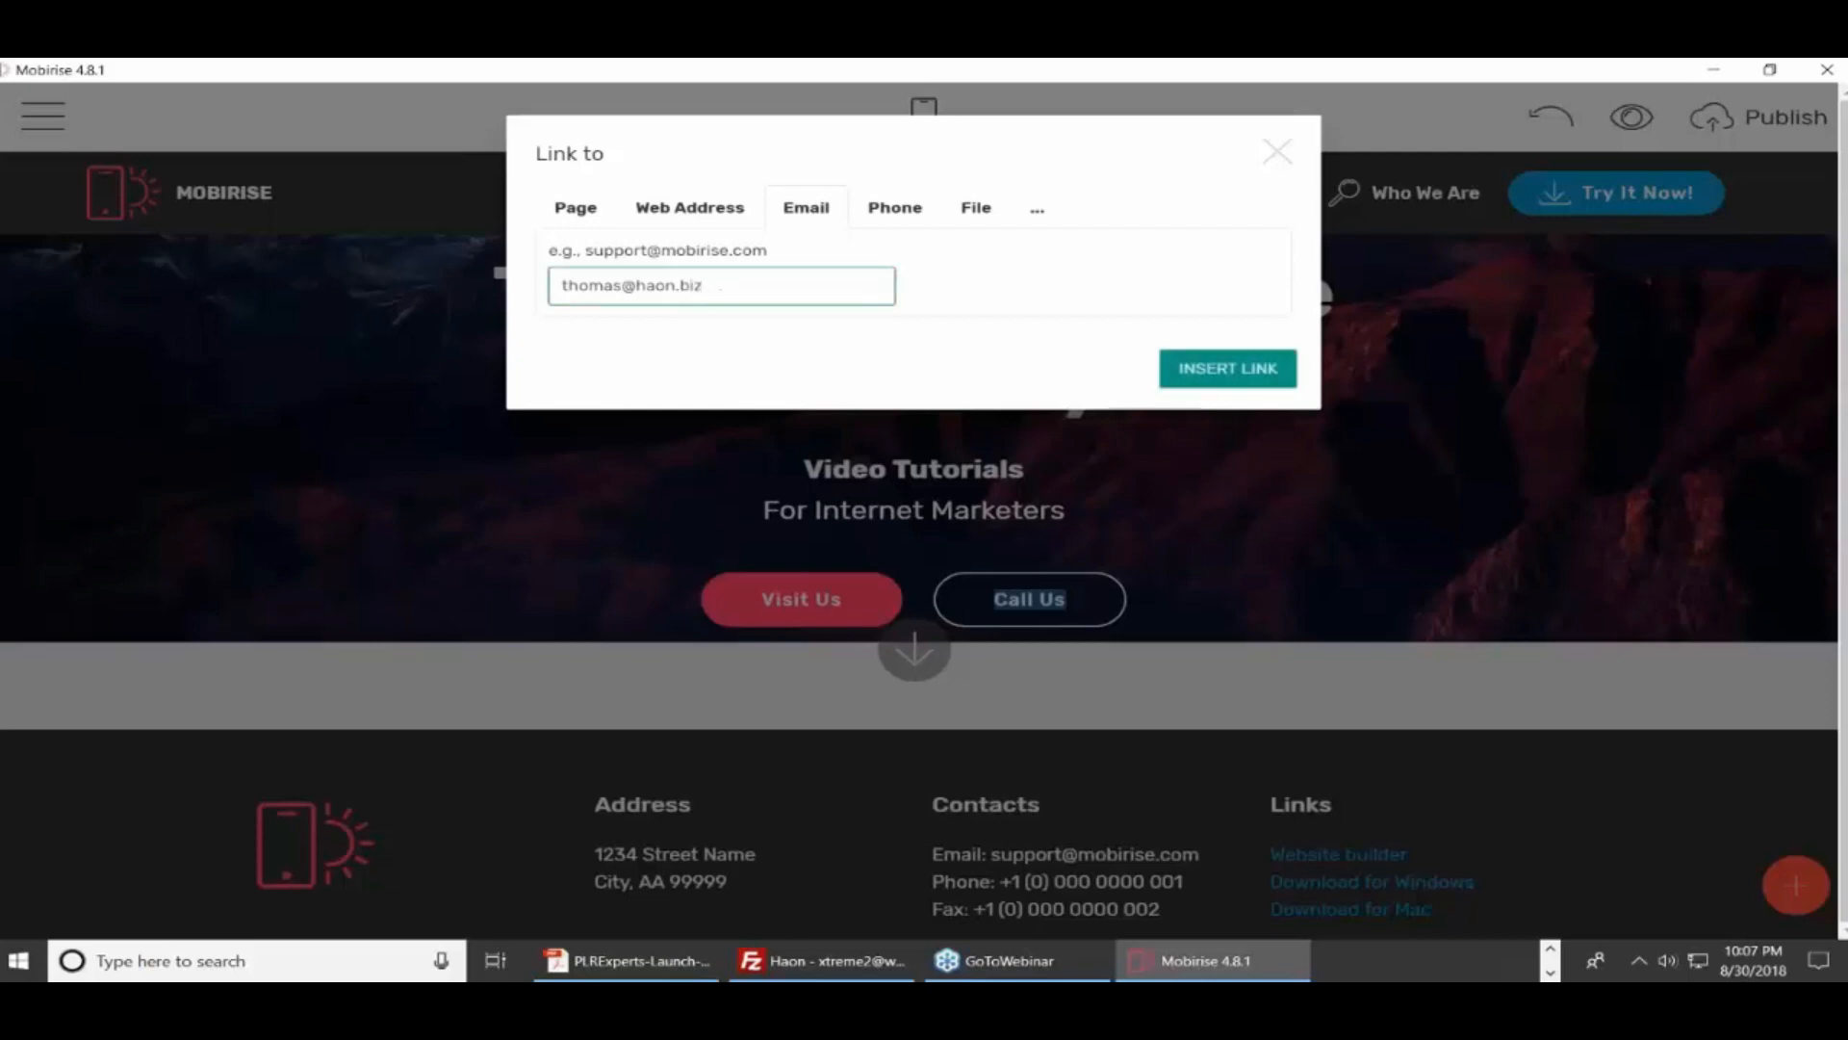
left_click(924, 302)
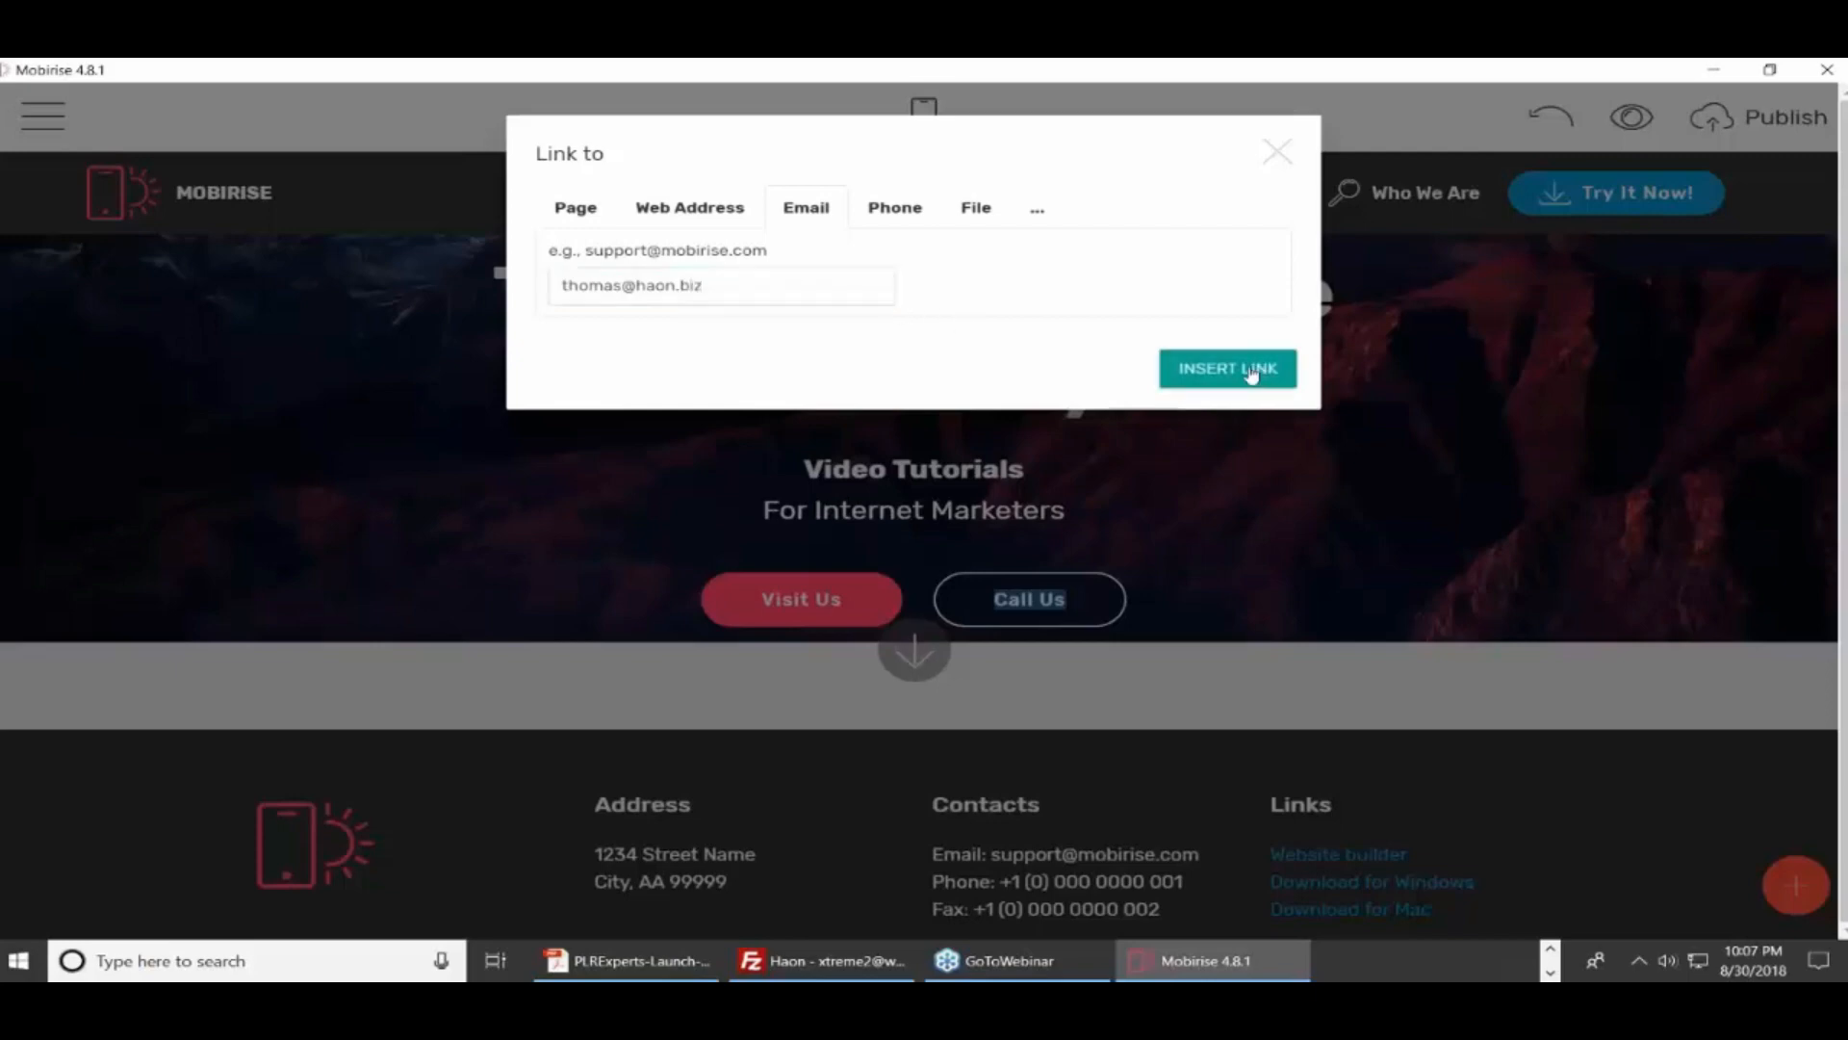
left_click(1250, 372)
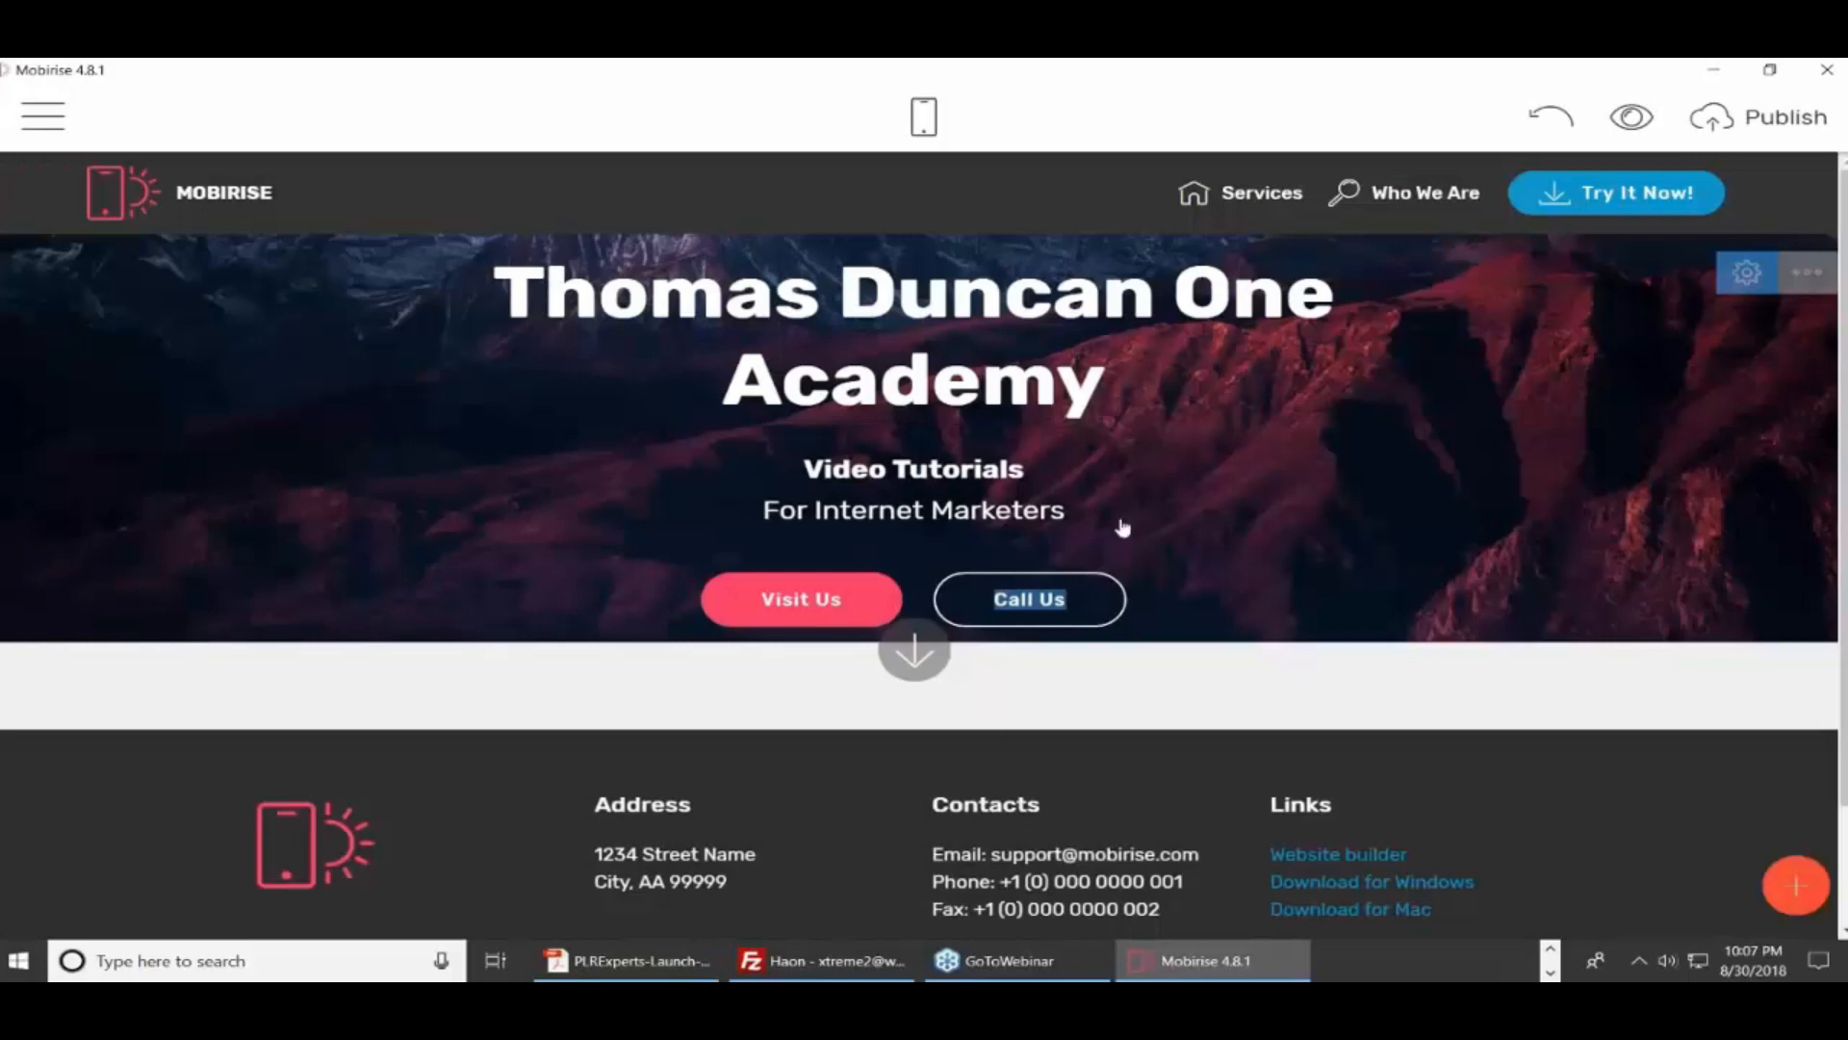
Switch the Call Us button from white outline to a solid tan fill
left_click(1085, 613)
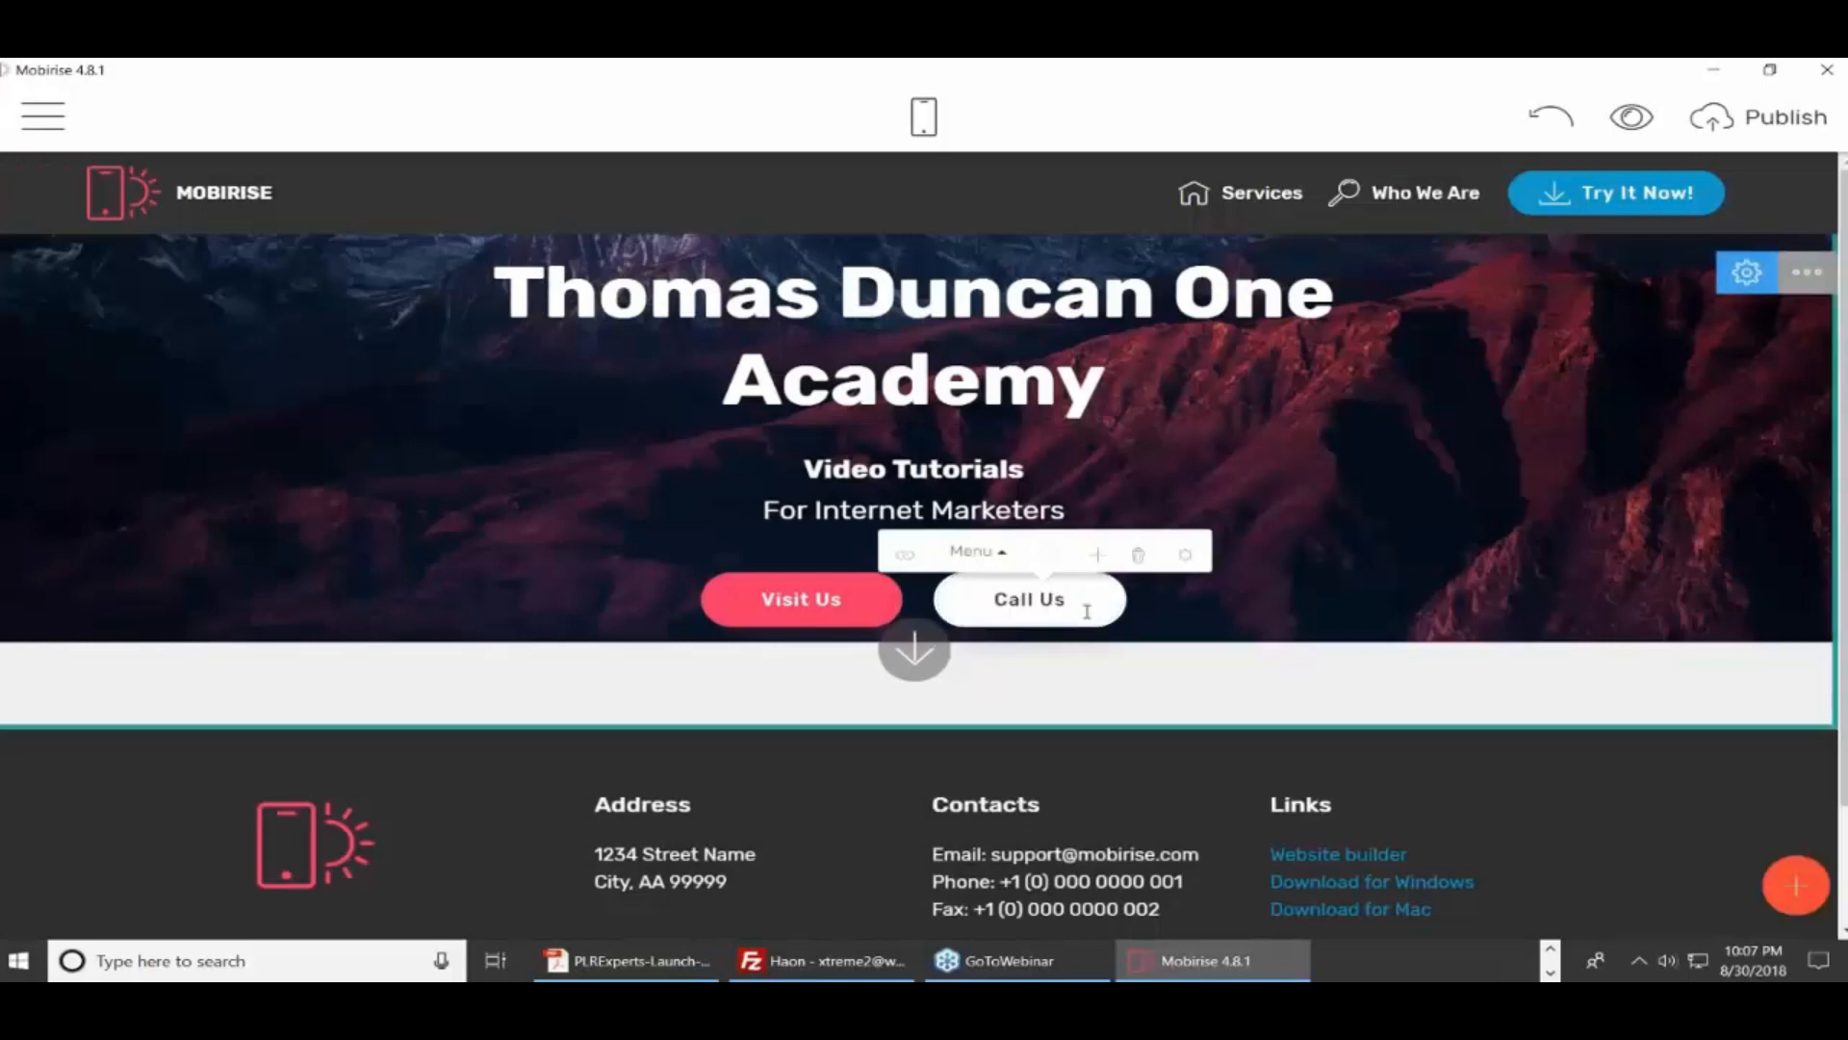
left_click(1050, 556)
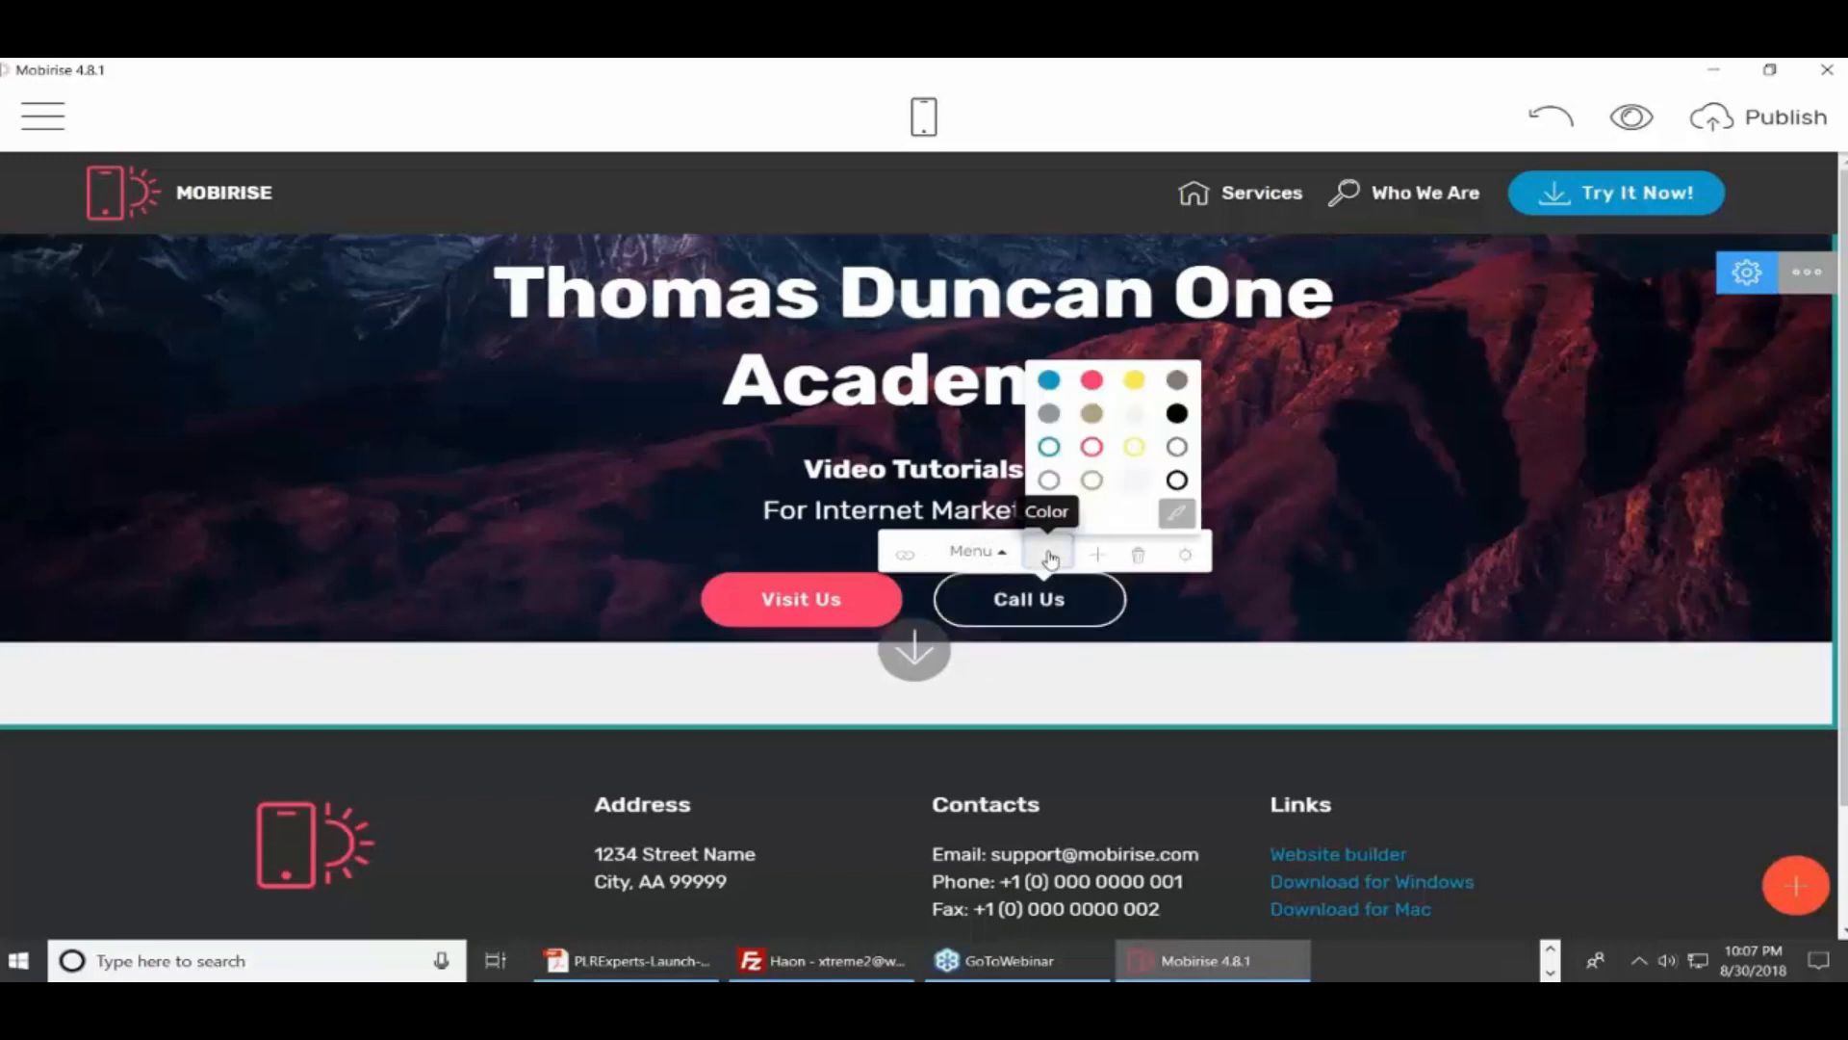
left_click(1092, 415)
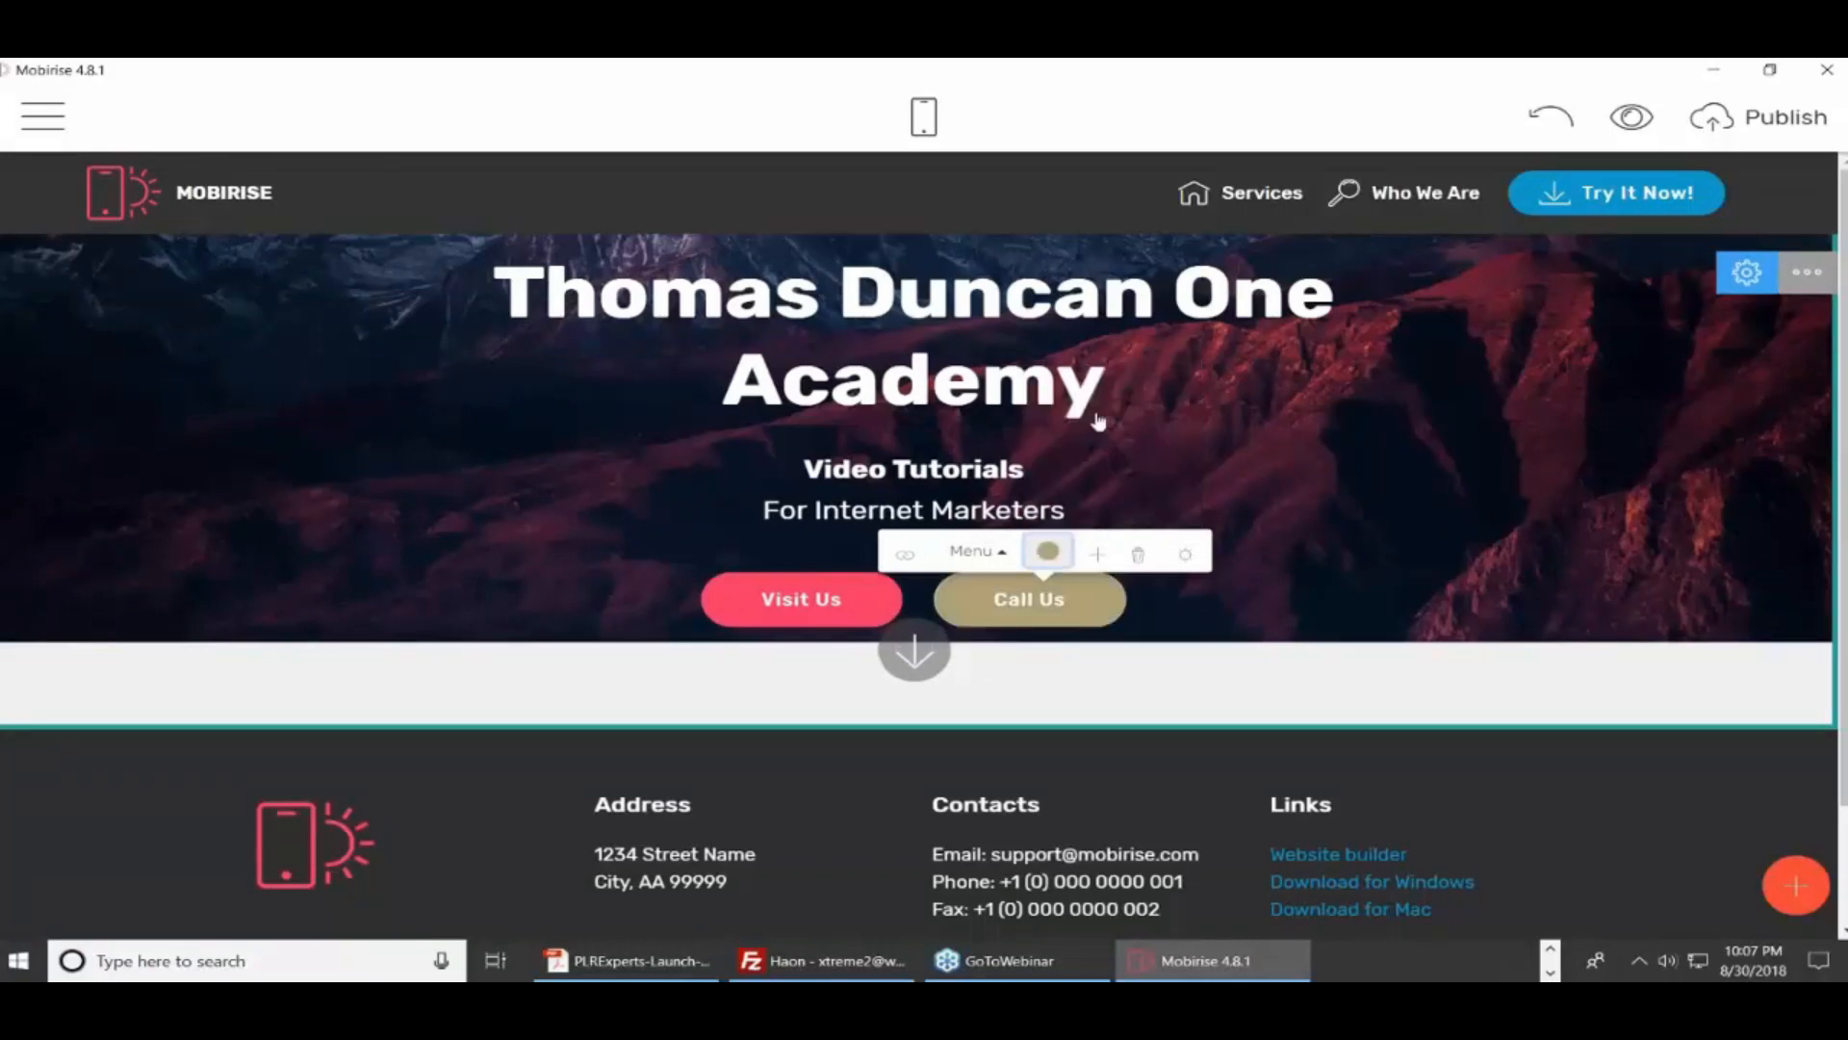
left_click(1048, 552)
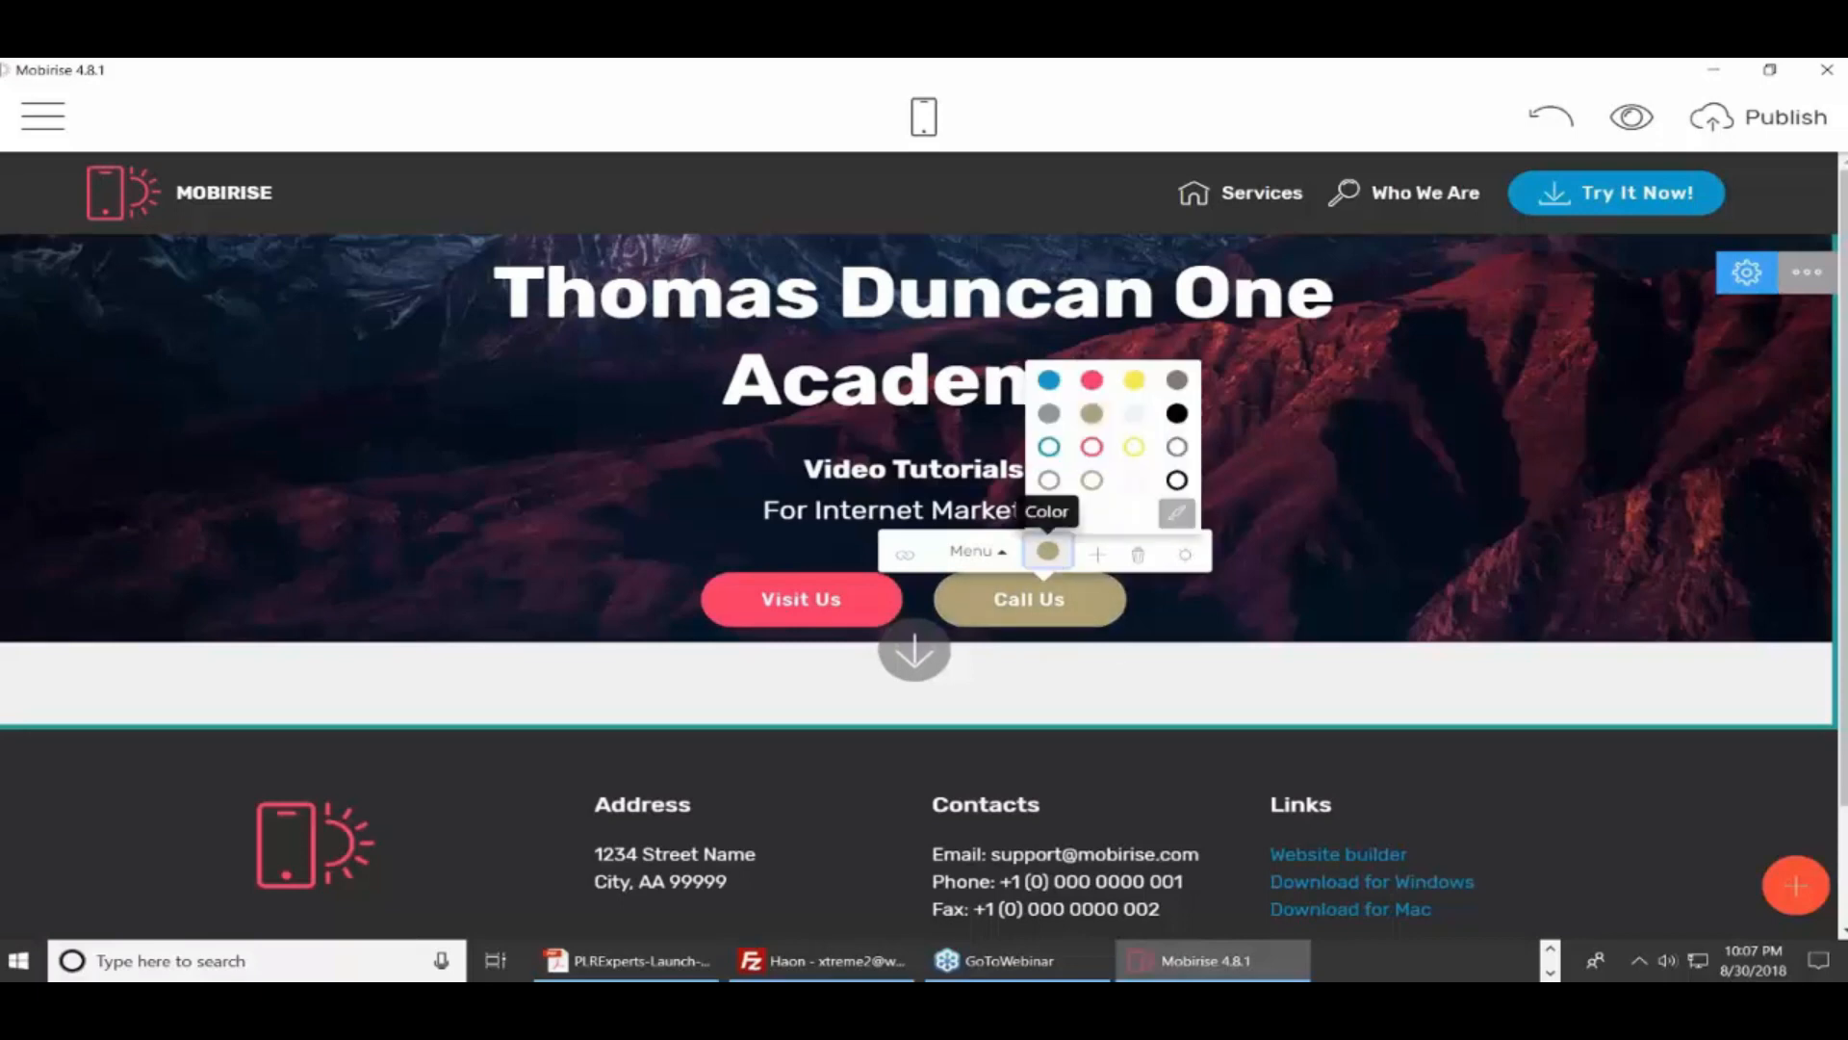
Turn off Rounded Buttons in Site Styles, leaving Animation on Scroll off
left_click(1176, 518)
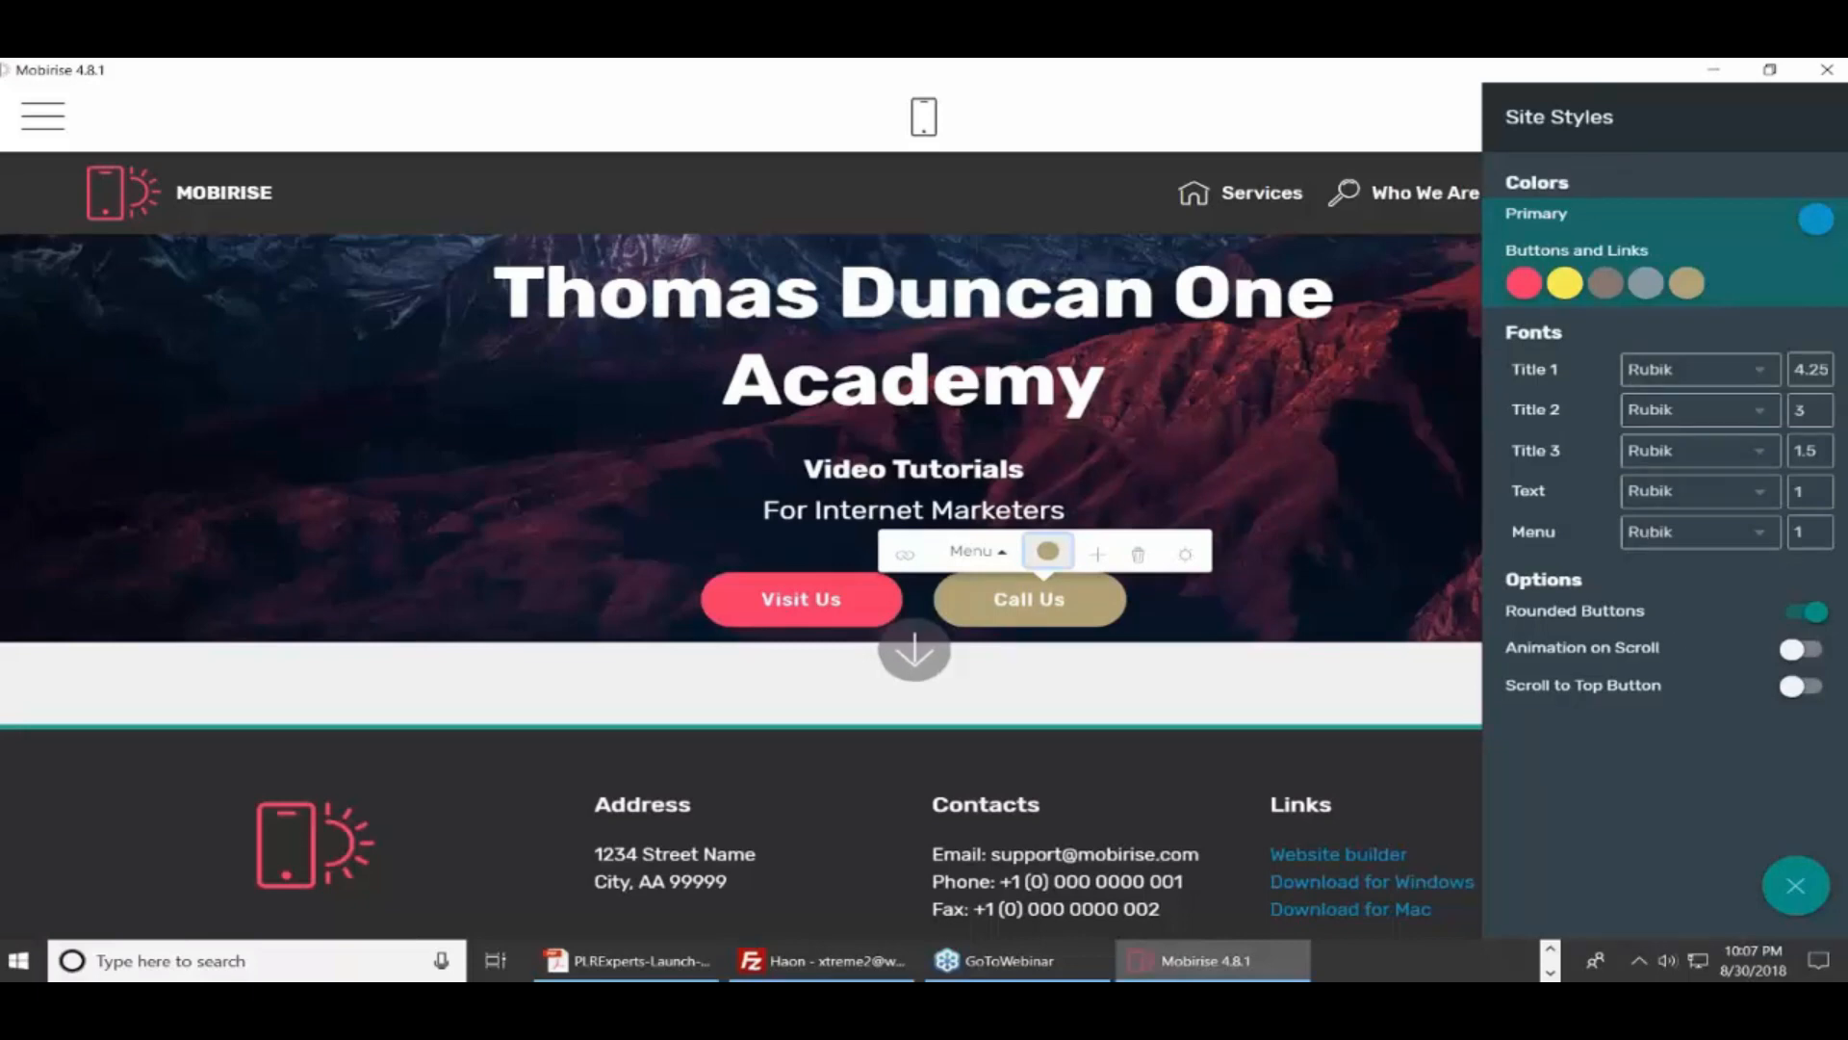
left_click(1808, 616)
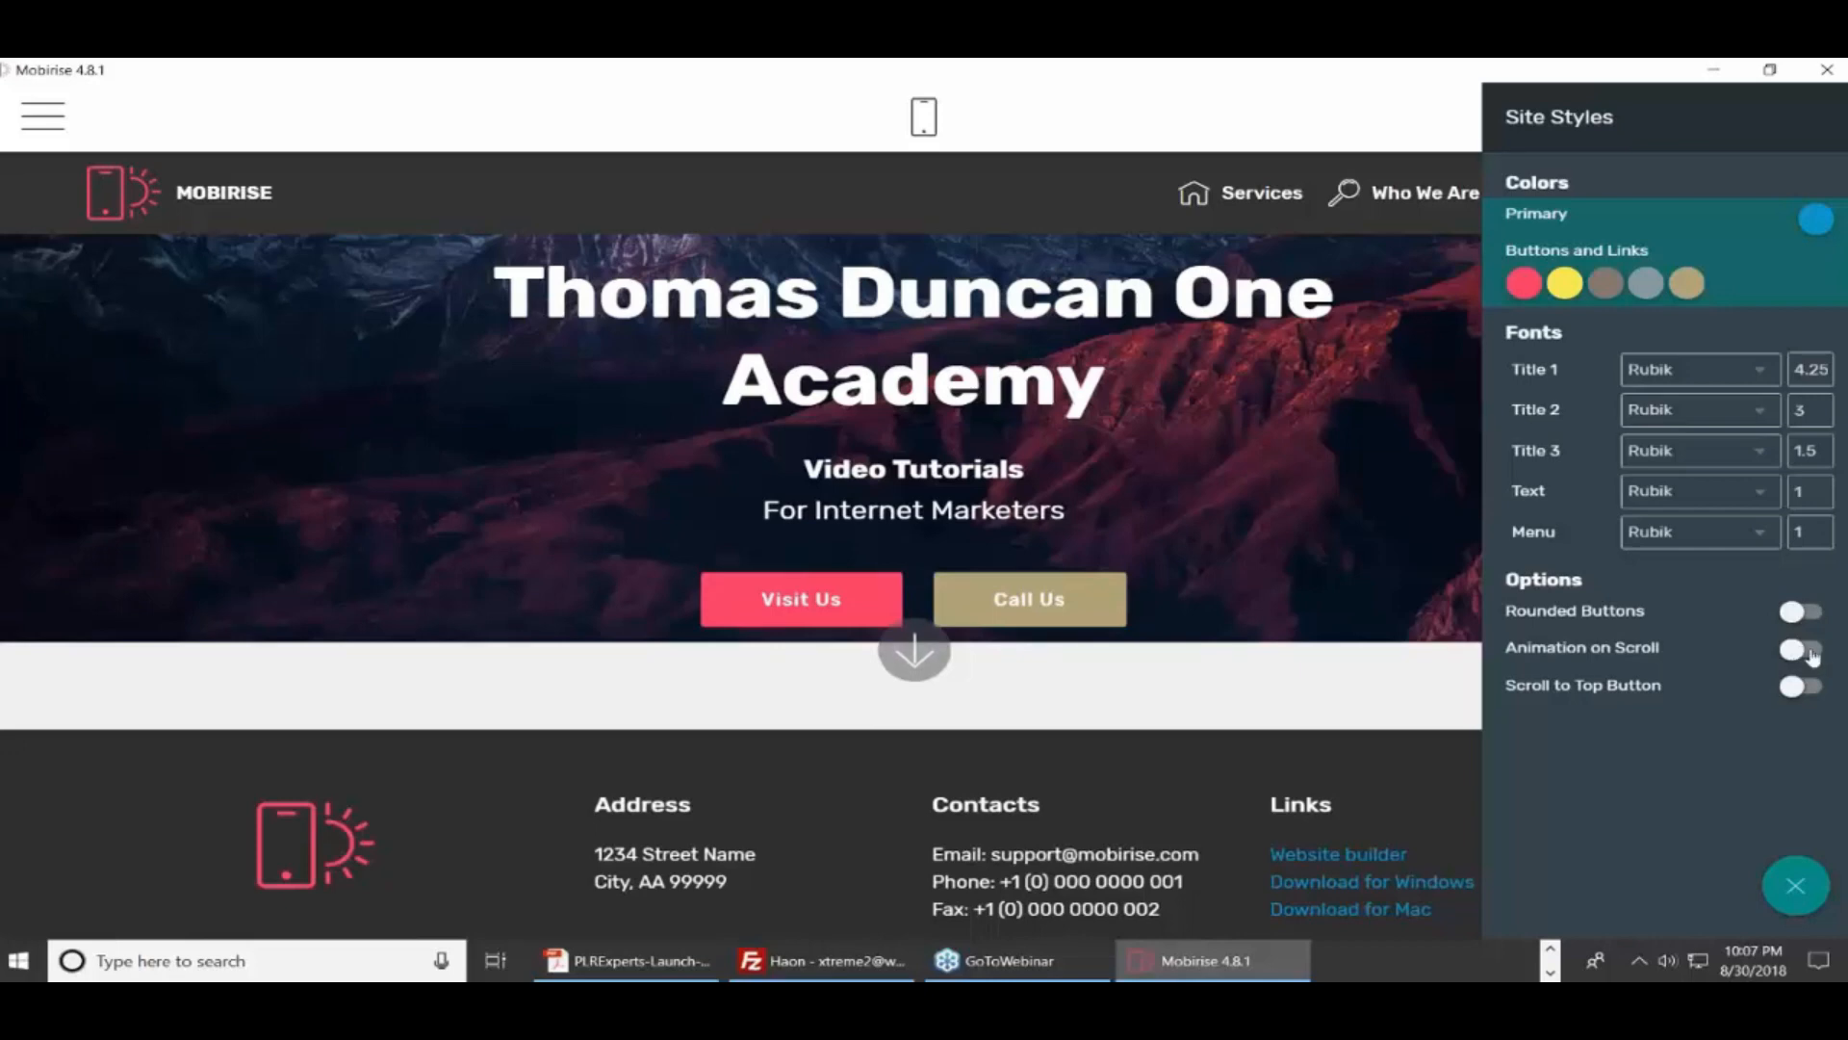
left_click(1814, 655)
left_click(1794, 656)
left_click(1794, 887)
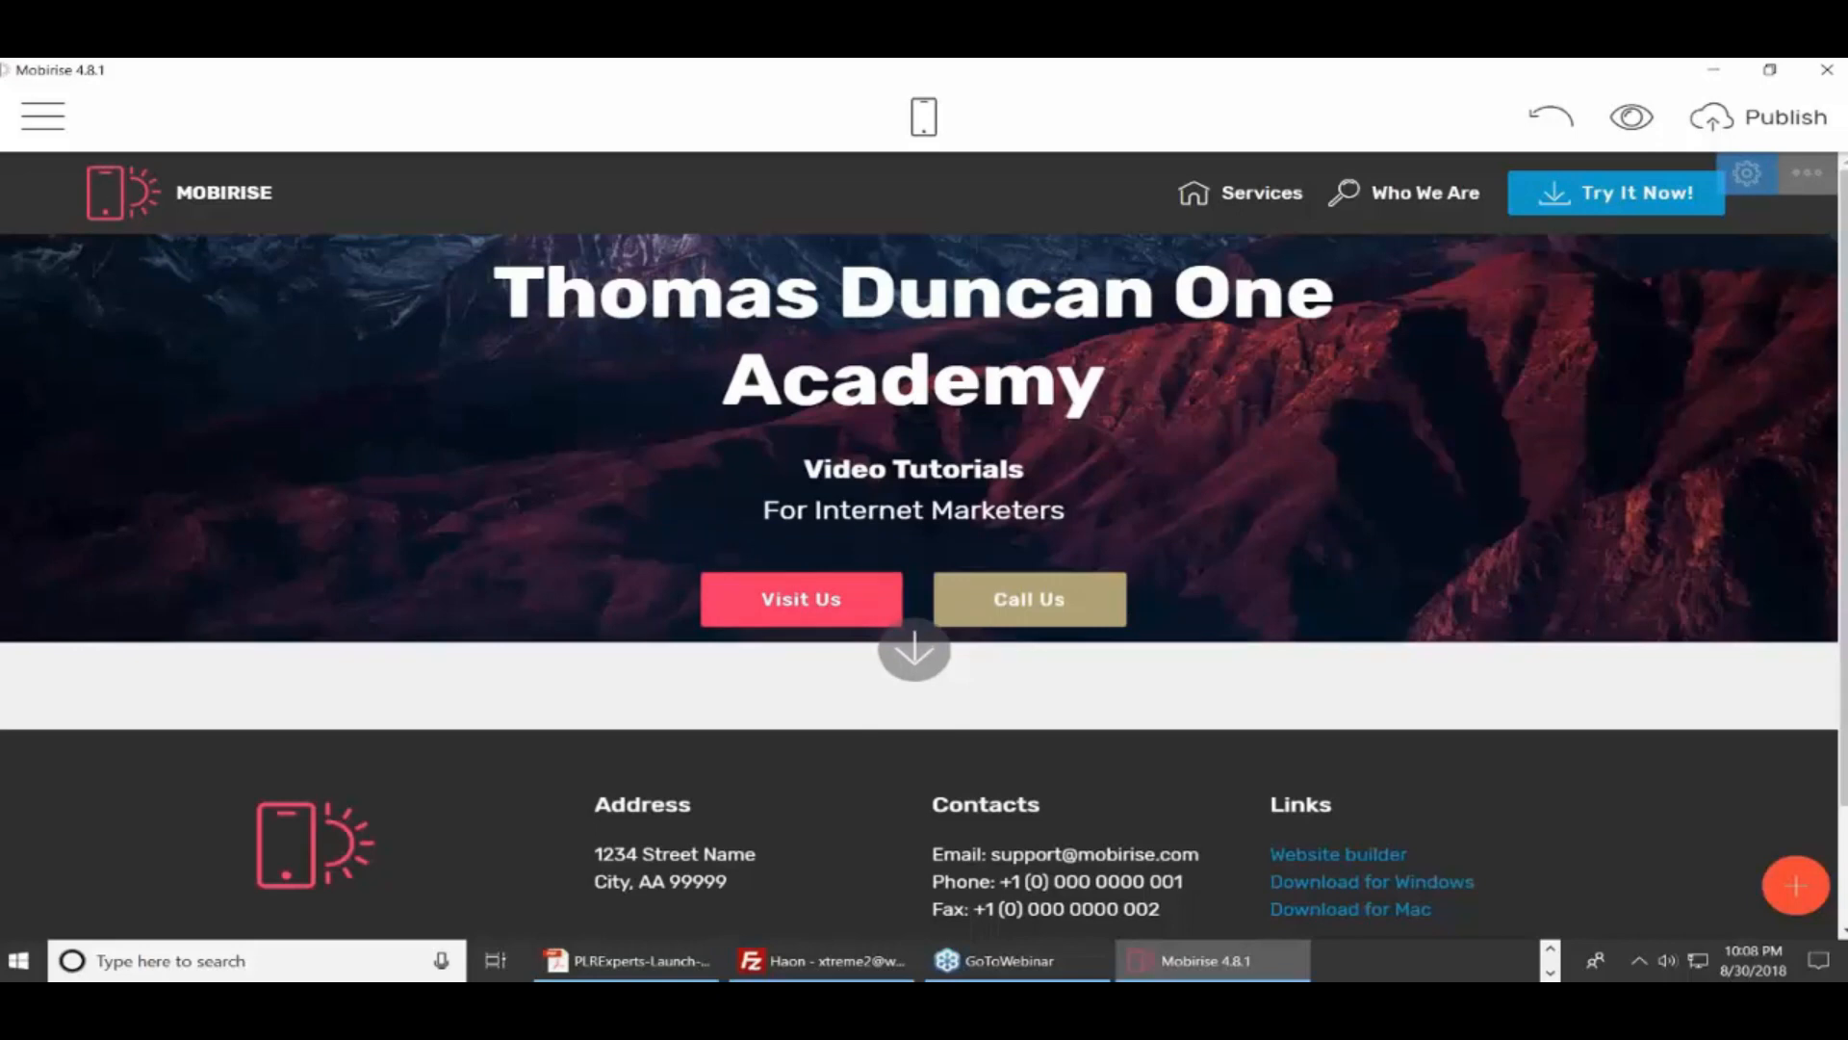
left_click(115, 193)
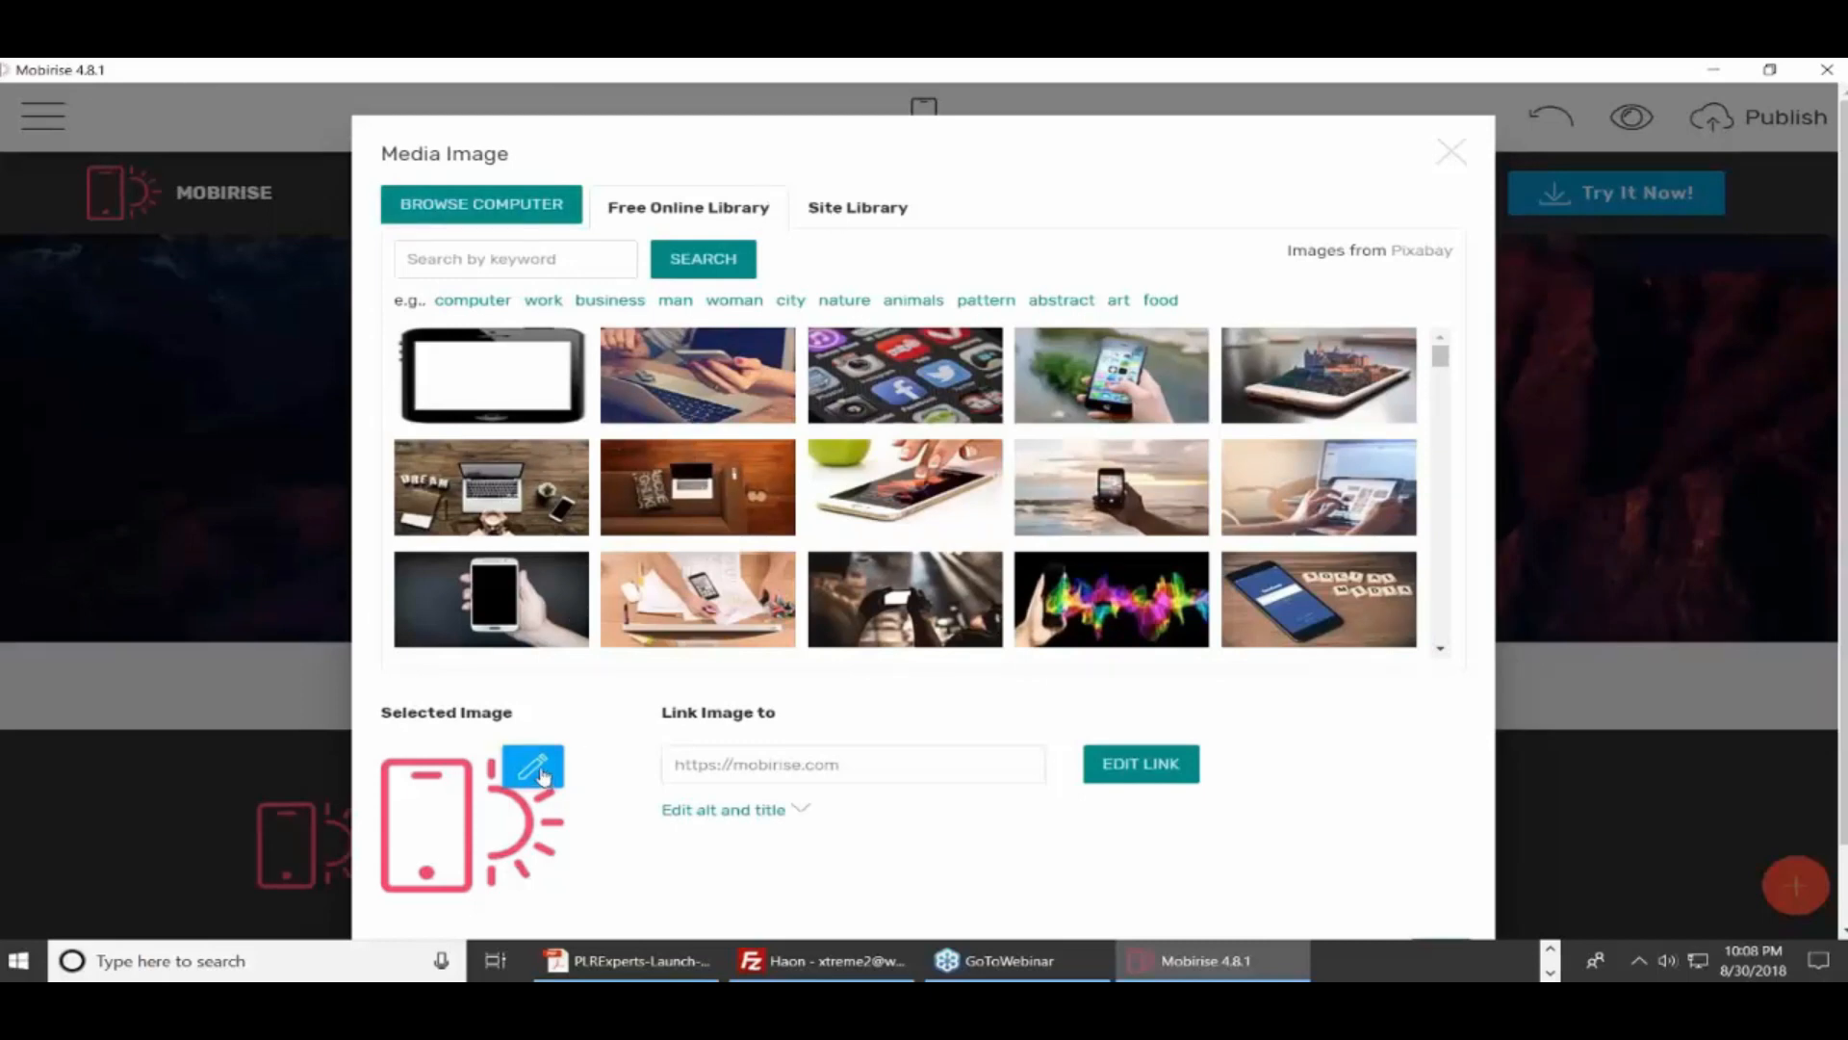
Browse the Free Online Library tags work, woman and city, and pick the city skyline photo
left_click(533, 767)
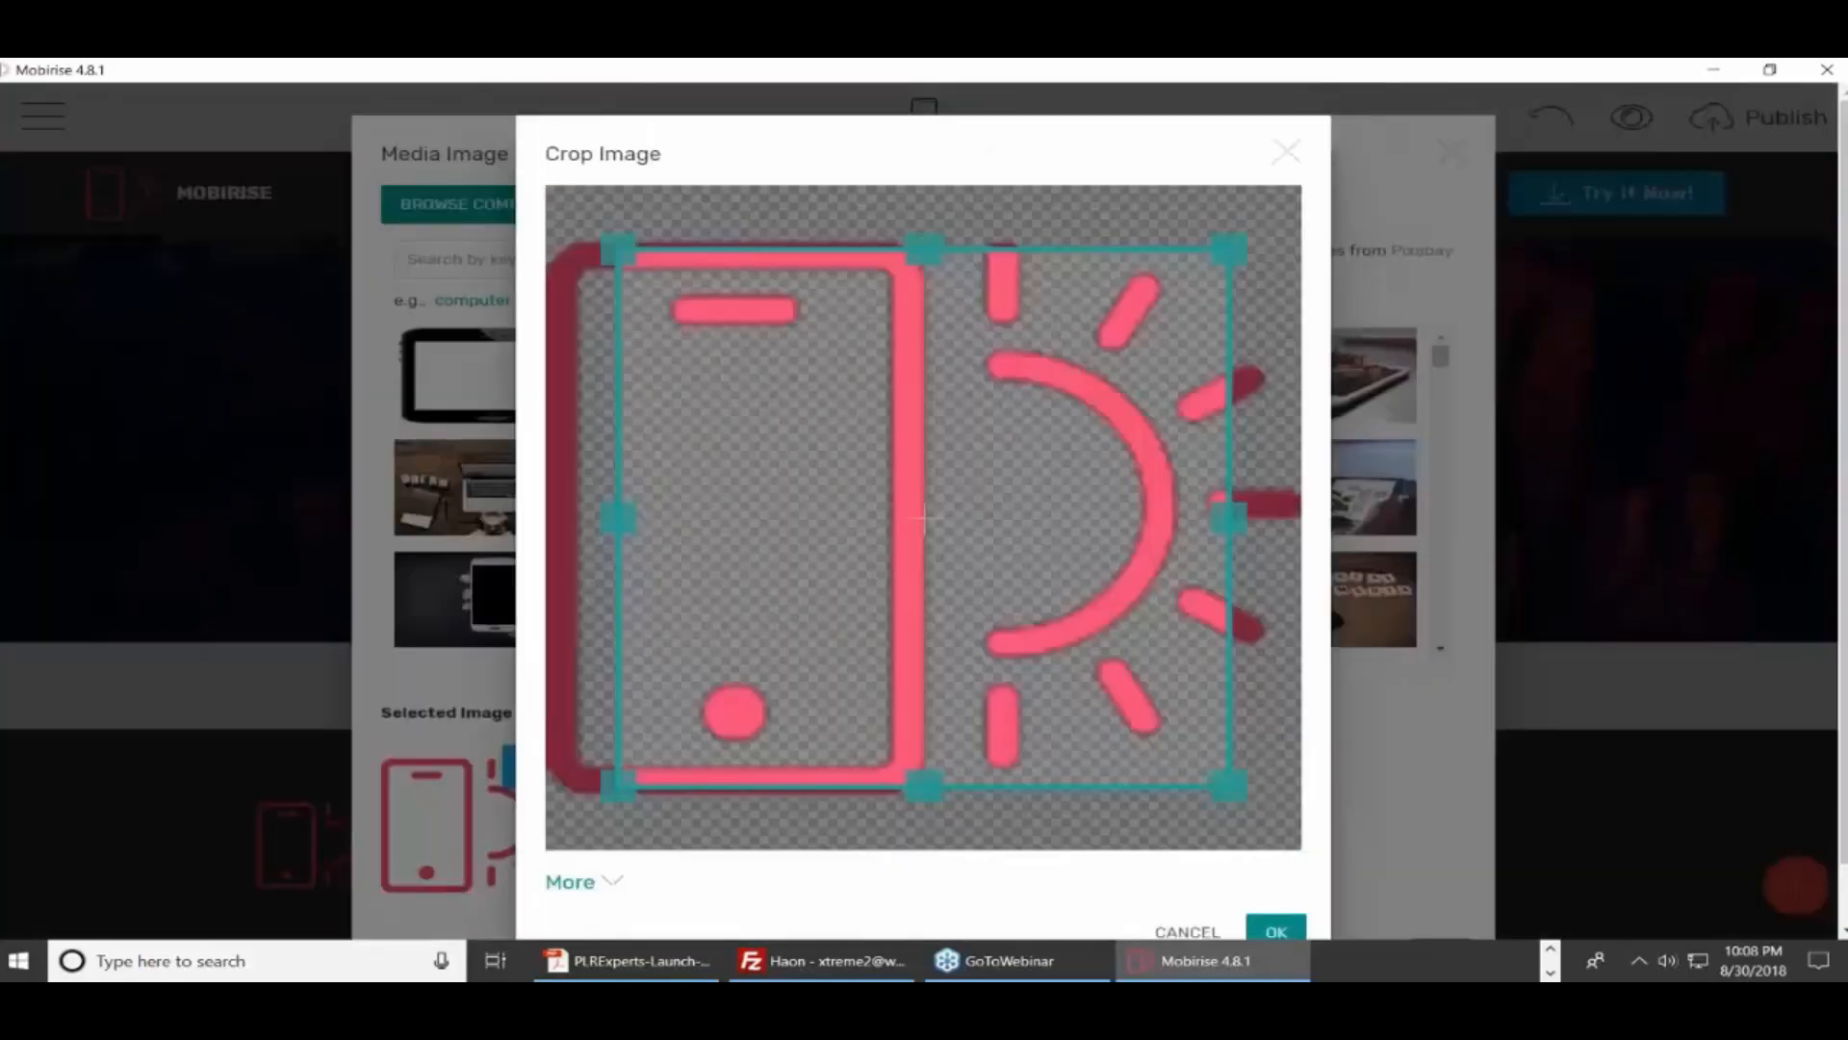
left_click(1287, 151)
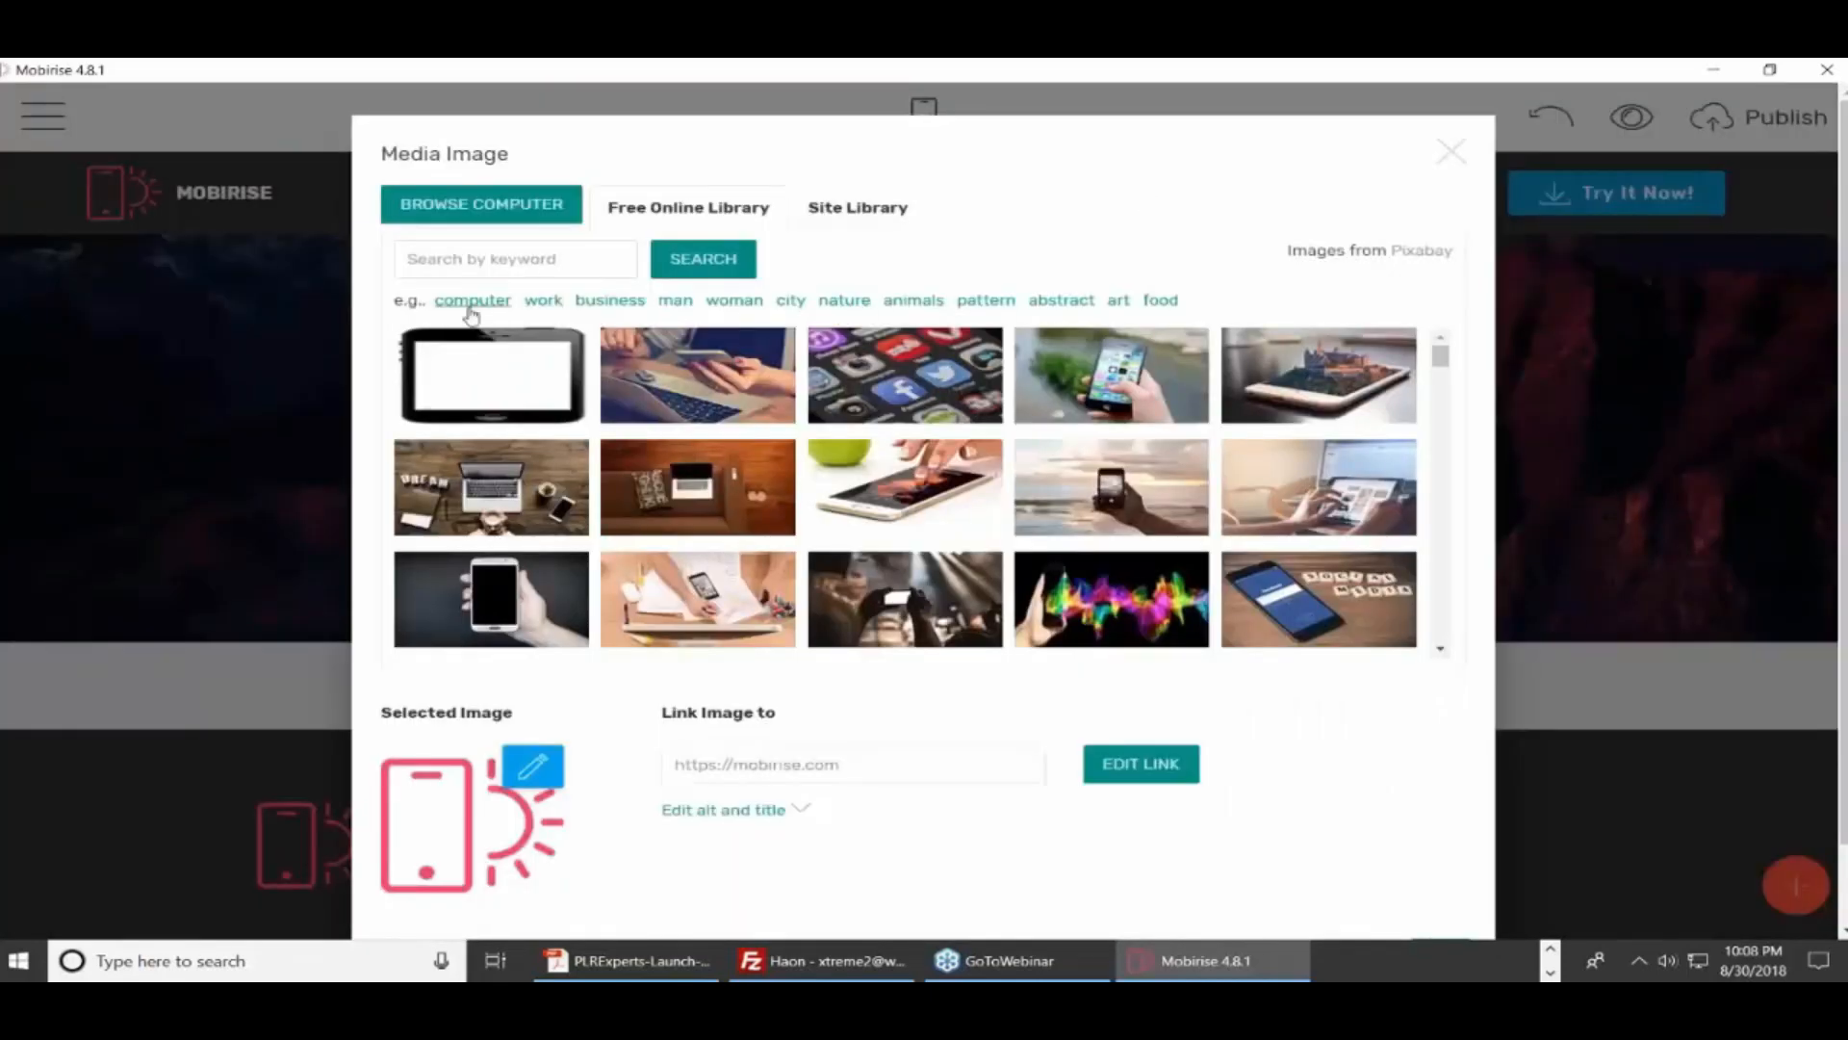
left_click(542, 301)
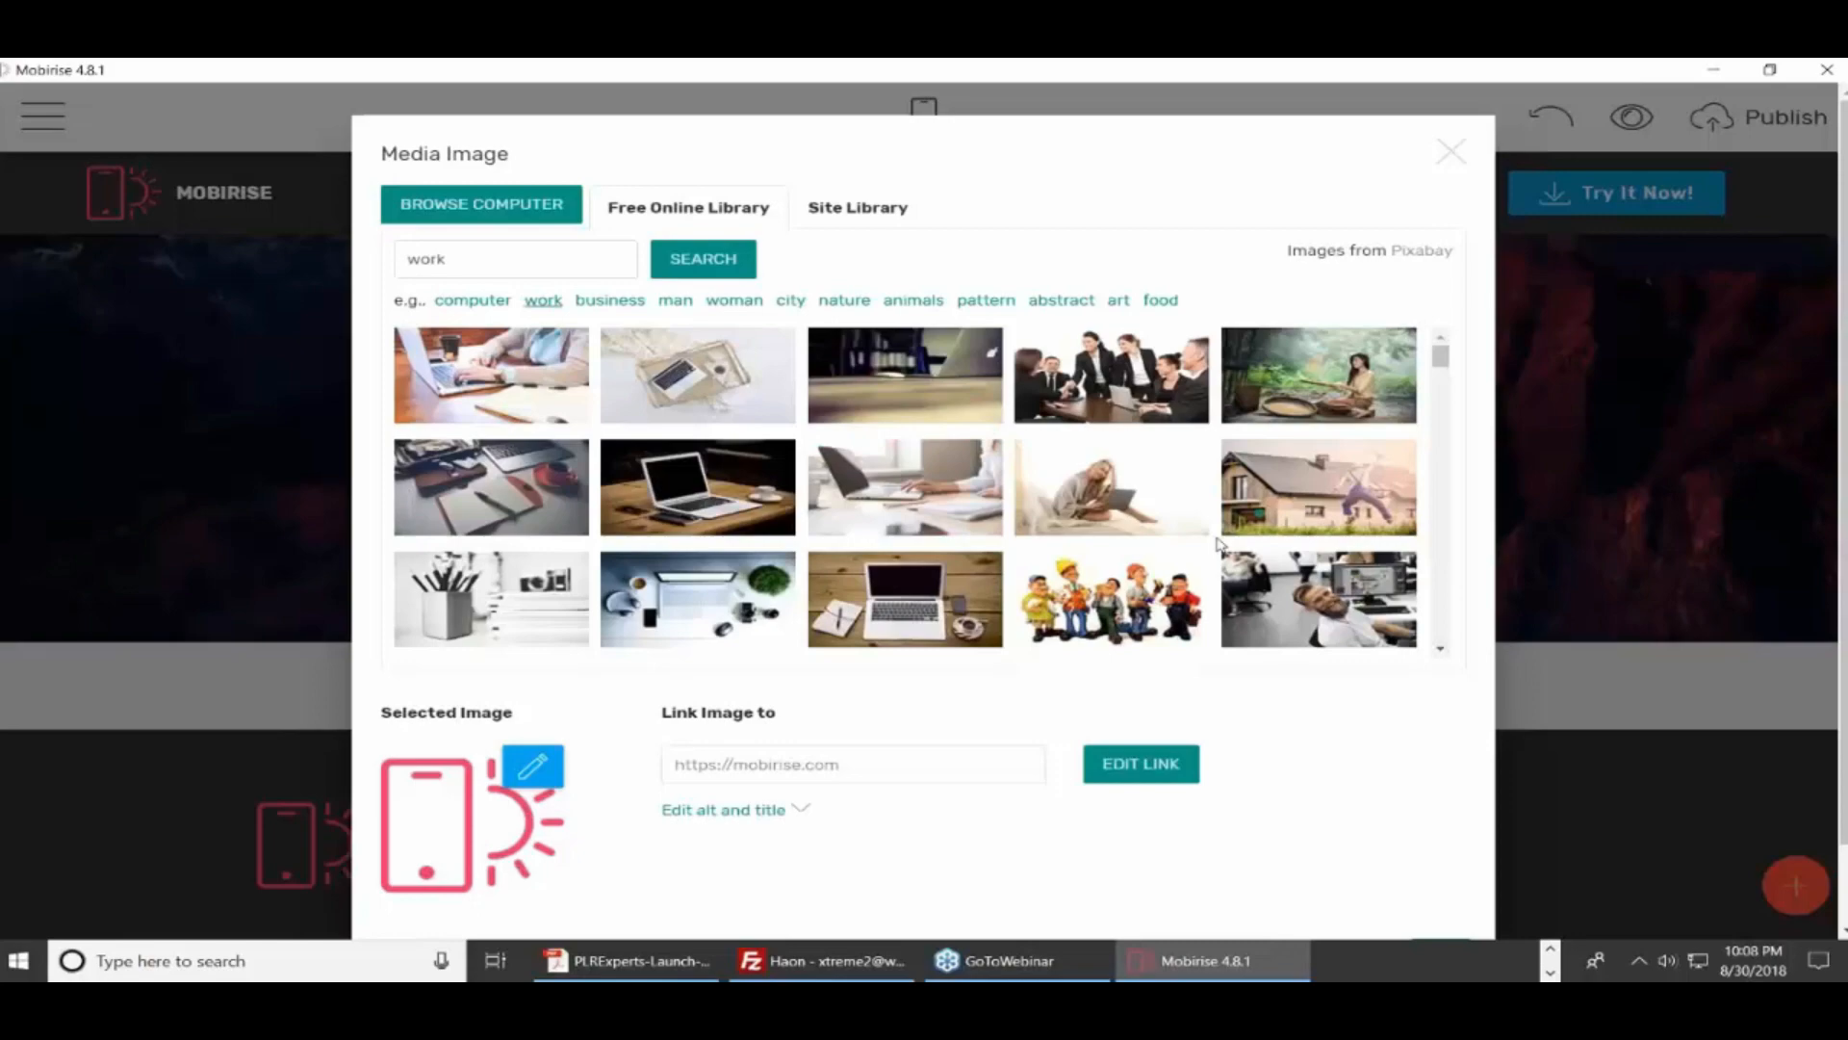
scroll(1217, 544, "down", 5)
scroll(1476, 477, "down", 1)
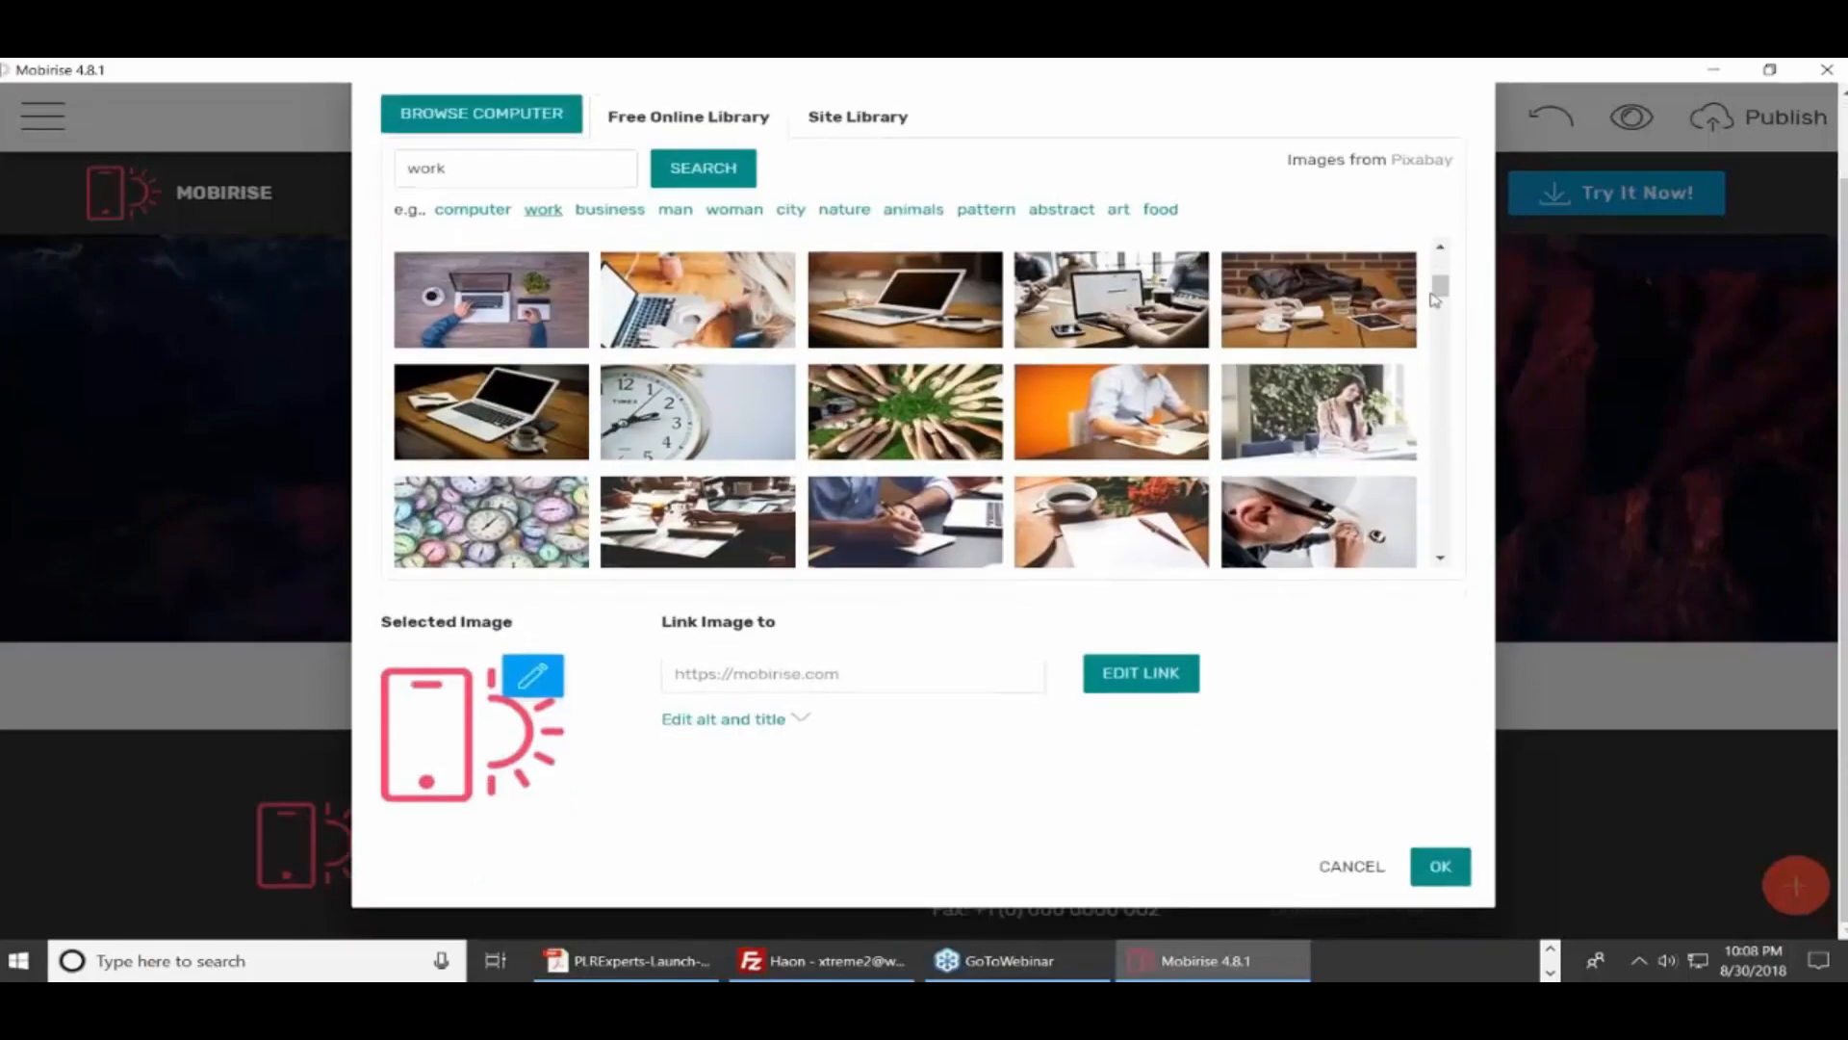
left_click_drag(1431, 293, 1438, 422)
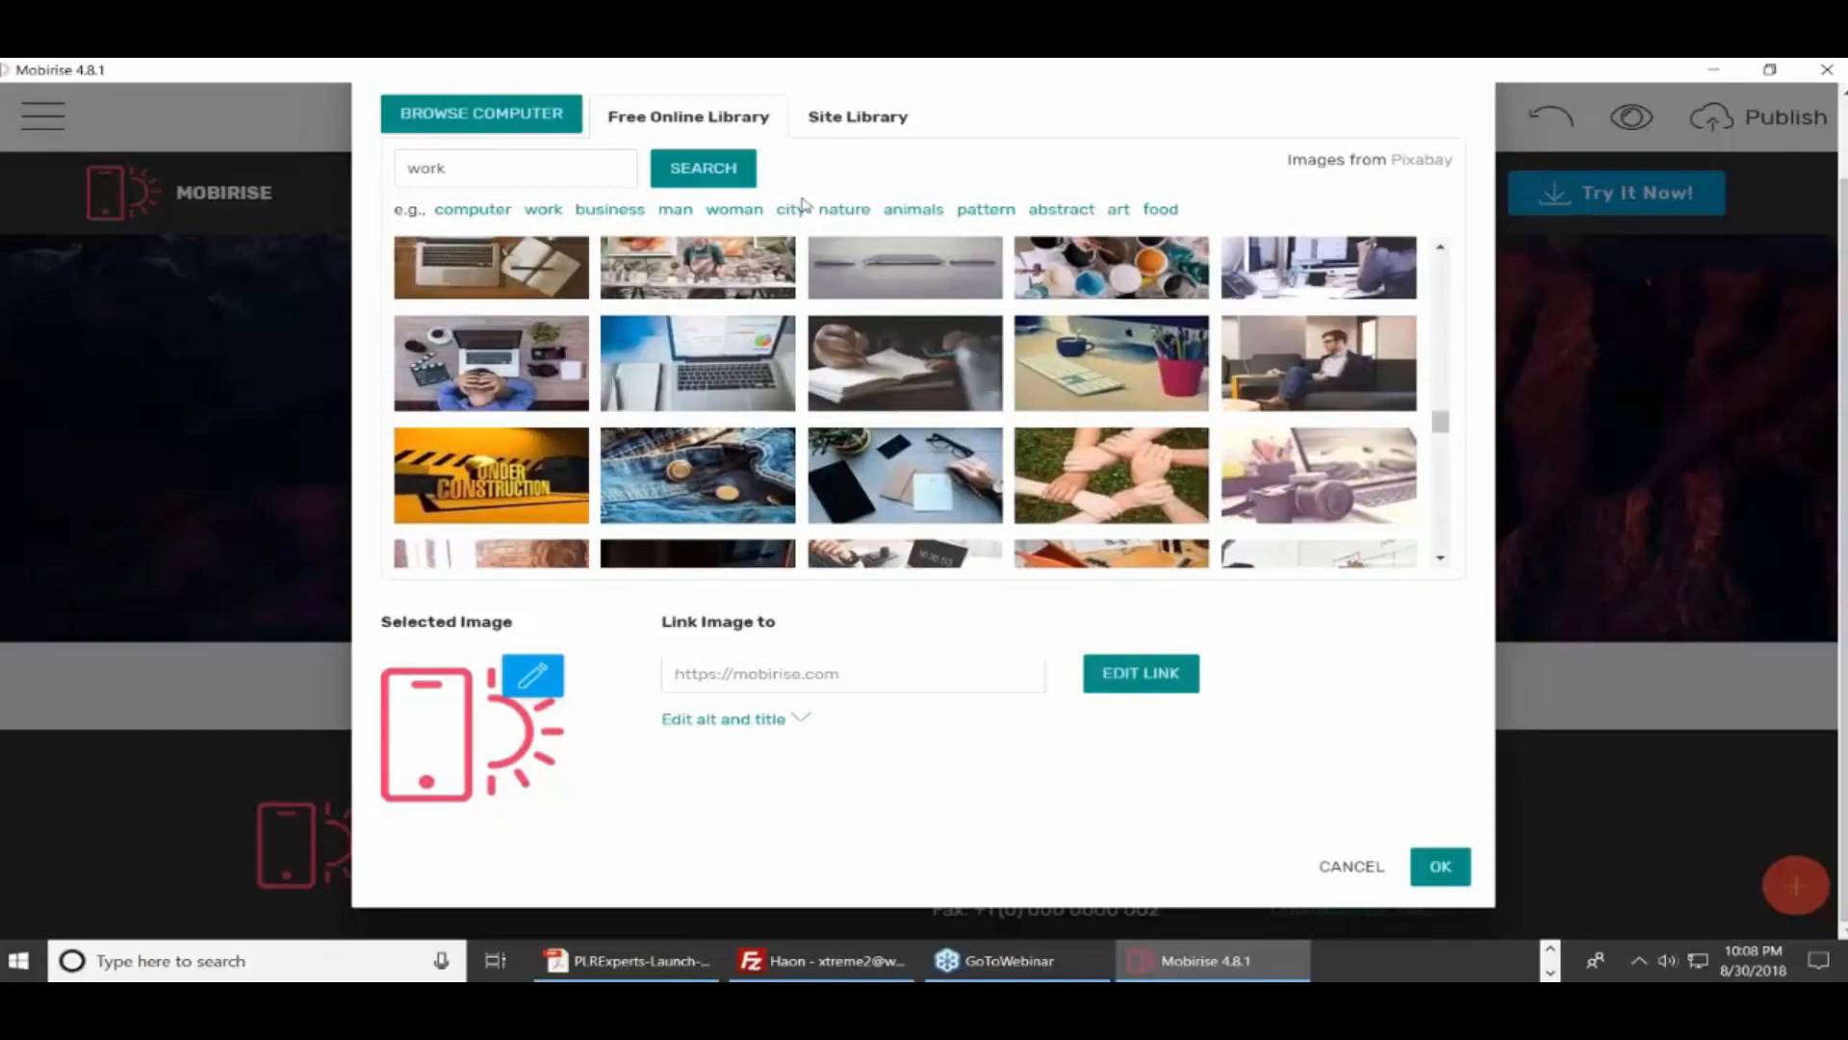
left_click(751, 212)
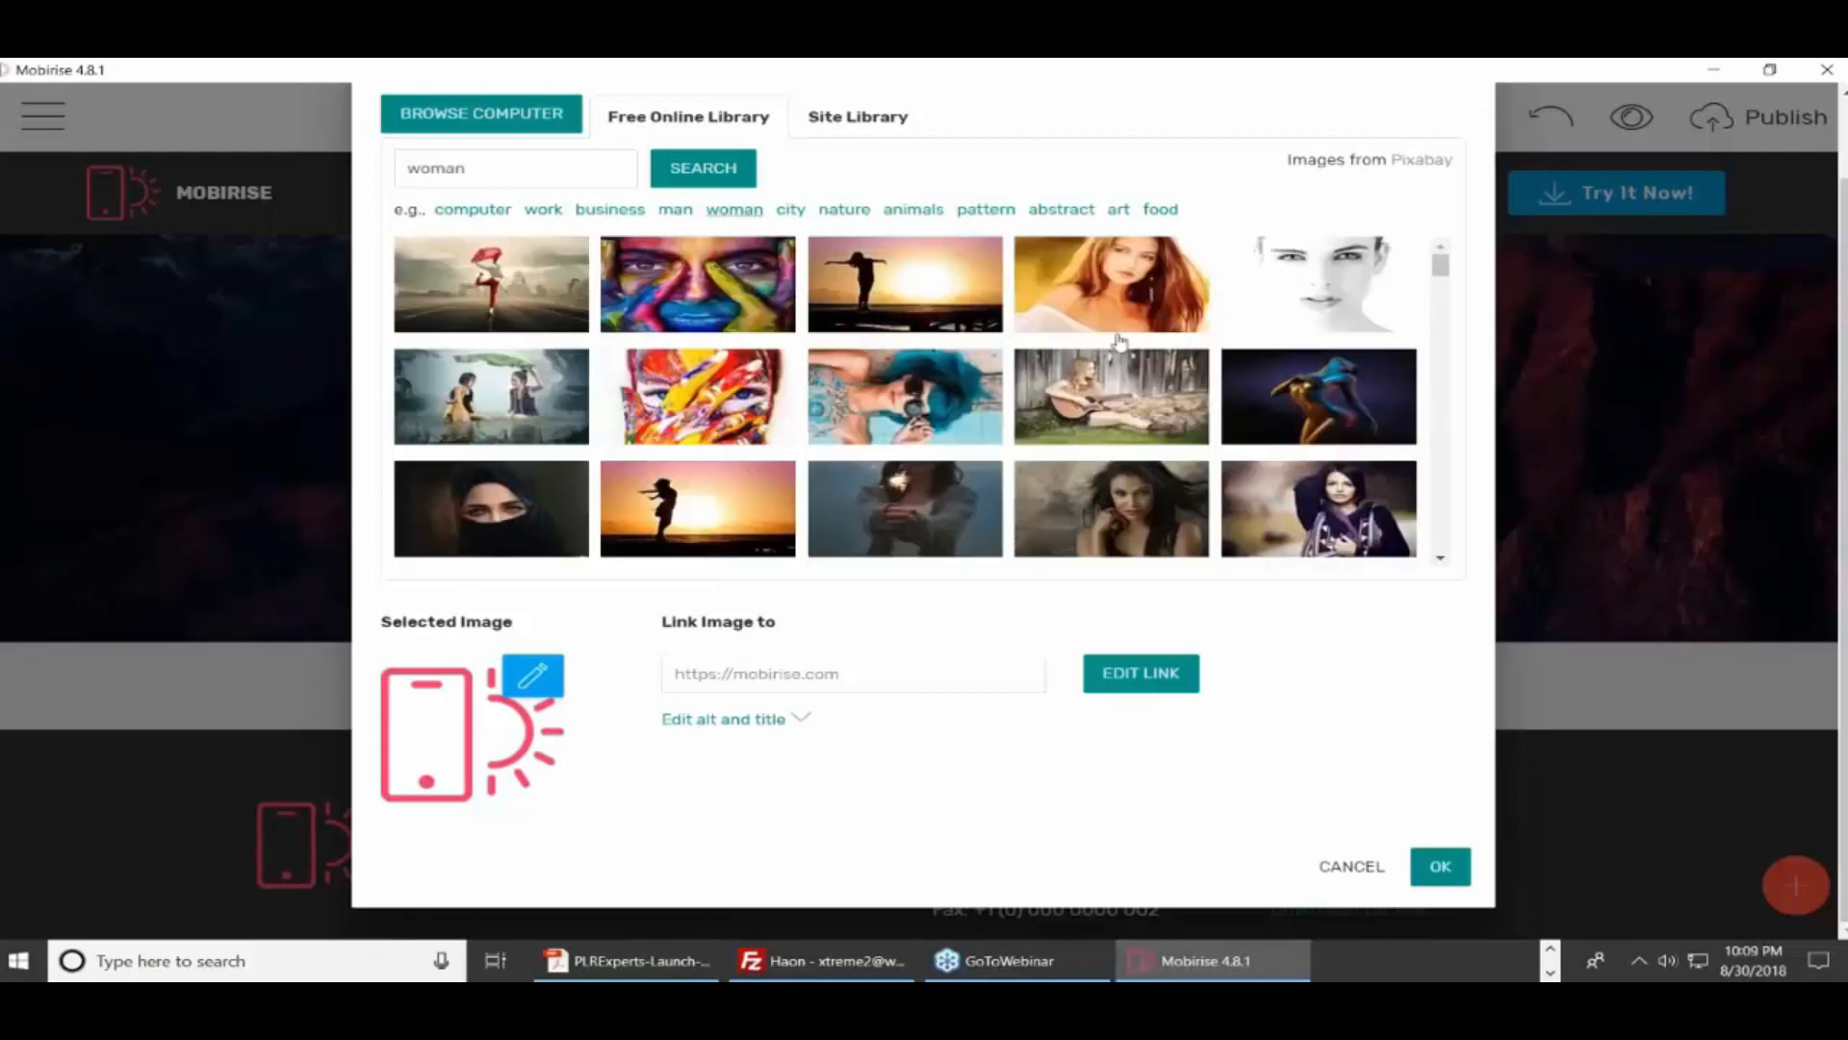
scroll(941, 258, "down", 3)
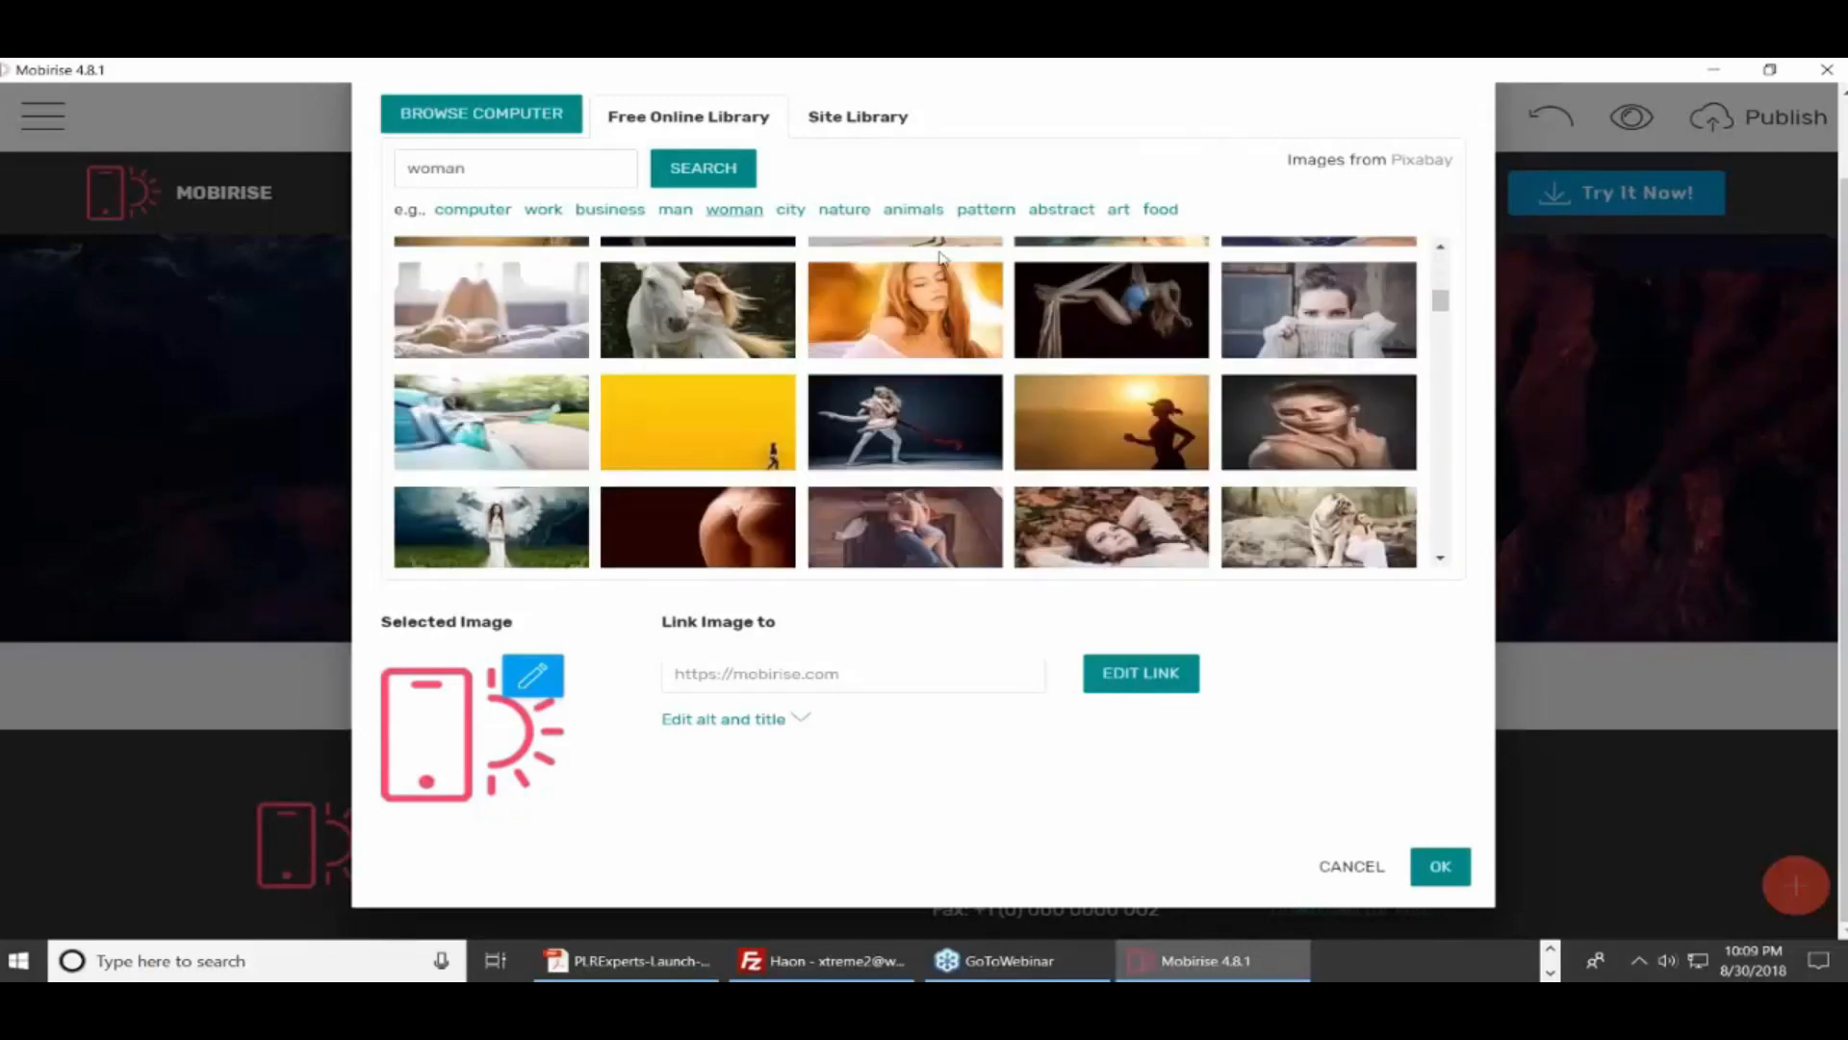
left_click(790, 210)
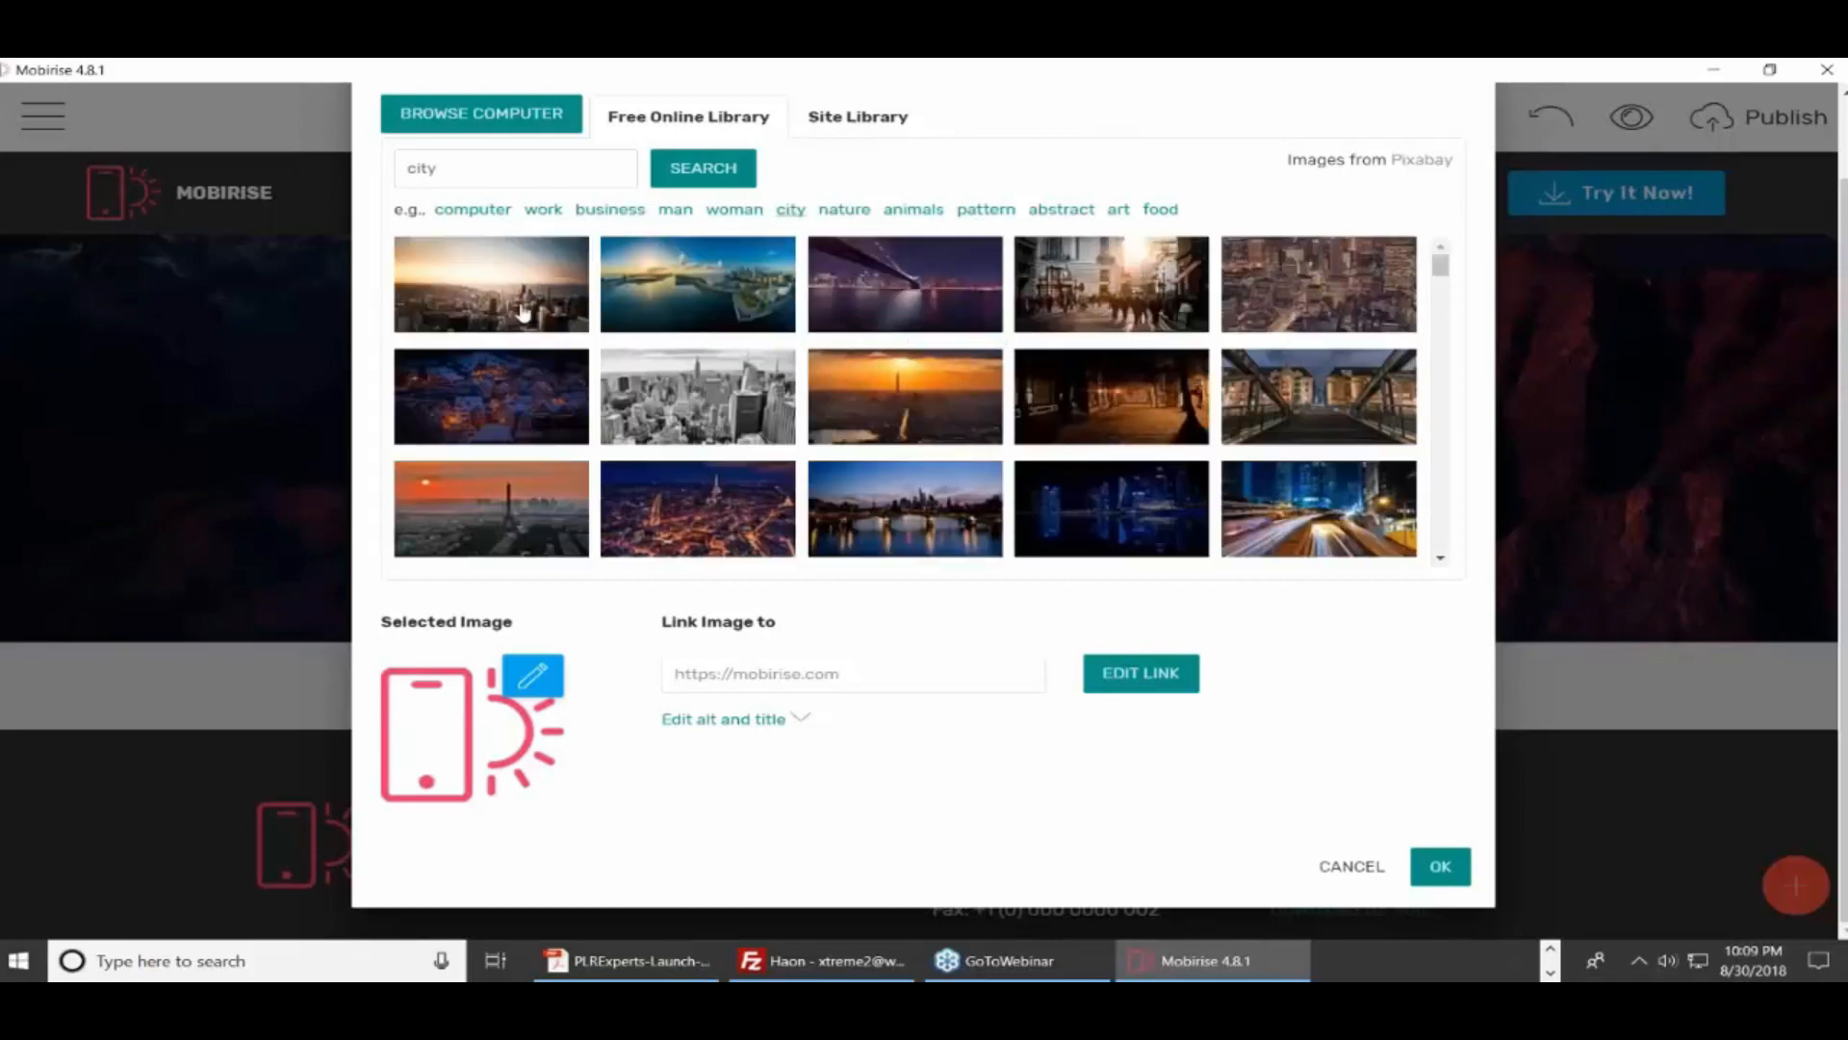
left_click(521, 310)
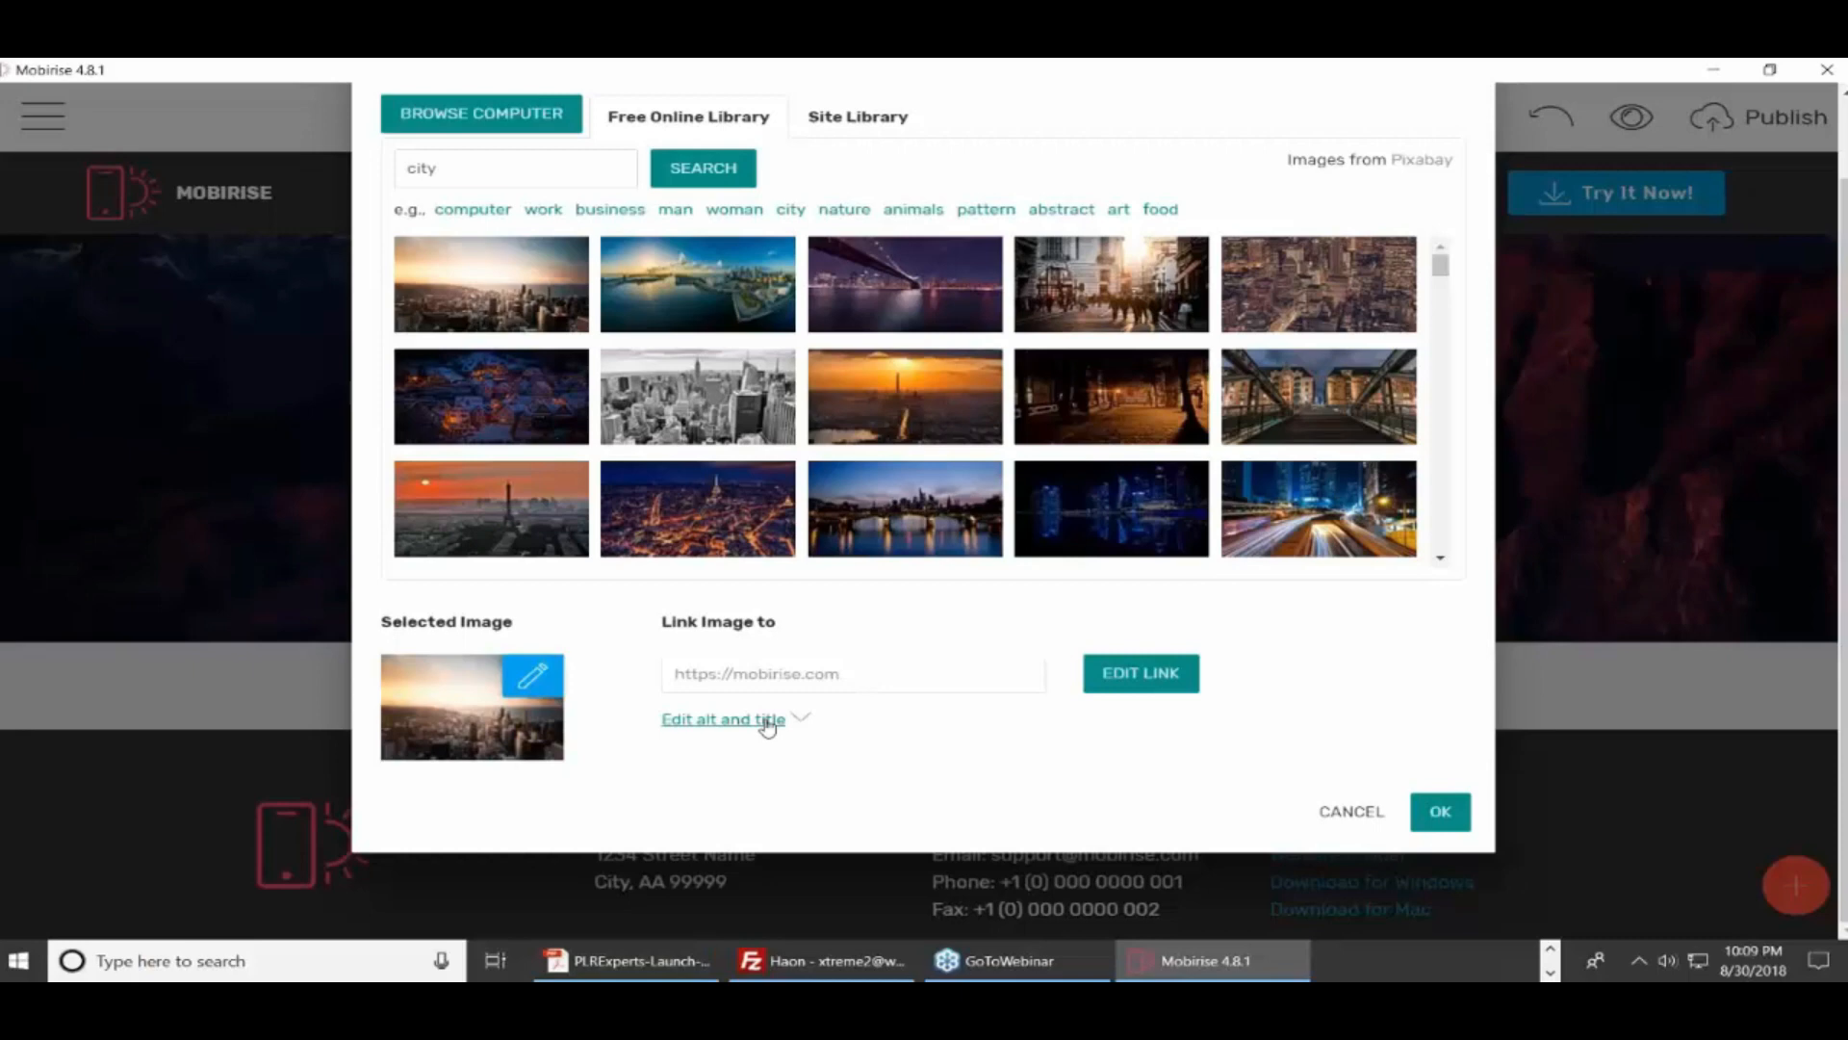
left_click(817, 687)
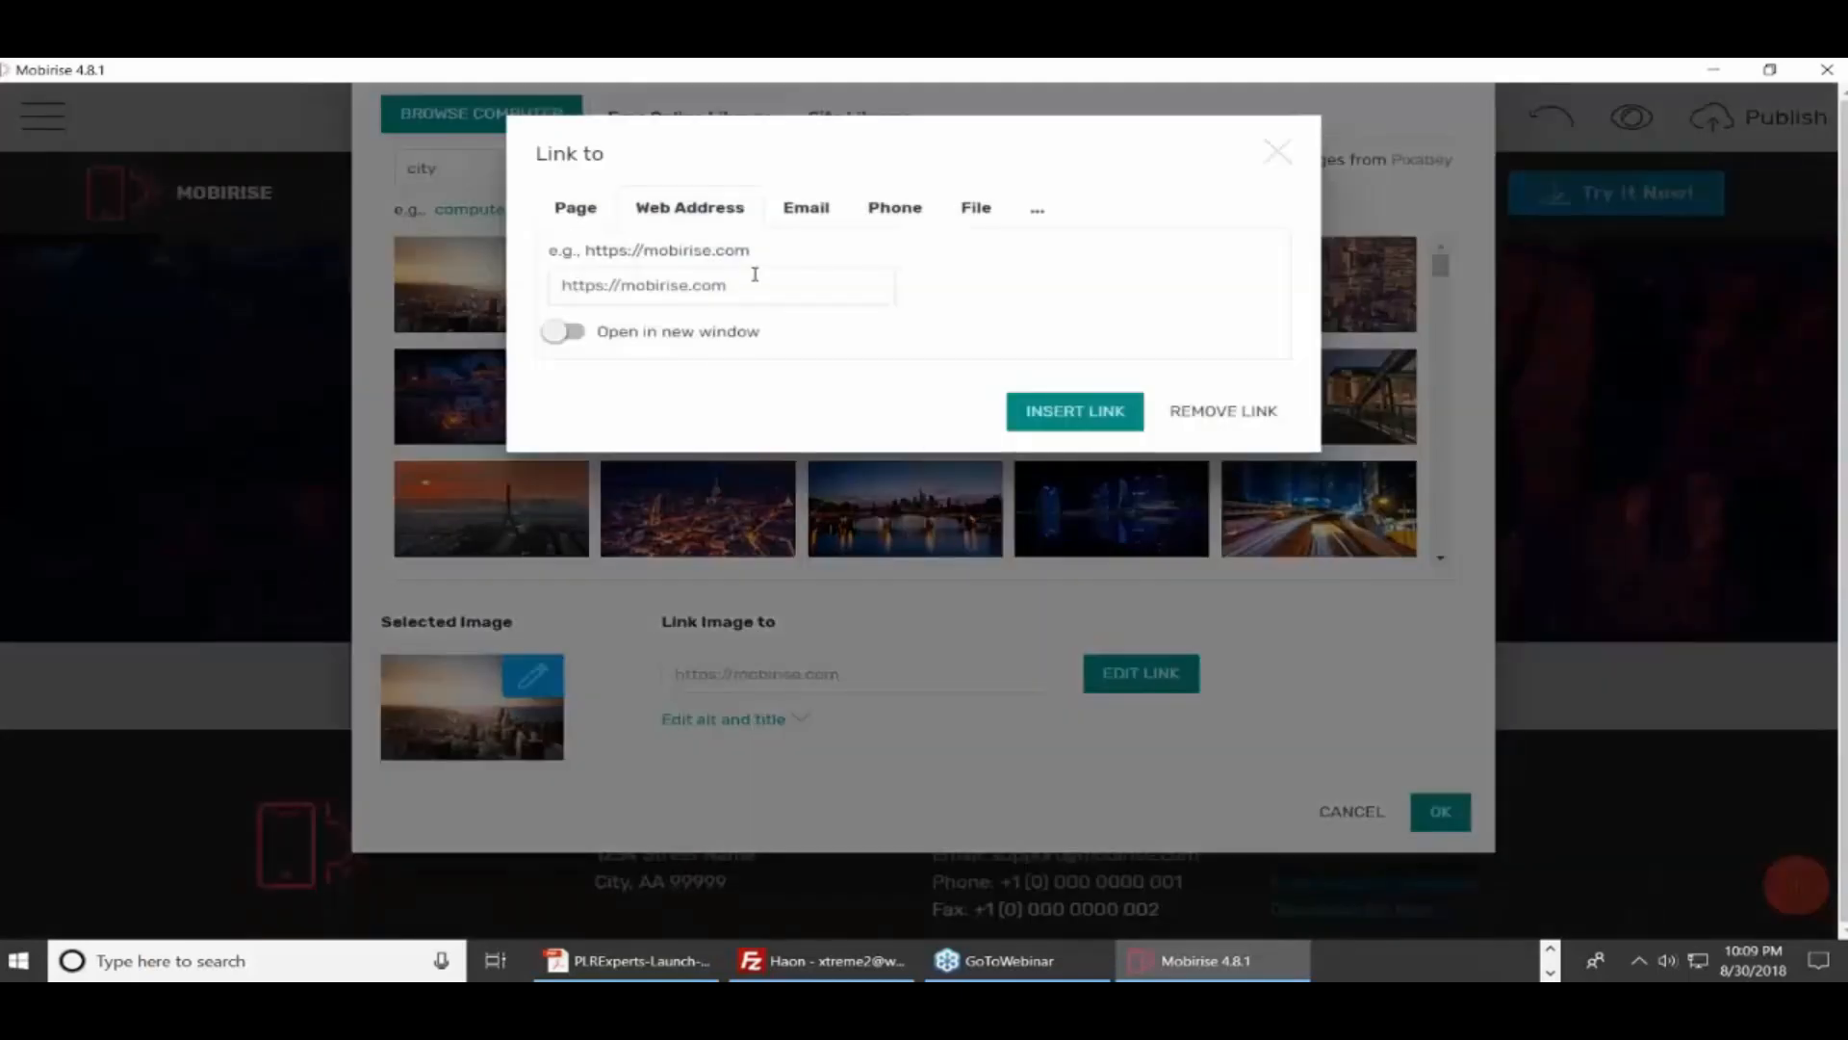
left_click_drag(755, 282, 622, 290)
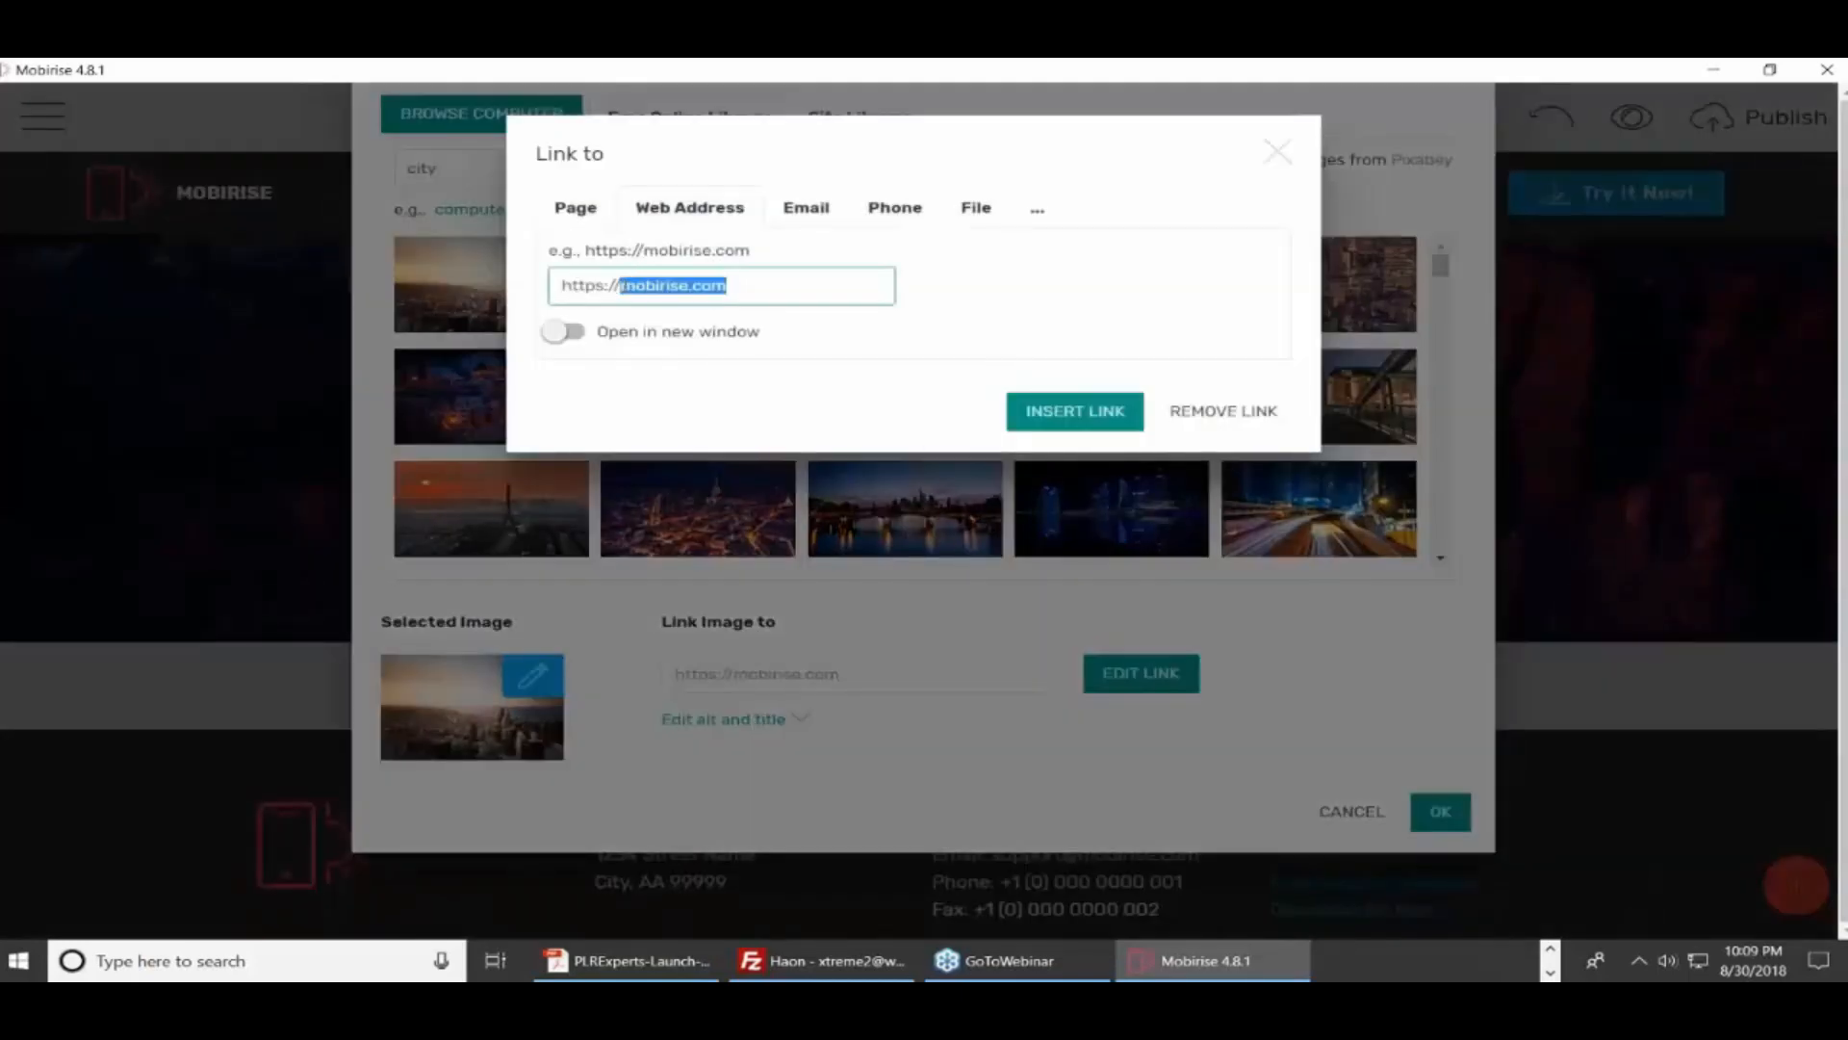
key("BackSpace")
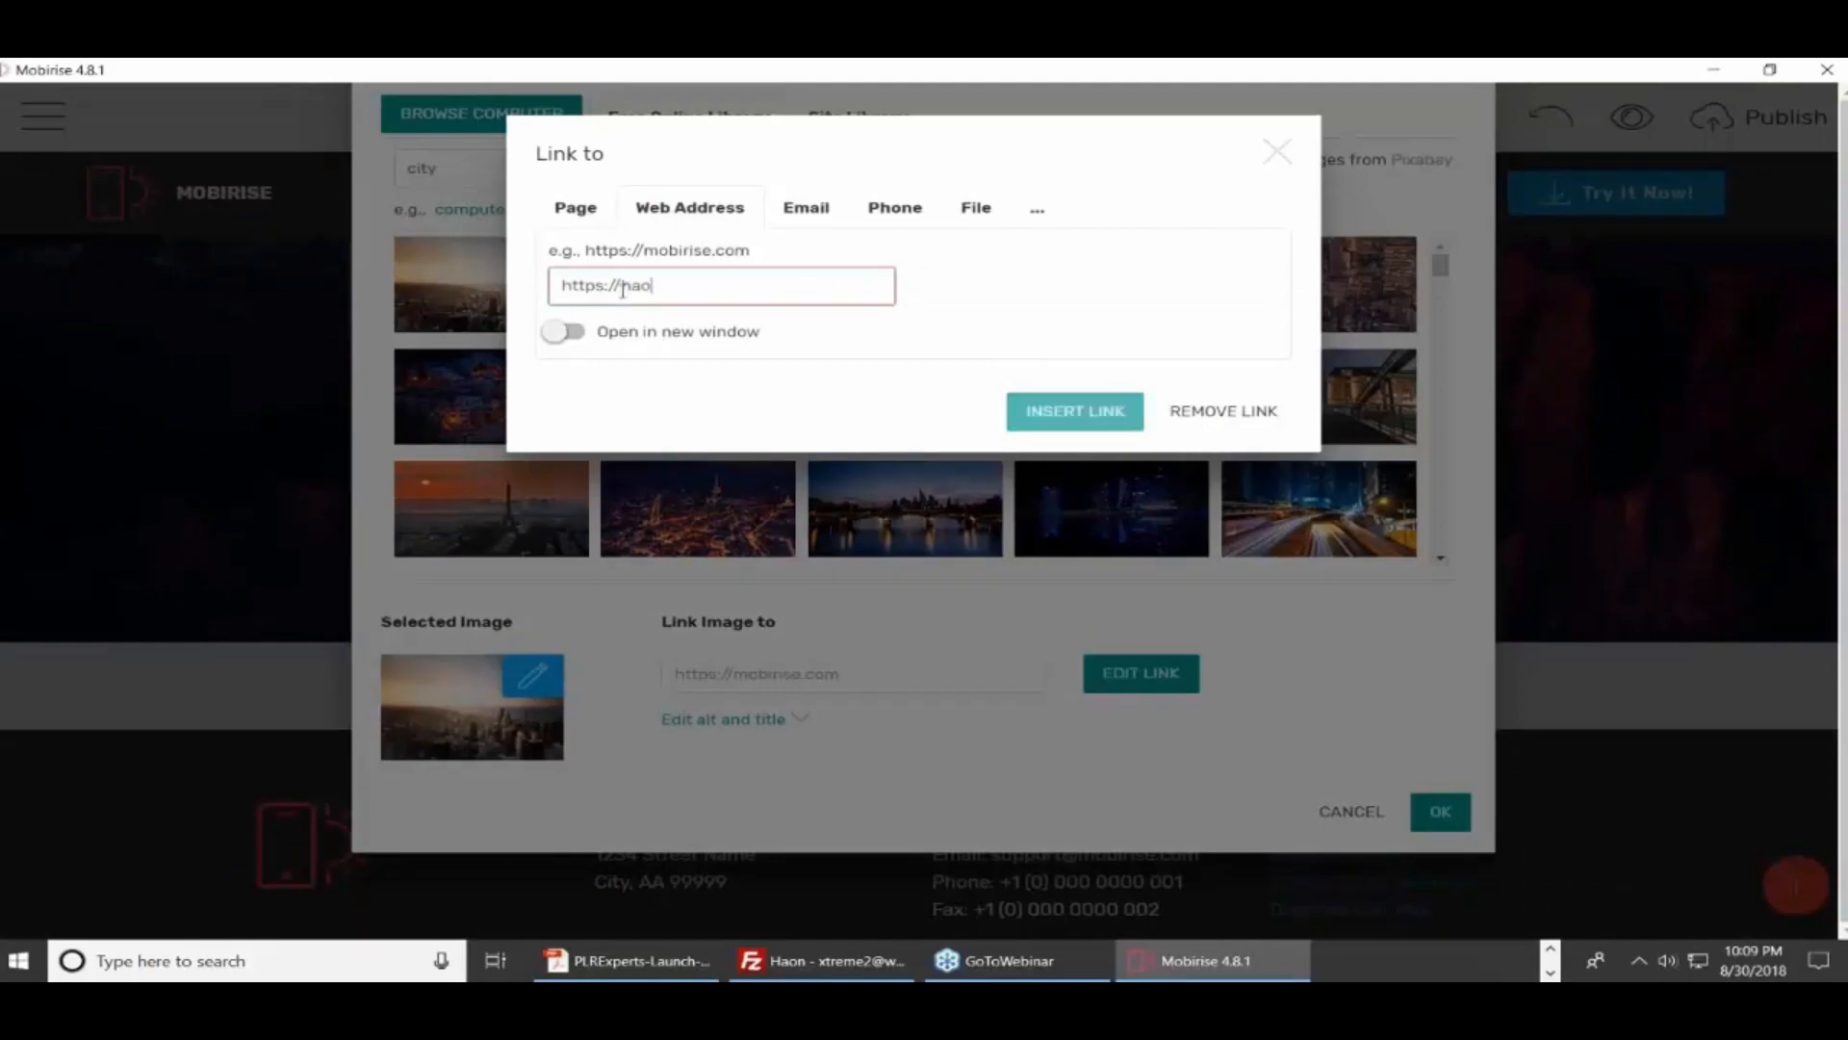
type("haon.biz")
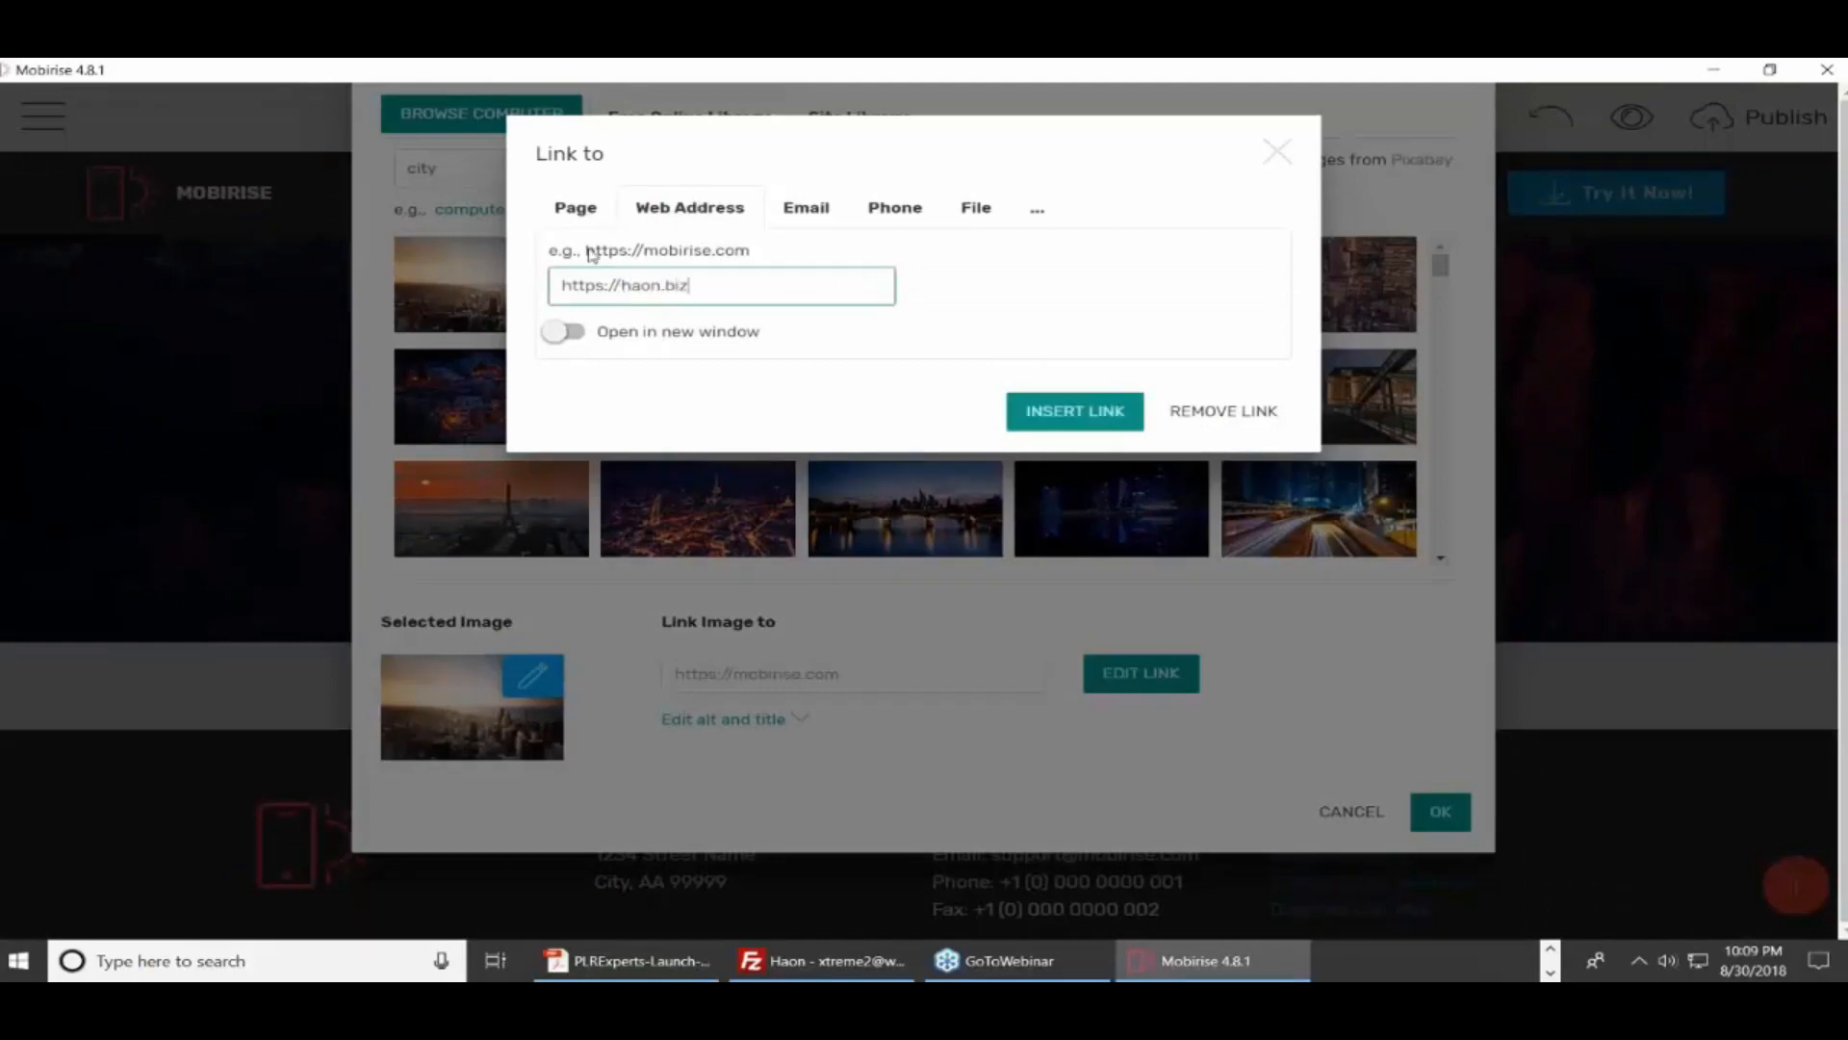
left_click(1038, 423)
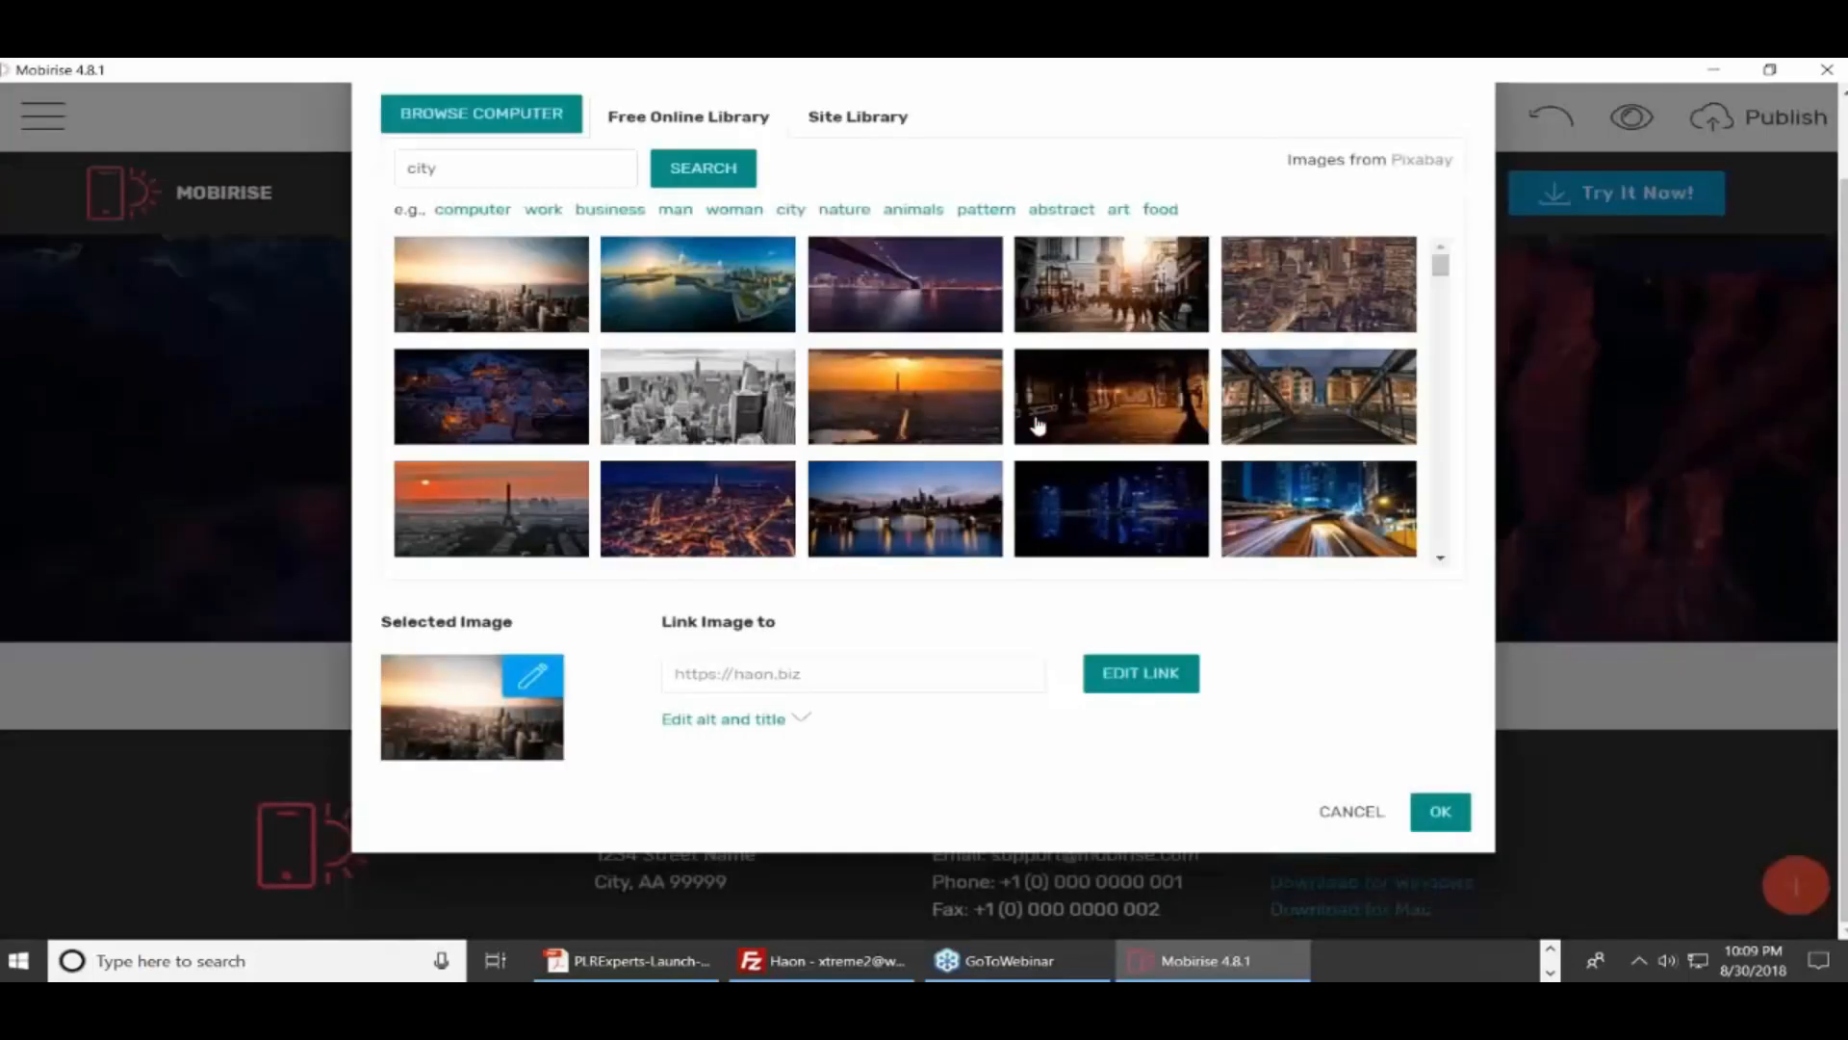
left_click(1438, 816)
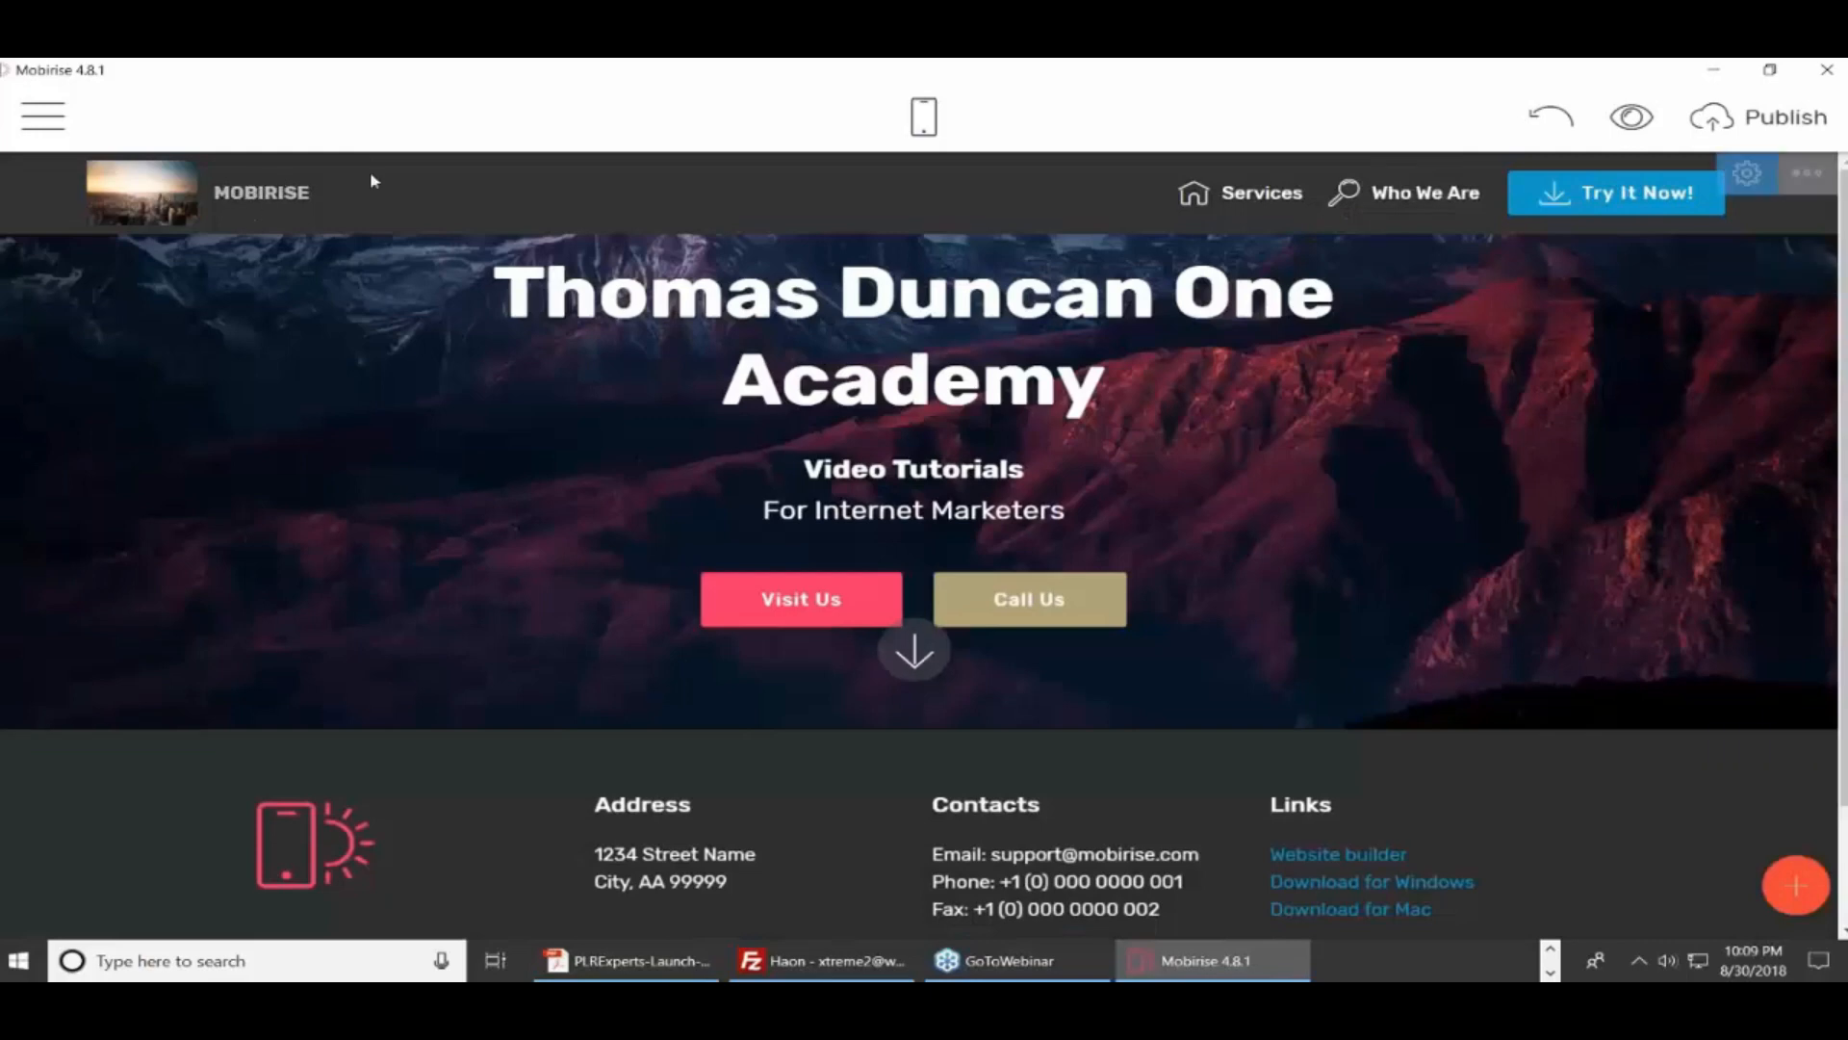
Insert the mobile phone icon from Select icons beside the Who We Are menu item
double_click(275, 192)
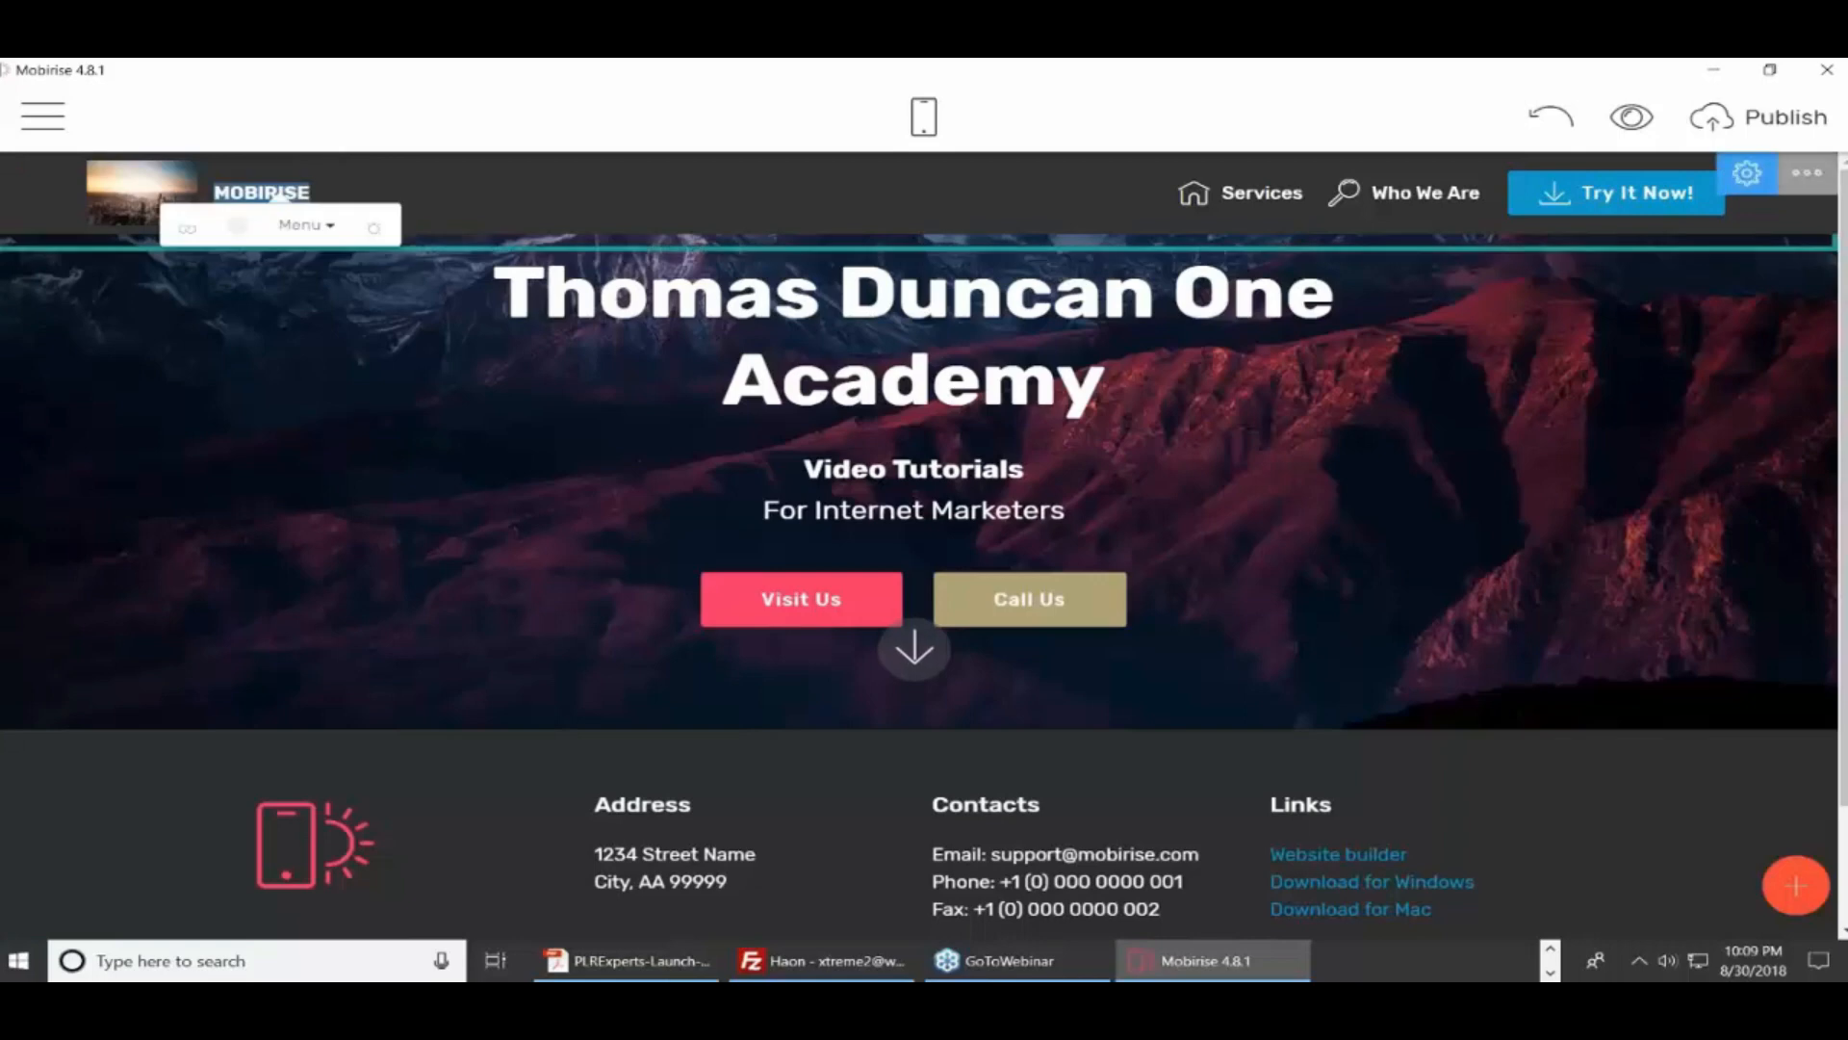
left_click(411, 191)
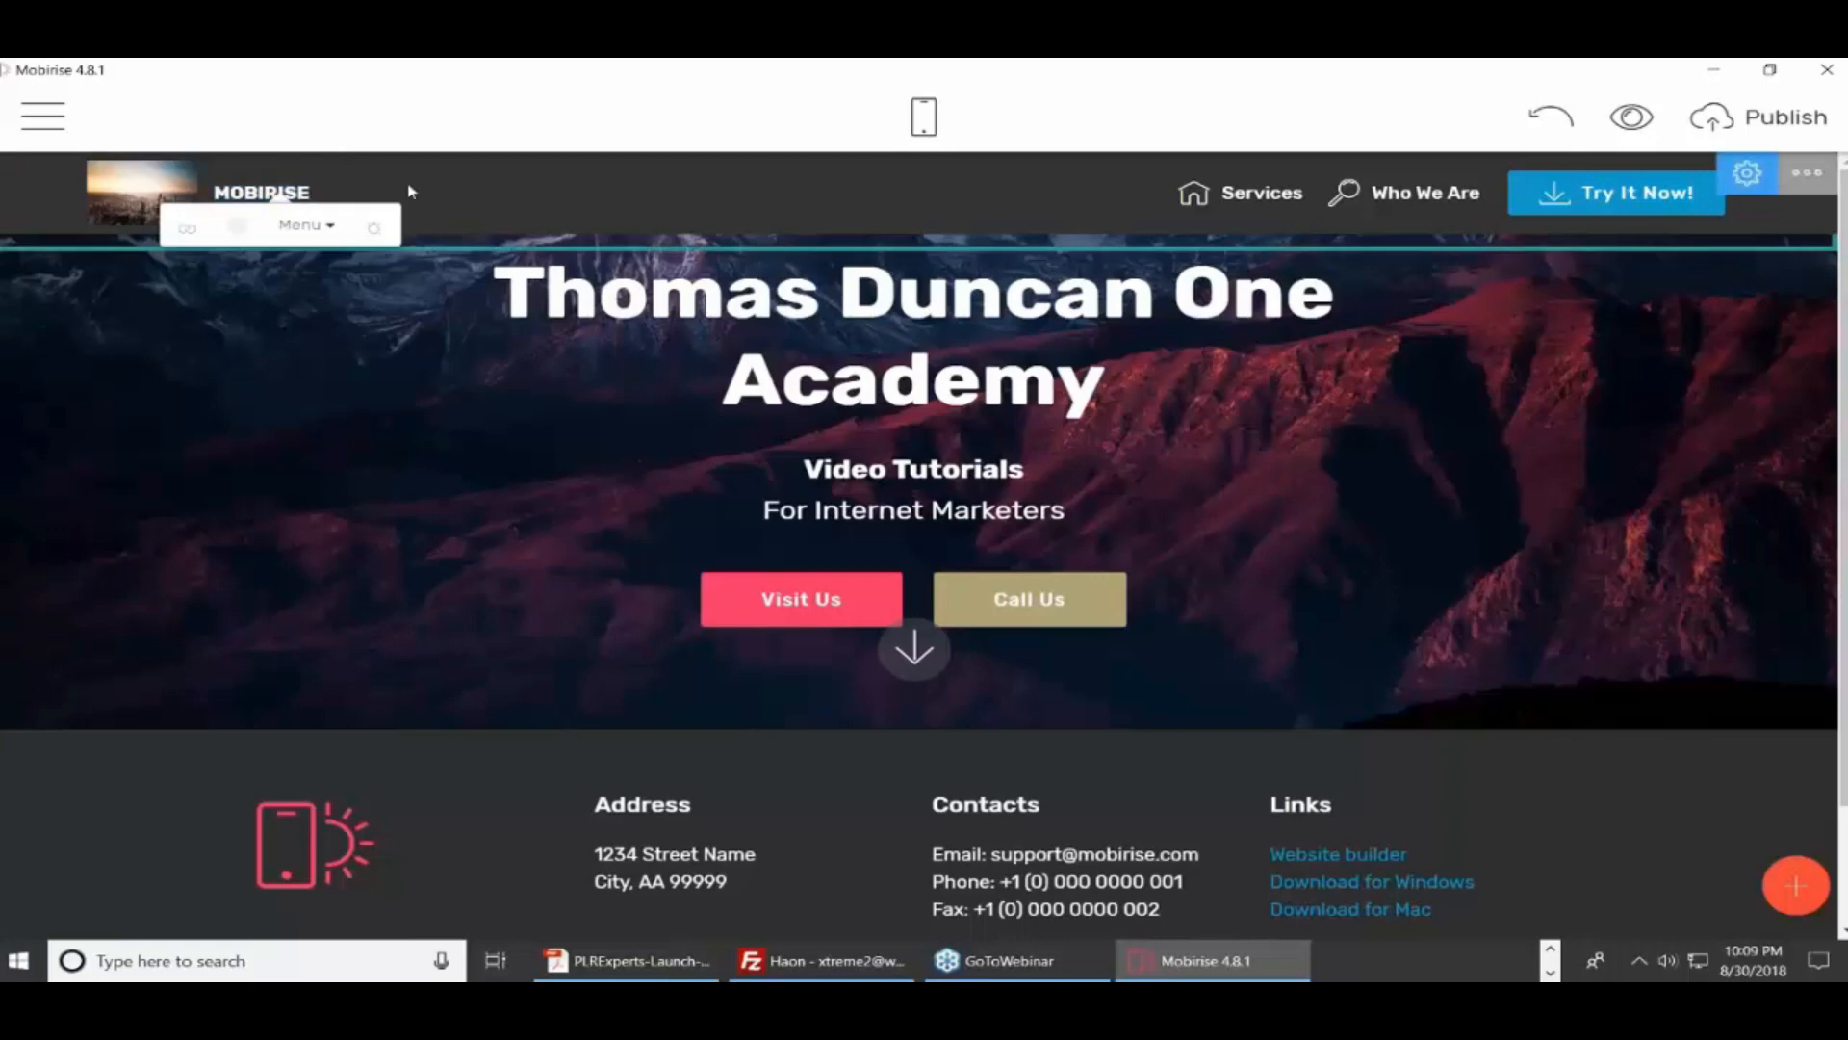
double_click(1250, 197)
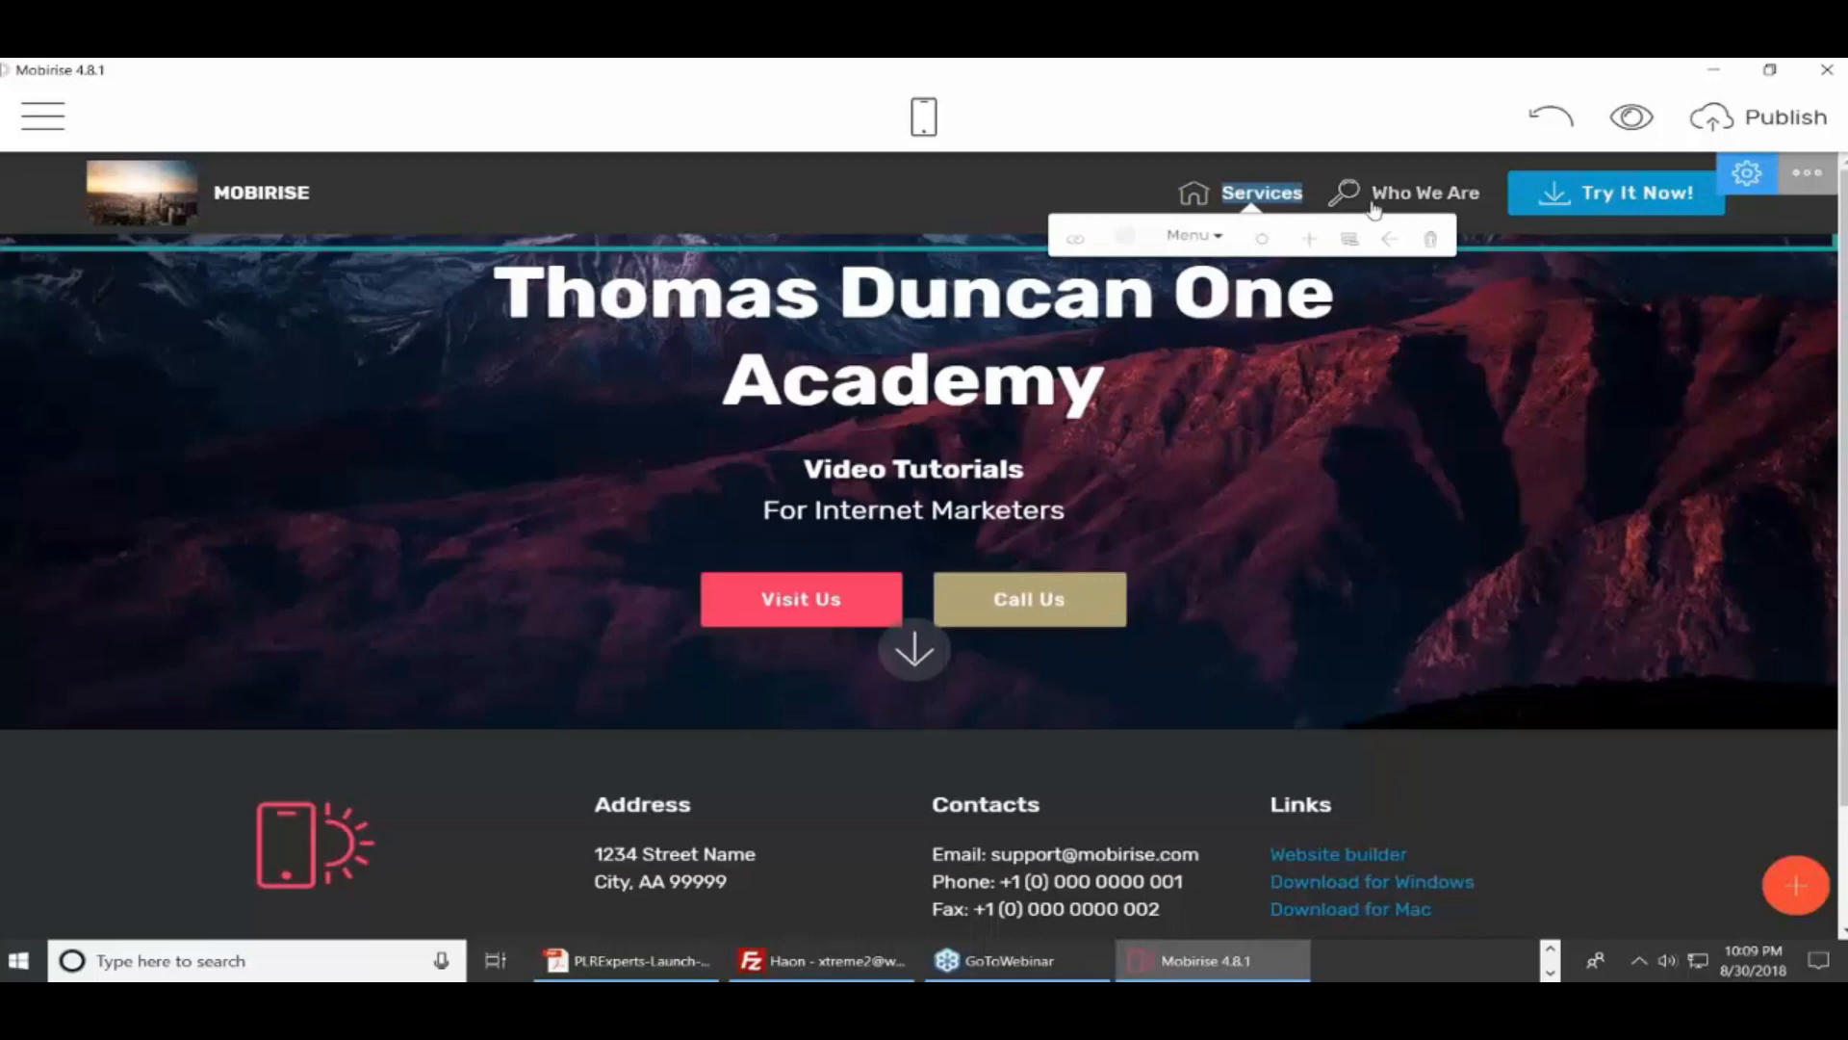
left_click(1344, 193)
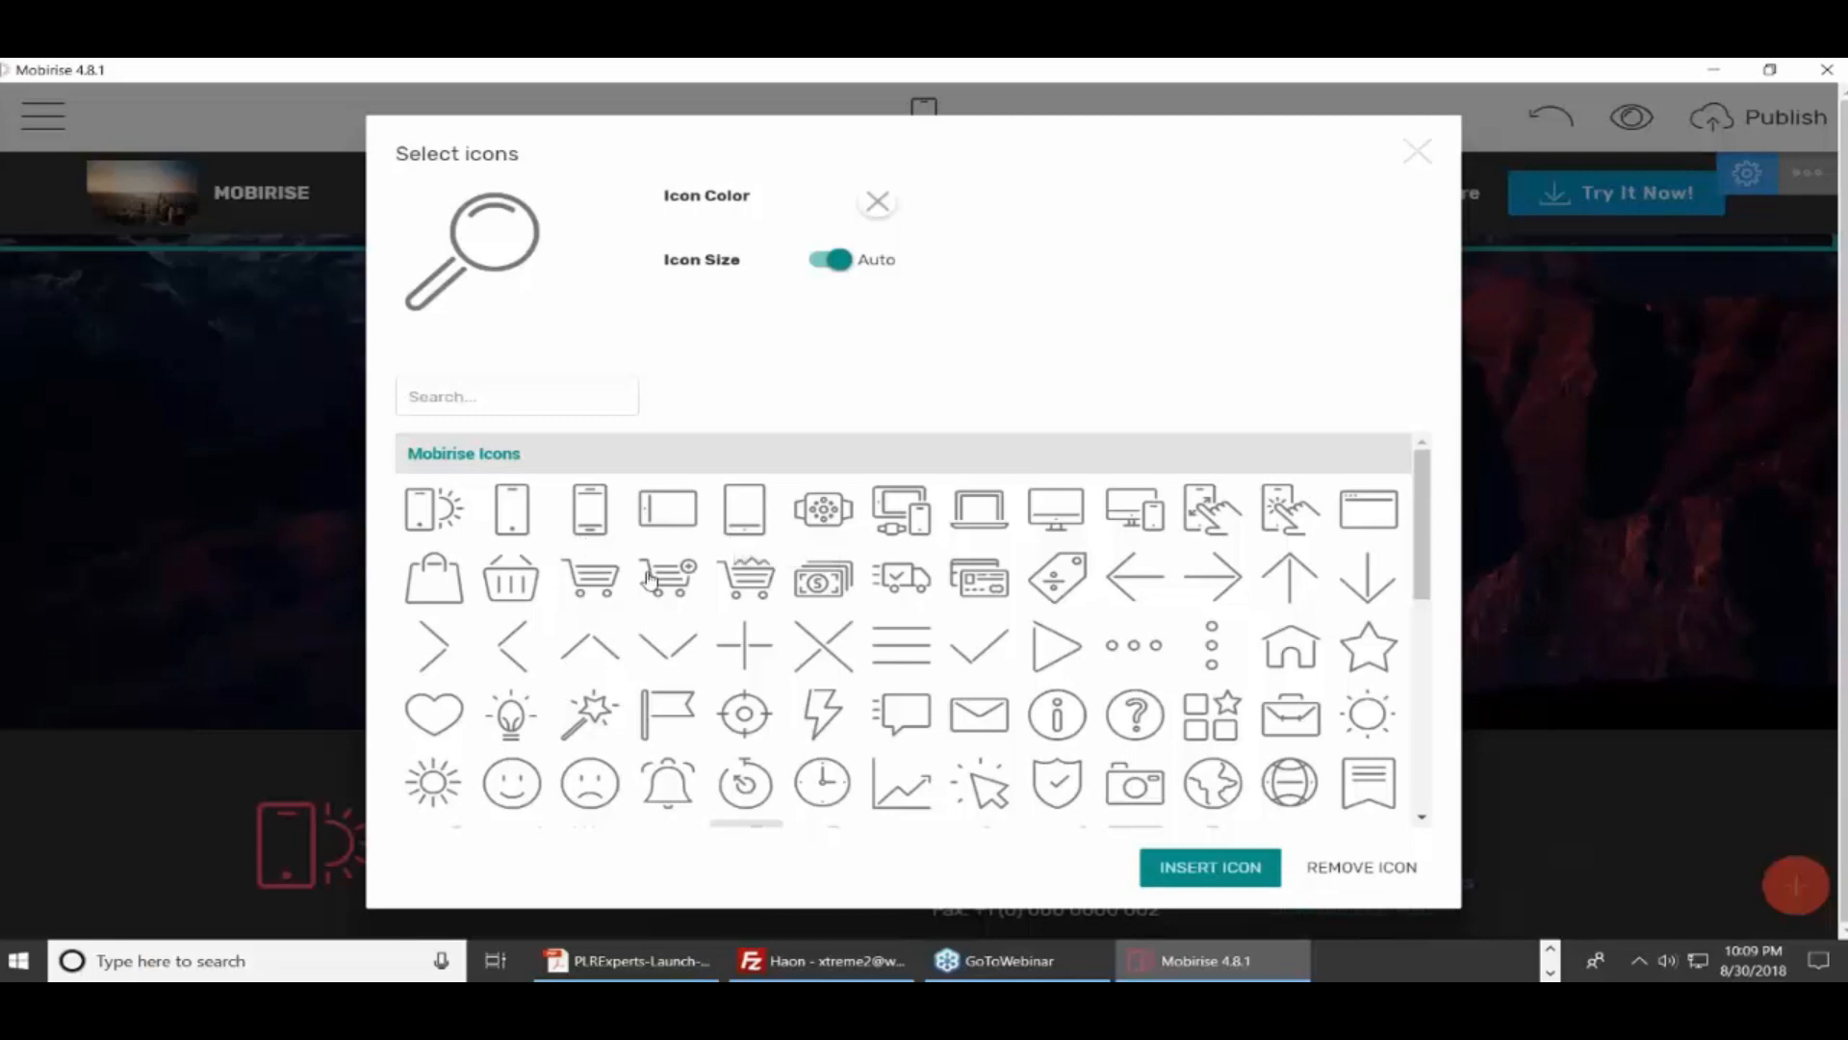
left_click(593, 522)
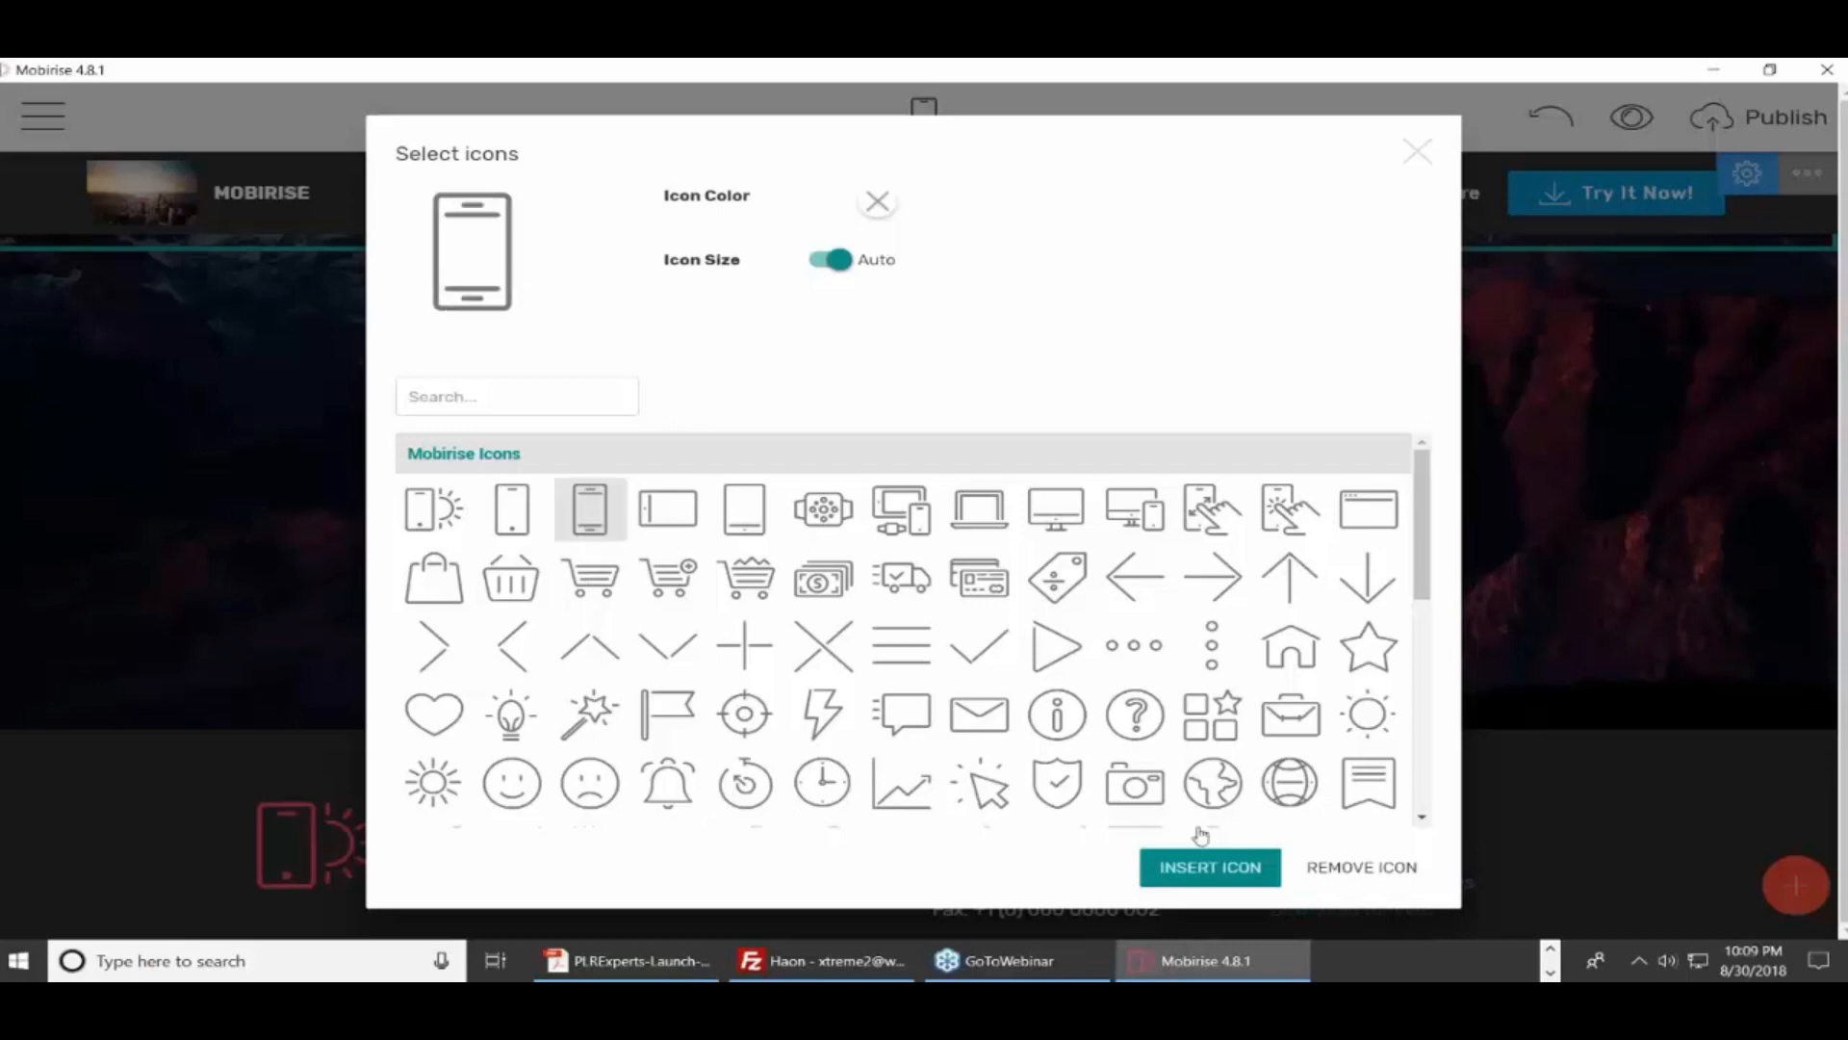
left_click(1202, 863)
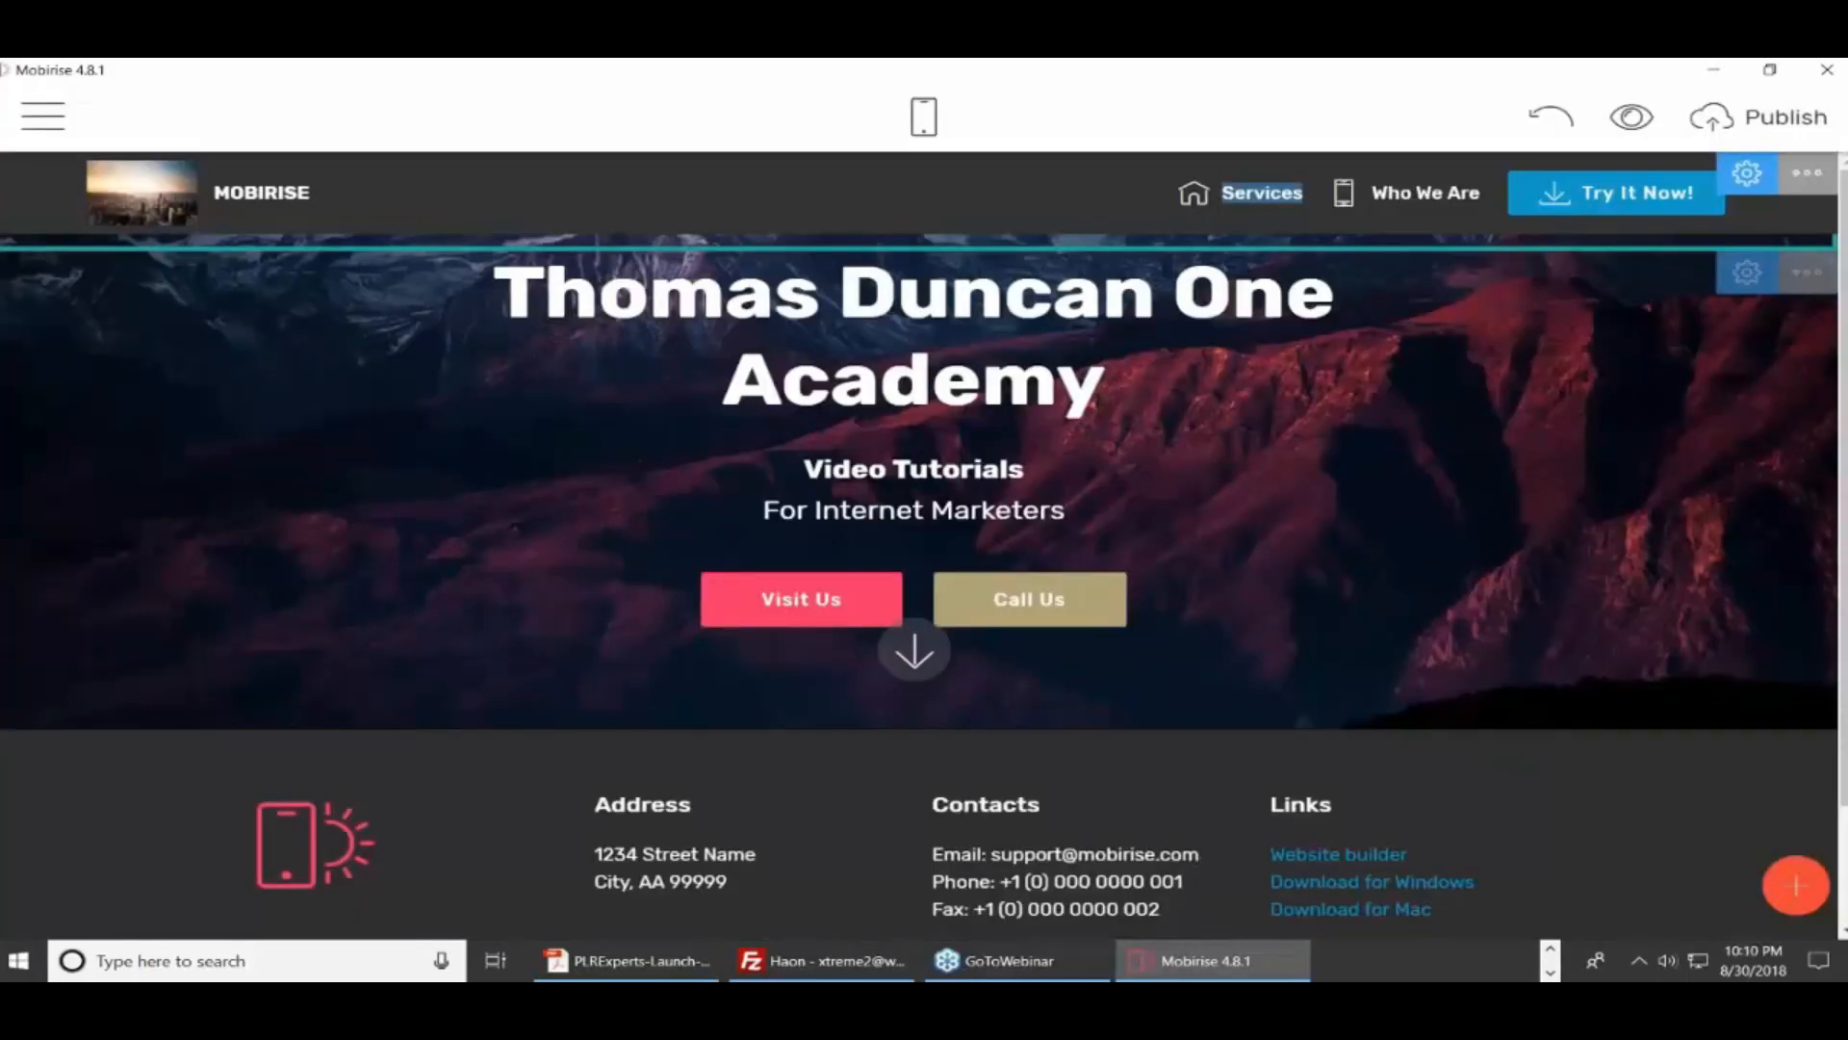
Check the header's Who We Are link, subtitle, title and block settings, then show the Blocks library
left_click(1423, 200)
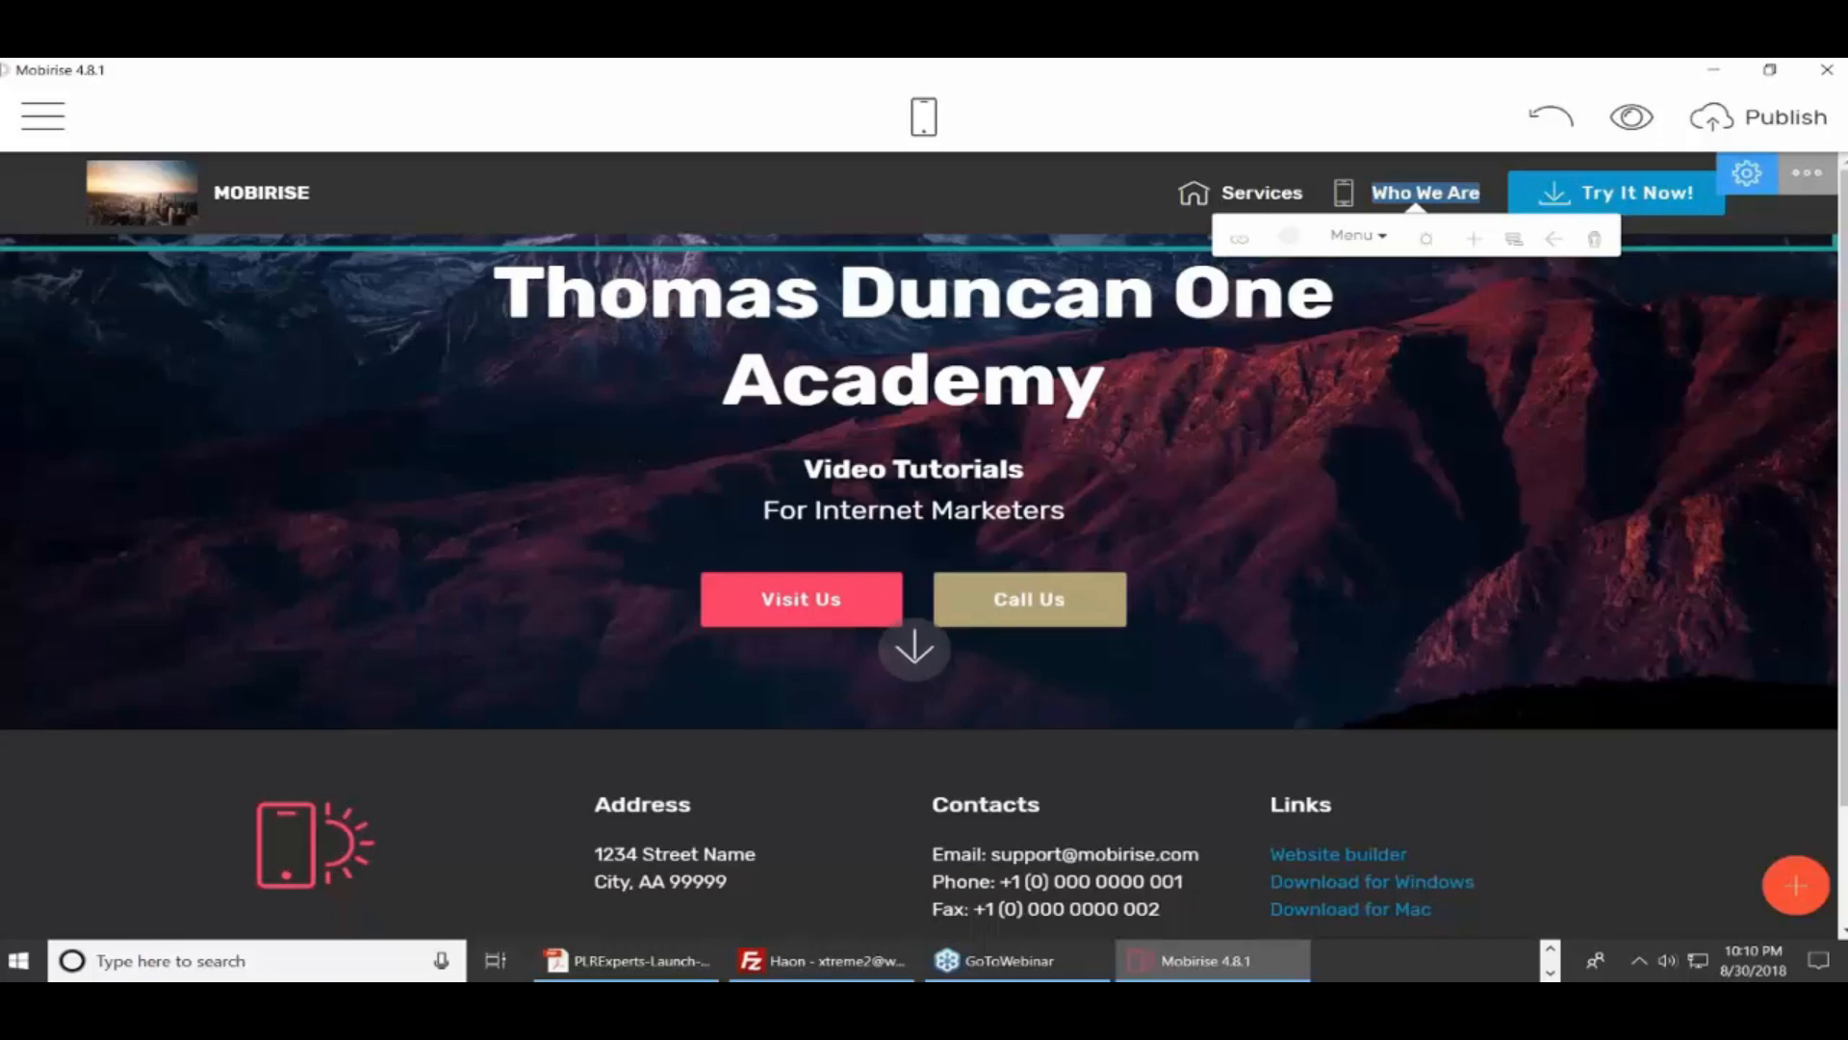
triple_click(963, 509)
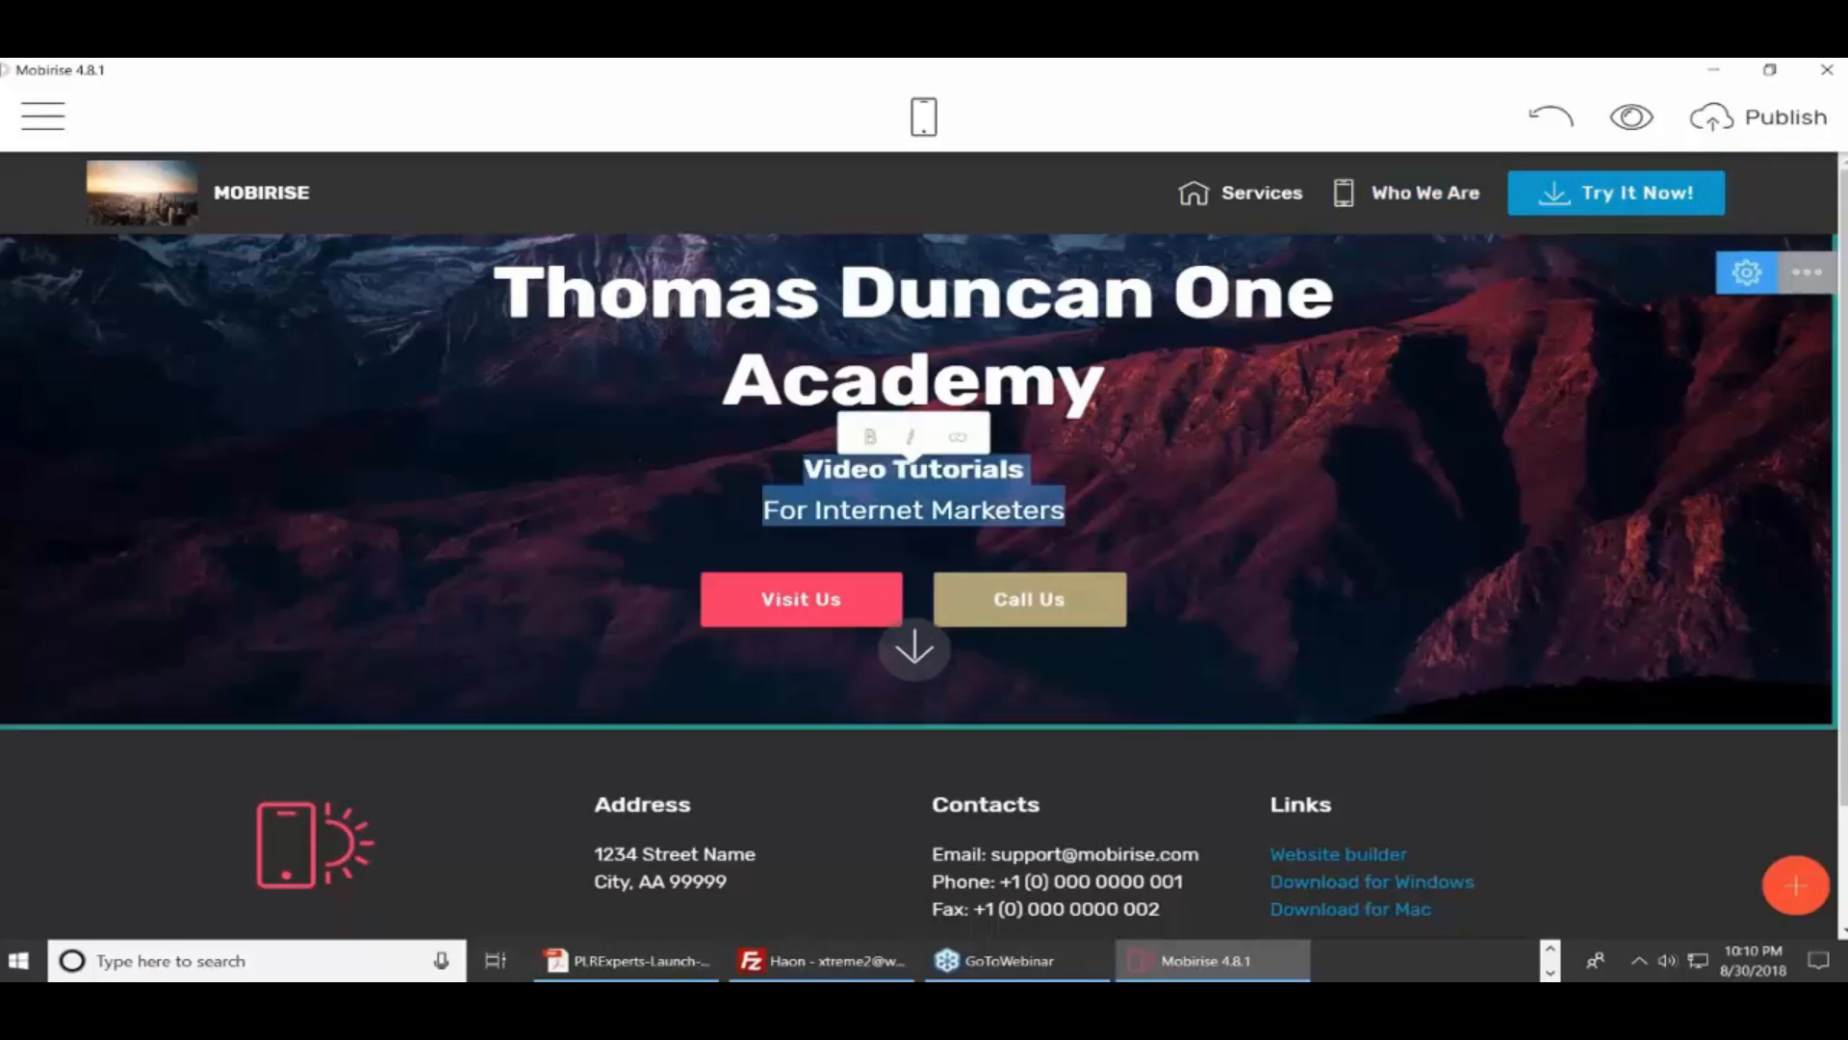
left_click(1207, 488)
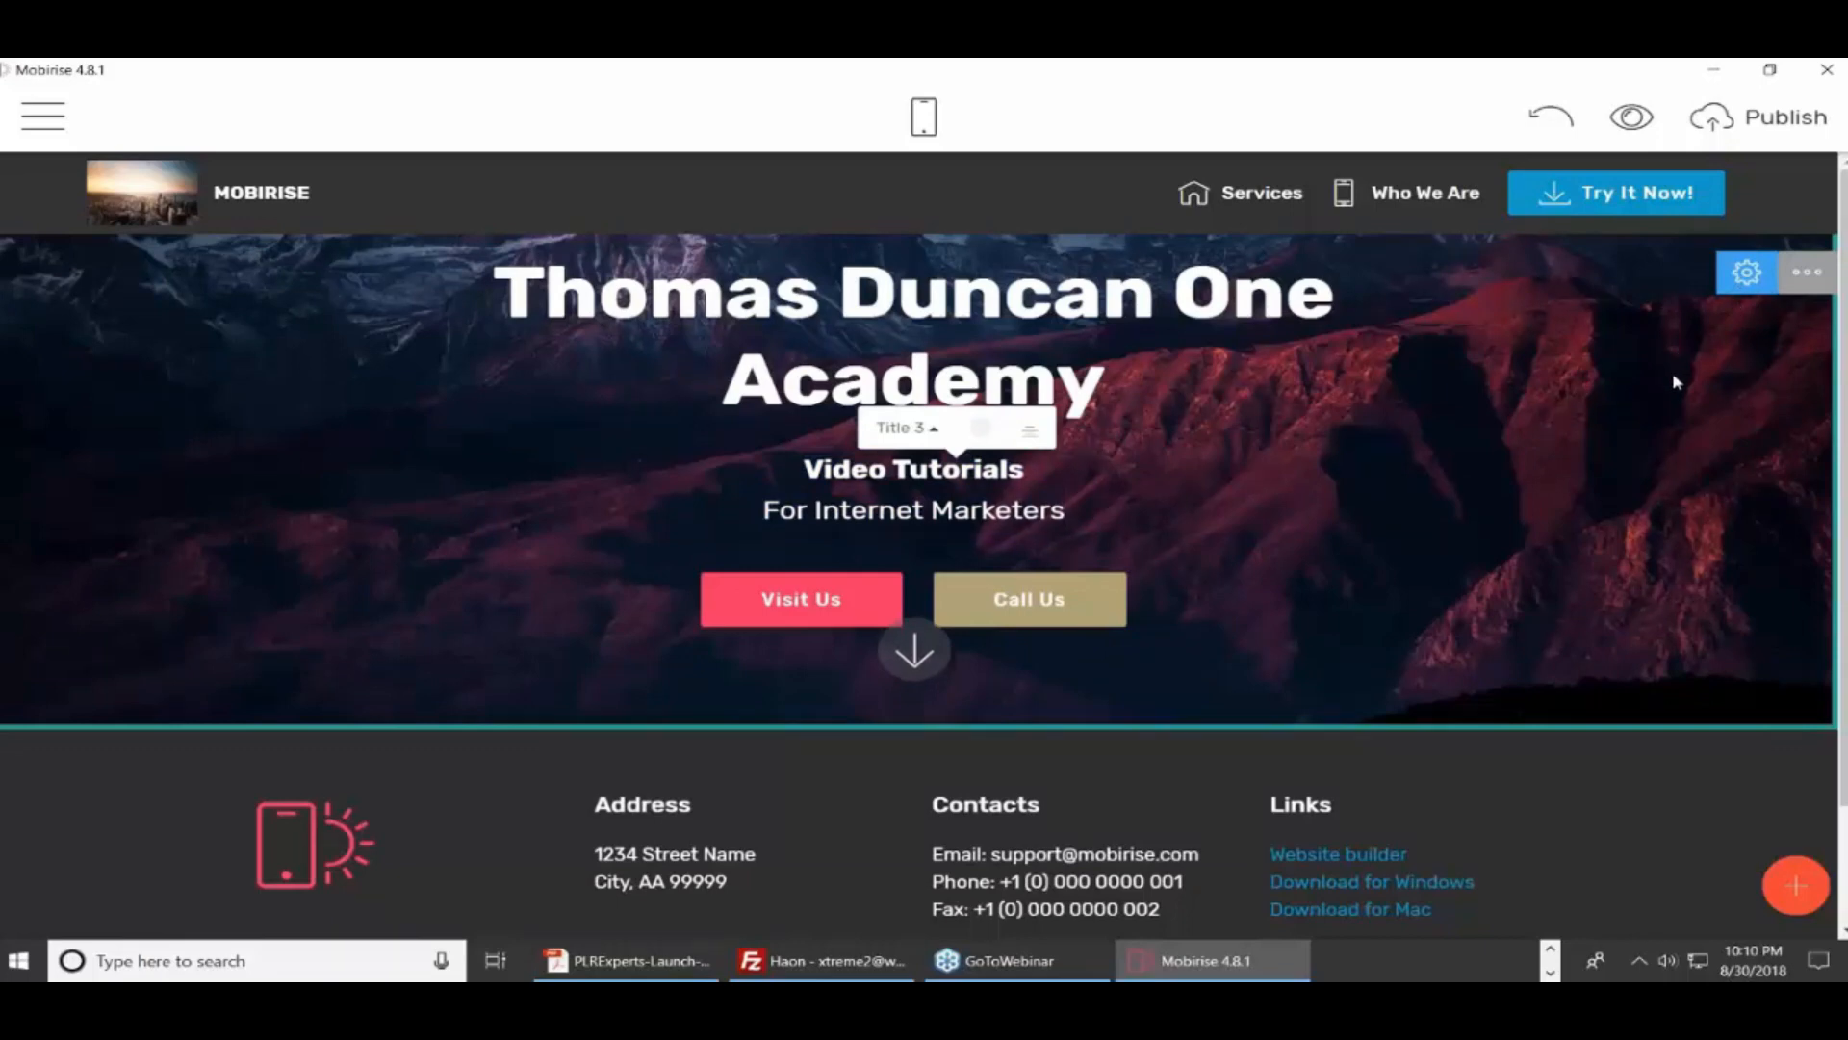
left_click(1745, 274)
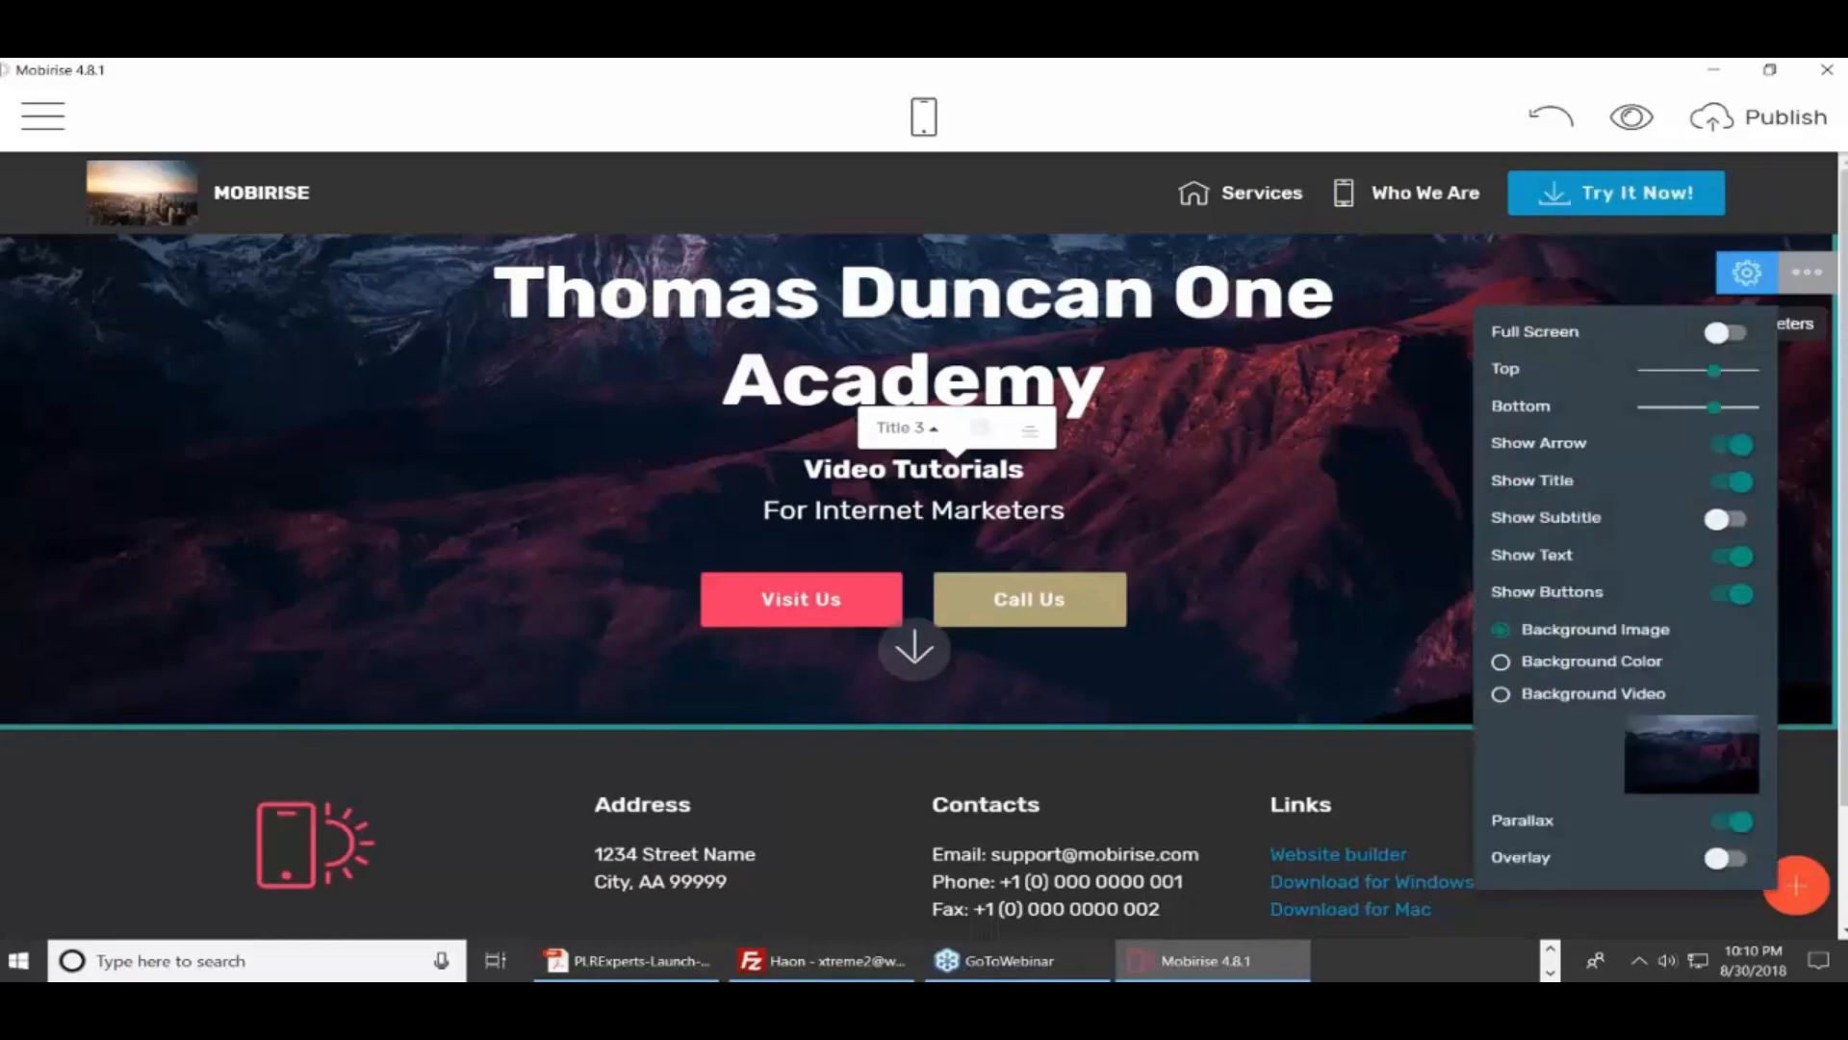
triple_click(1406, 407)
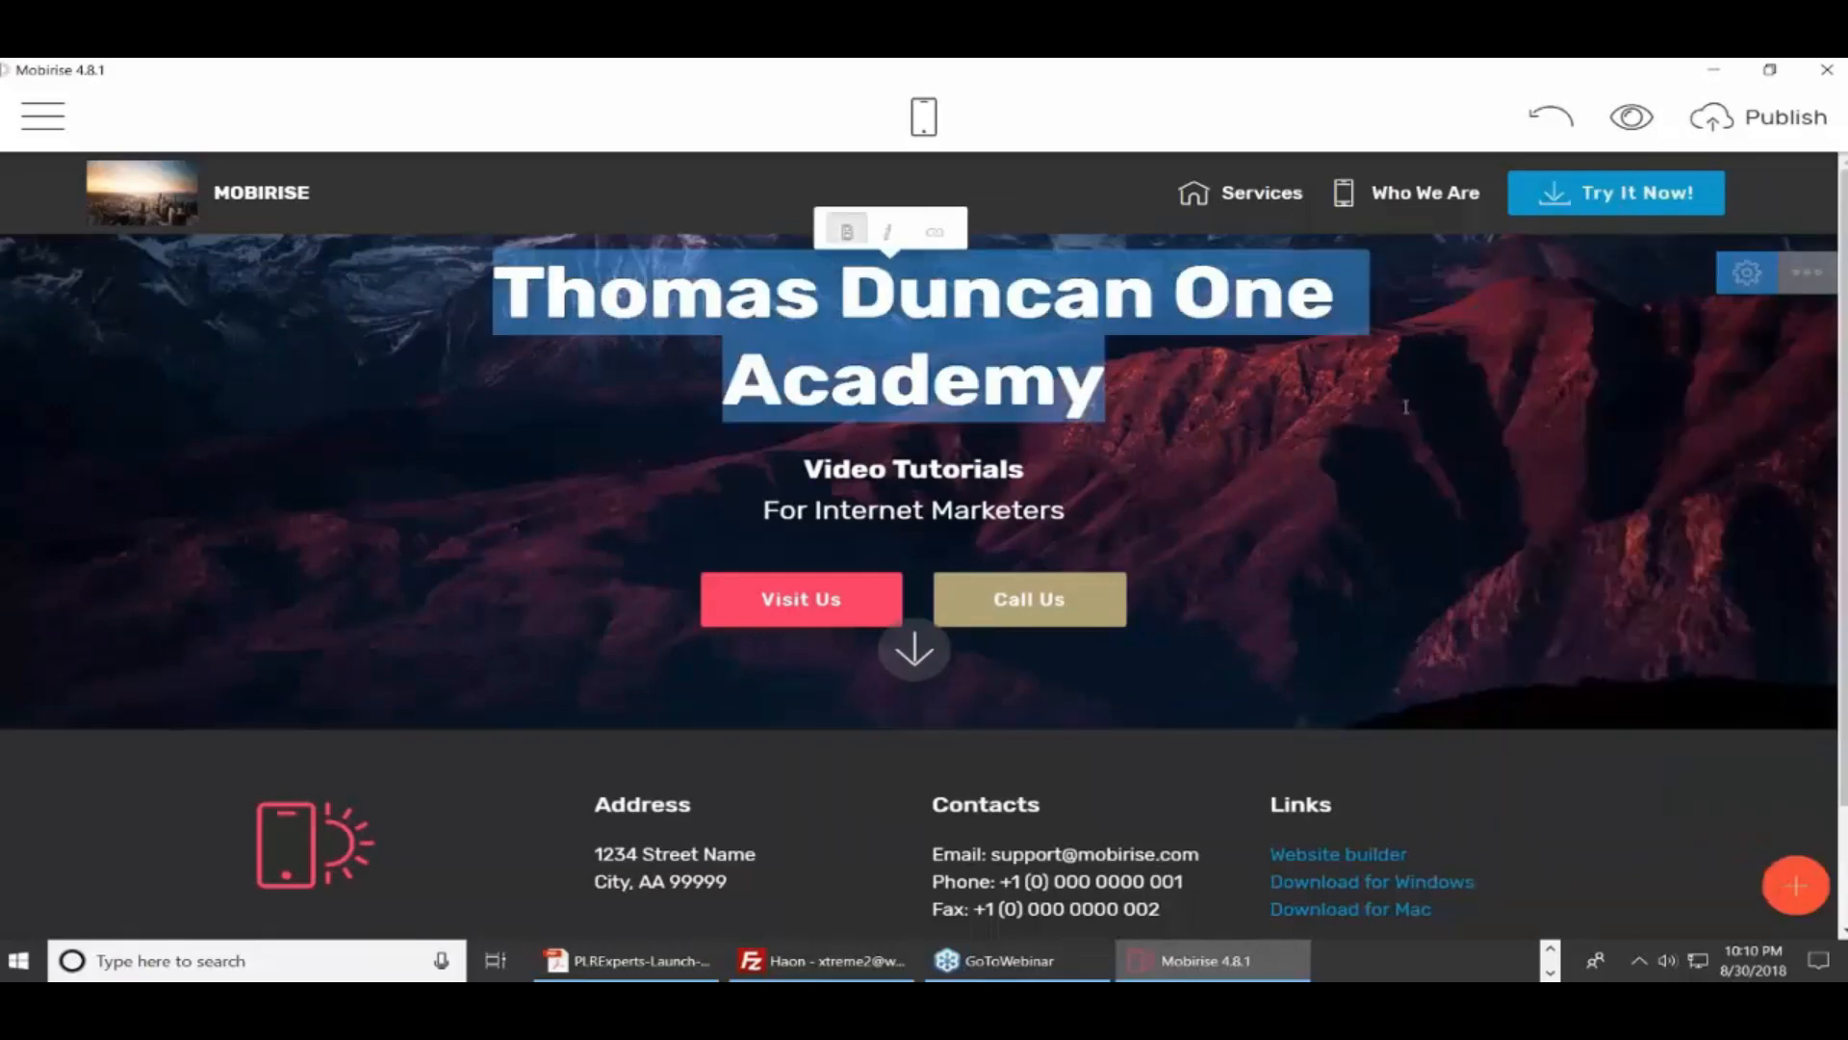
left_click(1797, 890)
left_click(1796, 890)
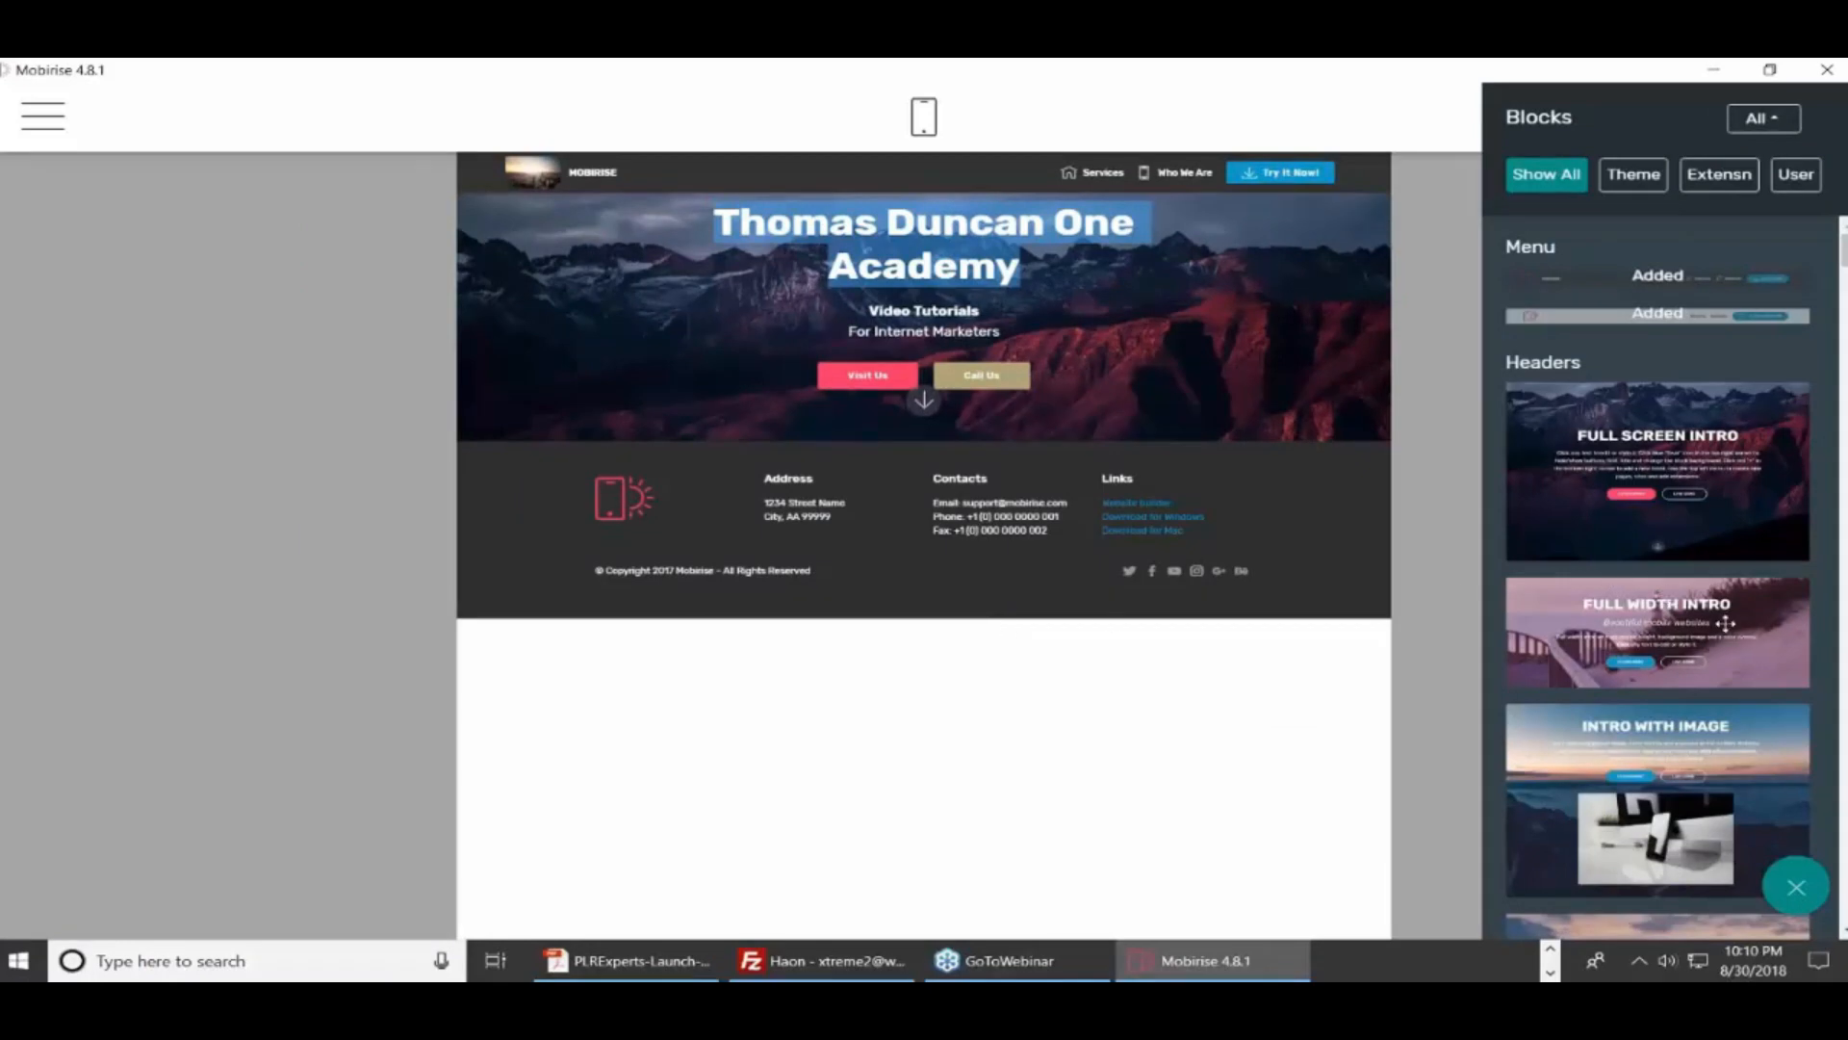
Add a Full Width Intro block below the footer and scroll down to it
left_click_drag(1725, 623, 860, 715)
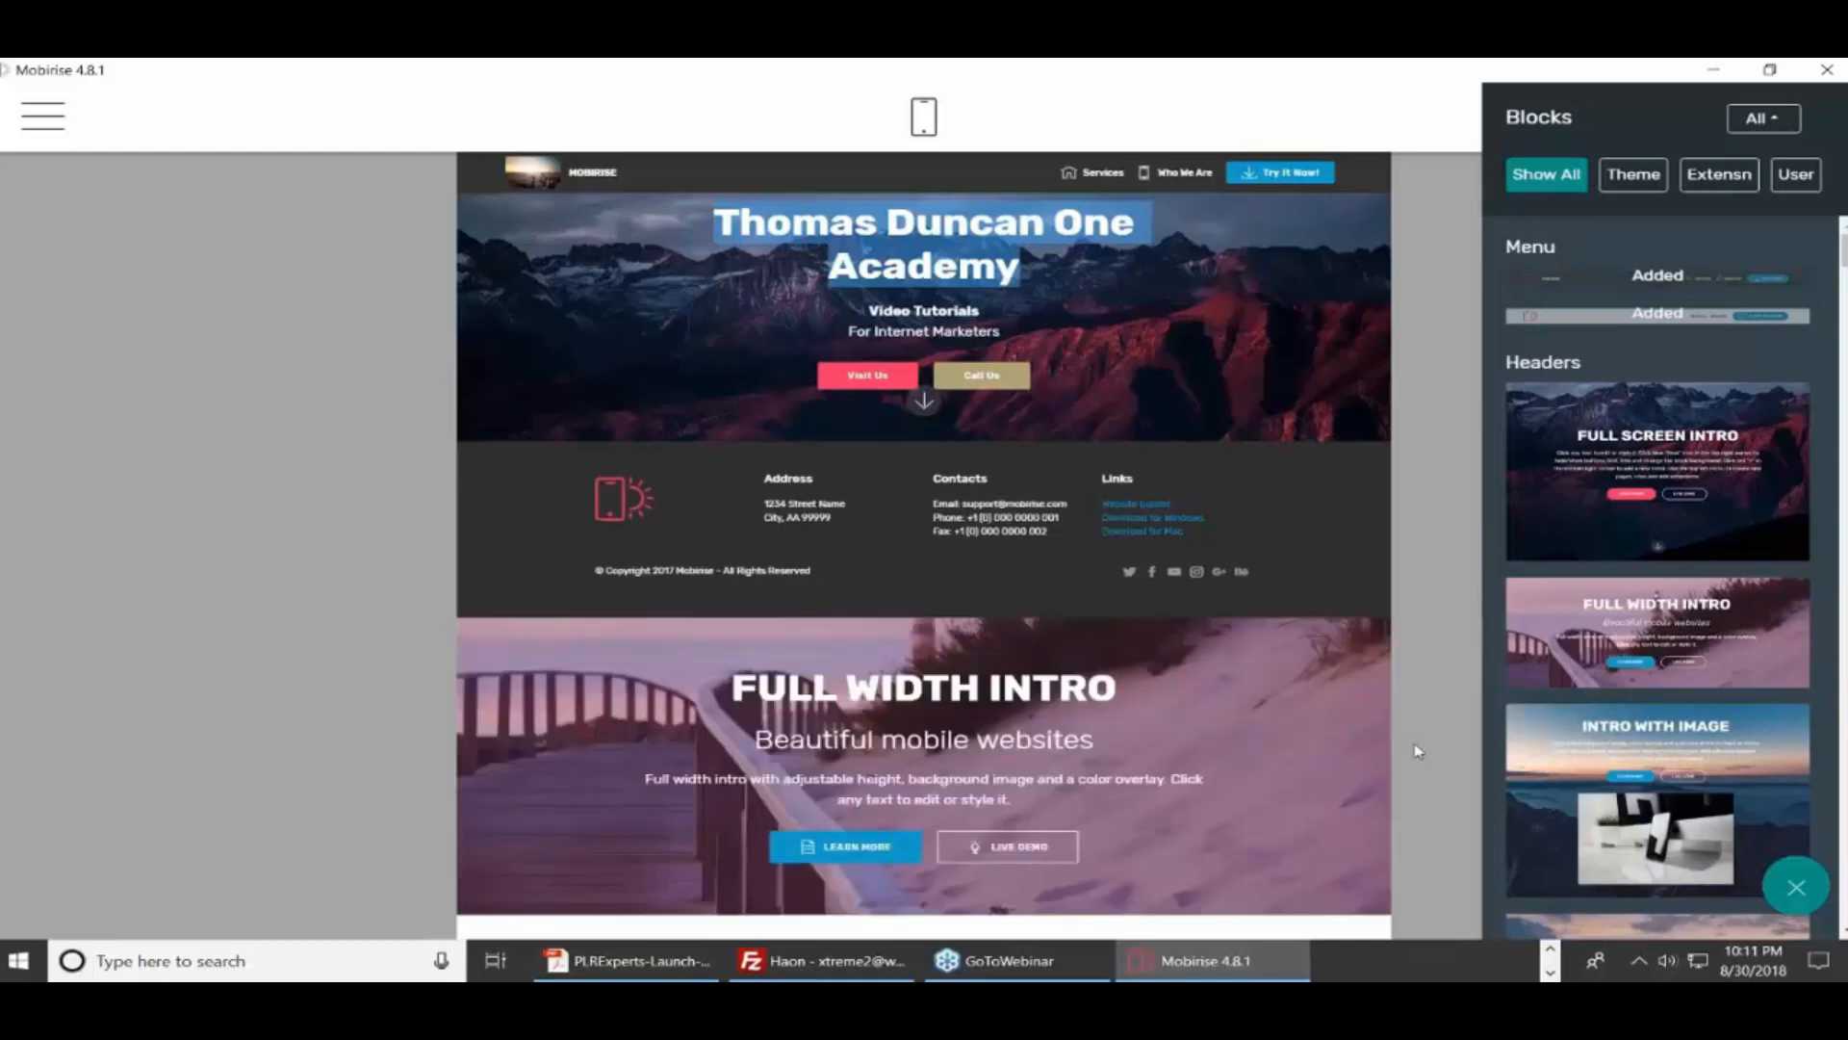
left_click(1417, 529)
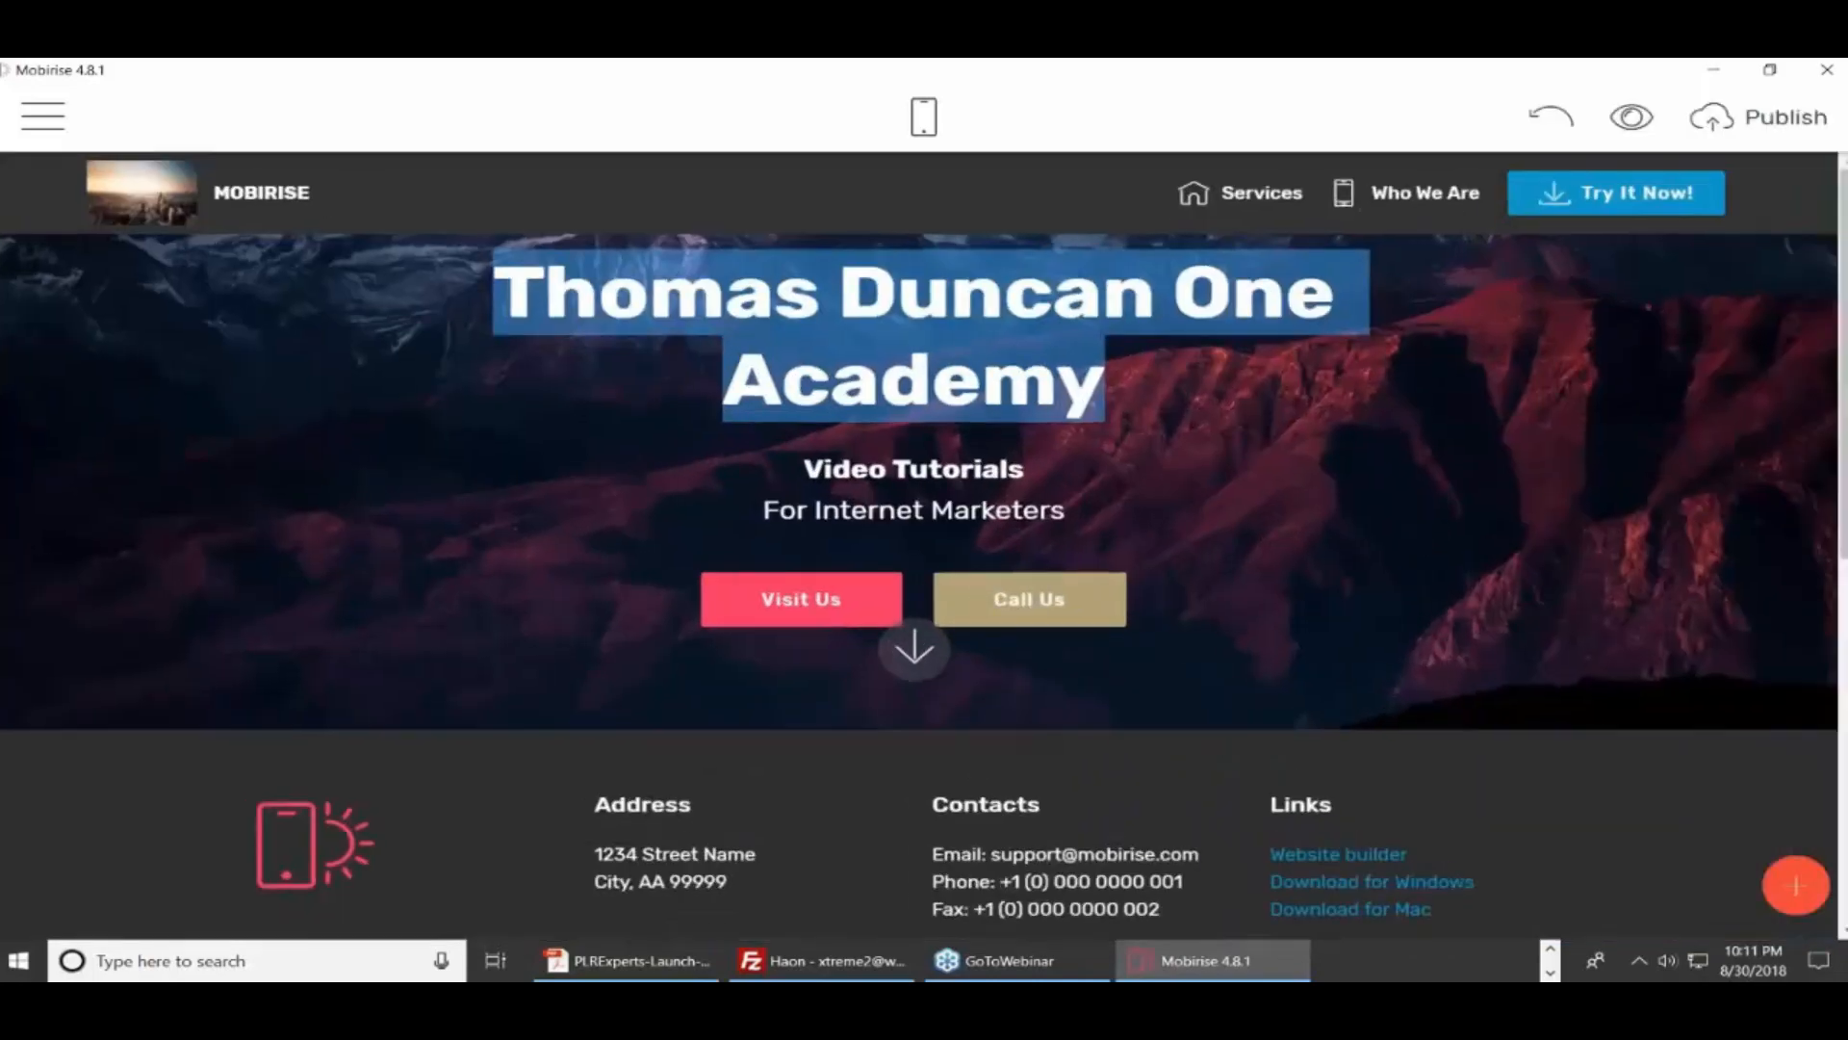
scroll(1829, 356, "down", 3)
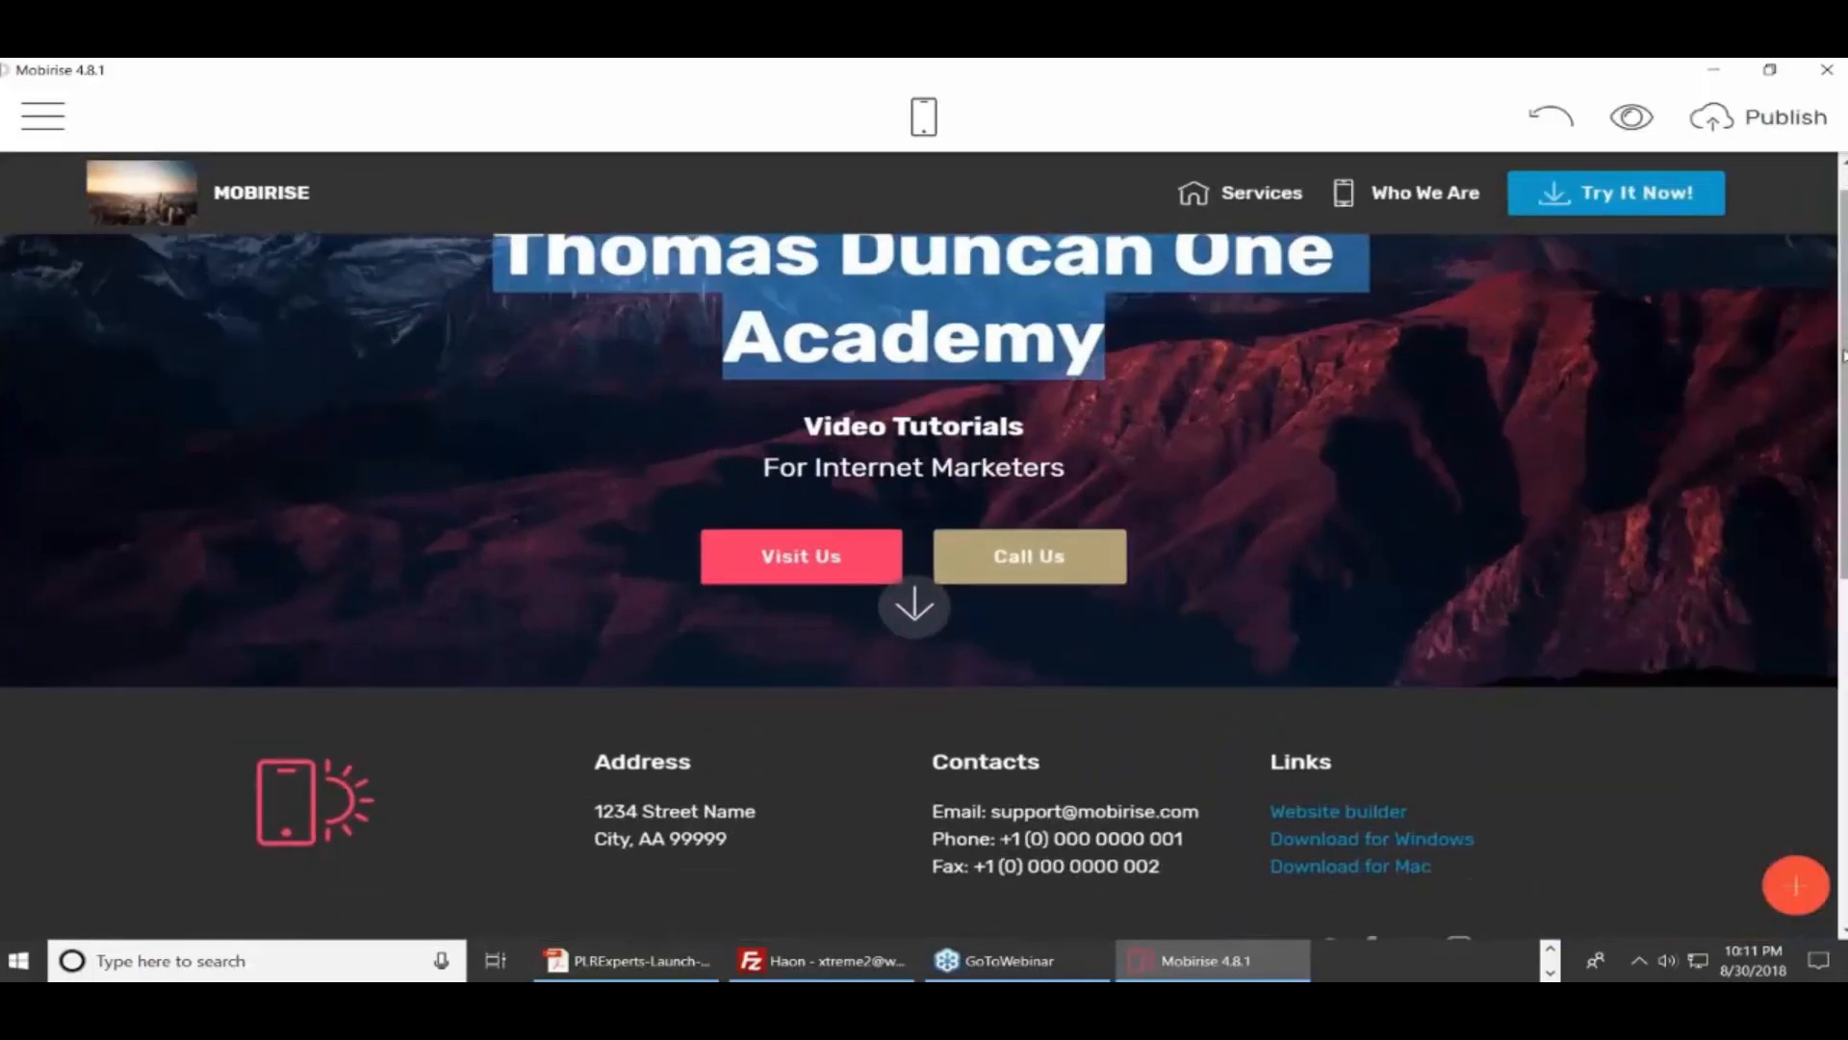
scroll(1841, 356, "down", 3)
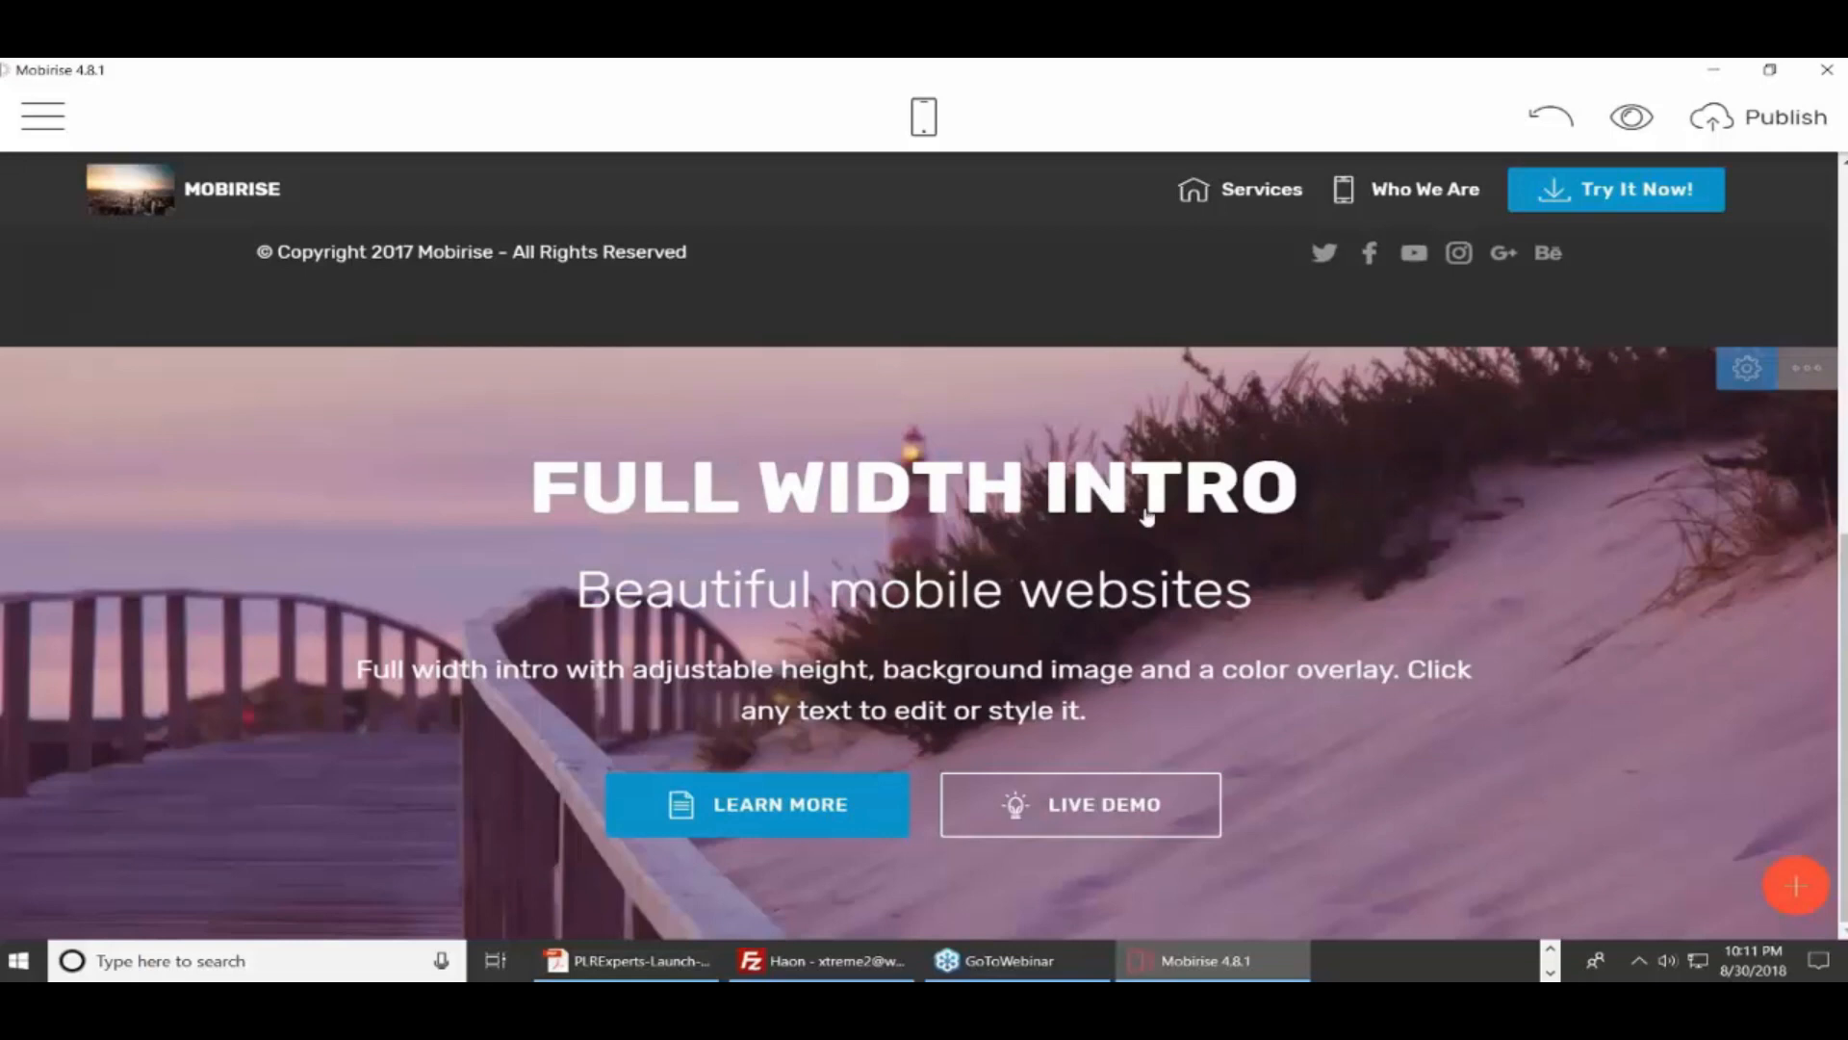
Set the Full Width Intro block's background to Background Video
left_click(1749, 377)
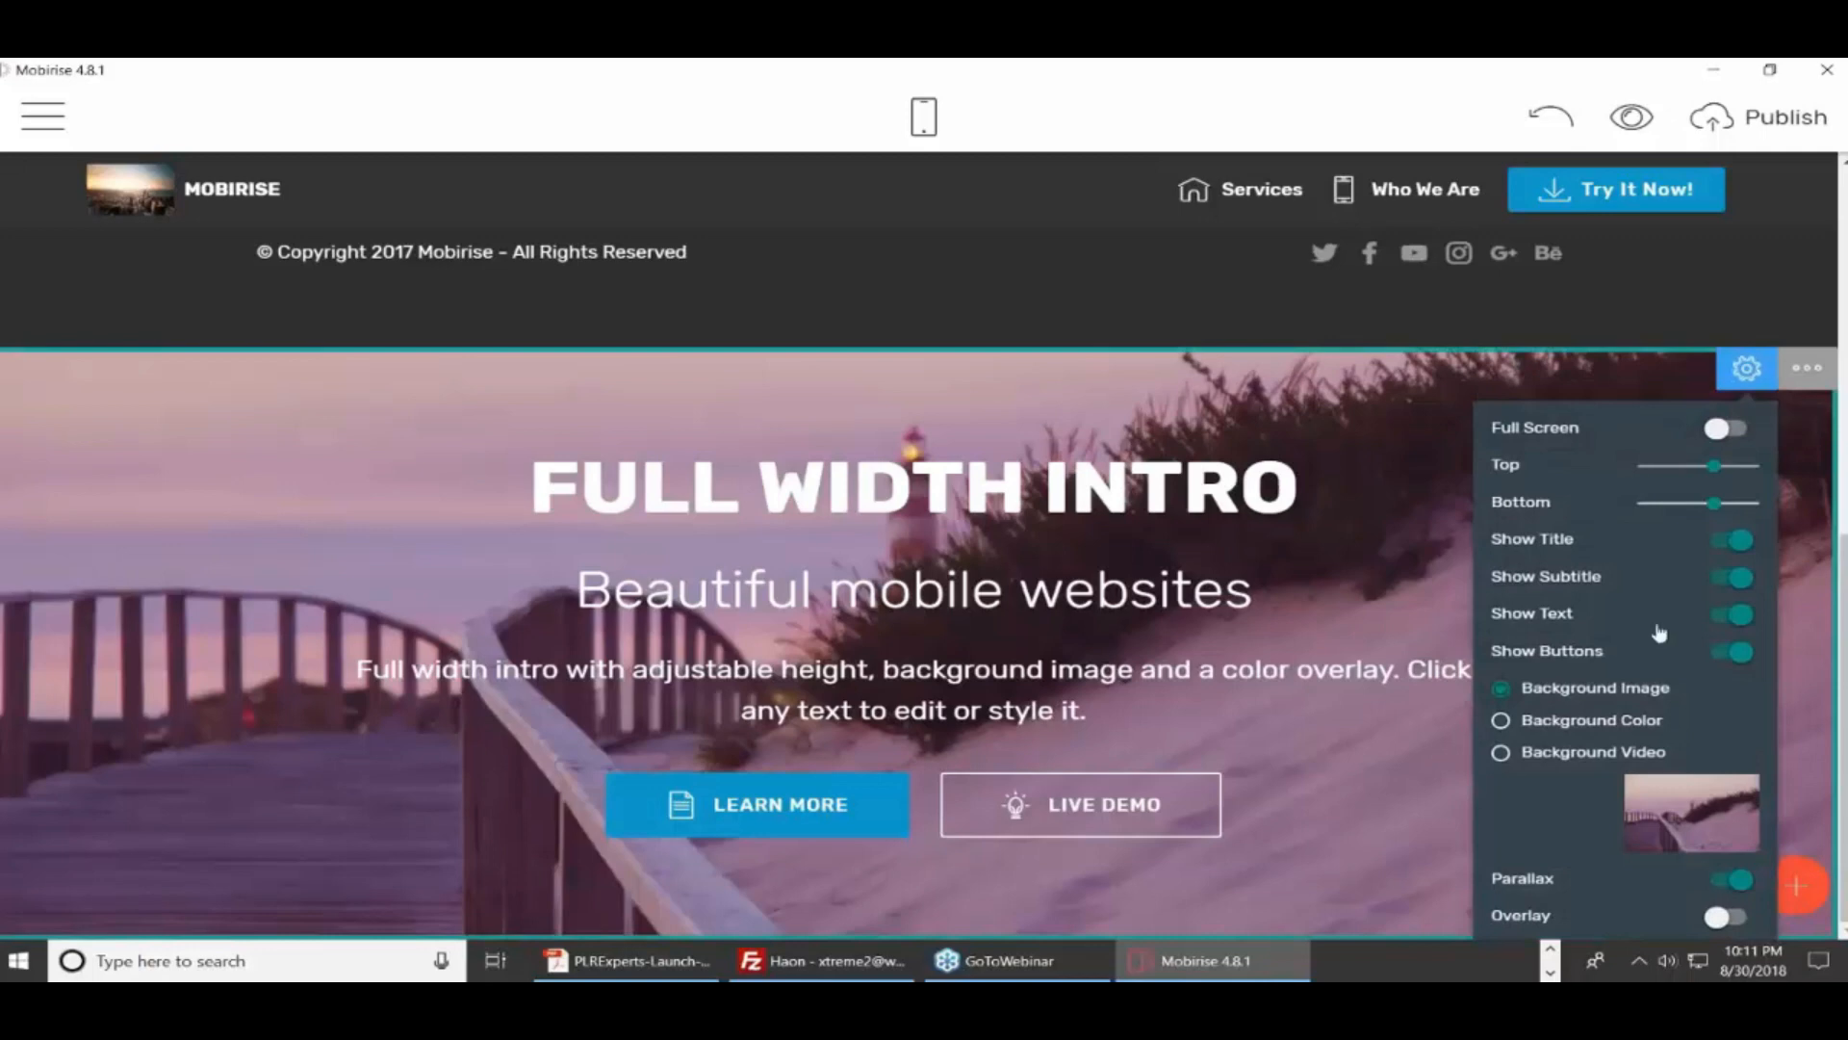
left_click(1501, 755)
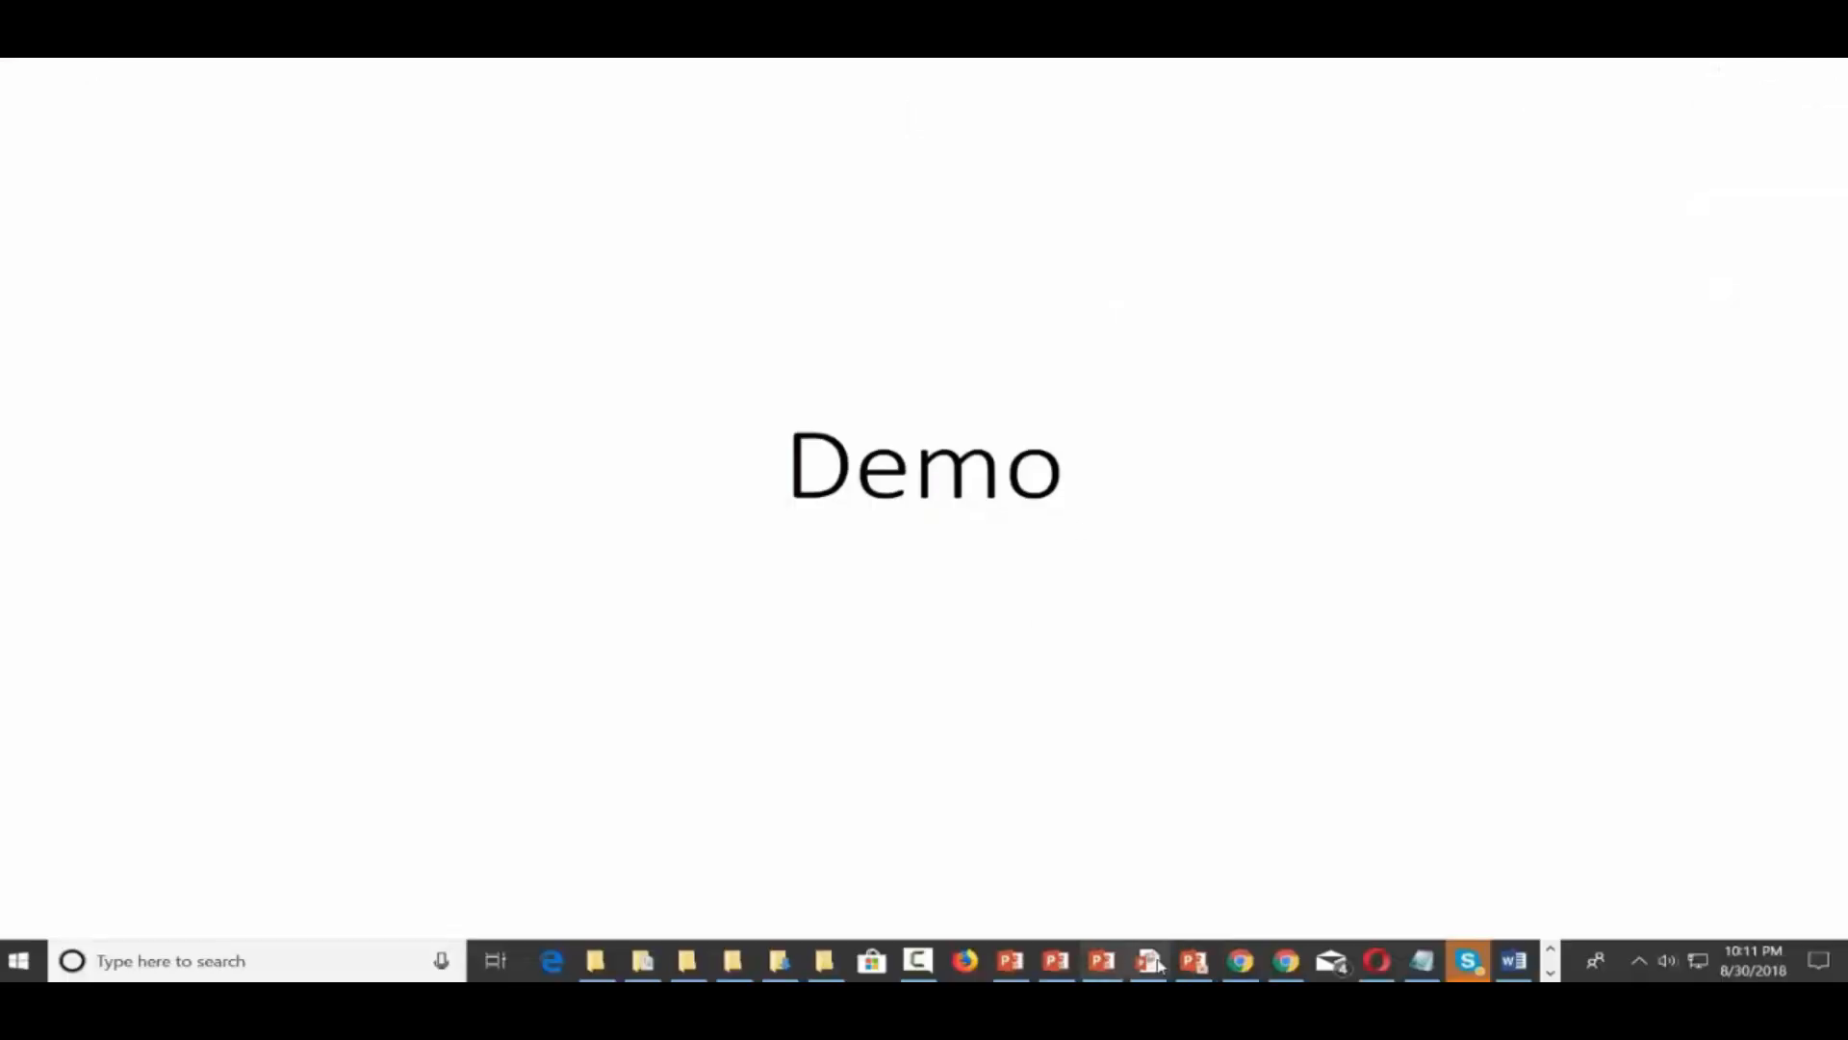
right_click(1286, 958)
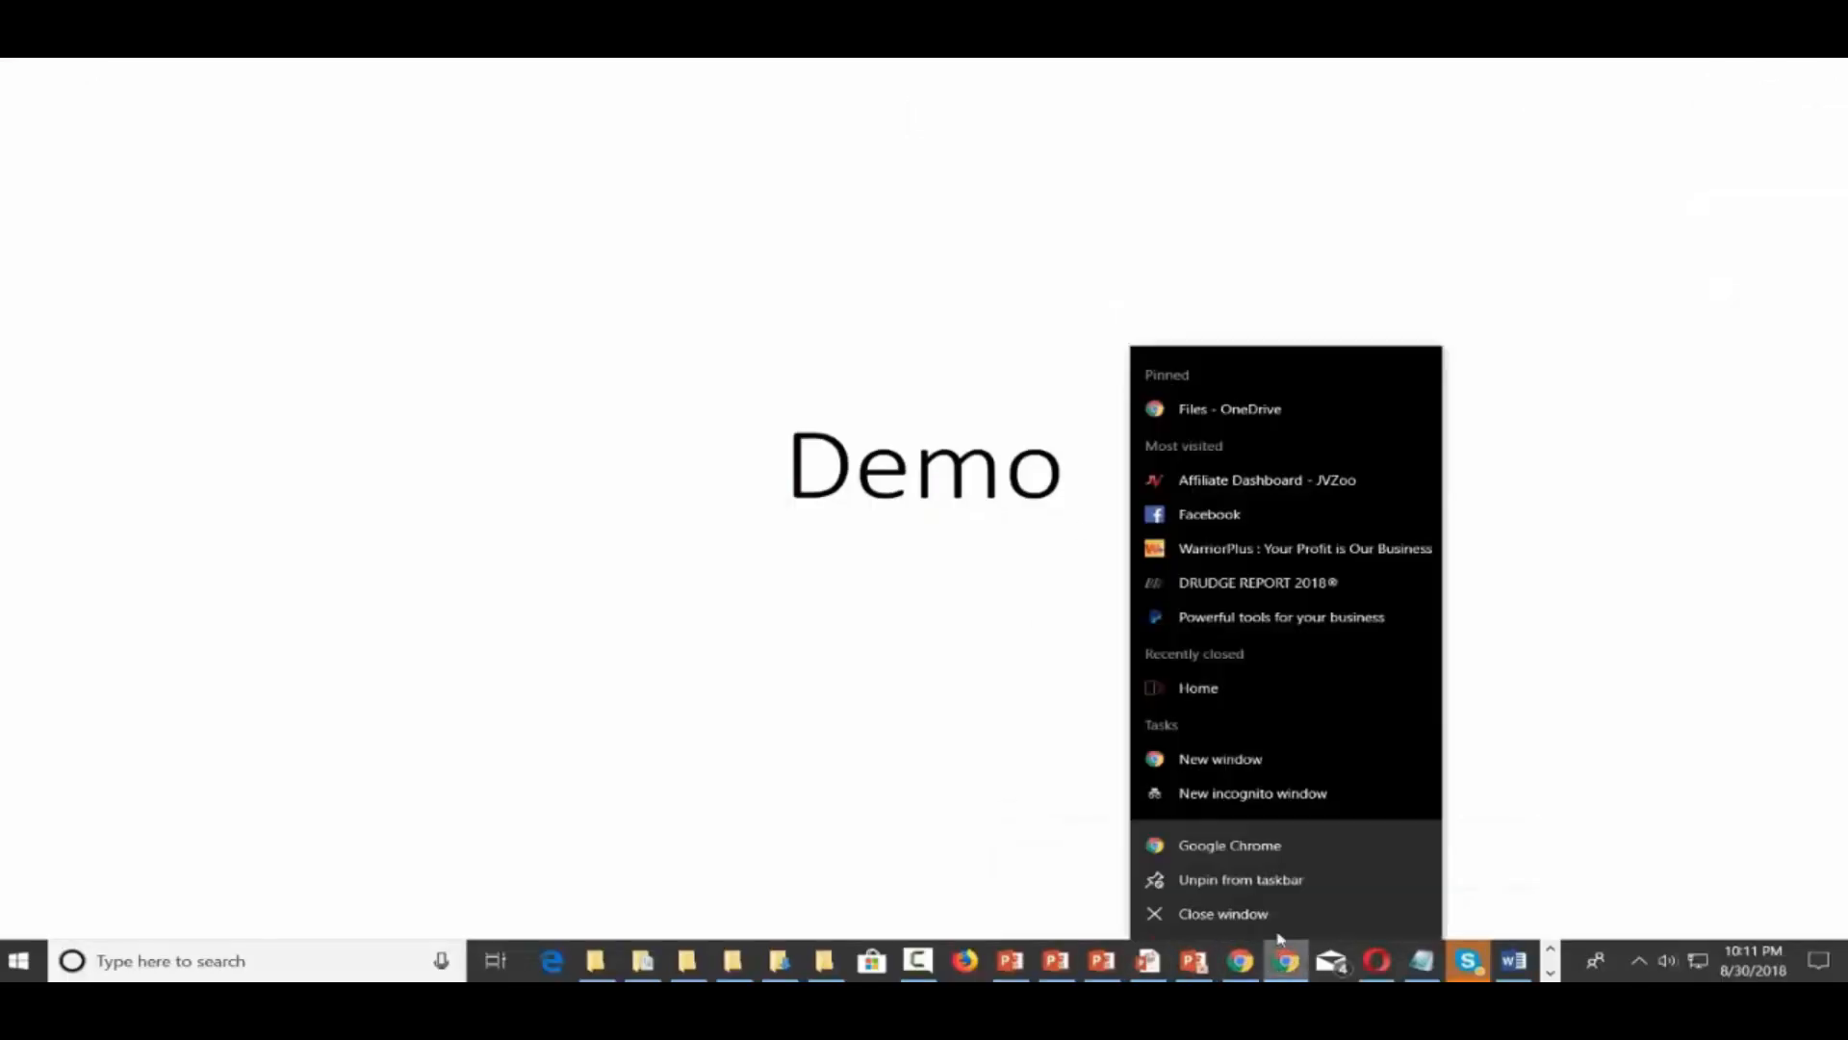
Go to youtube.com in a private Chrome window and search 'portland head light'
left_click(1237, 795)
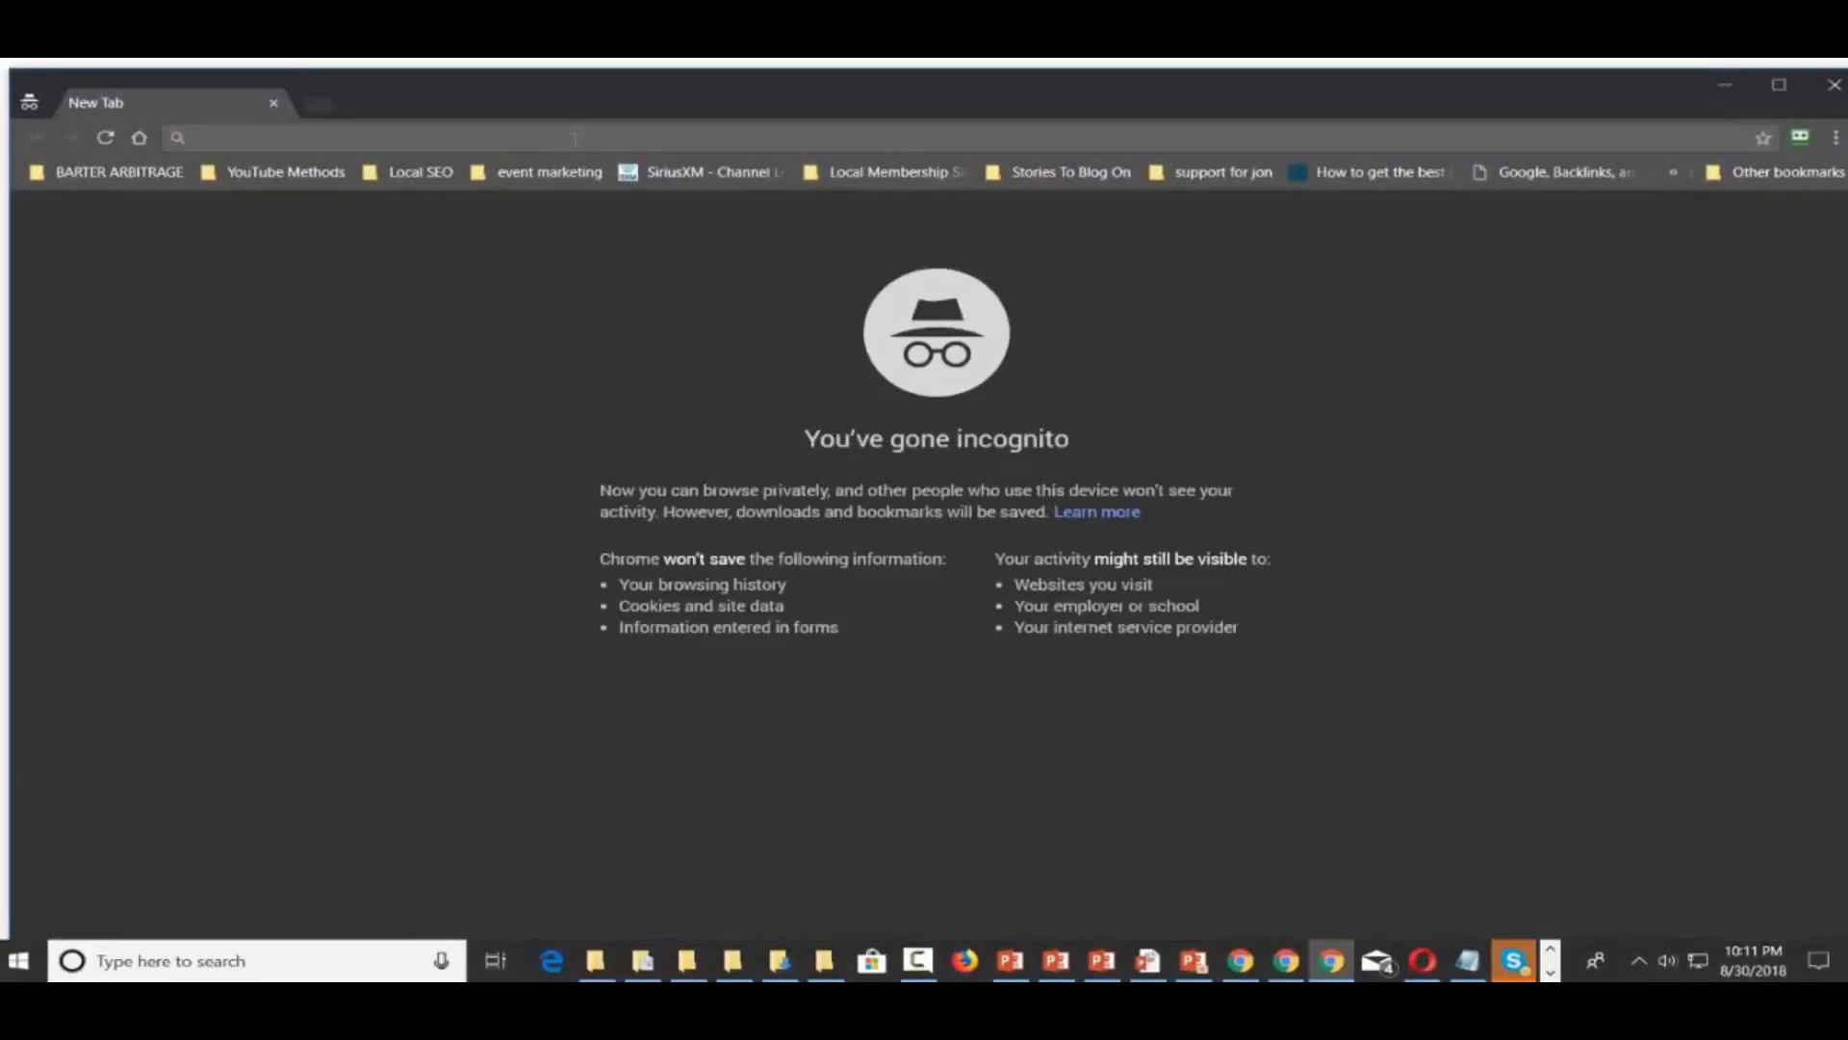
type("youtube.com")
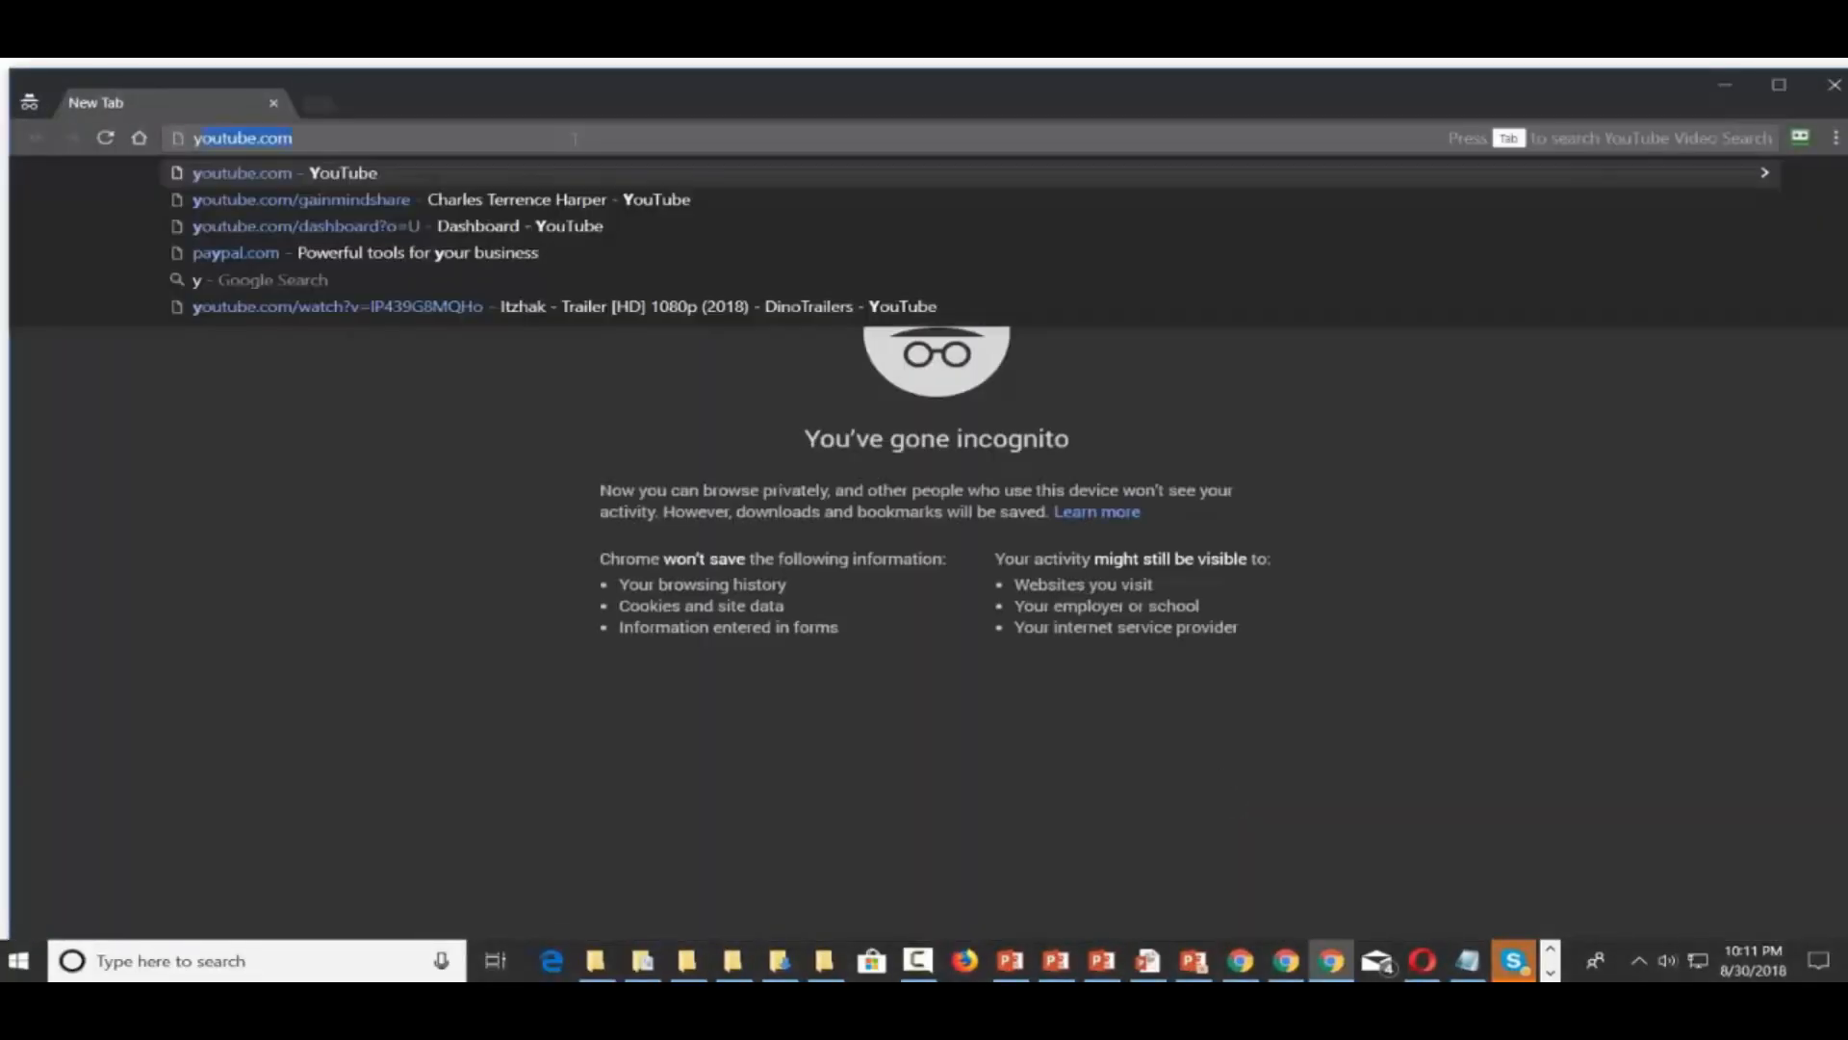
key("Return")
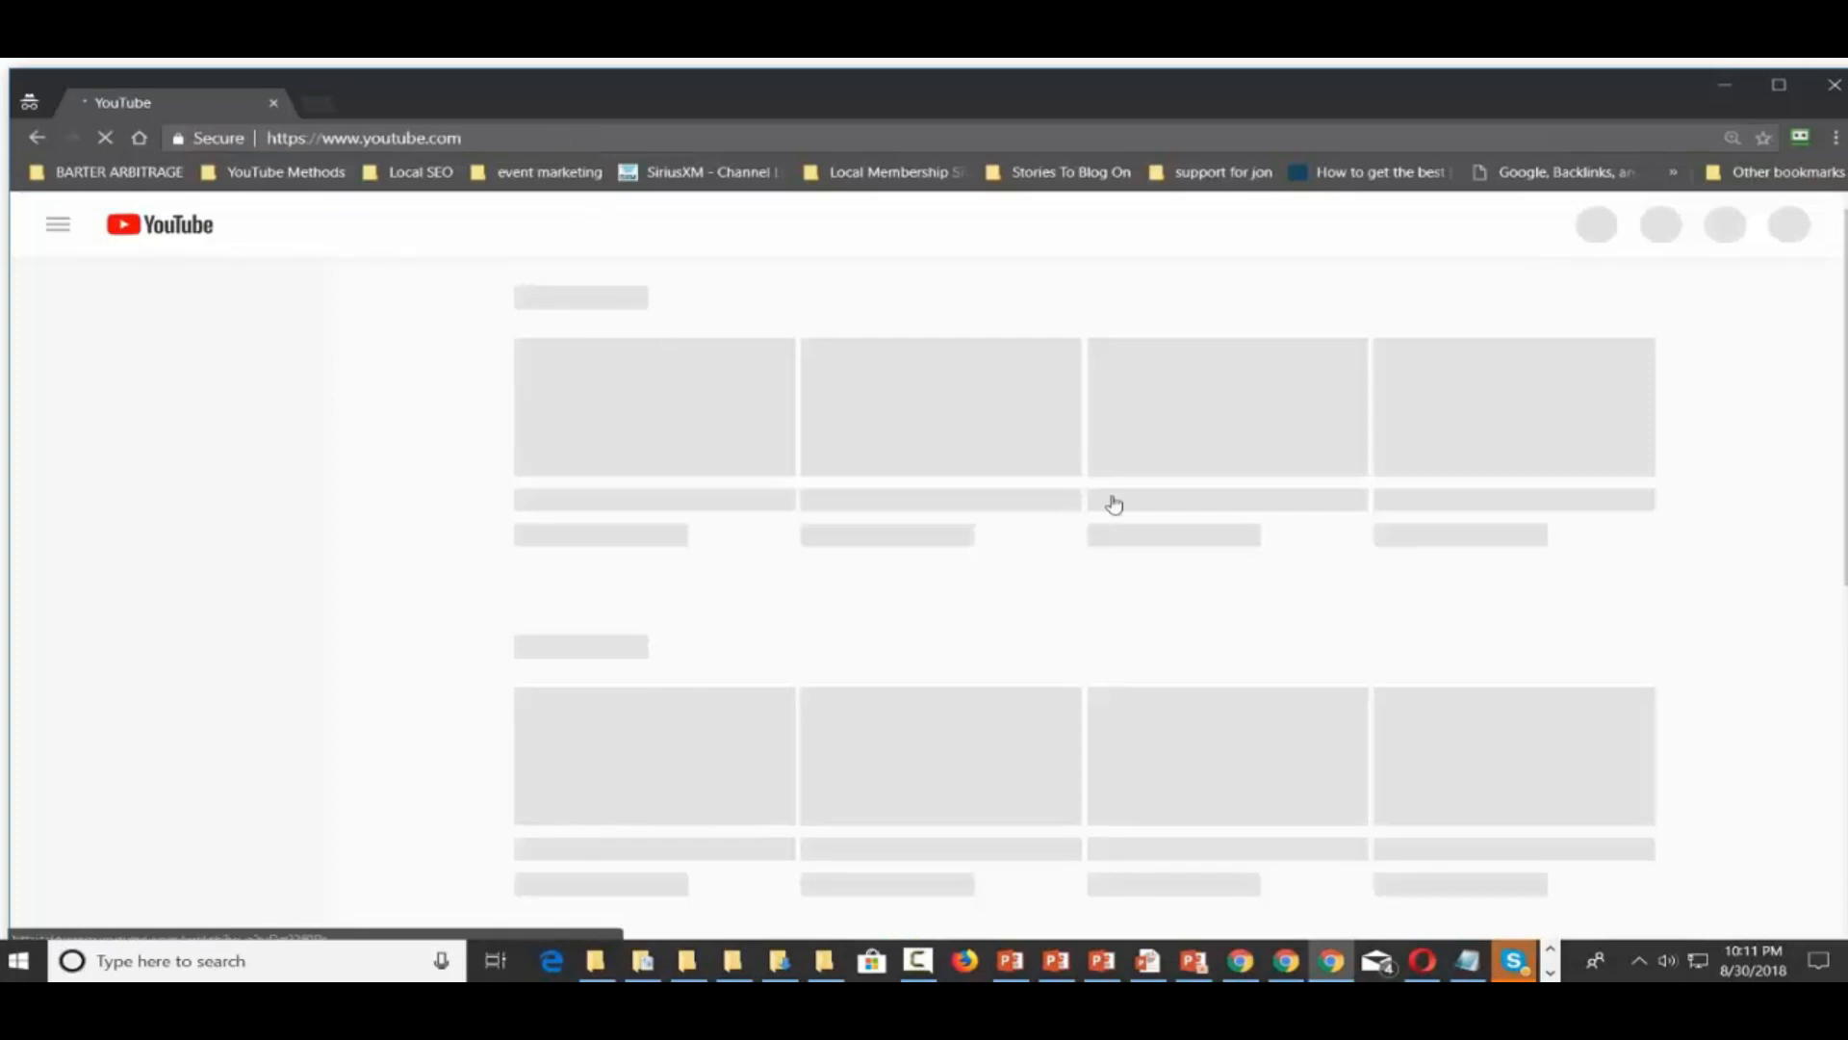
left_click(838, 223)
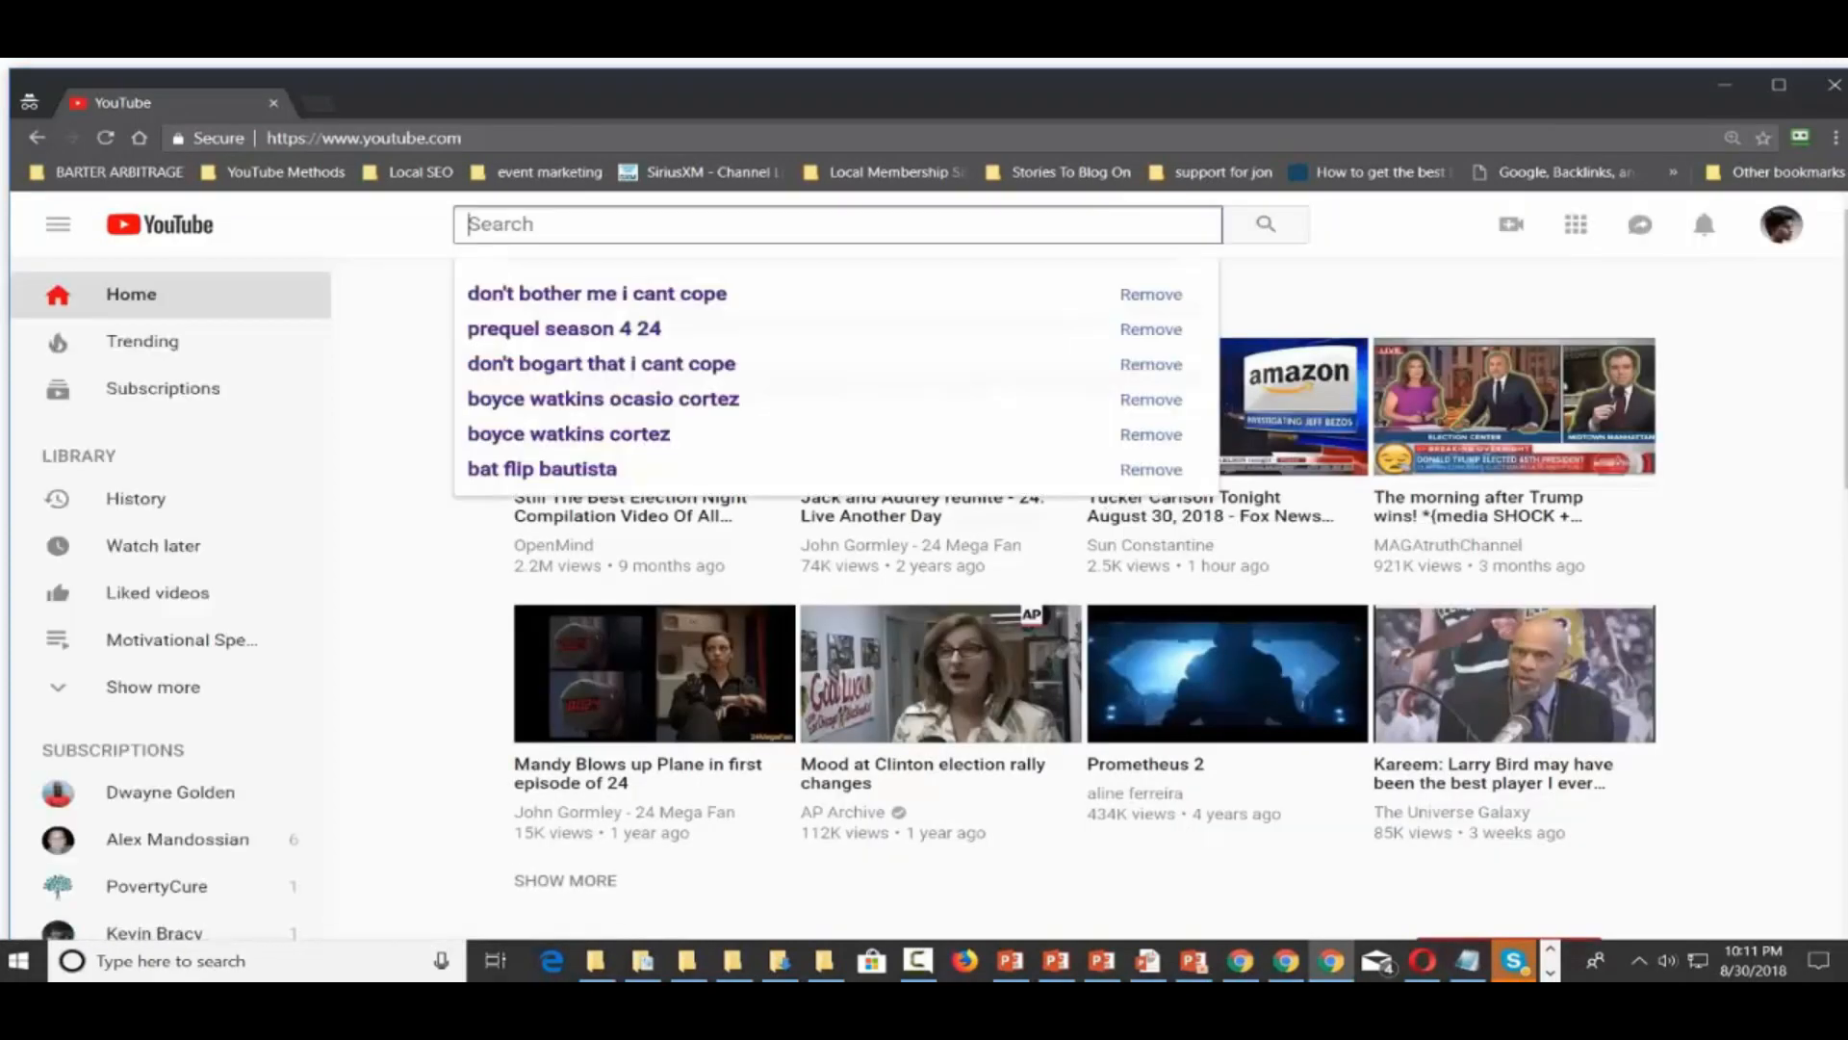
type("poprt")
key("BackSpace")
key("BackSpace")
key("BackSpace")
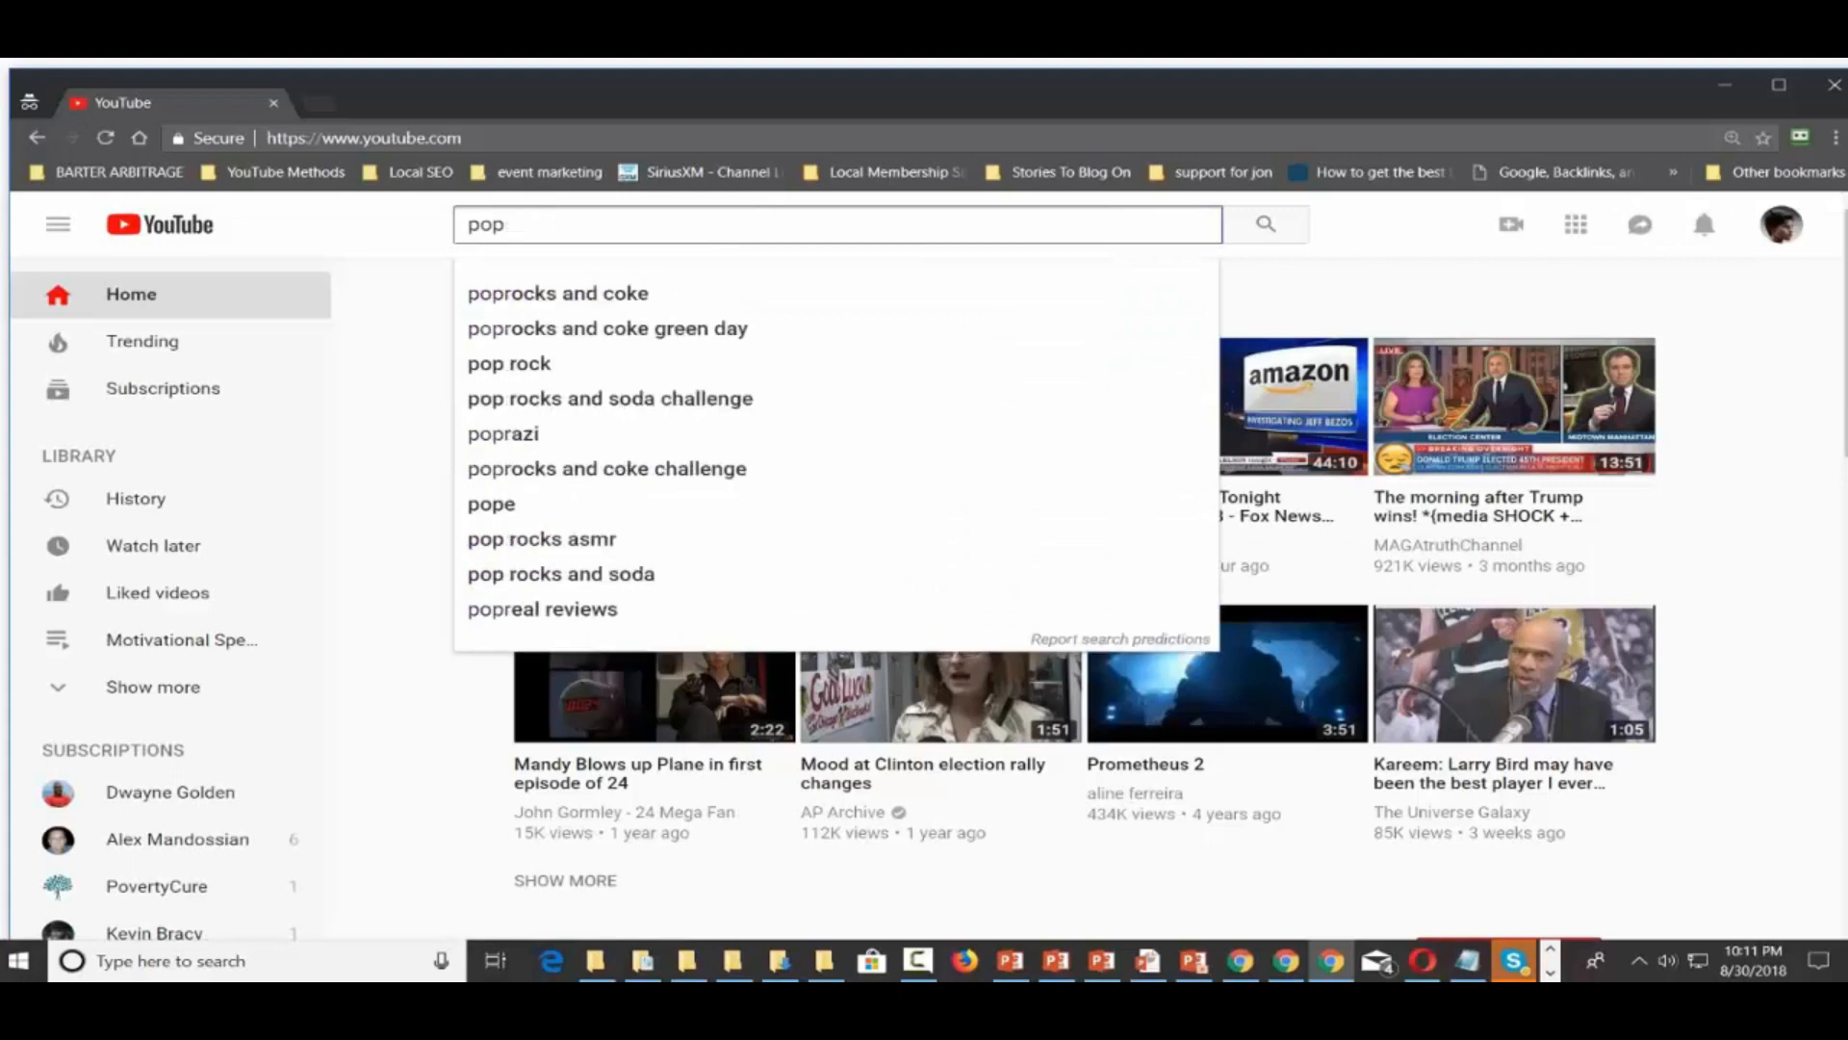
type("rtland h")
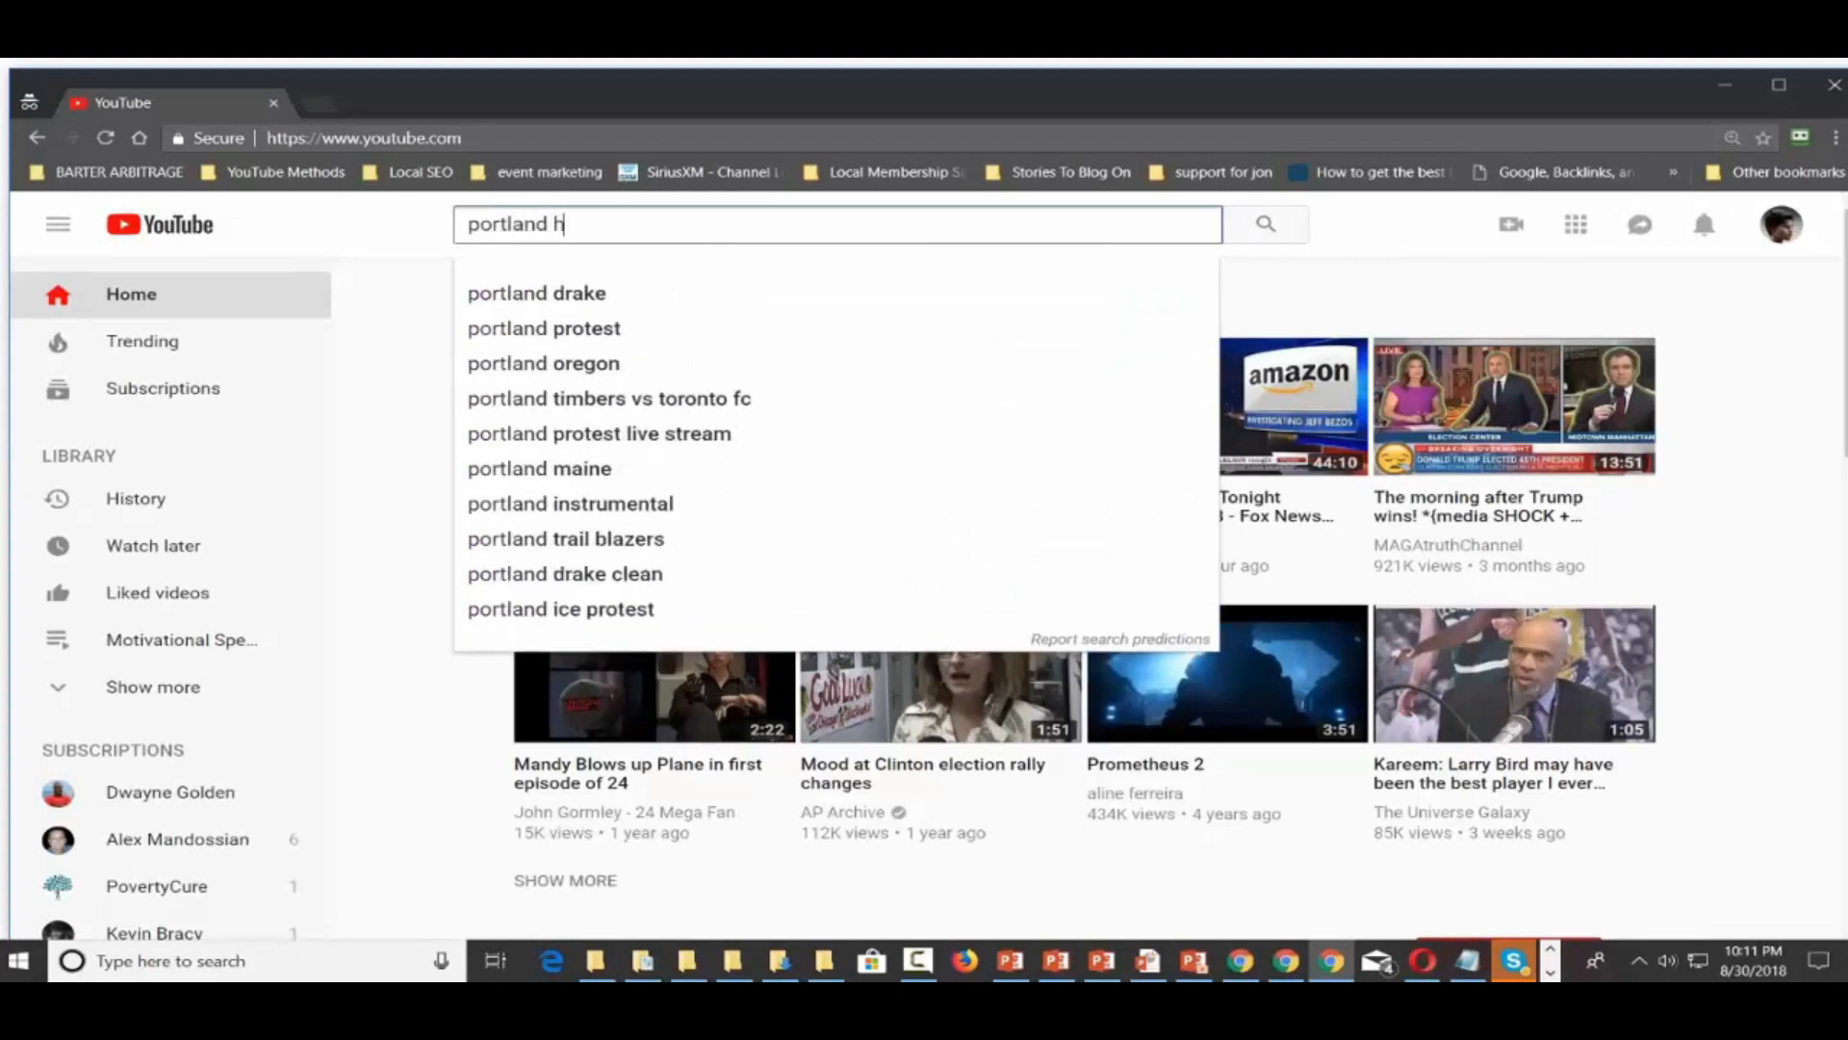
type("ead light")
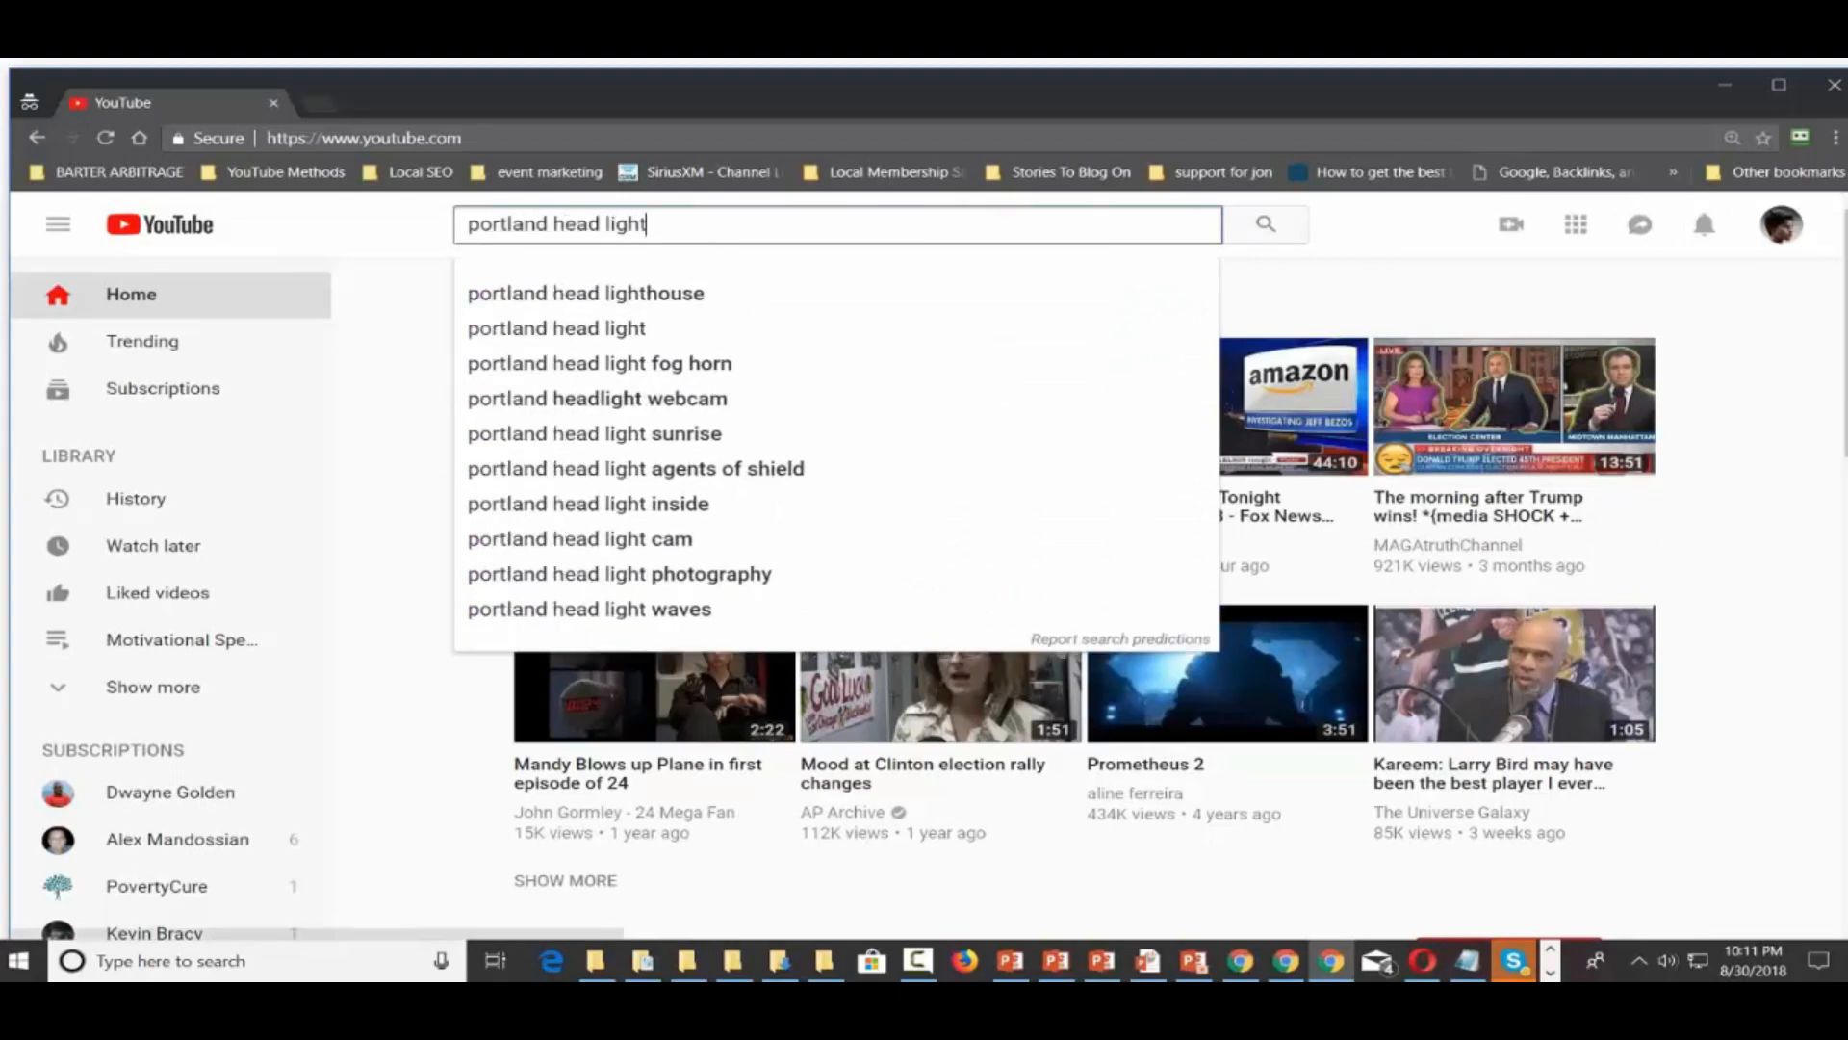
key("Return")
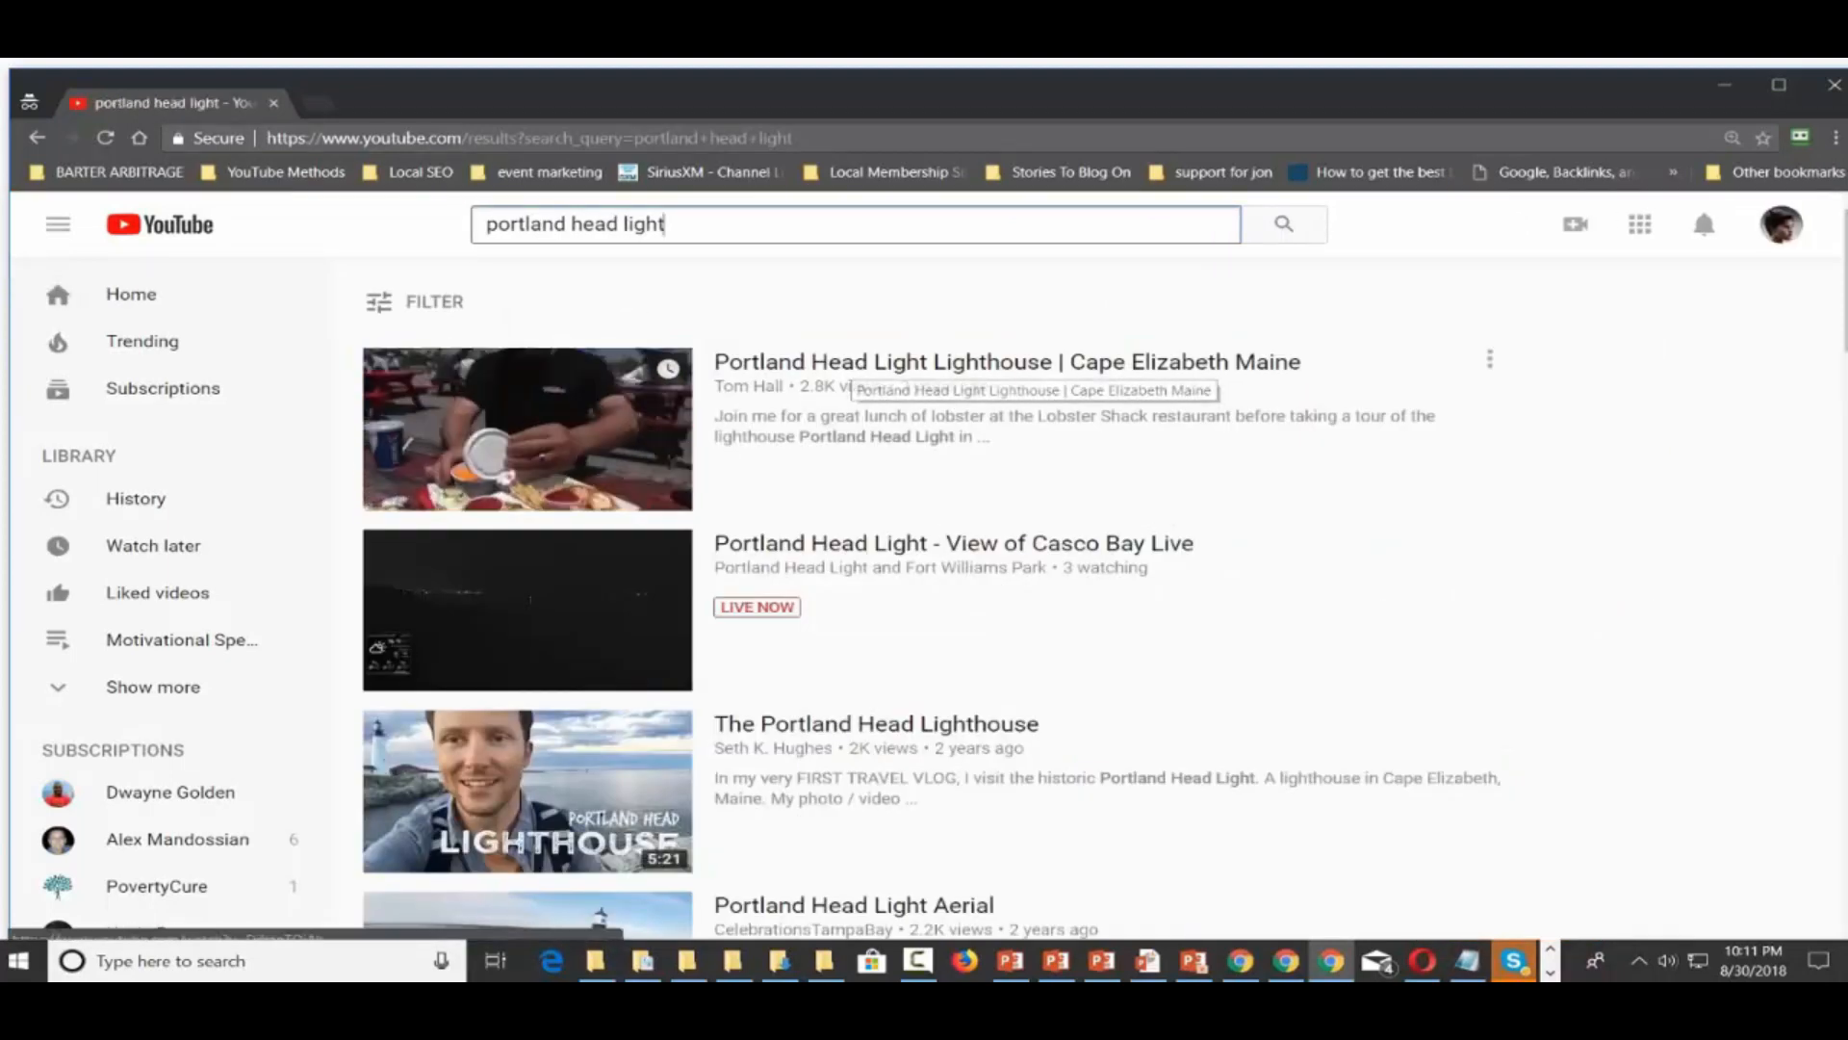
Open the Portland Head Light Aerial video and copy its page address
scroll(854, 524, "down", 3)
scroll(857, 488, "down", 3)
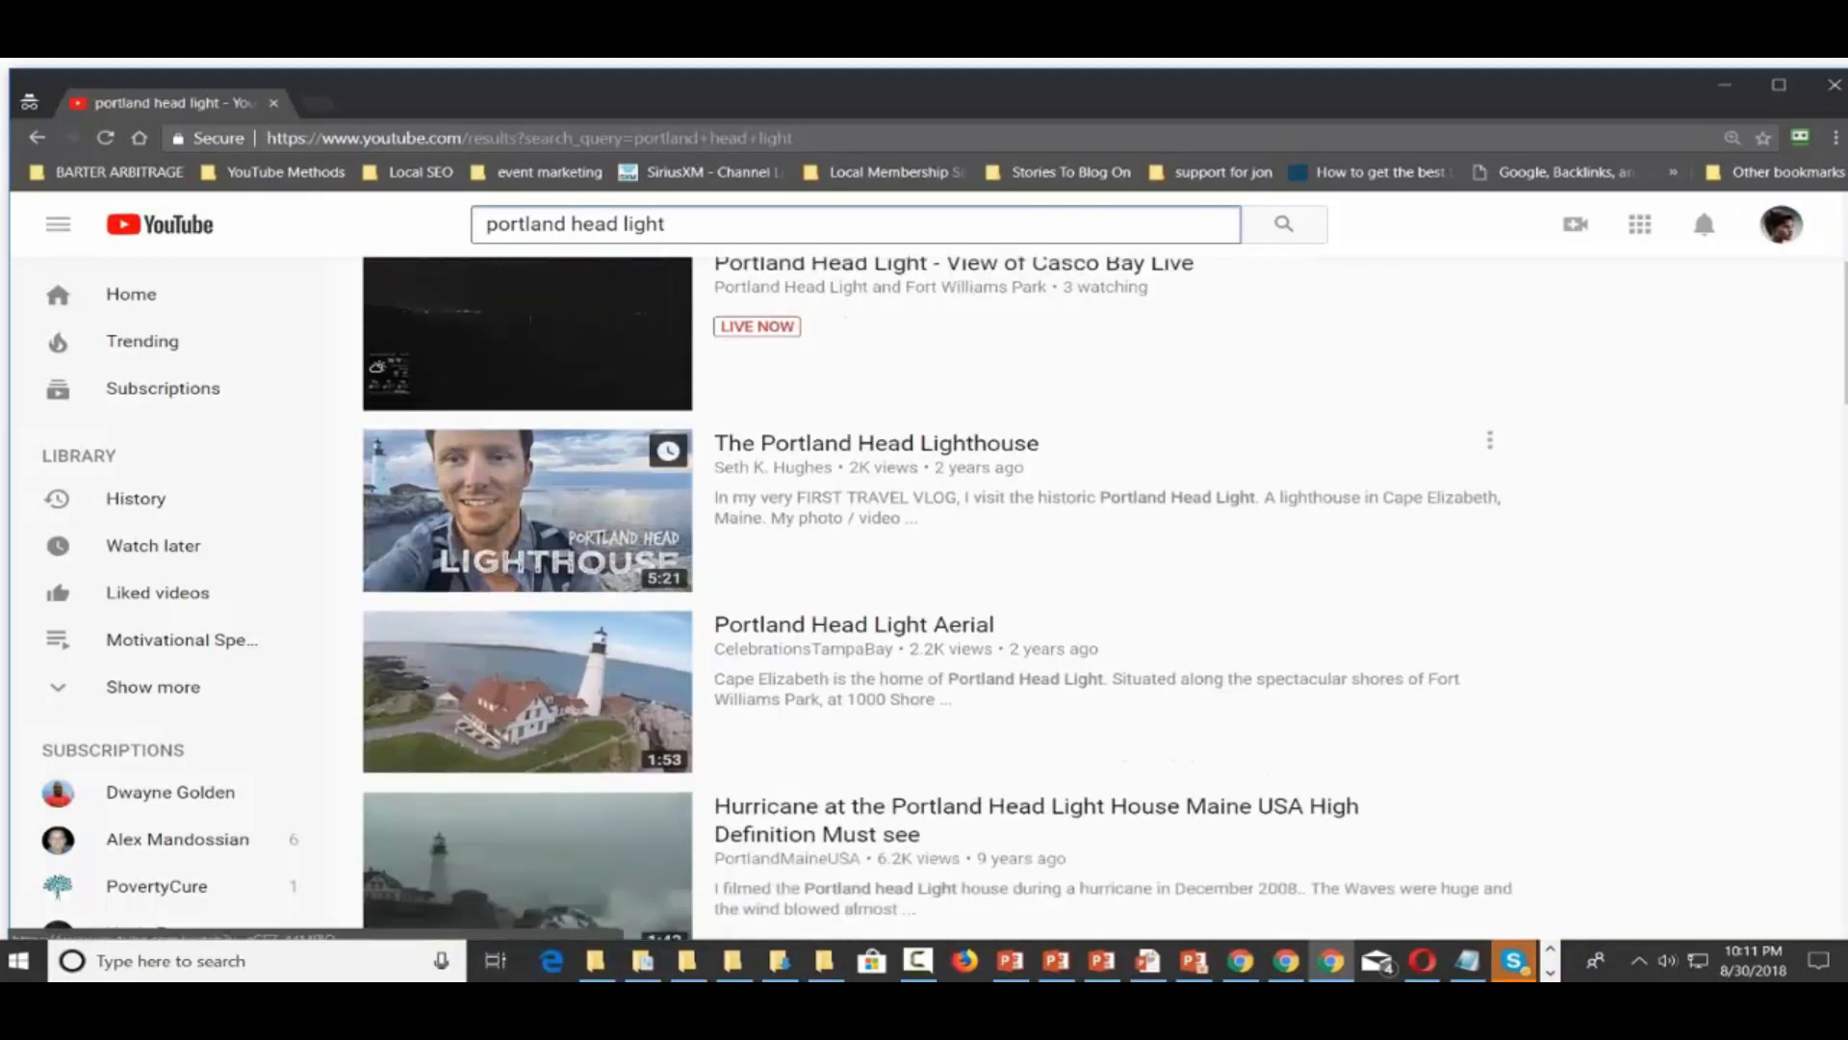
left_click(857, 487)
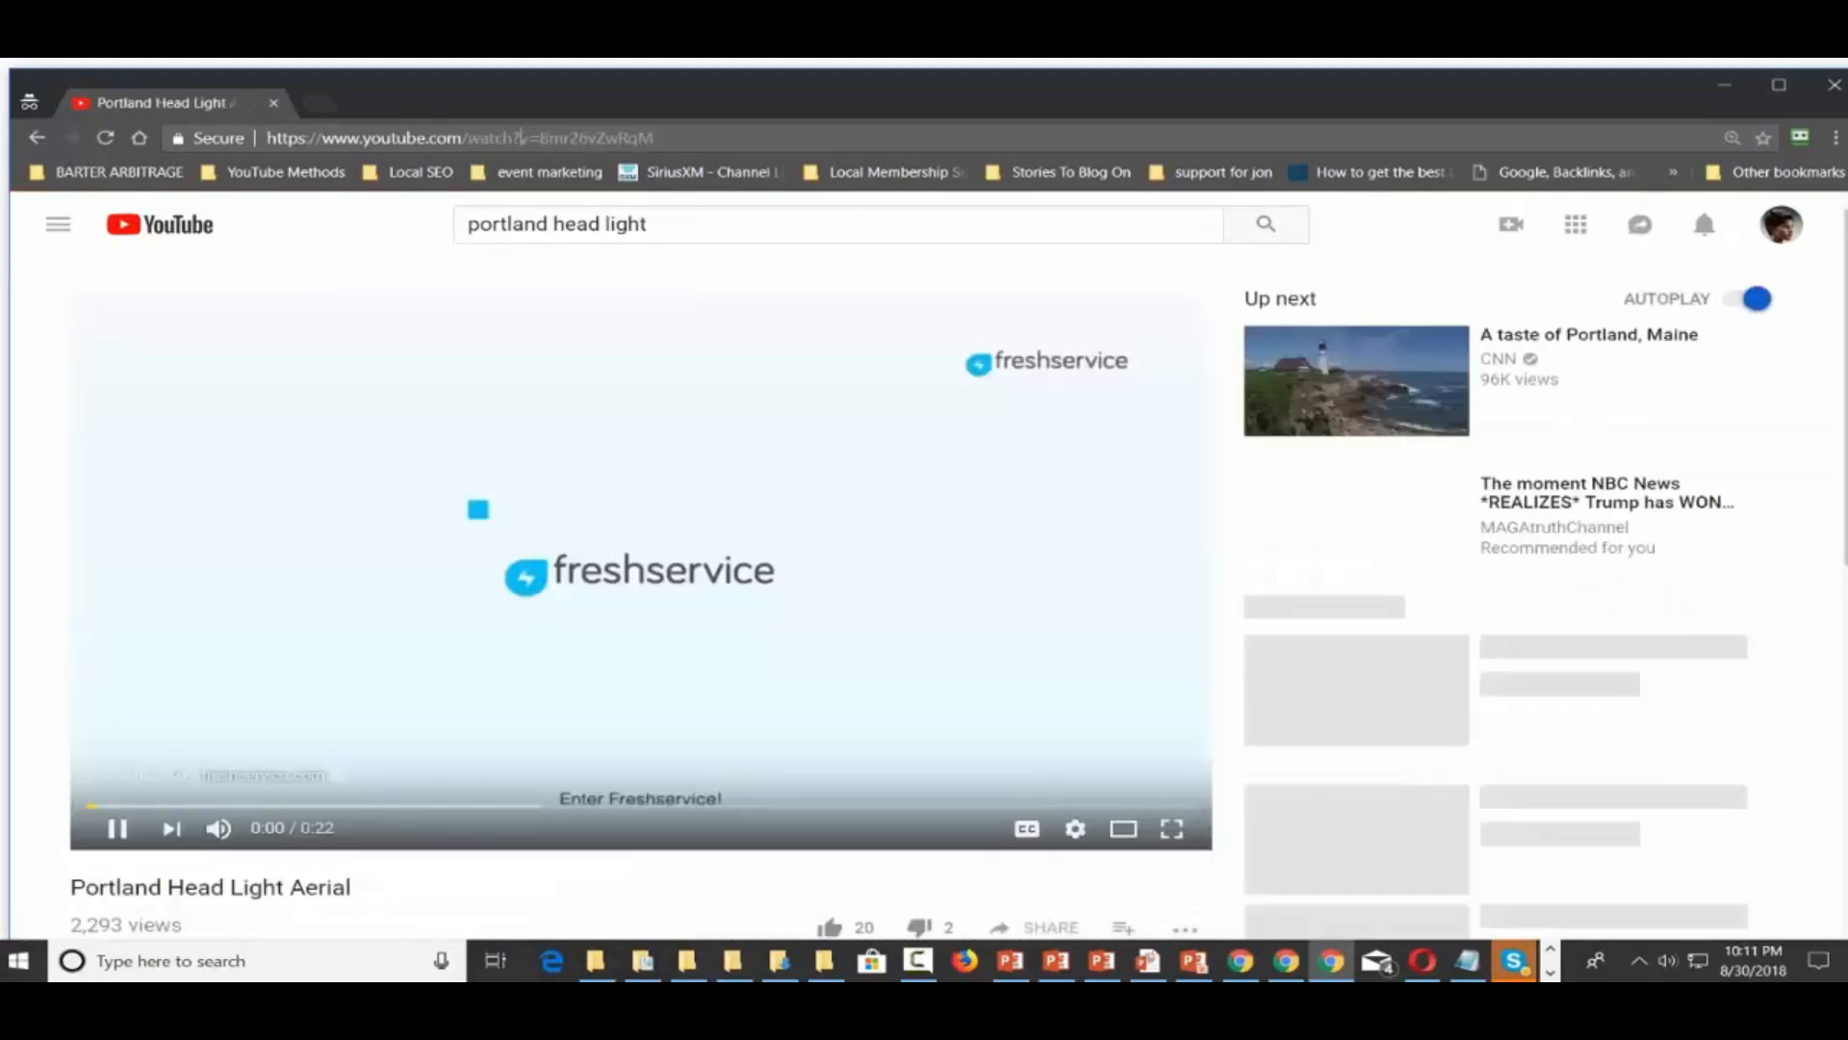
left_click(525, 137)
right_click(520, 139)
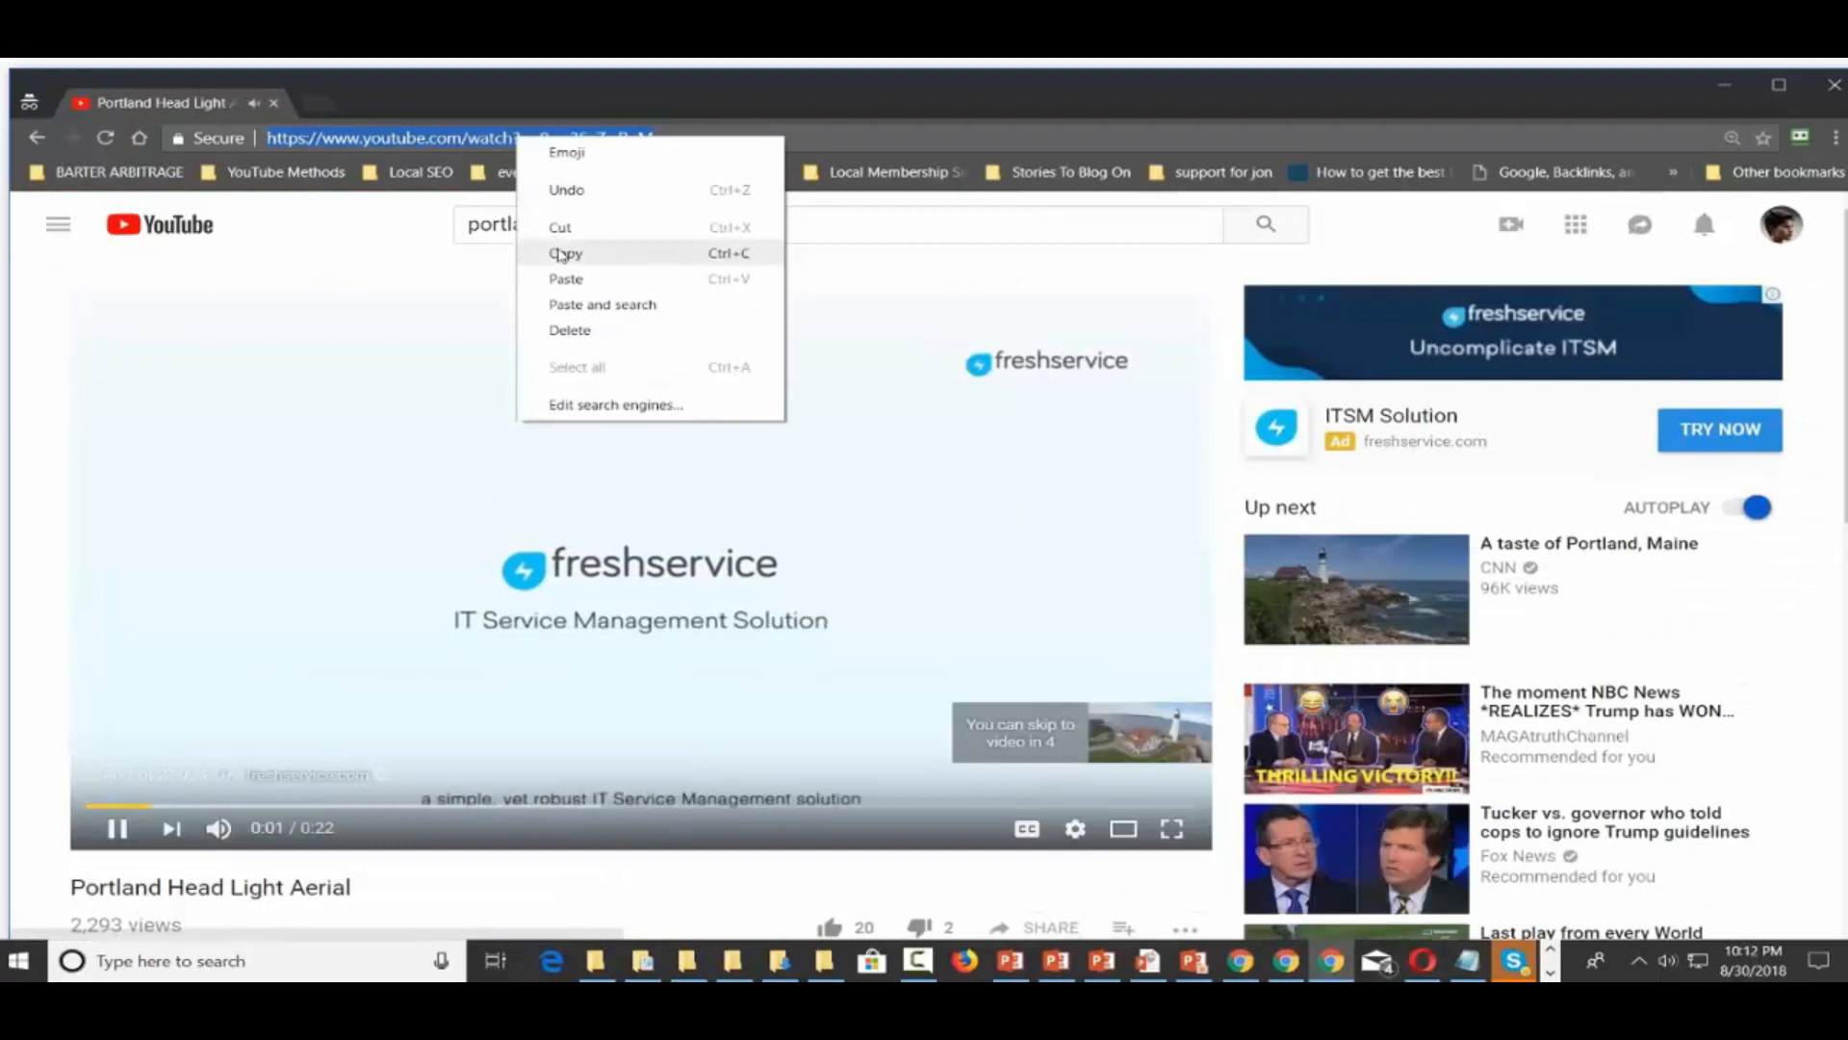
left_click(566, 253)
Paste the Portland Head Light Aerial link into the intro block's Video URL field
left_click(116, 828)
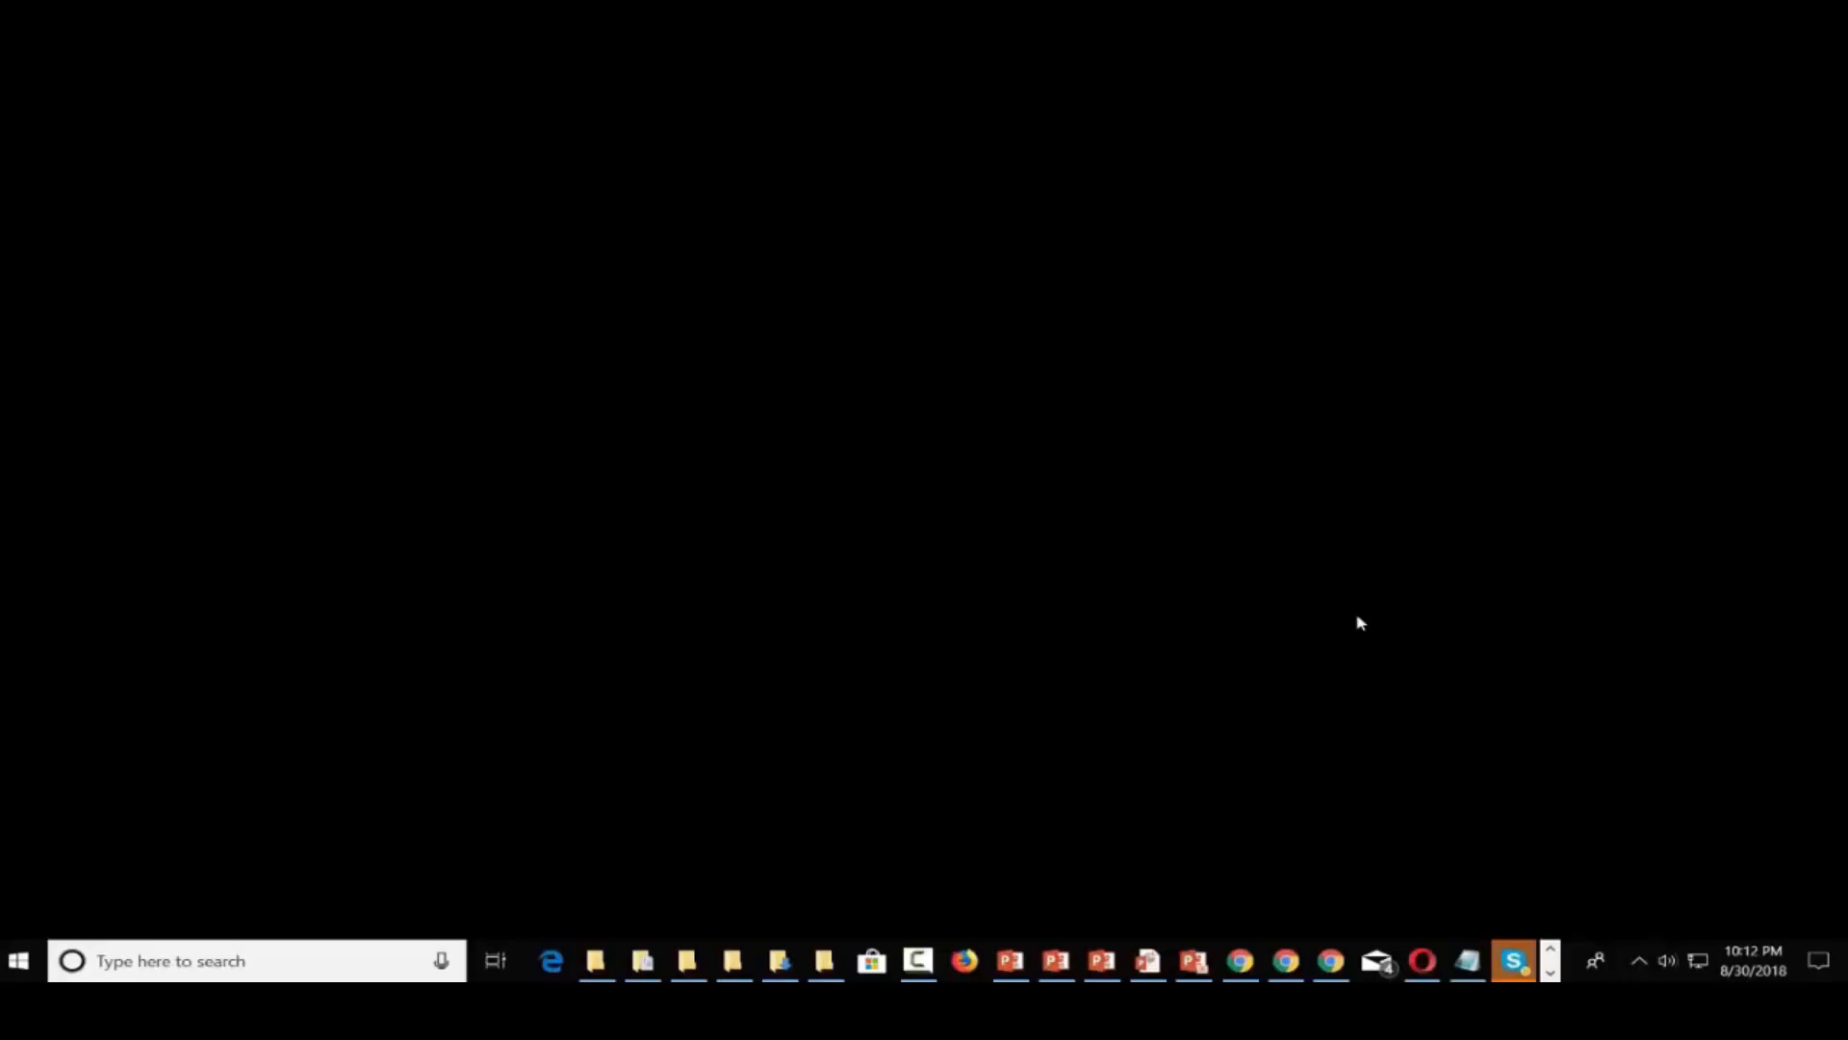
left_click(1550, 972)
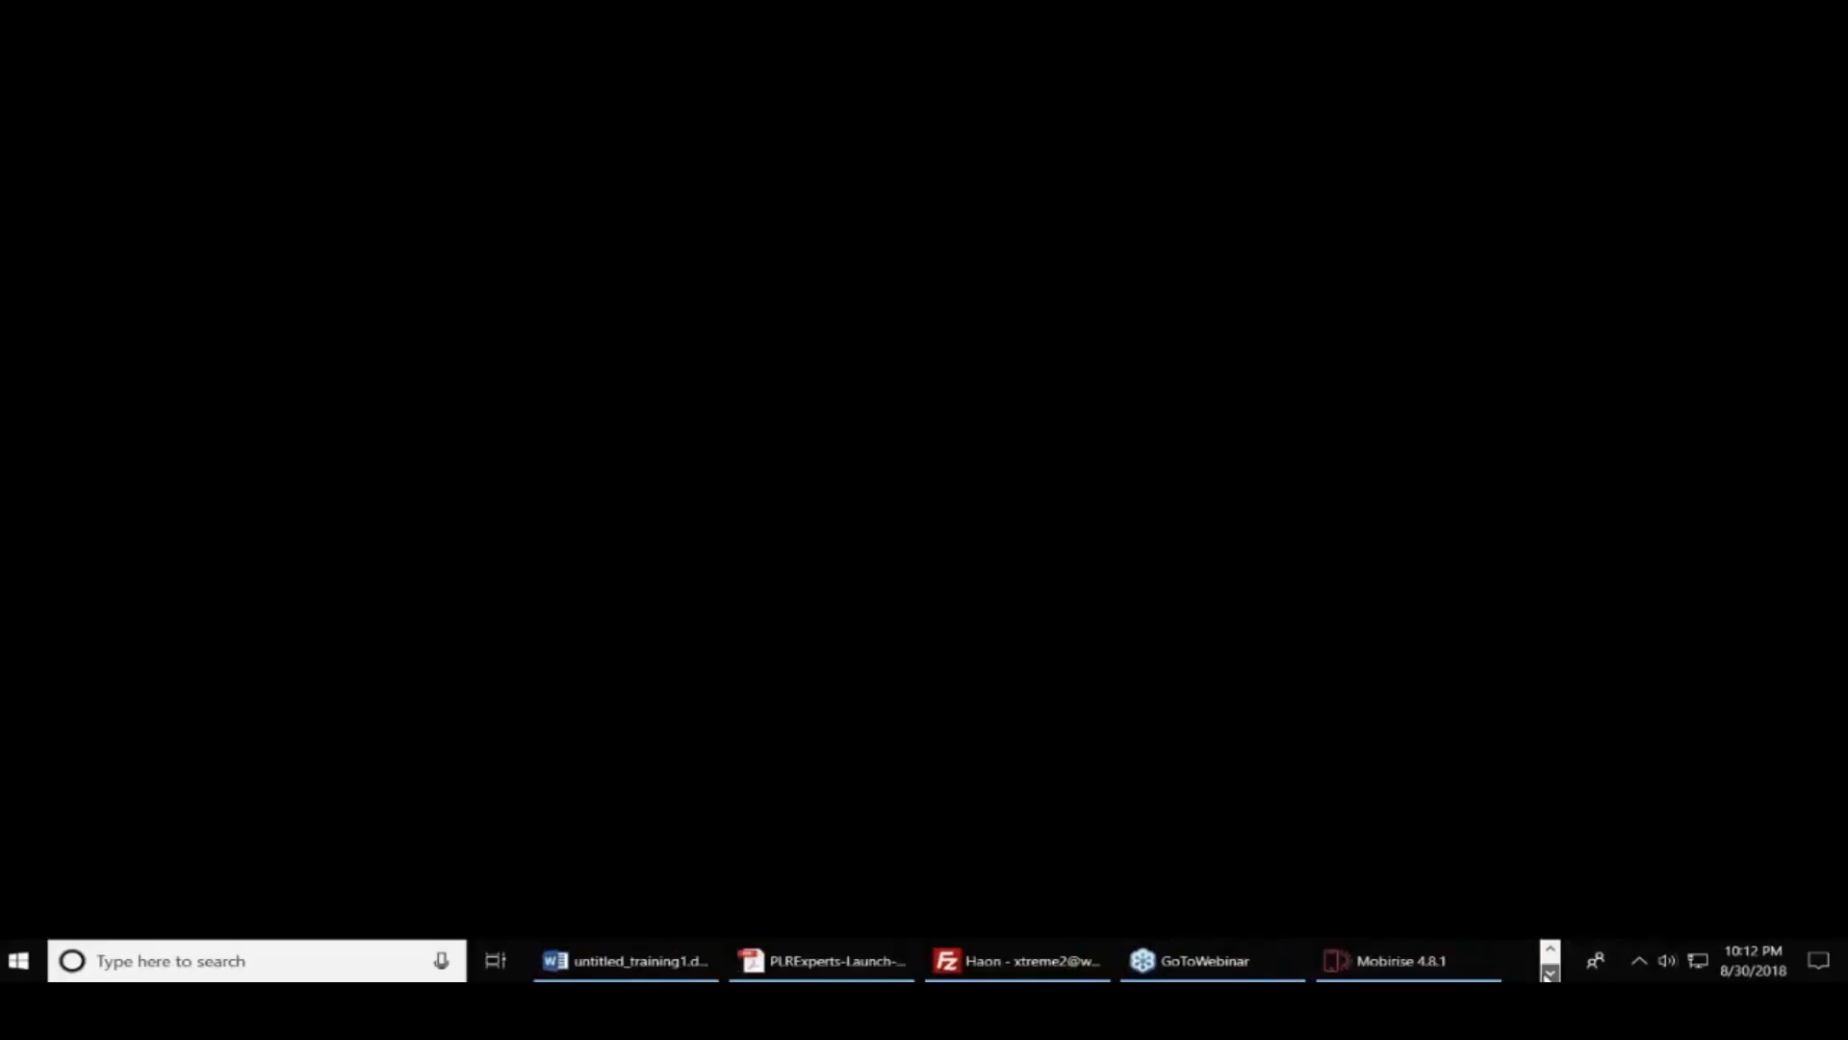
left_click(1453, 974)
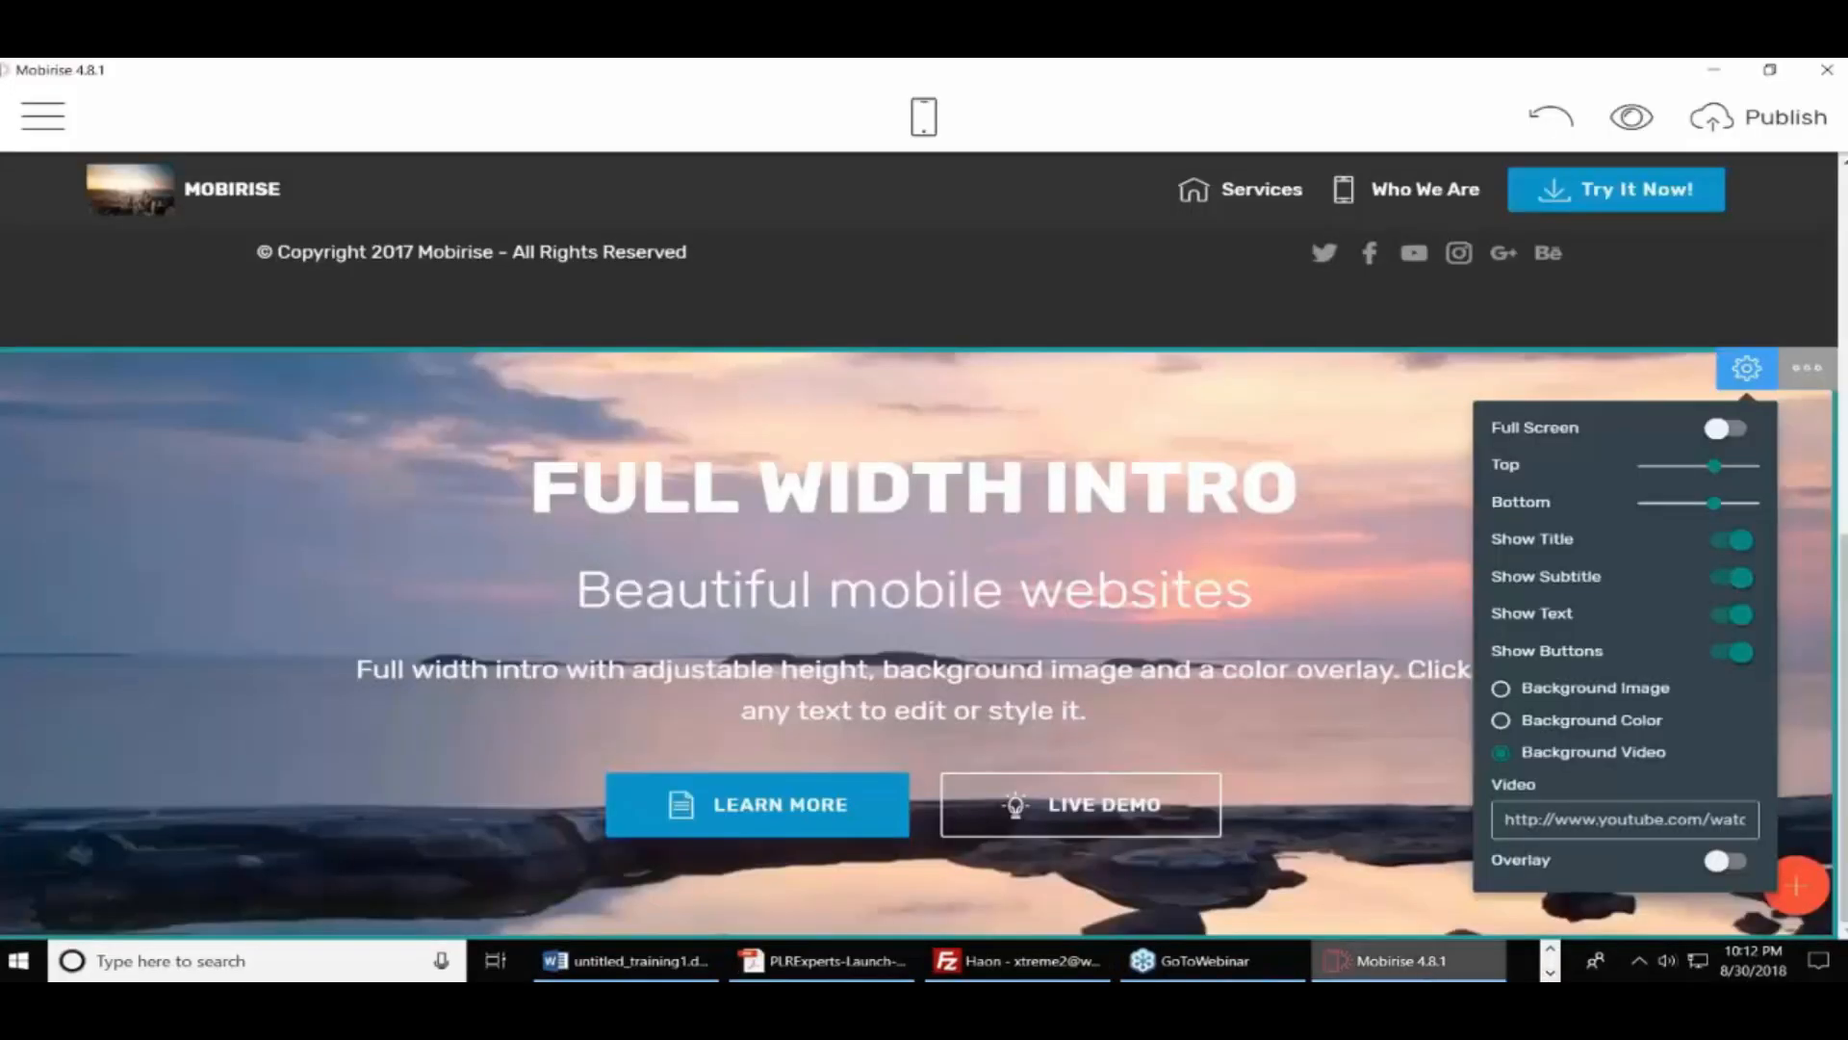
triple_click(1559, 816)
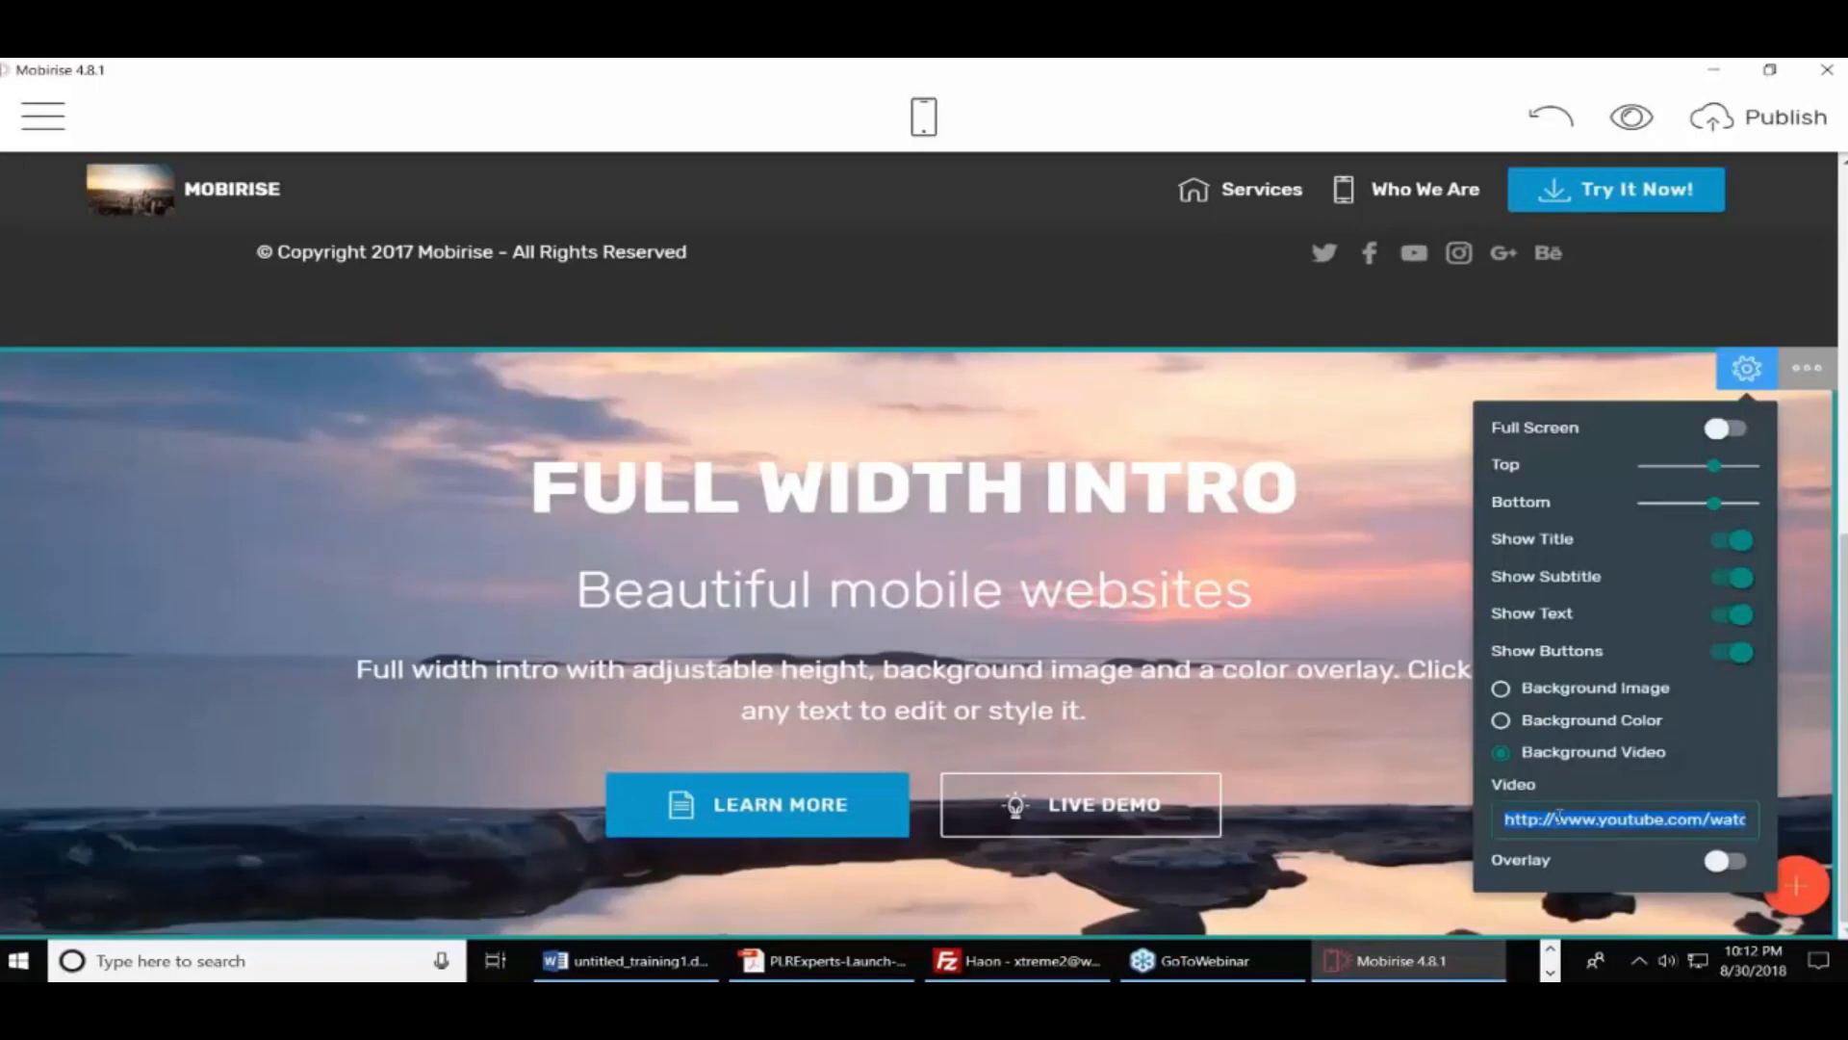
key("ctrl+v")
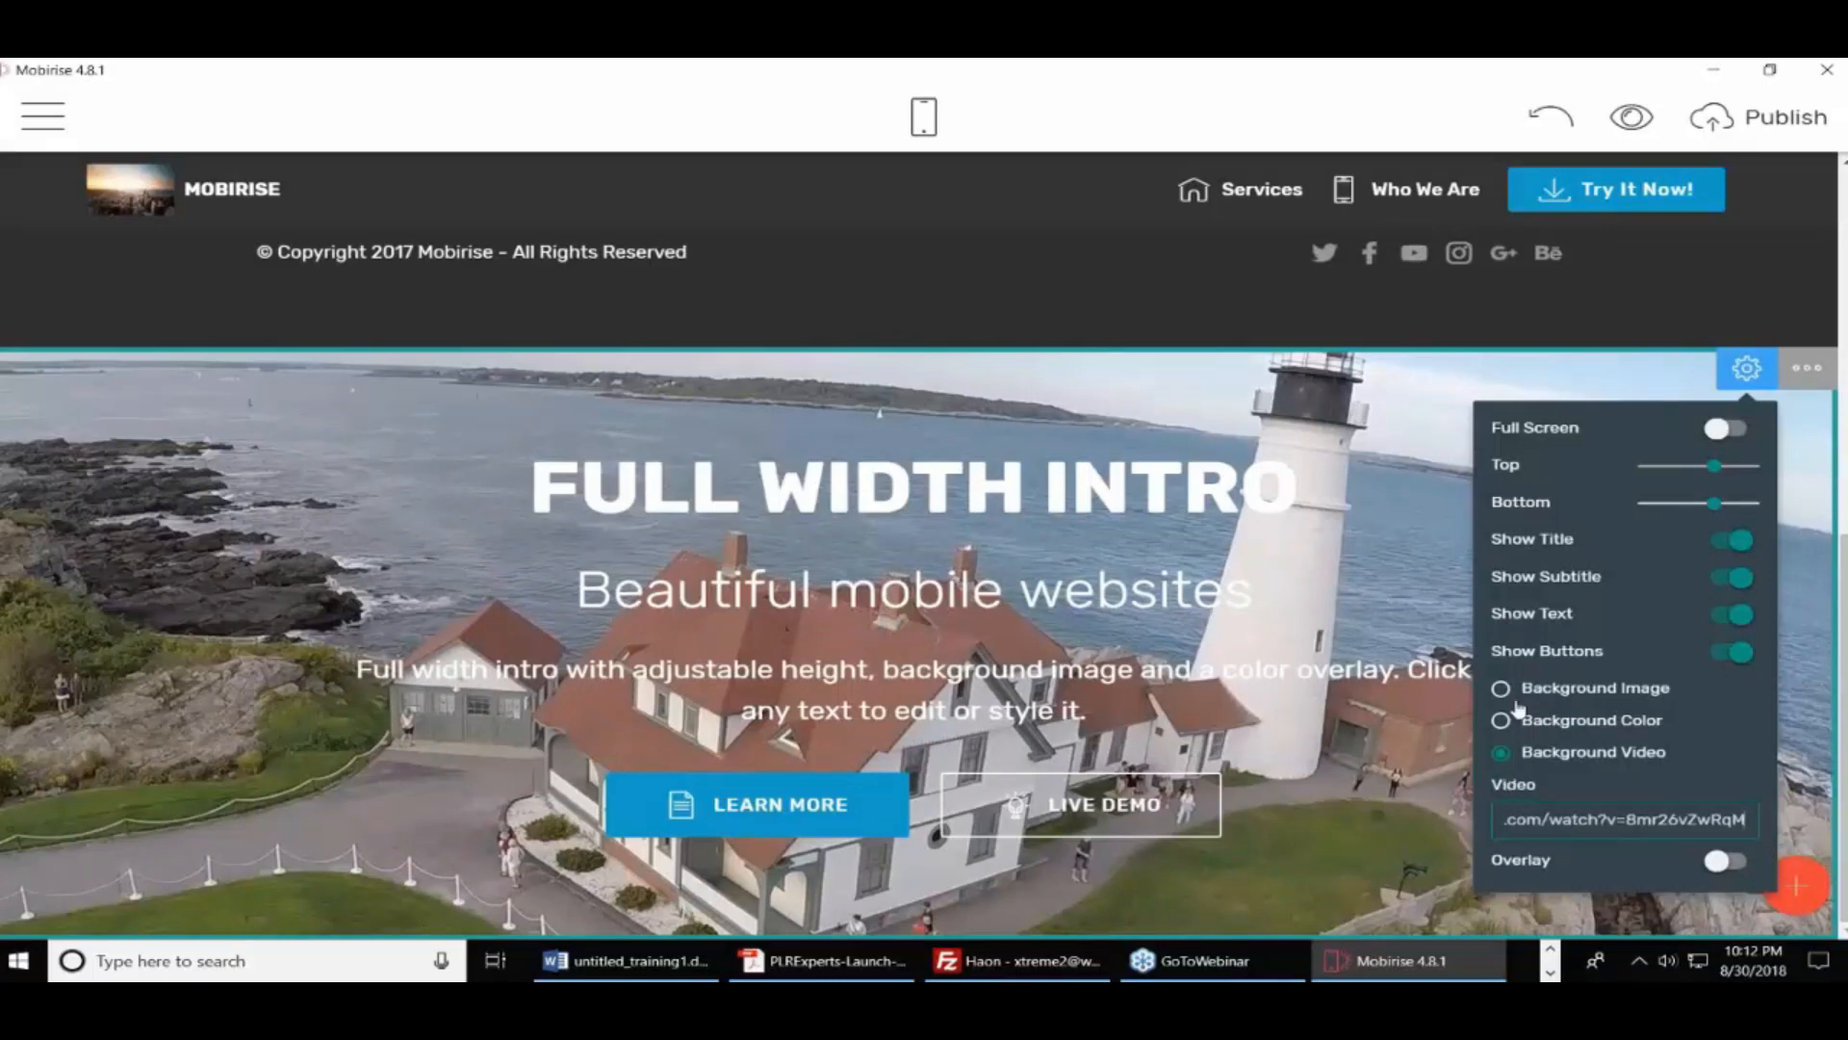
left_click_drag(1418, 605, 577, 589)
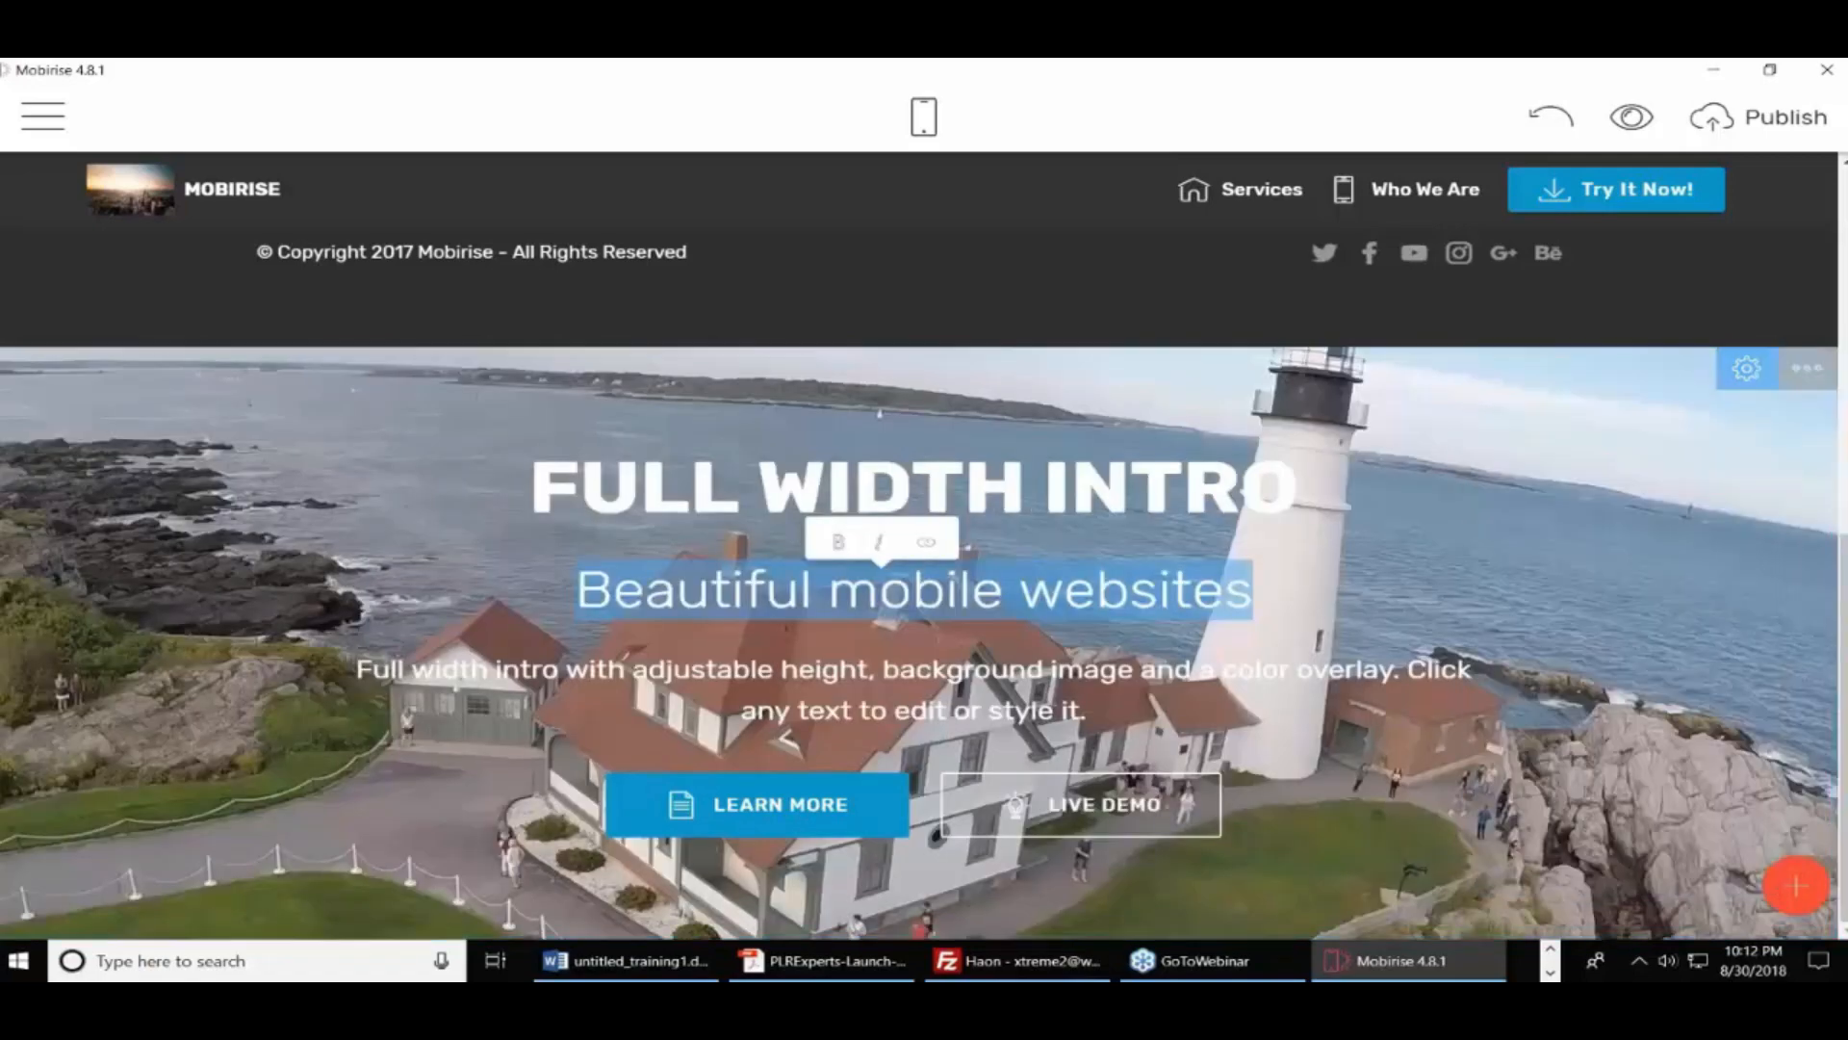
scroll(1509, 647, "up", 8)
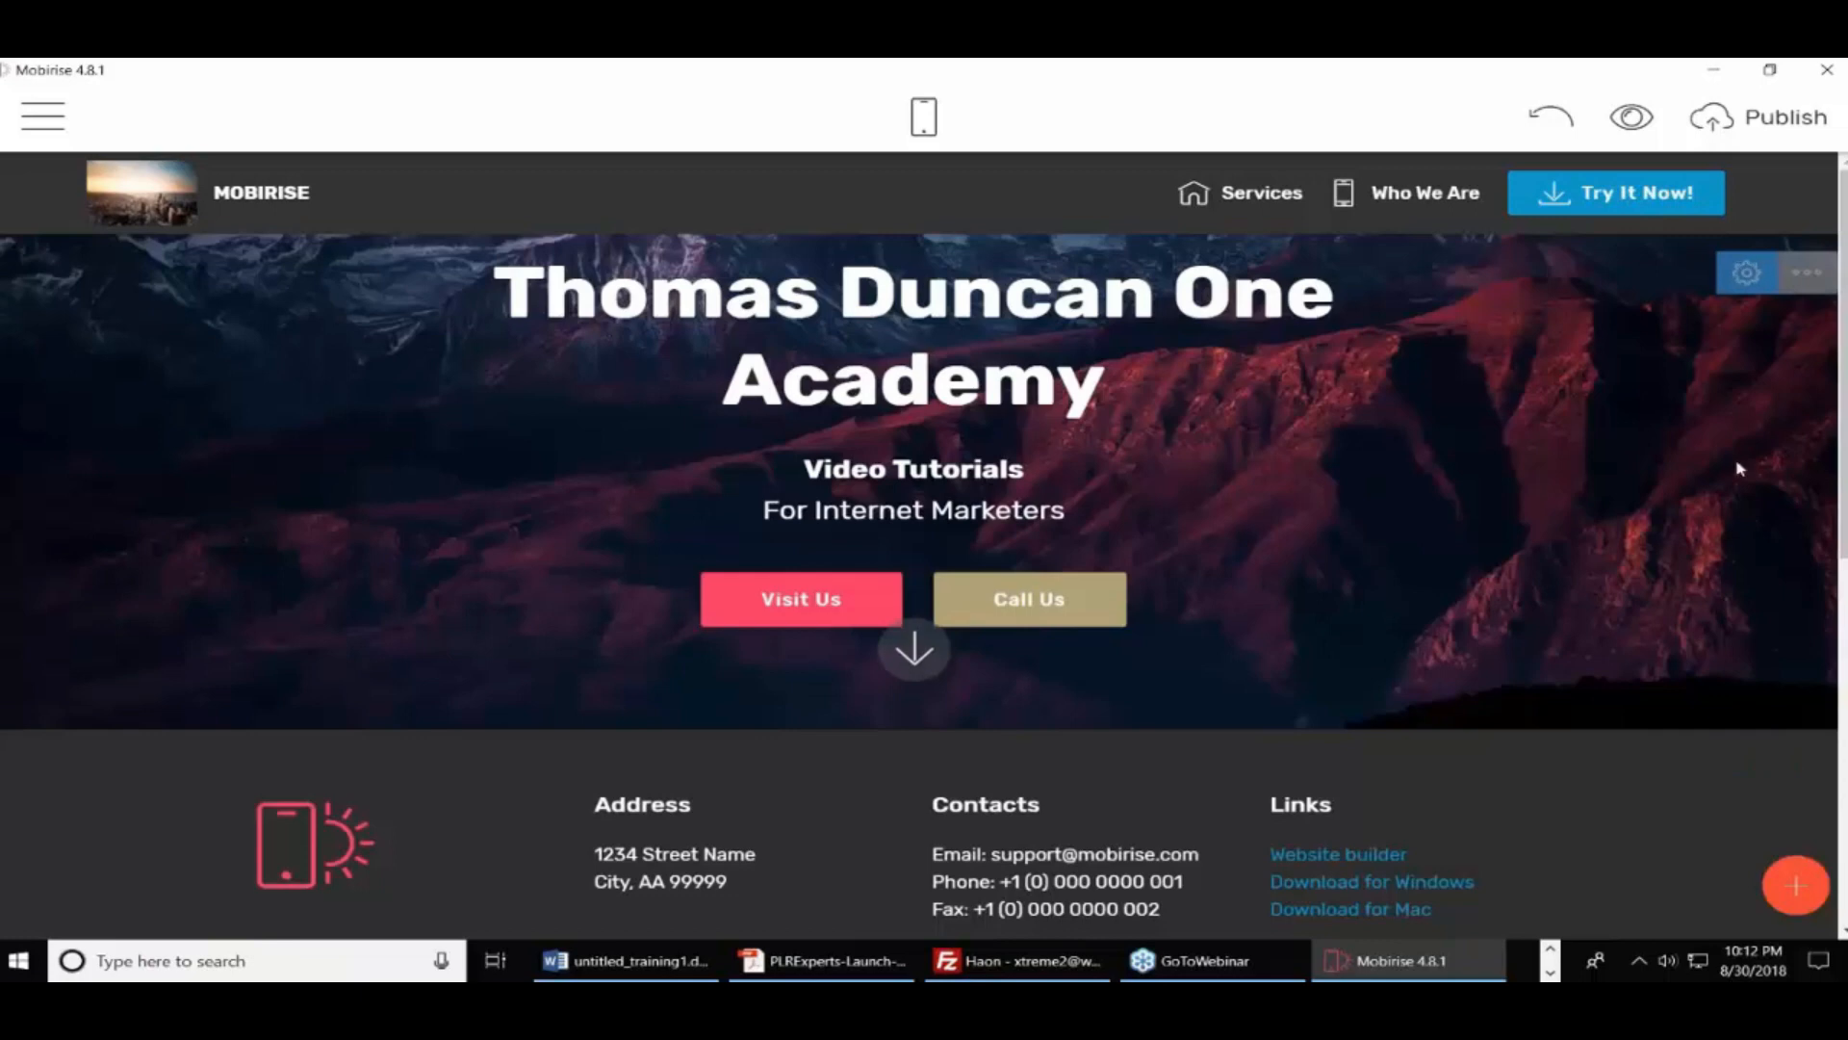
left_click(1748, 275)
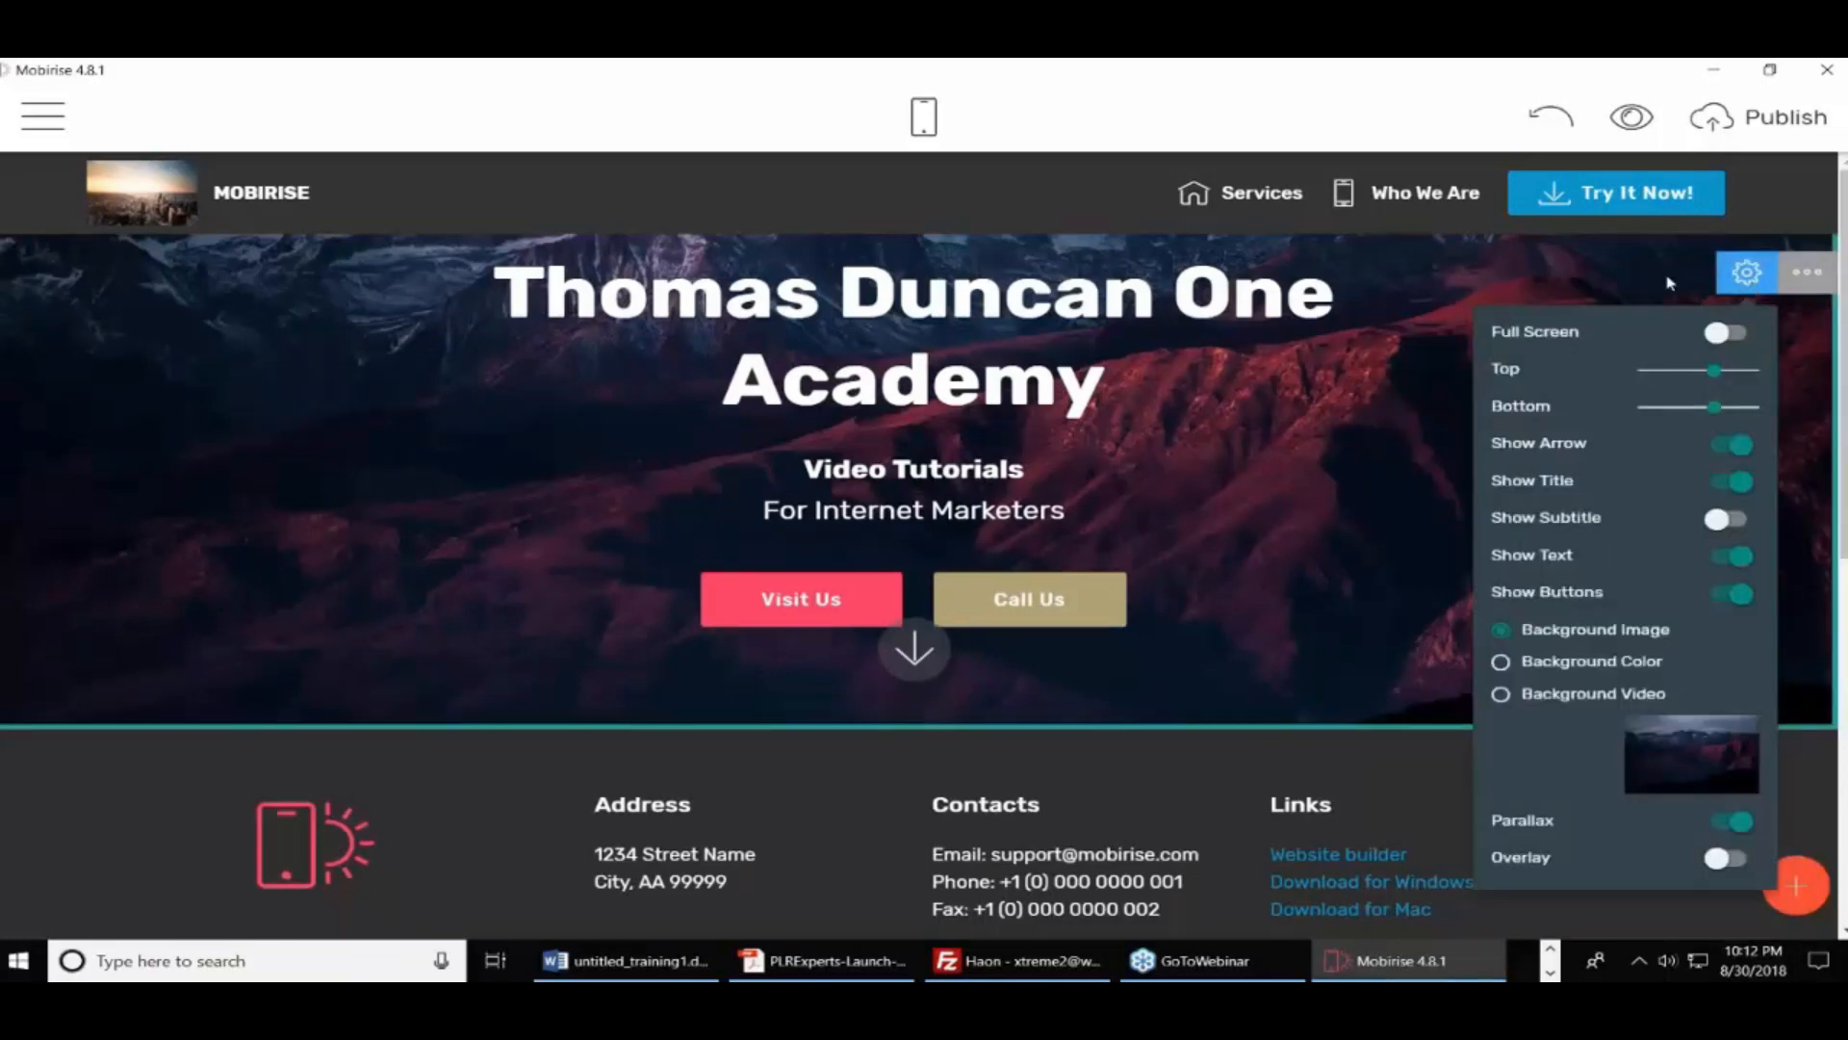
left_click(1807, 279)
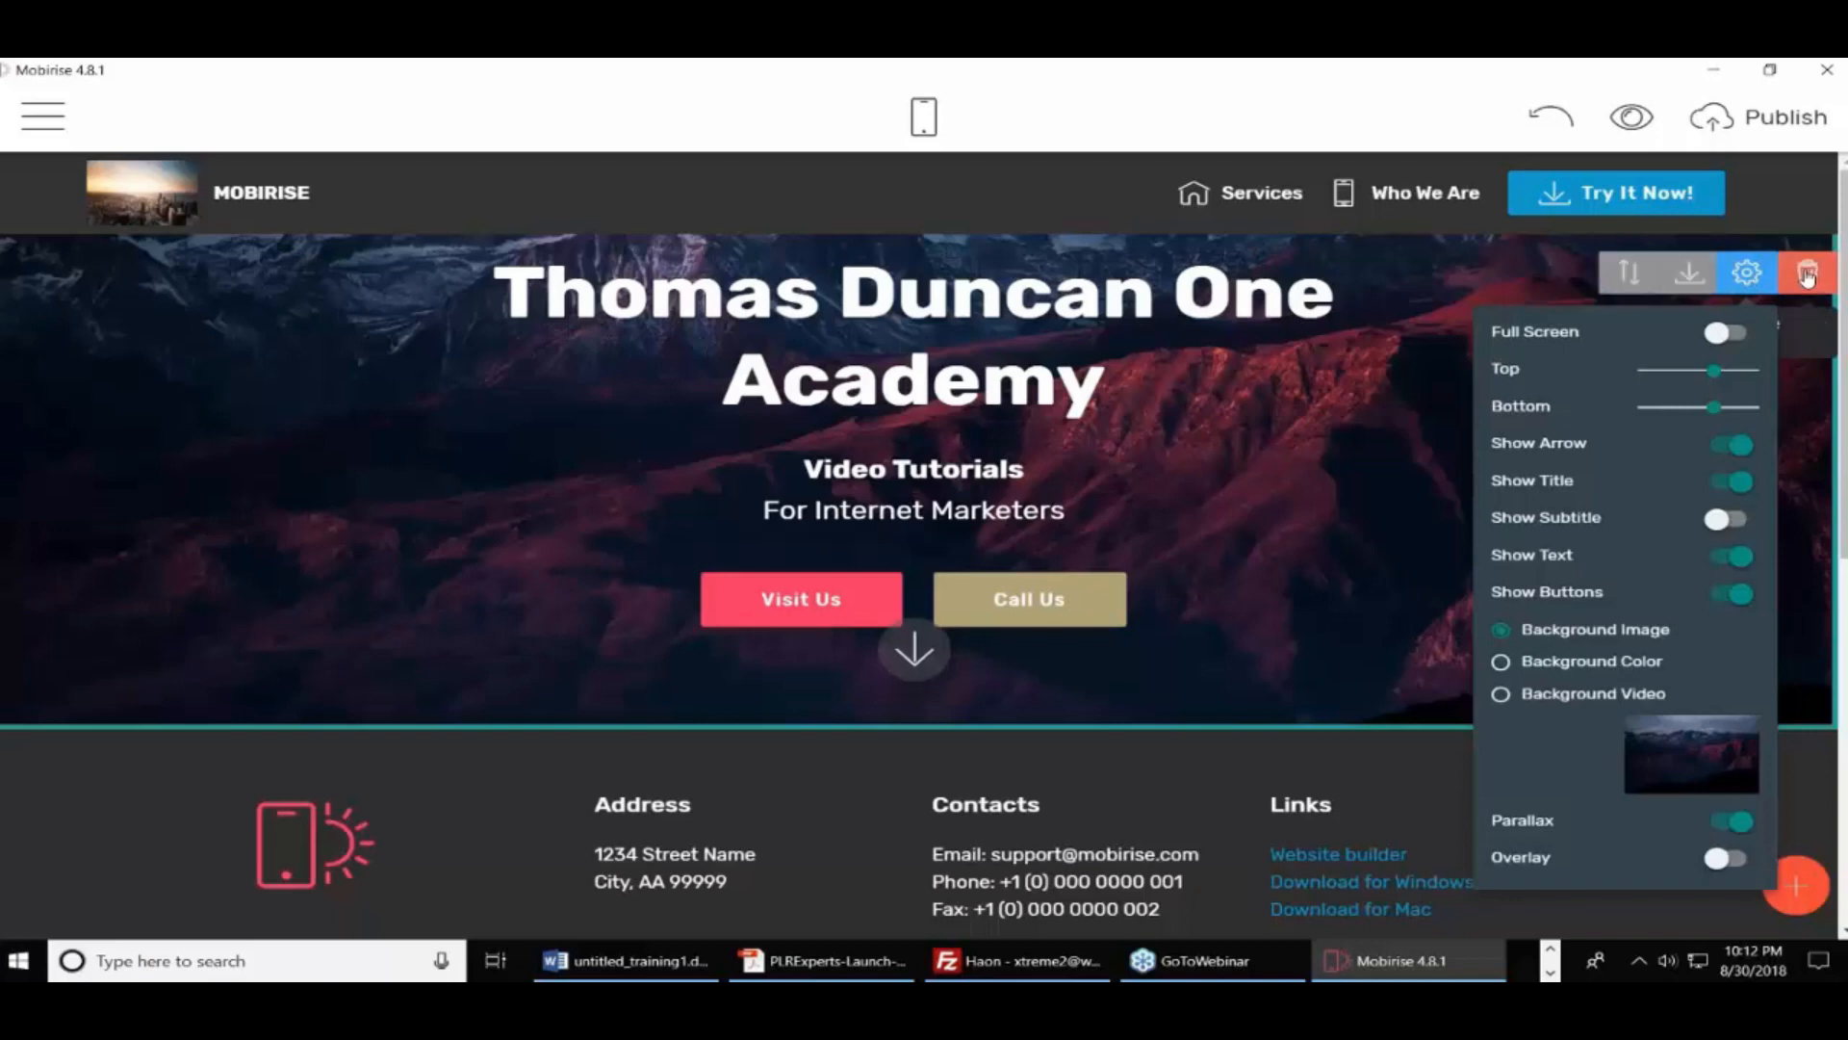
left_click(1566, 419)
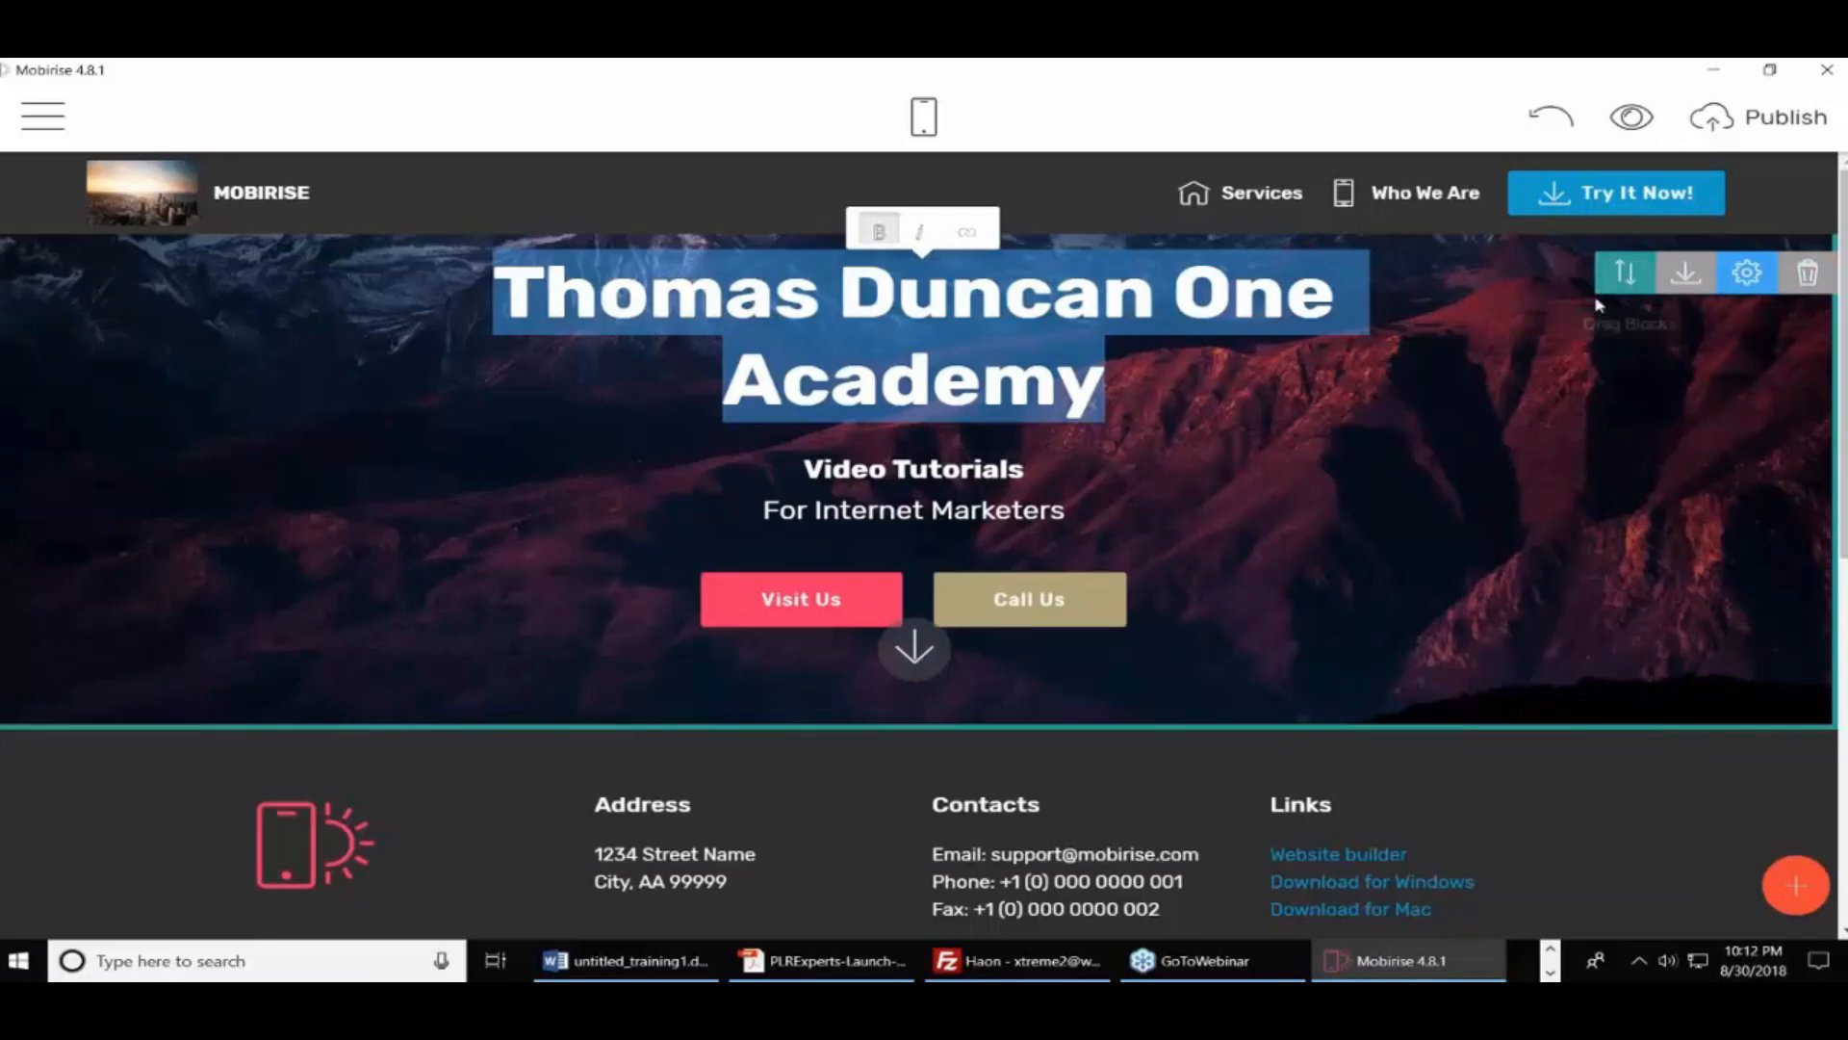
left_click_drag(1624, 278, 1239, 729)
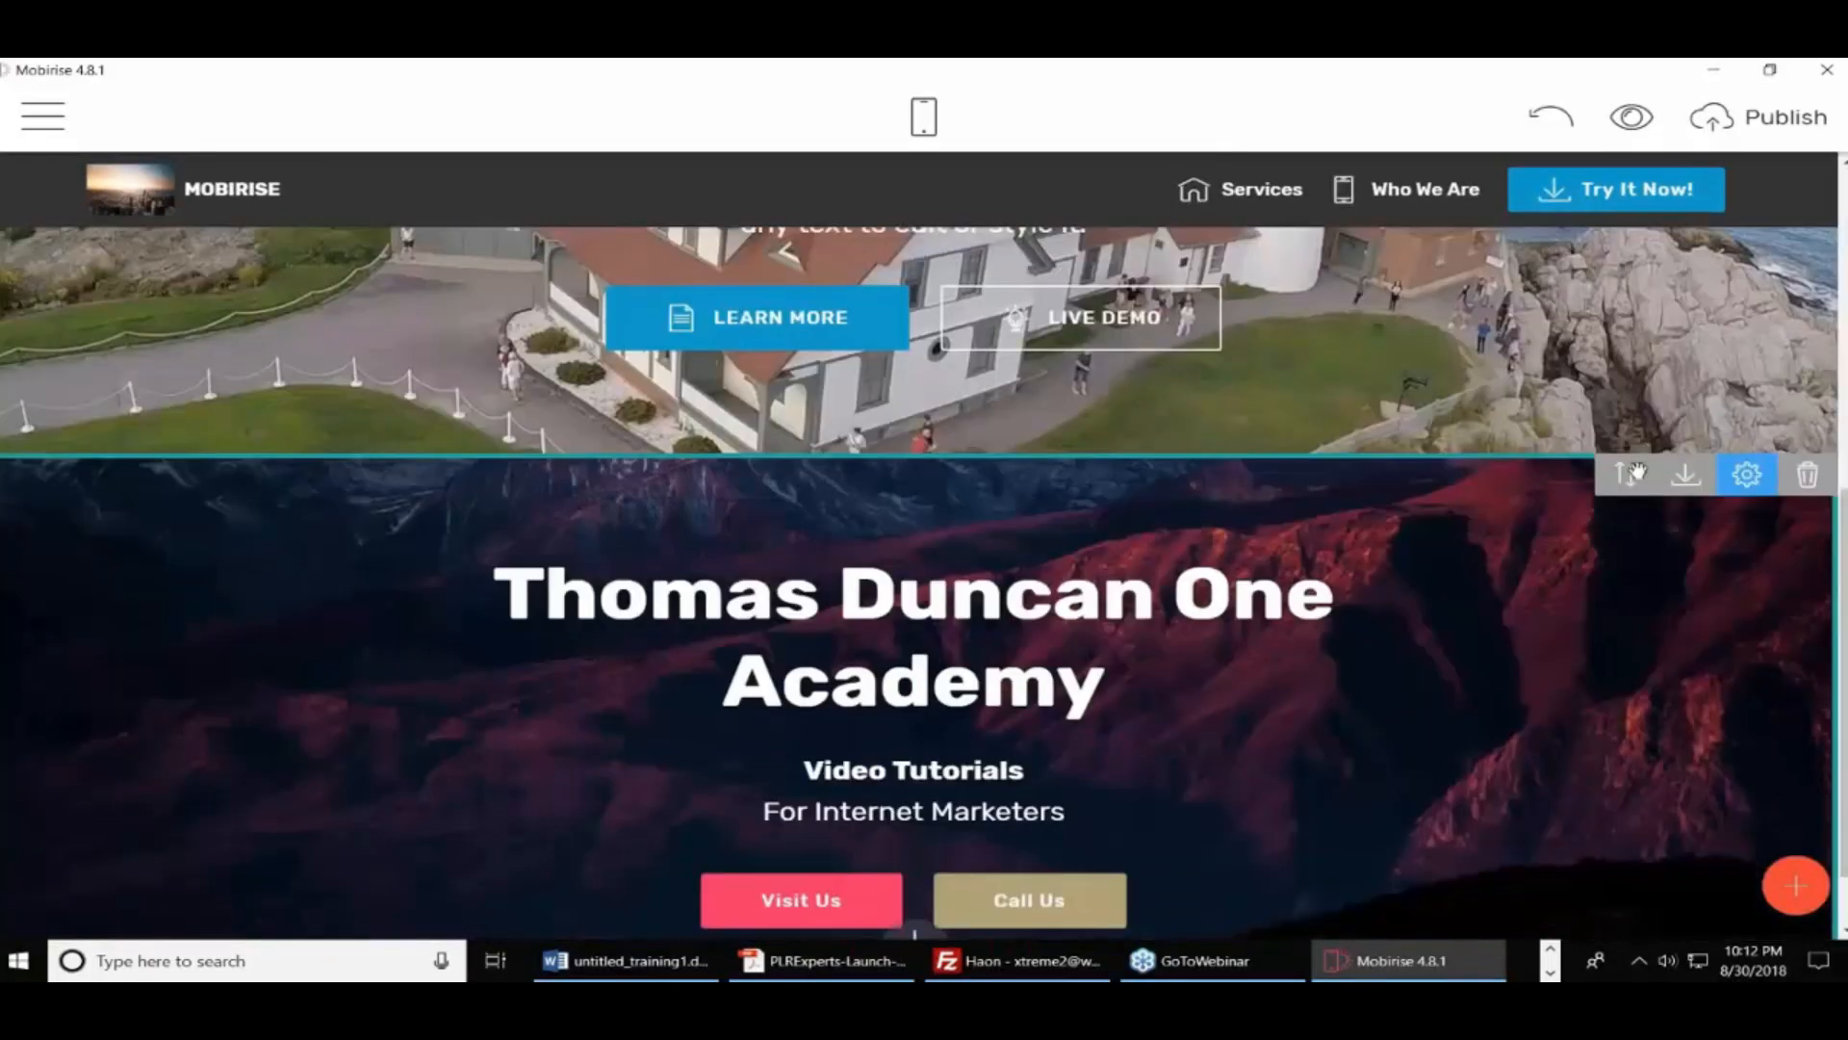
left_click_drag(1629, 476, 1209, 125)
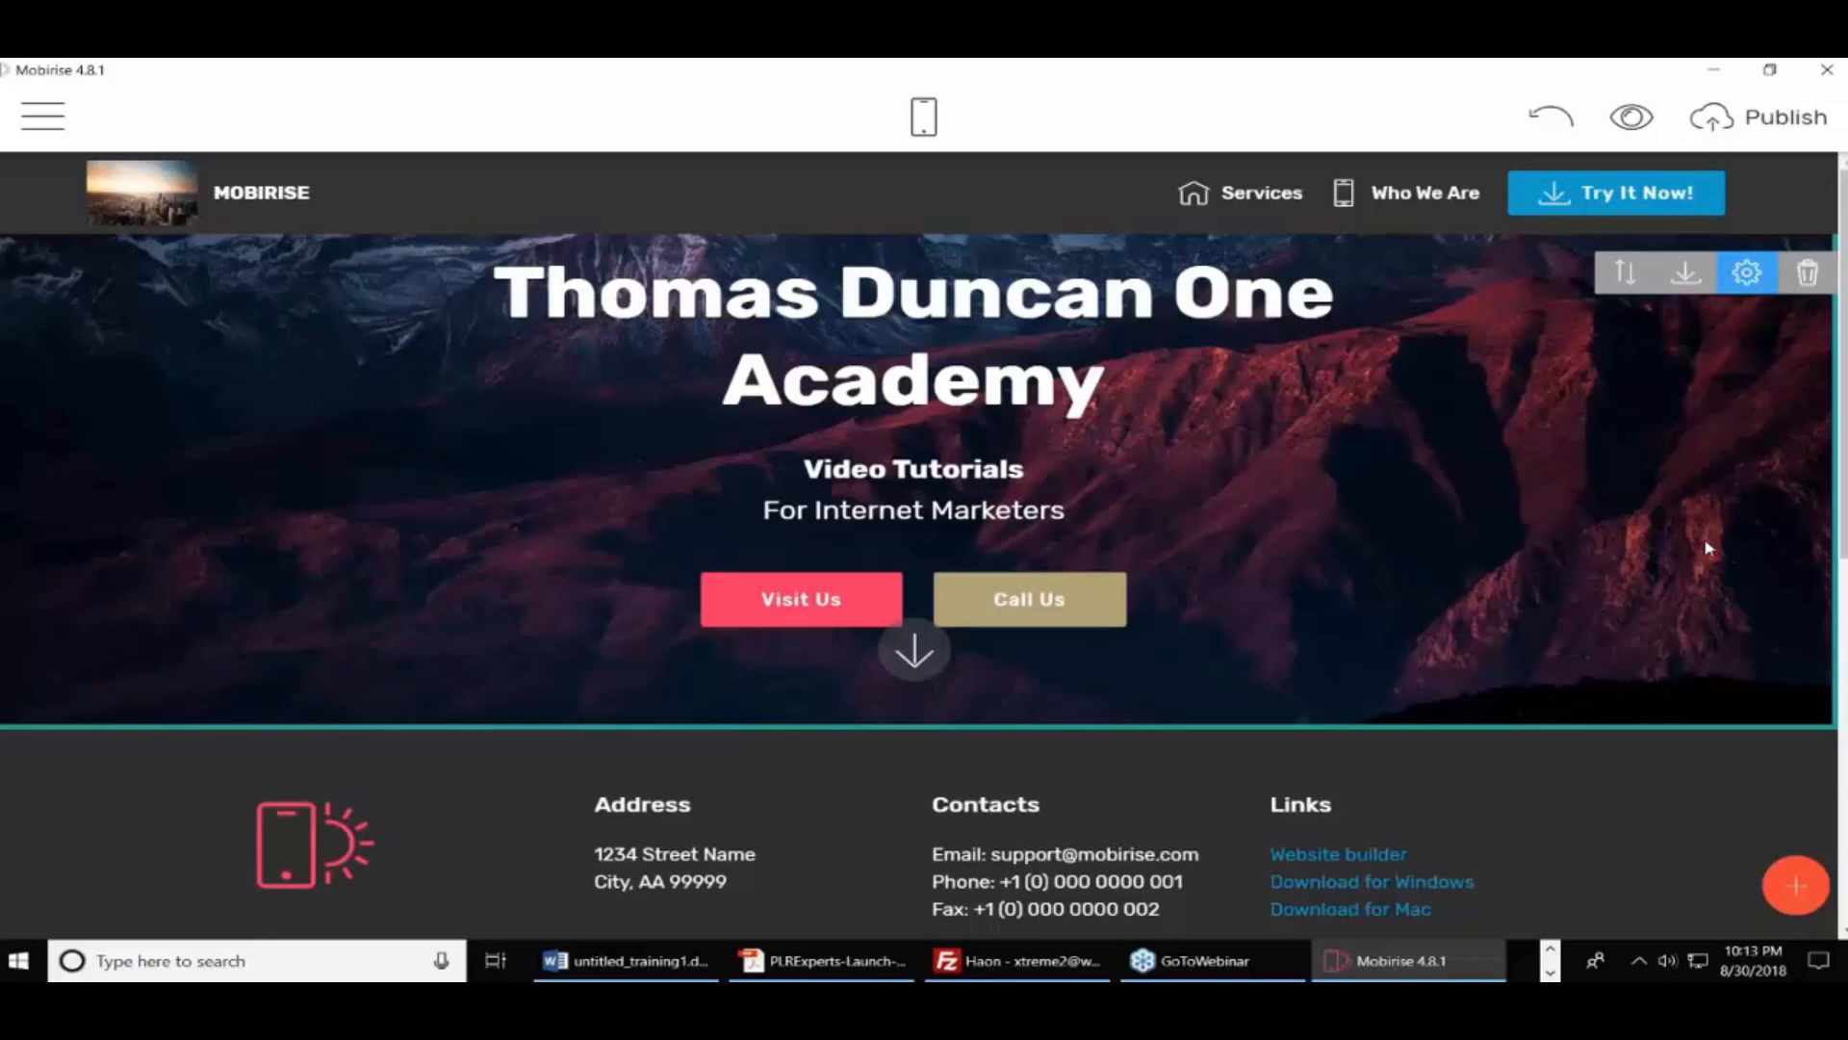
Create a new page titled 'About Us' from the Pages list, check its settings, and close the panels
left_click(71, 126)
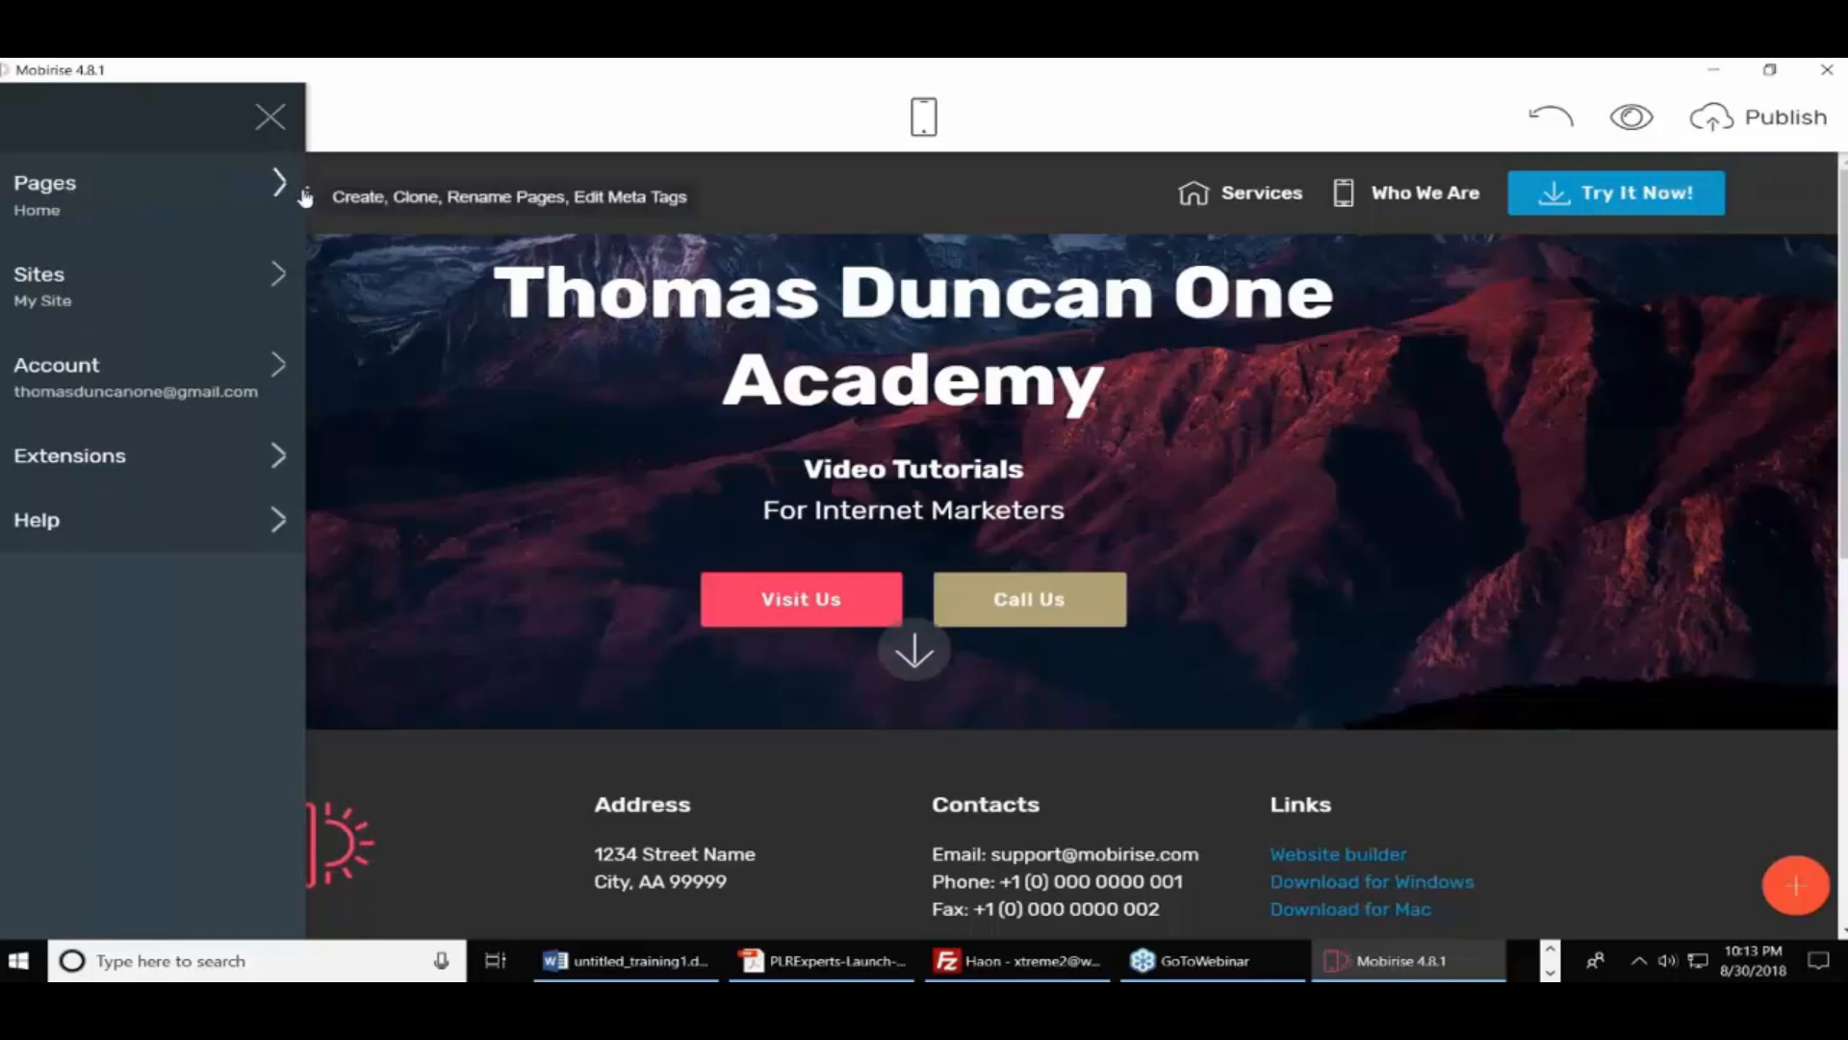
left_click(239, 204)
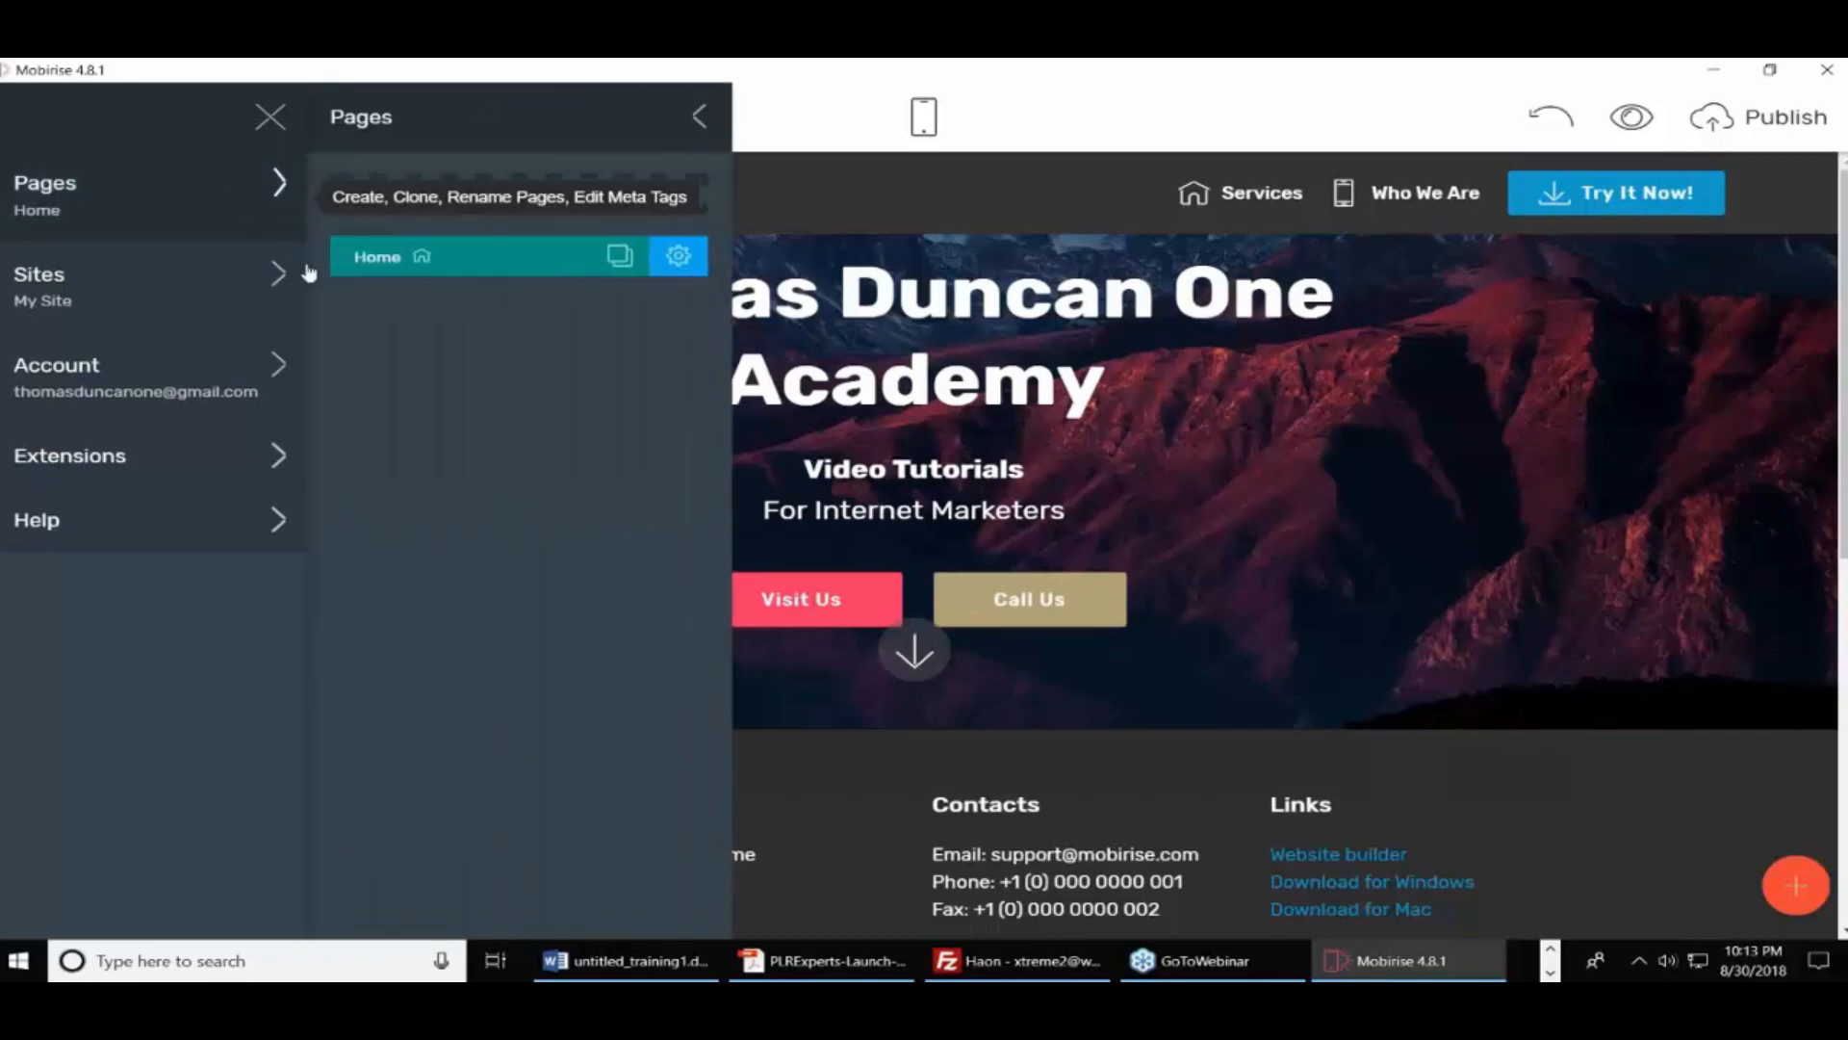
left_click(508, 197)
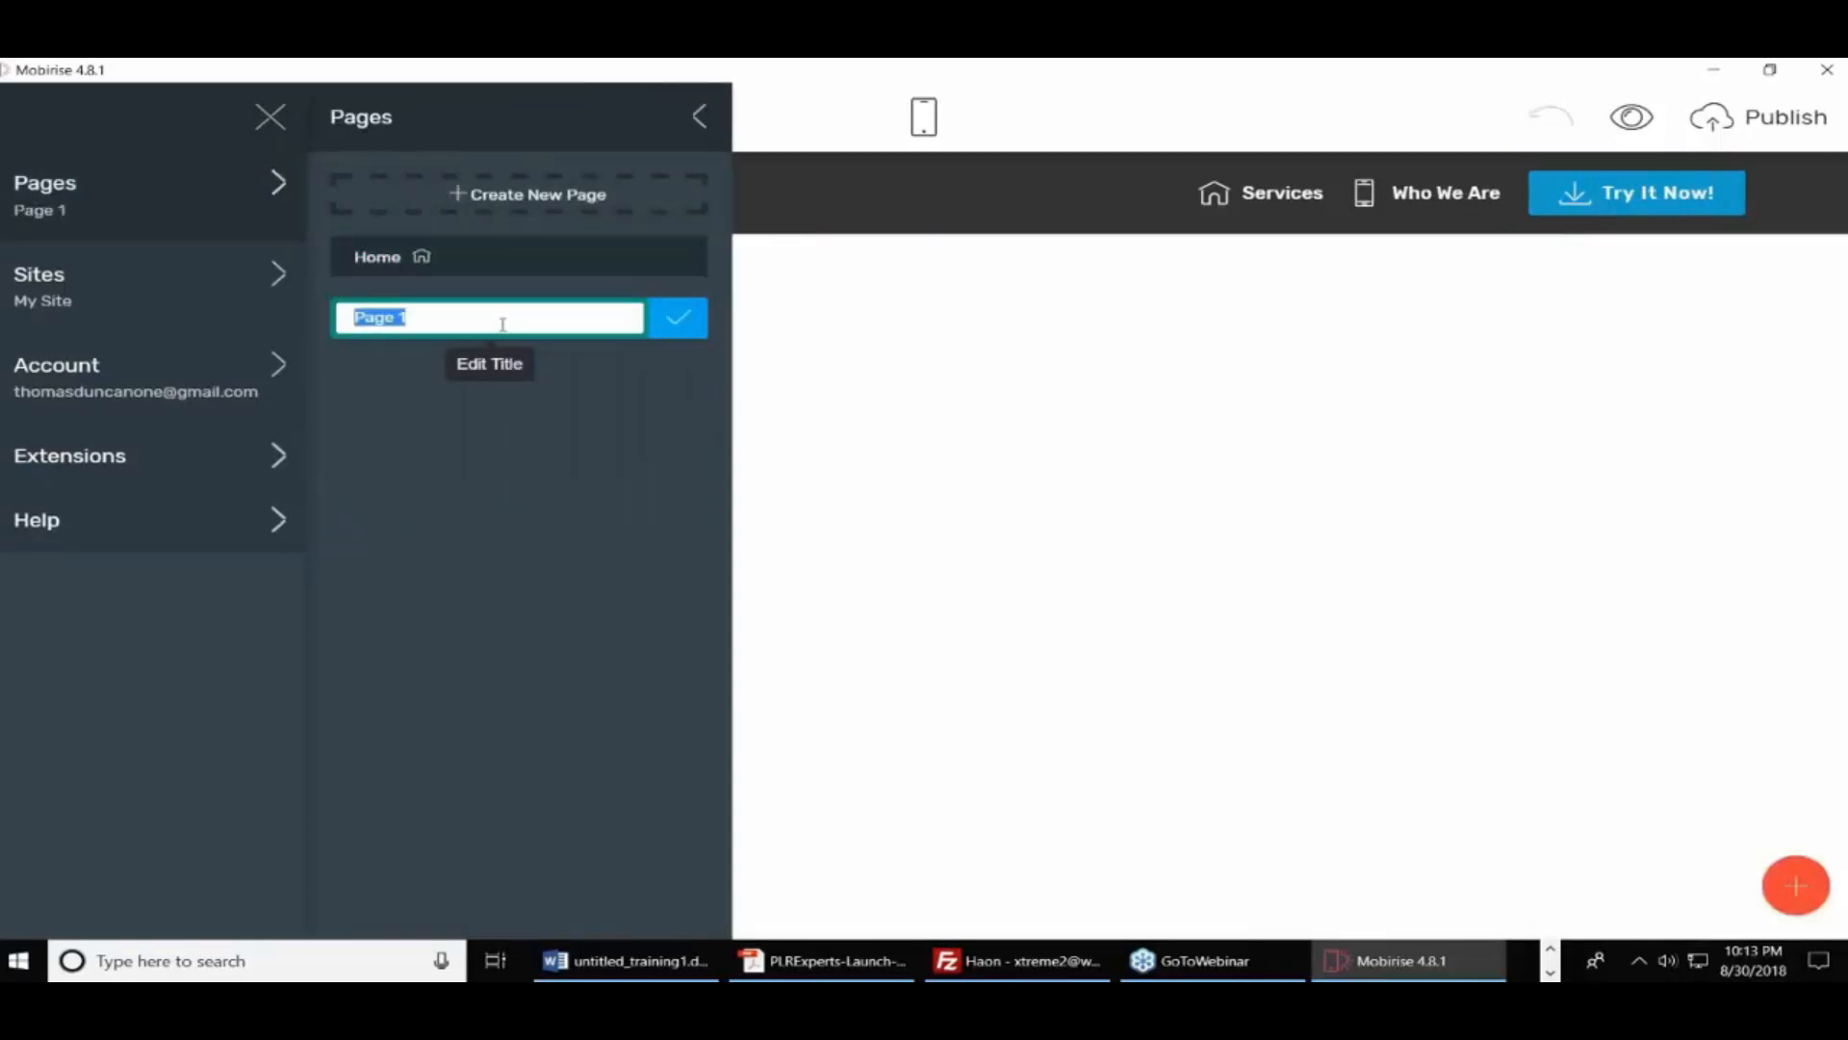
type("About Us")
left_click(679, 325)
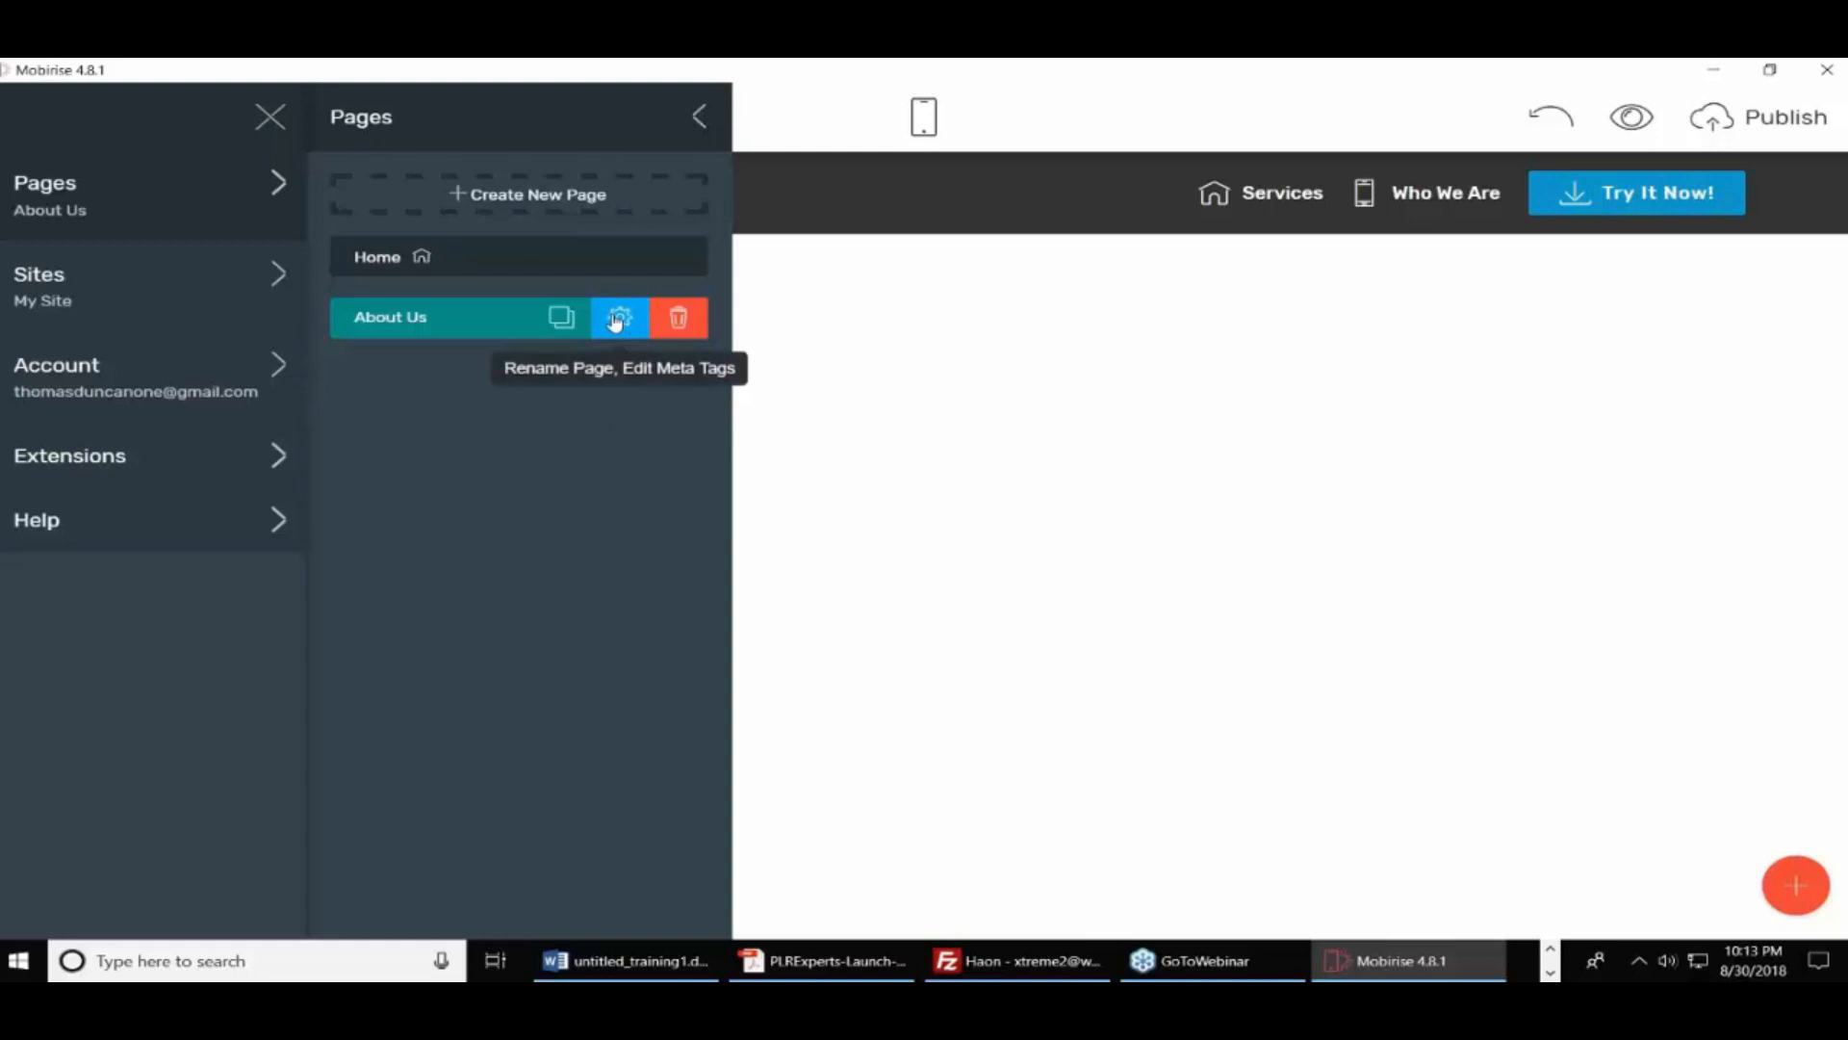
left_click(621, 323)
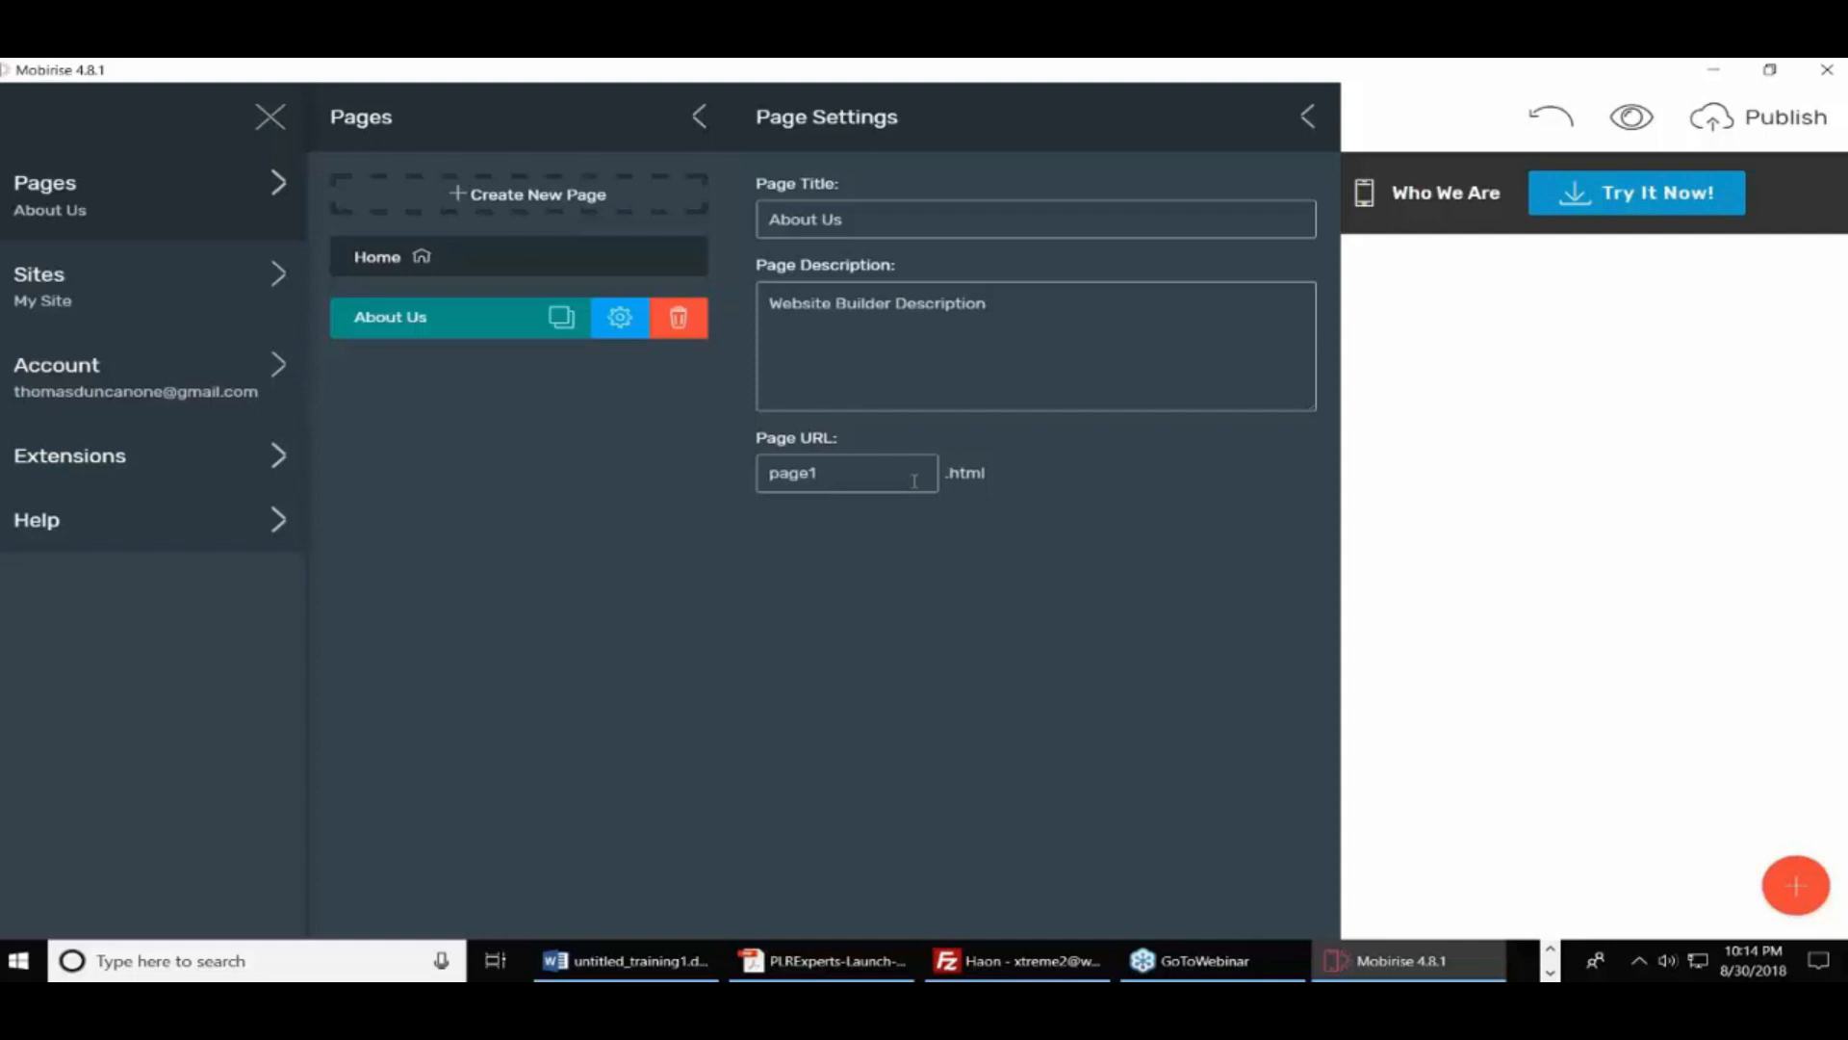
left_click(1309, 116)
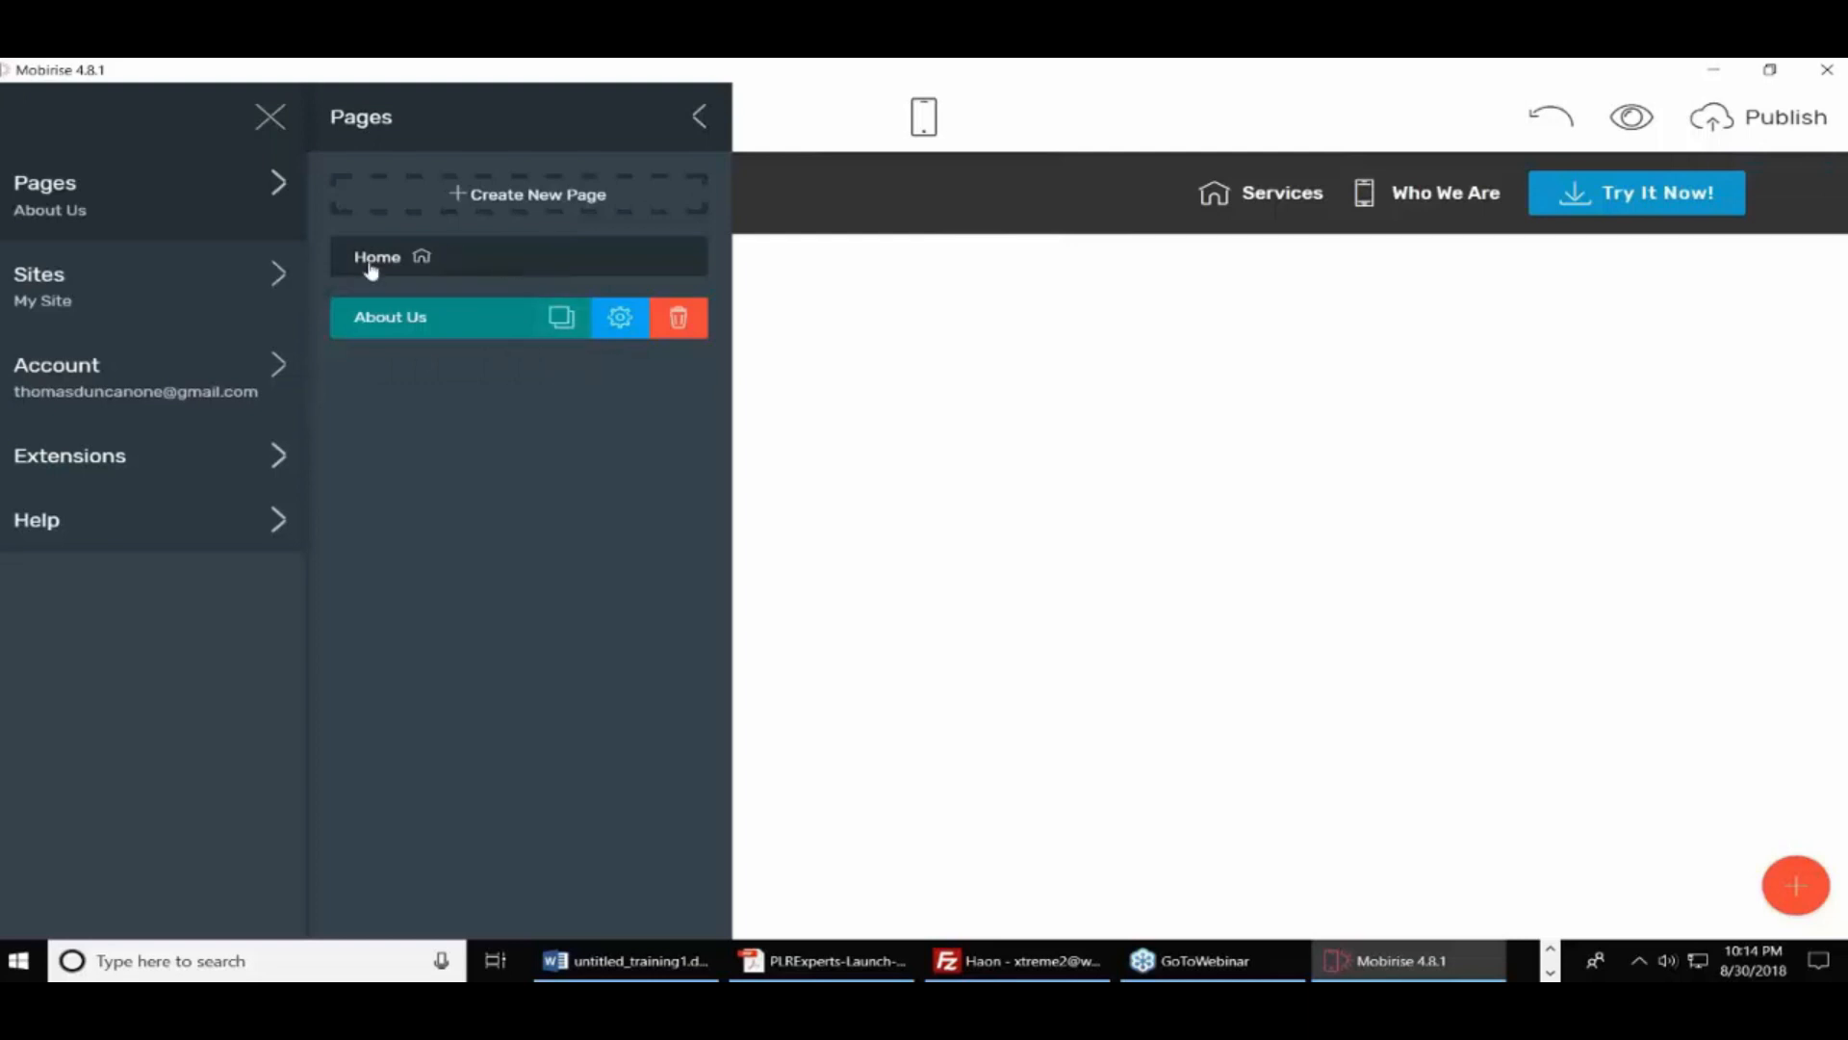
left_click(700, 121)
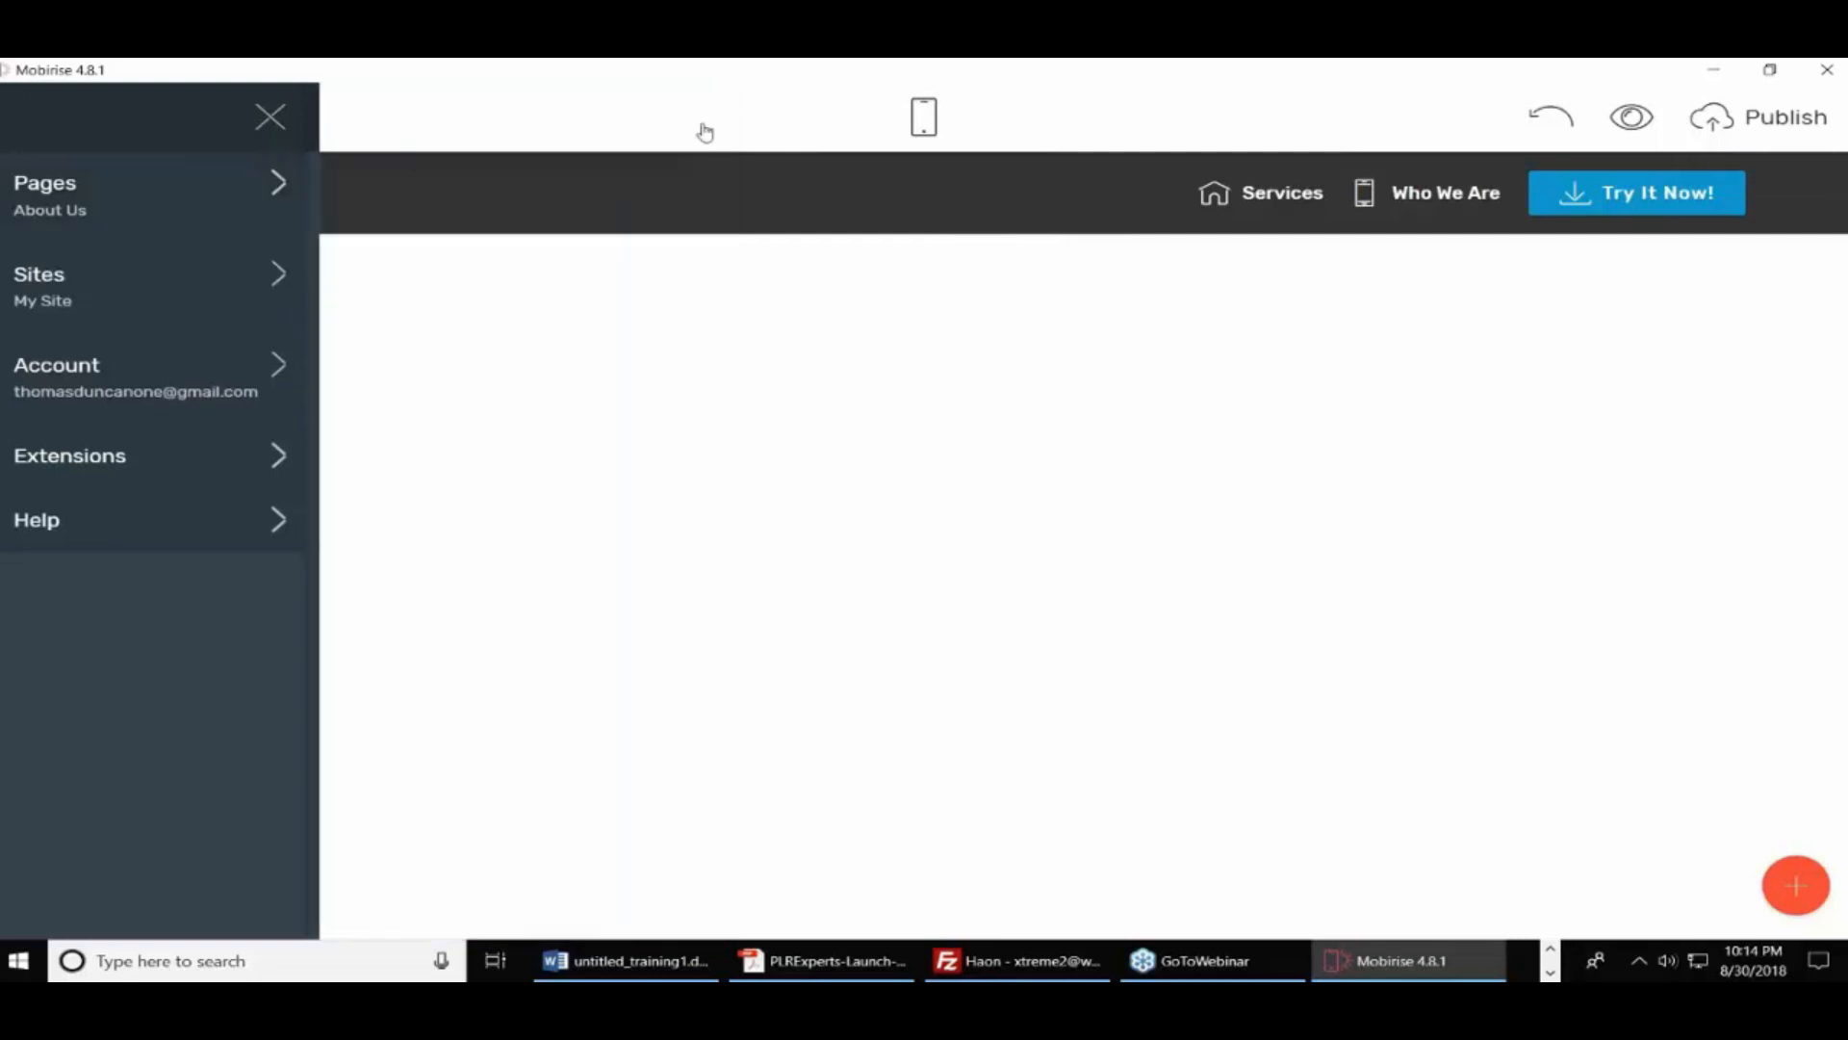
Place the numbered feature list block at the top of the About Us page
left_click(1798, 887)
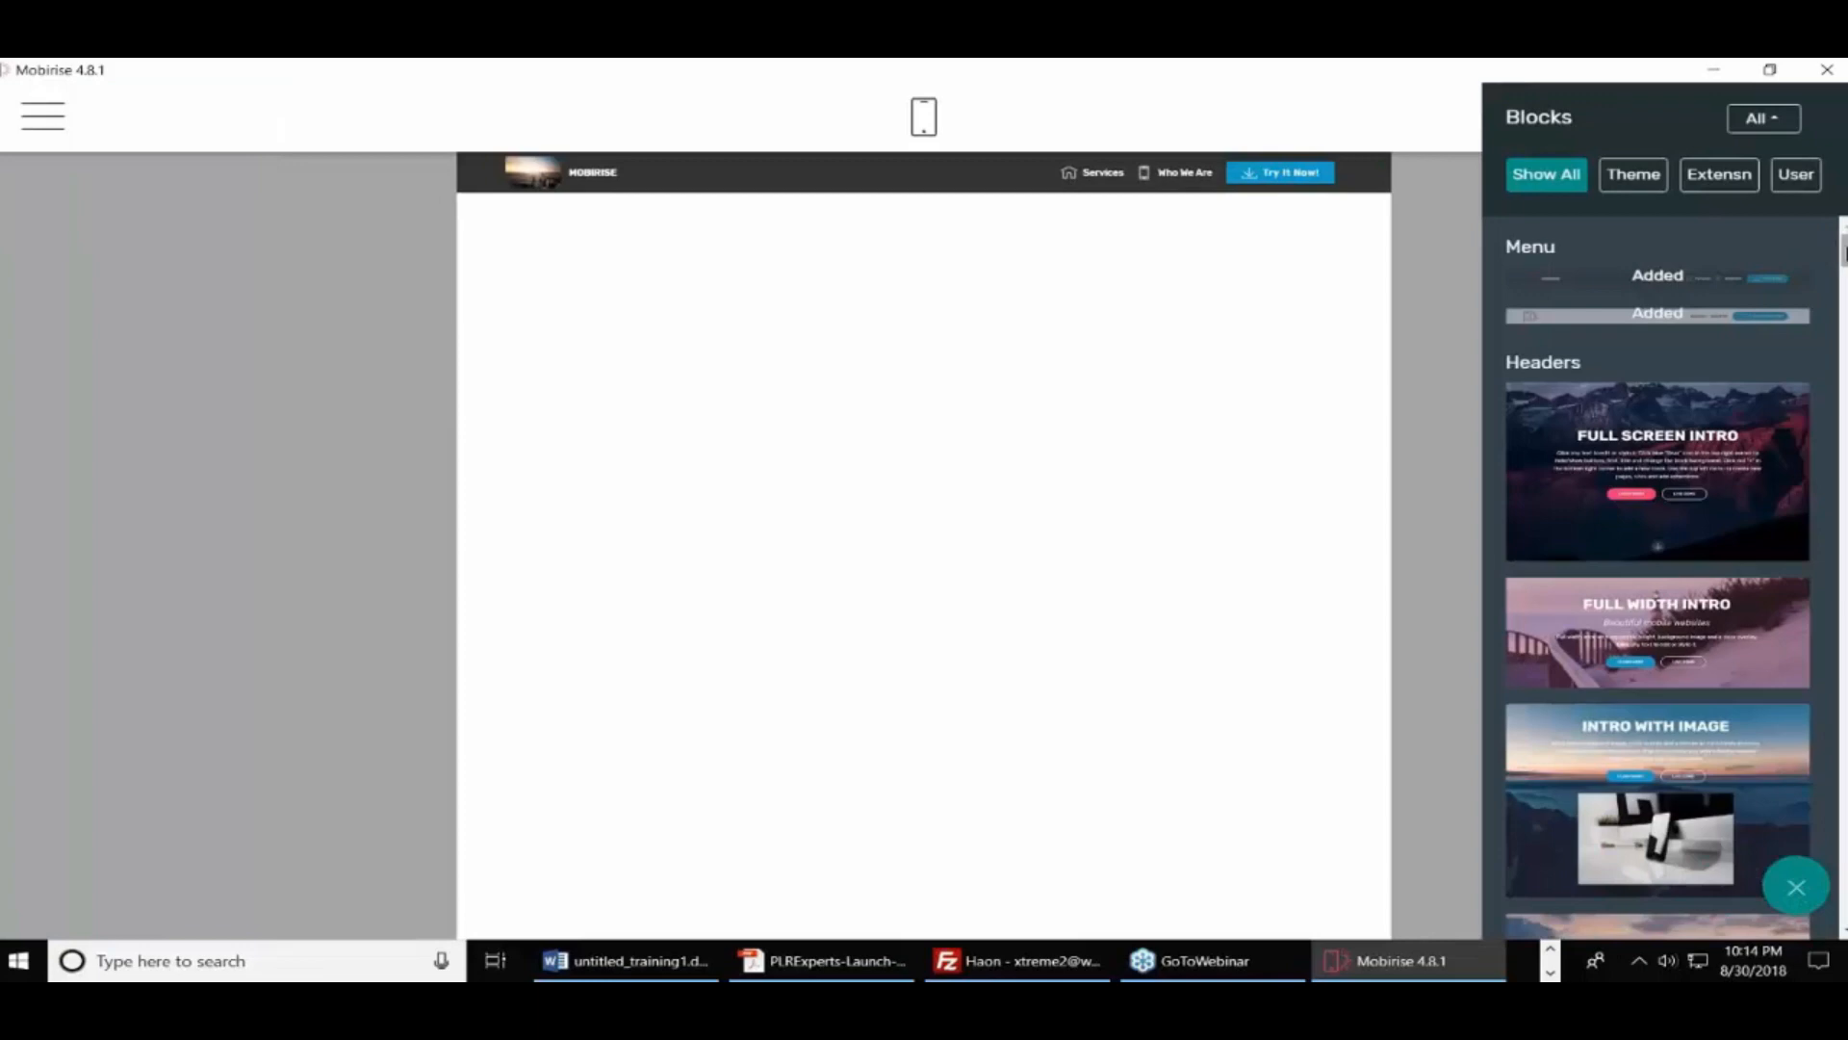
left_click_drag(1843, 252, 1844, 421)
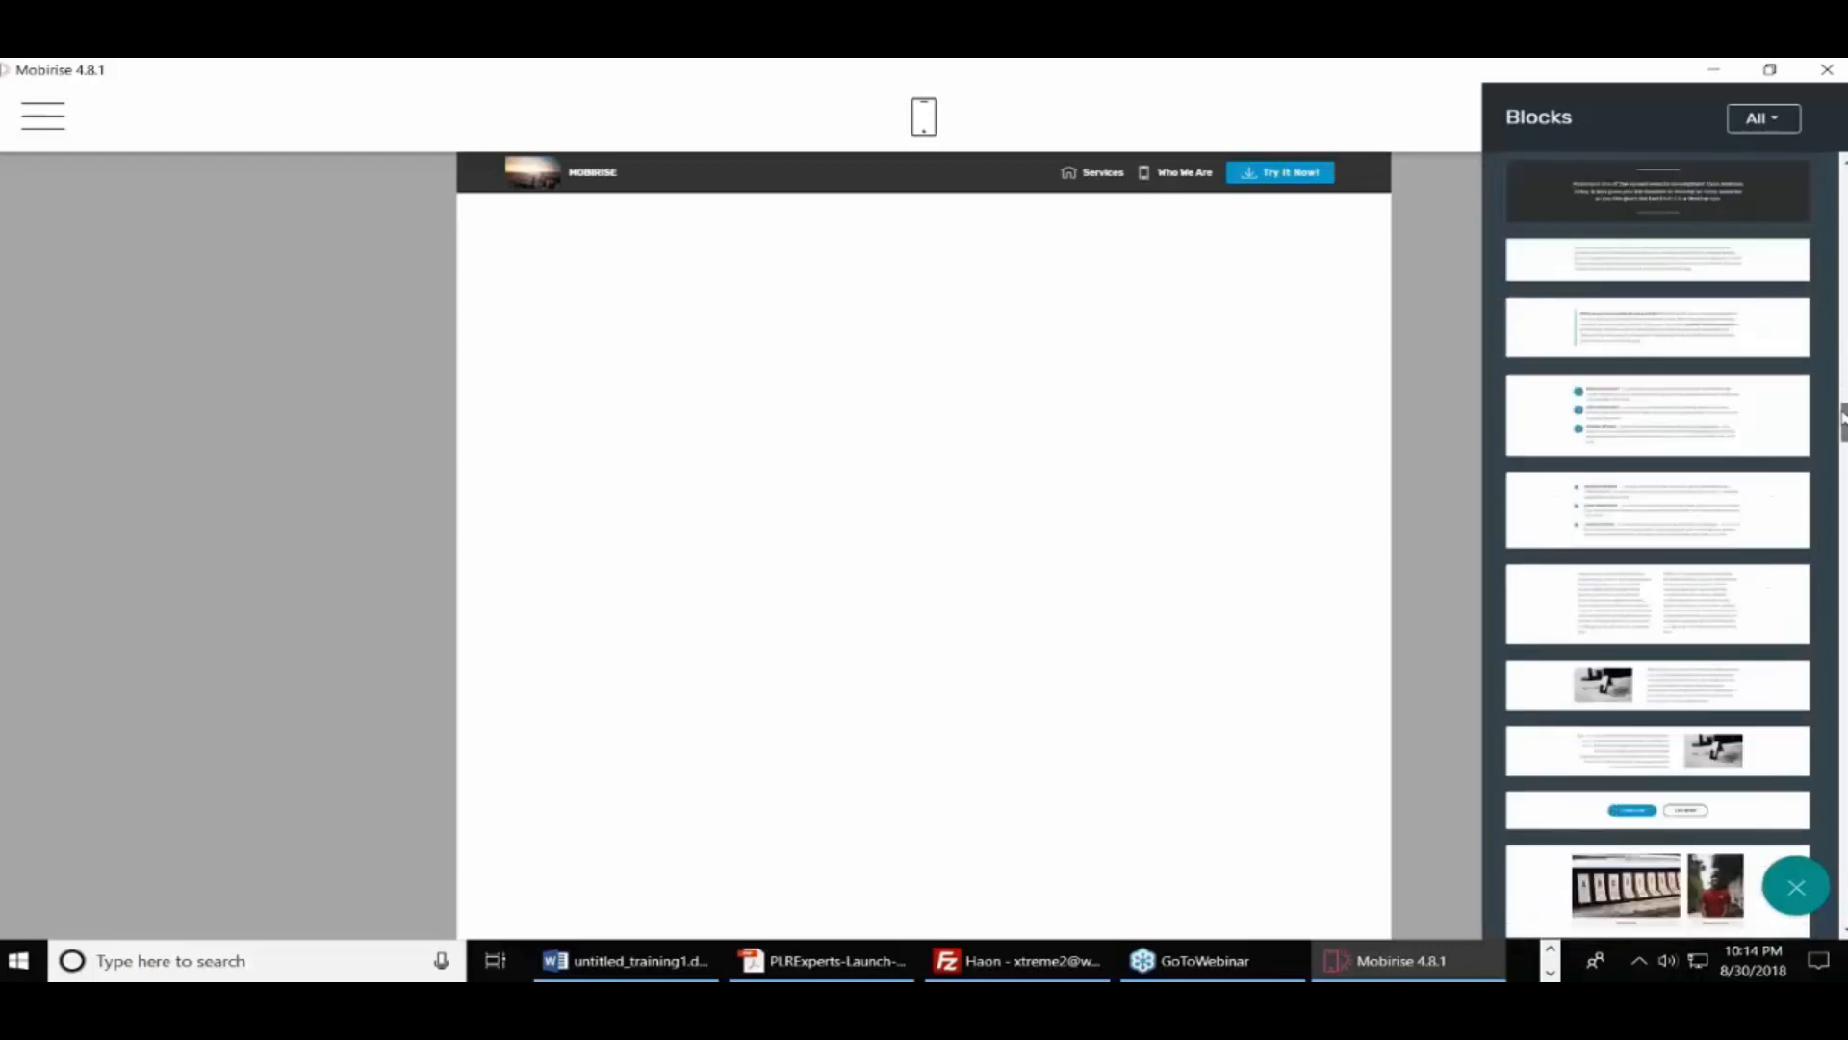
scroll(1843, 429, "down", 3)
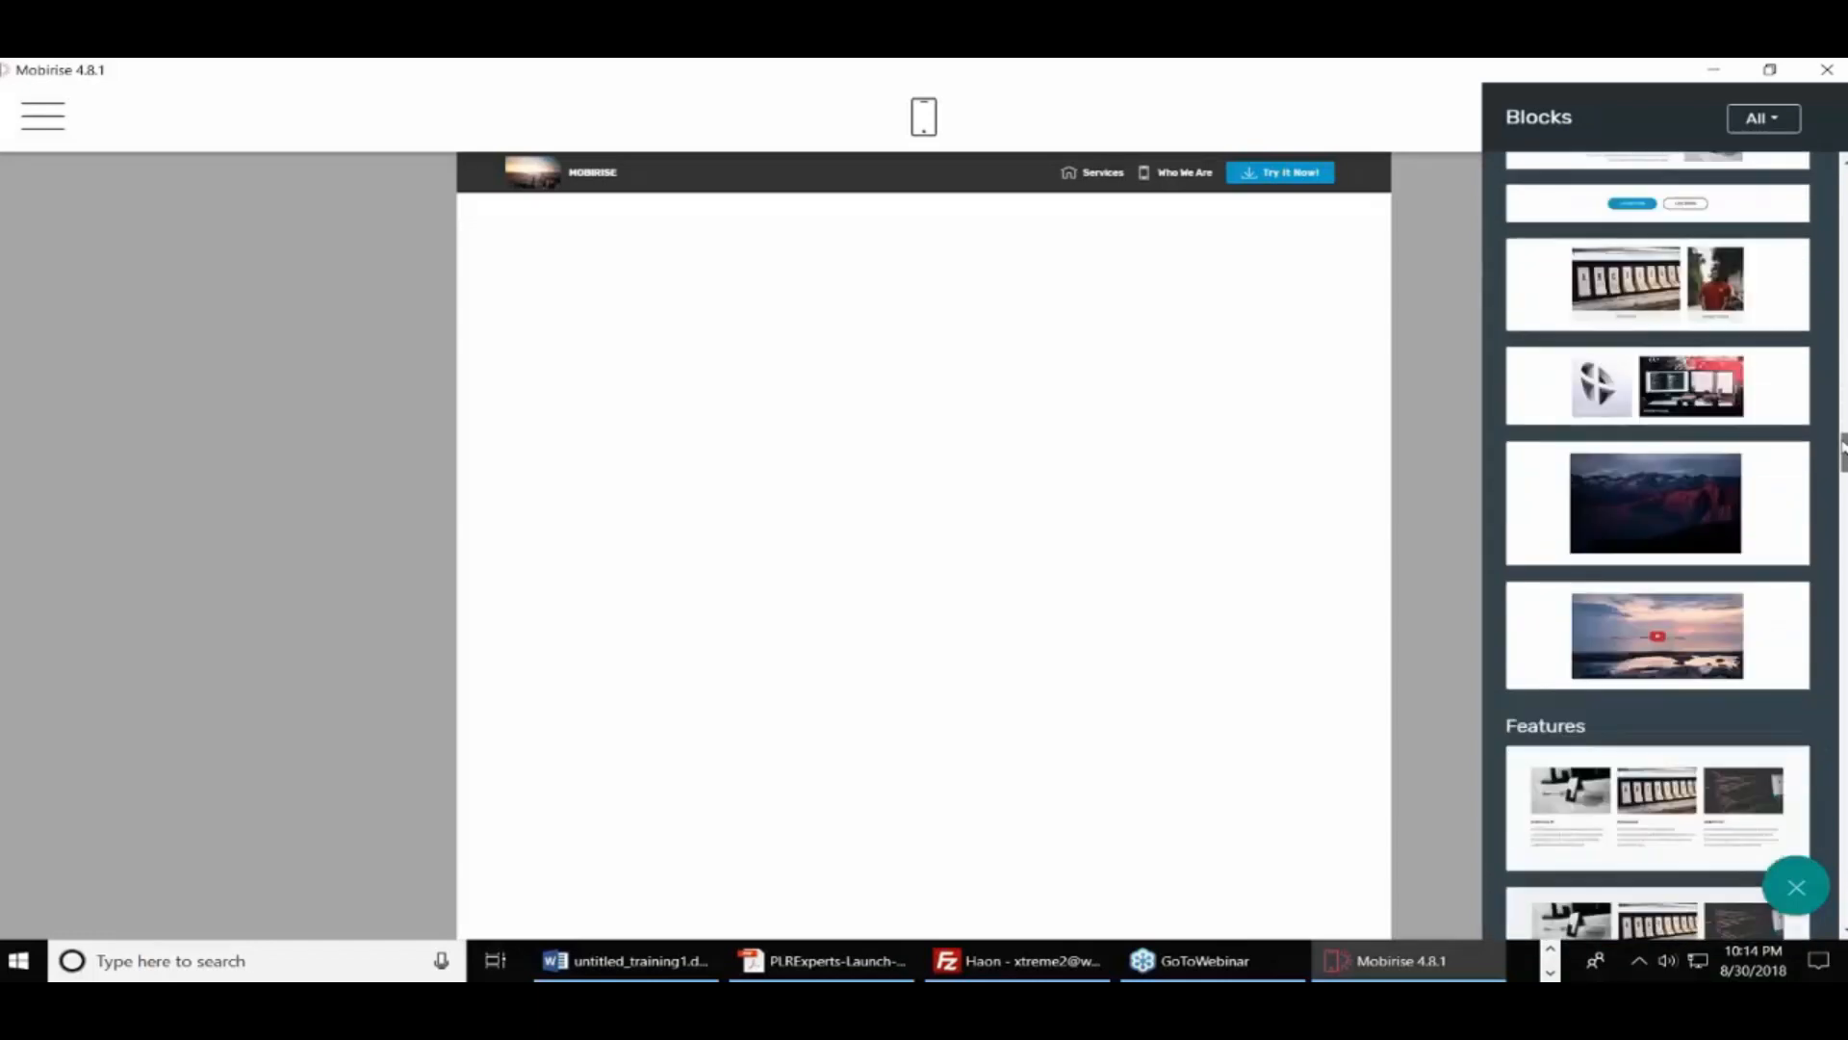
left_click_drag(1844, 424, 1841, 409)
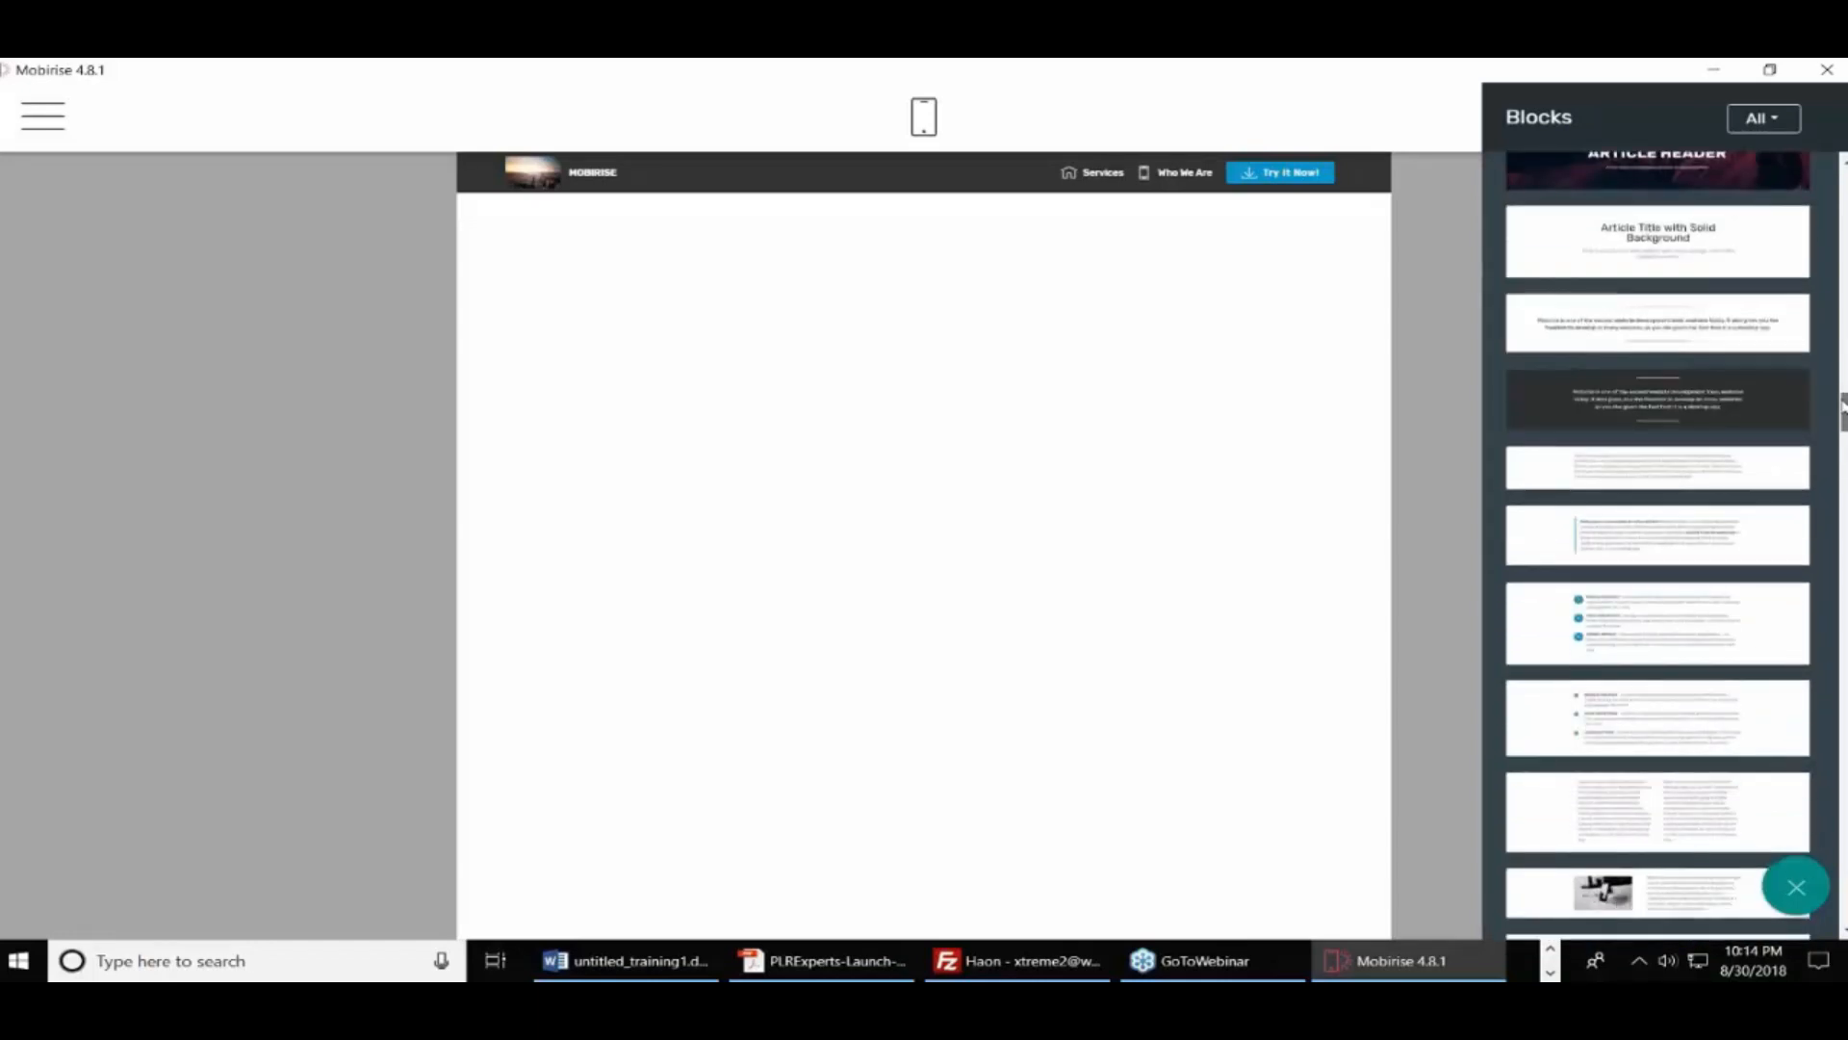
left_click_drag(1651, 602, 953, 308)
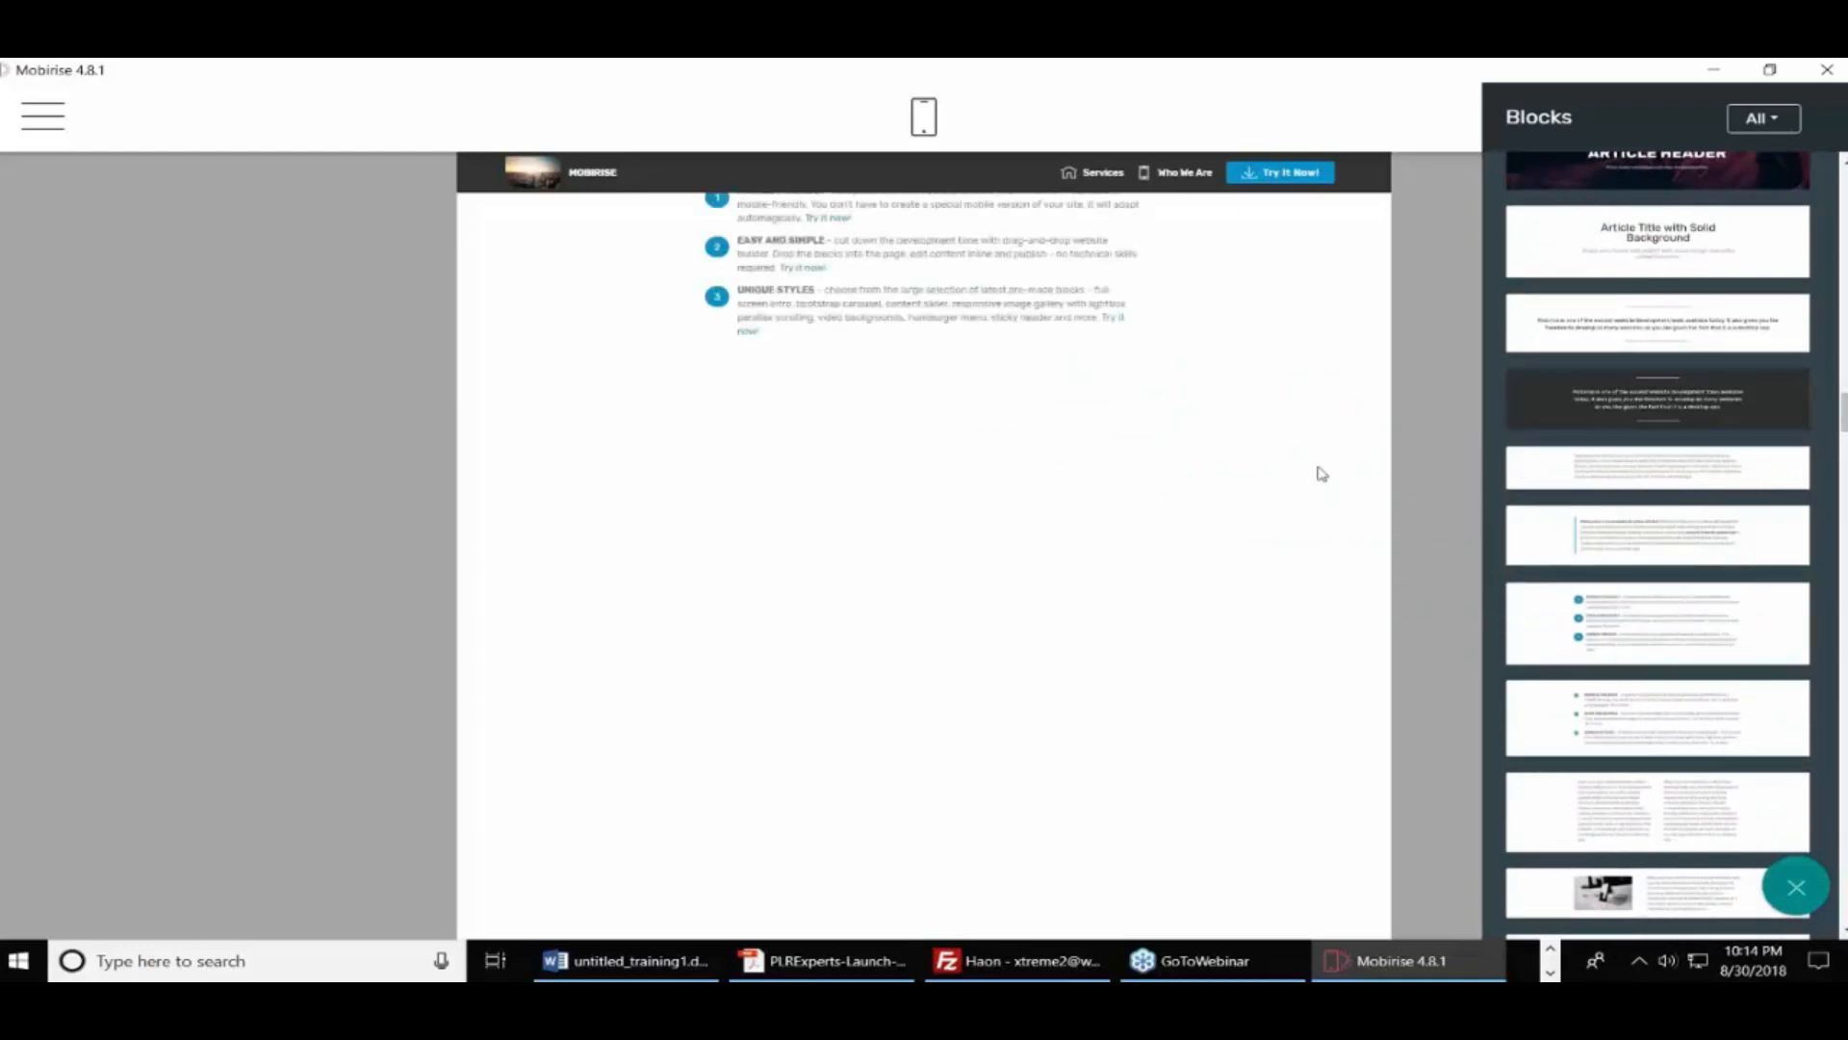
Add the three-card Features block and a Counters block below the list
scroll(1842, 581, "down", 5)
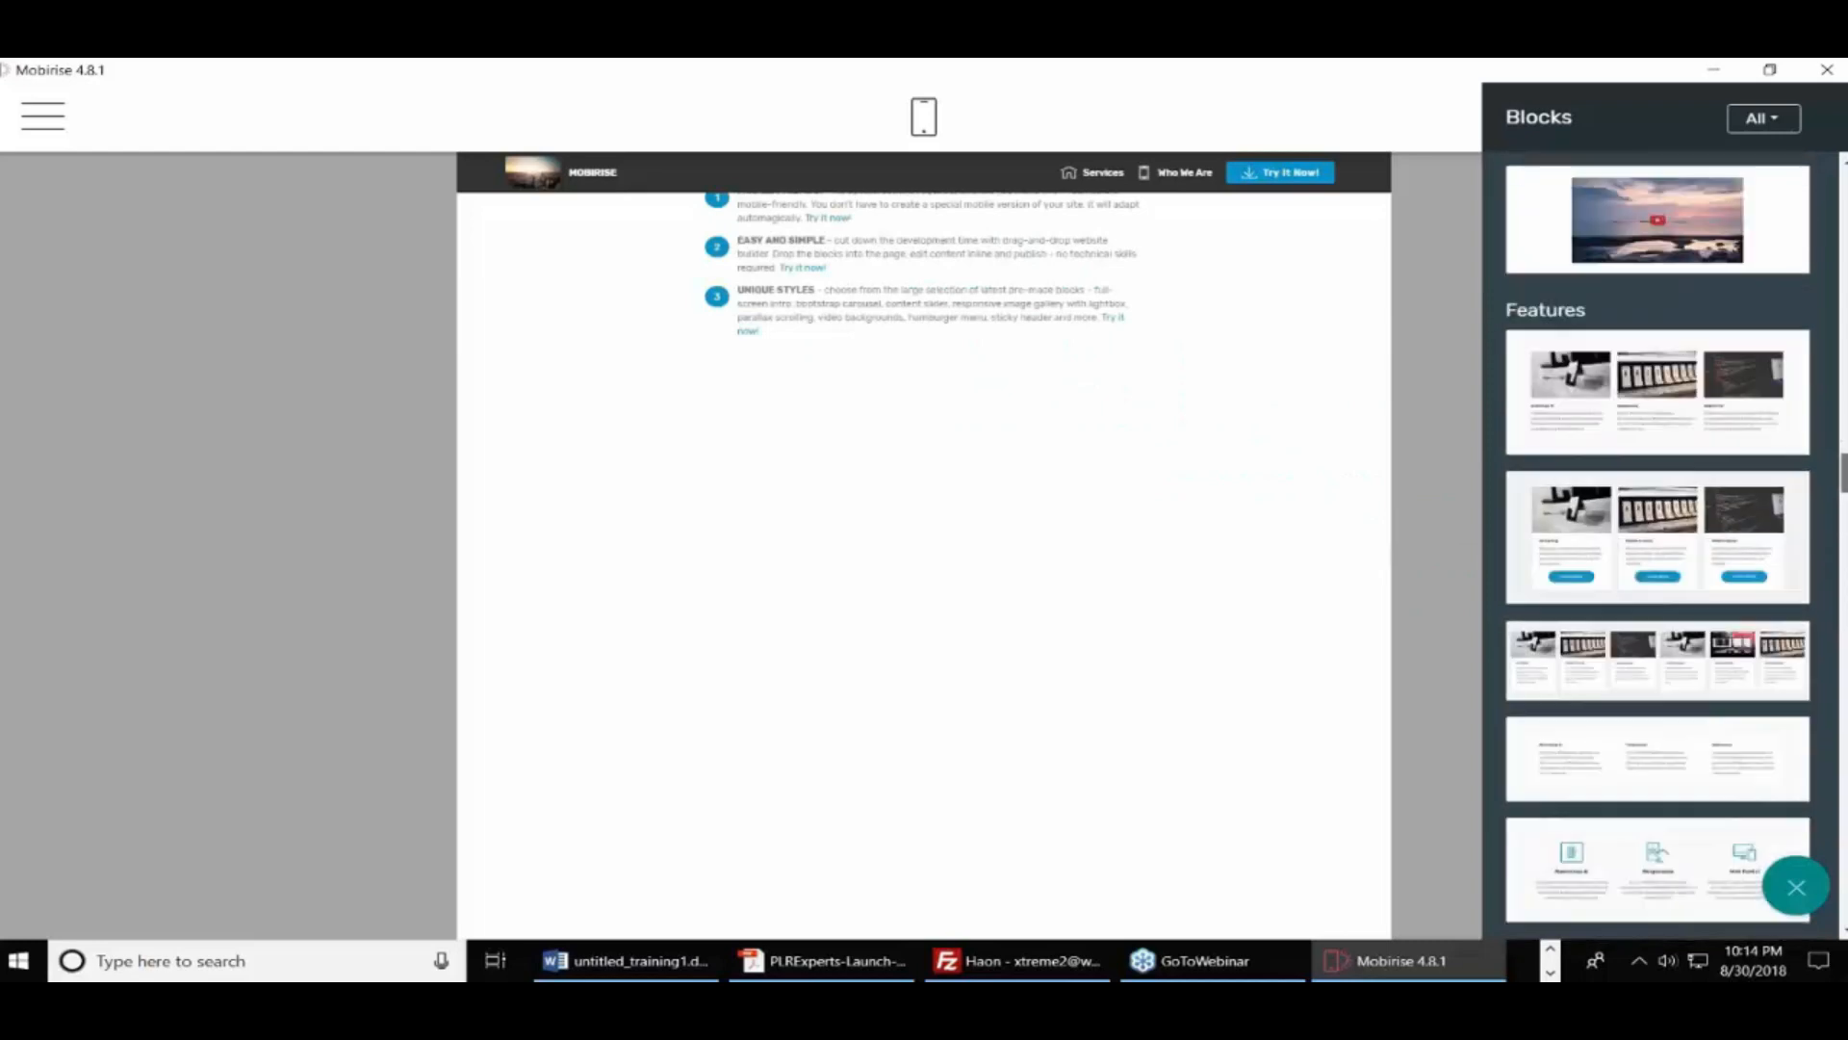
scroll(1656, 578, "down", 4)
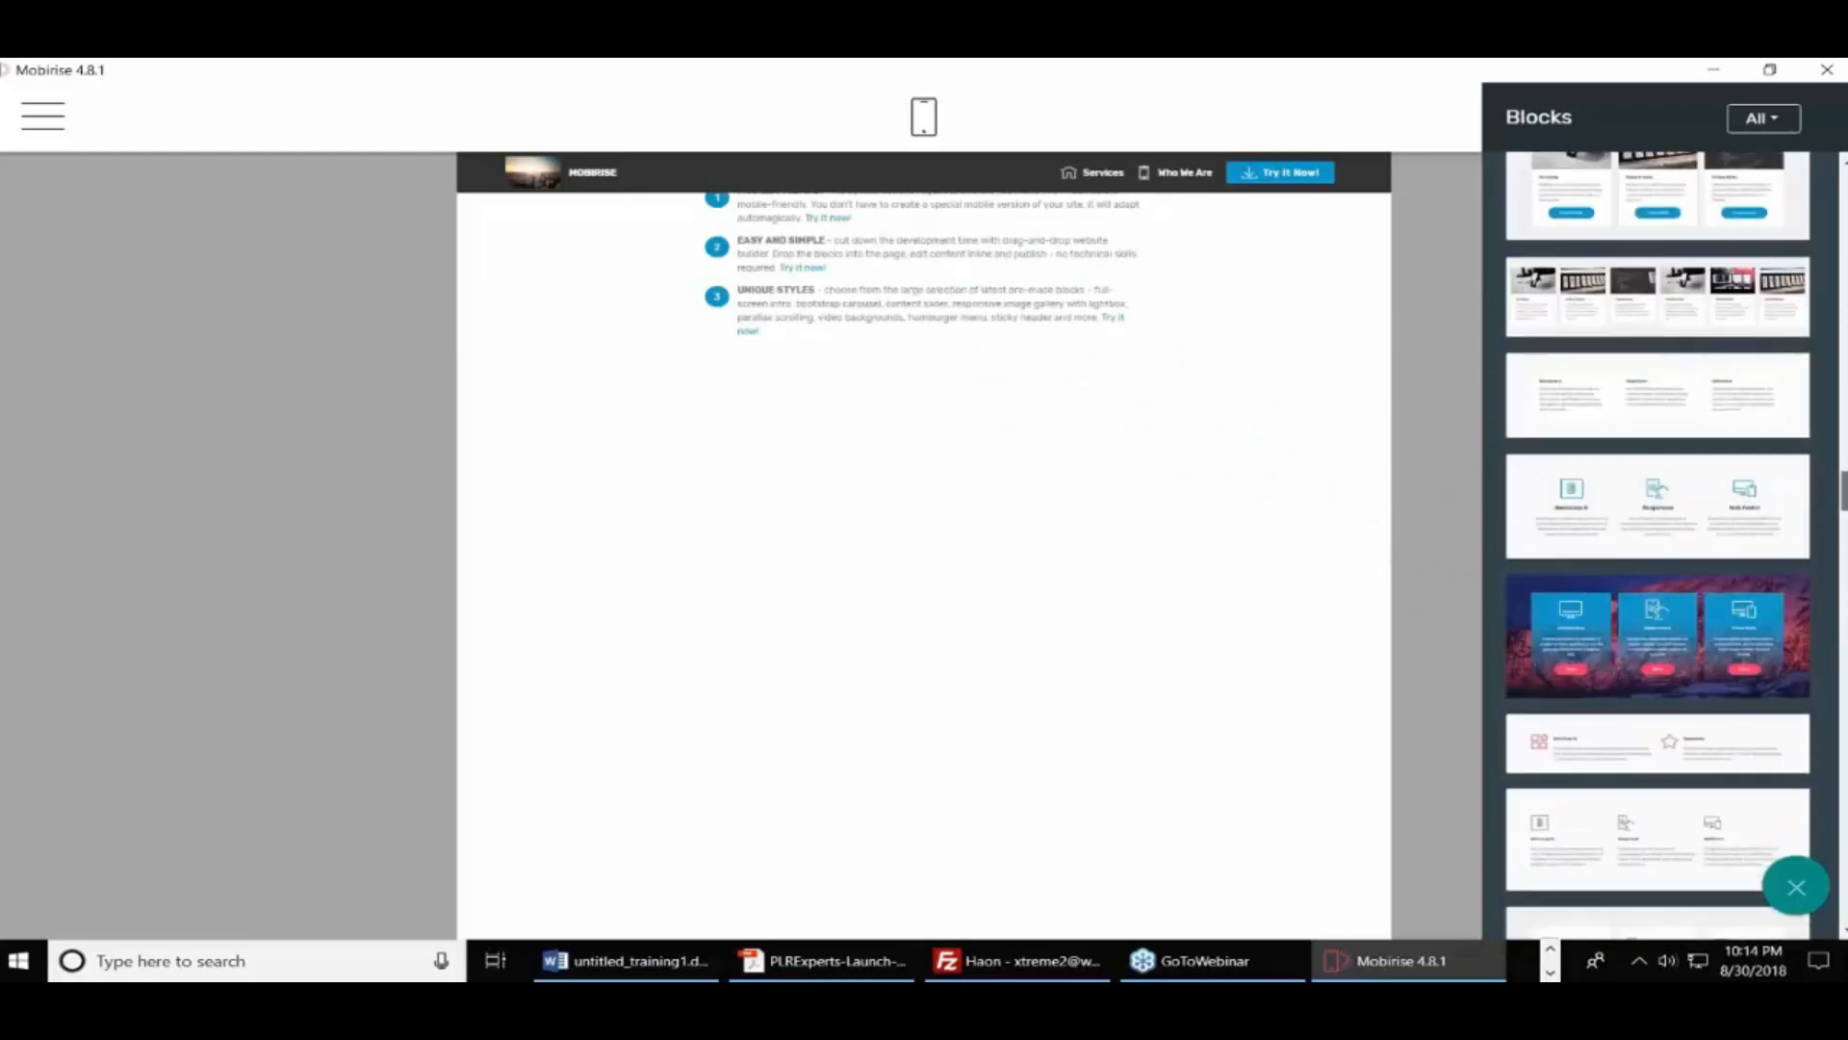
left_click_drag(1684, 621, 778, 404)
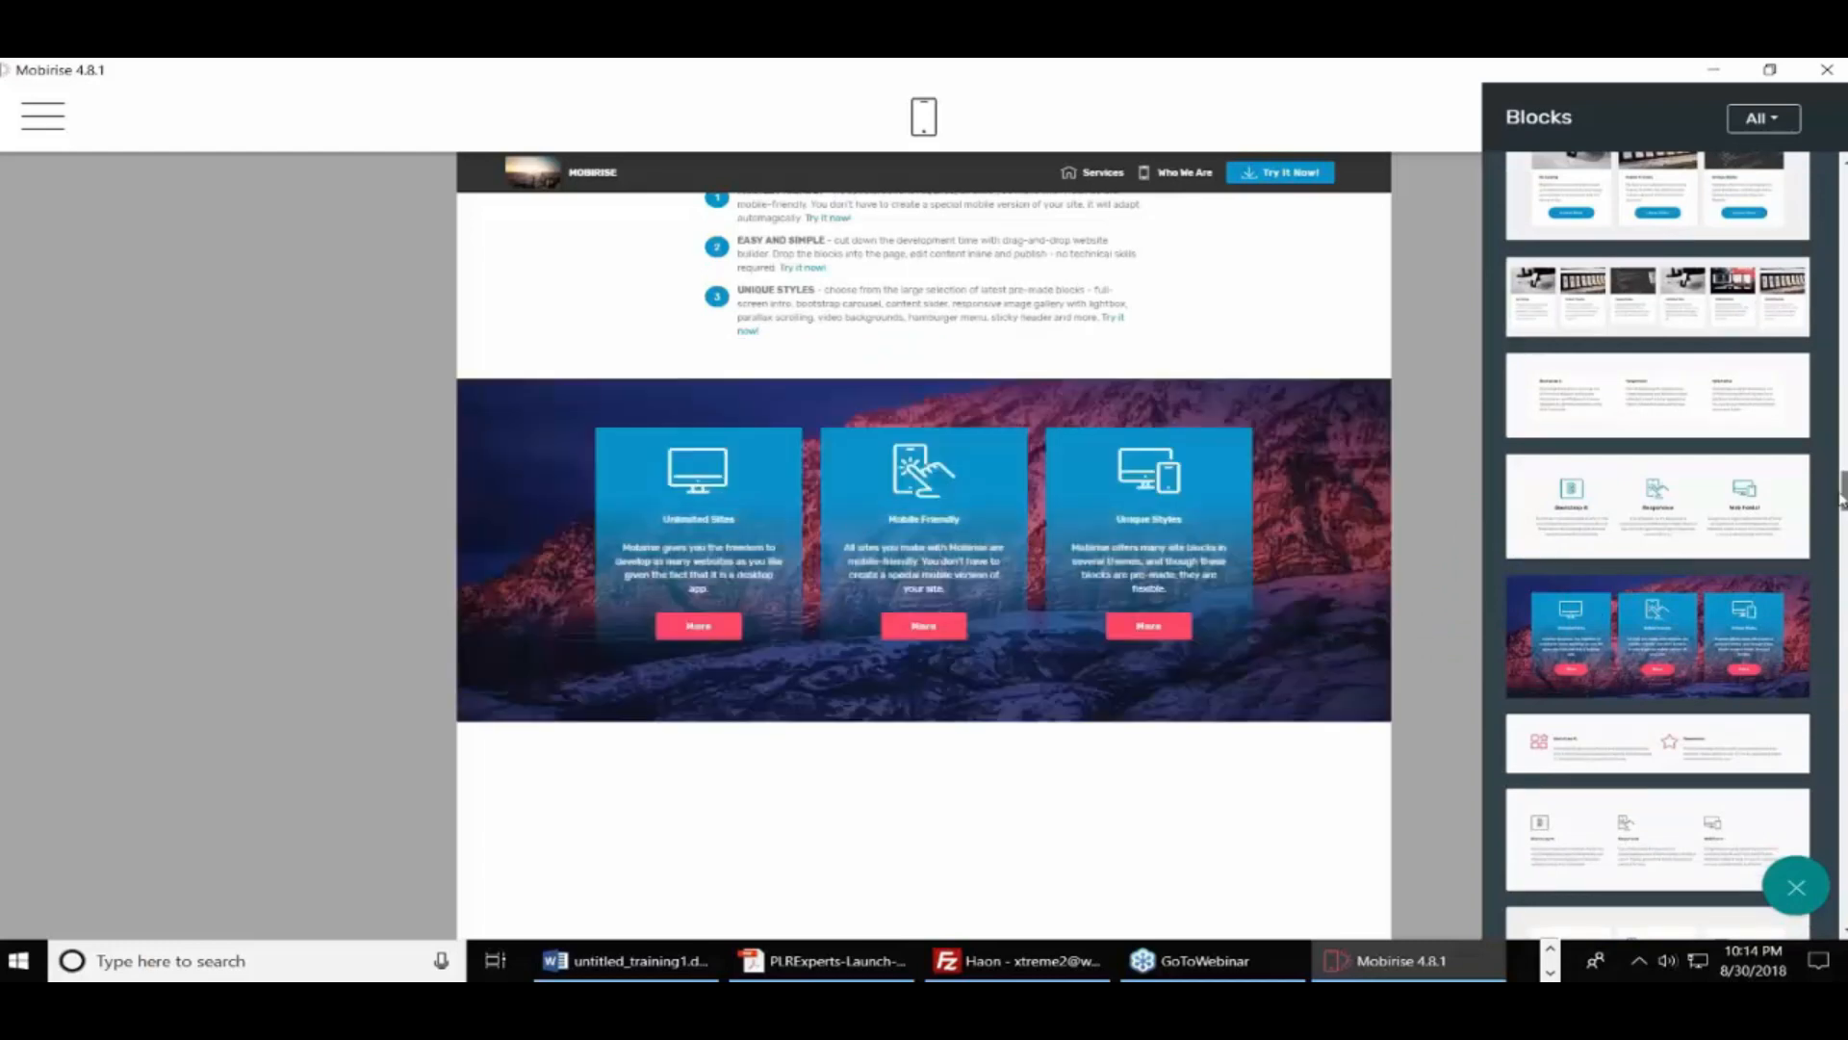
left_click_drag(1840, 499, 1840, 625)
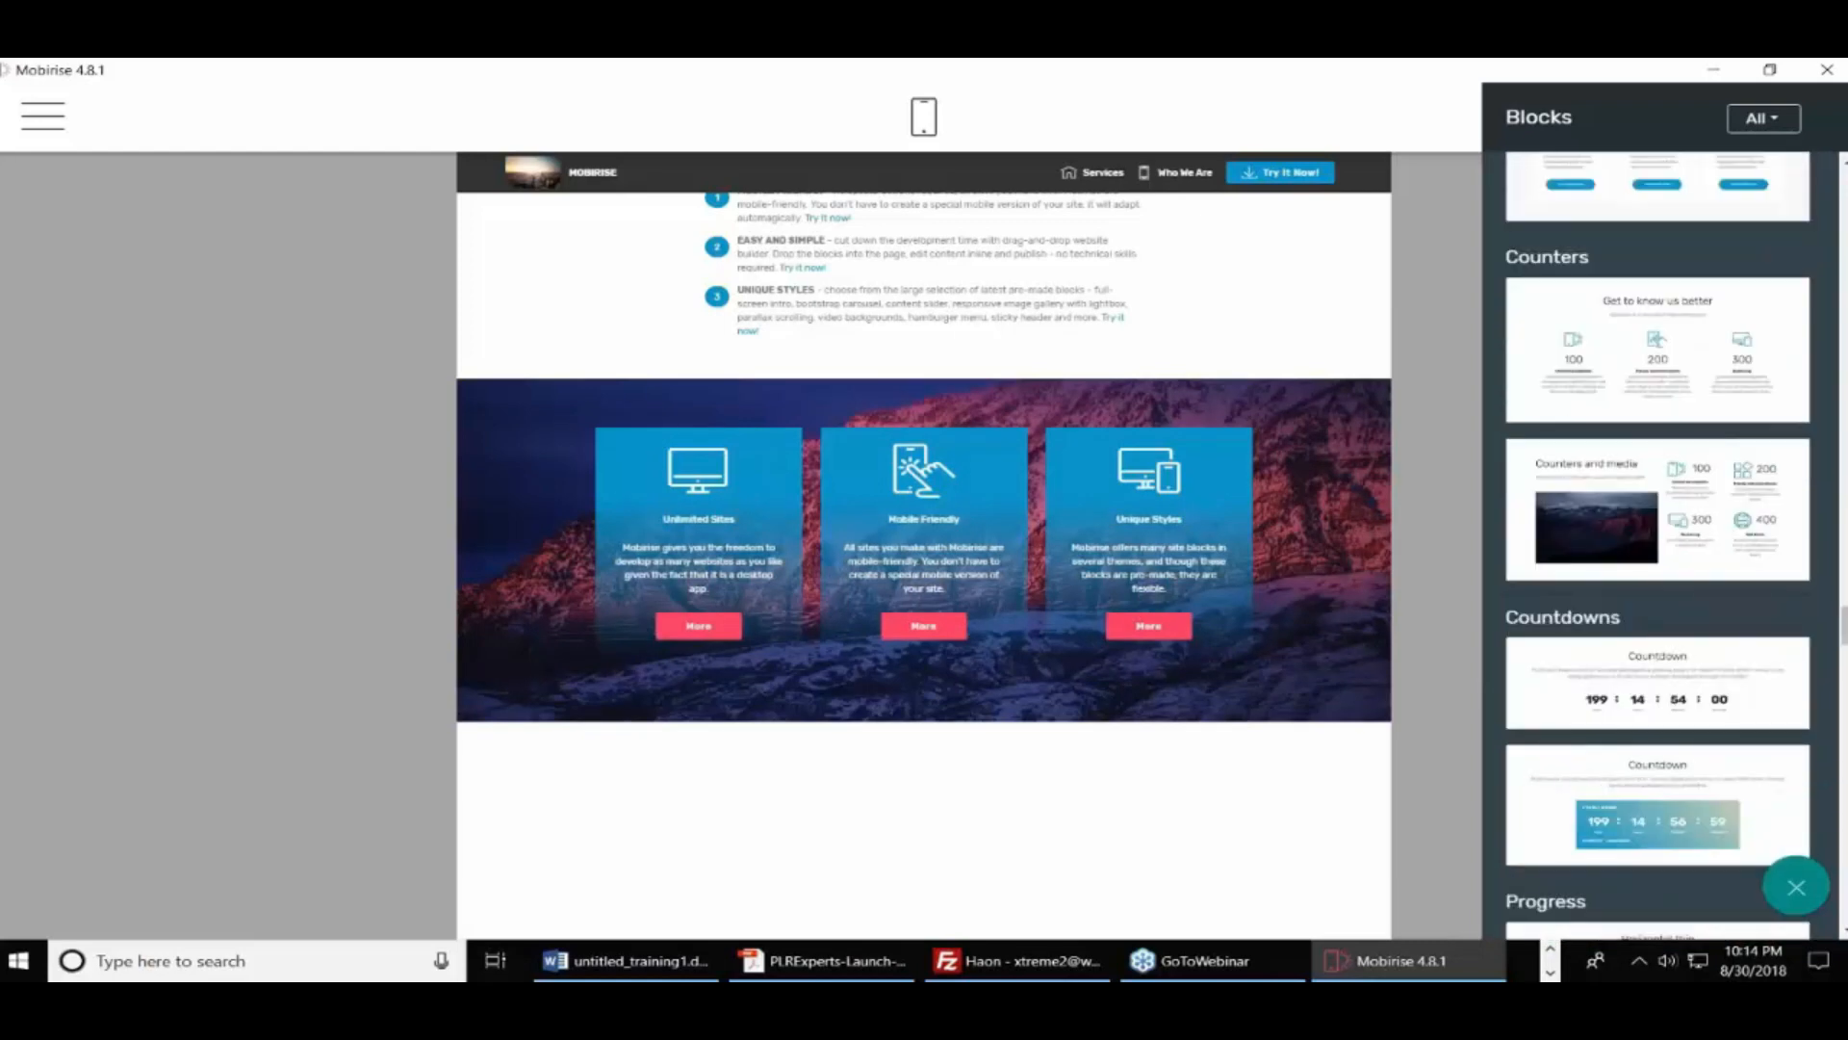
left_click_drag(1629, 369, 898, 847)
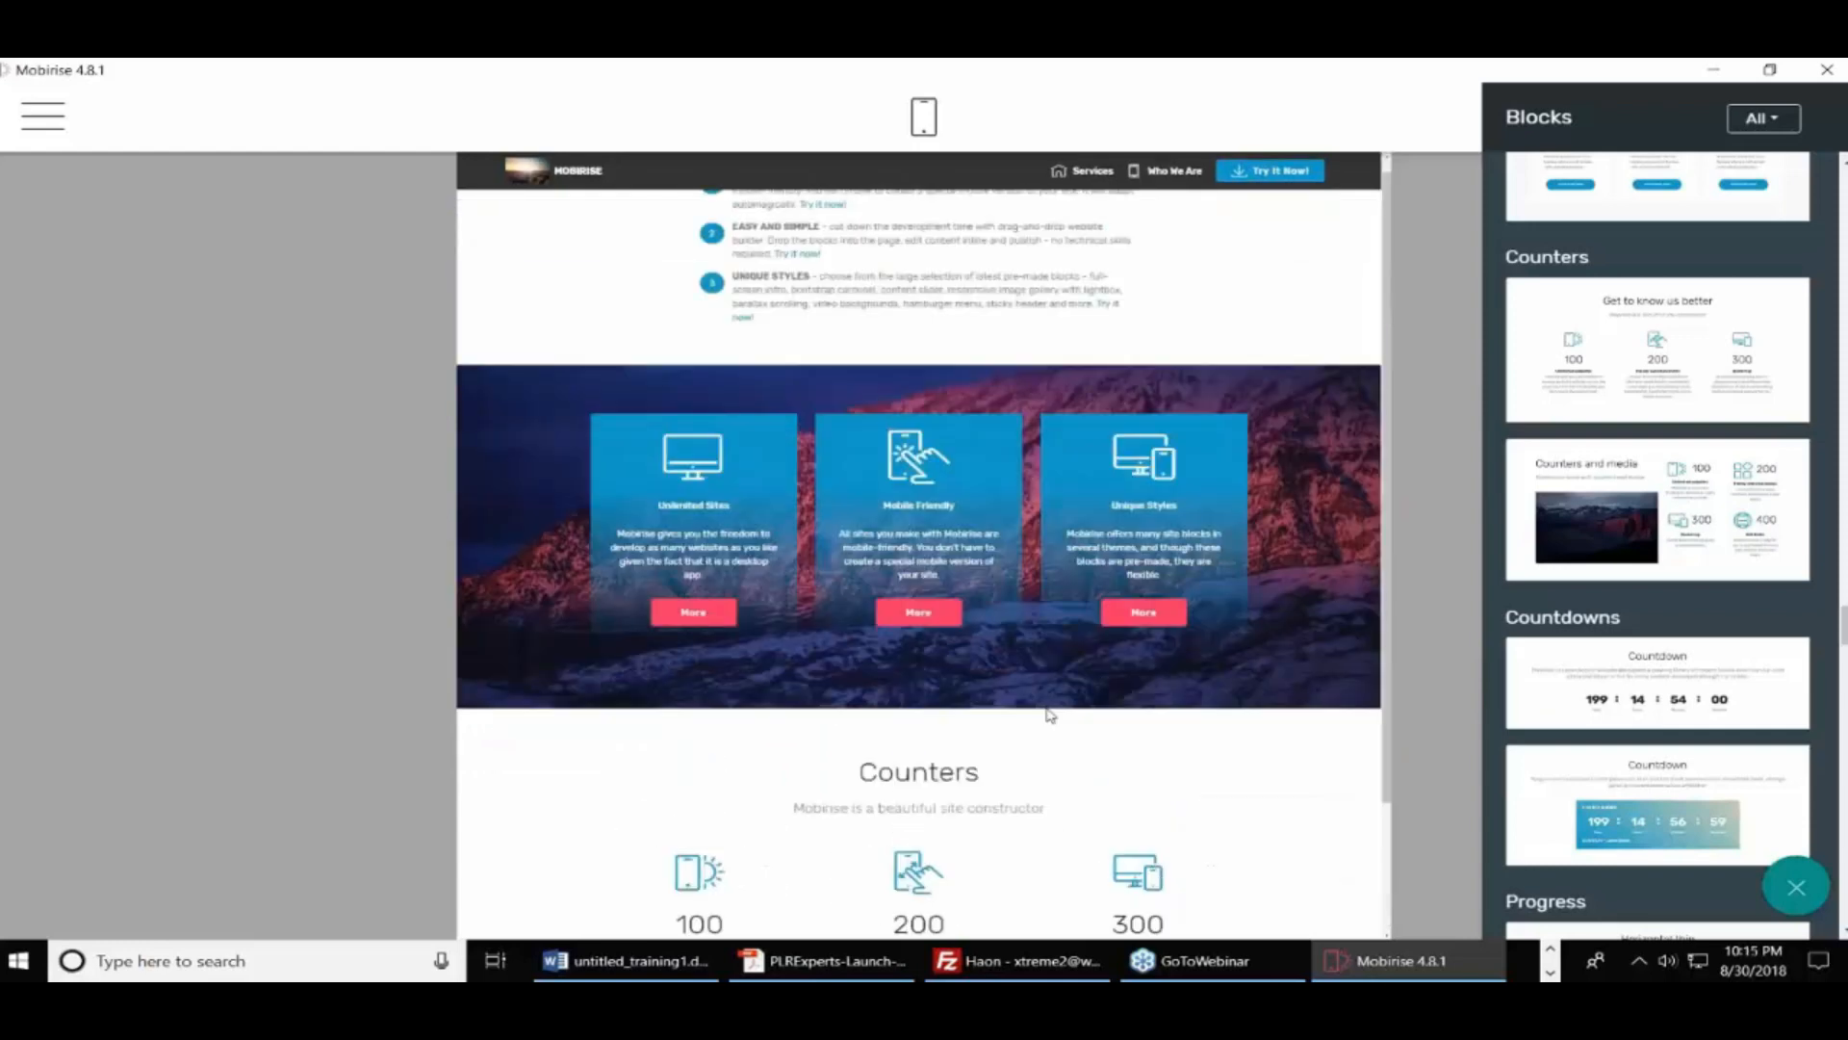
left_click(1456, 265)
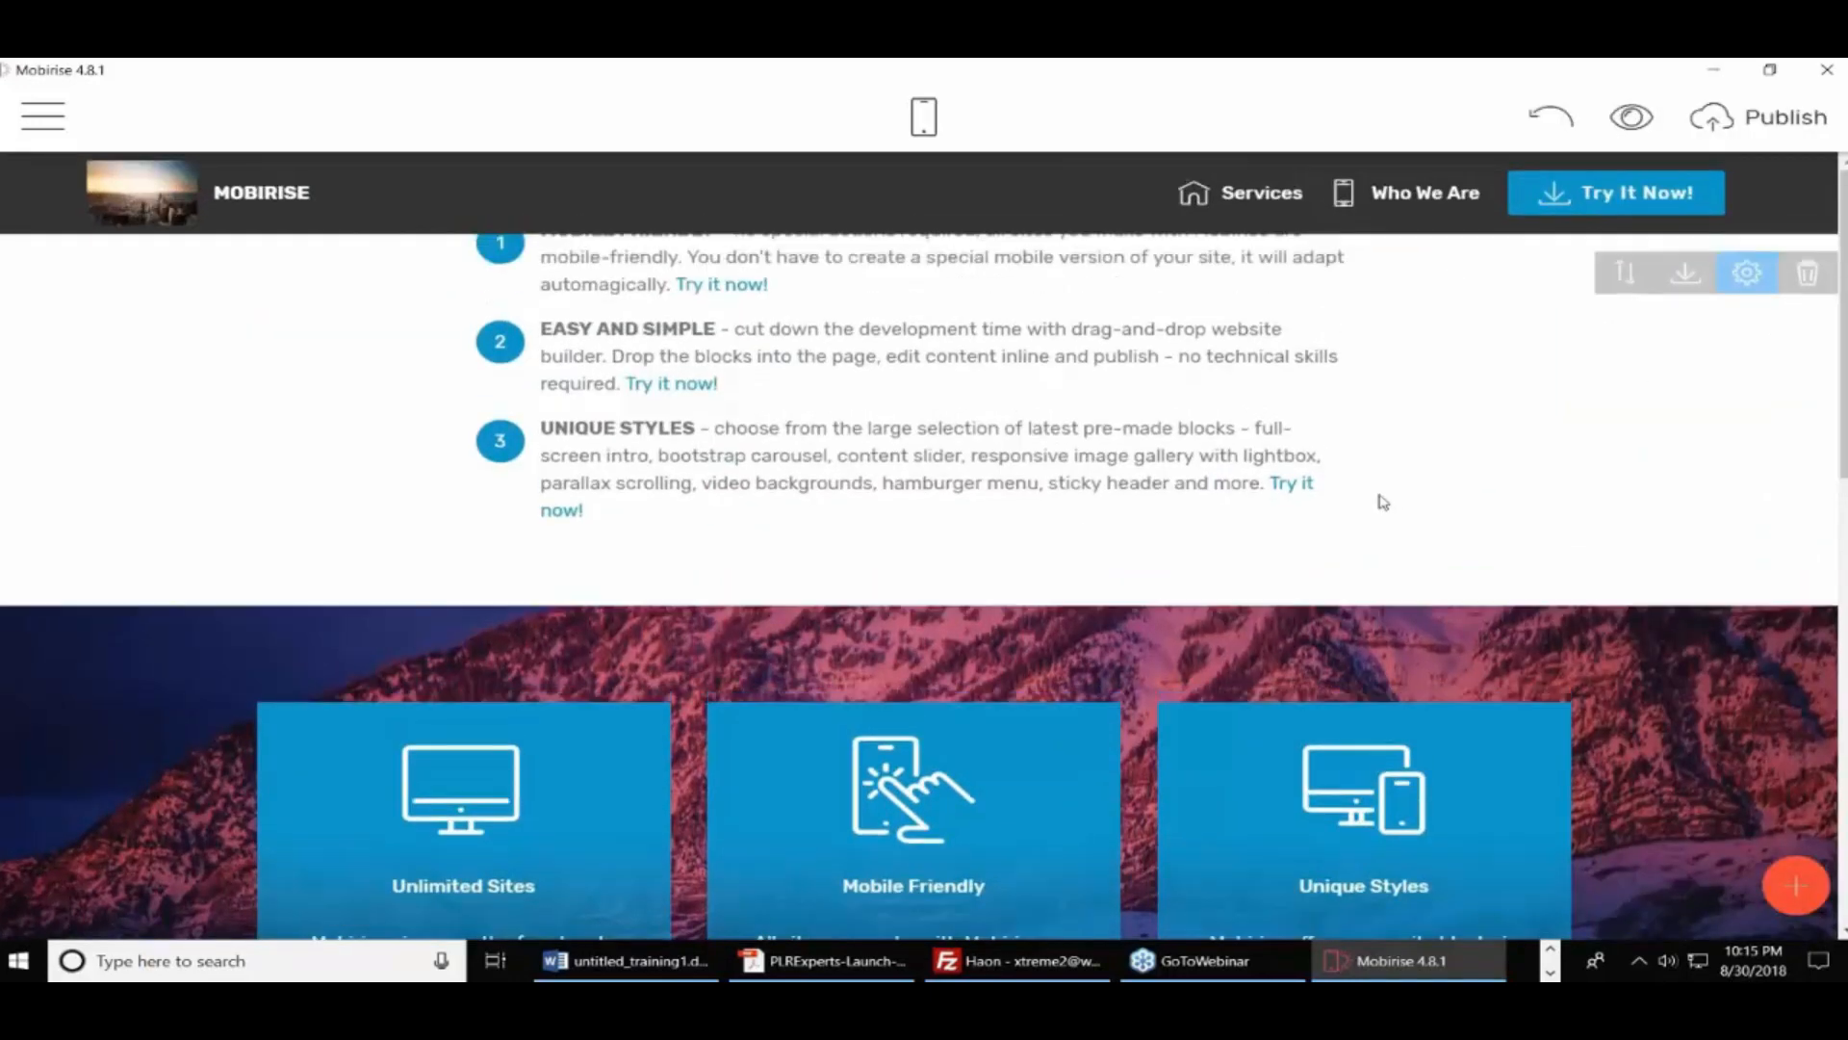
left_click(760, 358)
key("ctrl+a")
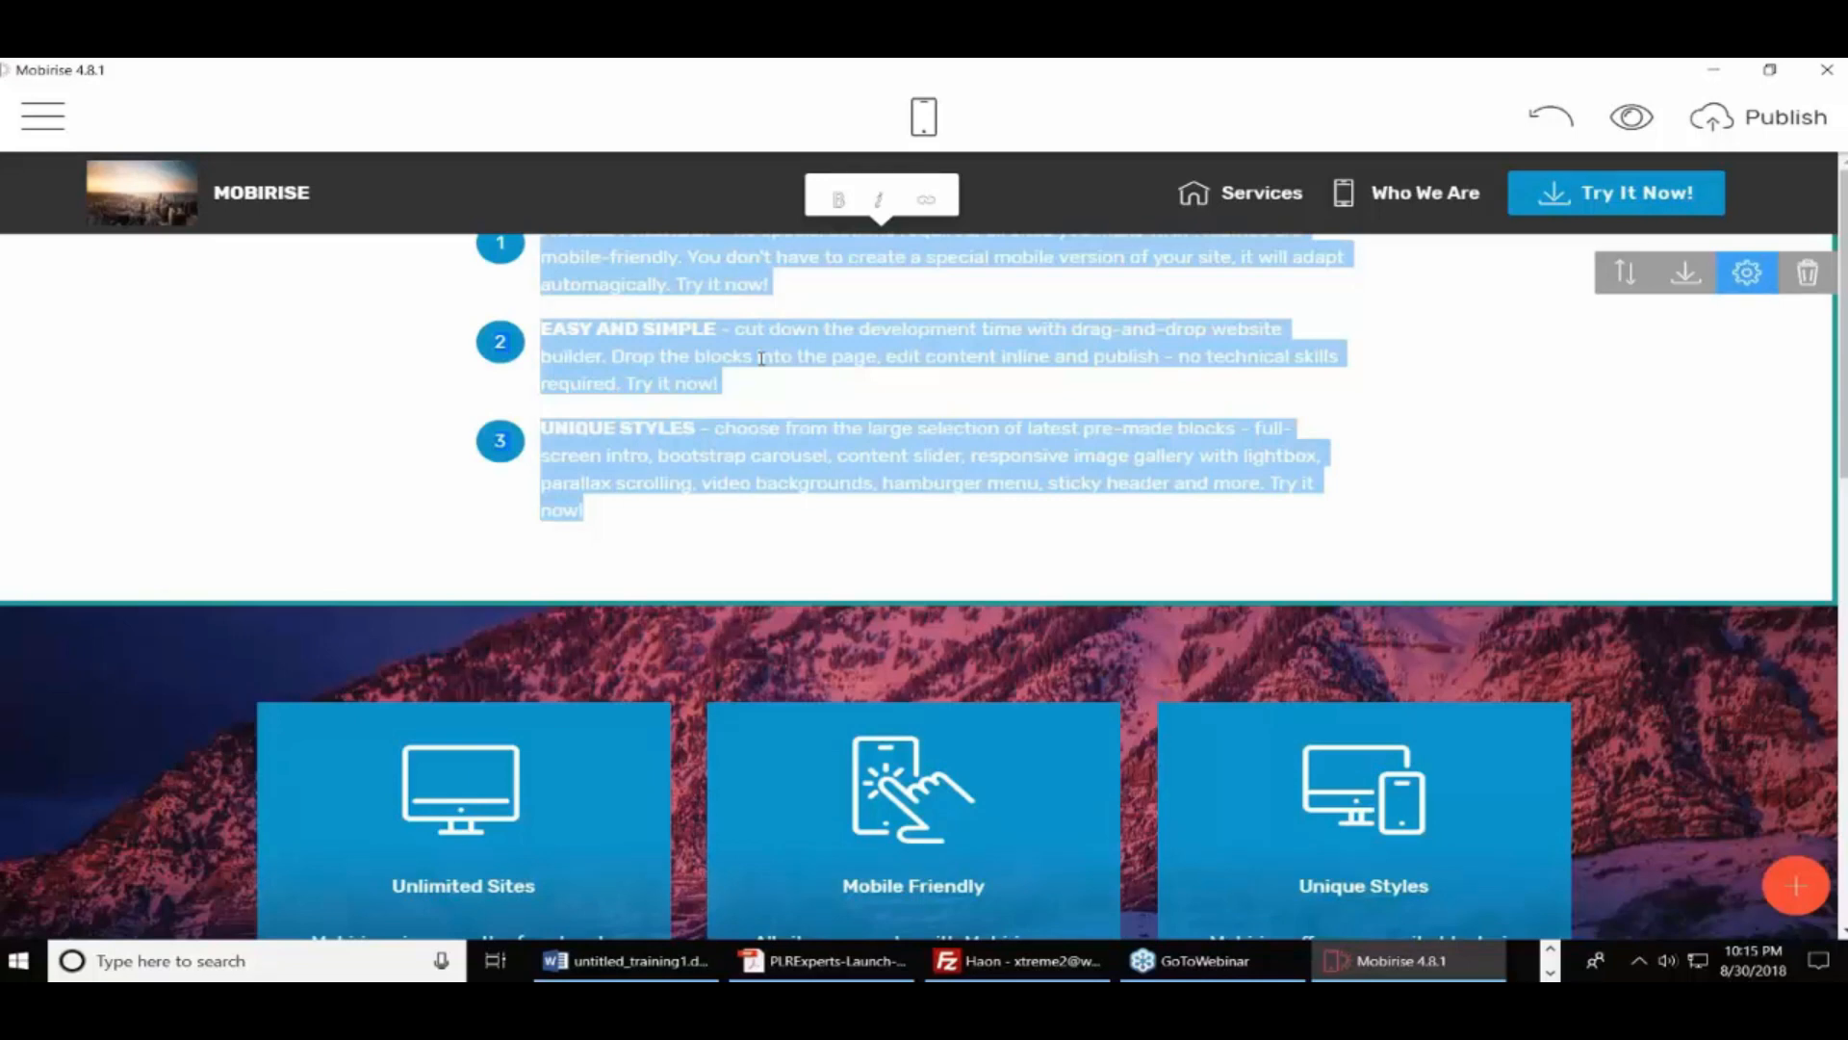
left_click(910, 116)
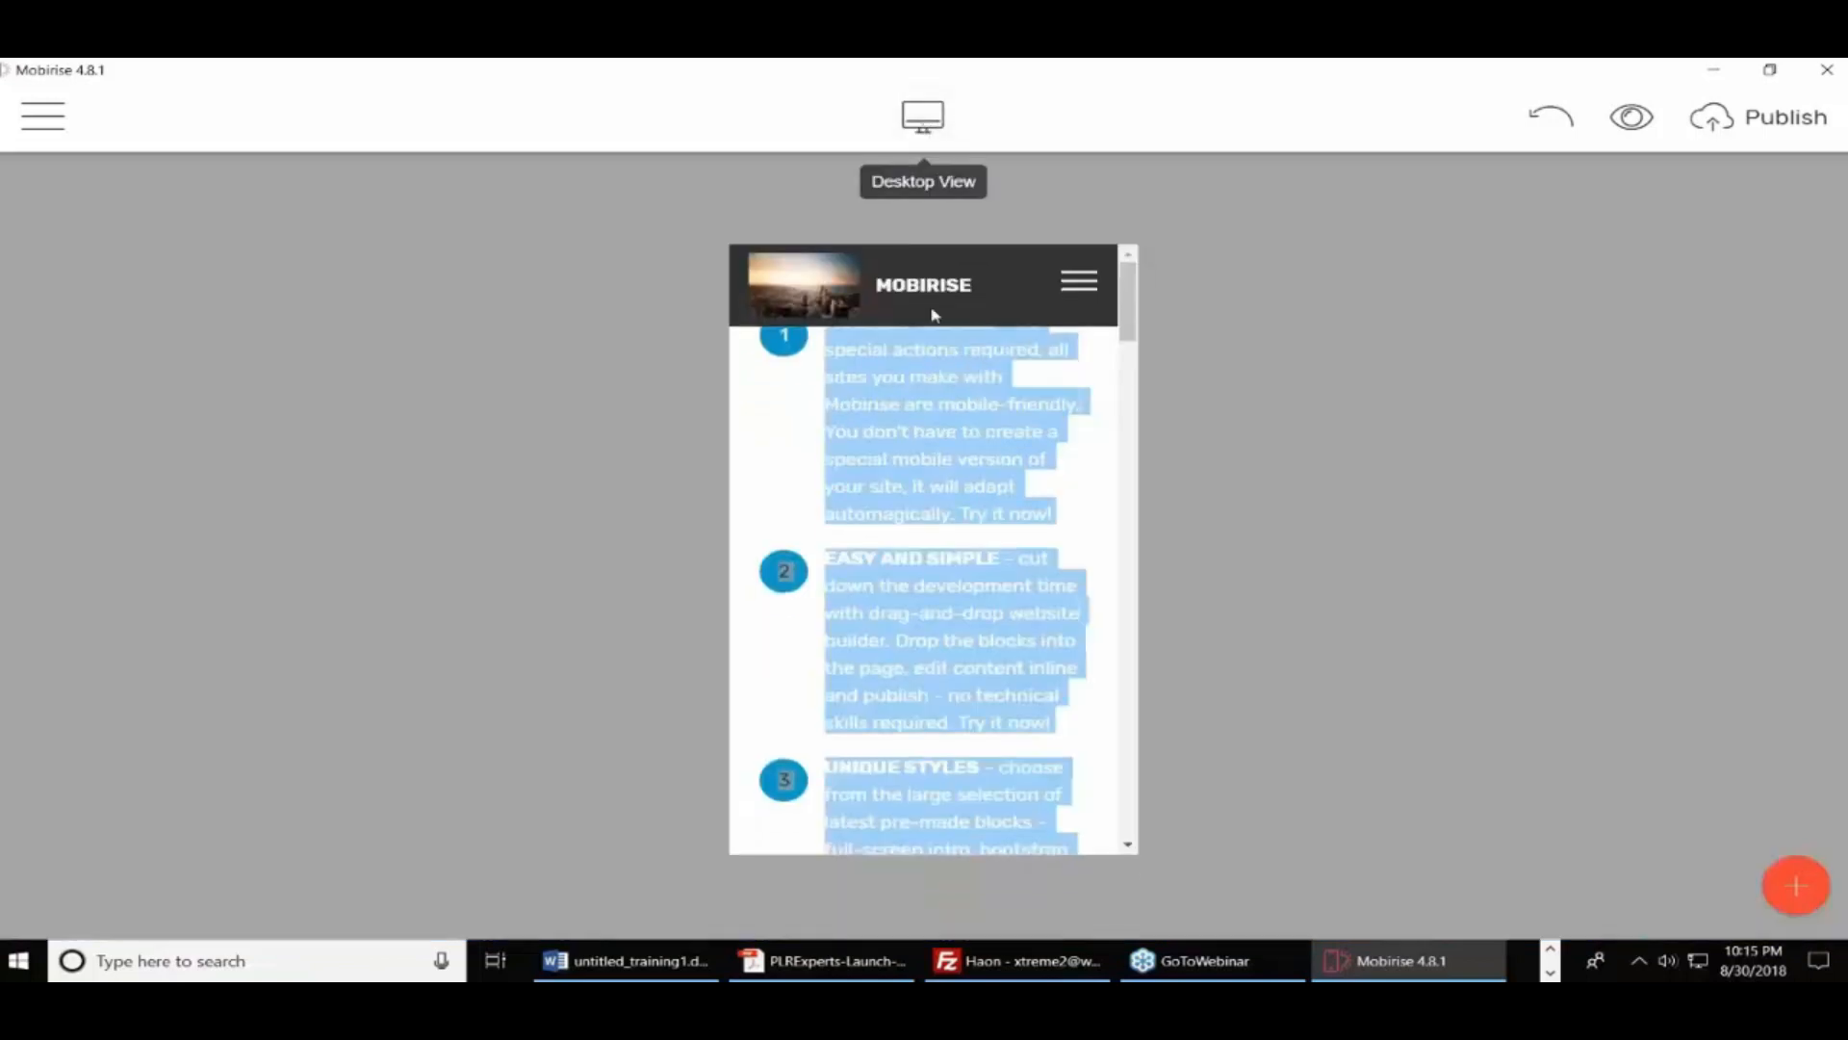
left_click(989, 493)
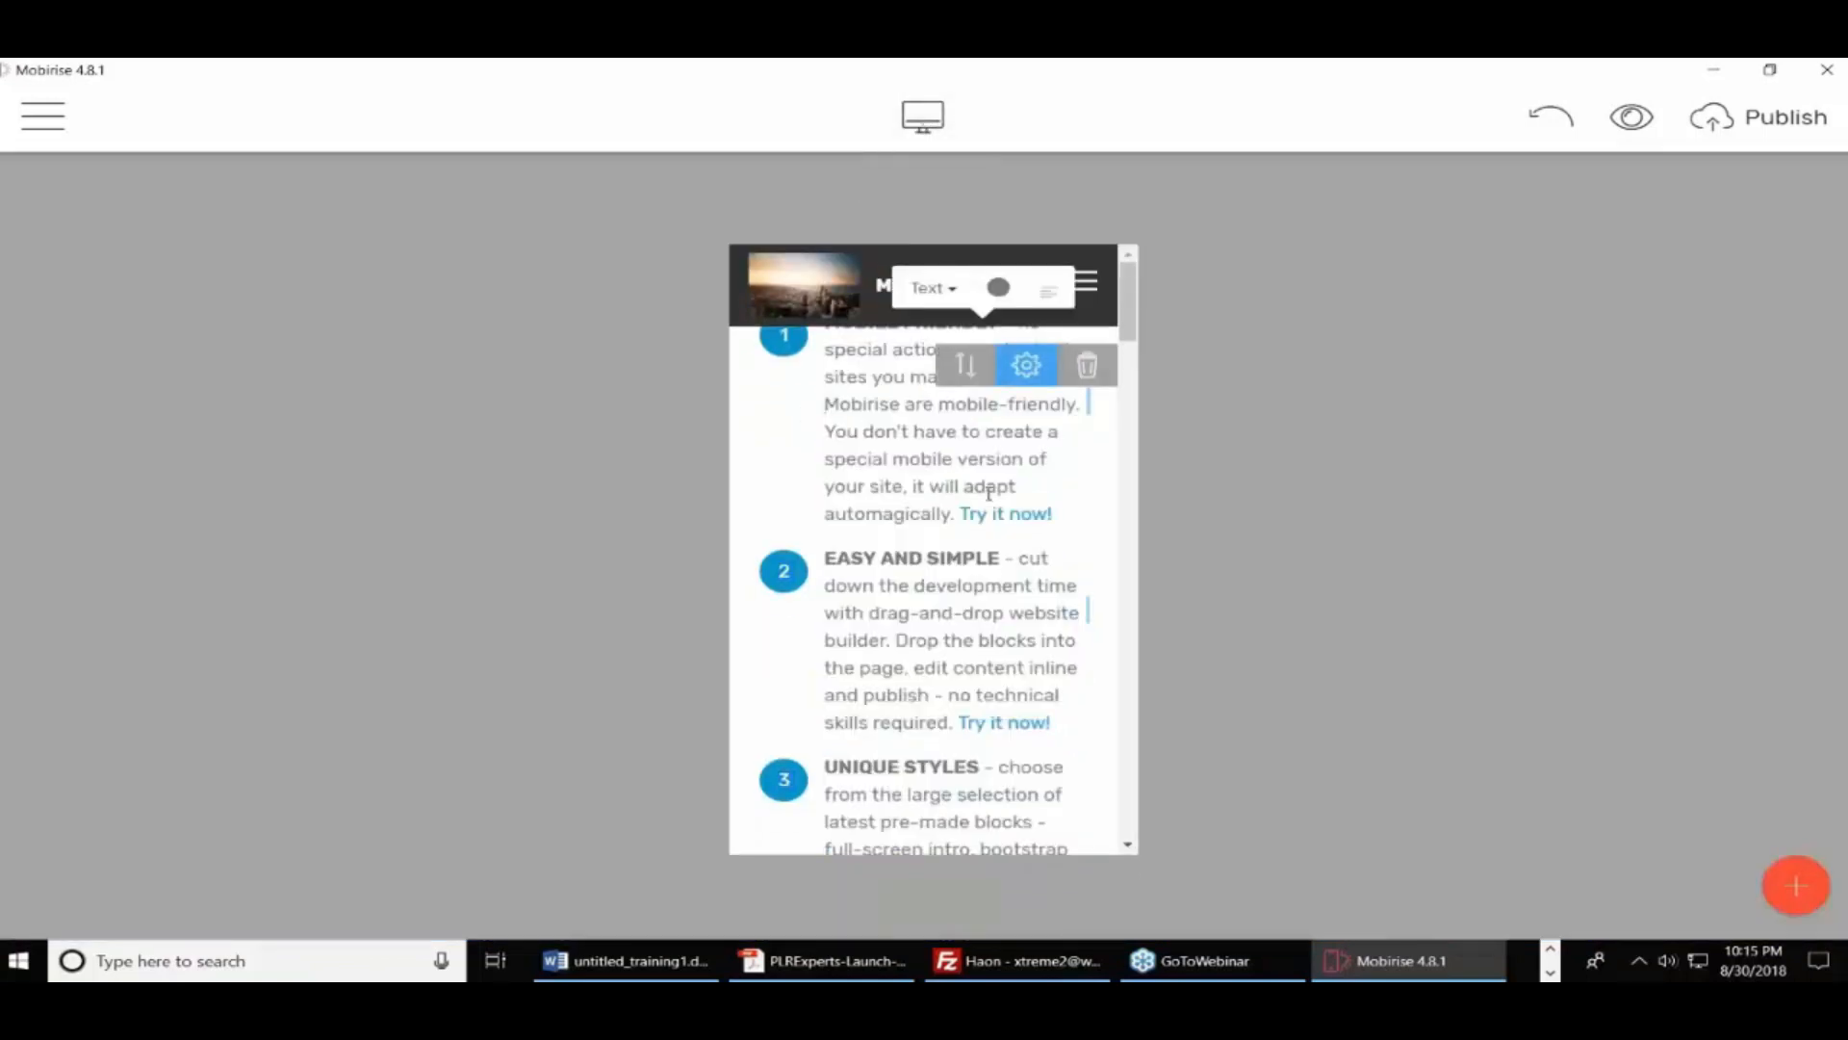
scroll(988, 493, "down", 10)
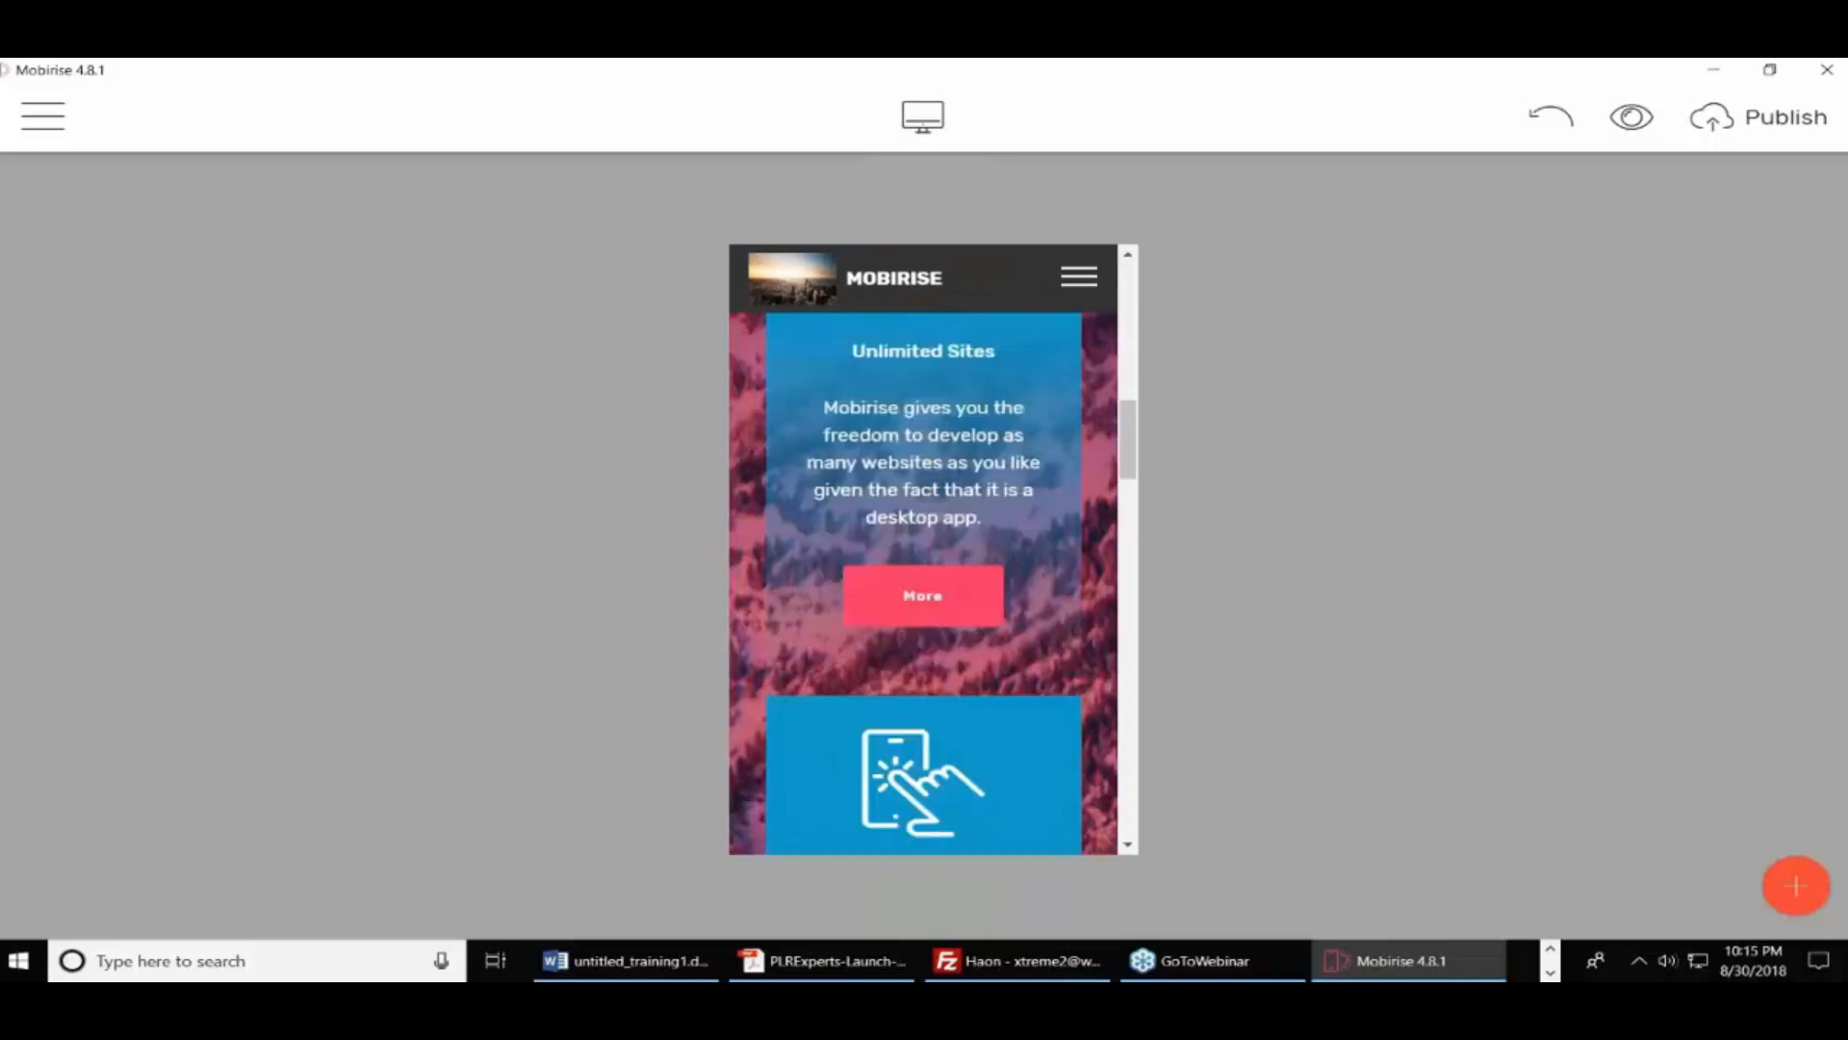
scroll(933, 583, "down", 15)
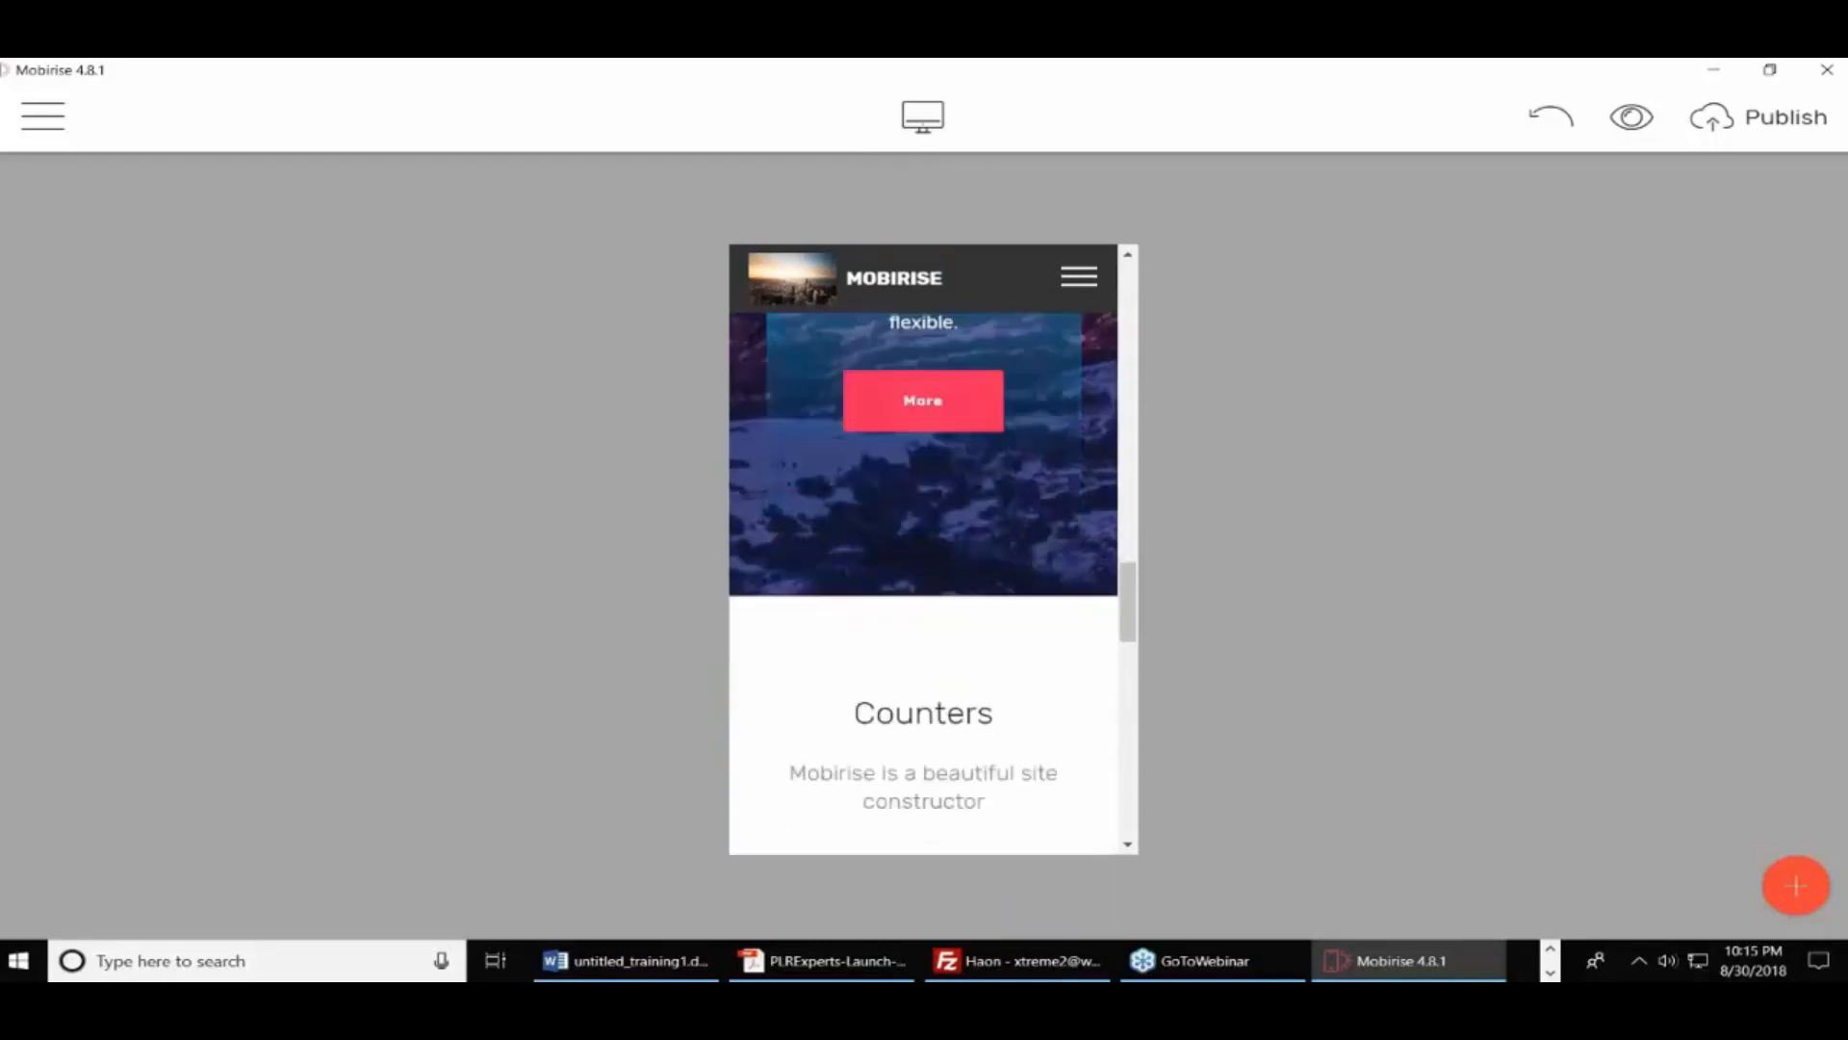
scroll(924, 583, "down", 15)
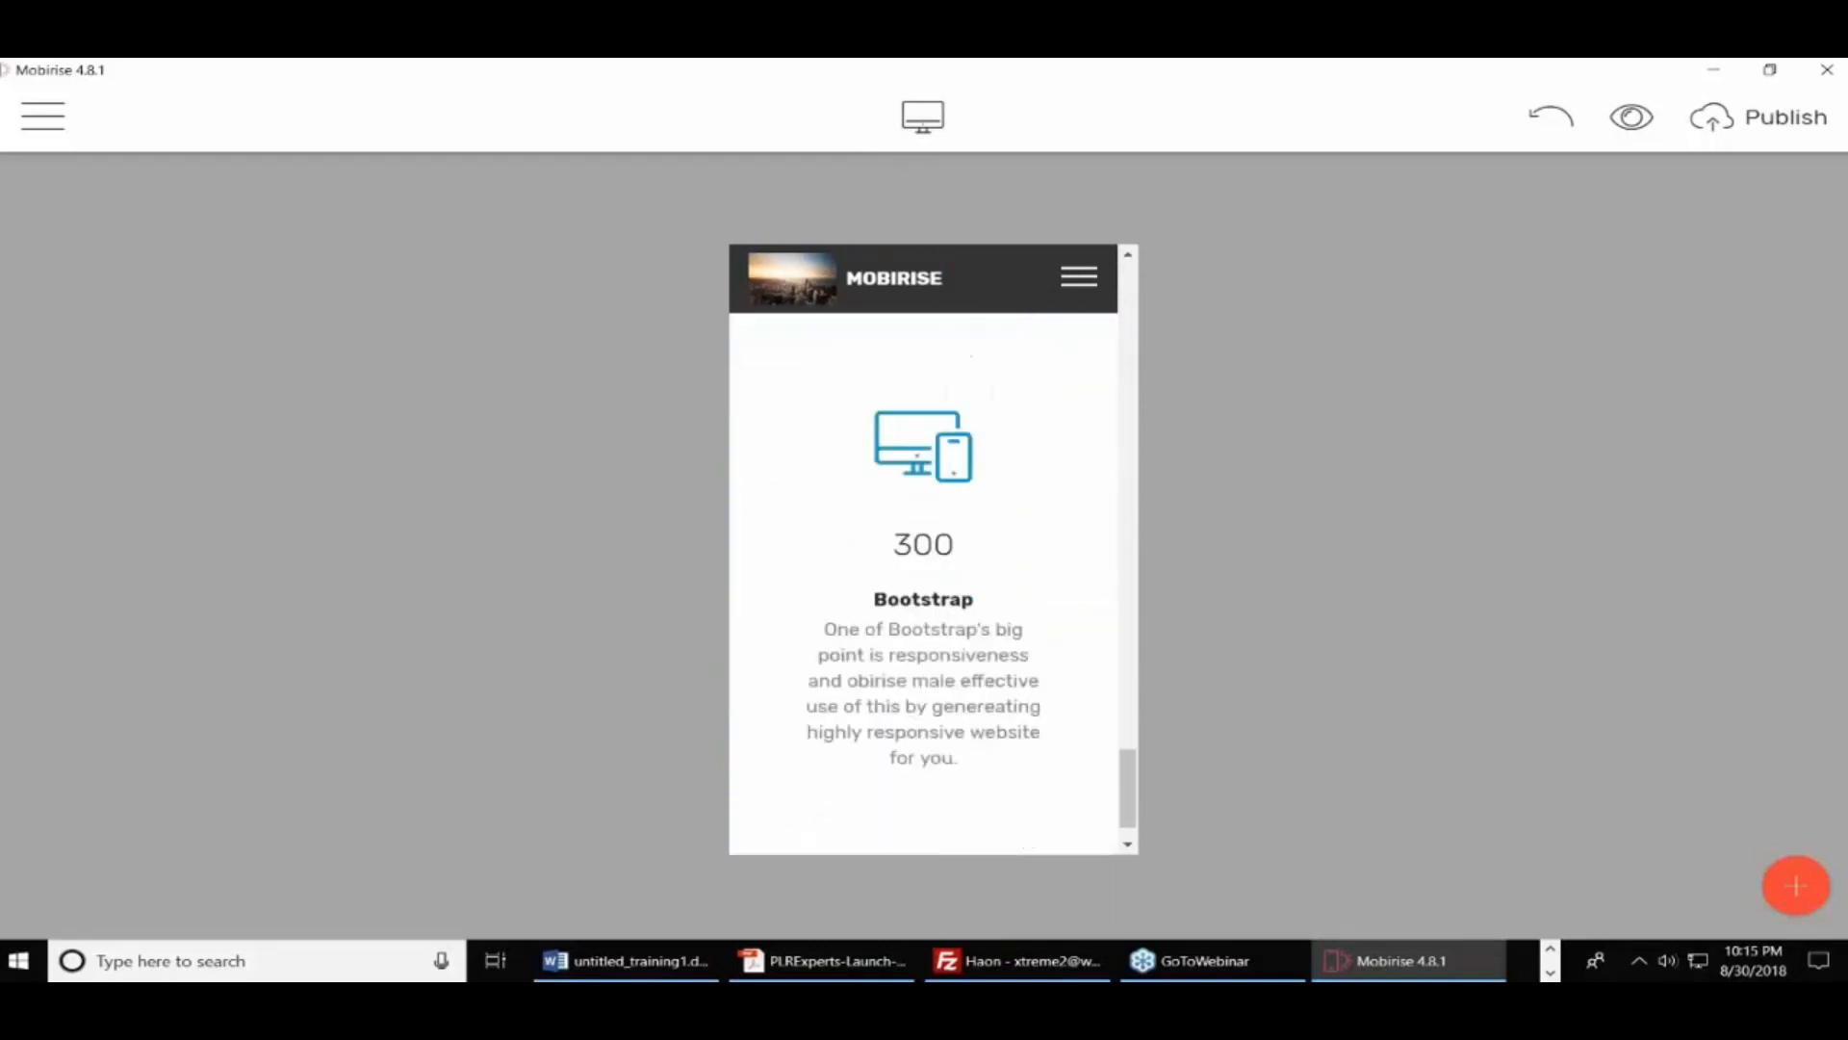
scroll(924, 582, "up", 15)
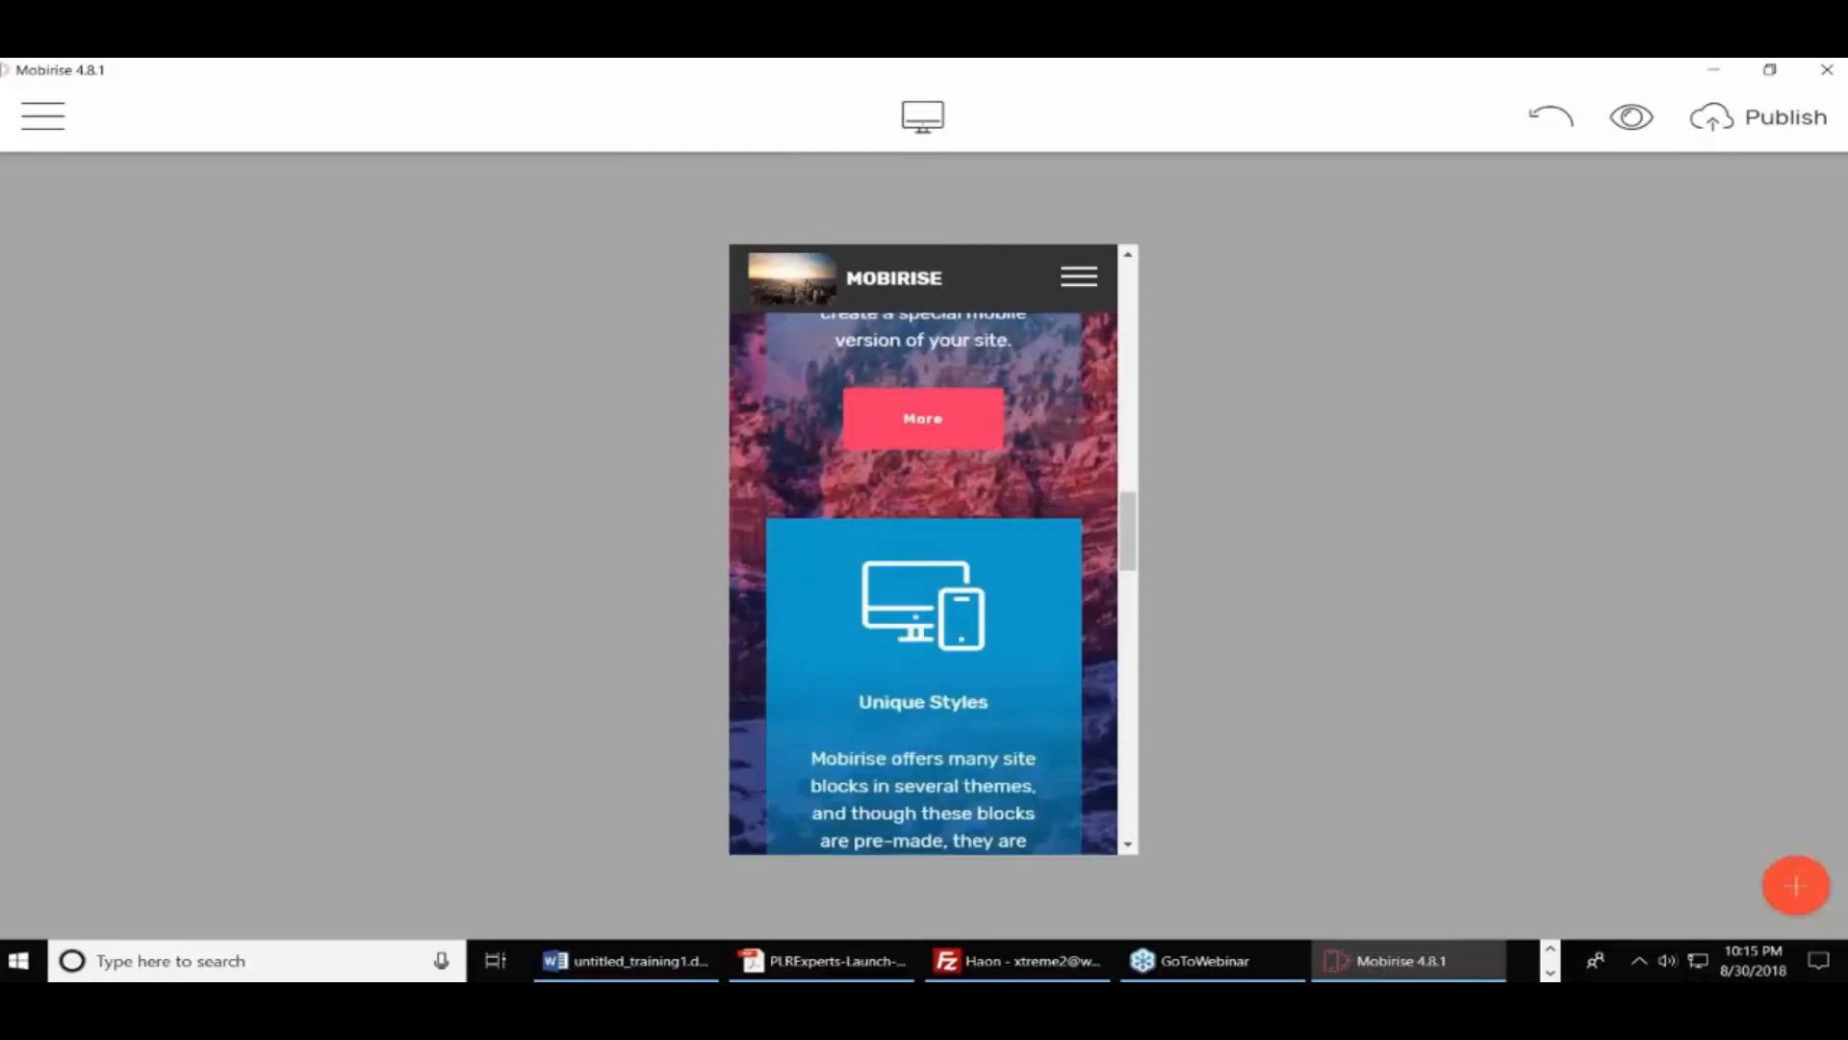
scroll(924, 582, "up", 15)
left_click(825, 404)
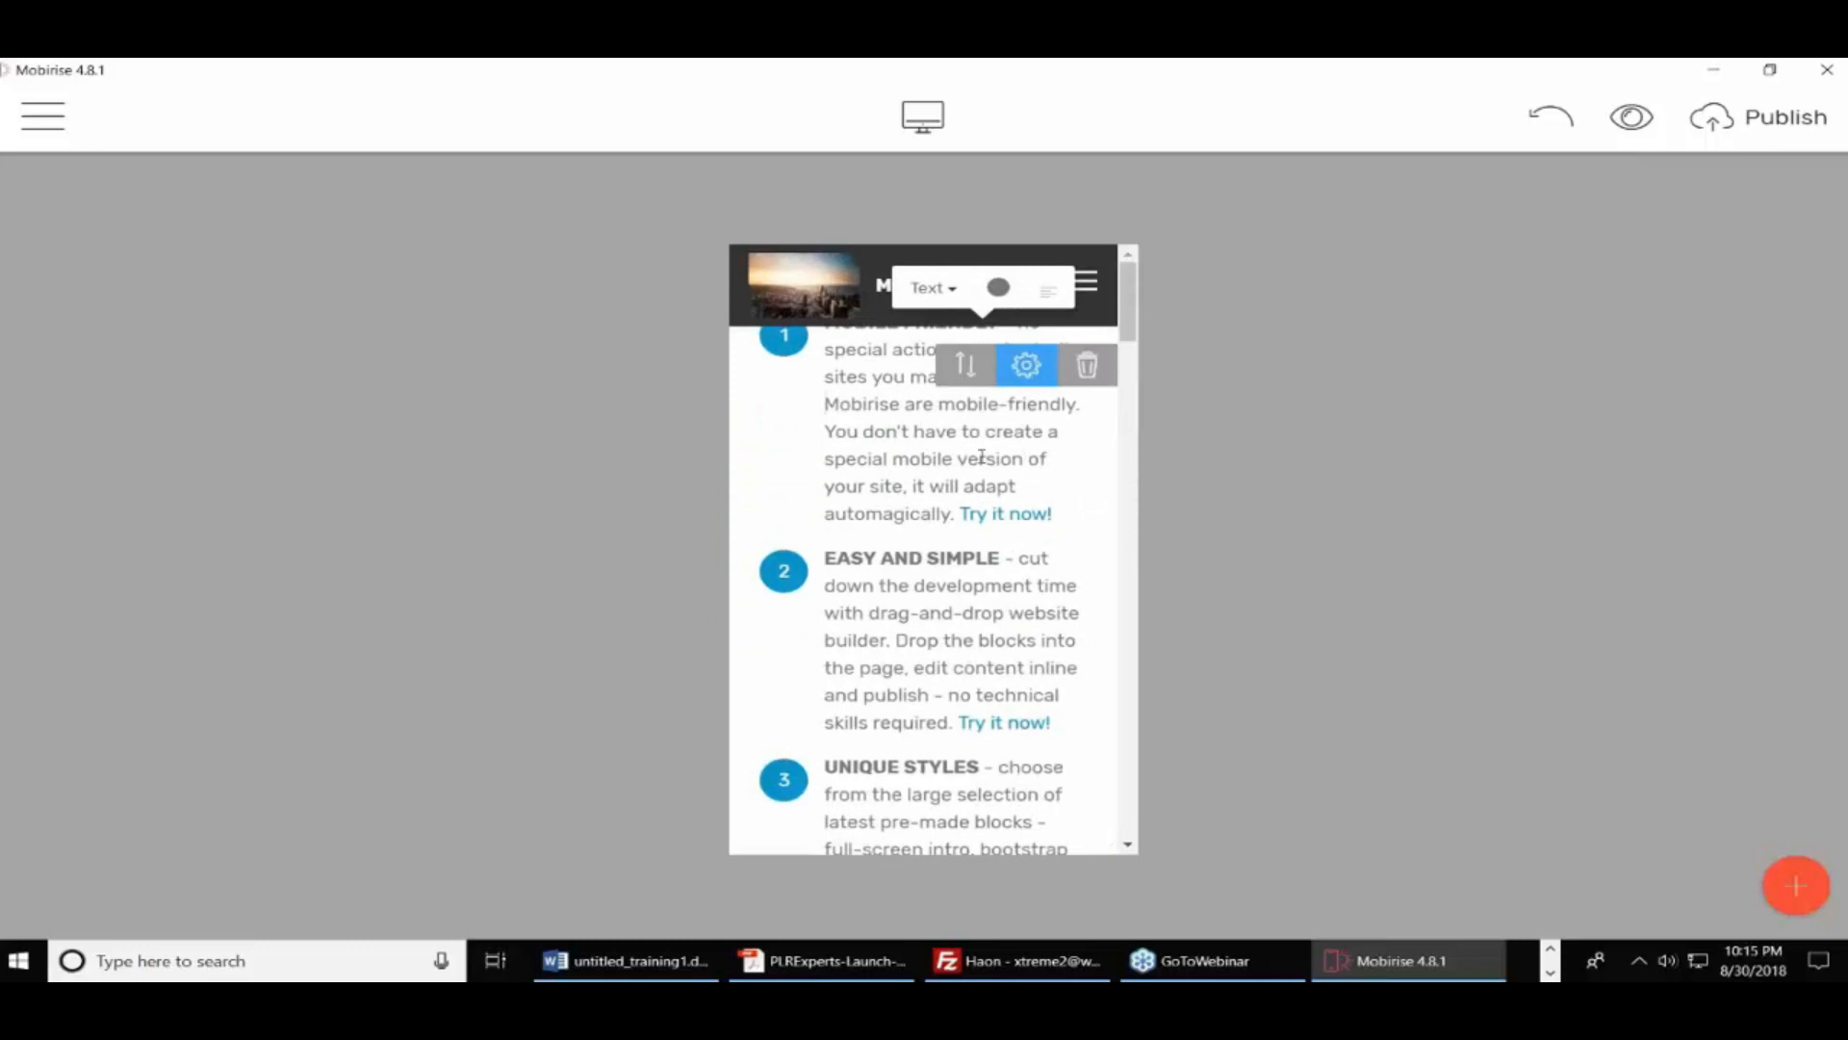
left_click(922, 115)
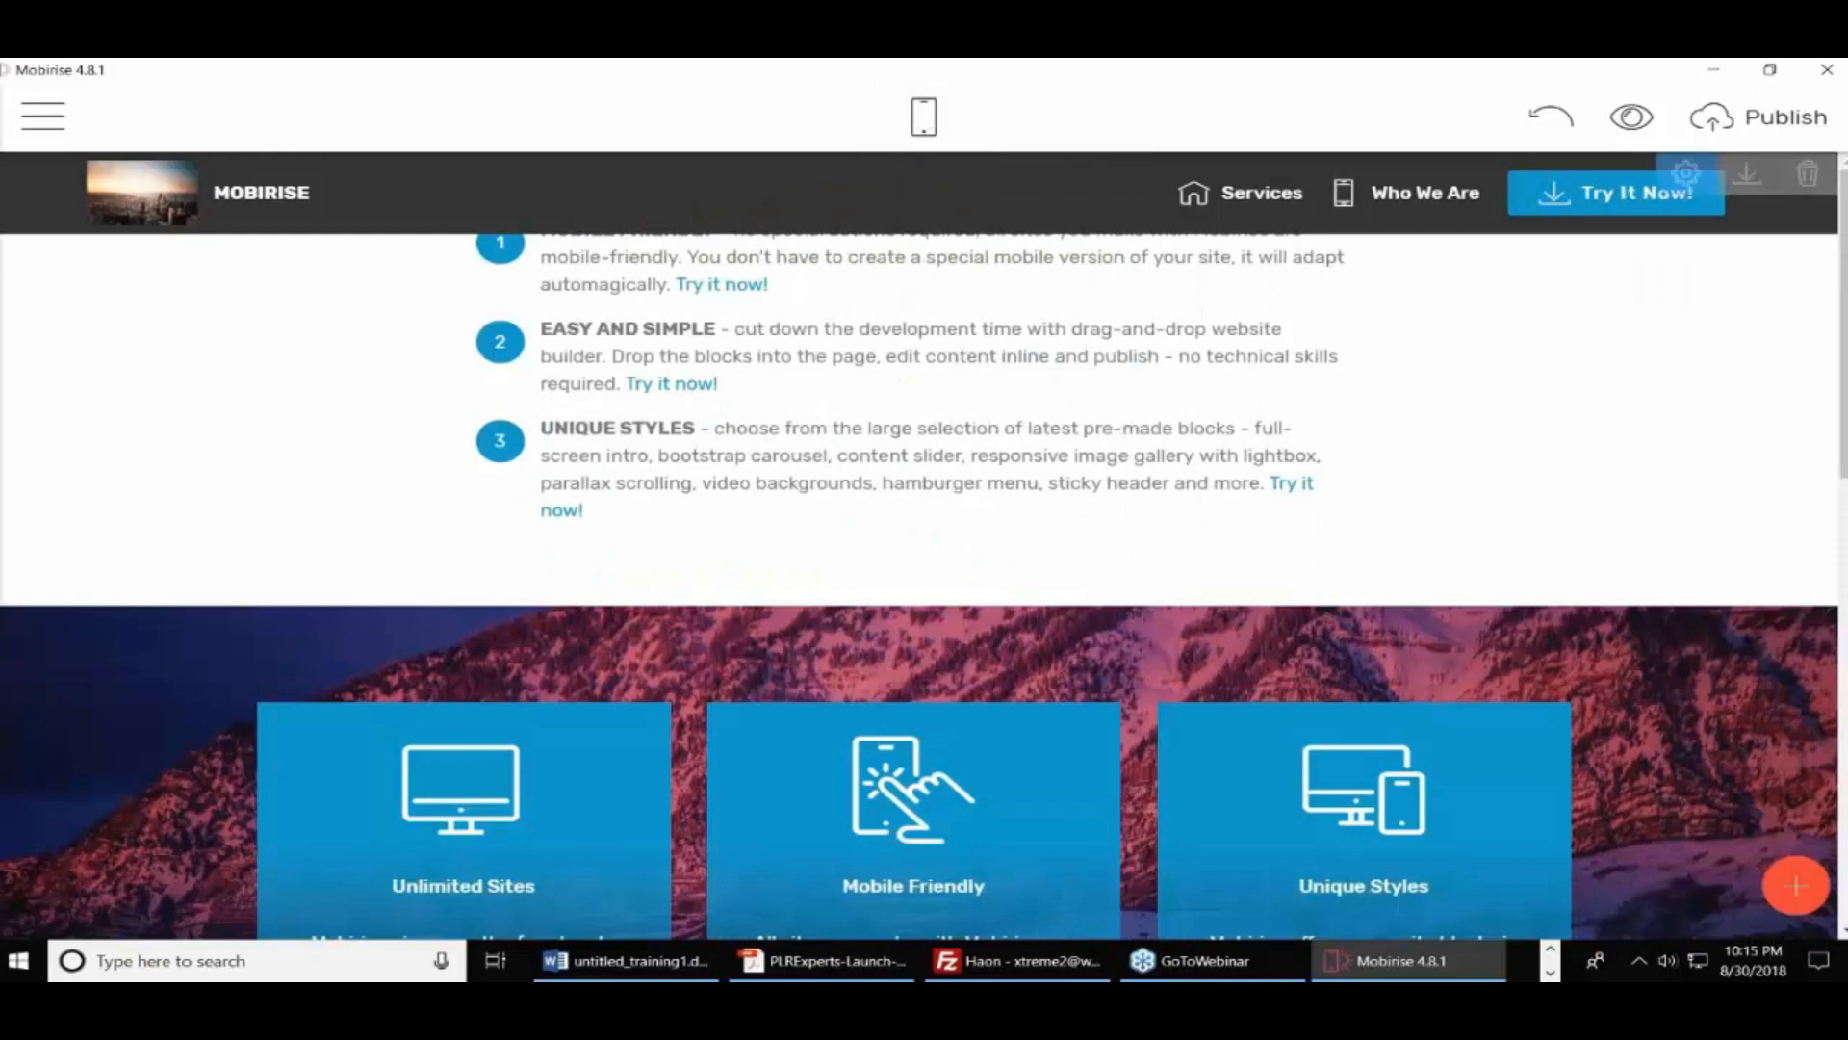
Create a third page named 'Privacy Policy' from the Pages list and return to its canvas
left_click(42, 116)
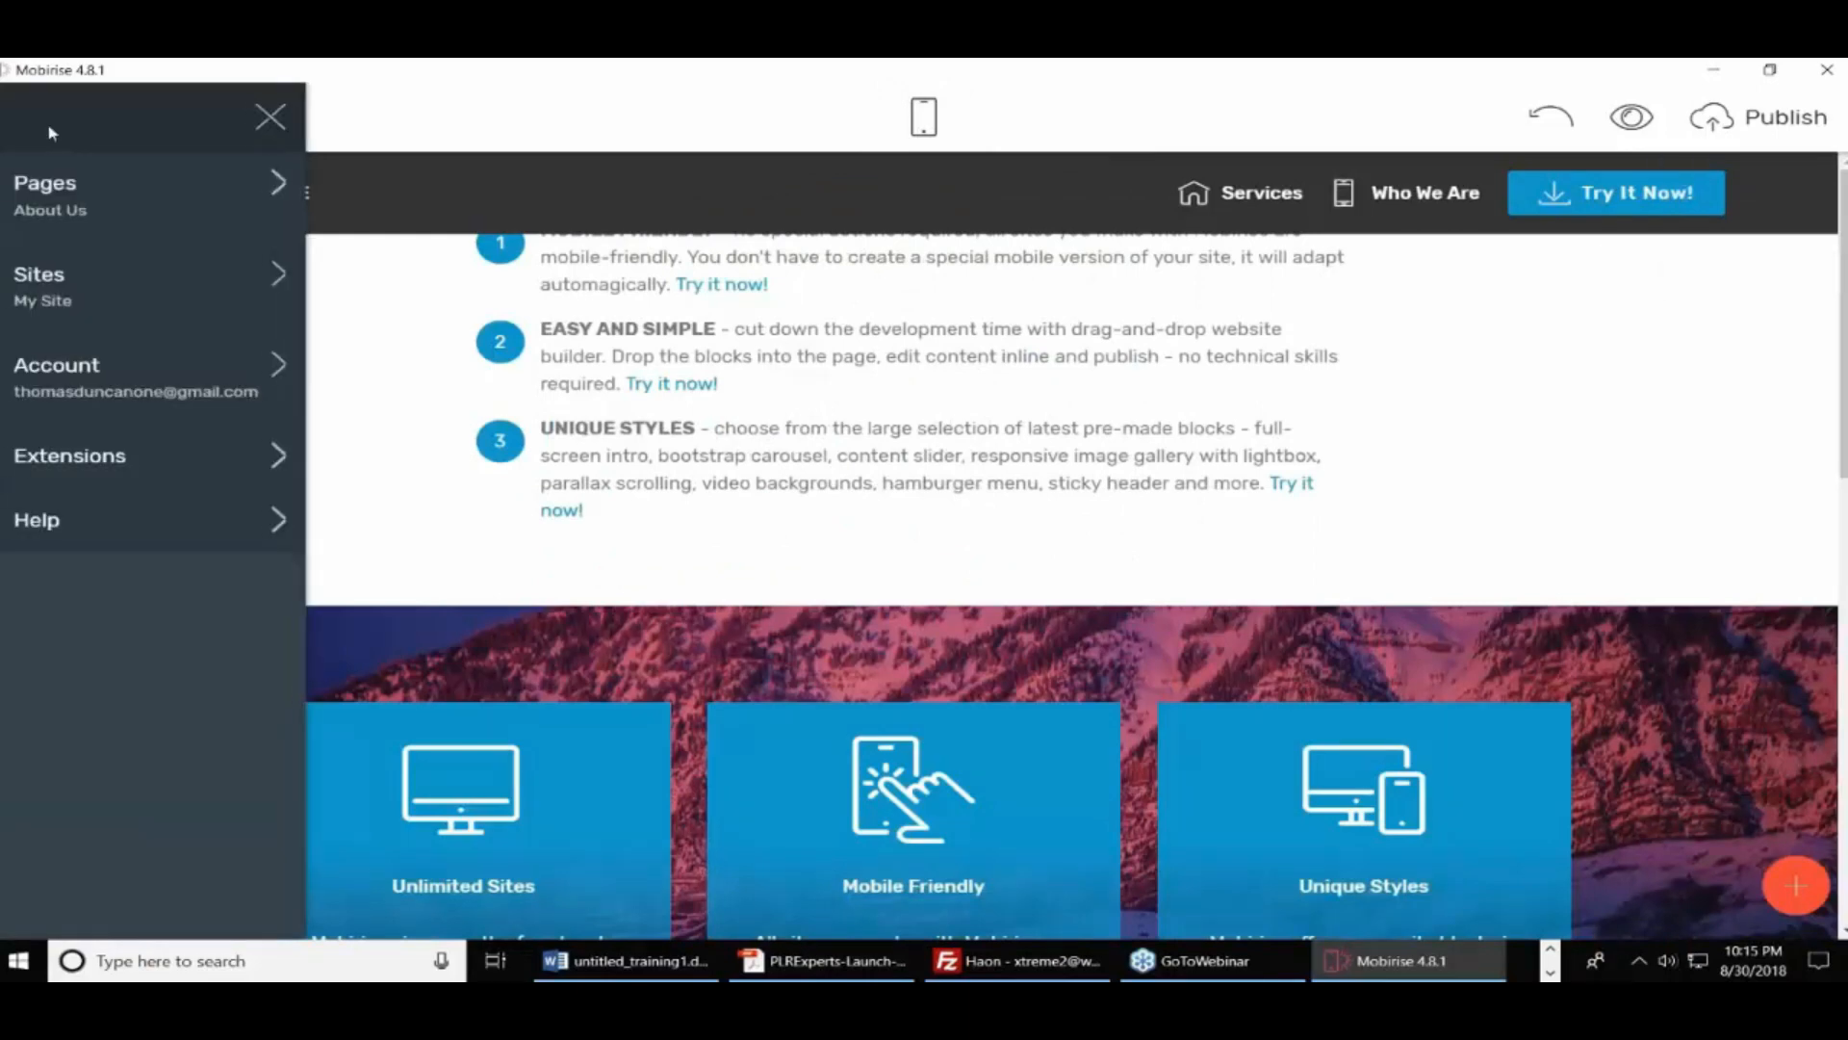
left_click(164, 214)
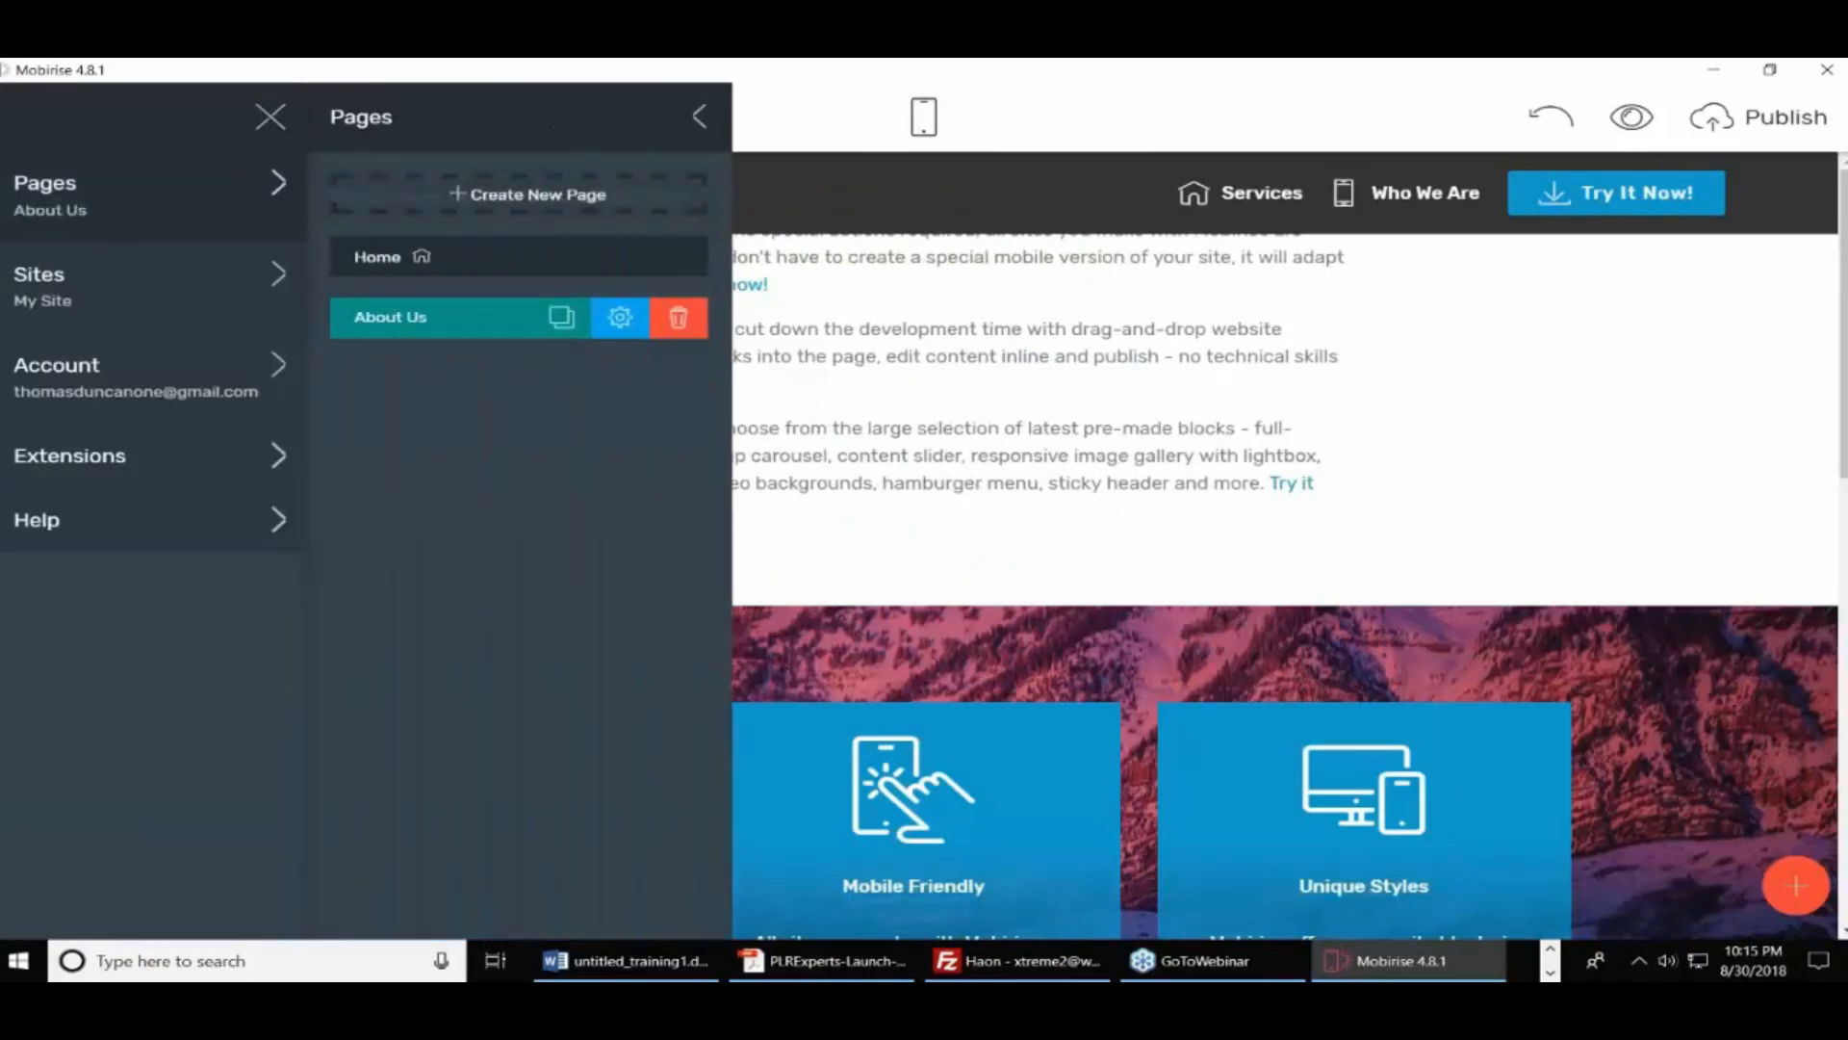
left_click(504, 204)
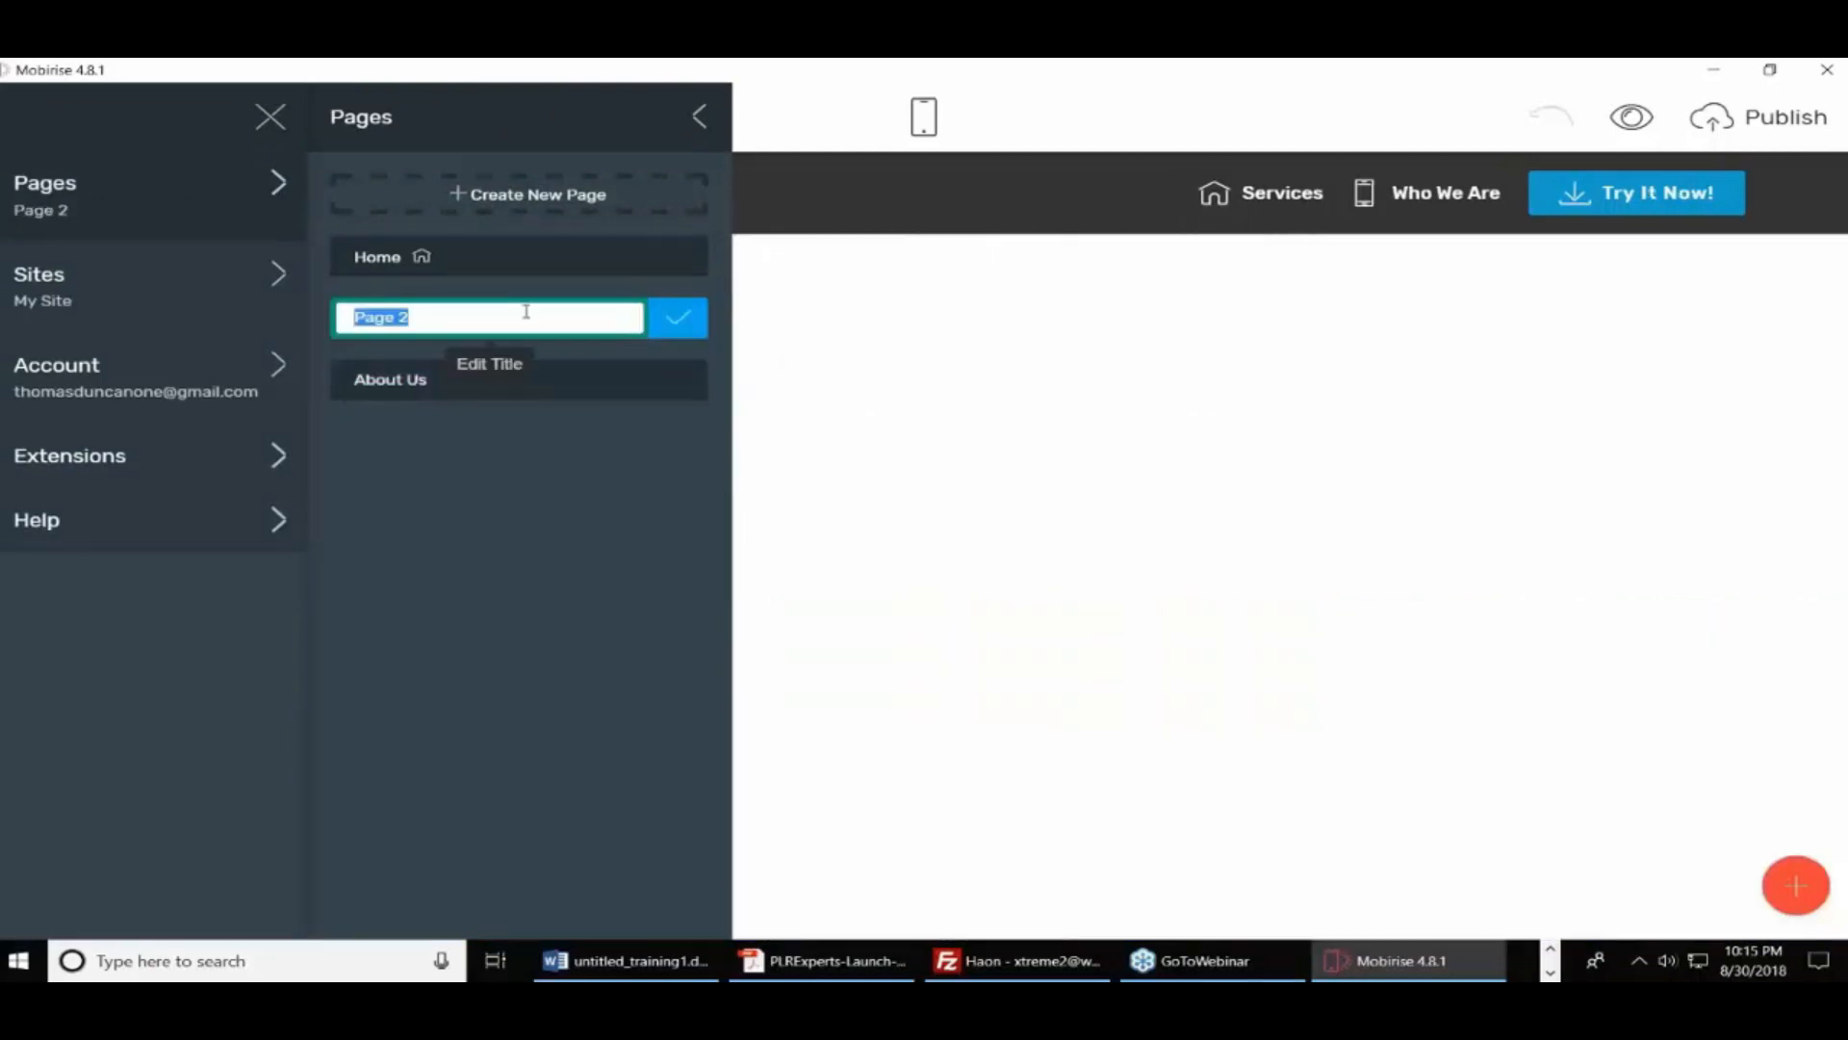
type("Privacy ")
type("Poli")
key("BackSpace")
key("BackSpace")
key("BackSpace")
type("op")
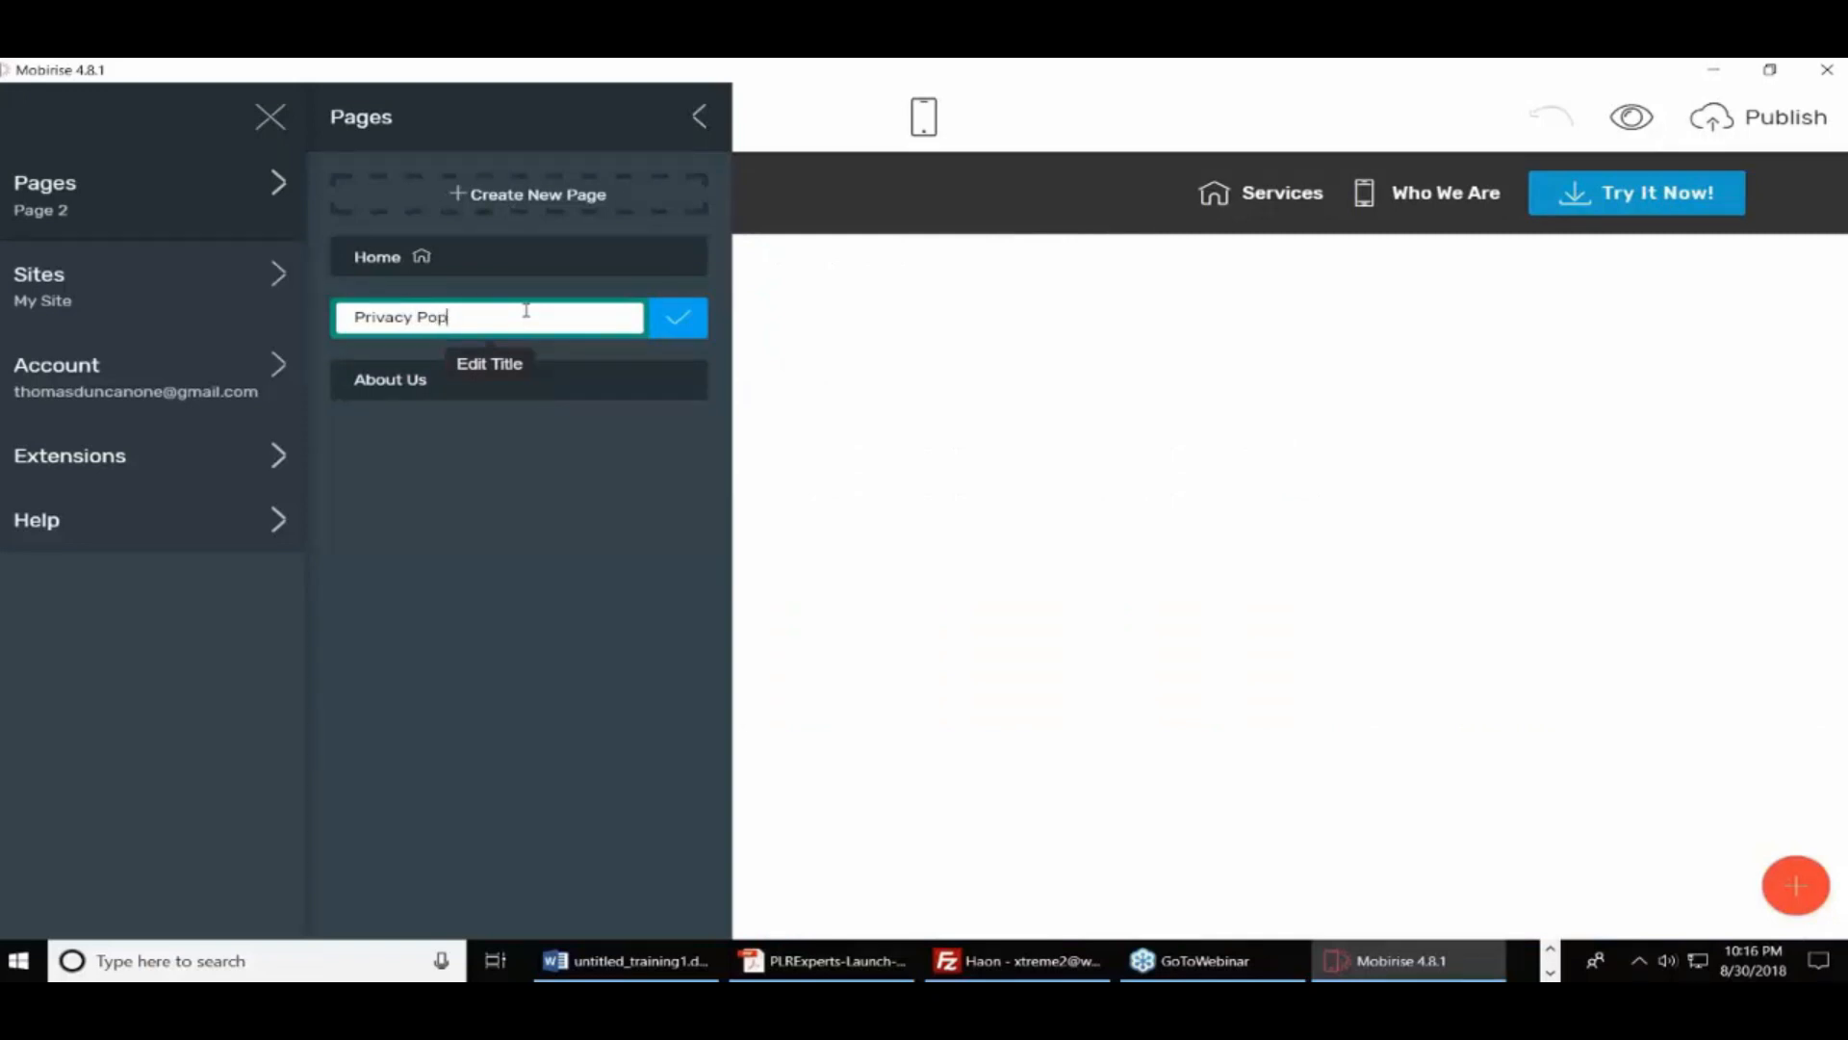
key("BackSpace")
key("BackSpace")
type("olicy")
left_click(697, 325)
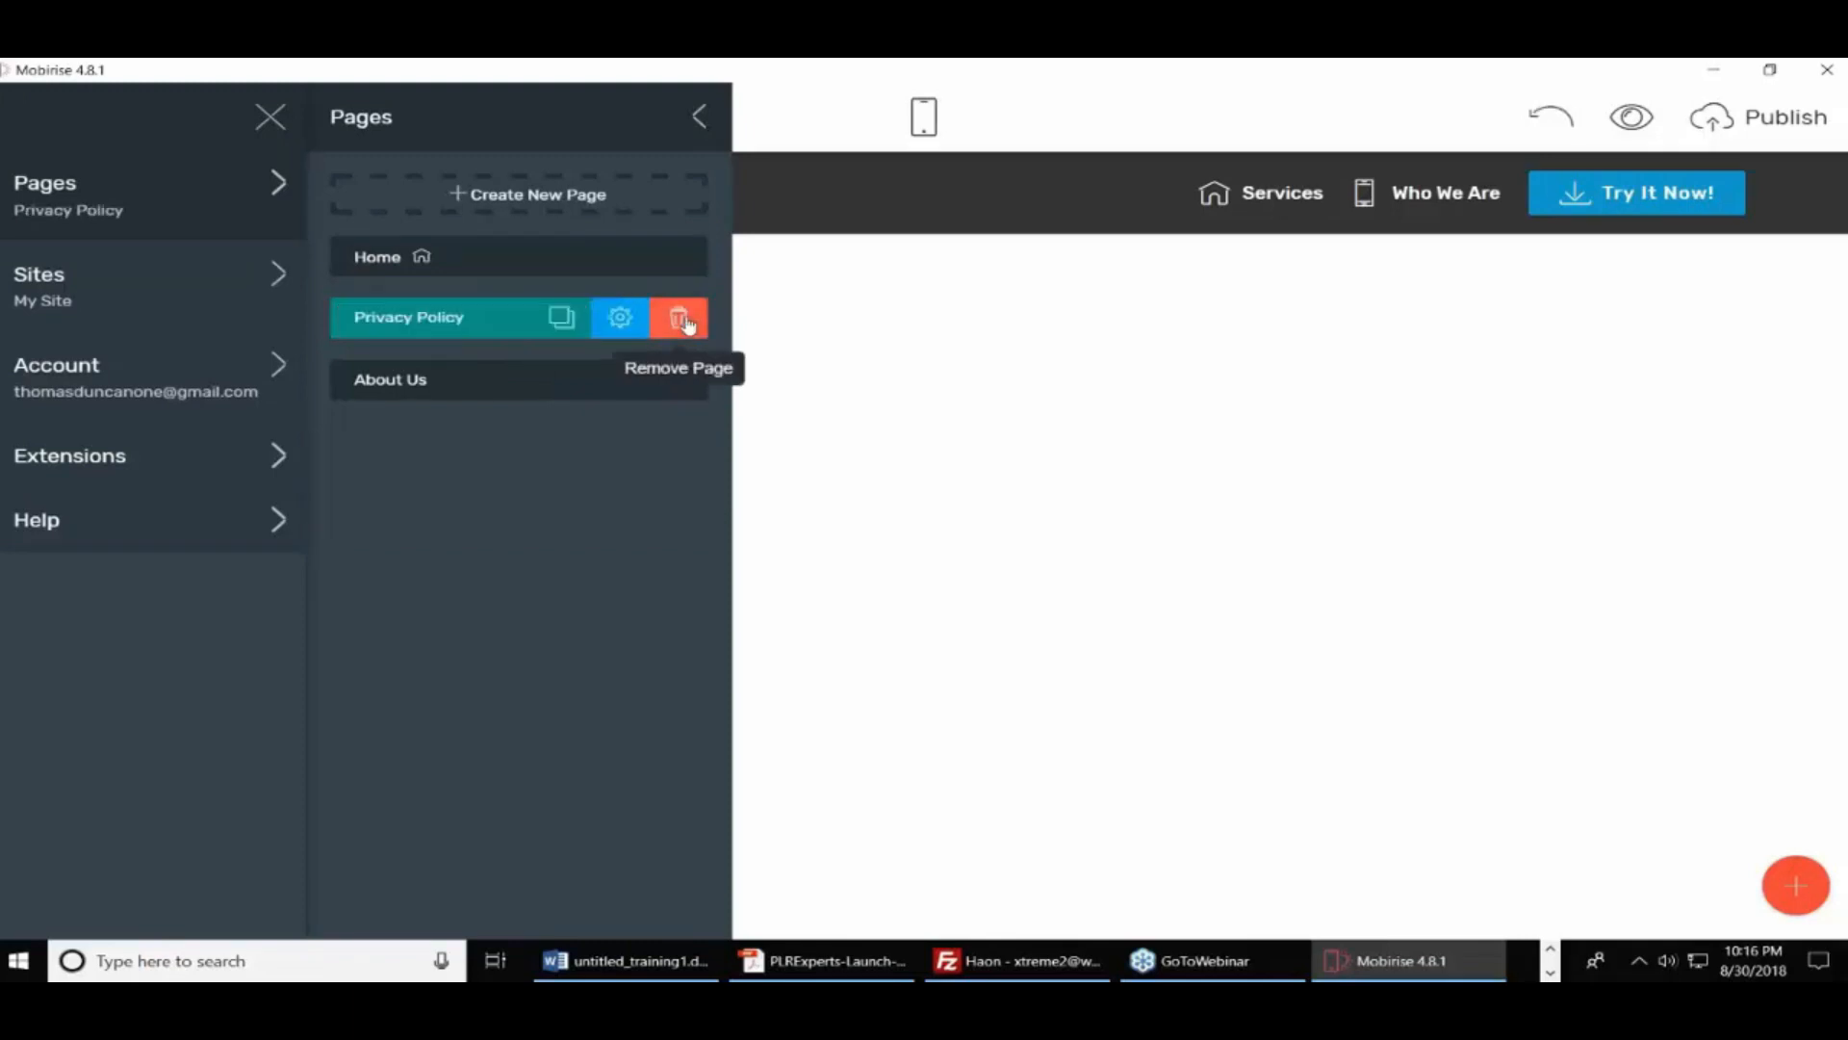
left_click(1006, 565)
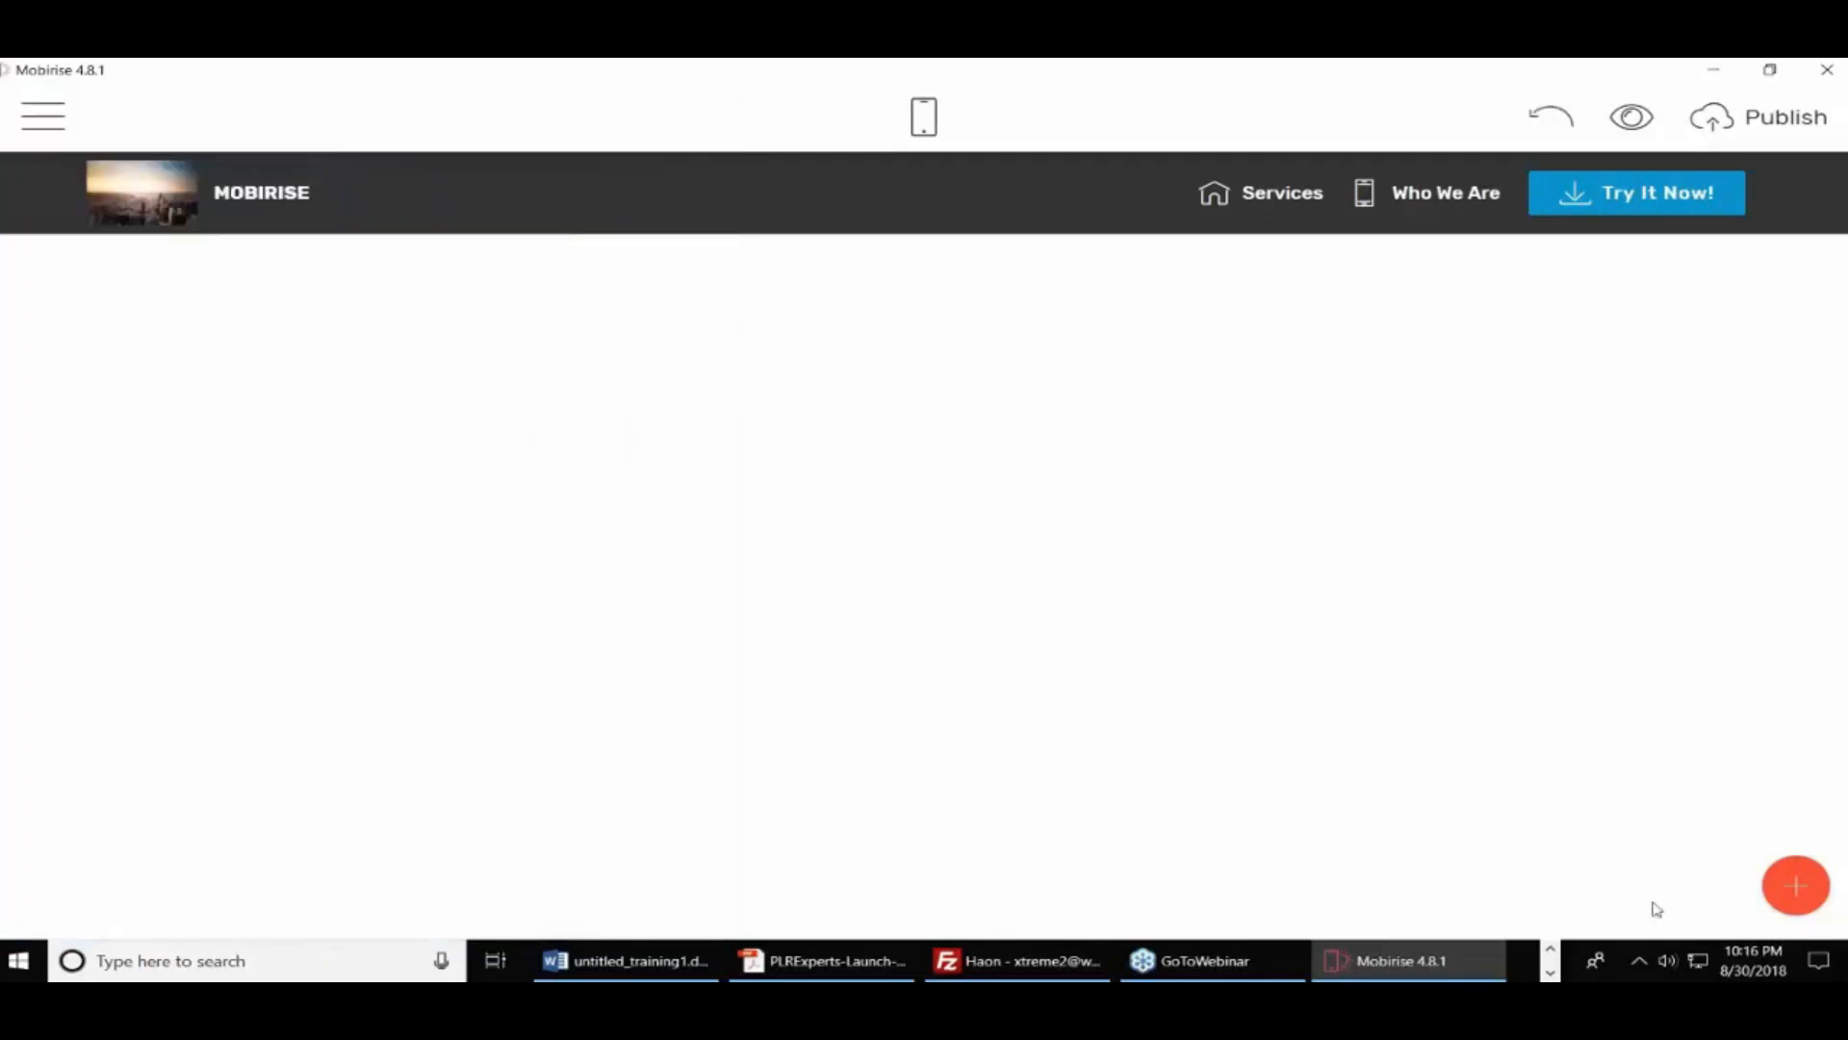
Drag an Article Header block to the page top and a two-column text block beneath it
left_click(1797, 891)
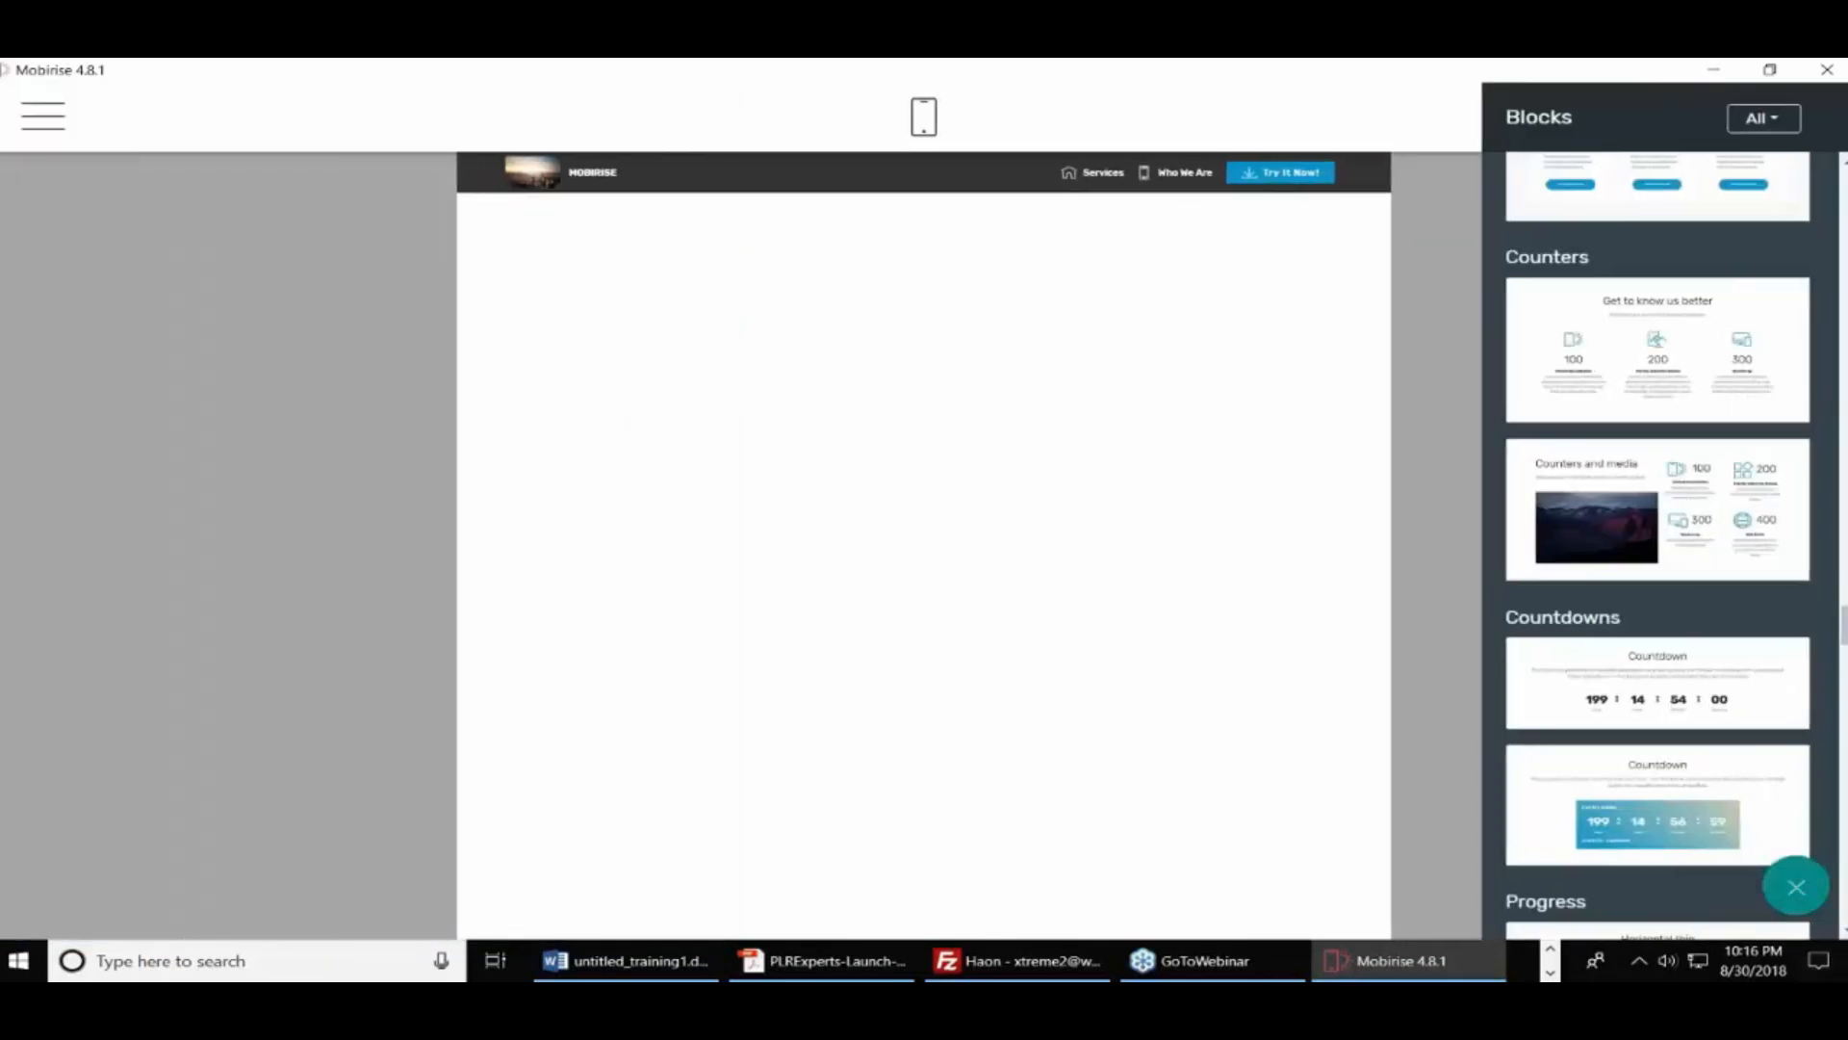
scroll(1767, 481, "up", 15)
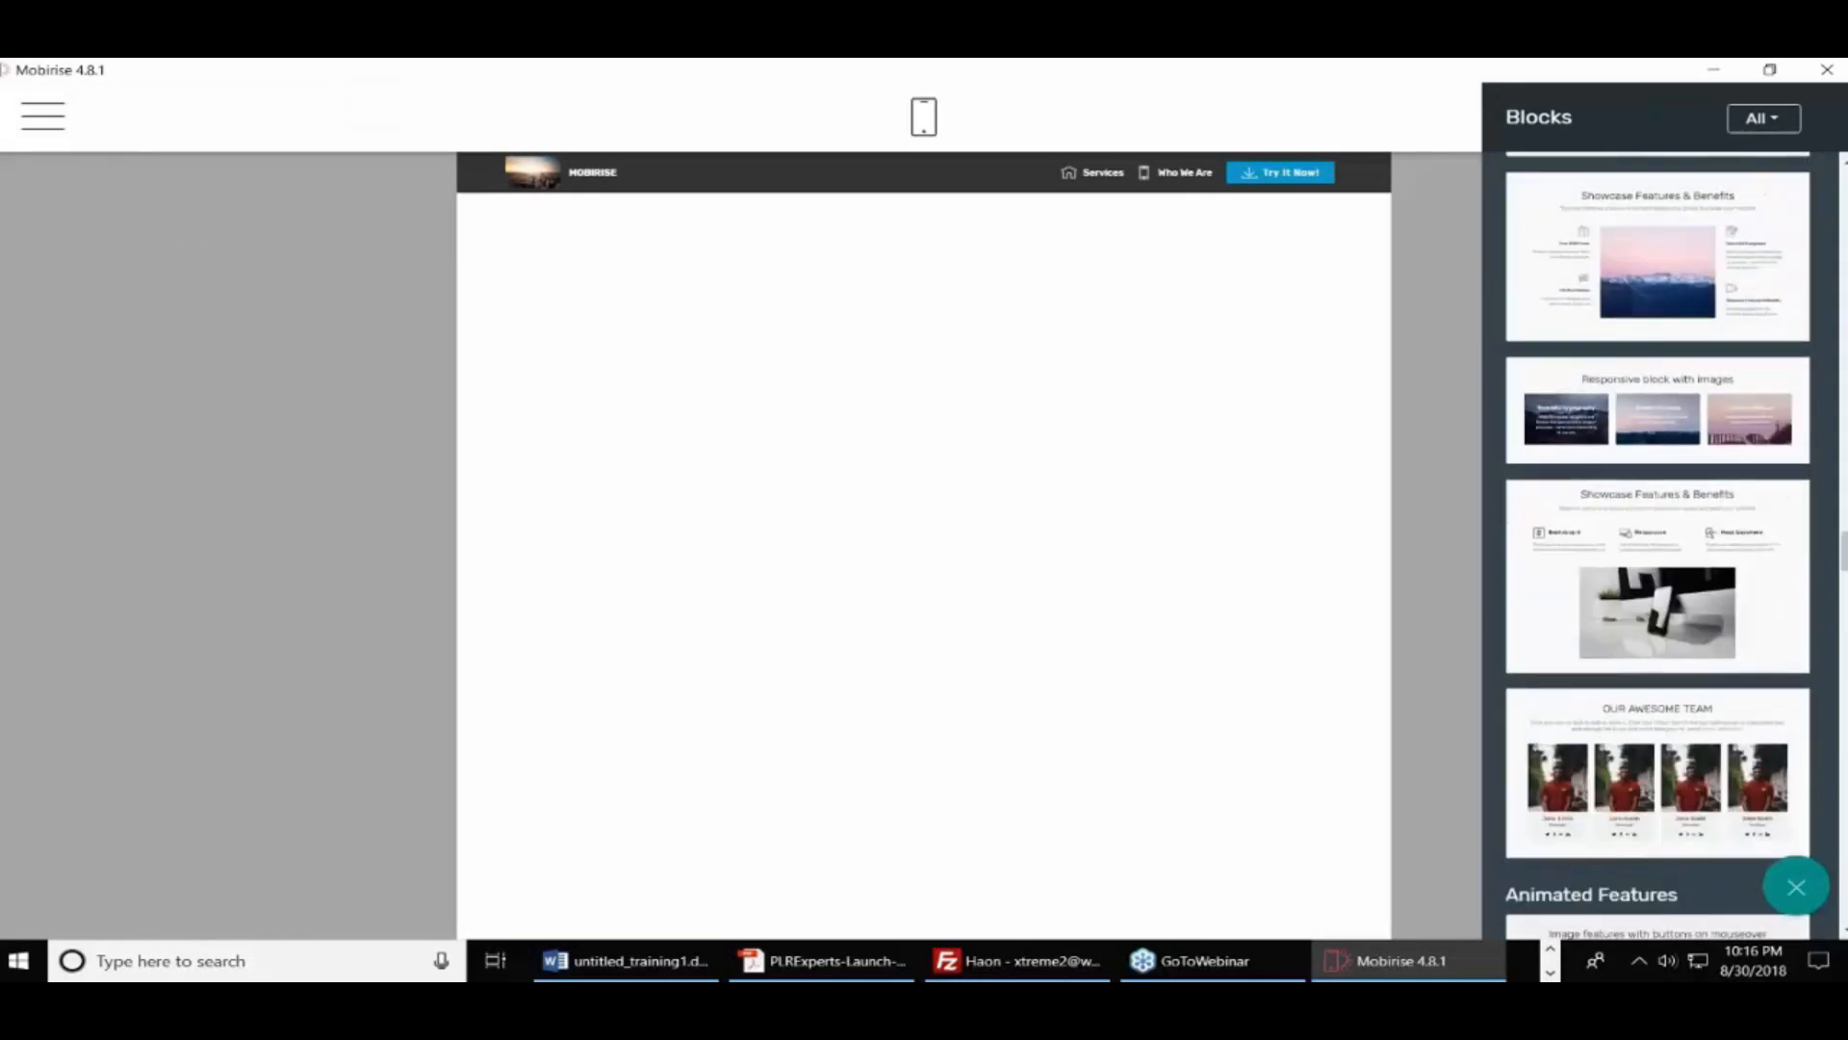
scroll(1657, 549, "up", 15)
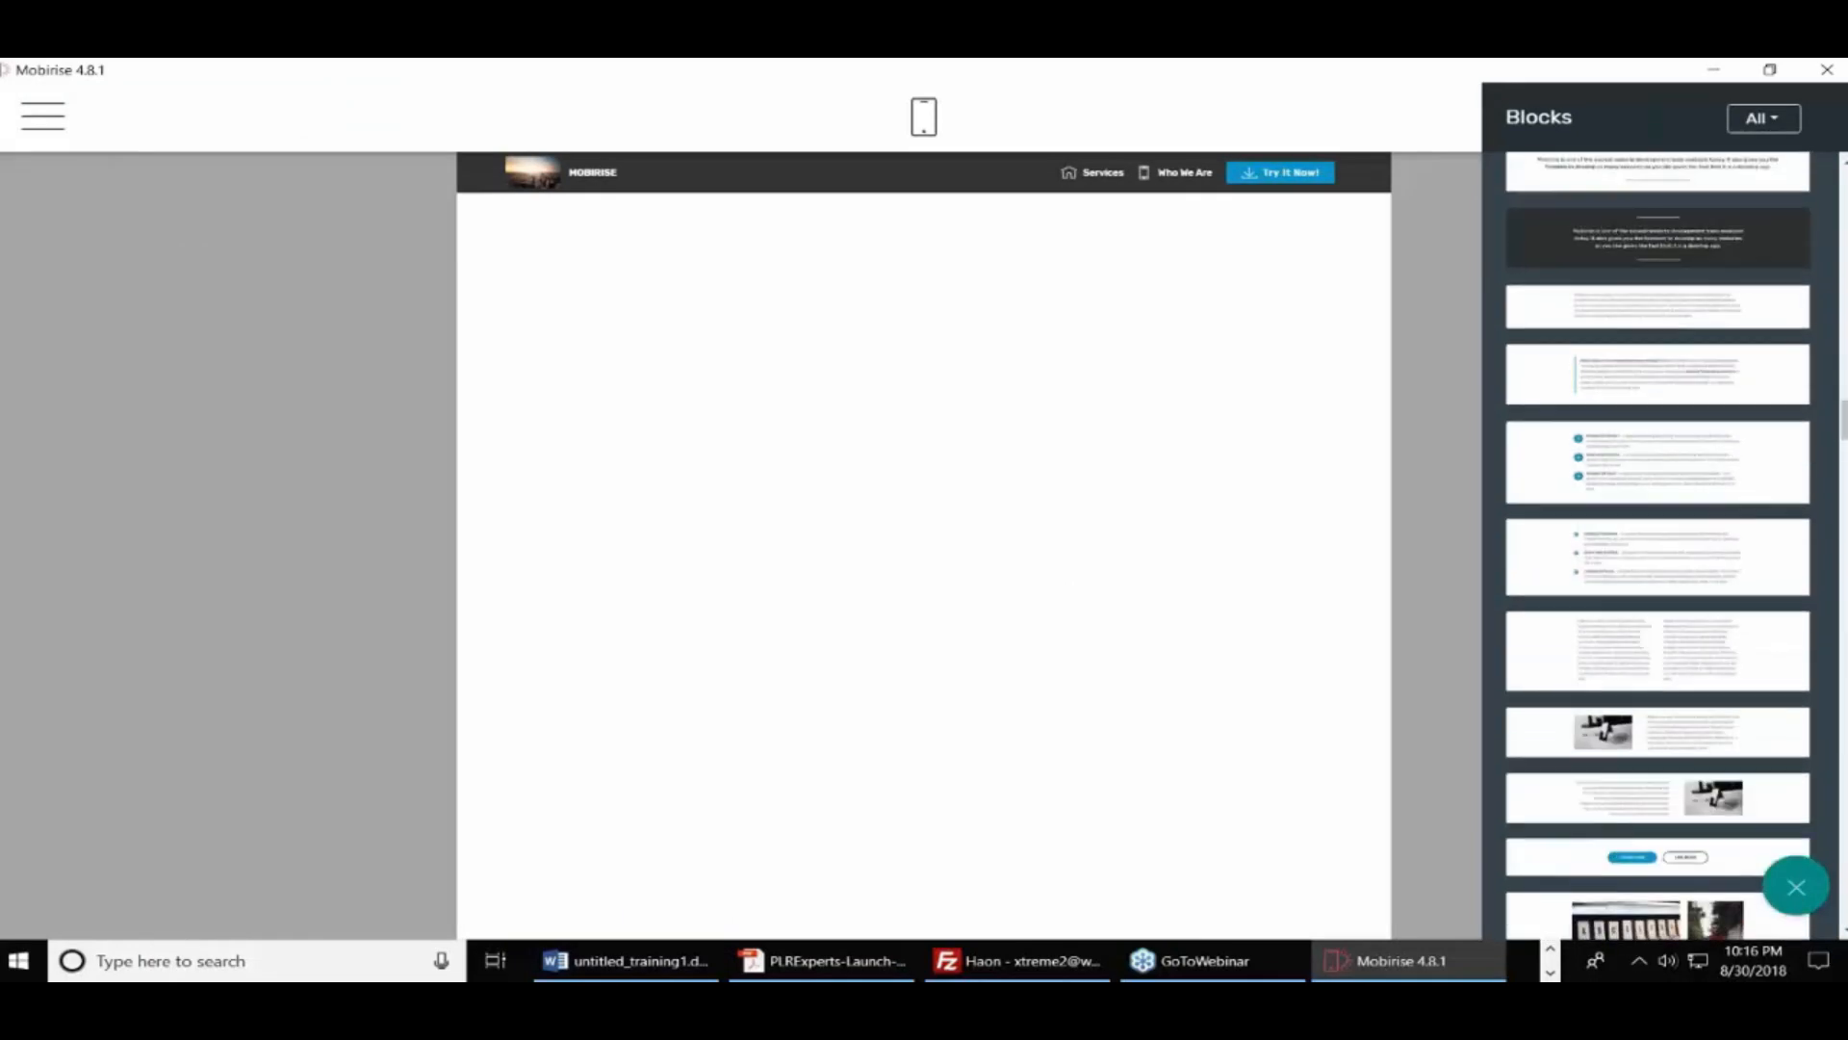
scroll(1658, 545, "down", 6)
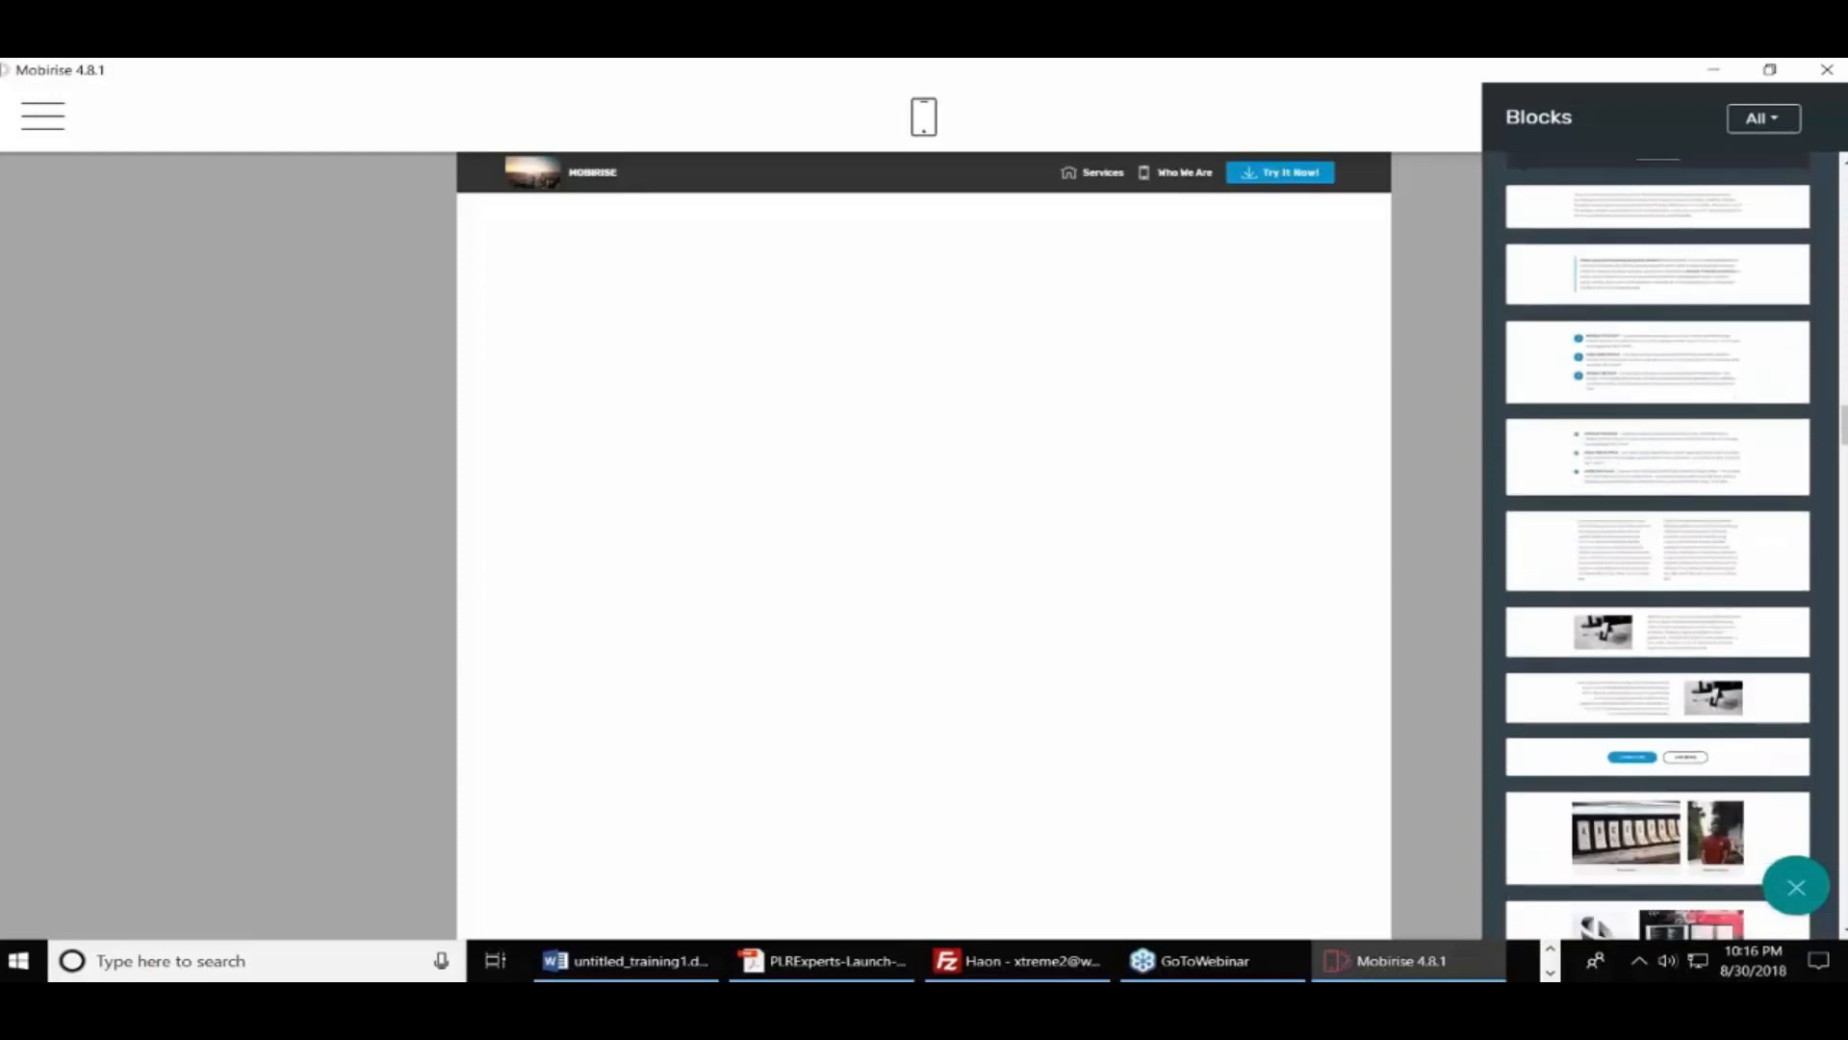
scroll(1680, 420, "up", 6)
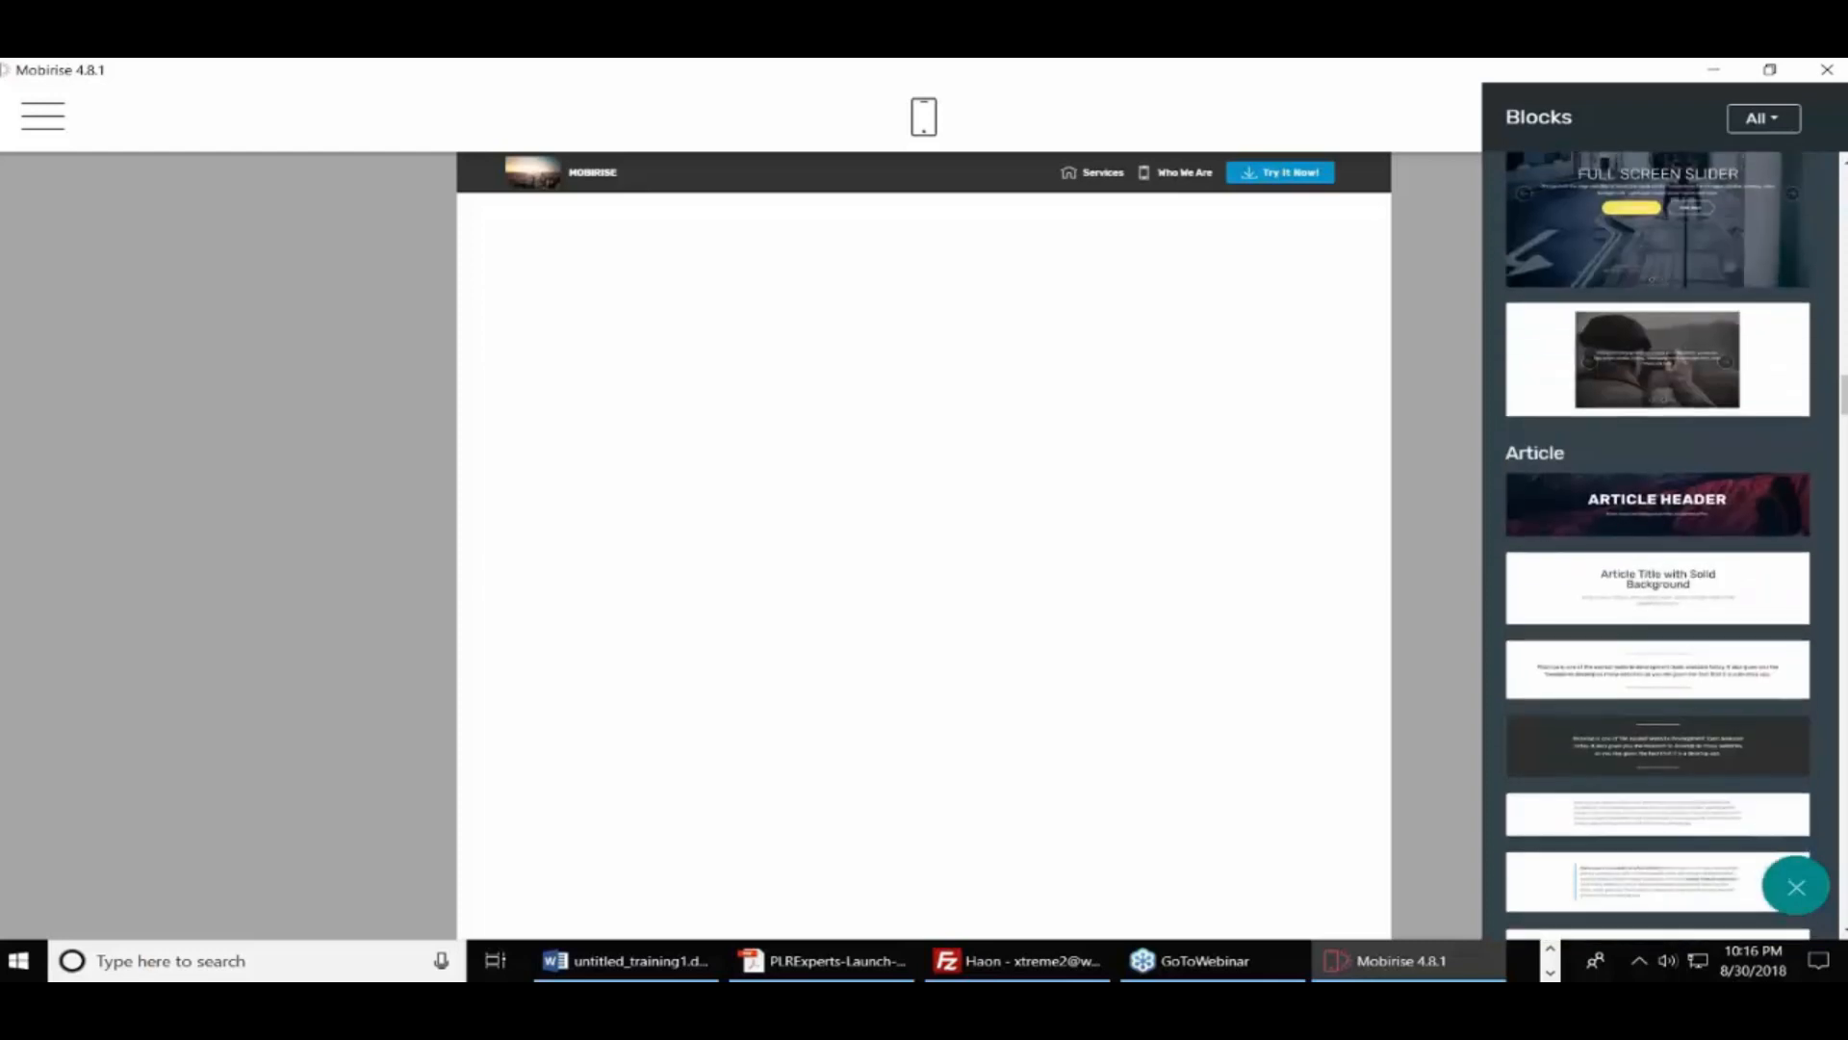
left_click_drag(1679, 420, 910, 289)
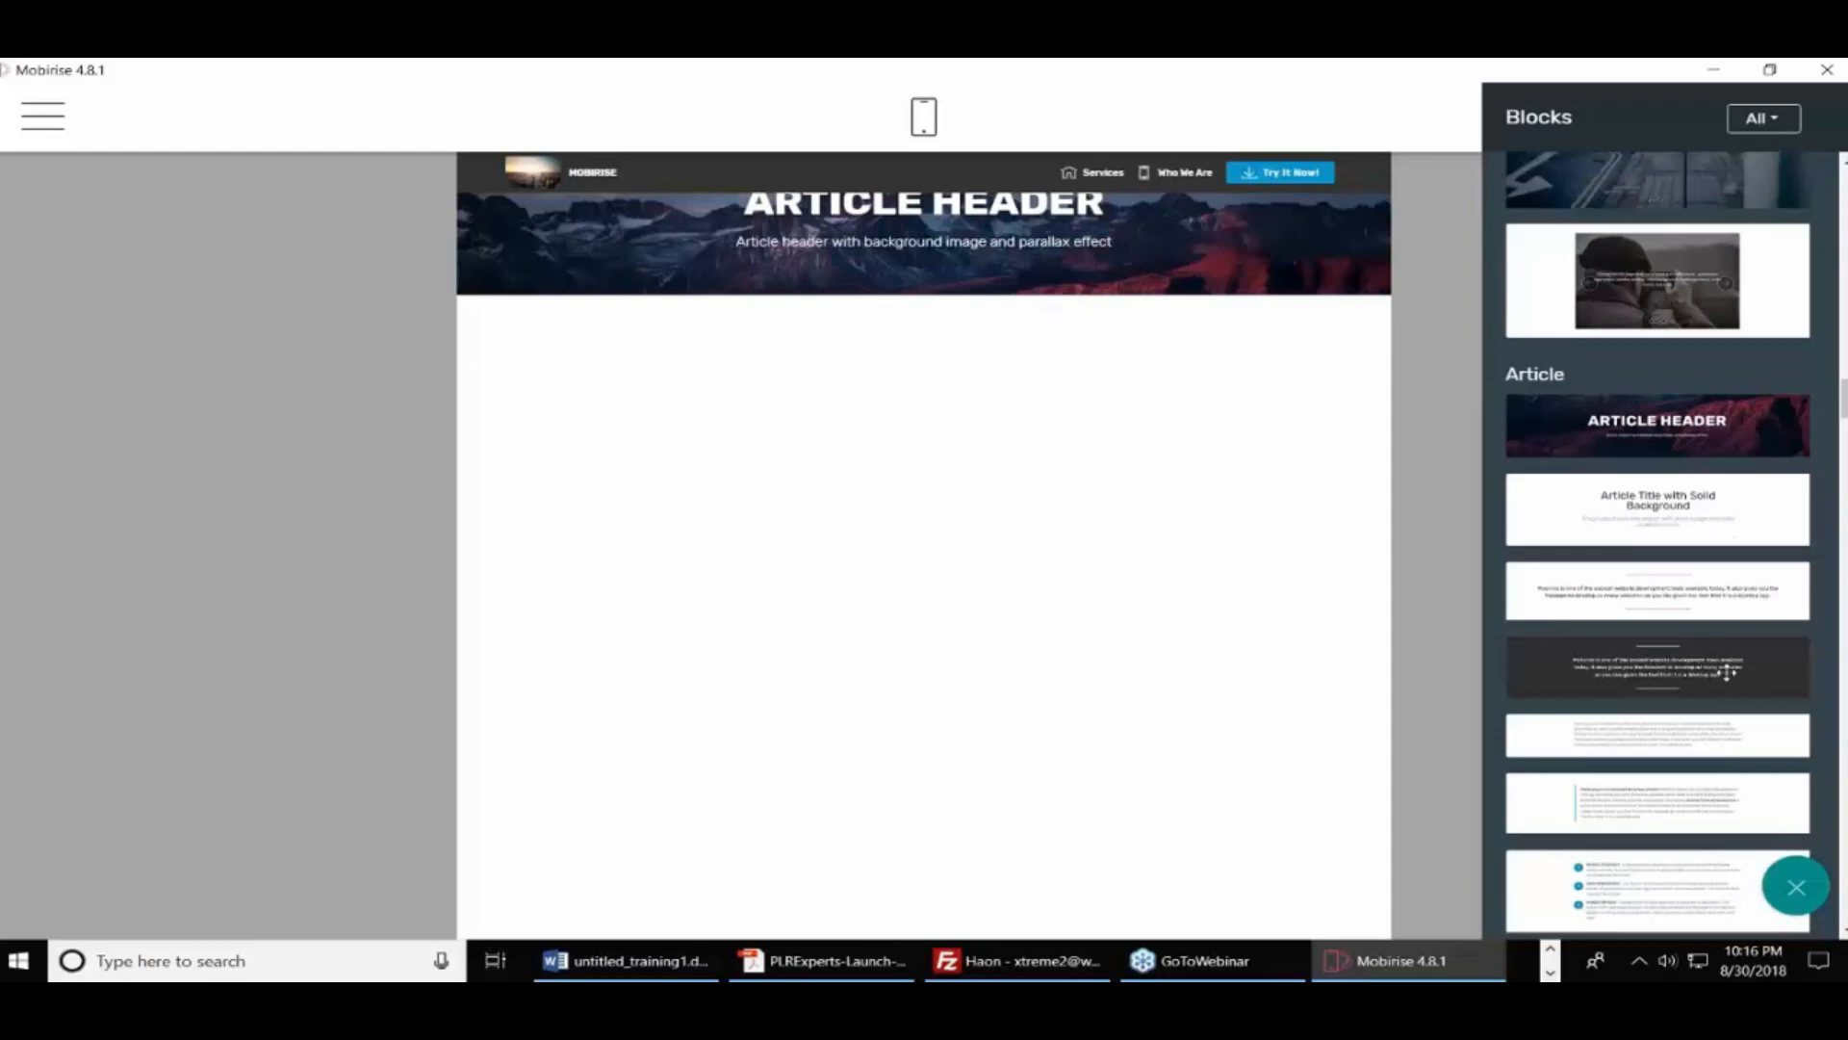
scroll(1728, 613, "down", 5)
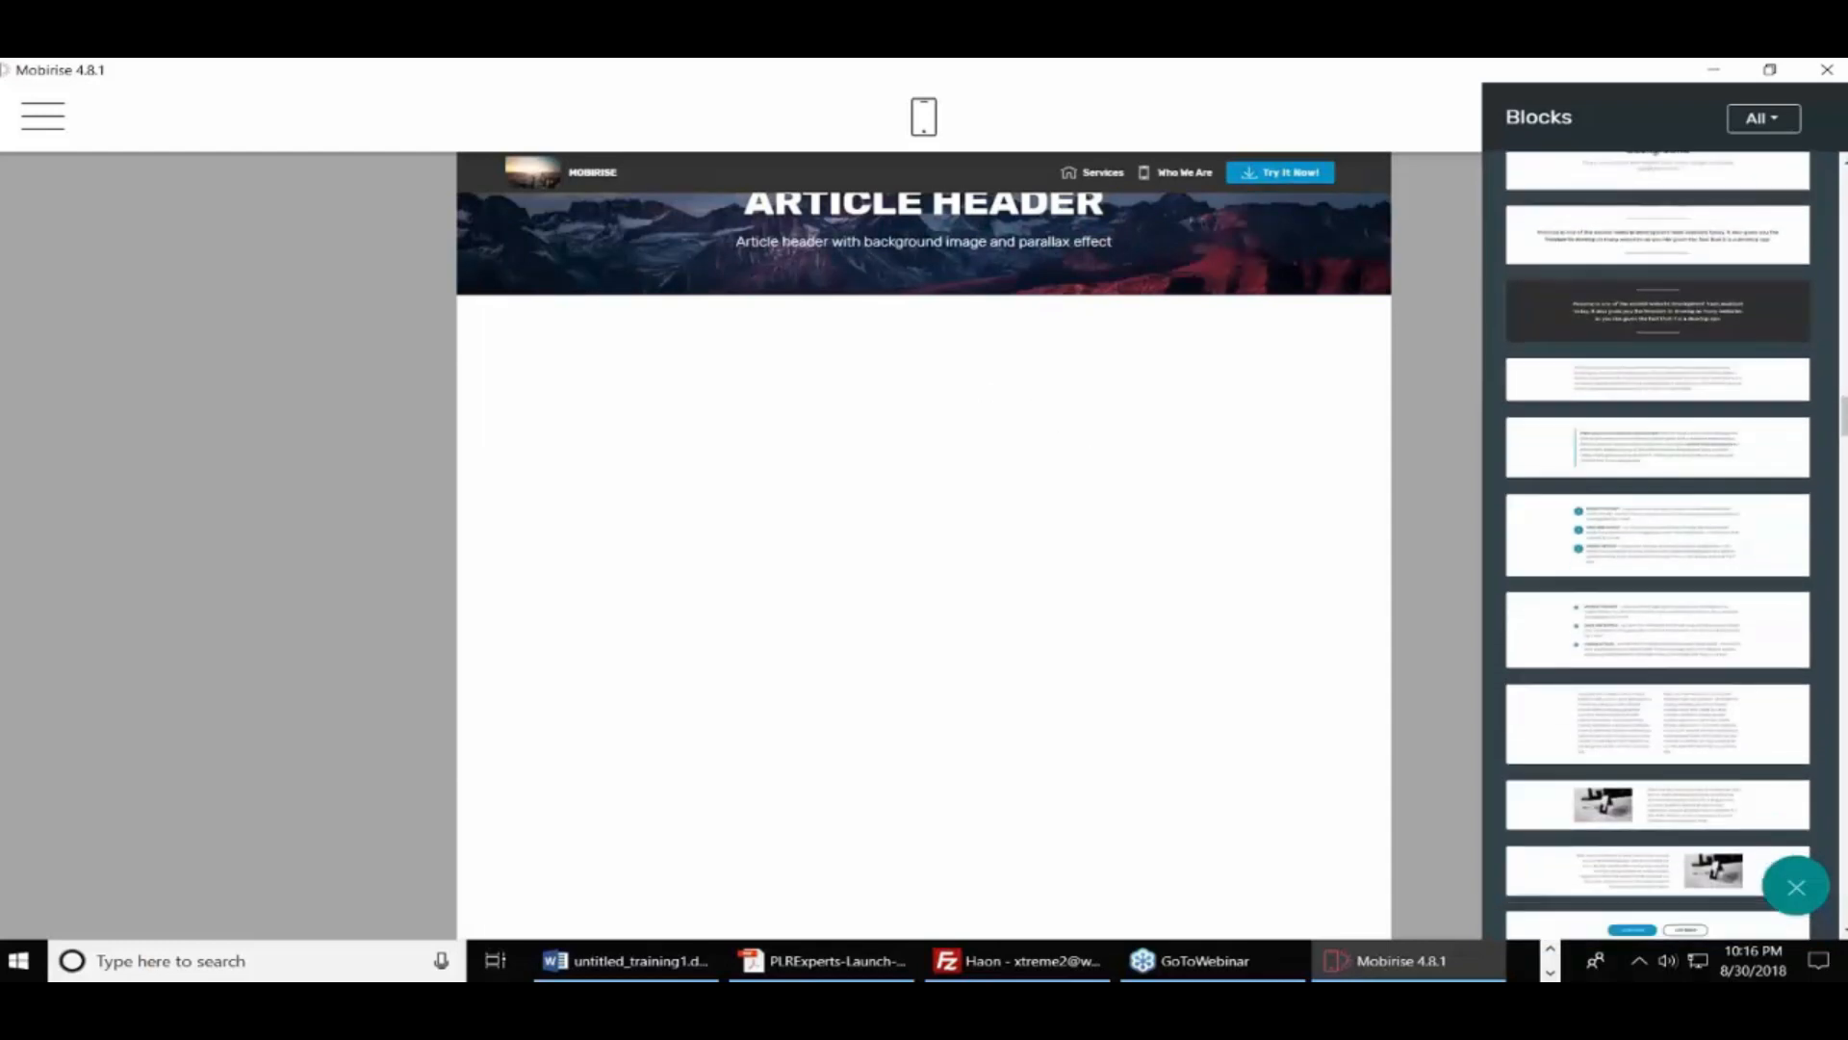
left_click_drag(1703, 651, 875, 493)
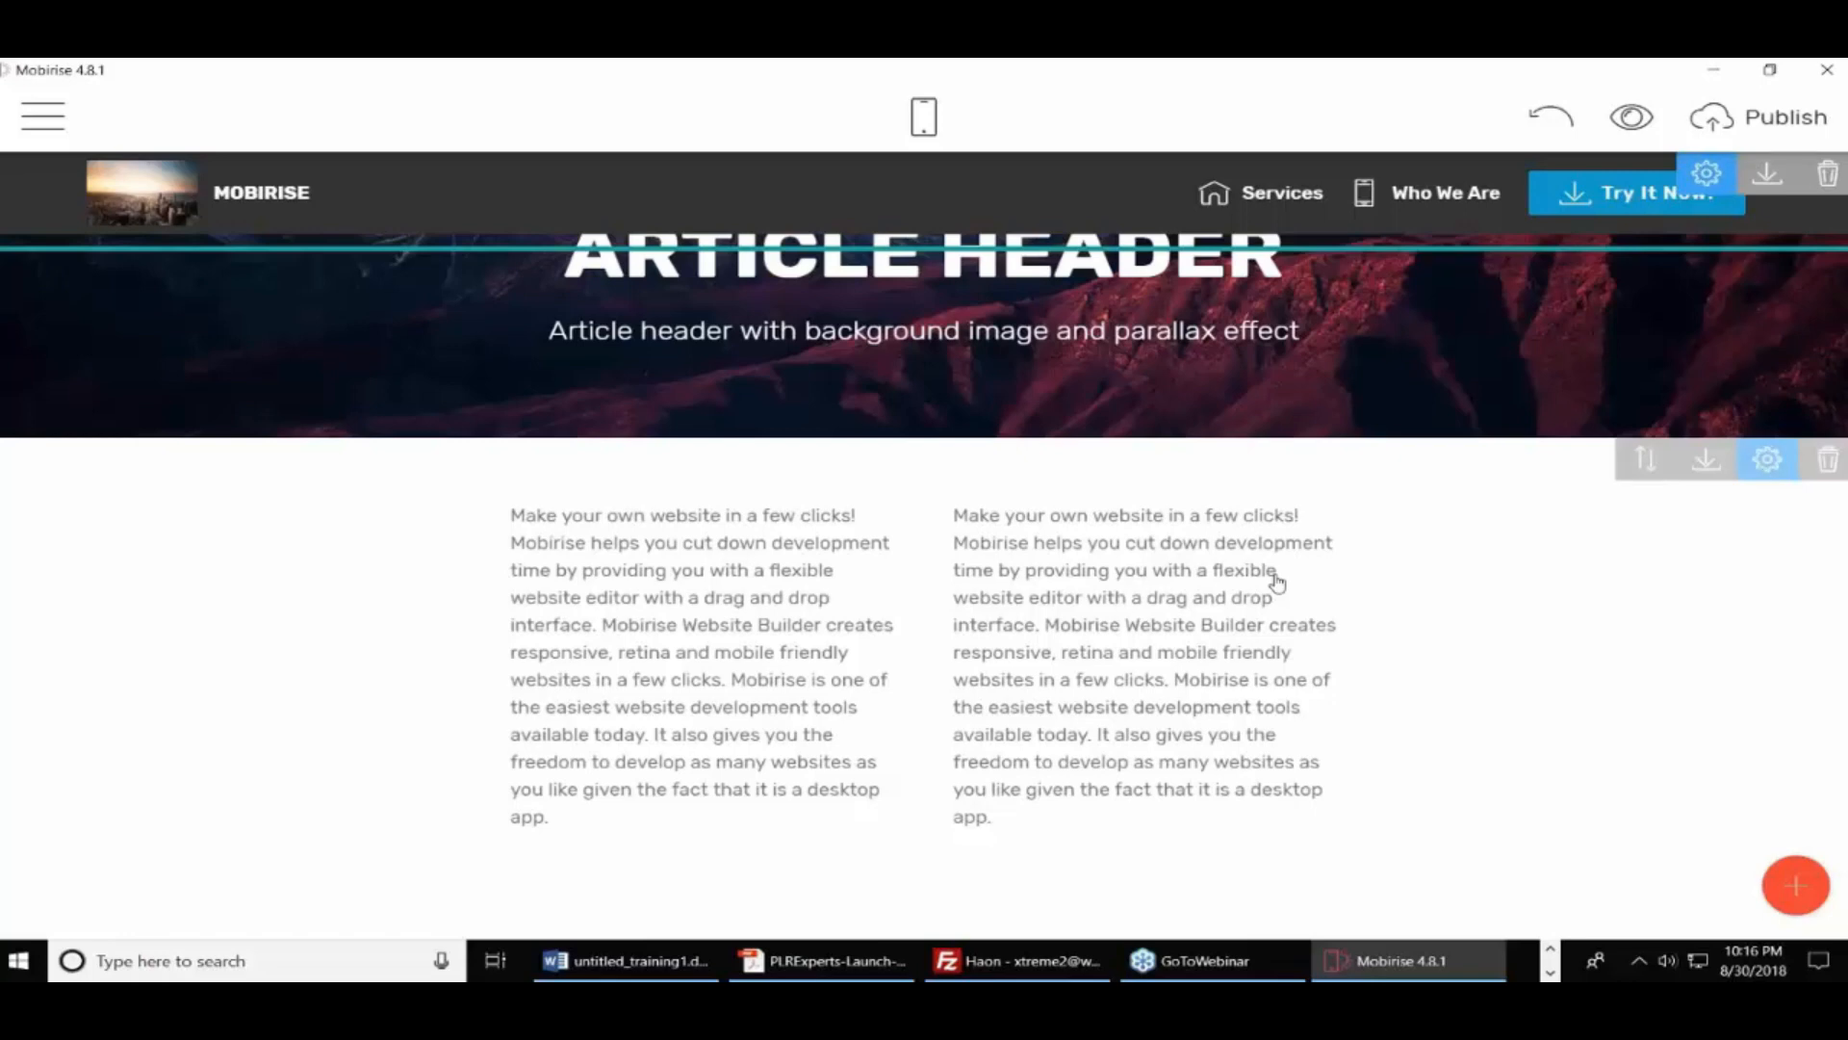
Delete the menu bar block, with its Try It Now button, from the page top
left_click(545, 516)
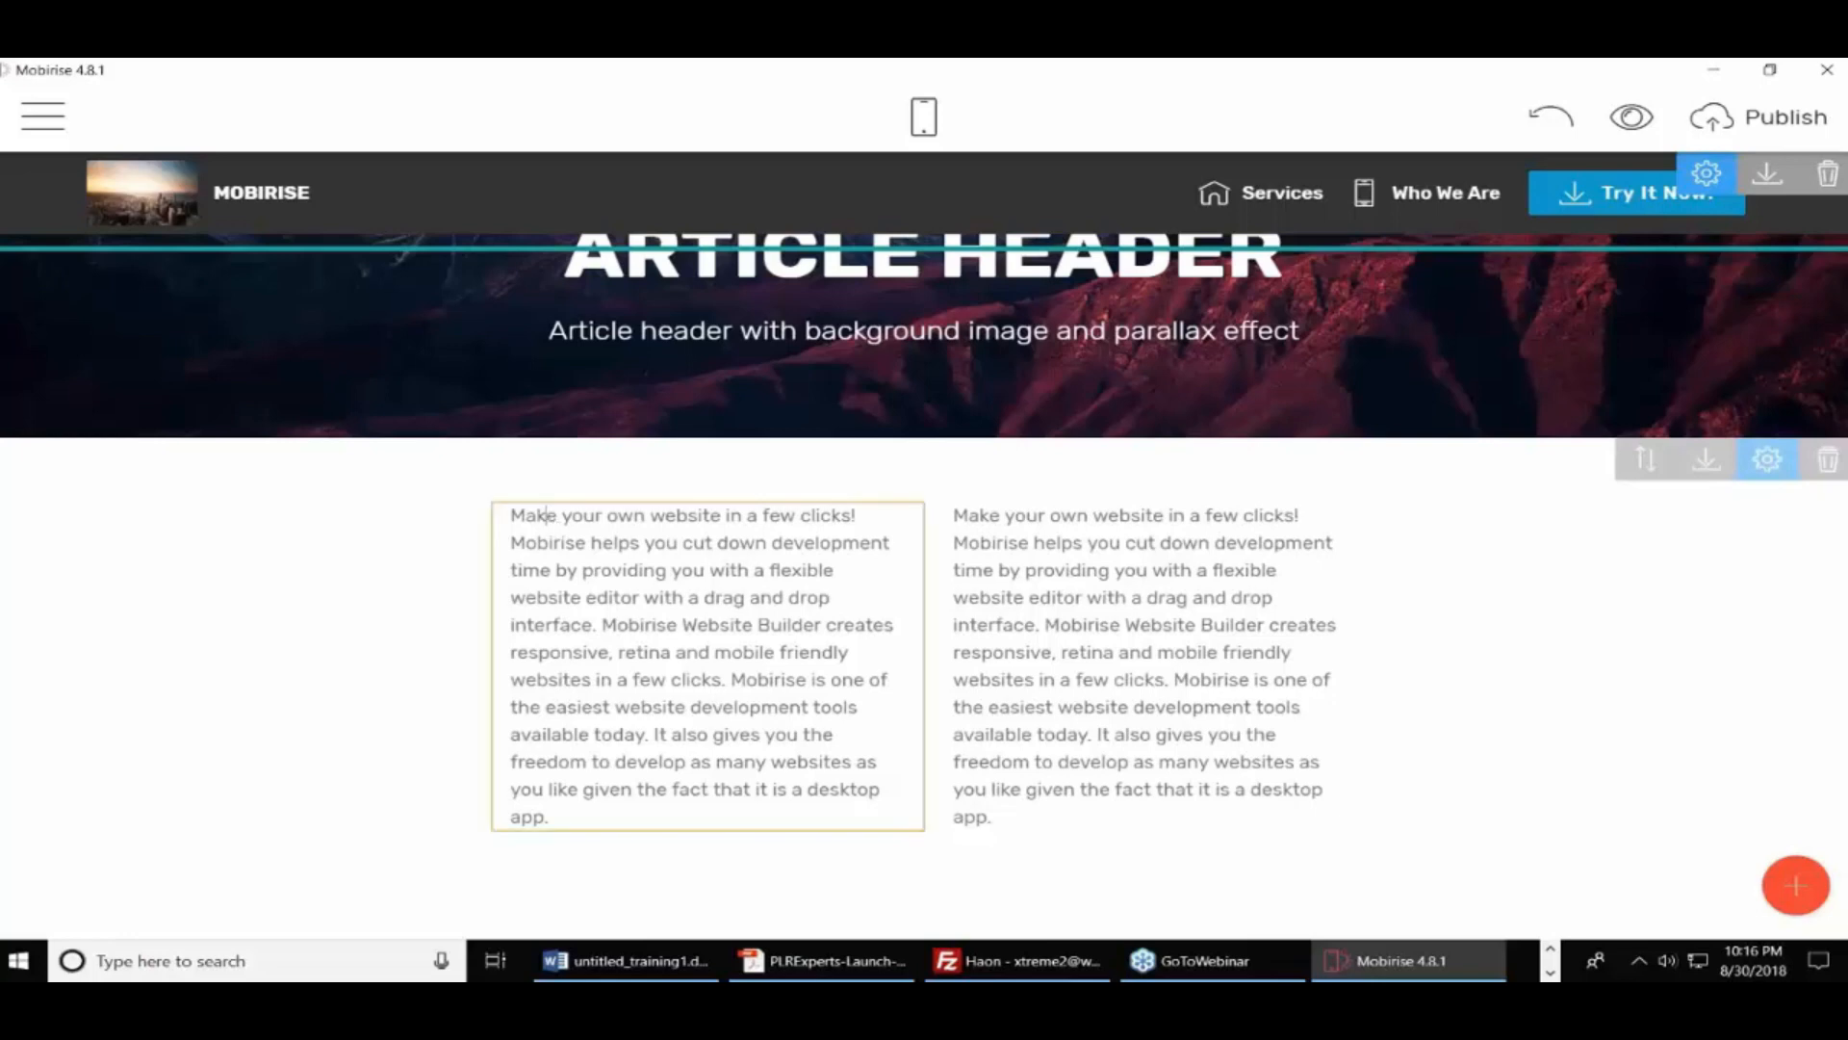
key("ctrl+a")
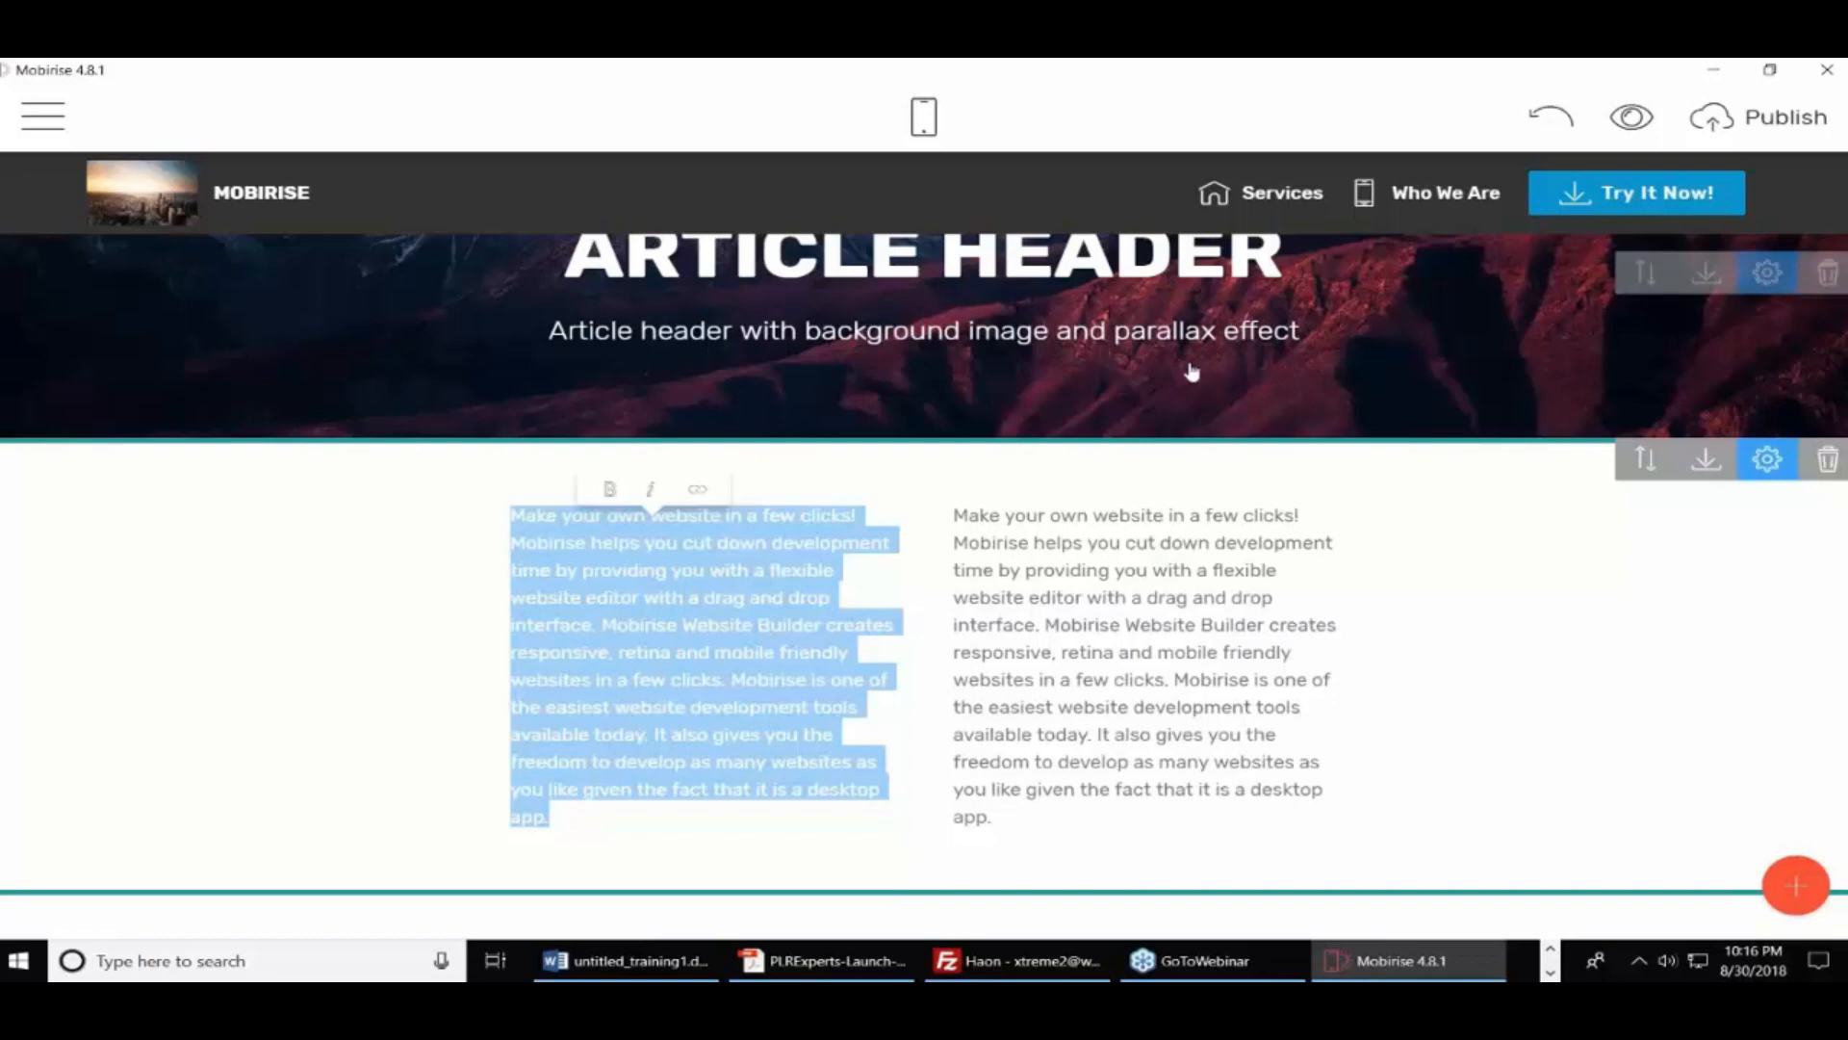
left_click(1682, 219)
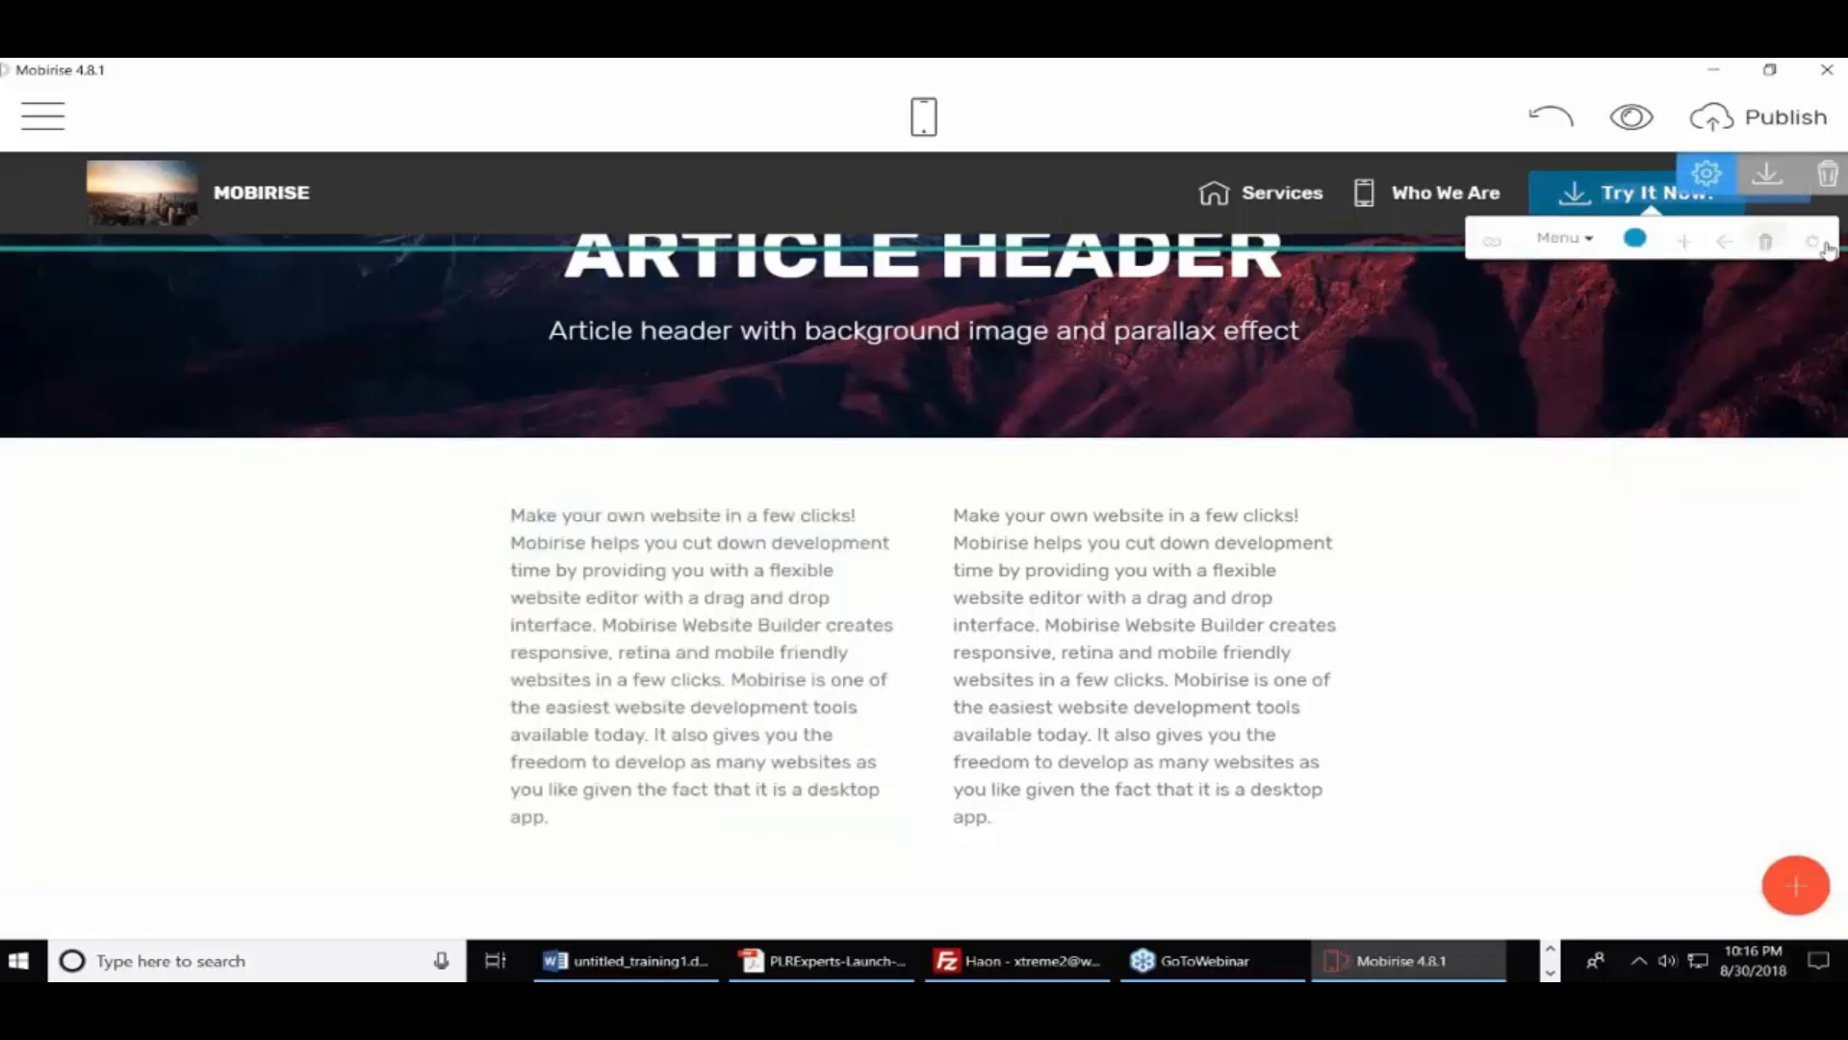
left_click(1765, 240)
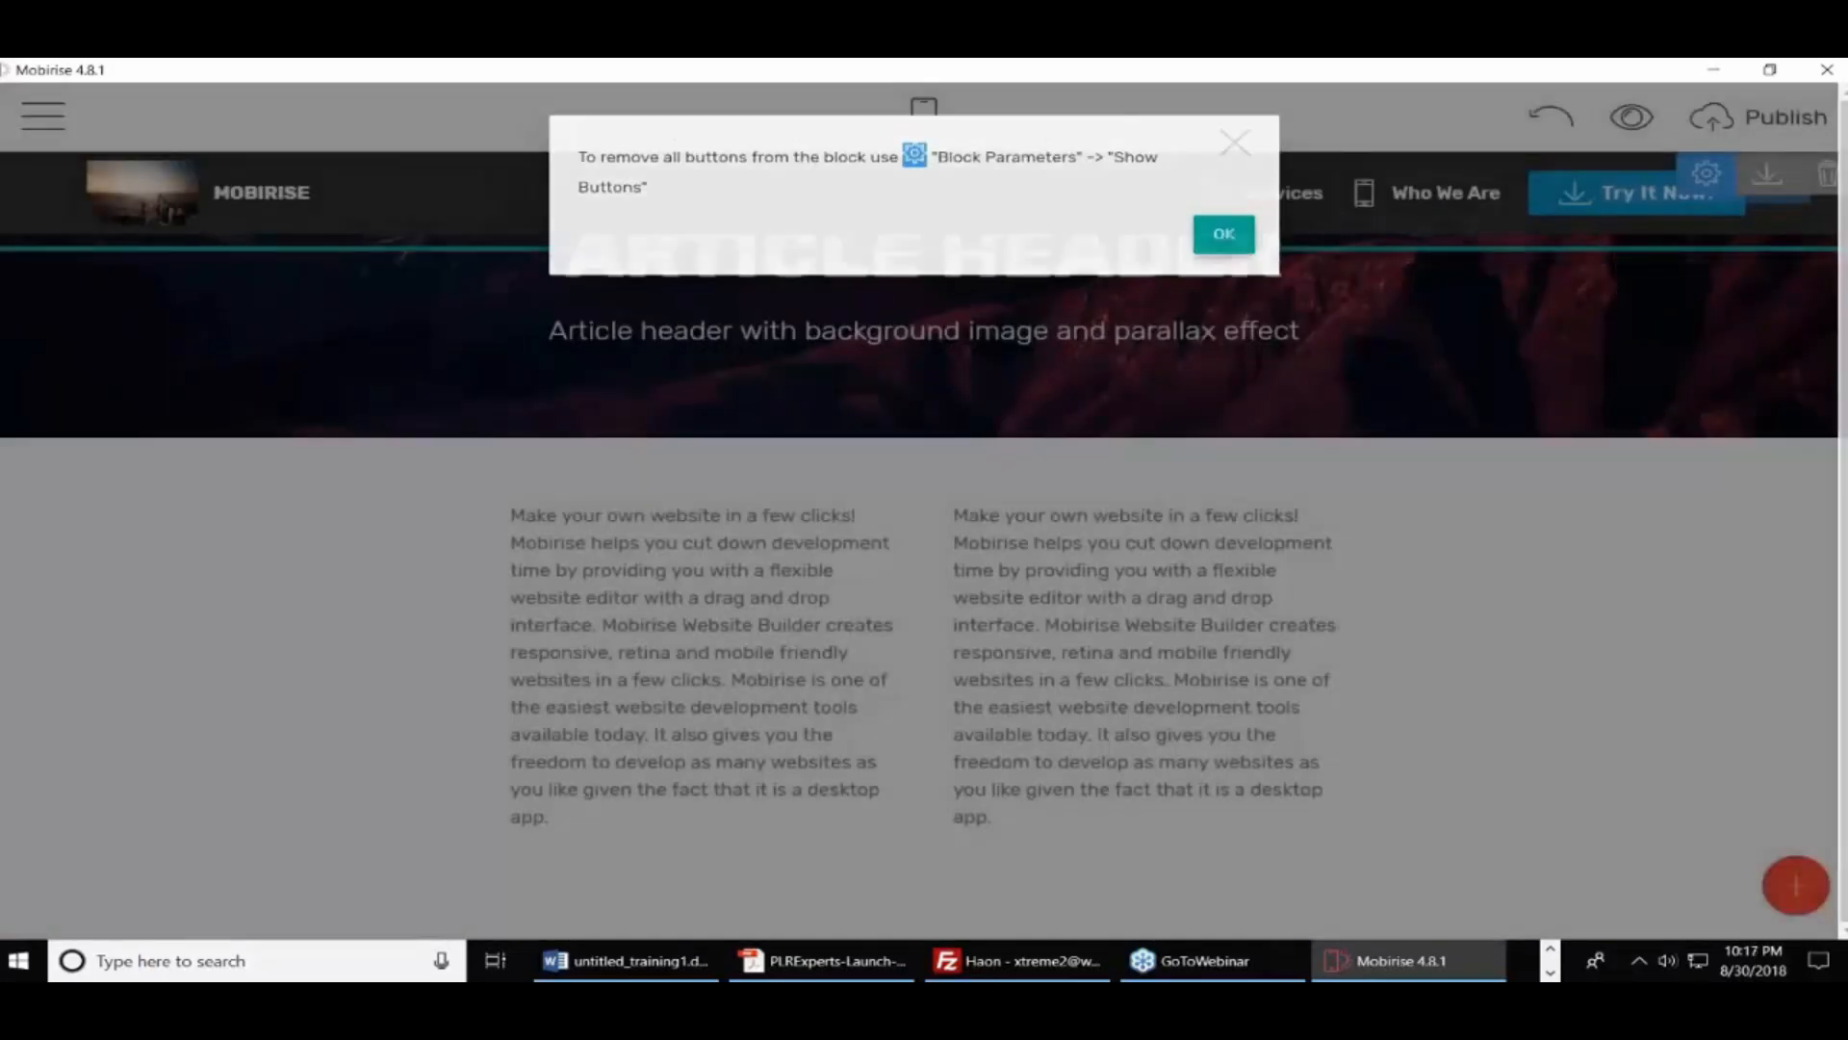
left_click(1223, 234)
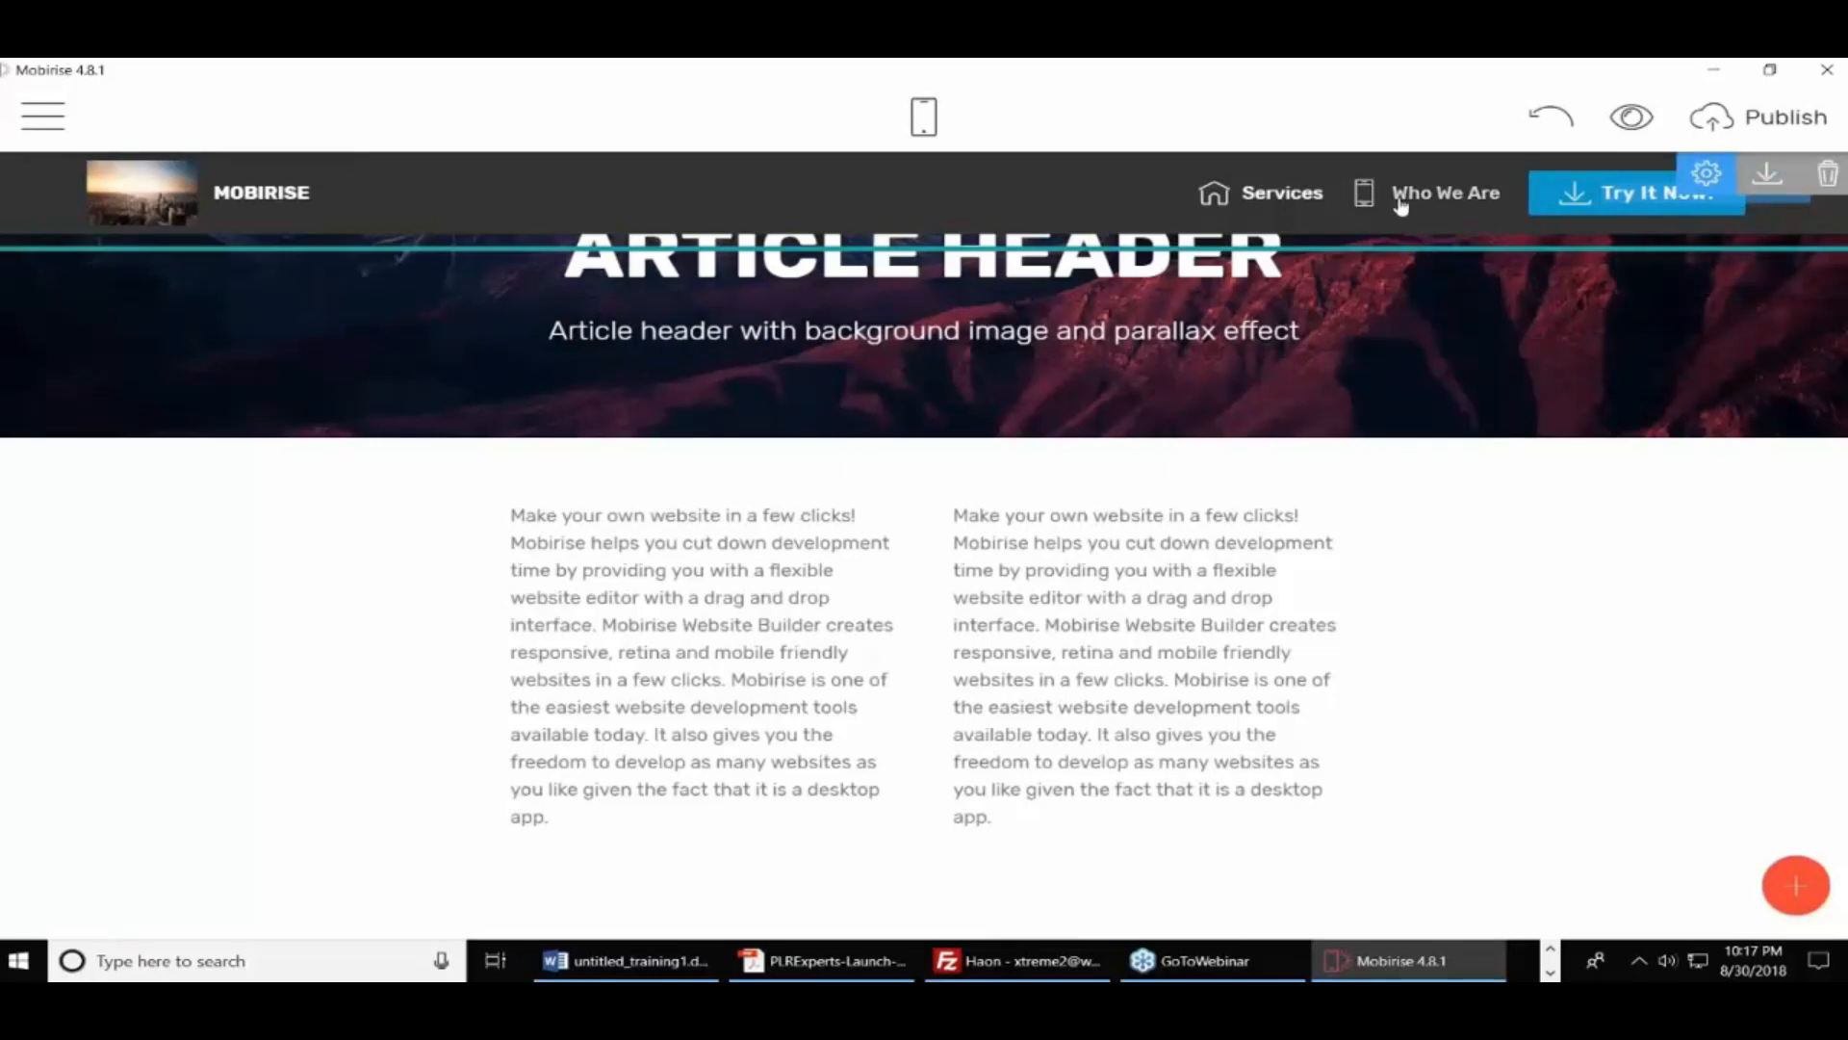
left_click(1829, 176)
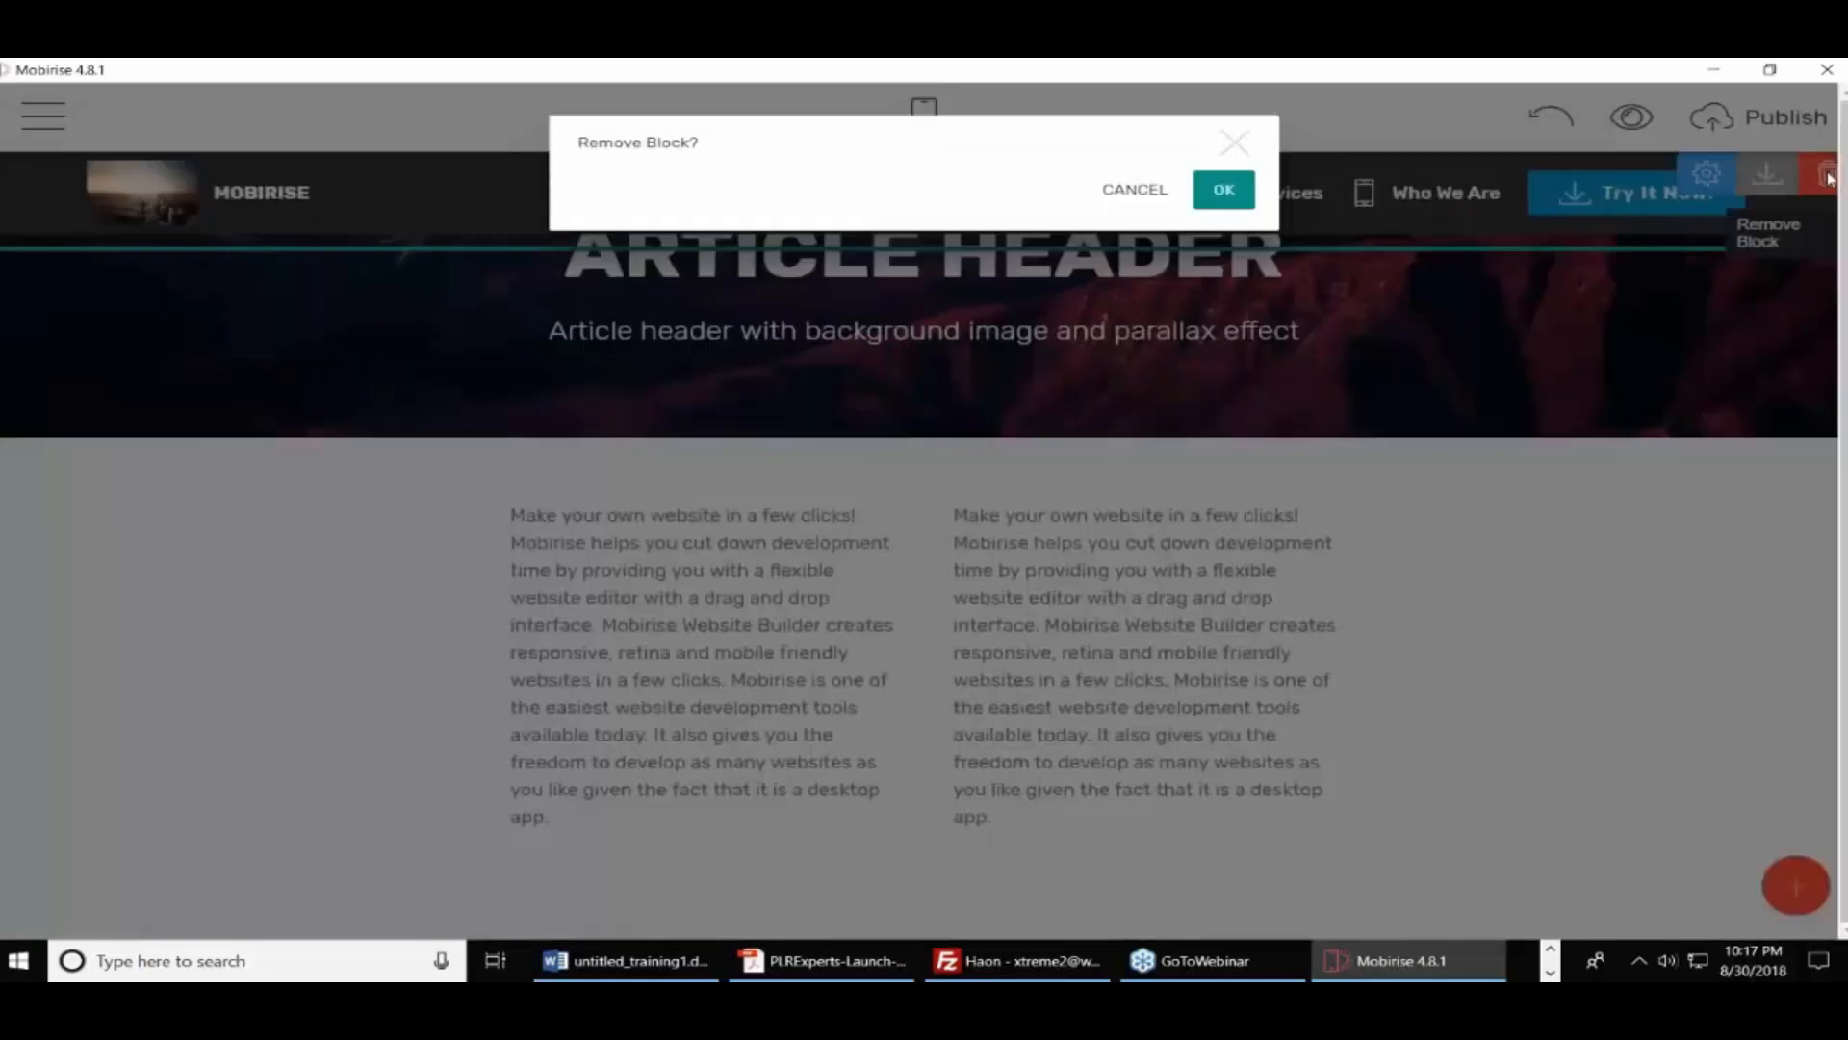
left_click(1223, 183)
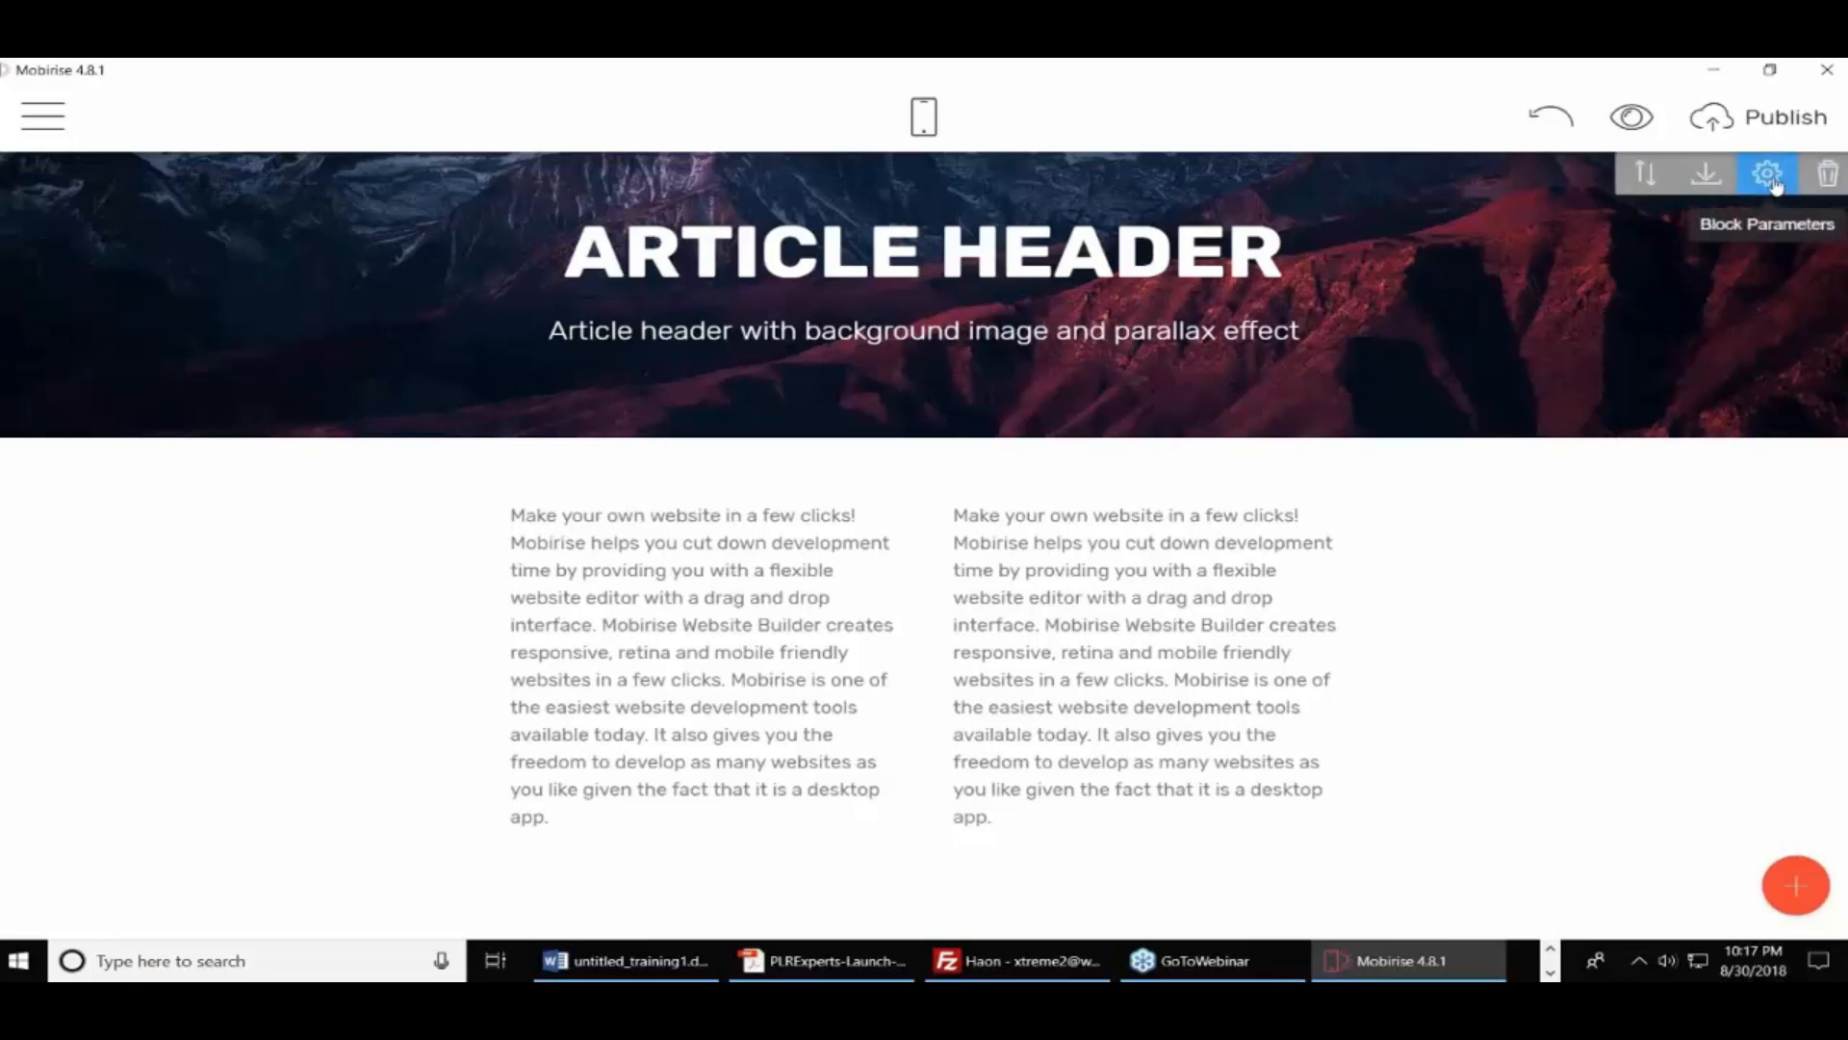
Switch the Article Header to Background Video and paste the new YouTube link as its video
left_click(1769, 178)
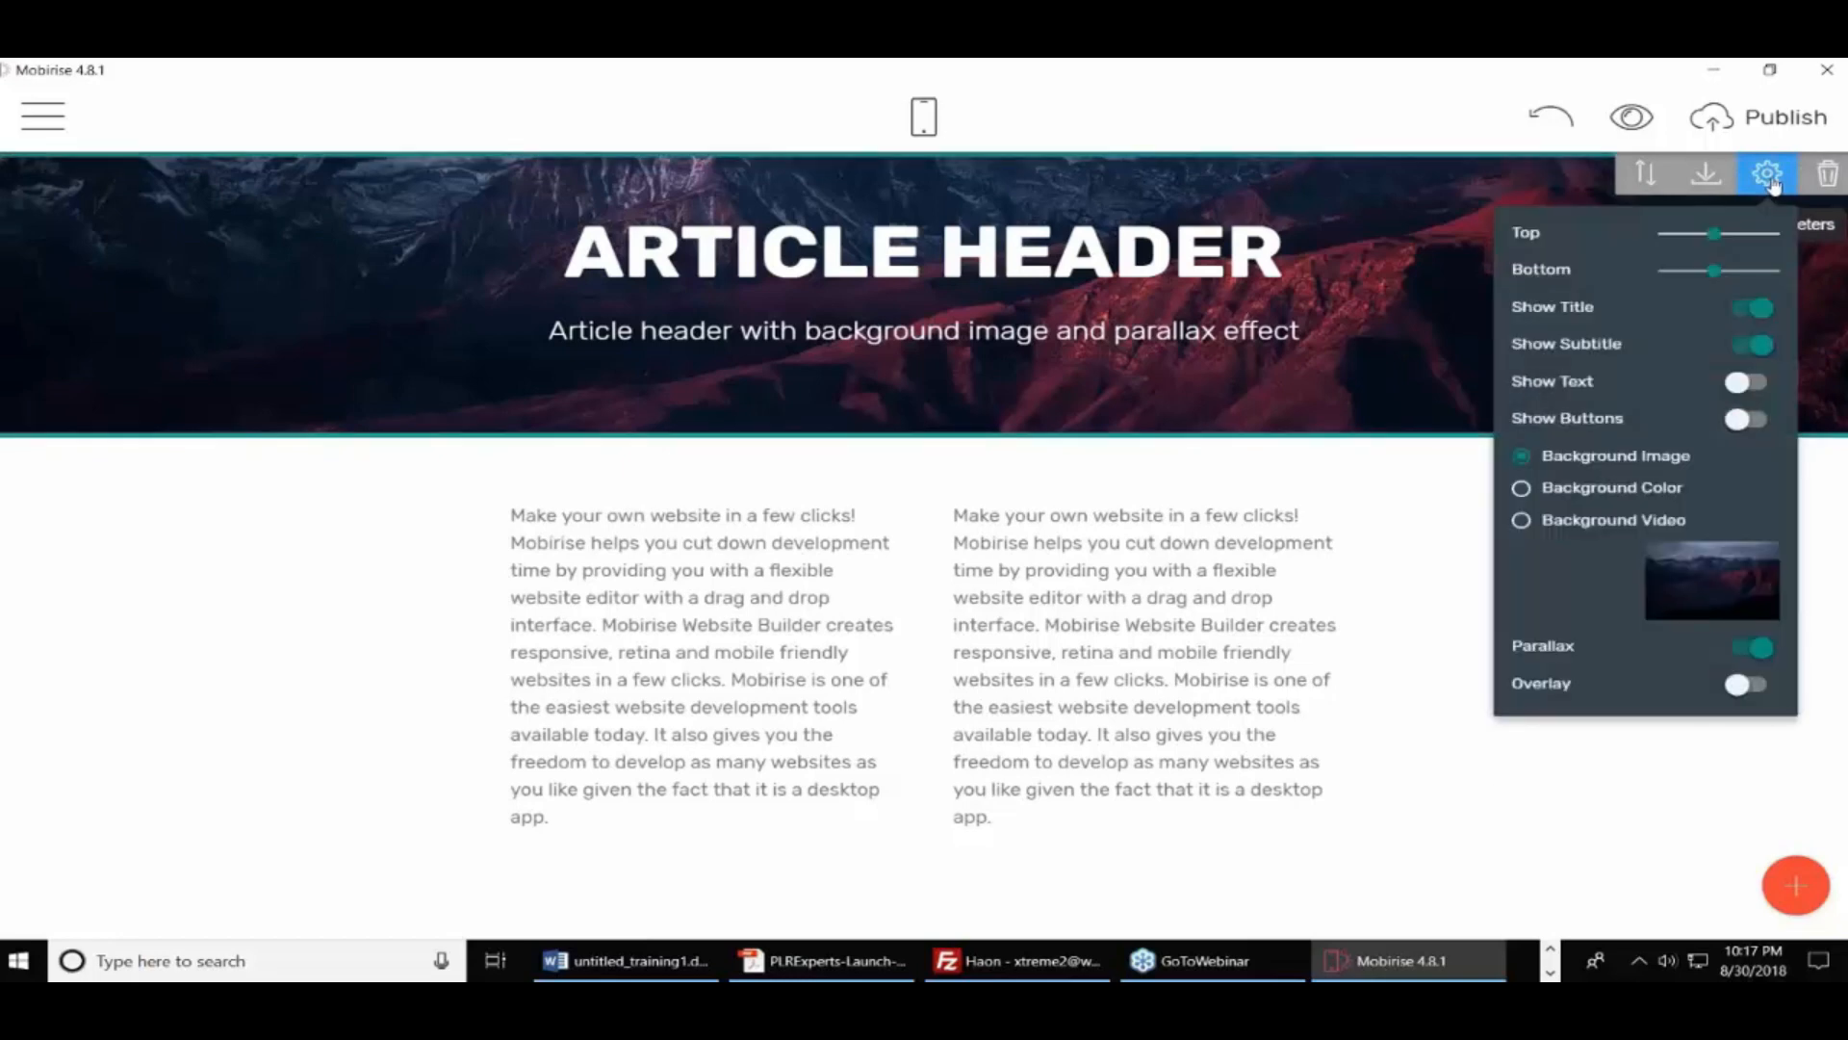
left_click(1521, 520)
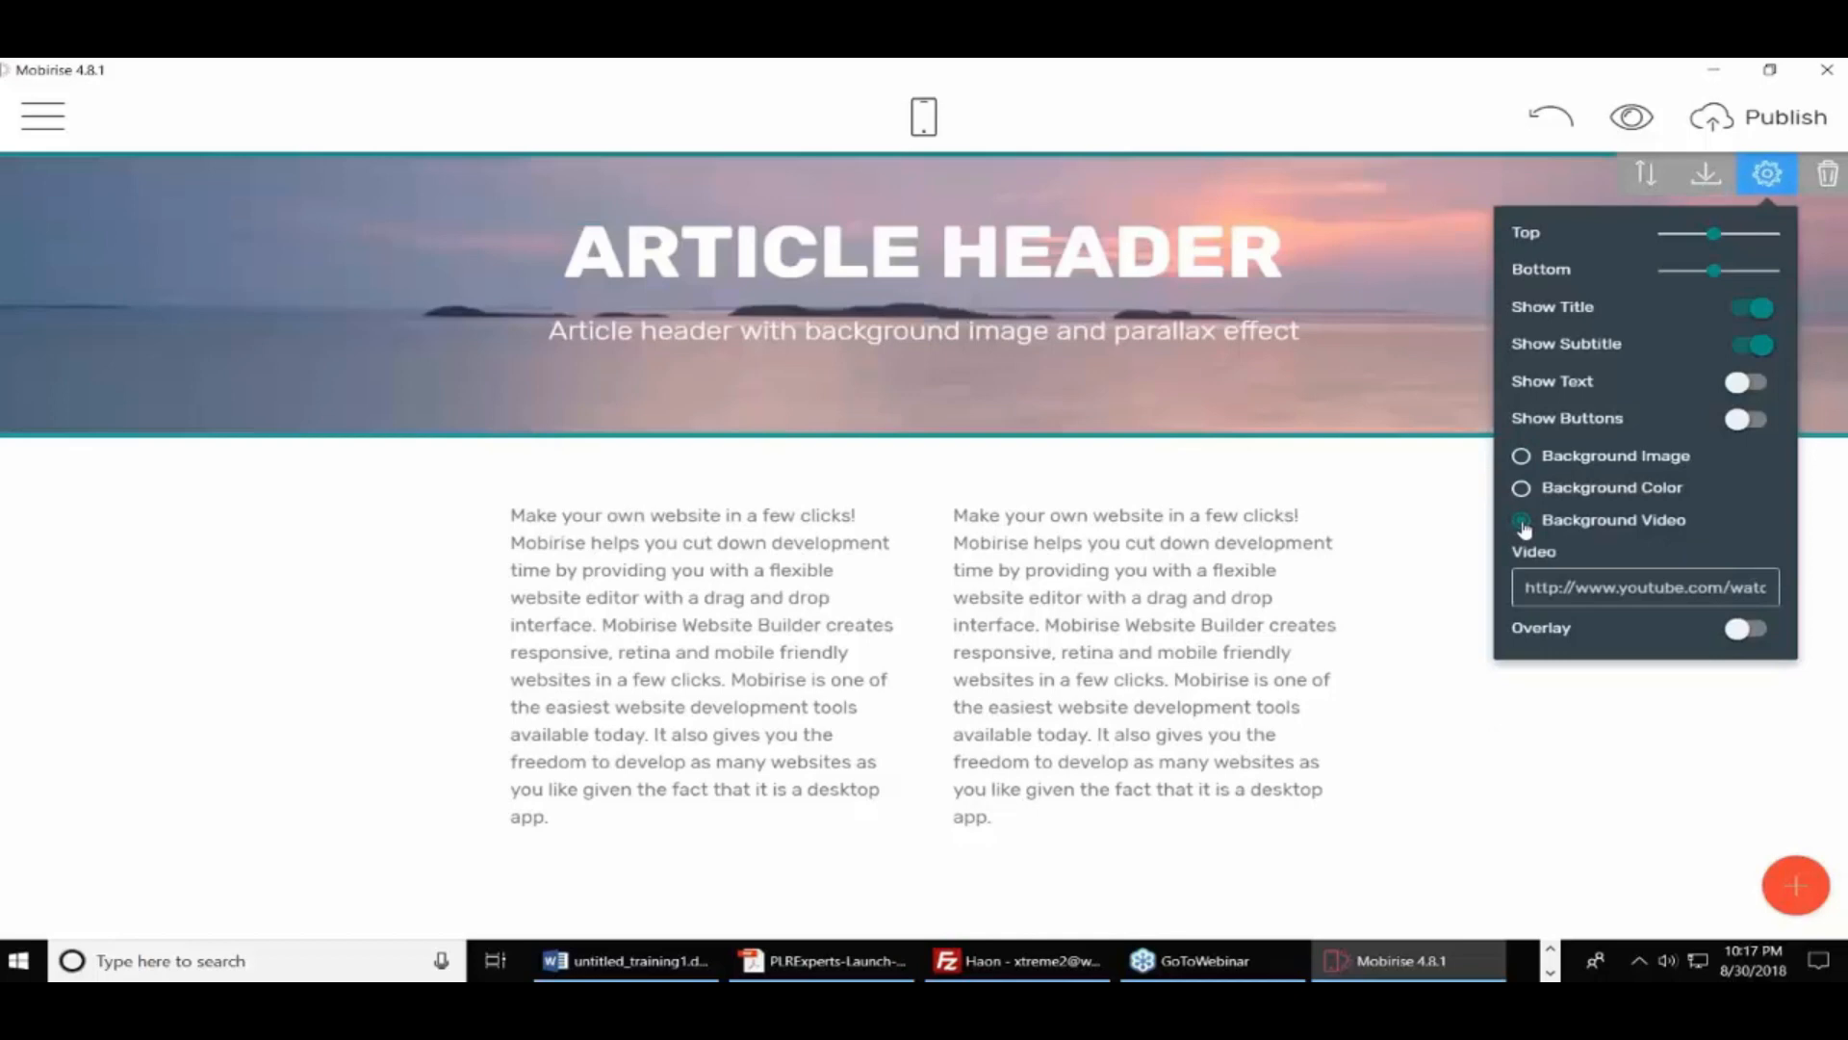
left_click_drag(1526, 587, 1845, 587)
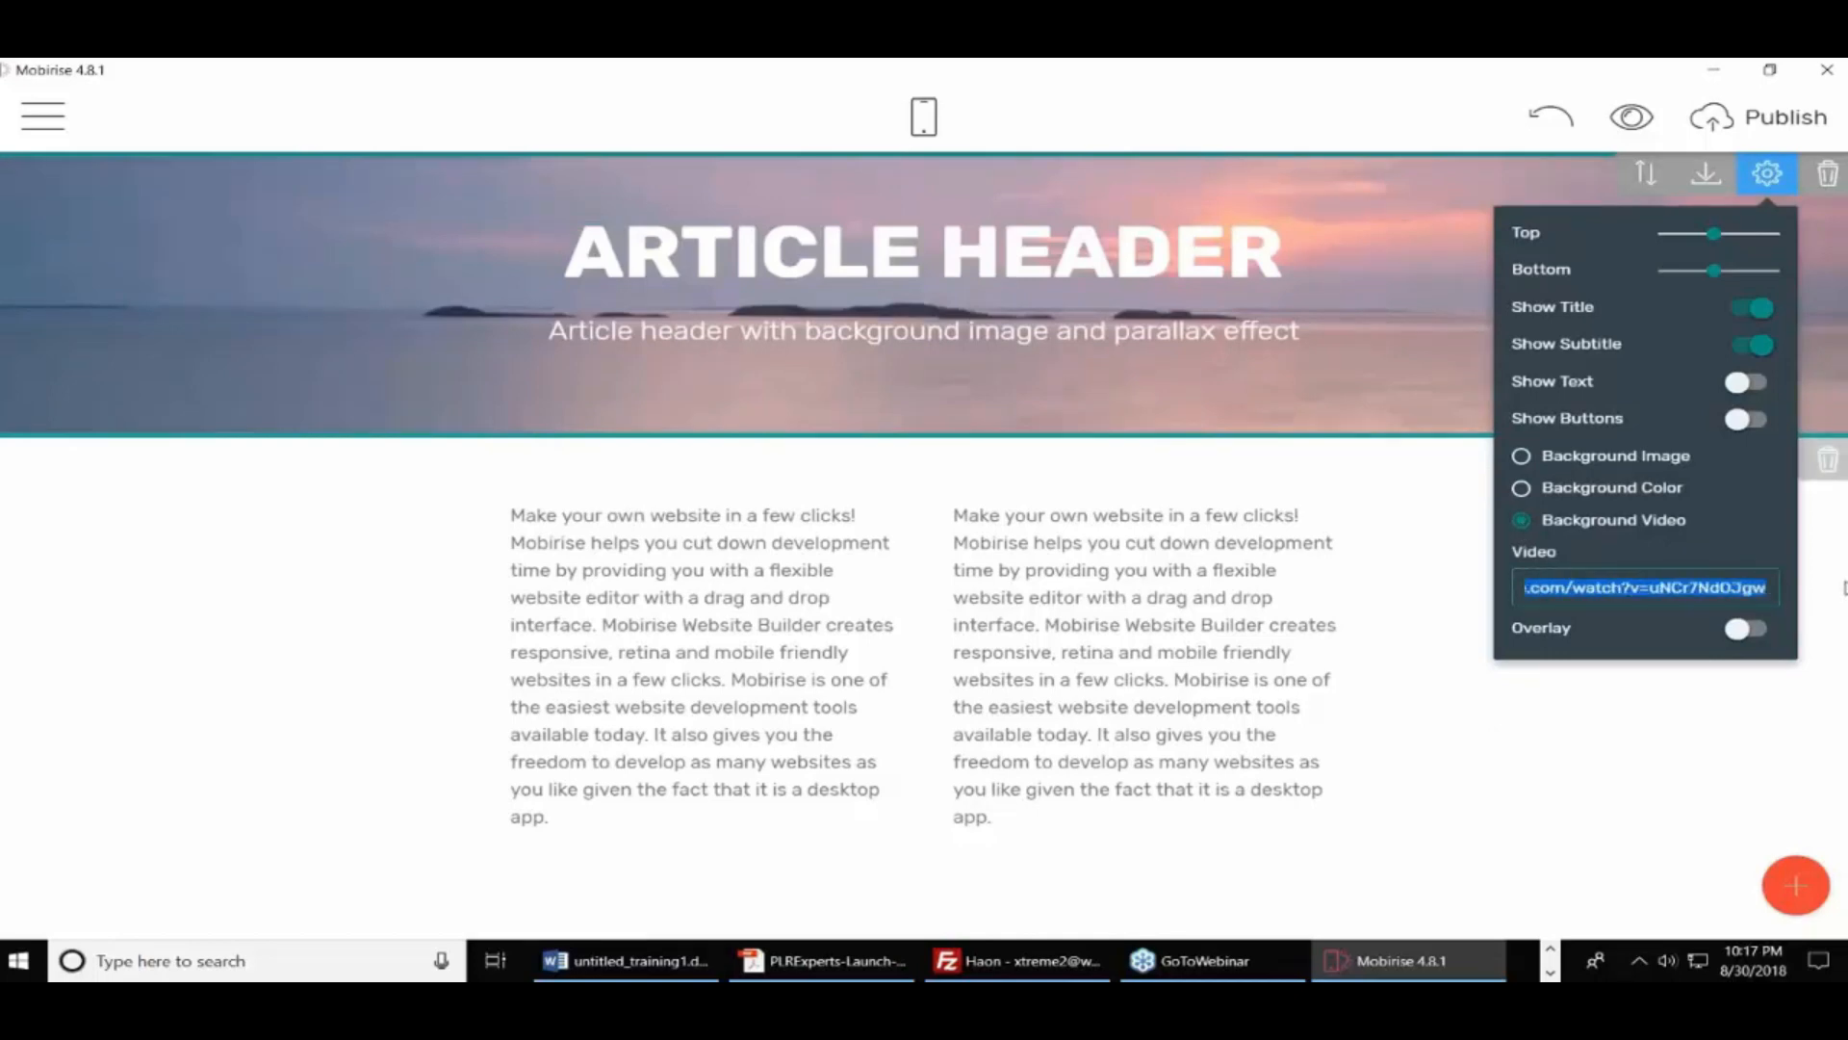
type(".com/watch?v=8mr26vZwRqM")
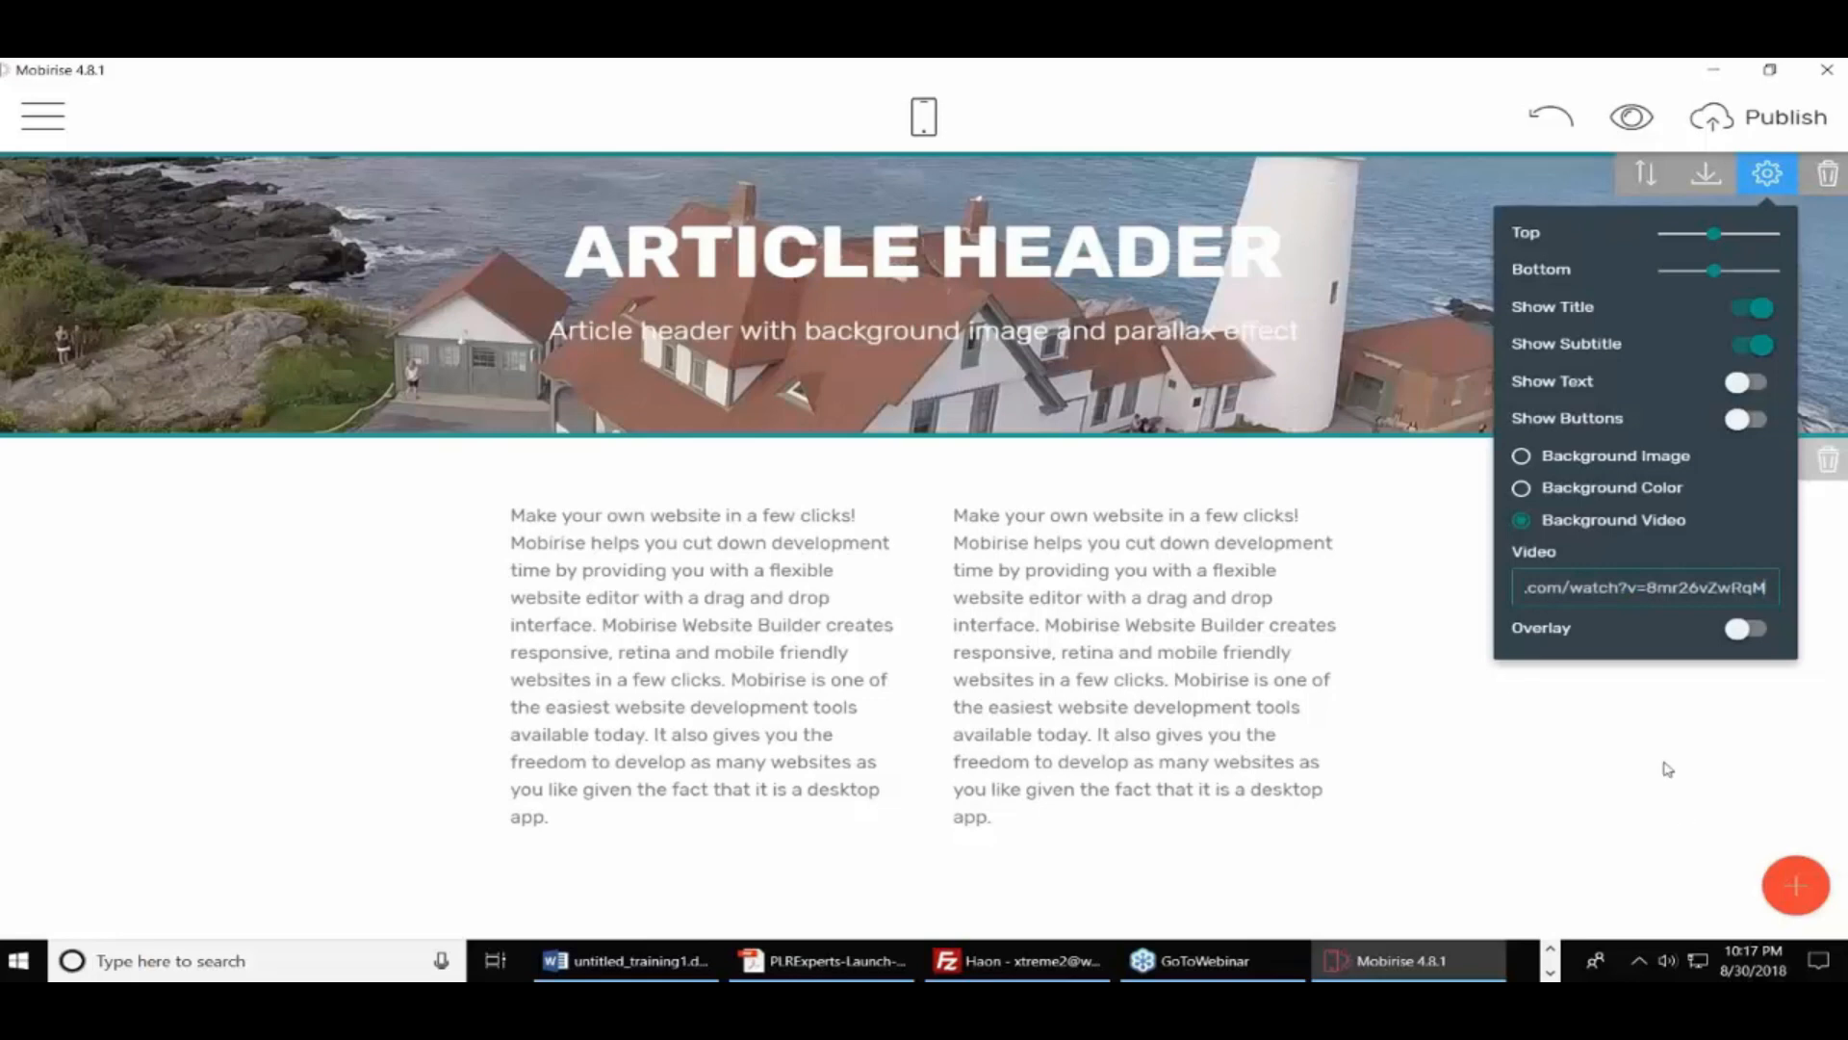
left_click(1688, 744)
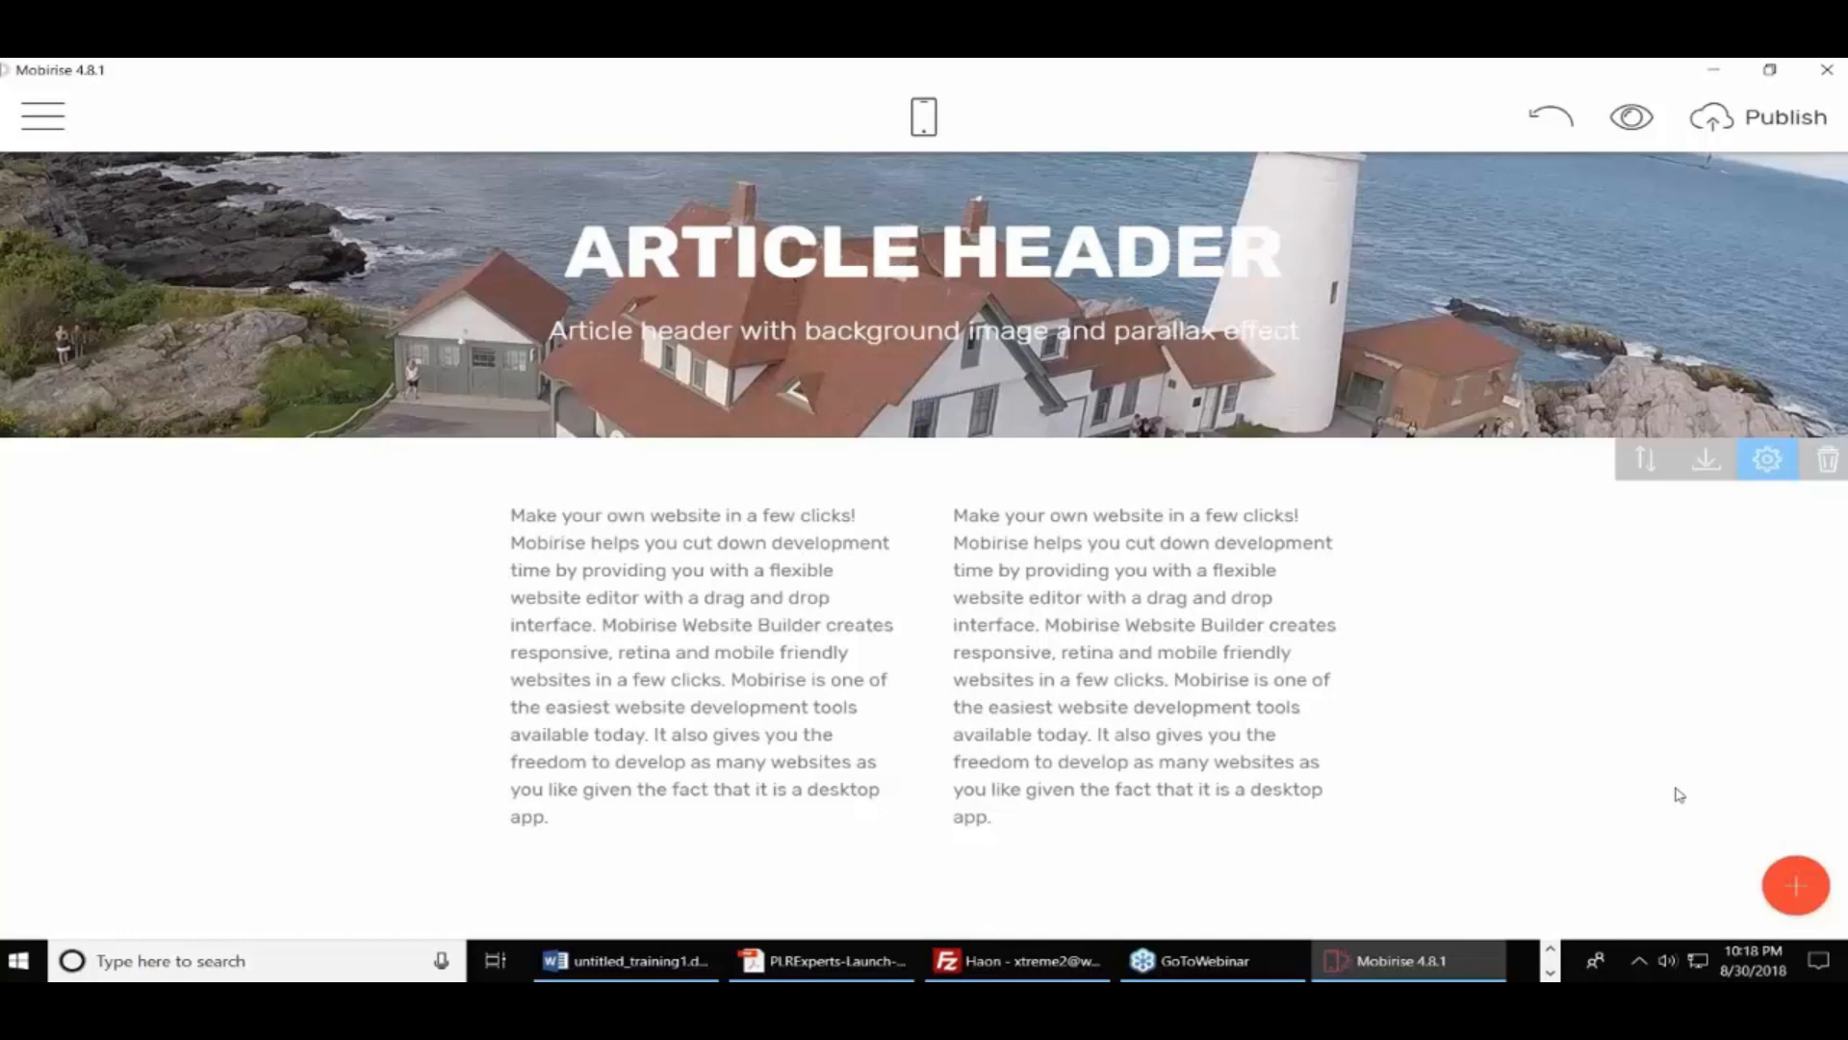
Publish the site locally into a newly created 'Mobirise Two' folder inside Downloads
left_click(1785, 125)
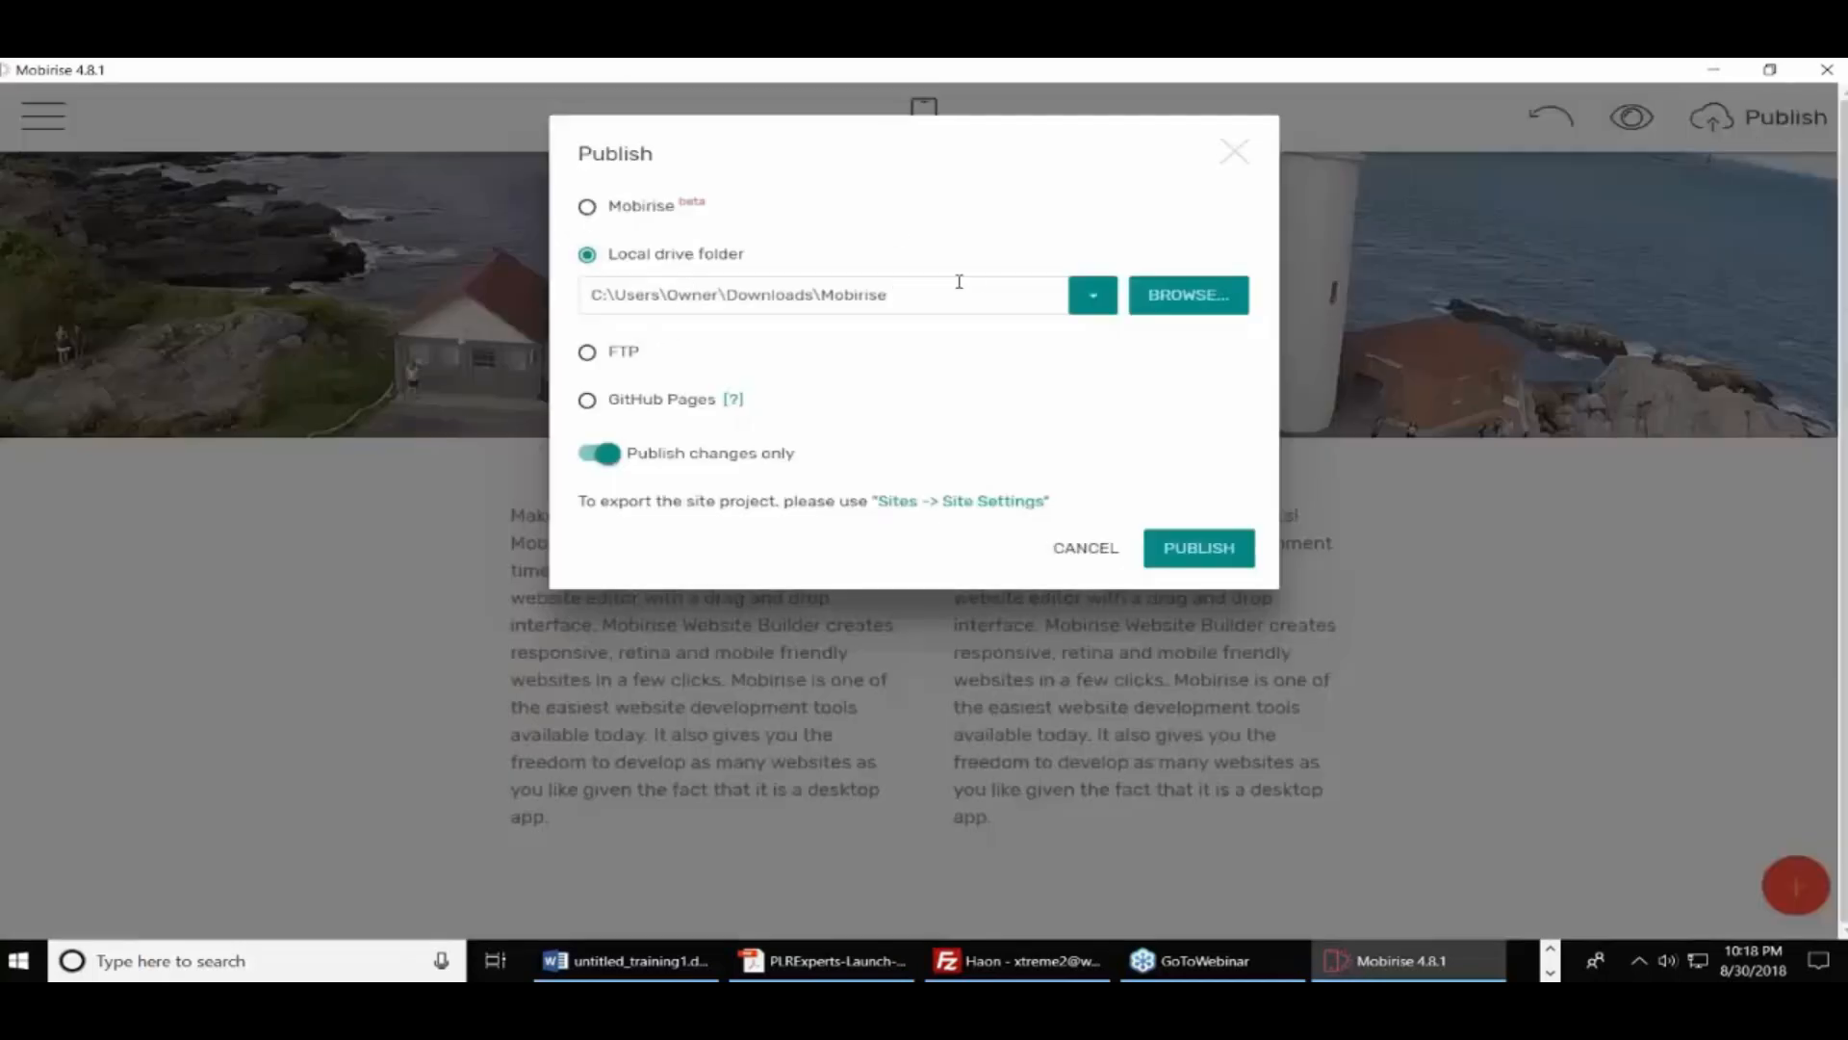
left_click(1167, 302)
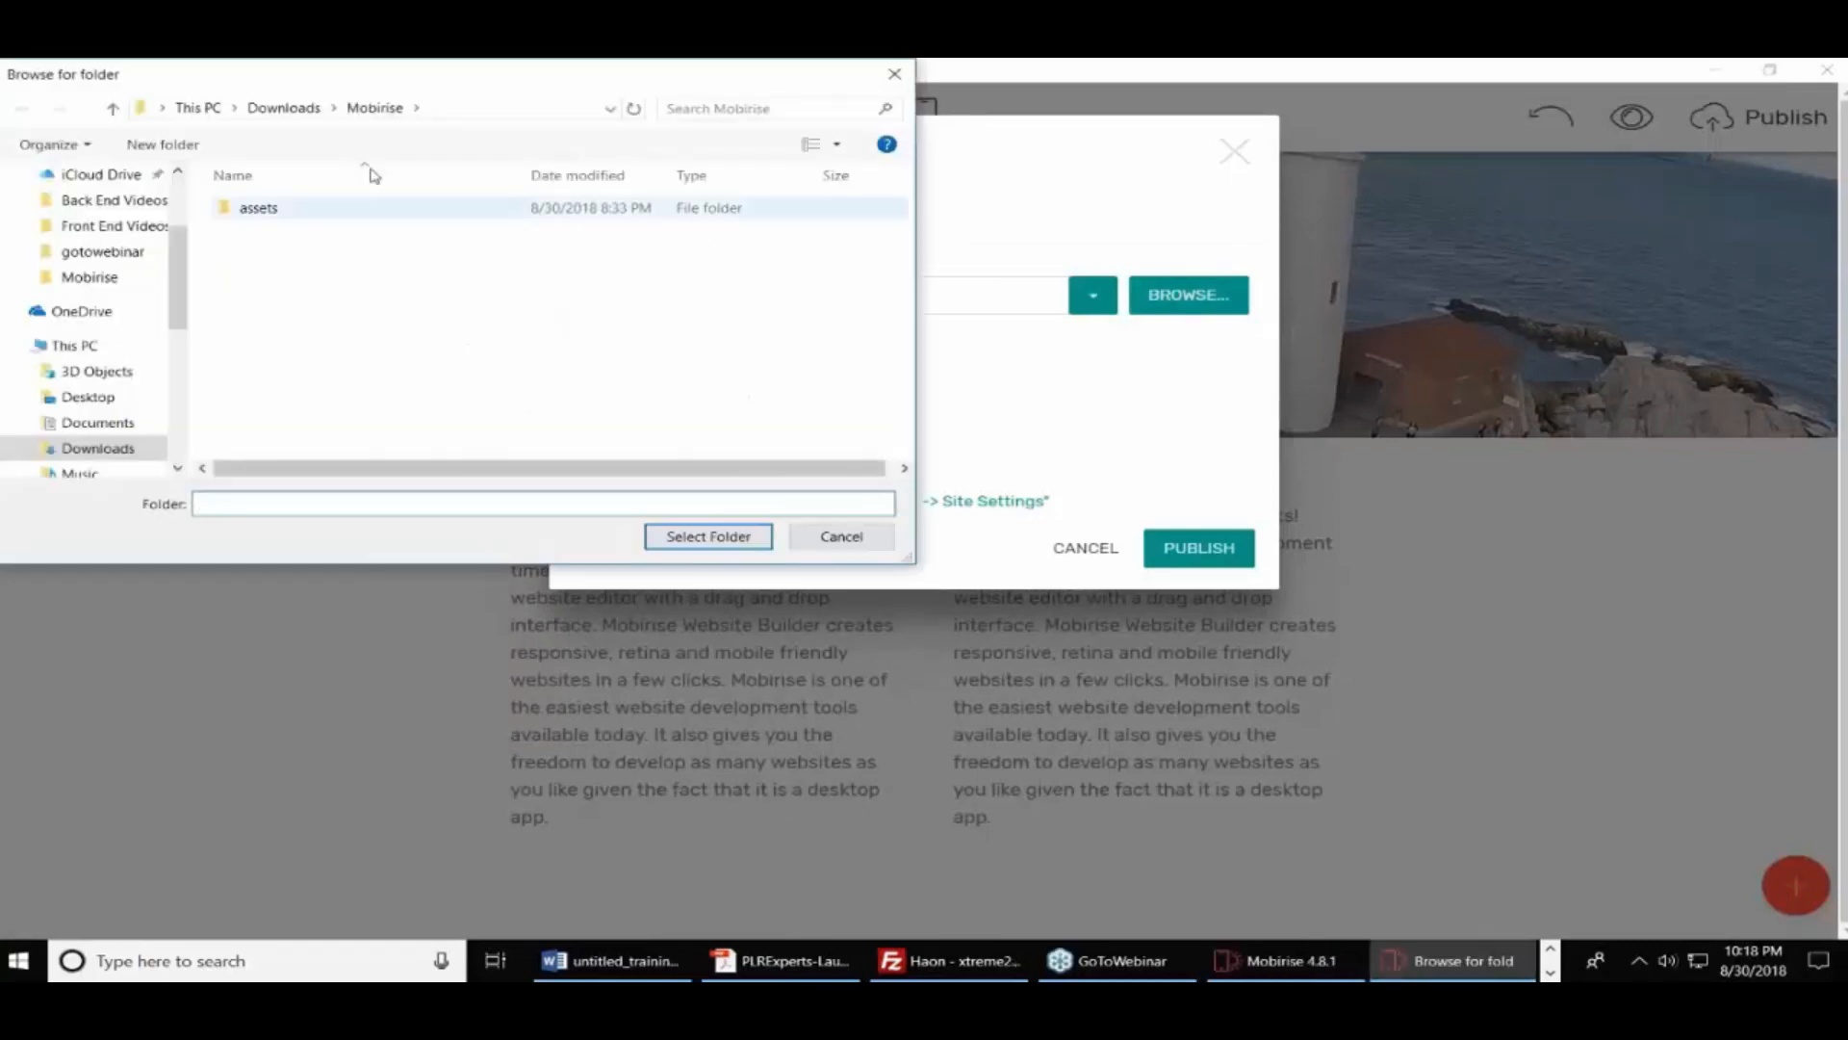
left_click(289, 108)
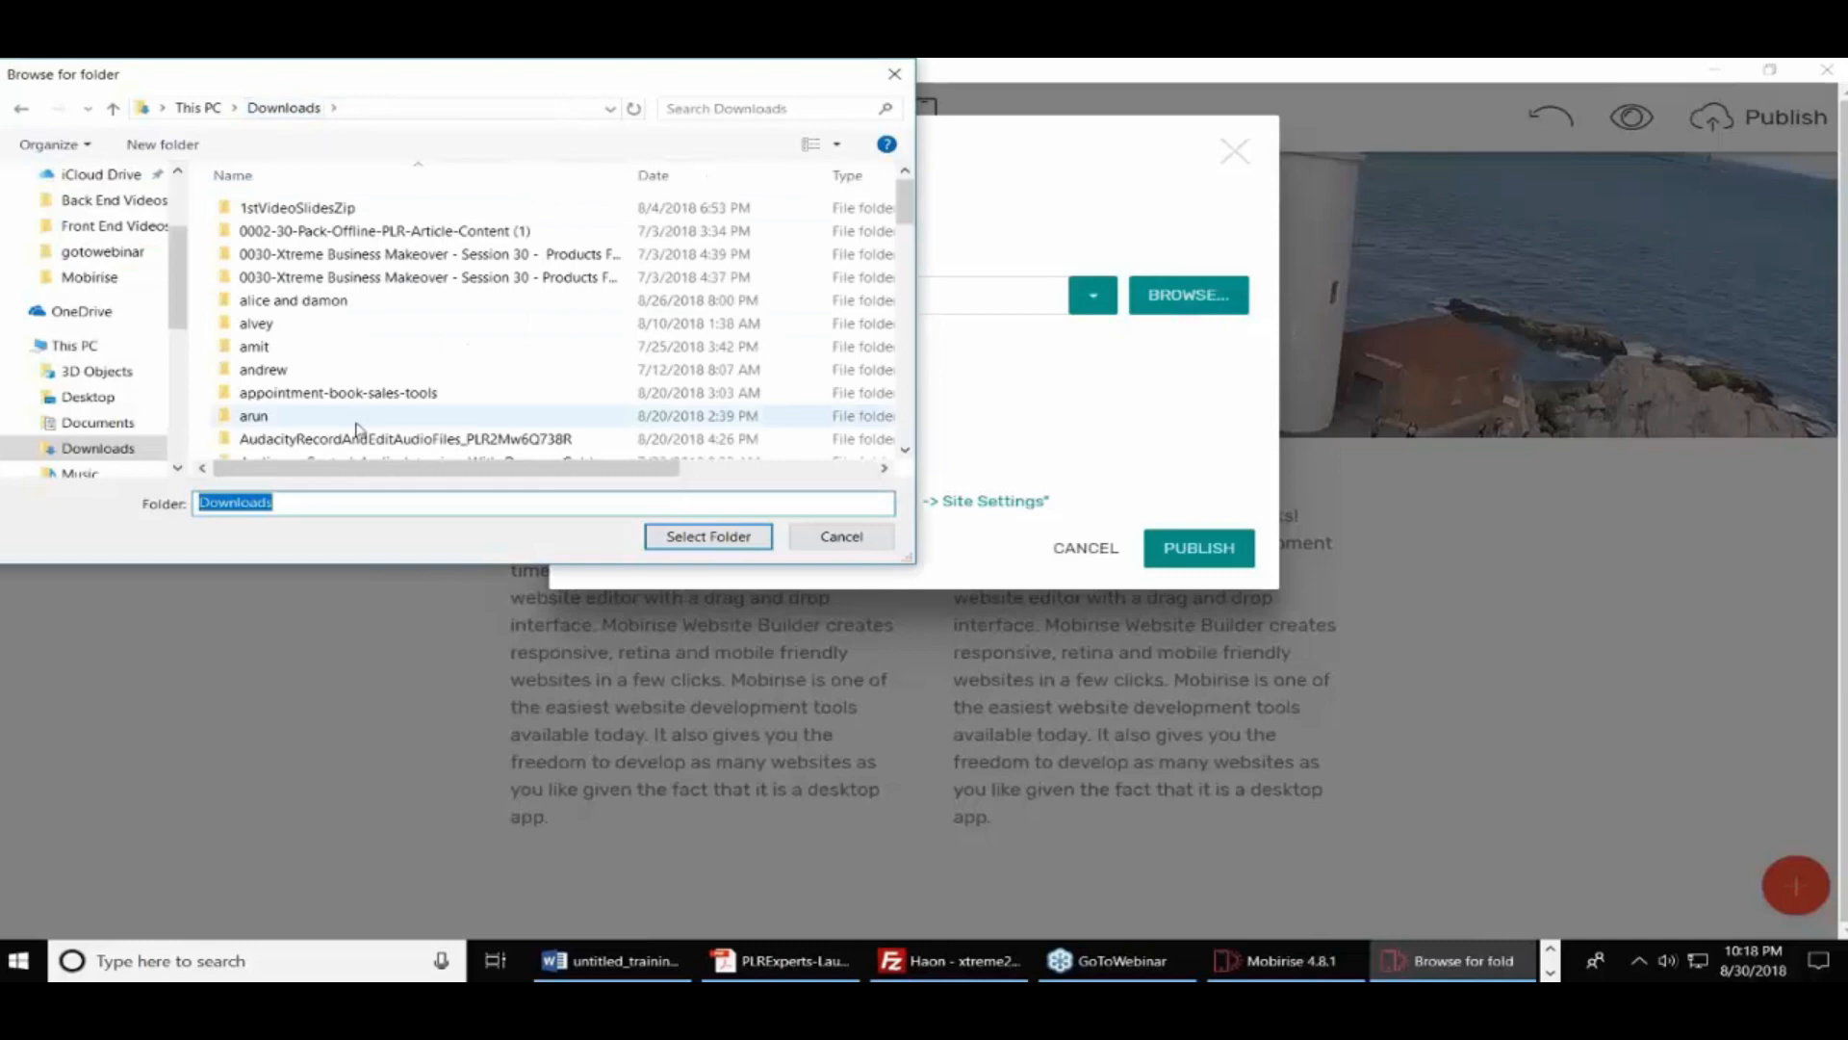
type("Mobir")
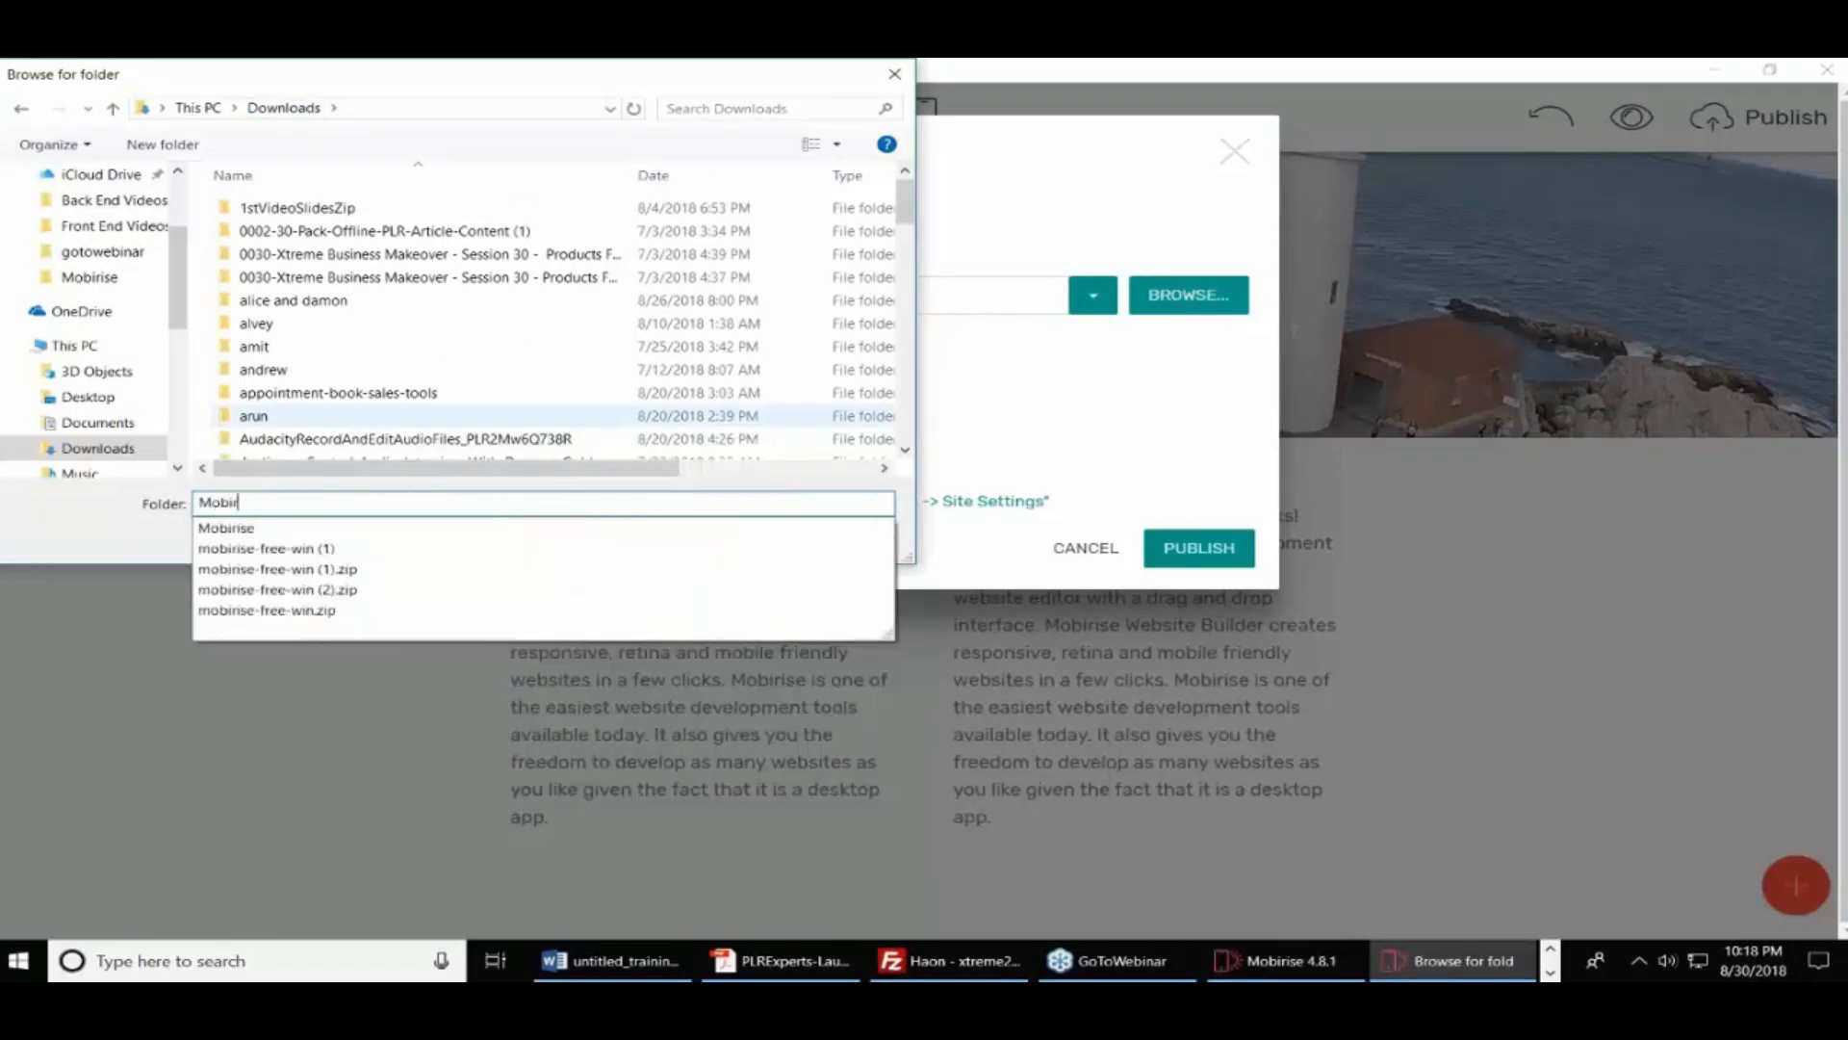
type("ise Two")
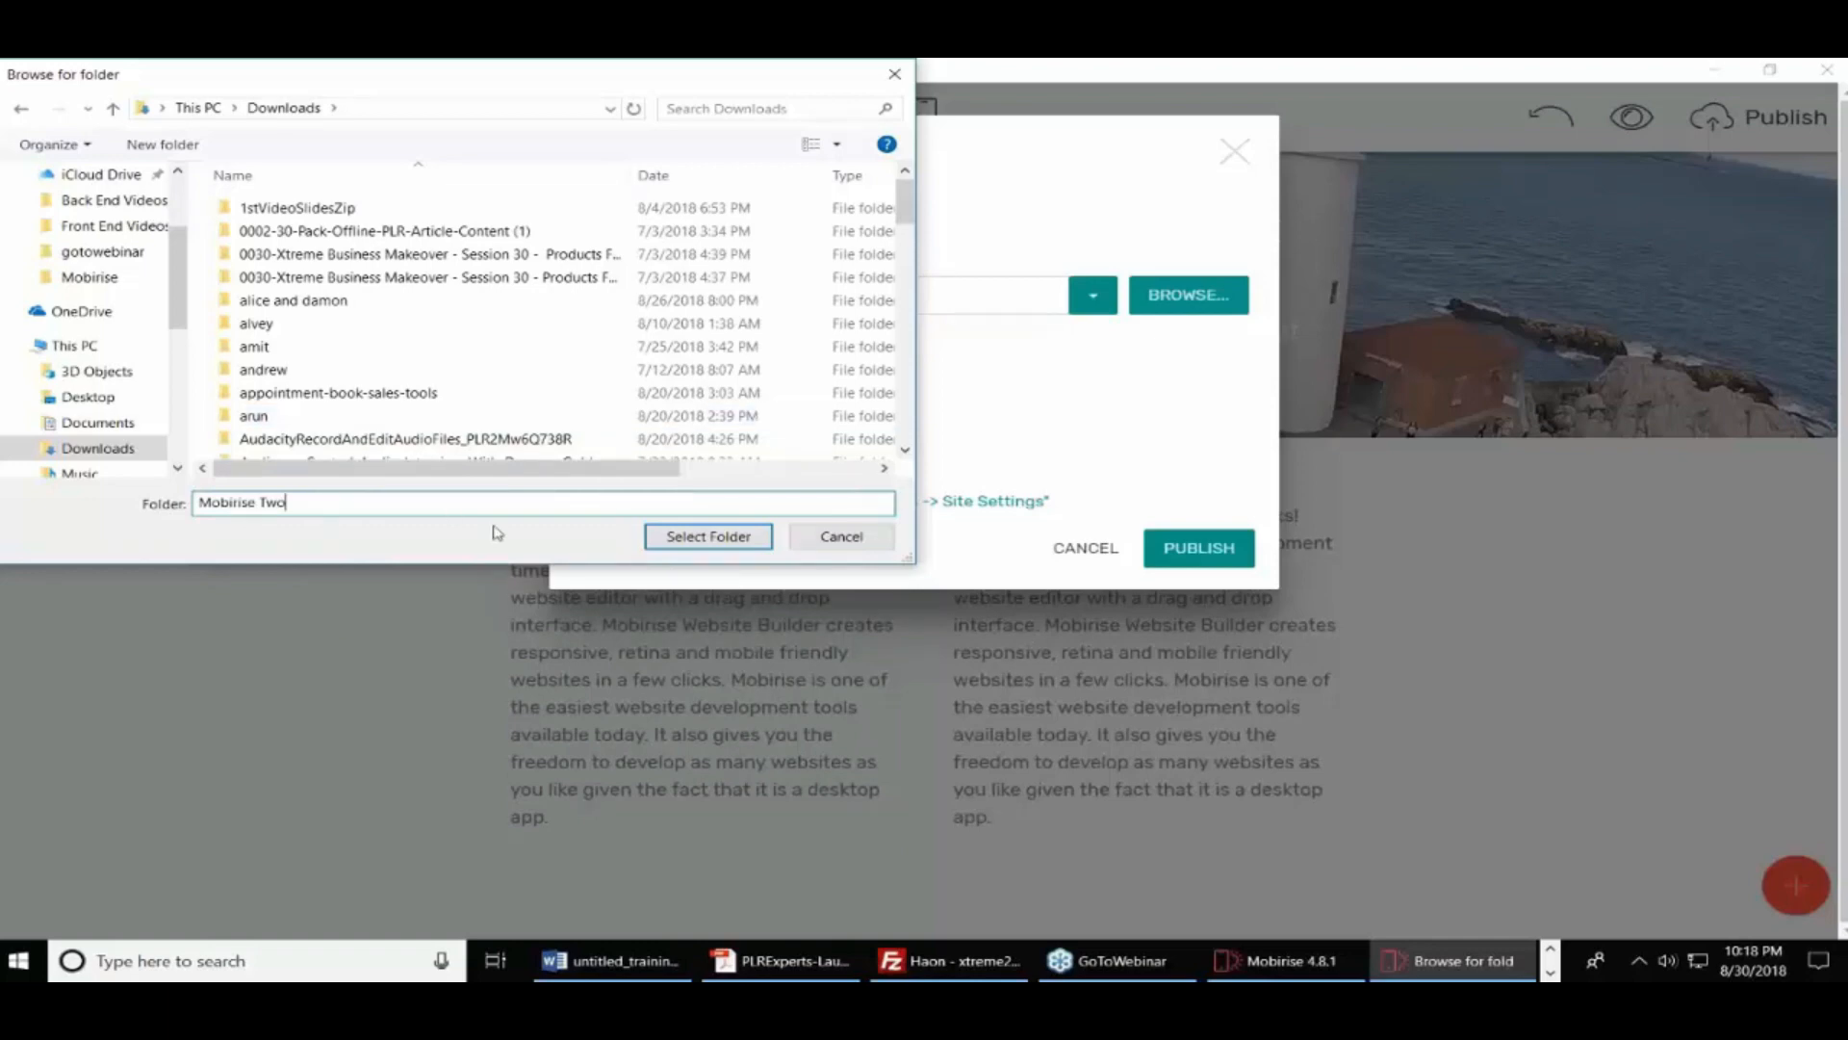
left_click(507, 370)
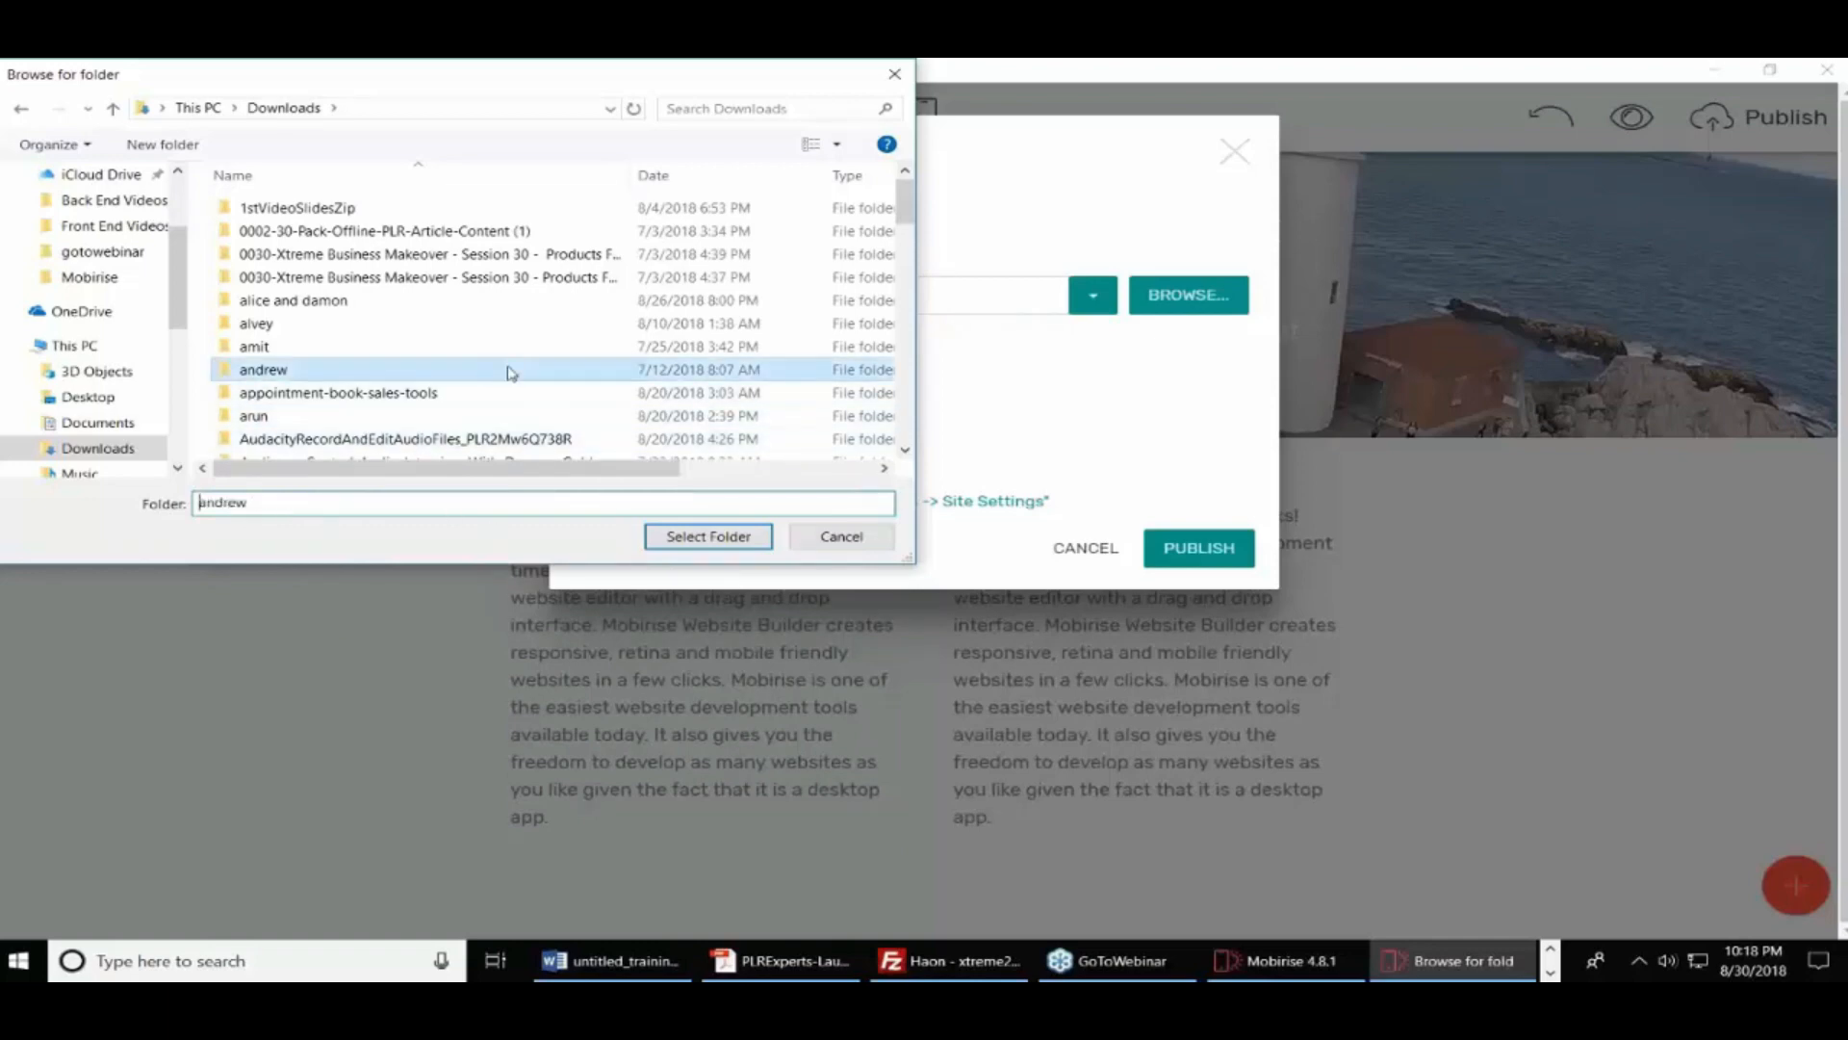
left_click(162, 144)
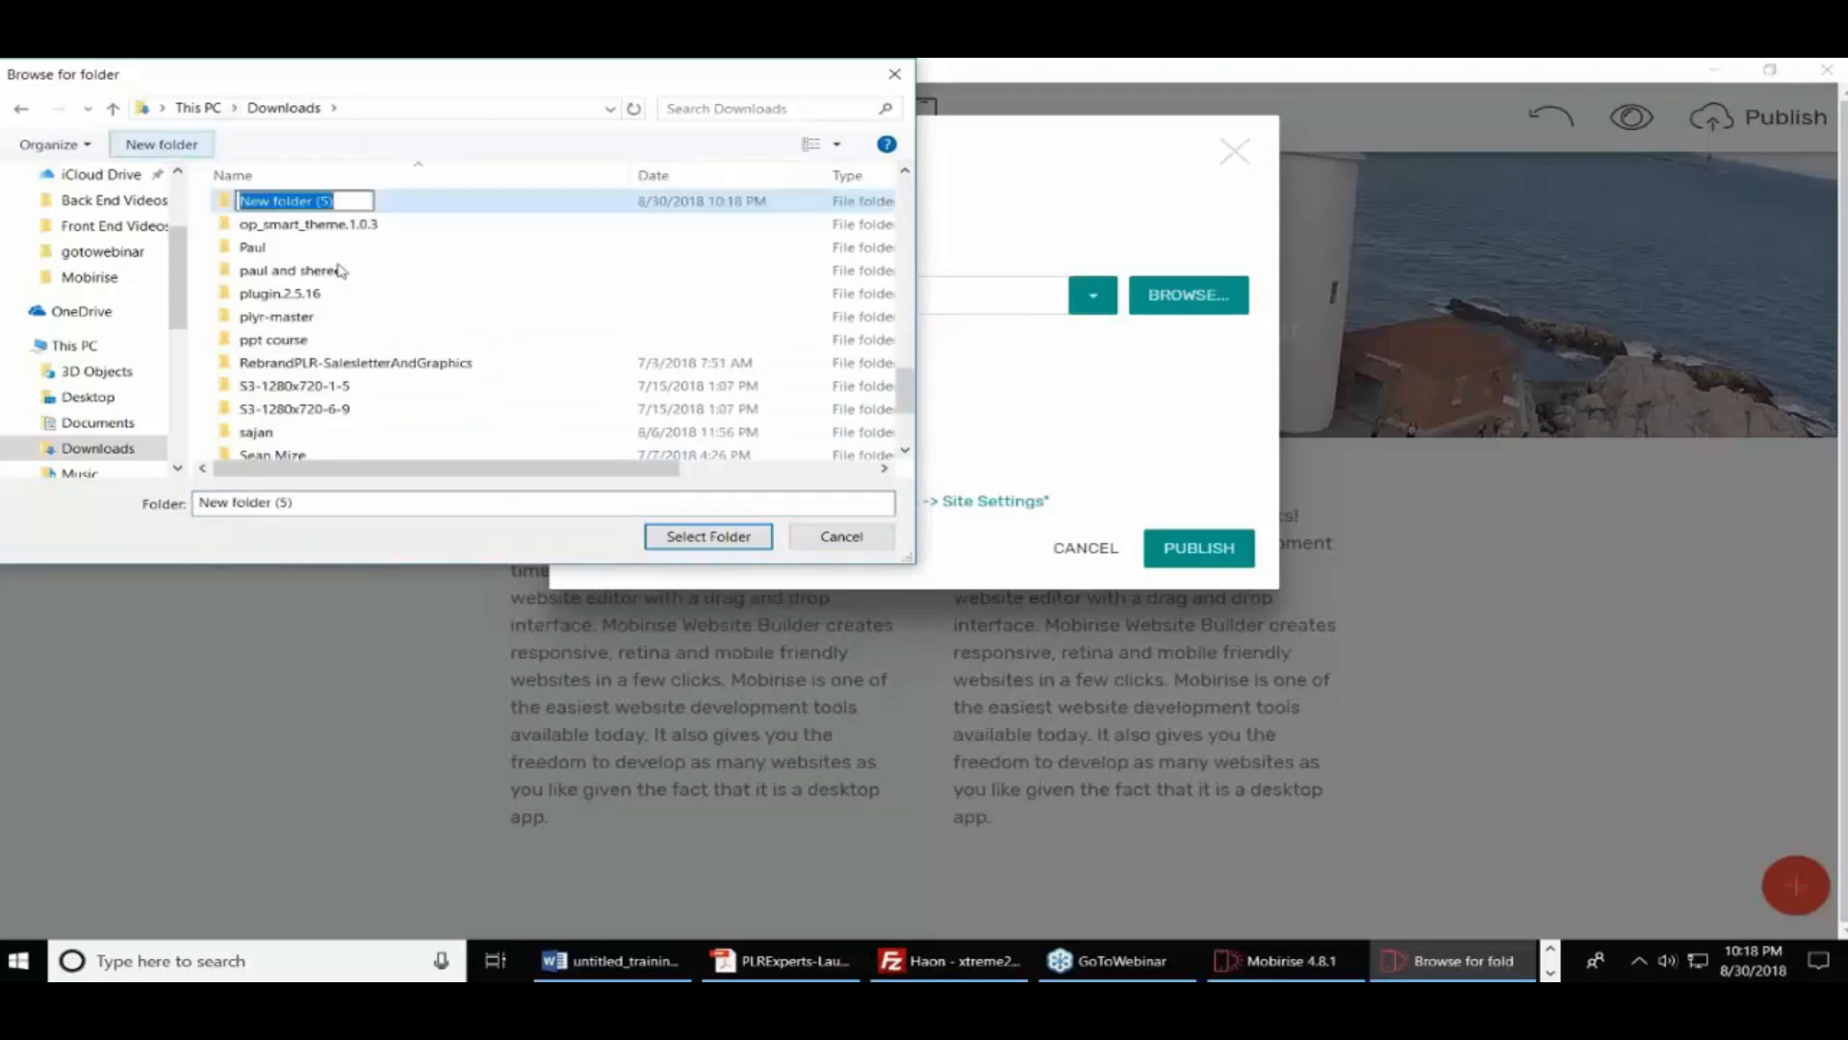
type("Mobir")
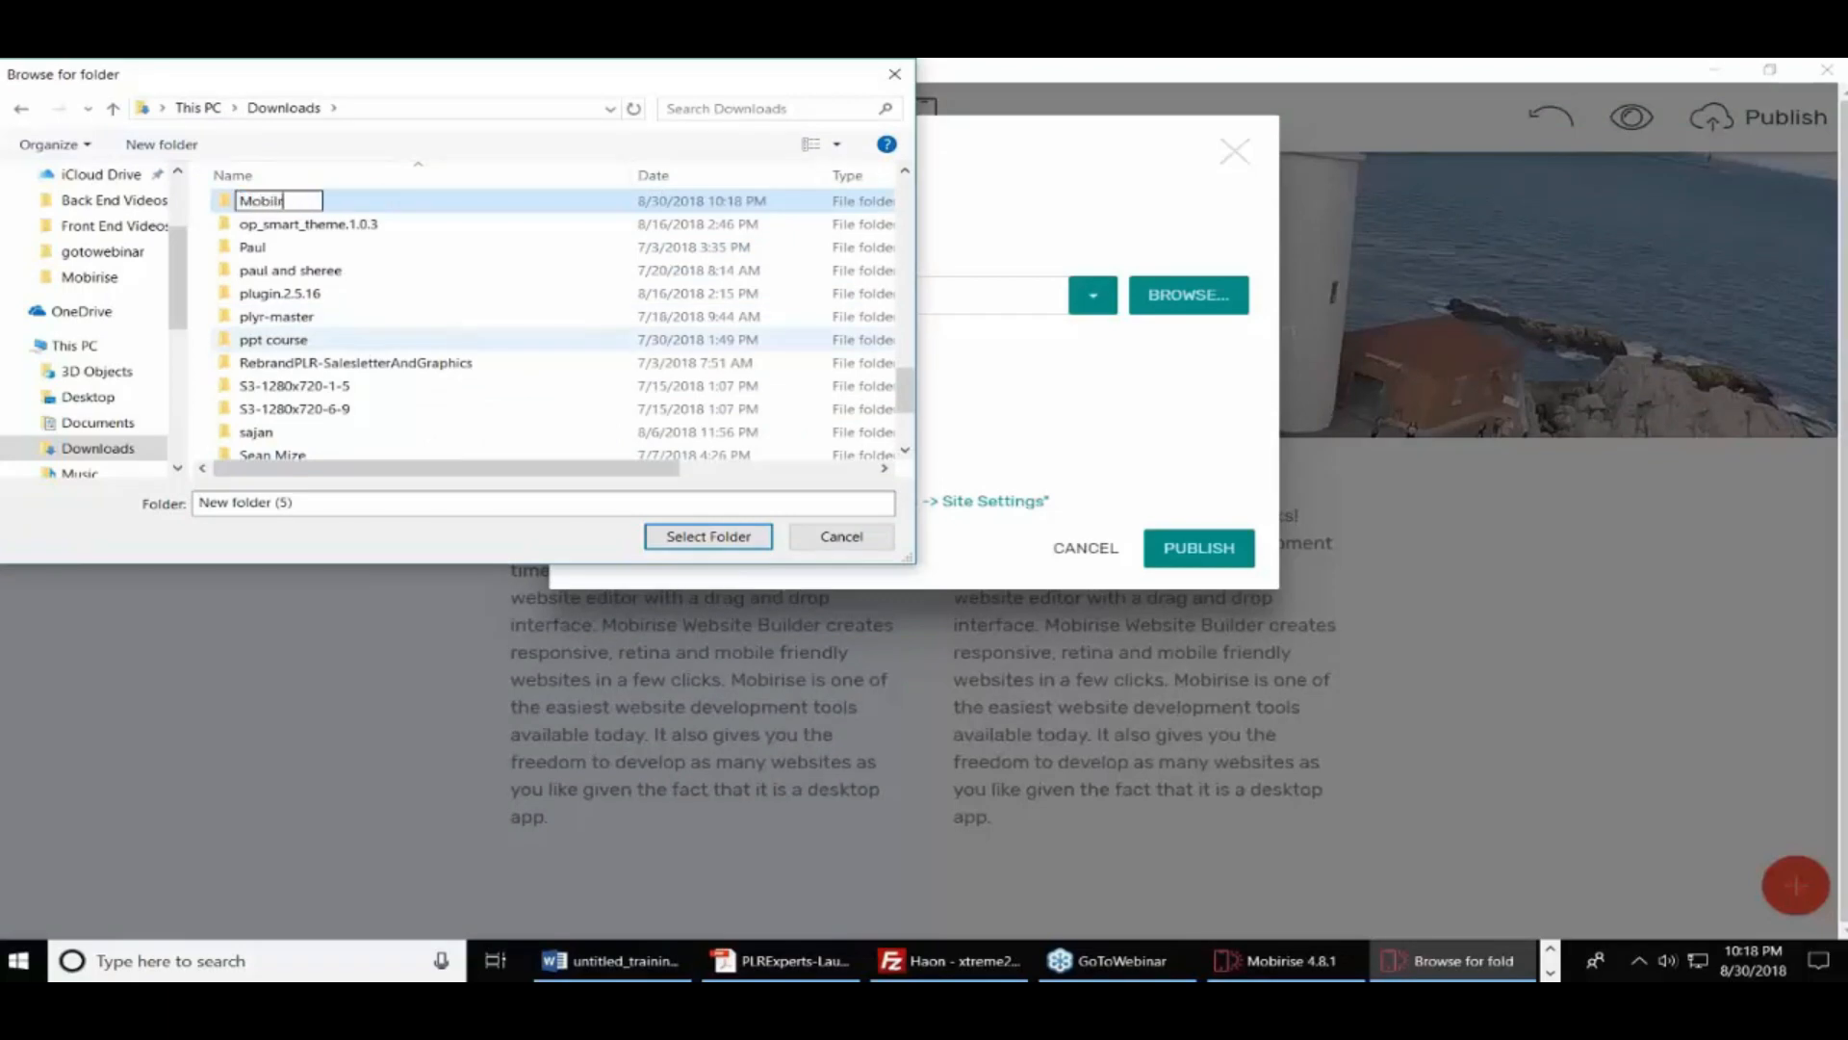
type("ise Two")
scroll(460, 349, "up", 1)
left_click(402, 271)
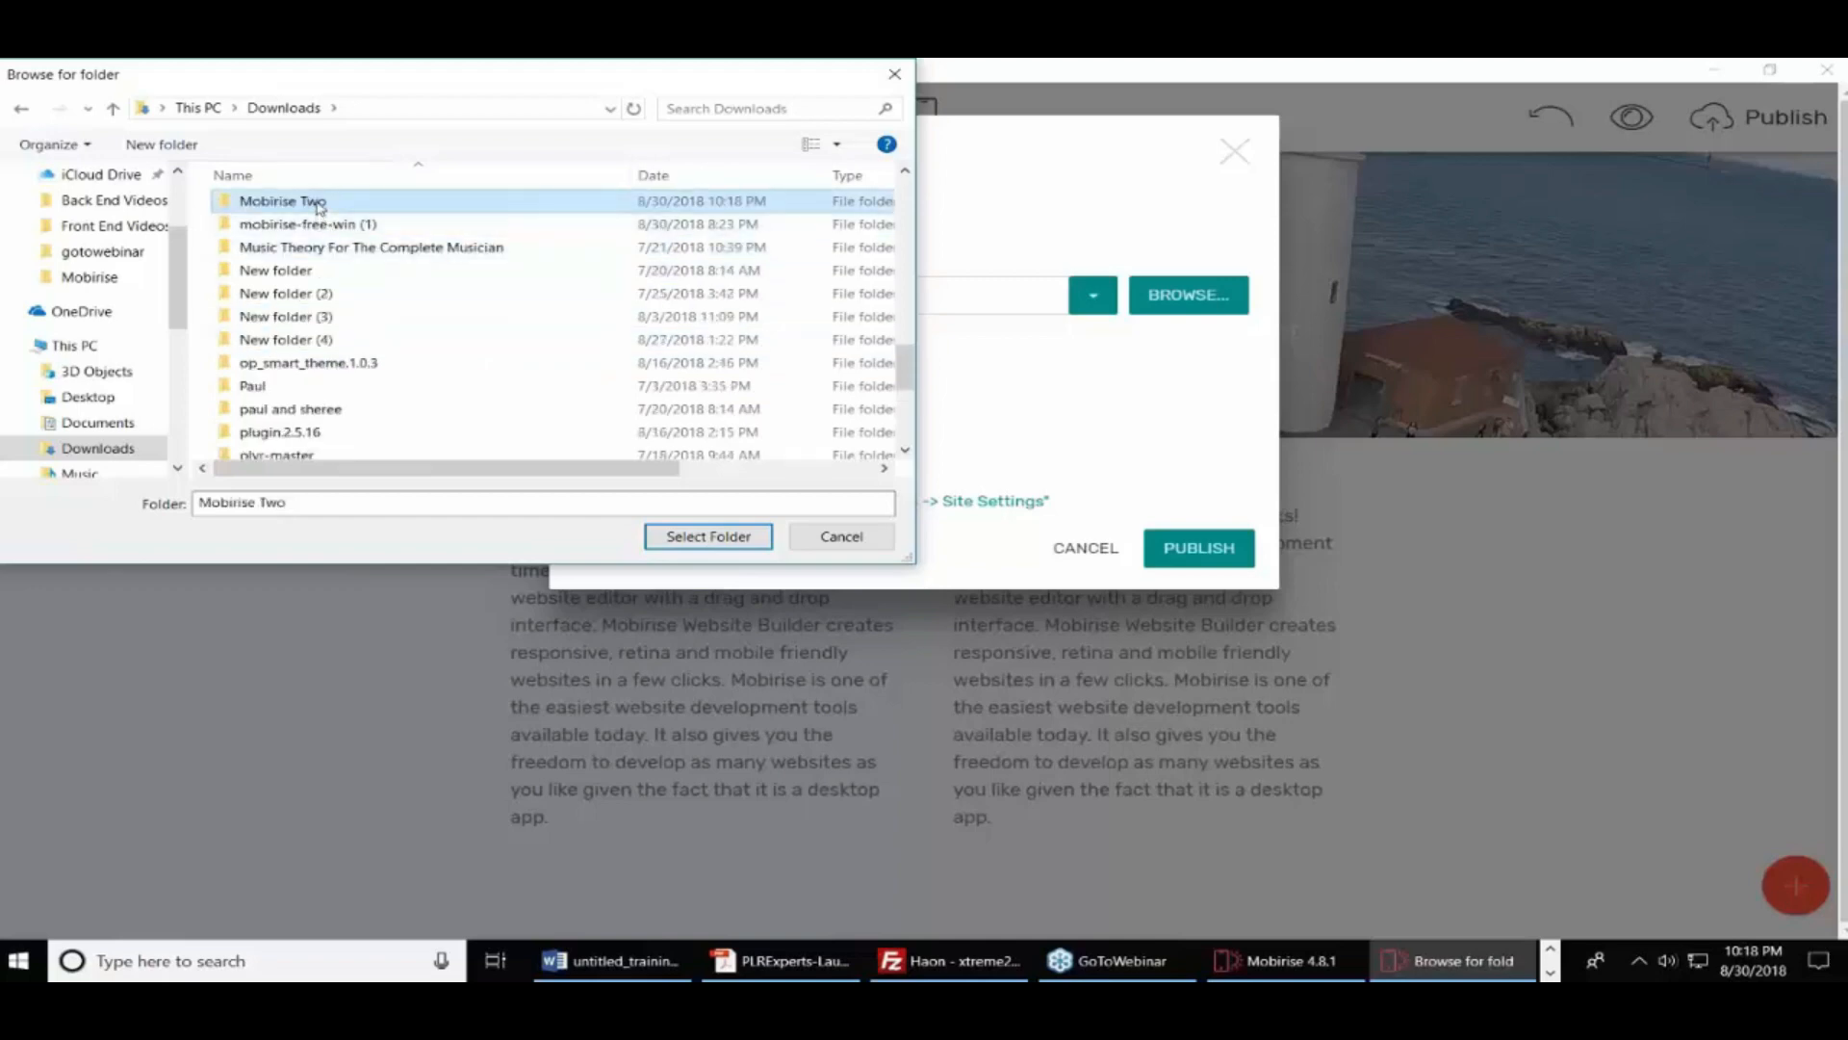
left_click(689, 537)
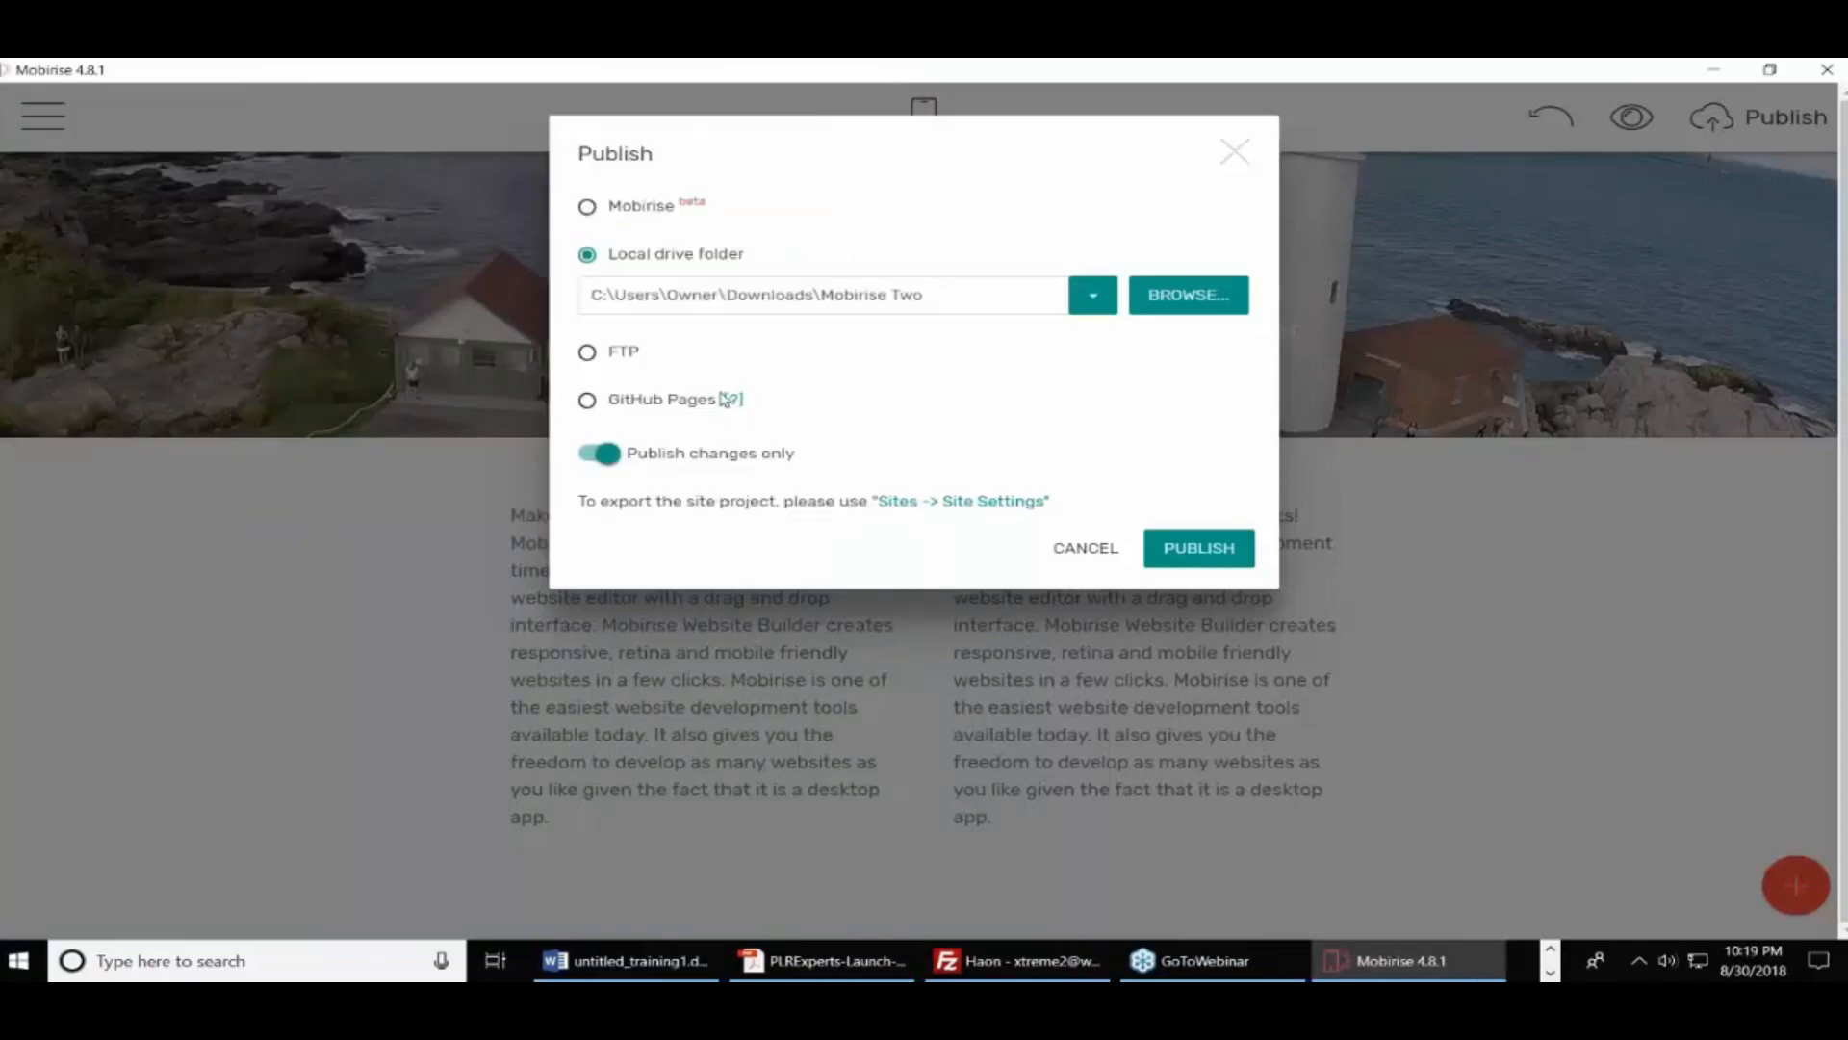
left_click(1192, 546)
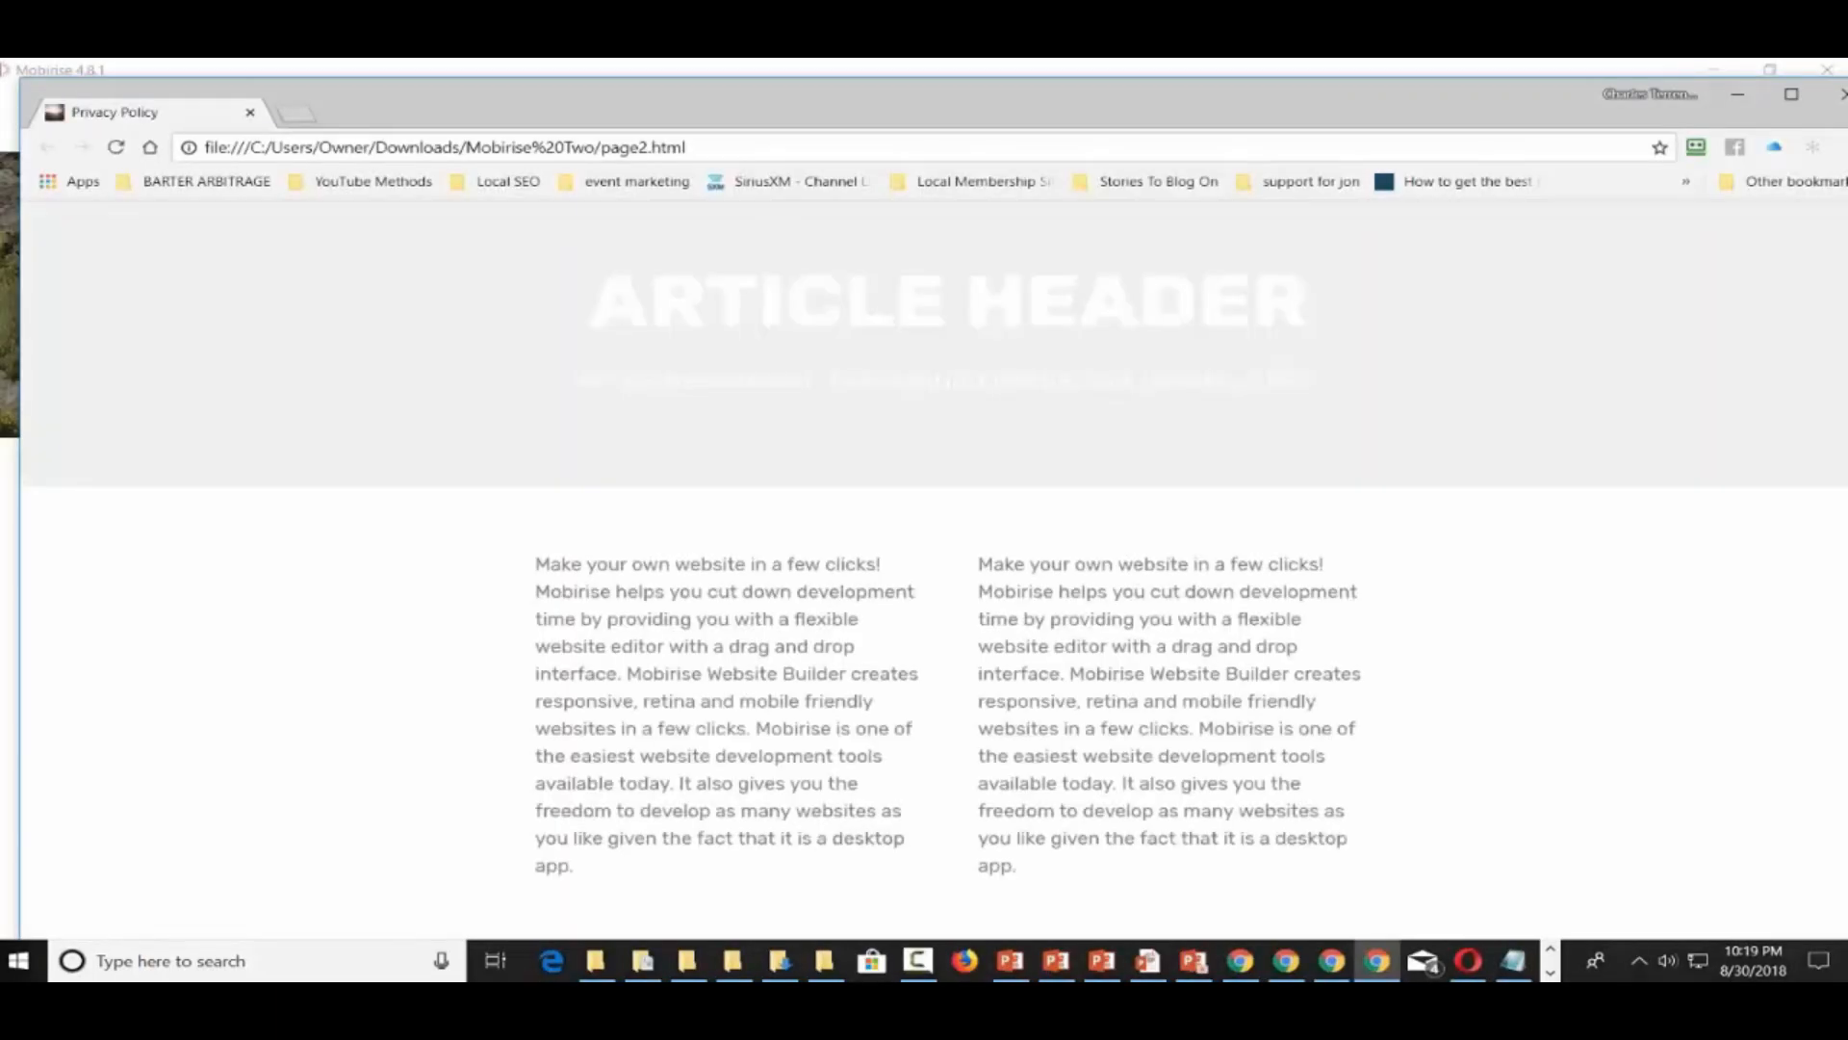
Move the Chrome window showing the exported page2.html and maximize it
left_click_drag(1018, 122, 871, 120)
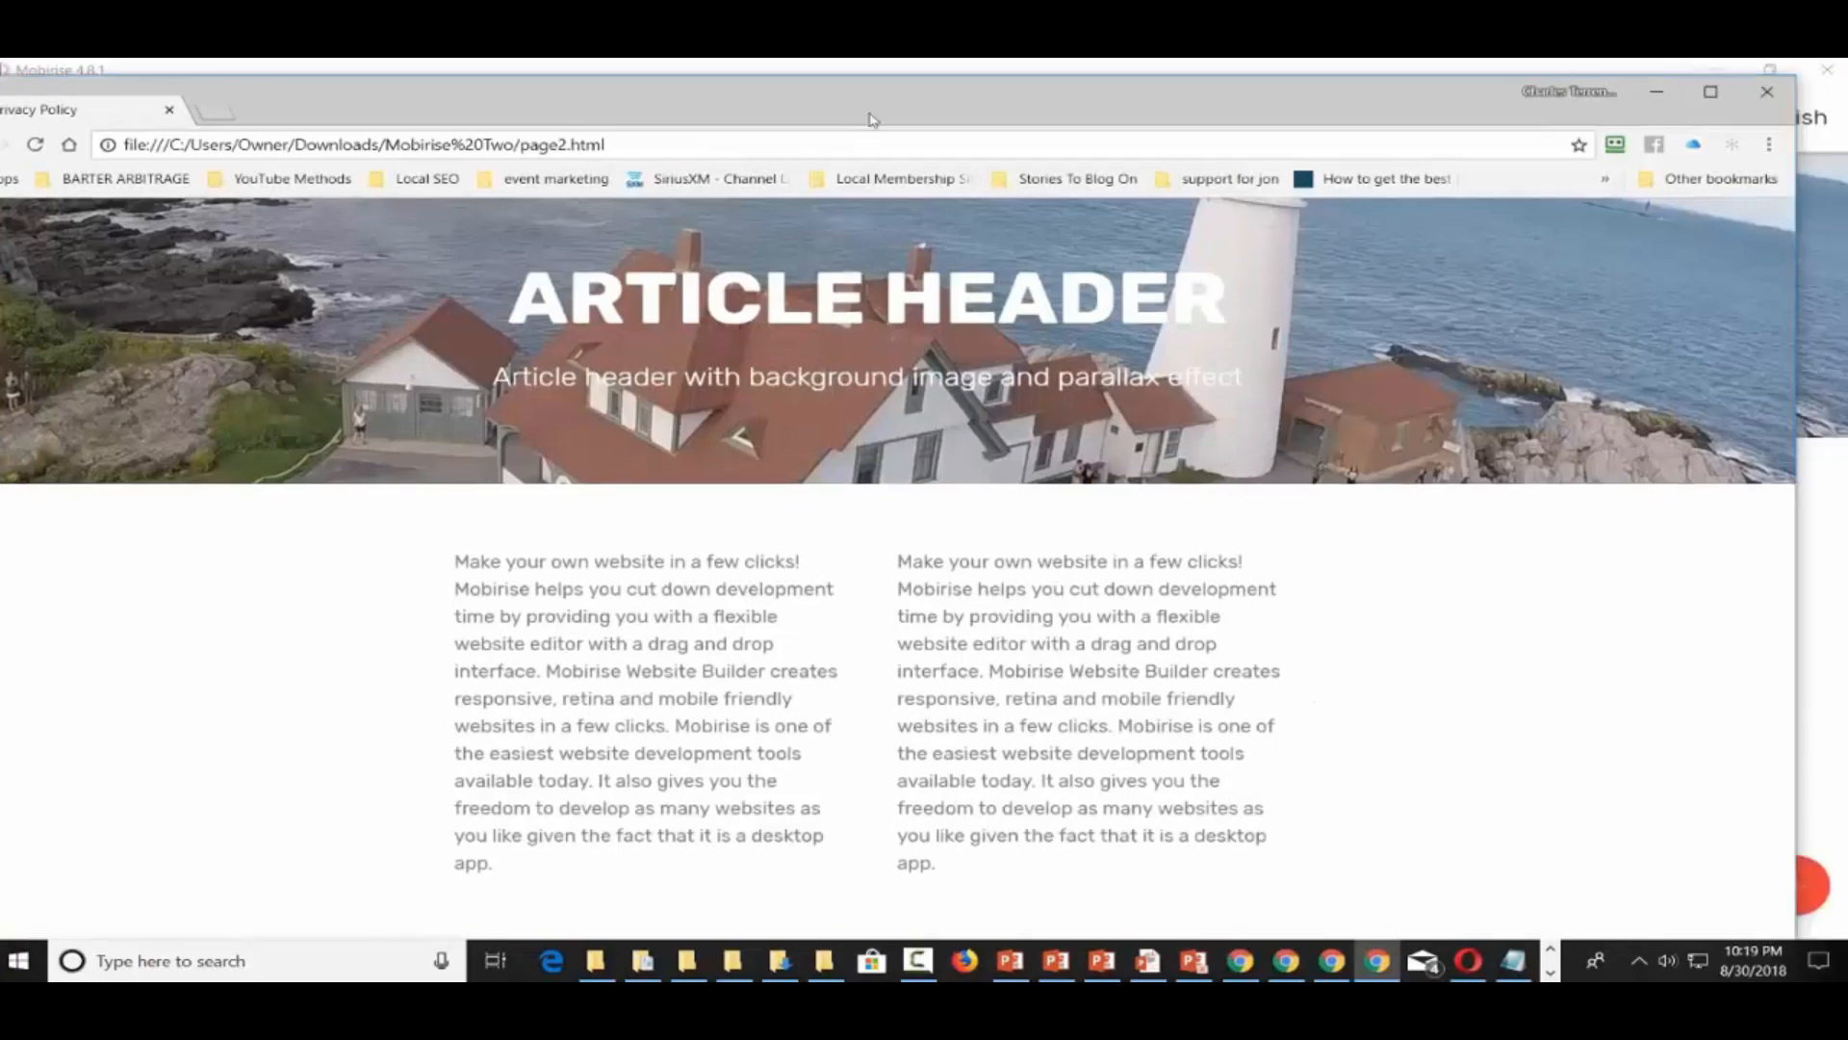
key("super+Up")
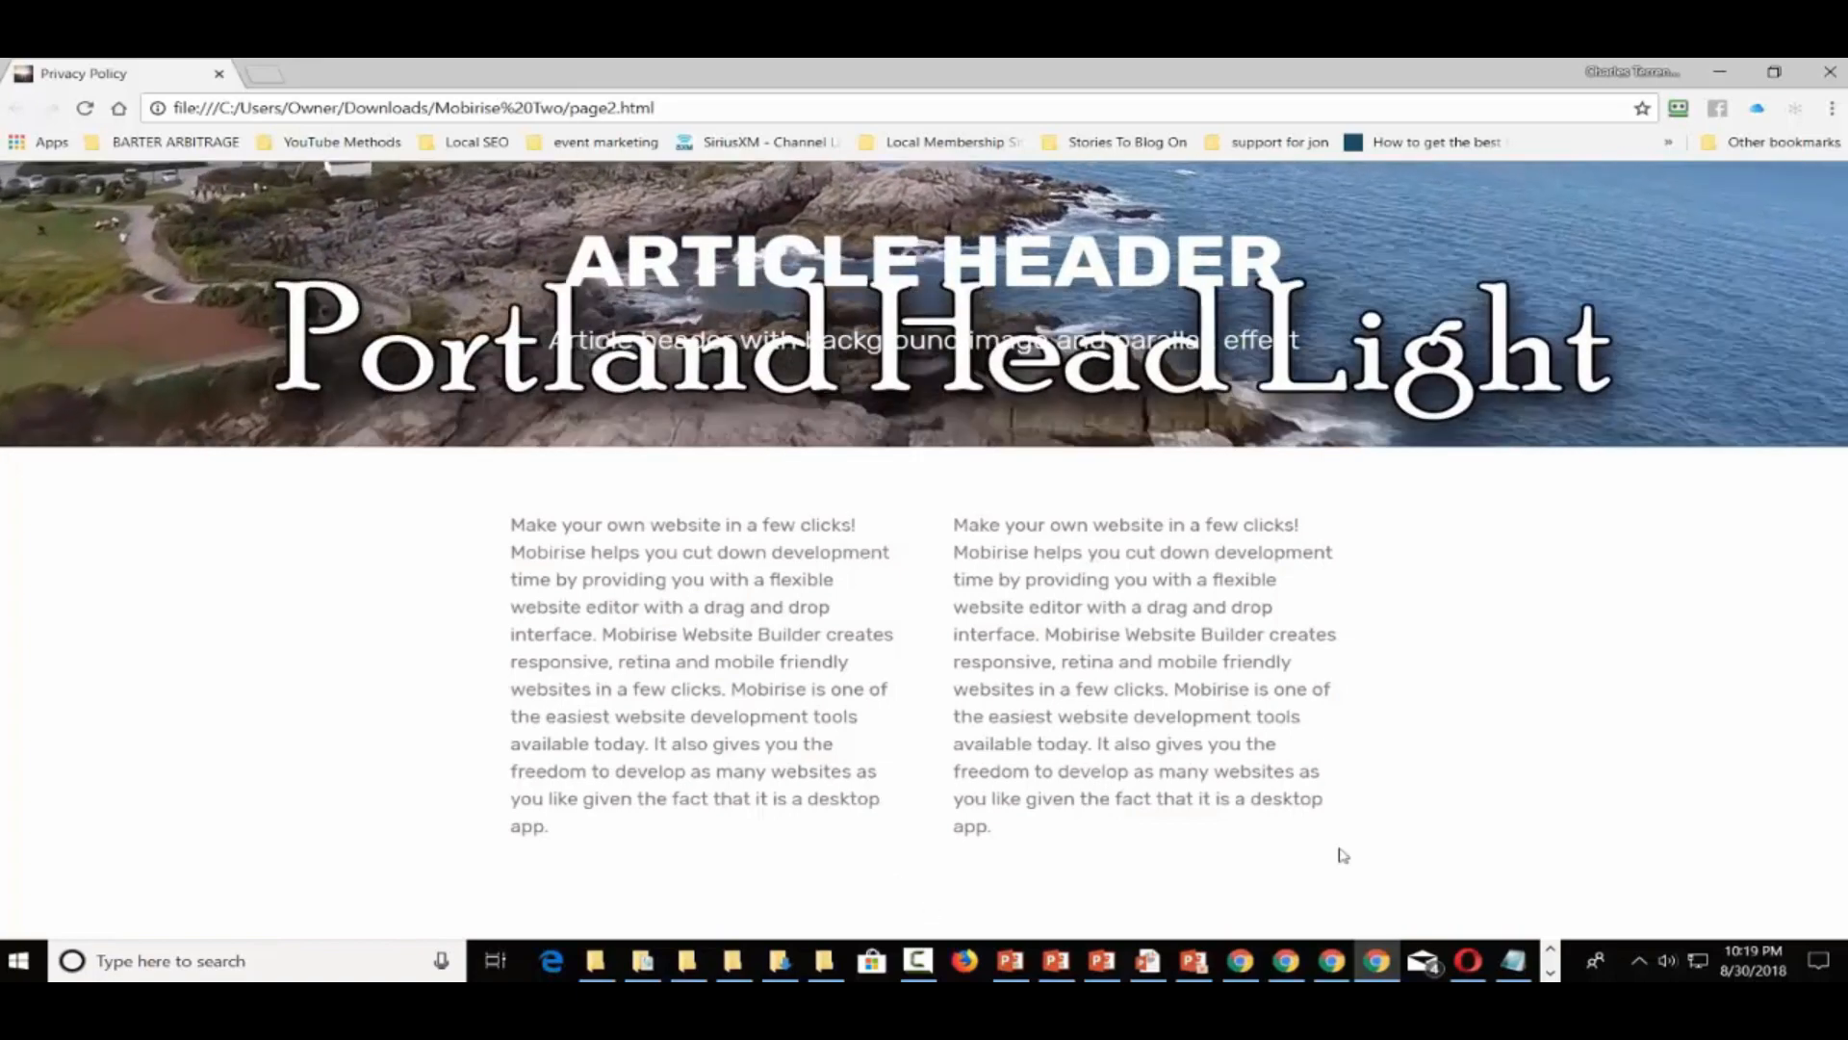
Search Windows for 'fir' and launch FileZilla Pro from the results
left_click(289, 971)
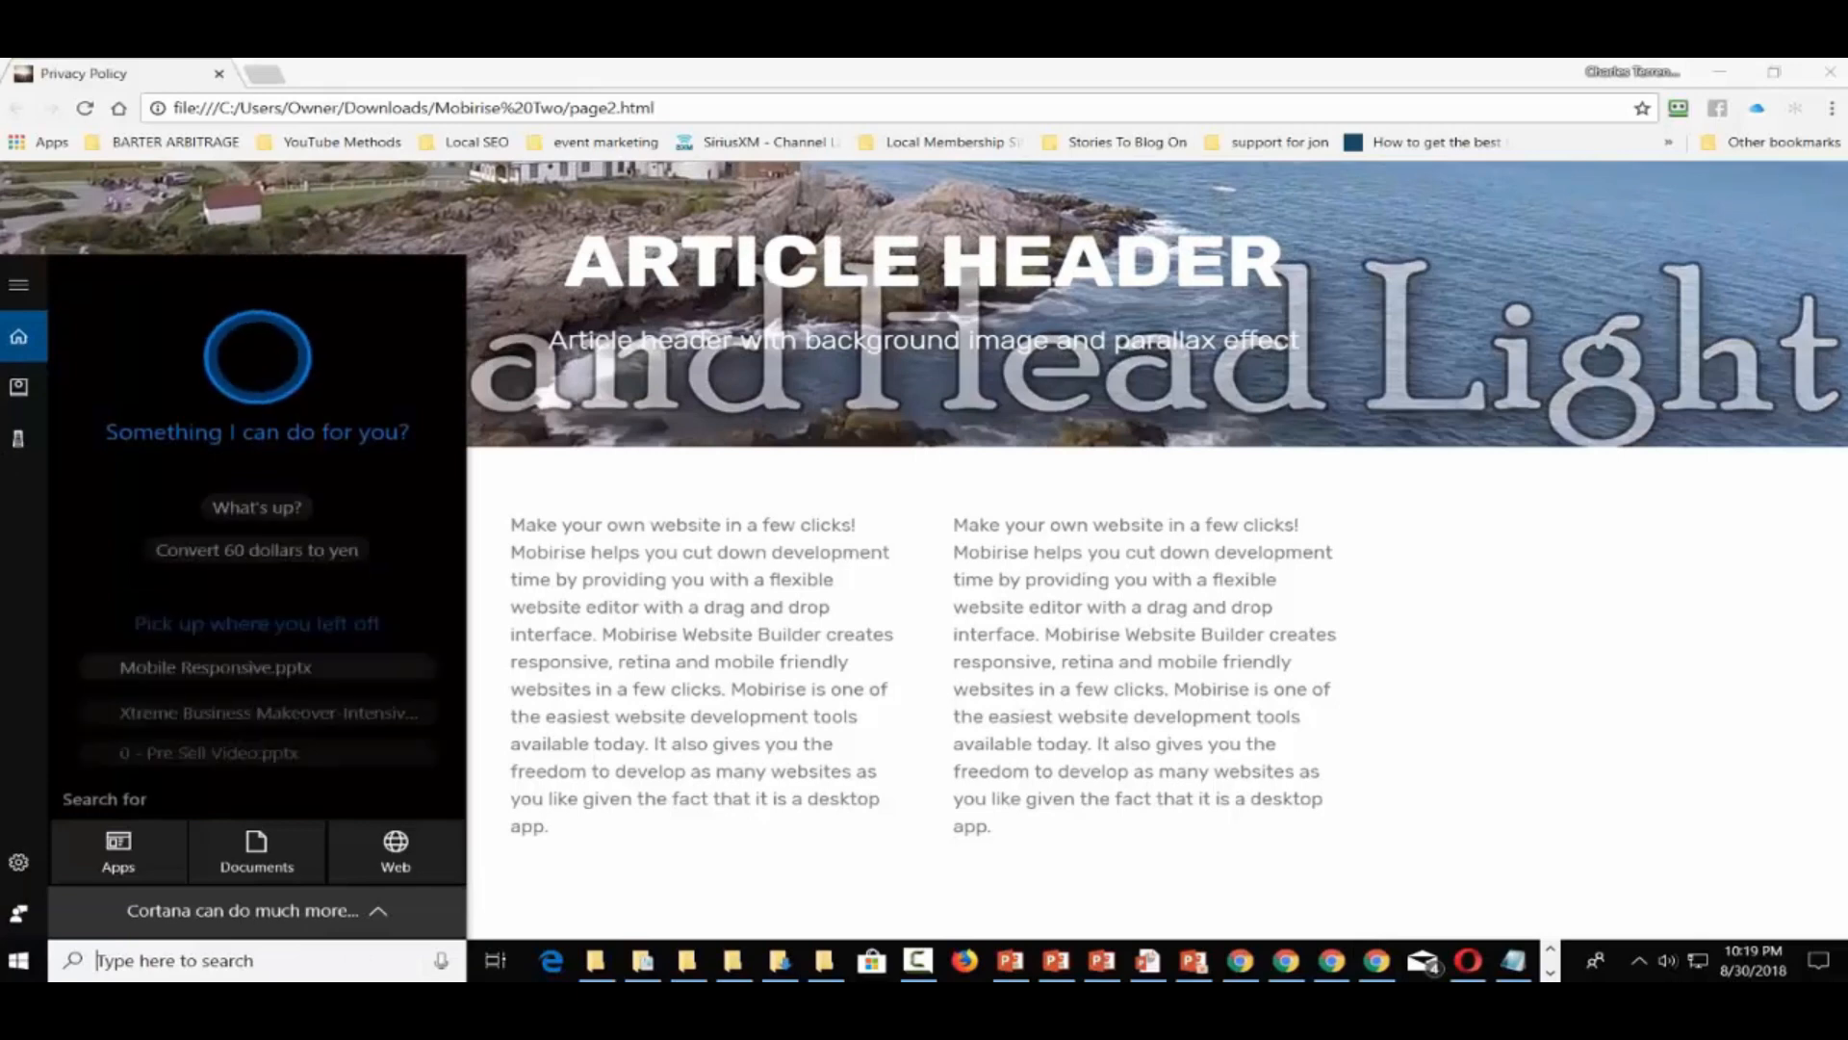
type("firl")
key("BackSpace")
key("BackSpace")
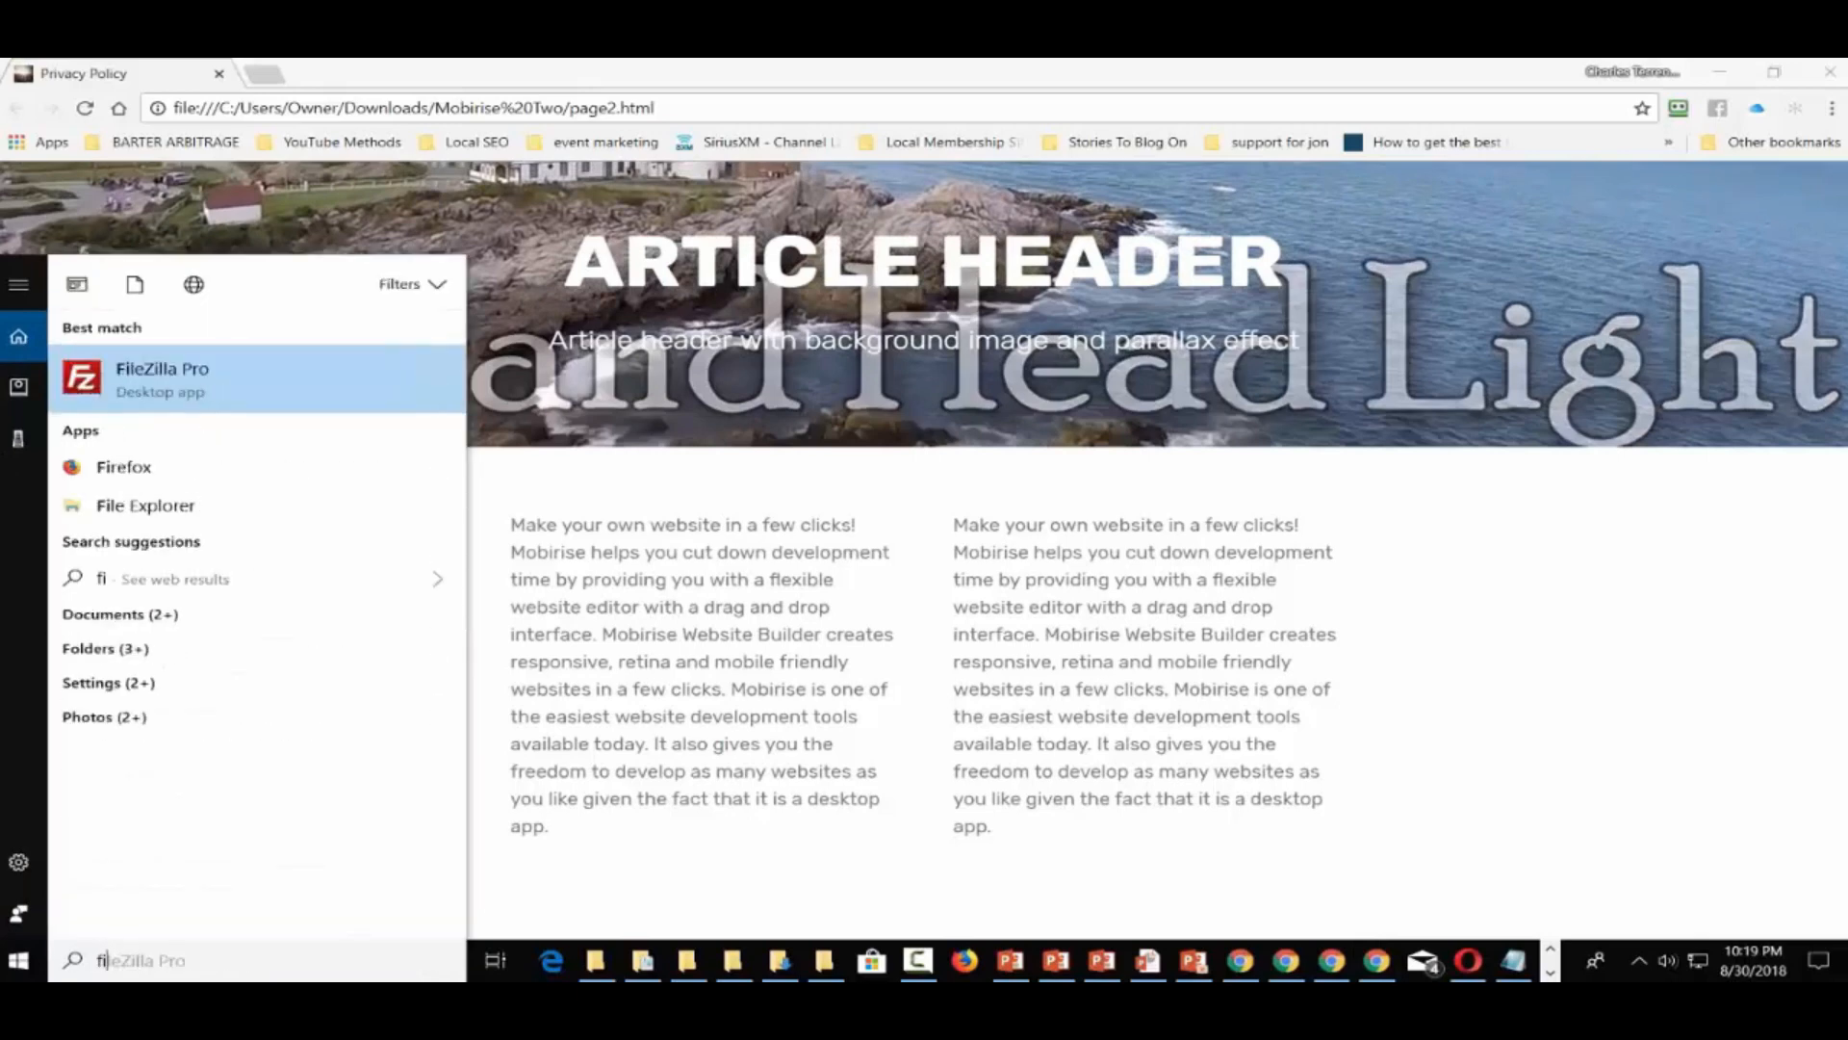
left_click(235, 391)
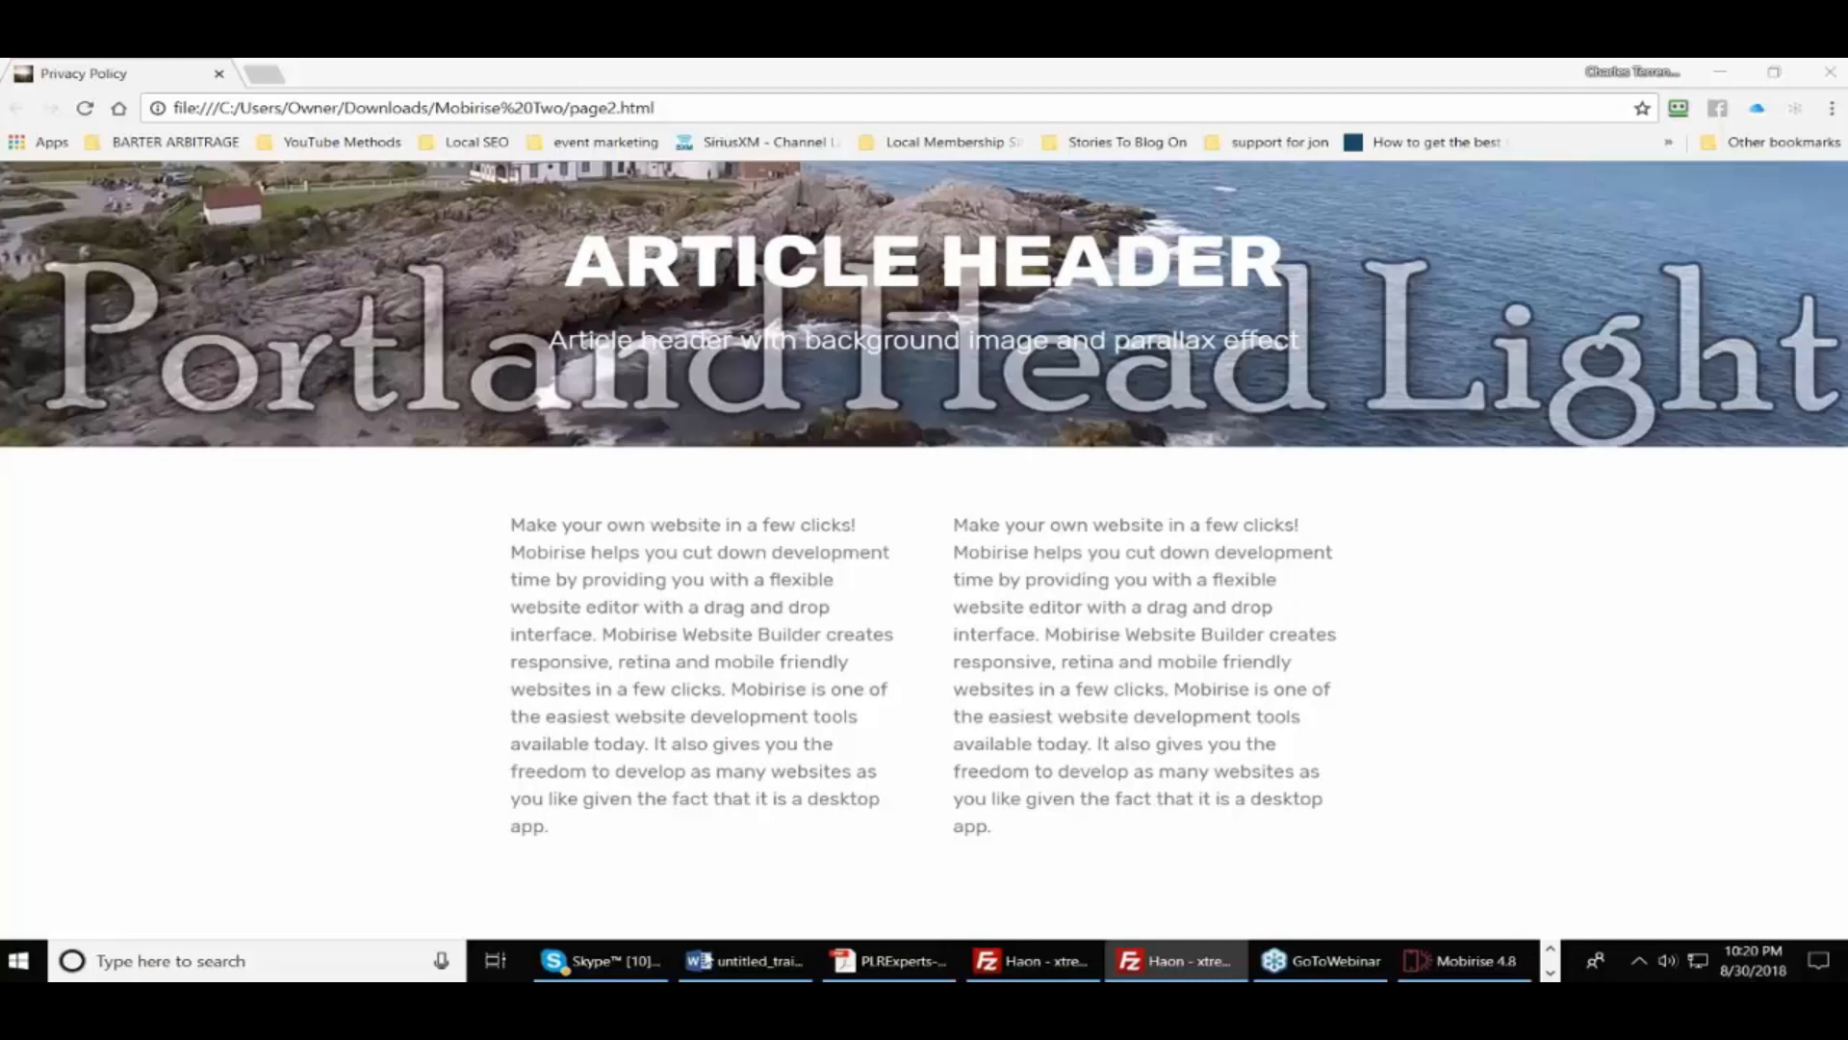
Minimize Chrome and bring up File Explorer on the Downloads\Mobirise folder
left_click(1723, 69)
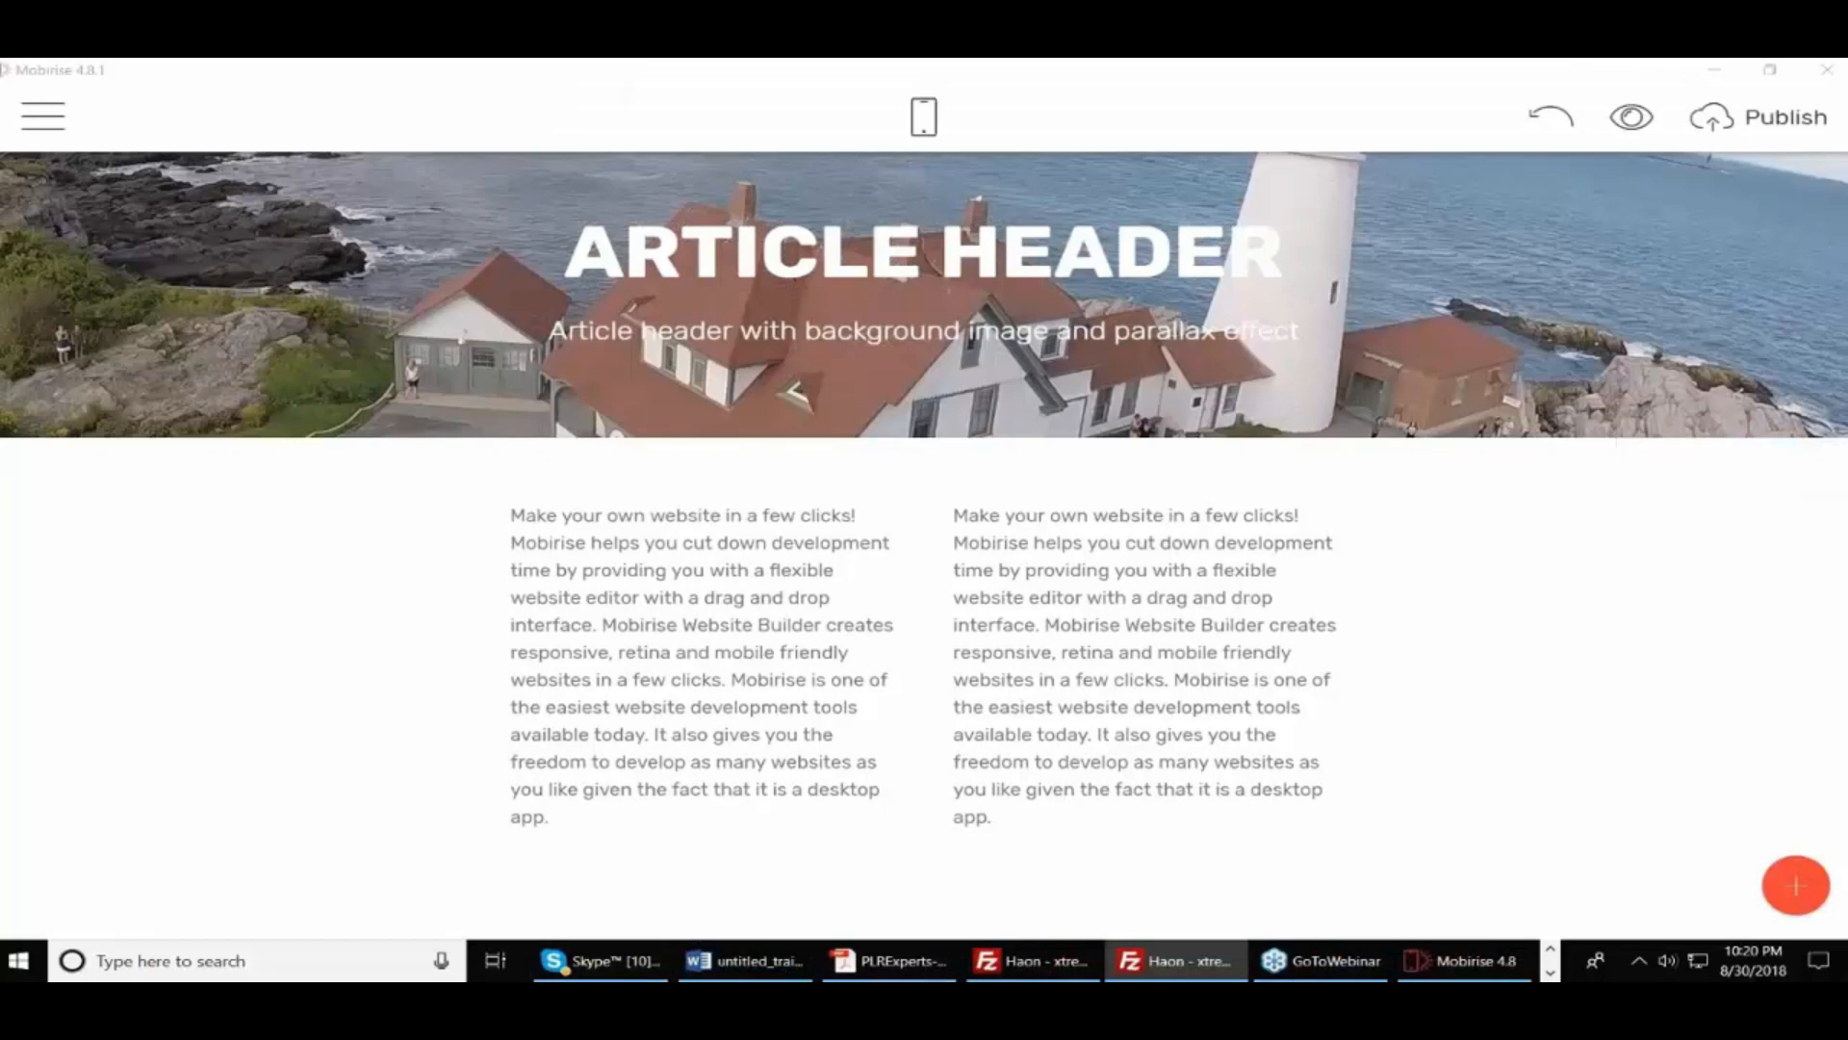
left_click(1550, 949)
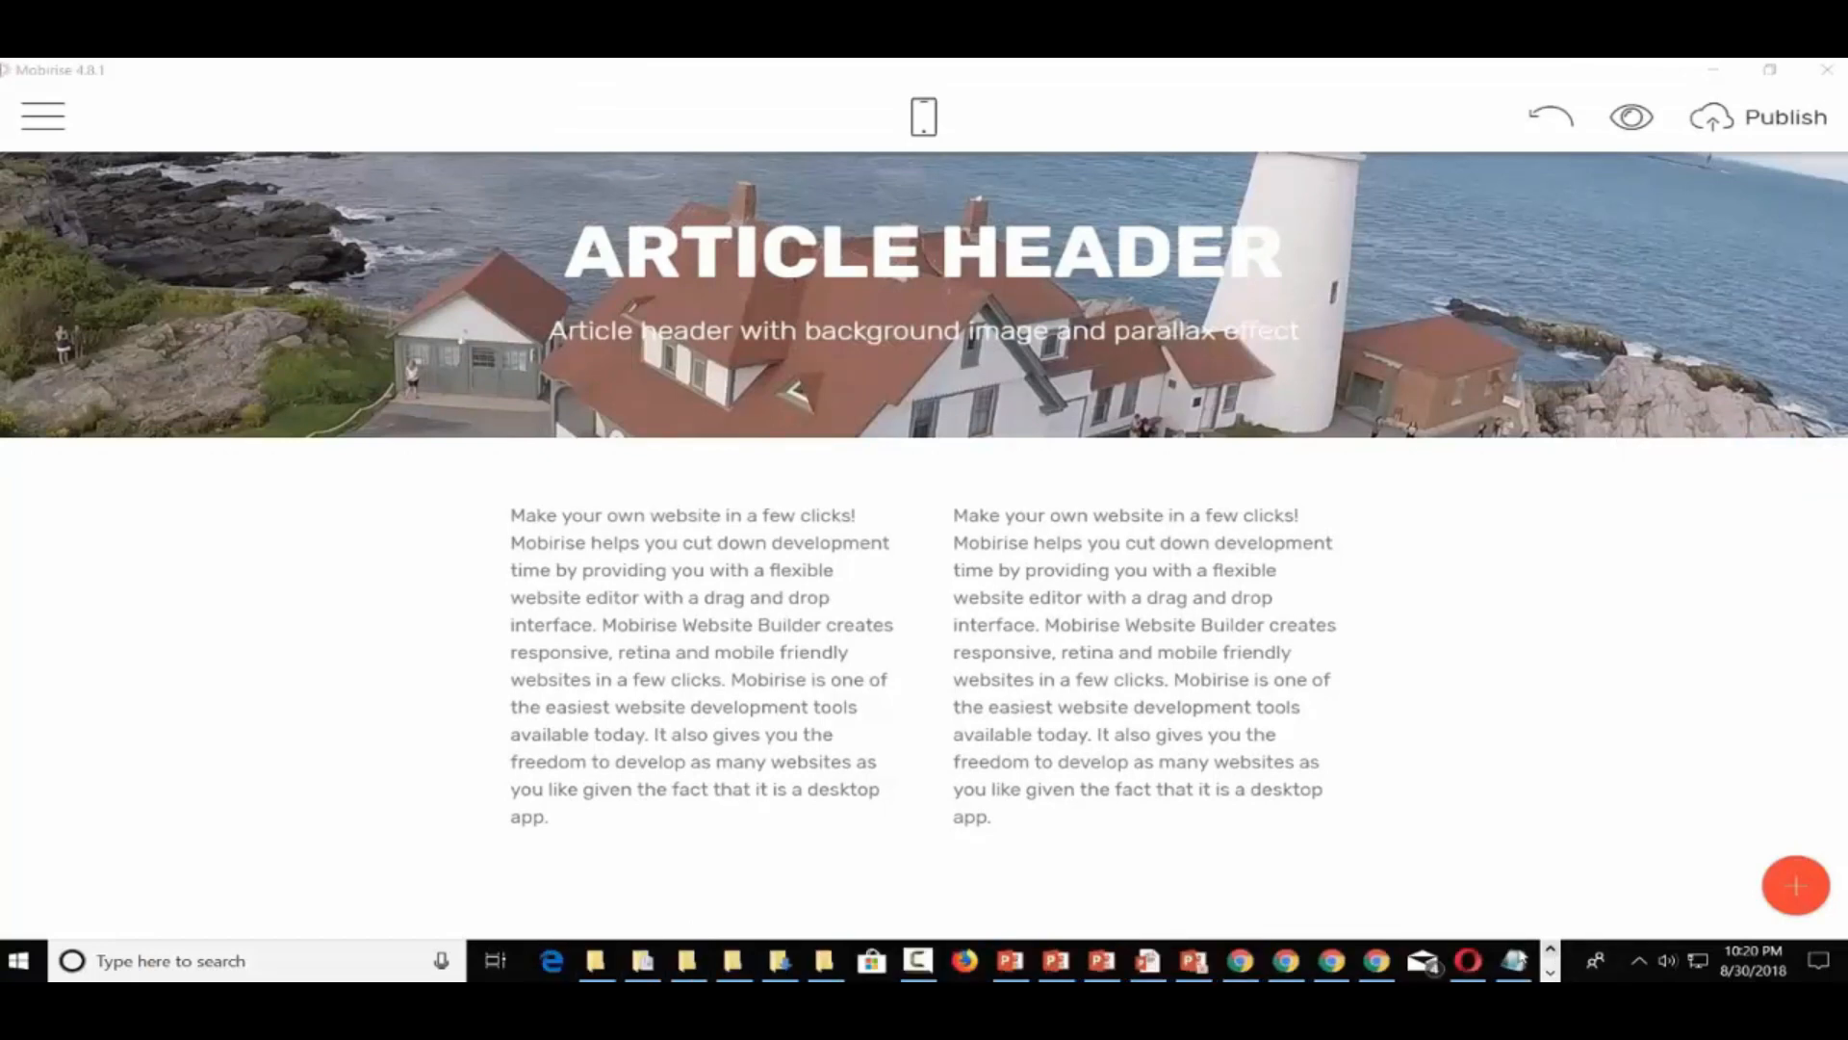
left_click(820, 960)
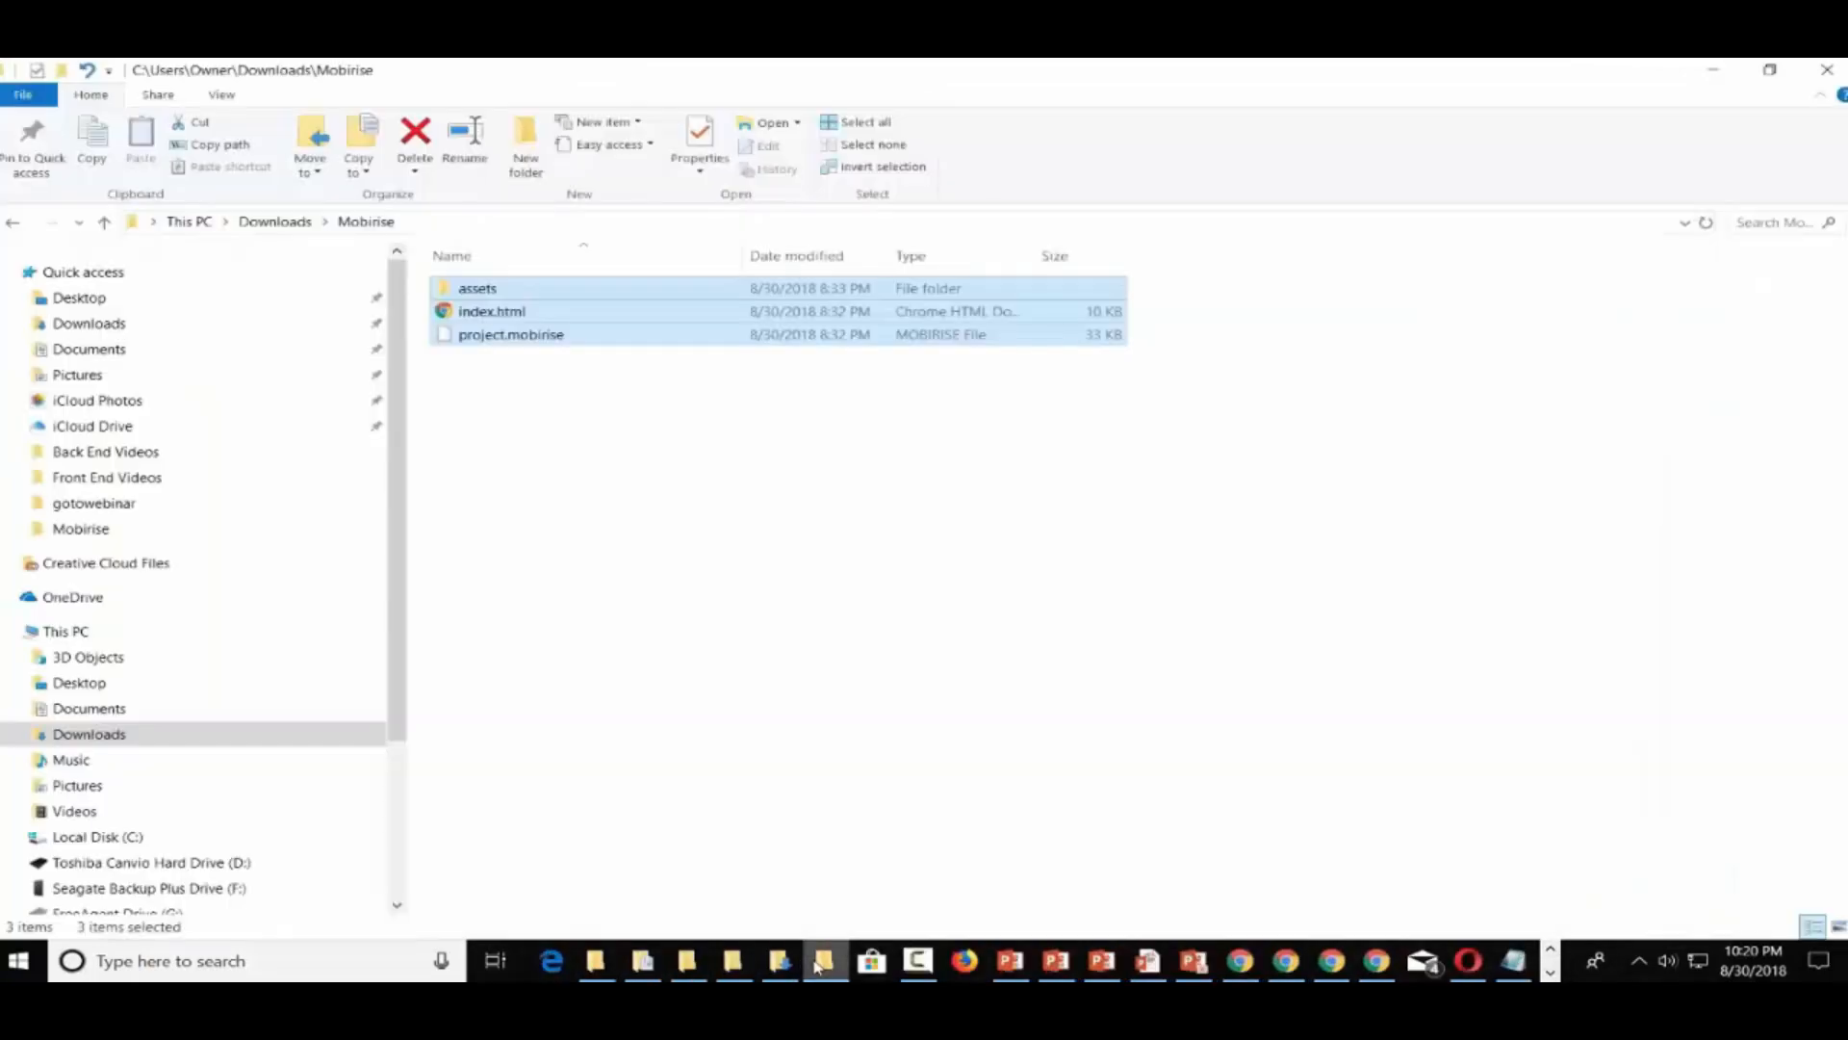
Open Downloads\Mobirise Two, select all five exported files, then switch back to Mobirise
left_click(276, 222)
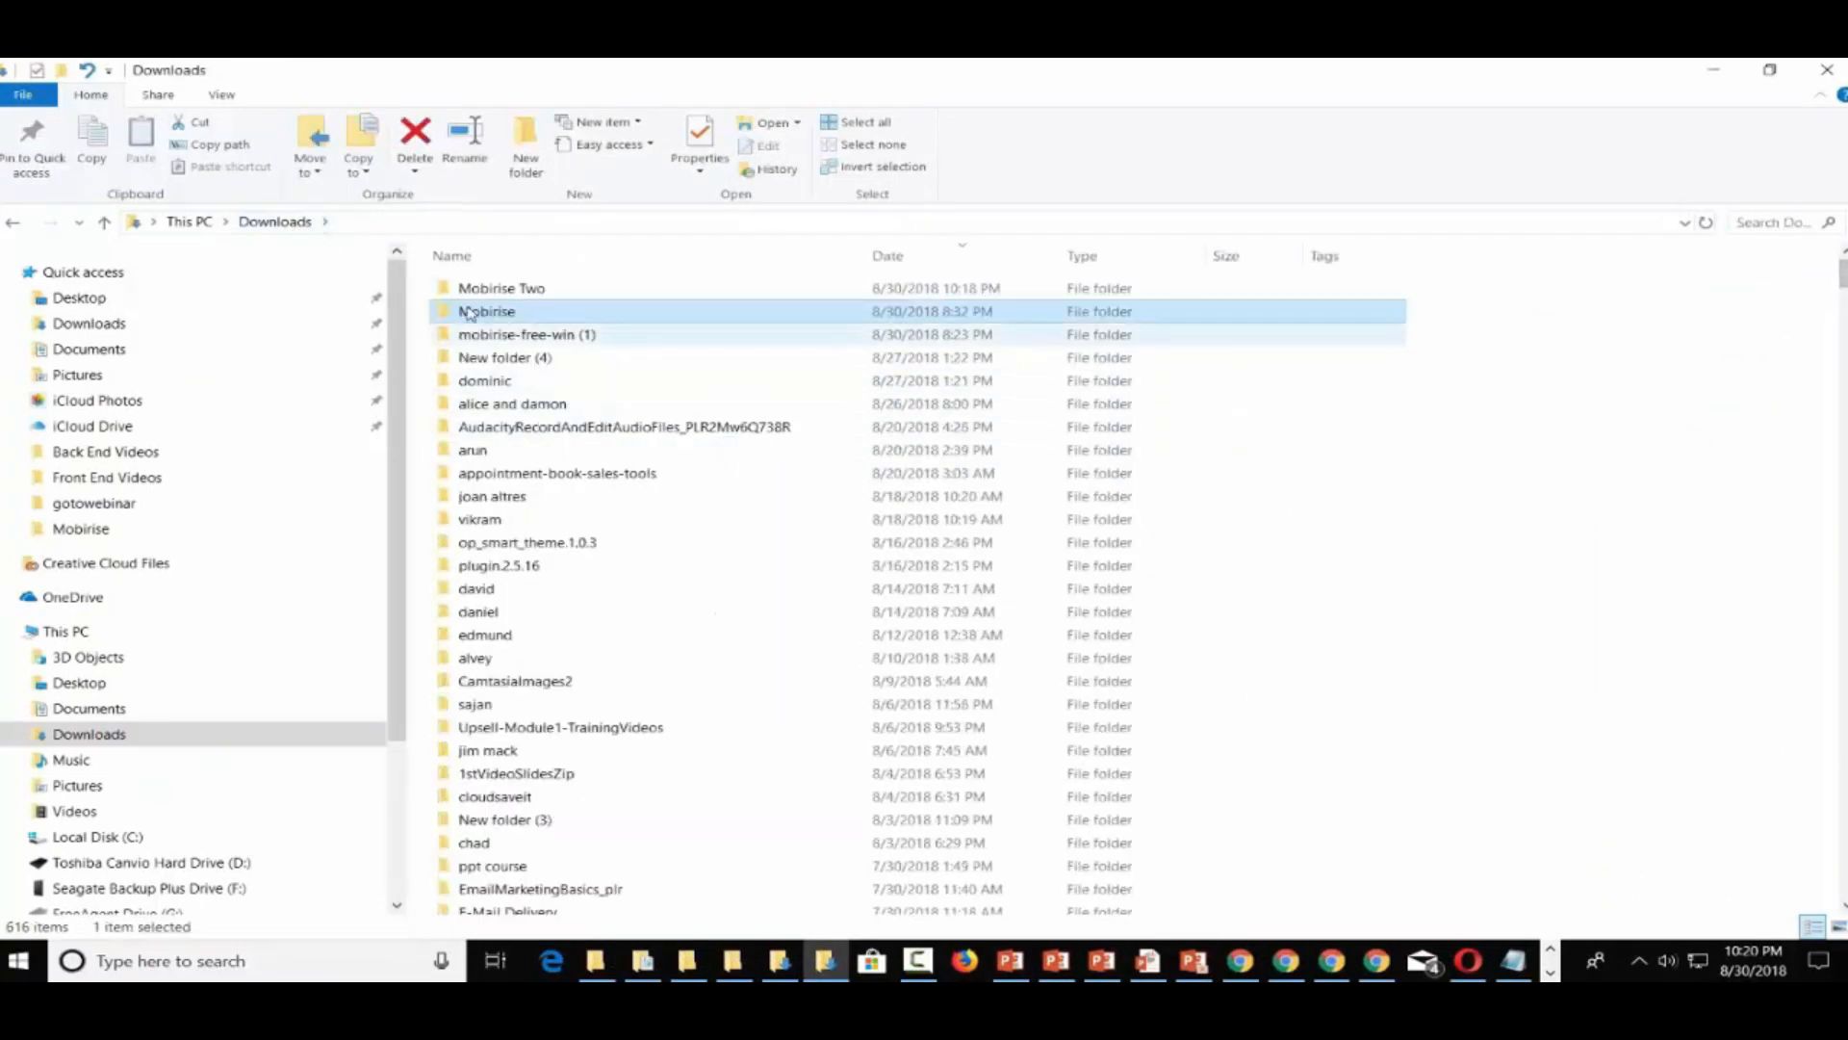
left_click(469, 292)
double_click(469, 290)
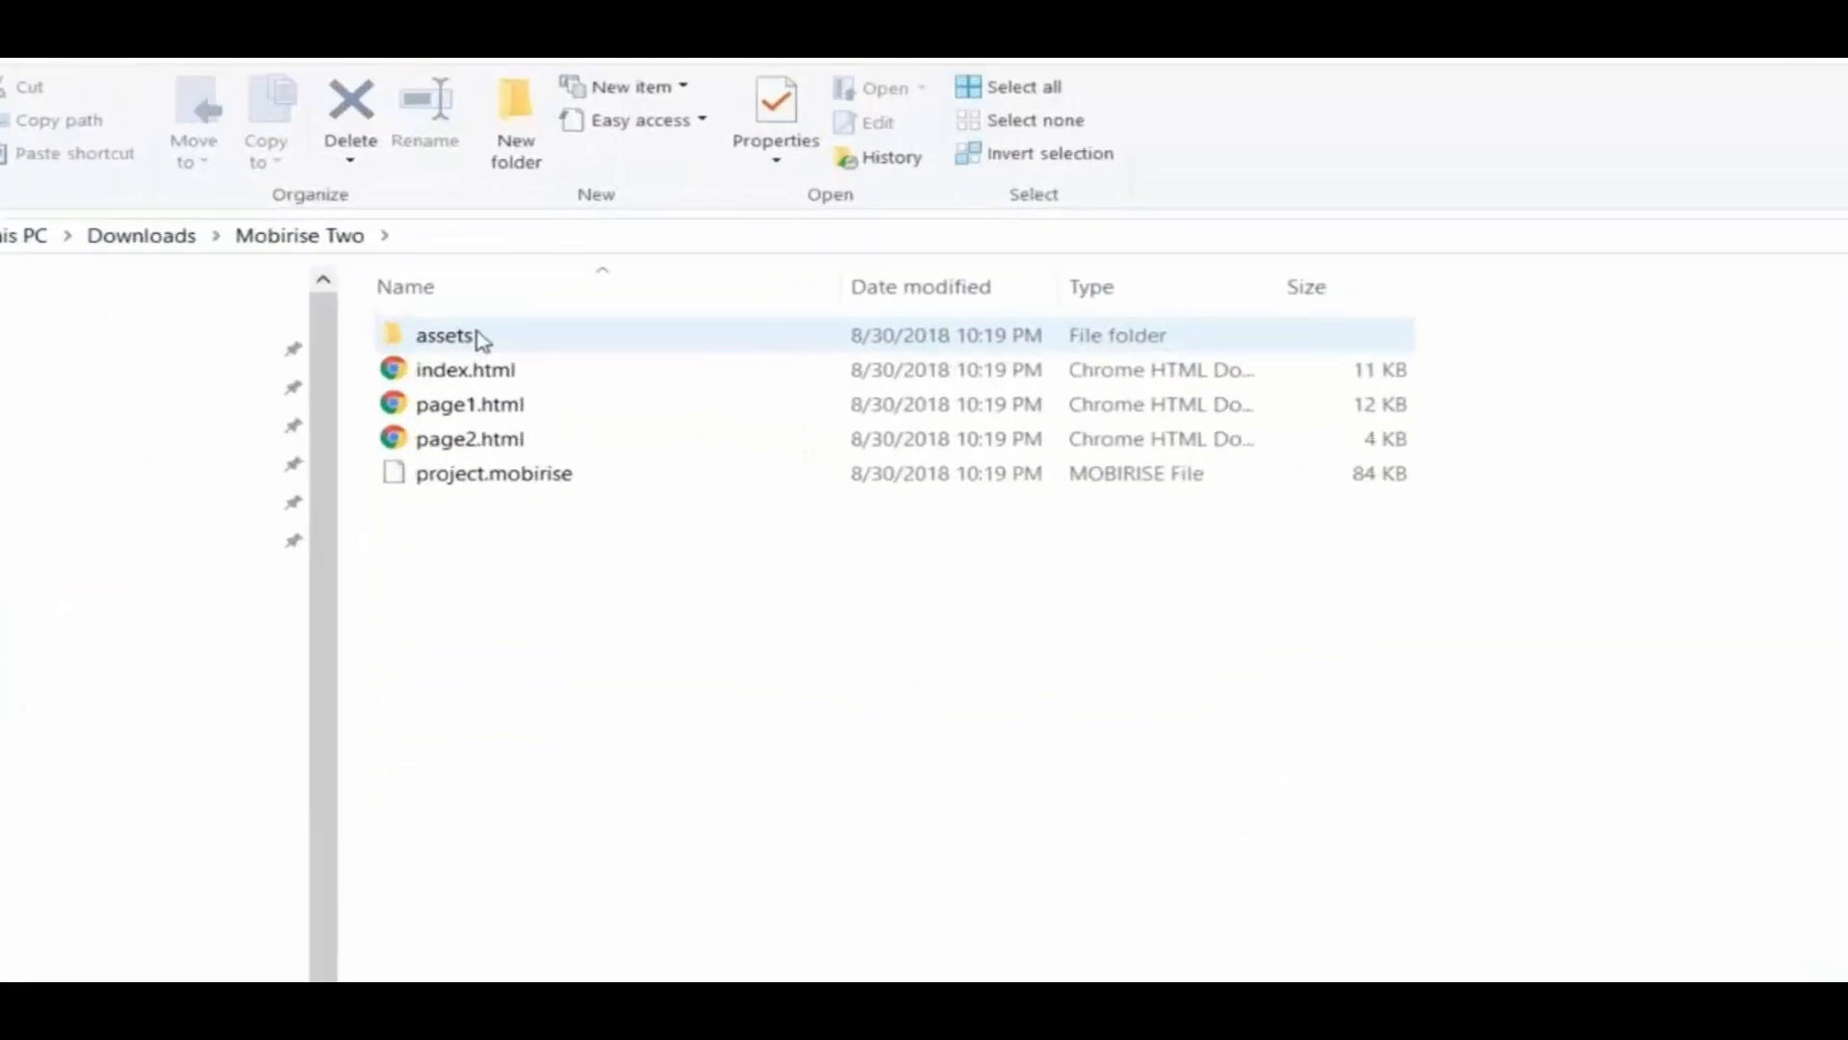
left_click(452, 383)
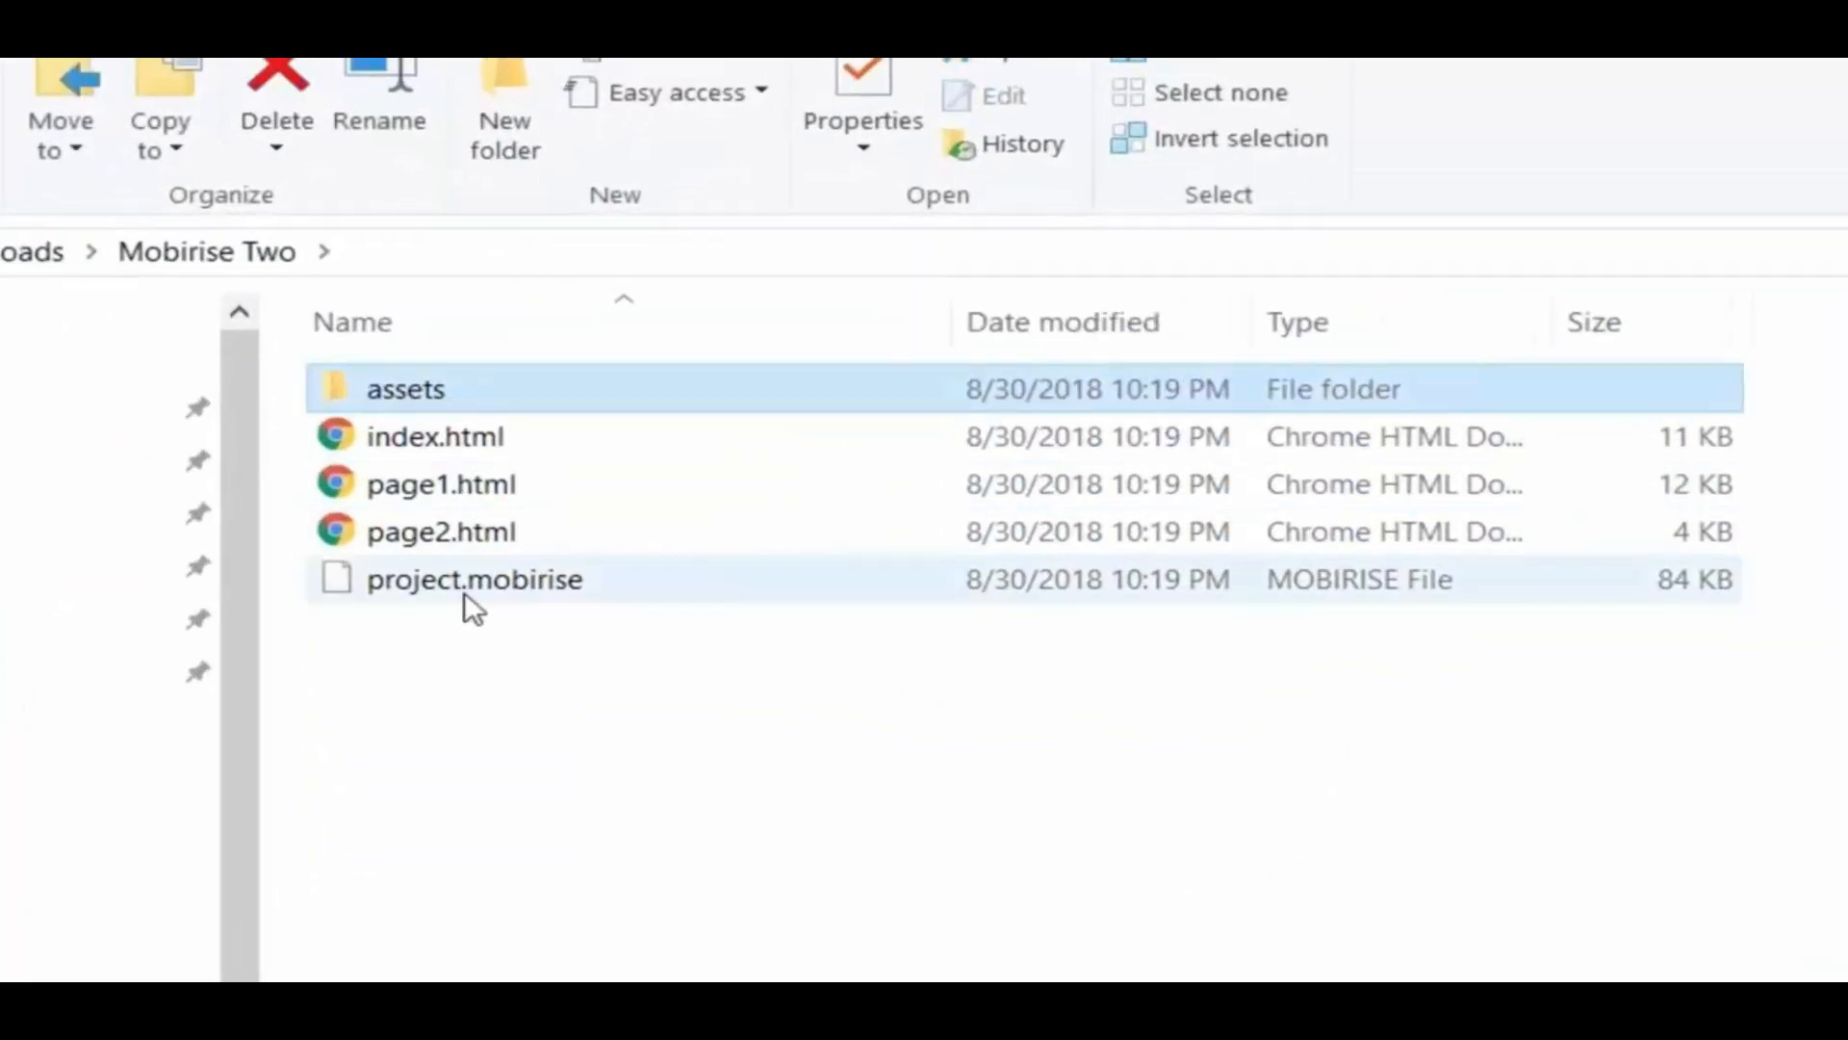
left_click(464, 583, "shift")
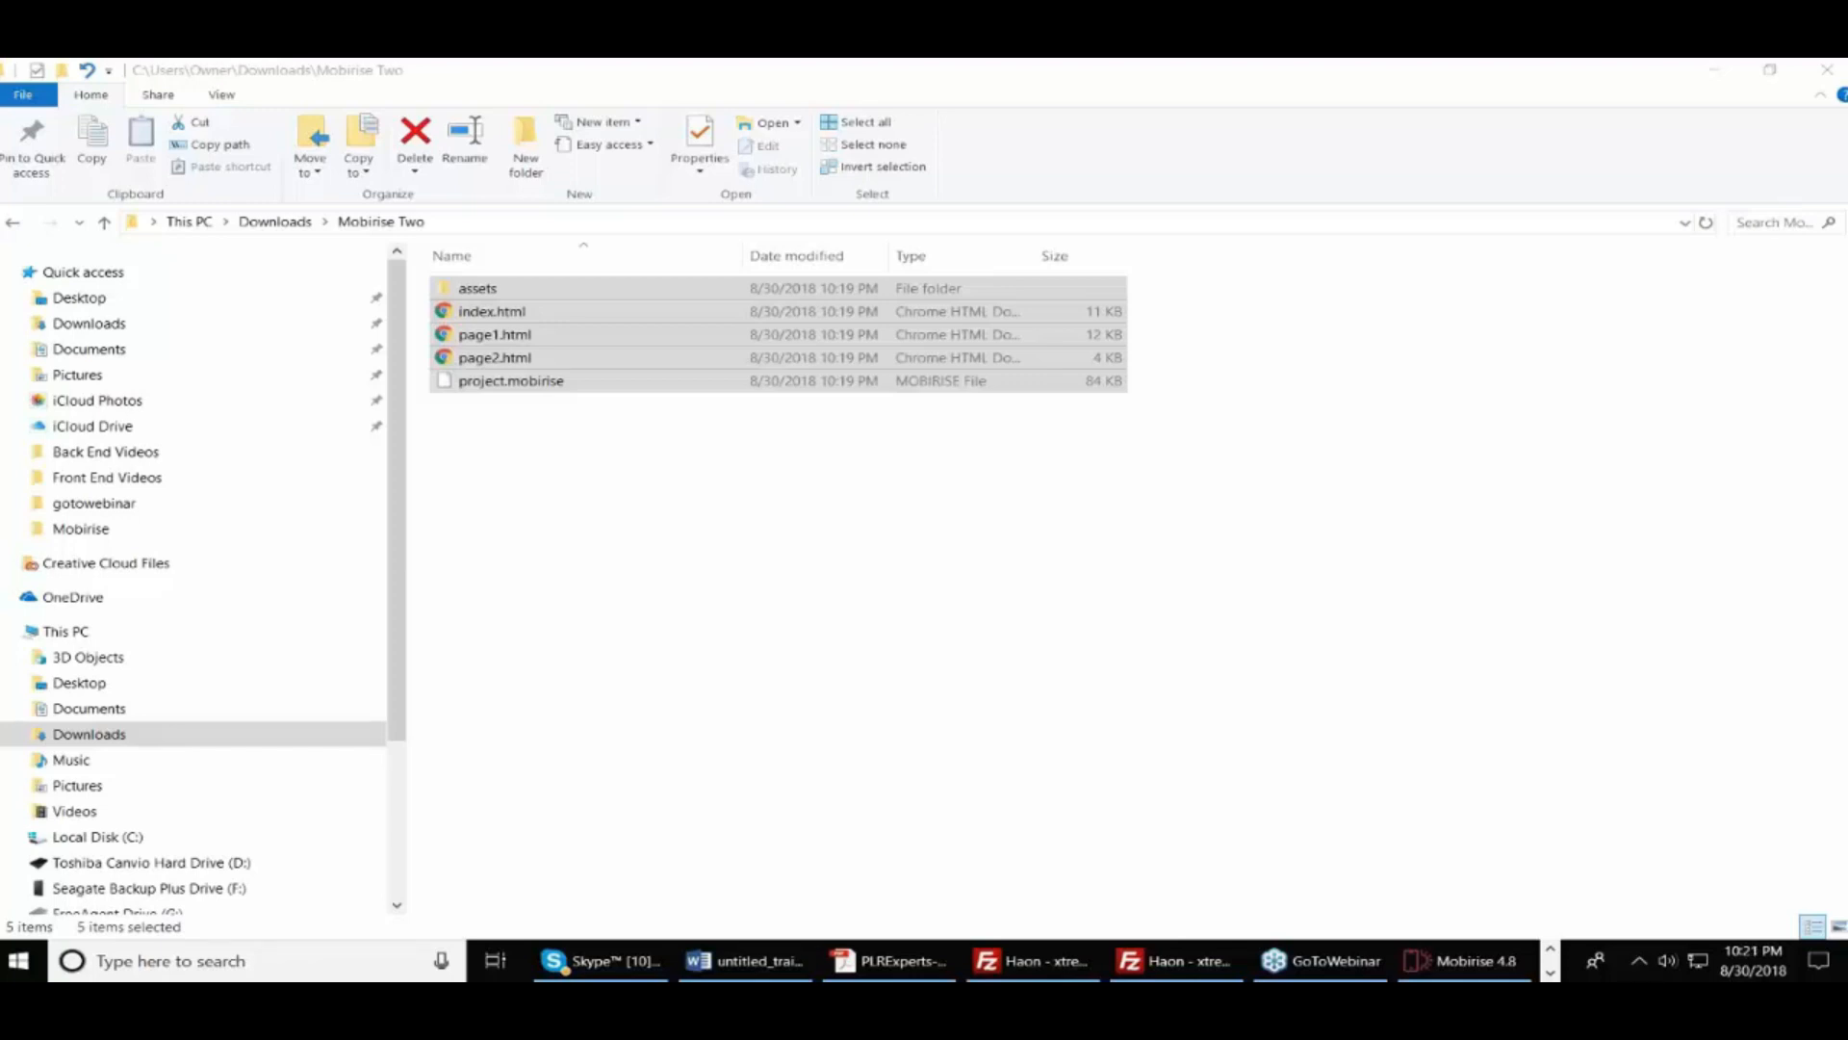
left_click(1477, 959)
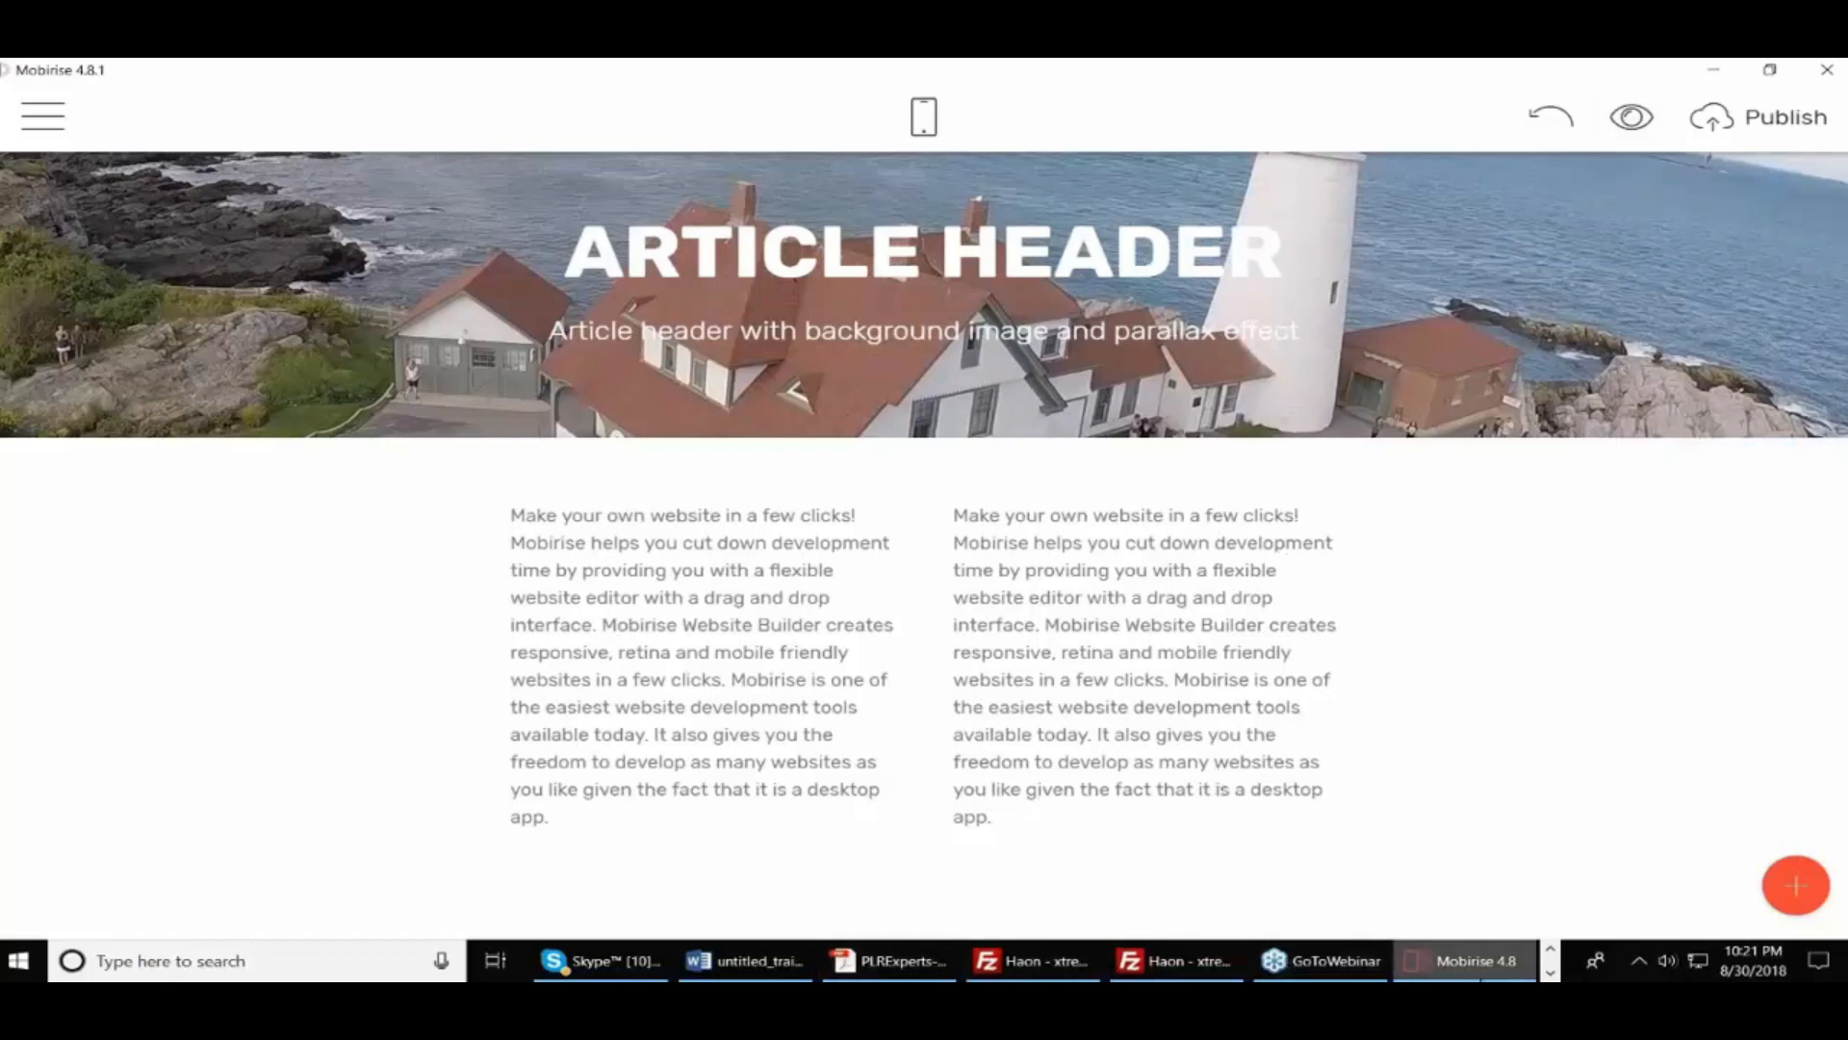
Bring the Chrome window to the front from the taskbar previews
left_click(1549, 973)
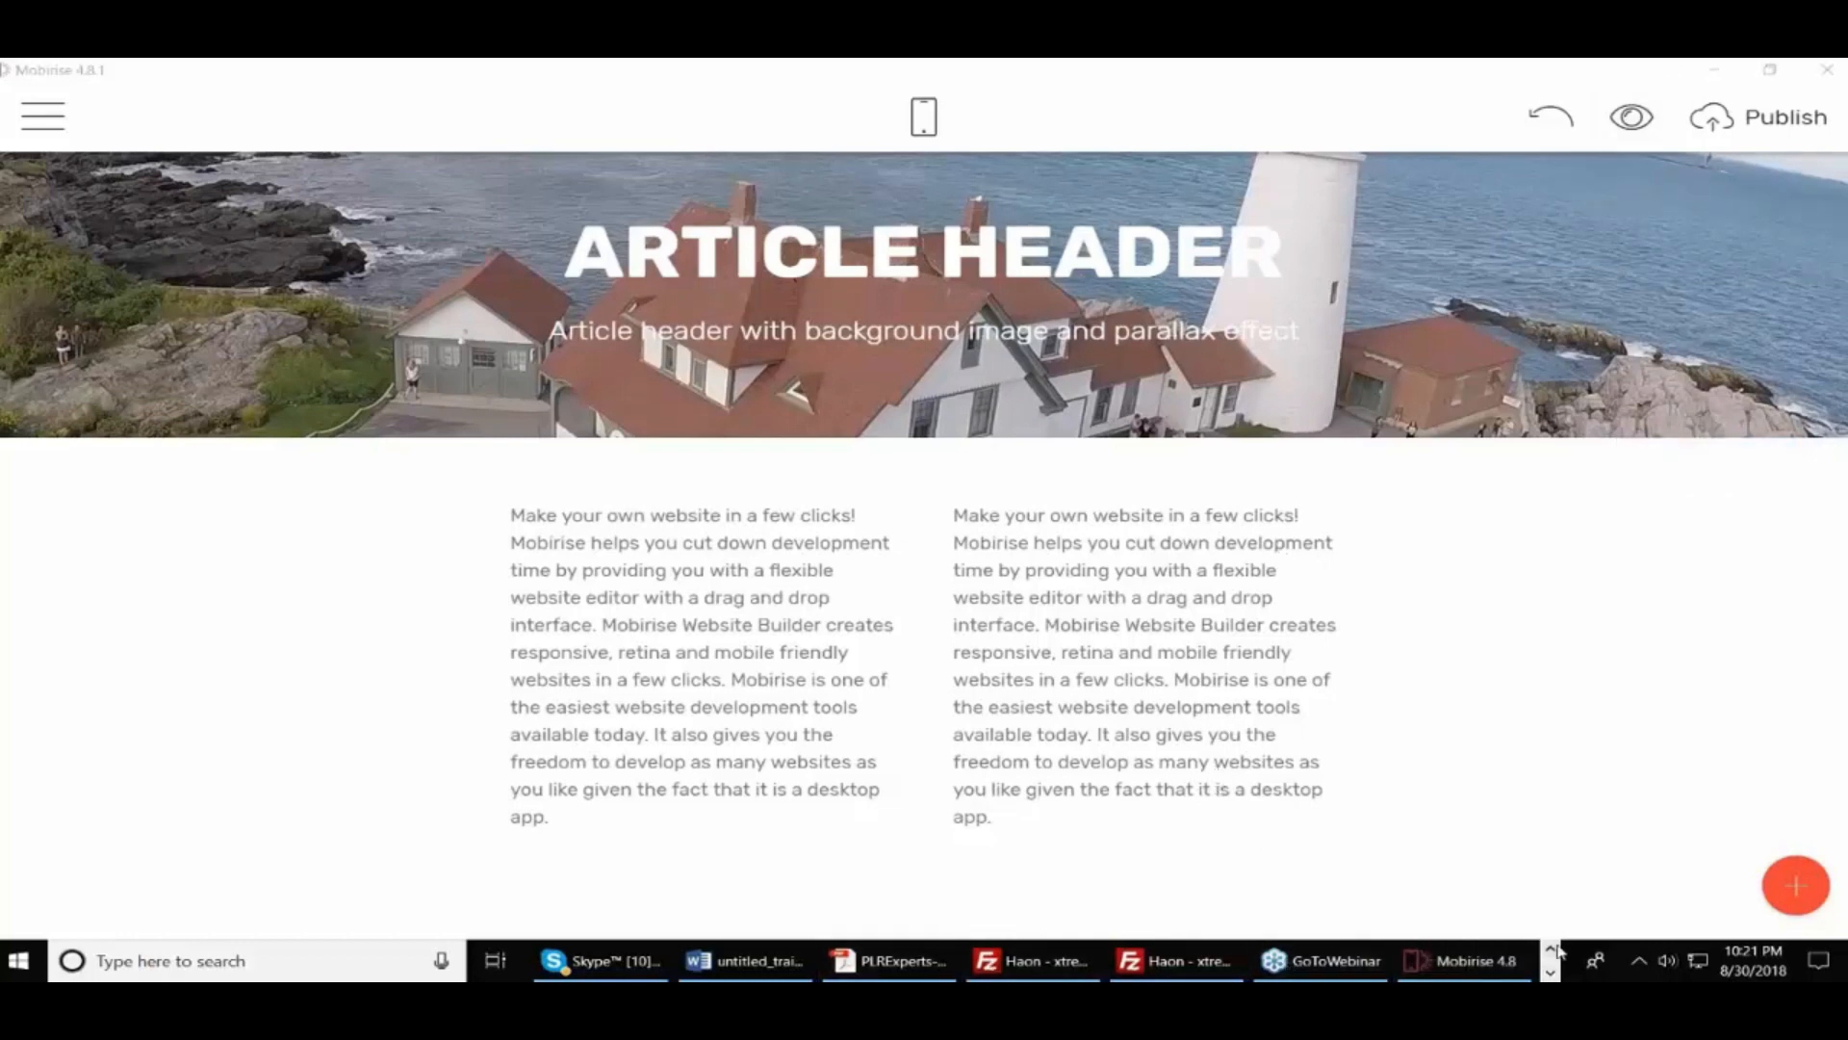
left_click(1550, 949)
mouse_move(1328, 962)
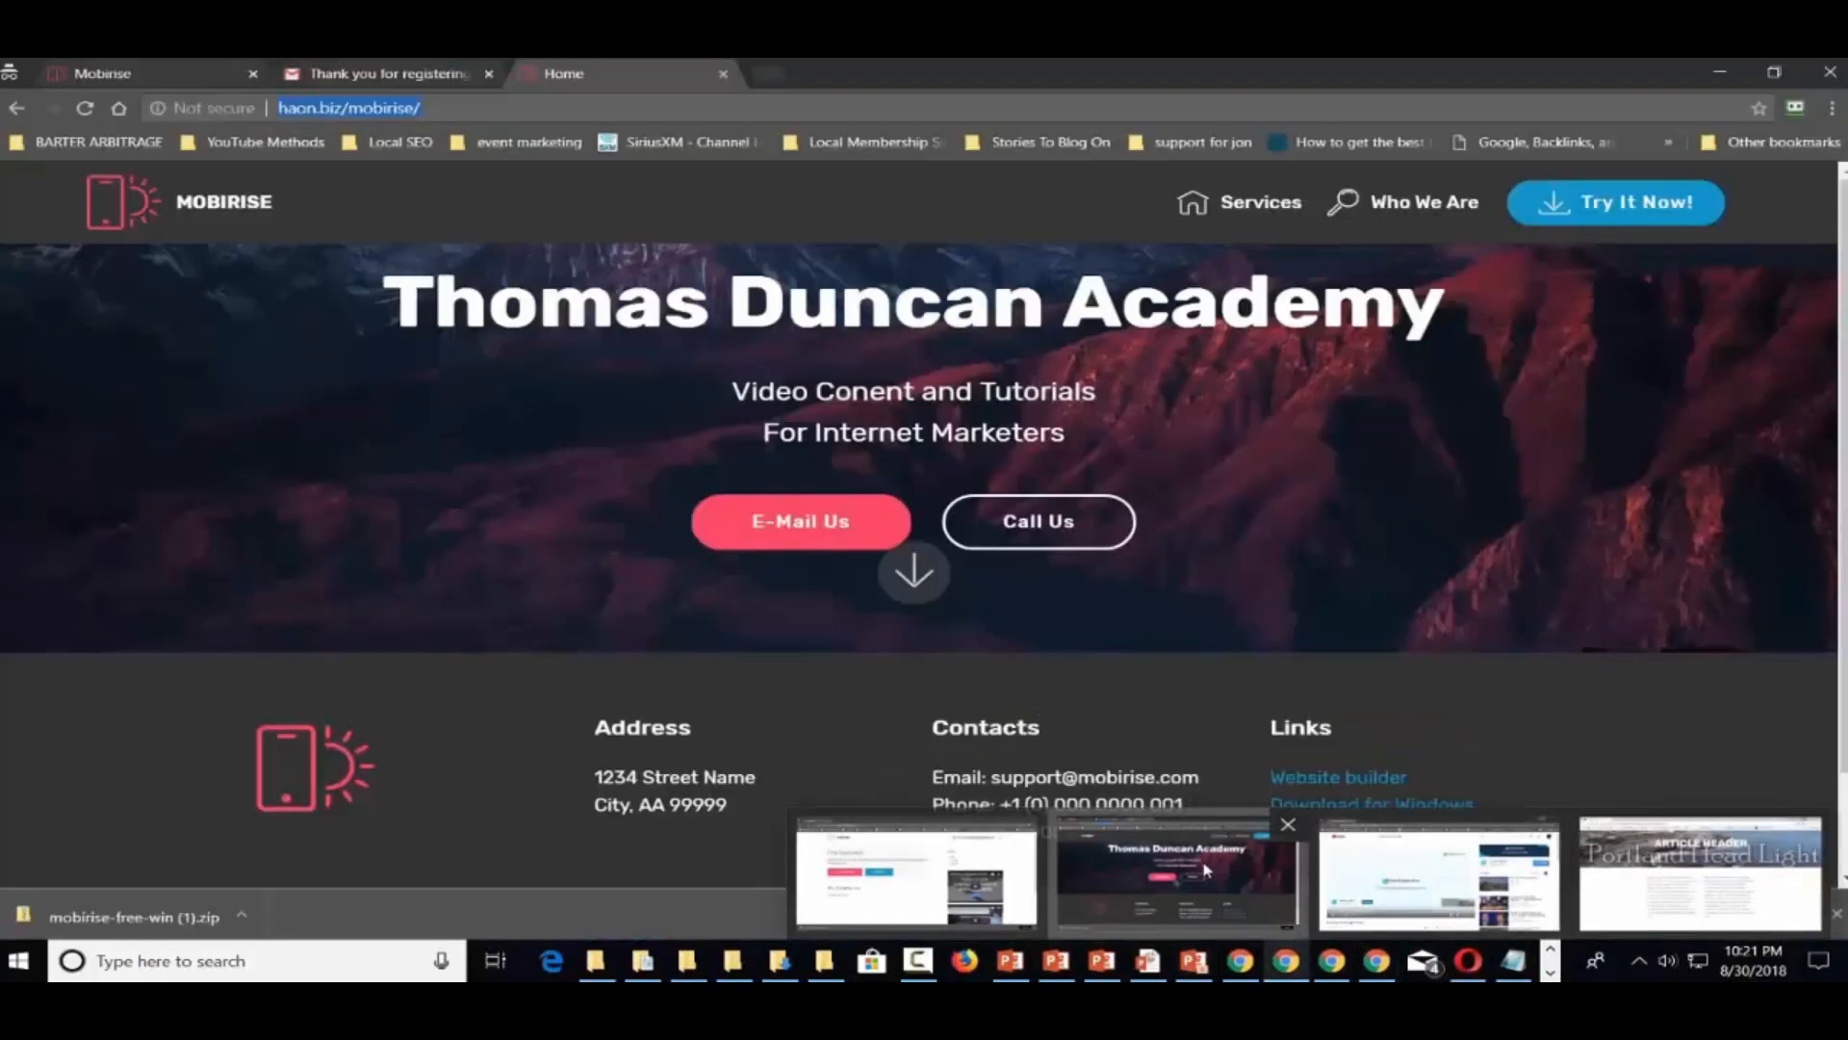
left_click(1207, 871)
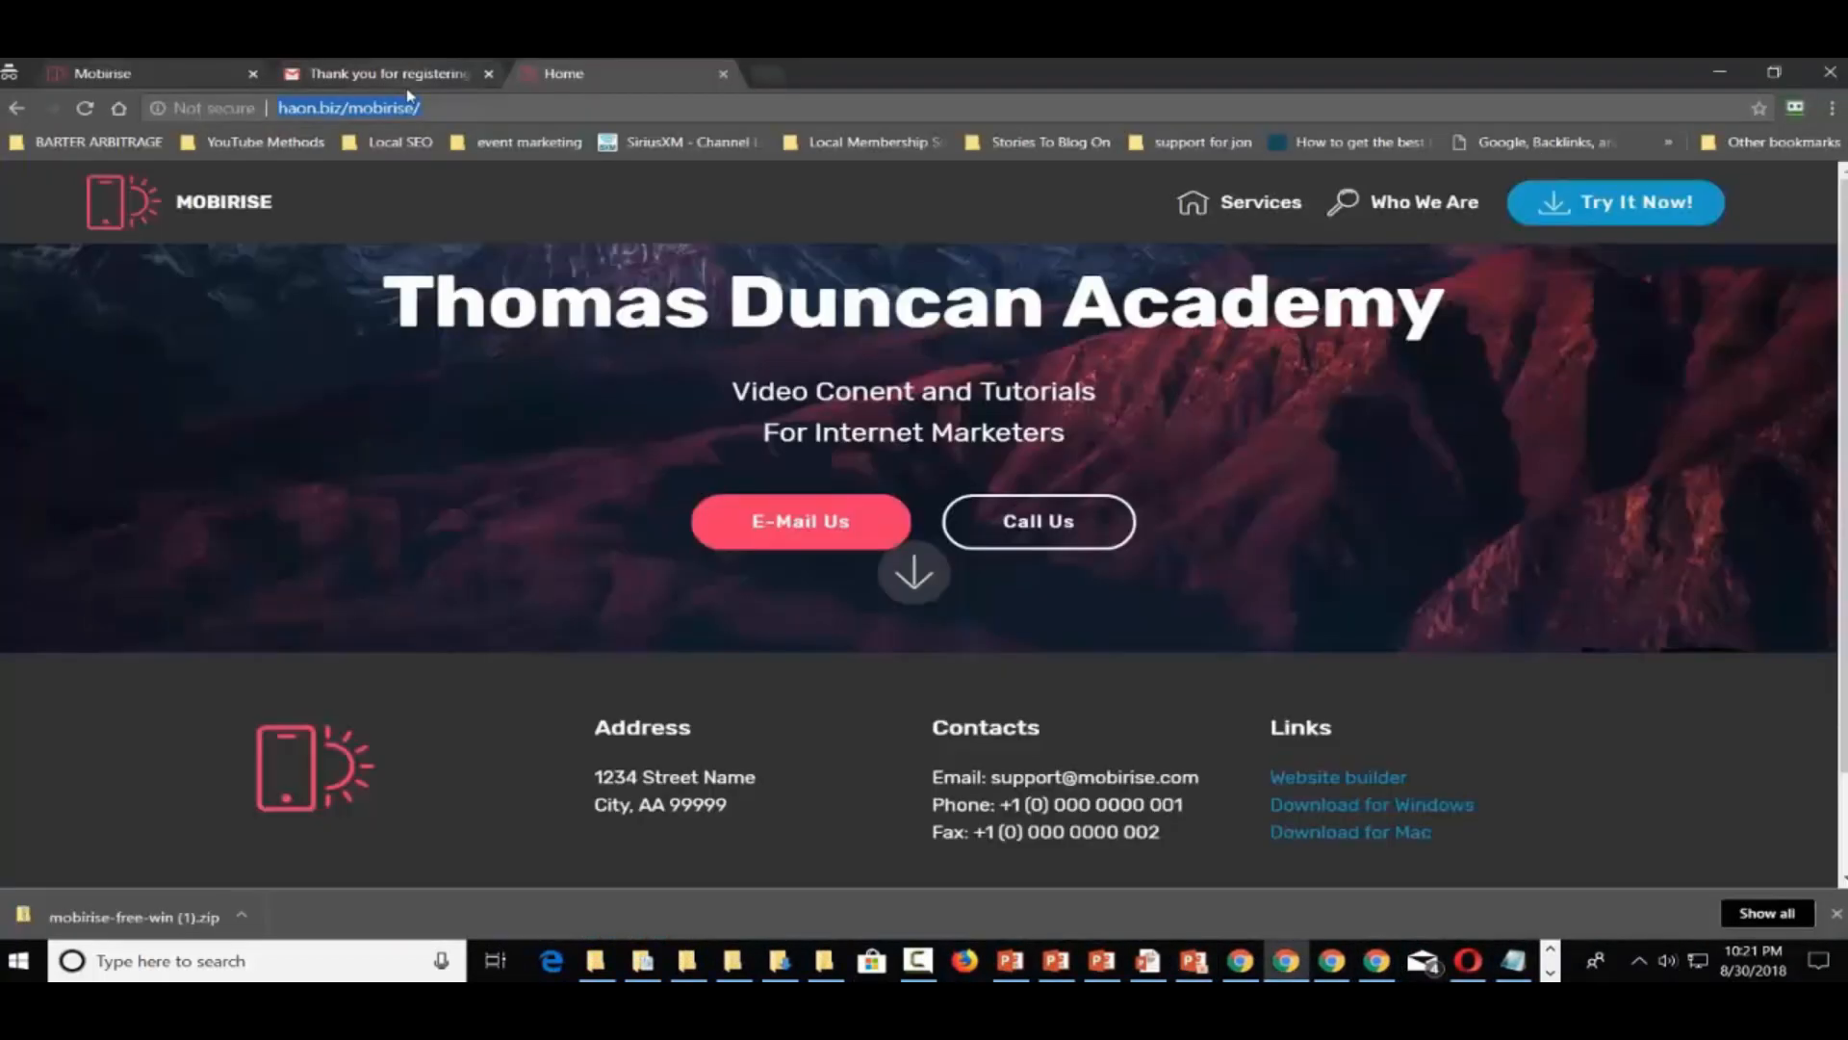
Load haon.biz/mob and scroll through the live Thomas Duncan One Academy site
left_click(450, 107)
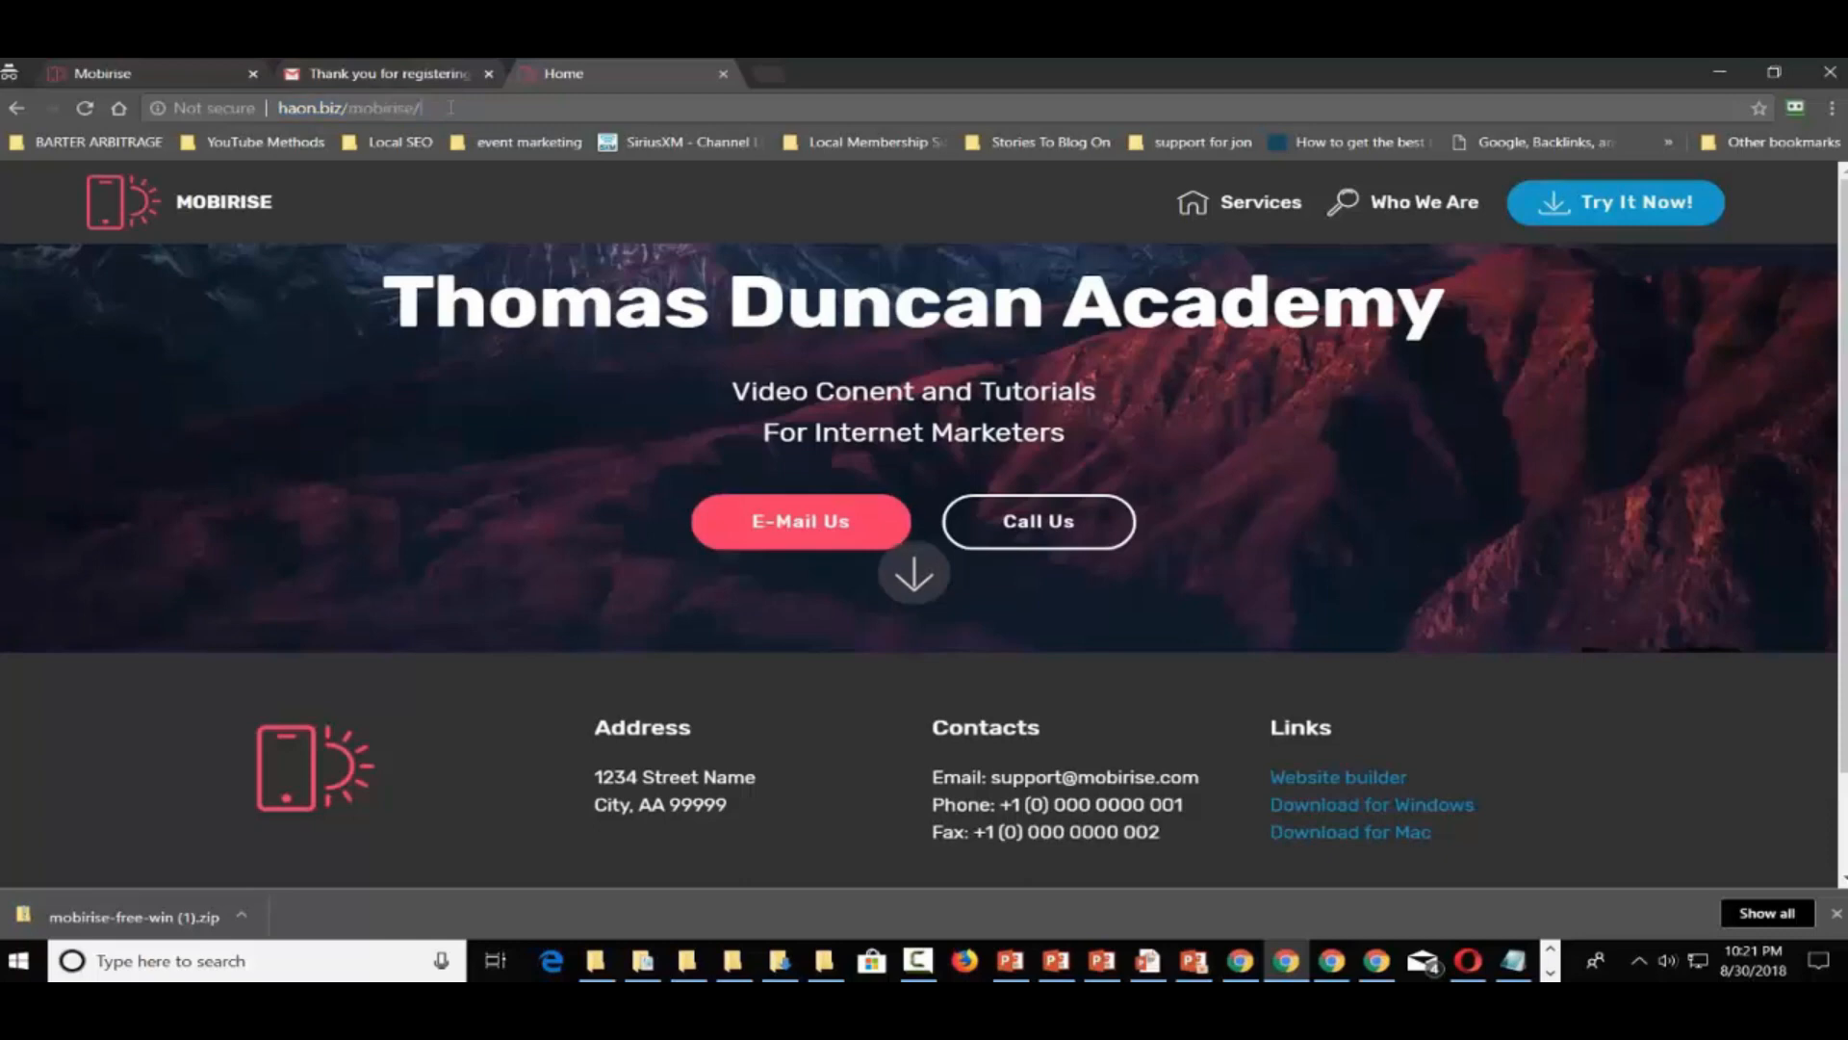
key("BackSpace")
key("BackSpace")
key("BackSpace")
key("BackSpace")
key("BackSpace")
key("BackSpace")
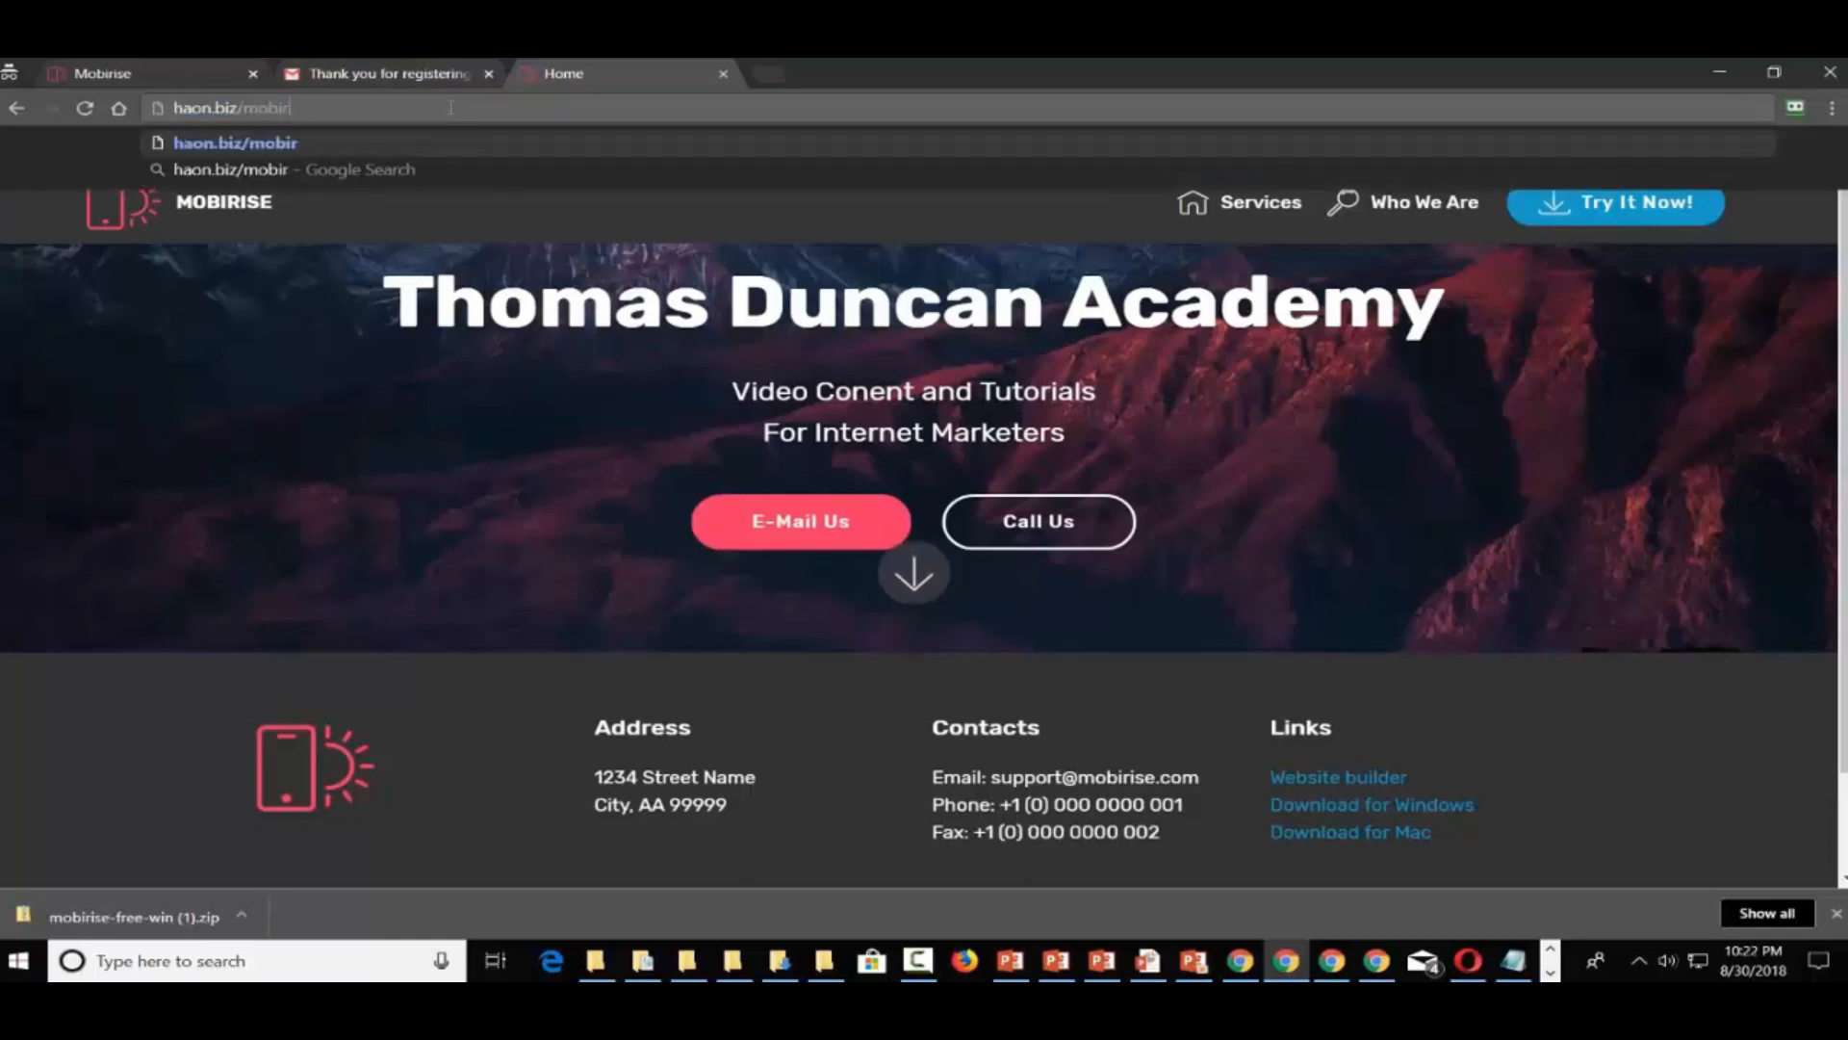
key("Return")
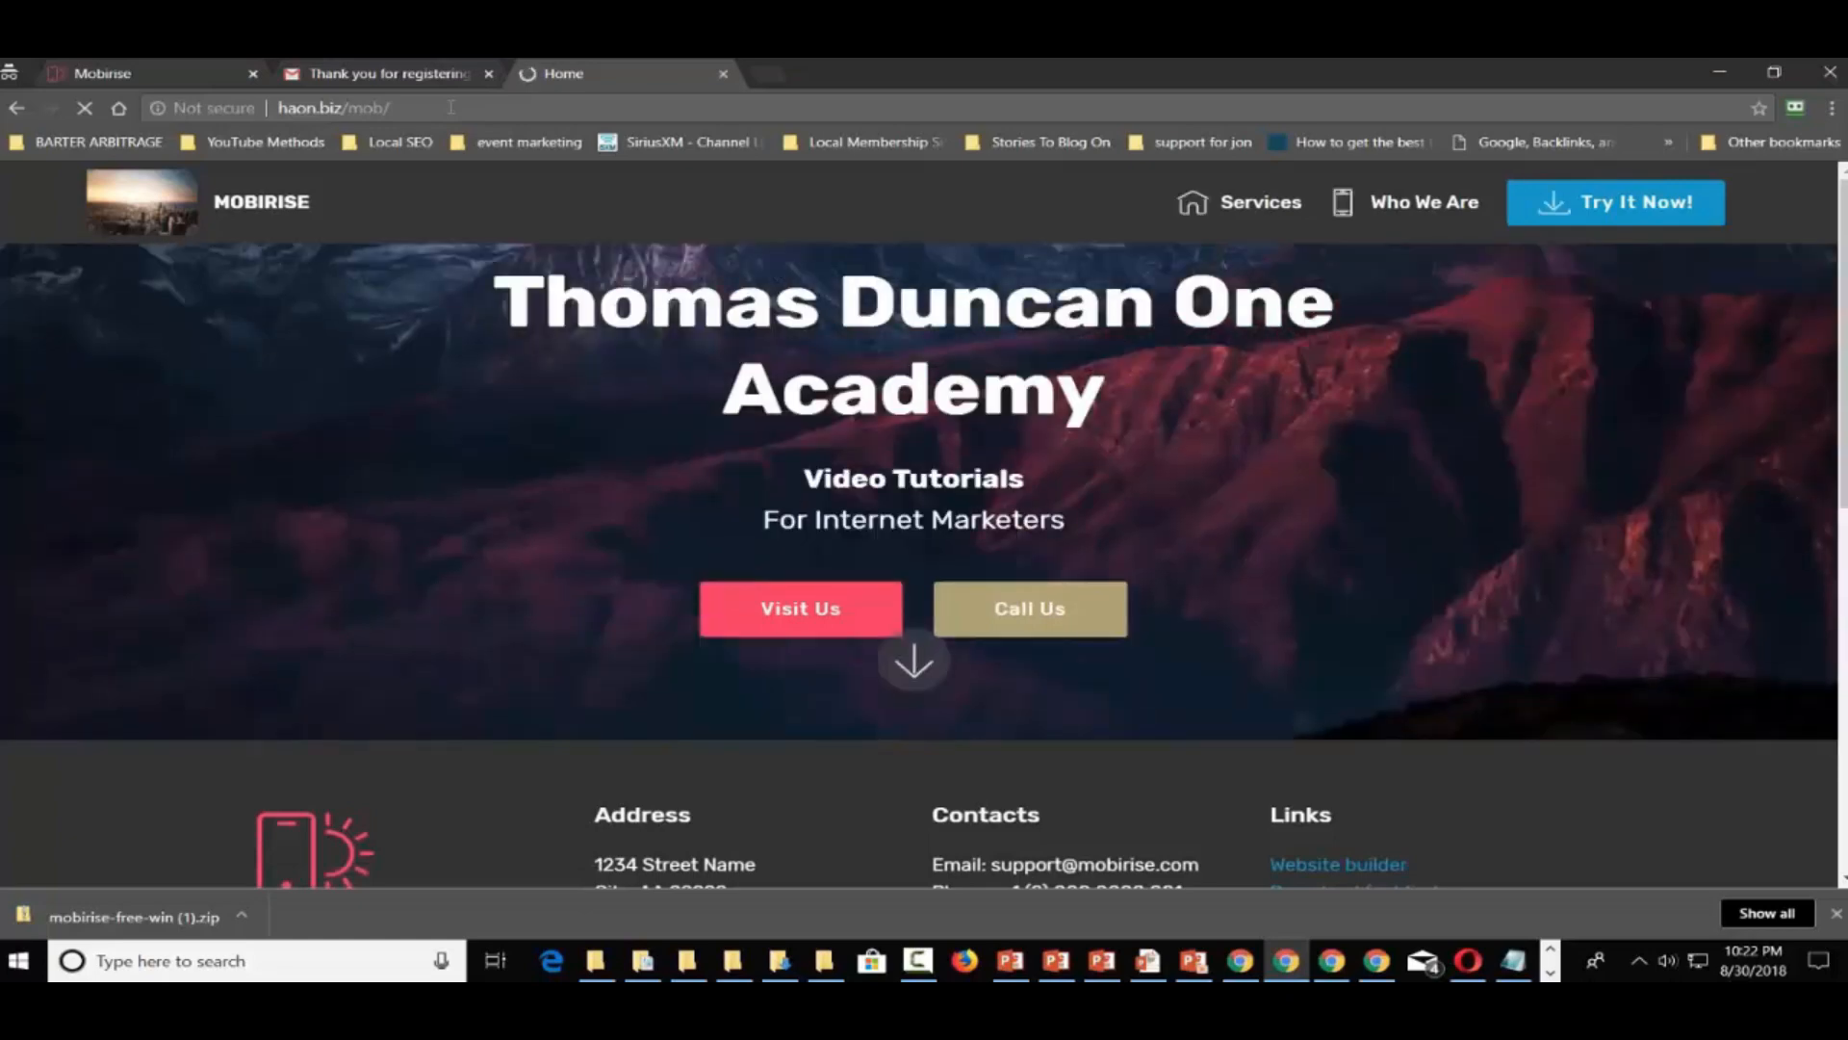
scroll(978, 493, "down", 8)
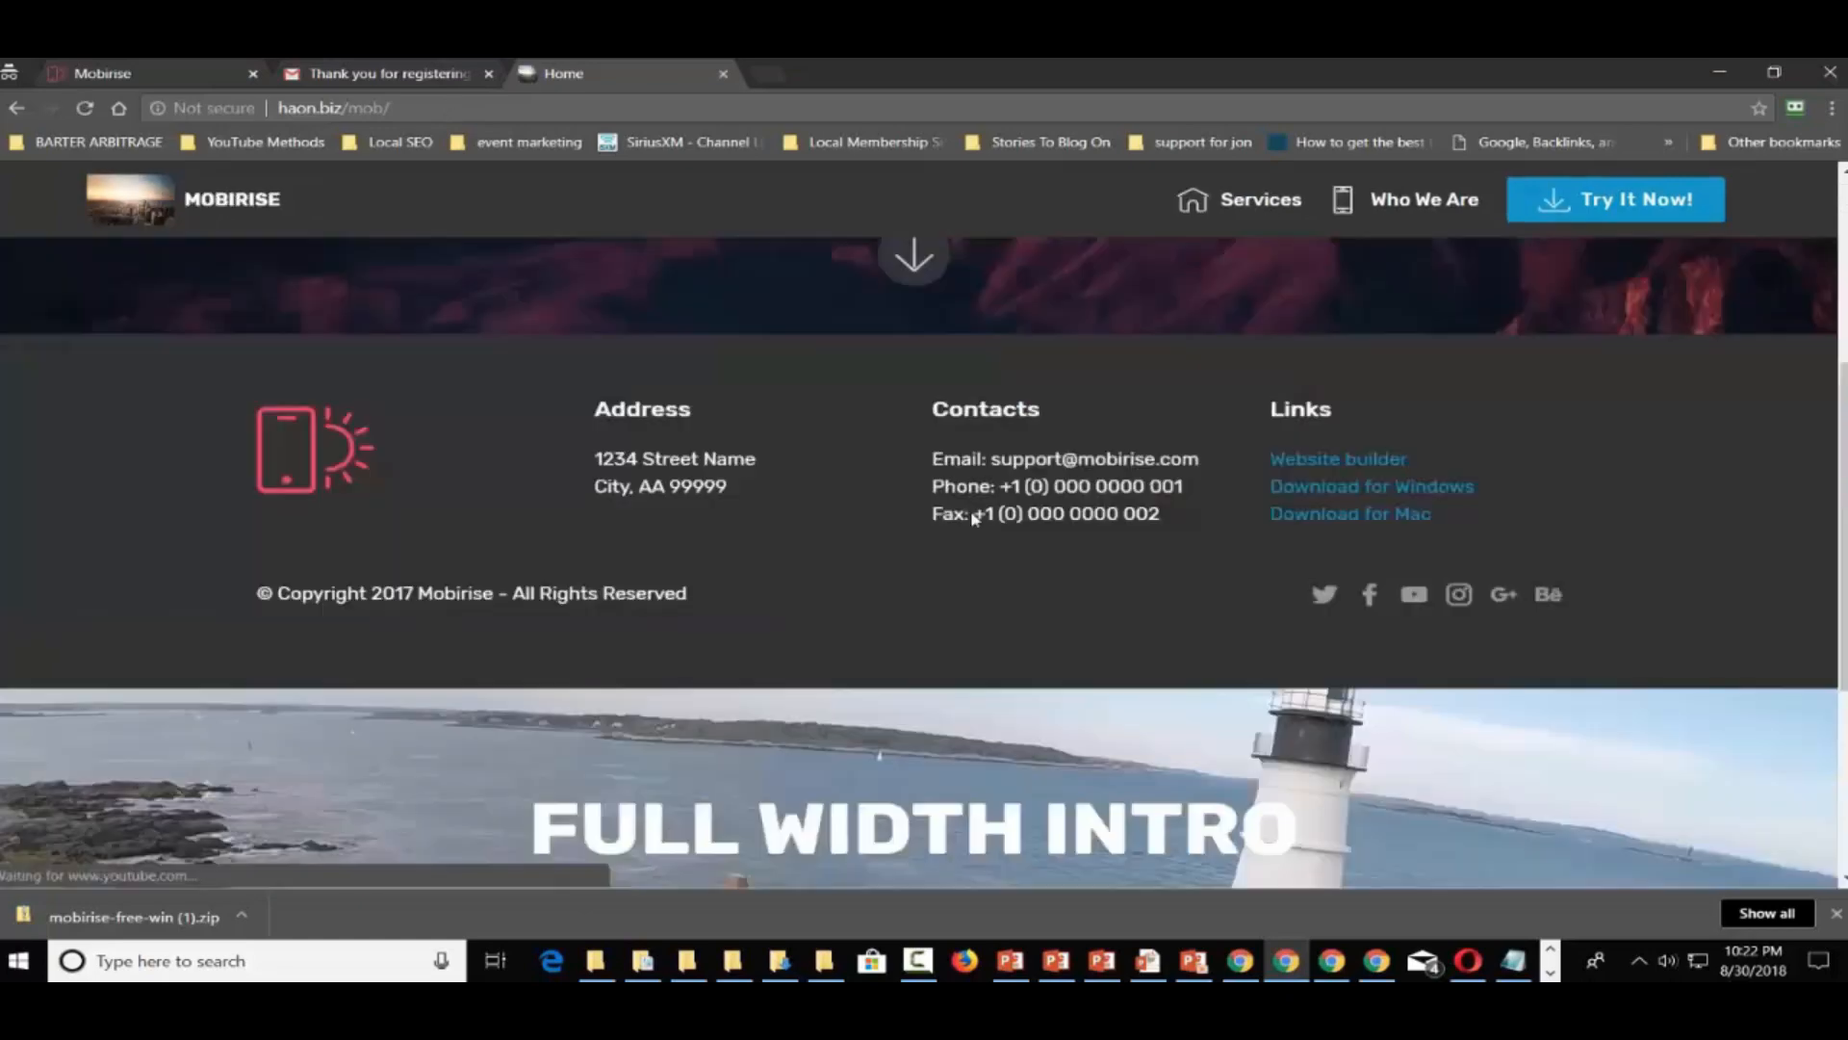
scroll(978, 520, "down", 1)
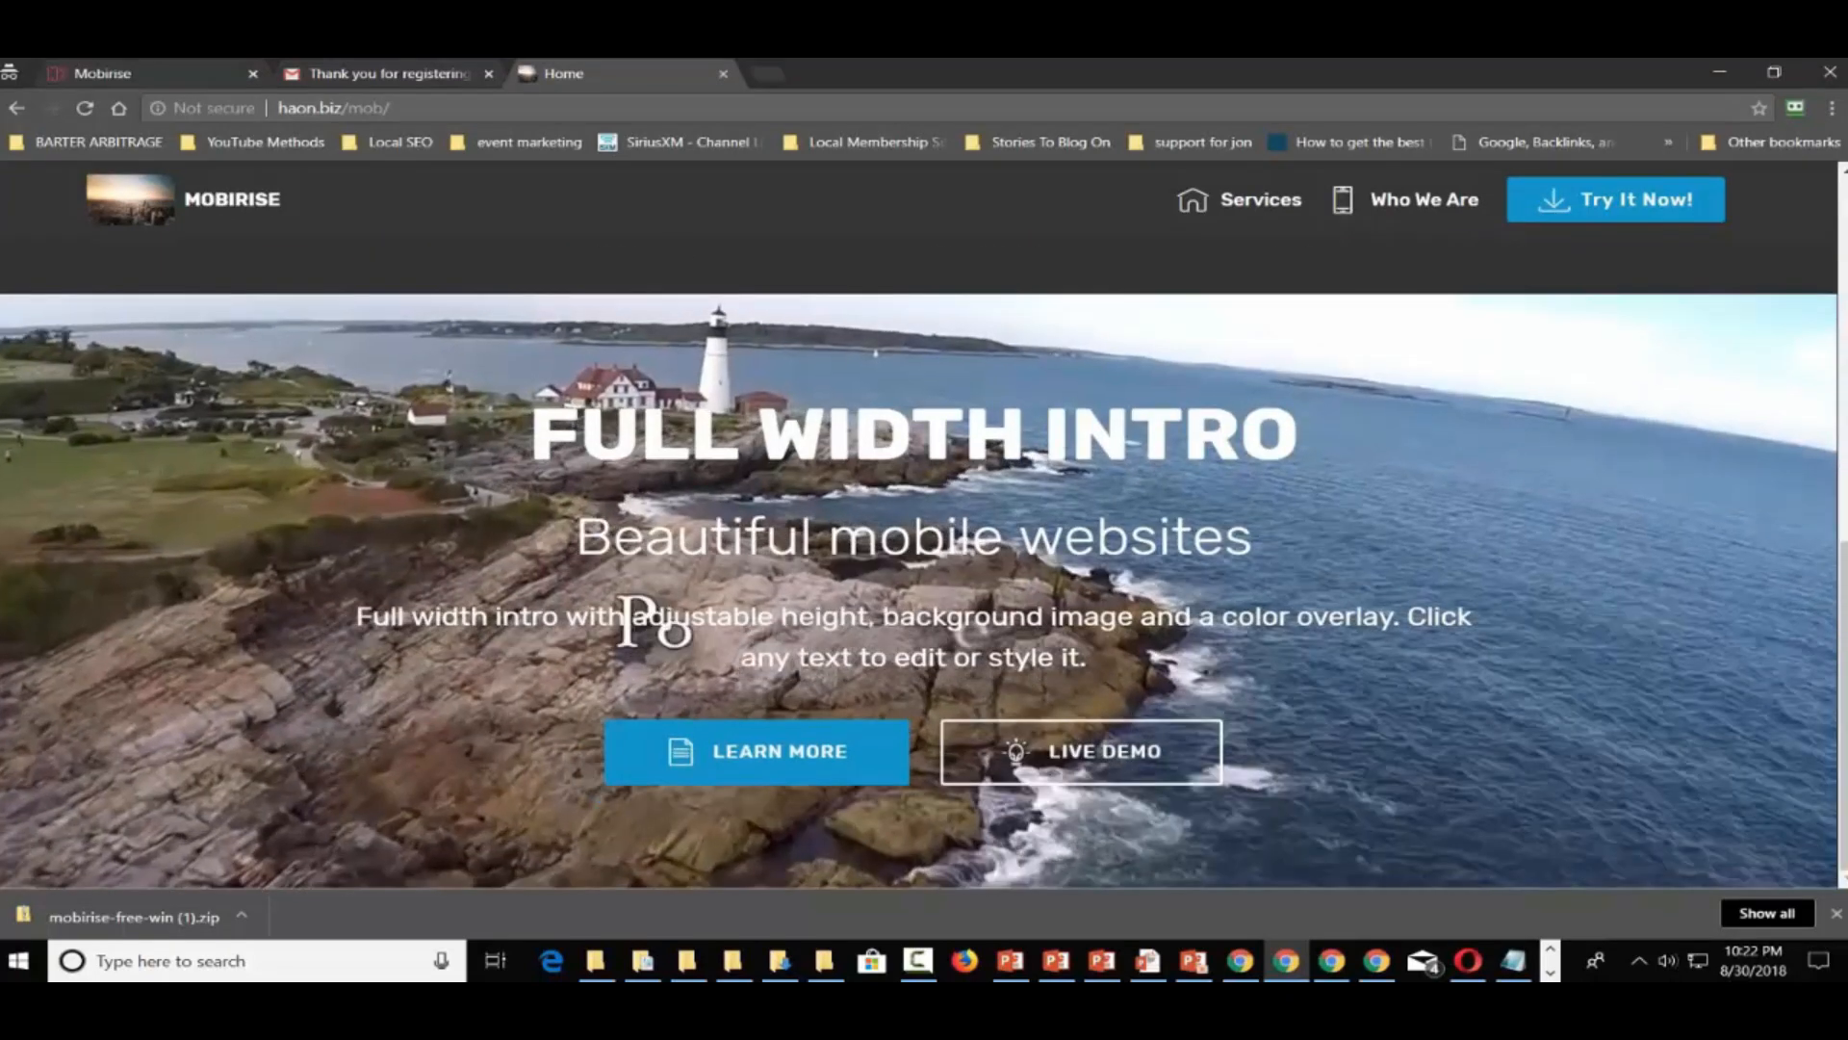
scroll(978, 520, "up", 4)
scroll(978, 520, "down", 3)
scroll(978, 520, "down", 1)
scroll(978, 520, "up", 2)
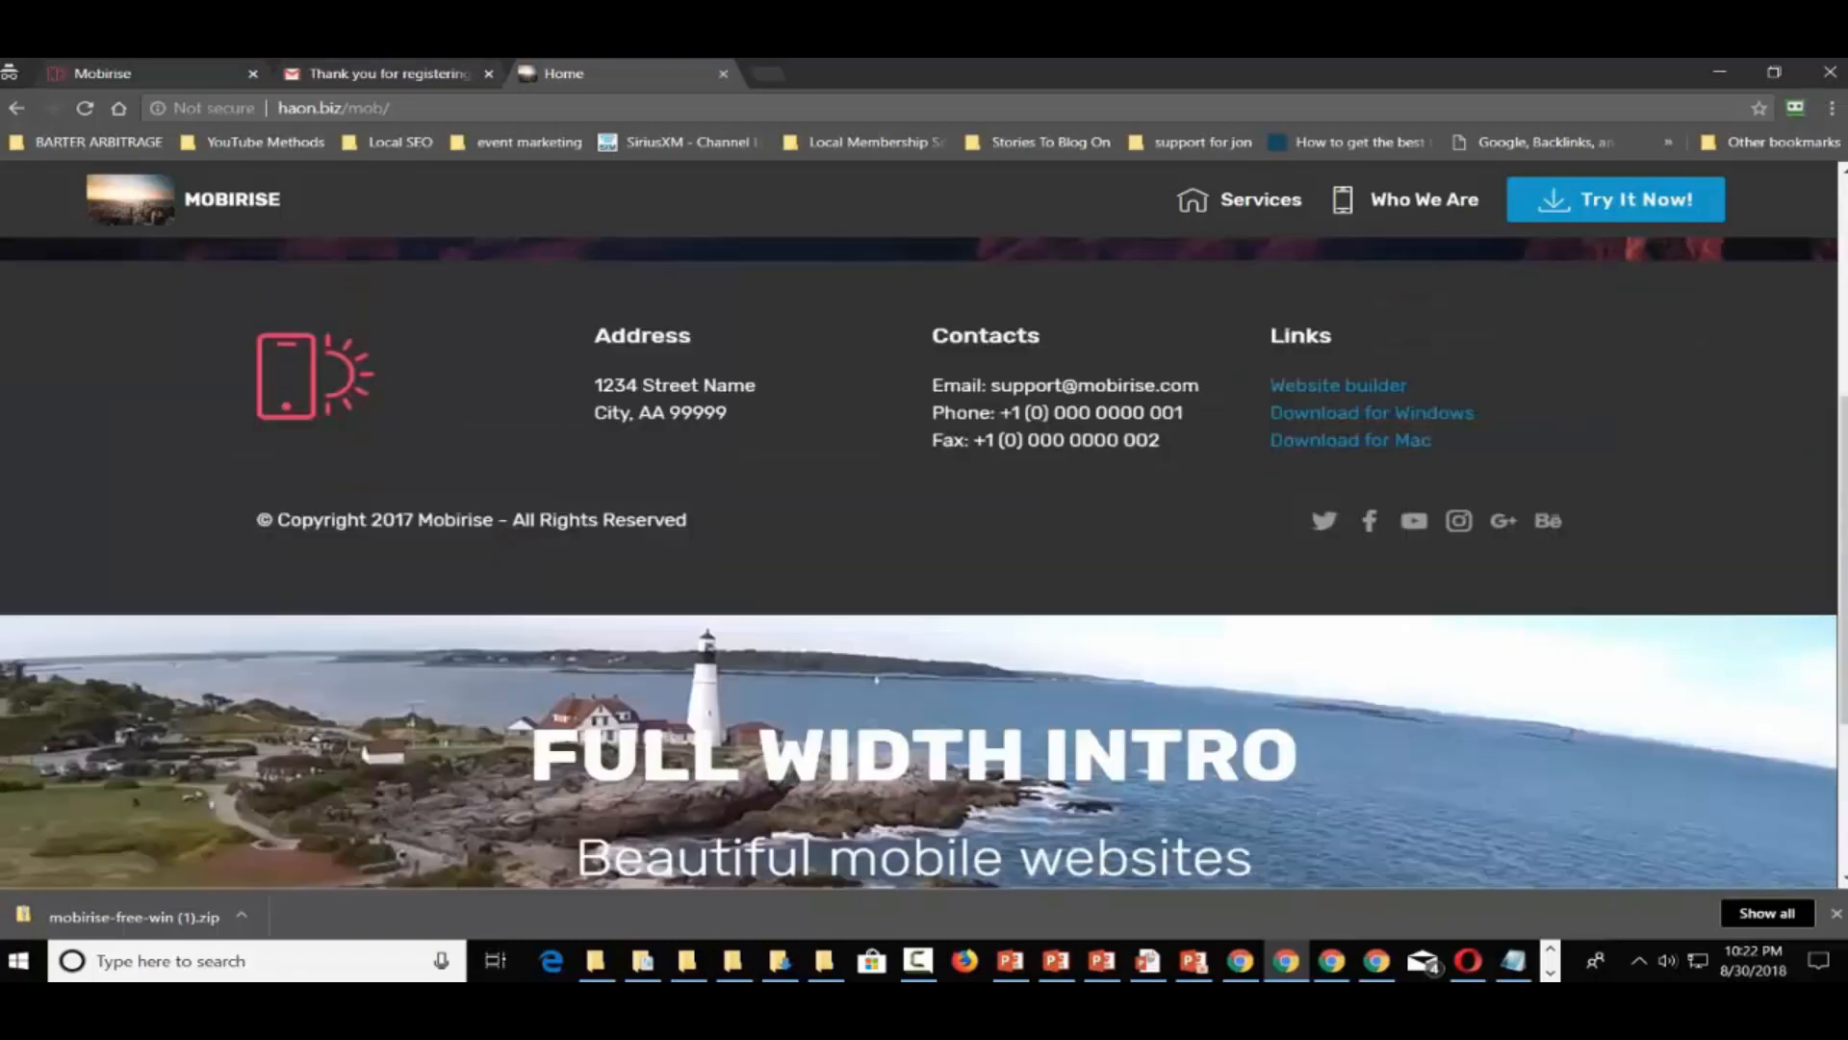
scroll(978, 519, "up", 3)
scroll(978, 519, "up", 2)
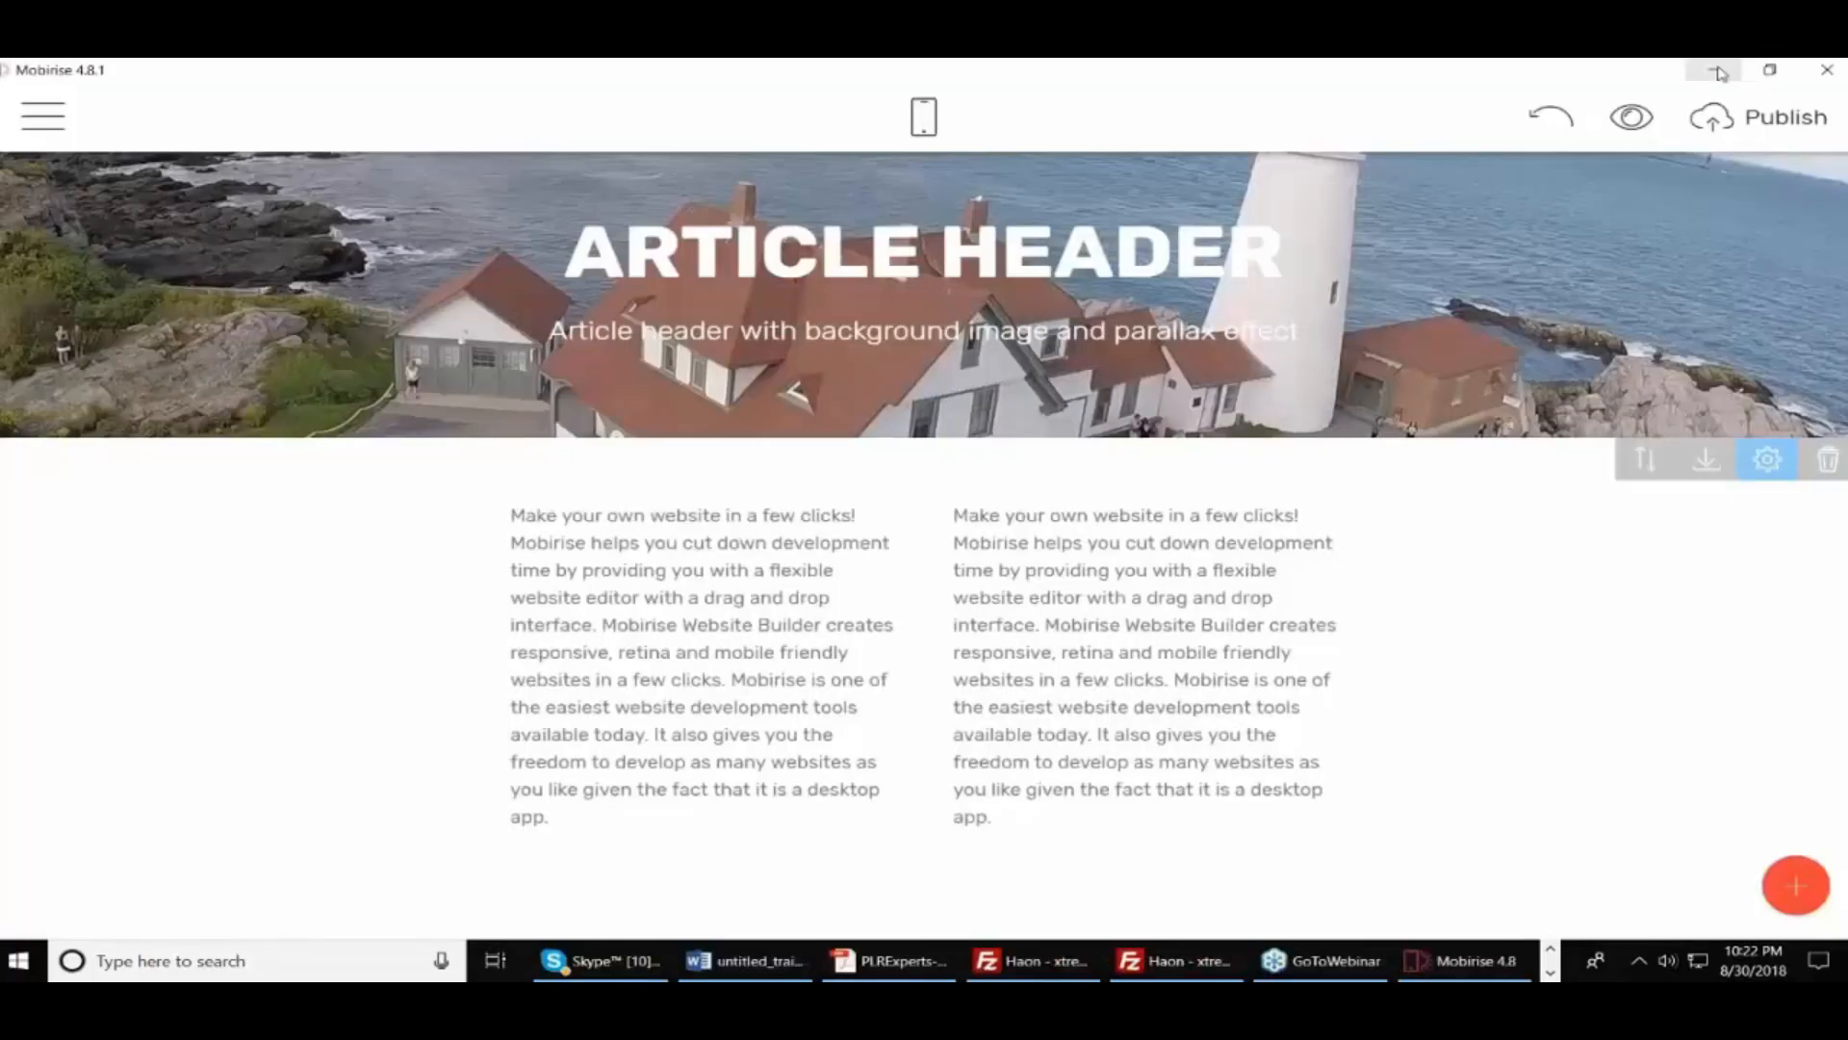
Open the Publish settings, view the Mobirise subdomain option, then close without publishing
left_click(1769, 120)
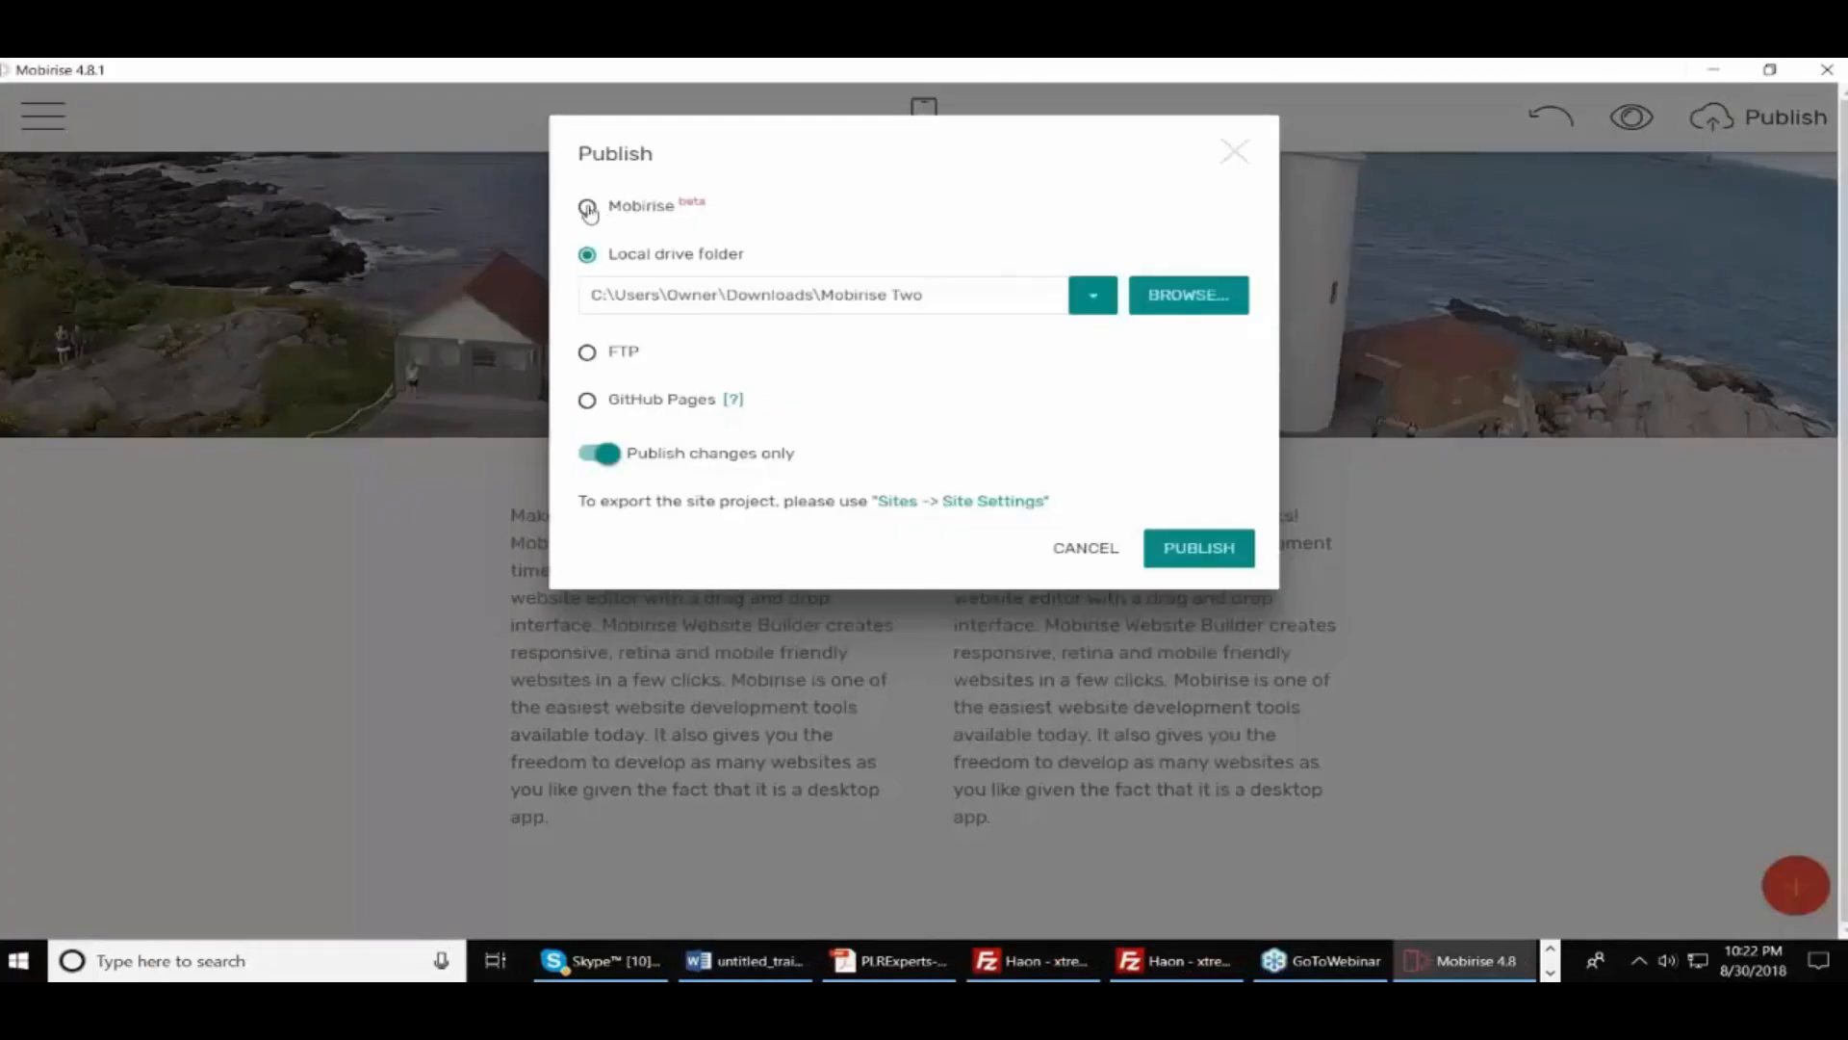
left_click(587, 208)
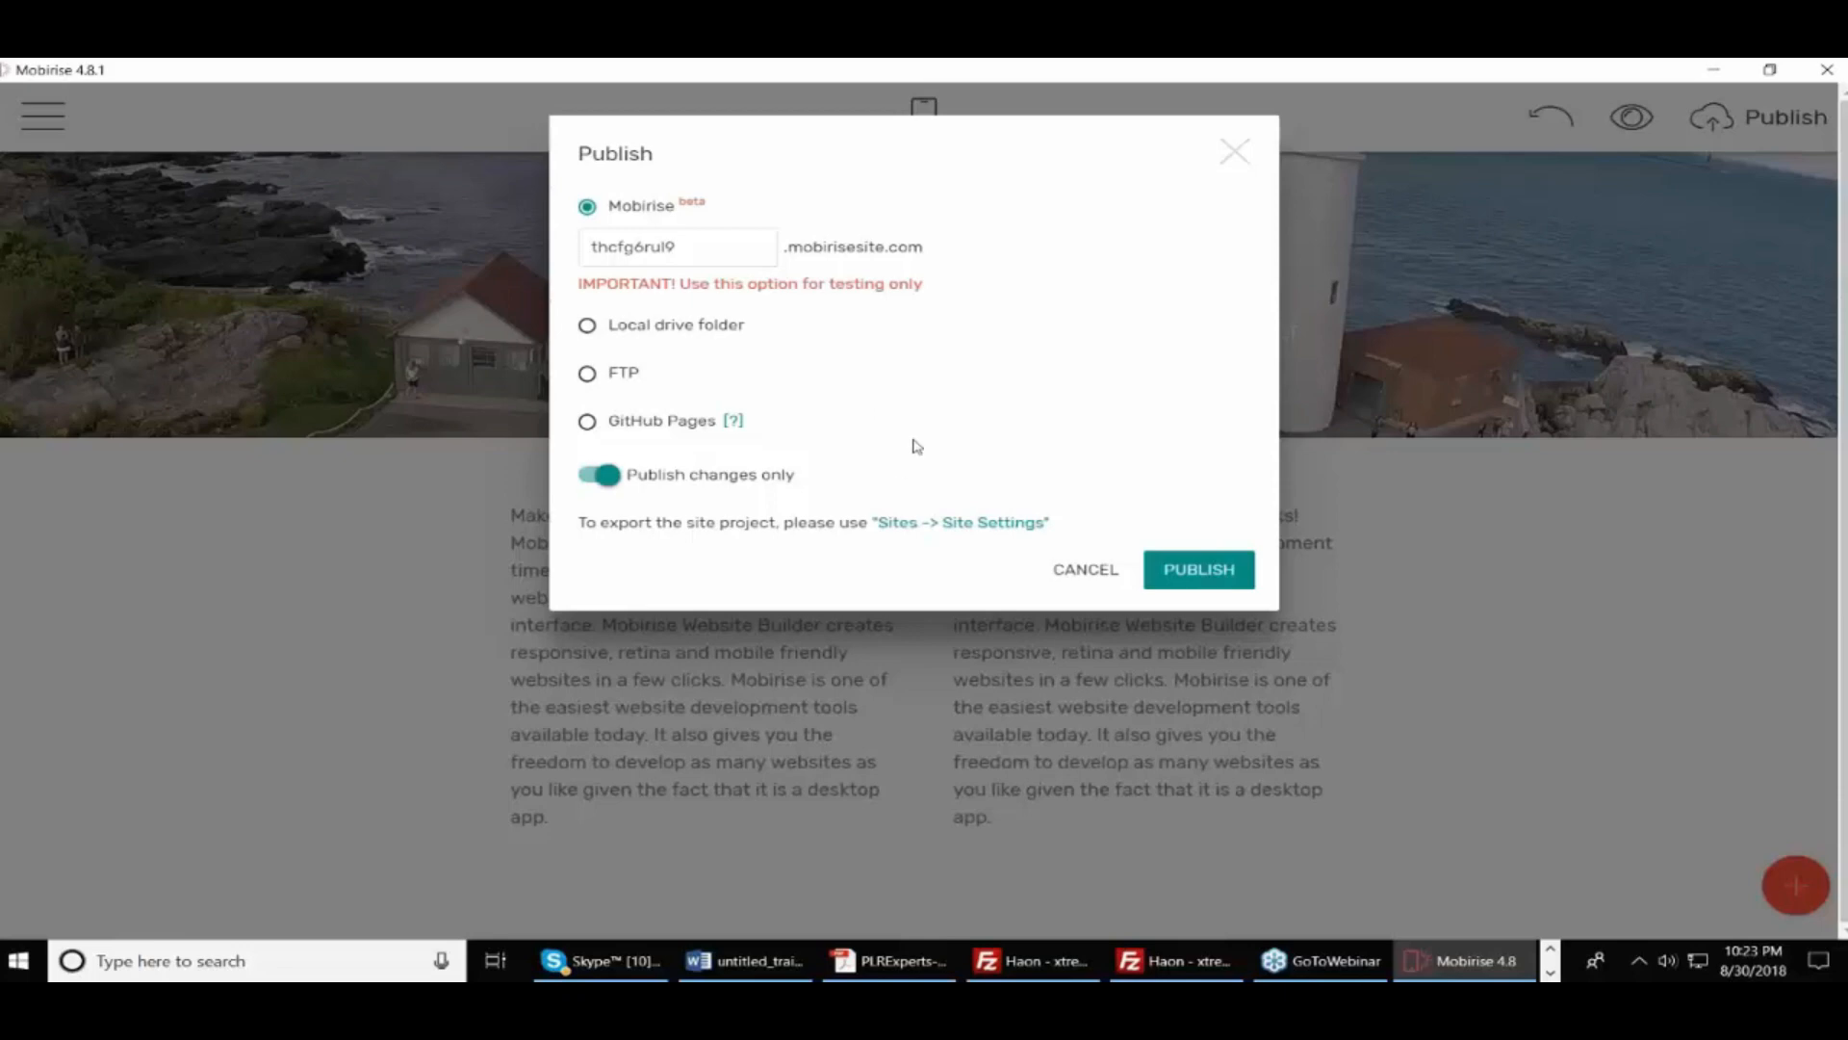
left_click(1245, 166)
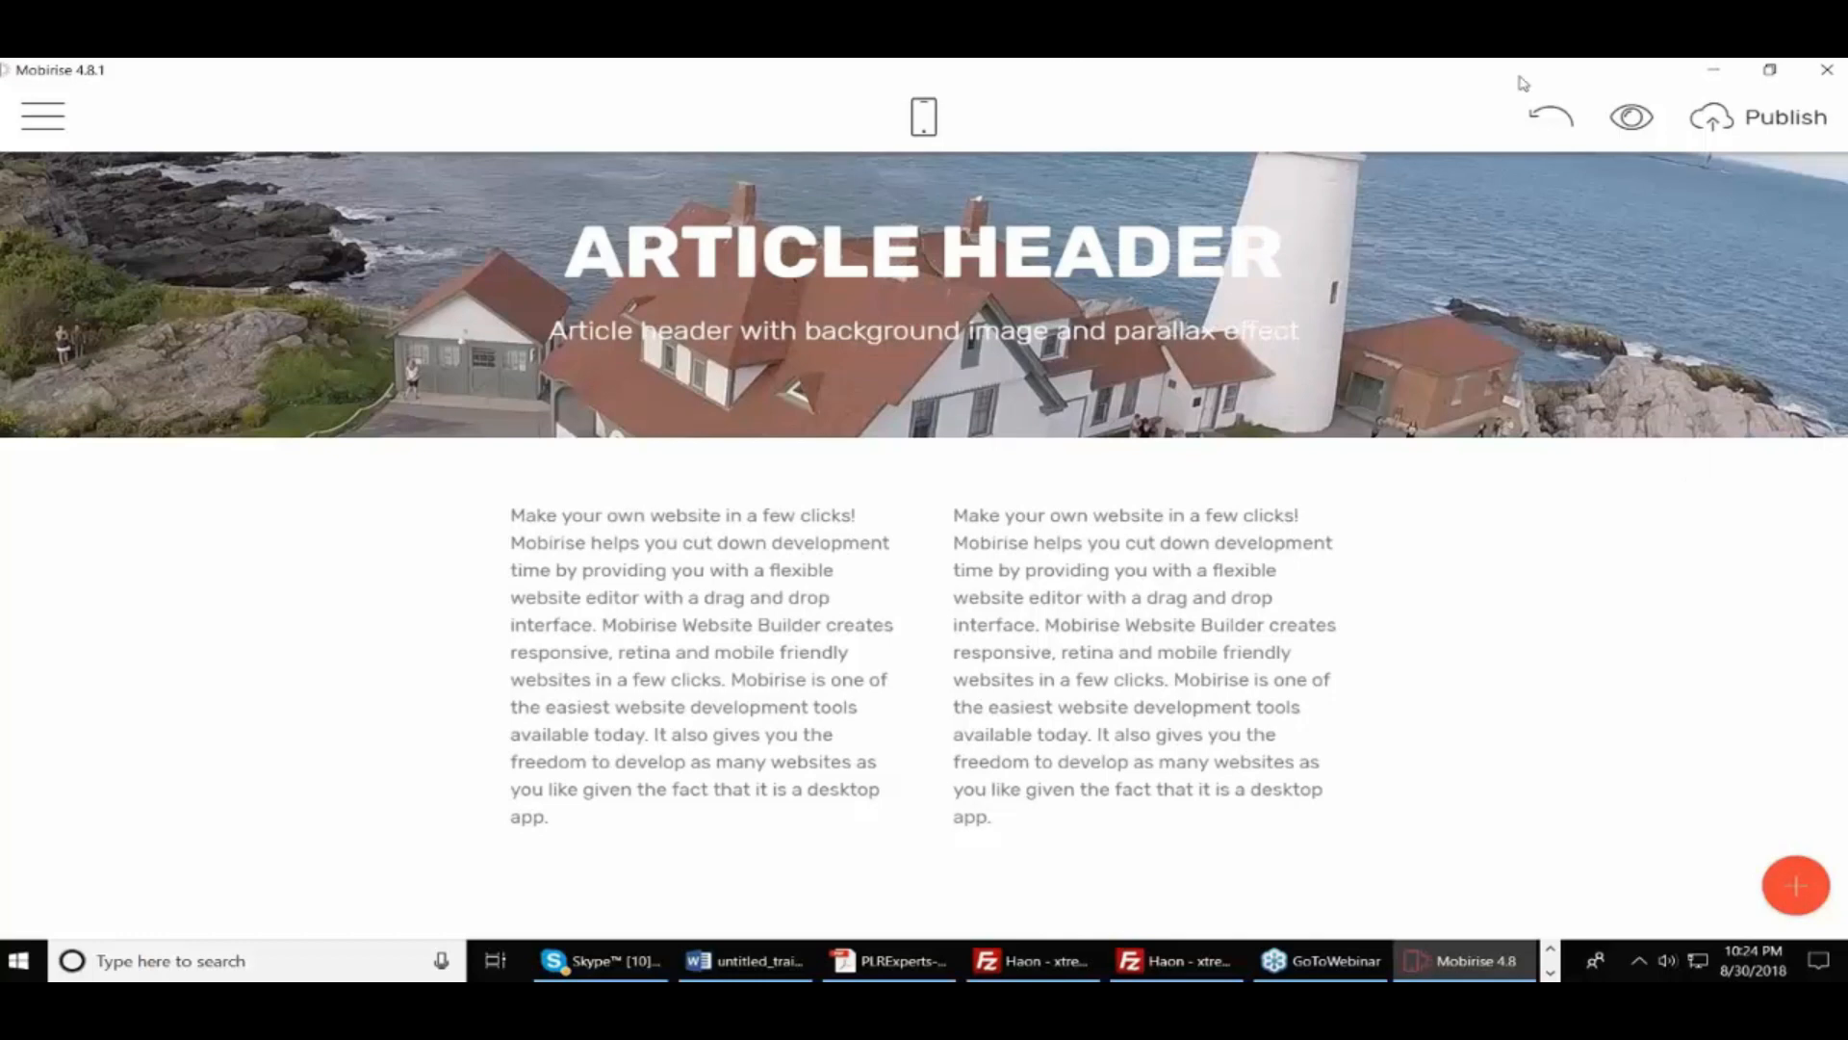
Minimize Mobirise and cycle through Chrome windows until the live haon.biz/mob/ site is in front
left_click(1713, 71)
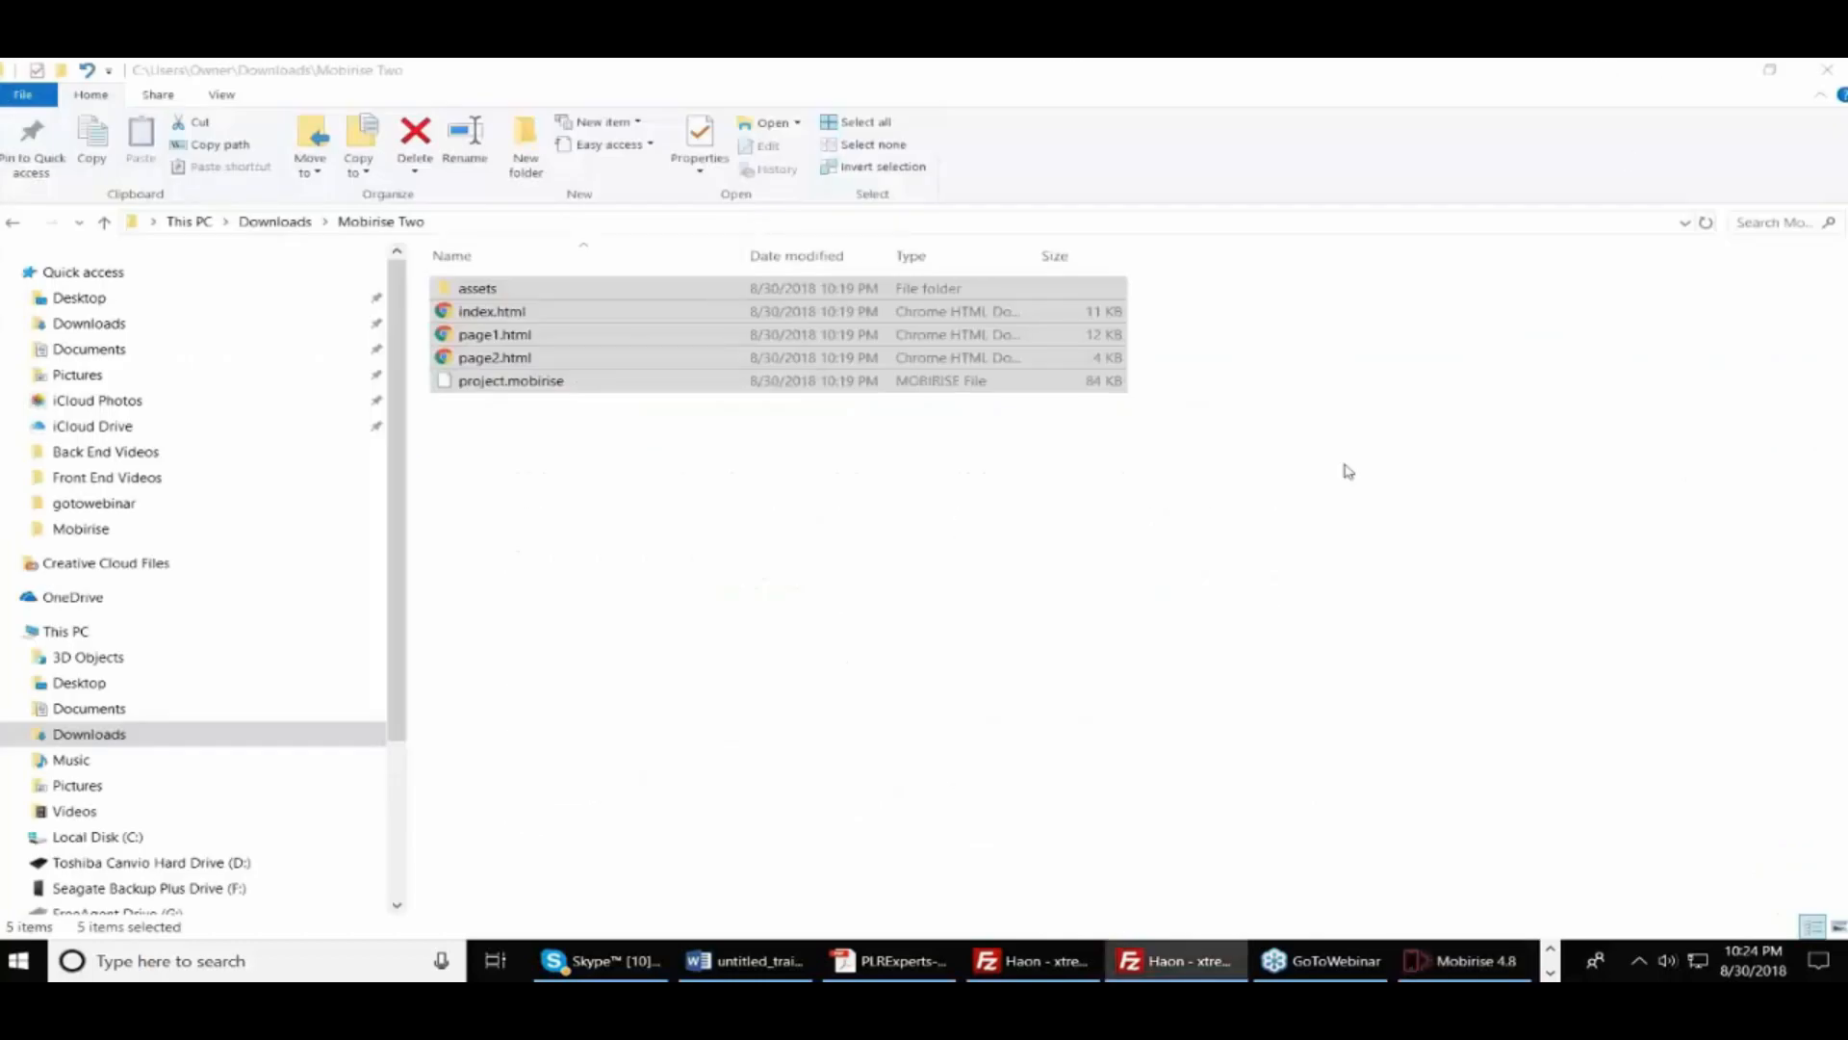
left_click(1550, 972)
left_click(1376, 962)
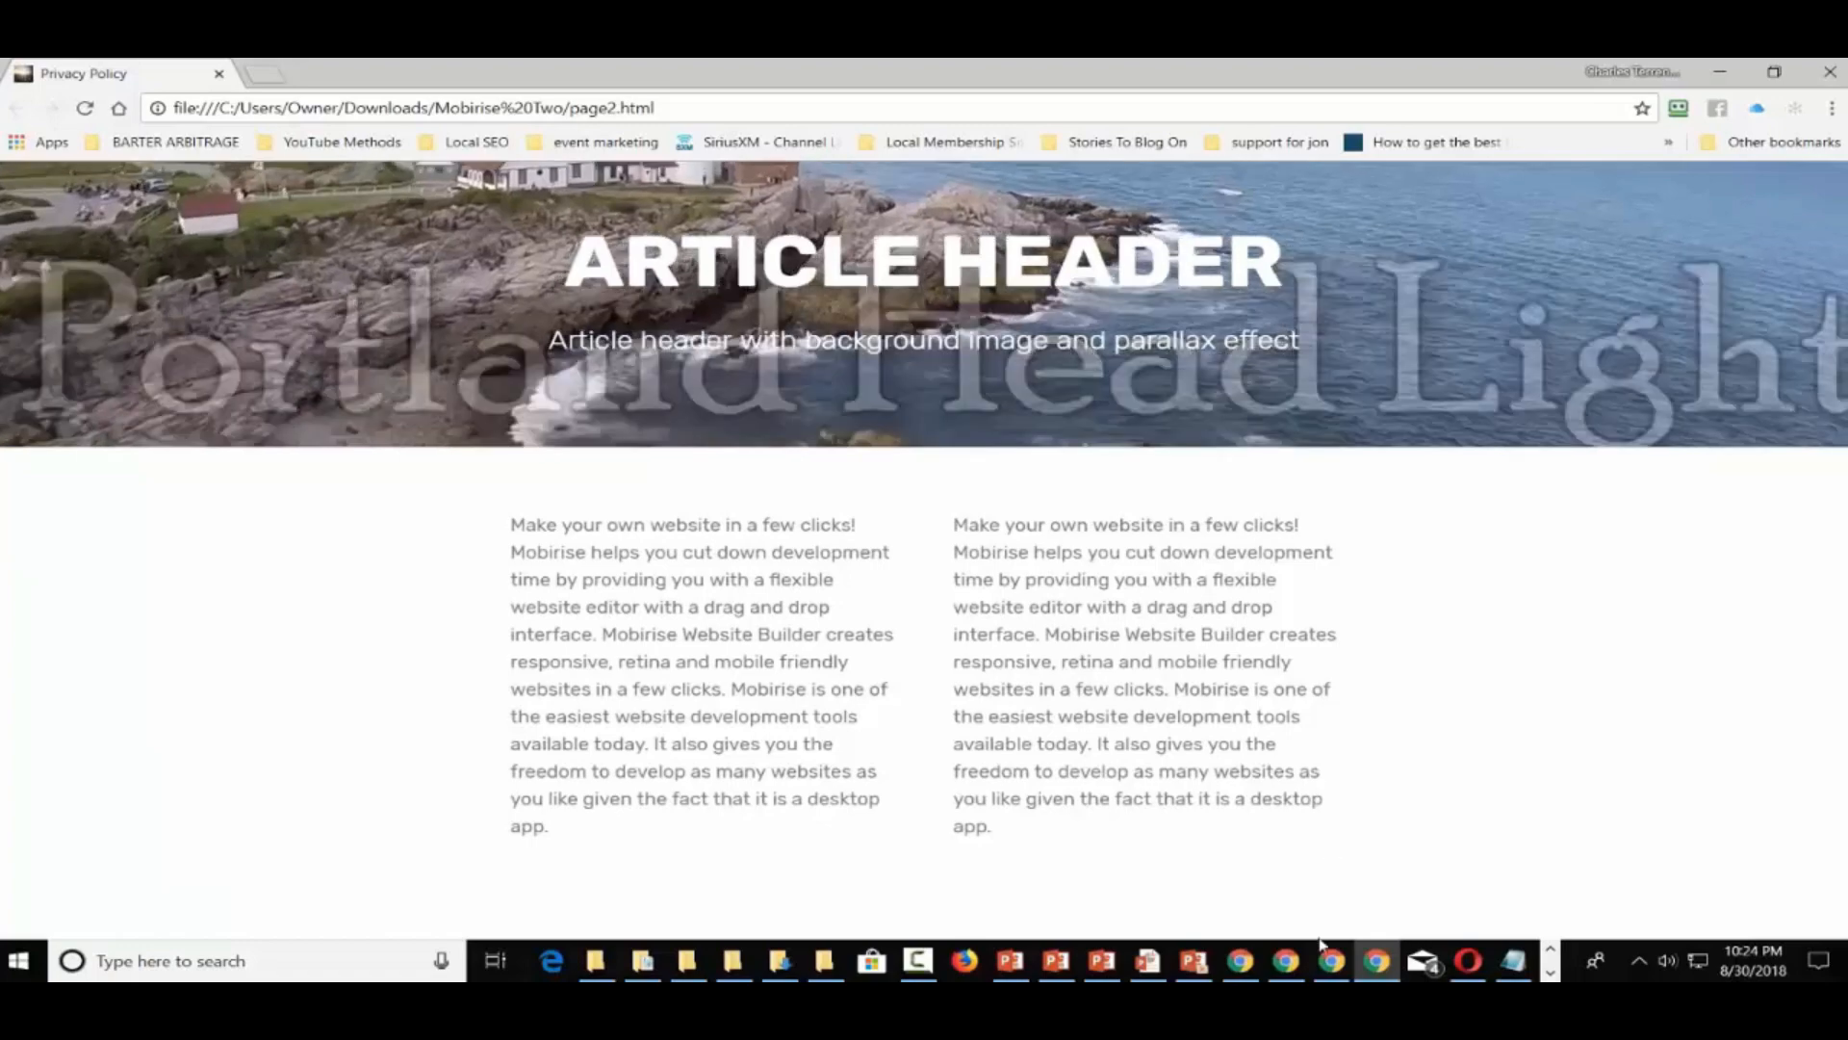
left_click(1331, 961)
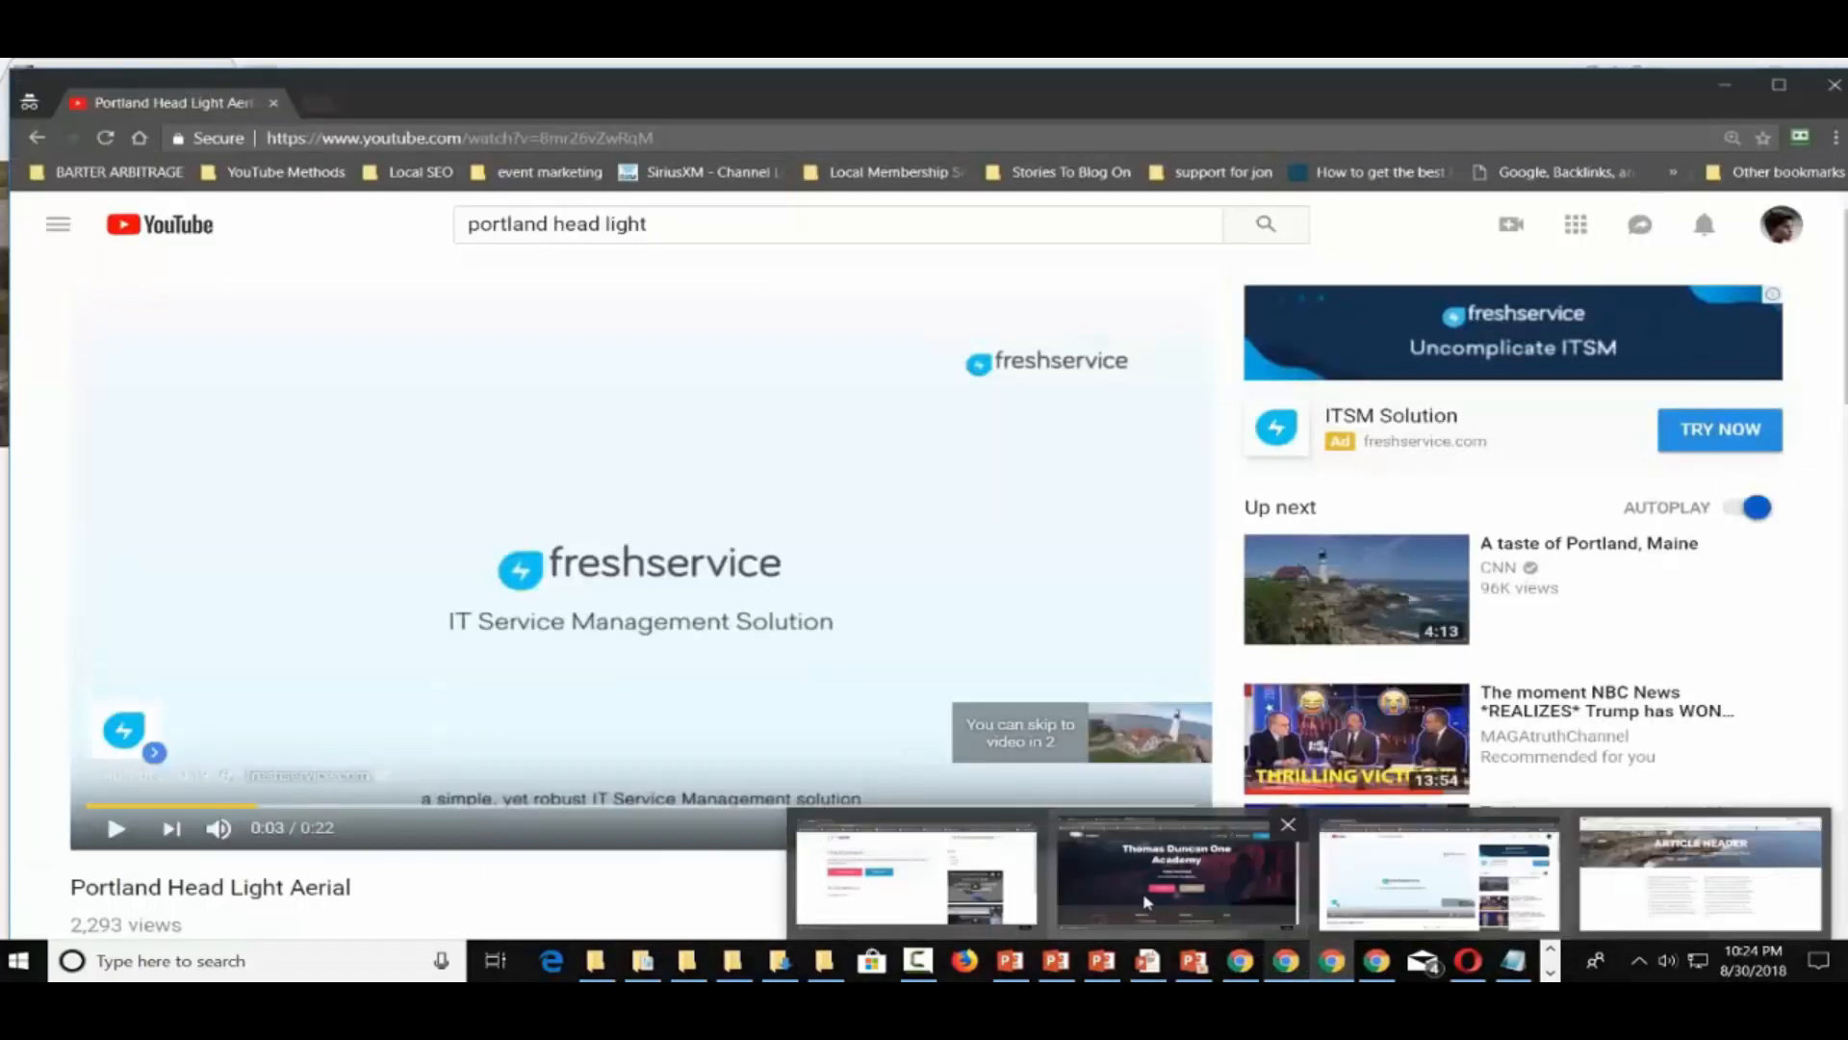
left_click(1145, 900)
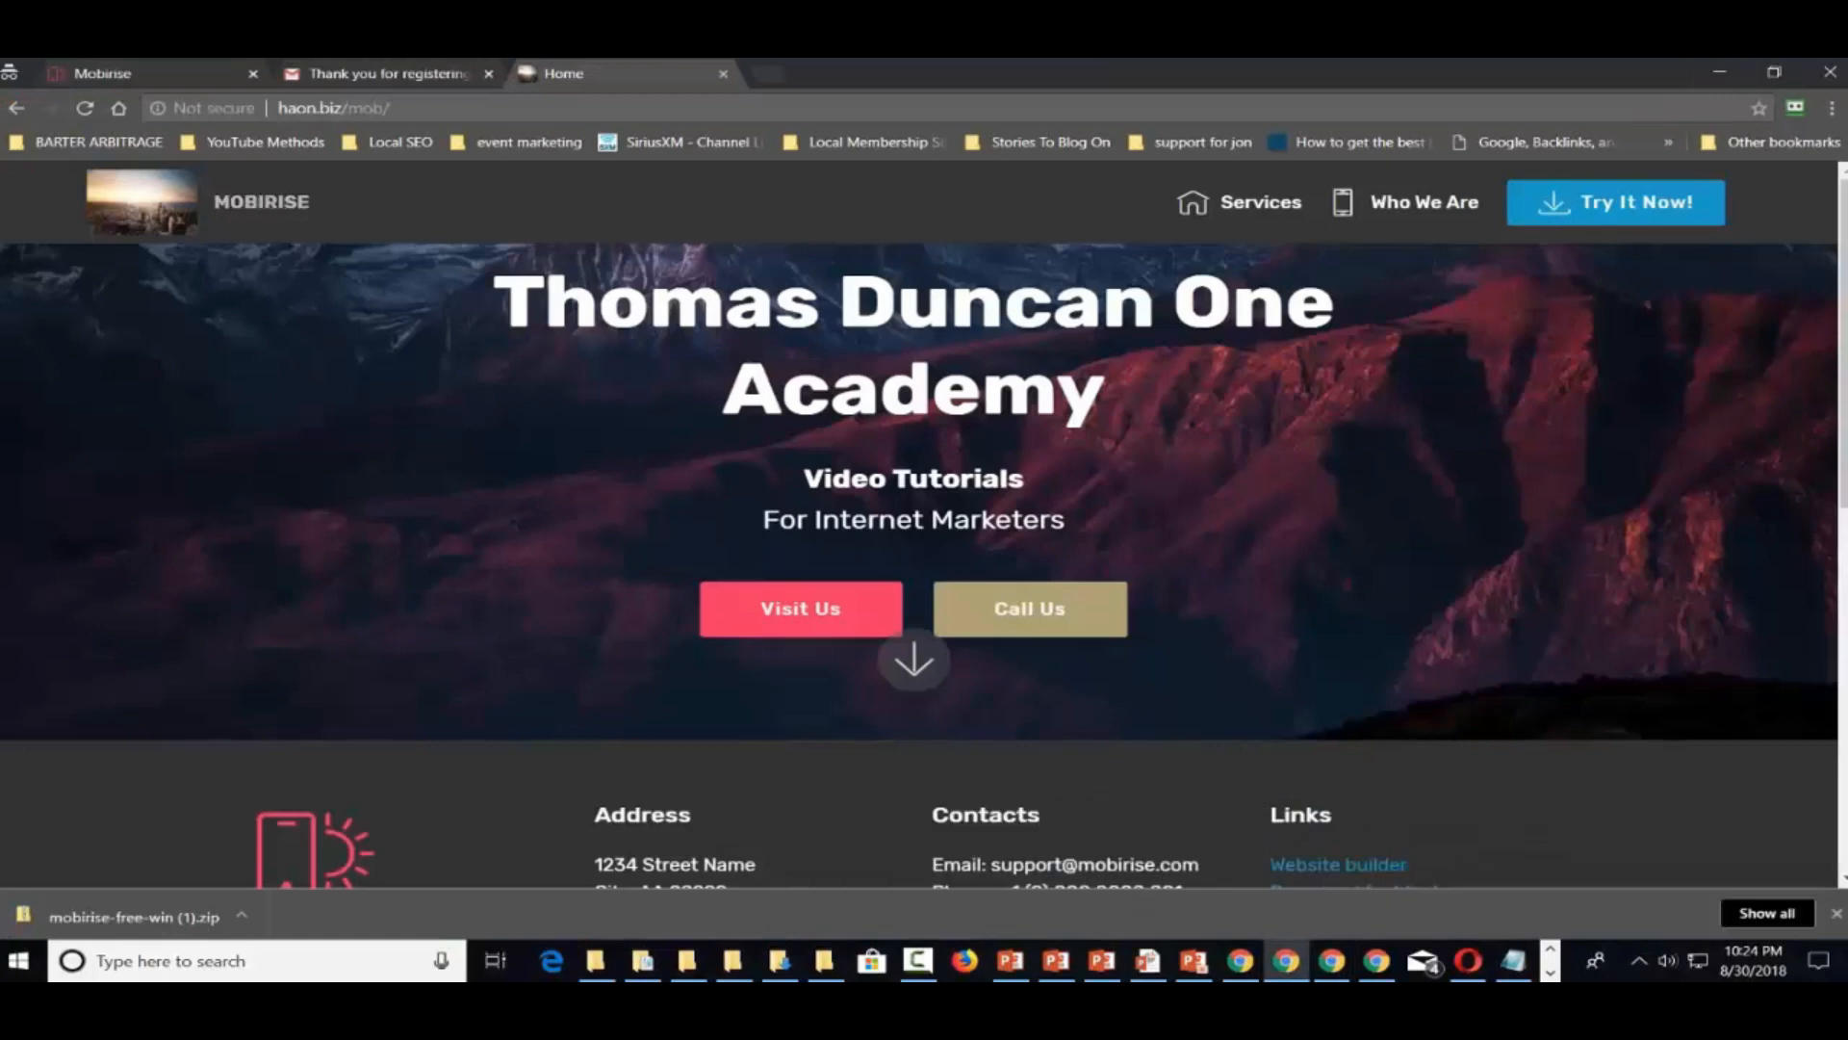
left_click(507, 110)
left_click(496, 111)
Load haon.biz/cpanel in a new tab and drag that tab into its own window
left_click(767, 74)
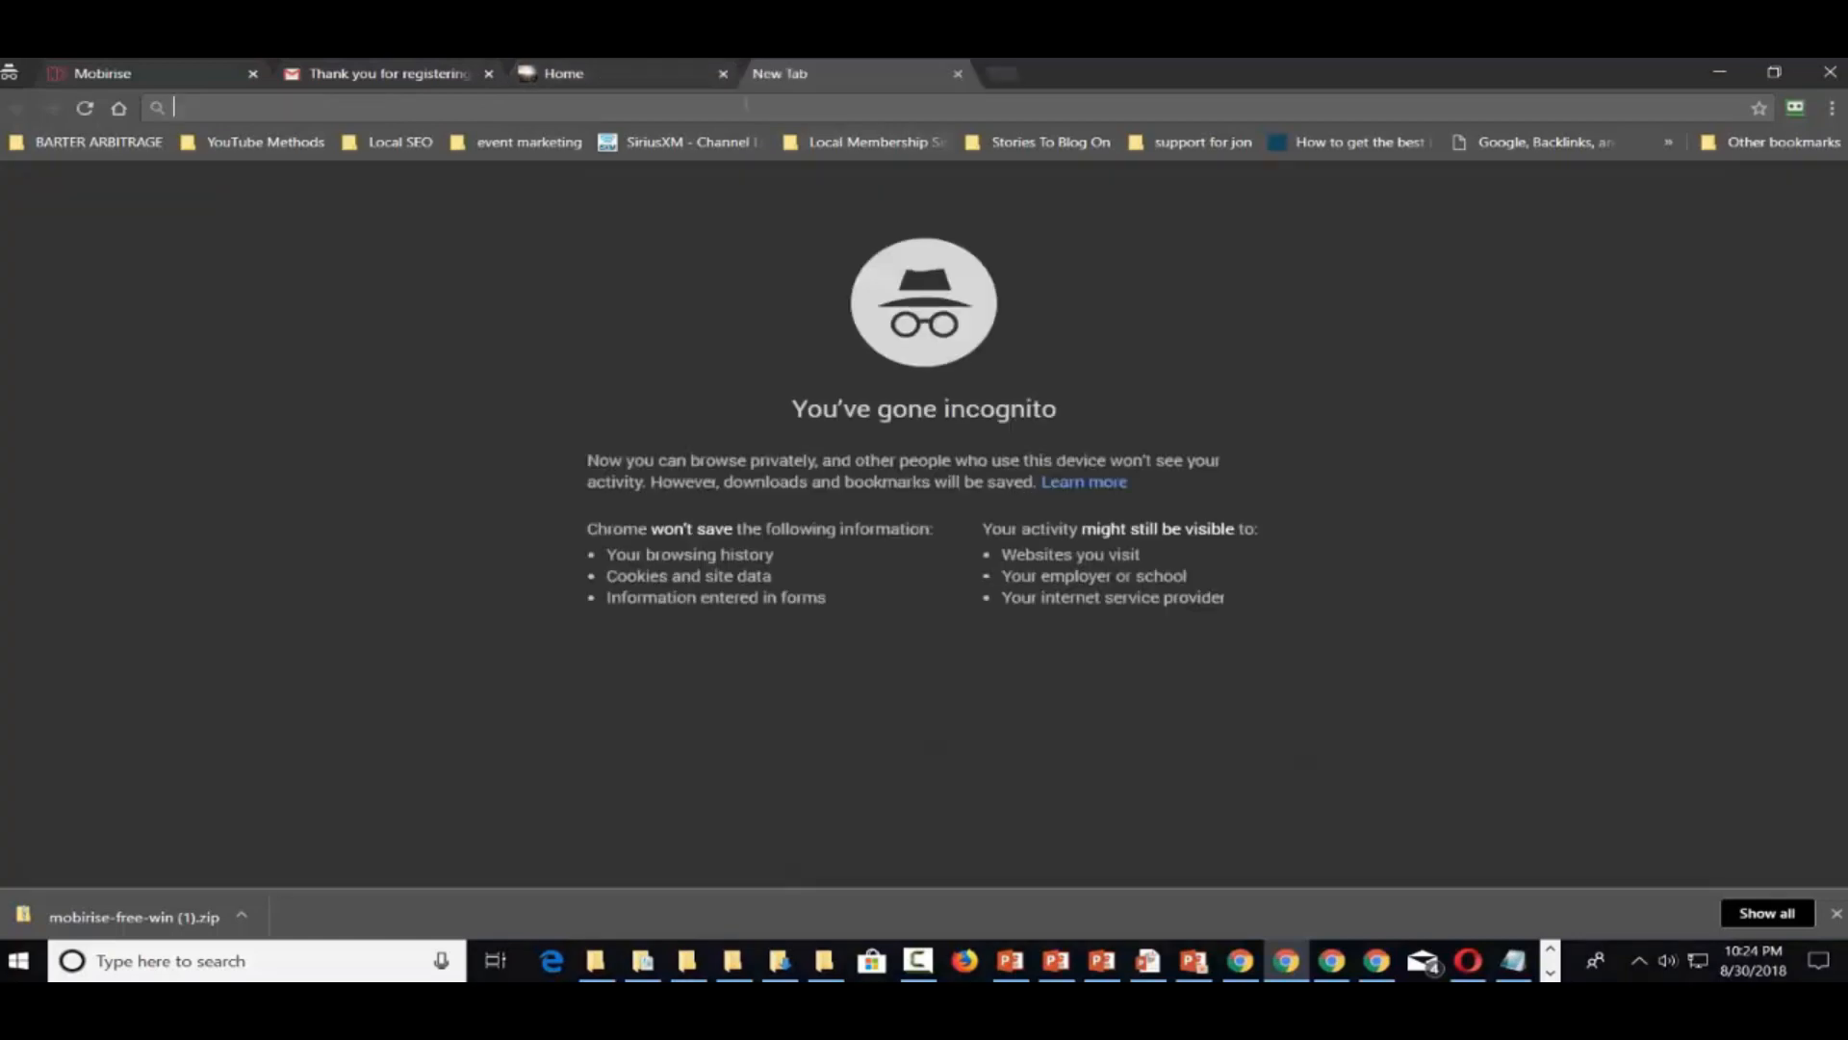
type("haon.bi")
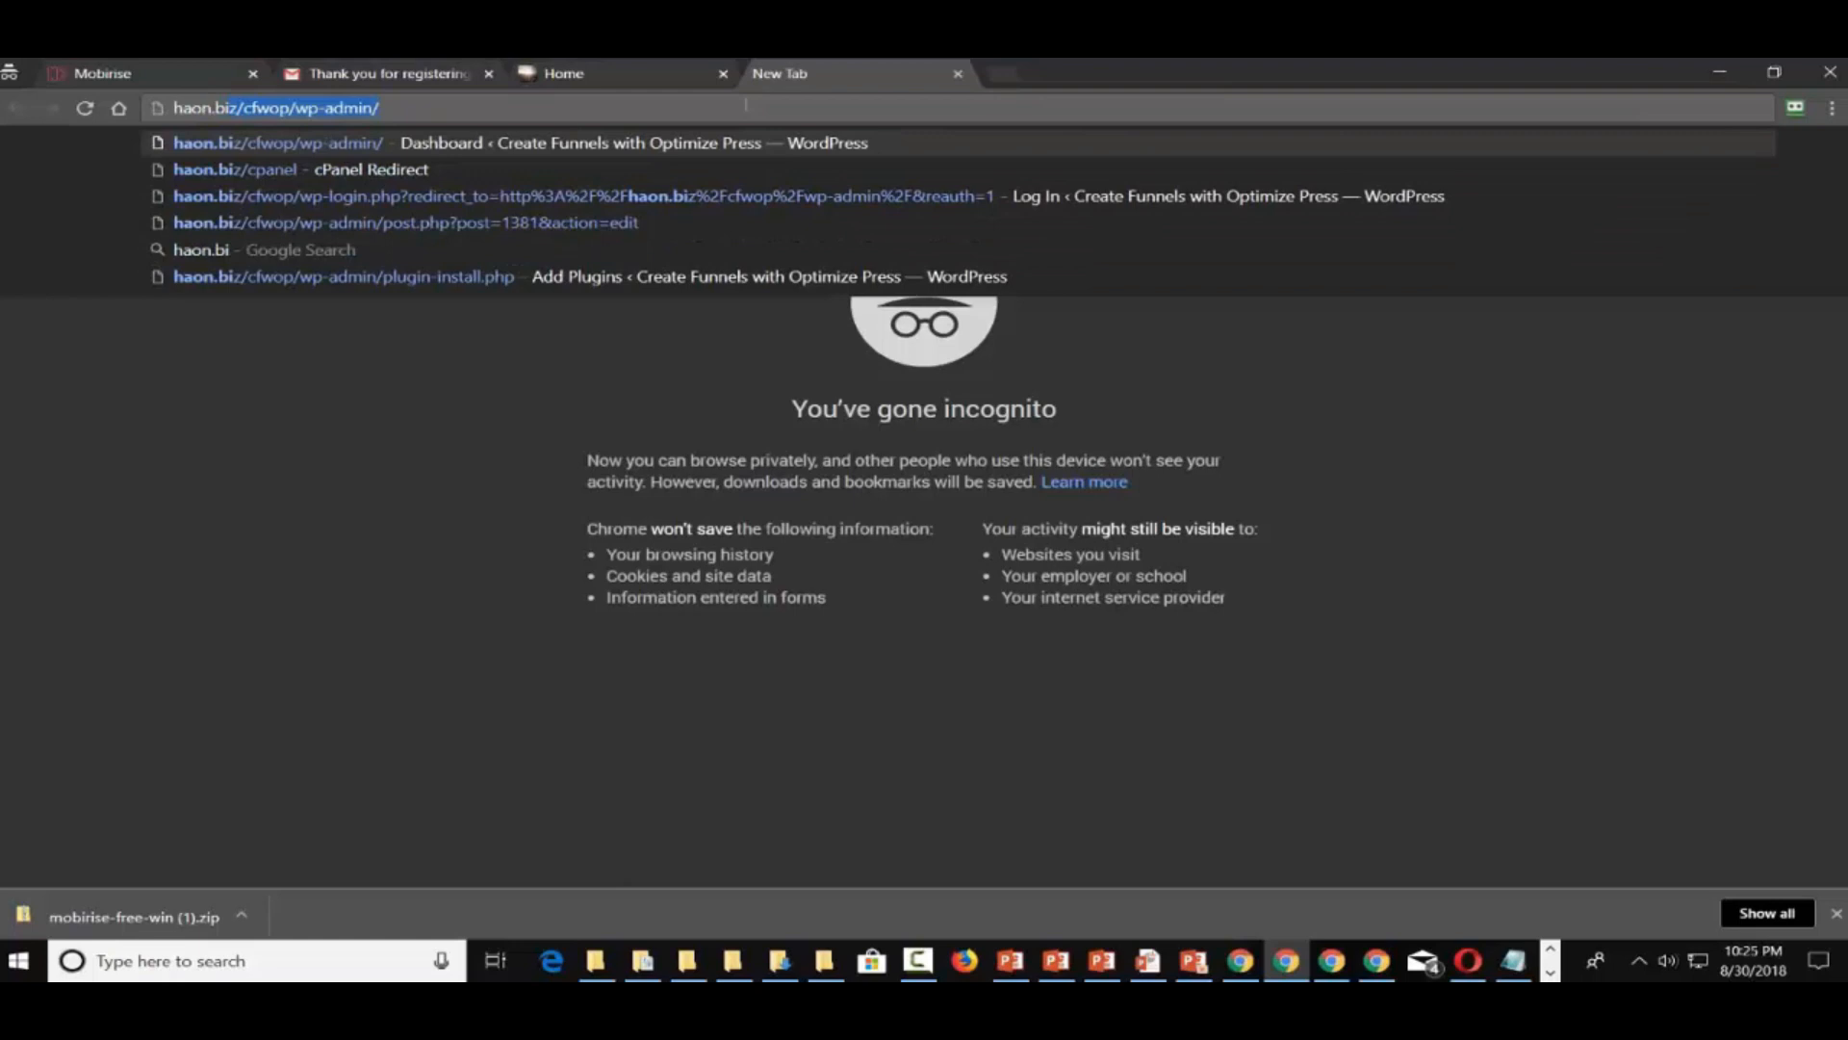
type("z/cfwop/wp-adm")
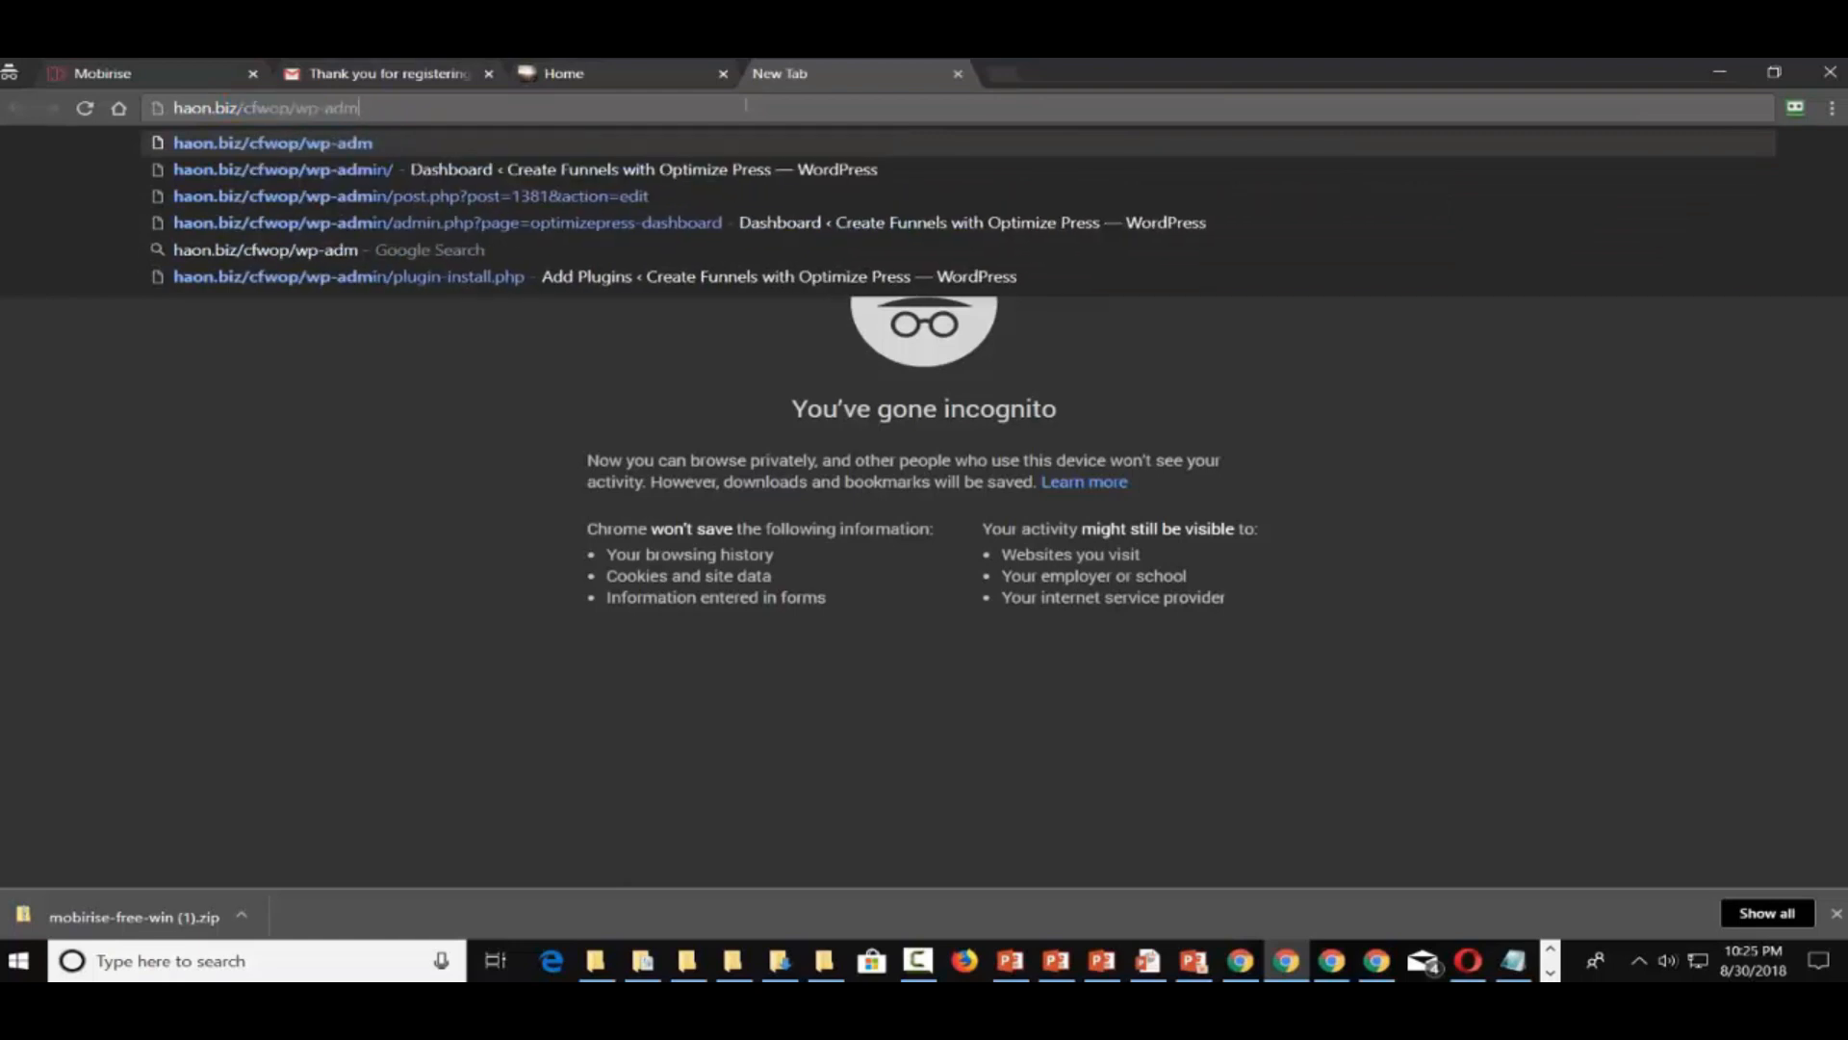
key("BackSpace")
key("BackSpace")
key("BackSpace")
key("BackSpace")
key("BackSpace")
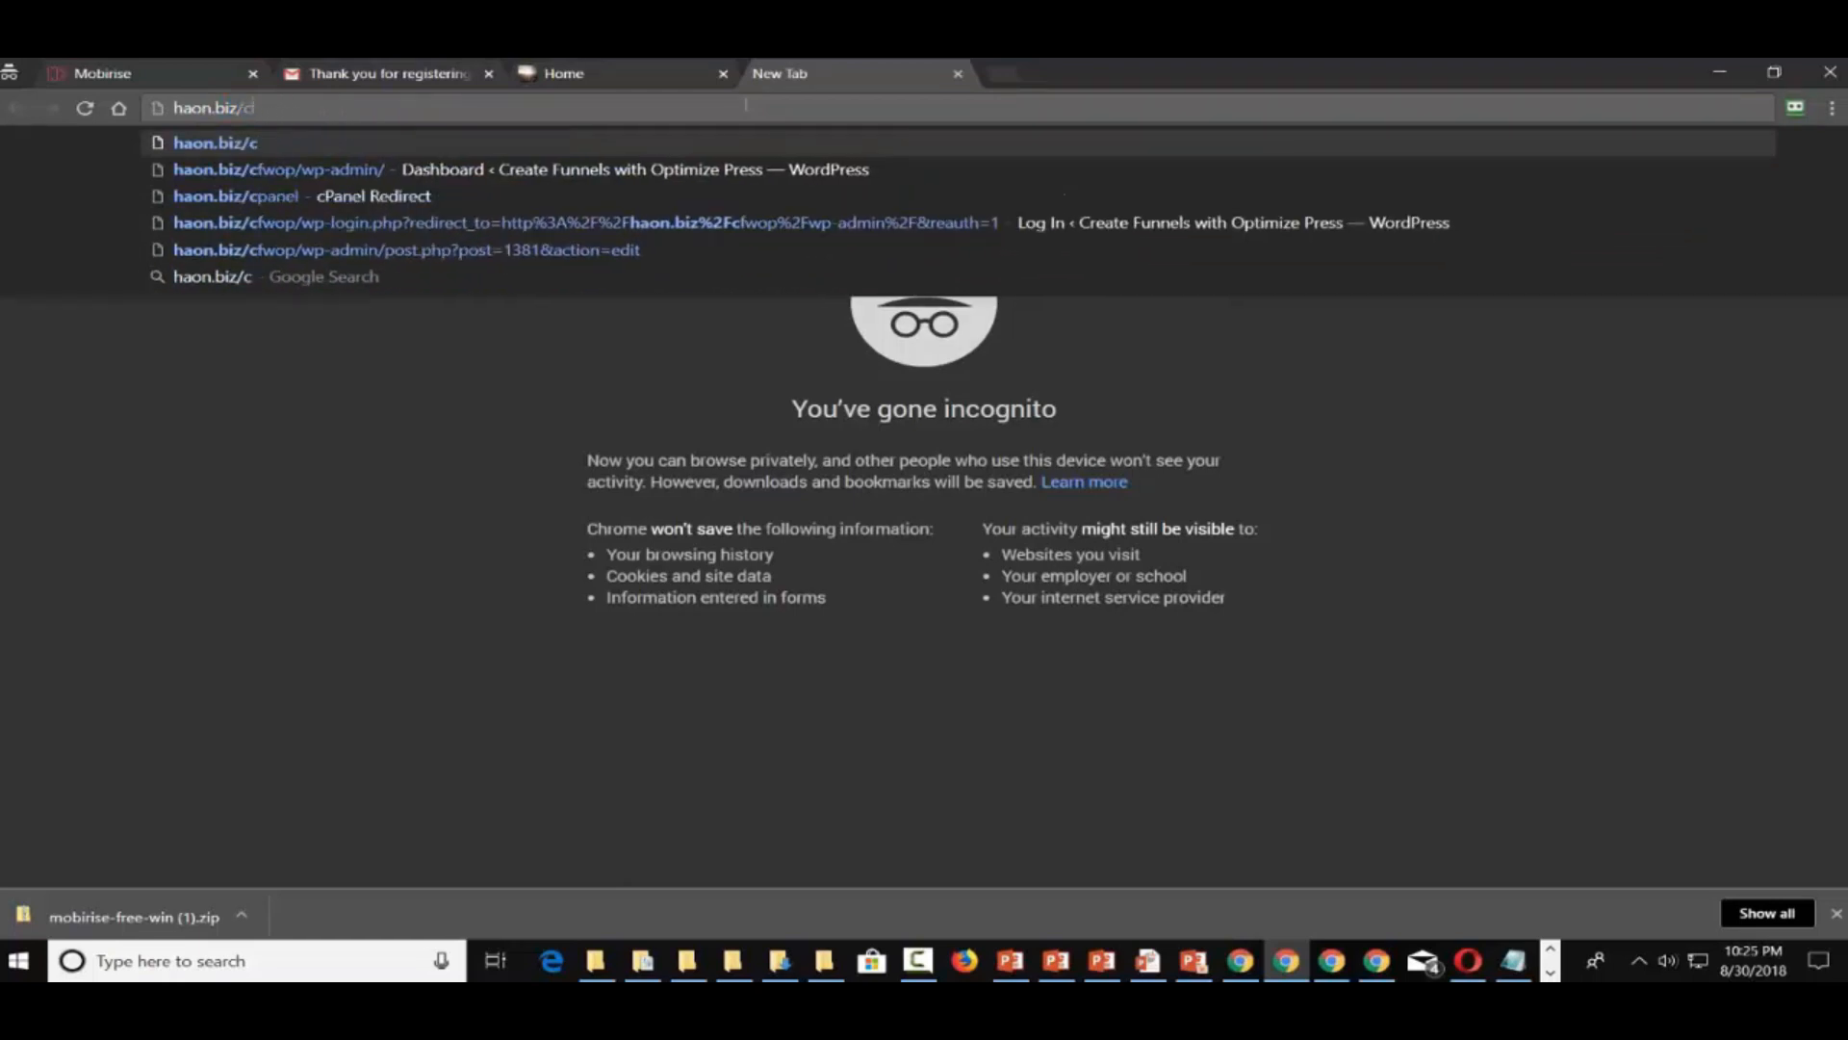
type("pan")
key("Return")
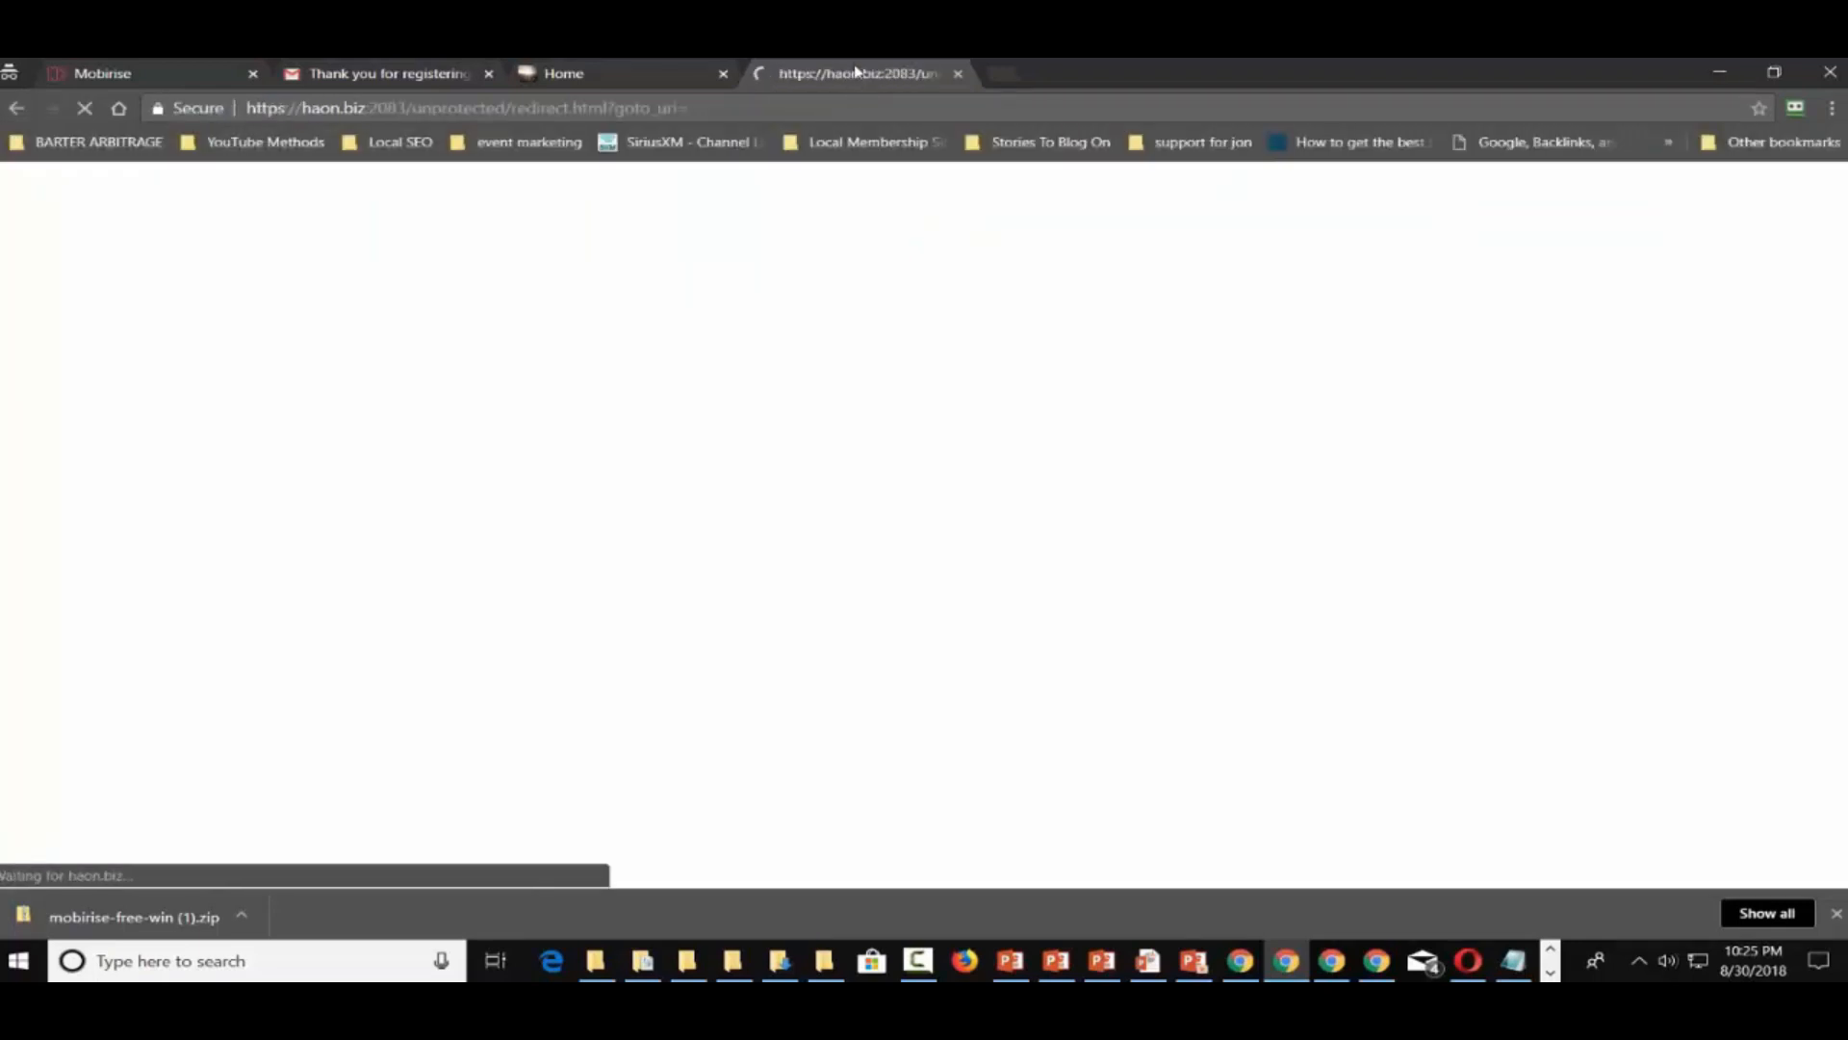
left_click_drag(854, 70, 1847, 239)
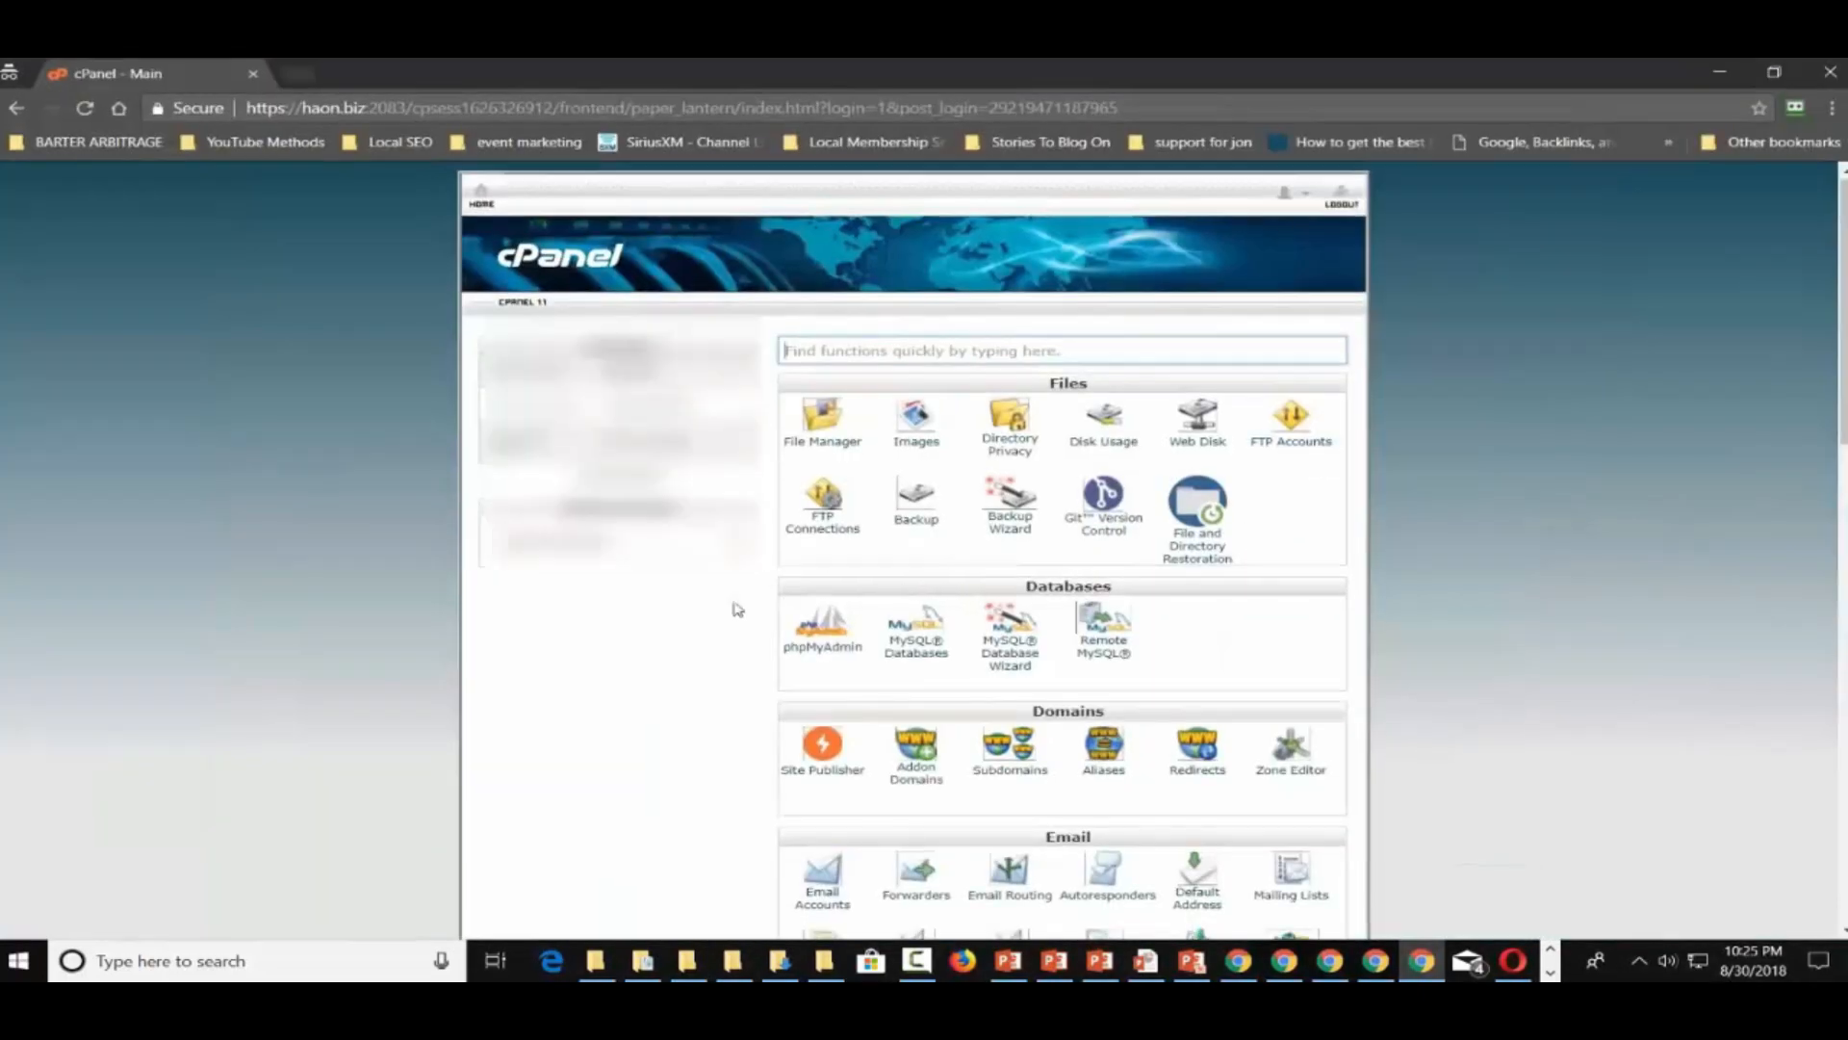
Open Fantastico and go to the WordPress script under Blogs
scroll(741, 610, "down", 4)
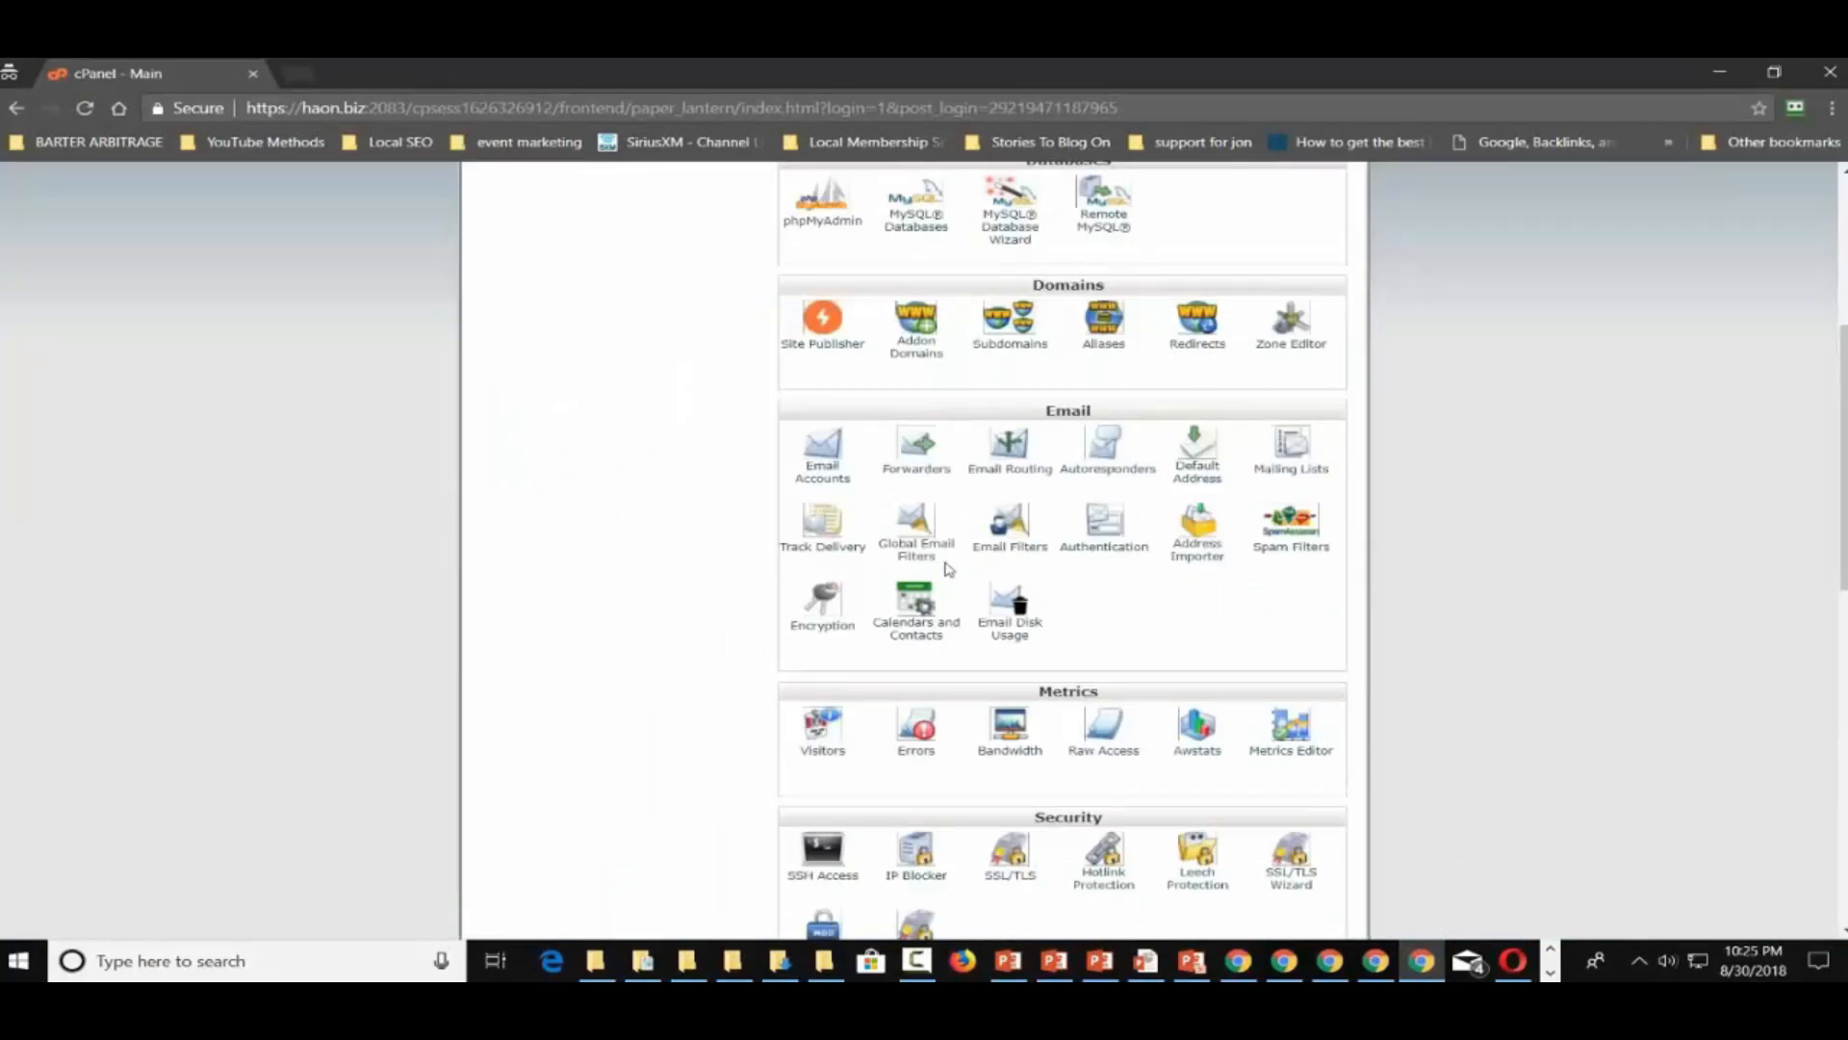
scroll(948, 569, "down", 5)
left_click(833, 564)
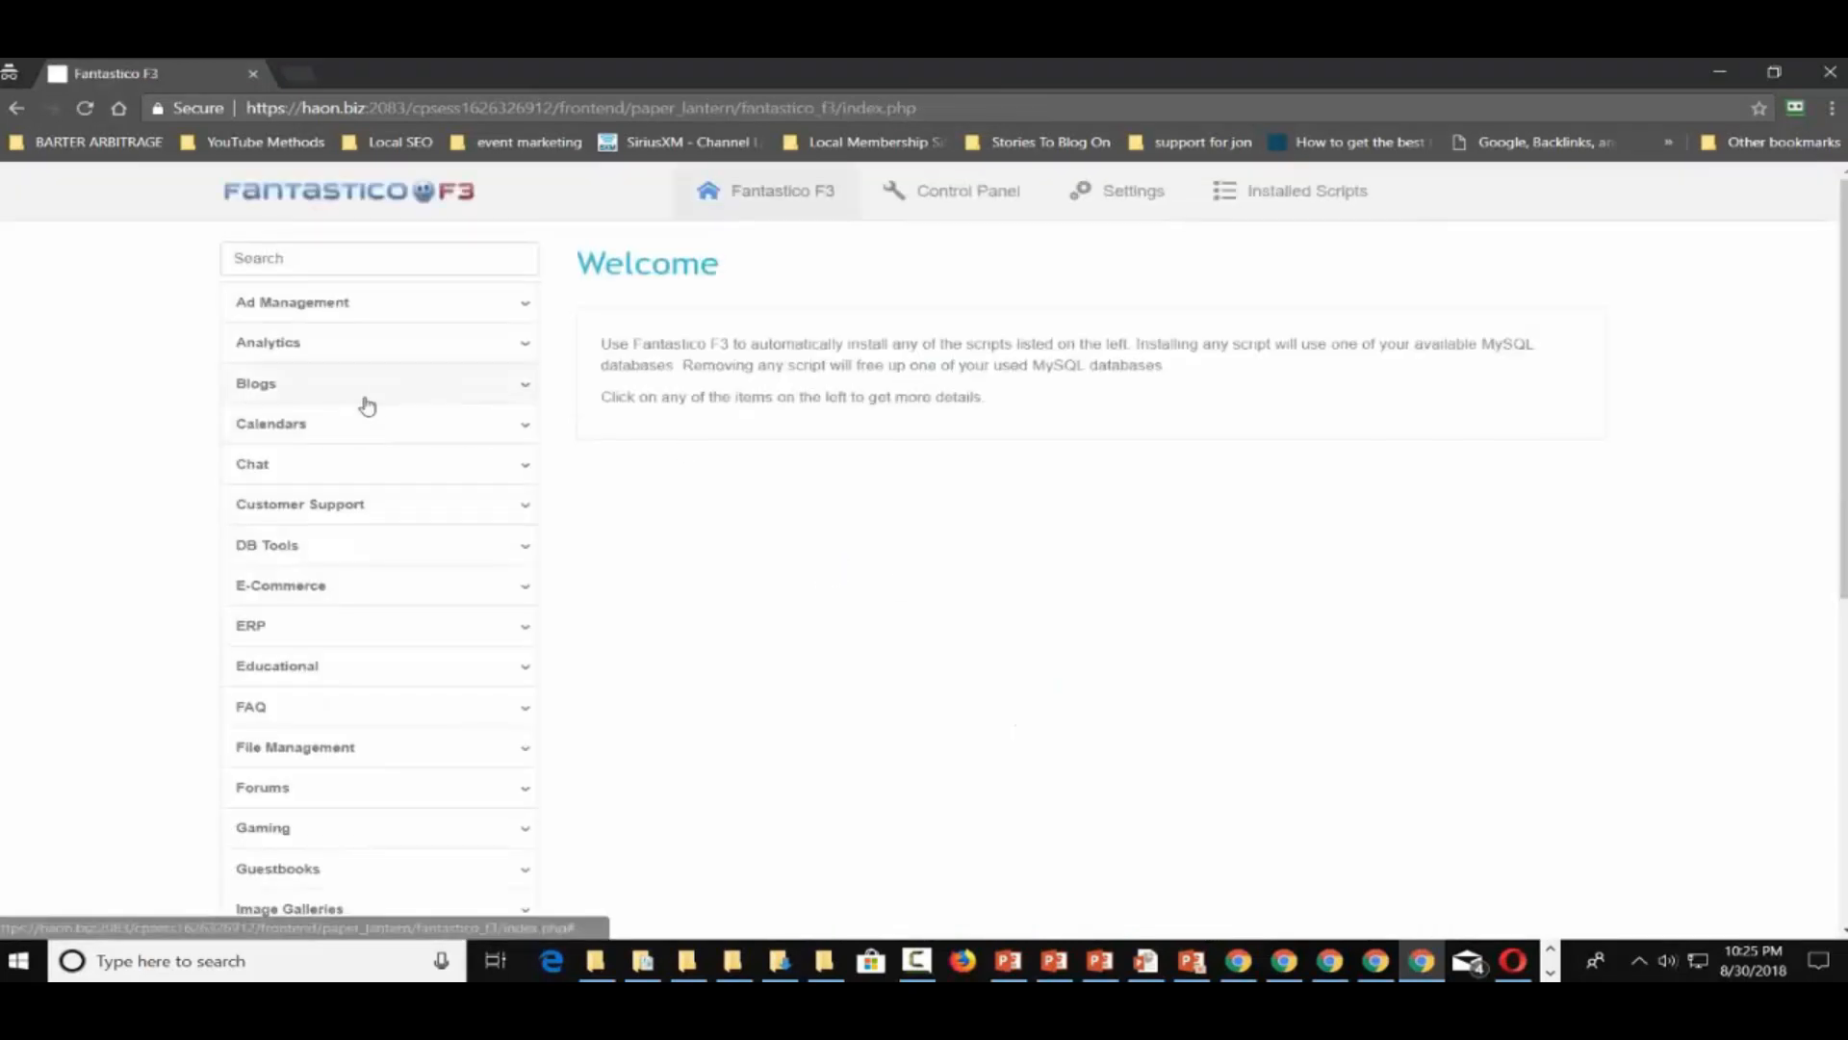
left_click(381, 401)
scroll(381, 404, "down", 5)
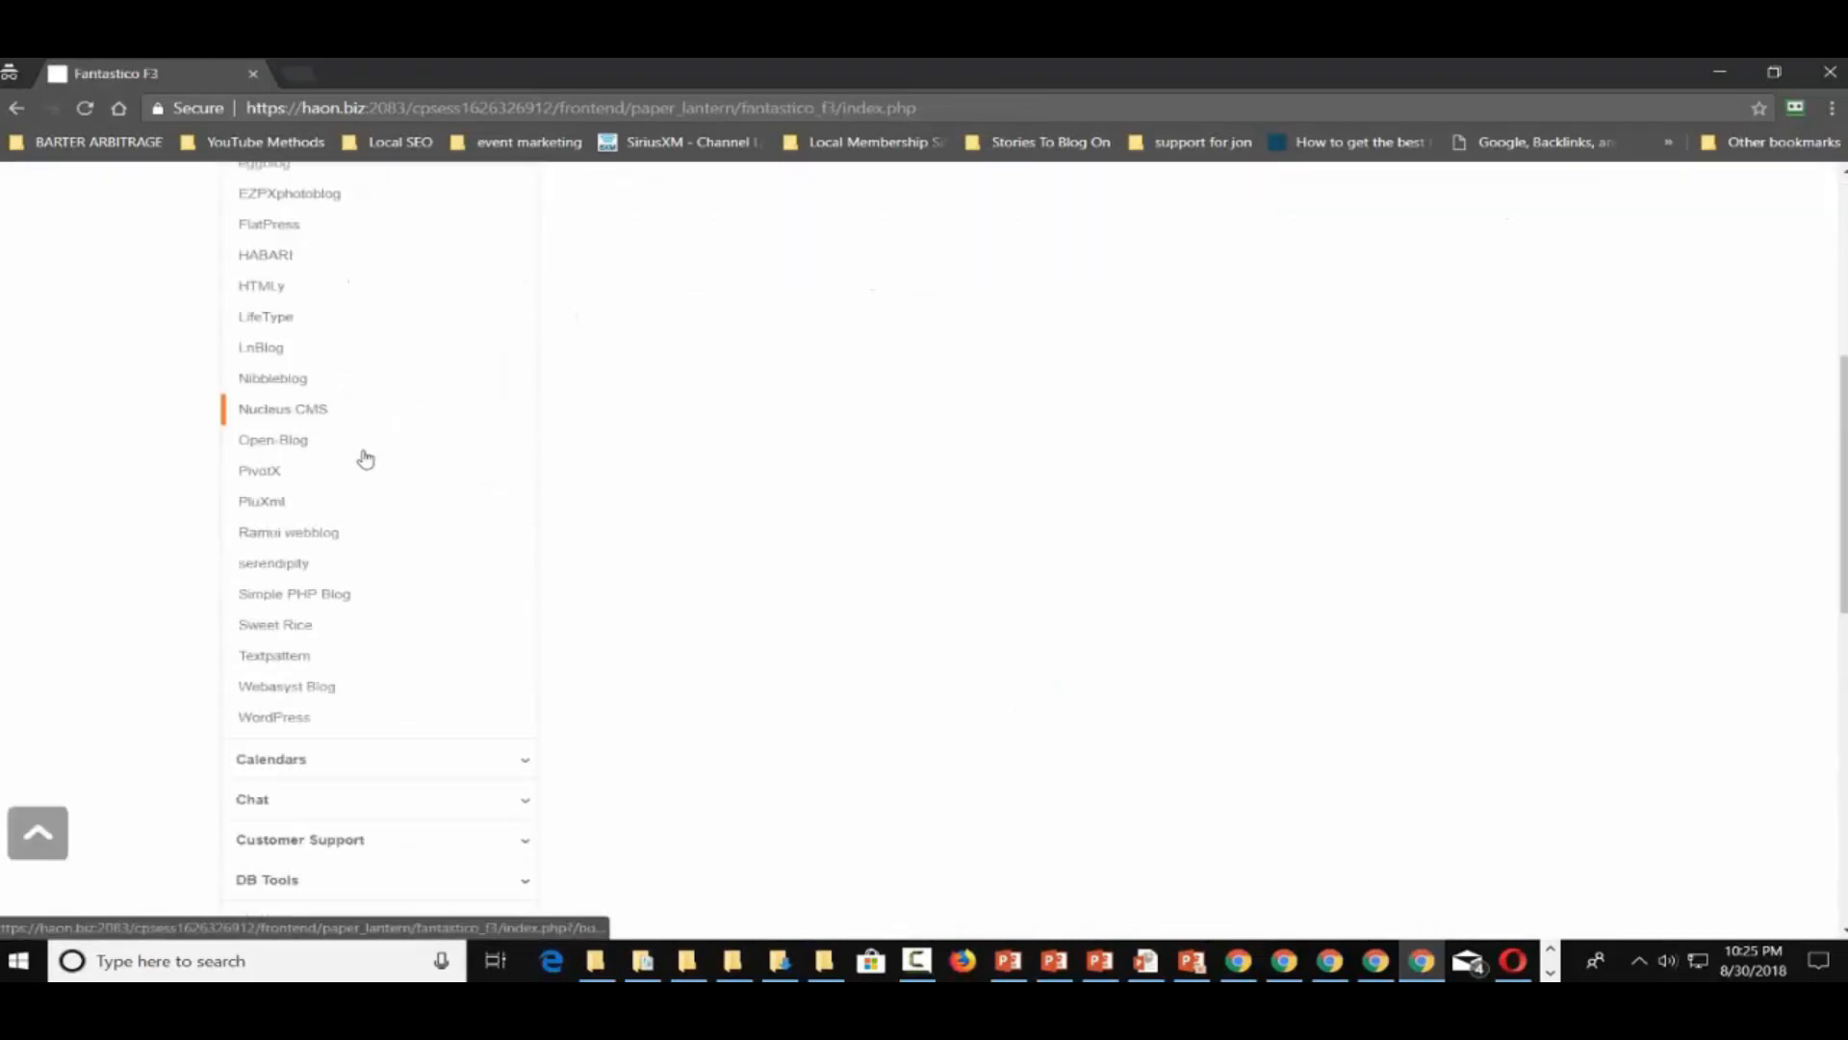
left_click(301, 720)
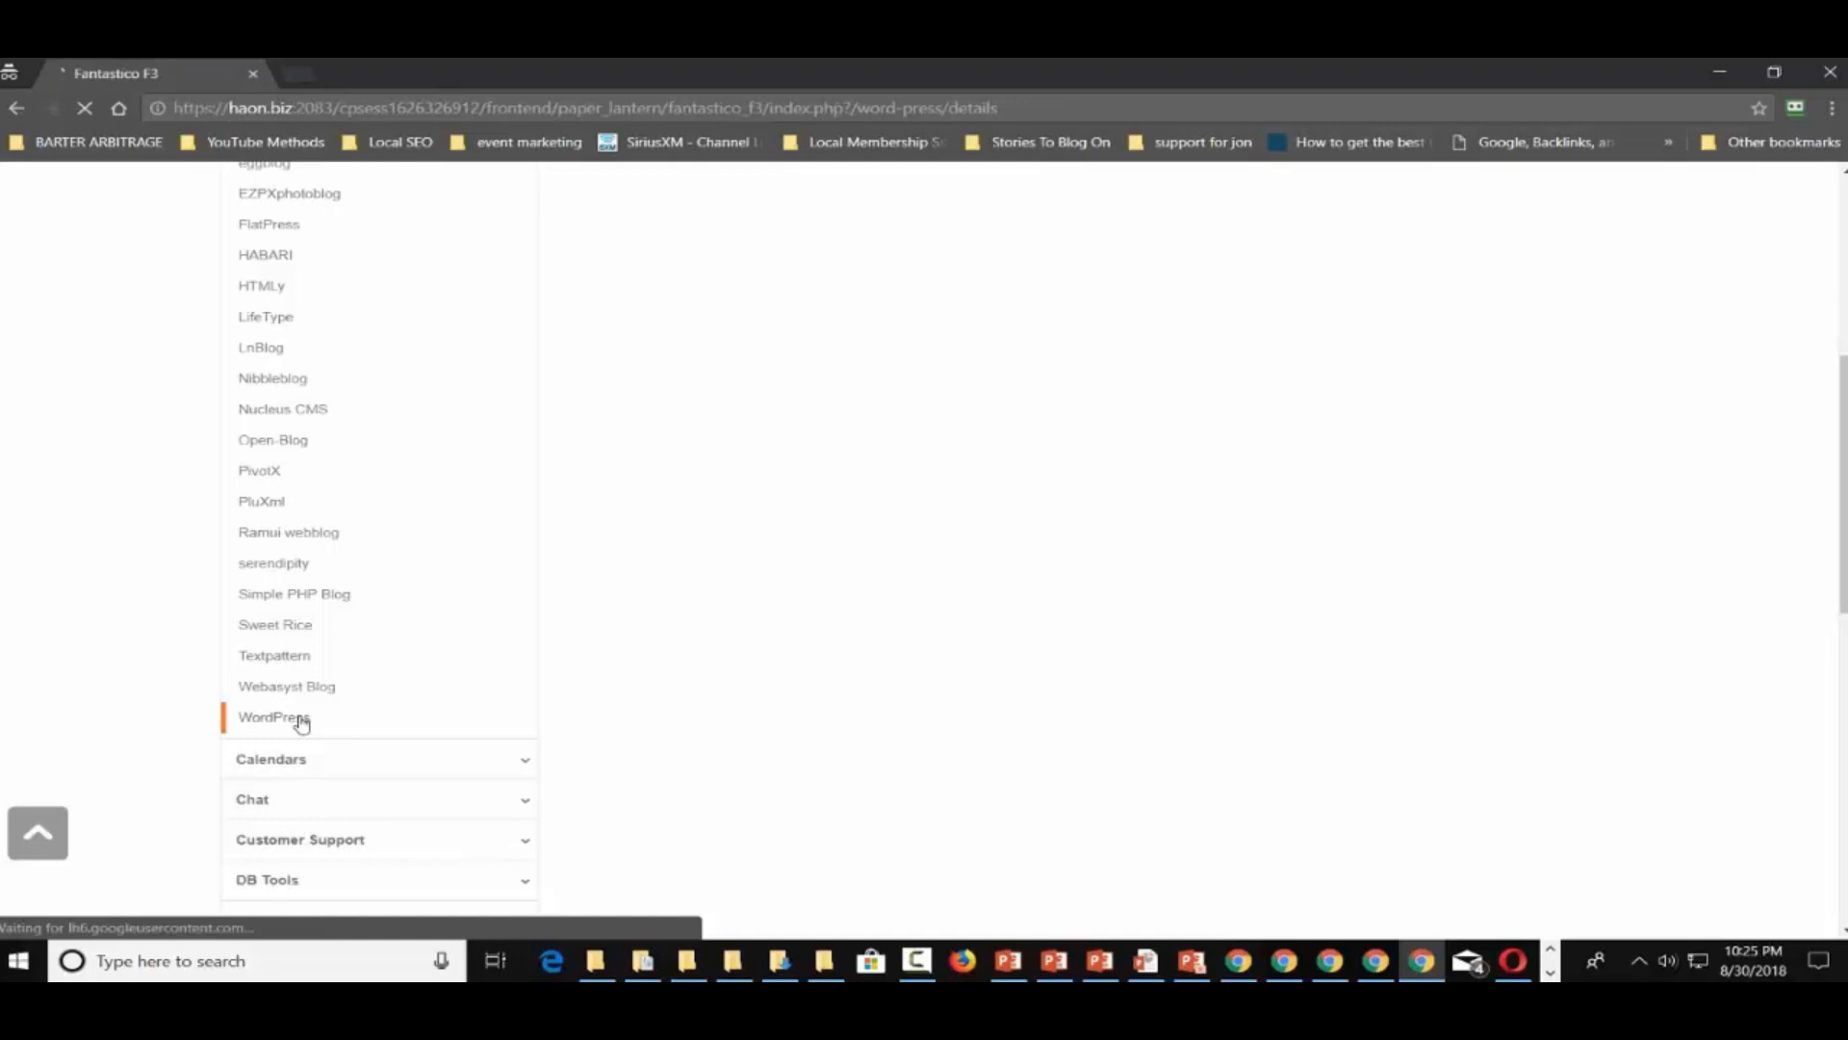
Start a new WordPress install in directory /mob/blog, then move the window aside
scroll(1030, 546, "down", 5)
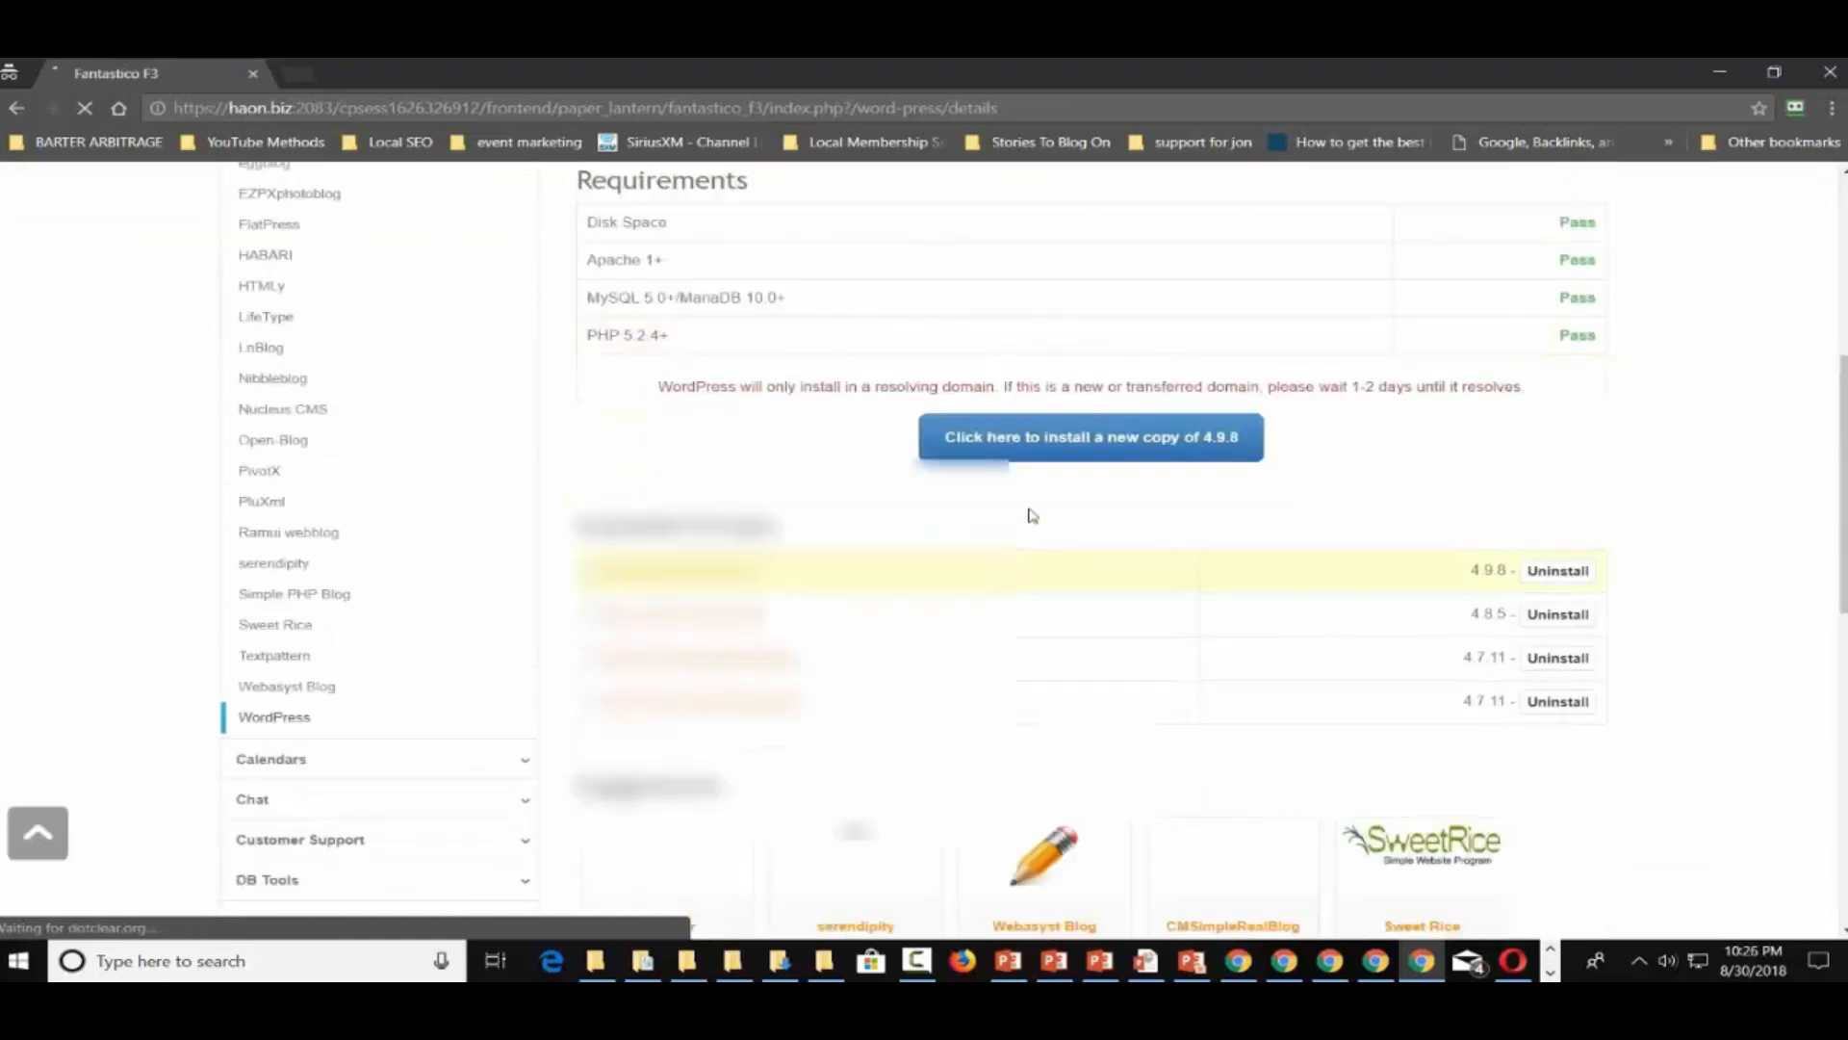
left_click(1064, 450)
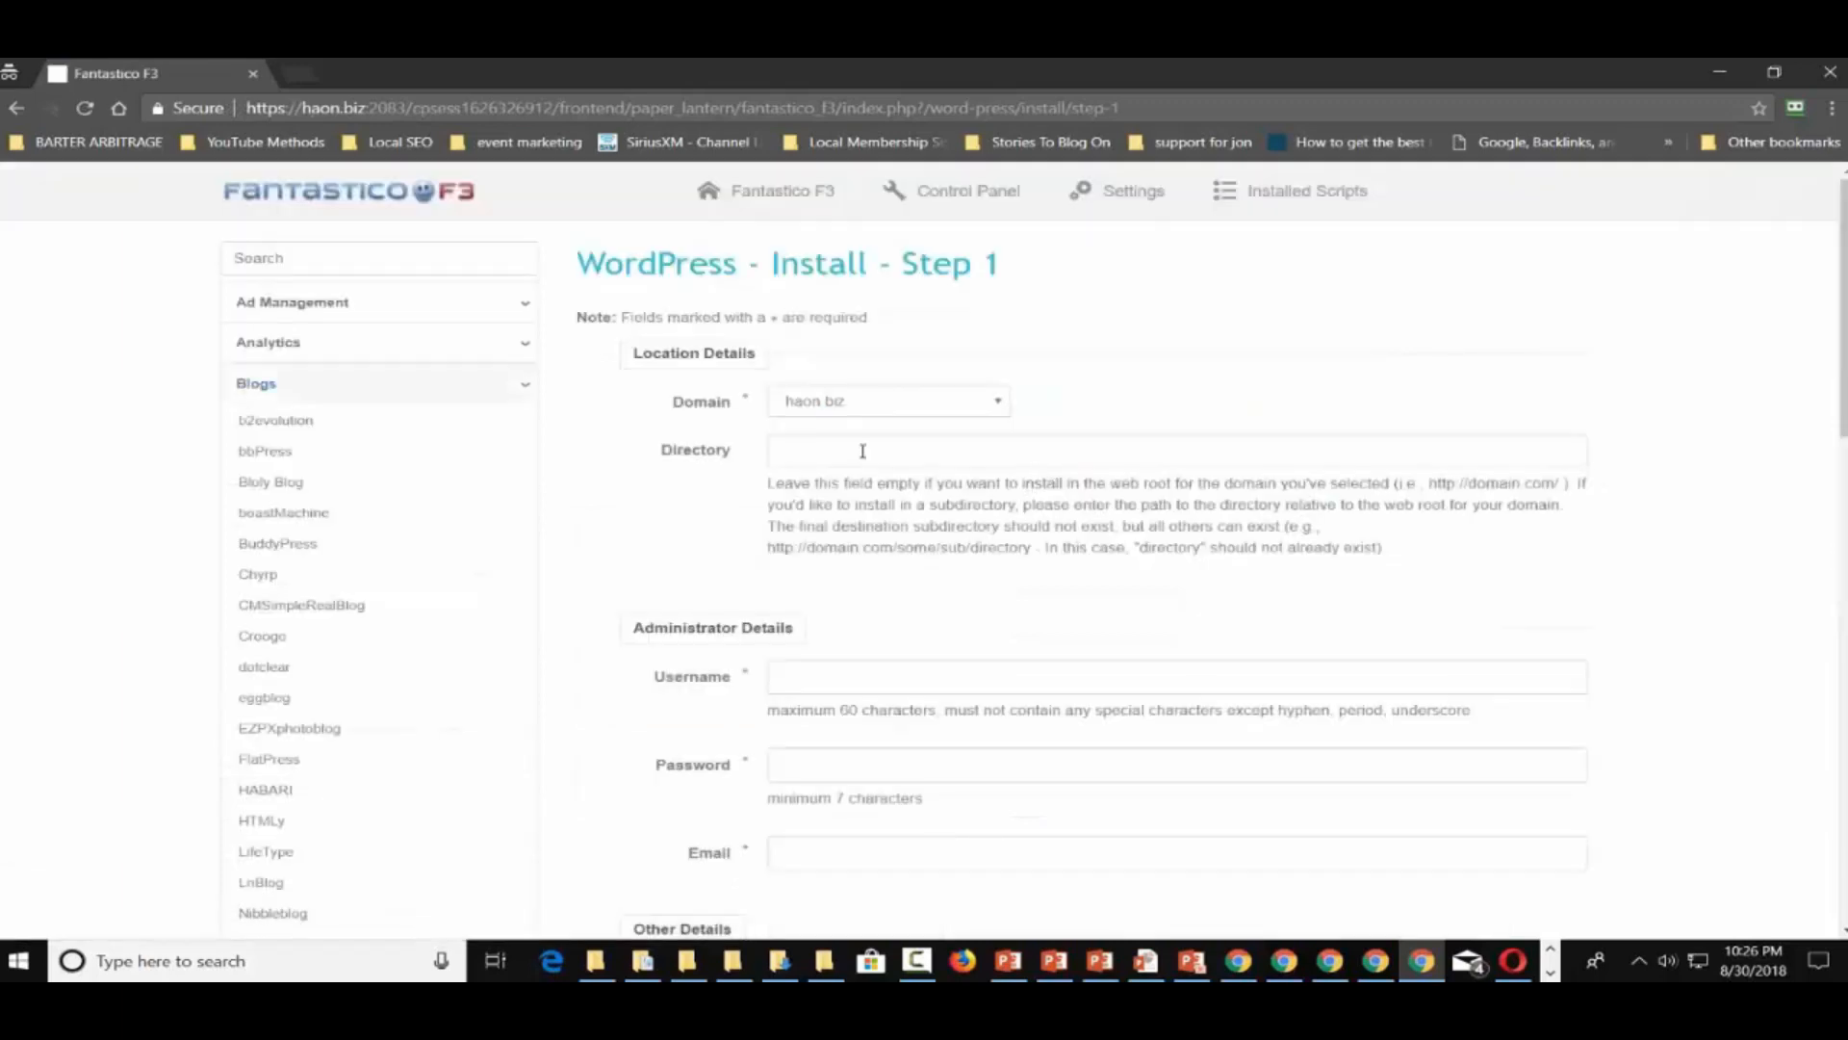
left_click(862, 449)
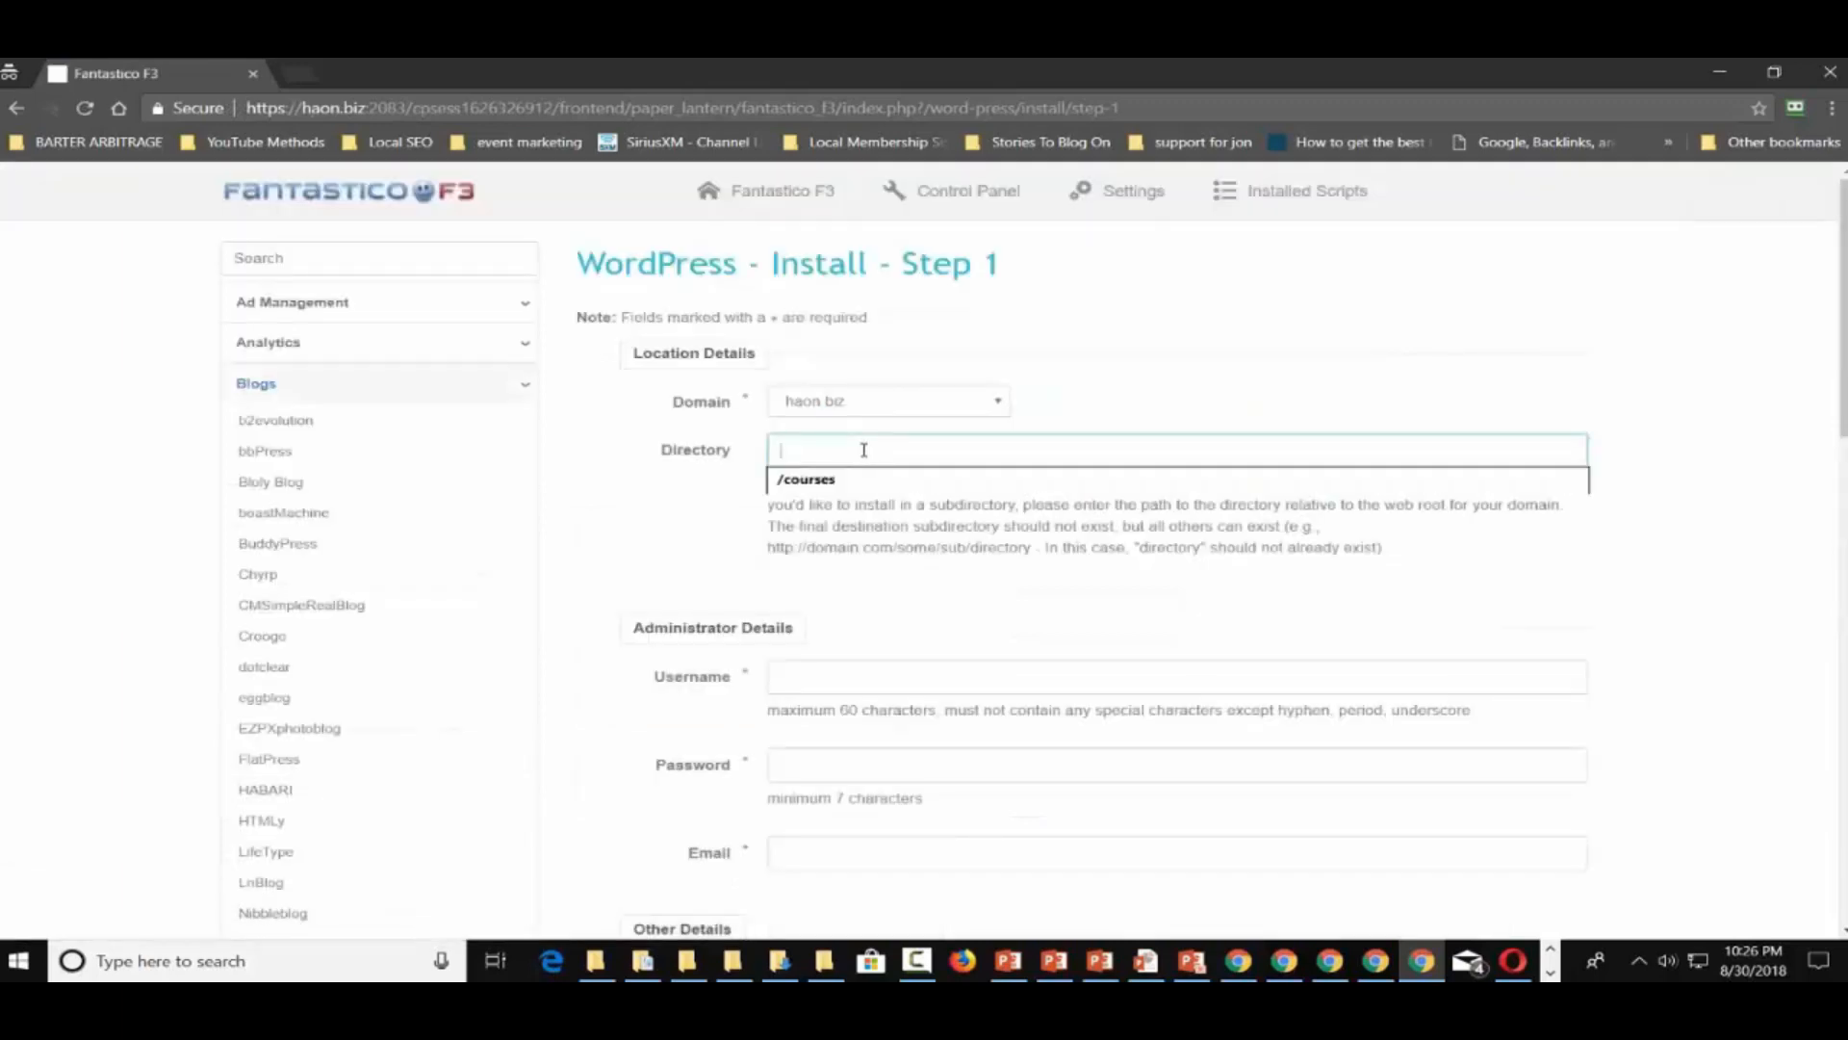
type("/mob")
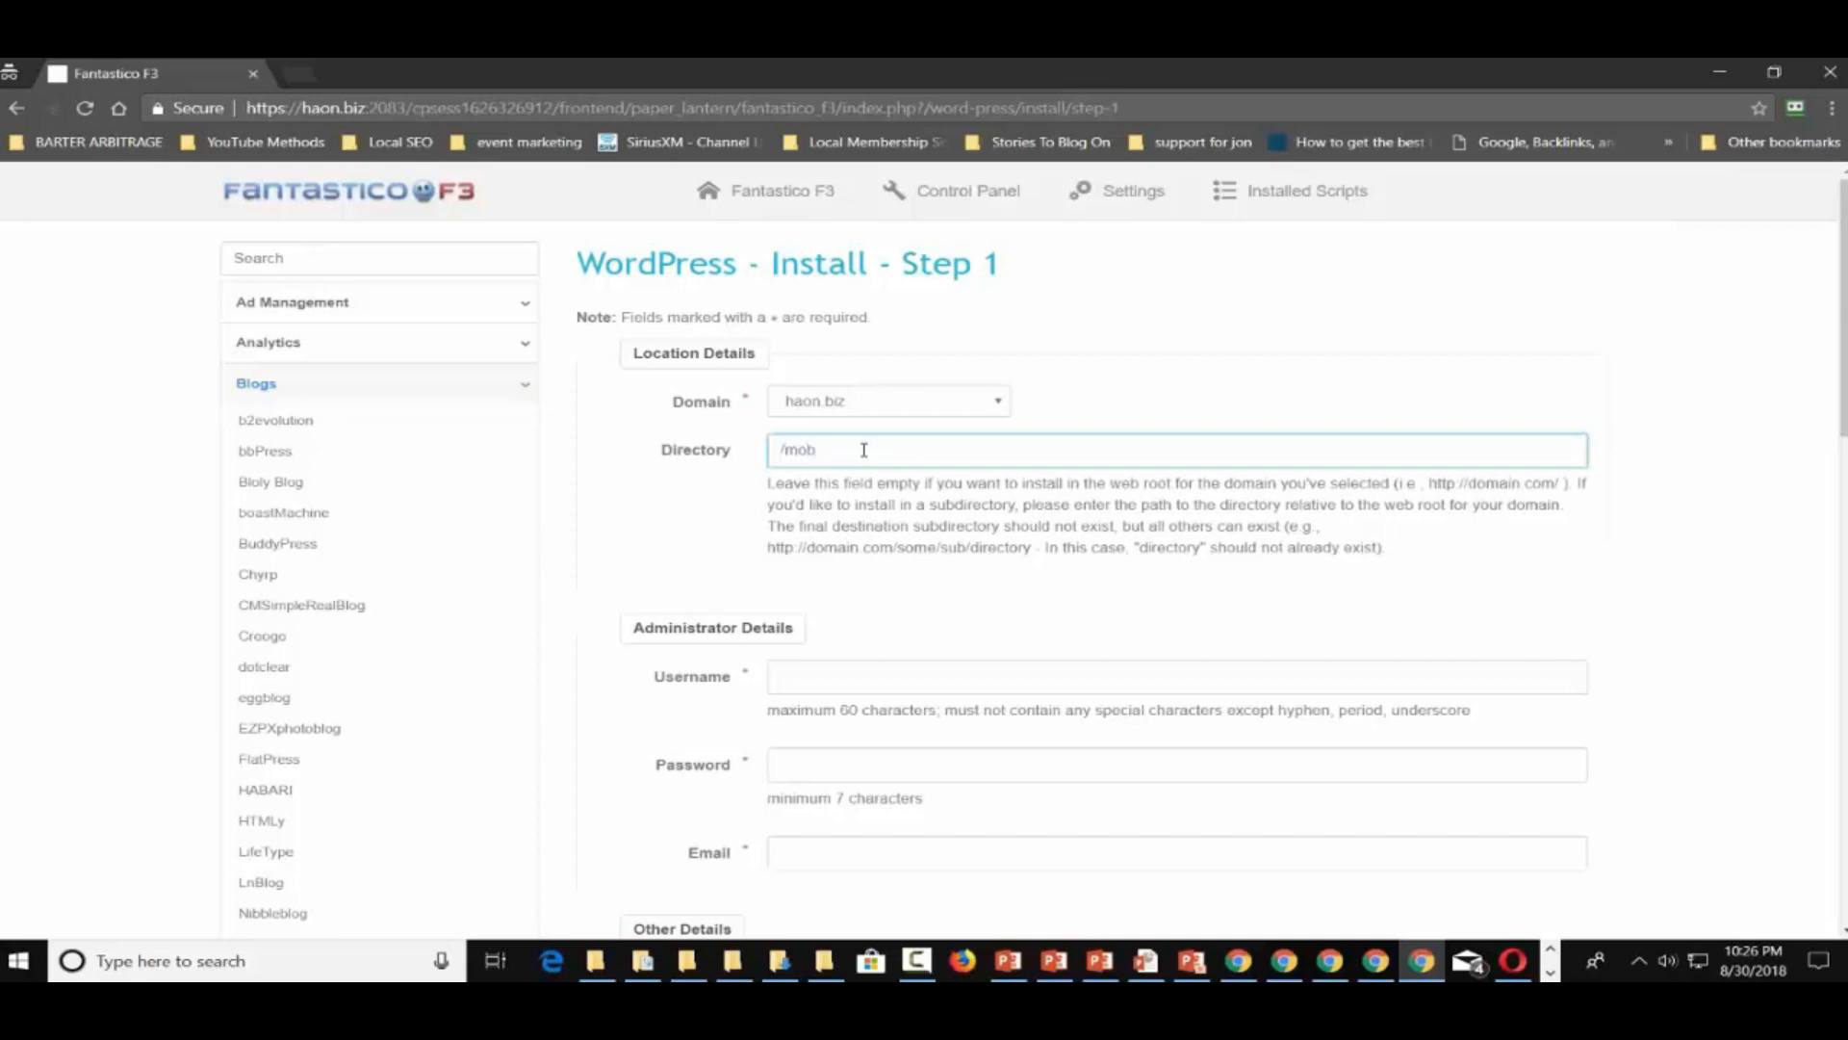
type("/blog")
scroll(997, 453, "down", 1)
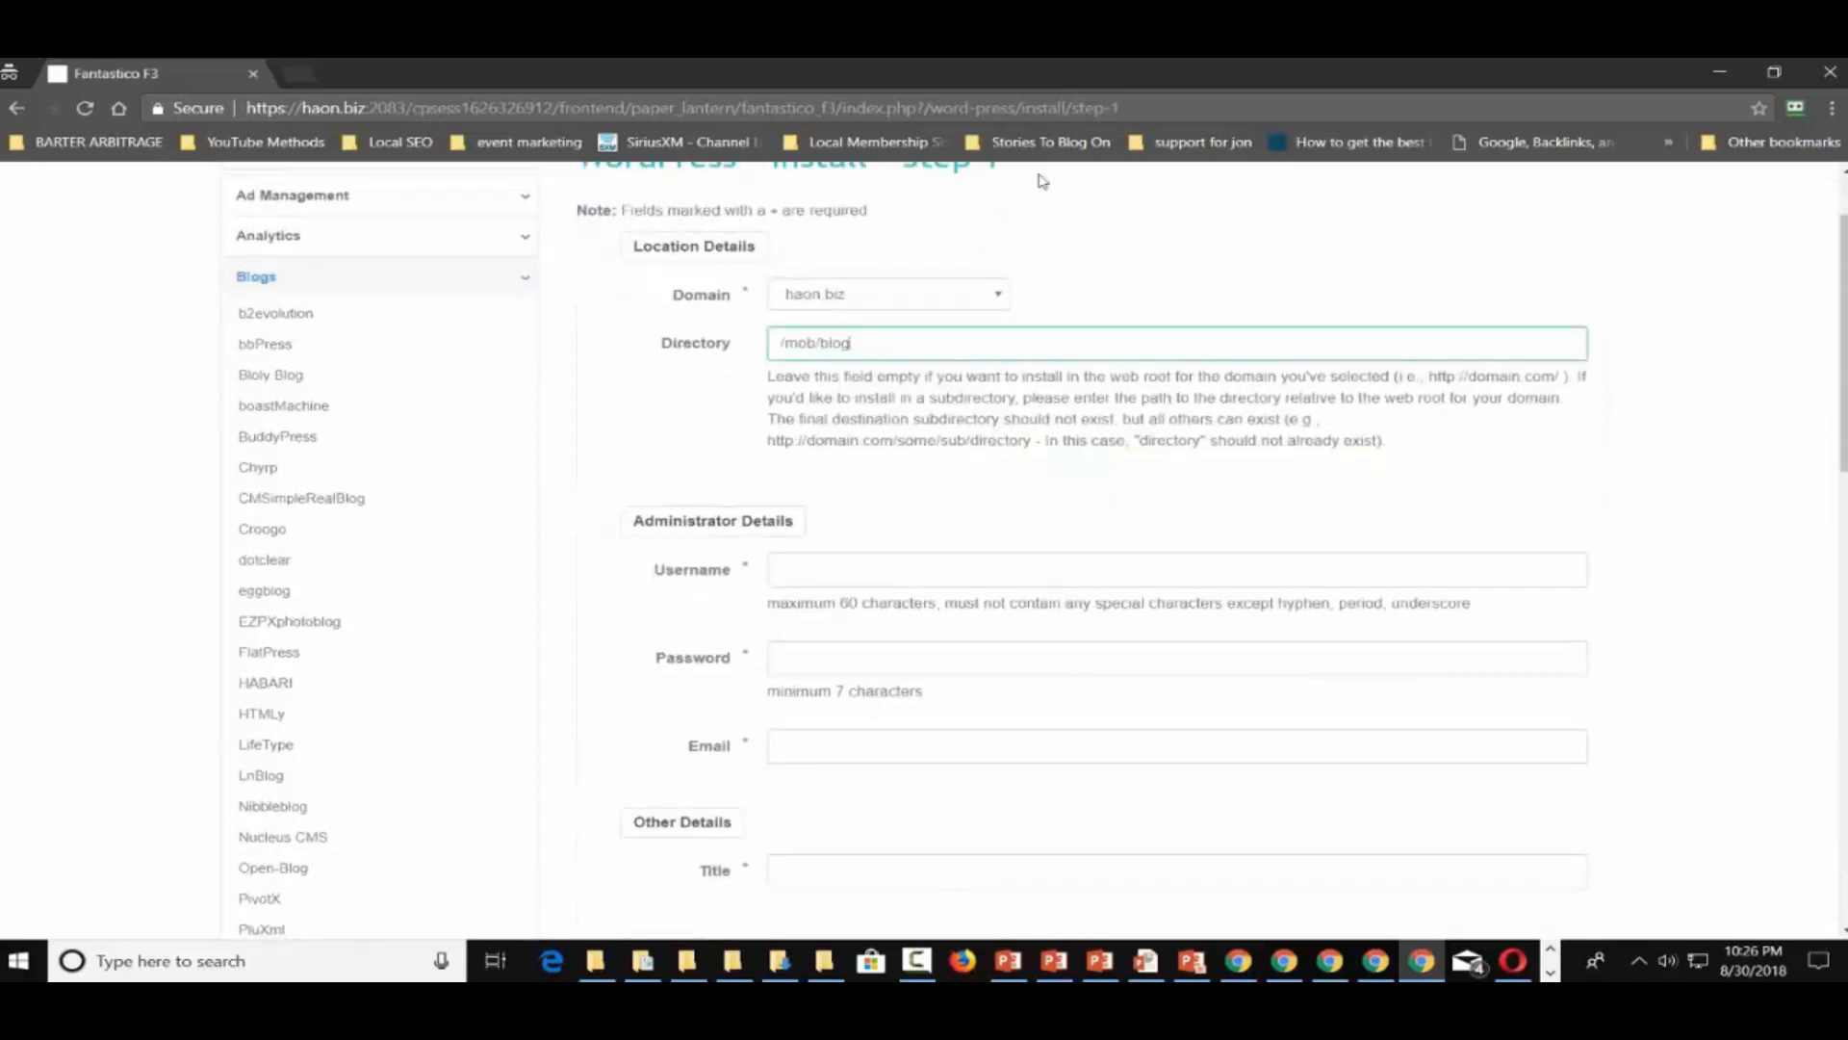
left_click_drag(998, 73, 1847, 481)
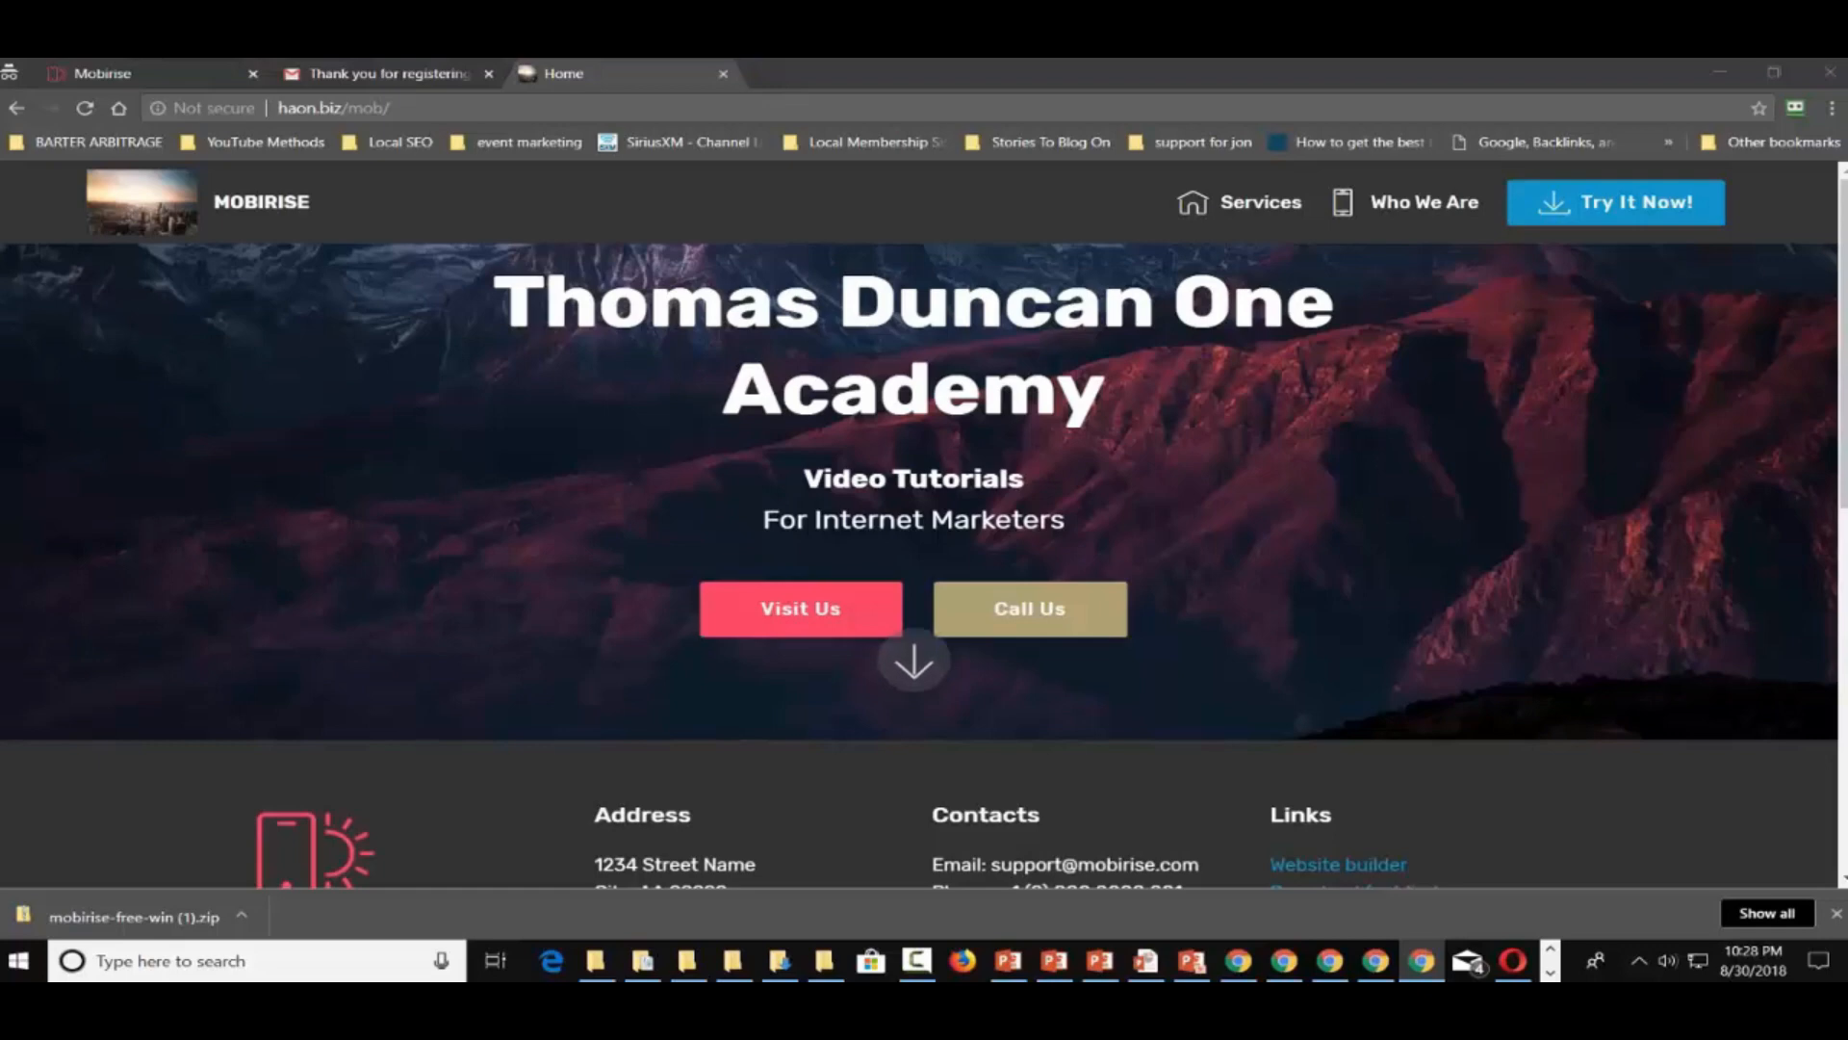
Dock the WordPress dashboard, view the published academy page, then switch to the Mobirise editor
mouse_move(1847, 87)
left_mouse_down()
mouse_move(1266, 150)
mouse_move(1070, 206)
mouse_move(1059, 76)
mouse_move(1041, 73)
left_mouse_up()
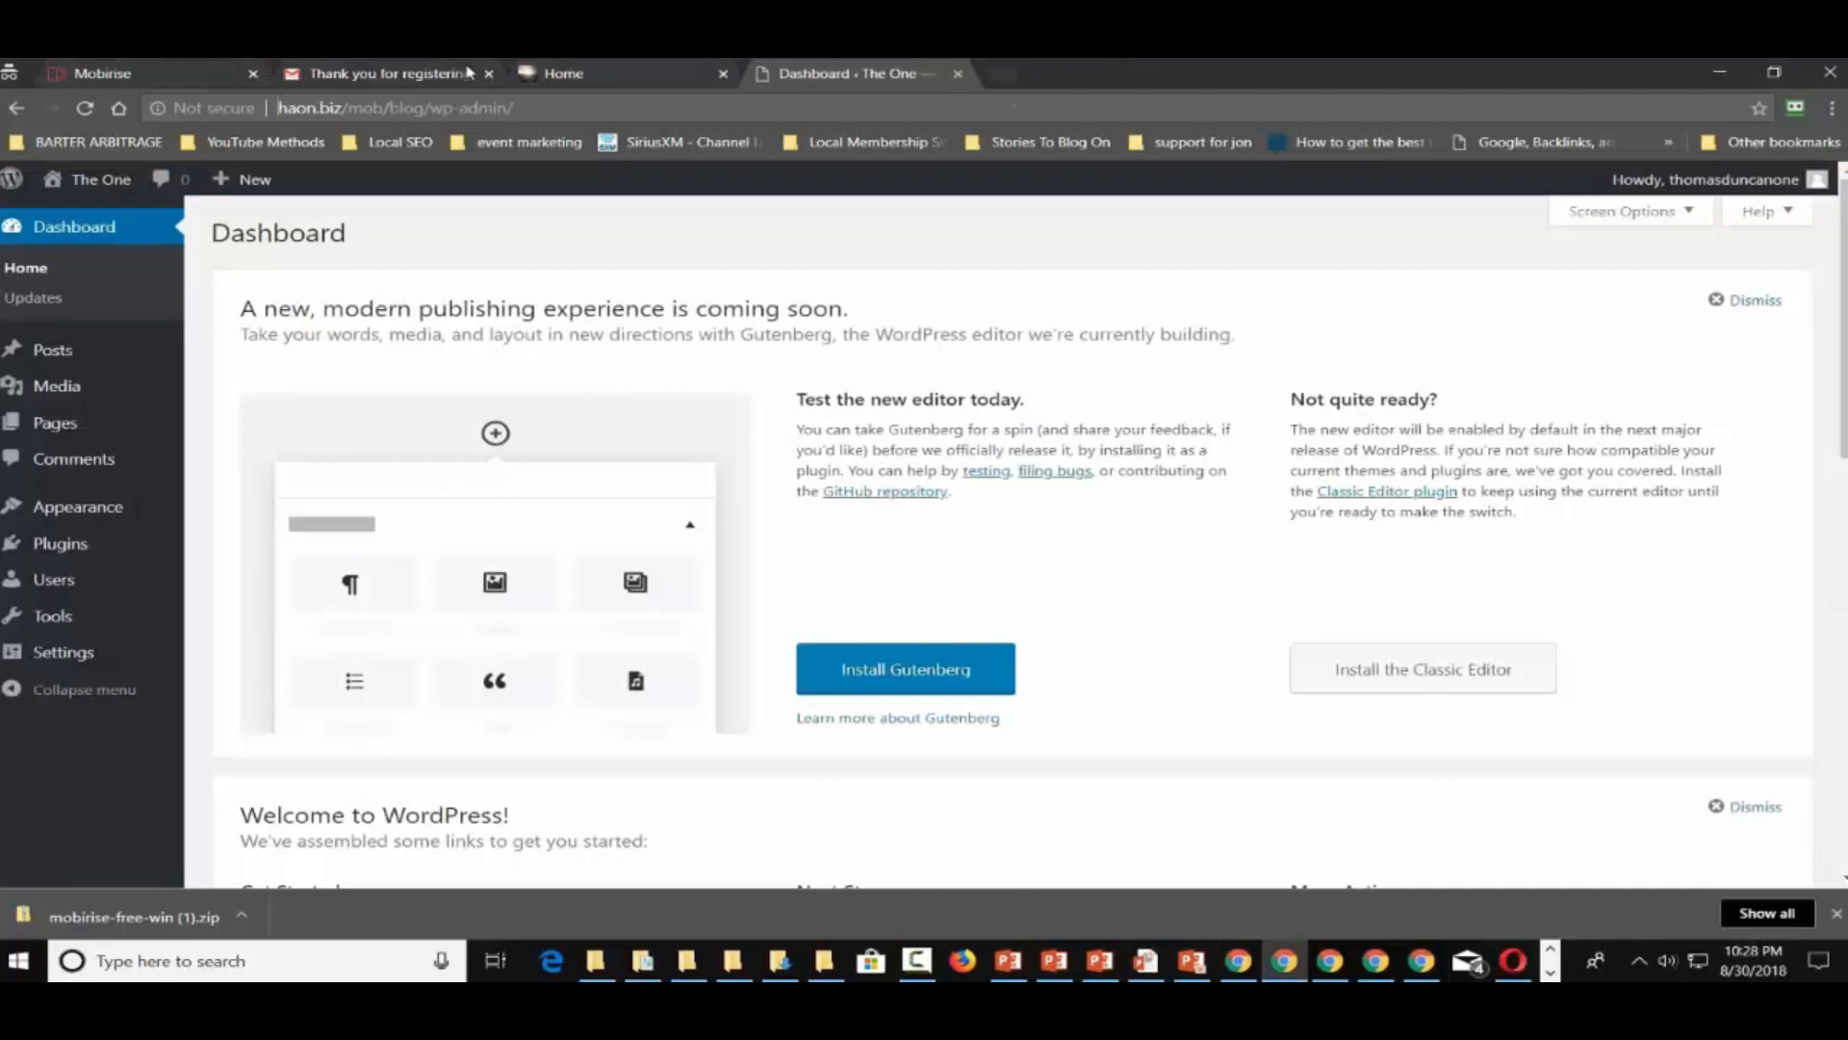
left_click(588, 74)
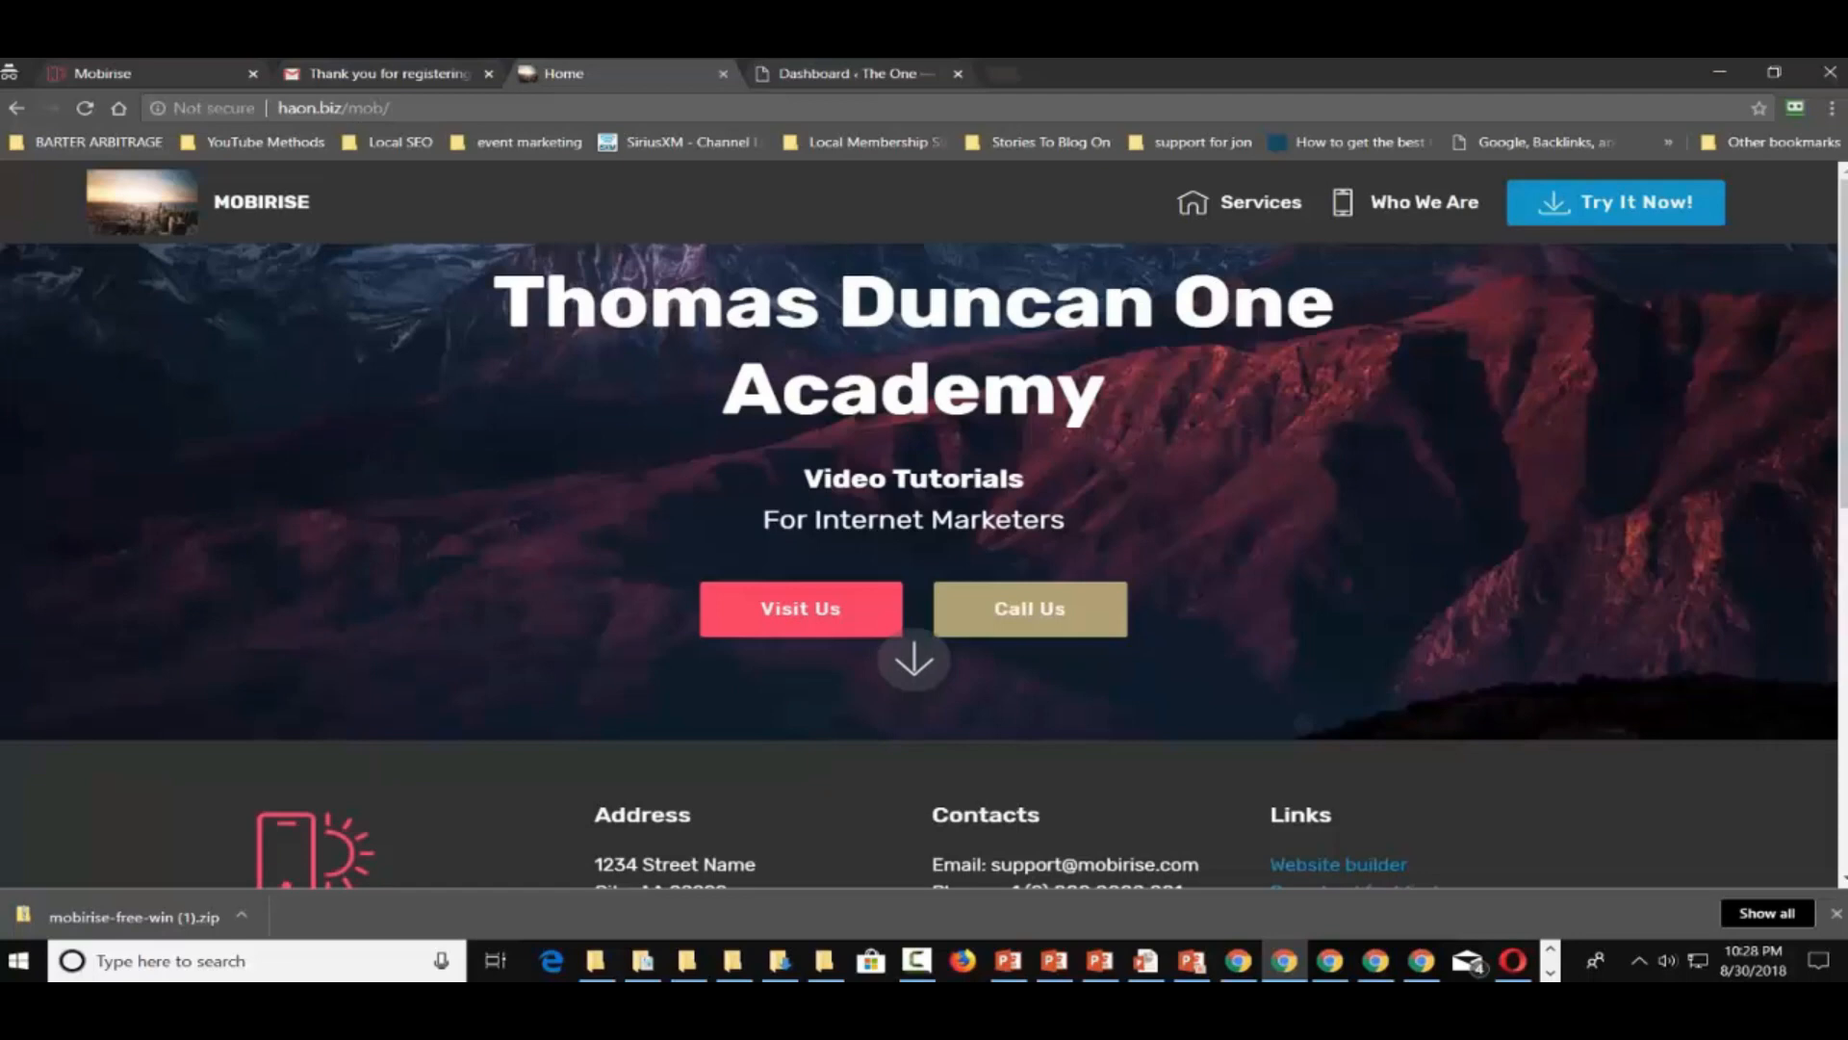
left_click(869, 67)
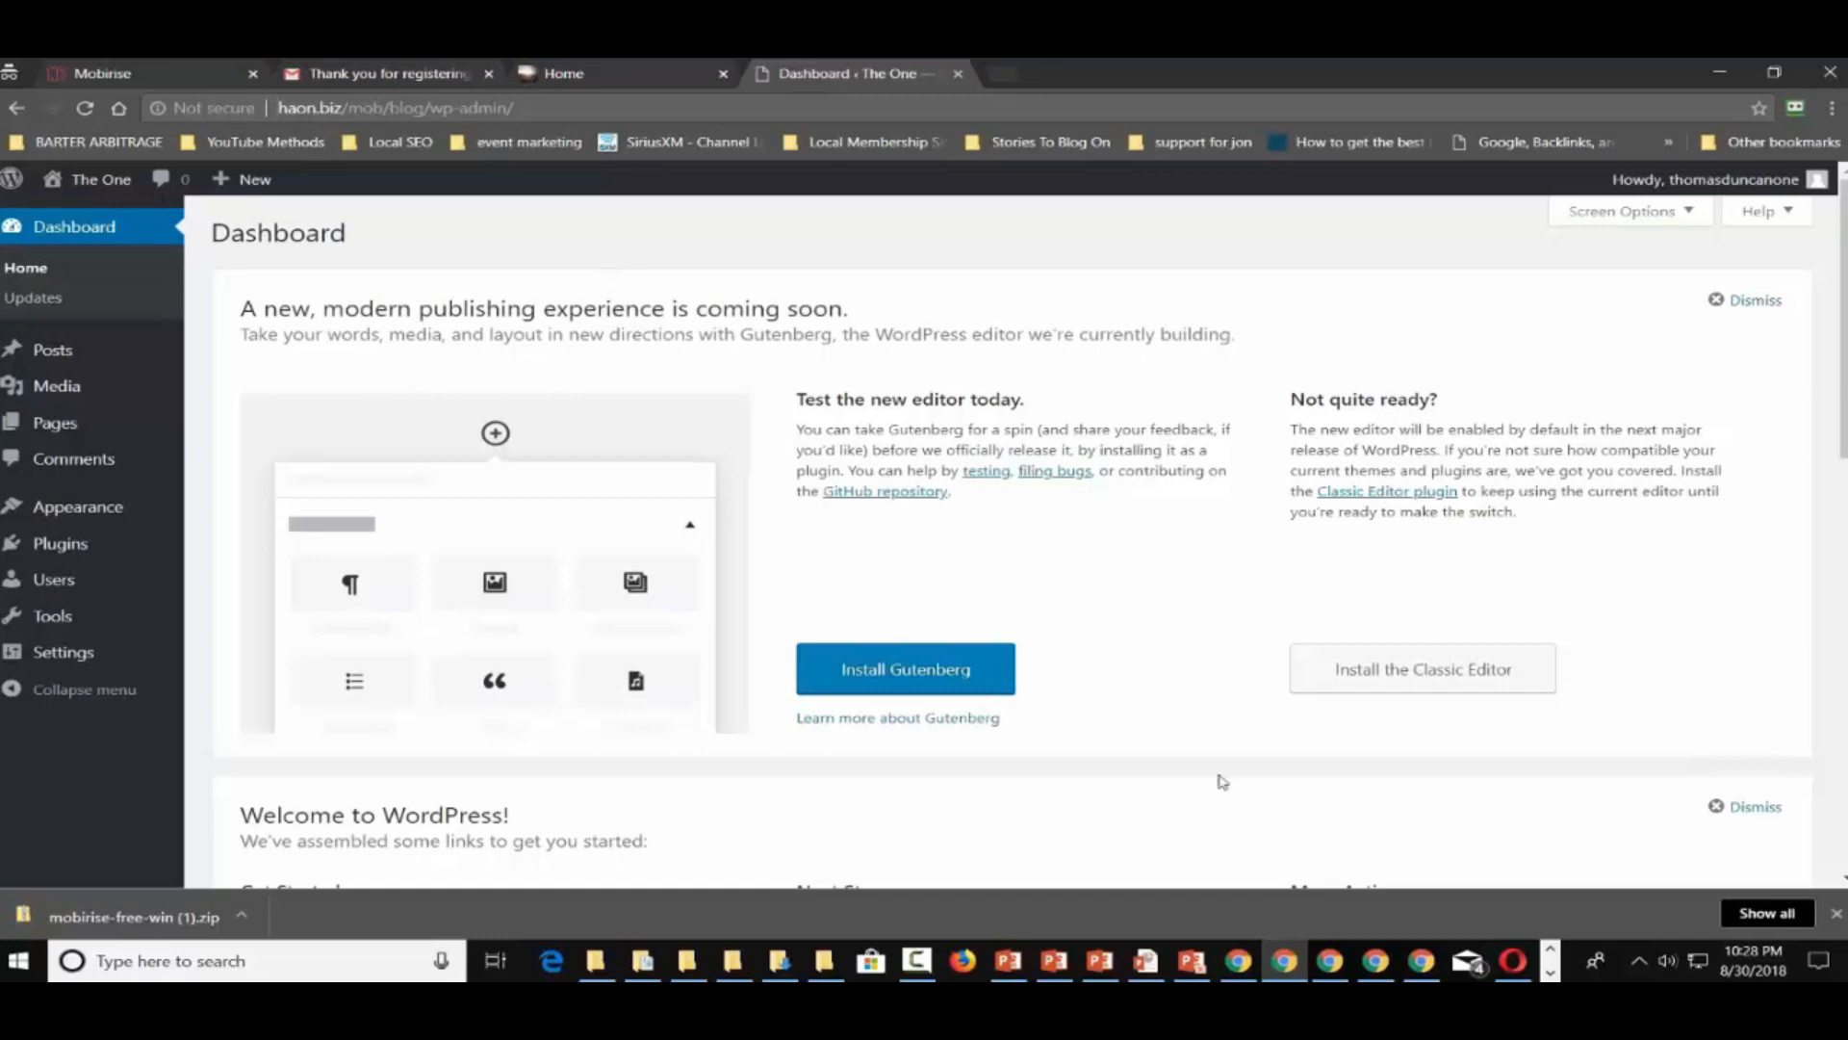
left_click(1550, 972)
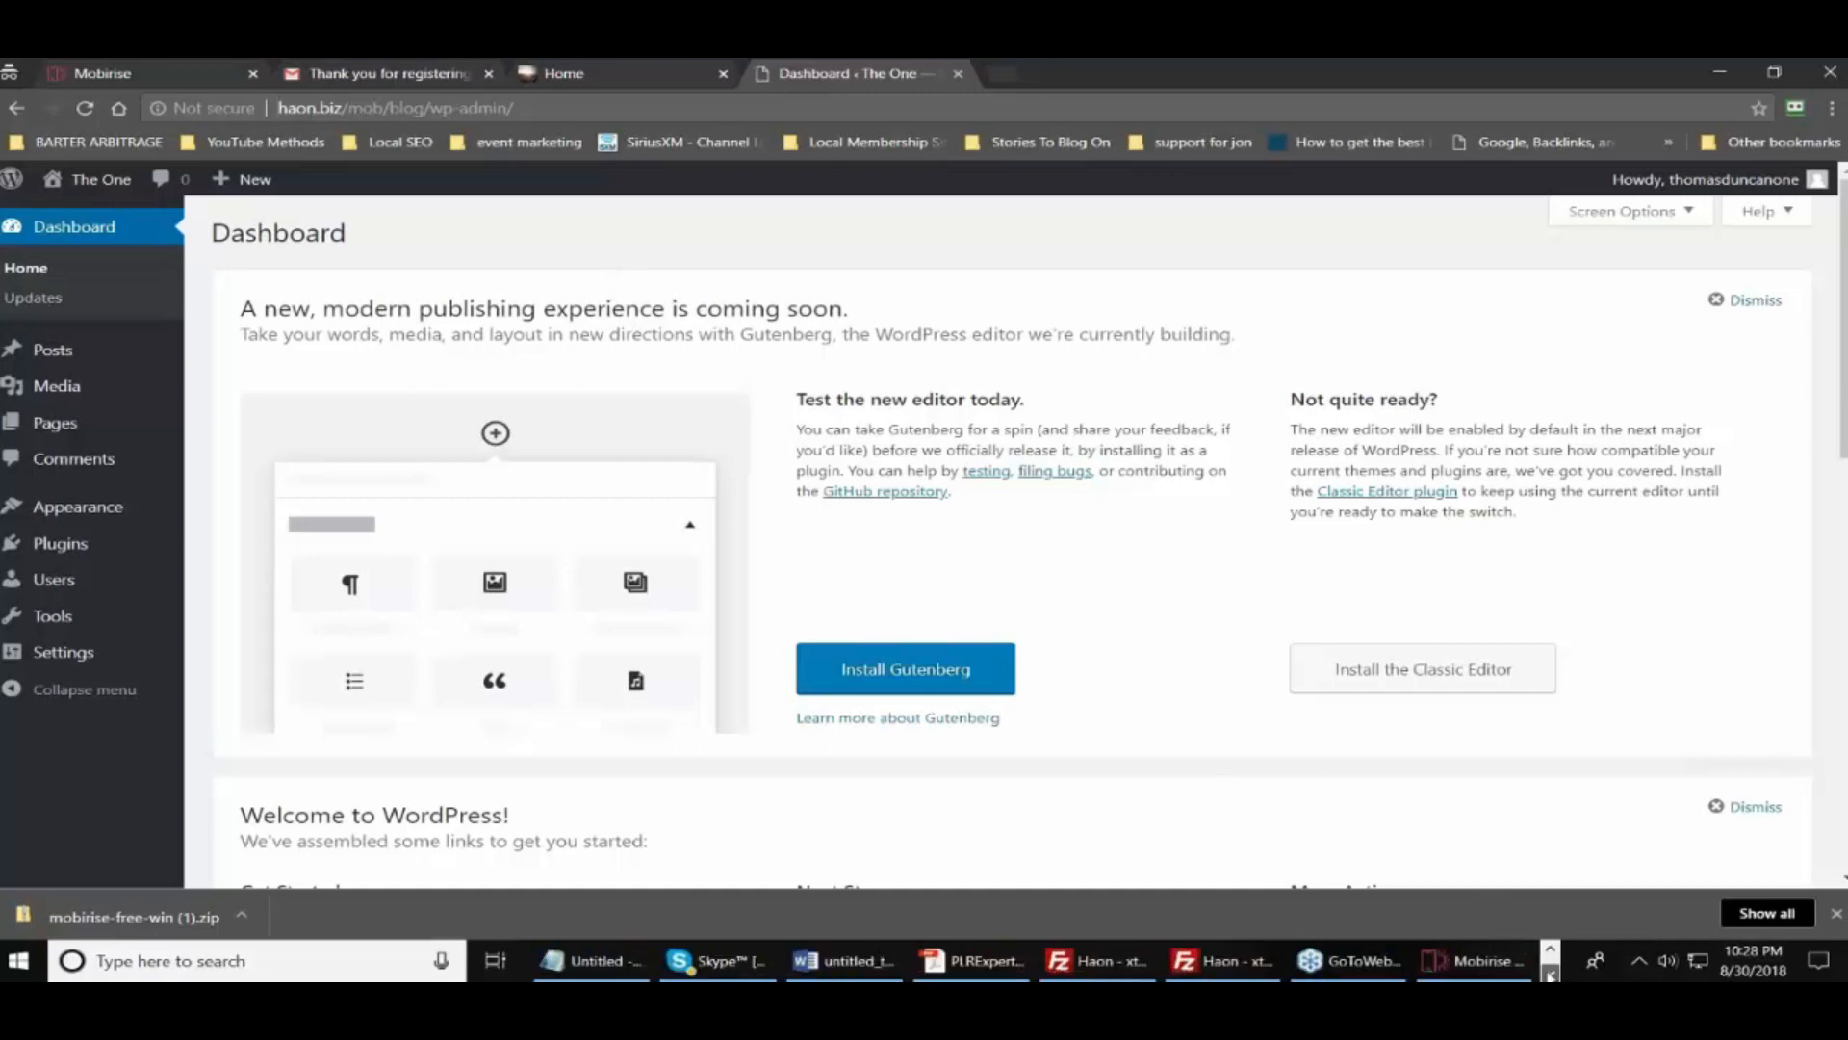
left_click(1464, 967)
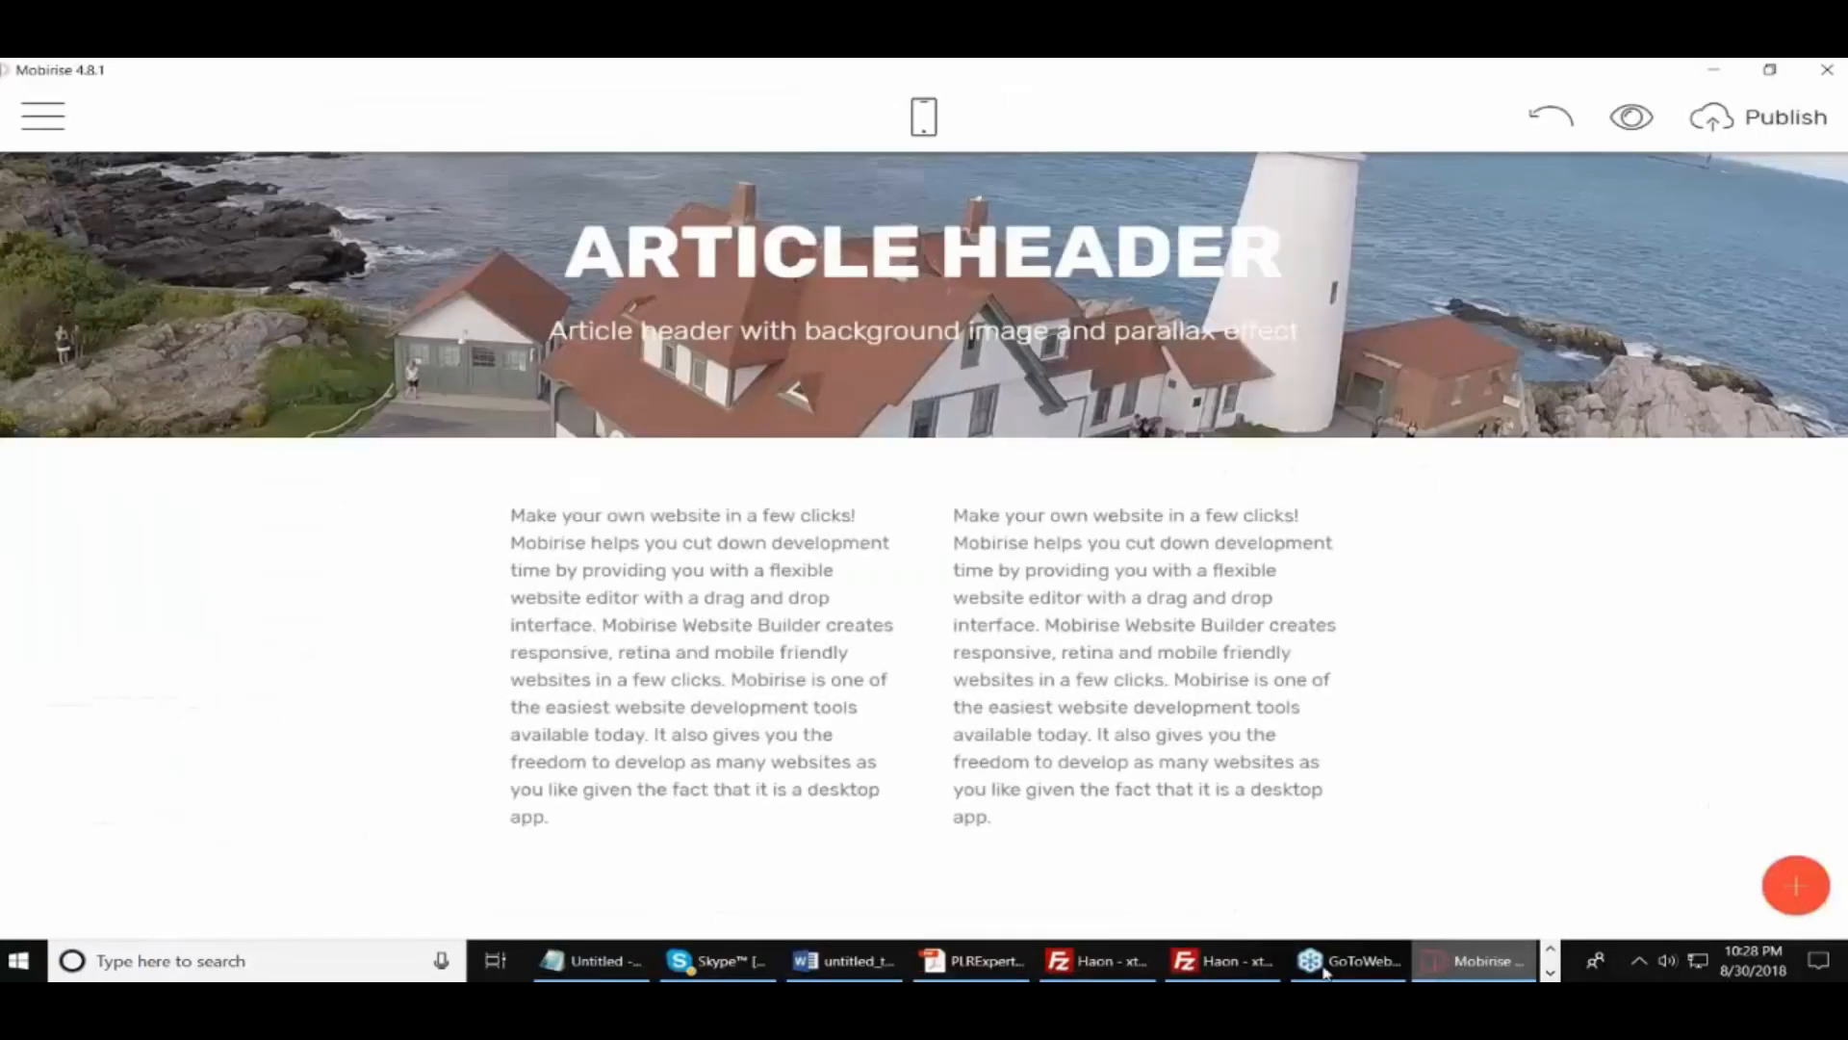
Create a blank page called 'Updates' through Pages > Create New Page
left_click(46, 130)
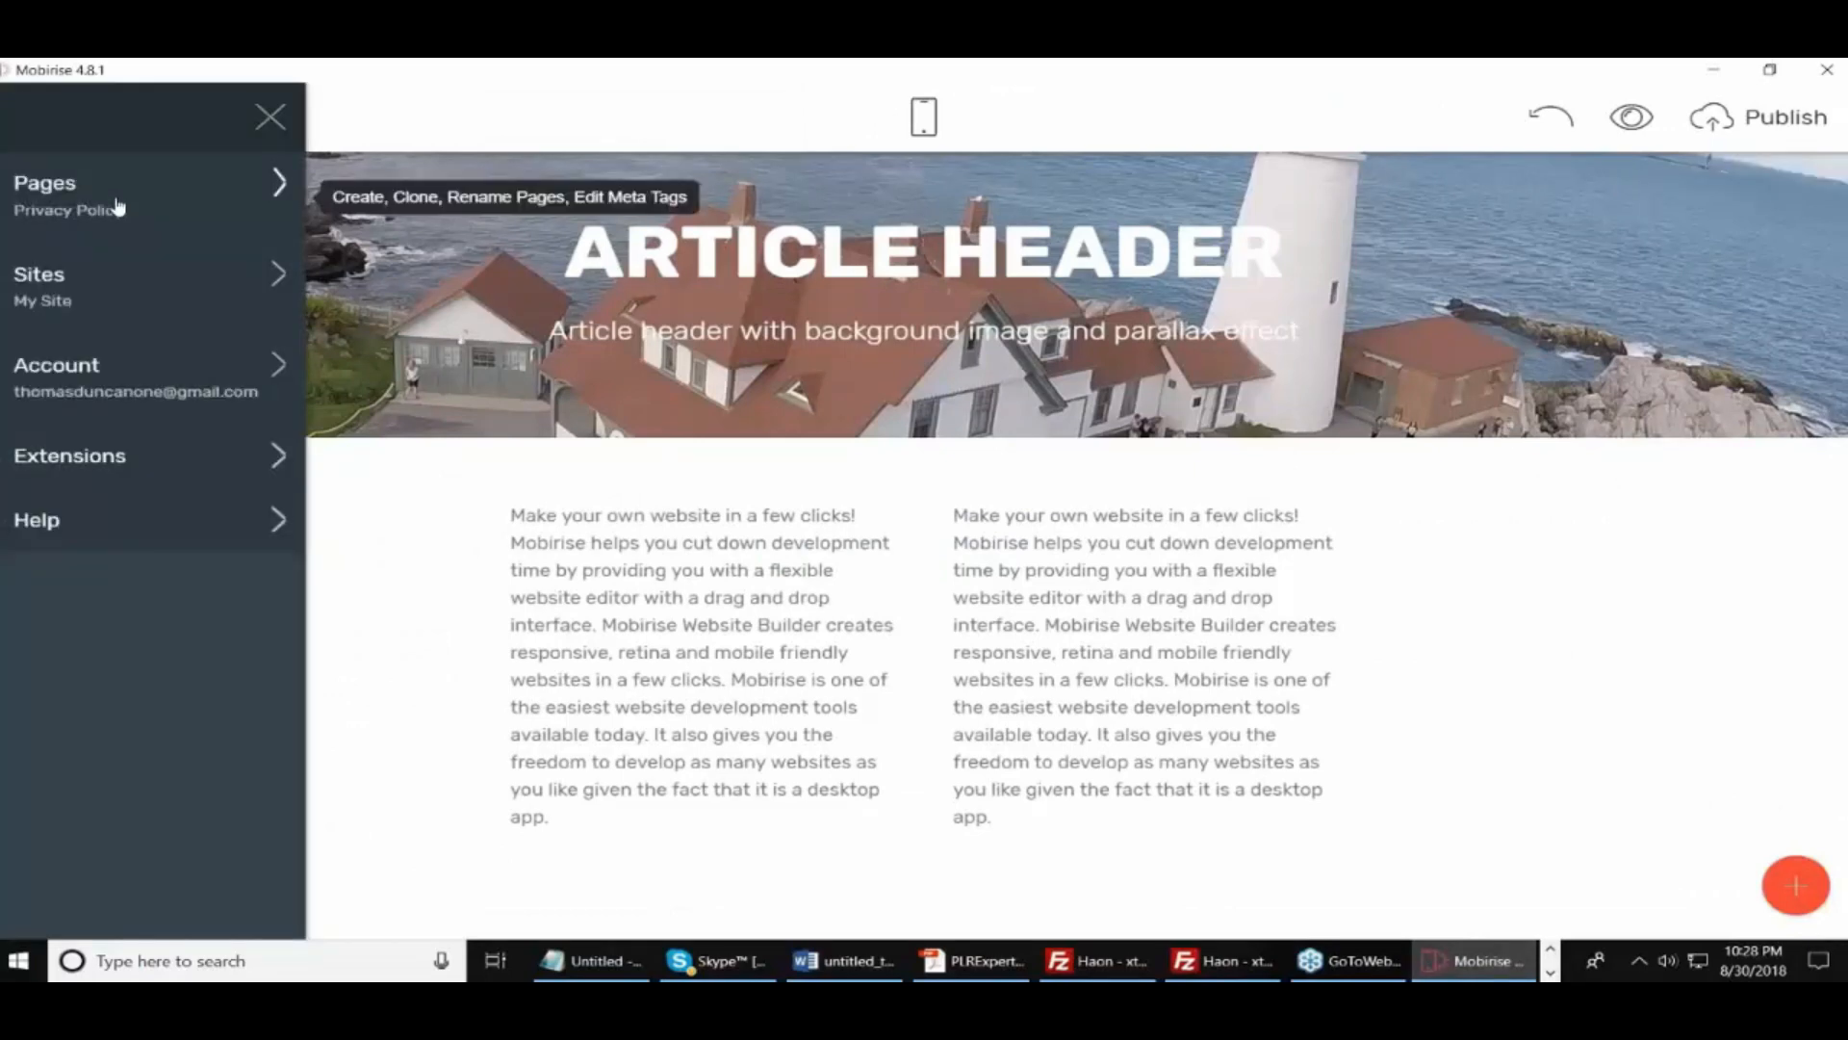
left_click(352, 204)
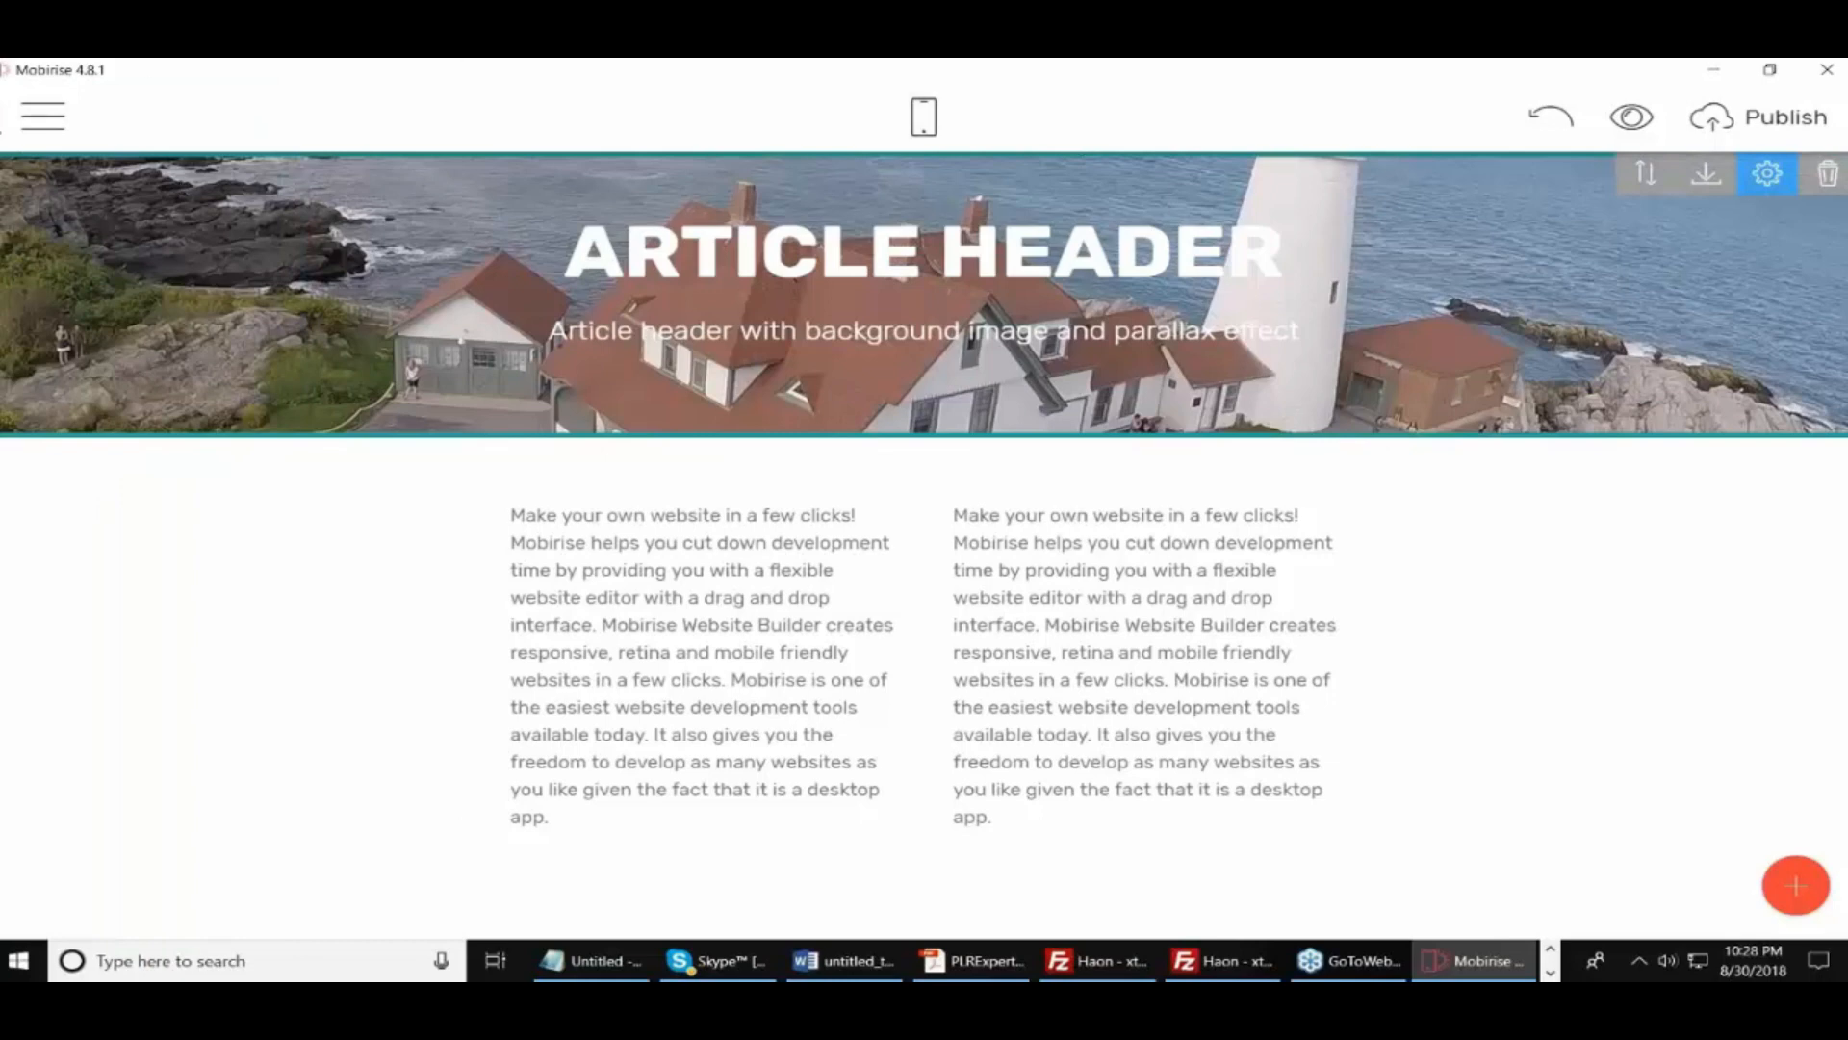
left_click(42, 116)
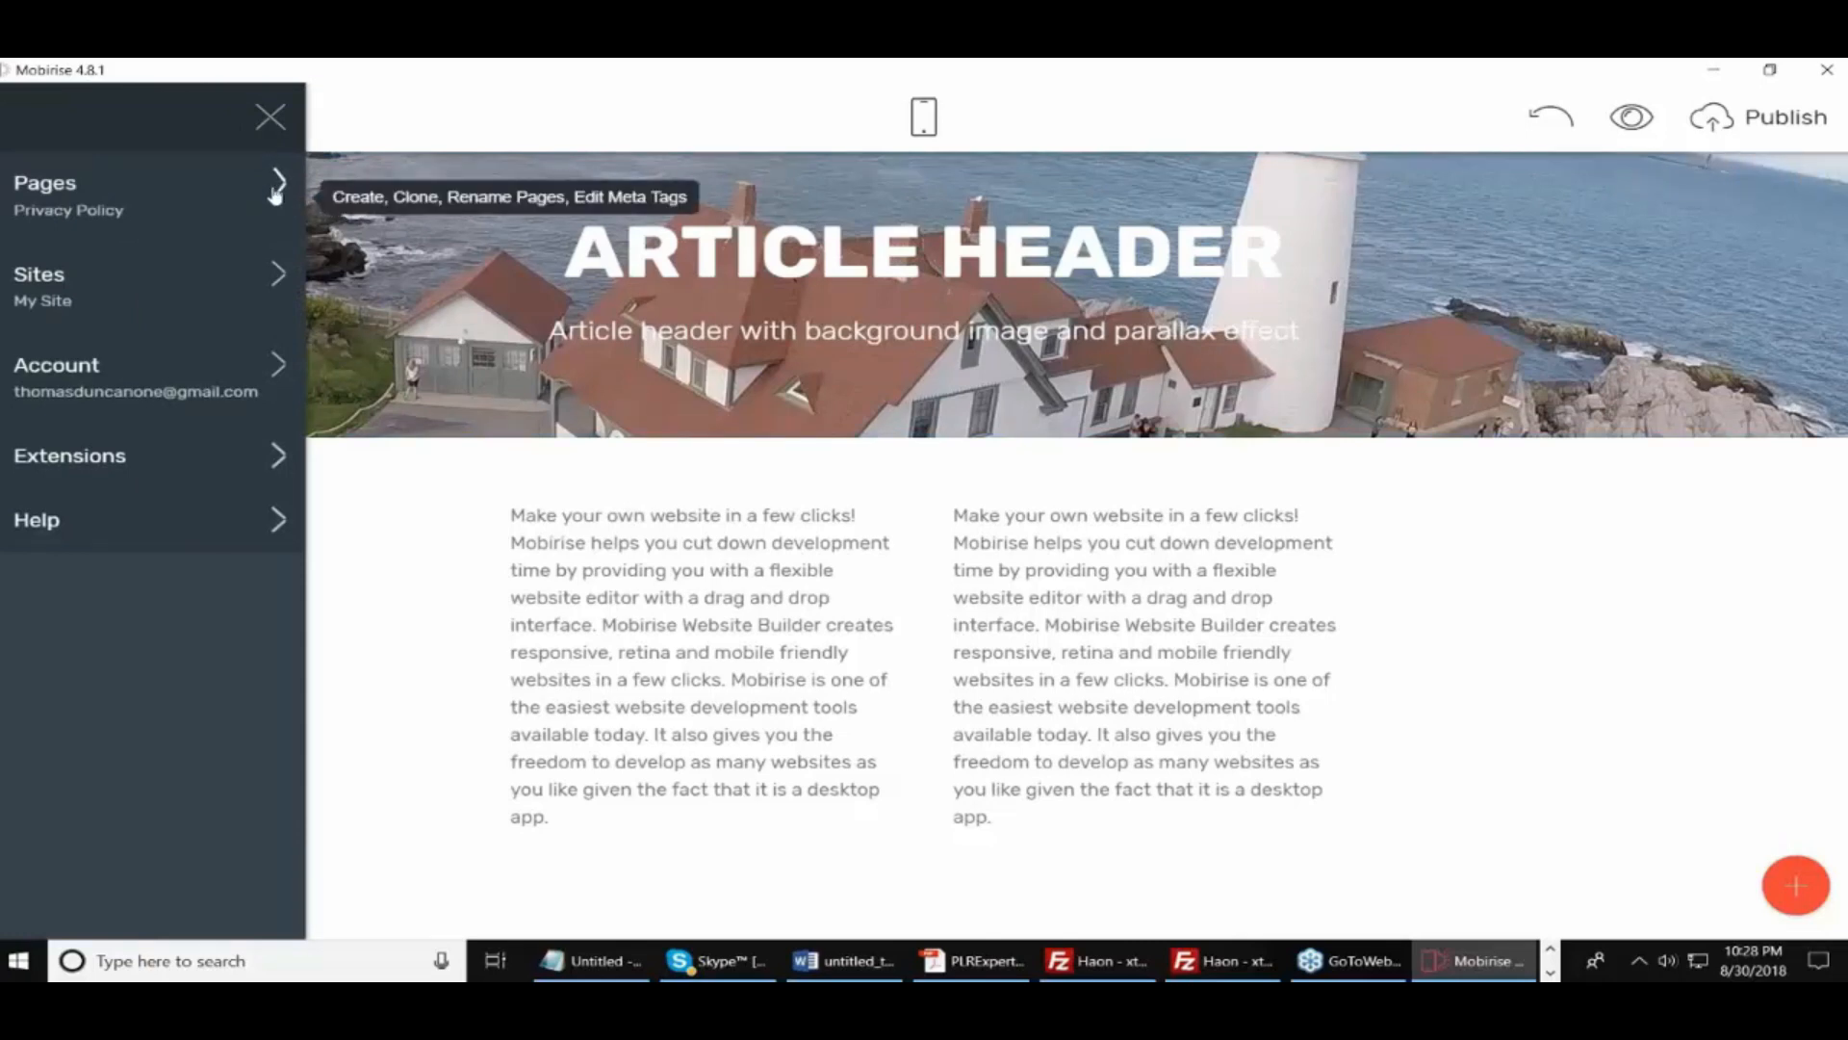
left_click(276, 193)
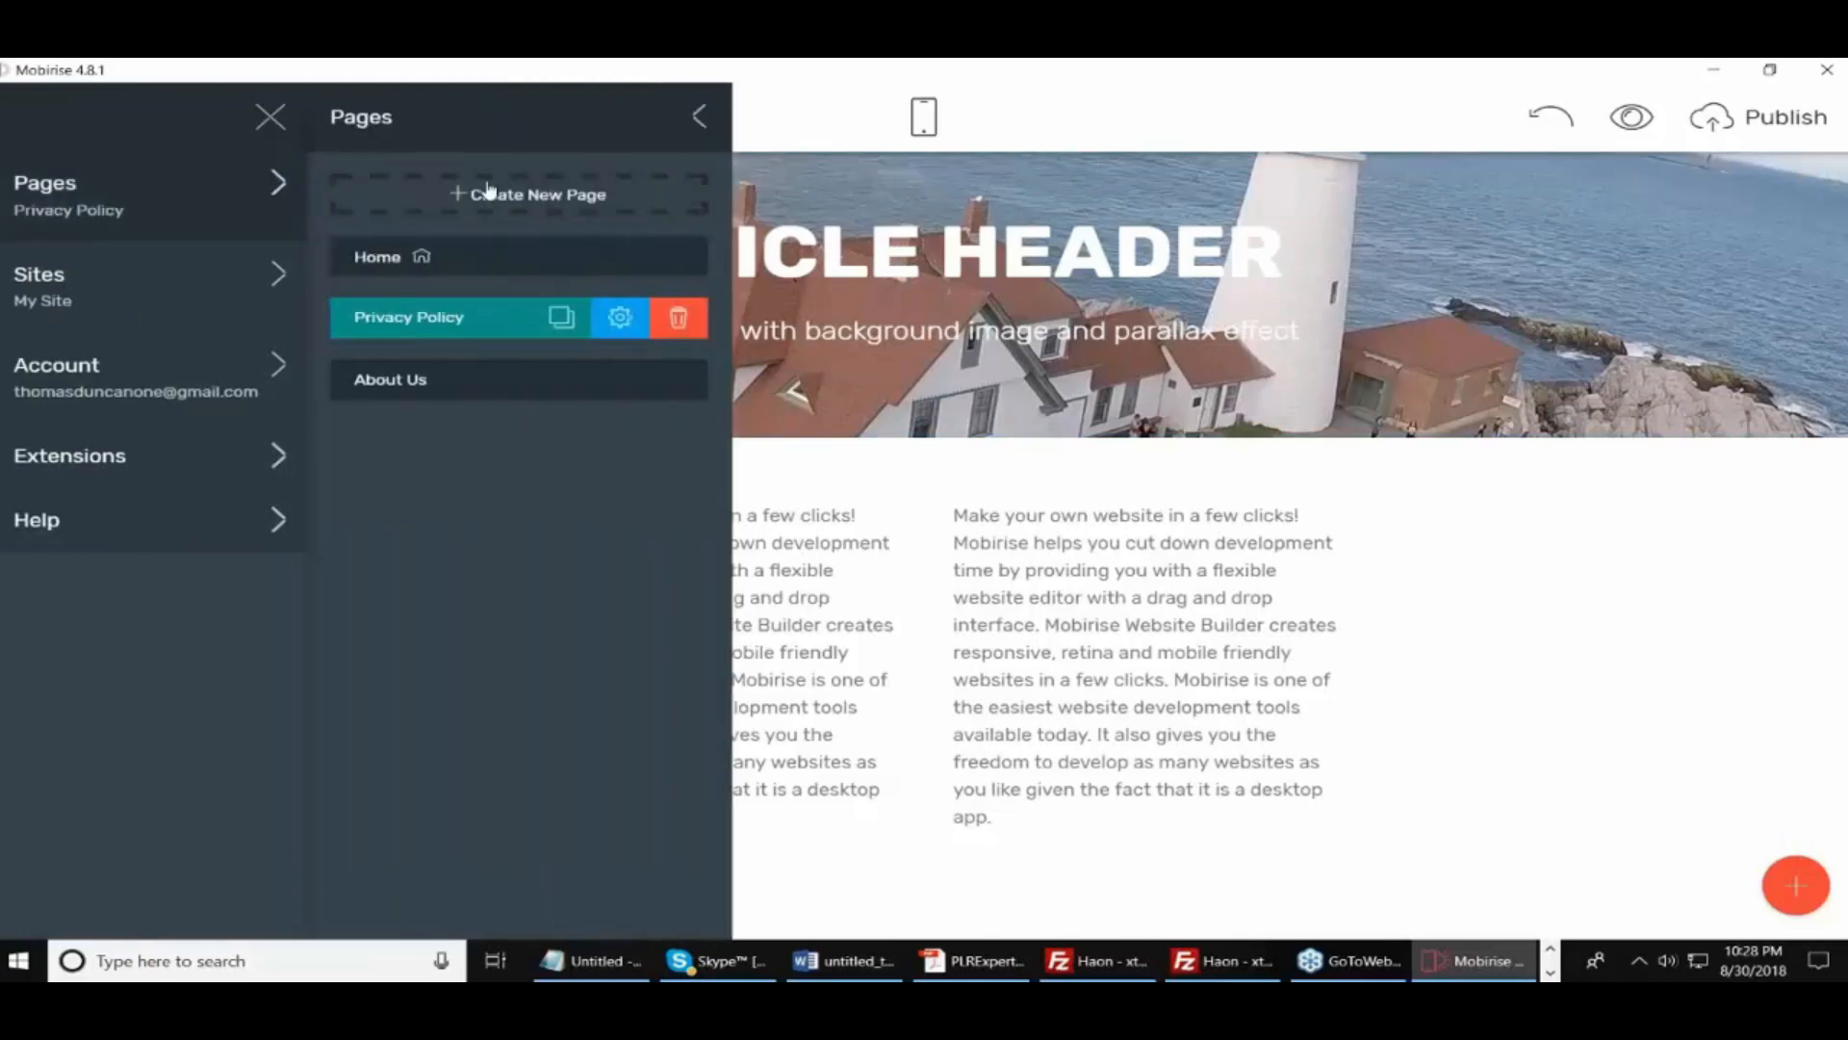
left_click(469, 195)
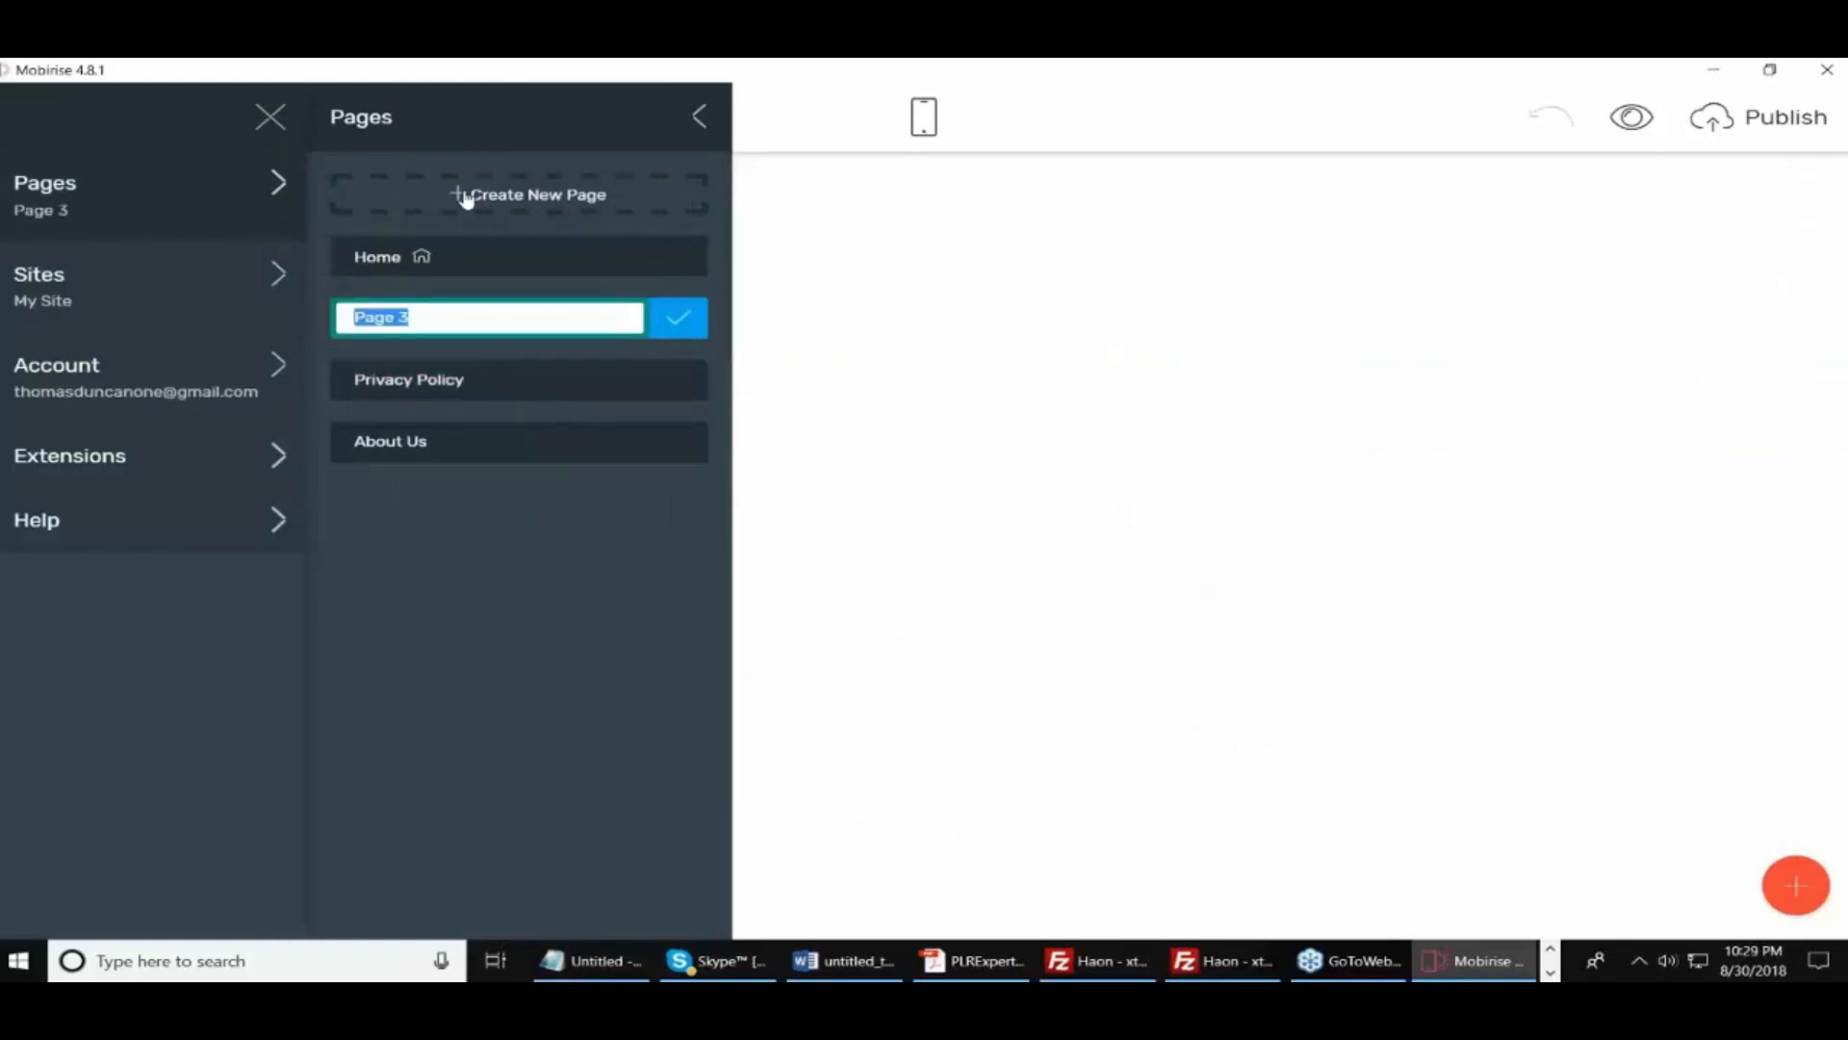
type("U")
key("BackSpace")
type("Updates")
left_click(686, 323)
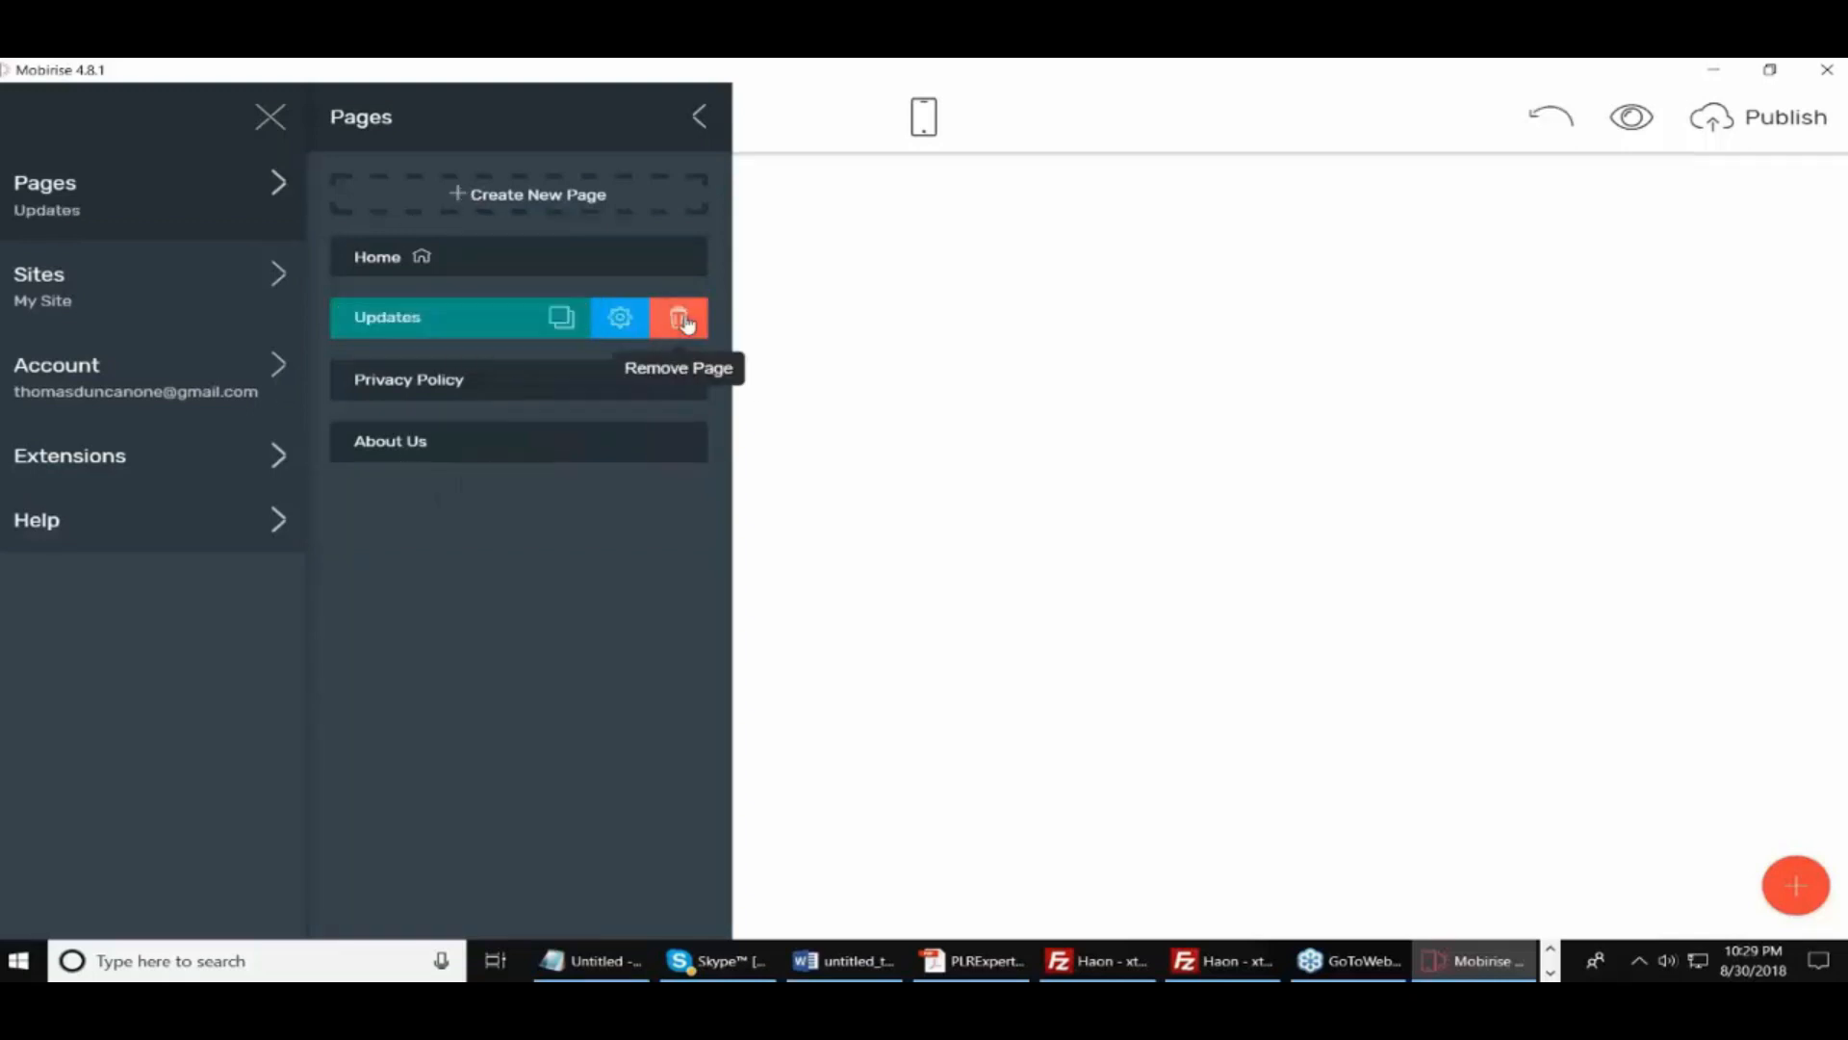
left_click(1101, 406)
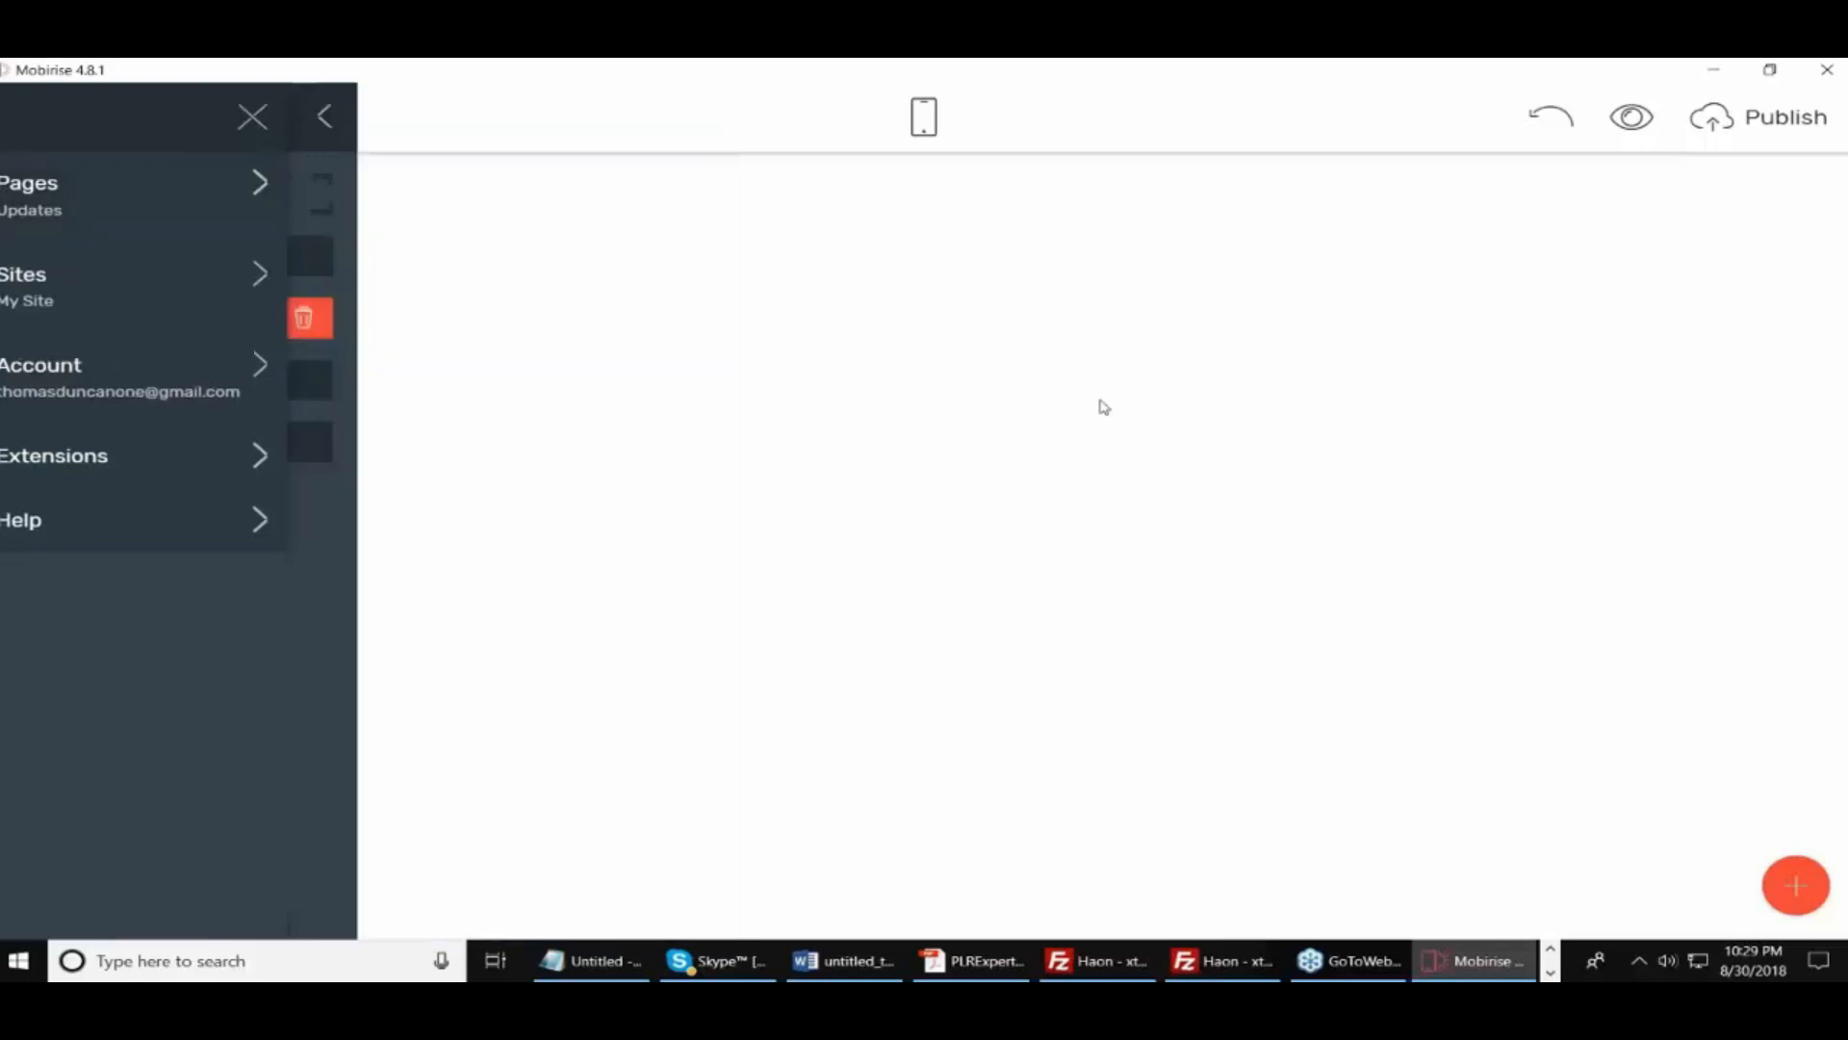
Drag three two-column text blocks onto the Updates page, stacked one below another
left_click(1796, 884)
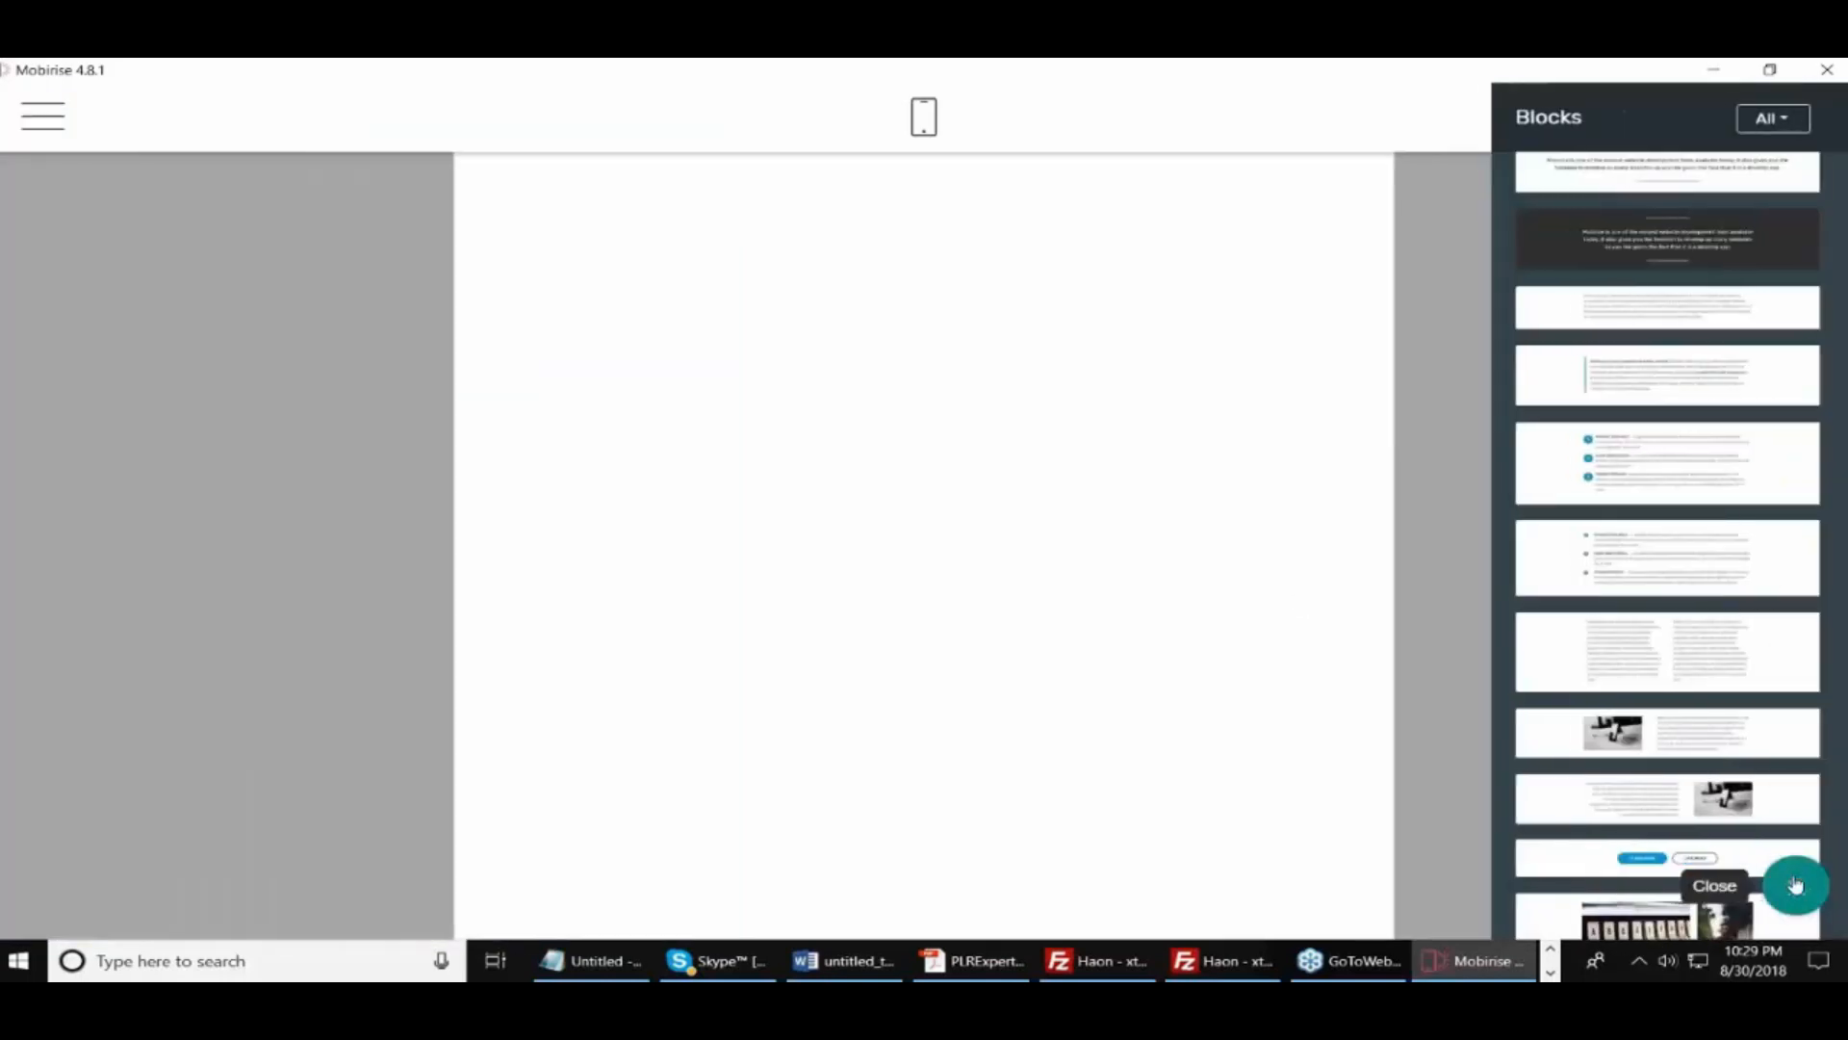
left_click_drag(1676, 651, 774, 295)
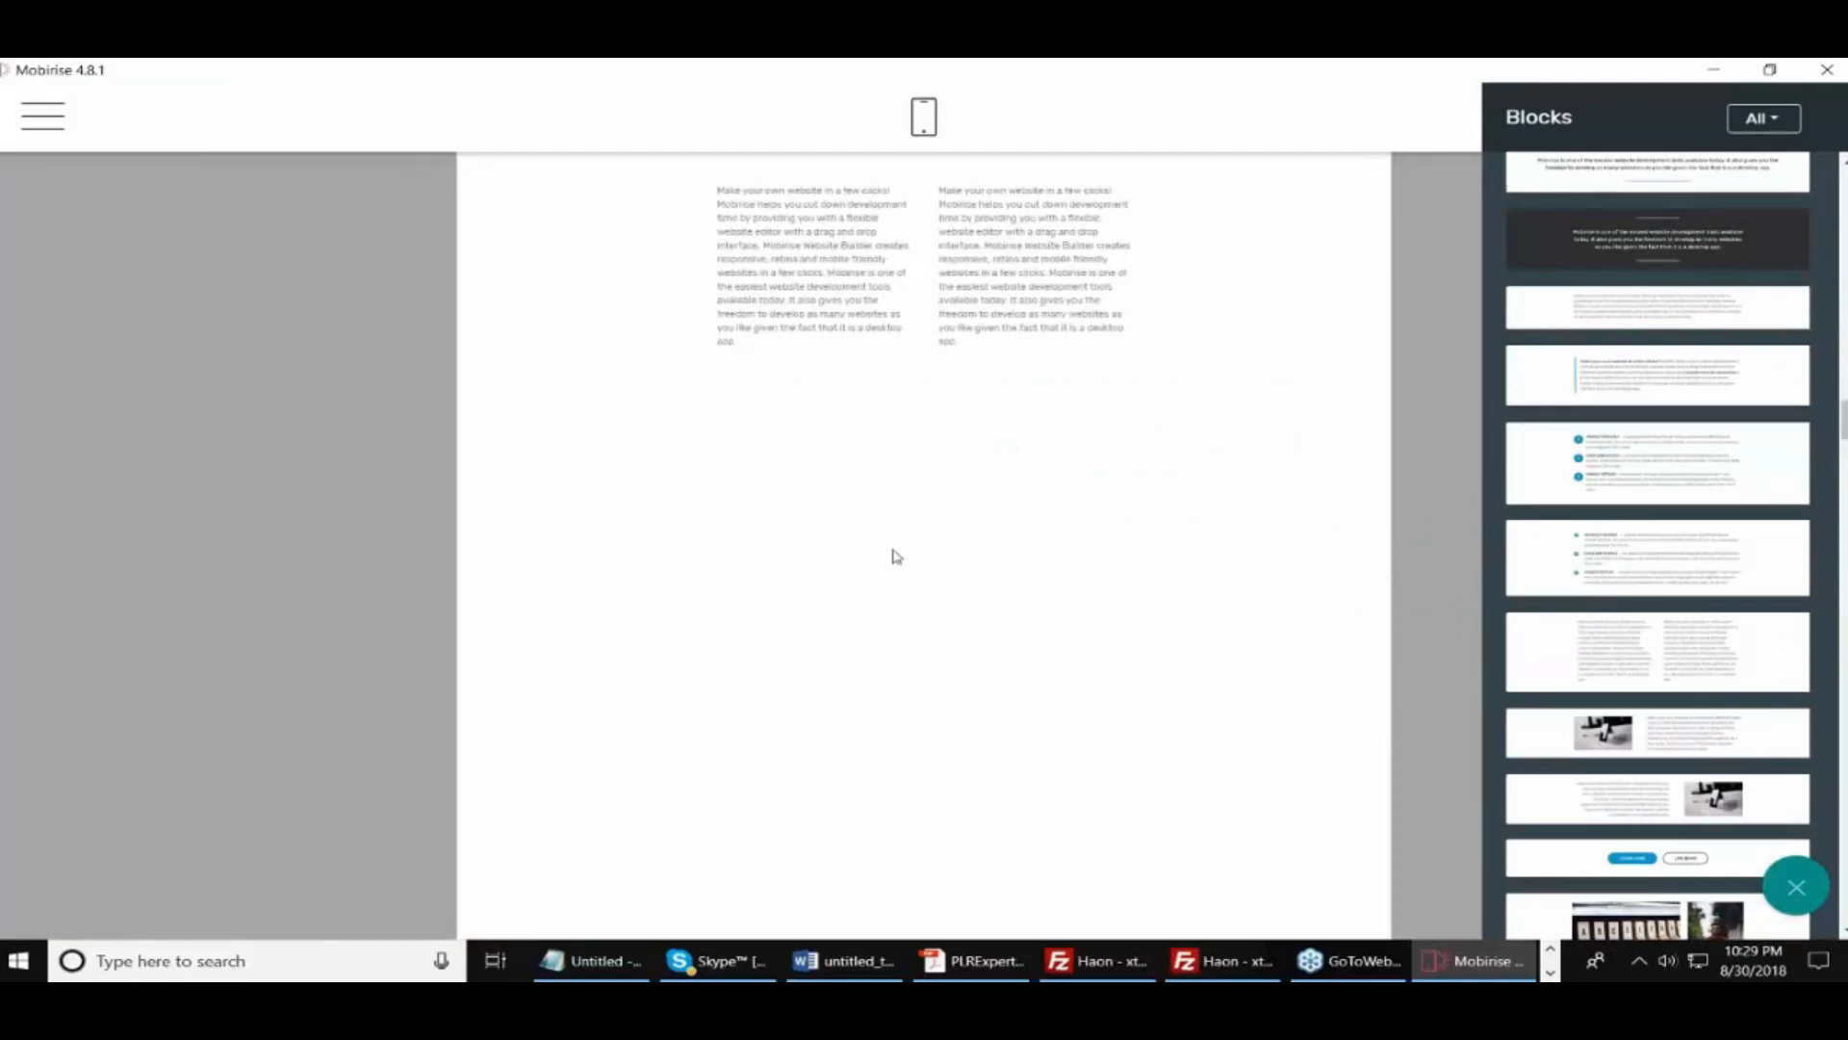
left_click_drag(1652, 636, 825, 545)
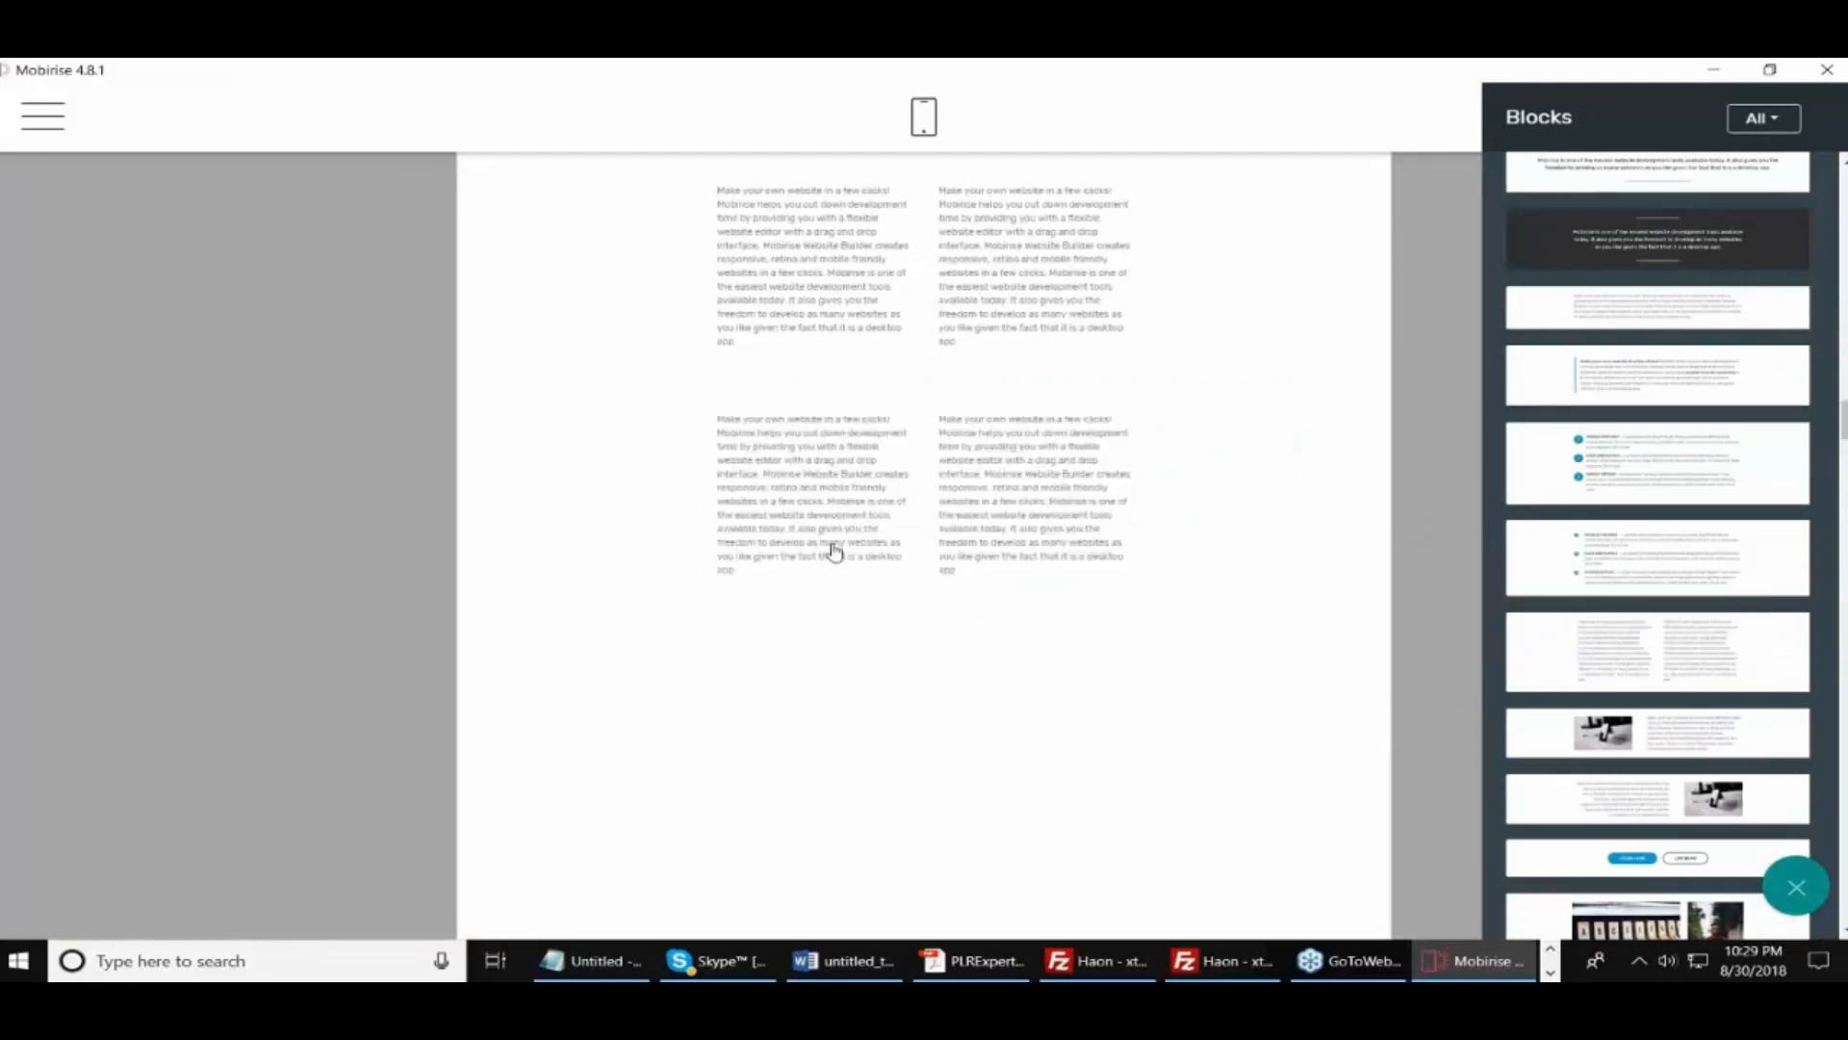
left_click_drag(1663, 673, 994, 780)
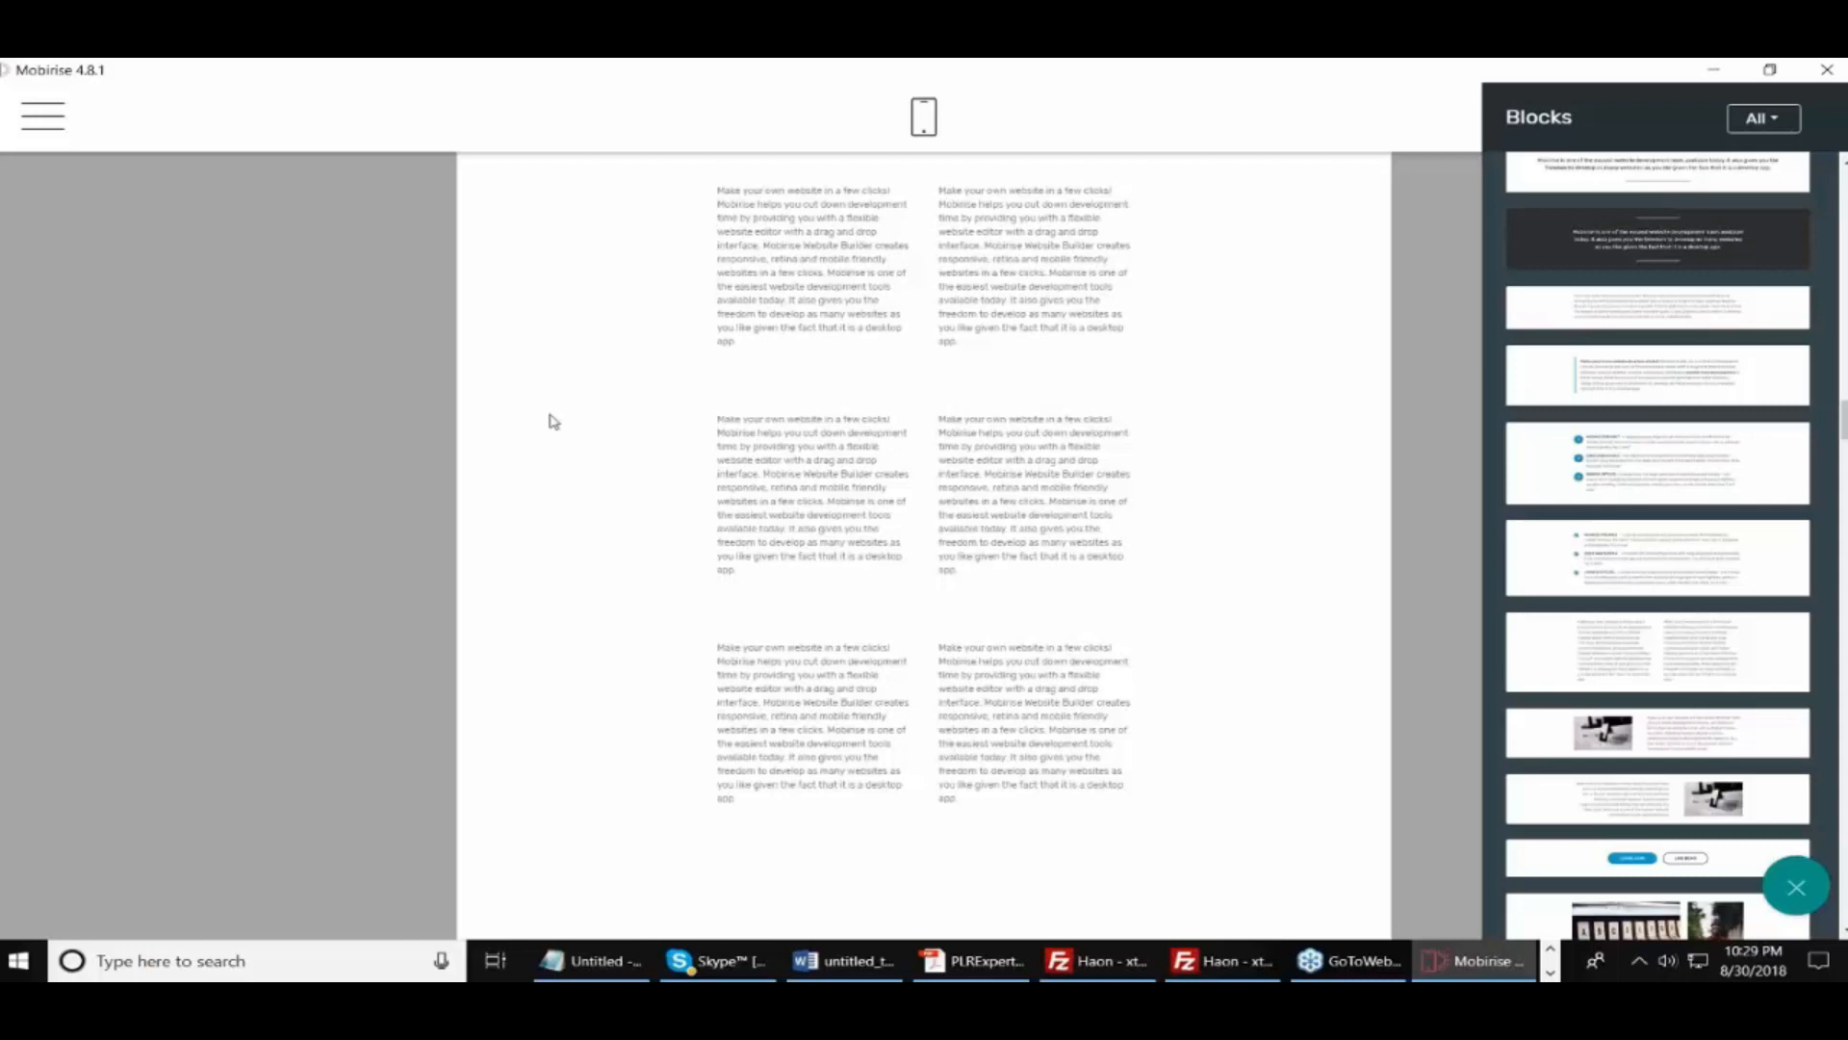
left_click(432, 415)
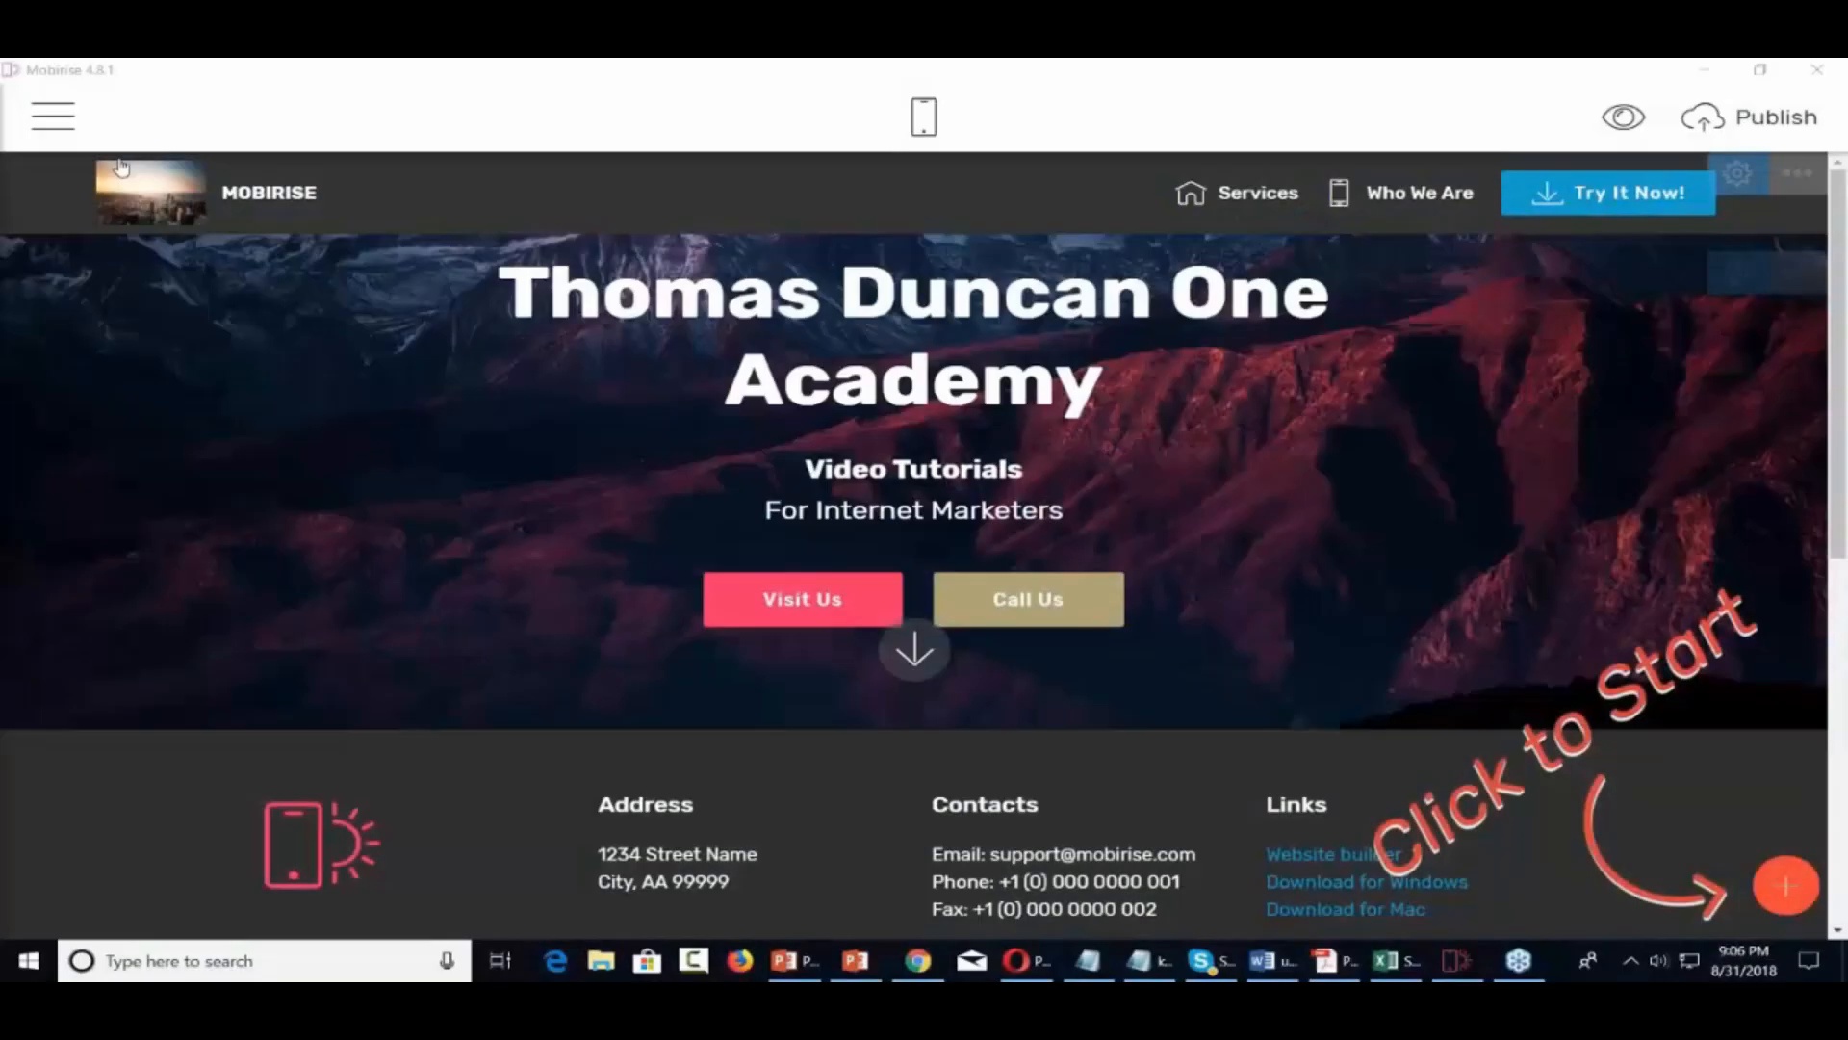
Go to Sites in the main menu and choose Create New Site
left_click(54, 119)
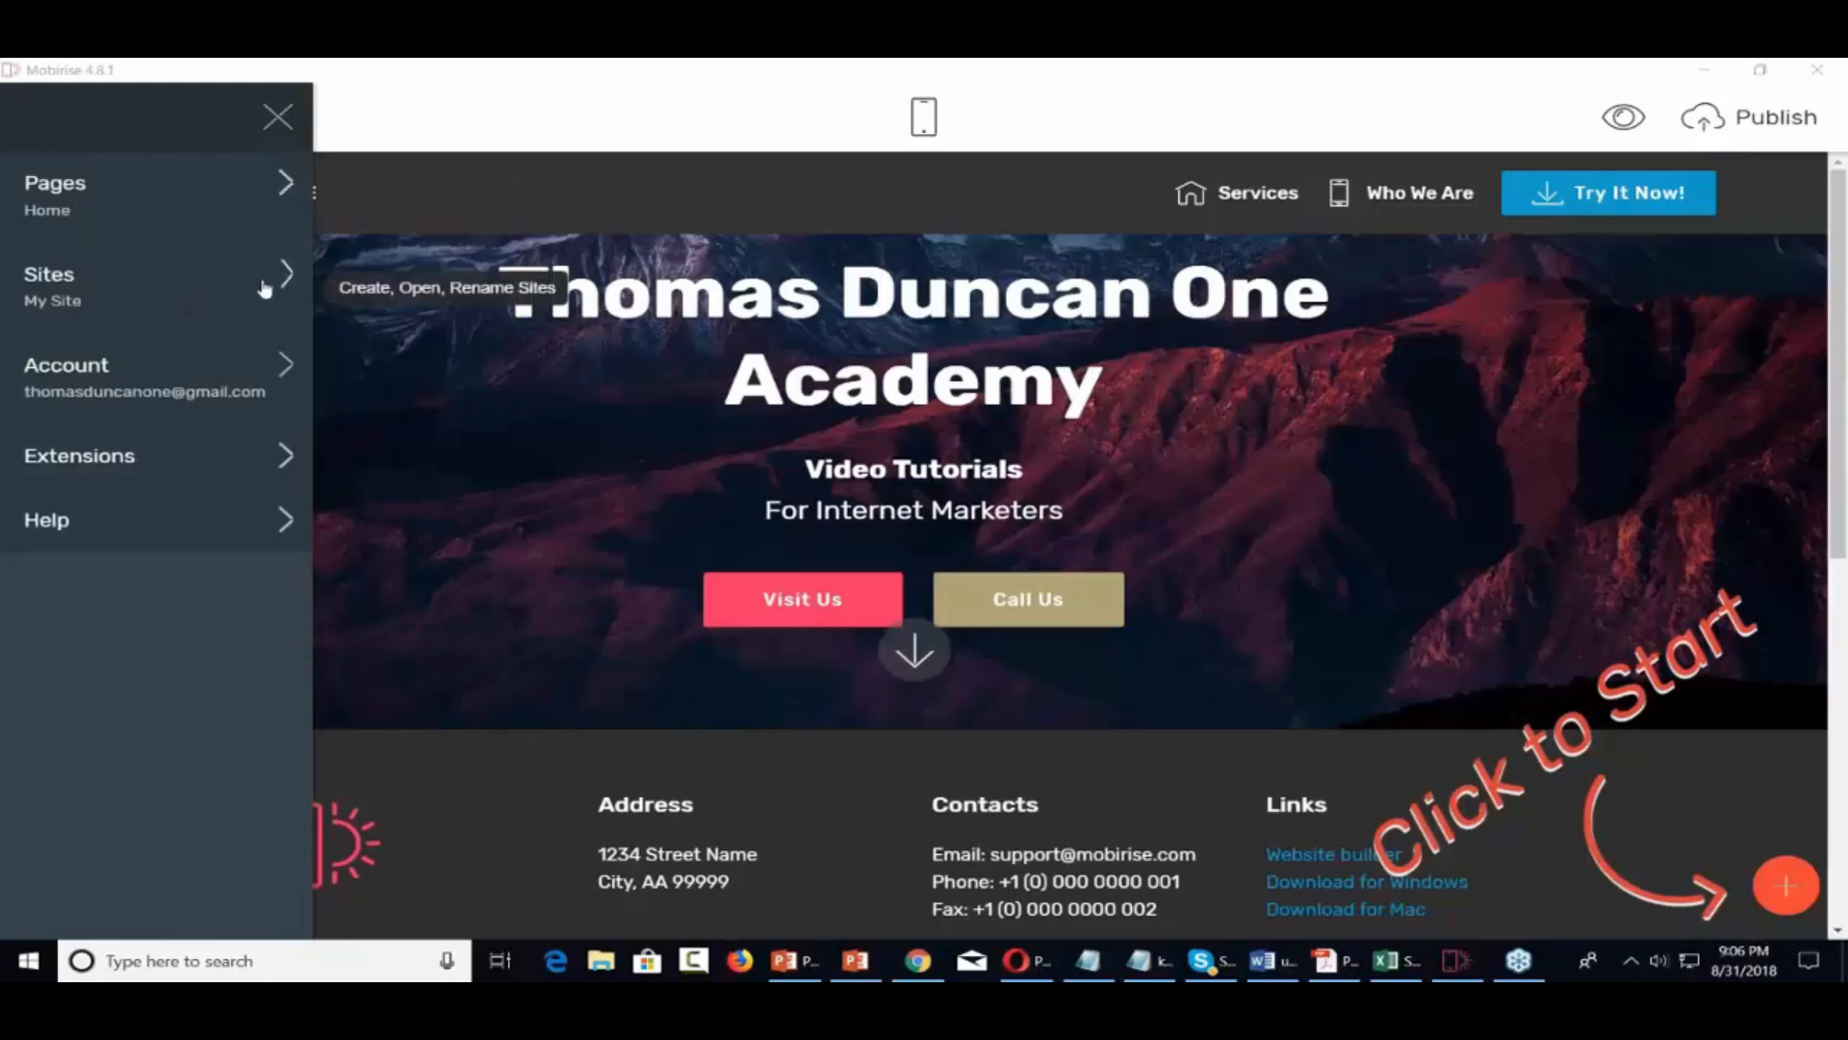
left_click(164, 281)
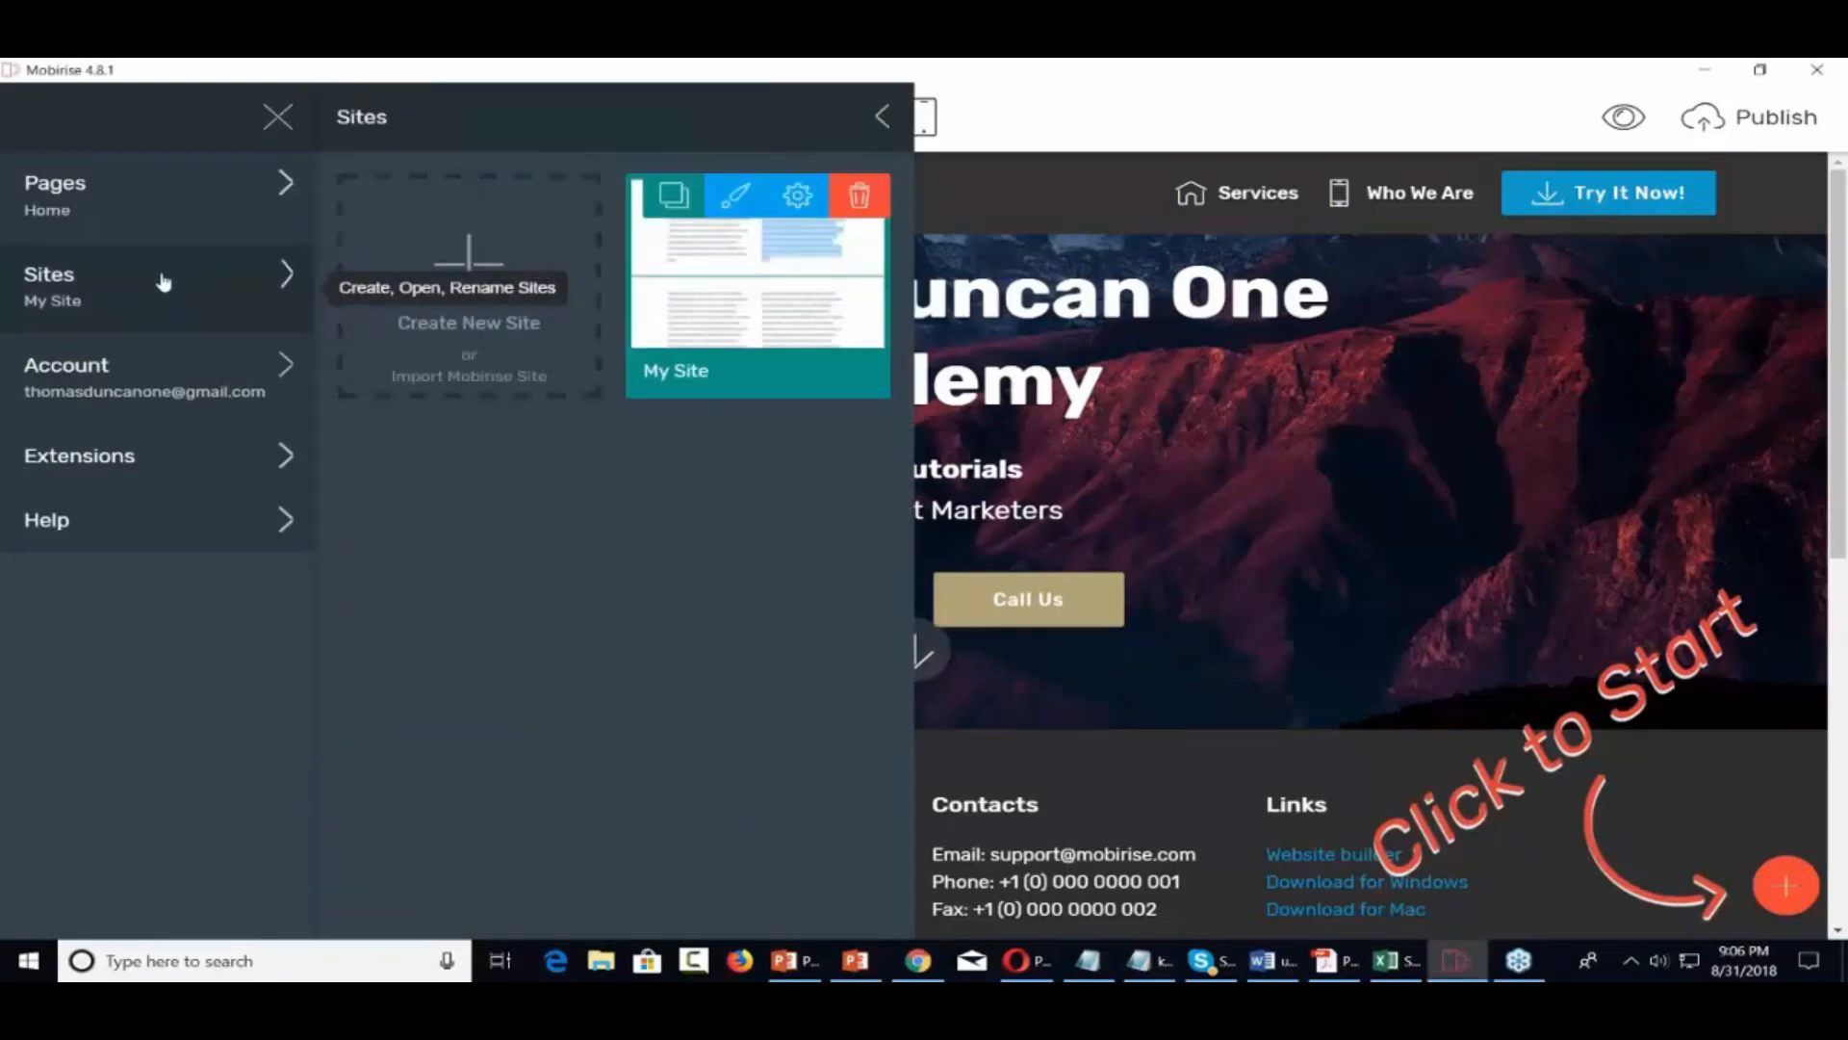
left_click(473, 272)
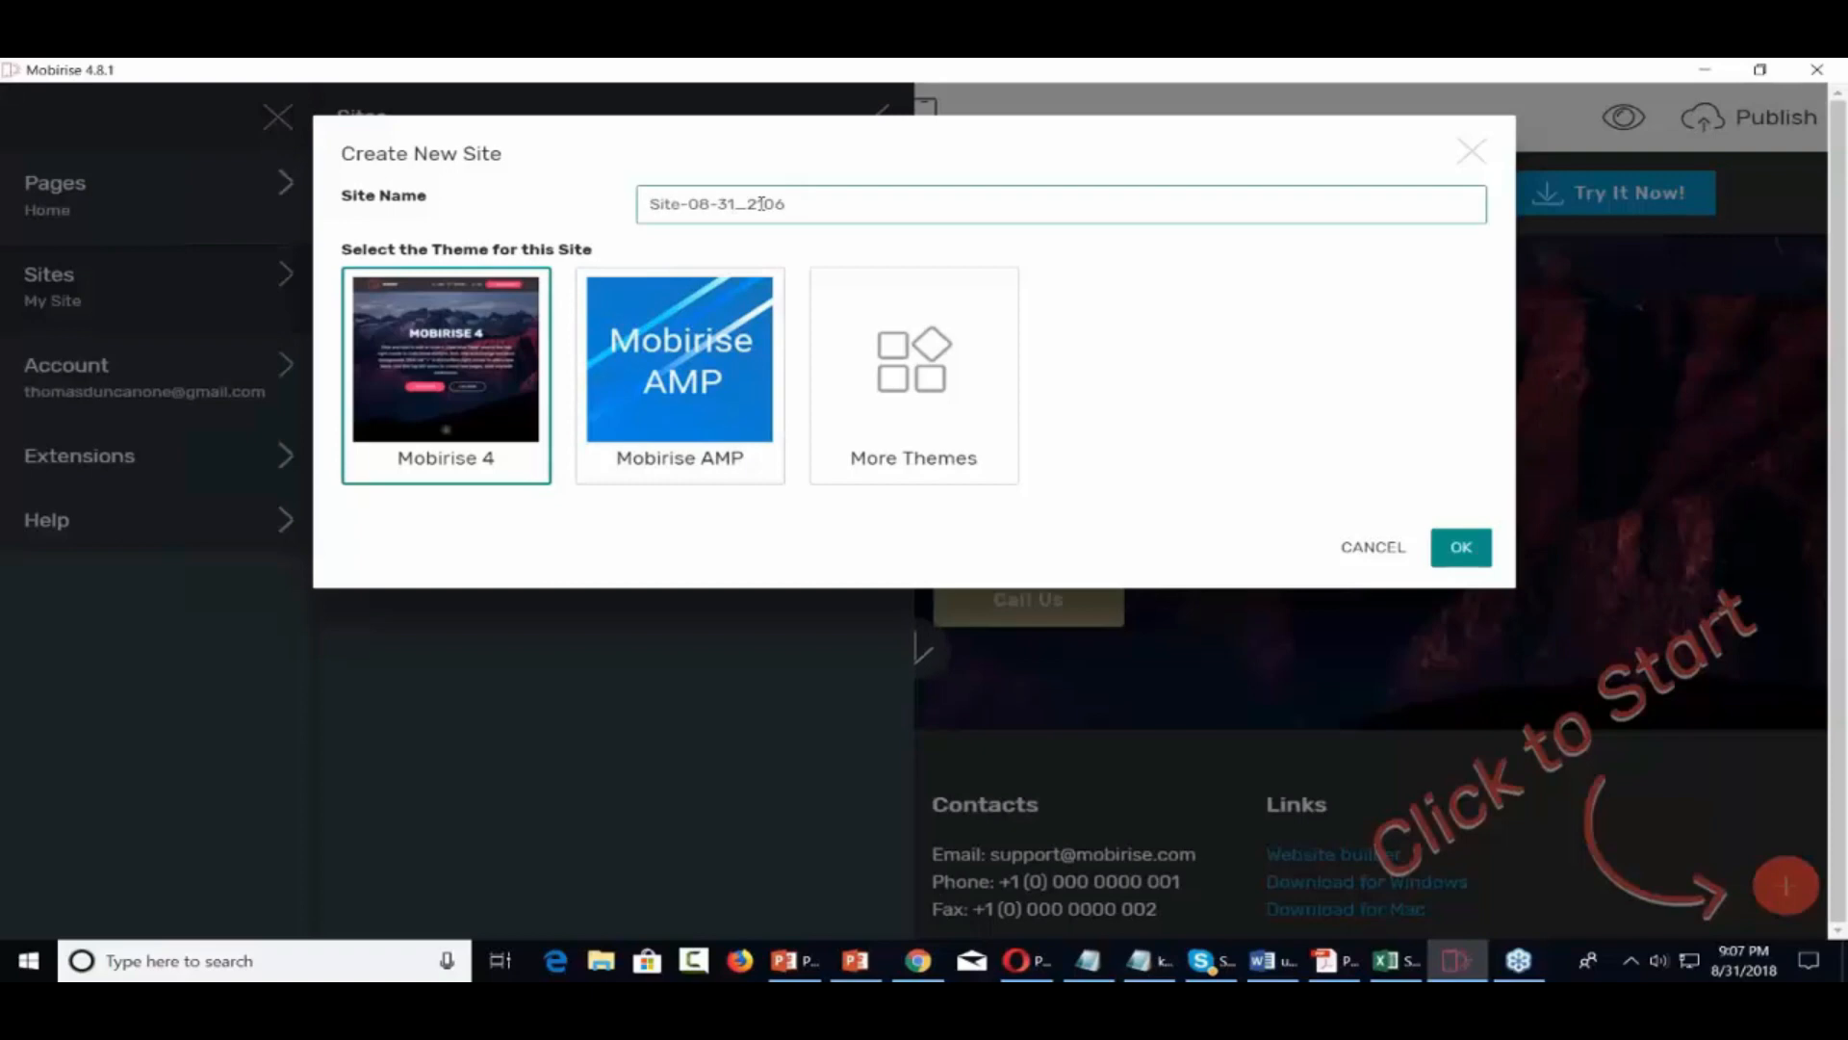
Name the new site 'Handyman', pick the Mobirise AMP theme and confirm
type("Handyman")
key("Delete")
key("Delete")
key("Delete")
key("Delete")
key("Delete")
key("Delete")
key("Delete")
key("Delete")
key("Delete")
key("Delete")
key("Delete")
key("Delete")
key("Delete")
key("Delete")
key("Delete")
left_click(698, 361)
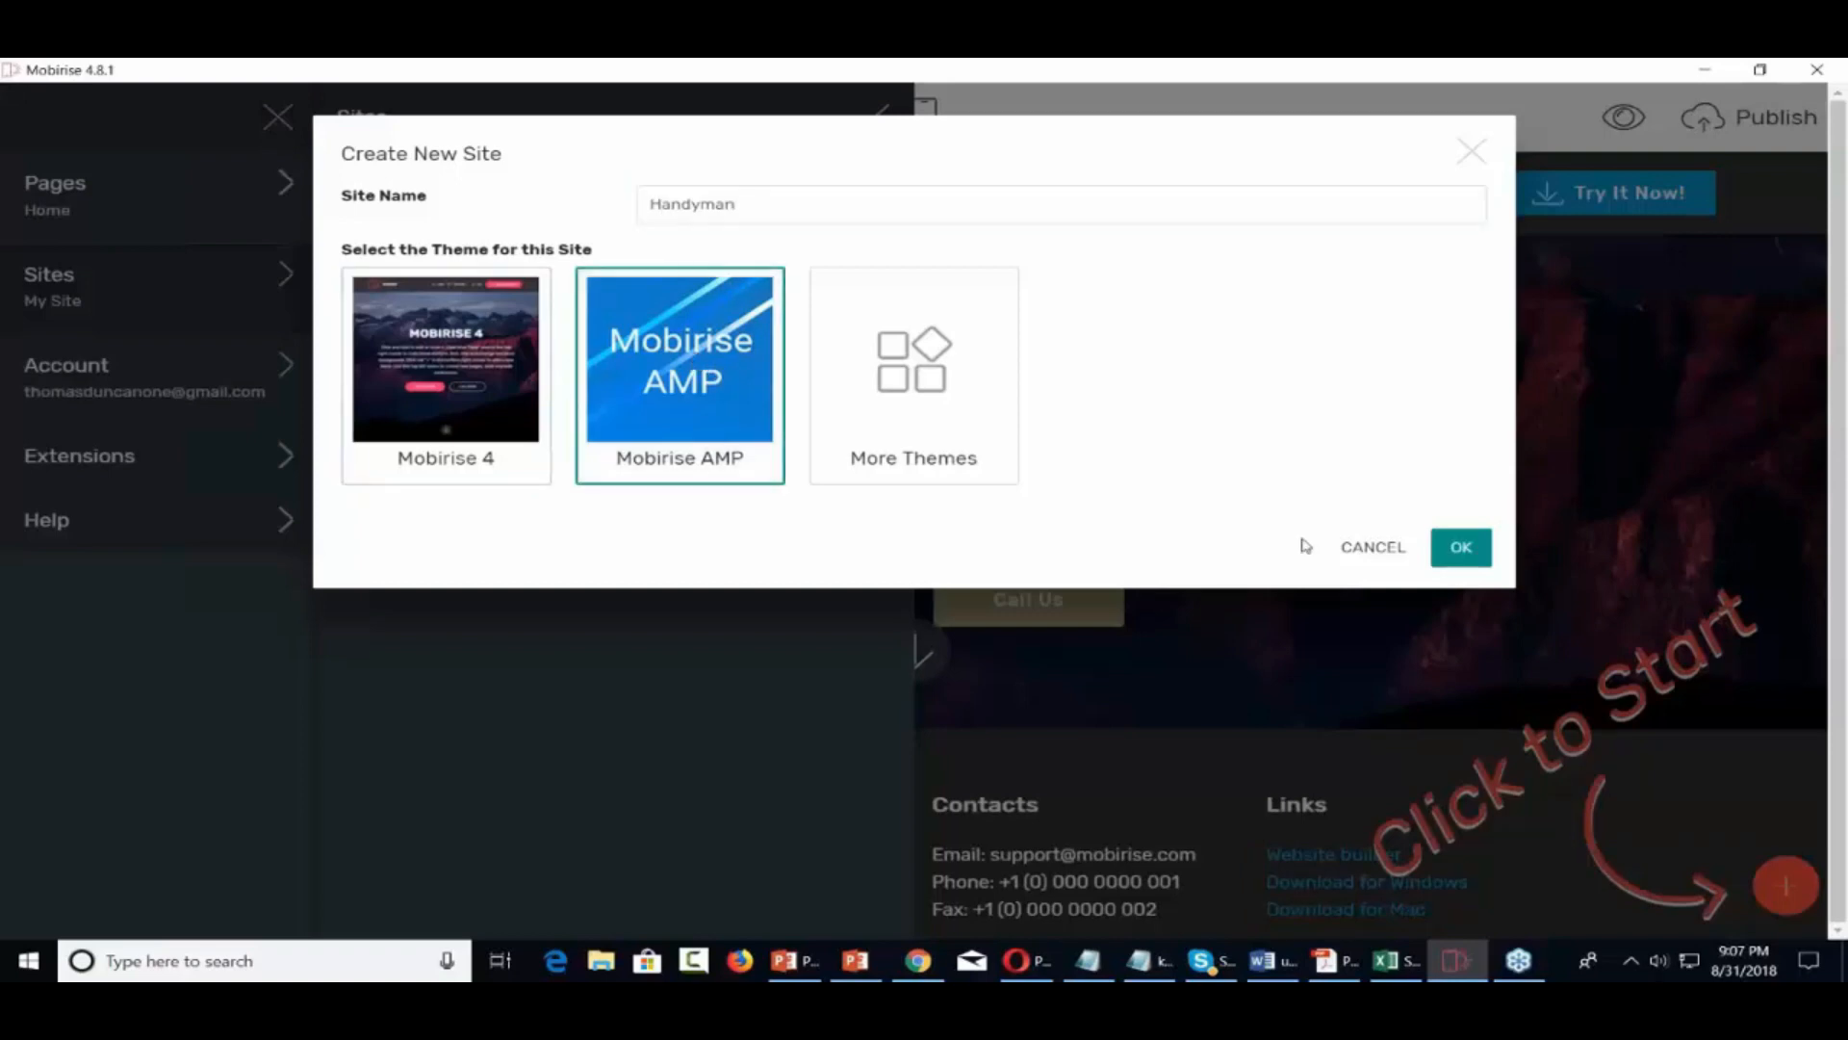
left_click(1489, 558)
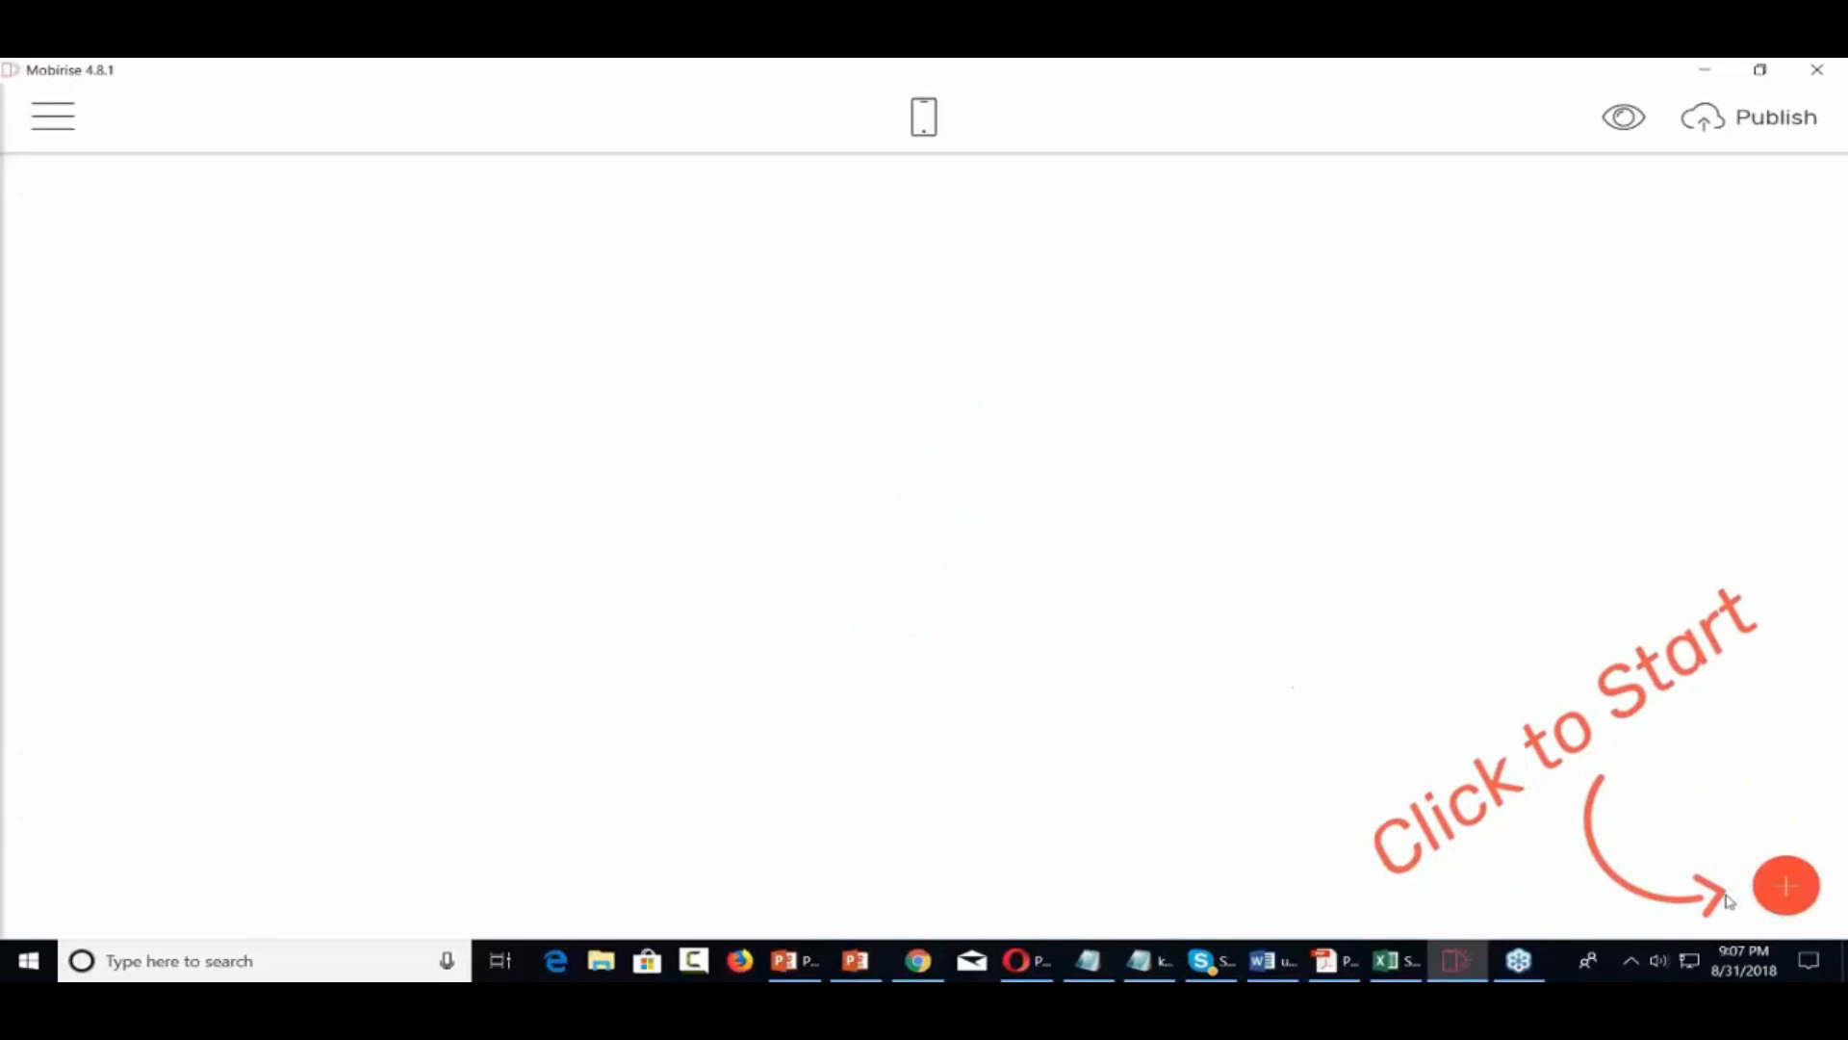
Browse the block library, scrolling through the available blocks
left_click(1783, 888)
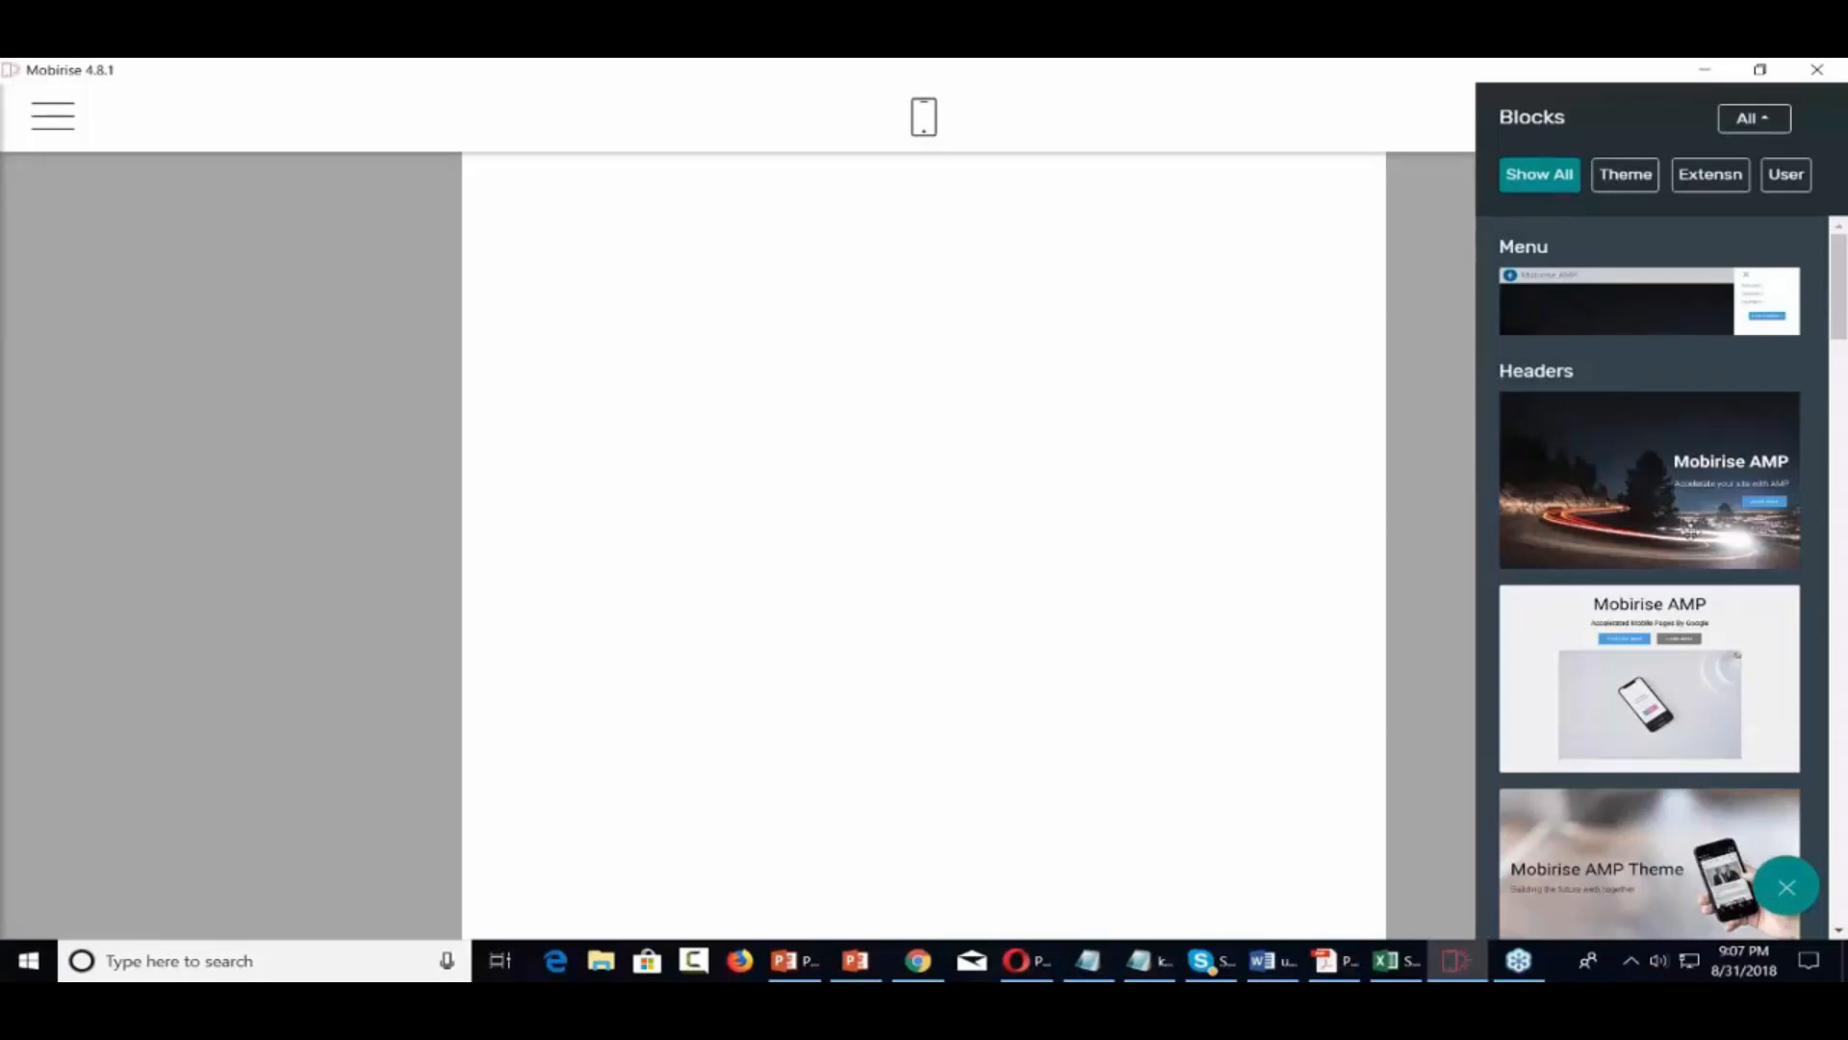
scroll(1691, 532, "down", 6)
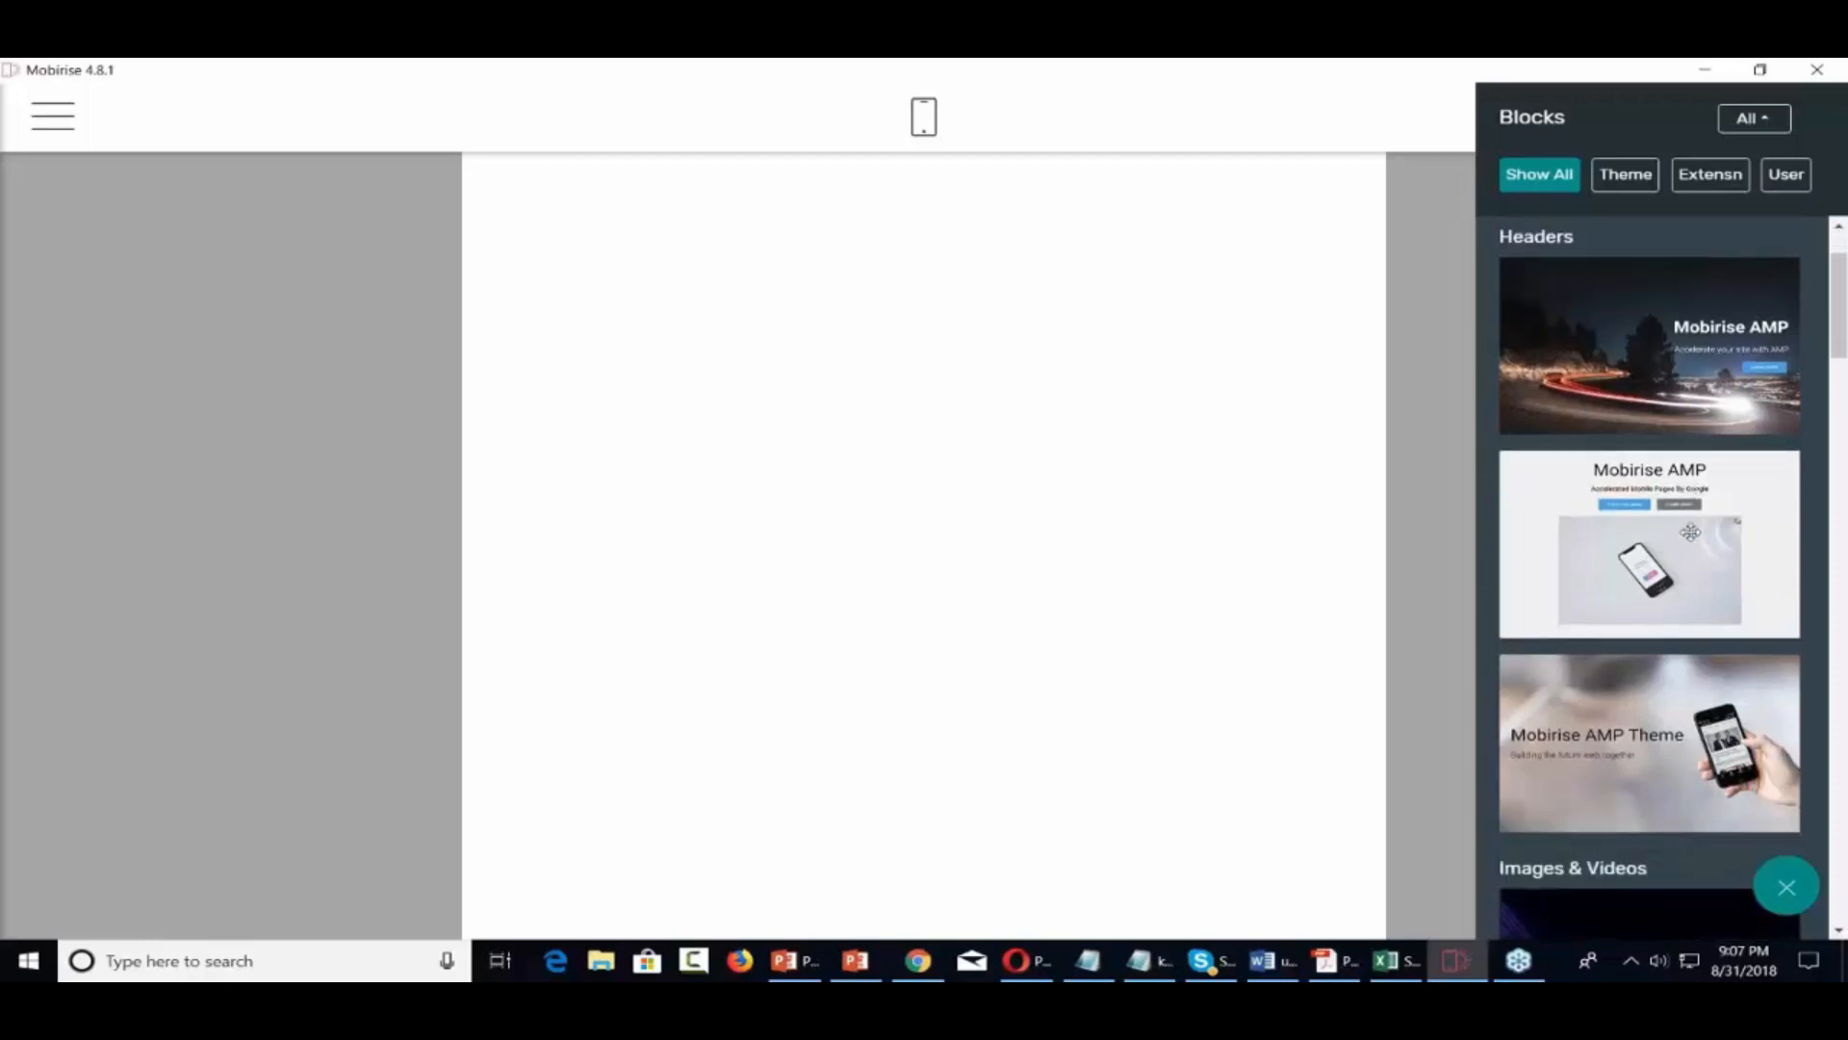
scroll(1692, 531, "down", 8)
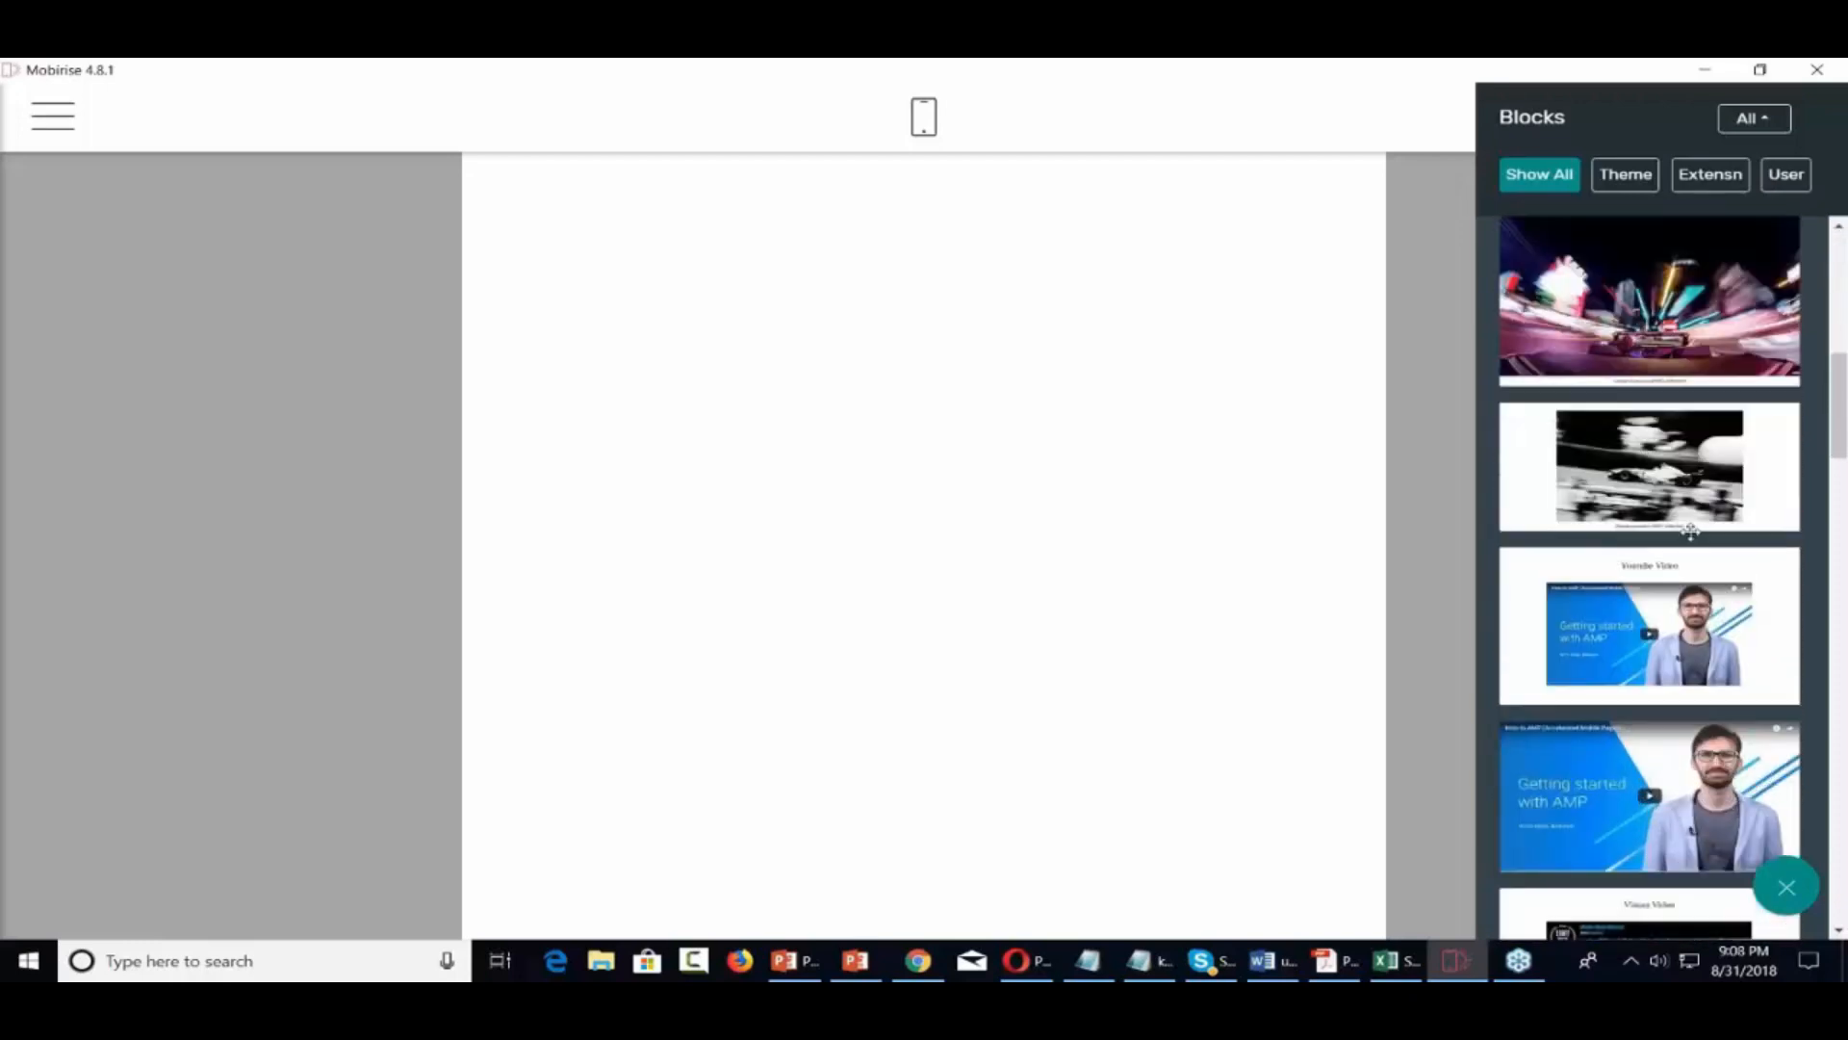
scroll(1649, 546, "down", 10)
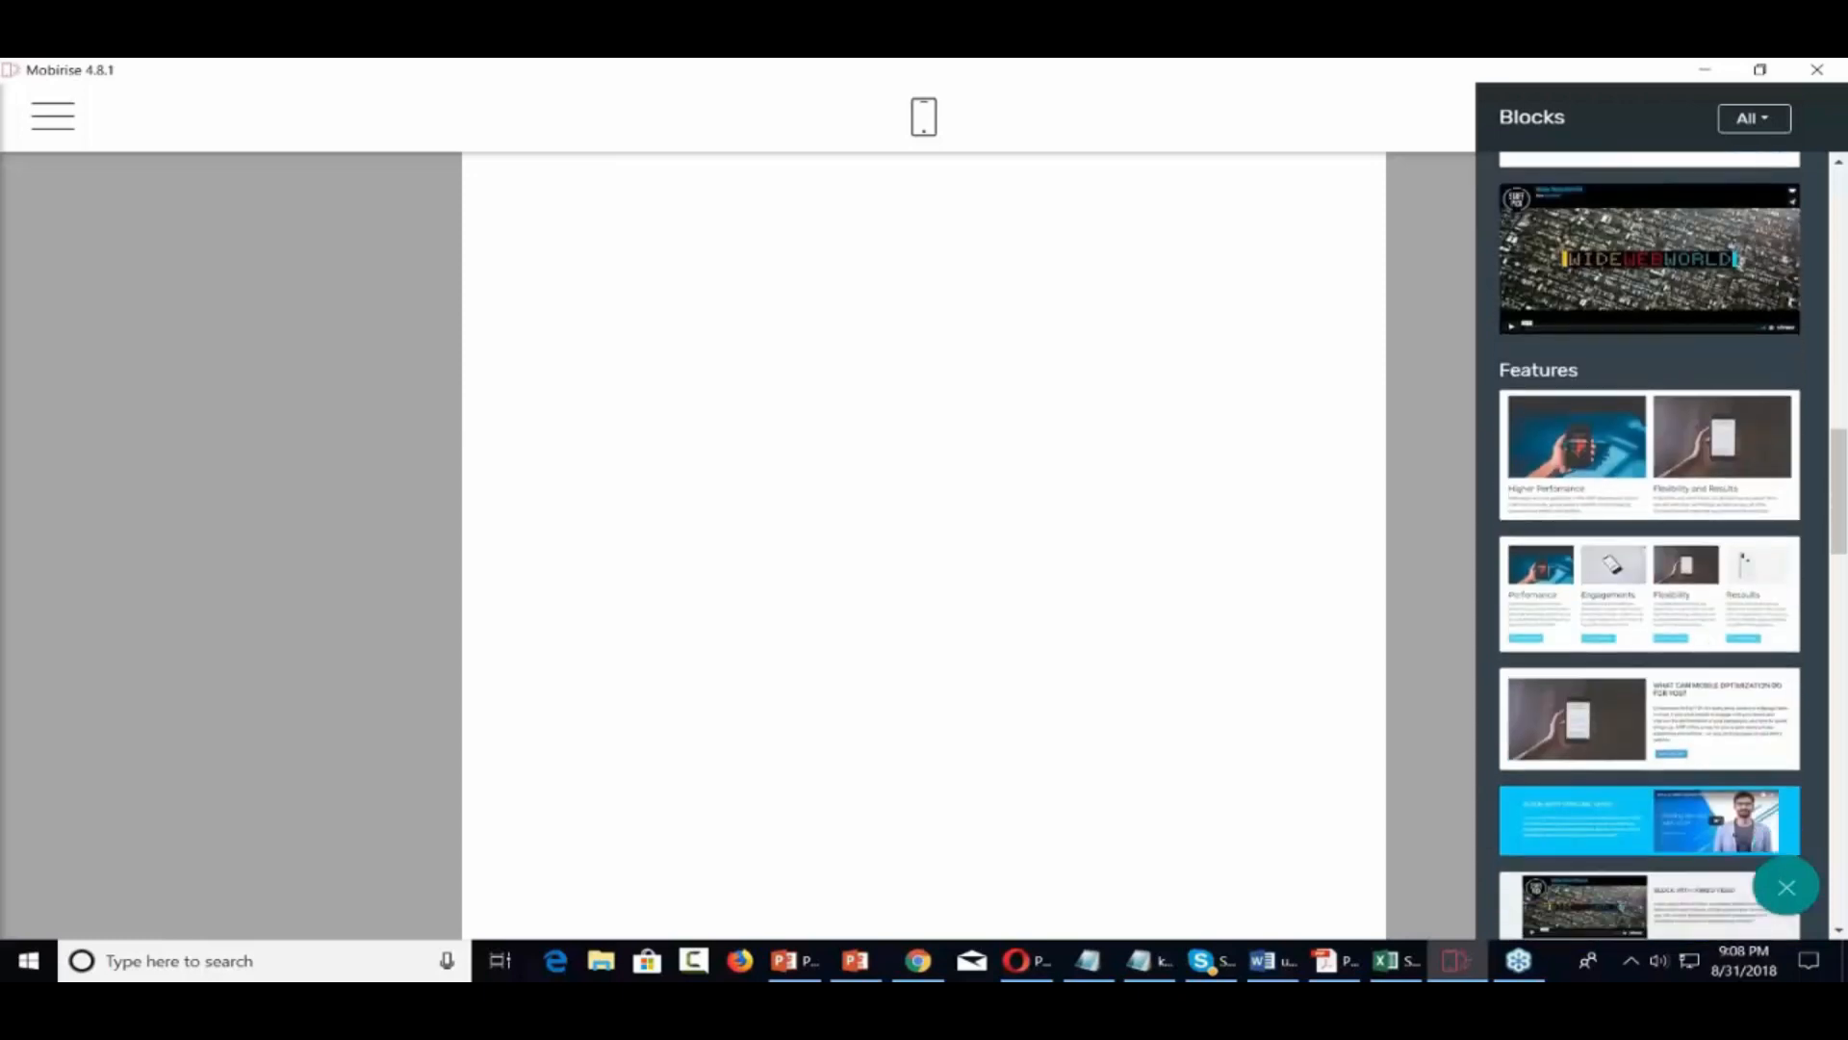
scroll(1649, 546, "down", 10)
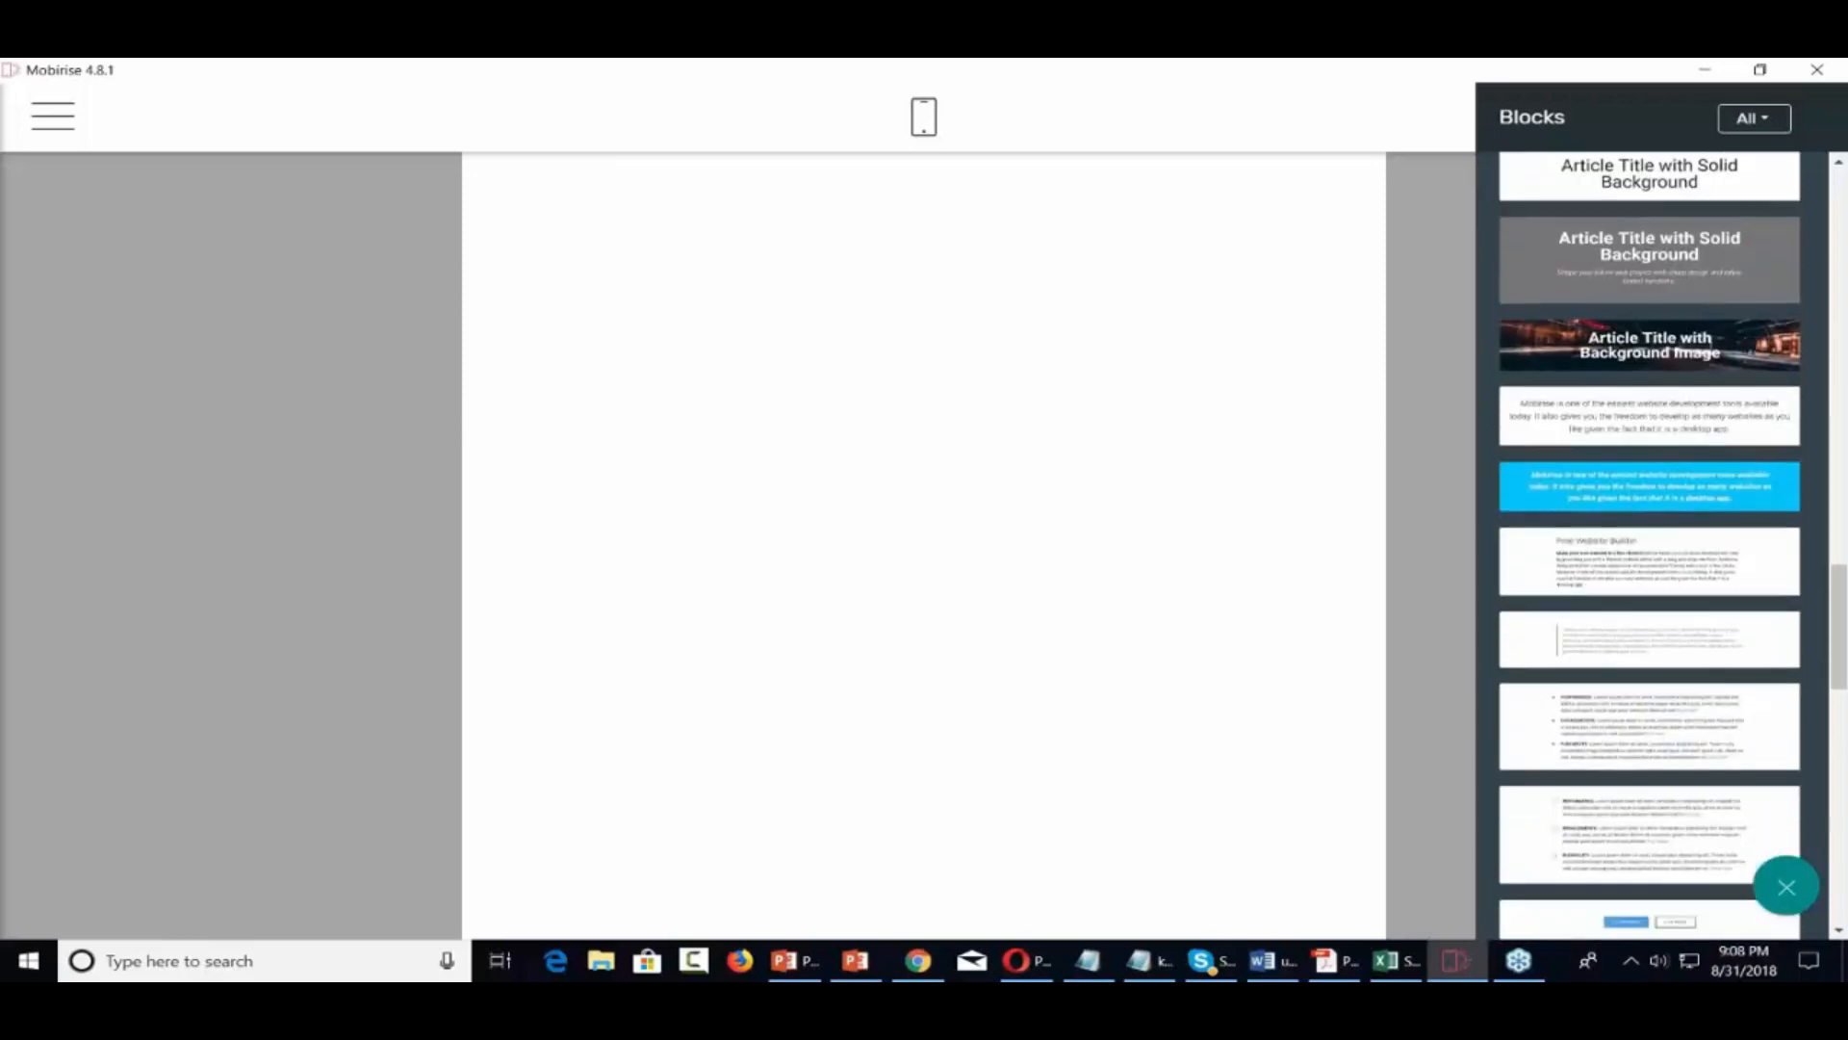
scroll(1649, 546, "down", 4)
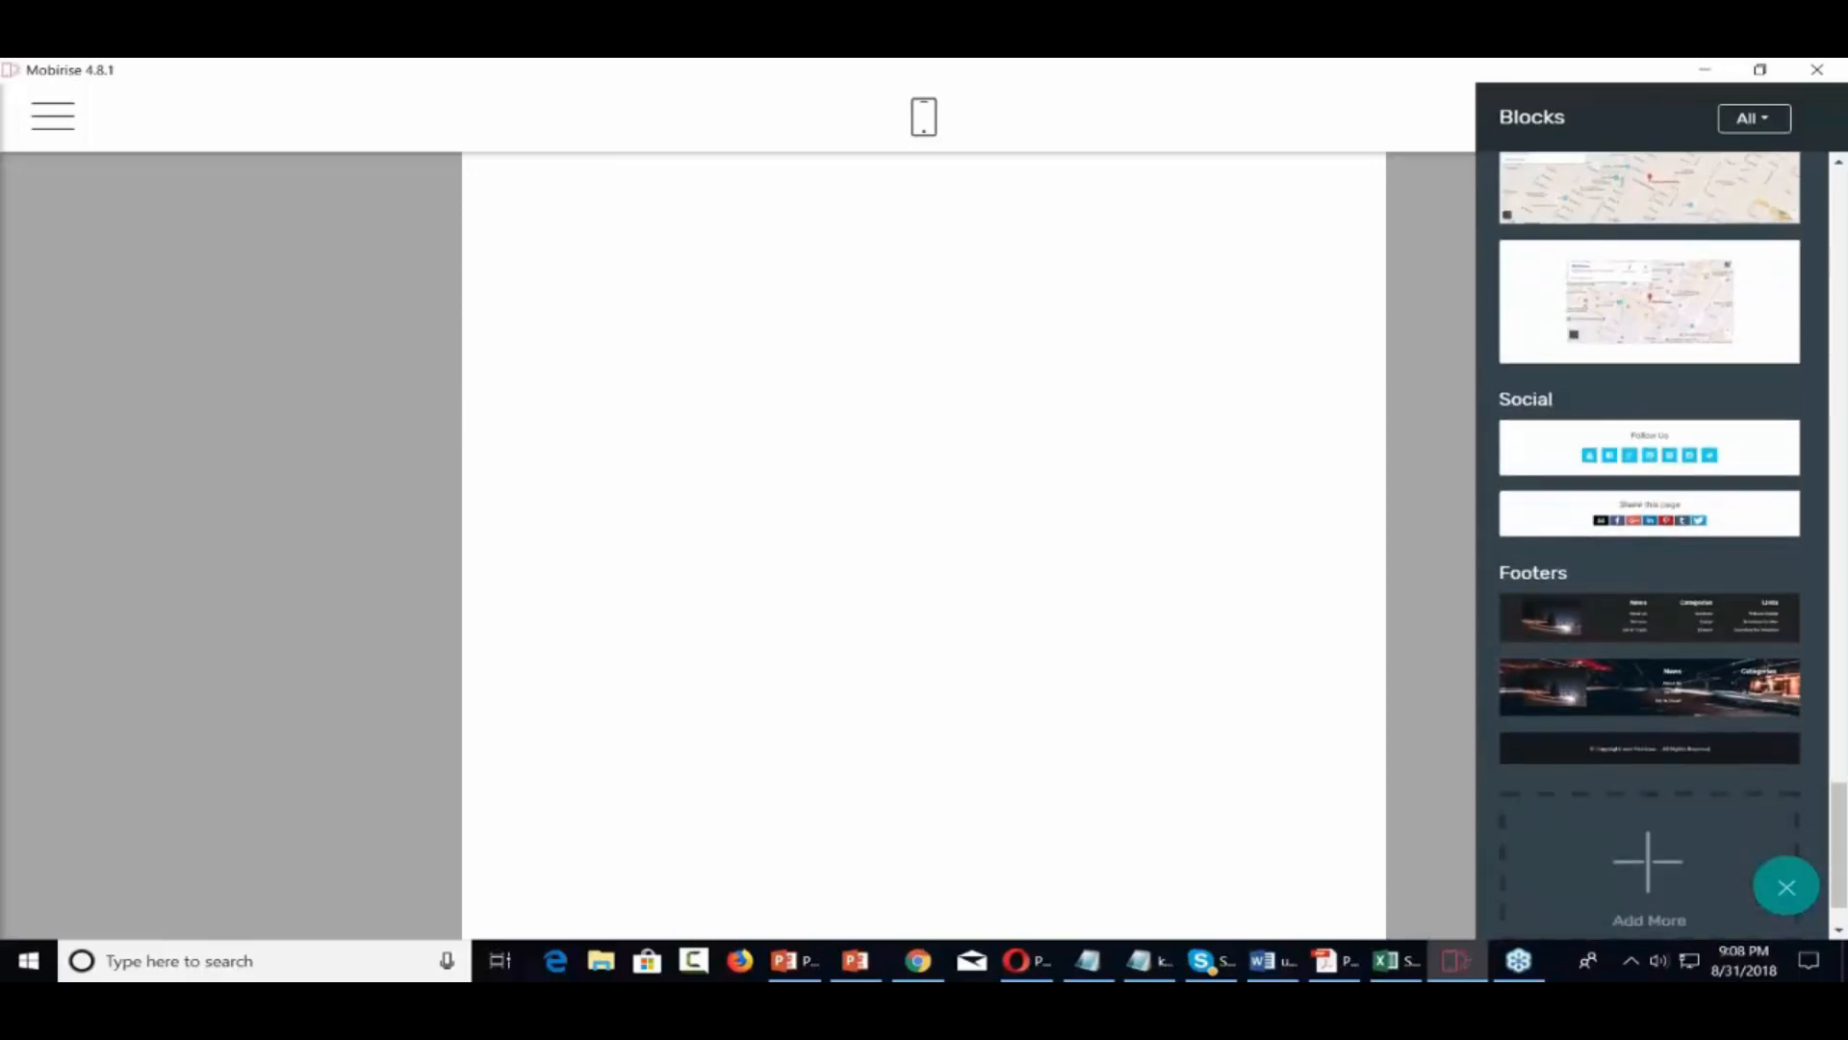
scroll(1666, 582, "up", 12)
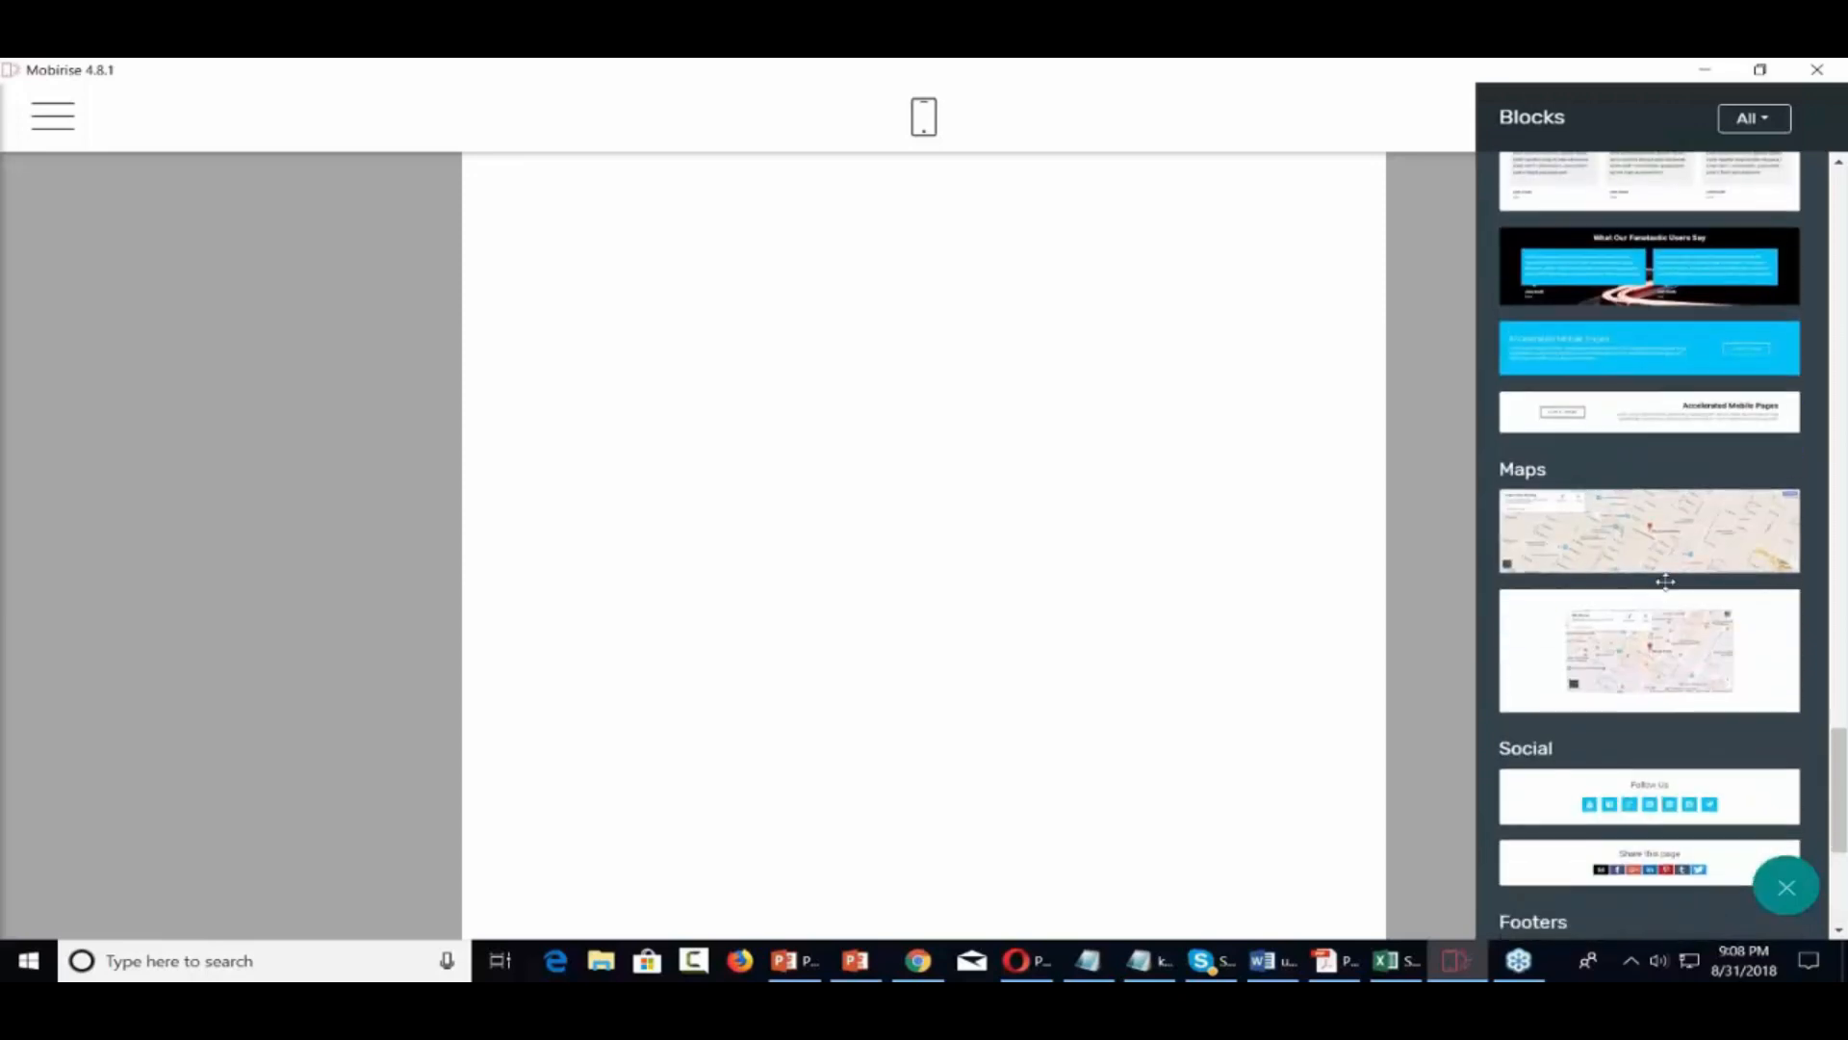
scroll(1649, 545, "up", 10)
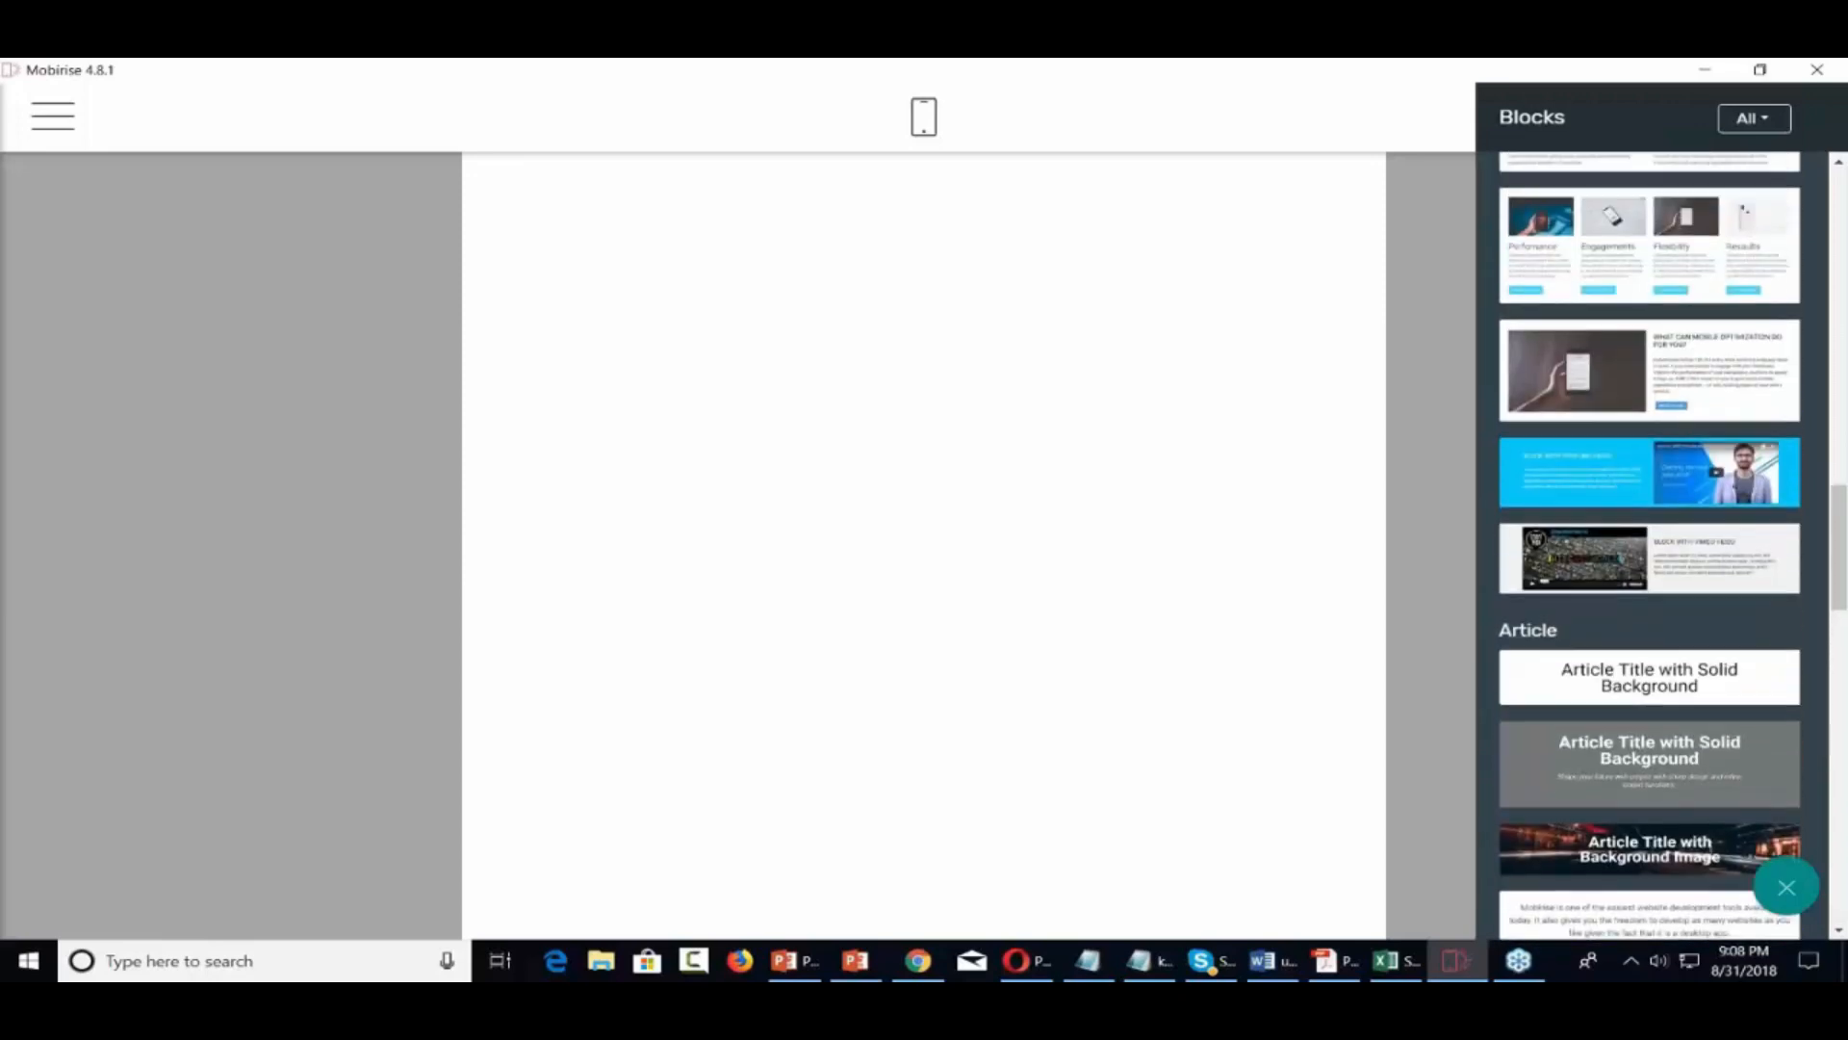
scroll(1649, 546, "up", 3)
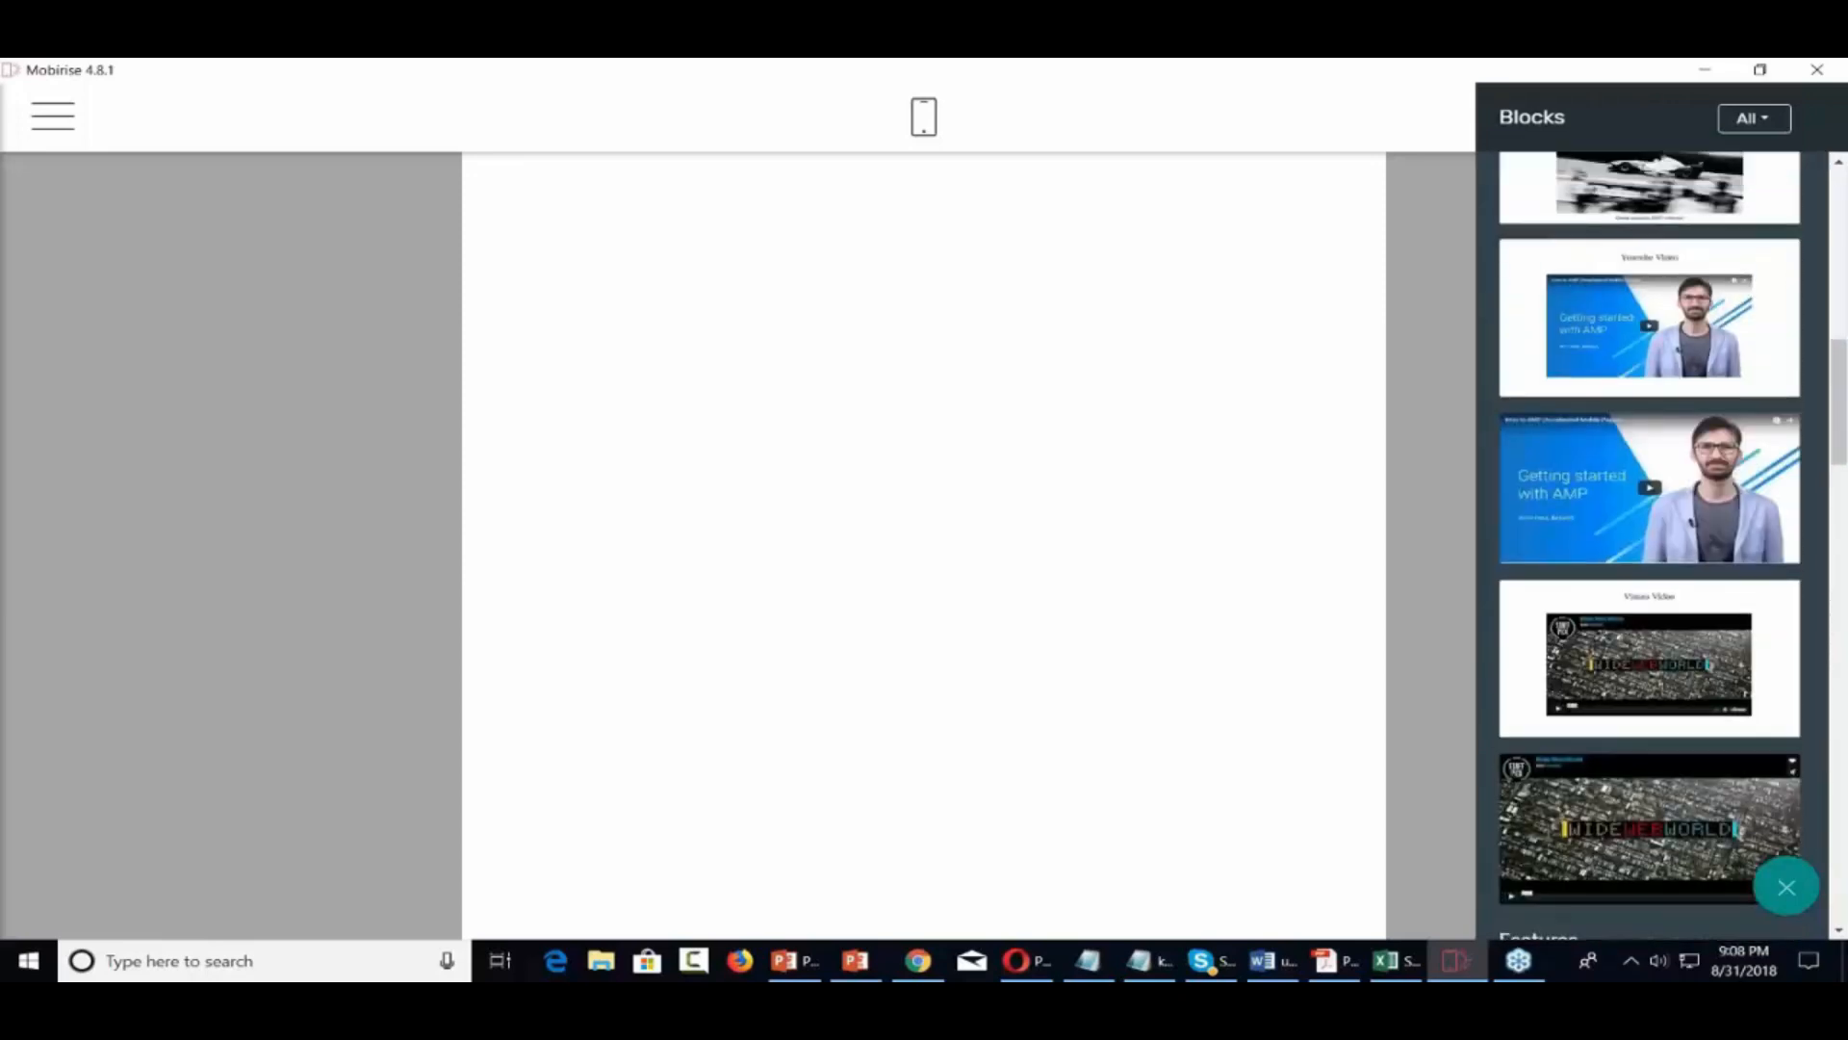
scroll(1649, 546, "up", 10)
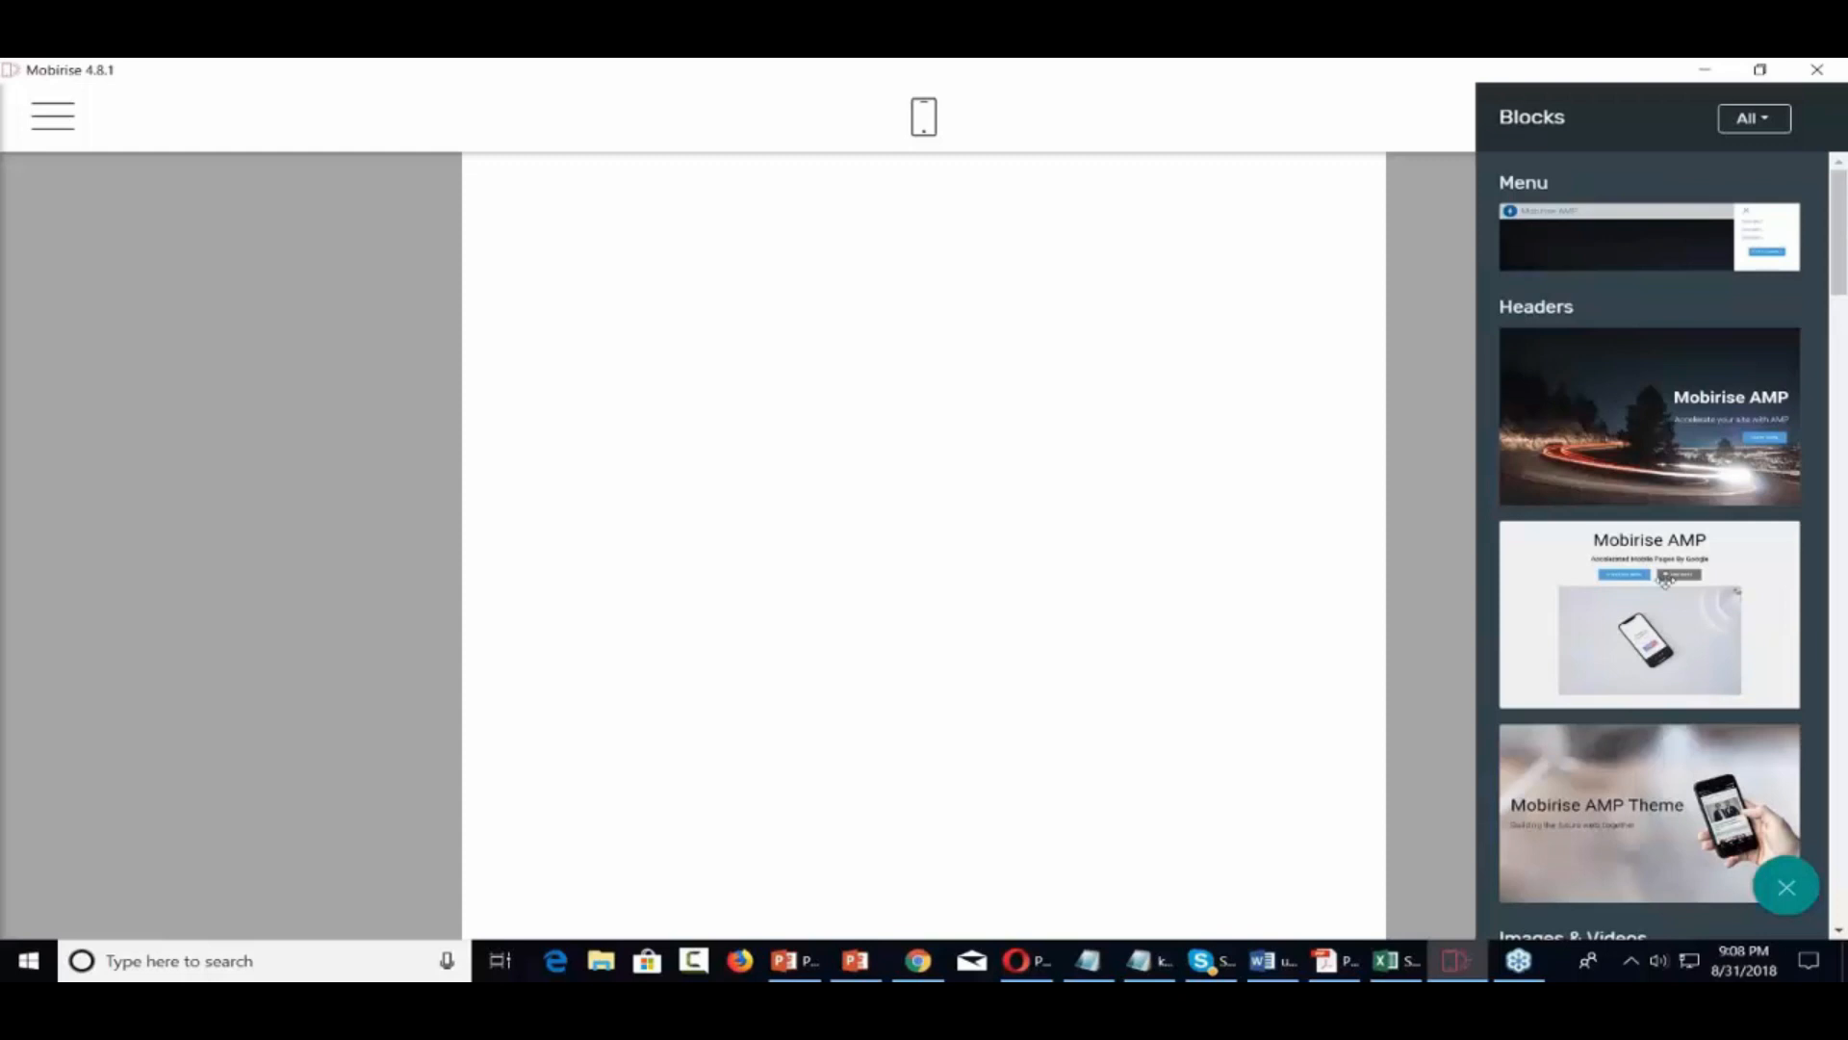
Filter blocks to the installed Theme and drag the Mobirise AMP menu block onto the page
left_click(1769, 123)
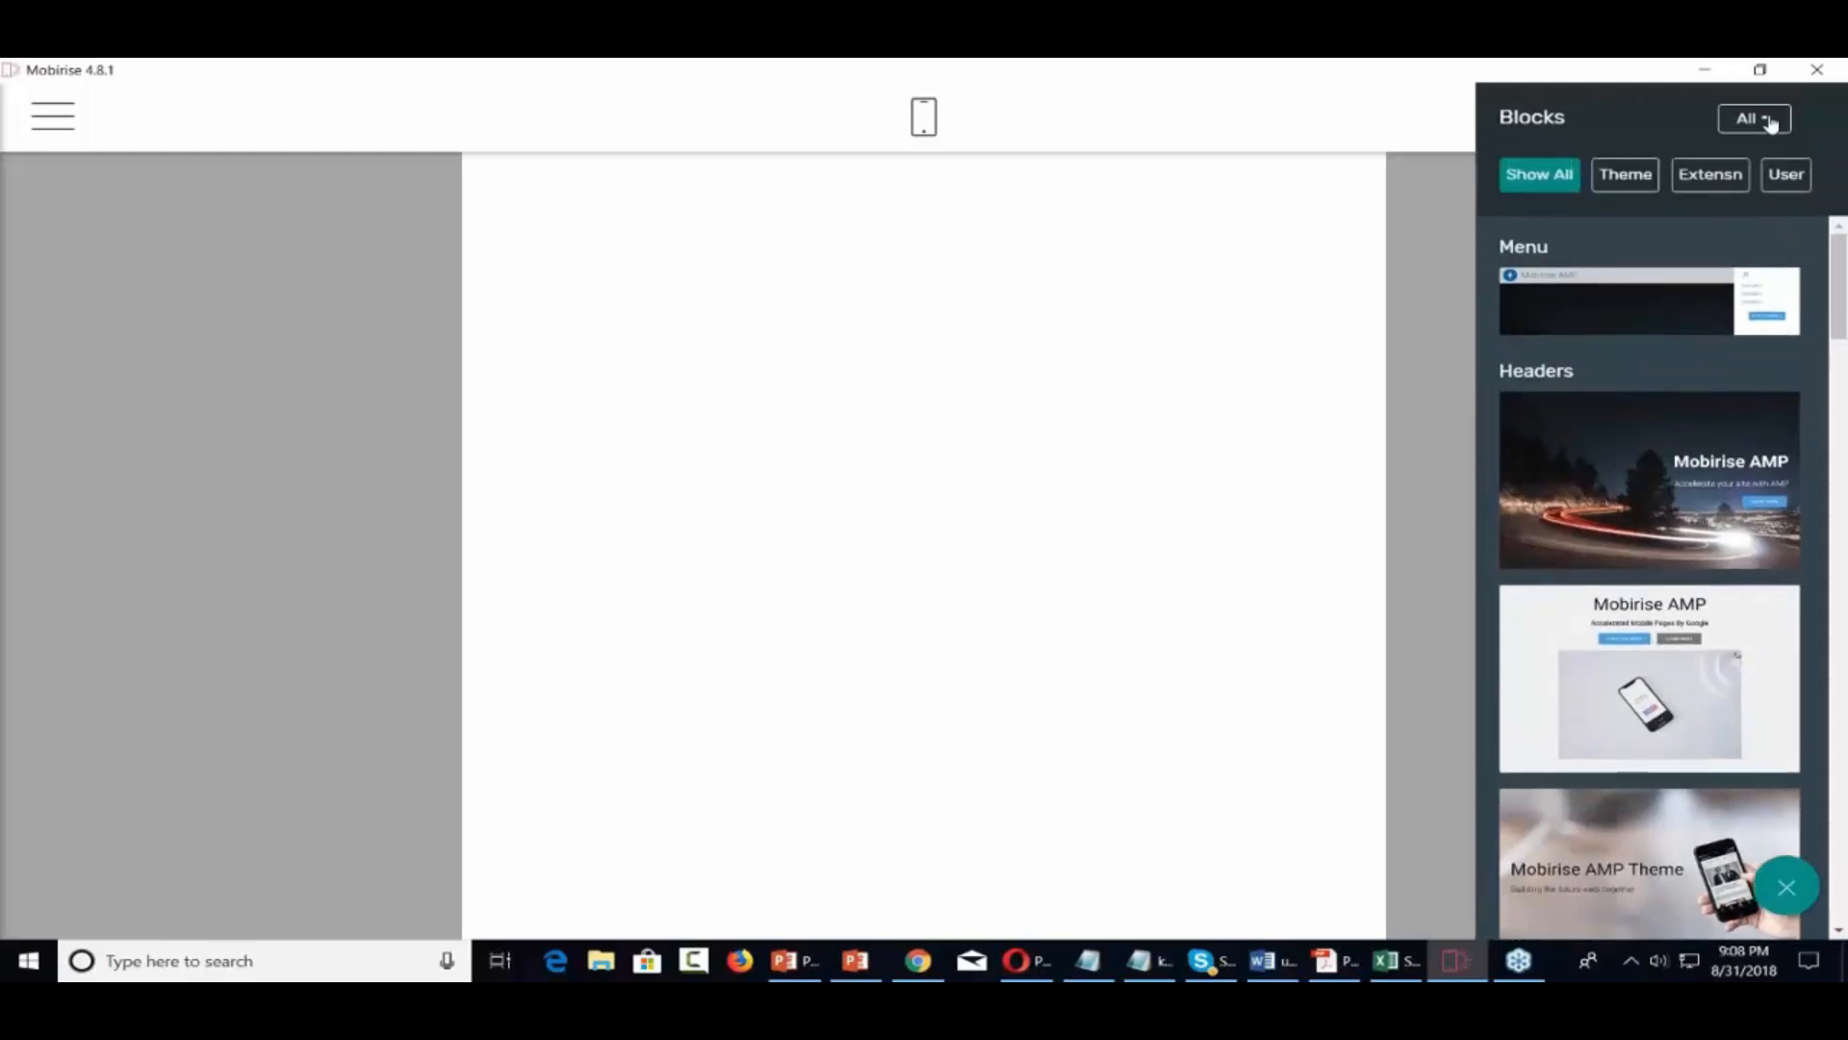
left_click(1626, 181)
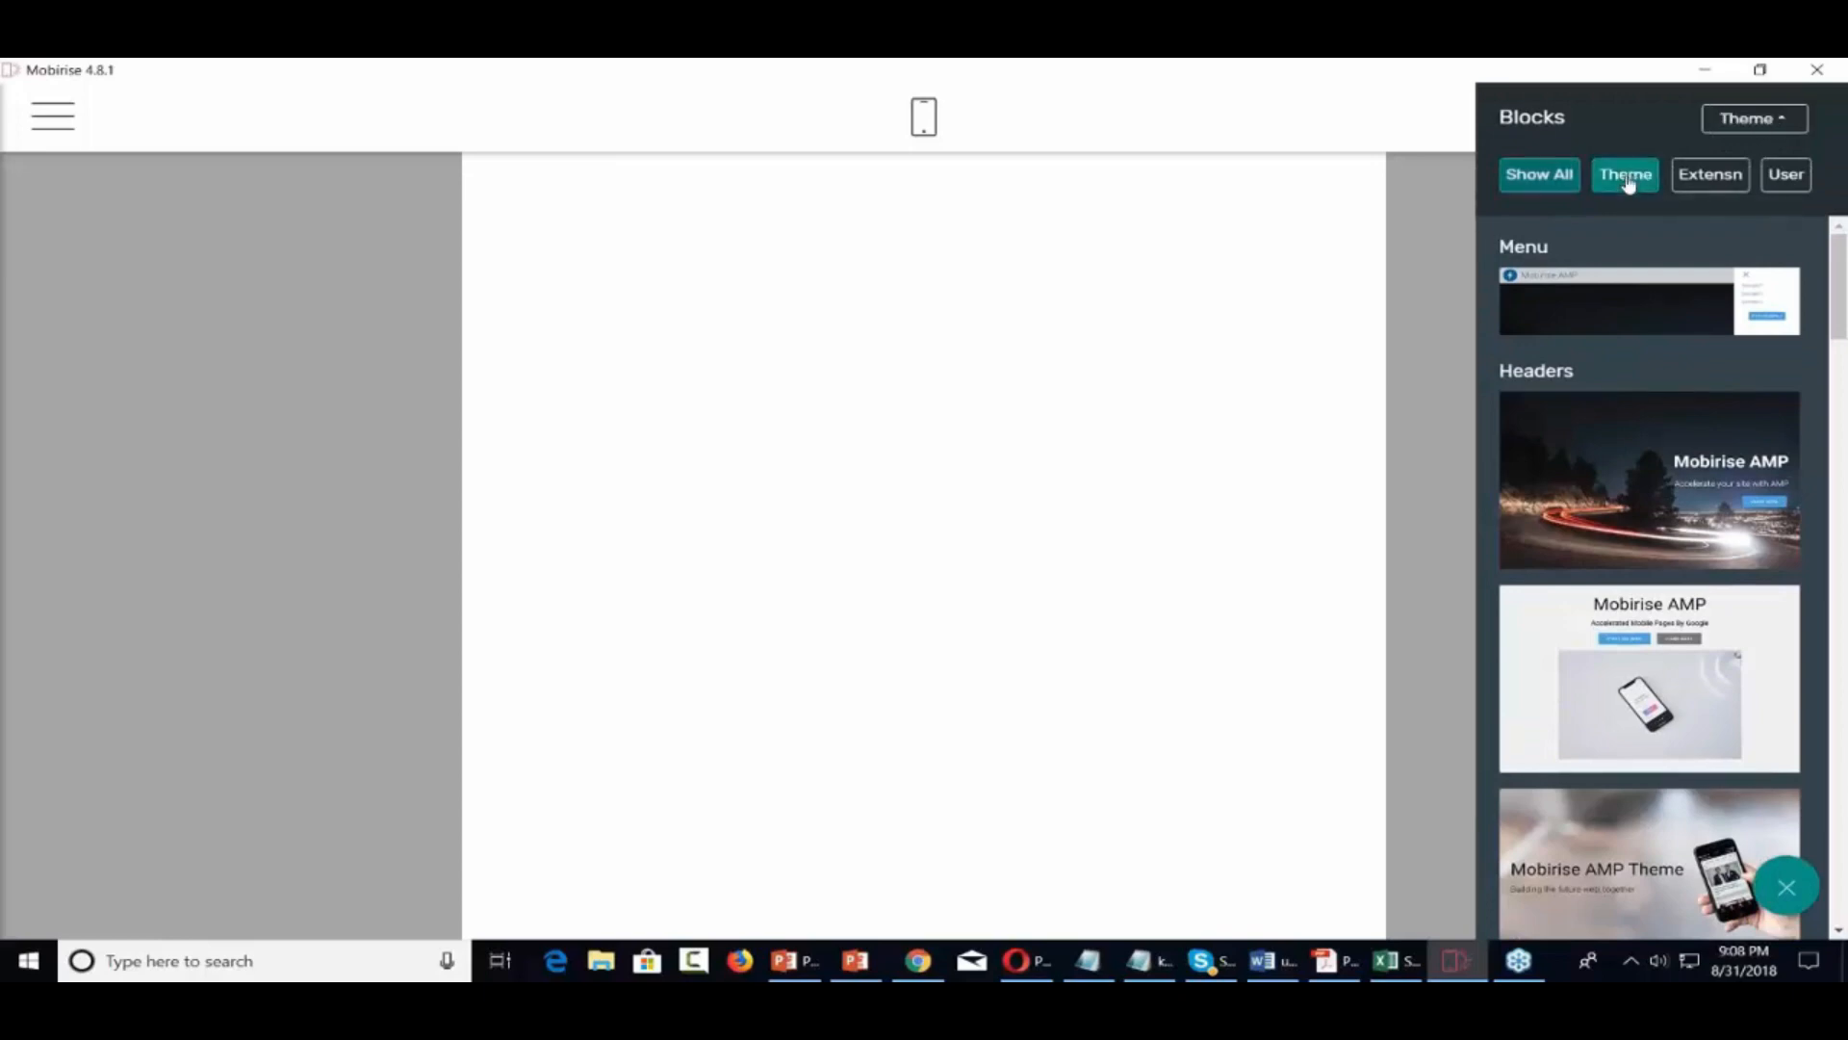
left_click(1759, 124)
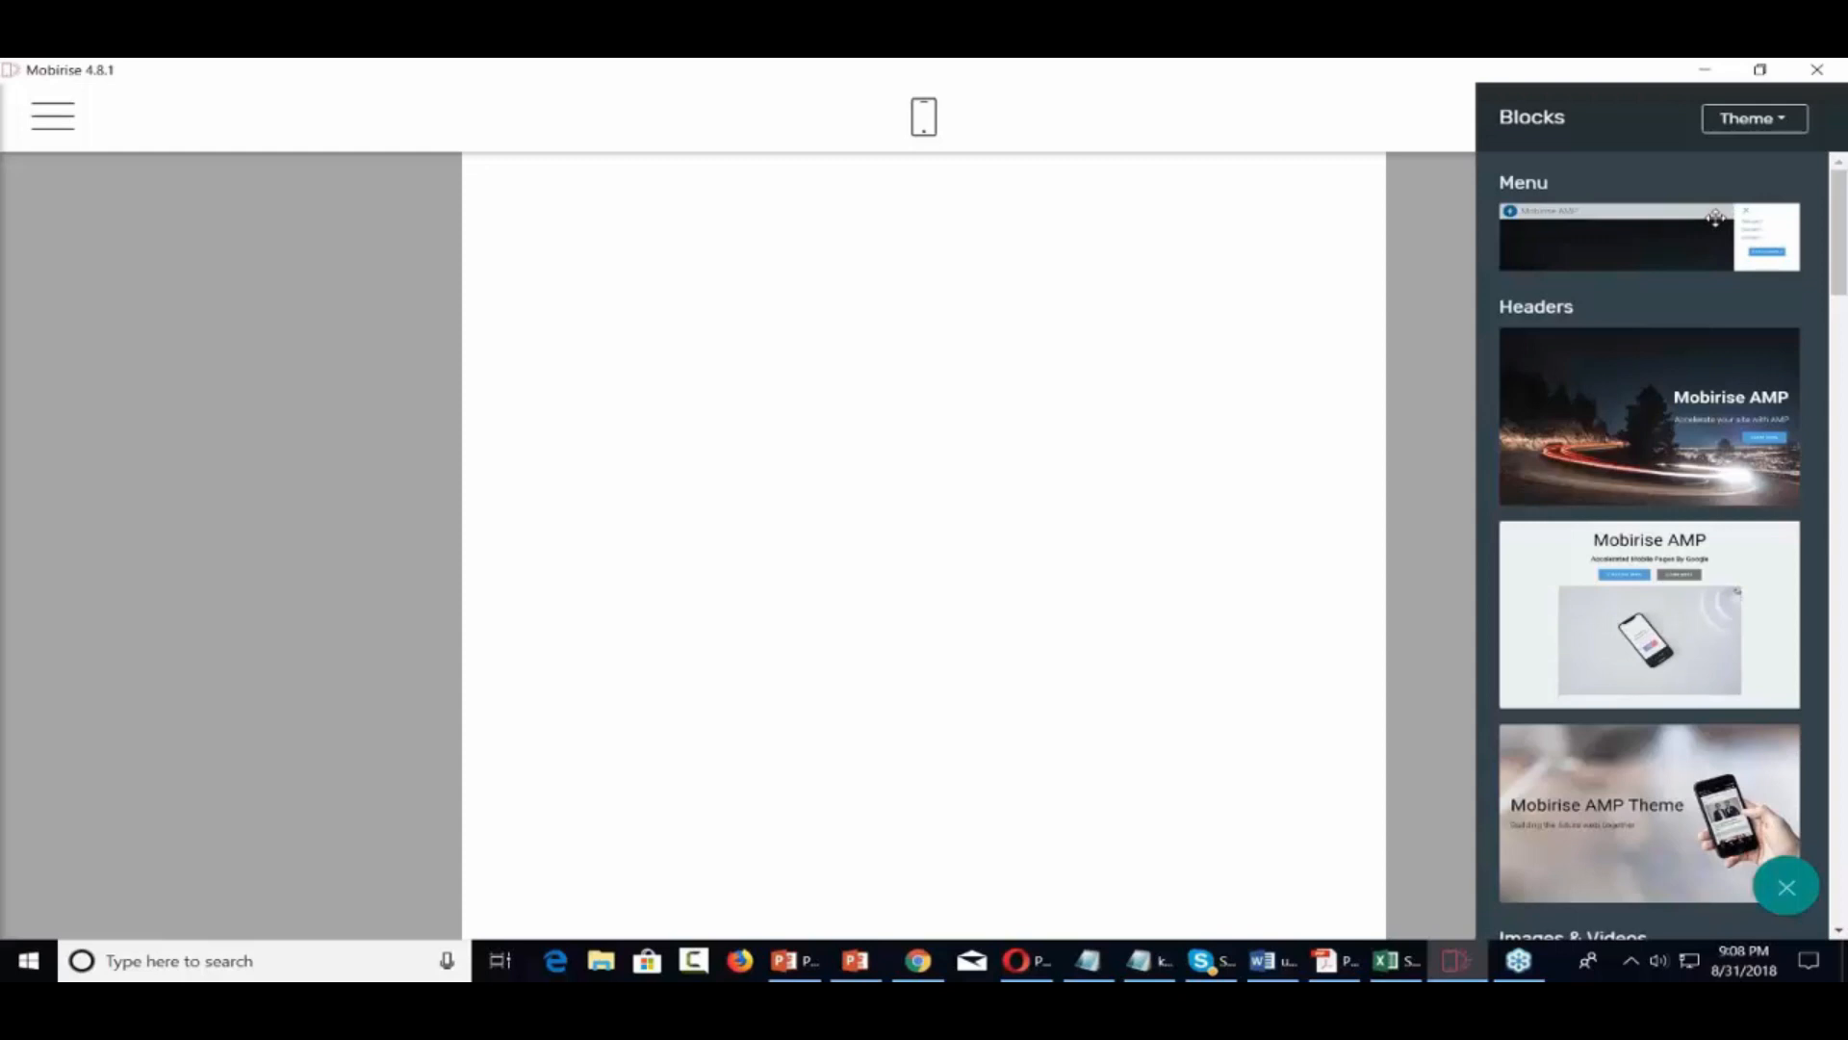
left_click_drag(1716, 219, 883, 216)
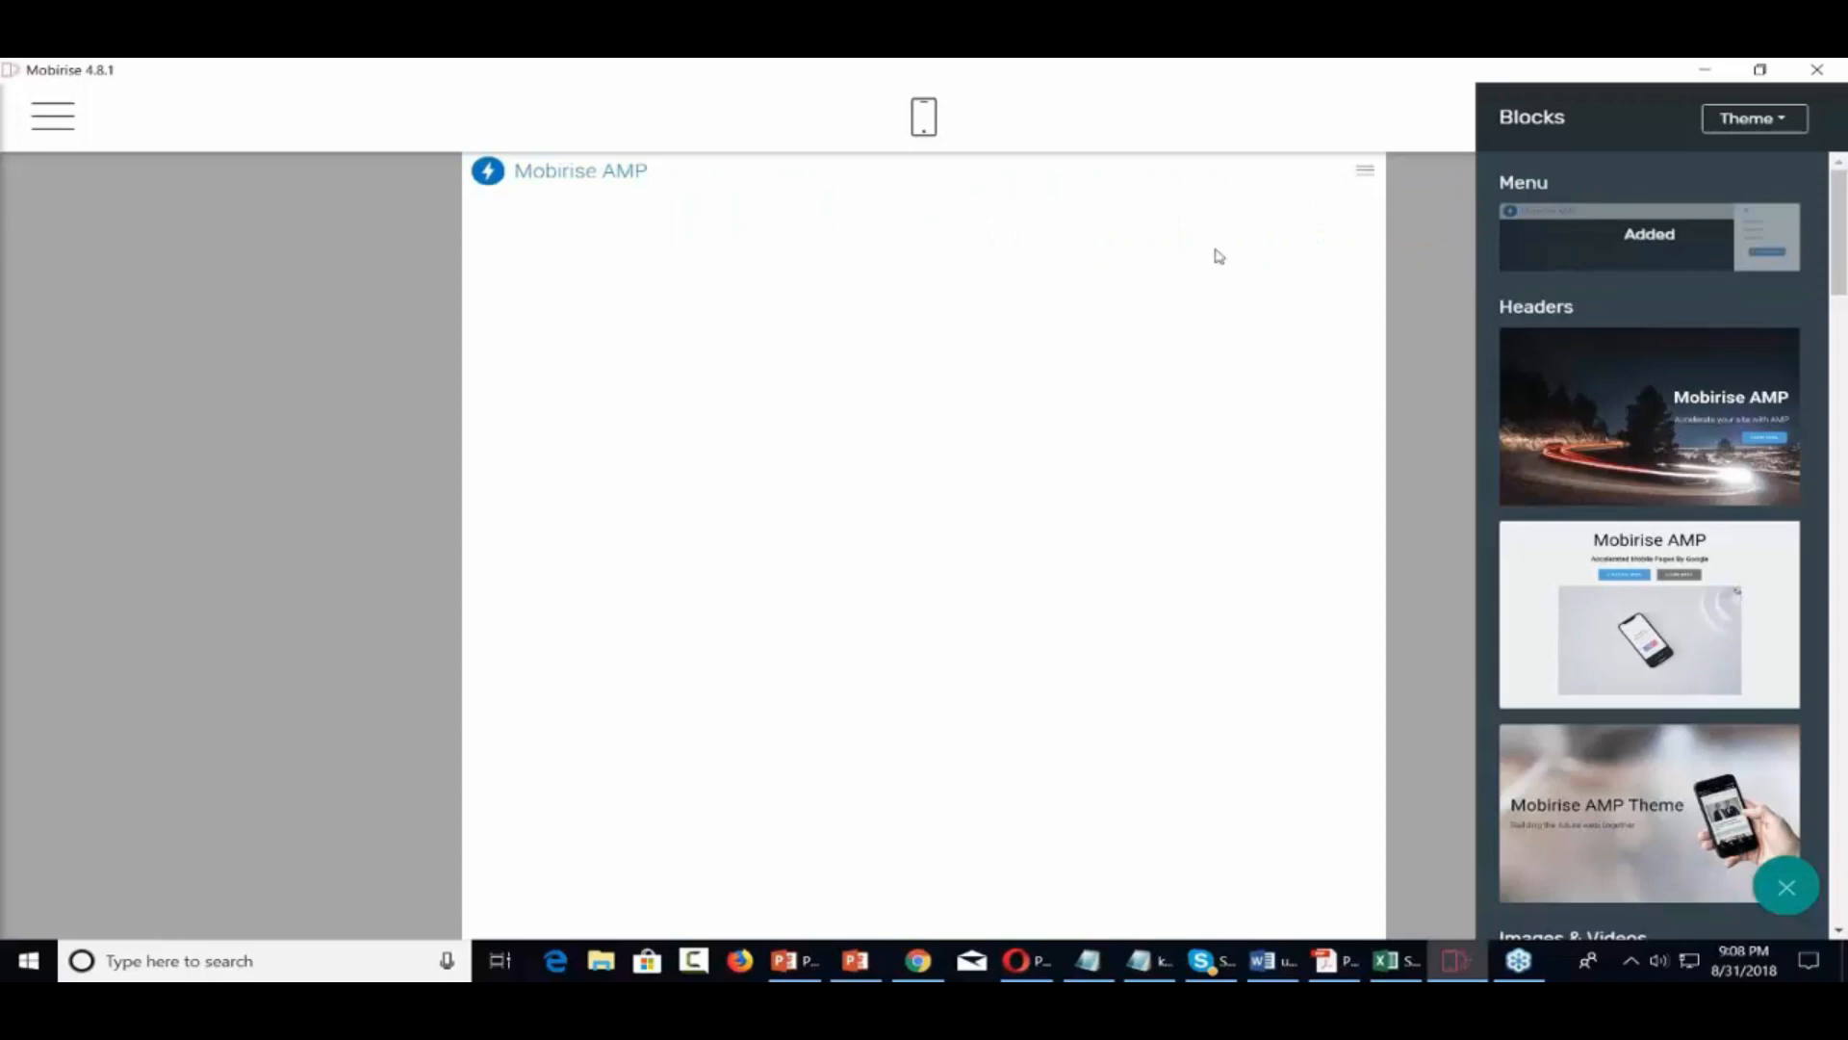
Preview the menu block's slide-out navigation links, then dismiss them and the app menu
left_click(1366, 178)
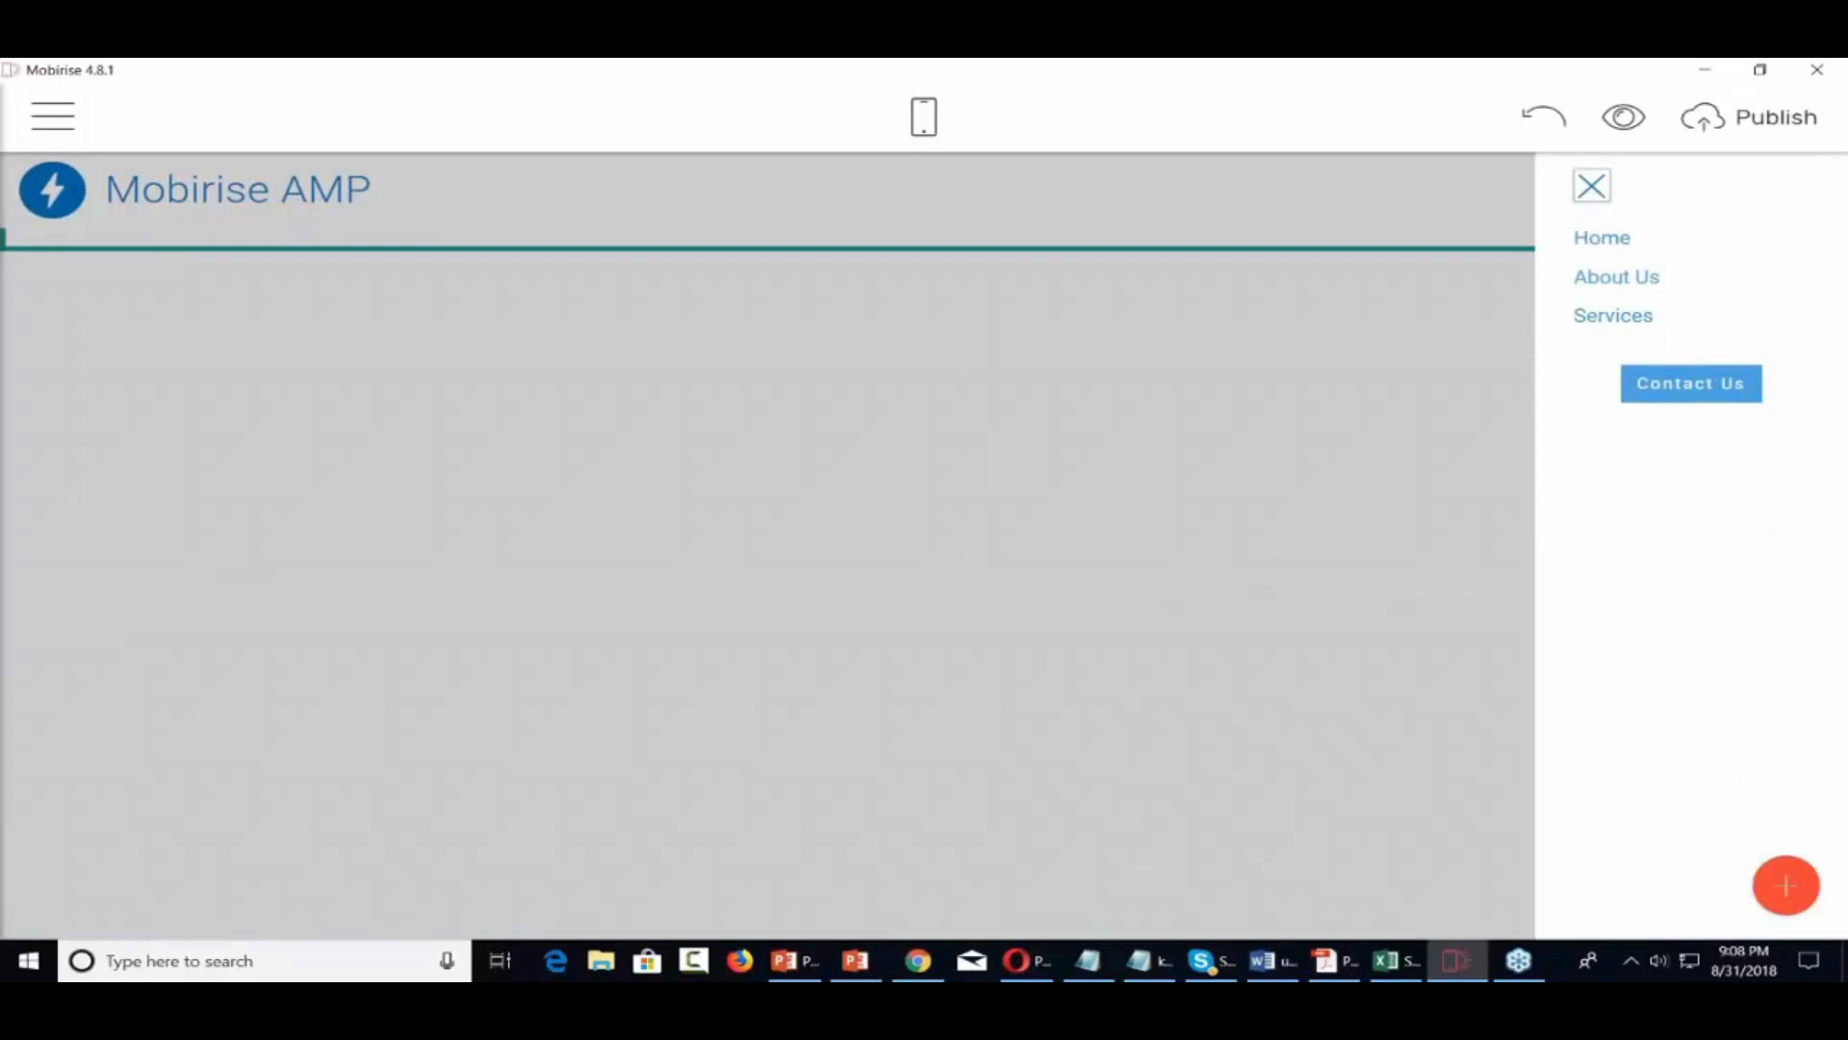
left_click(1593, 195)
left_click(77, 138)
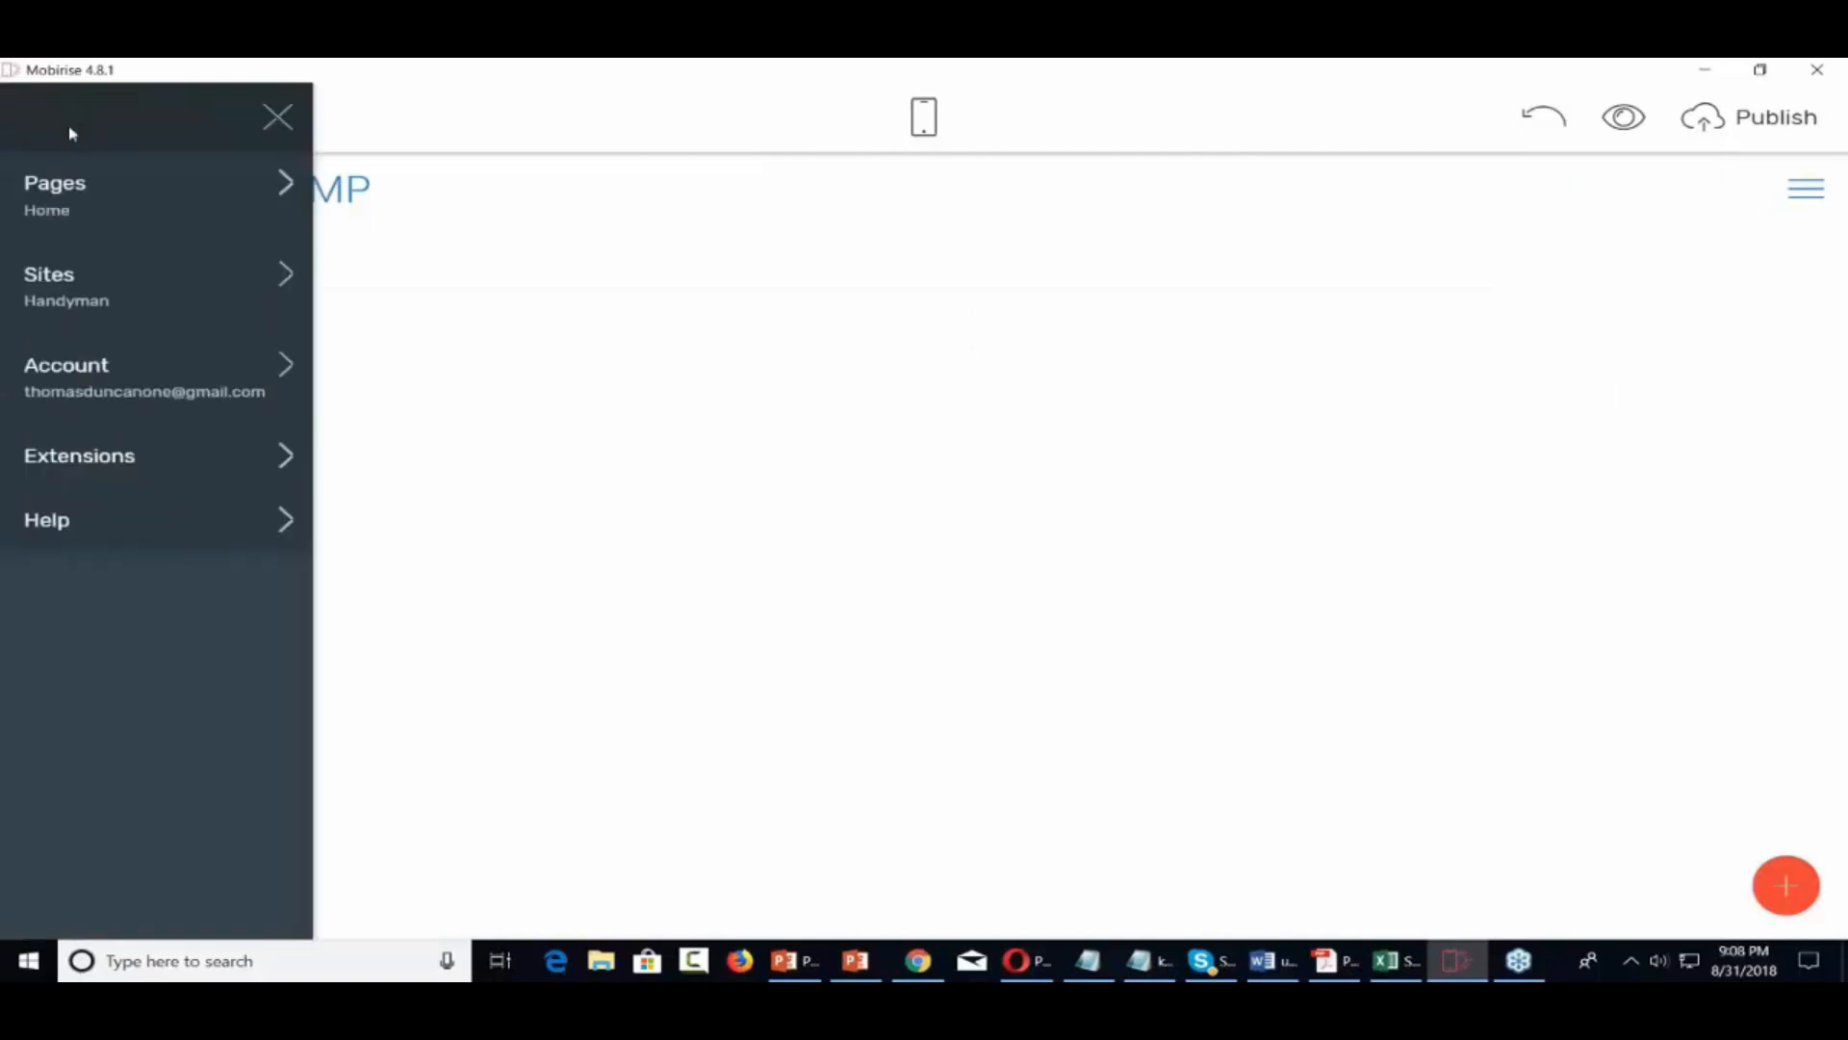
left_click(1188, 292)
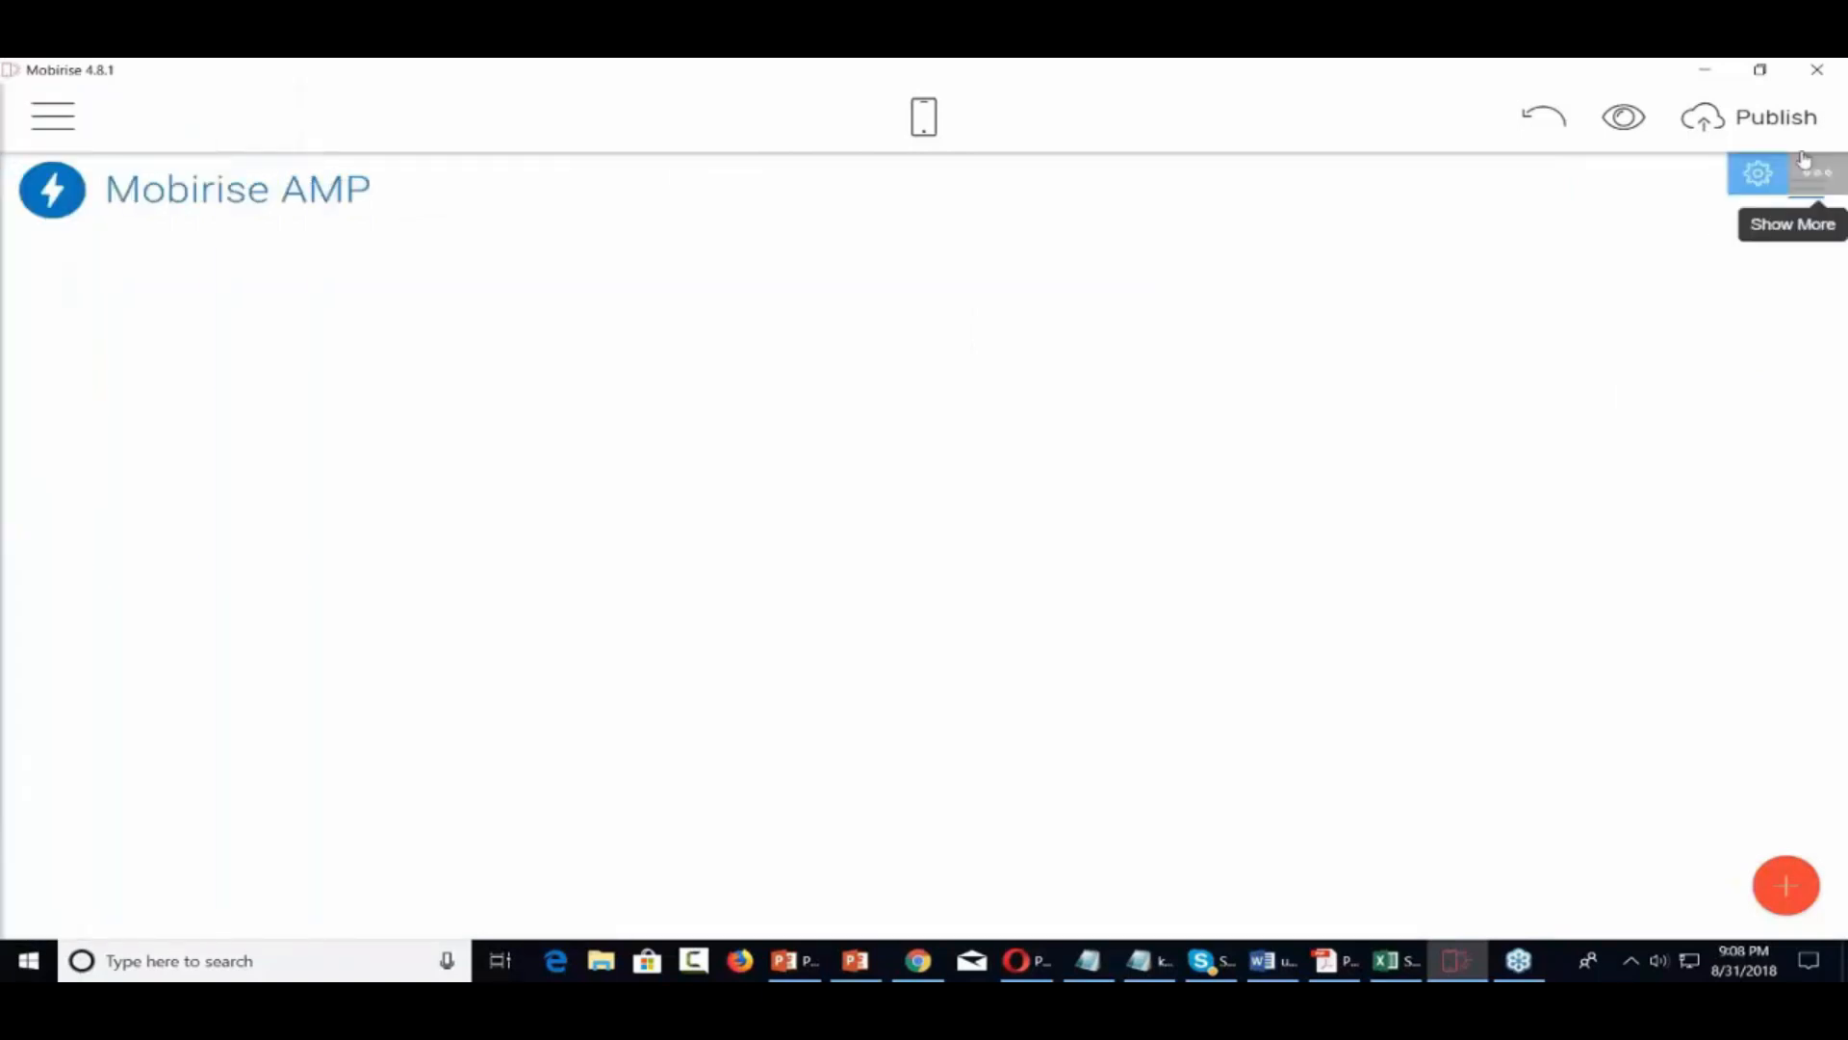
Drag the Mobirise AMP Theme header block from the Headers section below the menu
left_click(1787, 887)
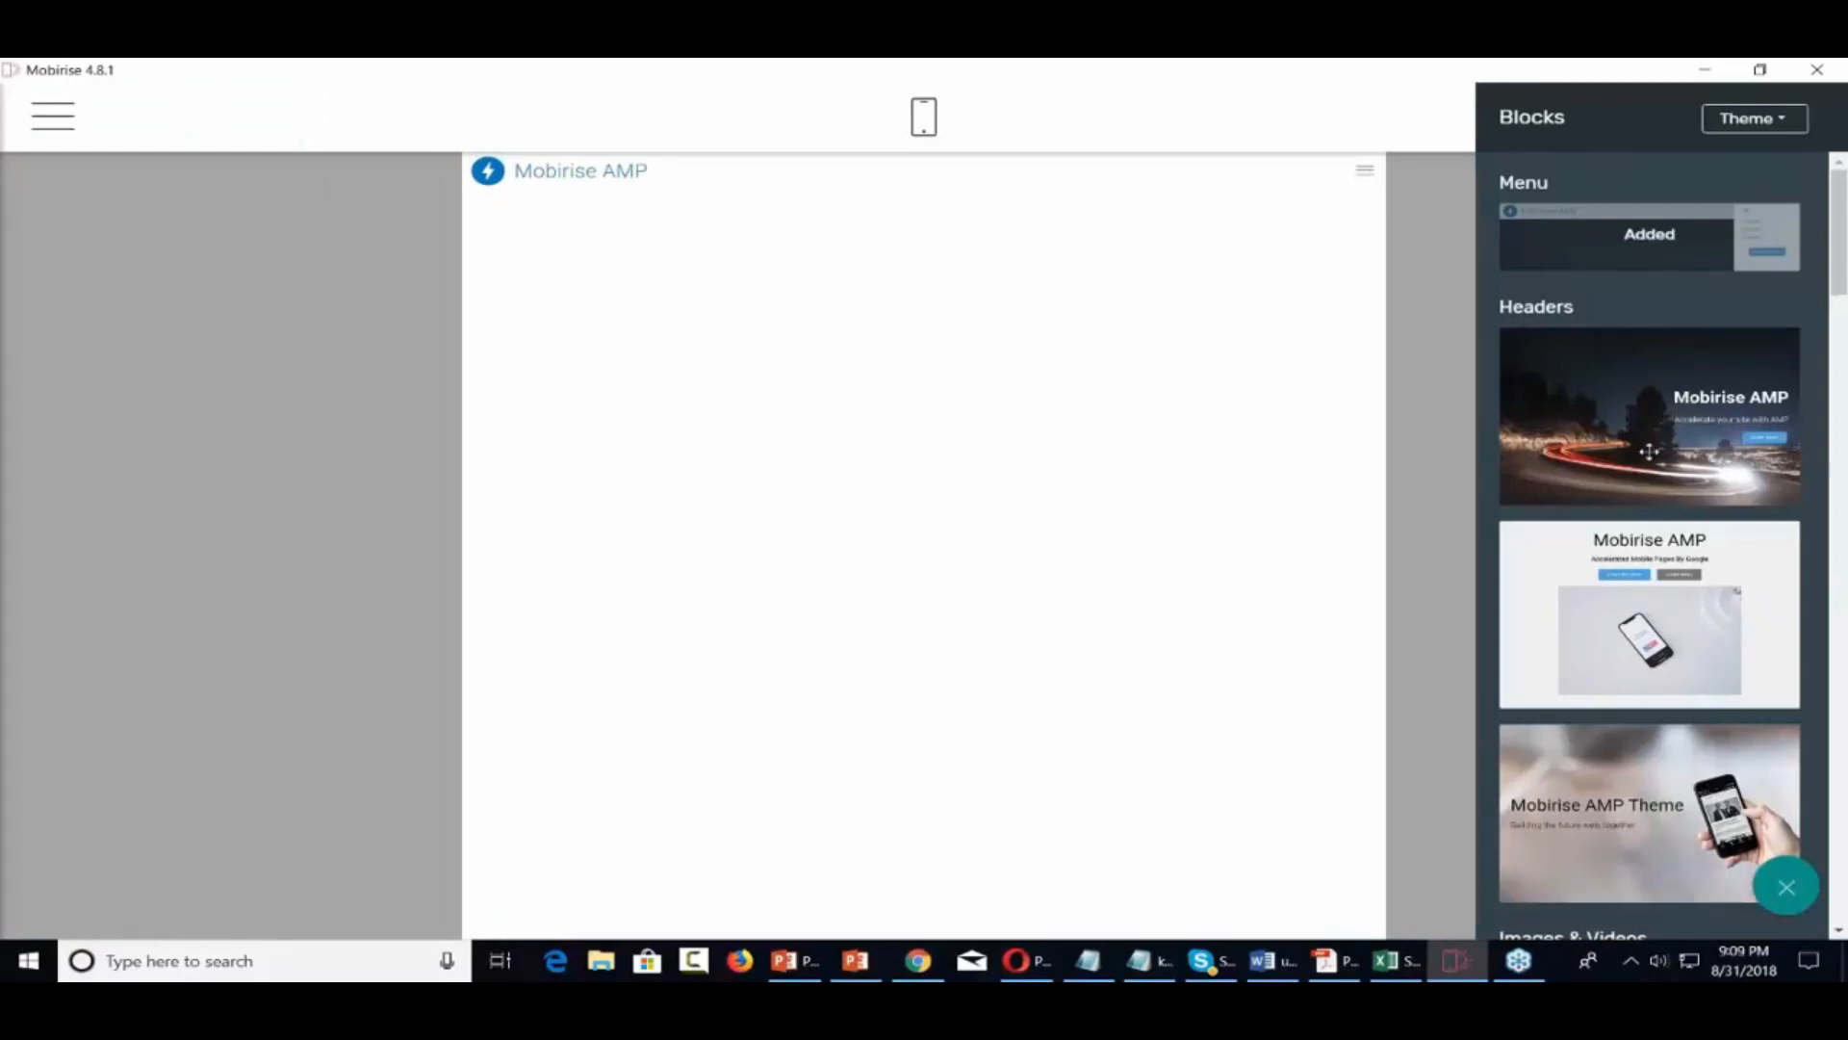
scroll(1642, 473, "down", 1)
scroll(1642, 473, "down", 5)
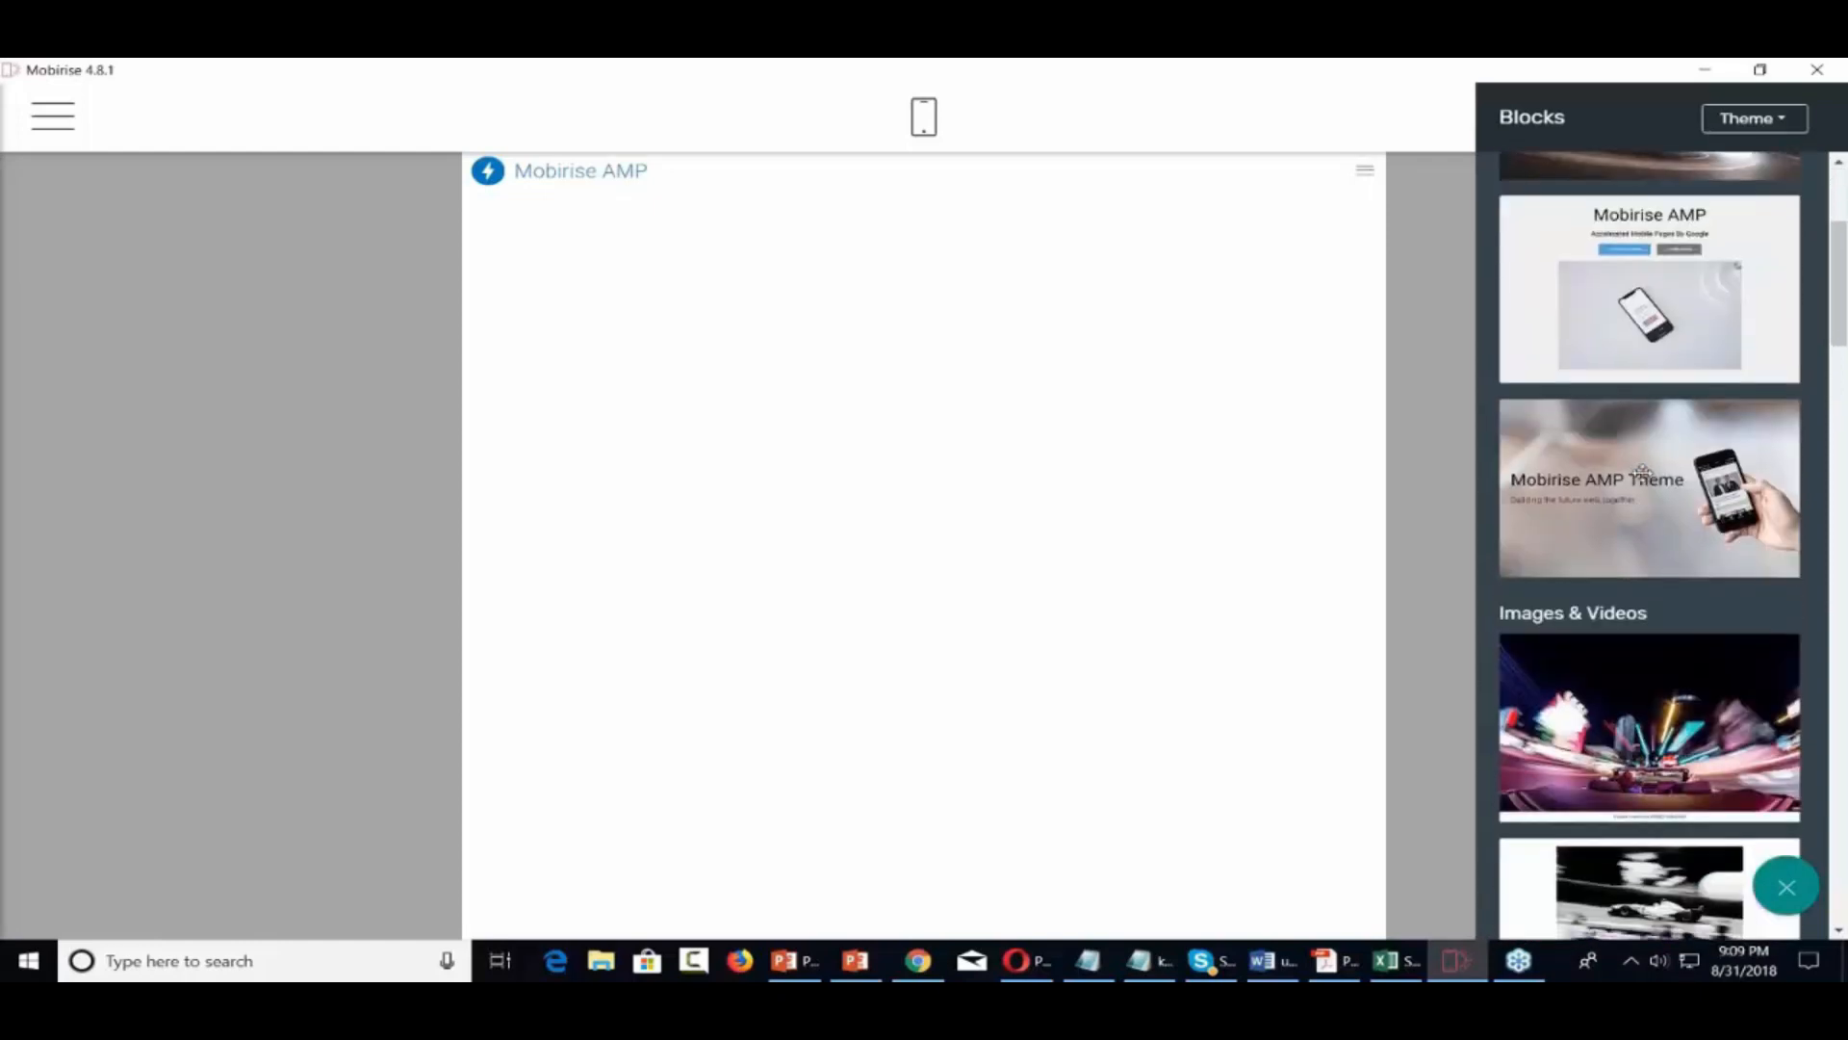
scroll(1642, 473, "up", 4)
scroll(1676, 518, "down", 2)
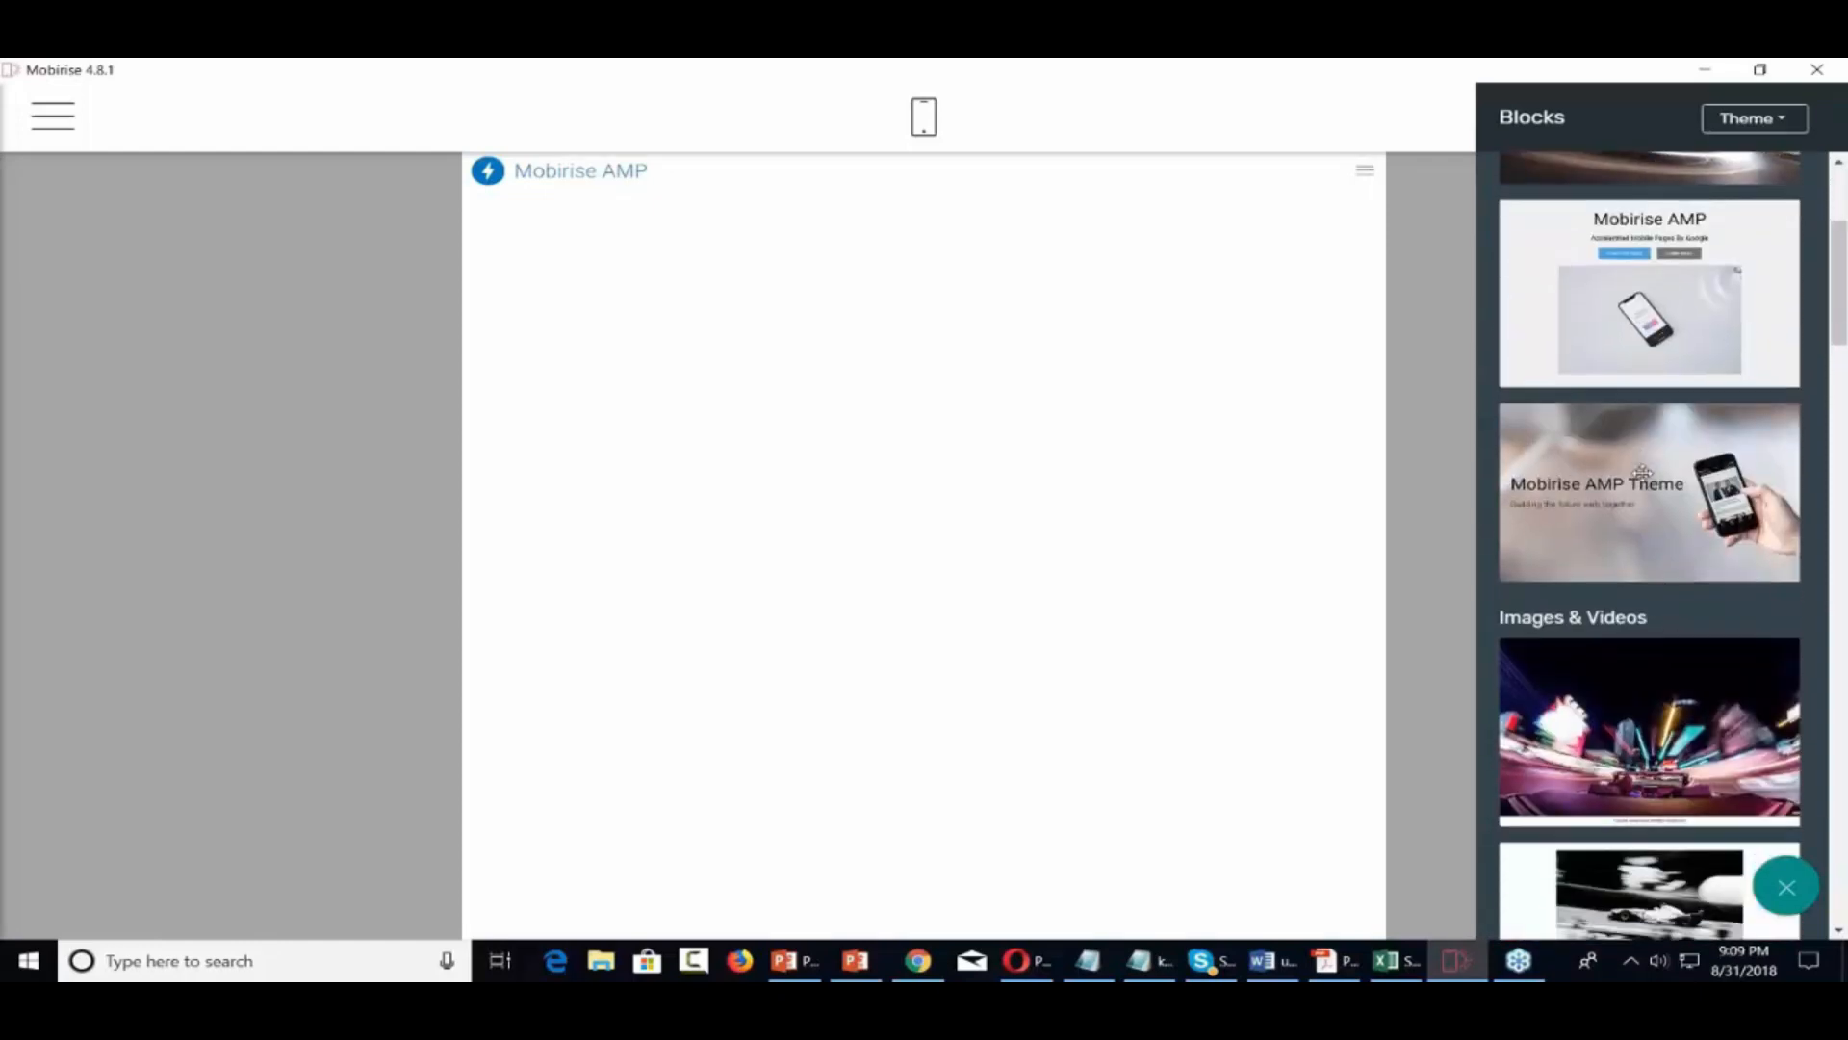
left_click_drag(1660, 473, 845, 327)
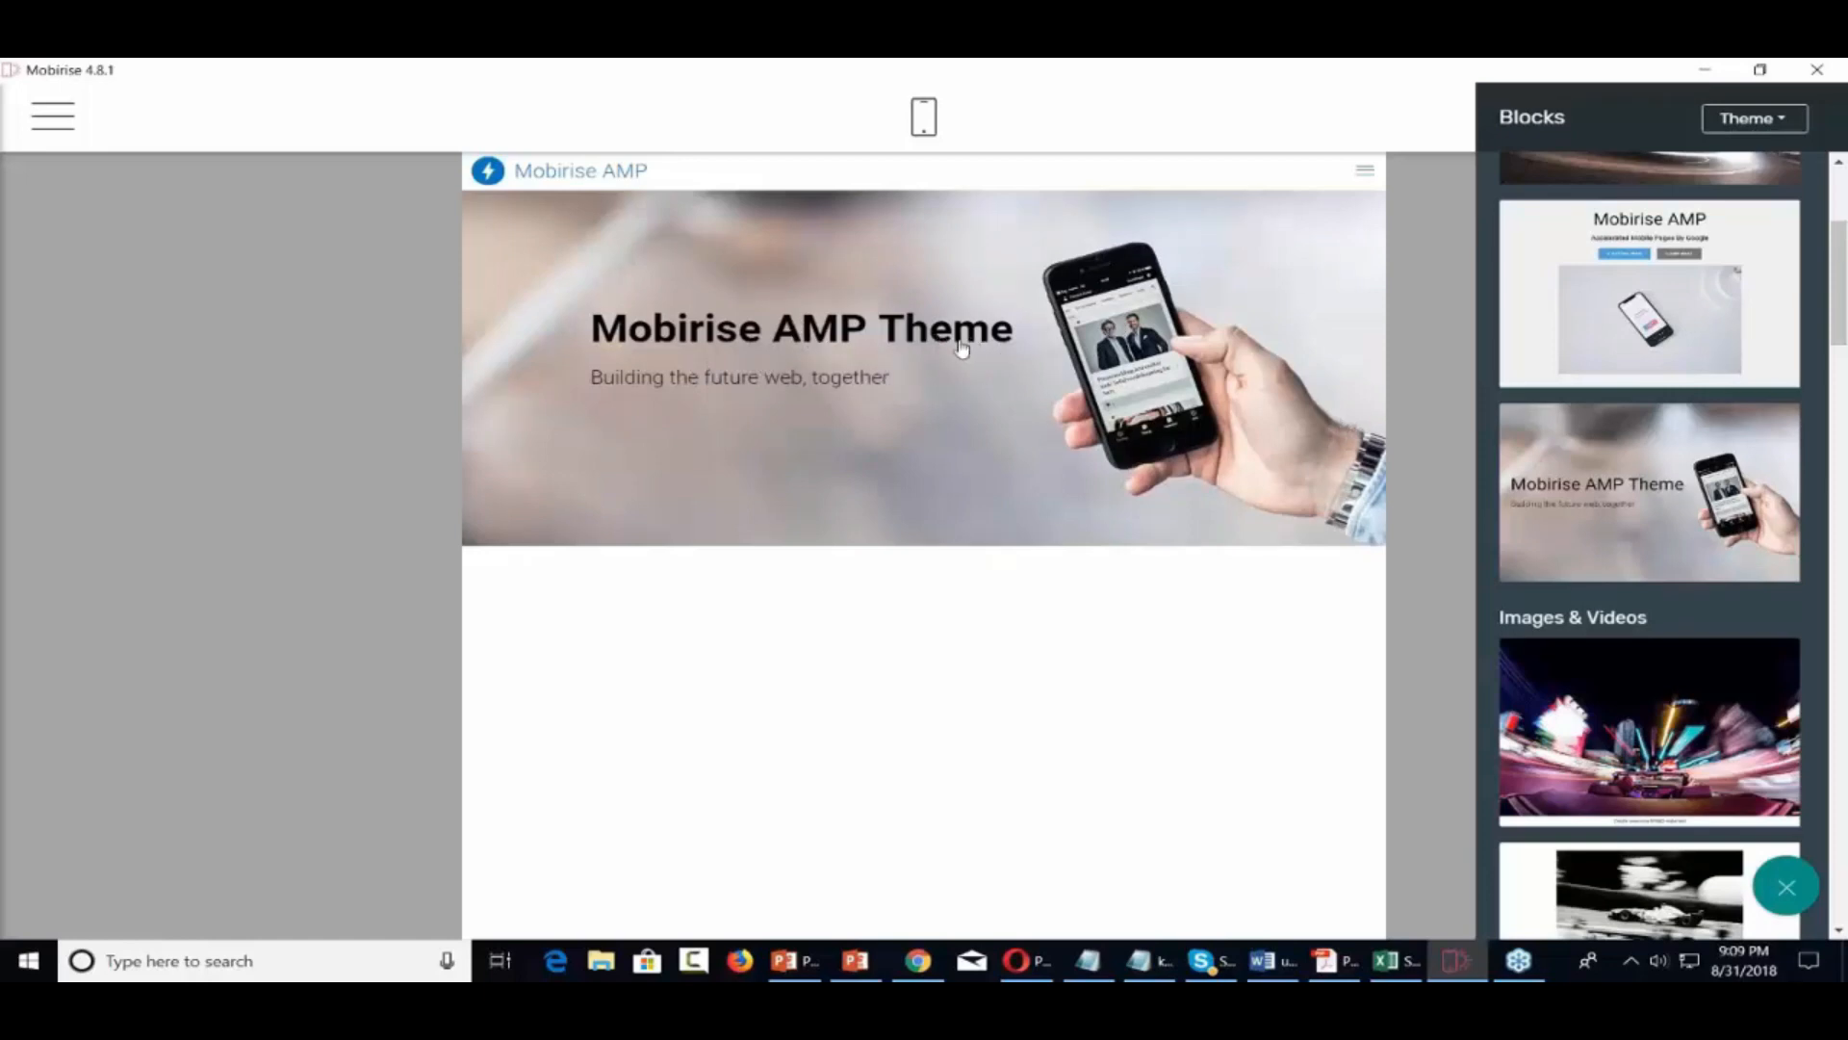
Retitle the header 'Video Tutorials' with subtitle 'Overcoming Technical Difficulties'
left_click(905, 328)
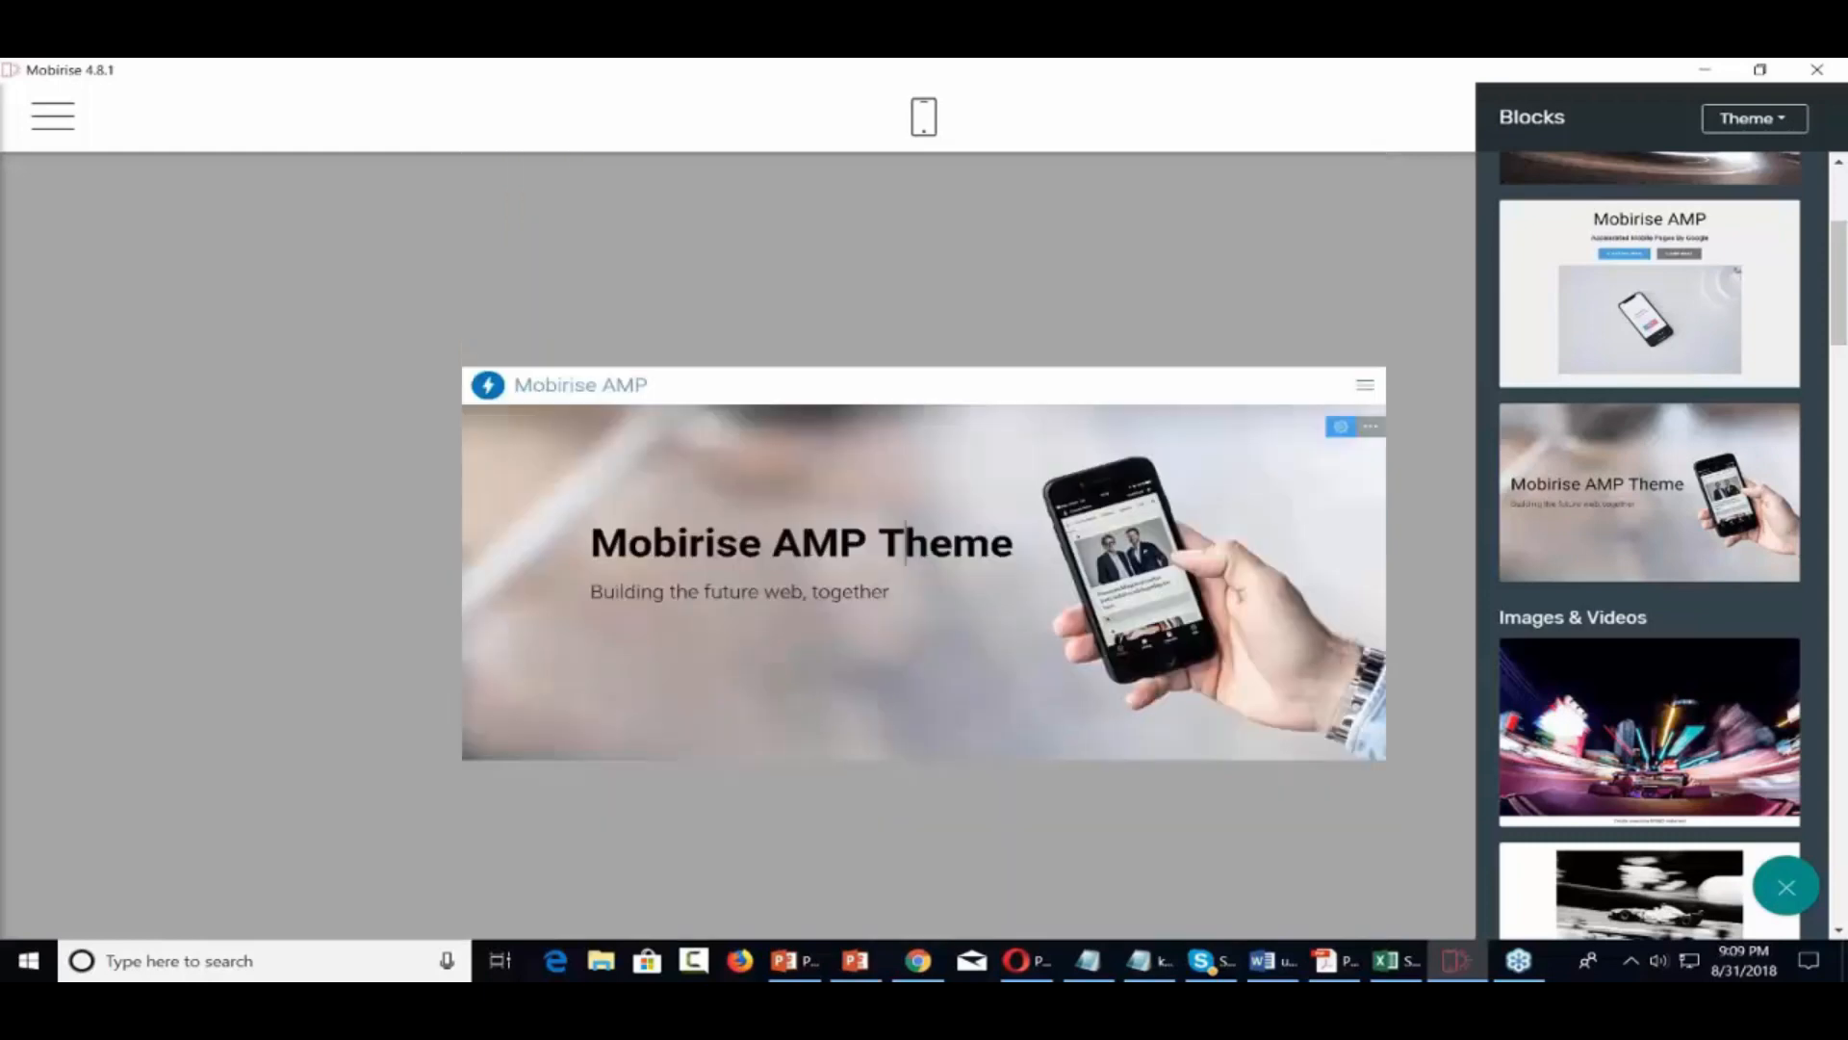
triple_click(905, 542)
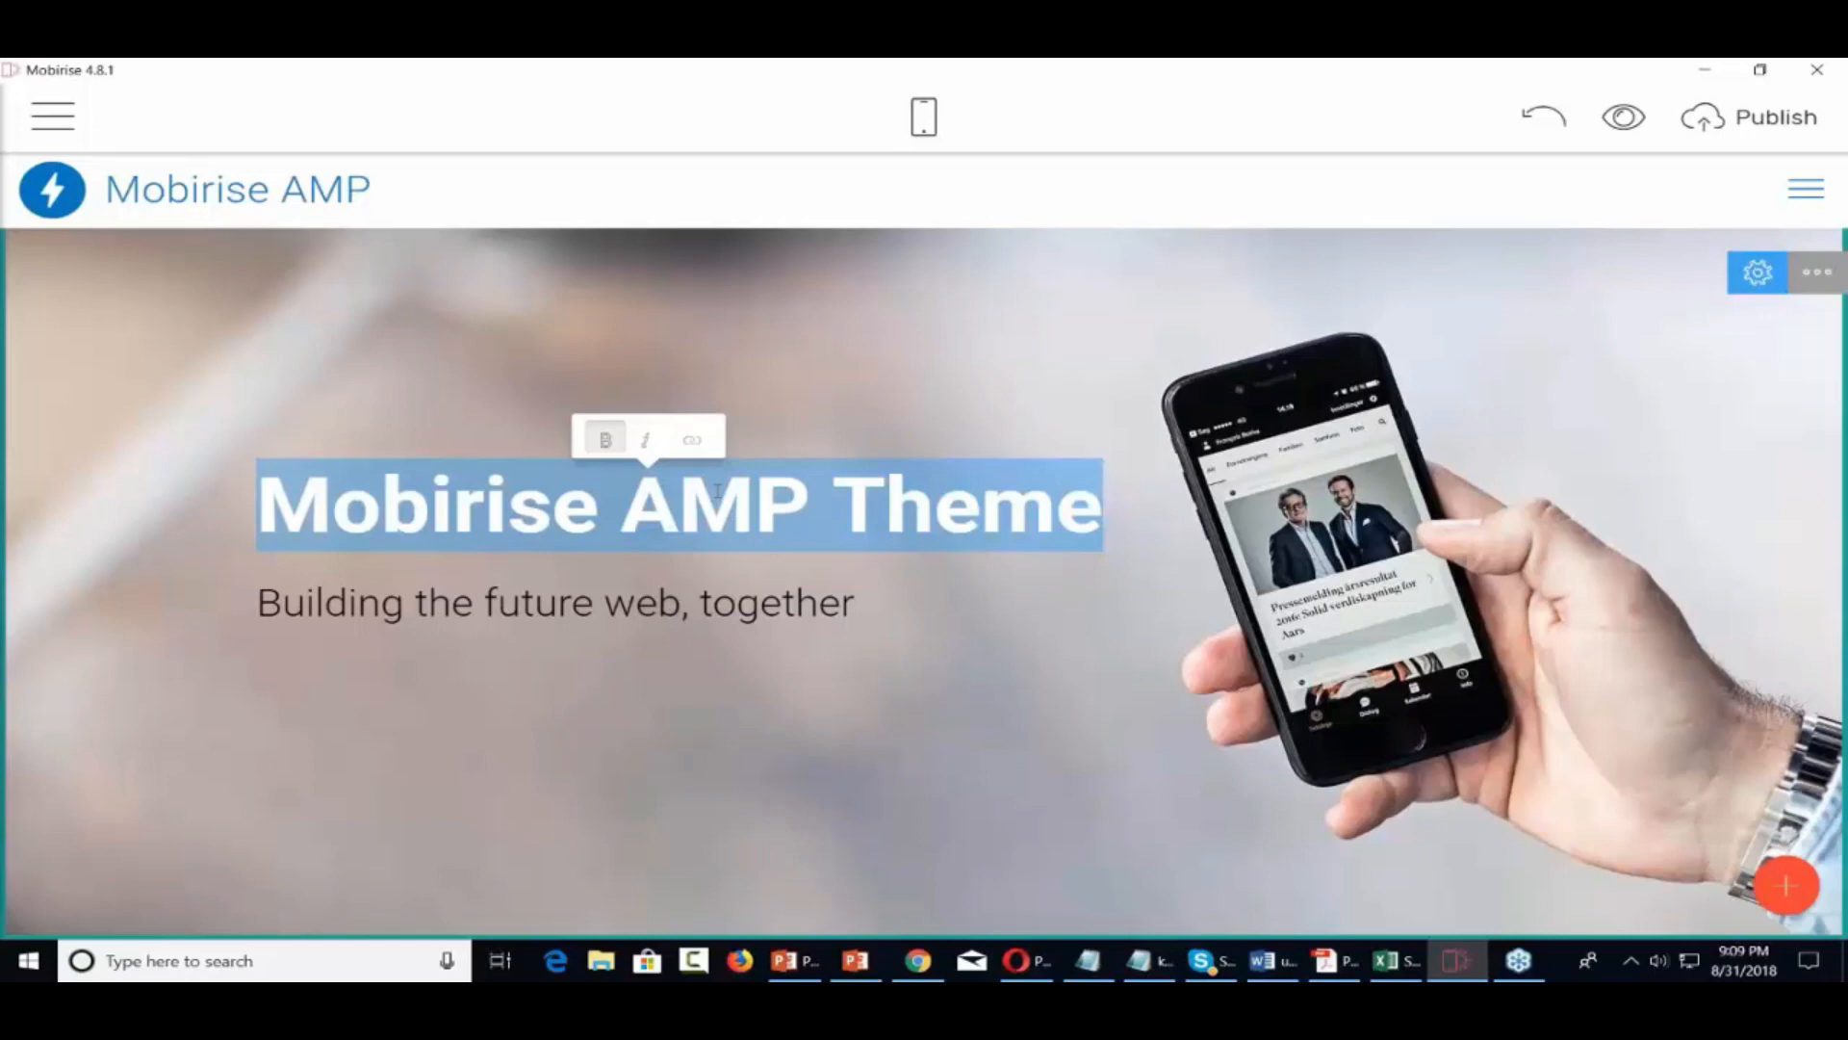
type("Video Tutorials")
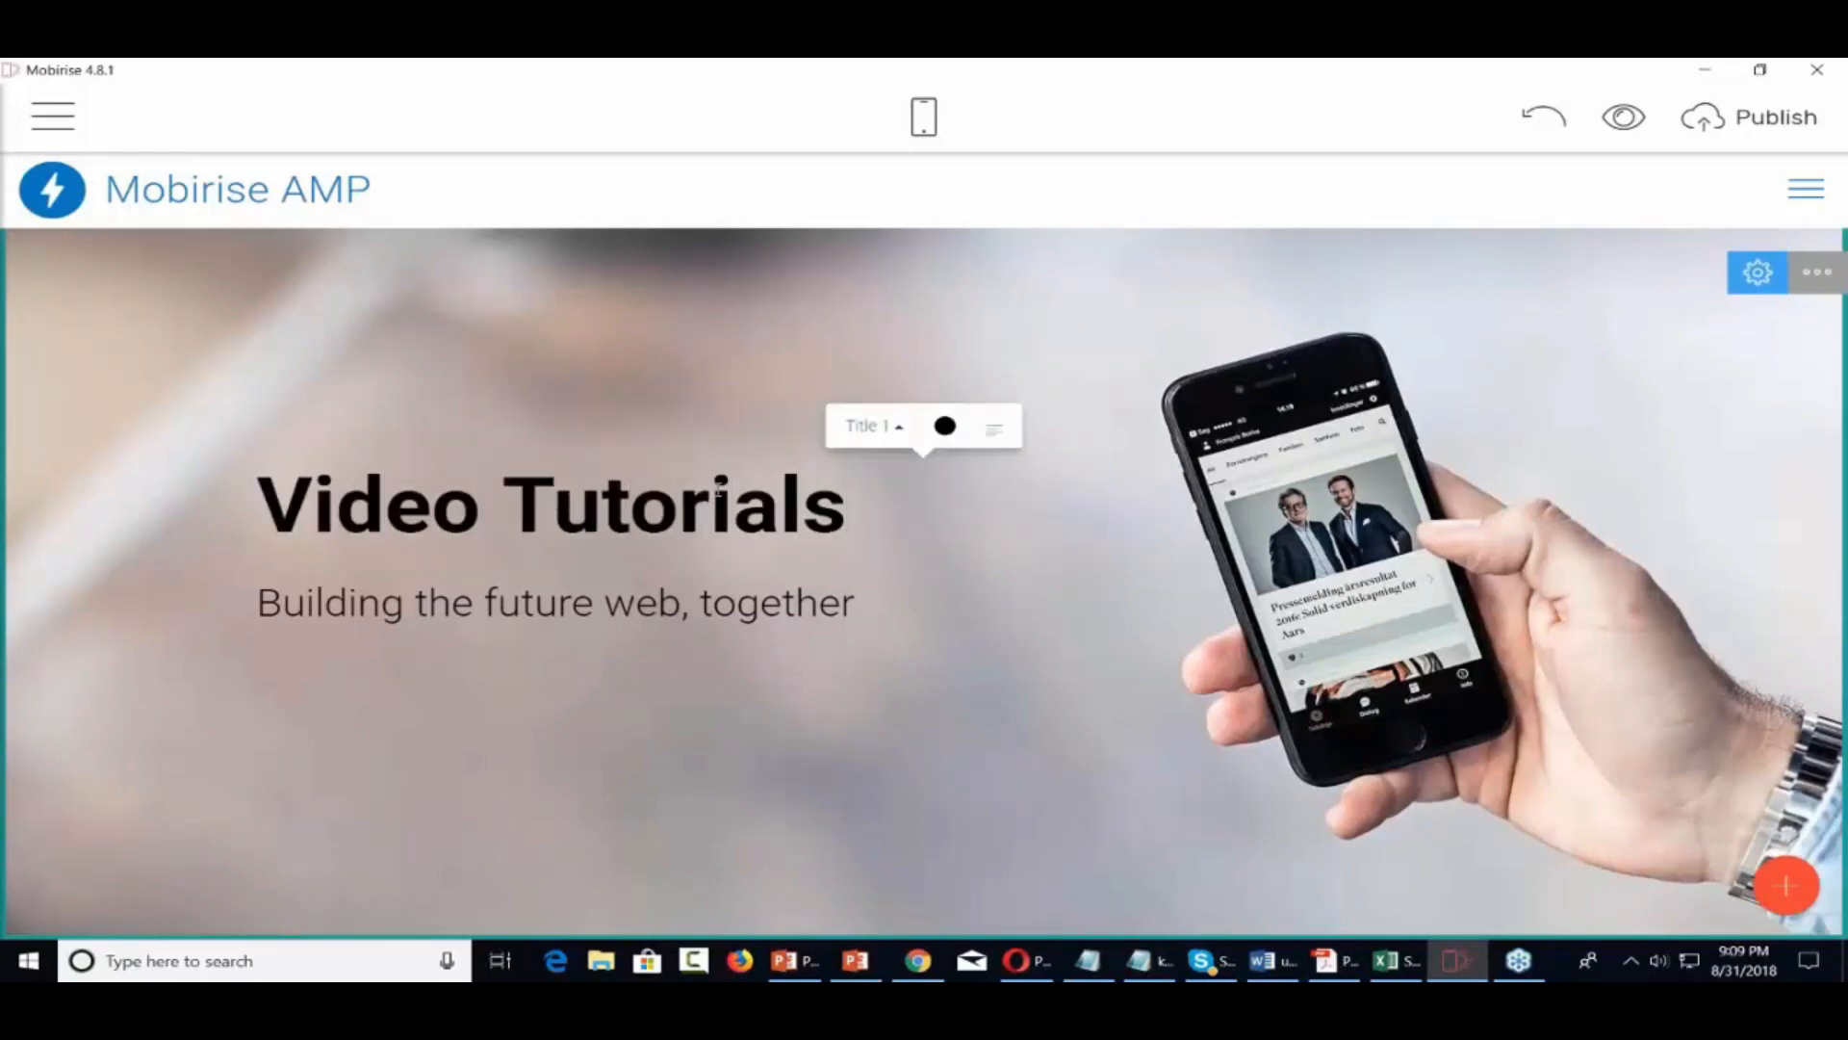
triple_click(622, 616)
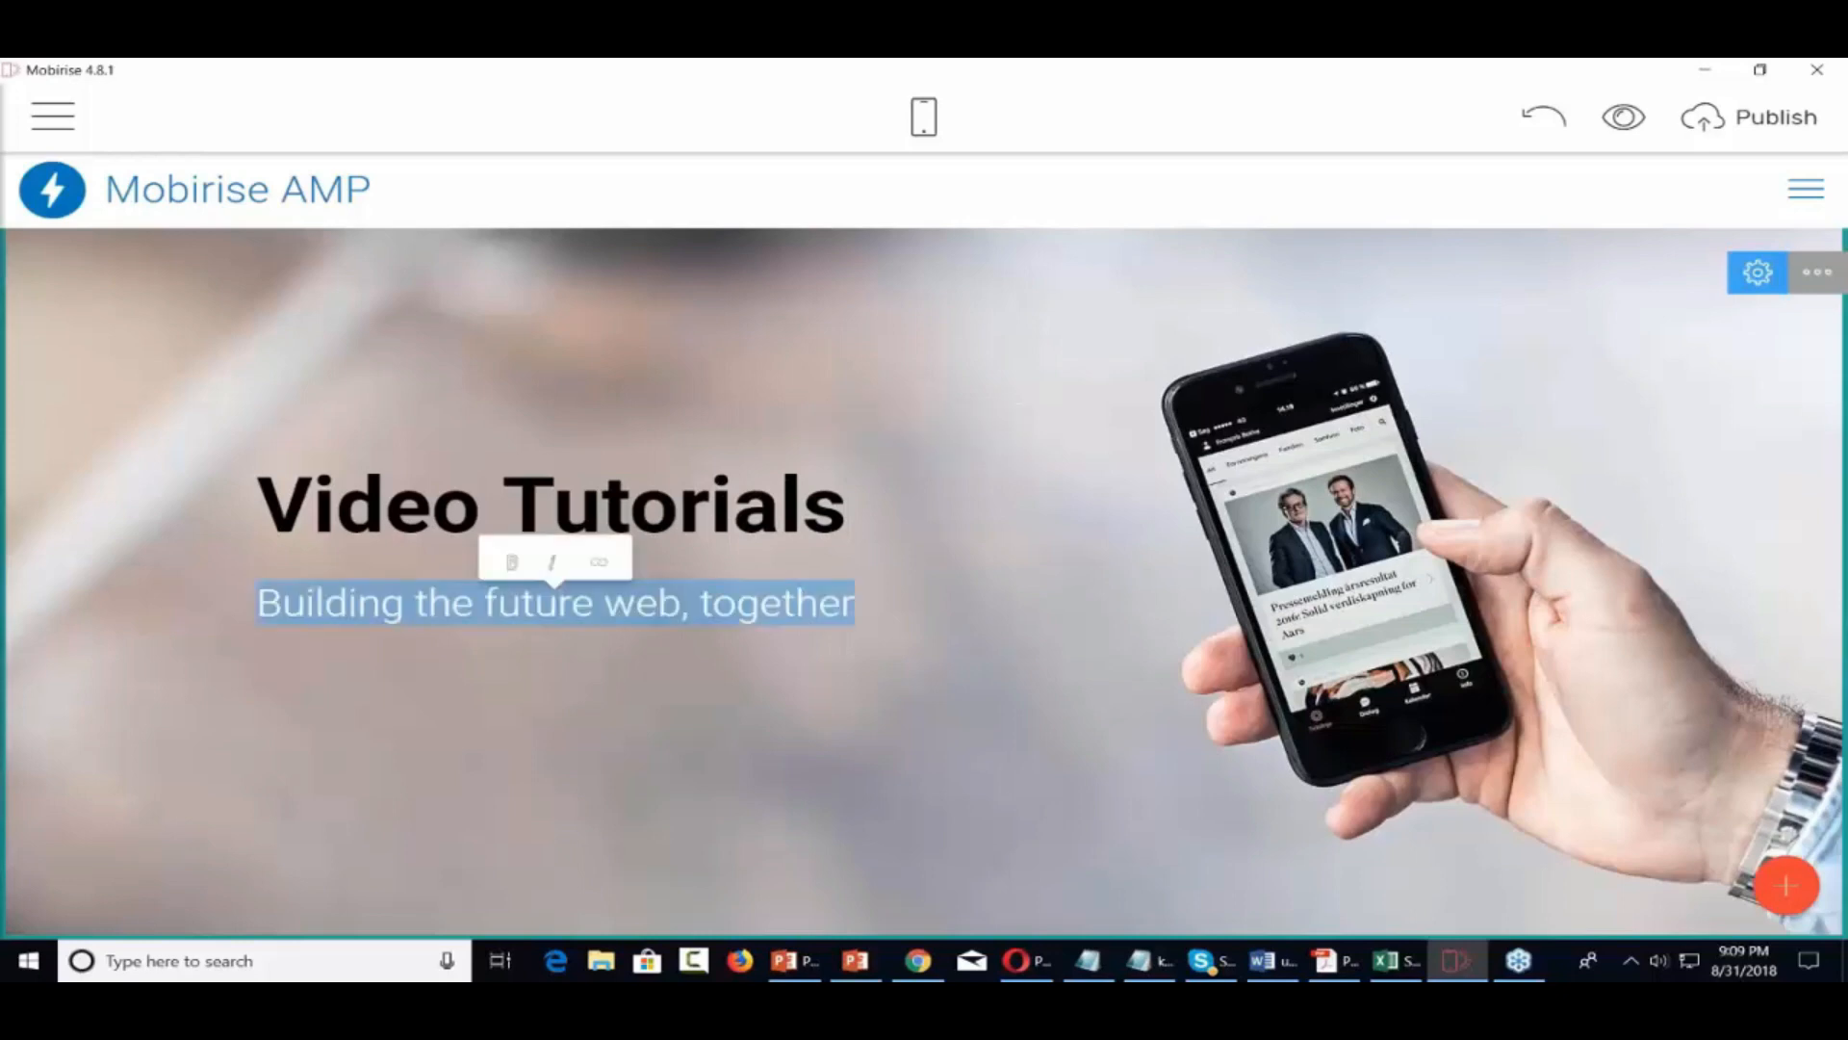
type("Overcomi")
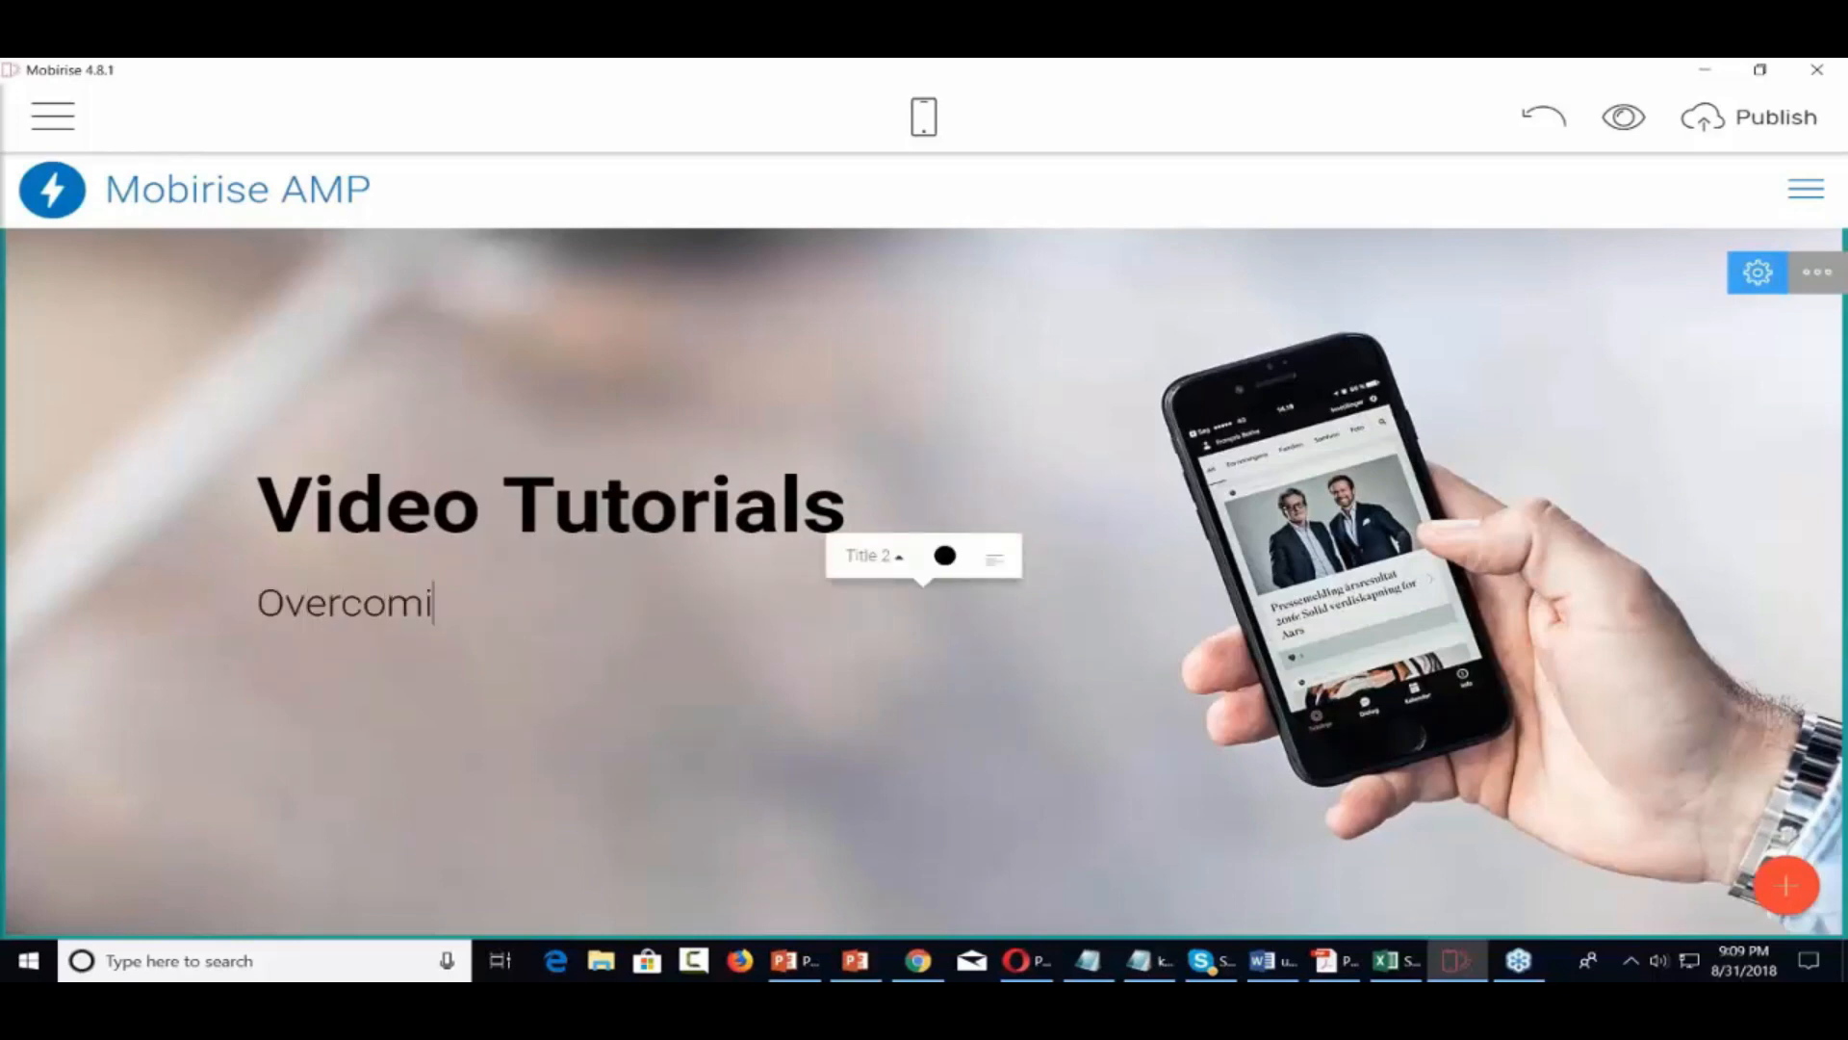
type("ng Te")
type("c")
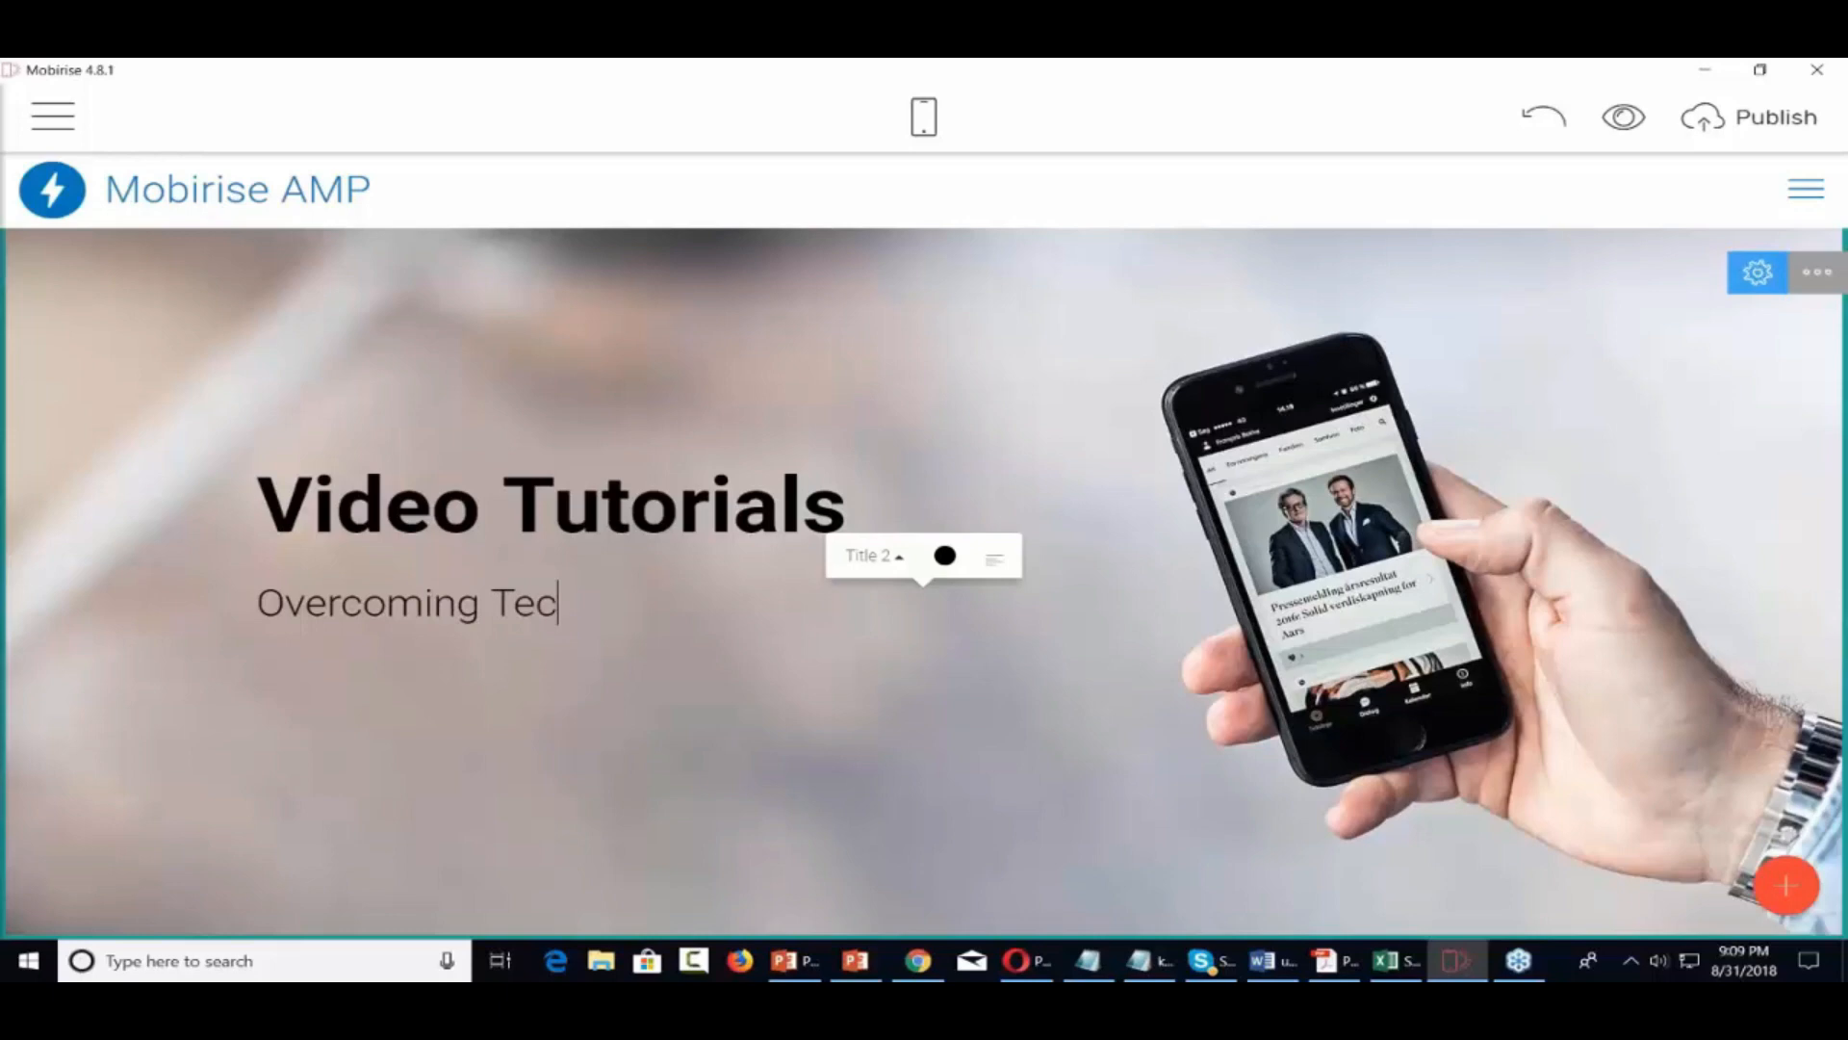
type("hnical D")
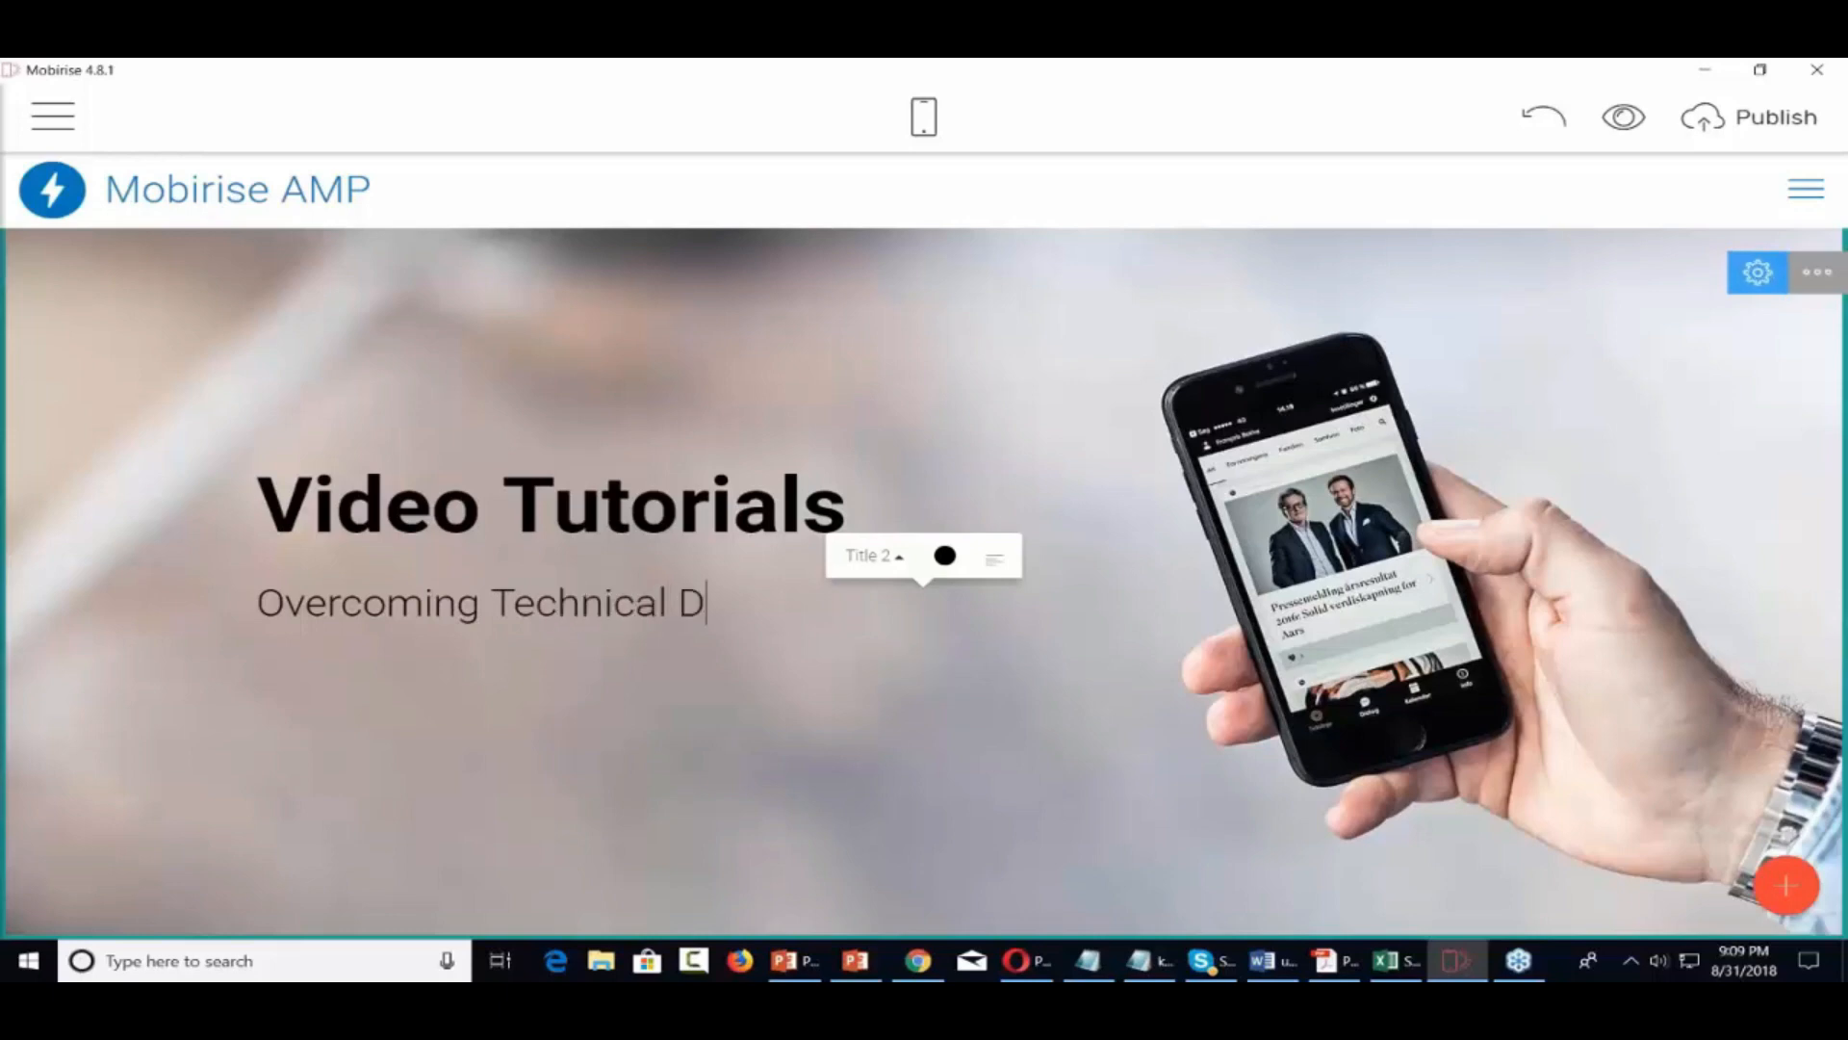
type("ifficulties")
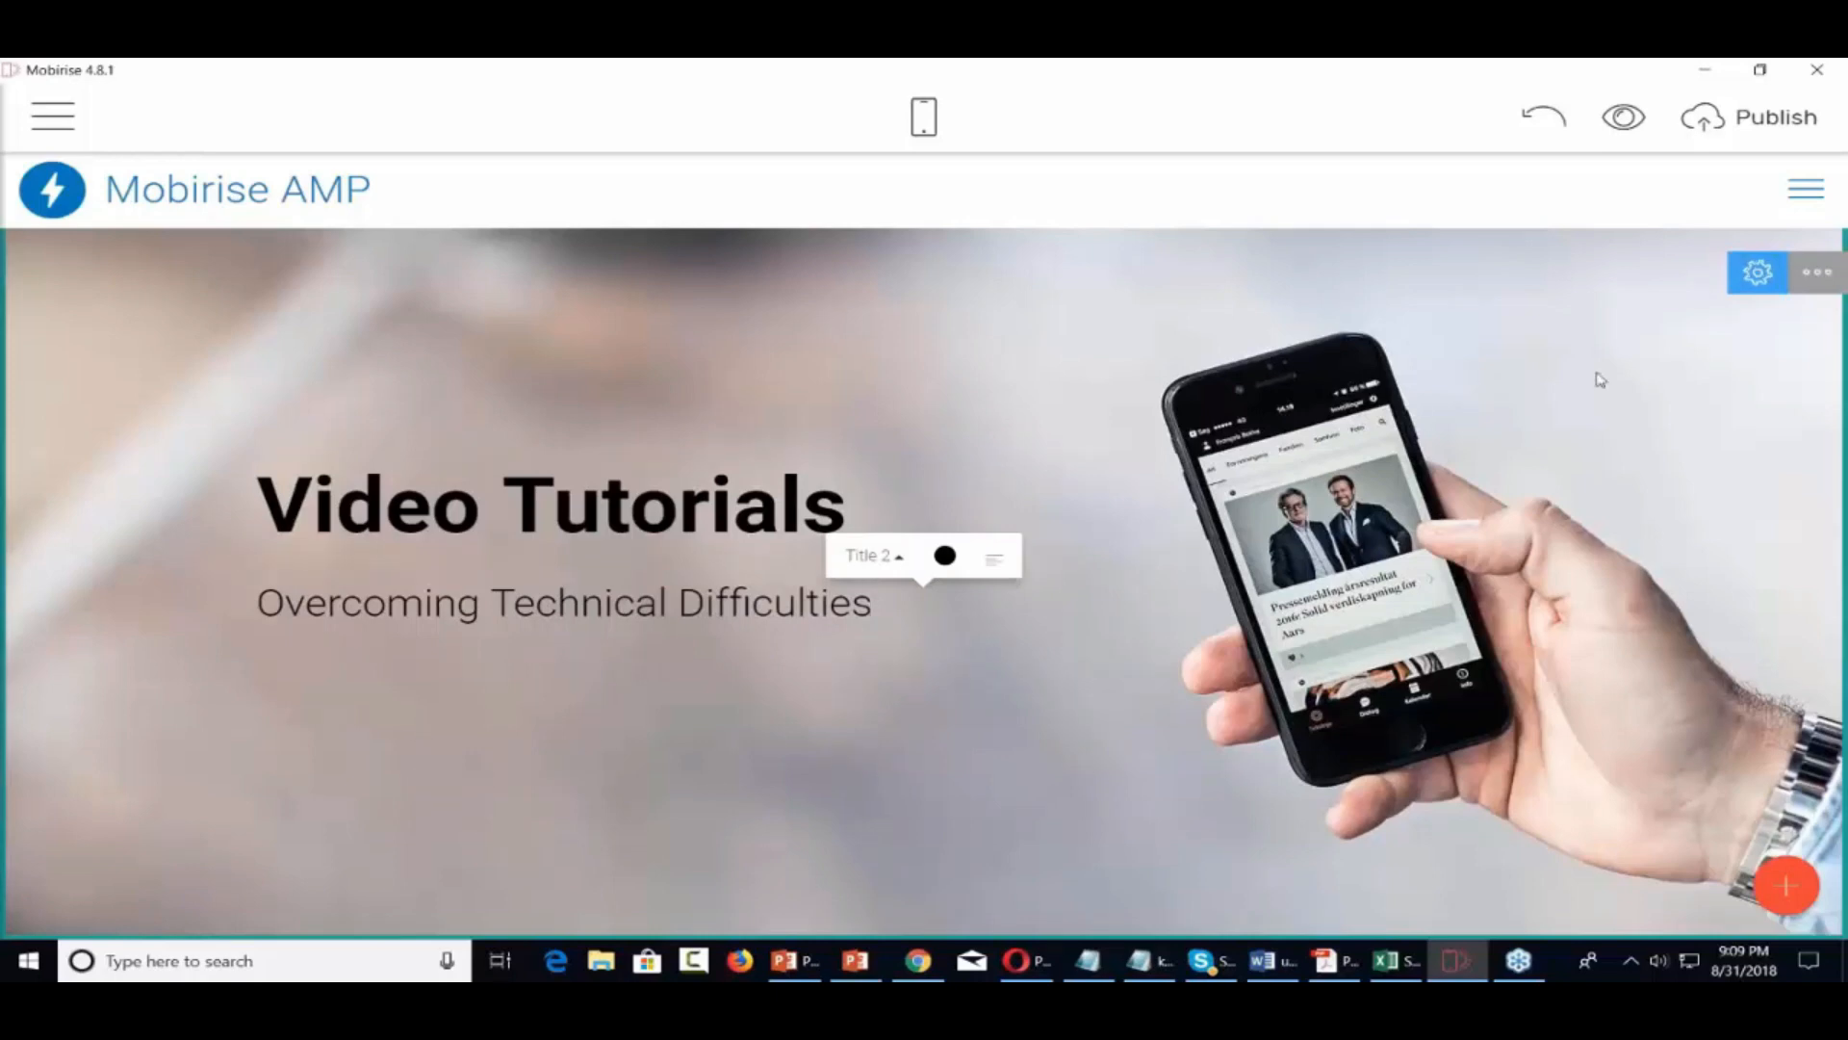
In the header's Block Parameters, keep the background image and enable Show Buttons for a TRY IT button
left_click(1818, 279)
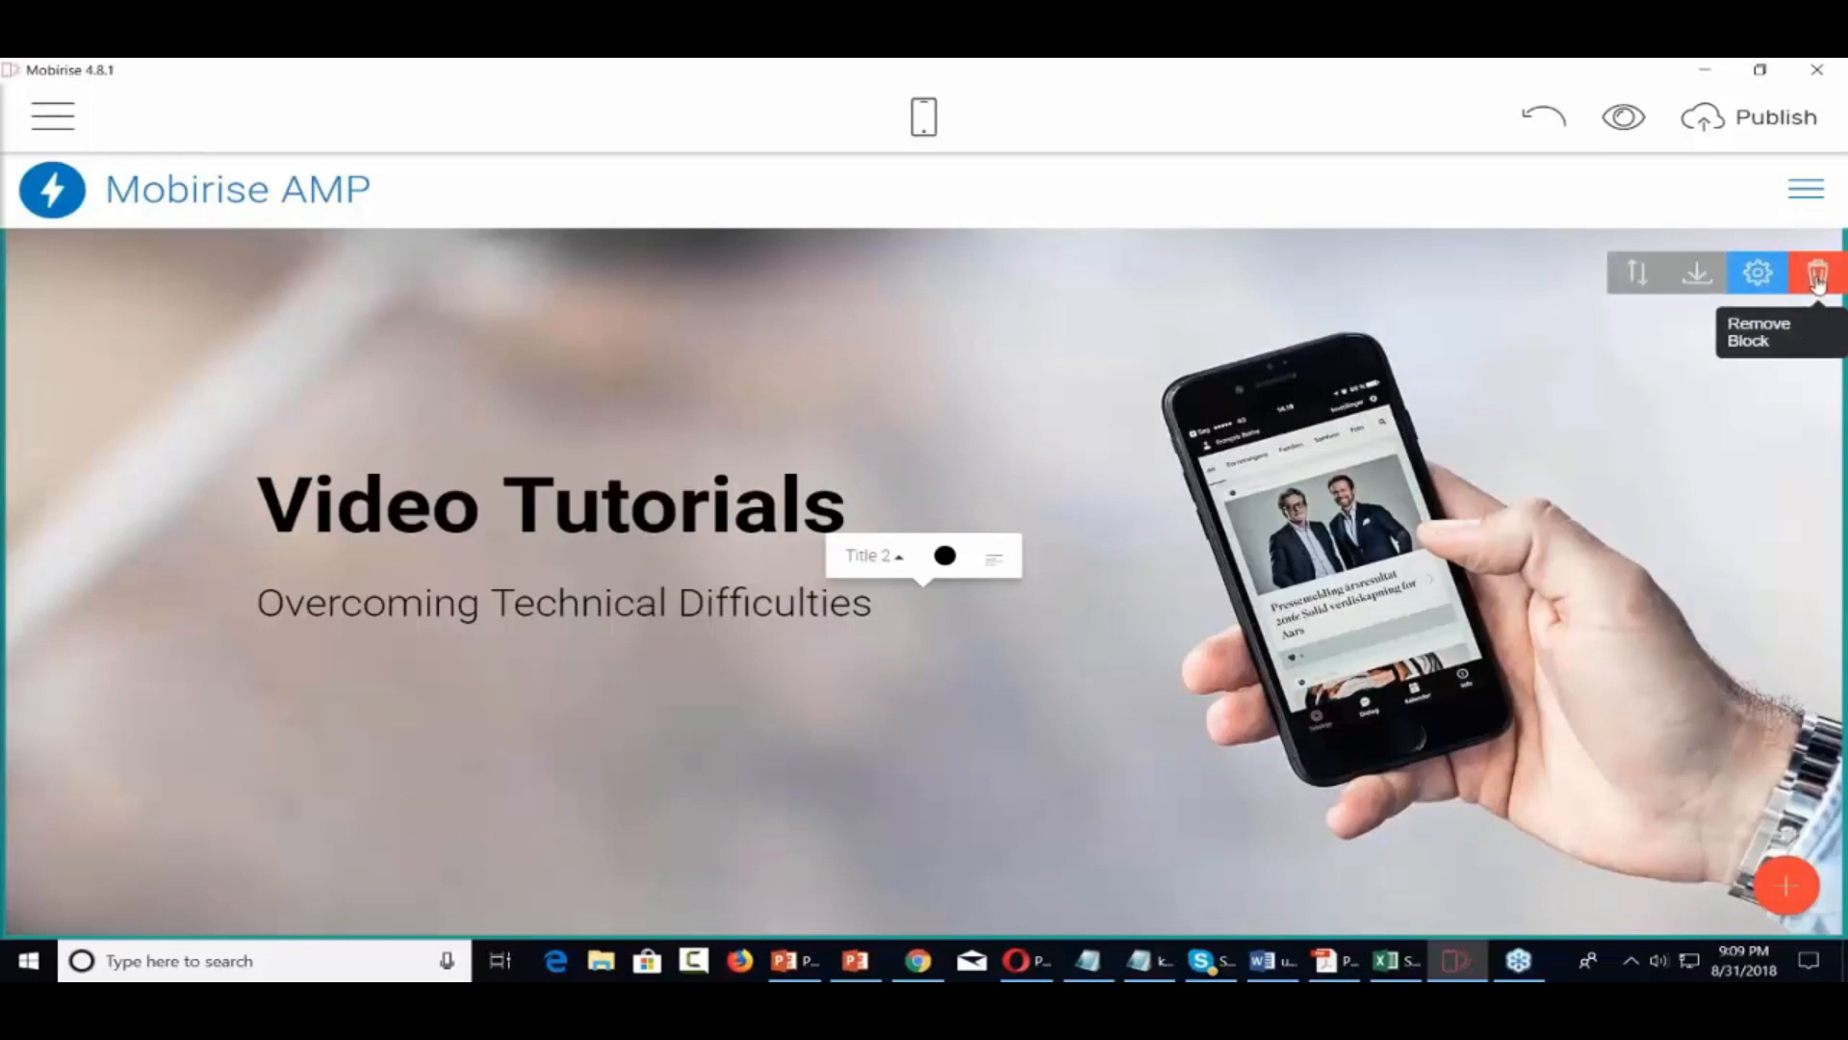
left_click(1755, 277)
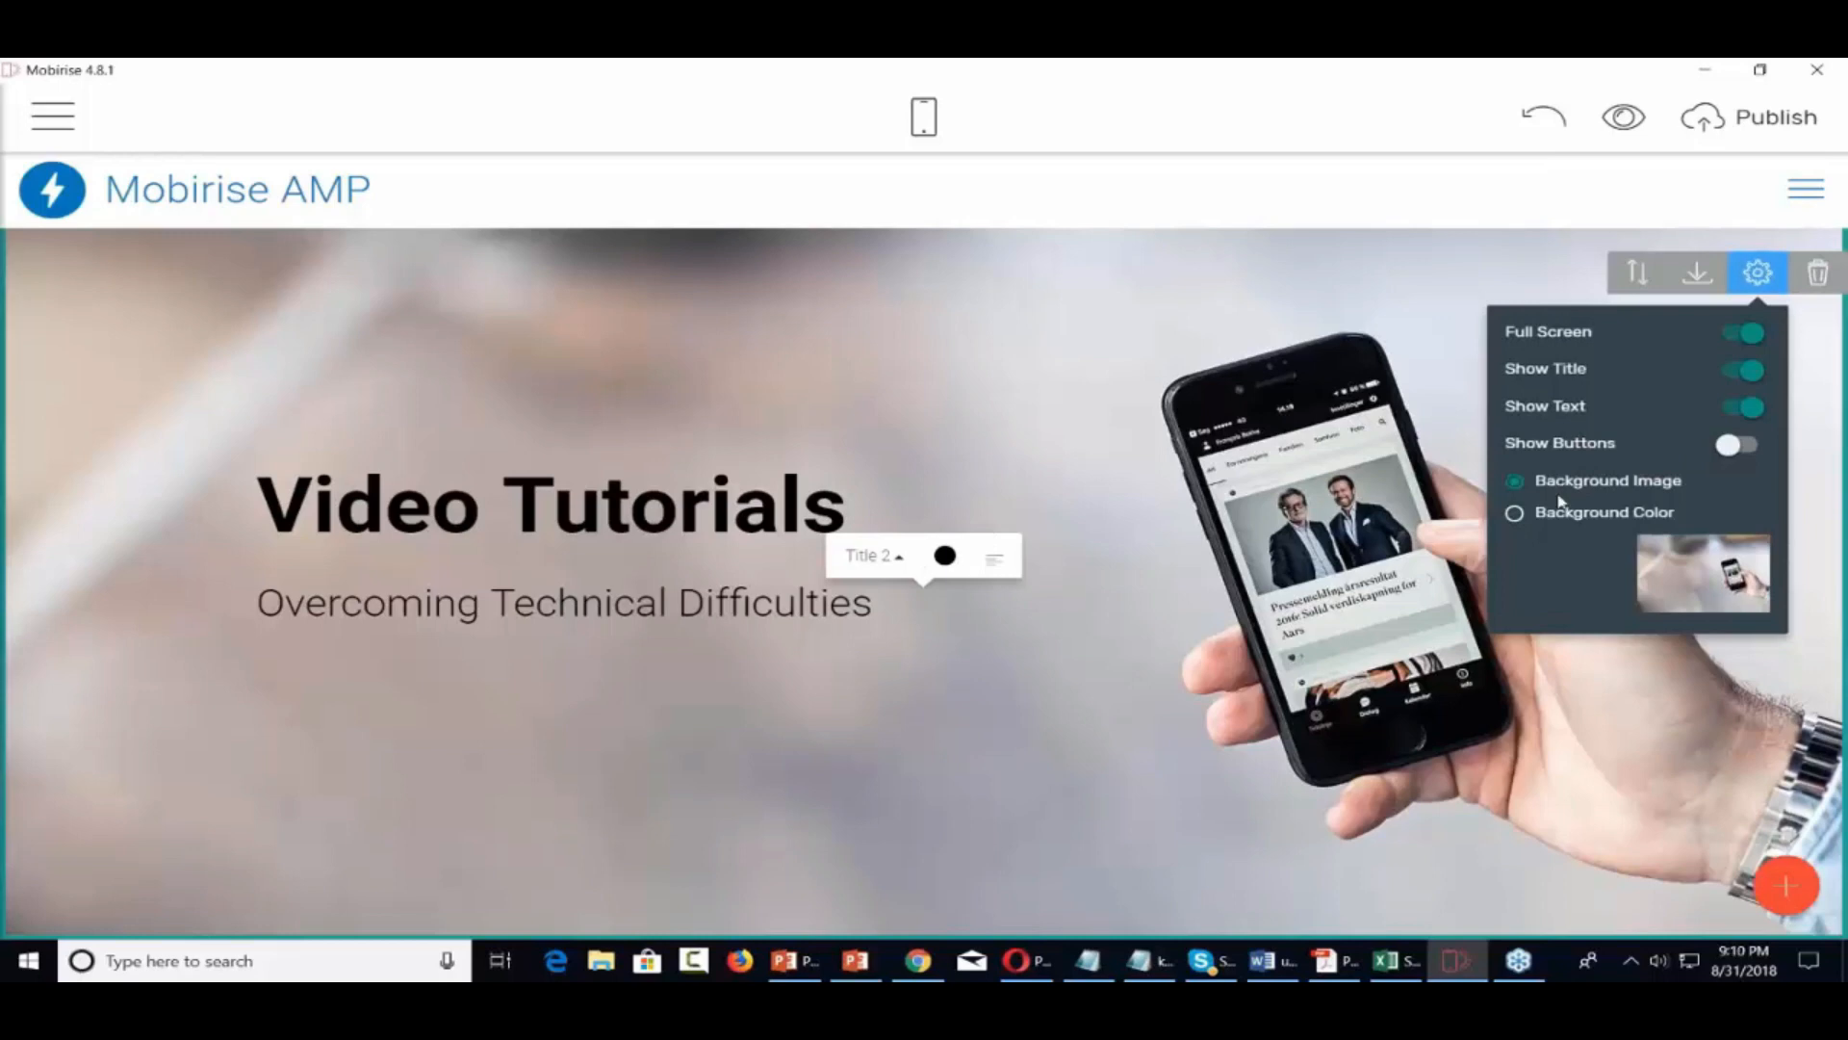
left_click(1516, 516)
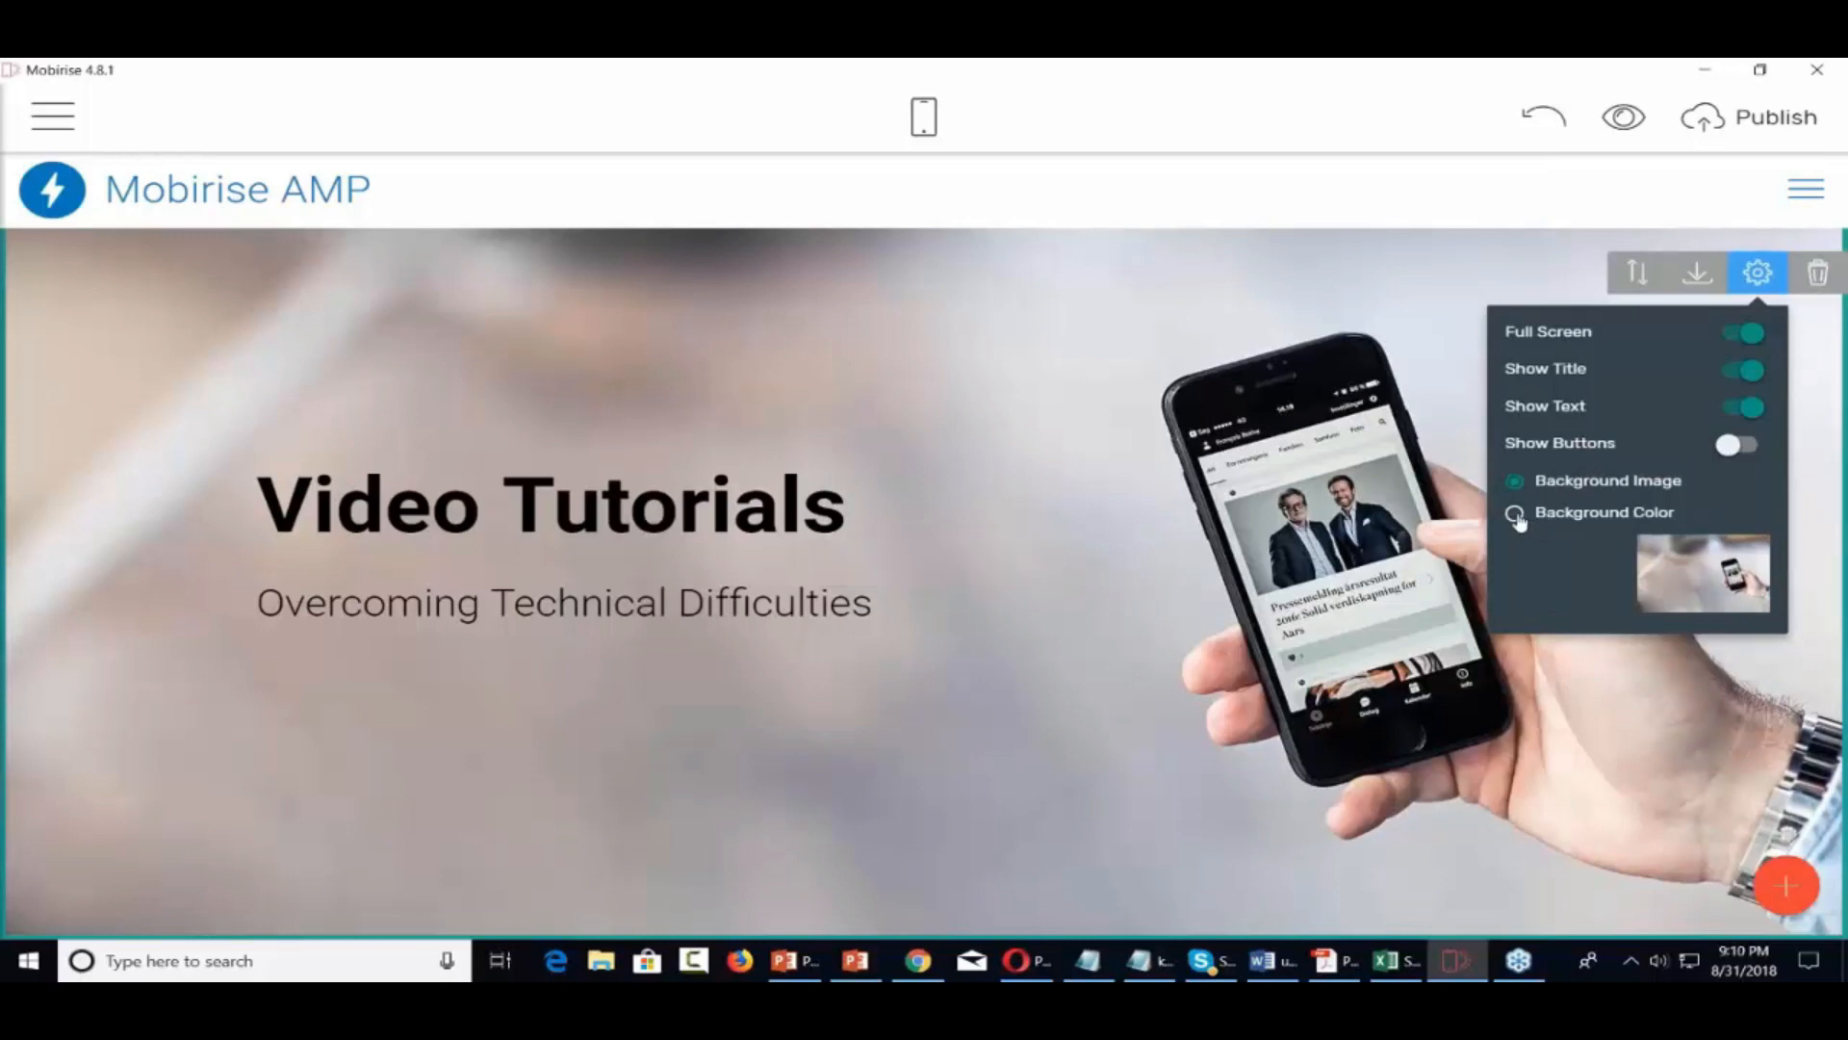
left_click(1516, 515)
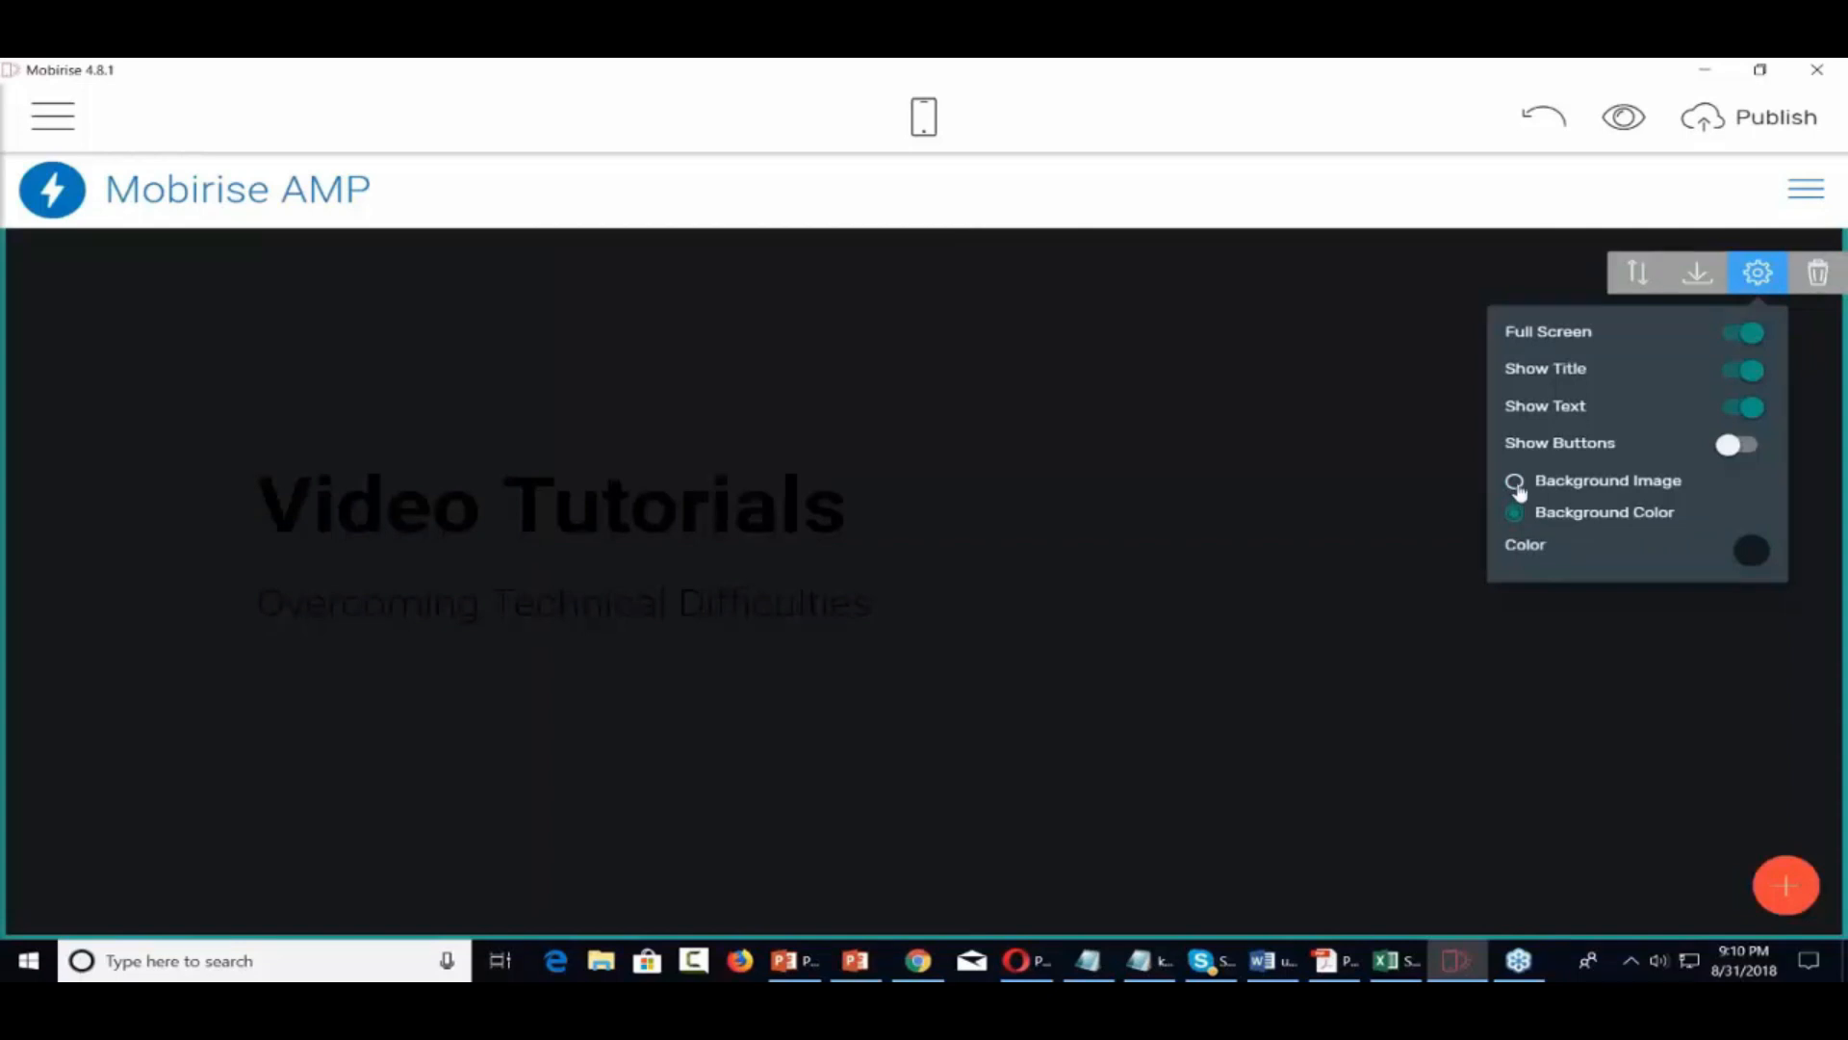
left_click(1516, 482)
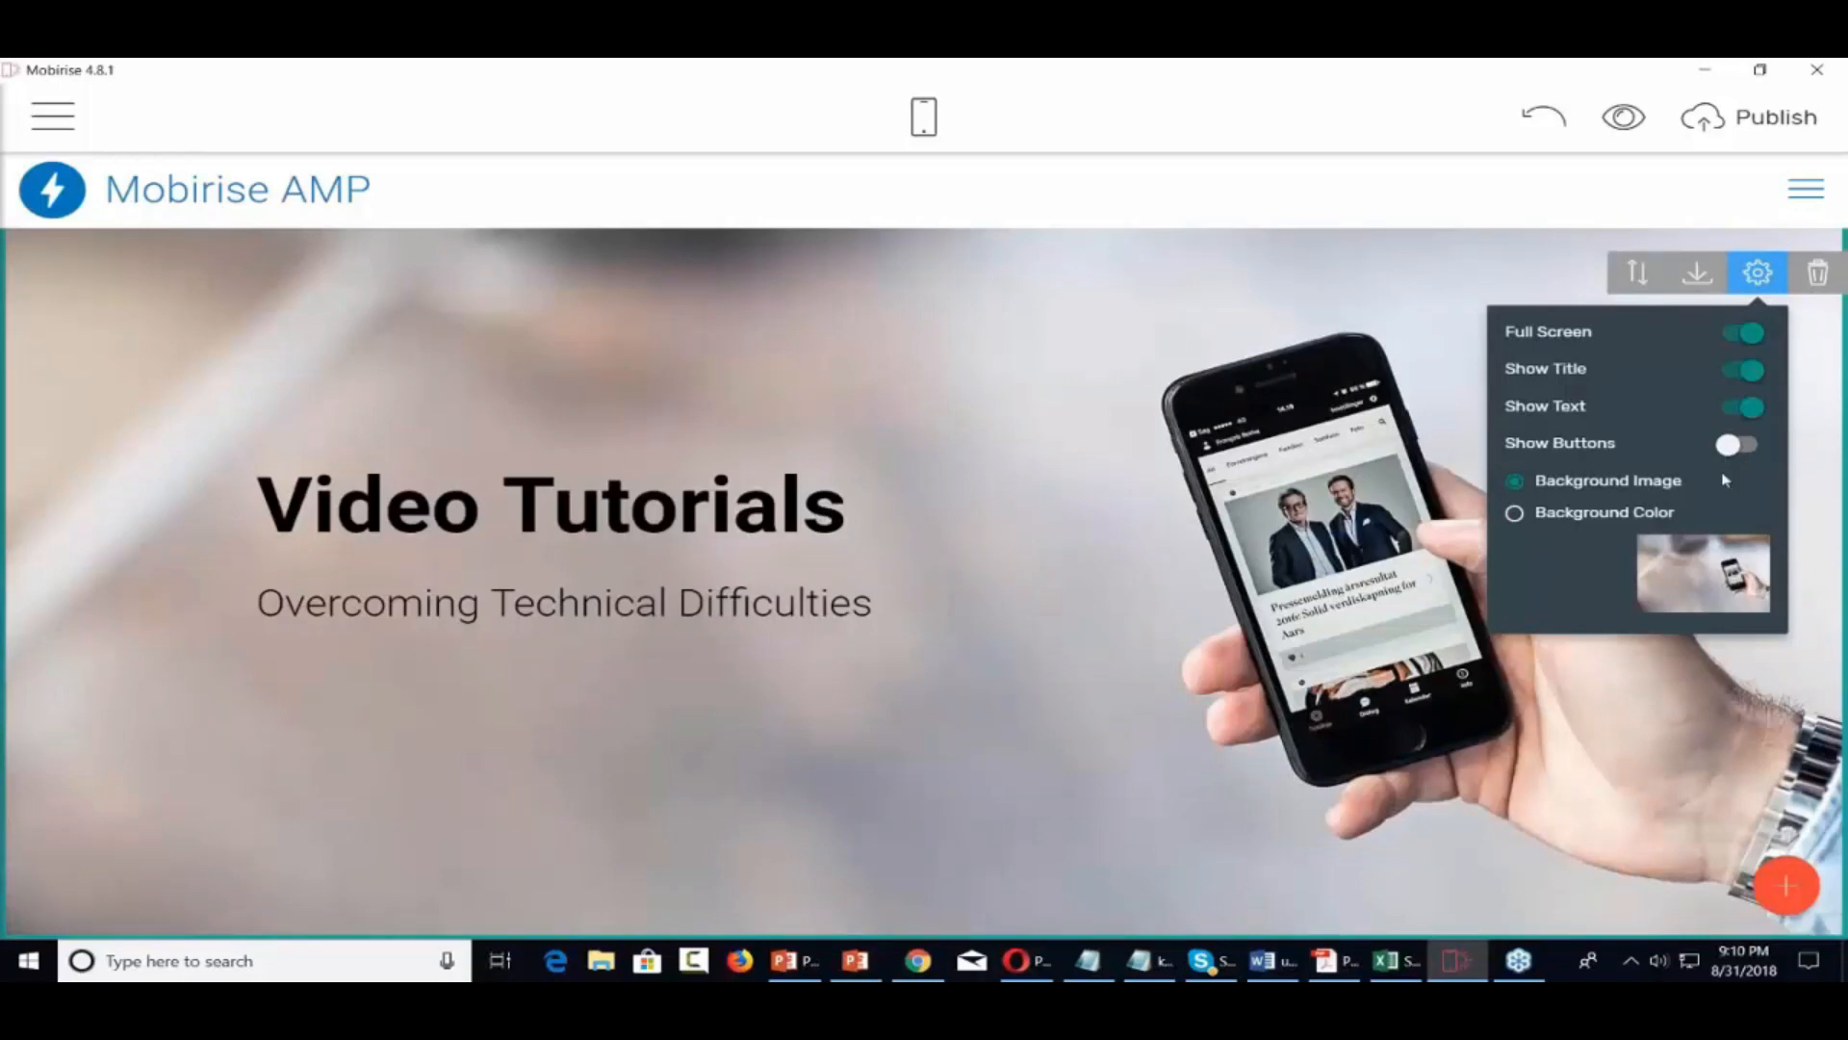
left_click(1741, 444)
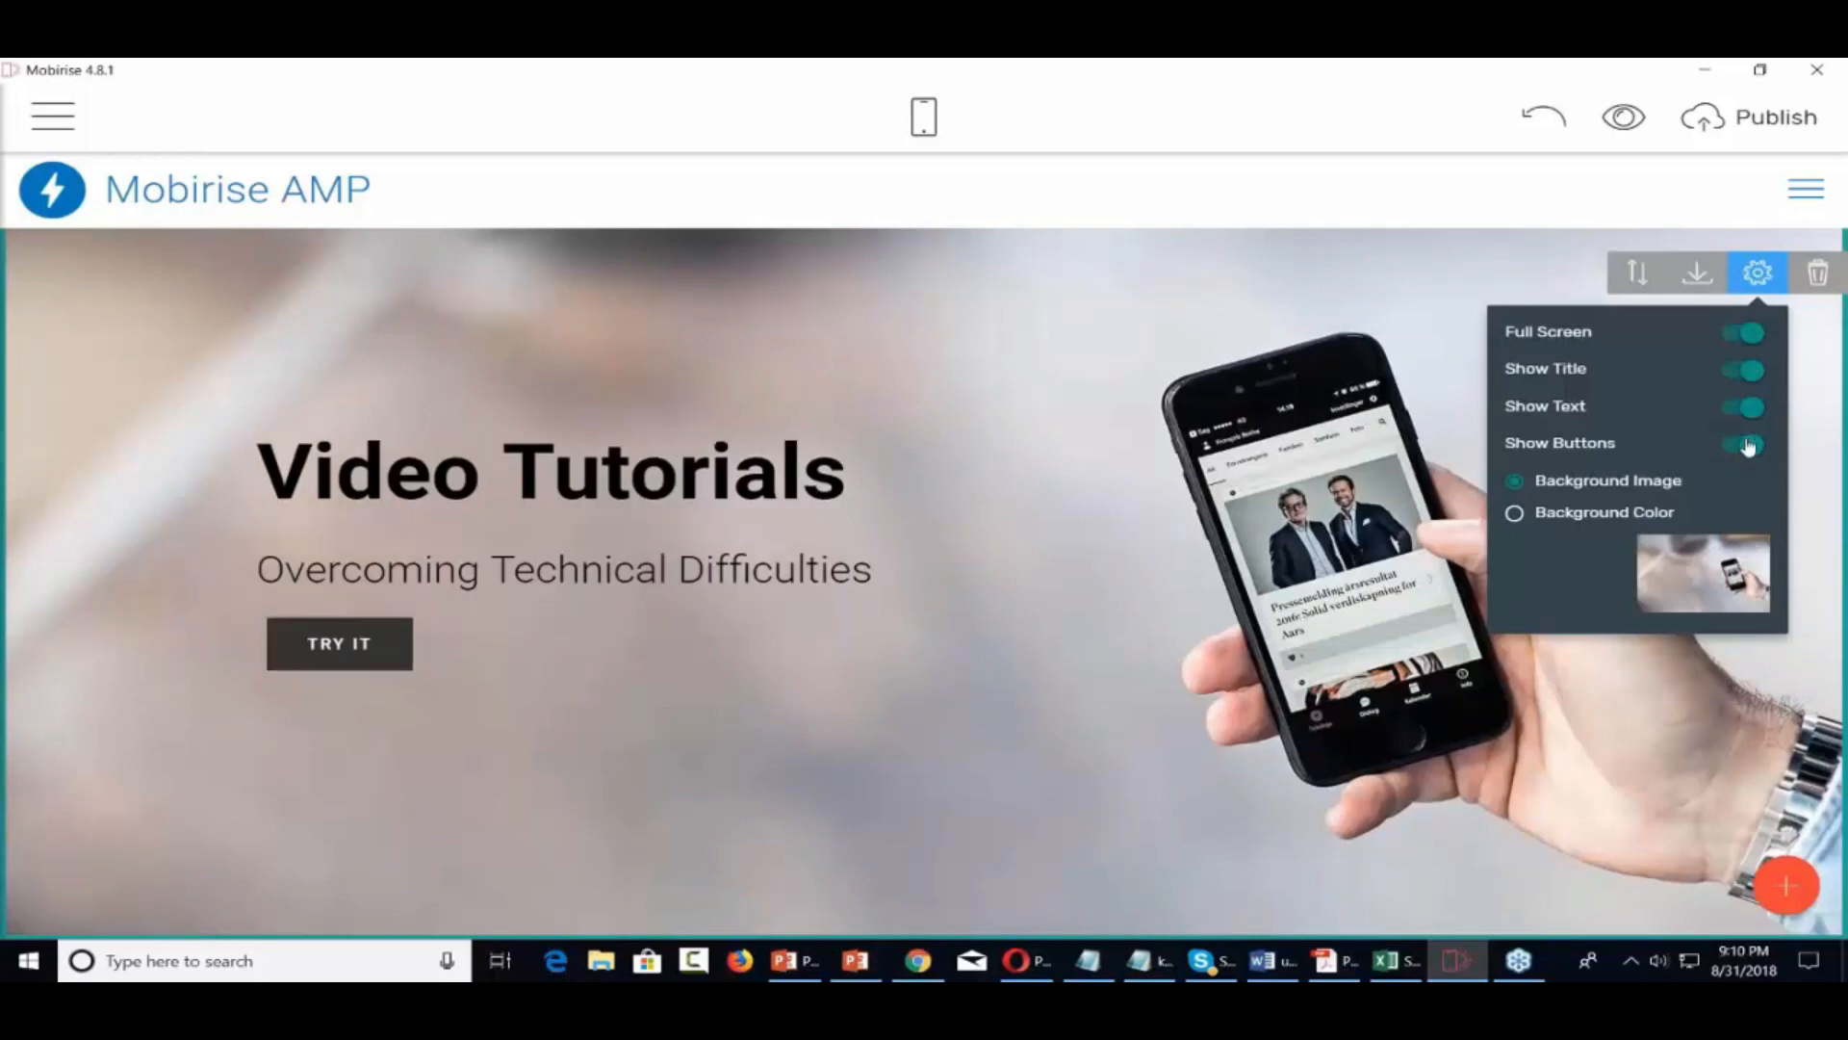
triple_click(377, 647)
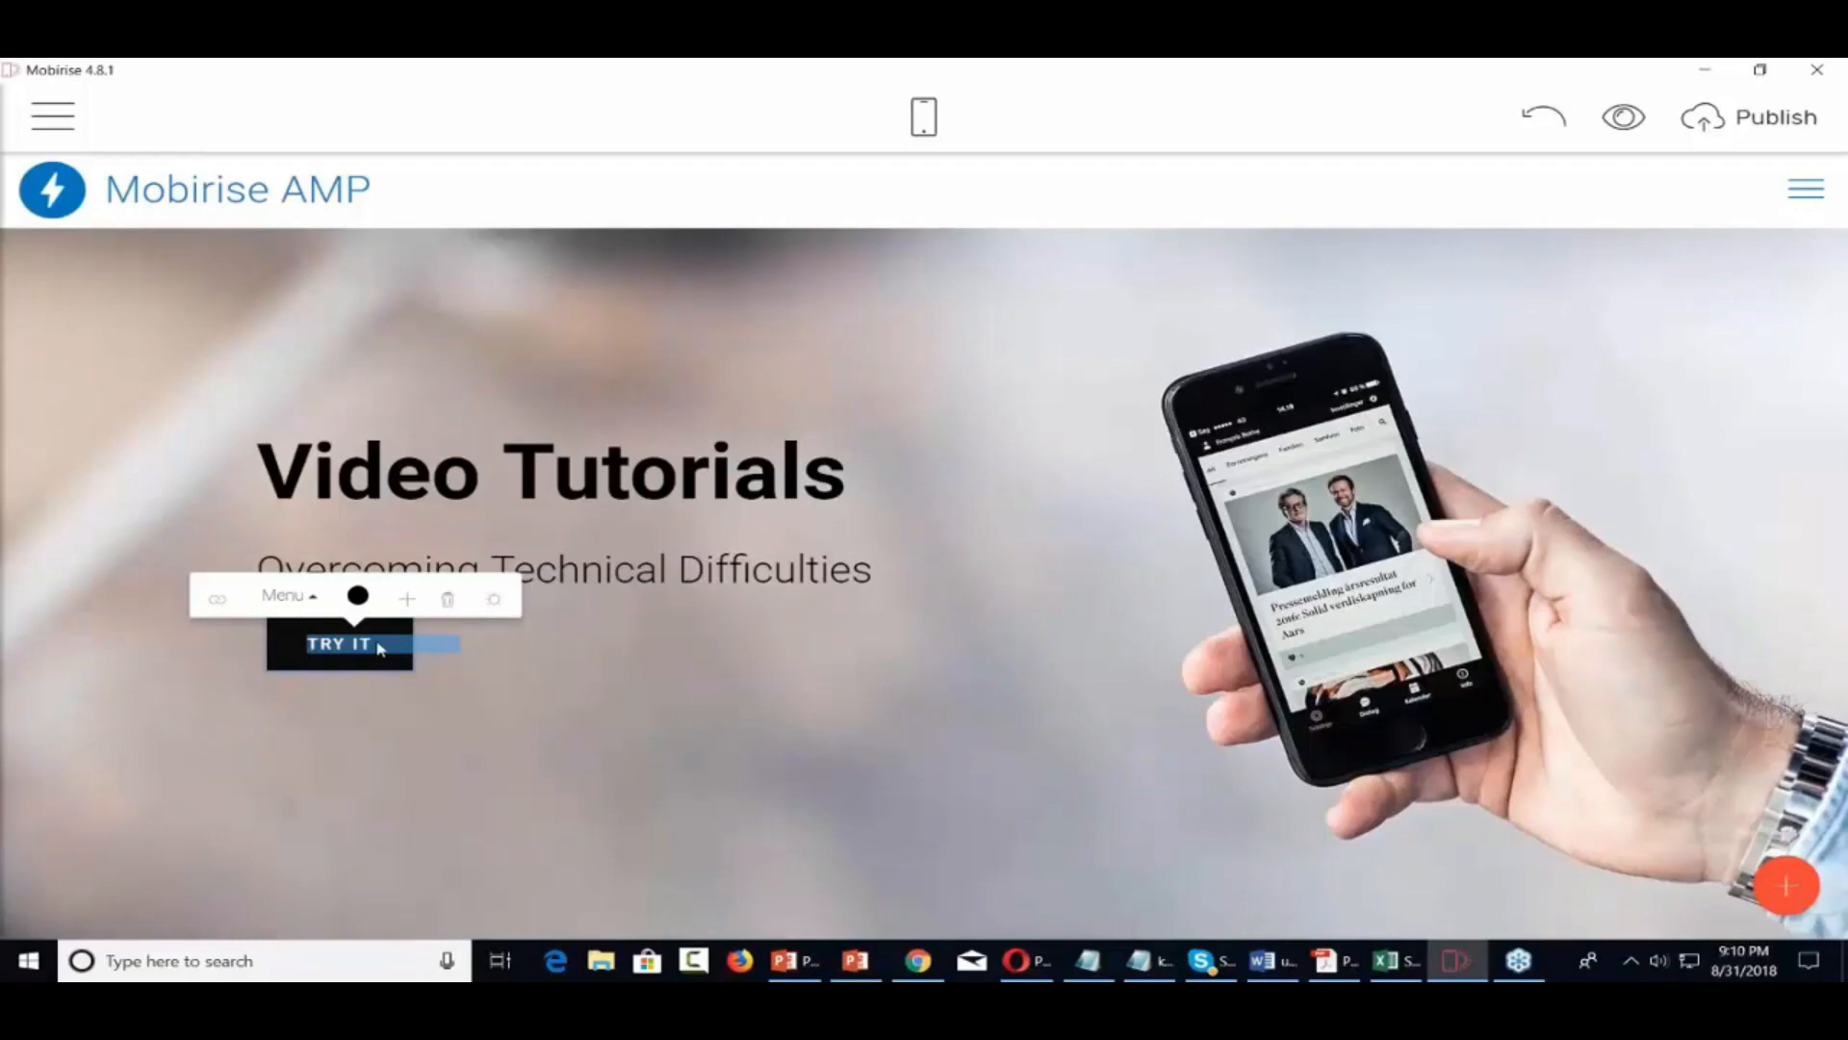
type("Chec")
key("BackSpace")
key("BackSpace")
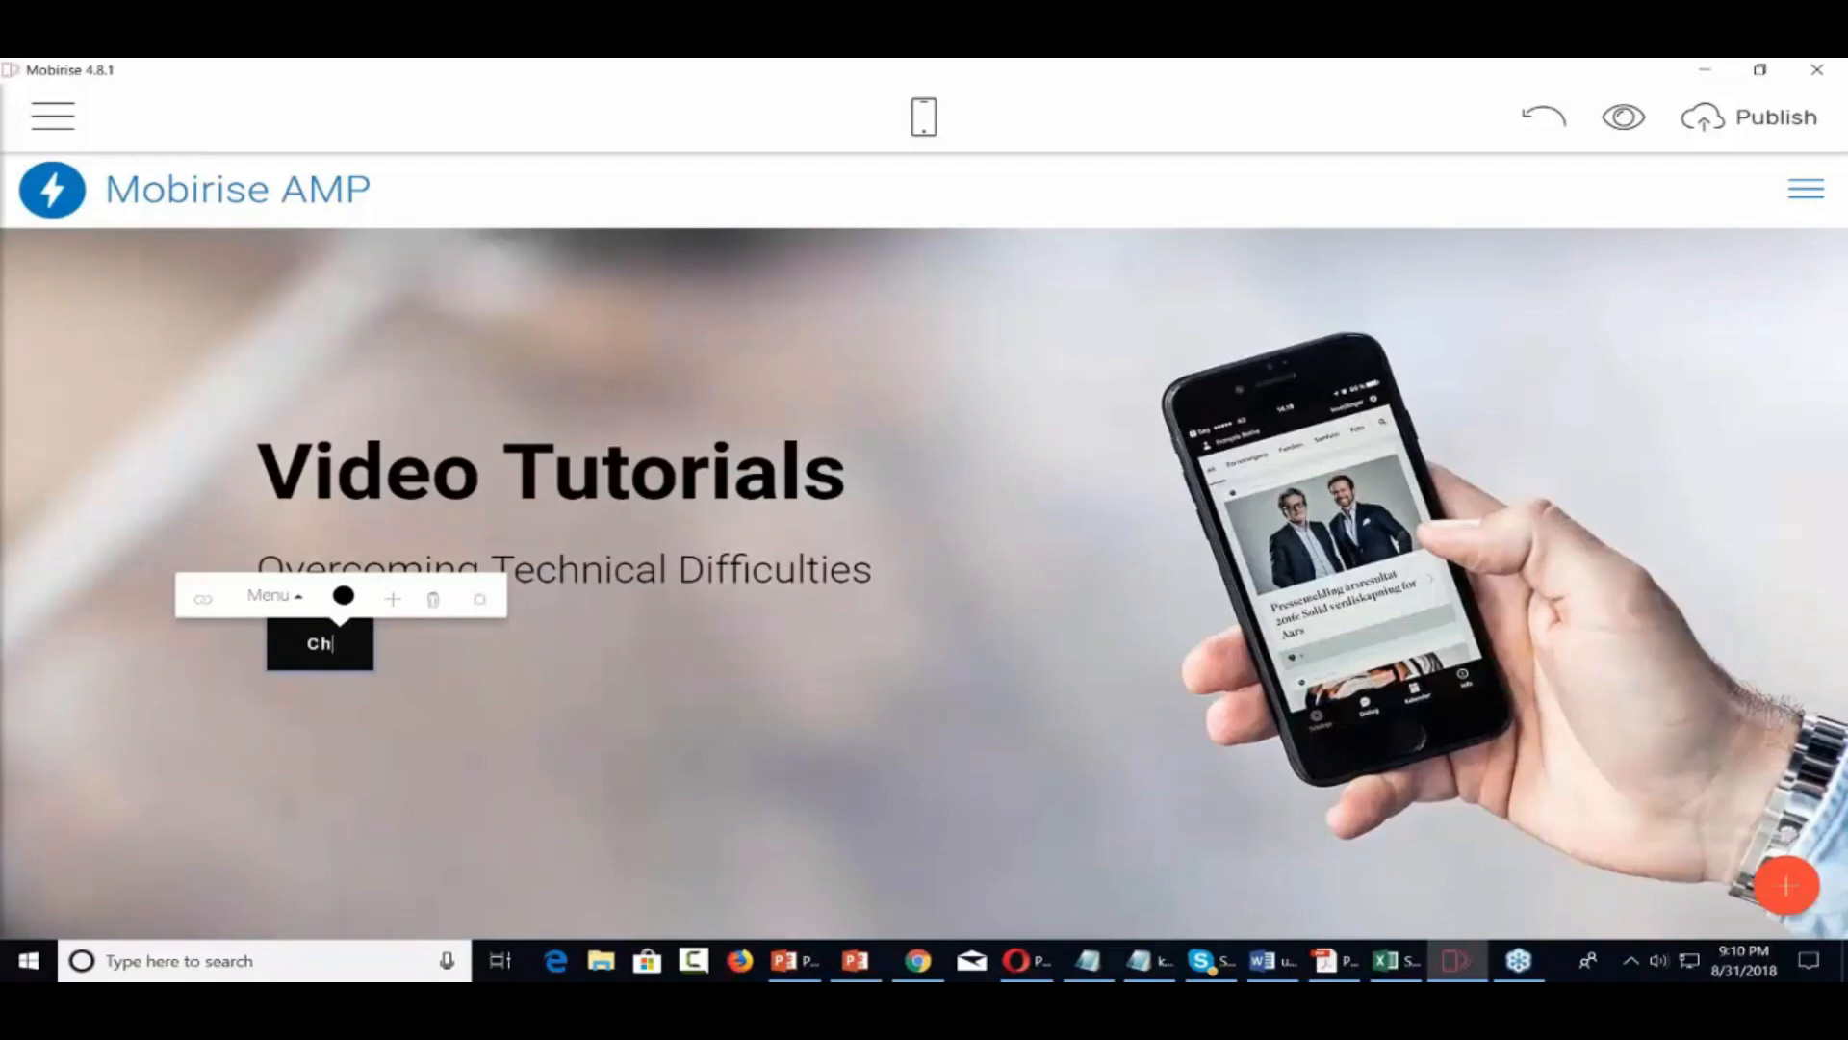
type("eck Out ")
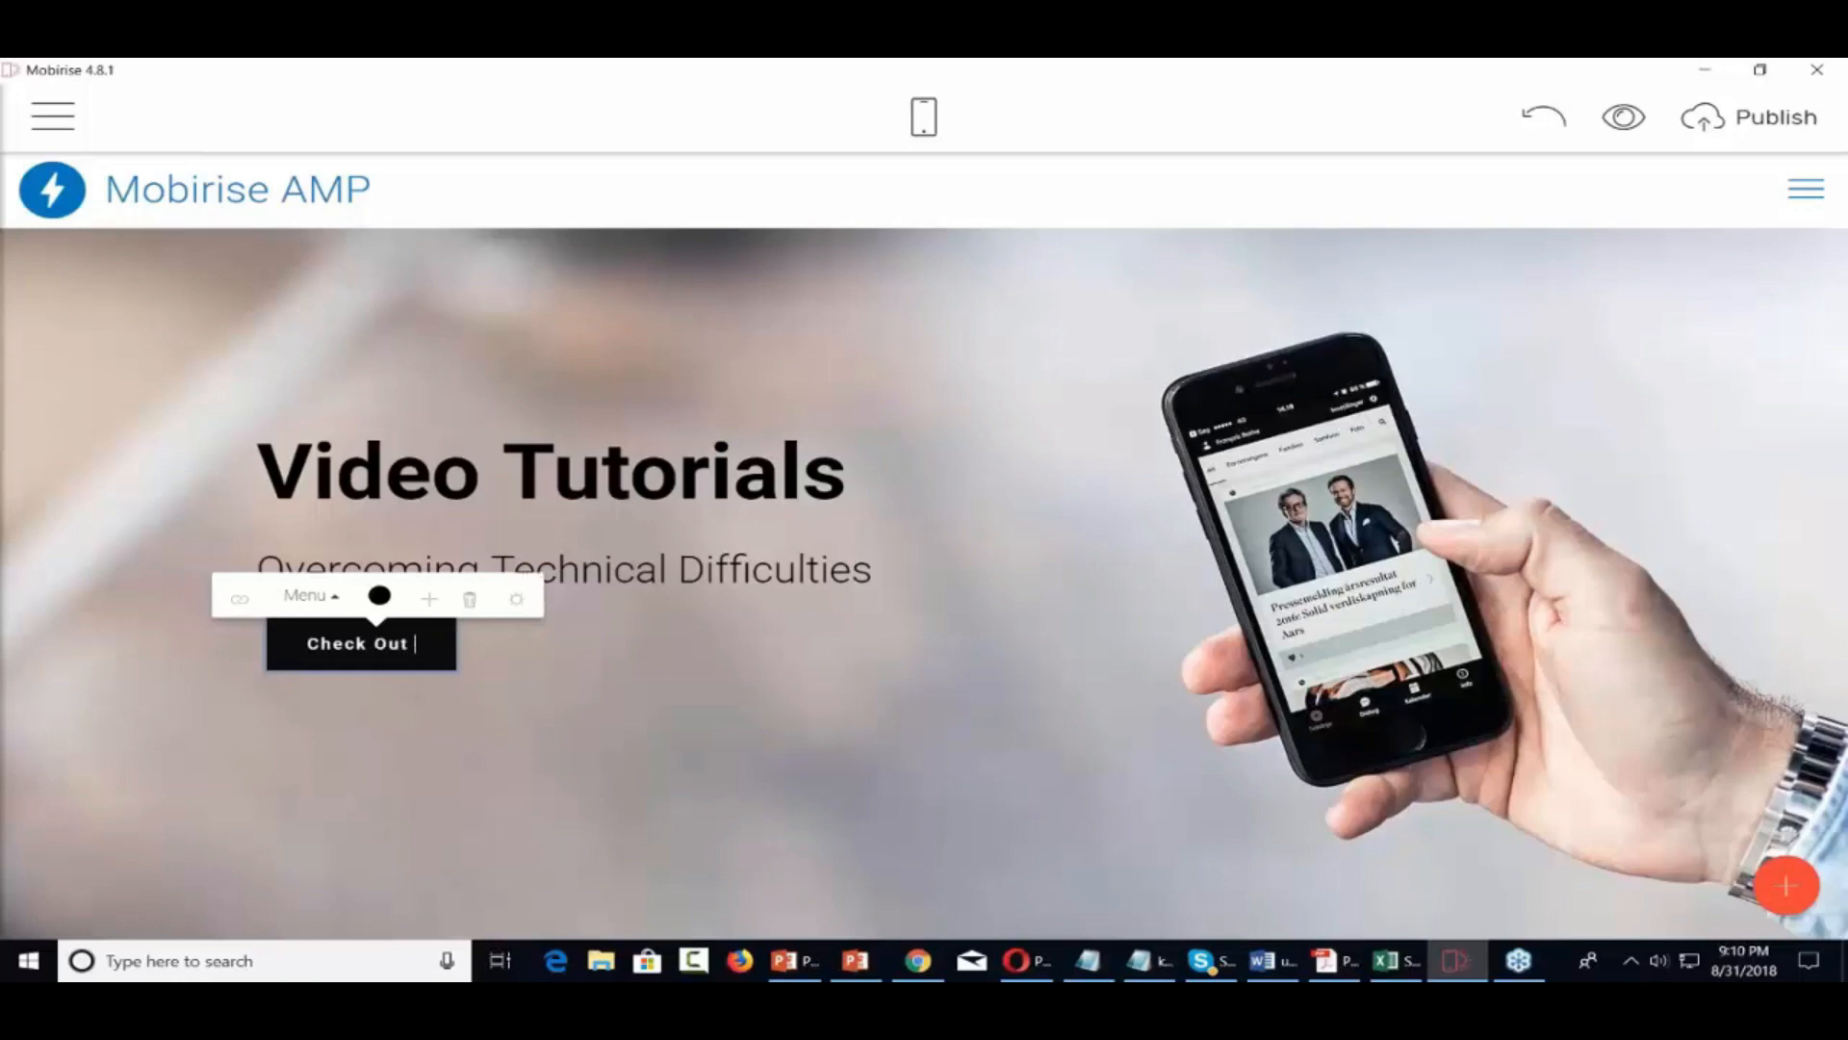
type("a")
key("BackSpace")
type("Our V")
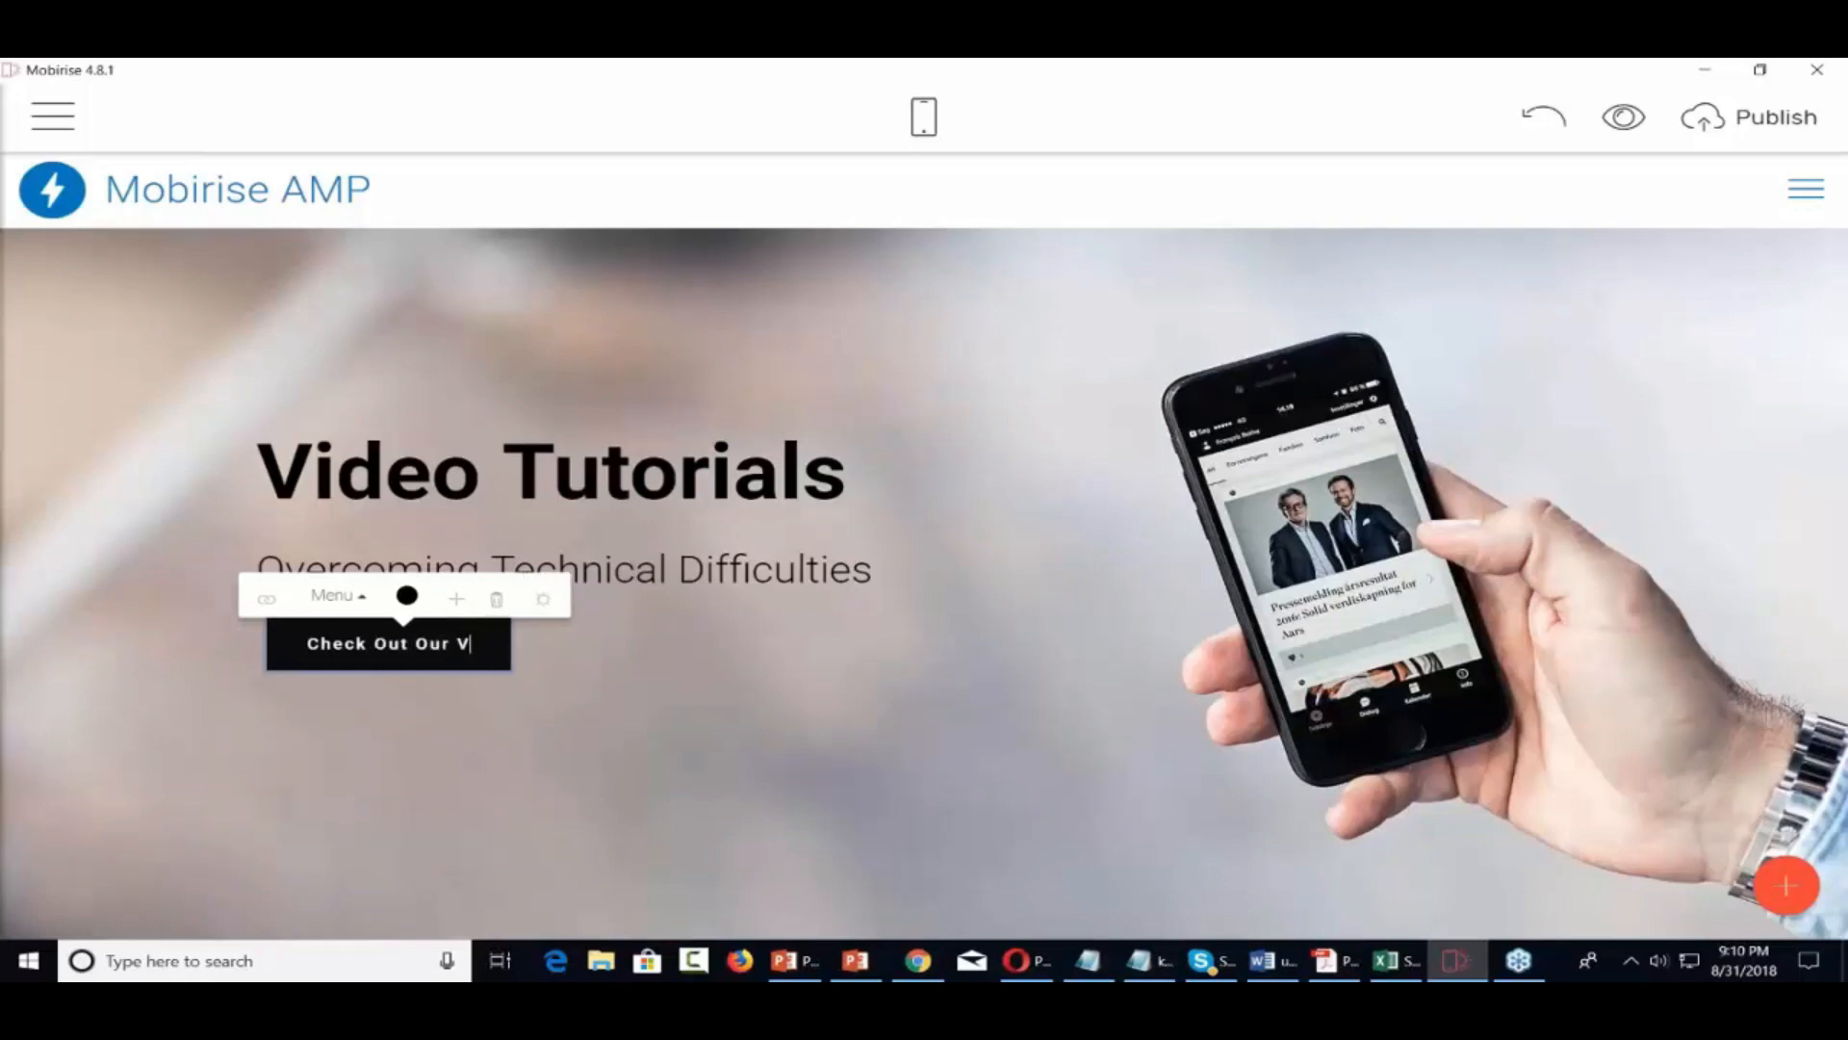
type("ideos")
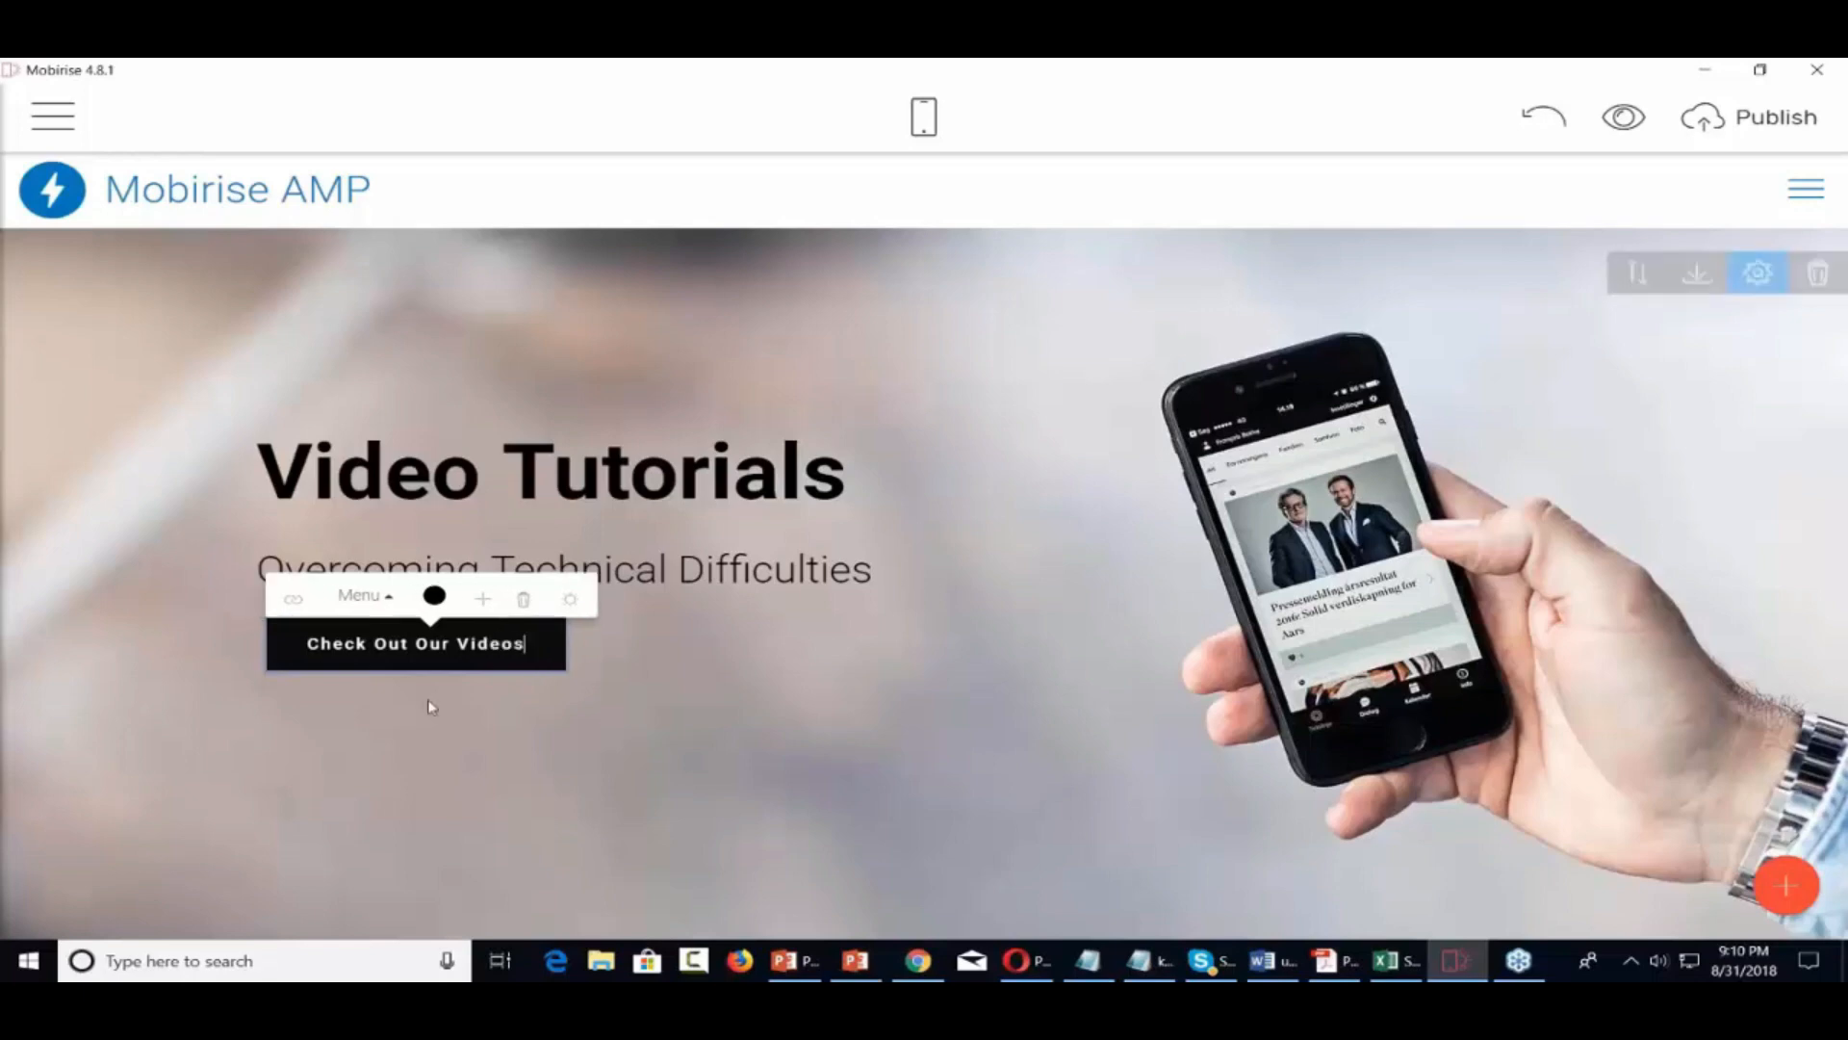
left_click(293, 599)
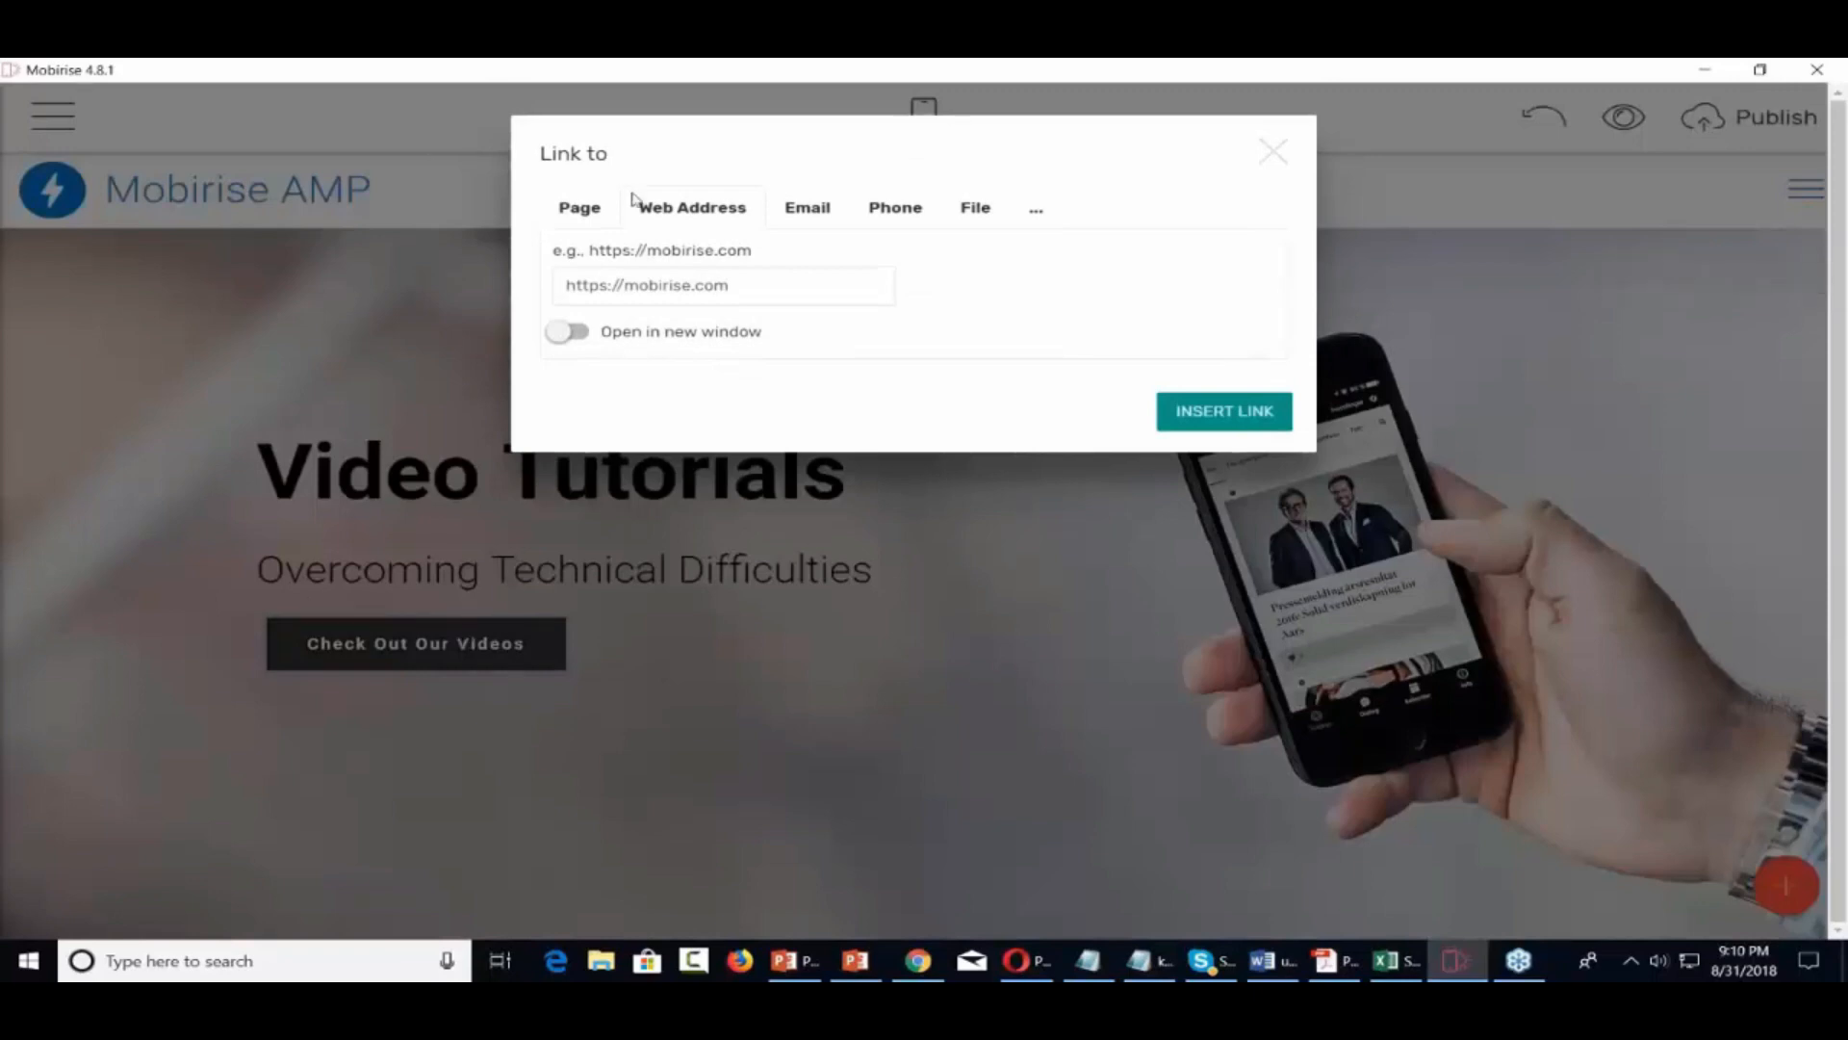
left_click(582, 214)
left_click(879, 286)
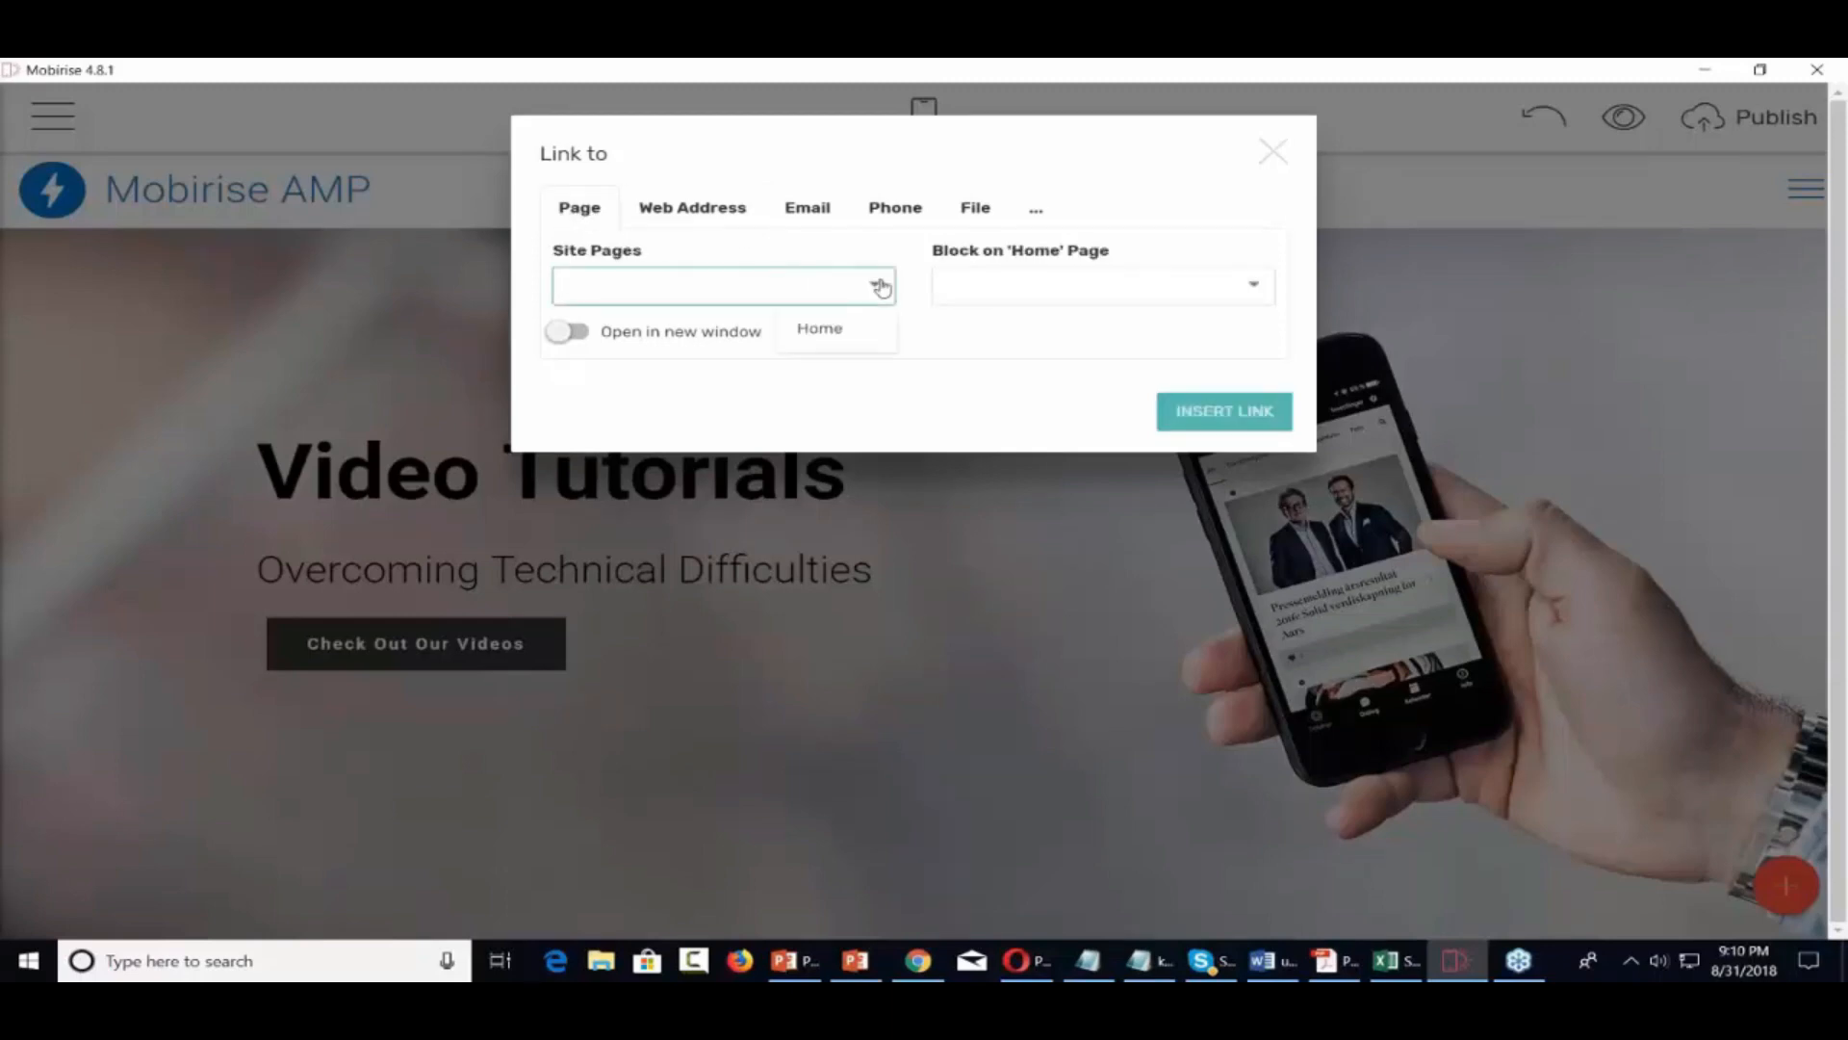
left_click(879, 286)
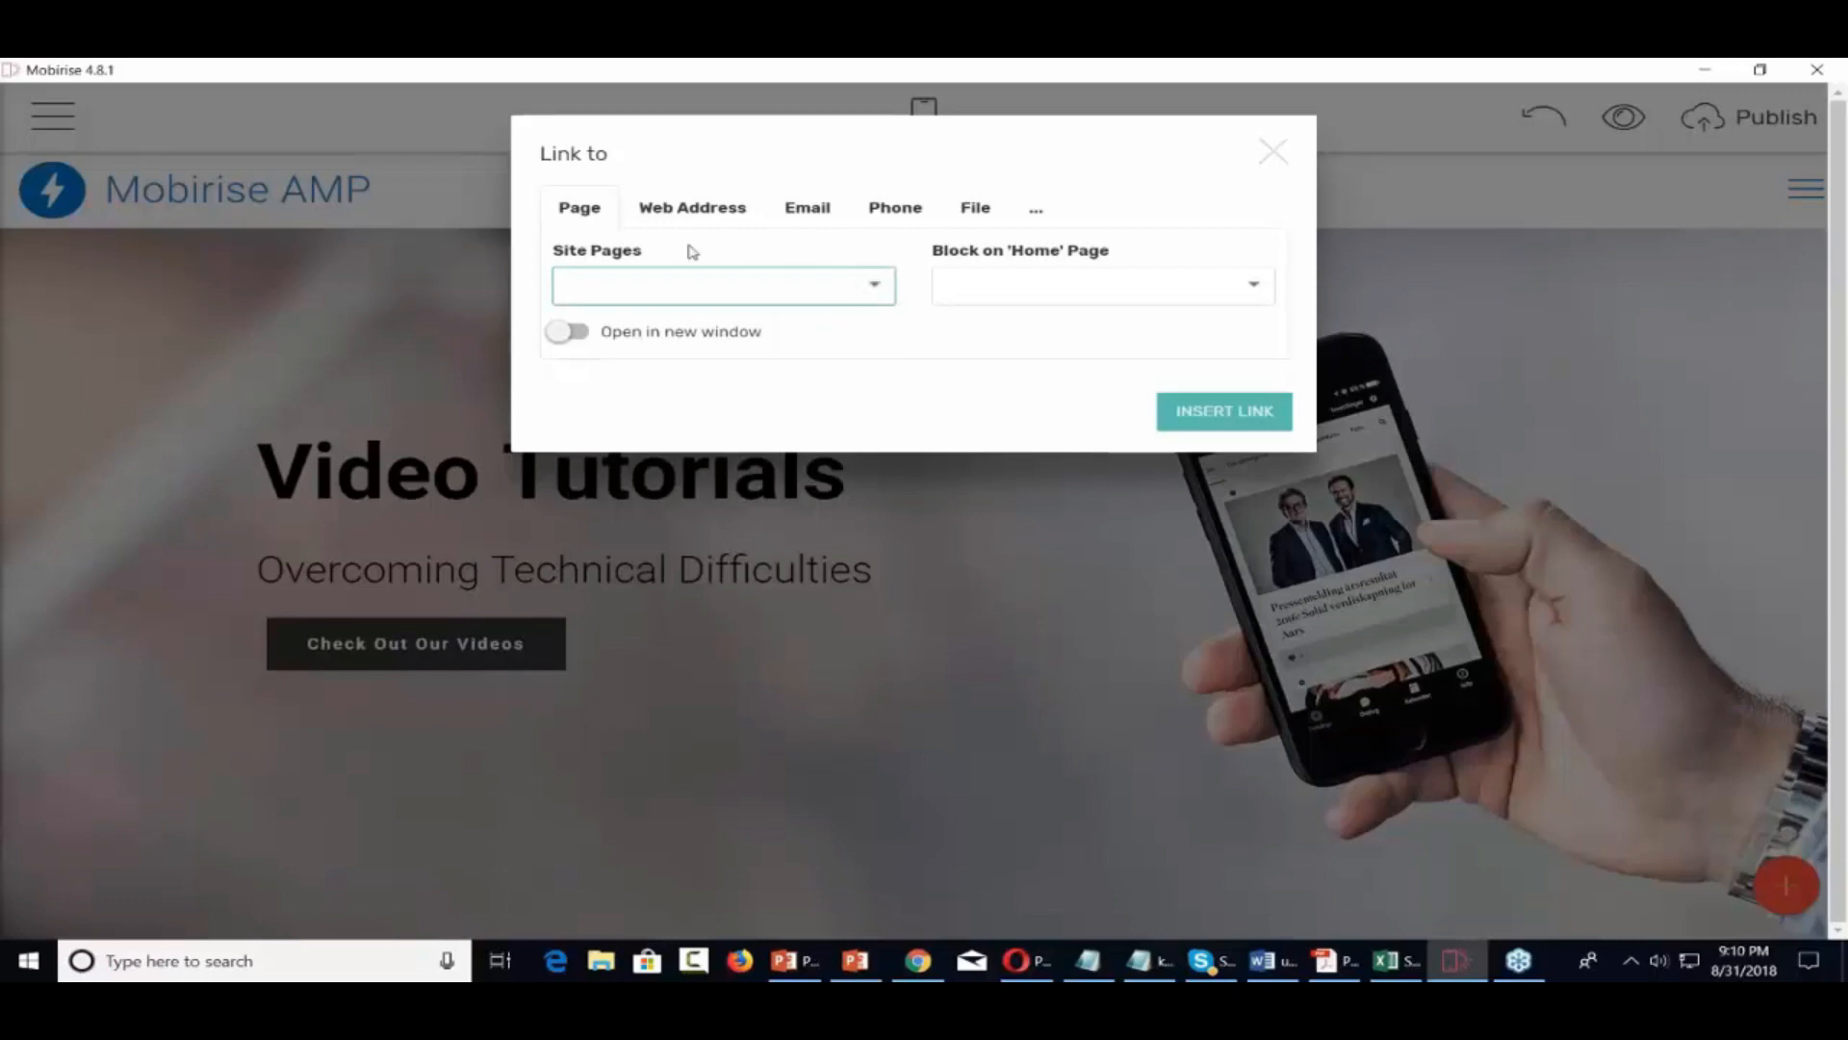
left_click(1274, 159)
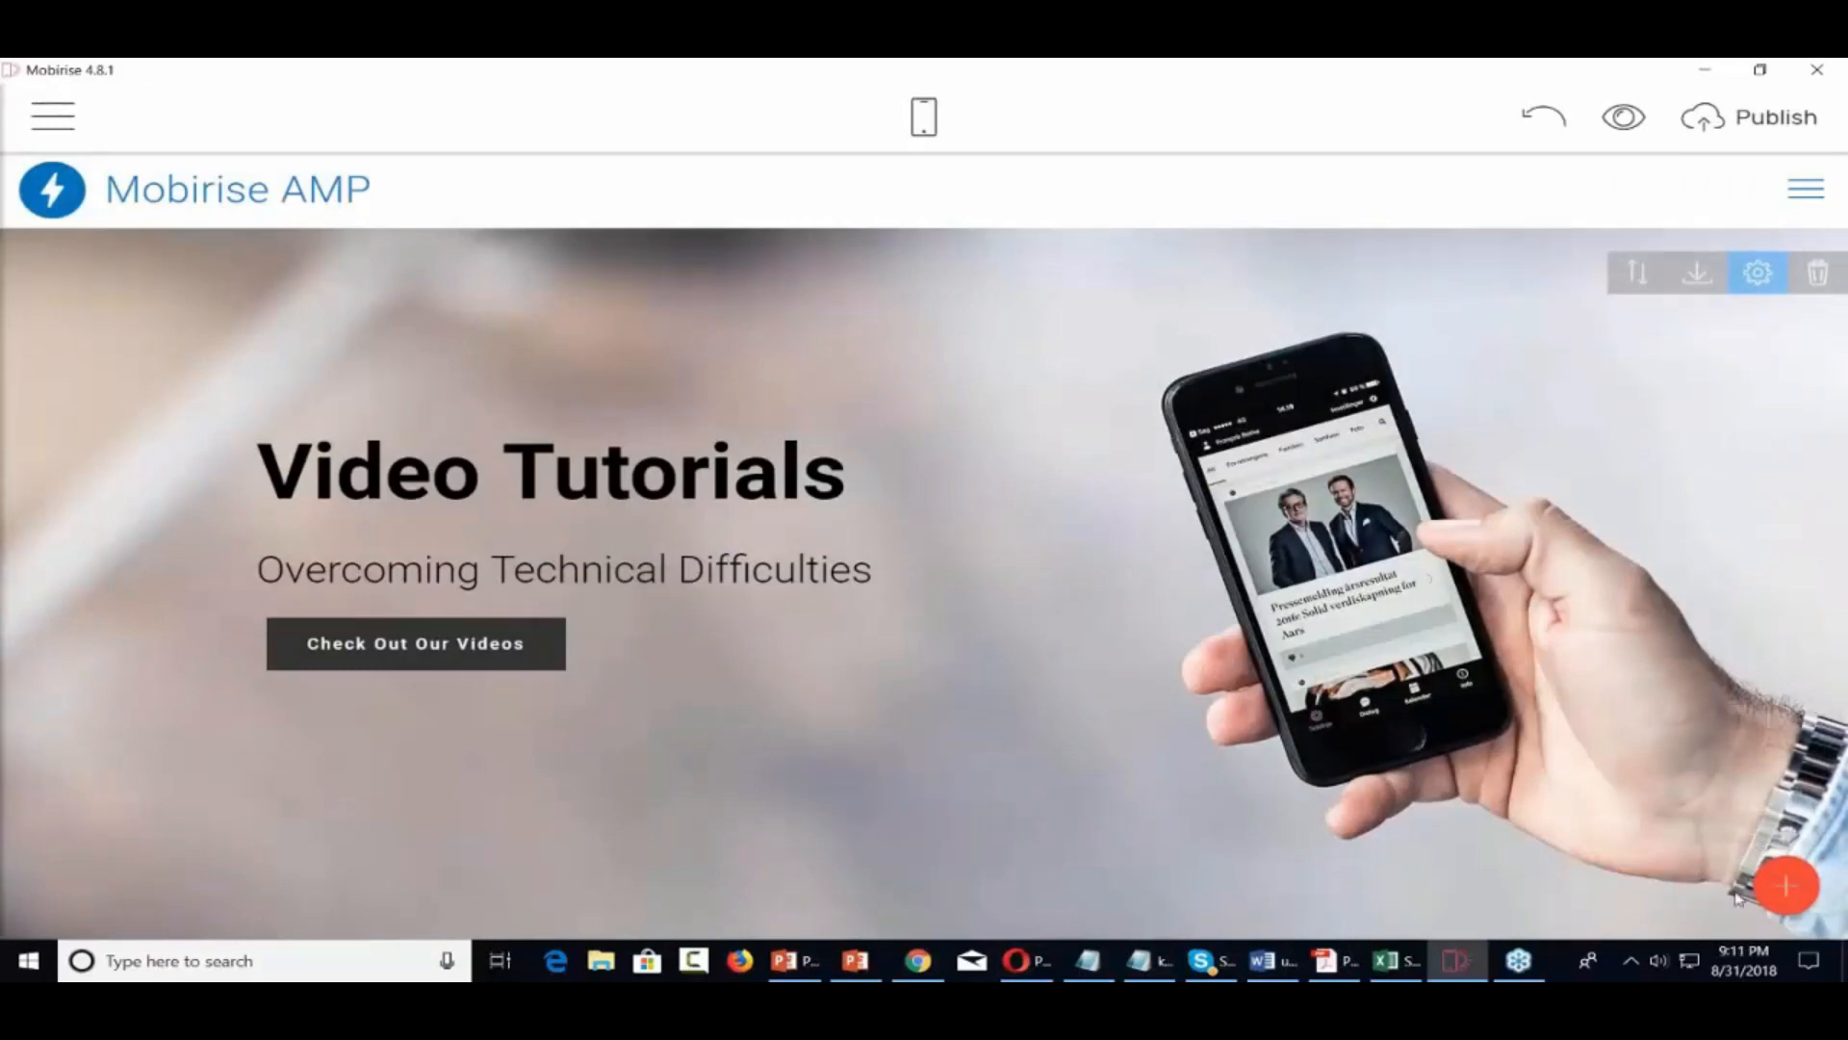
Drag the 'Article Title with Background Image' block from the Article section under the Video Tutorials hero
left_click(1787, 885)
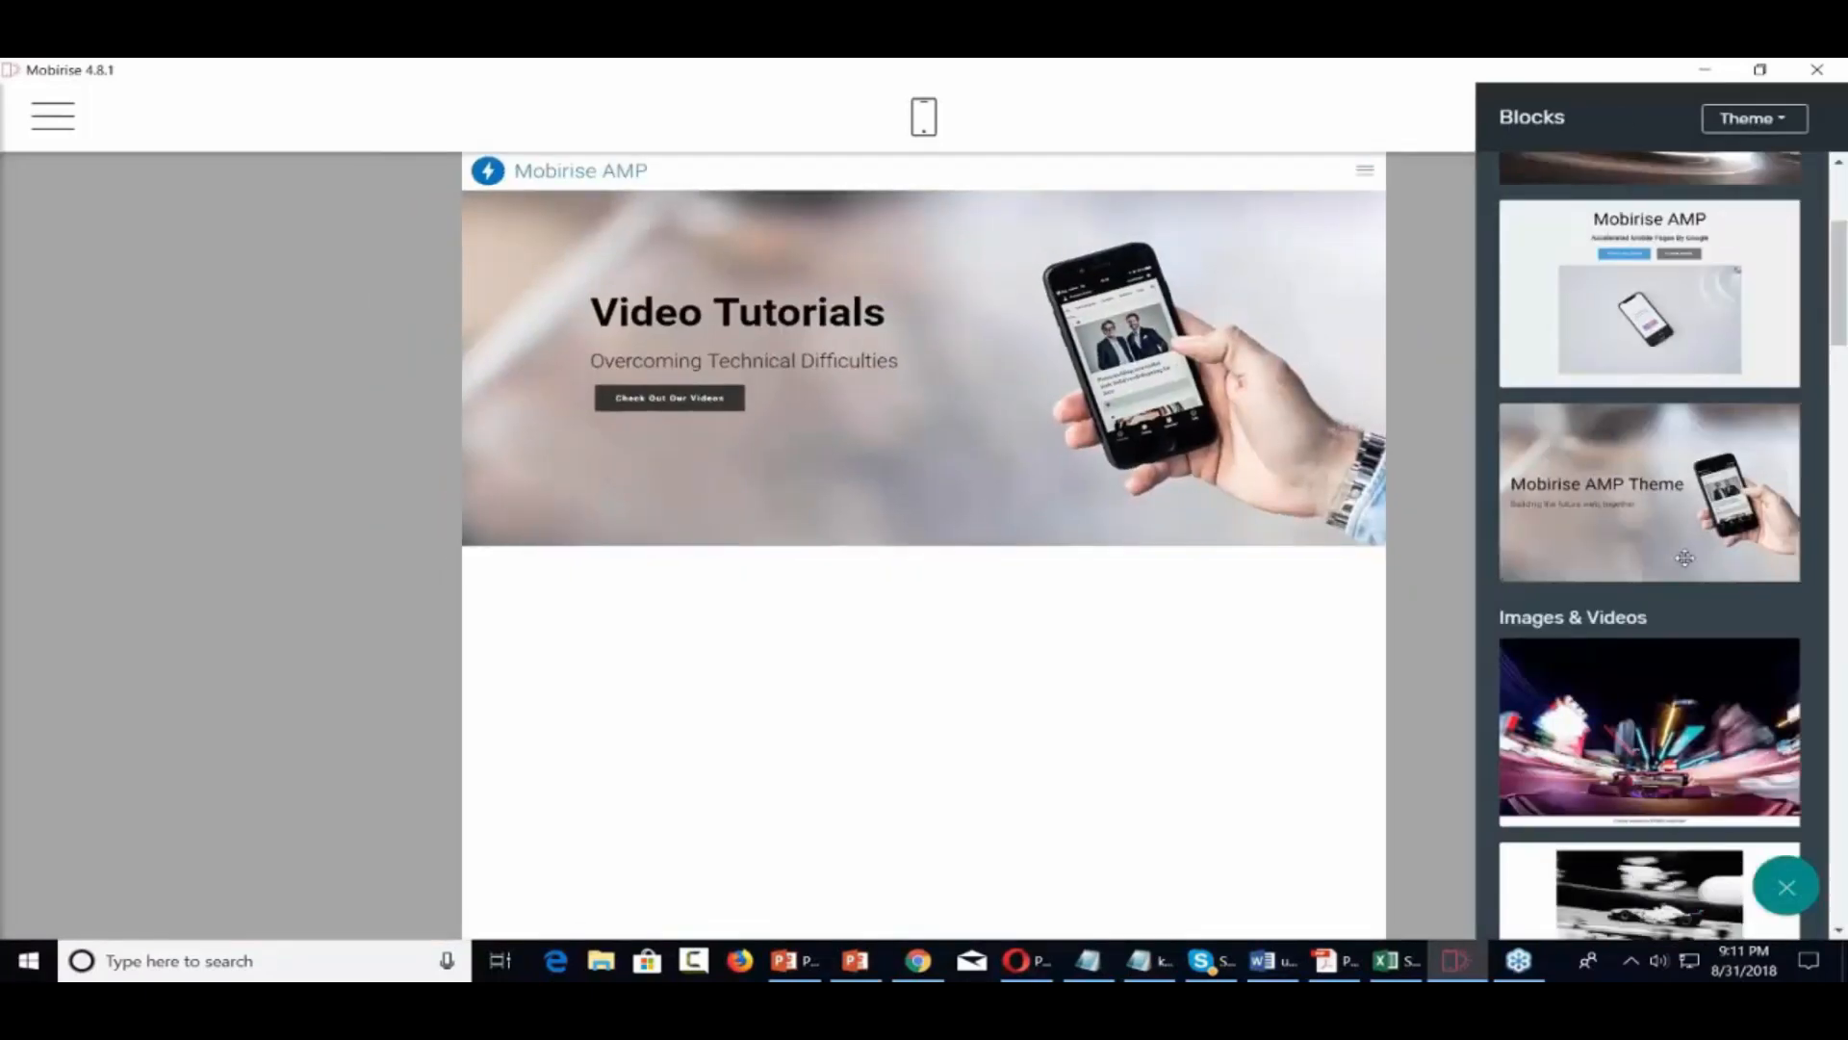
scroll(1684, 559, "down", 7)
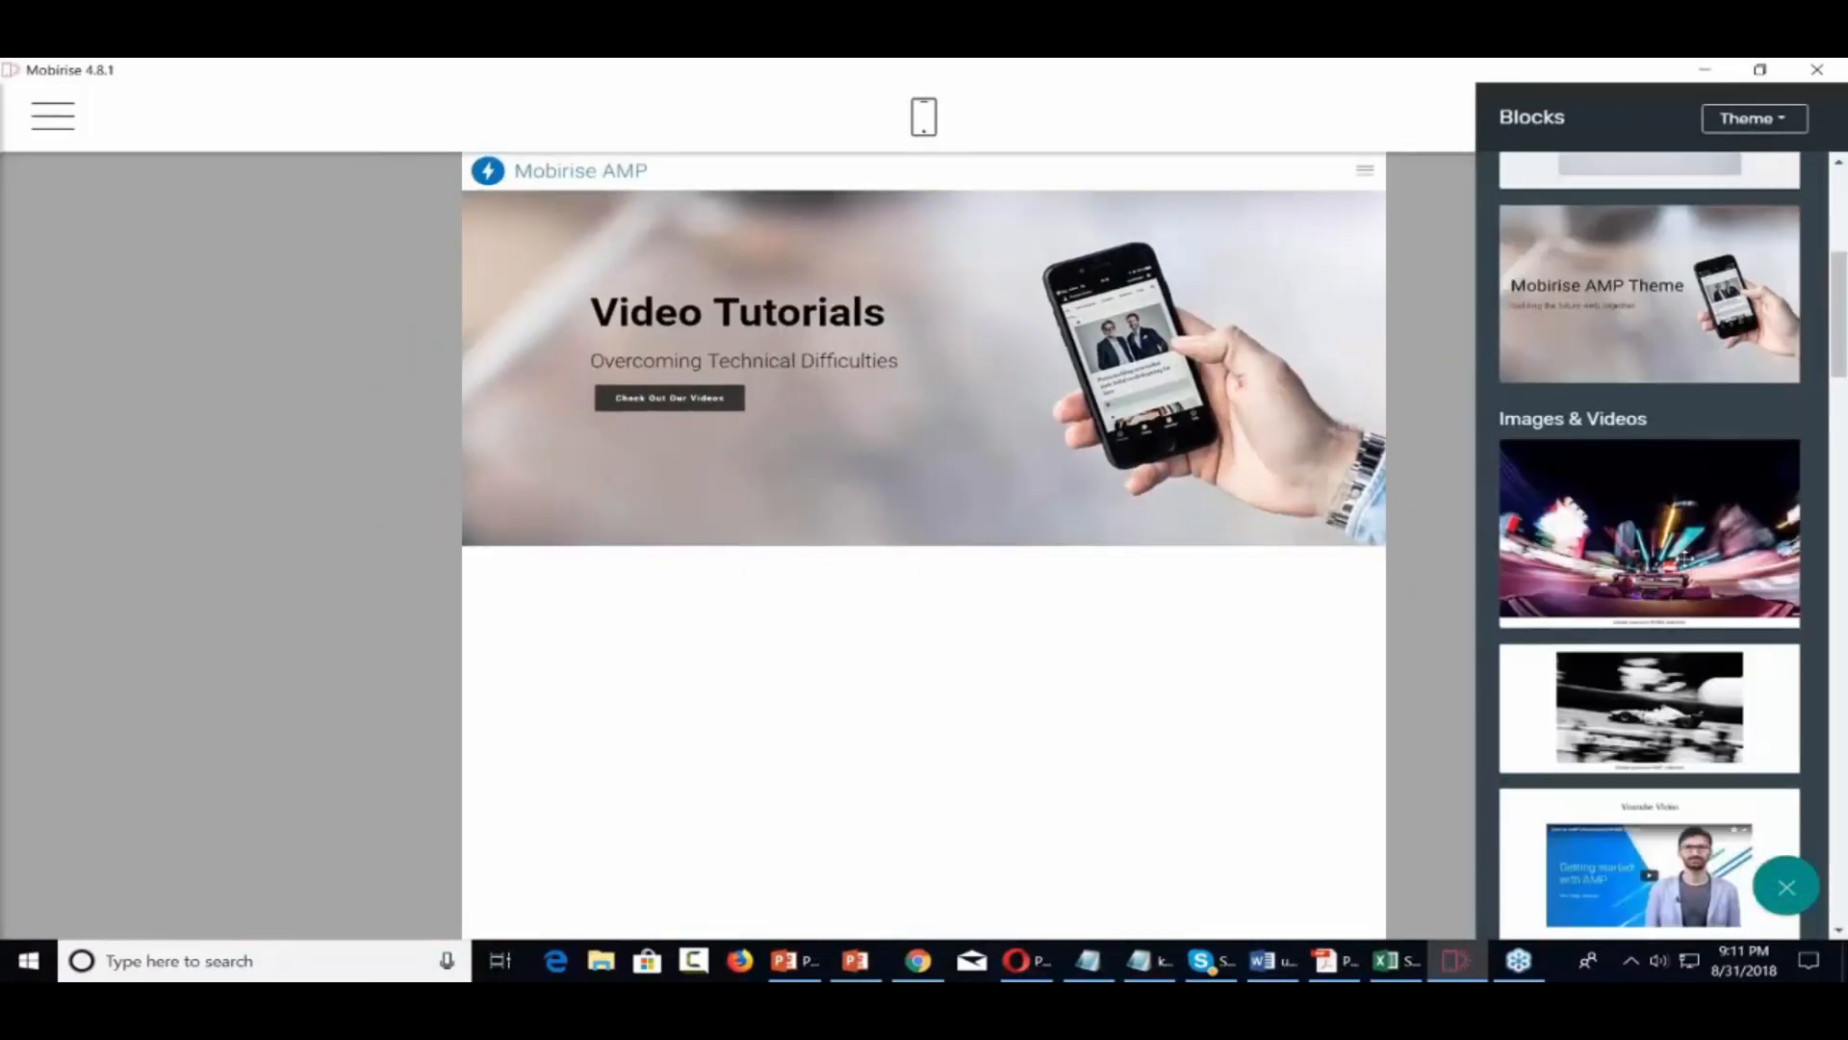
scroll(1650, 546, "down", 5)
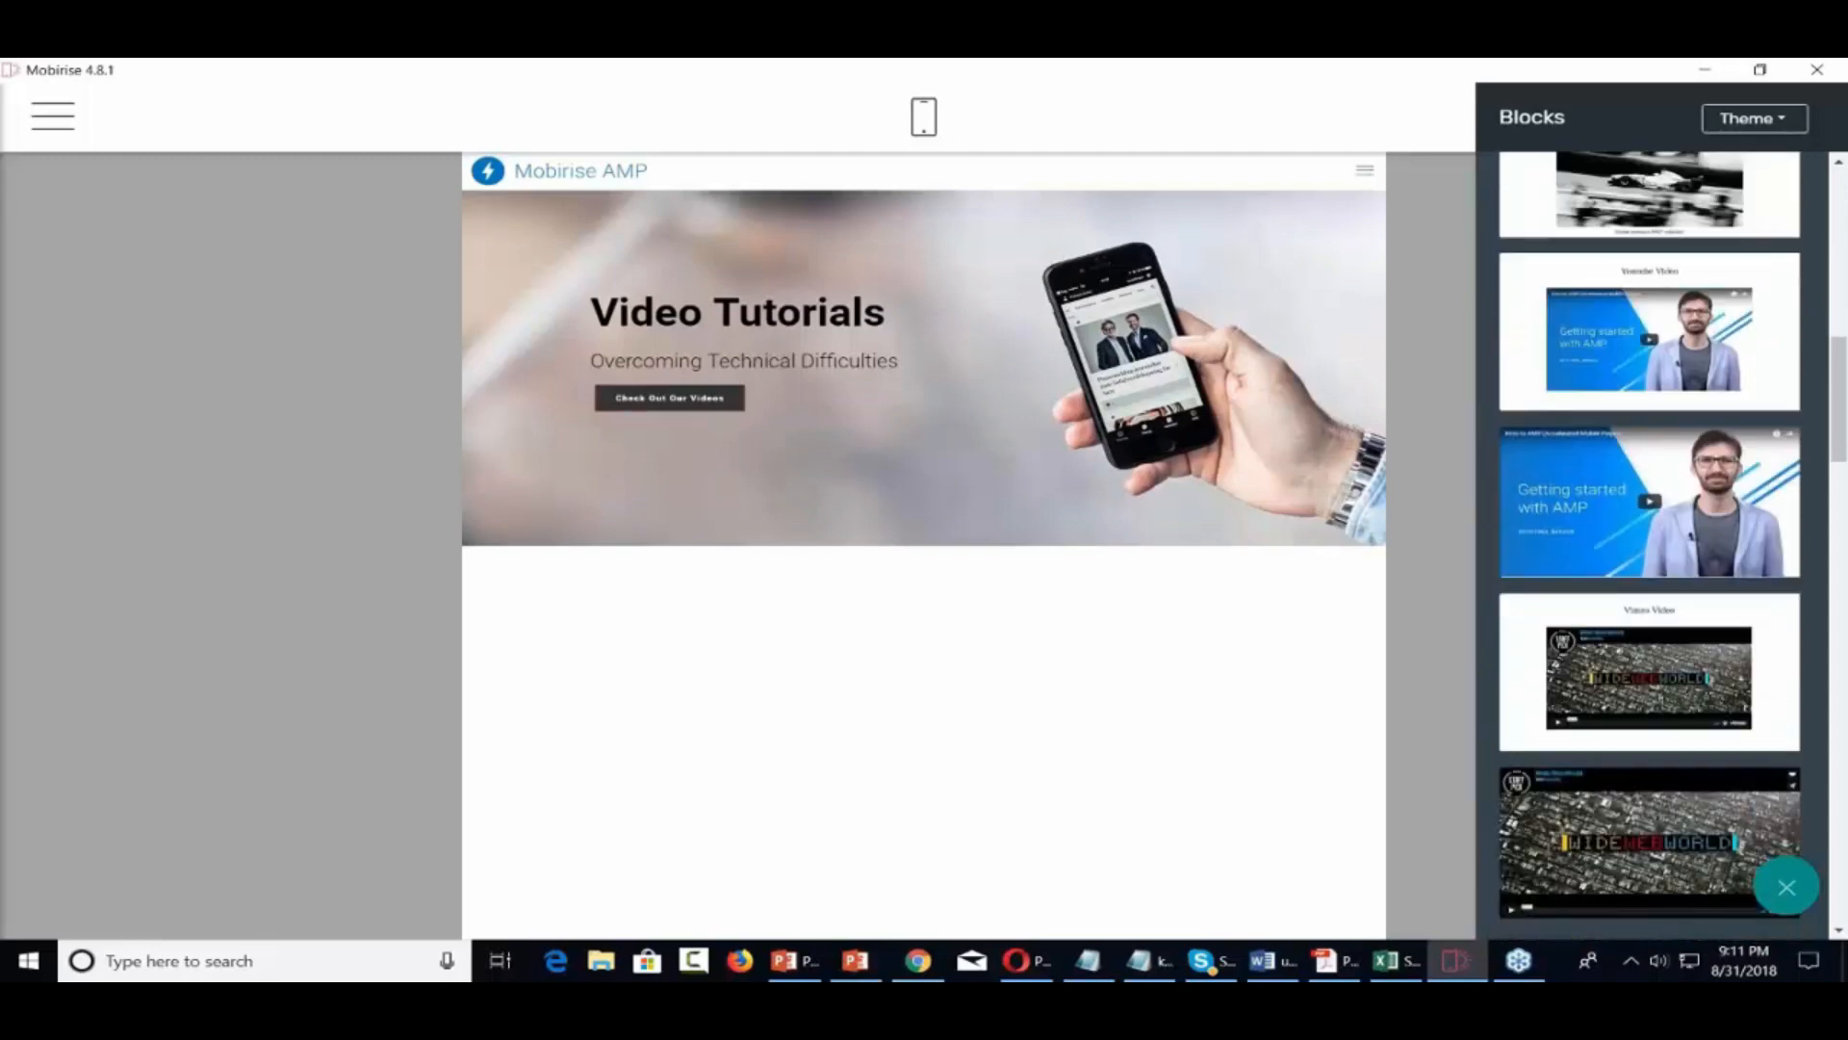
scroll(1650, 545, "down", 5)
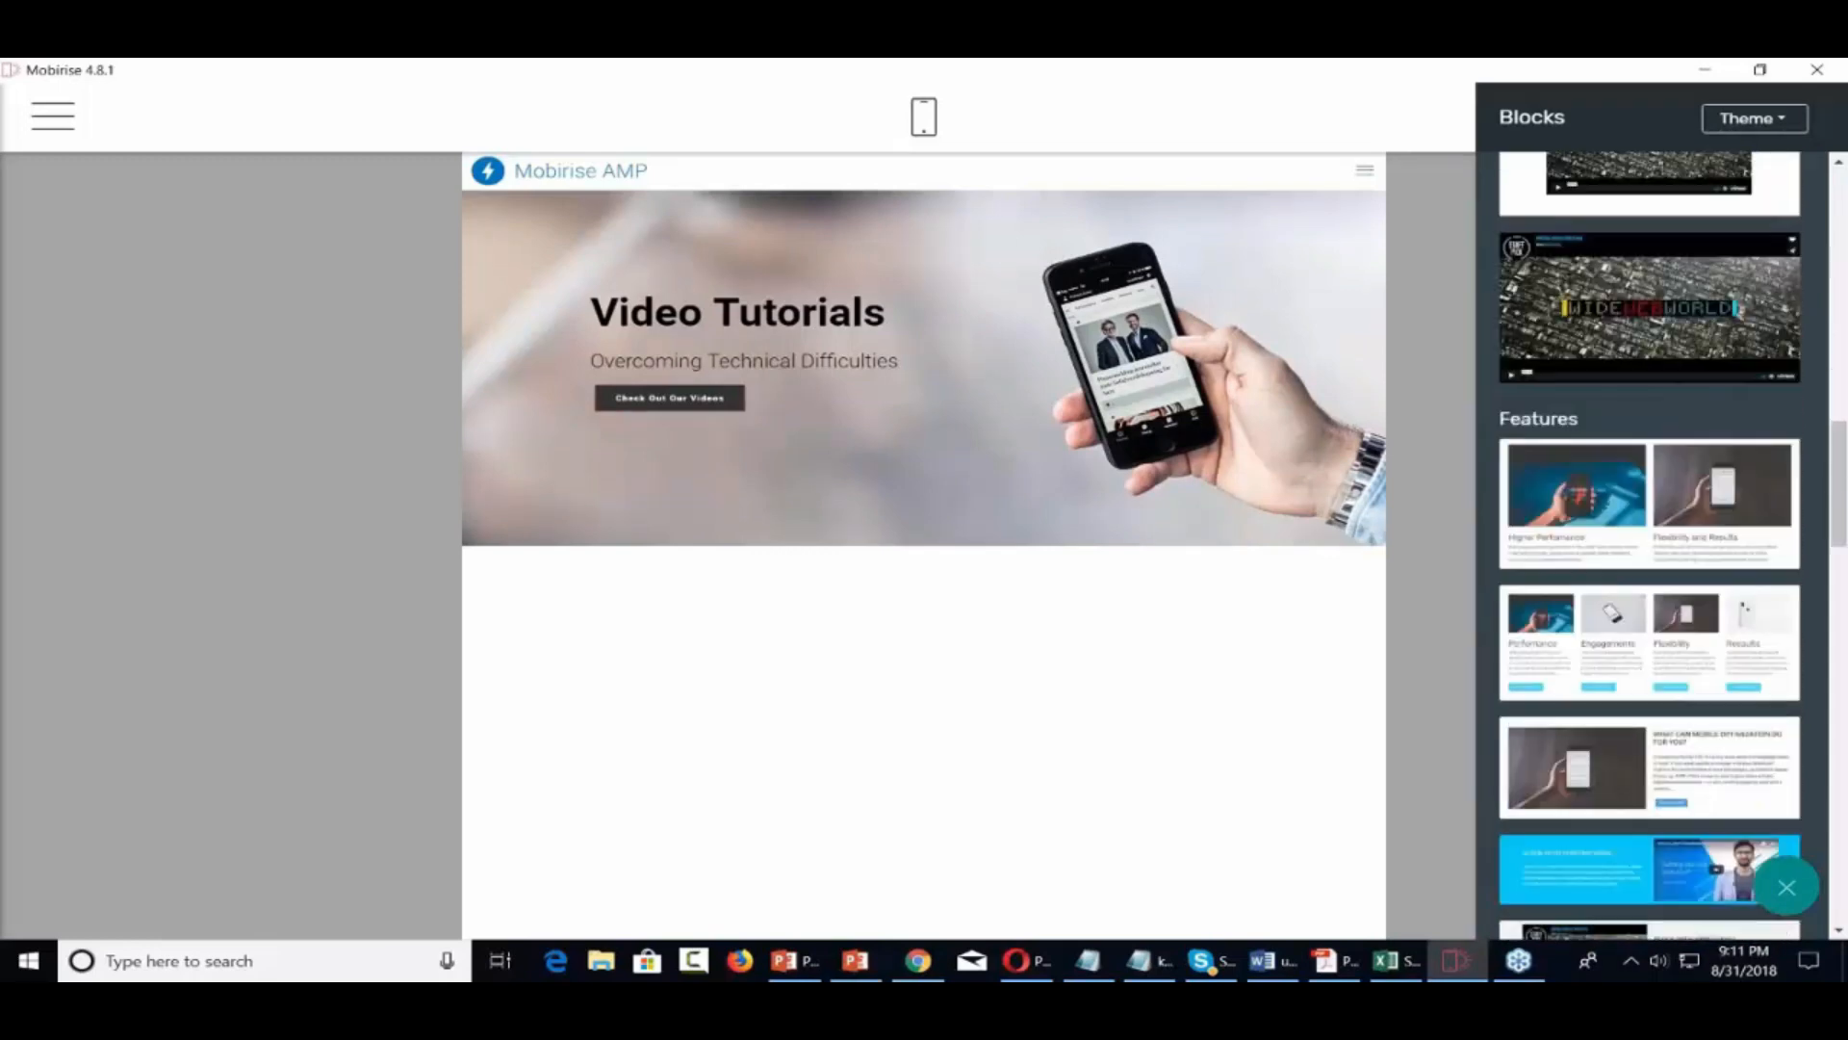
scroll(1650, 546, "down", 5)
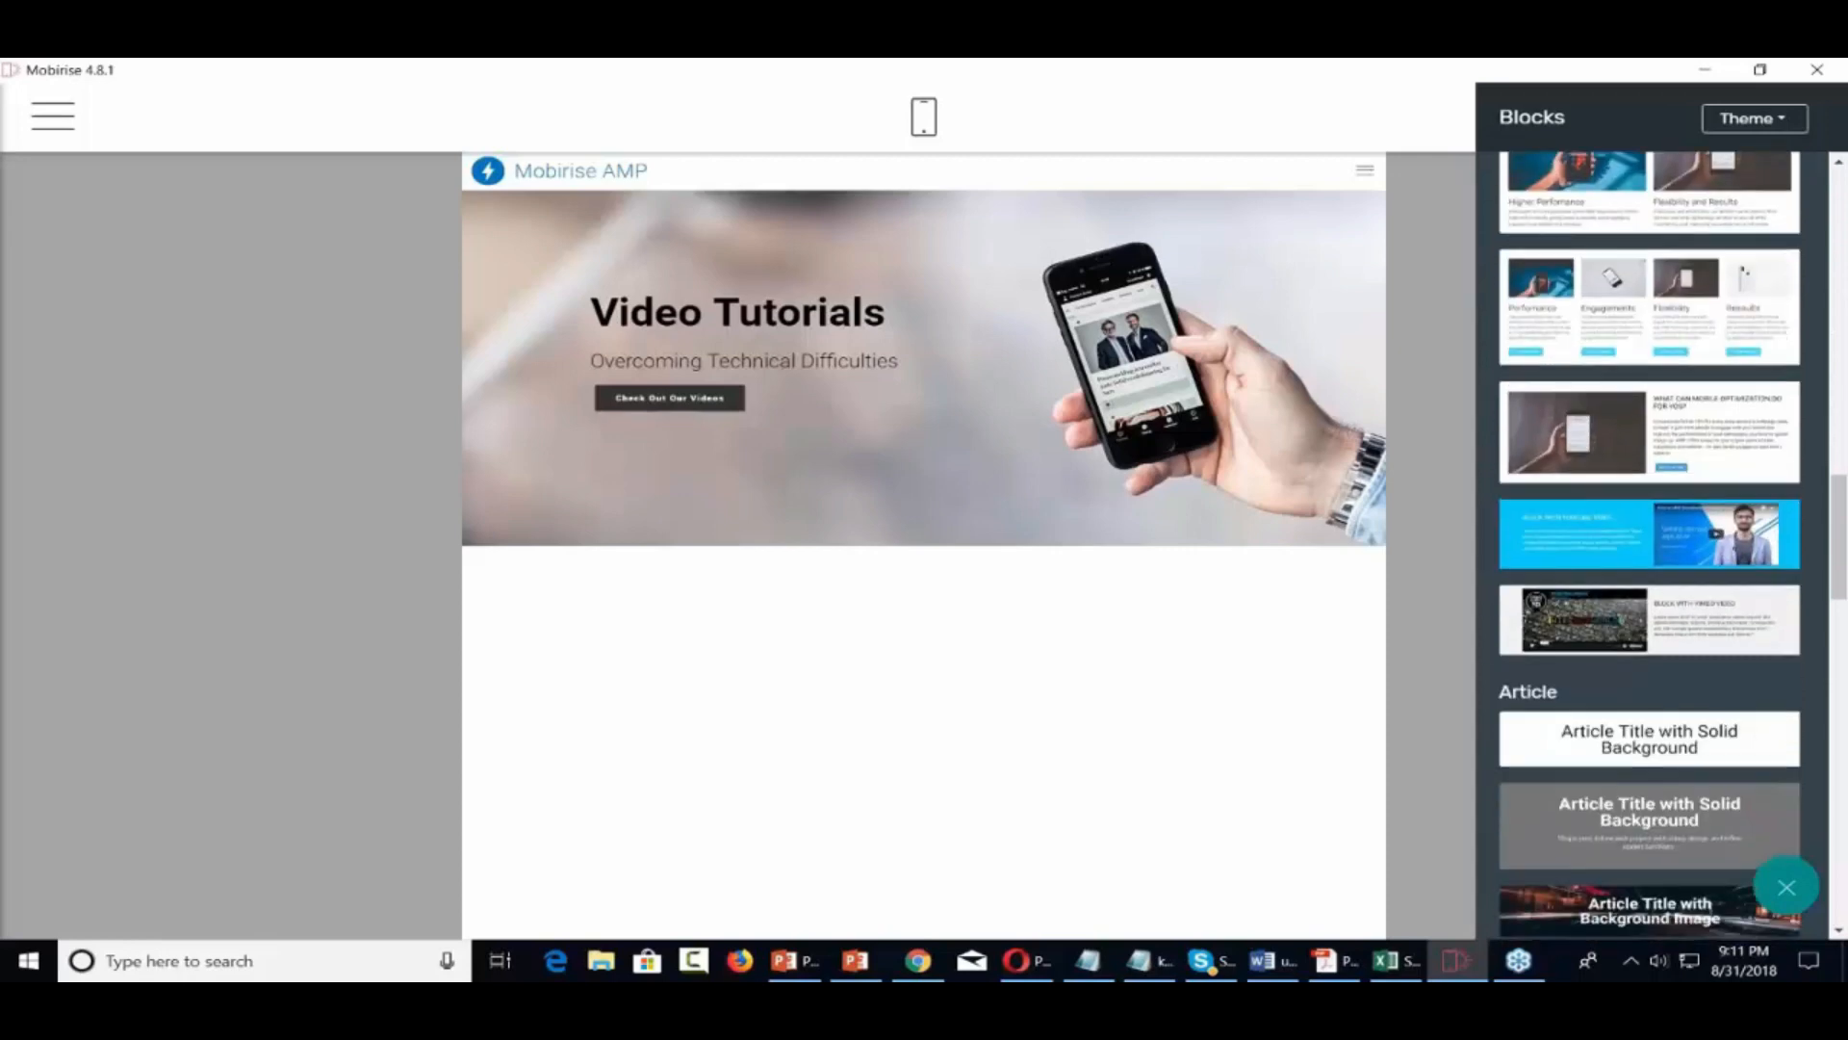
scroll(1650, 546, "down", 3)
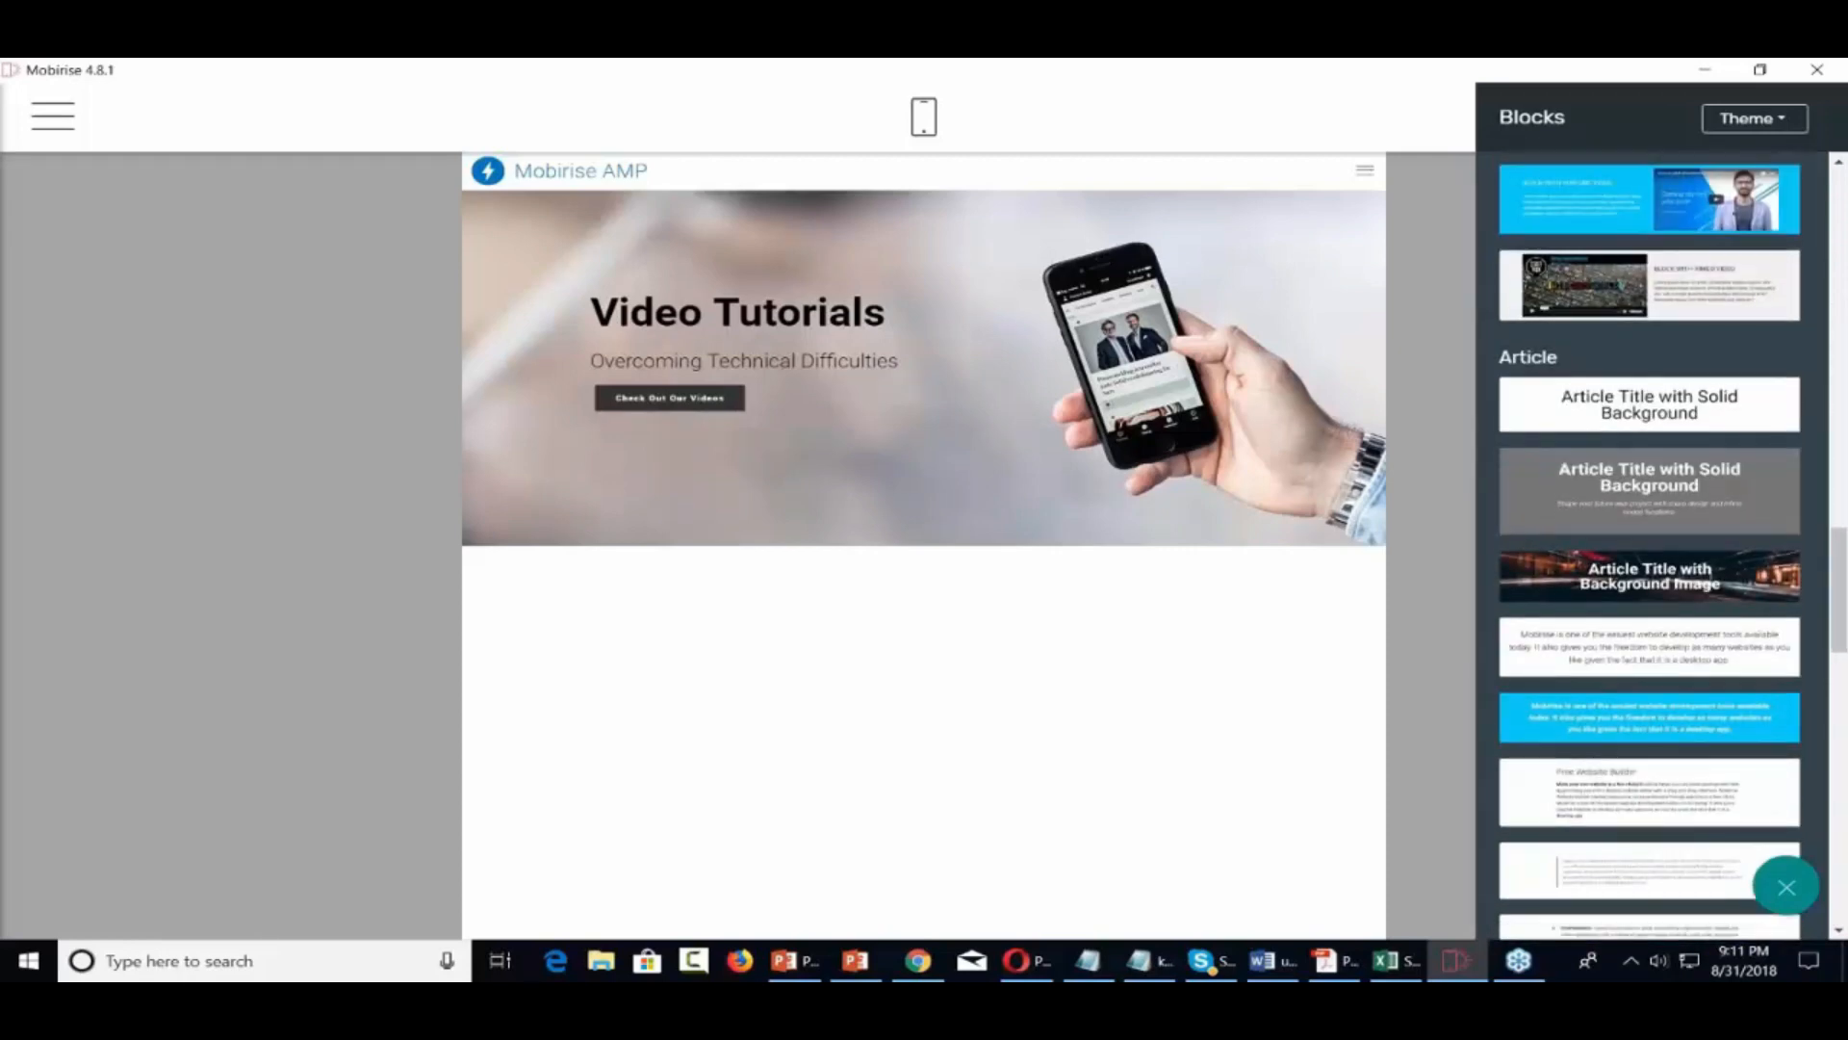
scroll(1686, 566, "up", 5)
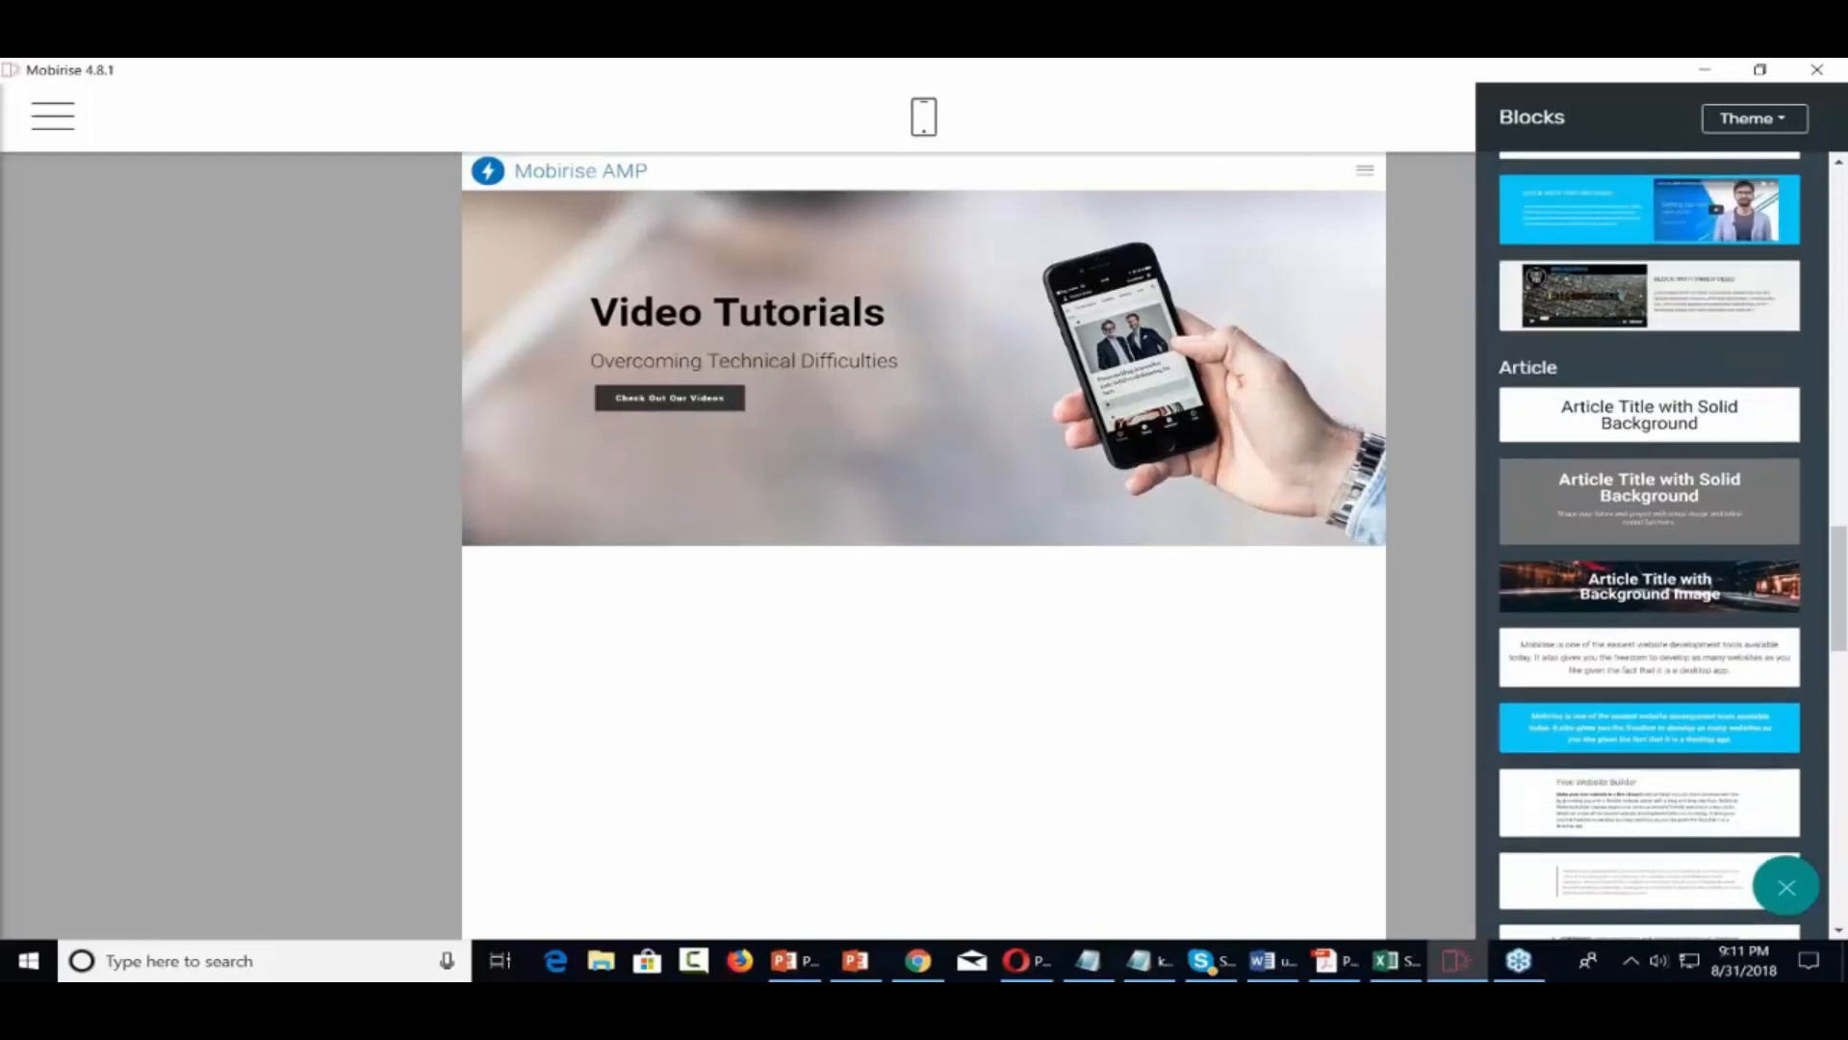
scroll(1686, 566, "down", 2)
scroll(1686, 566, "down", 2)
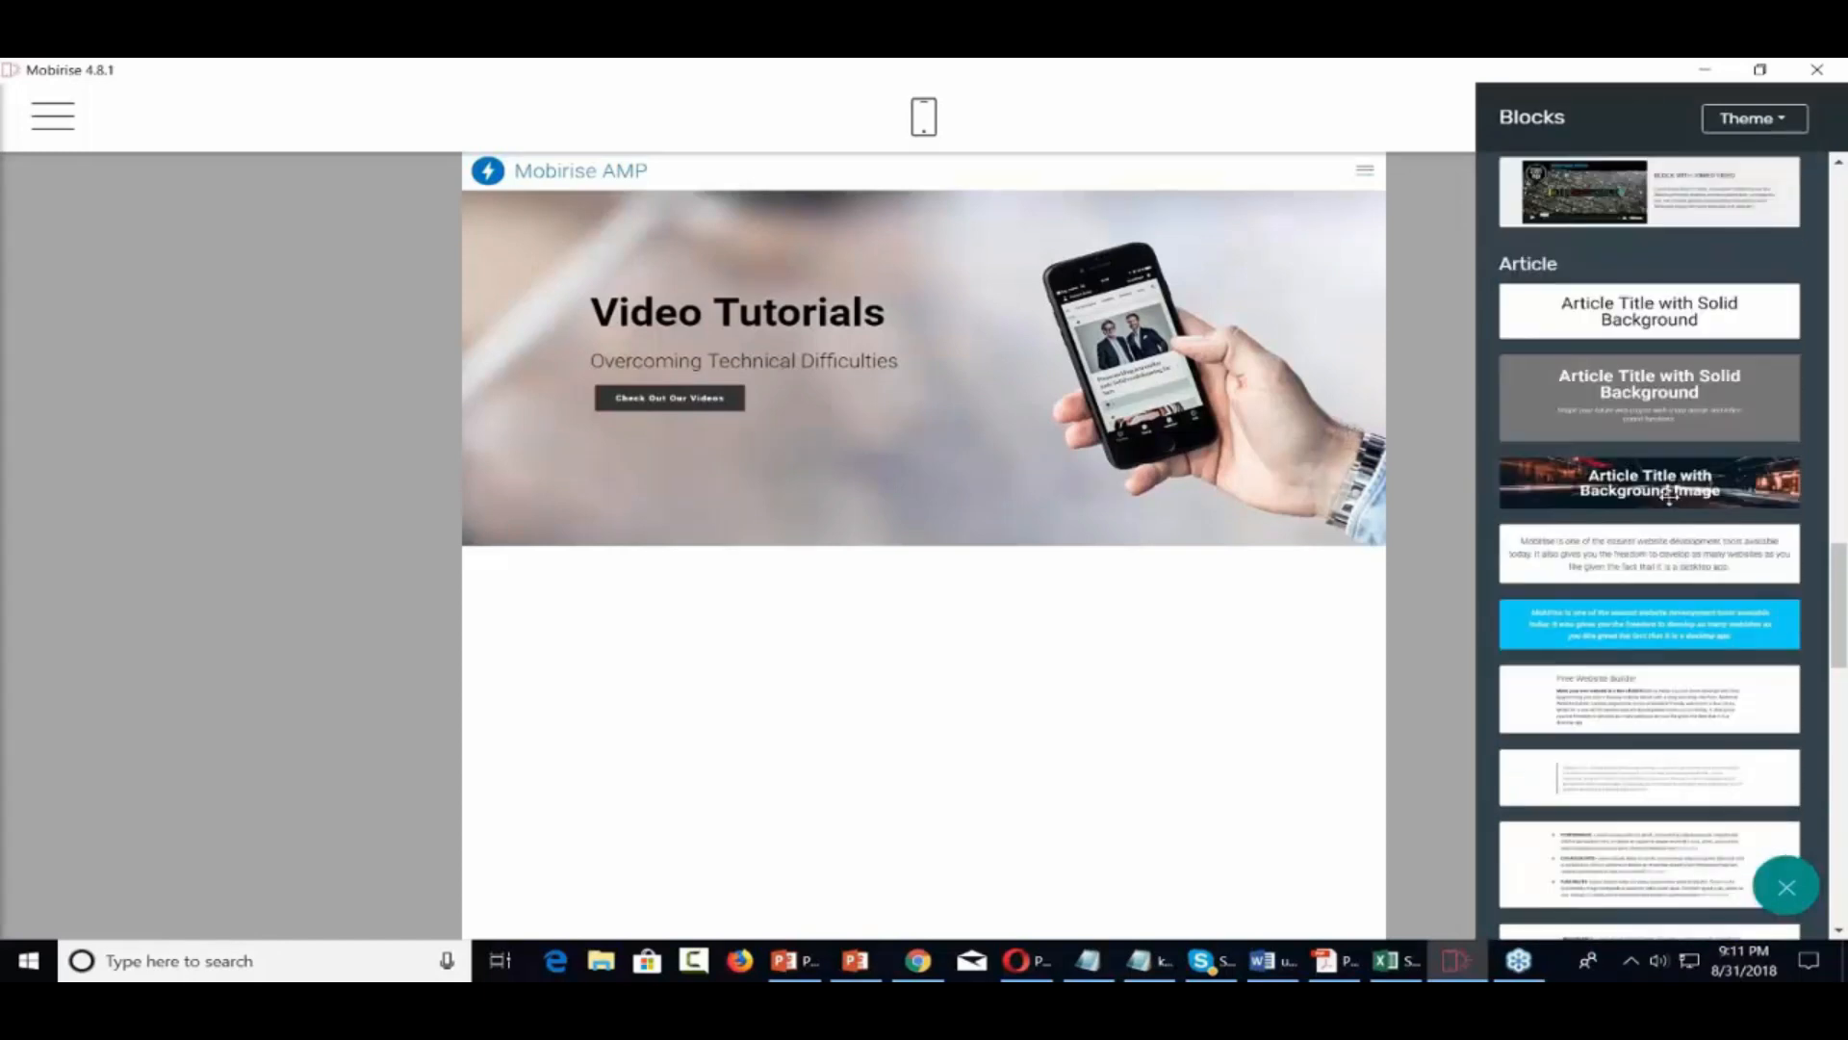
left_click_drag(1675, 486, 879, 568)
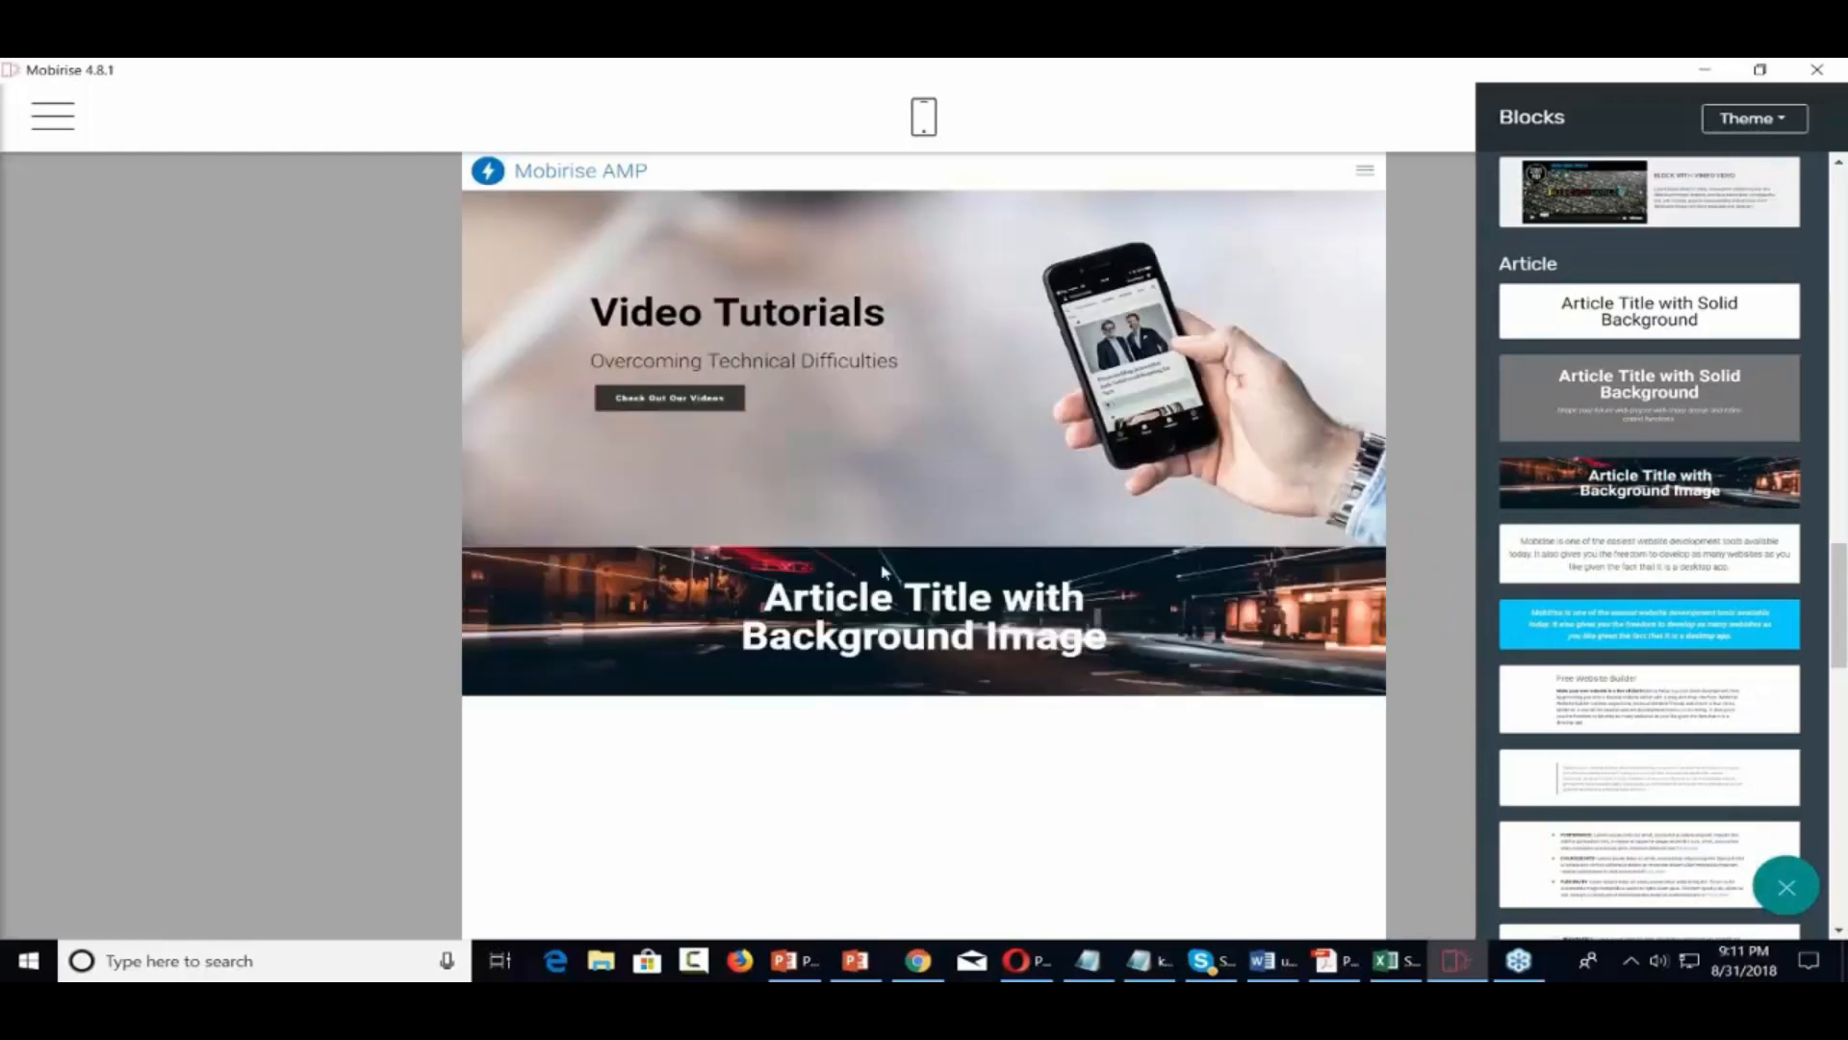
Change the article block's title to 'How To Educate Customers' and reopen the Blocks panel
triple_click(995, 606)
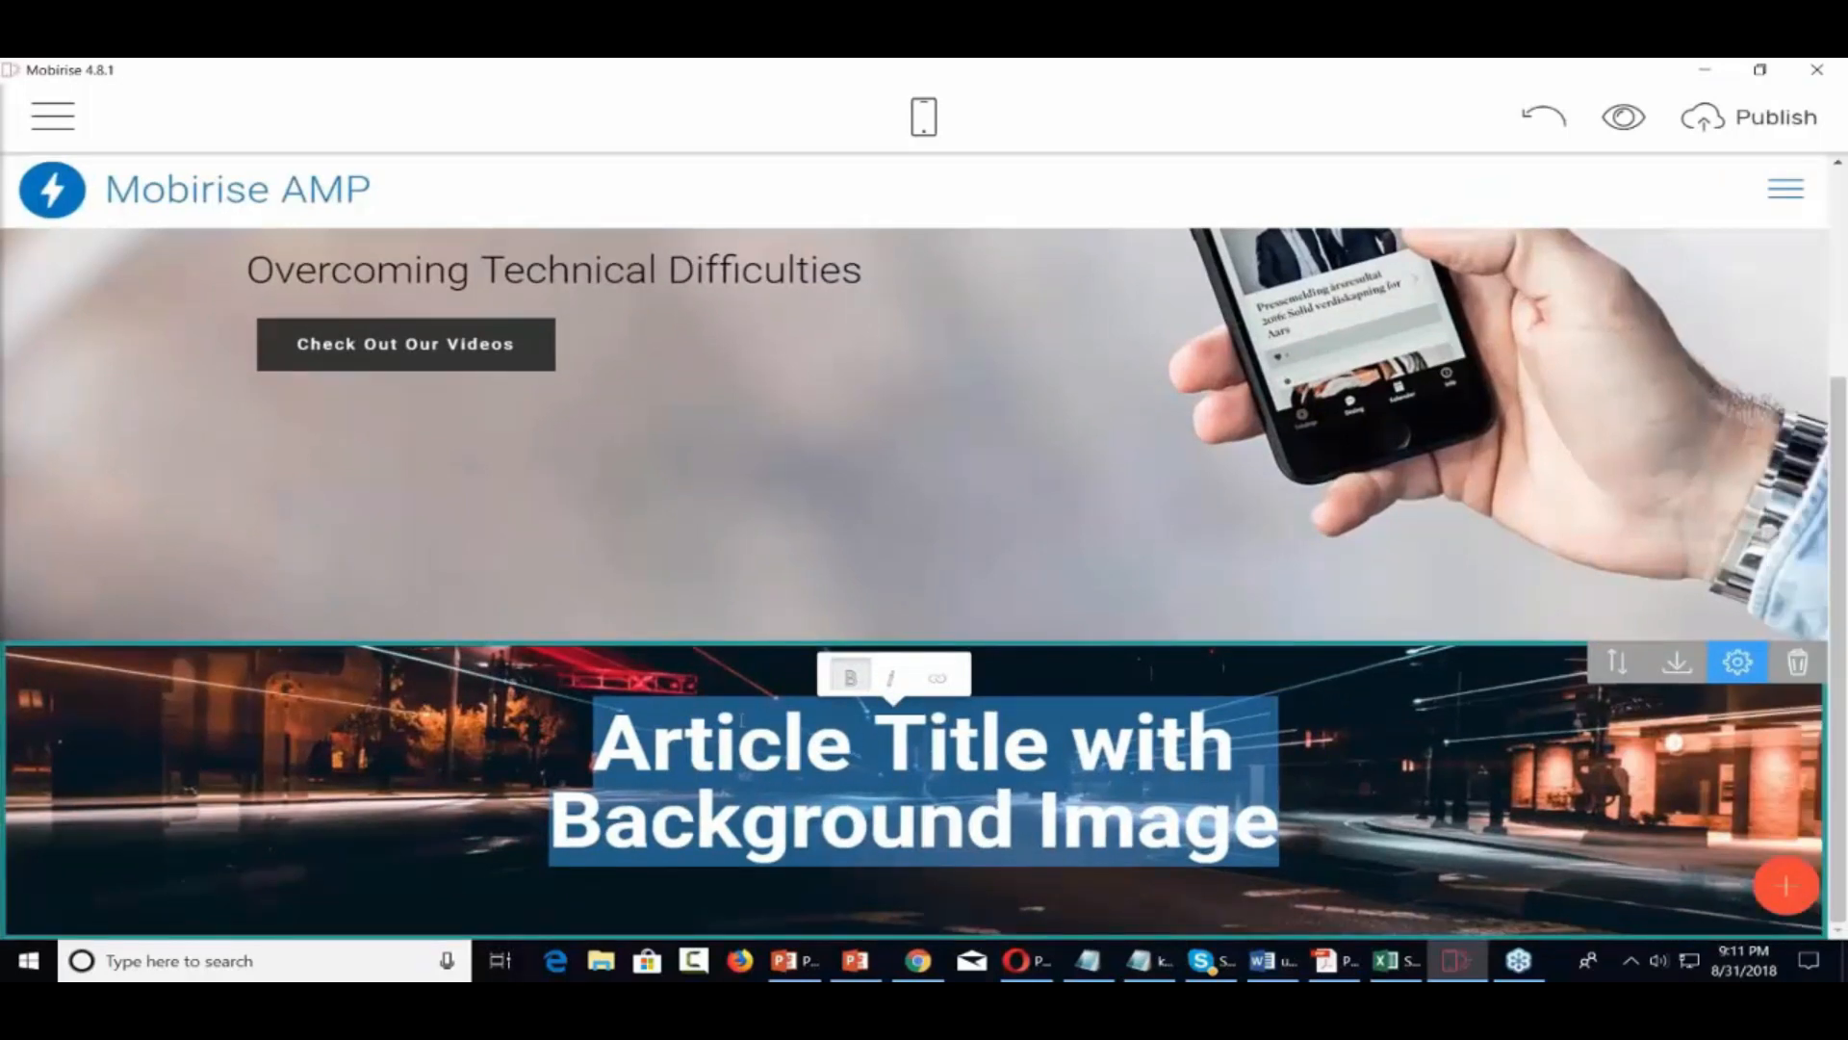
type("Hw")
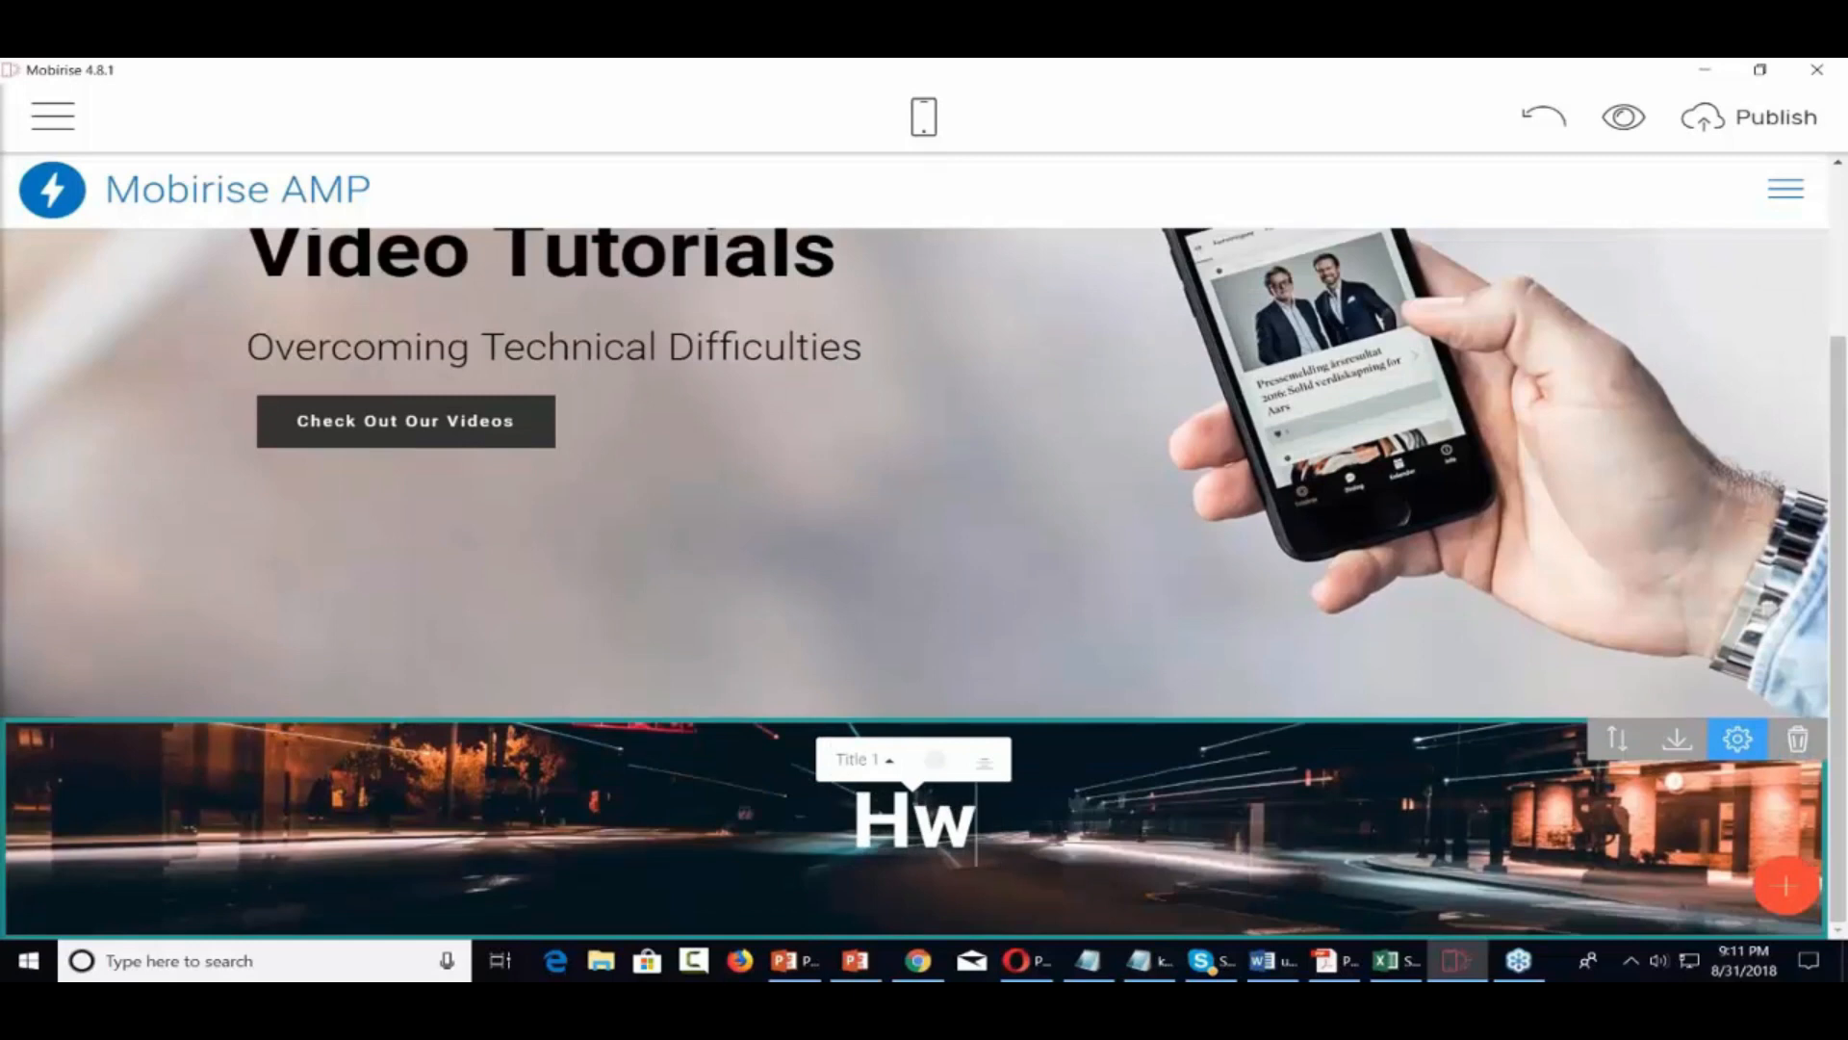
key("BackSpace")
type("ow To Educat")
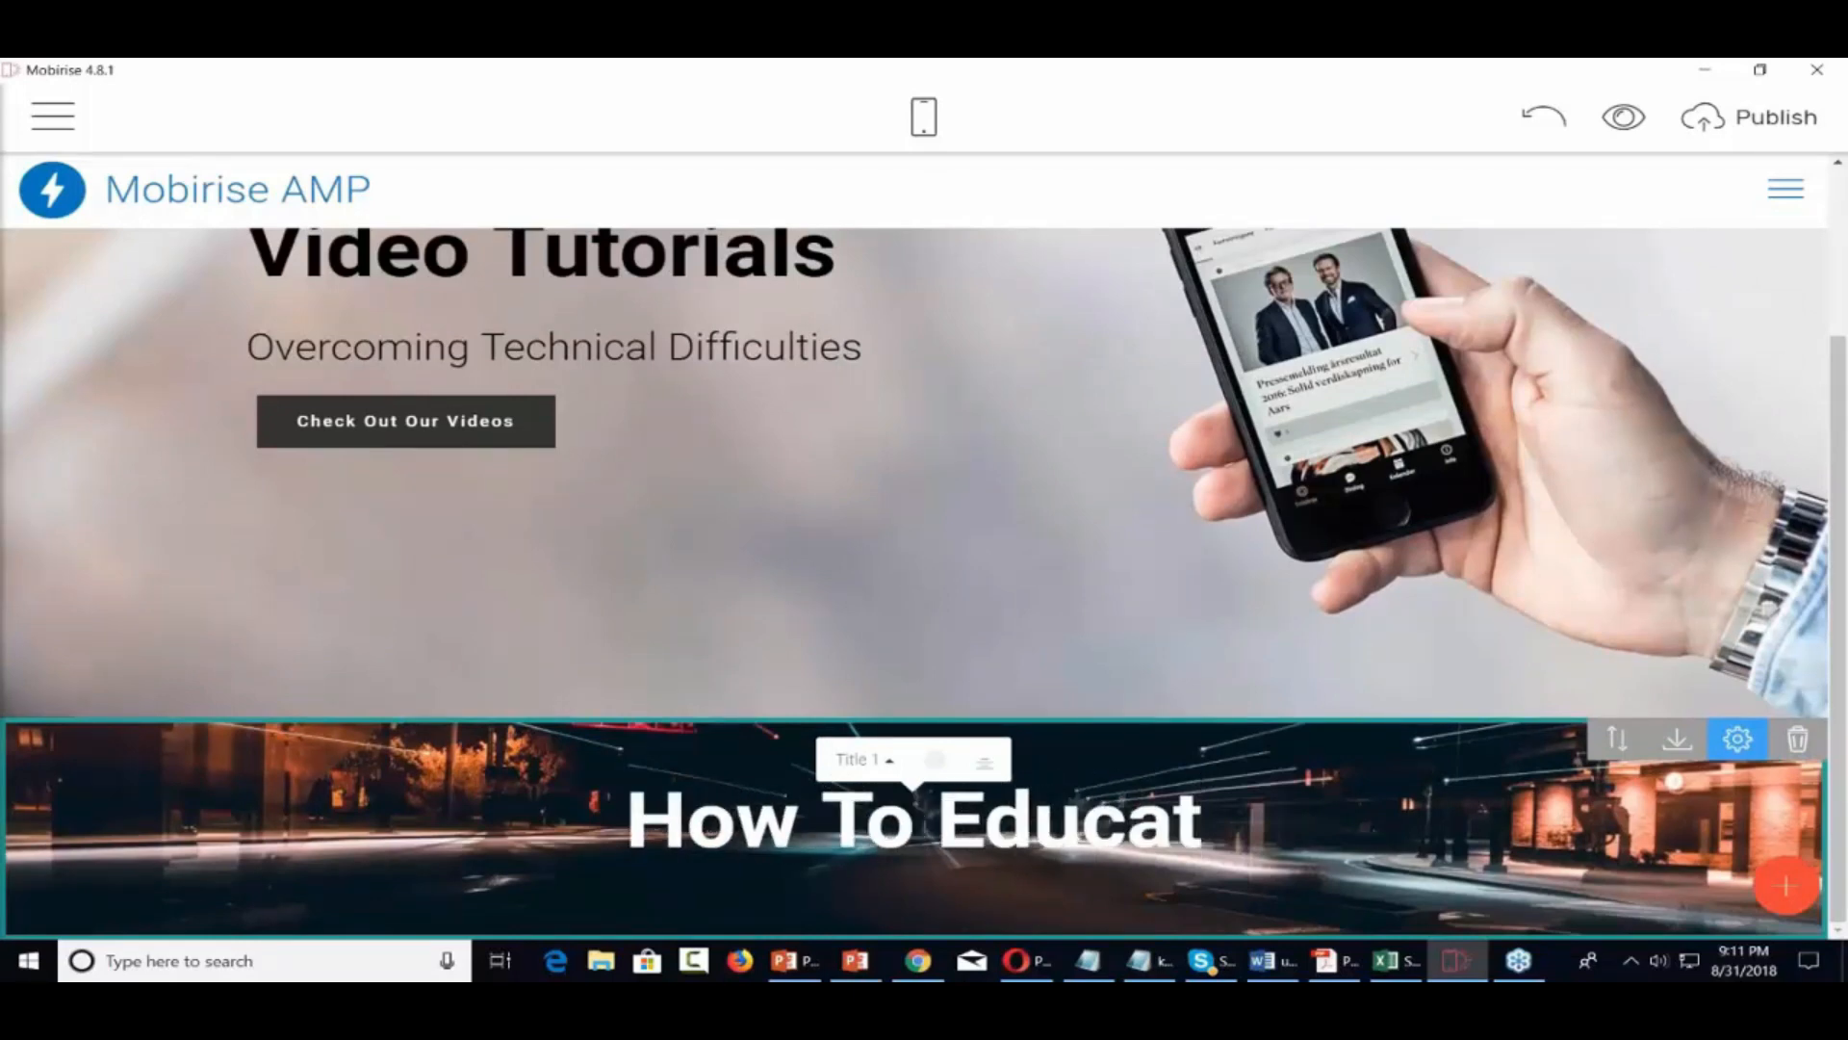
type("e Cuts")
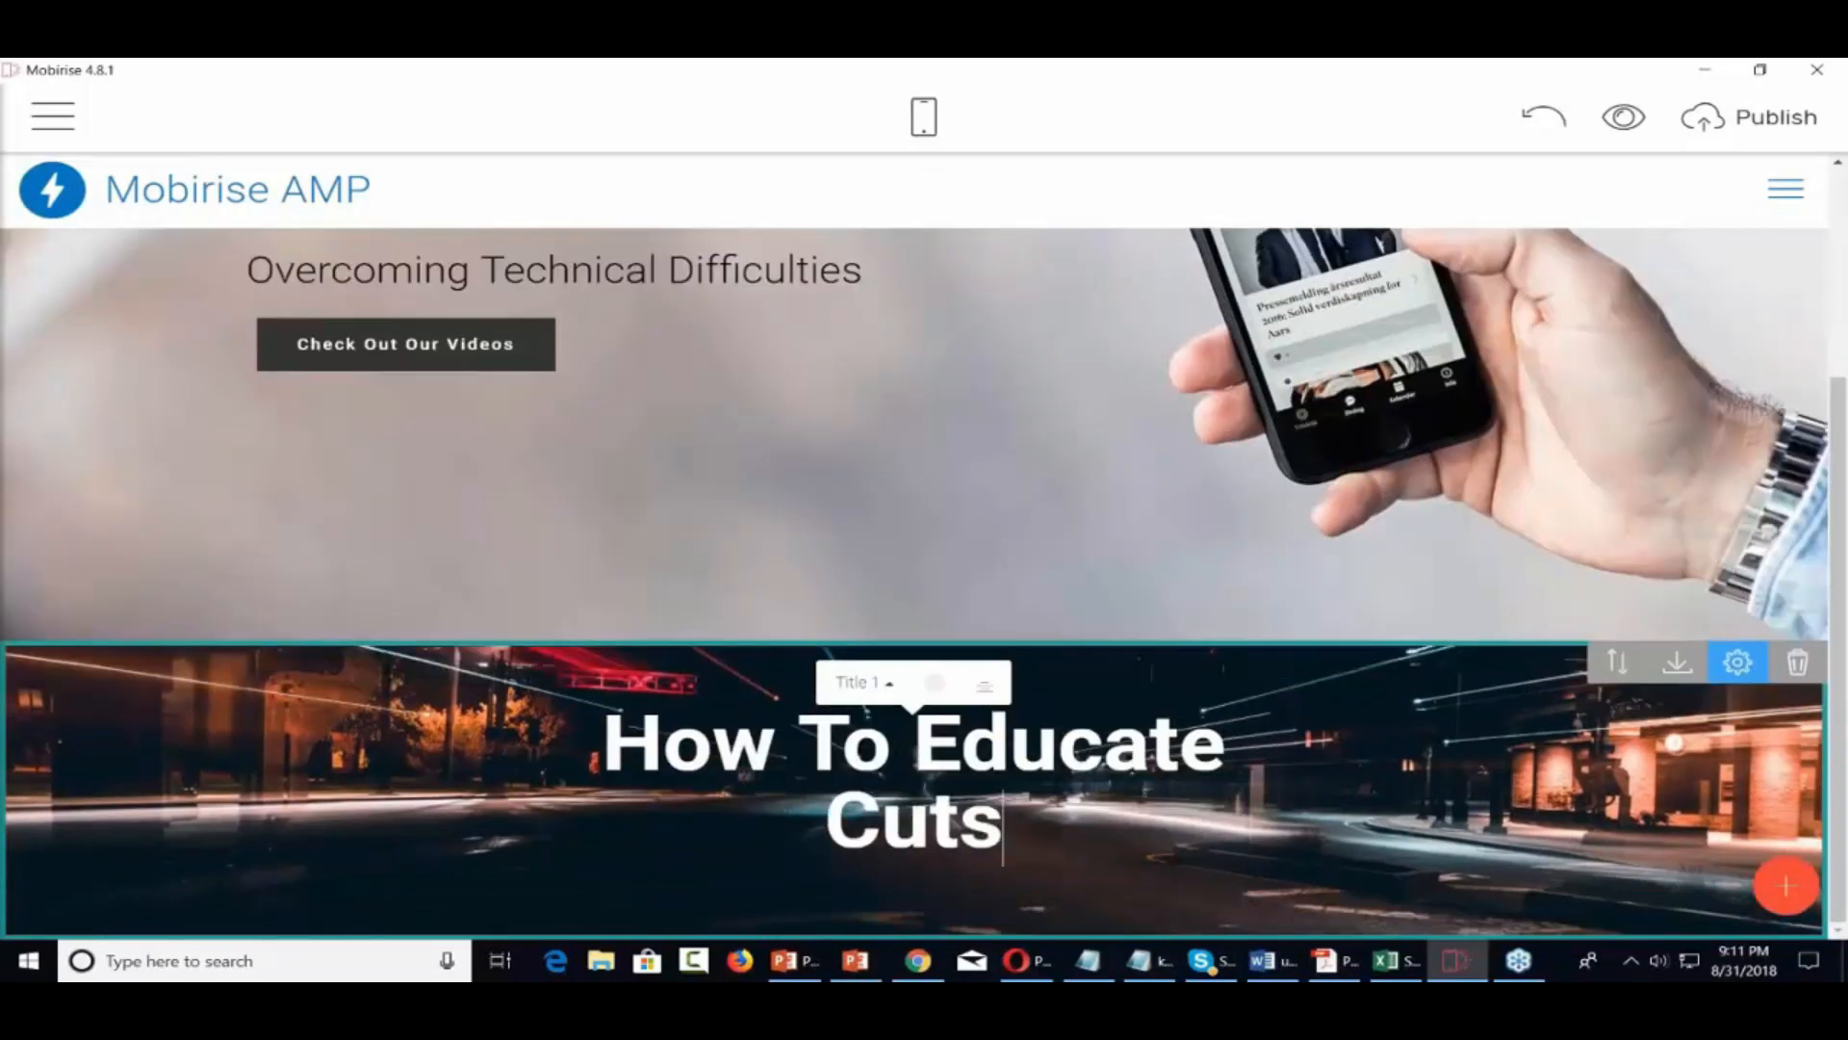
key("BackSpace")
key("BackSpace")
type("stomers")
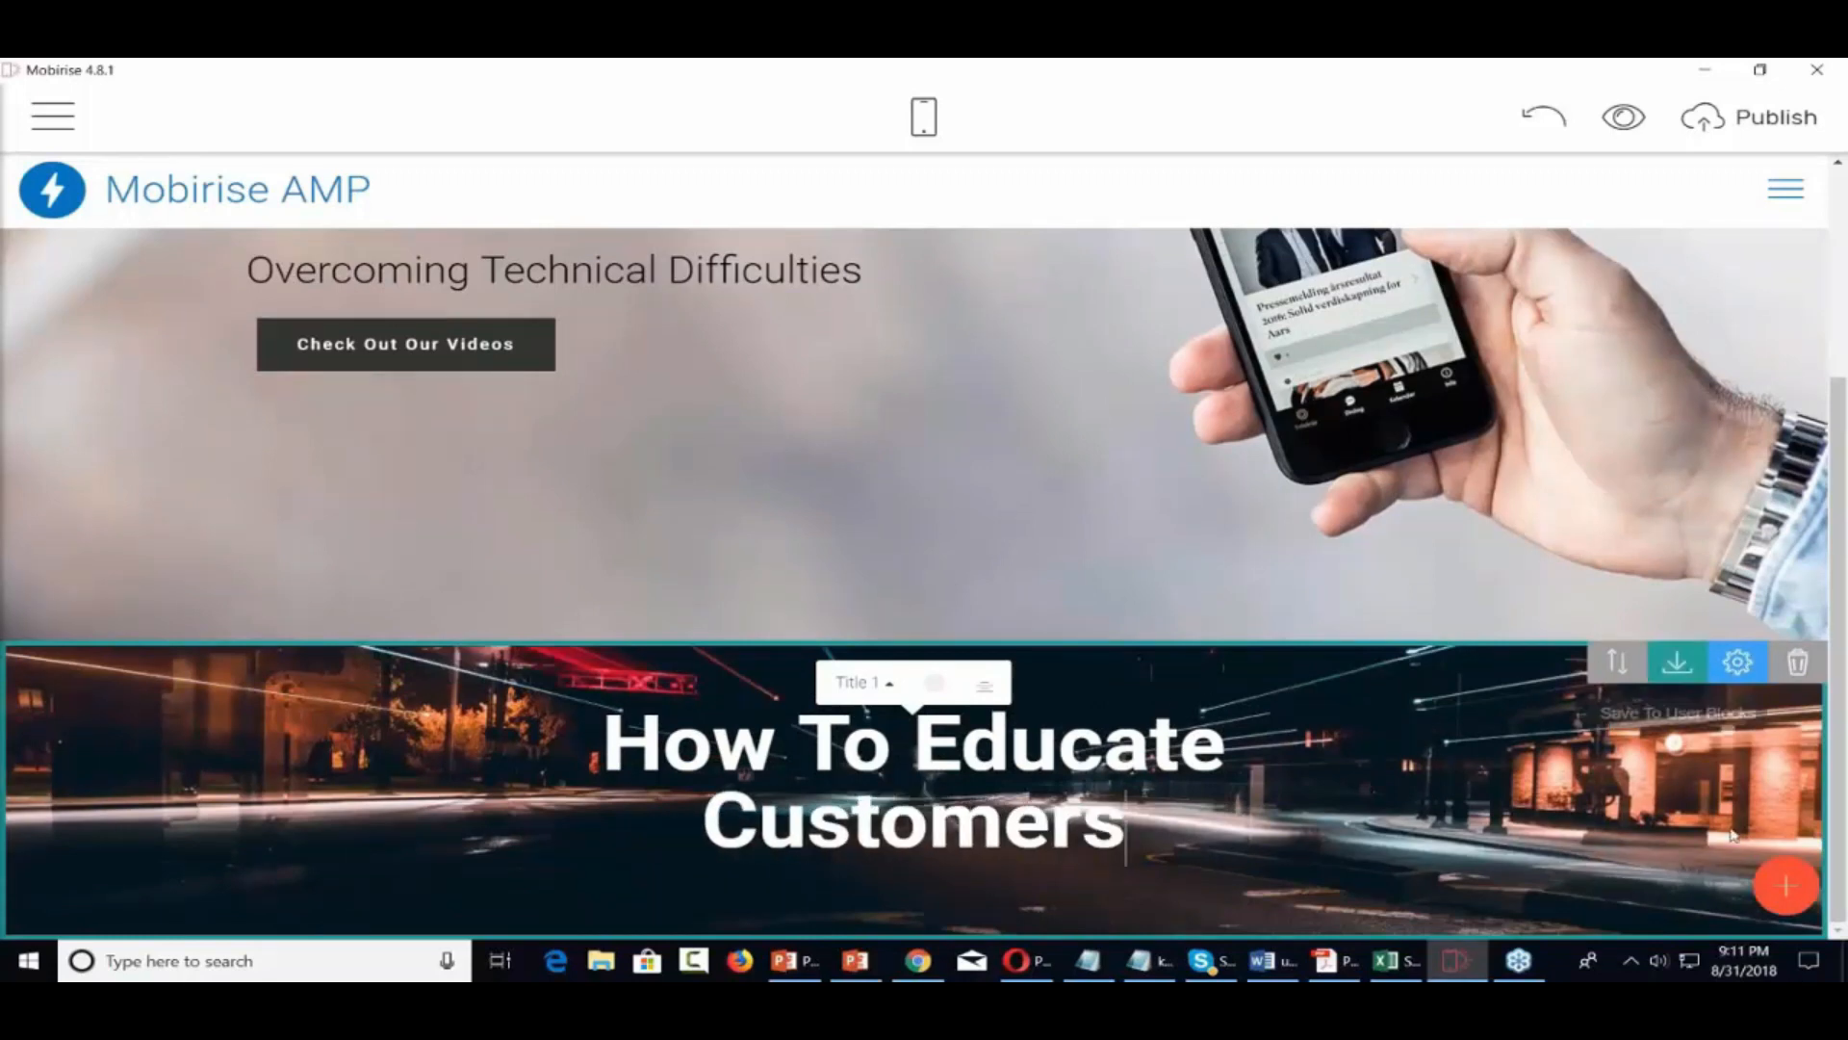
left_click(1786, 886)
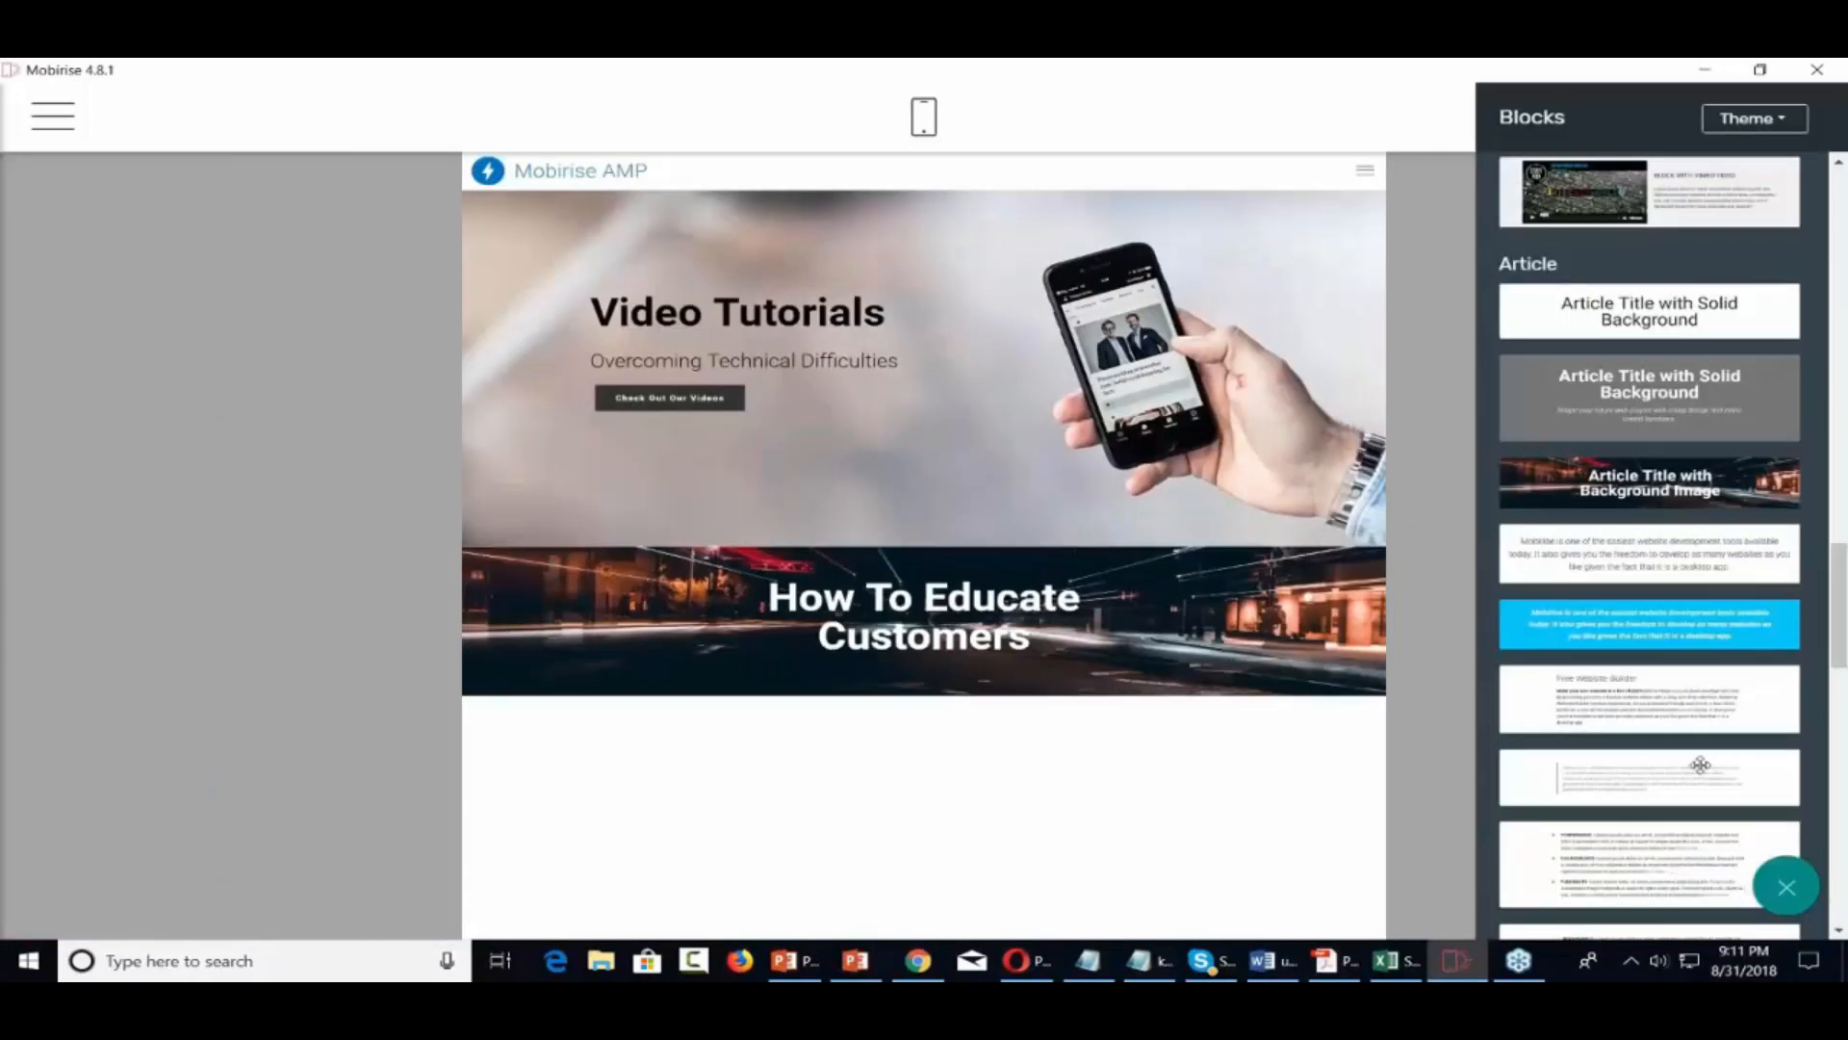
Drag the numbered Perfomance/Engagements/Flexibility list block beneath the article title
scroll(1674, 728, "down", 5)
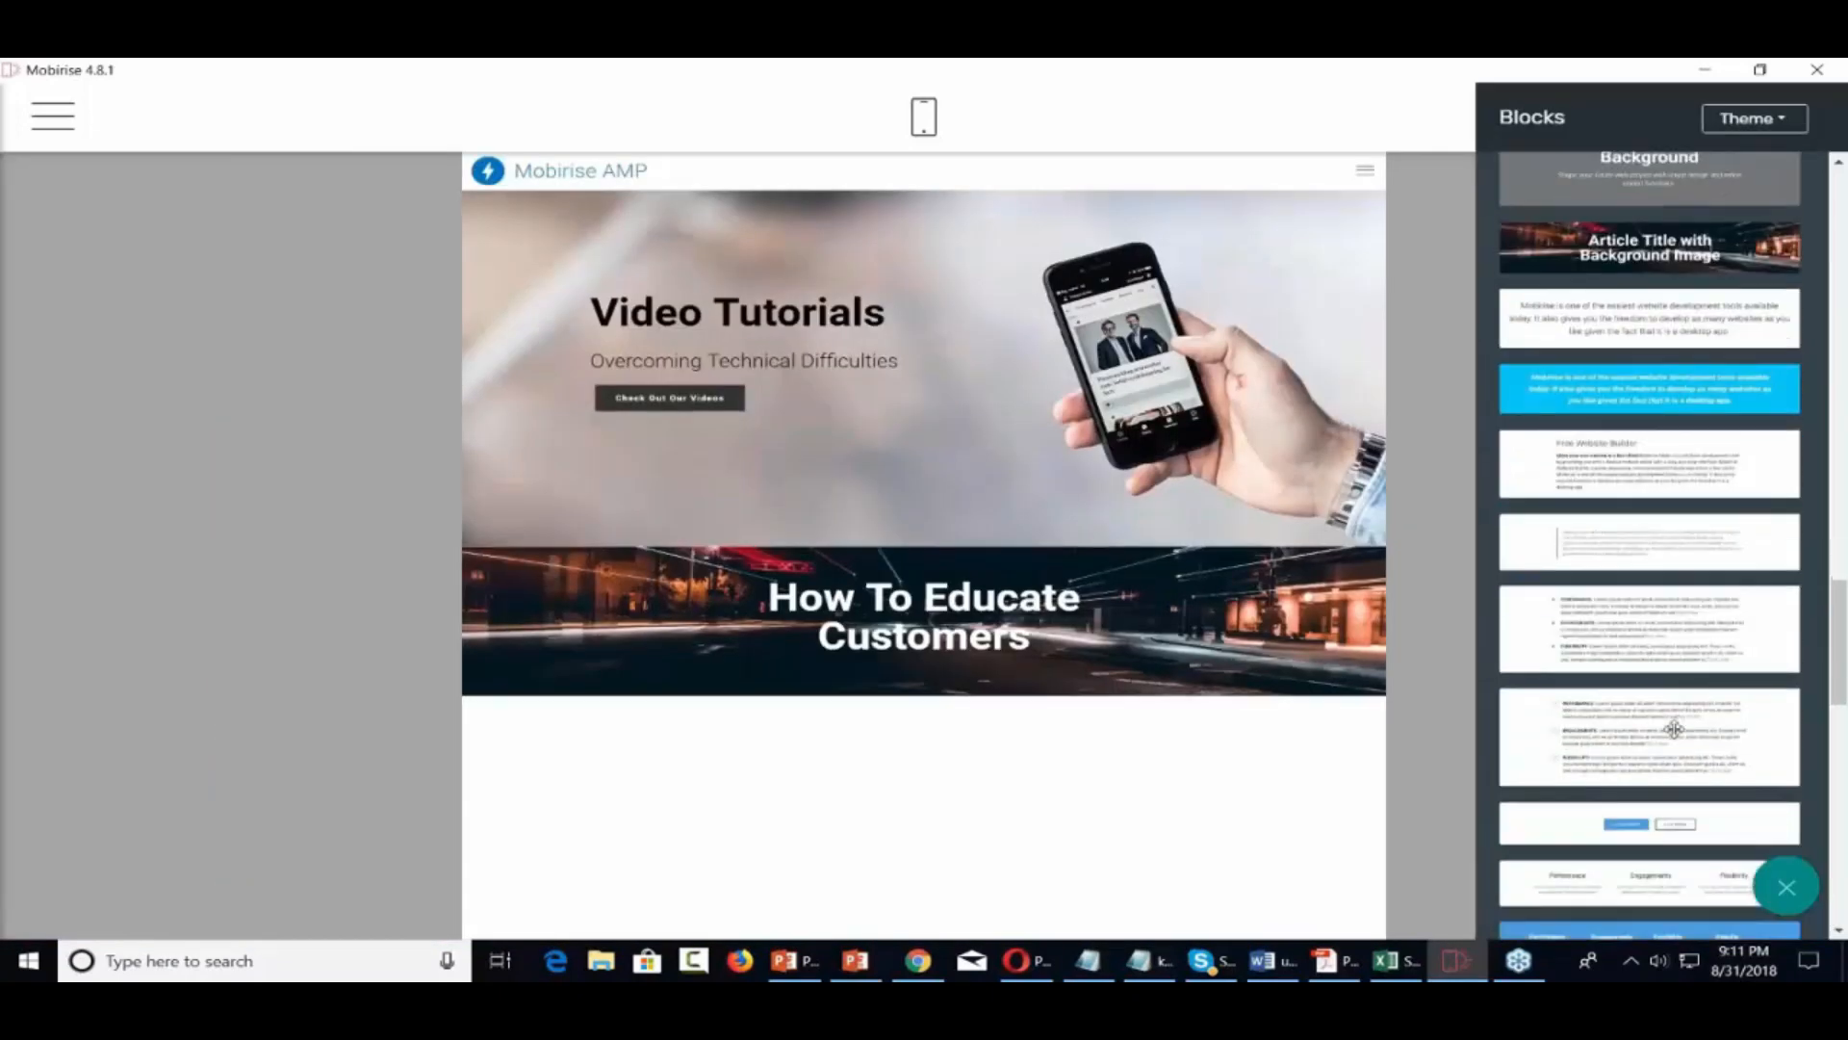
scroll(1674, 729, "down", 2)
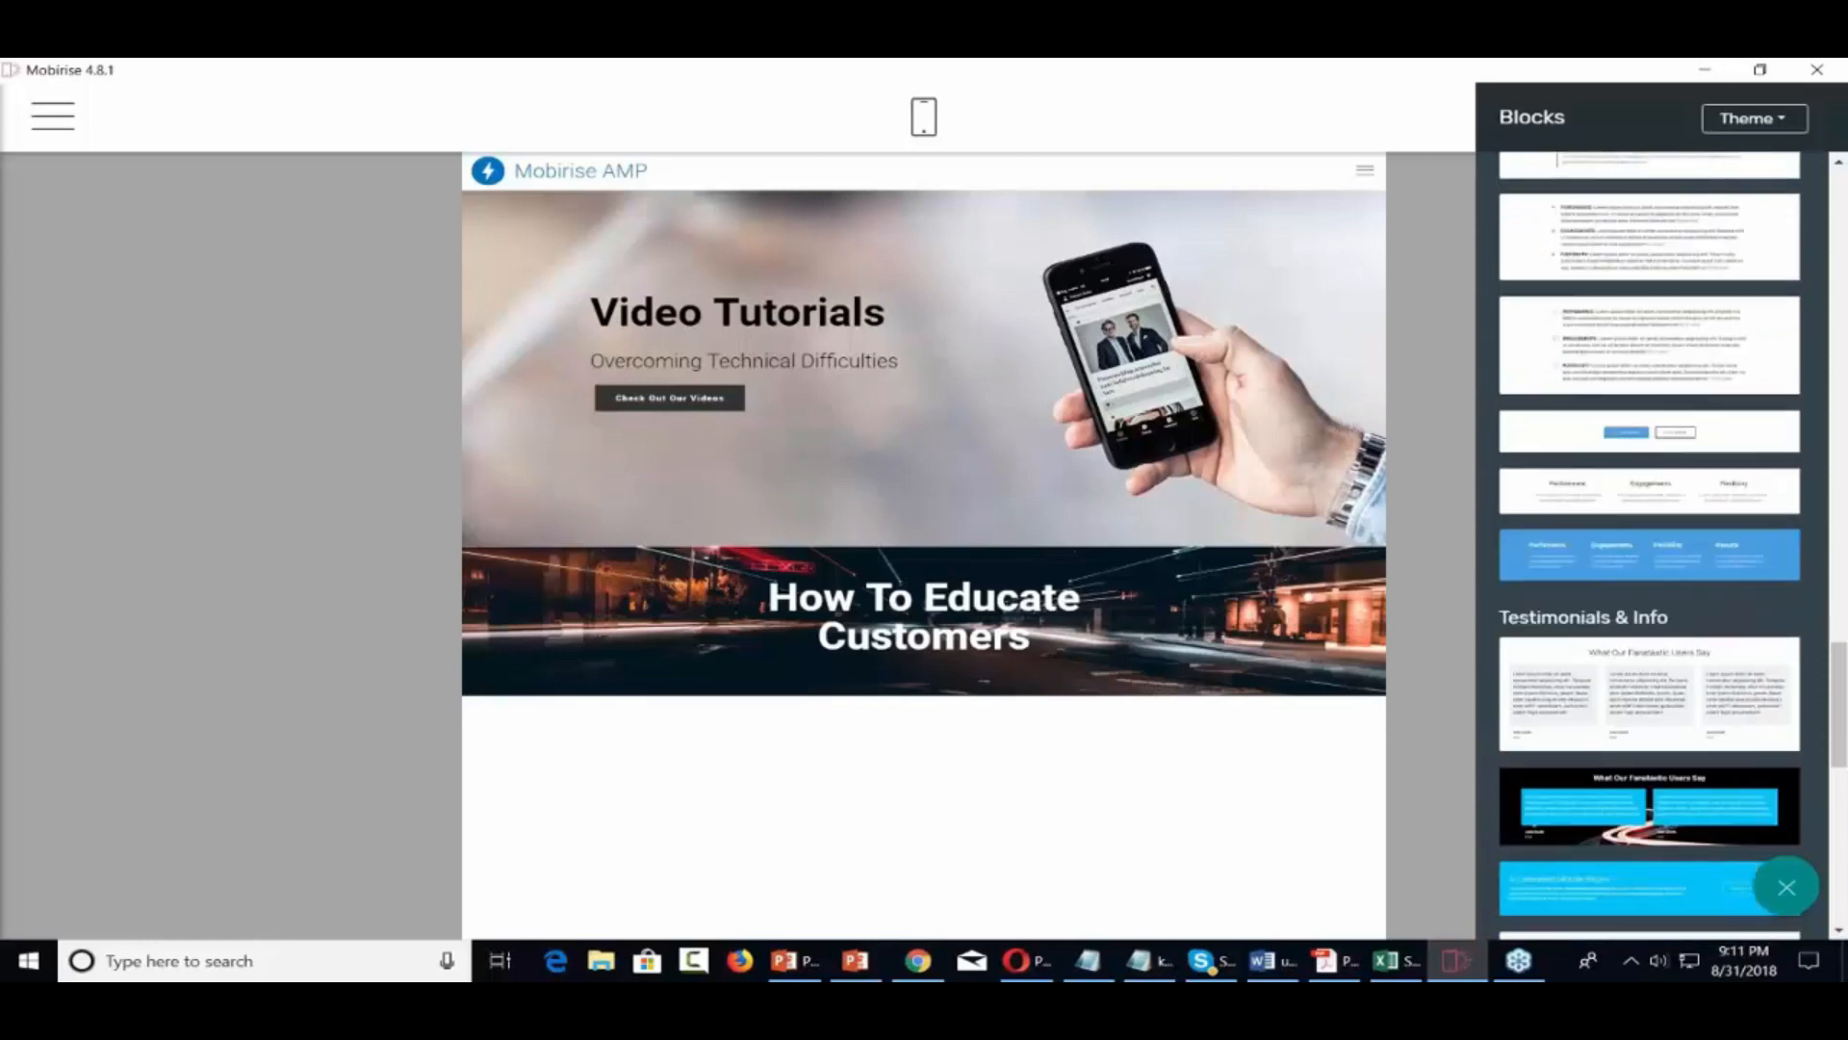
scroll(1674, 729, "up", 1)
scroll(1650, 546, "up", 2)
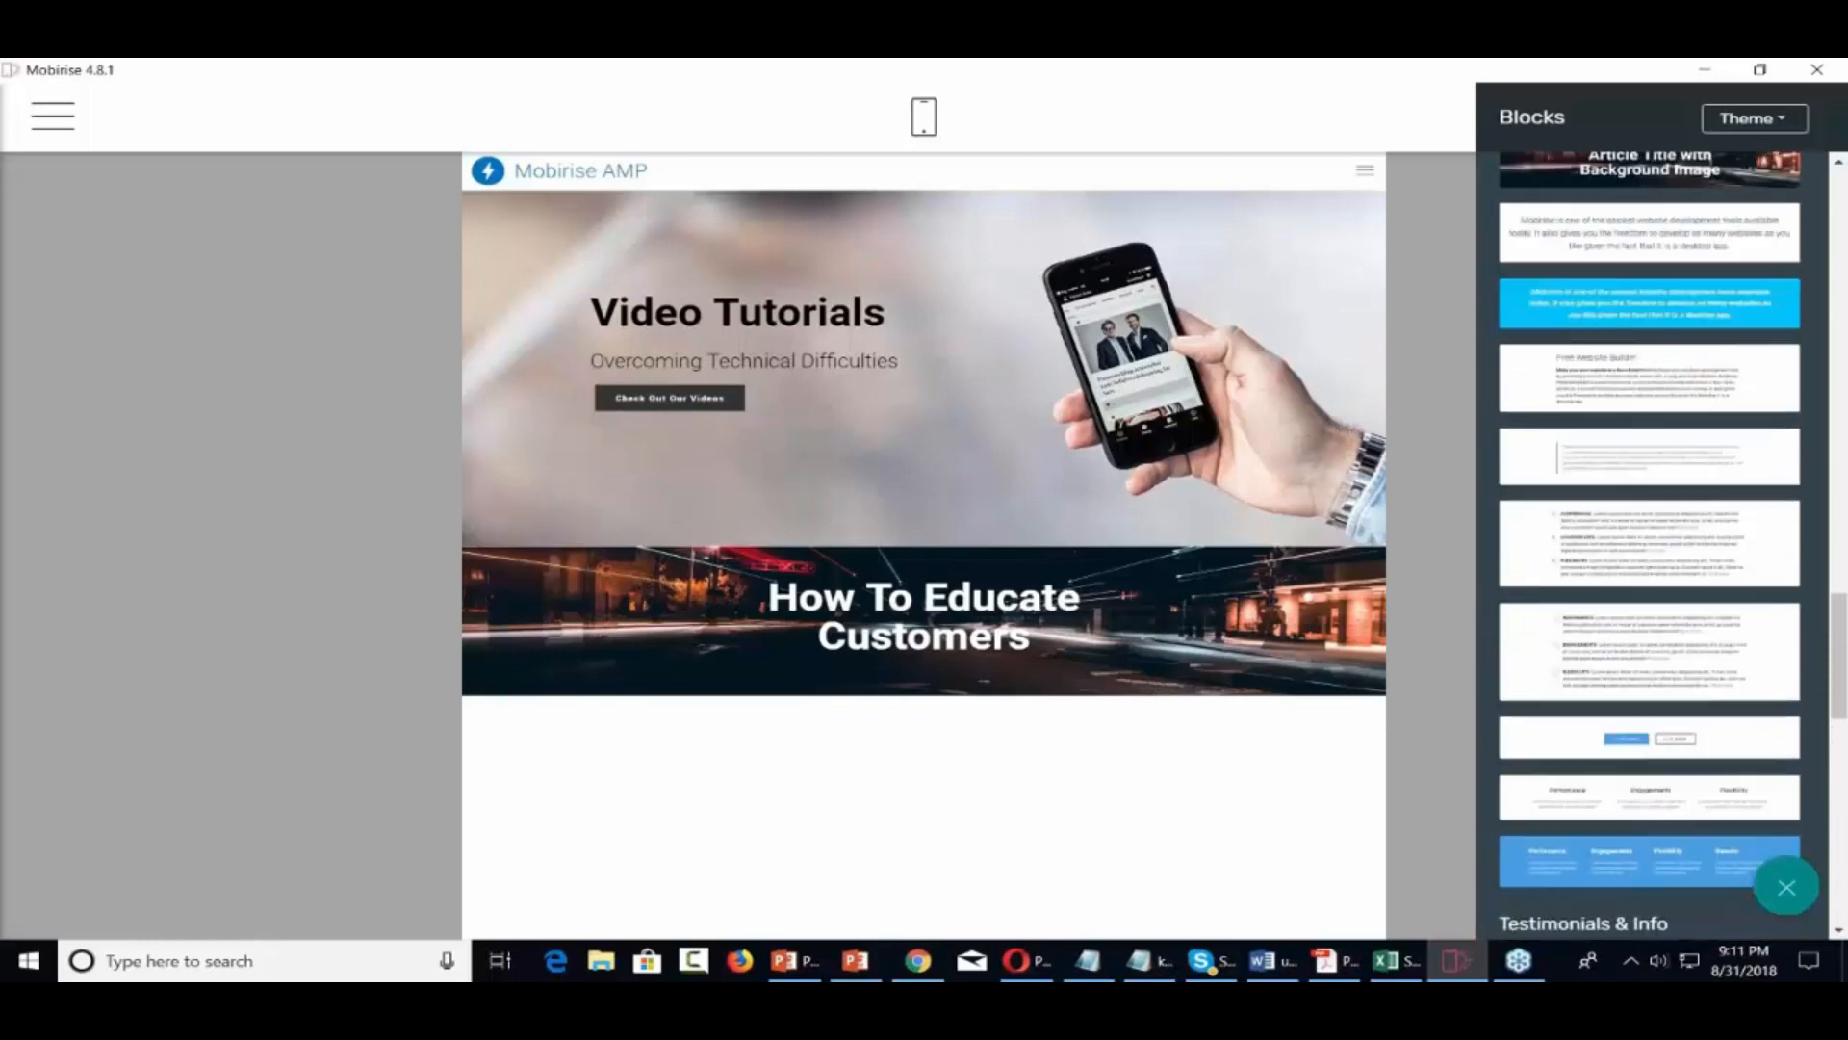
left_click_drag(1673, 633, 1005, 739)
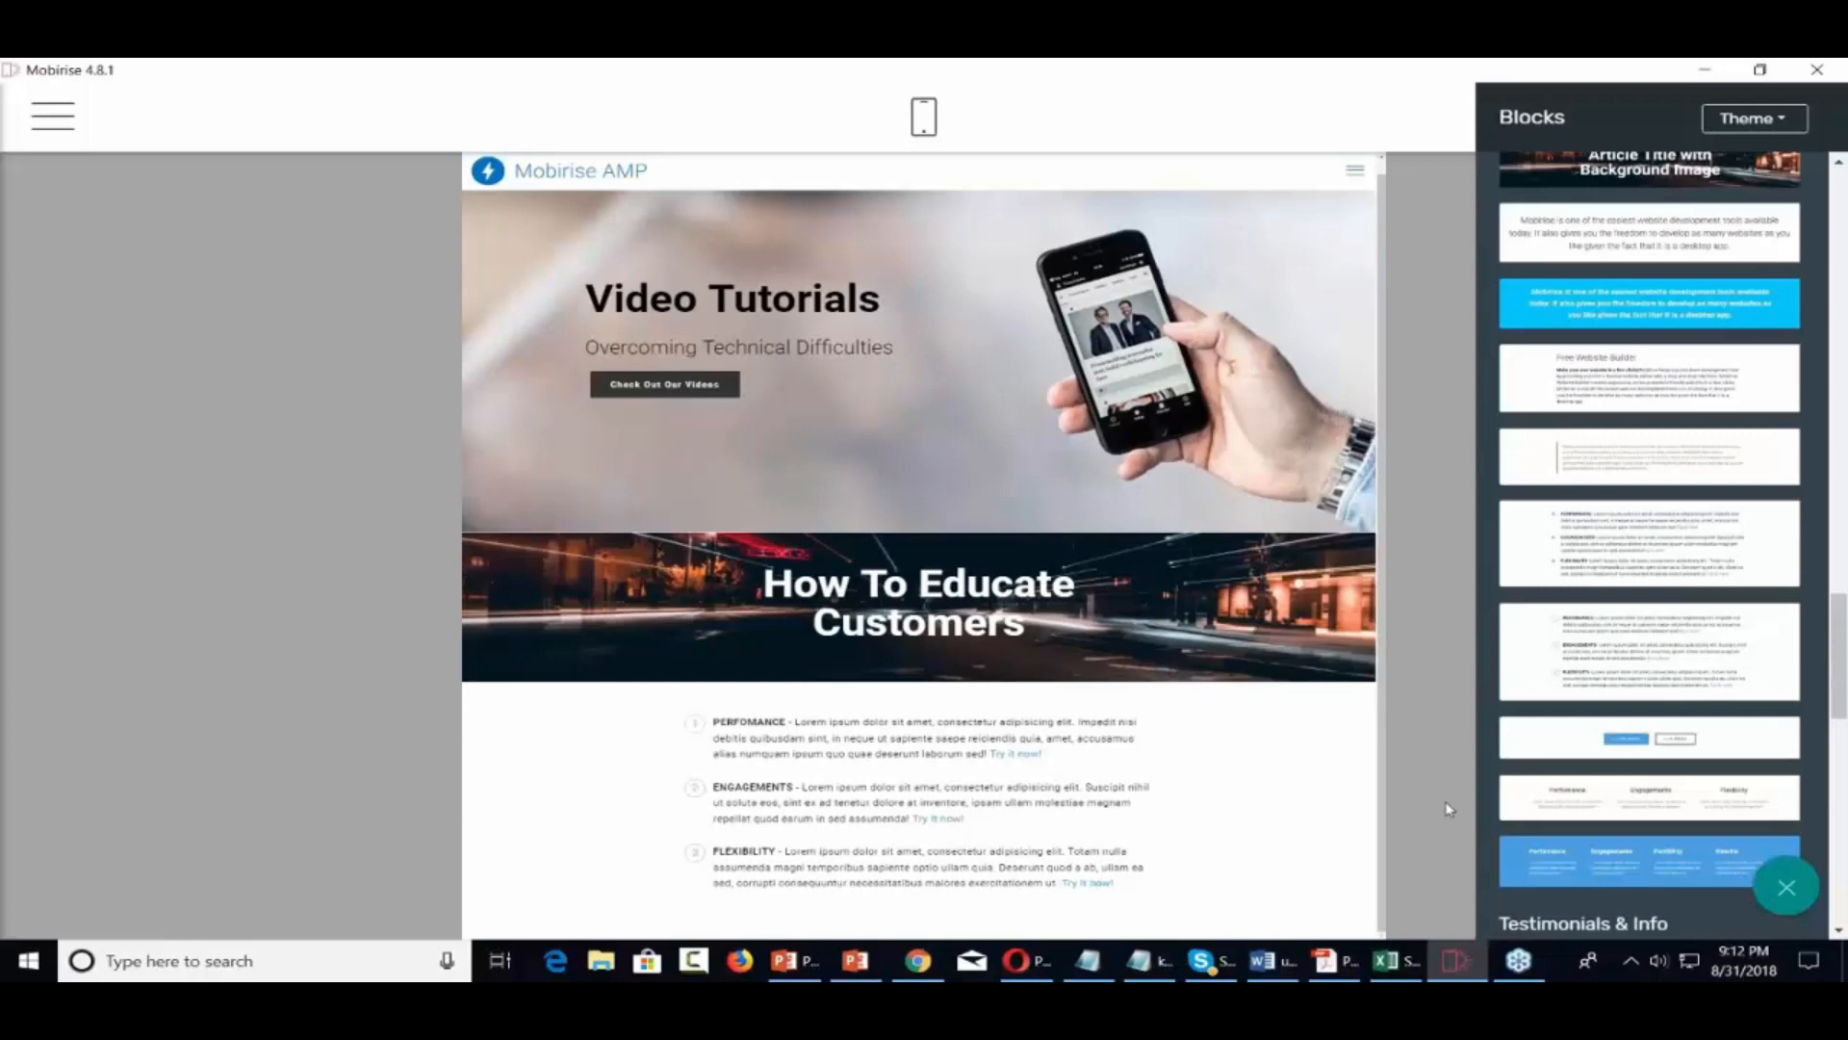
Add the blue four-column features block to the page below the list
left_click(1624, 863)
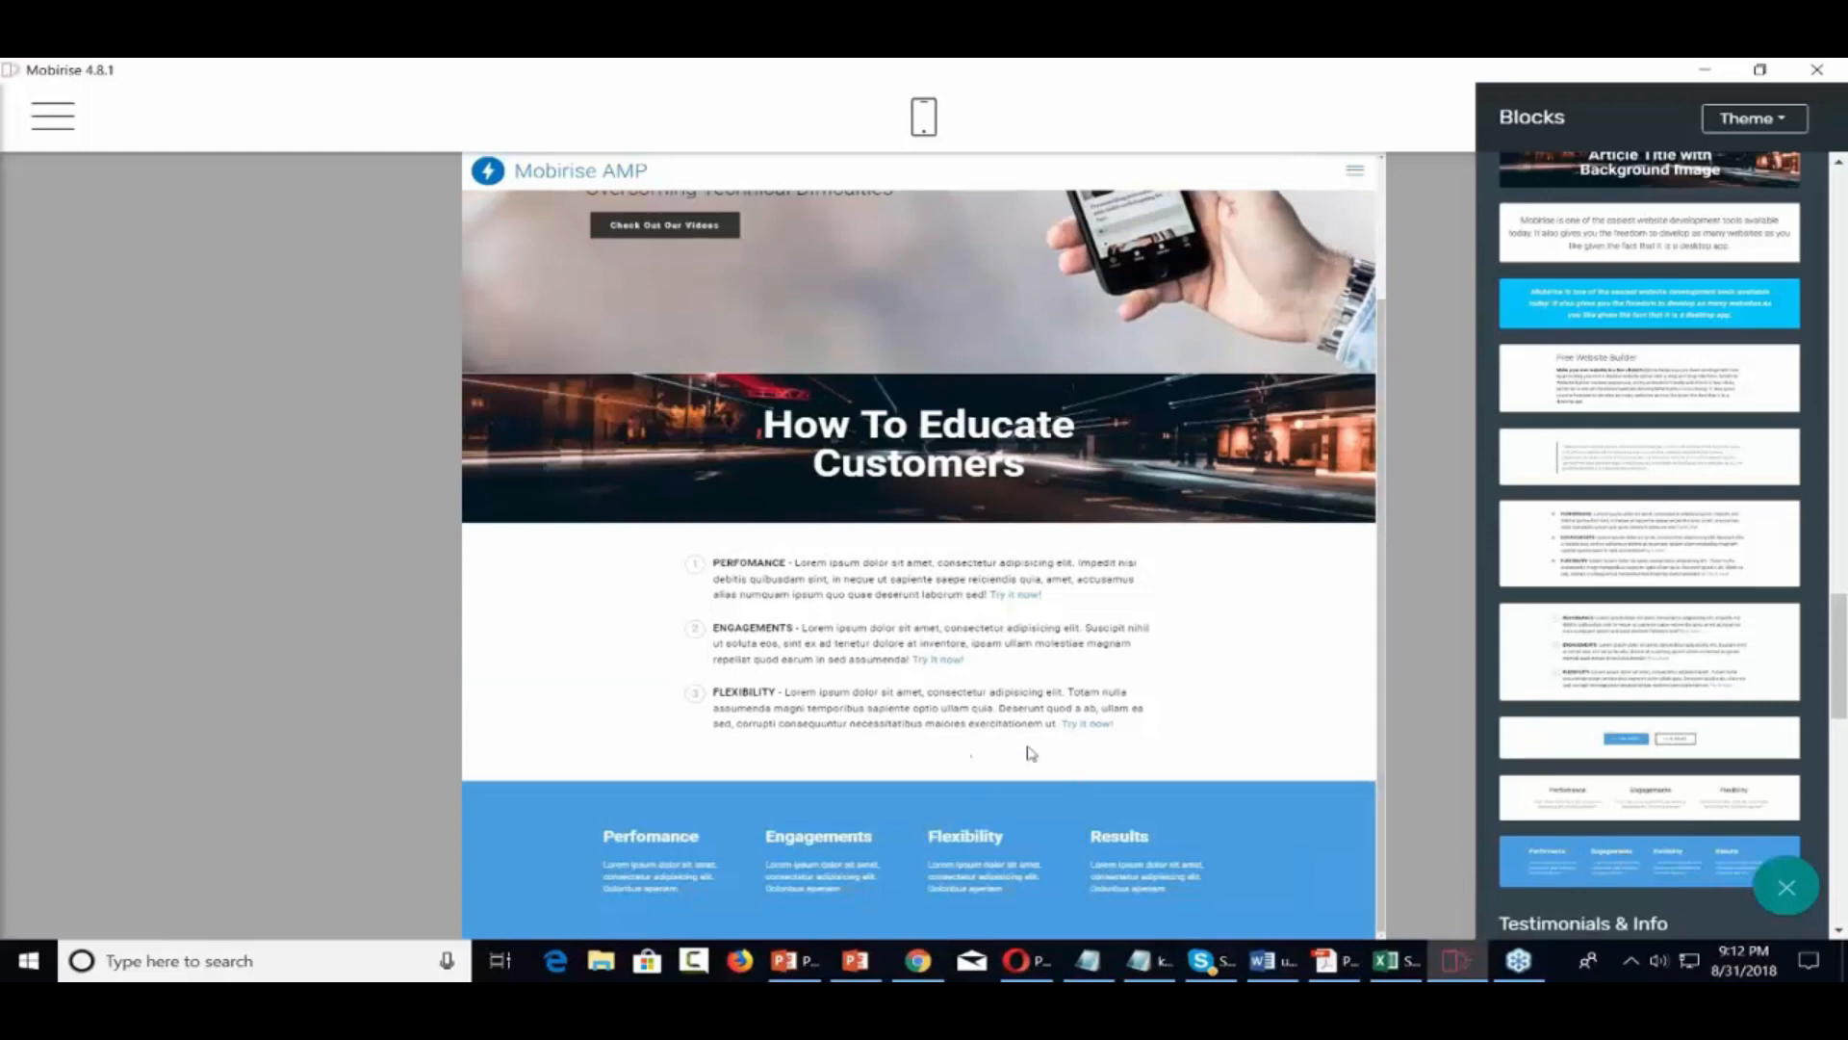
scroll(1088, 820, "up", 2)
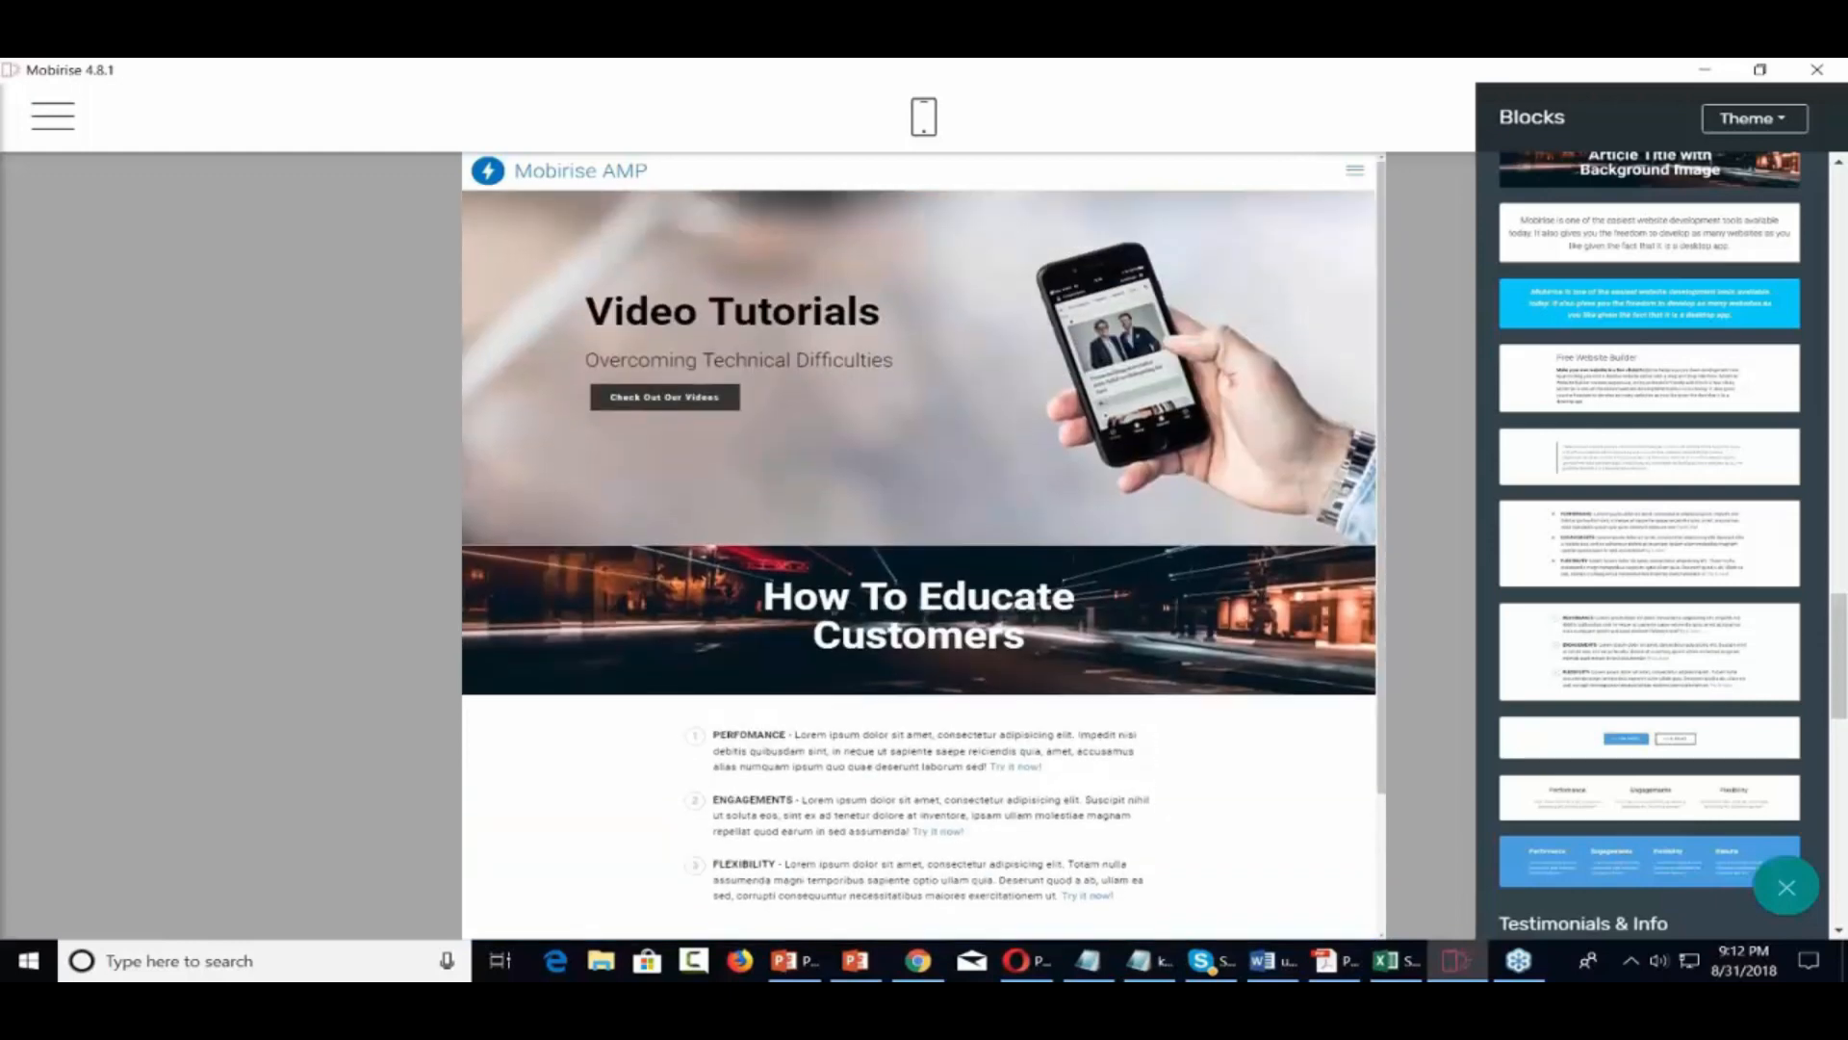
scroll(1087, 819, "down", 1)
scroll(1087, 814, "up", 2)
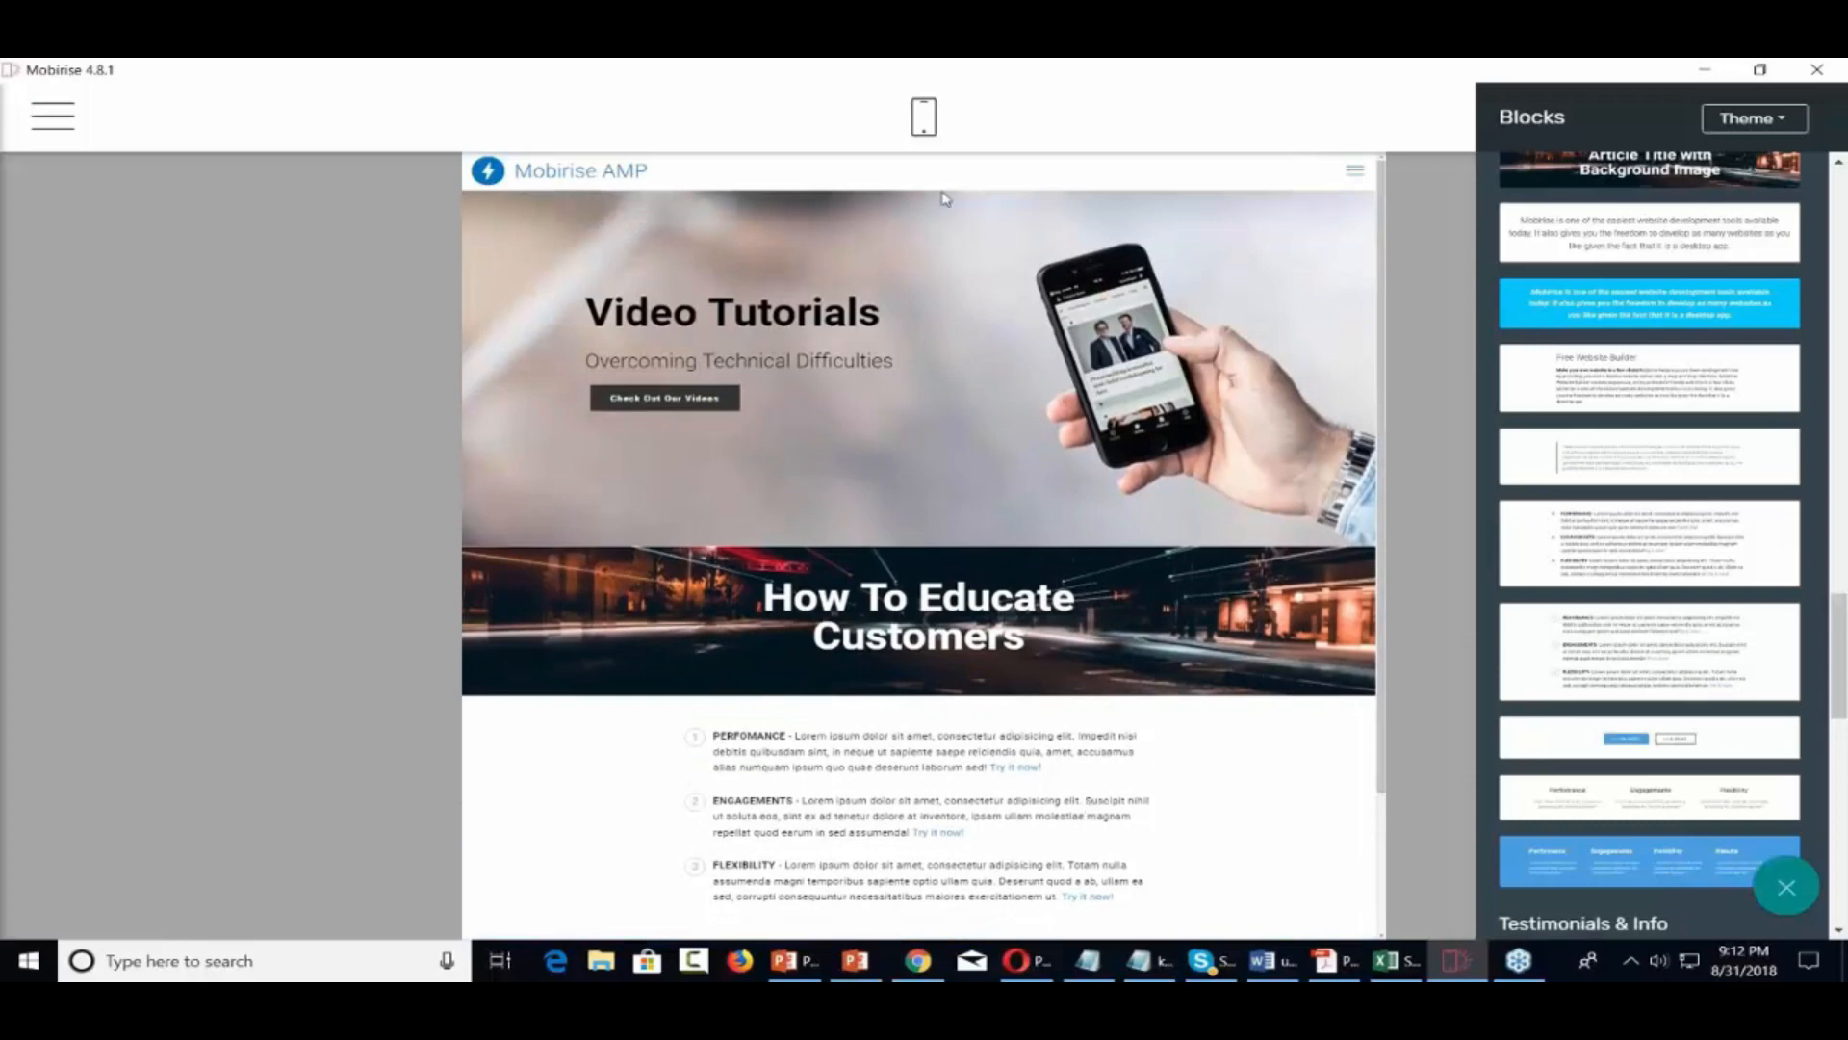
Check the page layout in Mobile View, then switch back to Desktop View
left_click(923, 119)
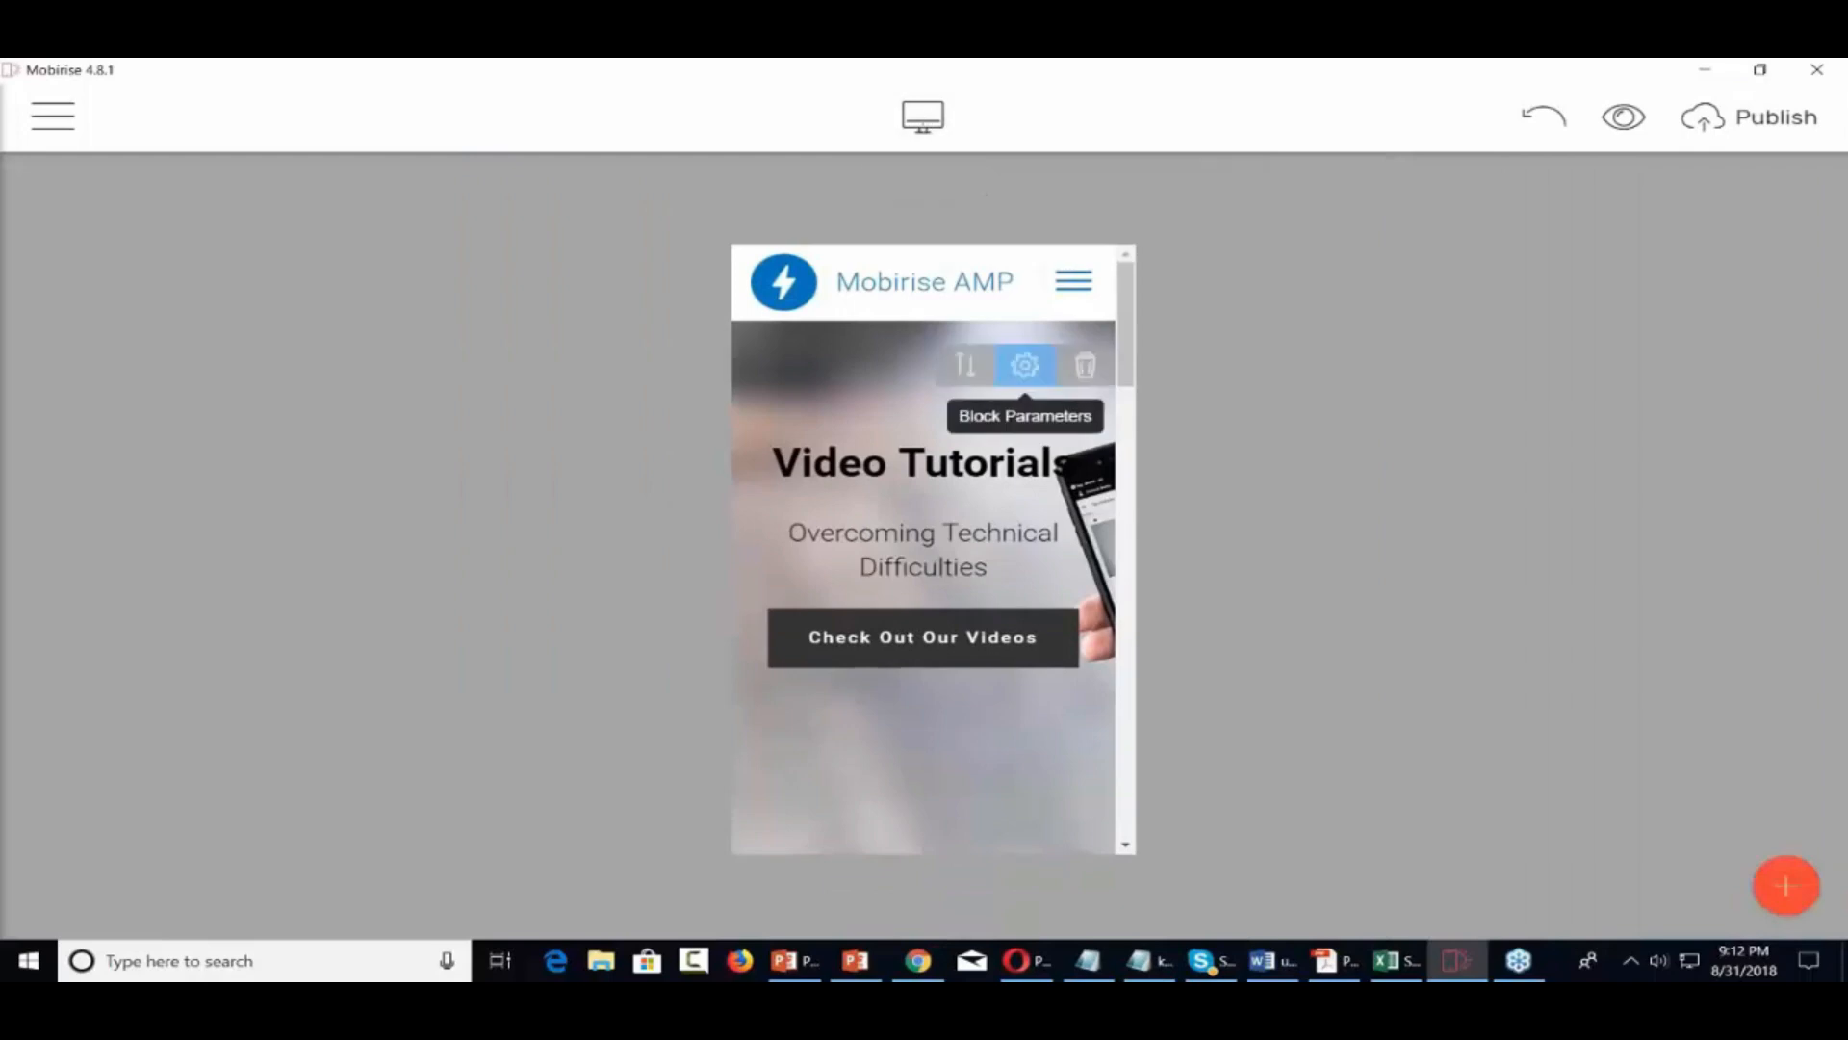
scroll(925, 549, "down", 10)
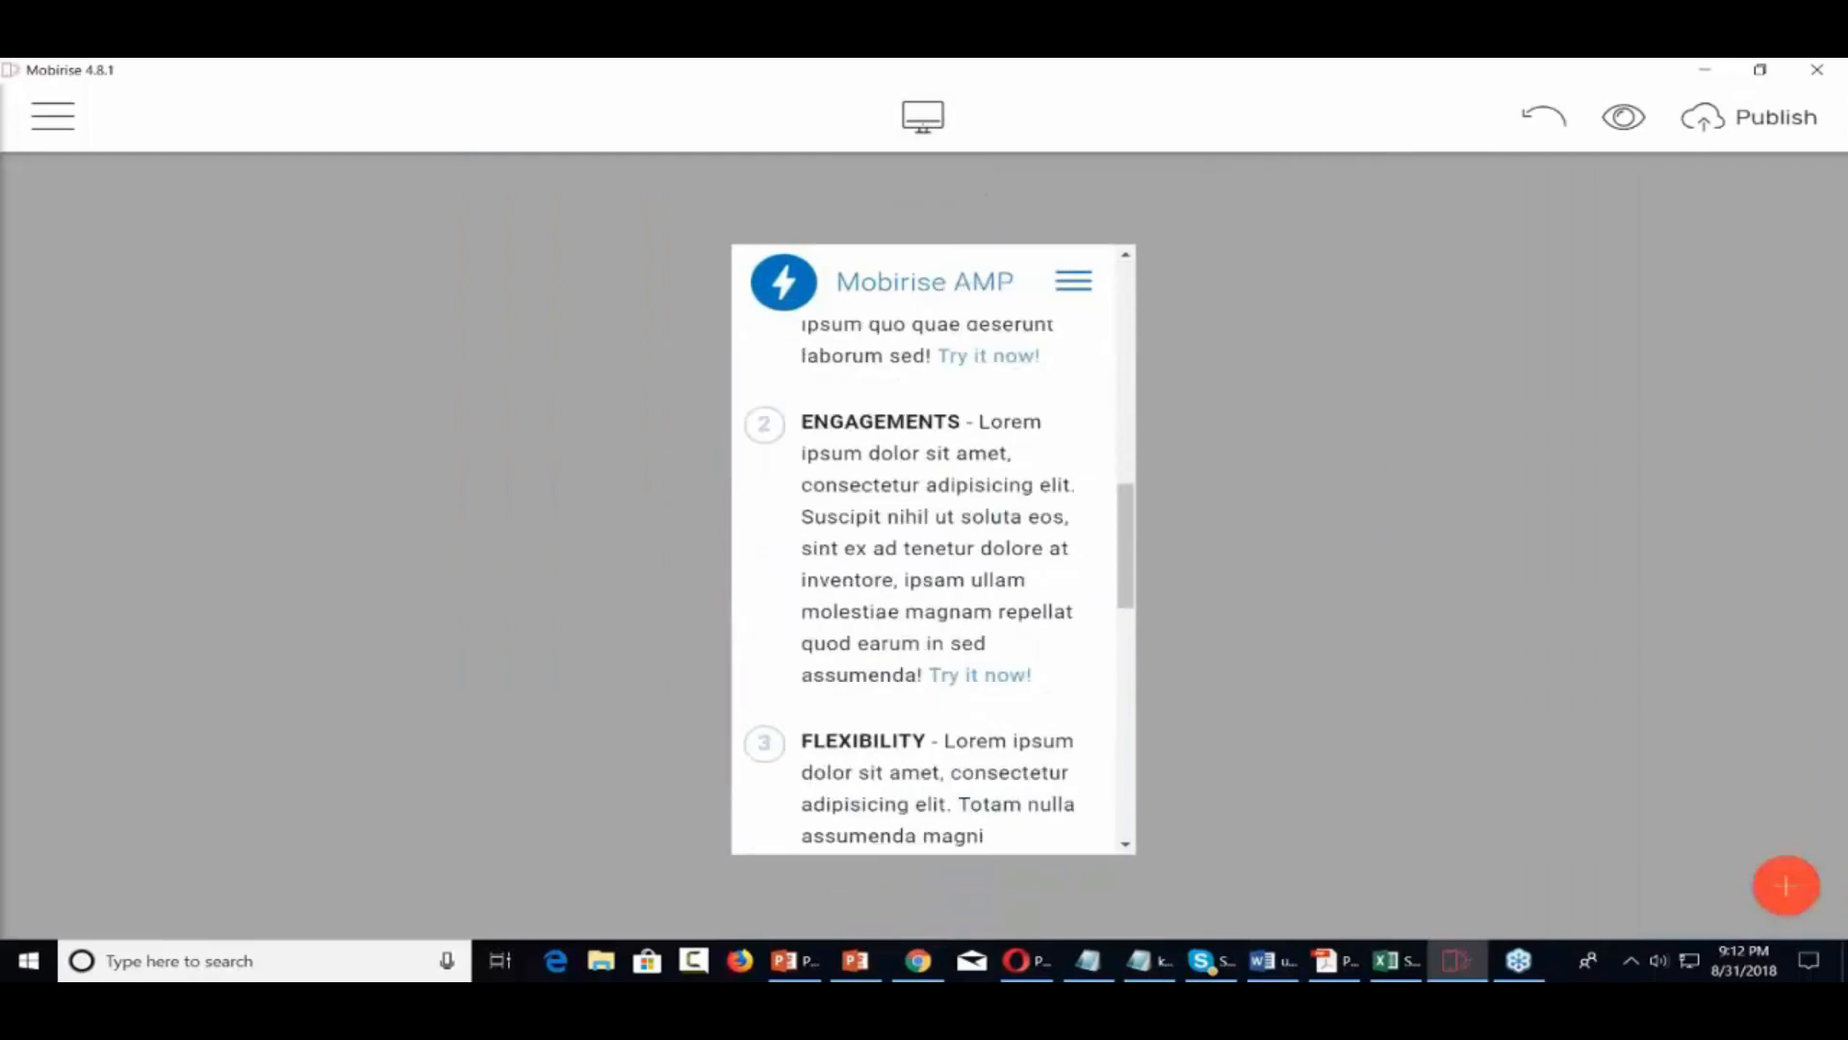
scroll(924, 549, "down", 5)
scroll(924, 549, "up", 8)
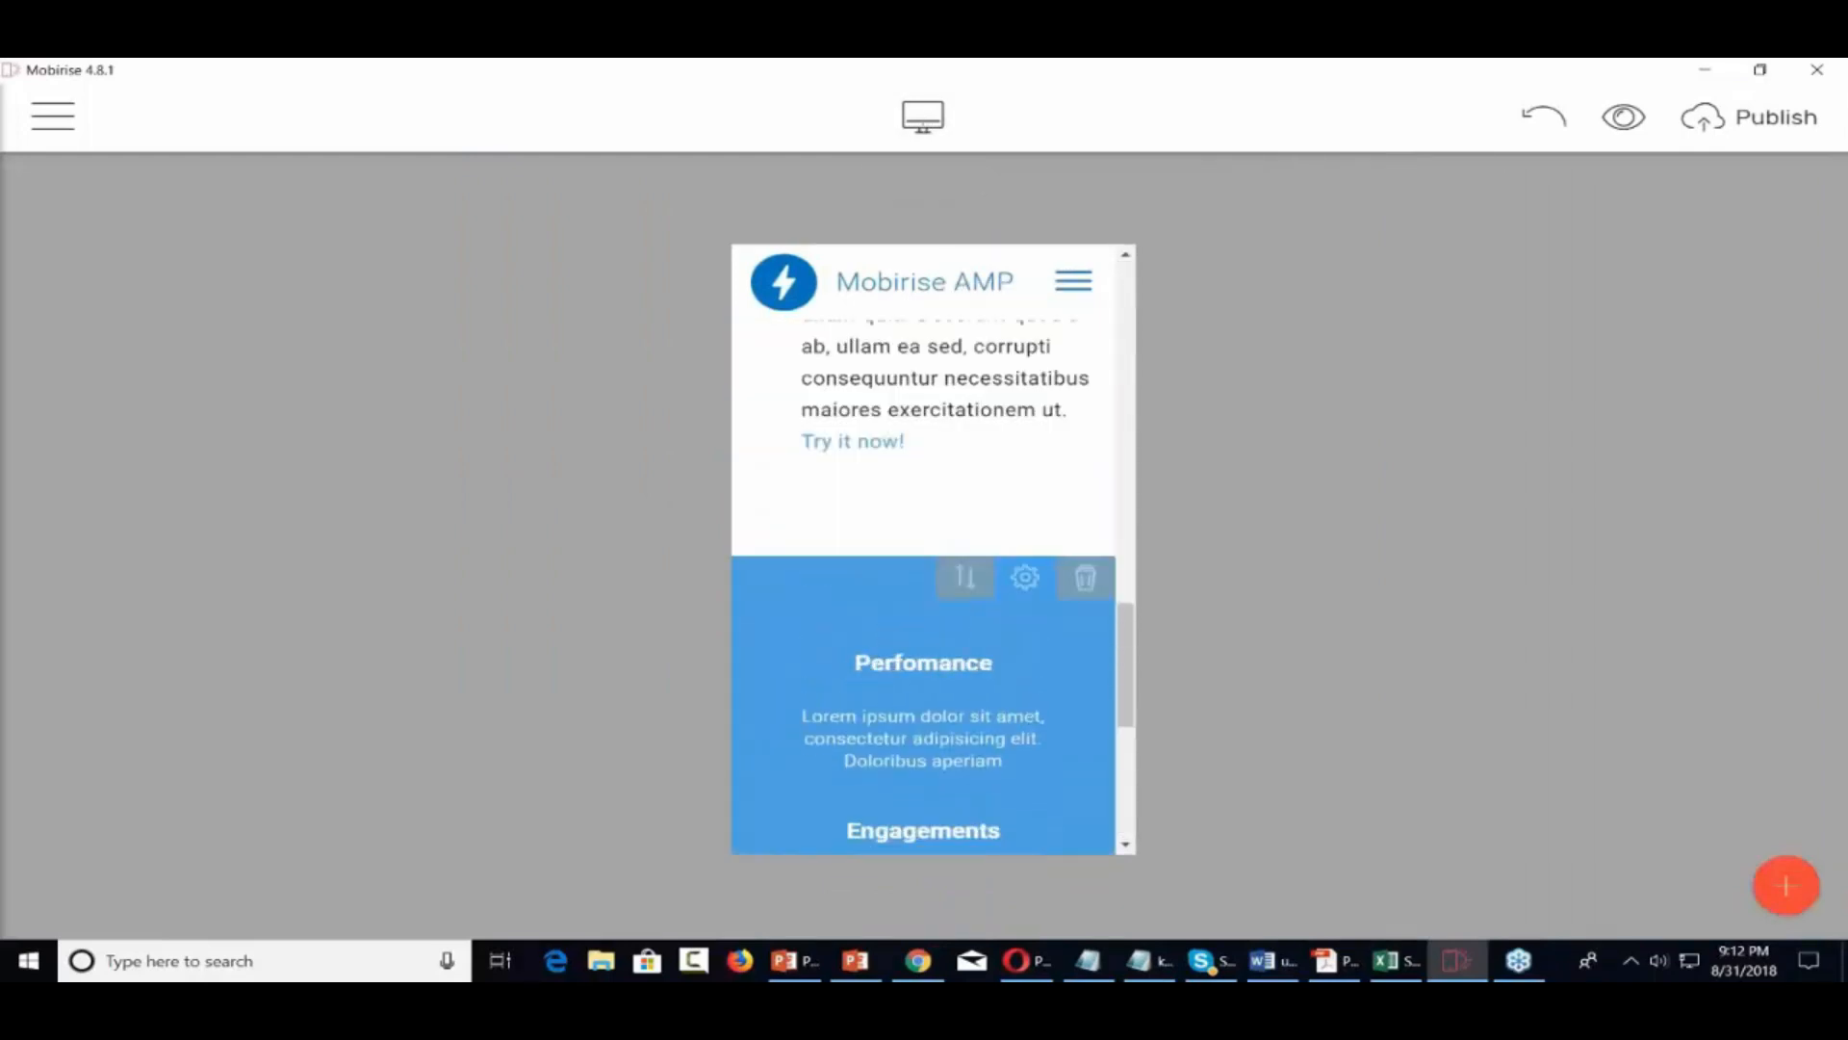
scroll(924, 549, "up", 8)
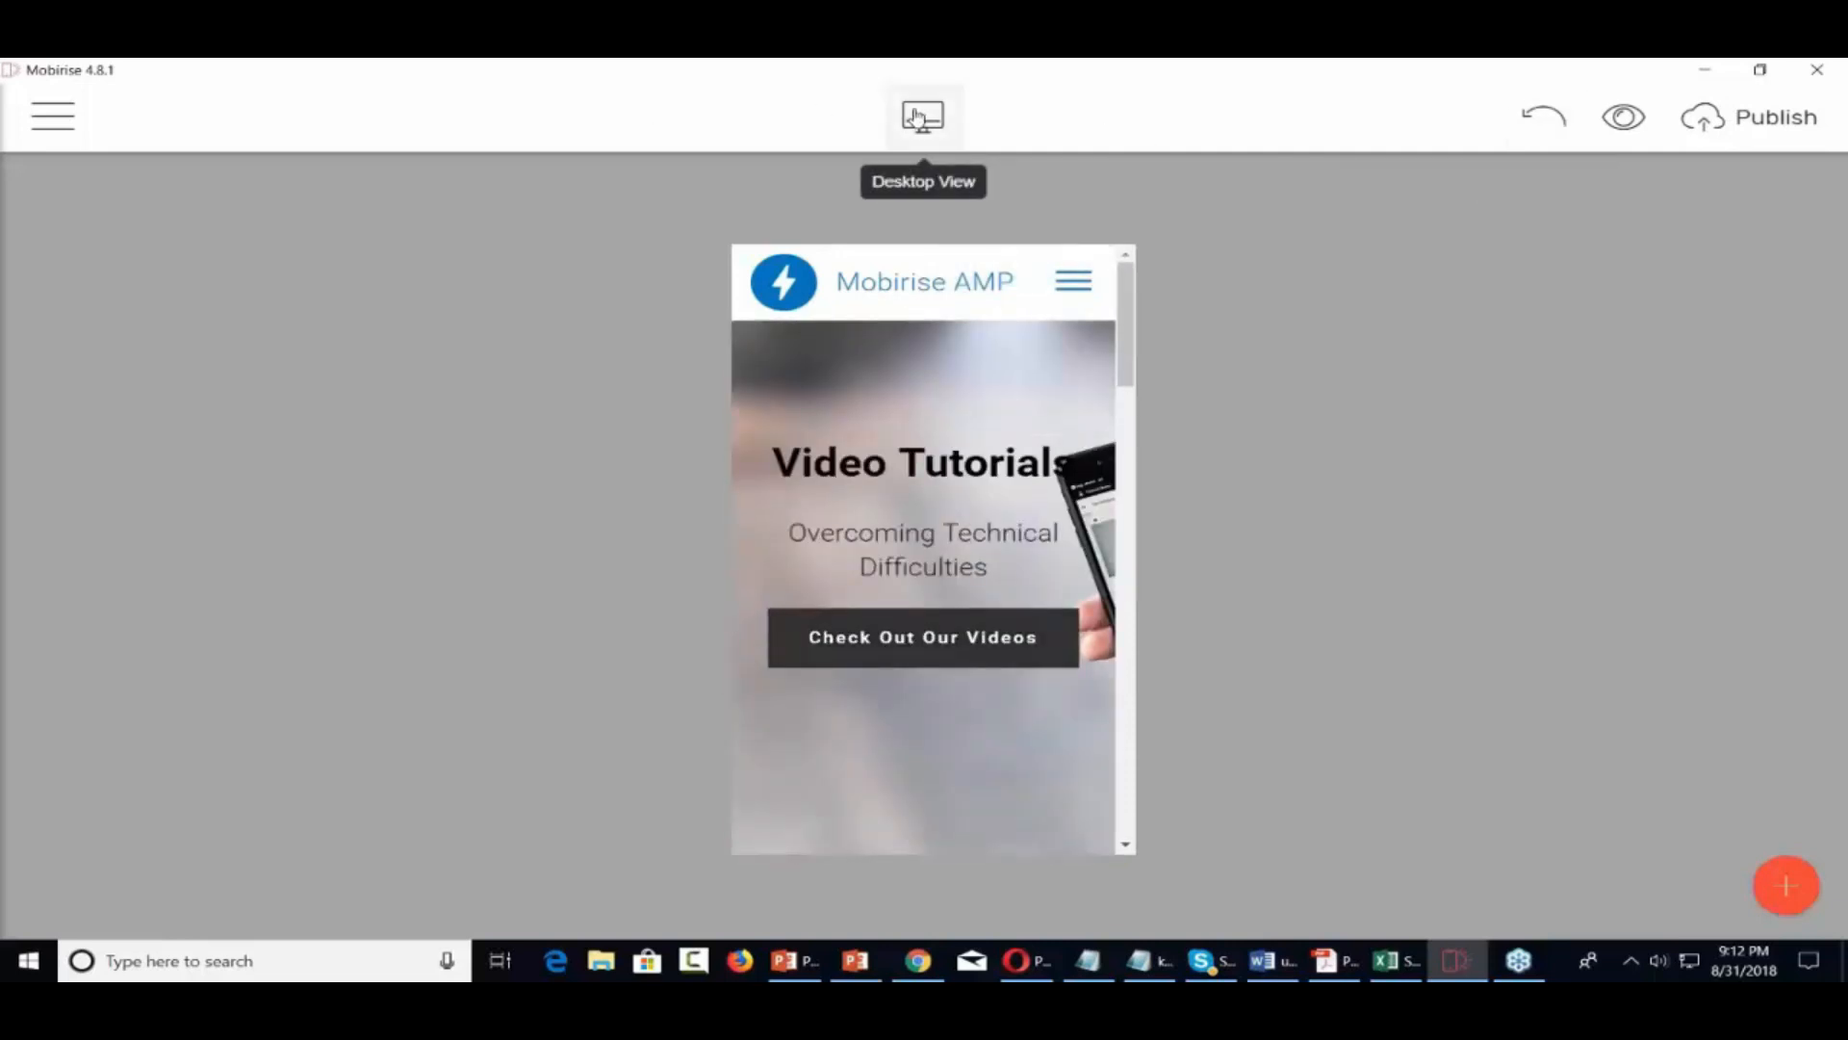
left_click(922, 116)
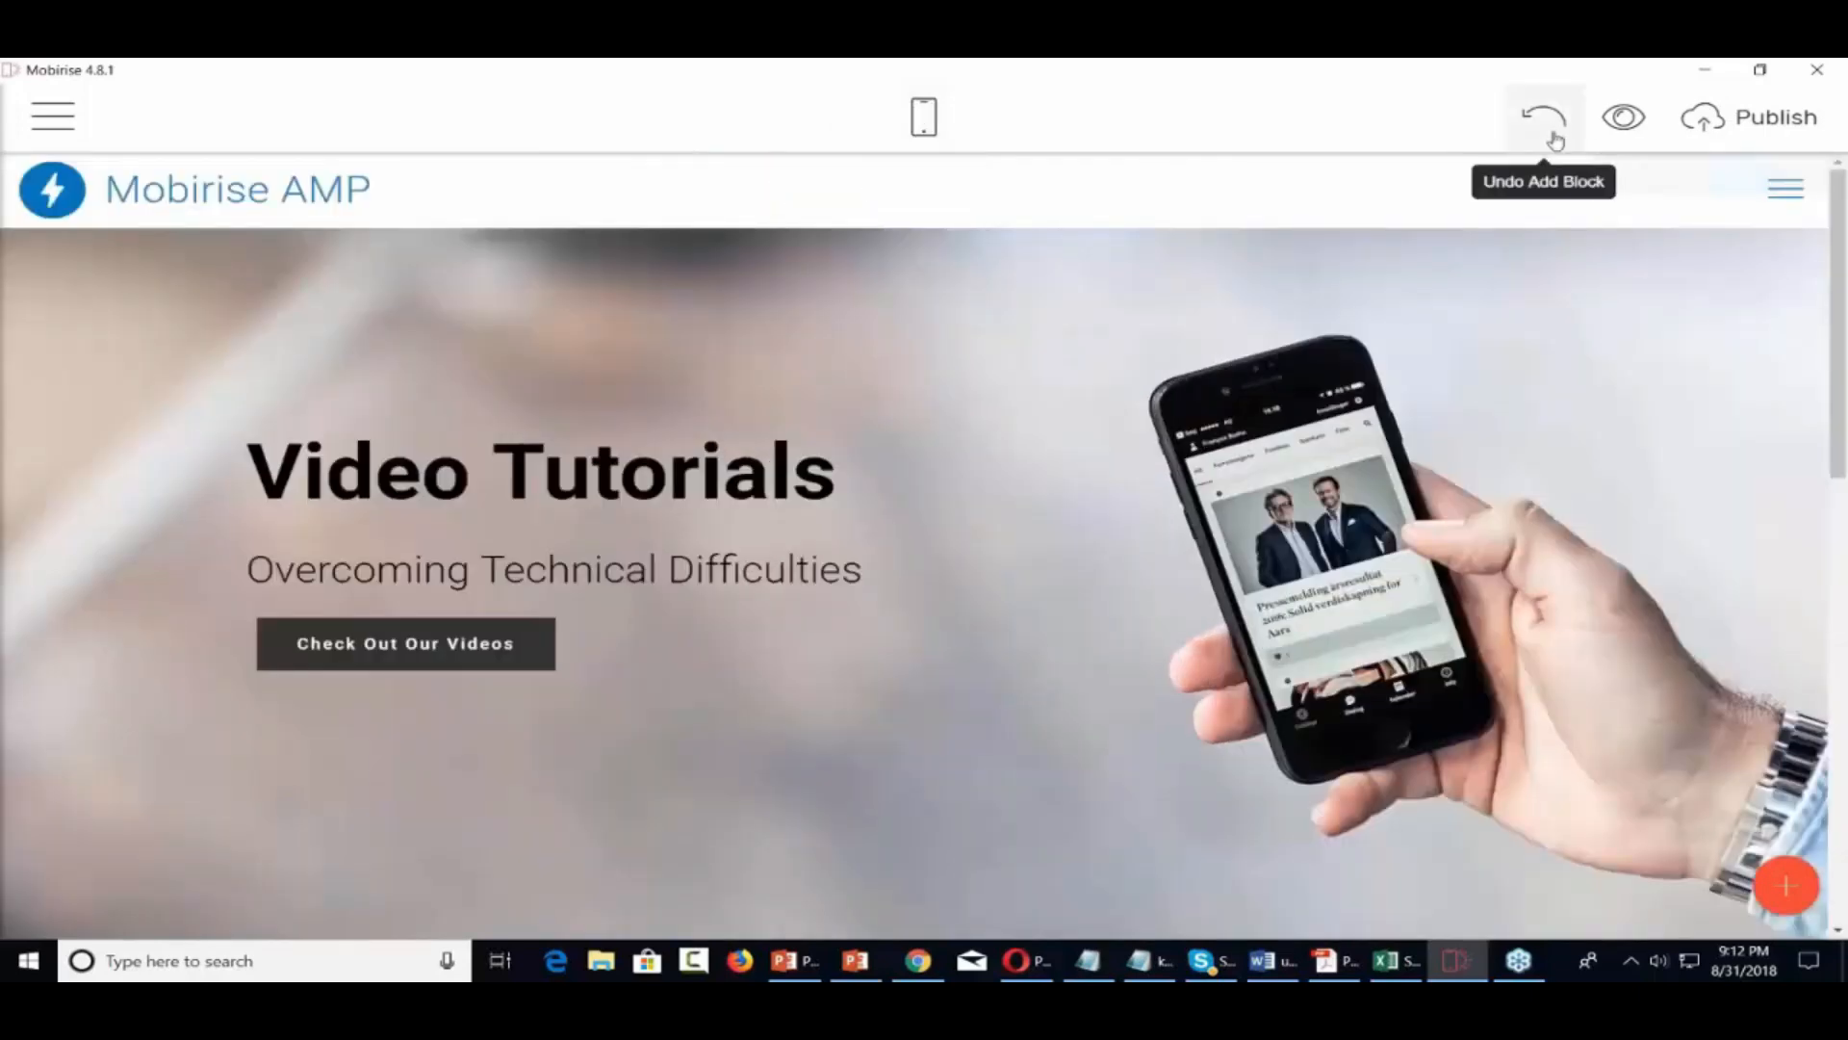
Preview the site's index.html in a maximized Chrome window, then close the browser
left_click(1624, 117)
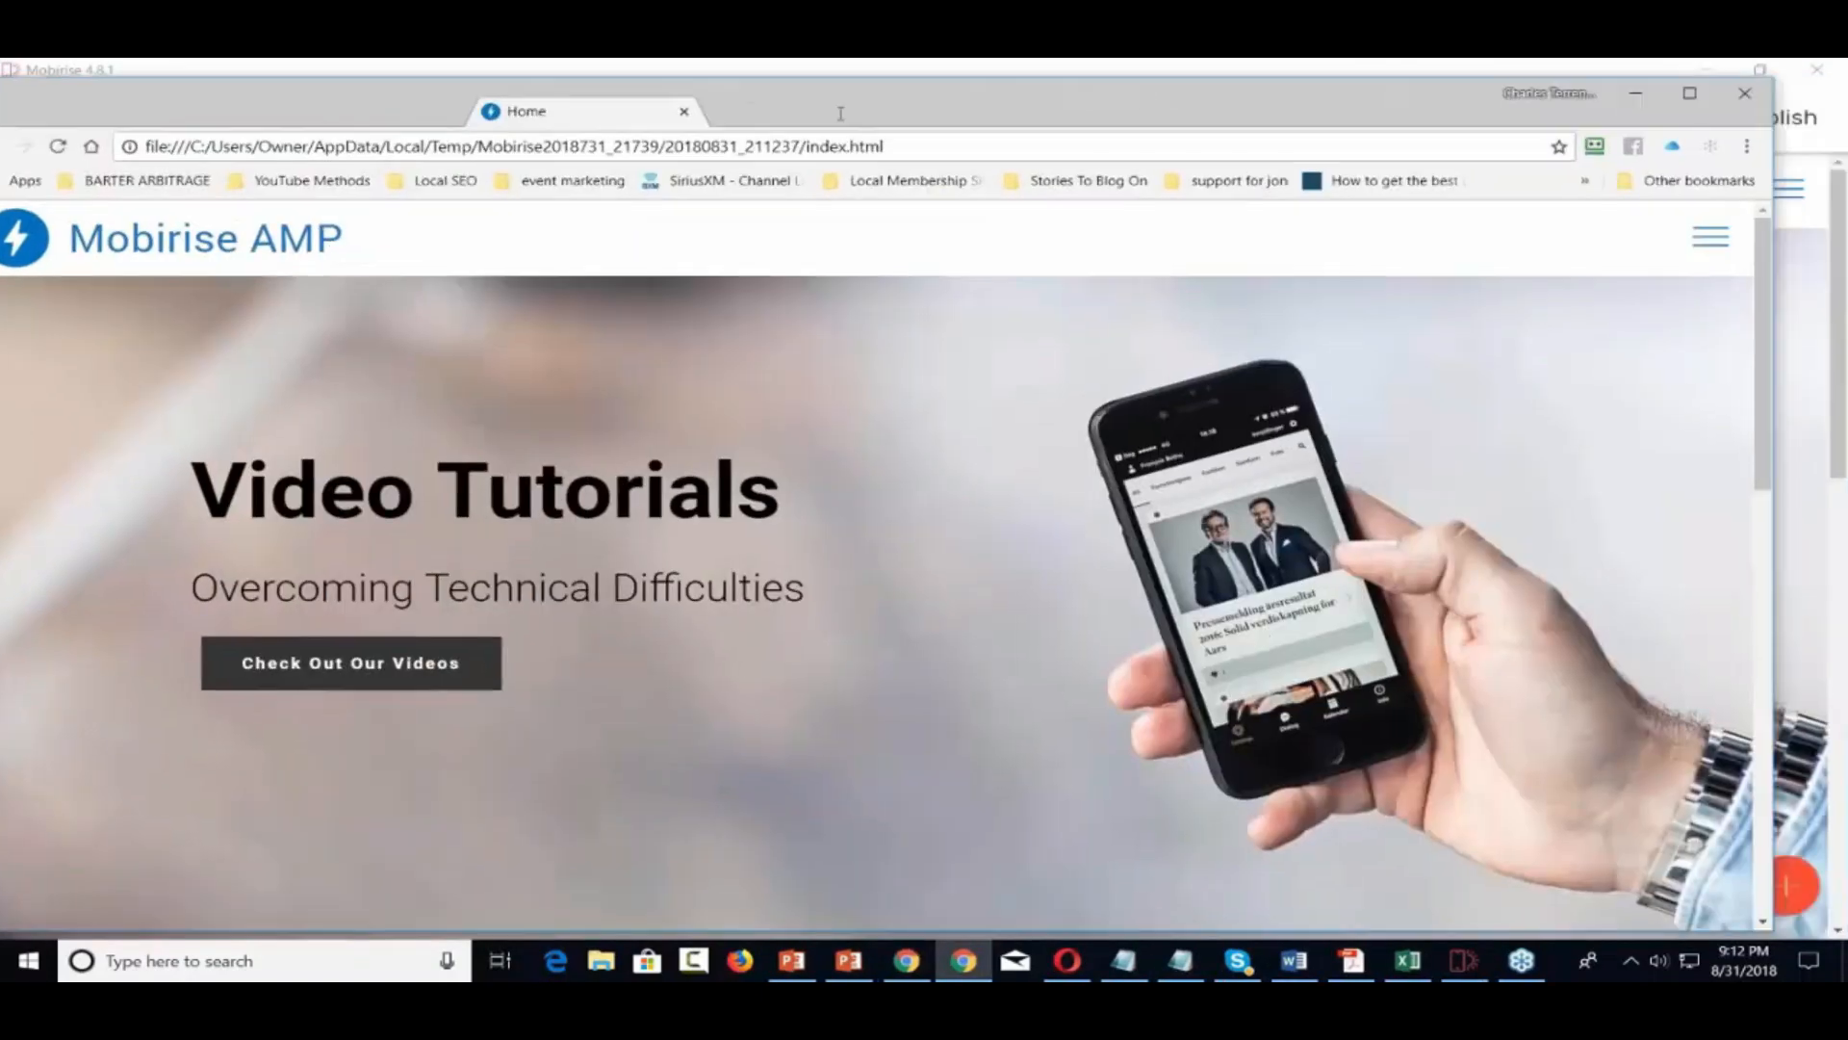
double_click(880, 112)
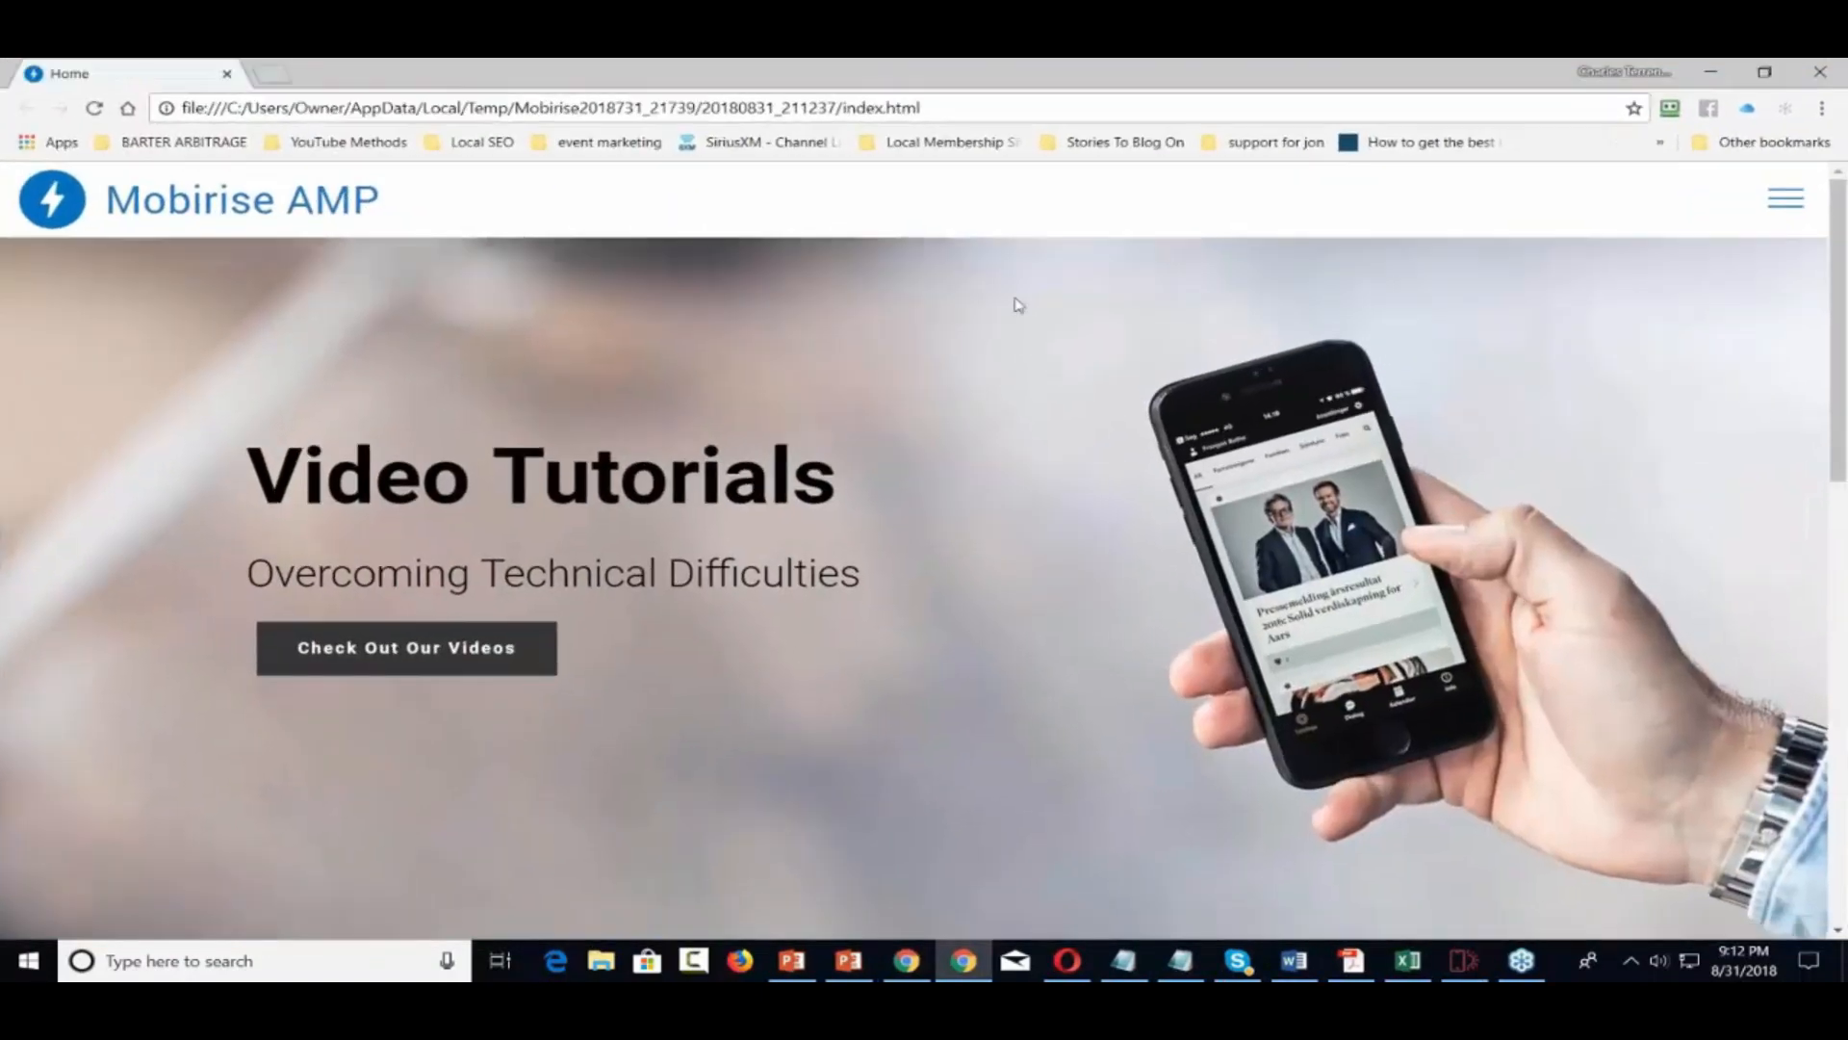
scroll(1019, 306, "down", 10)
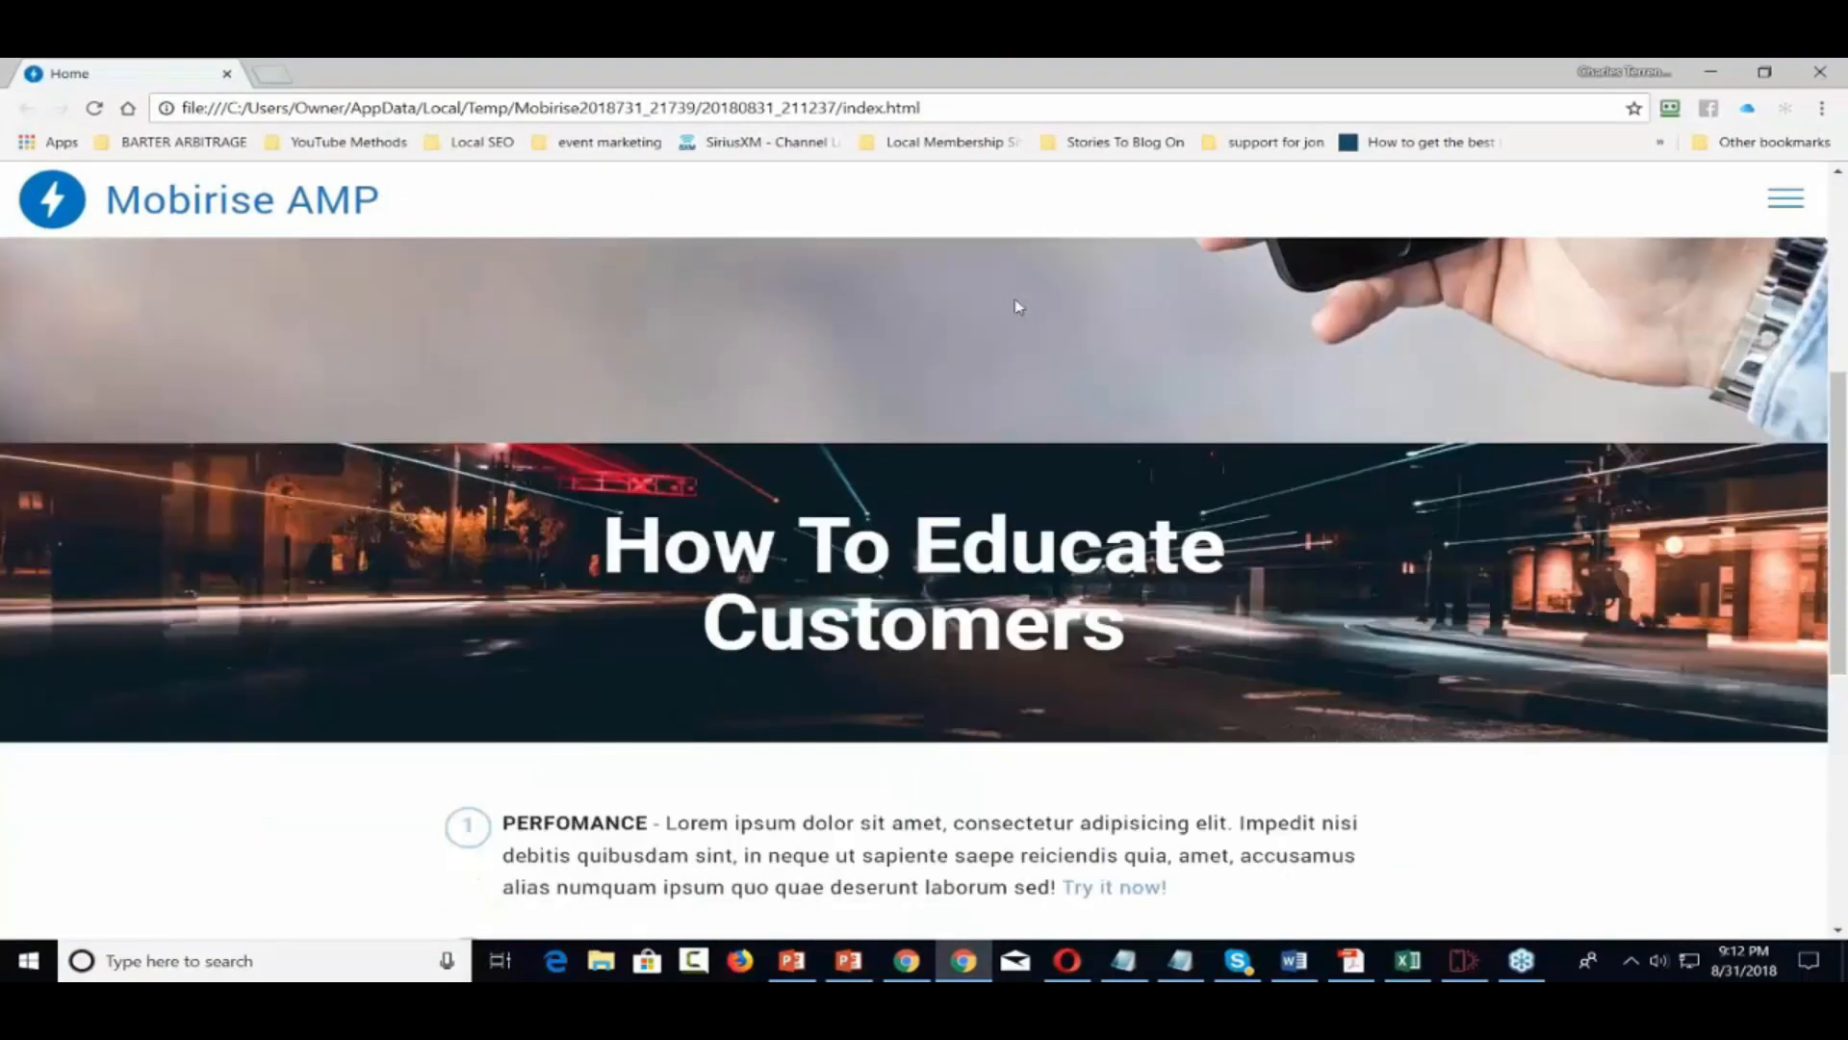
scroll(1018, 306, "up", 10)
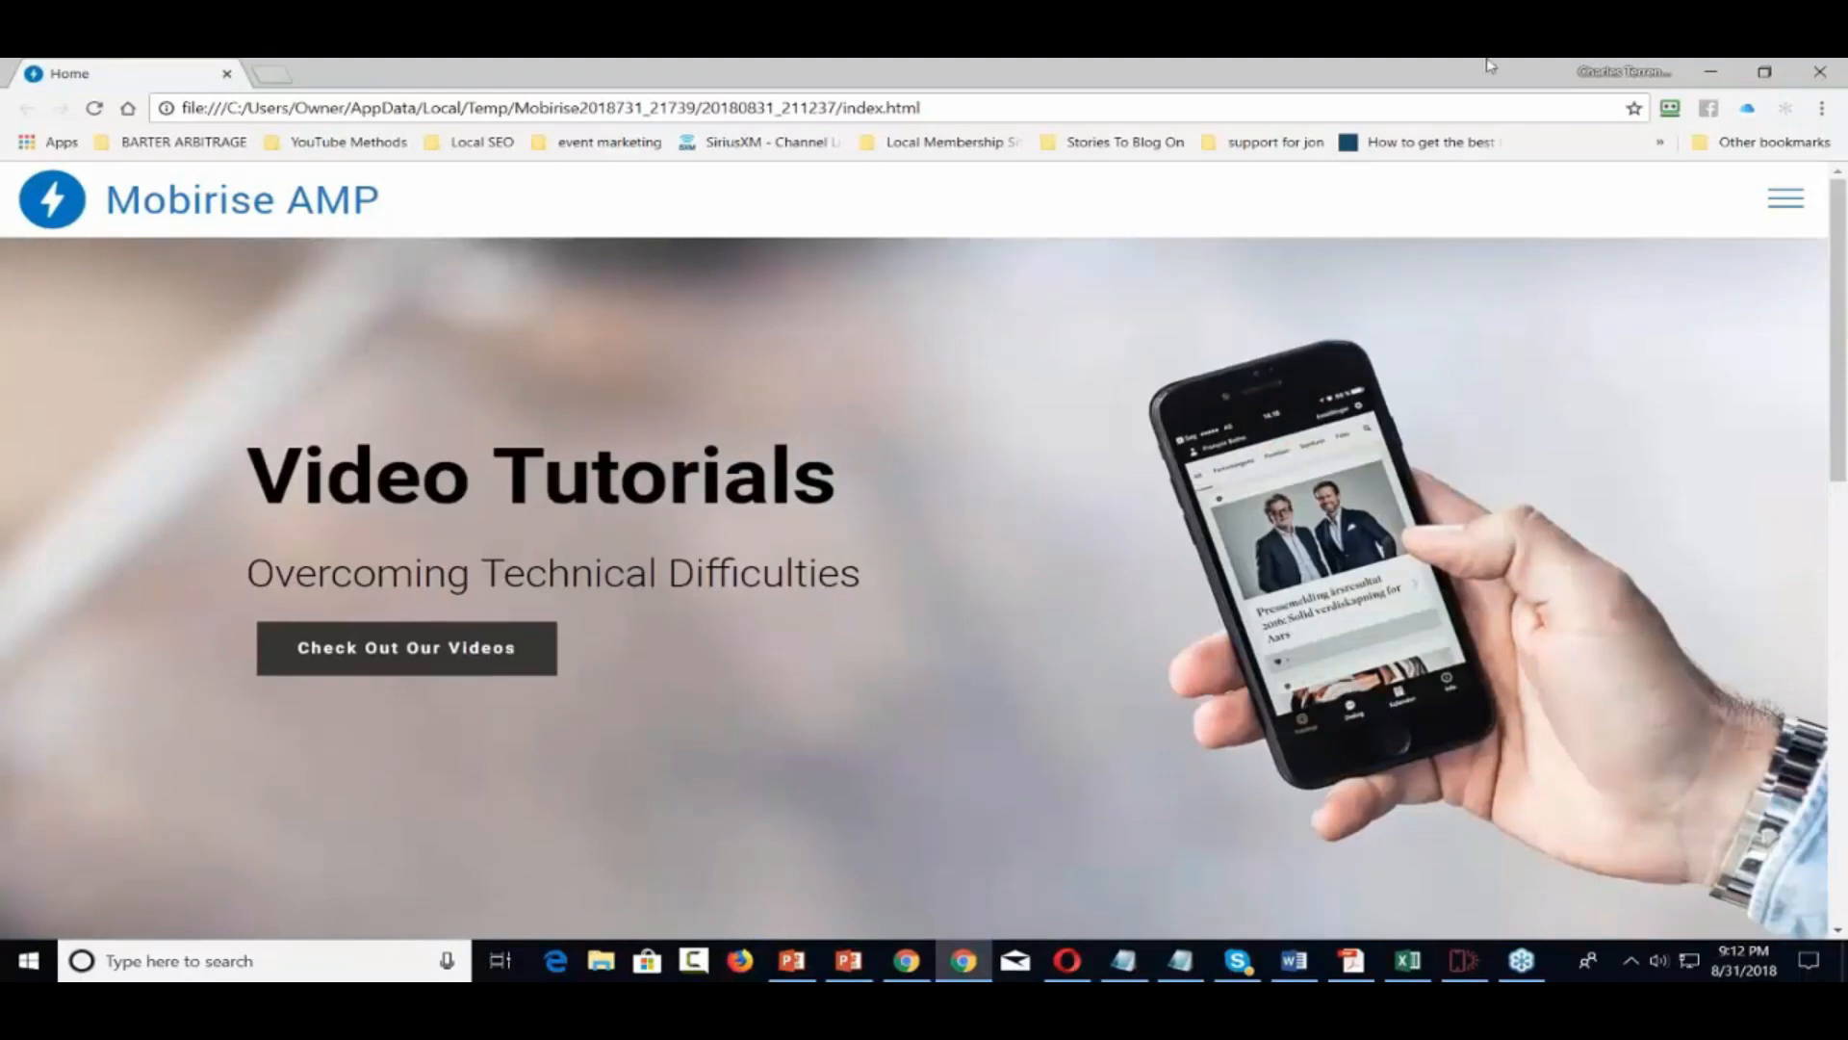
left_click(1817, 71)
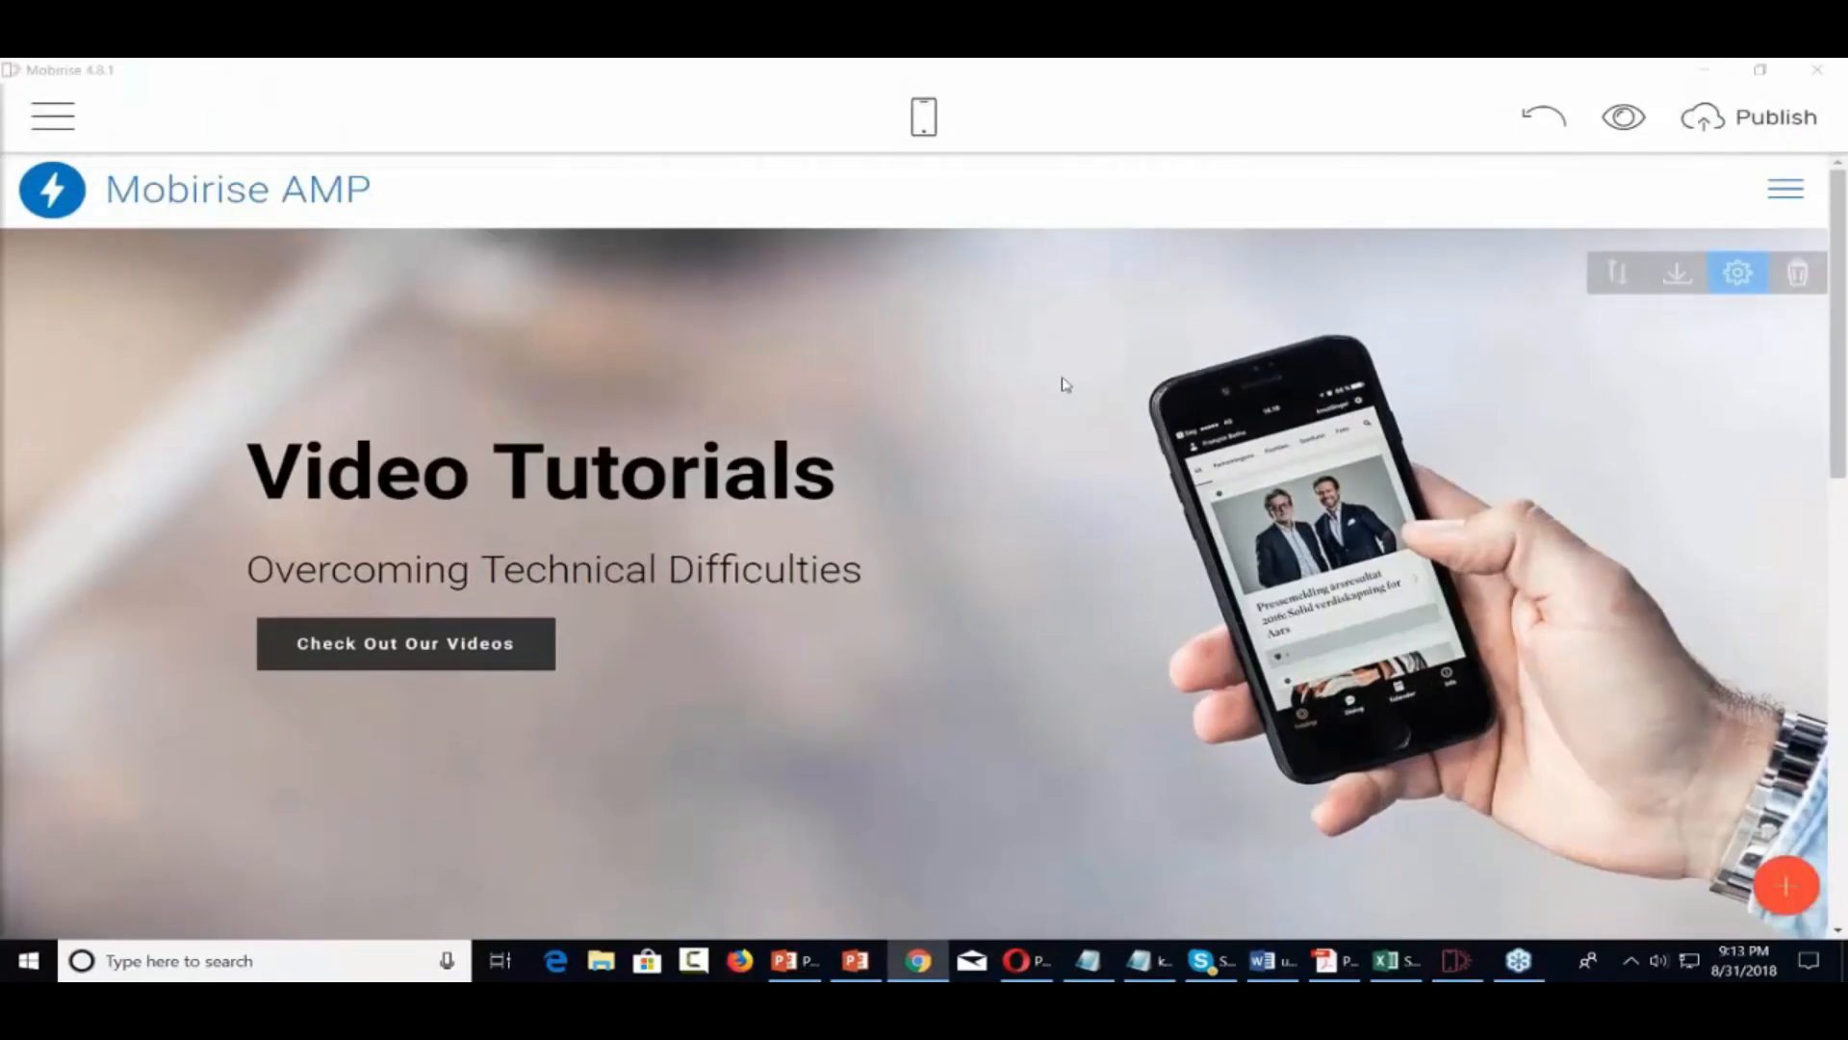
Scroll up and down through the Video Tutorials page in the editor
scroll(1064, 385, "down", 10)
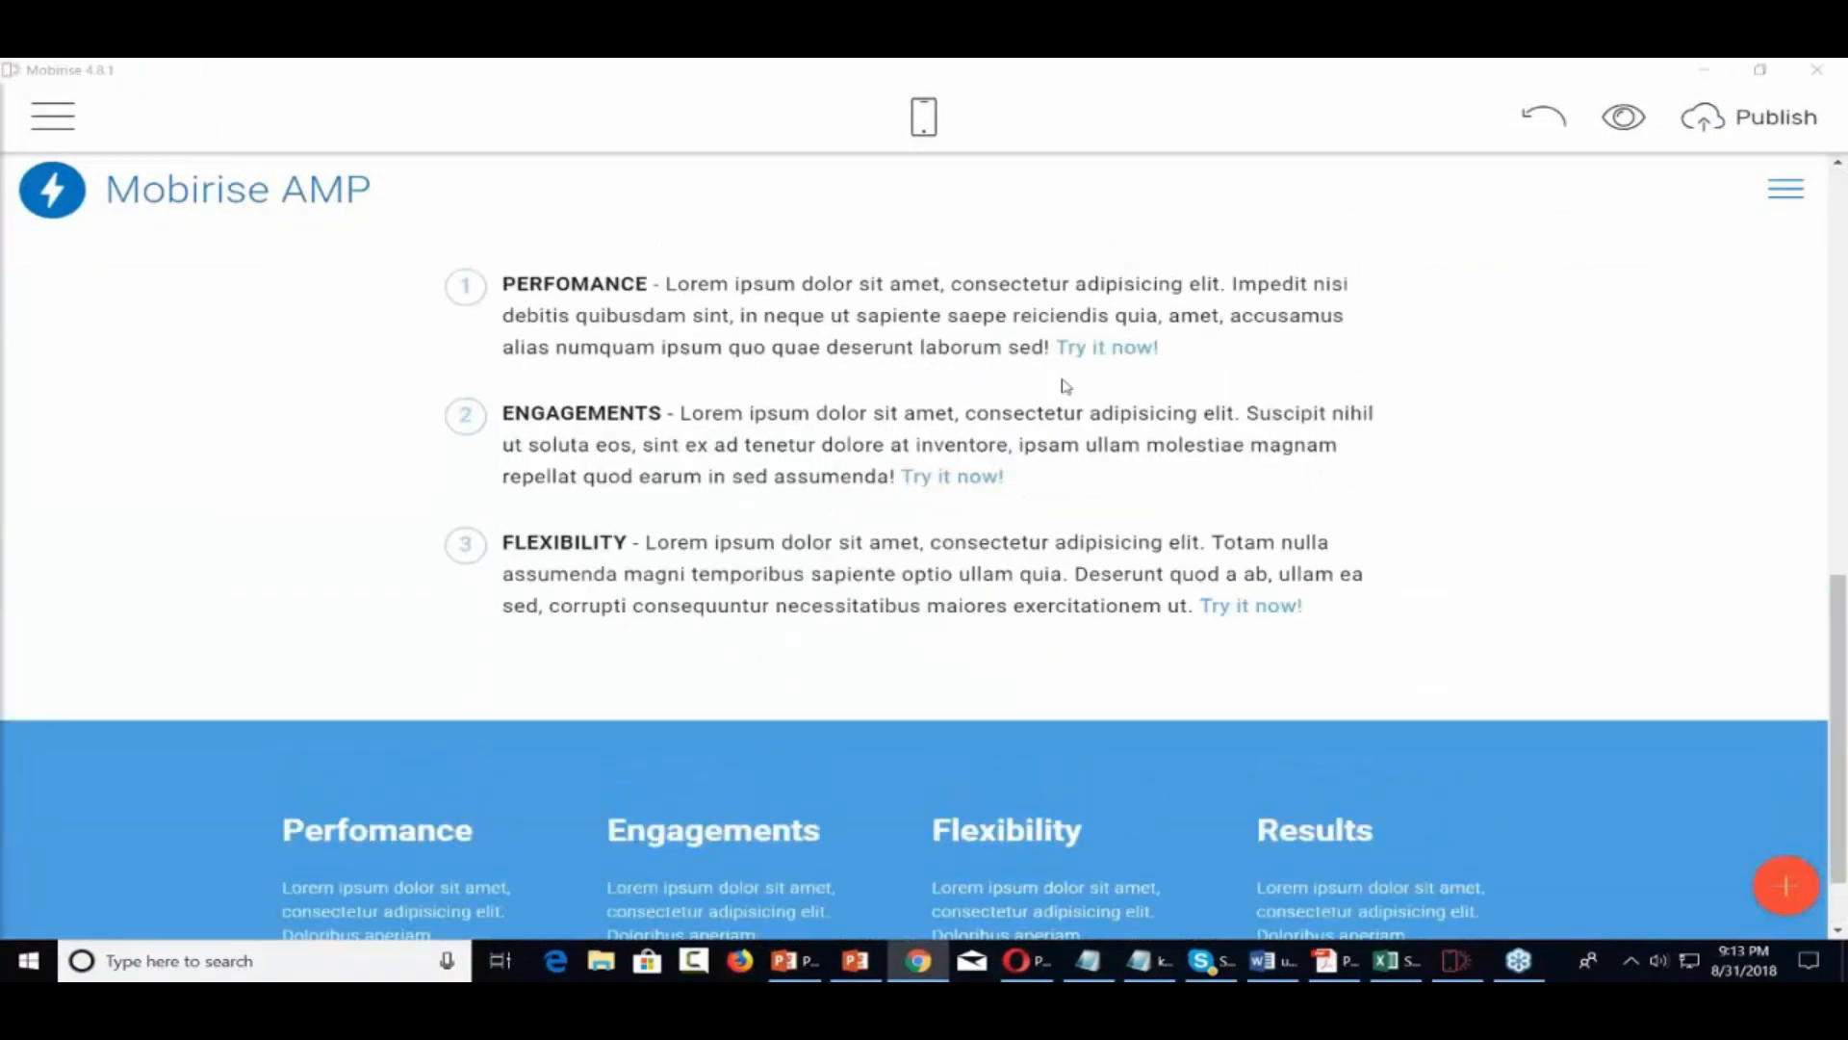
scroll(1064, 385, "up", 5)
scroll(1063, 385, "up", 5)
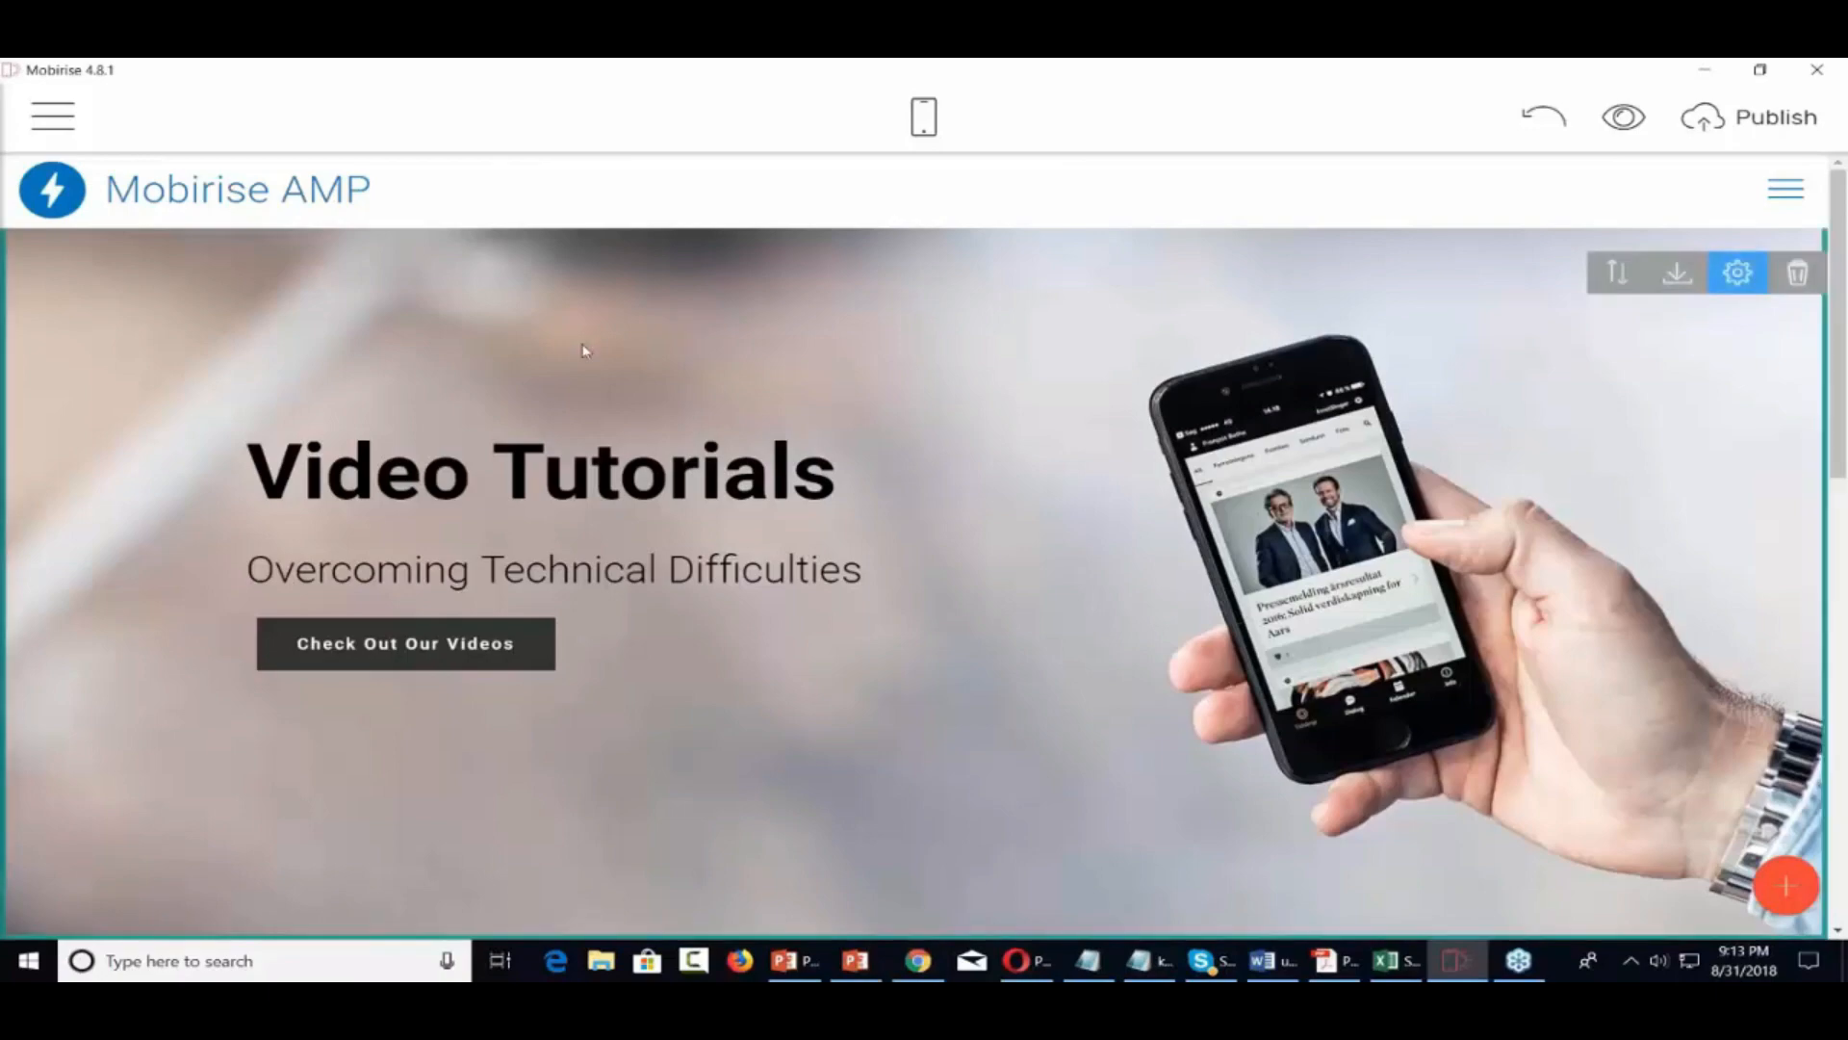
scroll(390, 369, "down", 3)
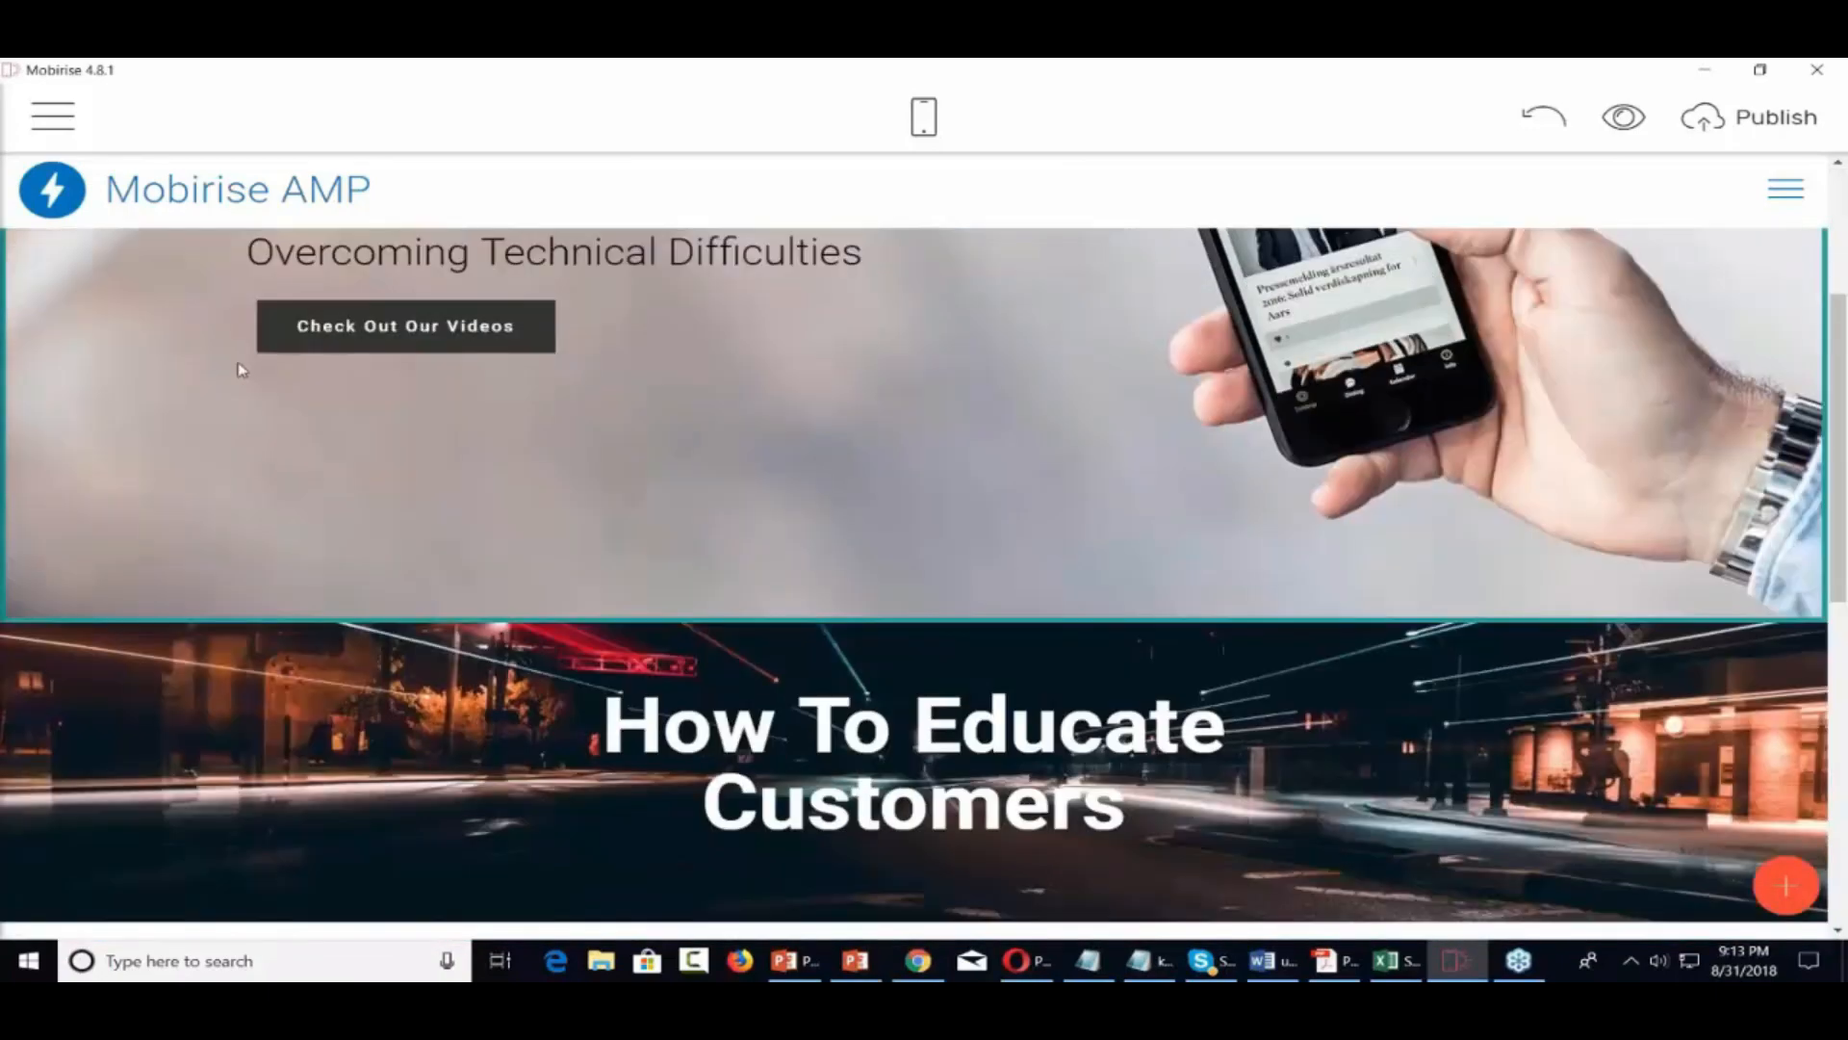
scroll(239, 372, "up", 3)
scroll(241, 369, "down", 1)
scroll(240, 369, "up", 2)
Create a new page named 'Check Out Our Videos' from the Pages menu and view it
left_click(52, 115)
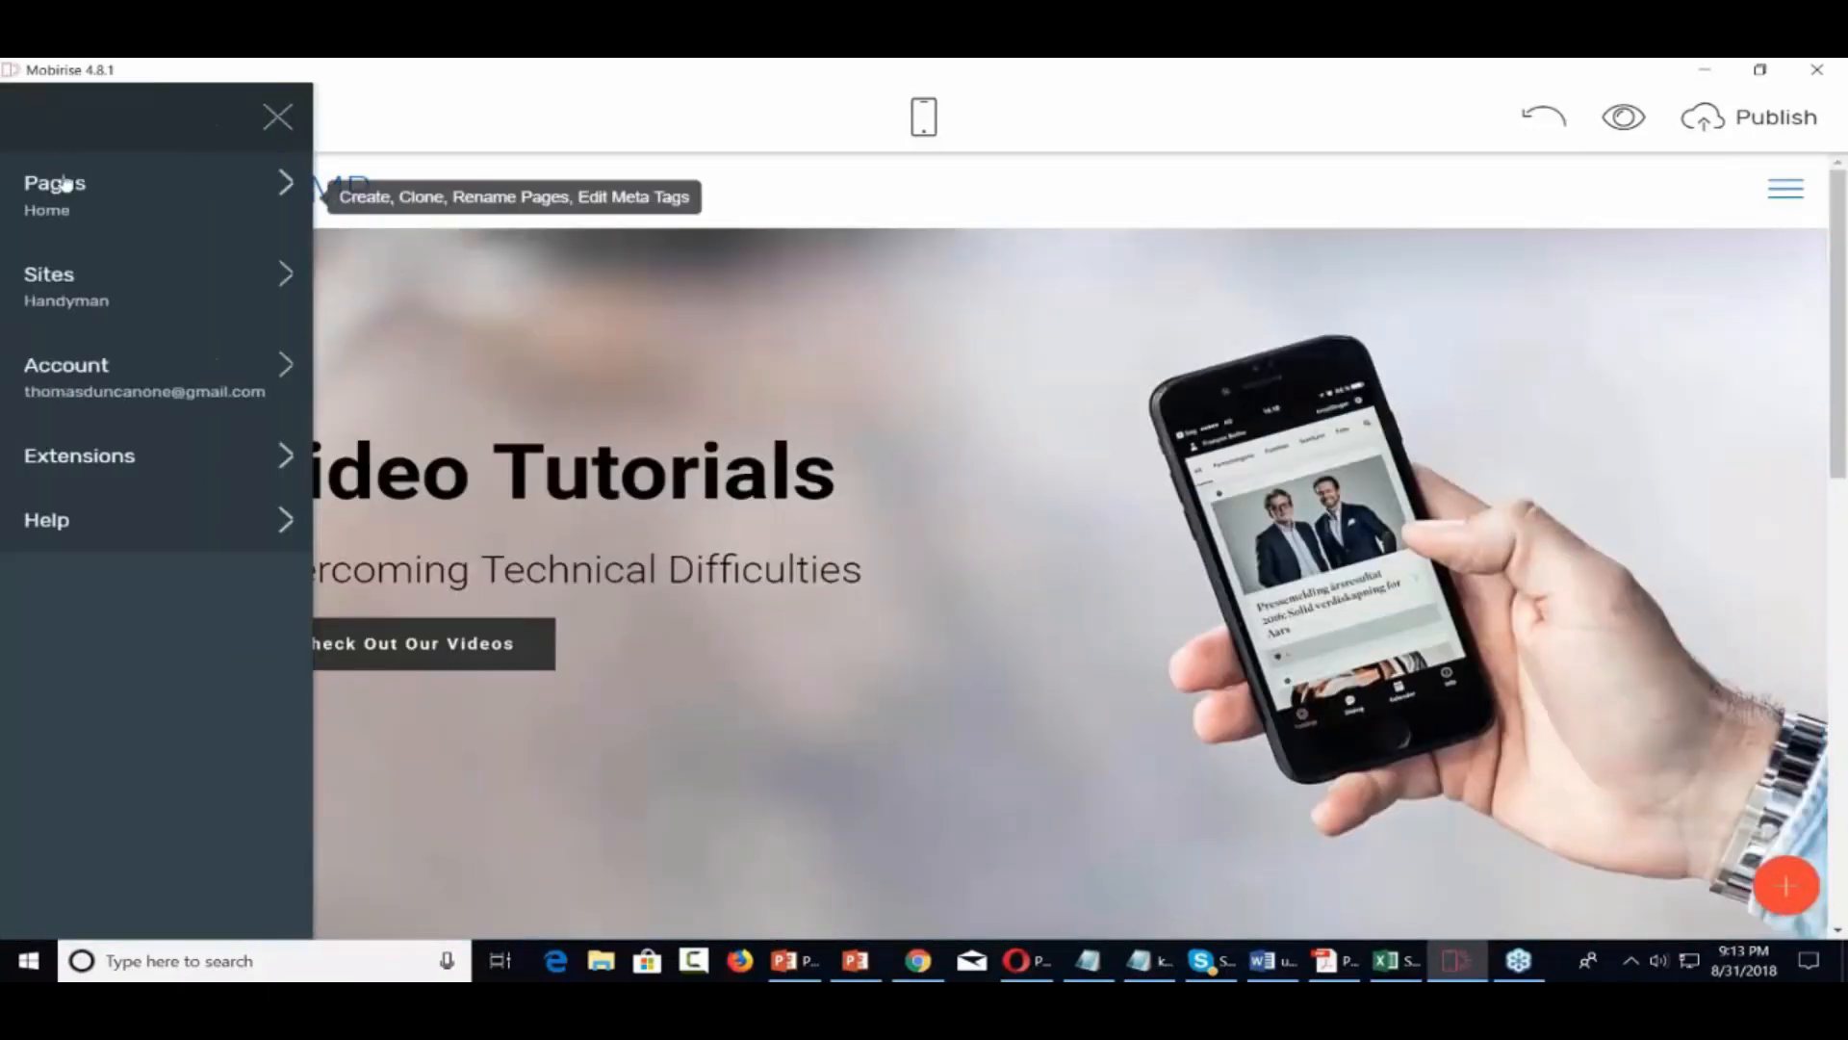
left_click(260, 200)
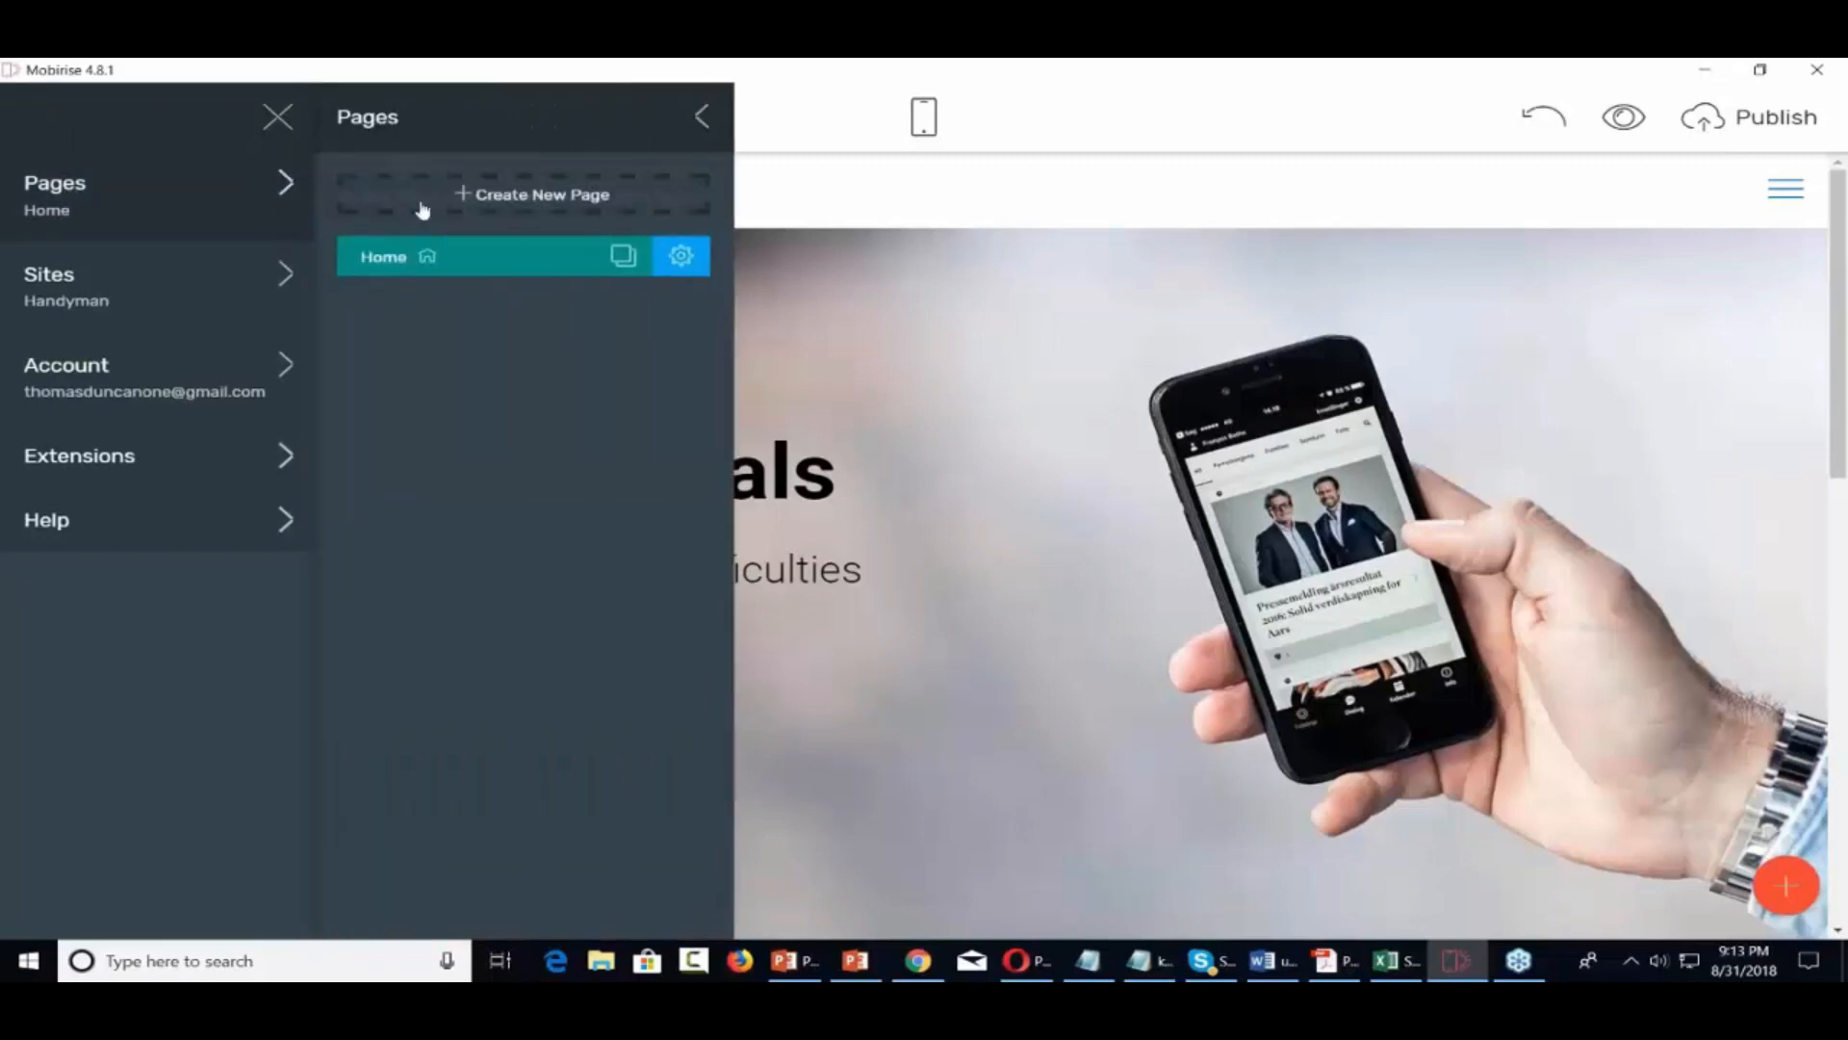
left_click(537, 198)
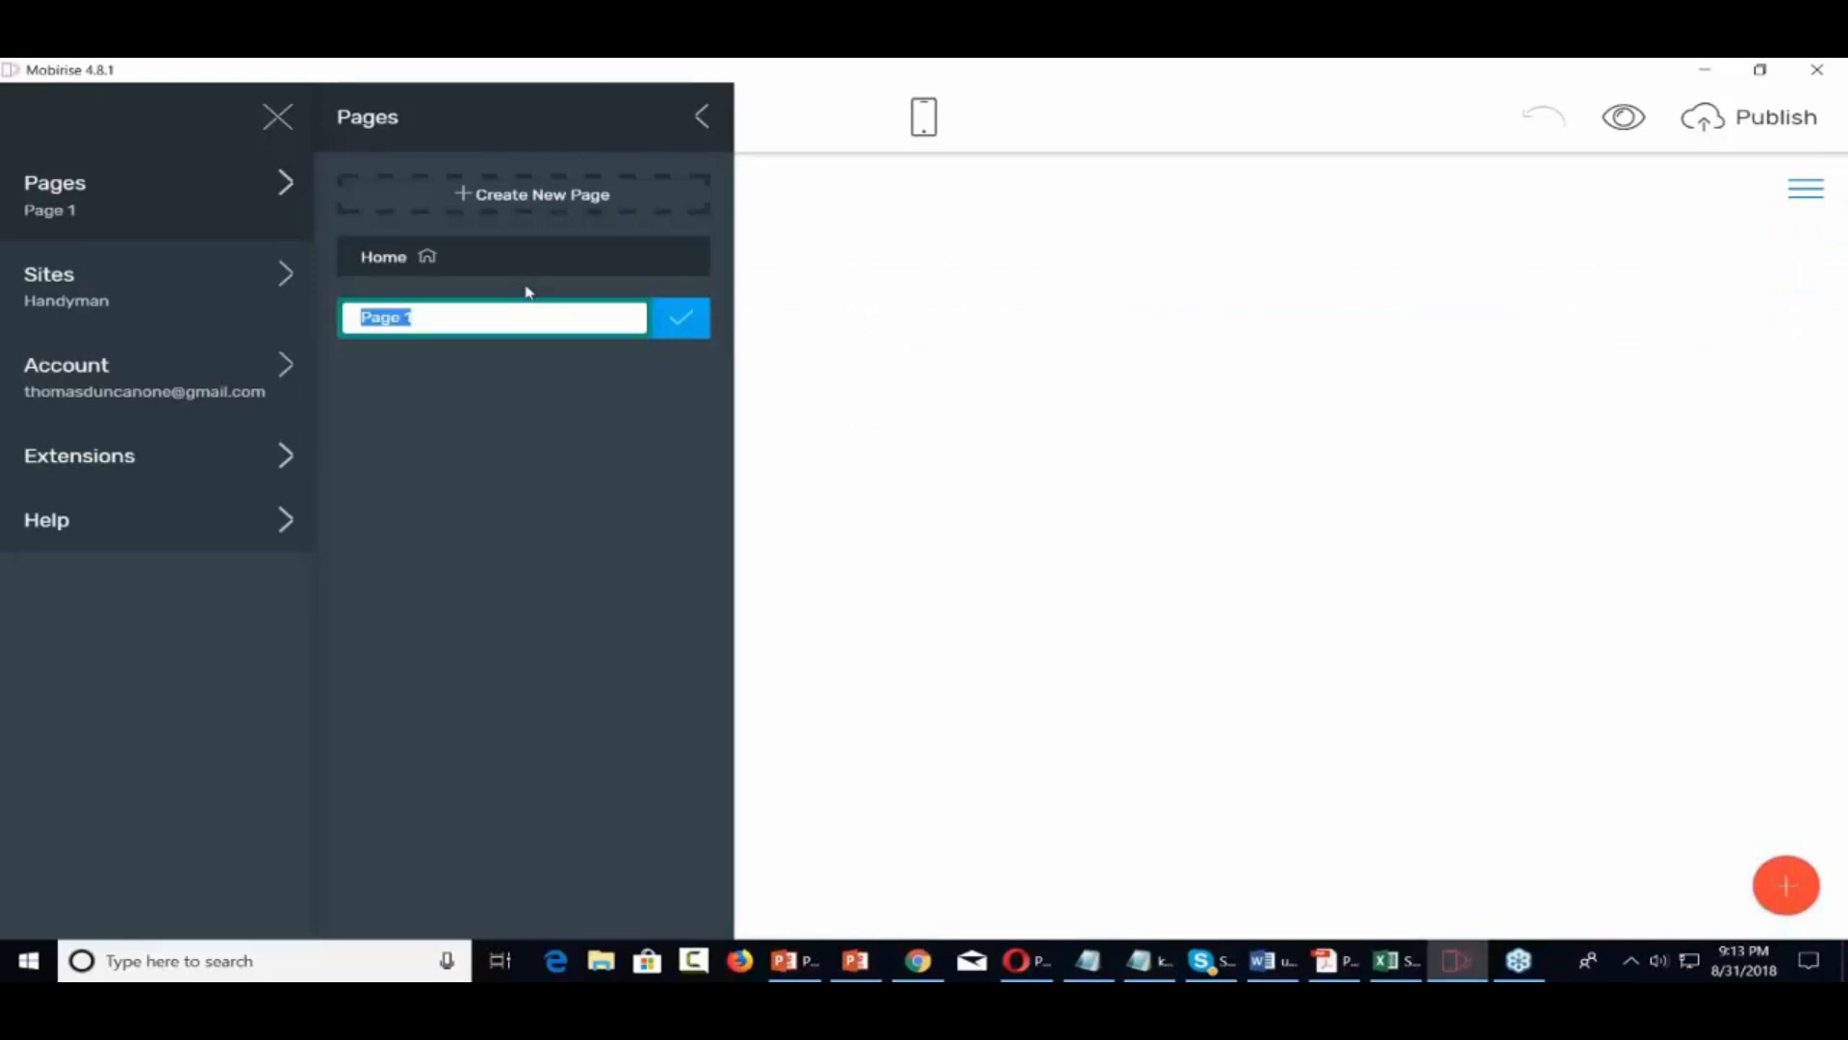
type("check Our V")
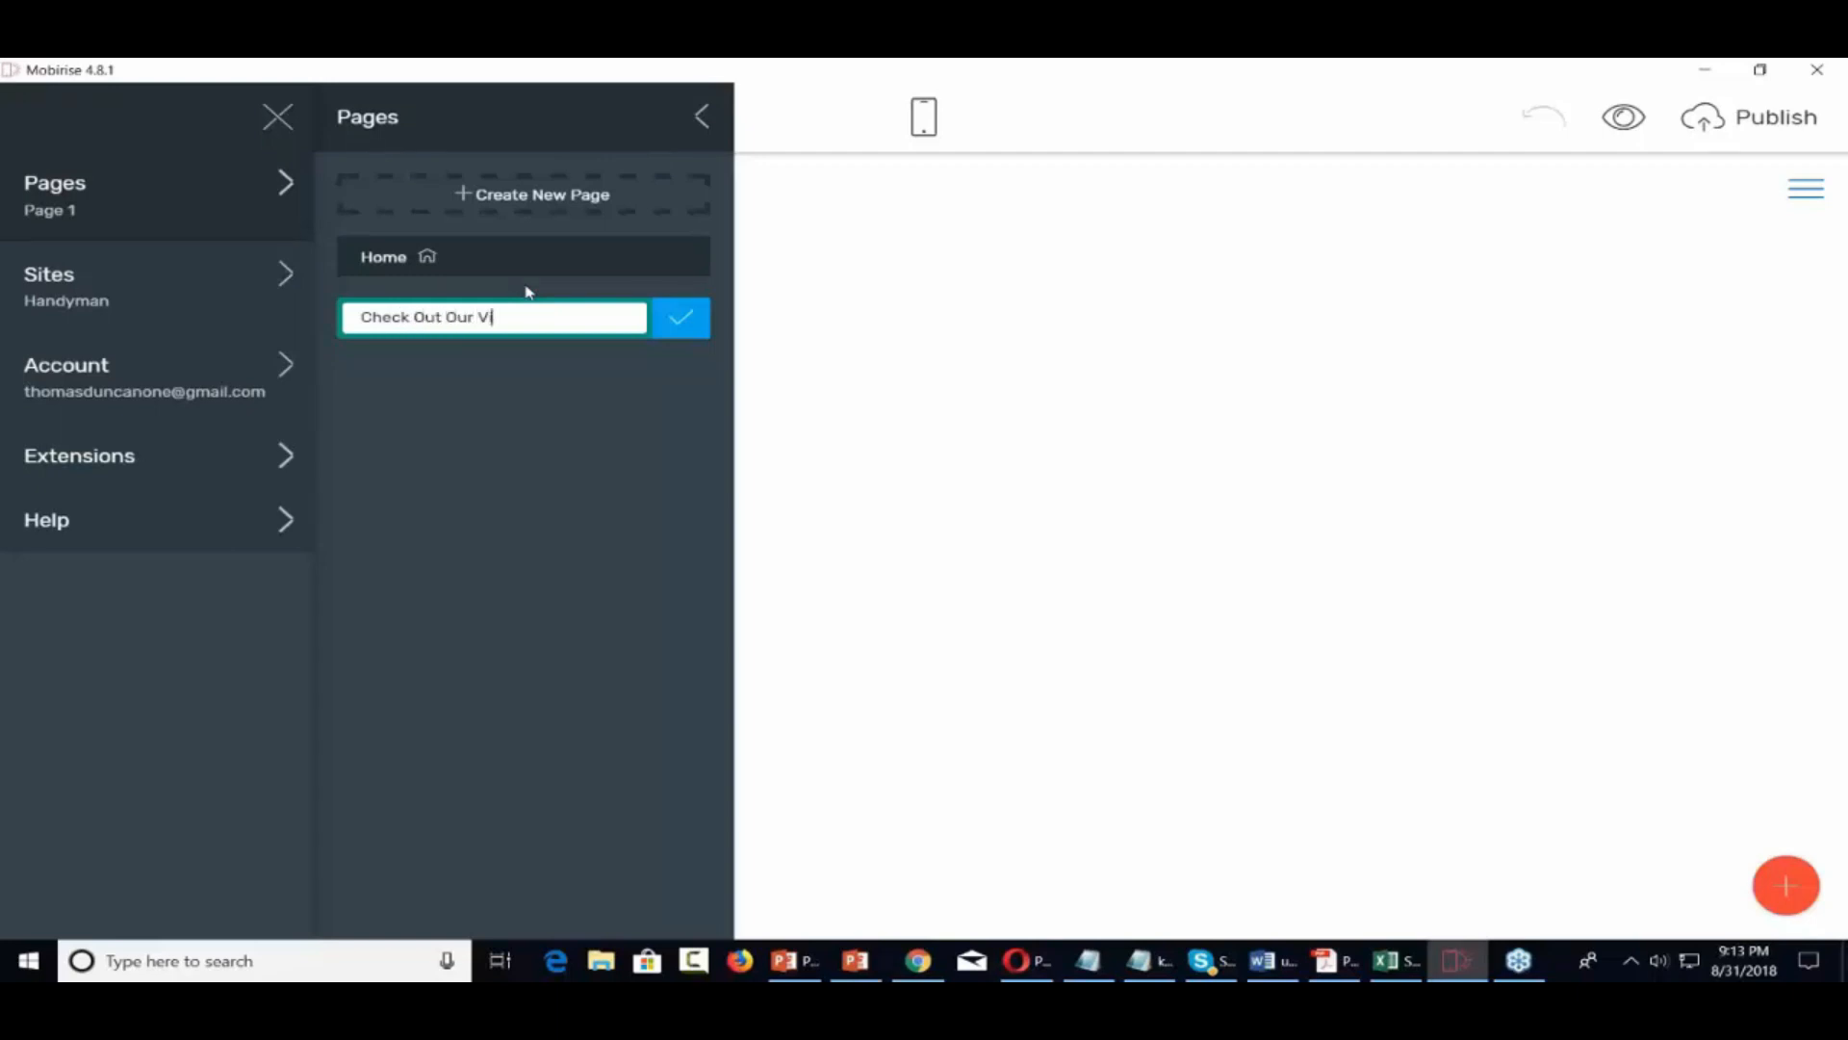
type("ideos")
left_click(681, 317)
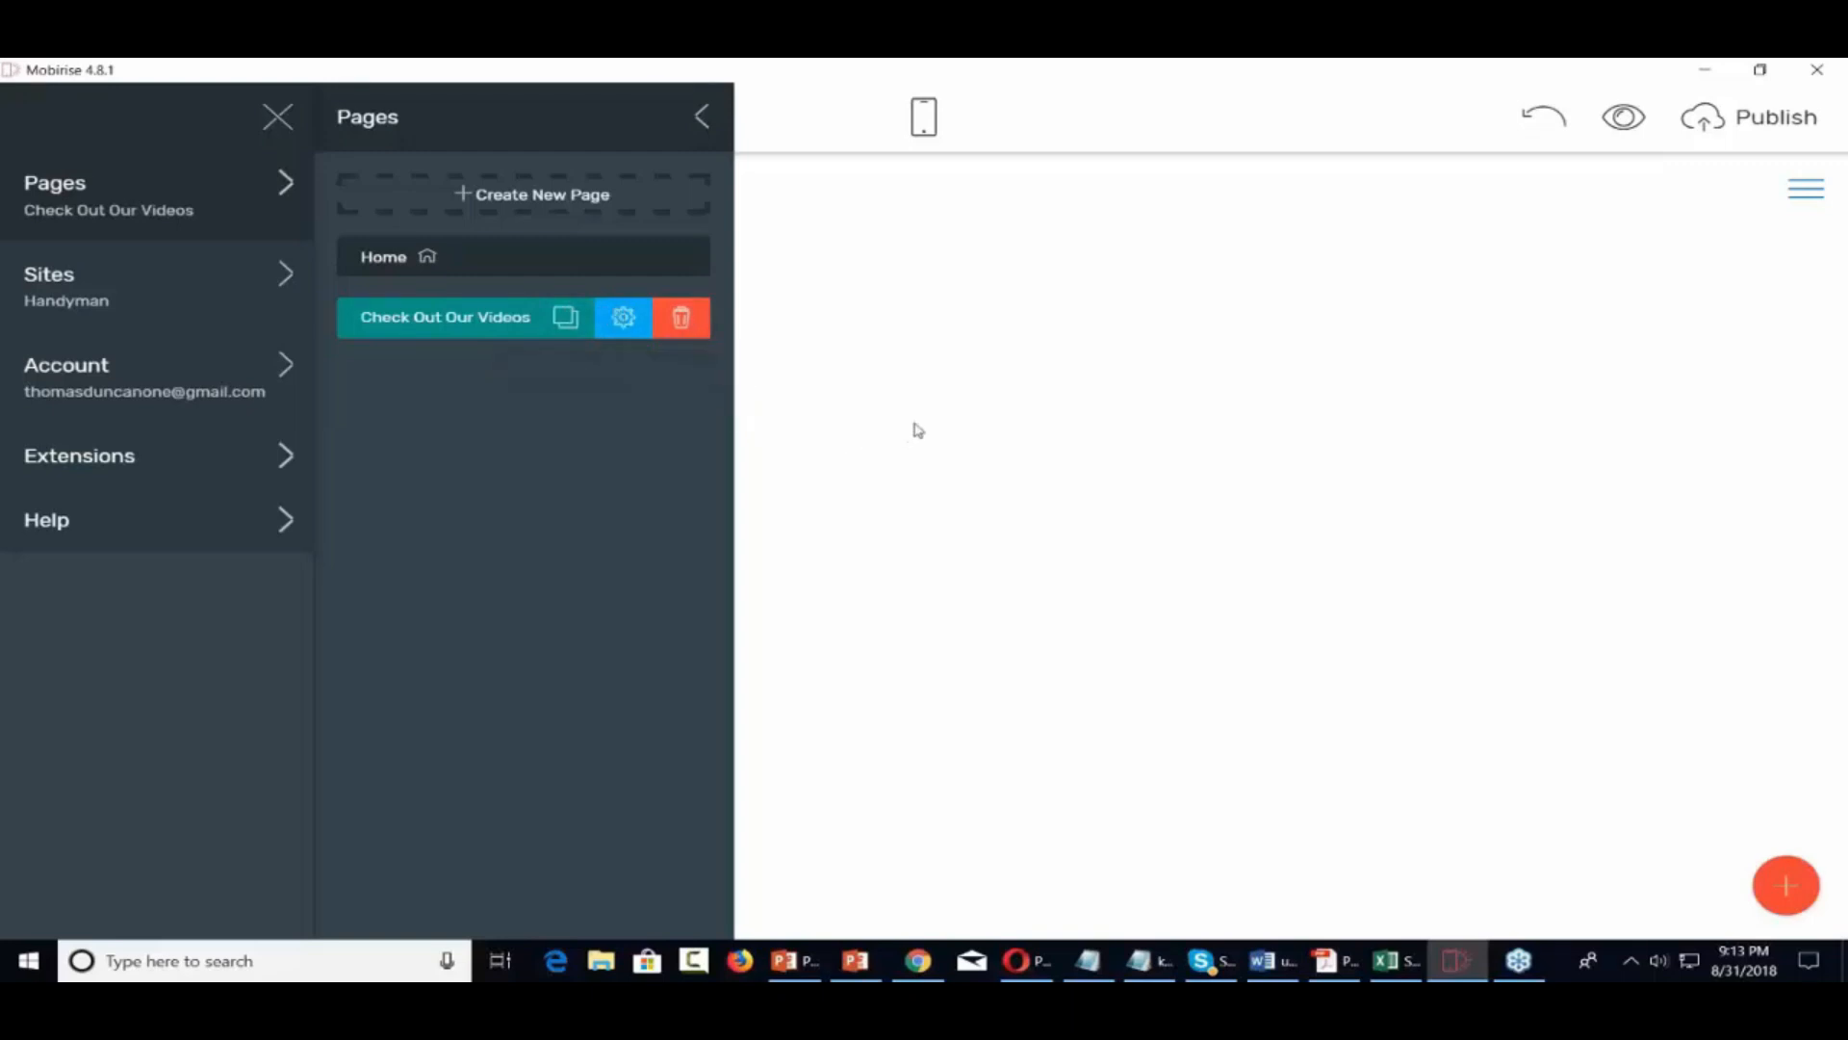
left_click(1019, 439)
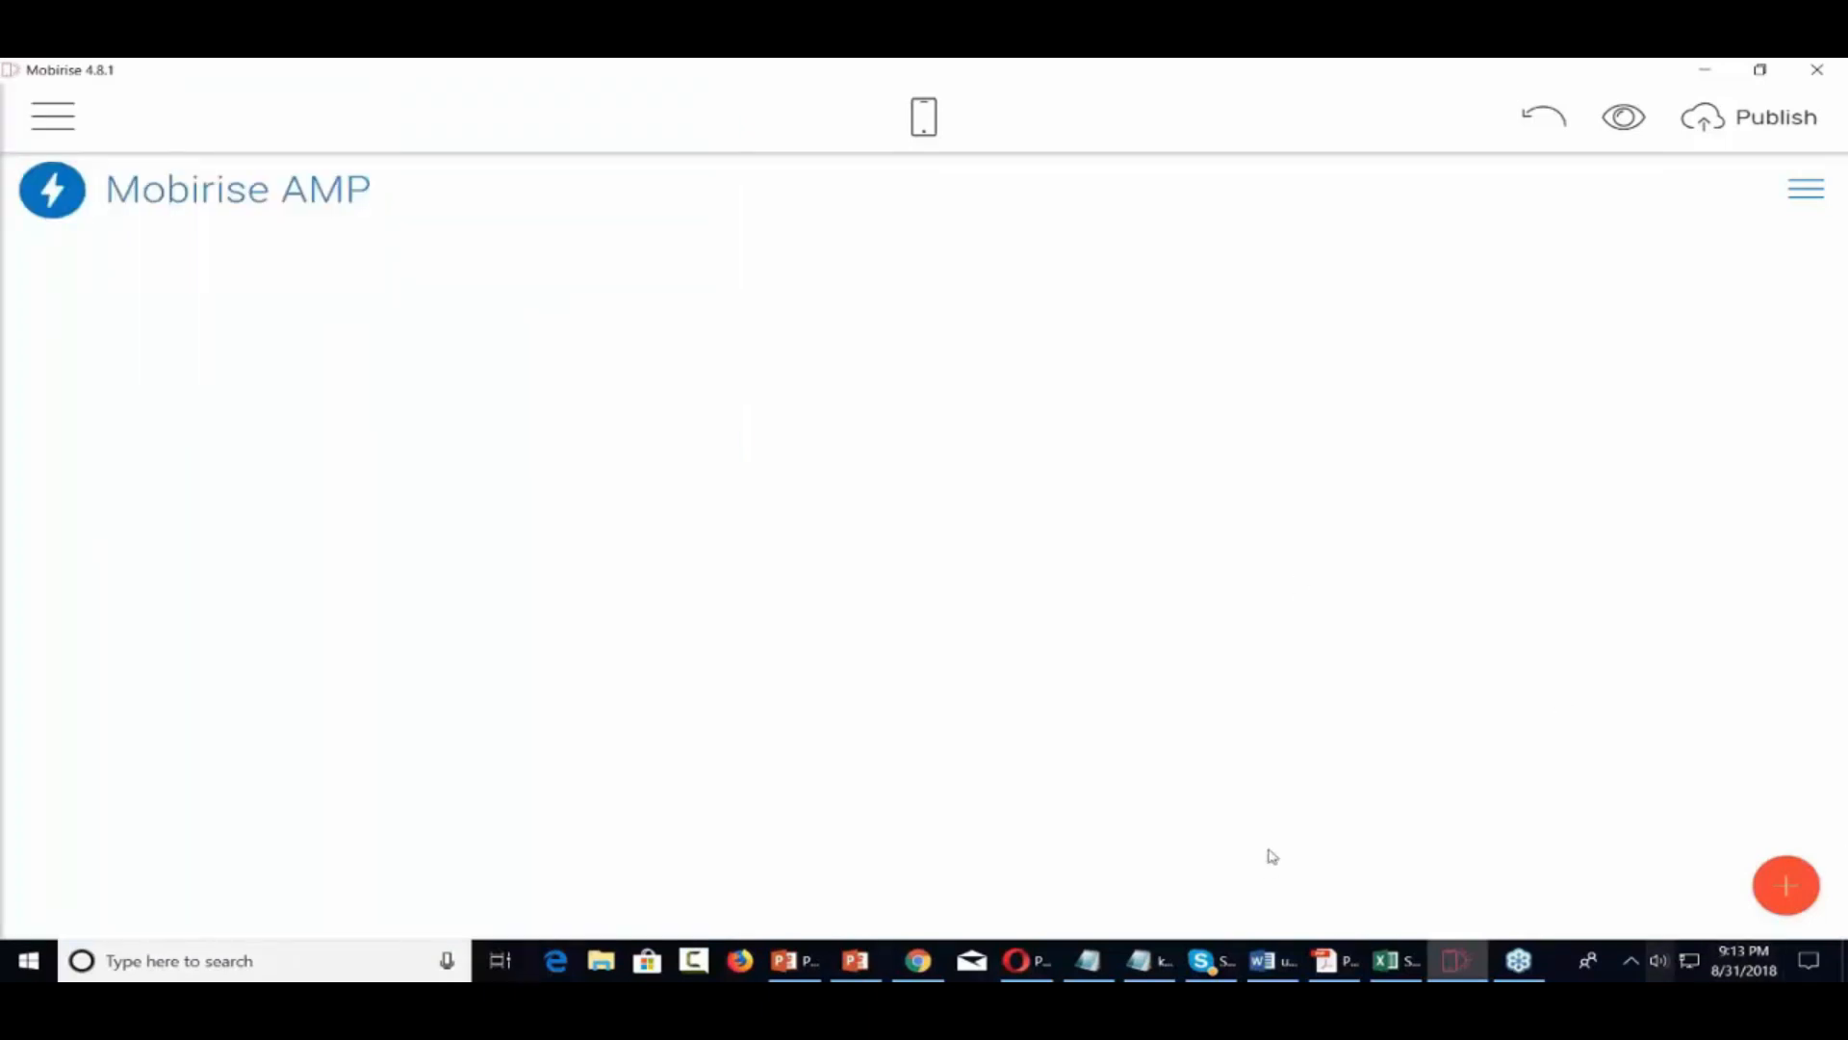
Drag a testimonials block from the Blocks panel onto the empty page
left_click(1785, 884)
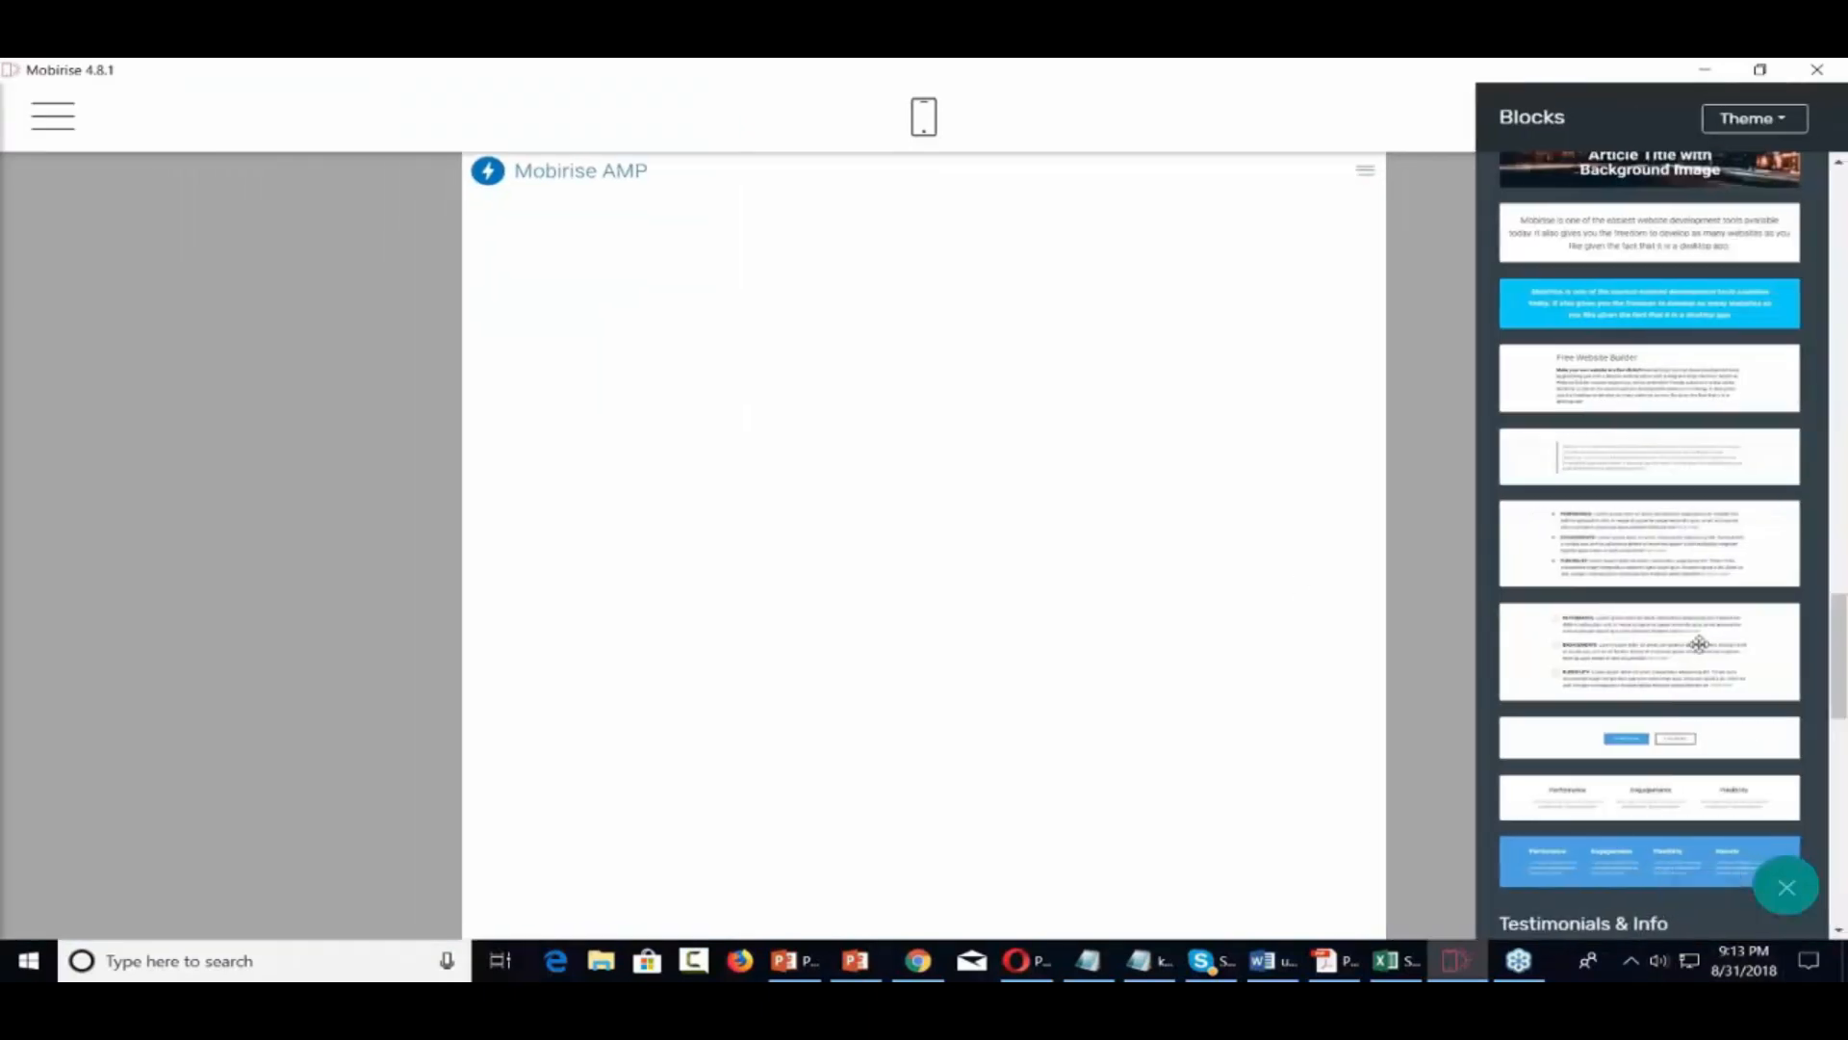
scroll(1699, 644, "down", 5)
scroll(1649, 539, "down", 4)
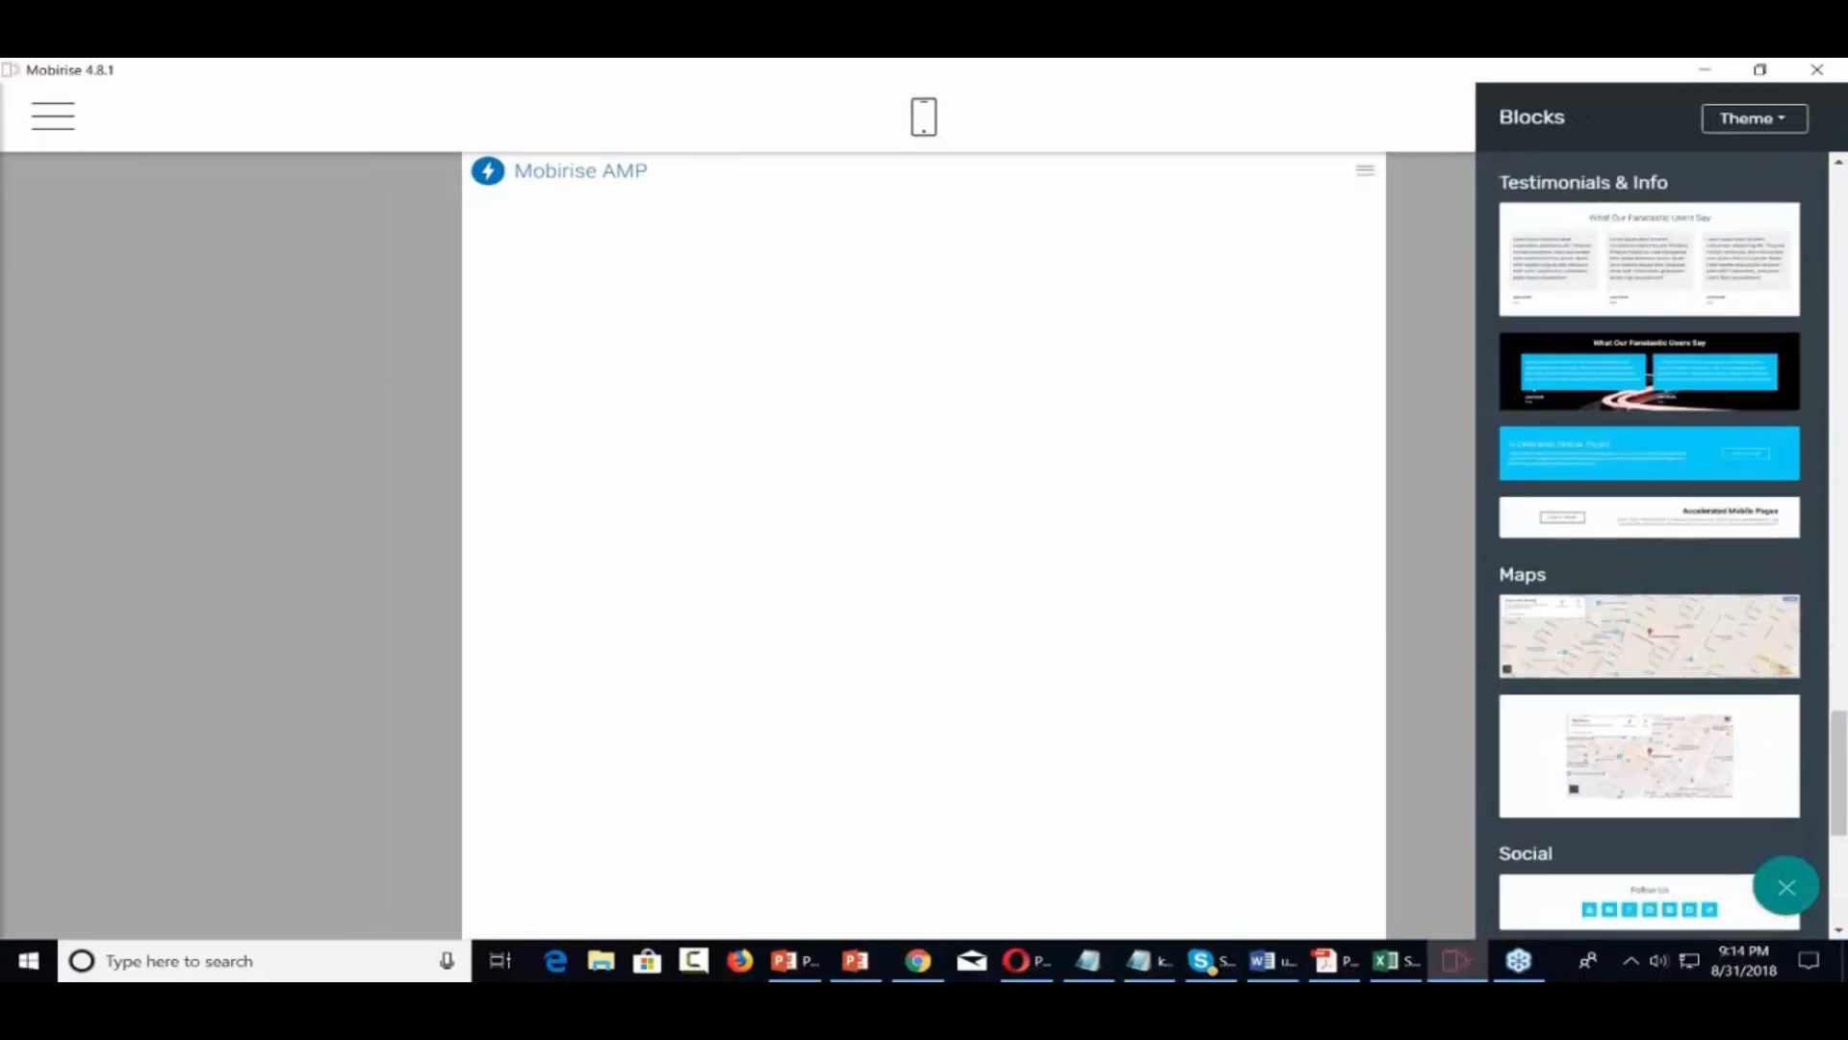
scroll(1649, 539, "up", 4)
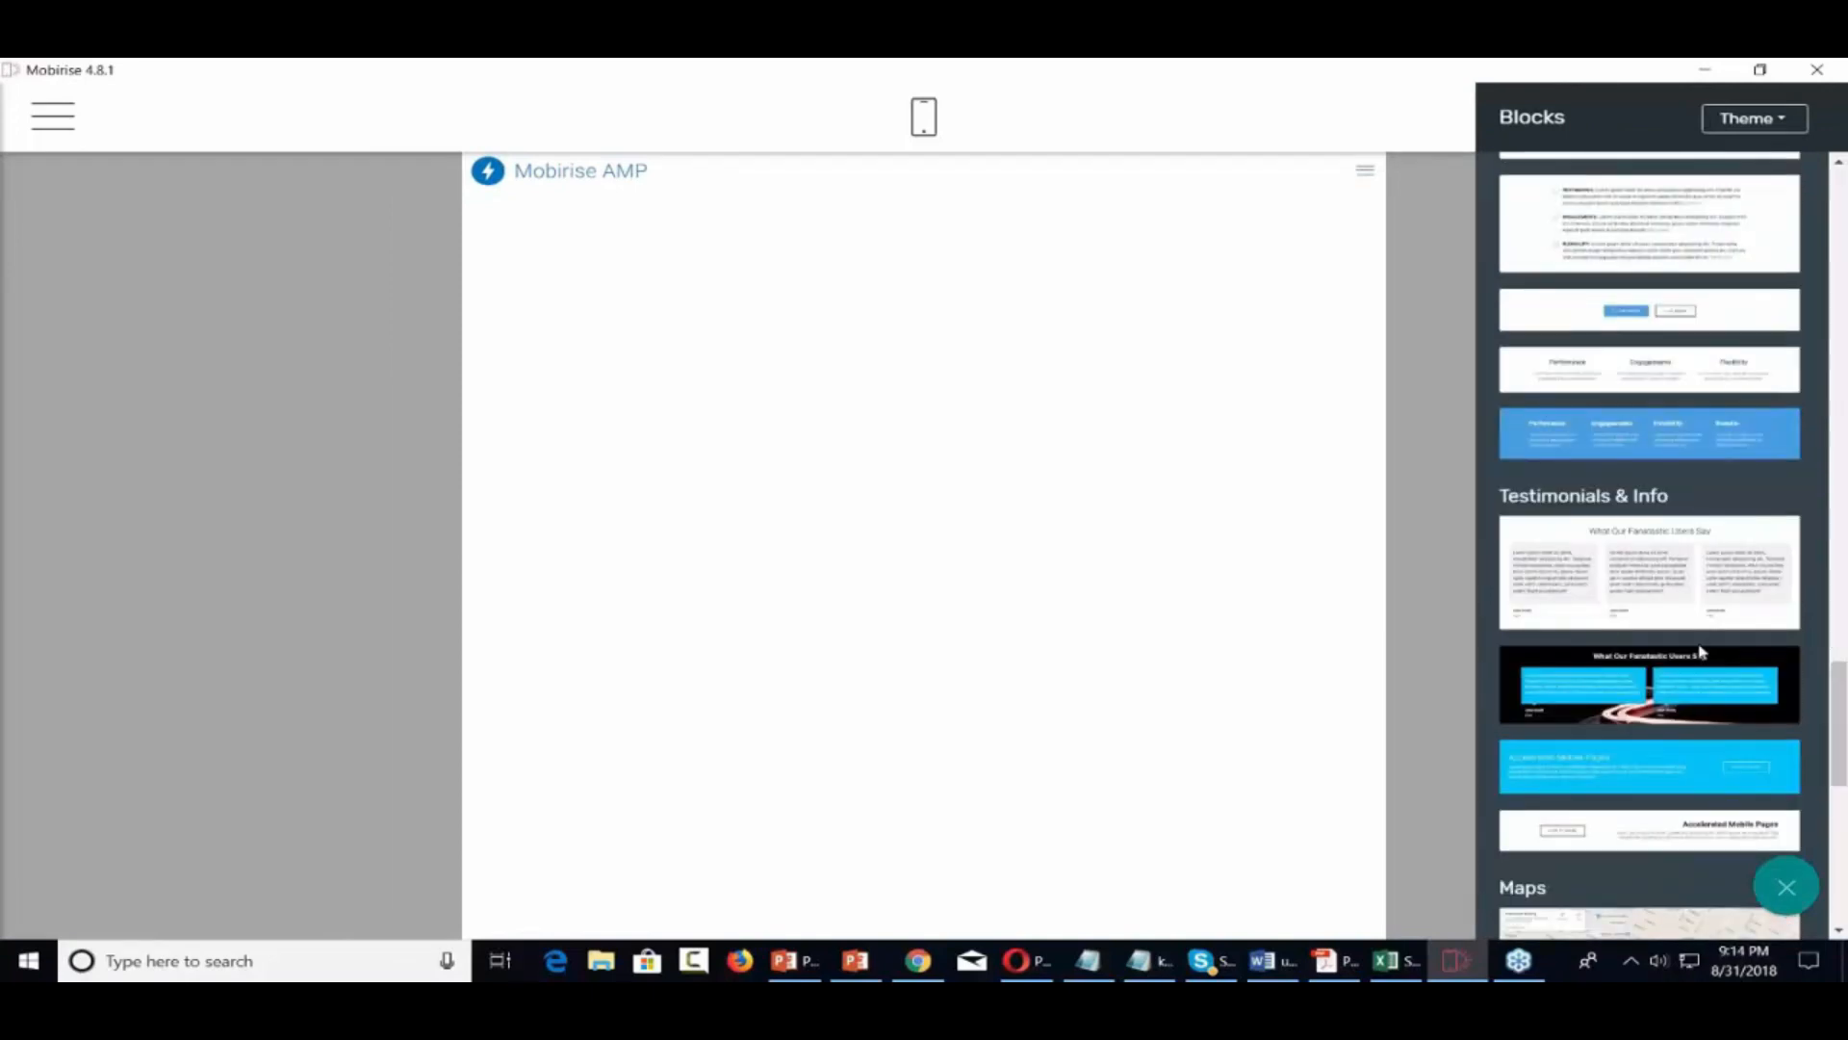
left_click_drag(1675, 568, 991, 566)
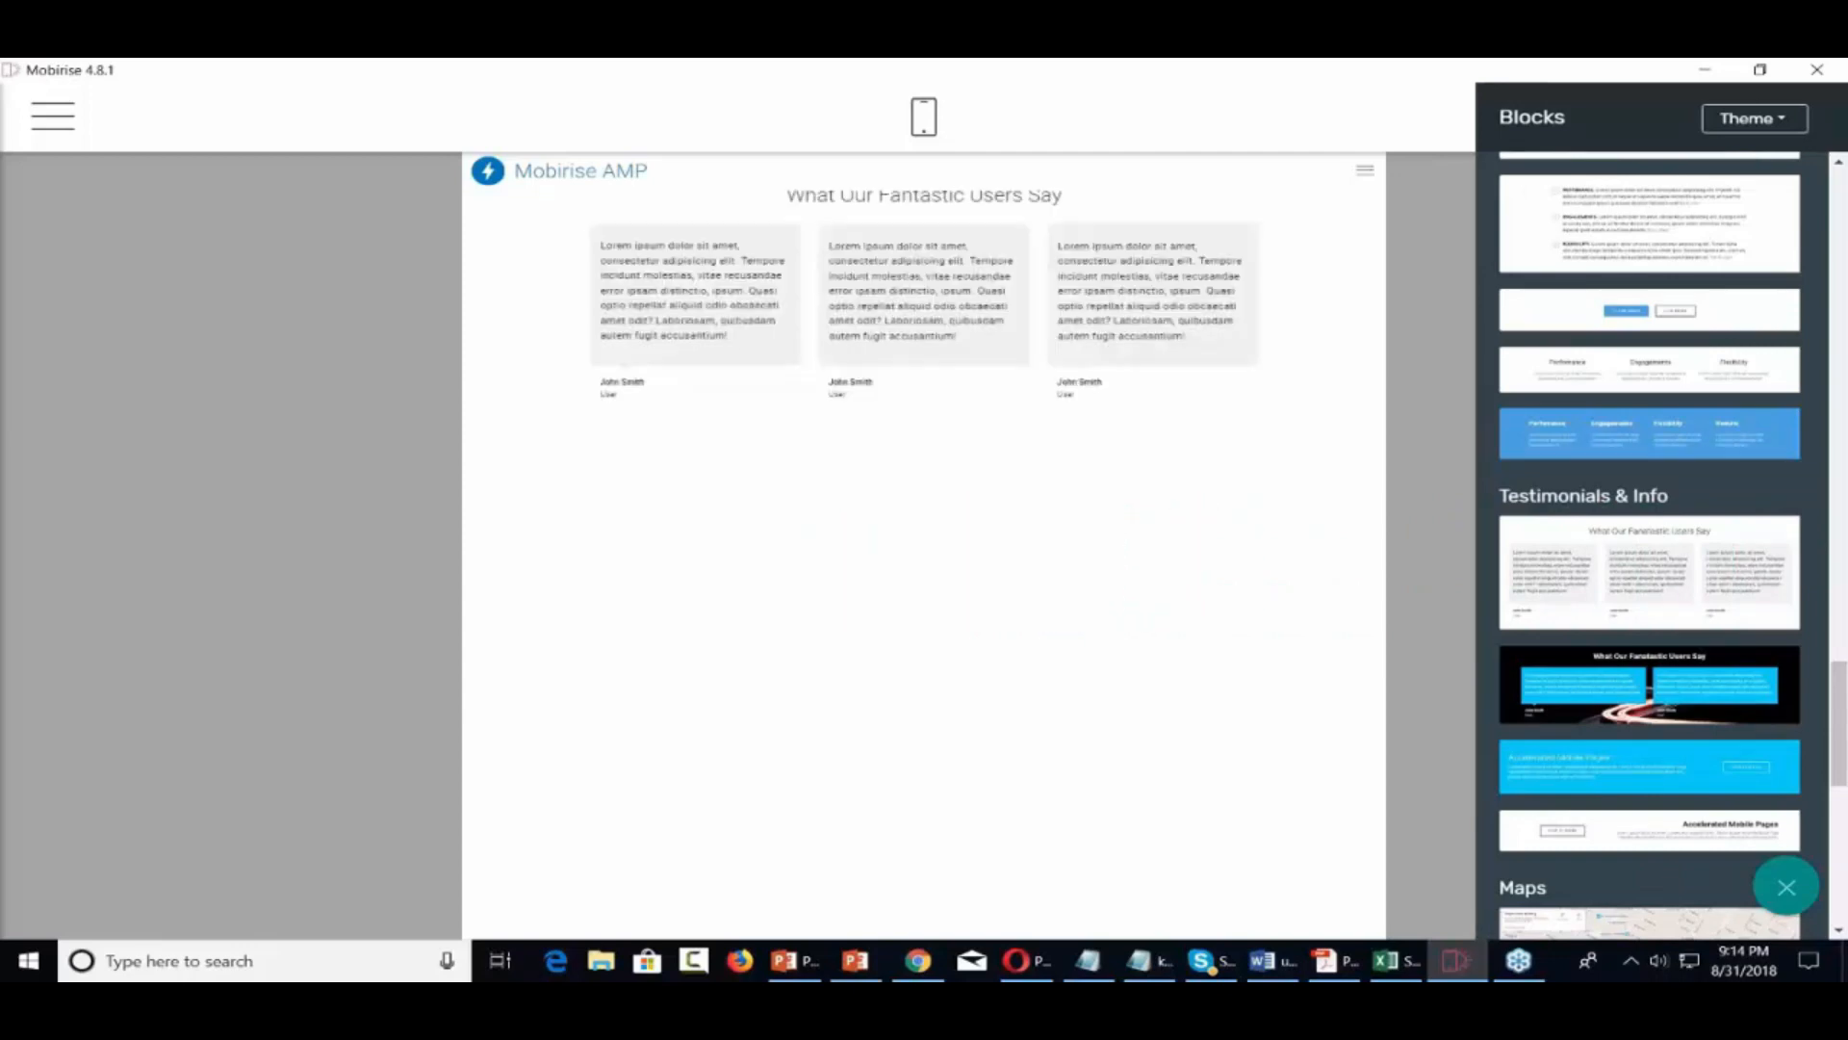
Add a dark News/Categories/Links footer and a Share this page block below the testimonials
scroll(1578, 684, "down", 7)
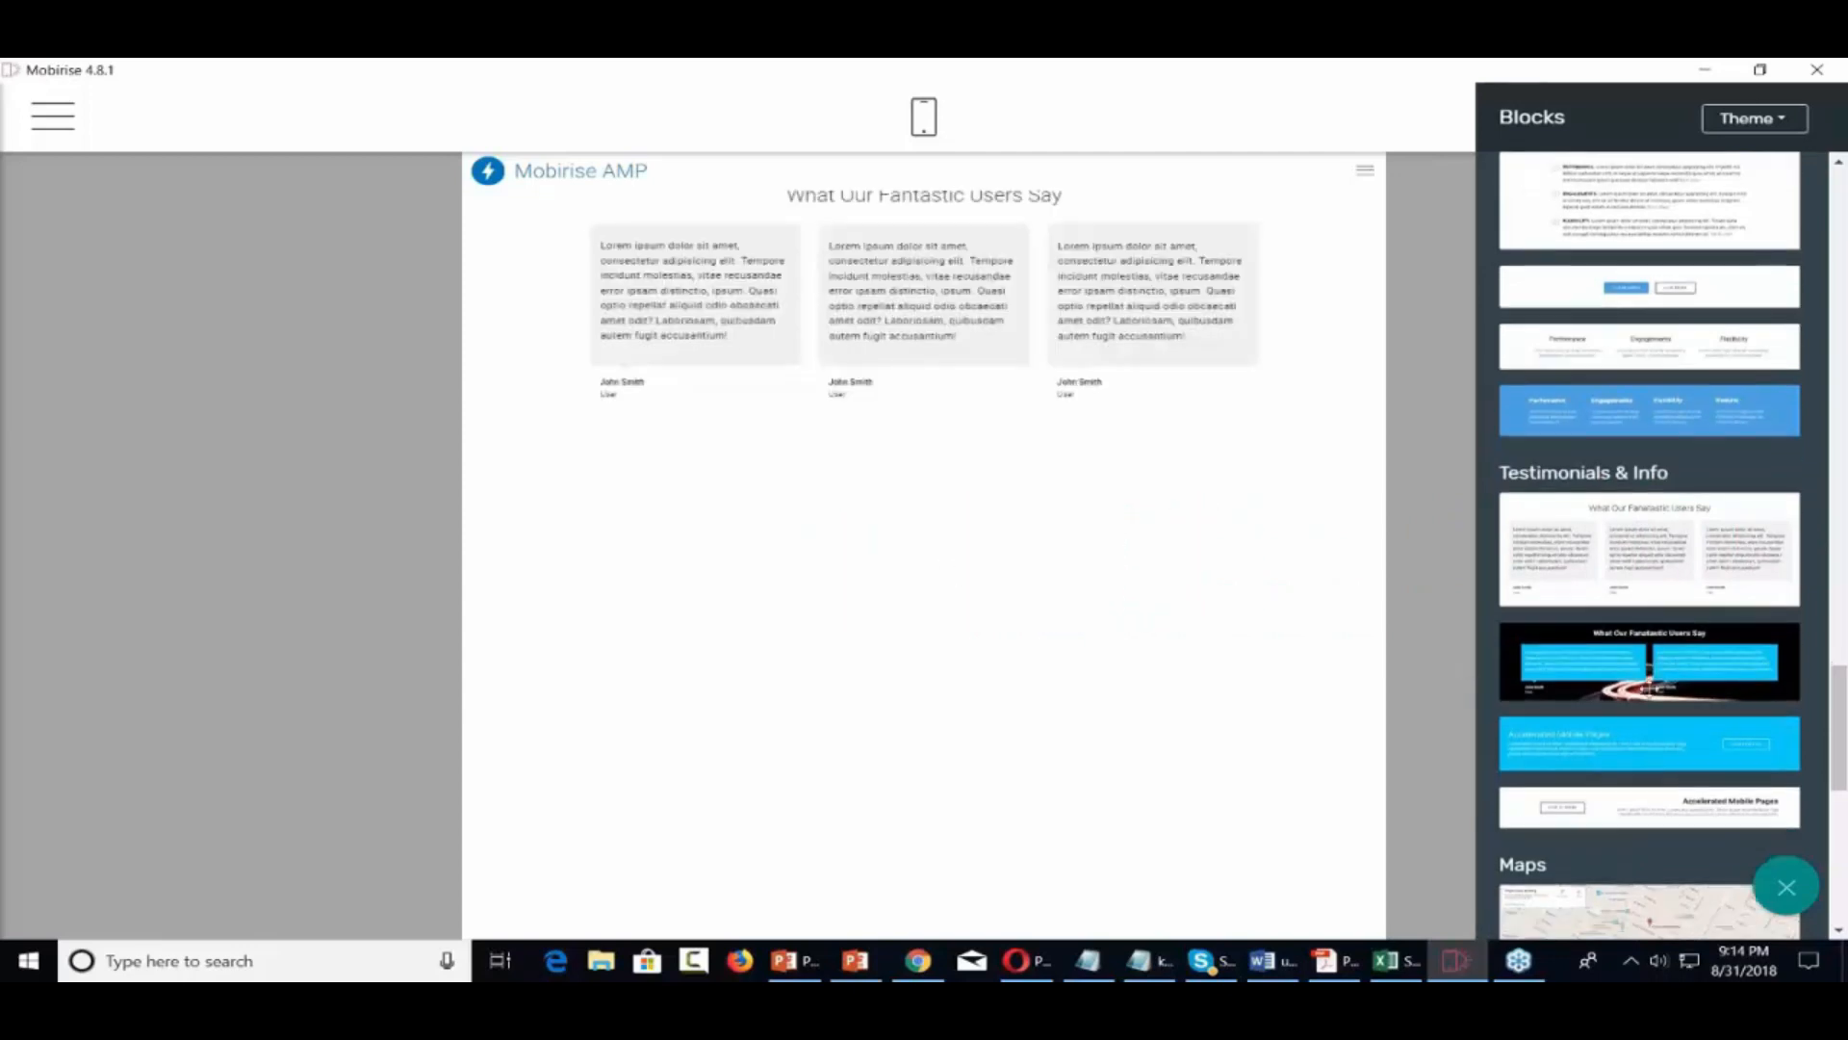
scroll(1649, 687, "down", 2)
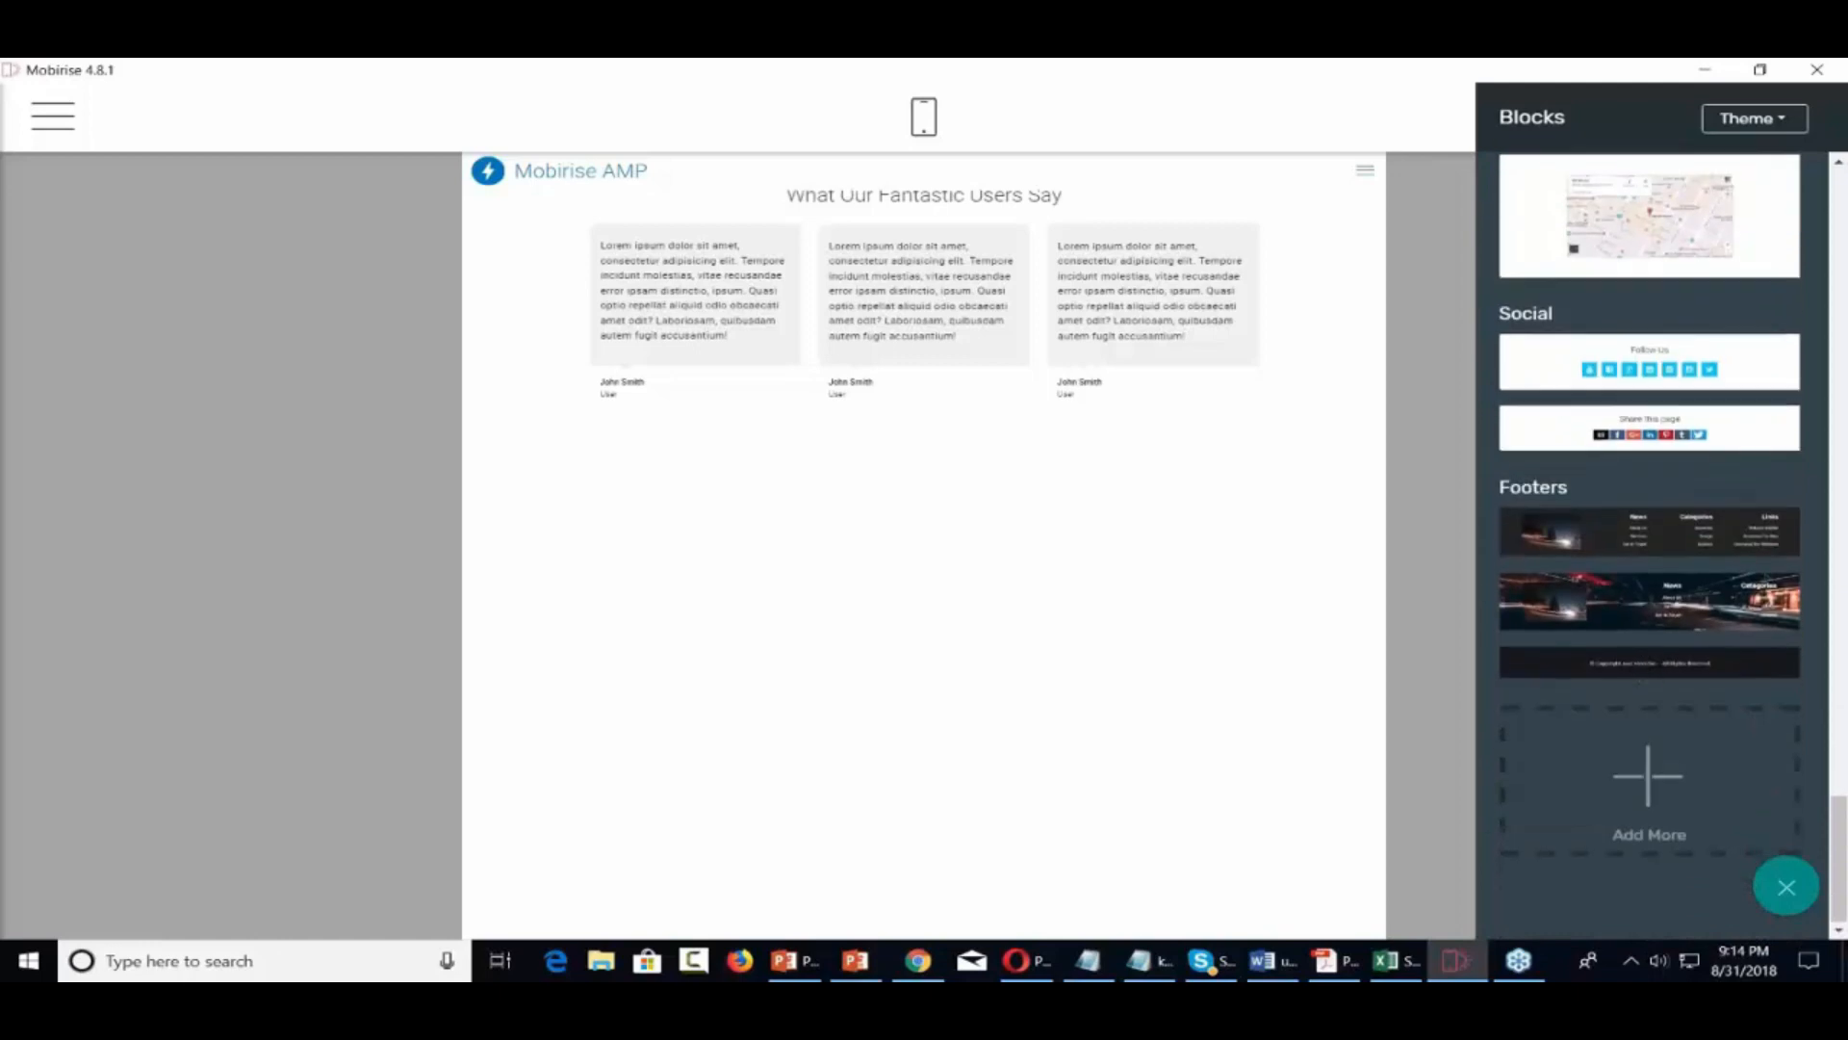
scroll(1650, 684, "up", 3)
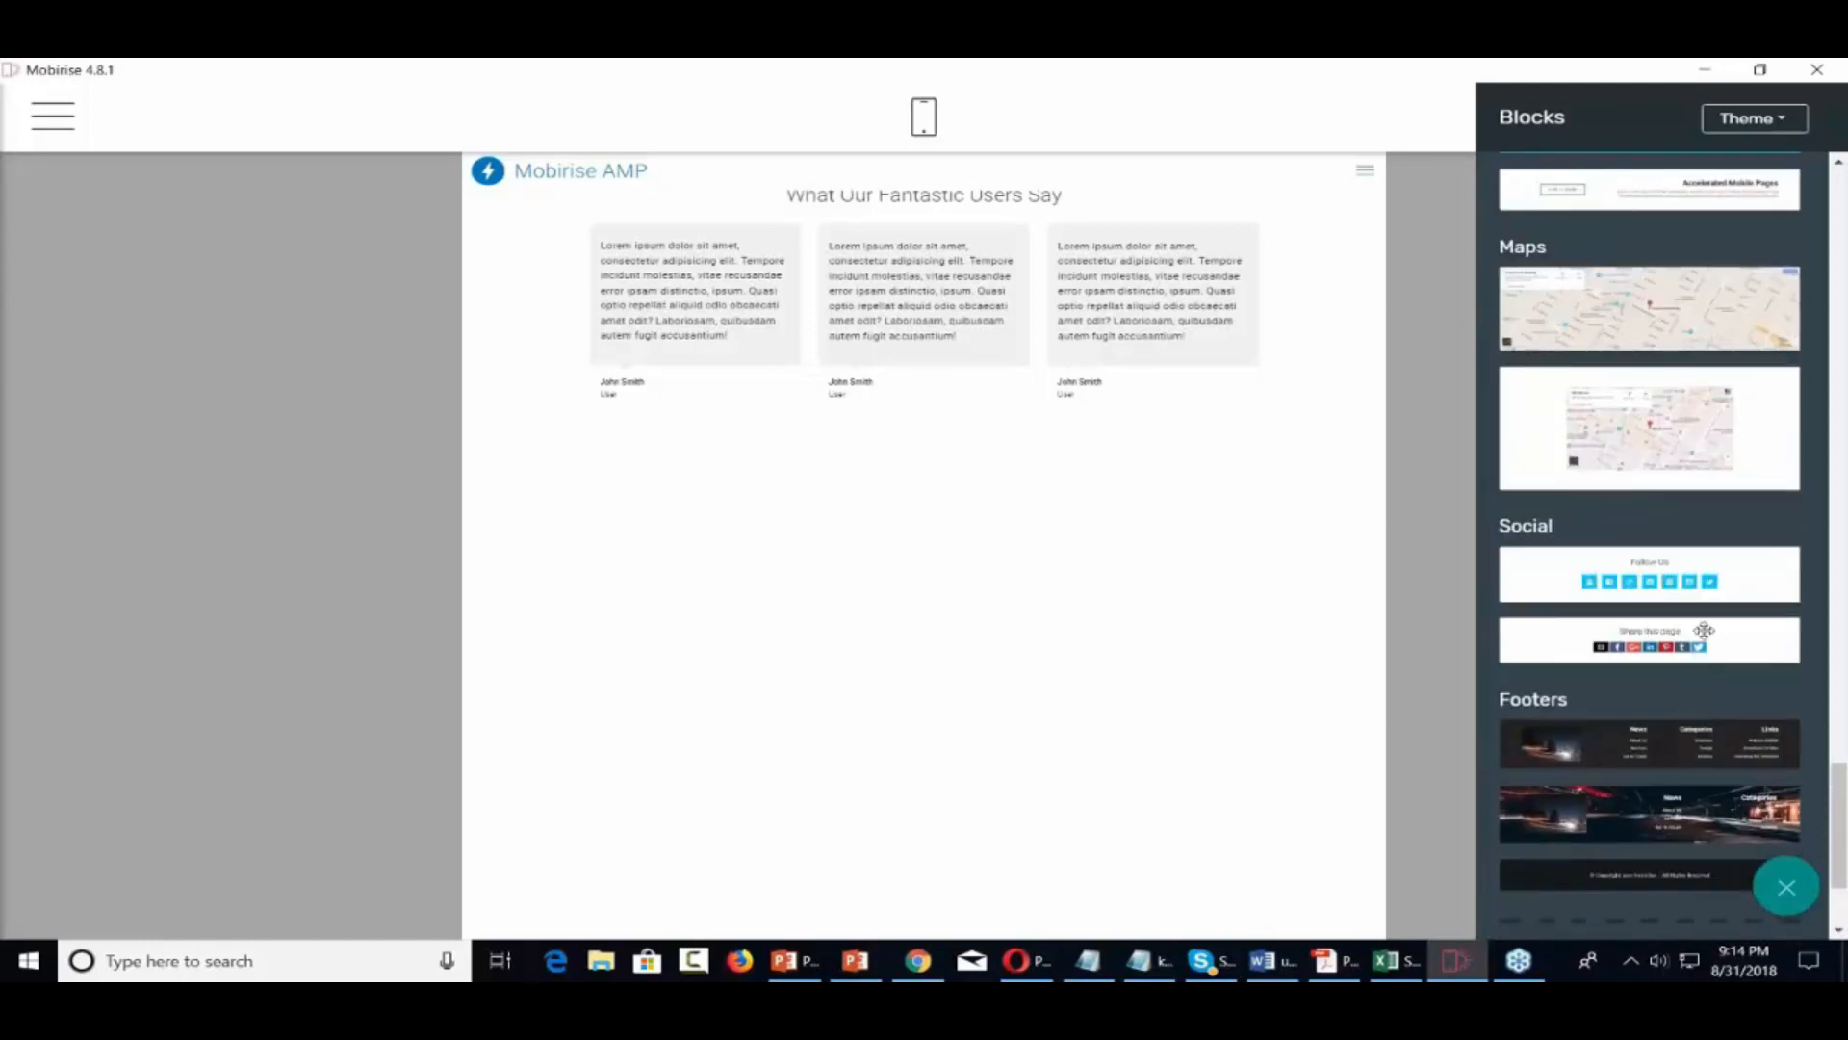
left_click_drag(1669, 743, 953, 838)
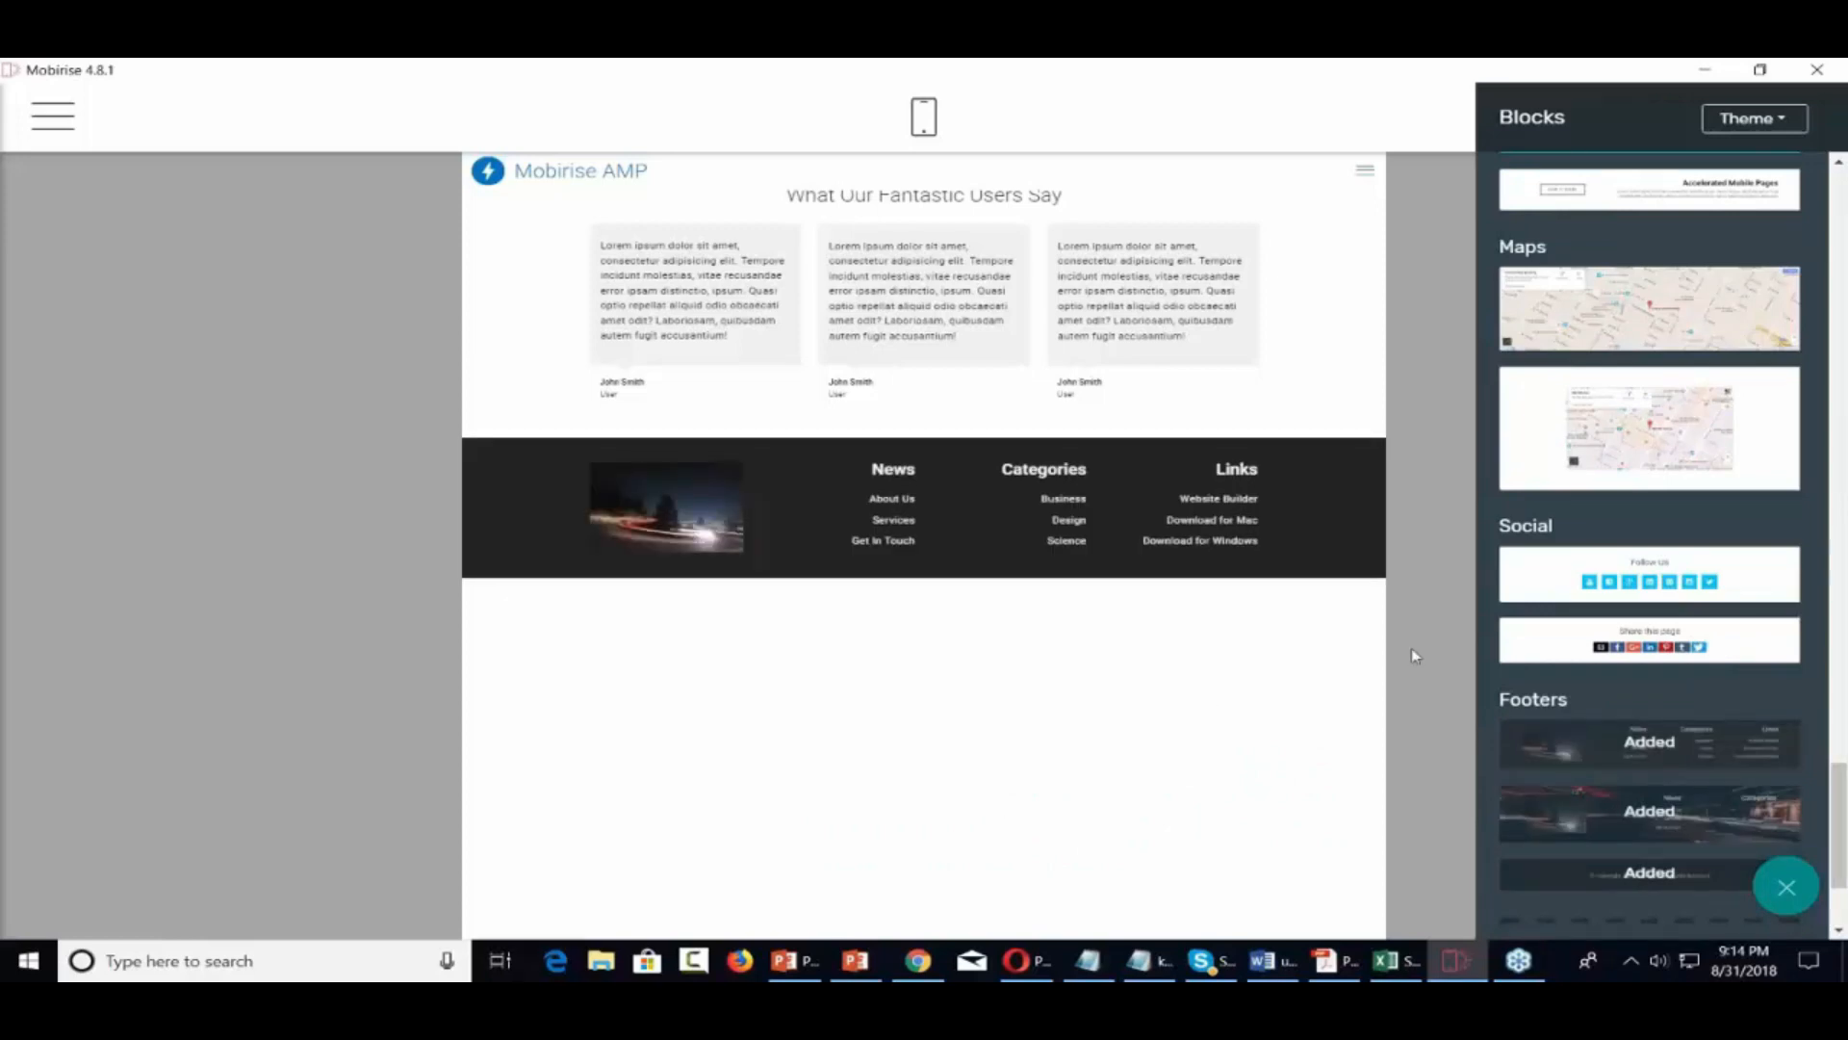
left_click_drag(1690, 568, 1603, 570)
left_click_drag(1588, 653, 650, 653)
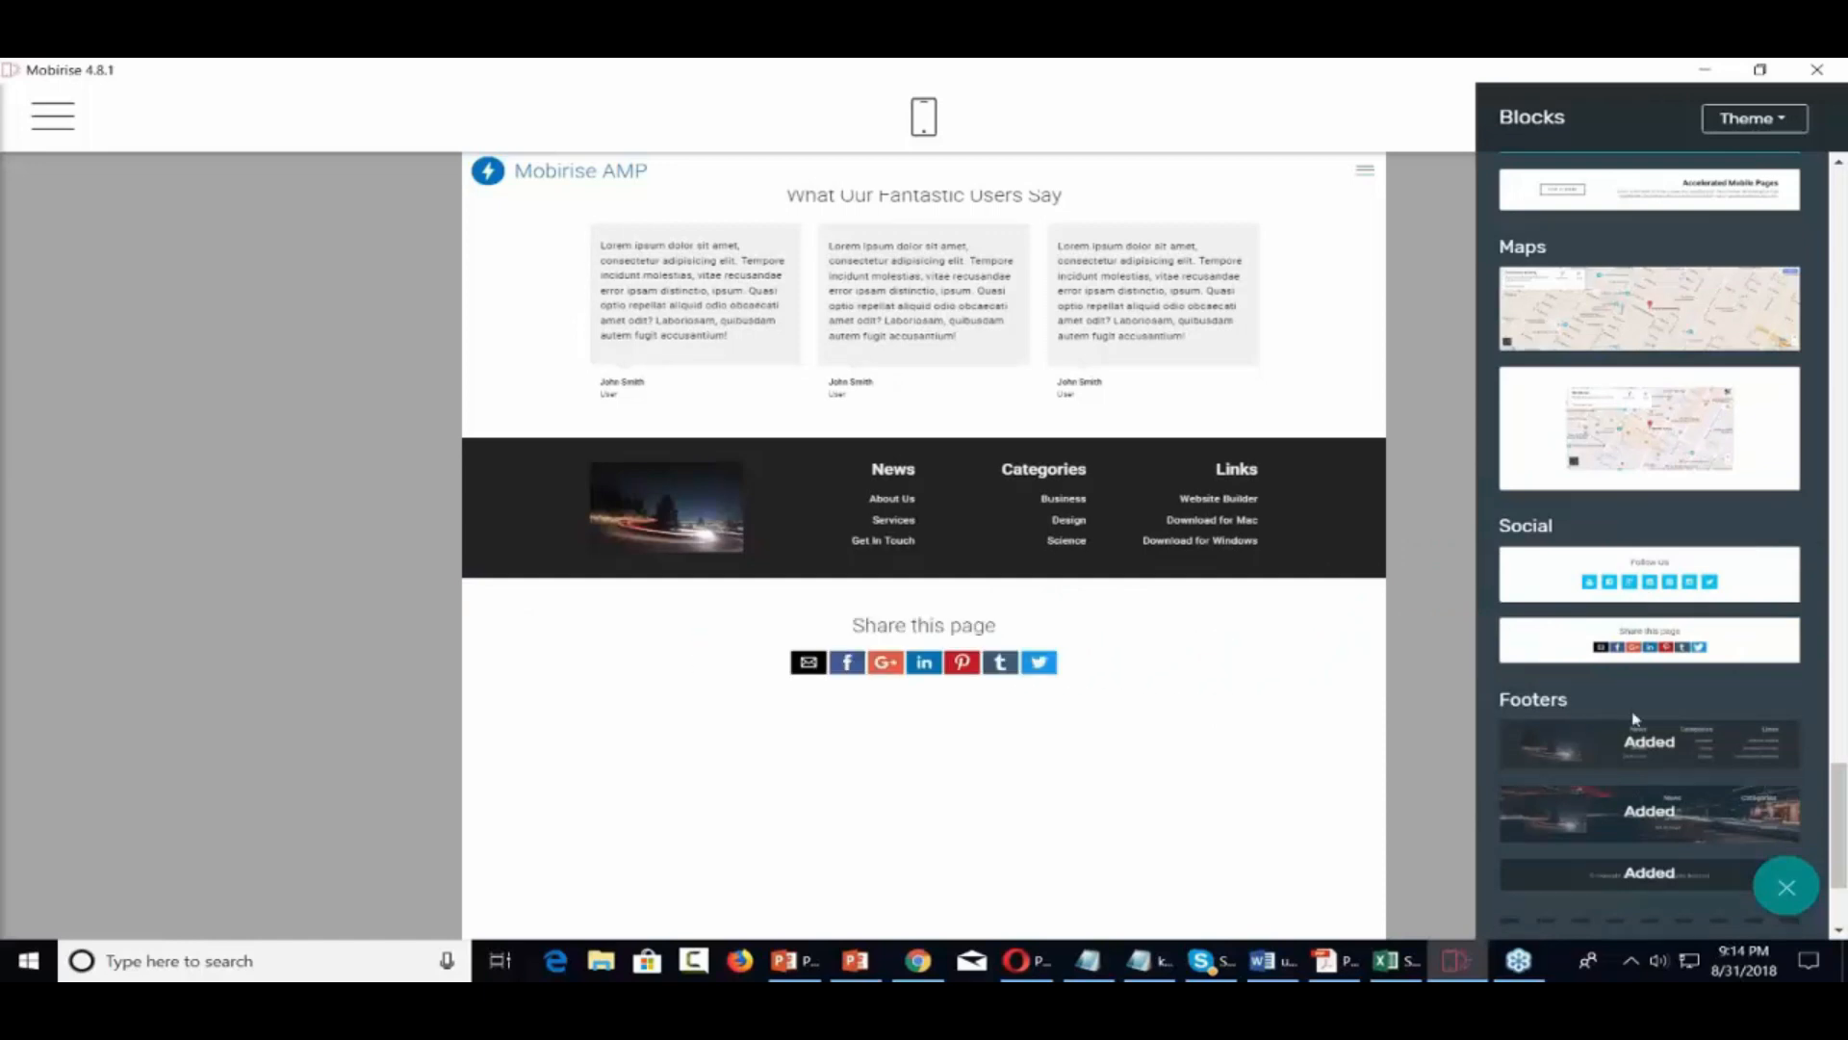
scroll(1633, 717, "down", 3)
scroll(1628, 711, "up", 10)
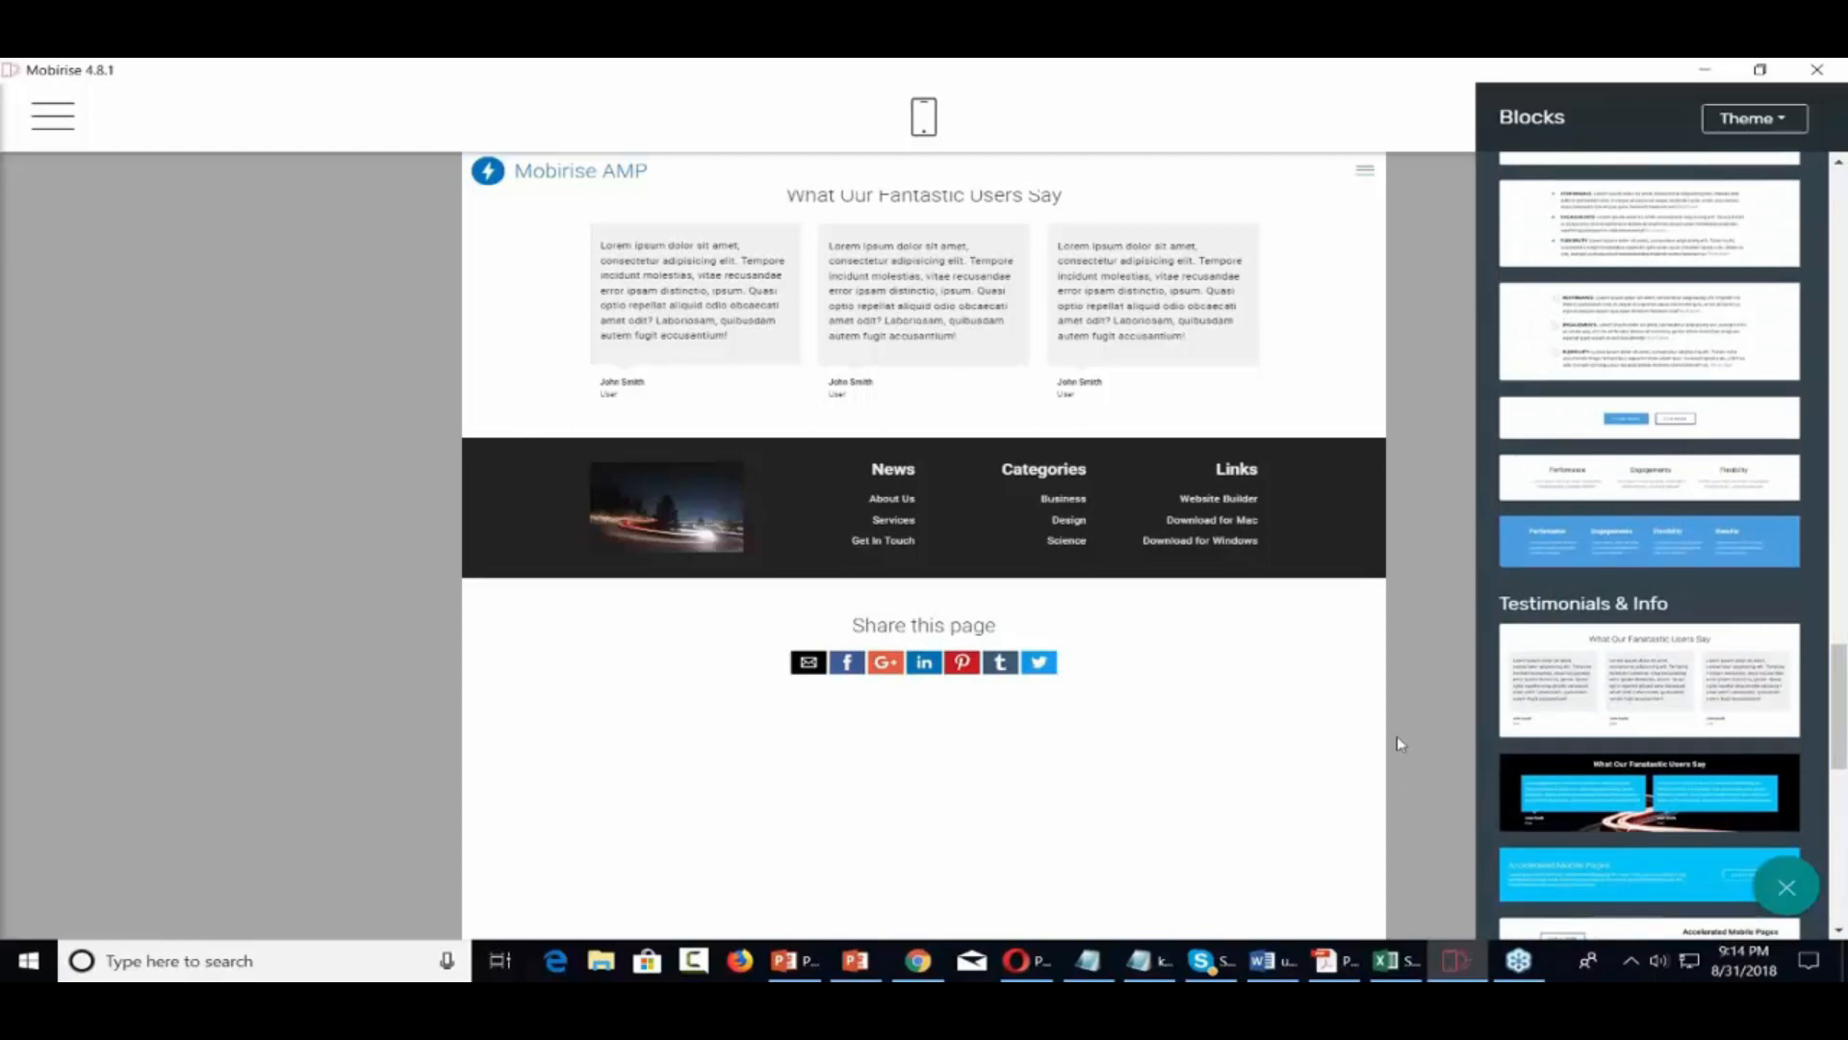
Close the block library and move the AMP header block down below the footer
left_click(1410, 680)
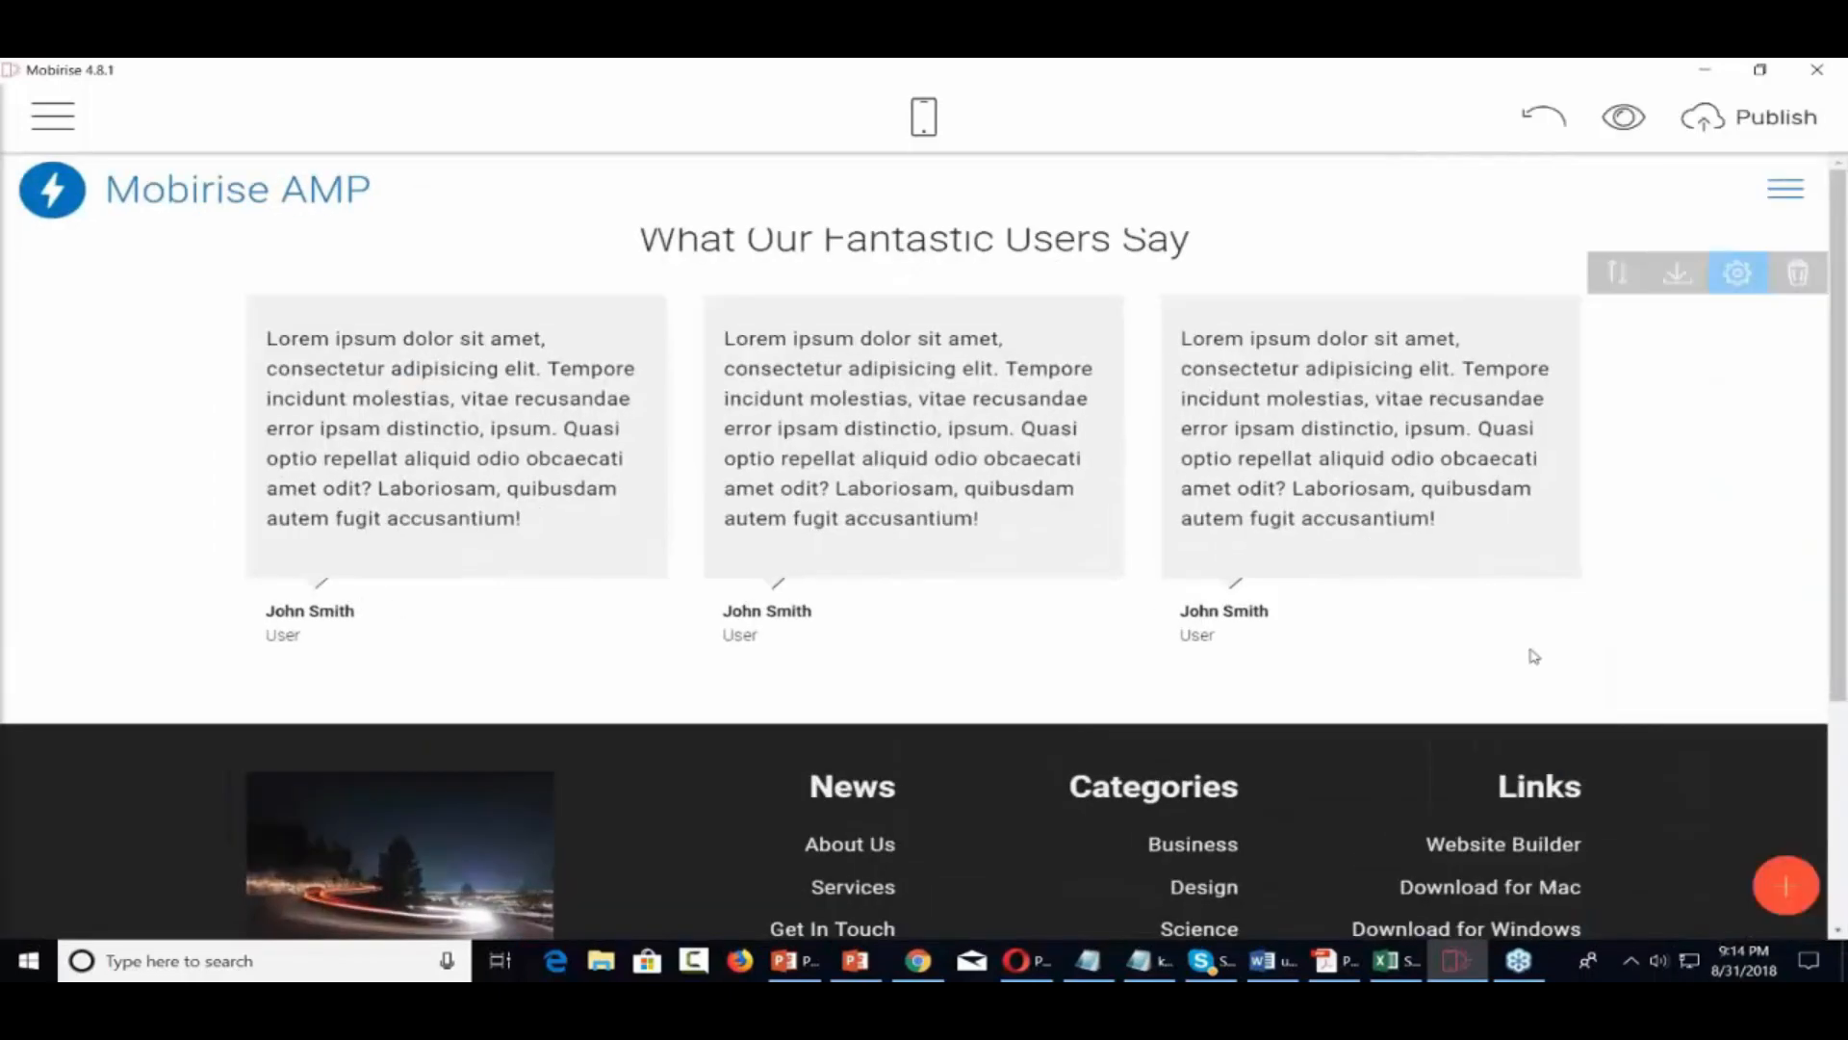
left_click(1617, 274)
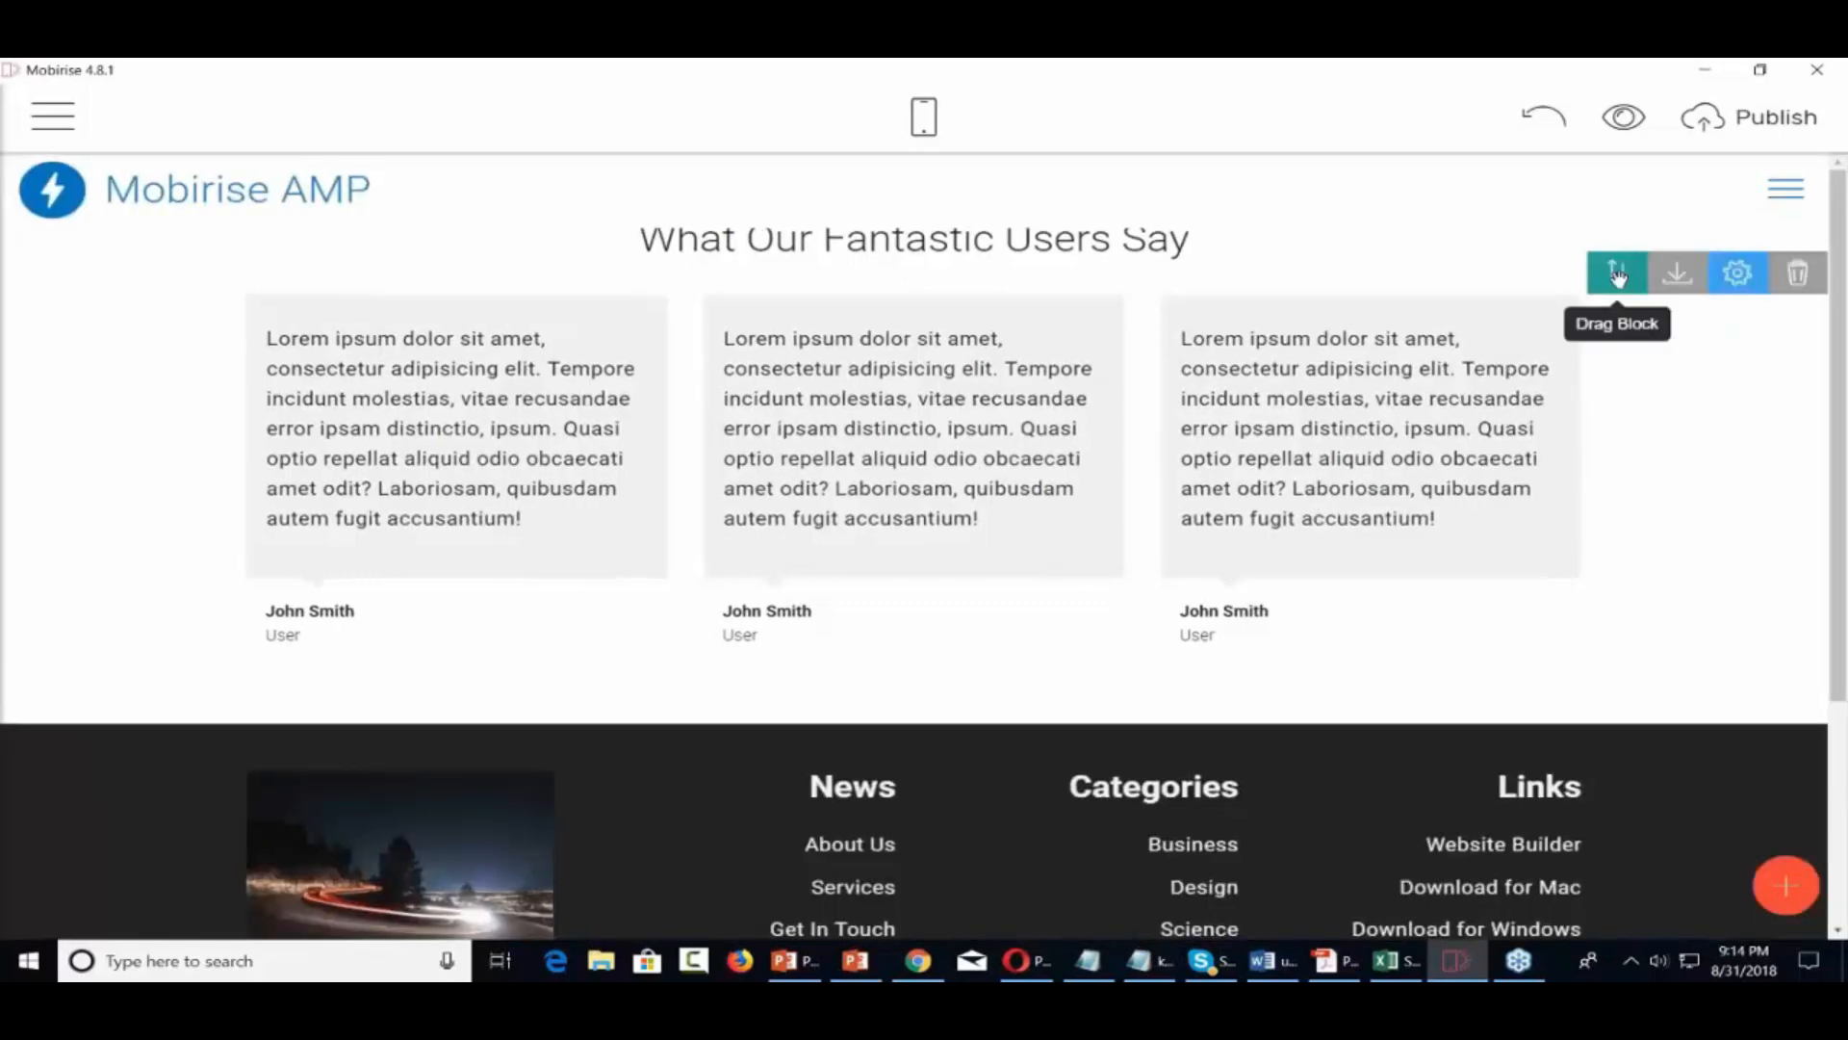
left_click(1618, 274)
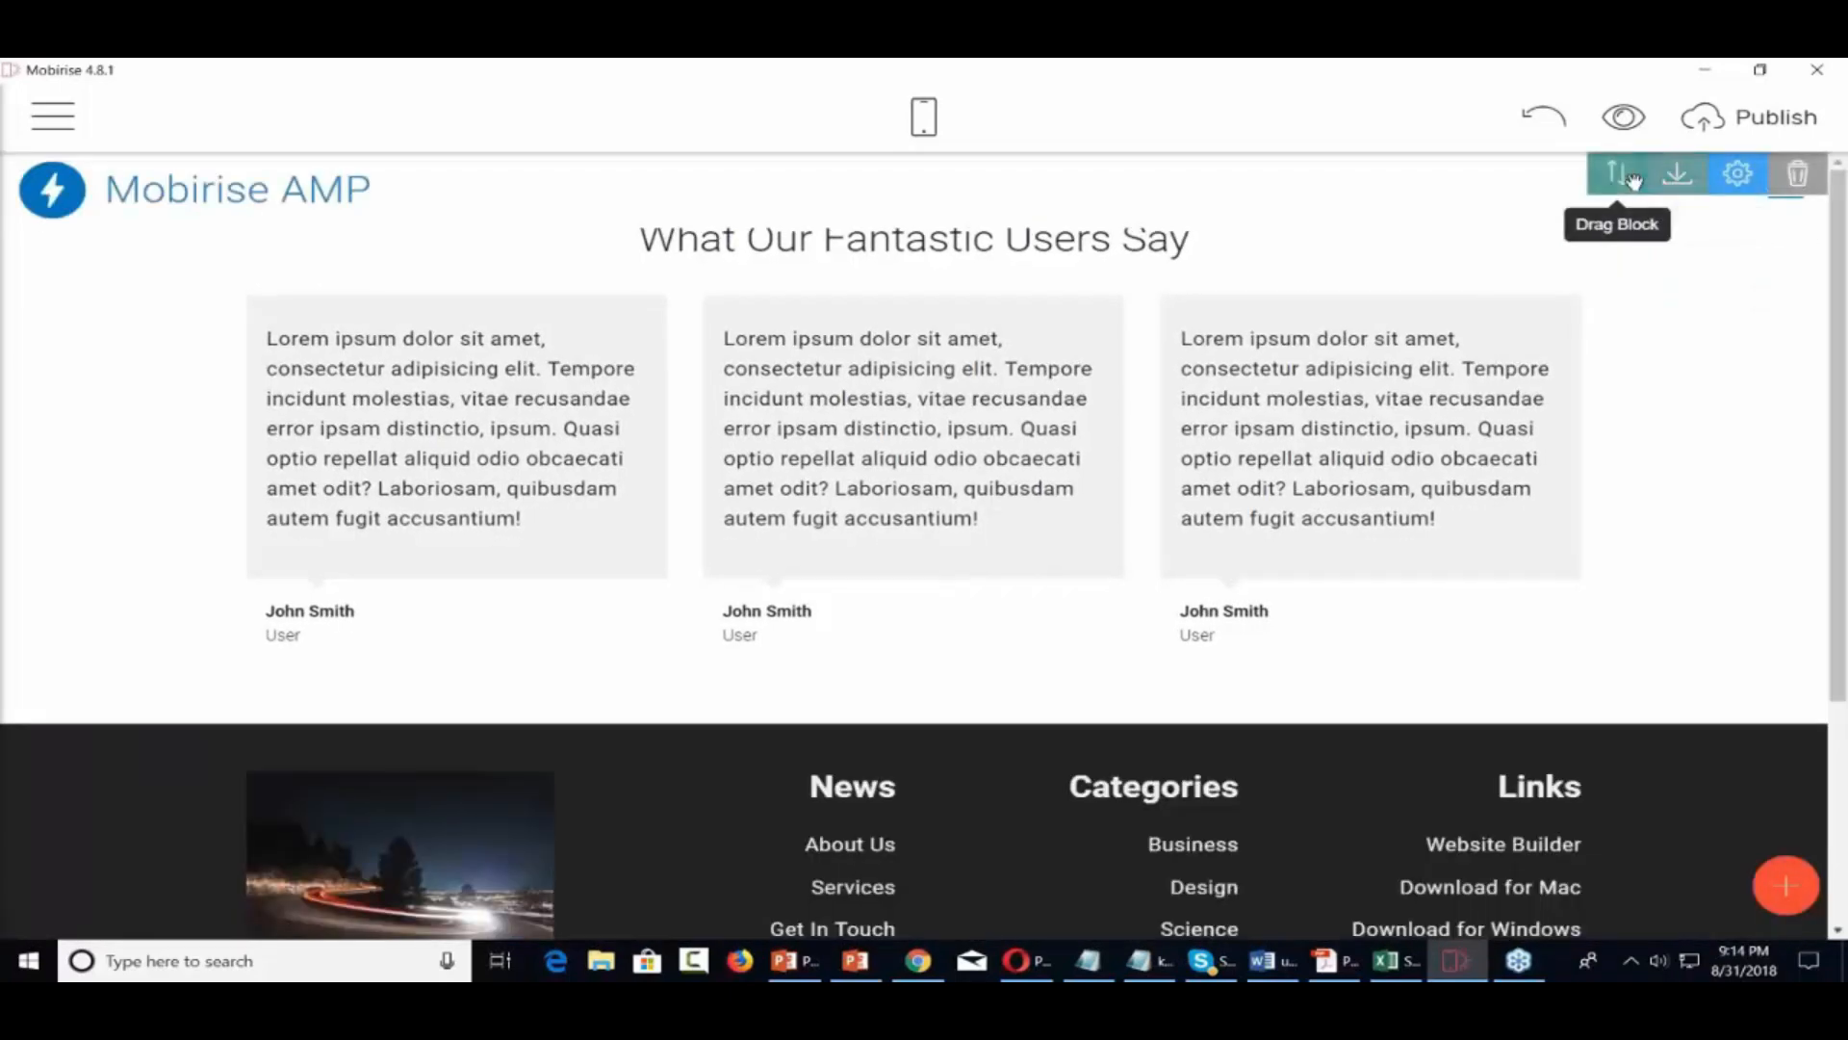
left_click_drag(1617, 173, 1403, 253)
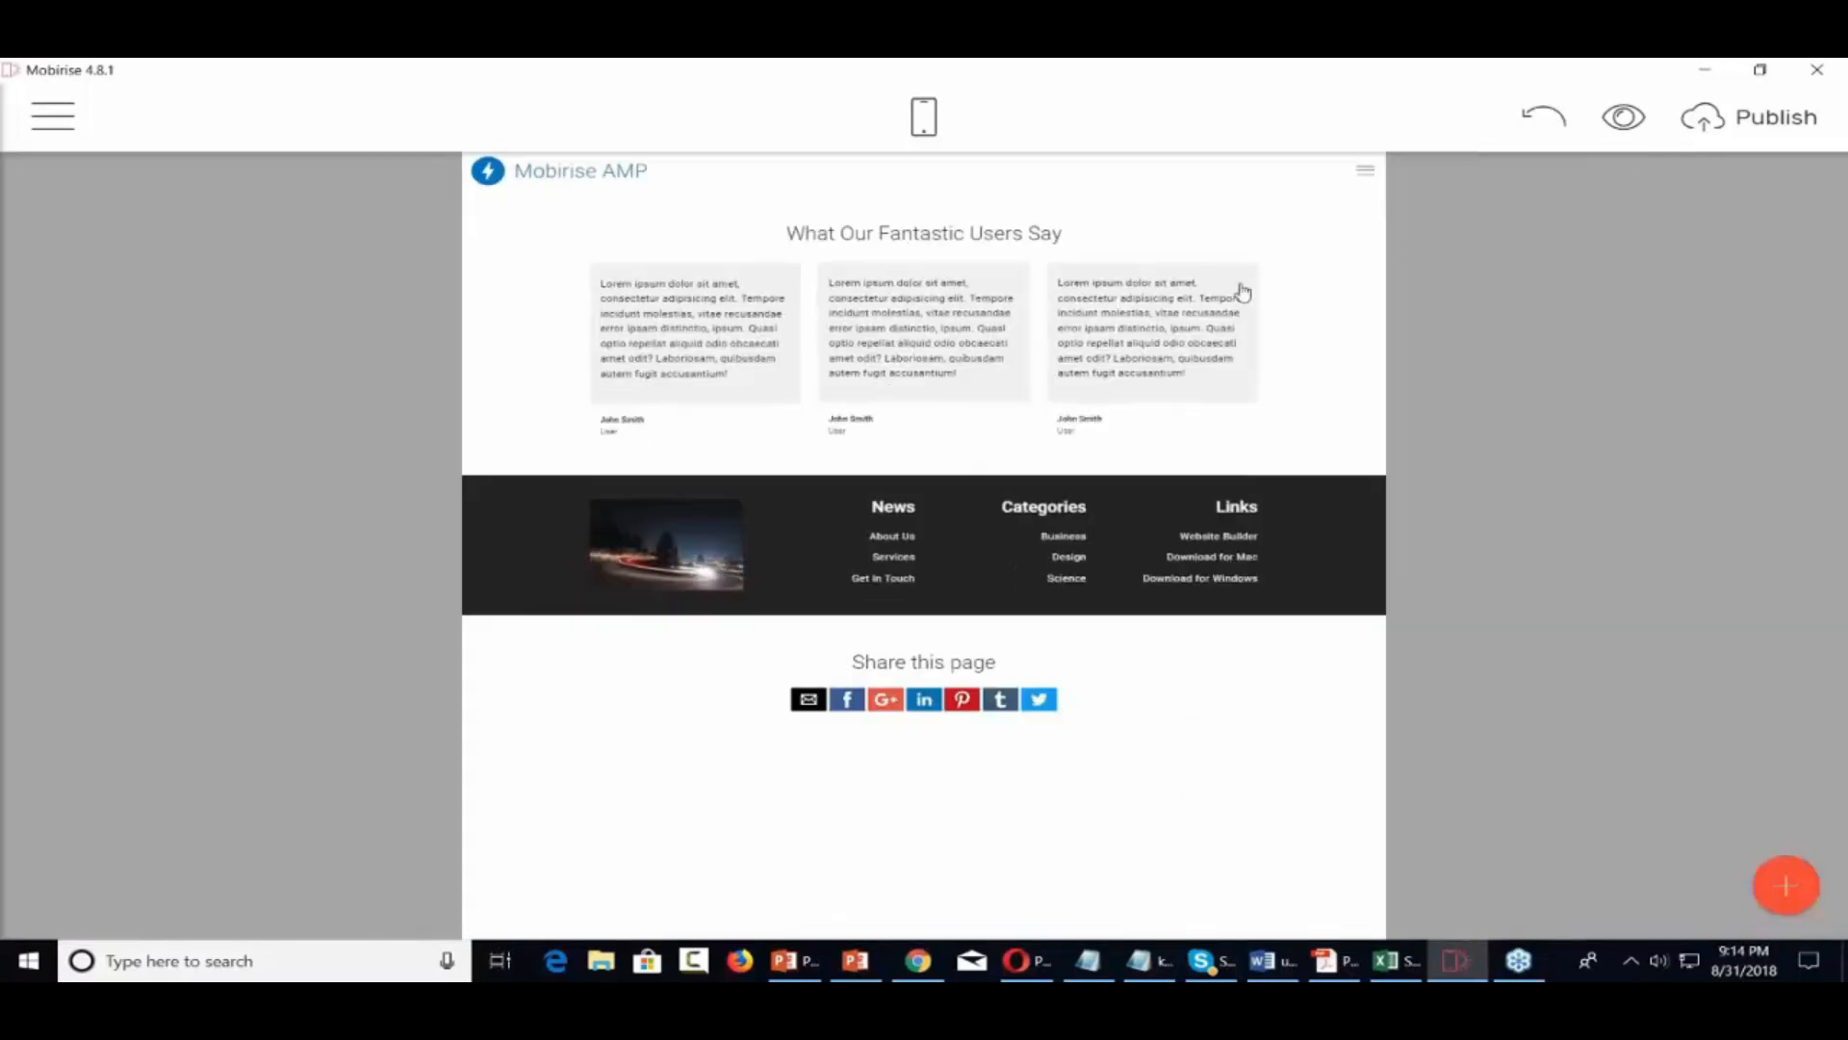
left_click_drag(1243, 293, 1211, 404)
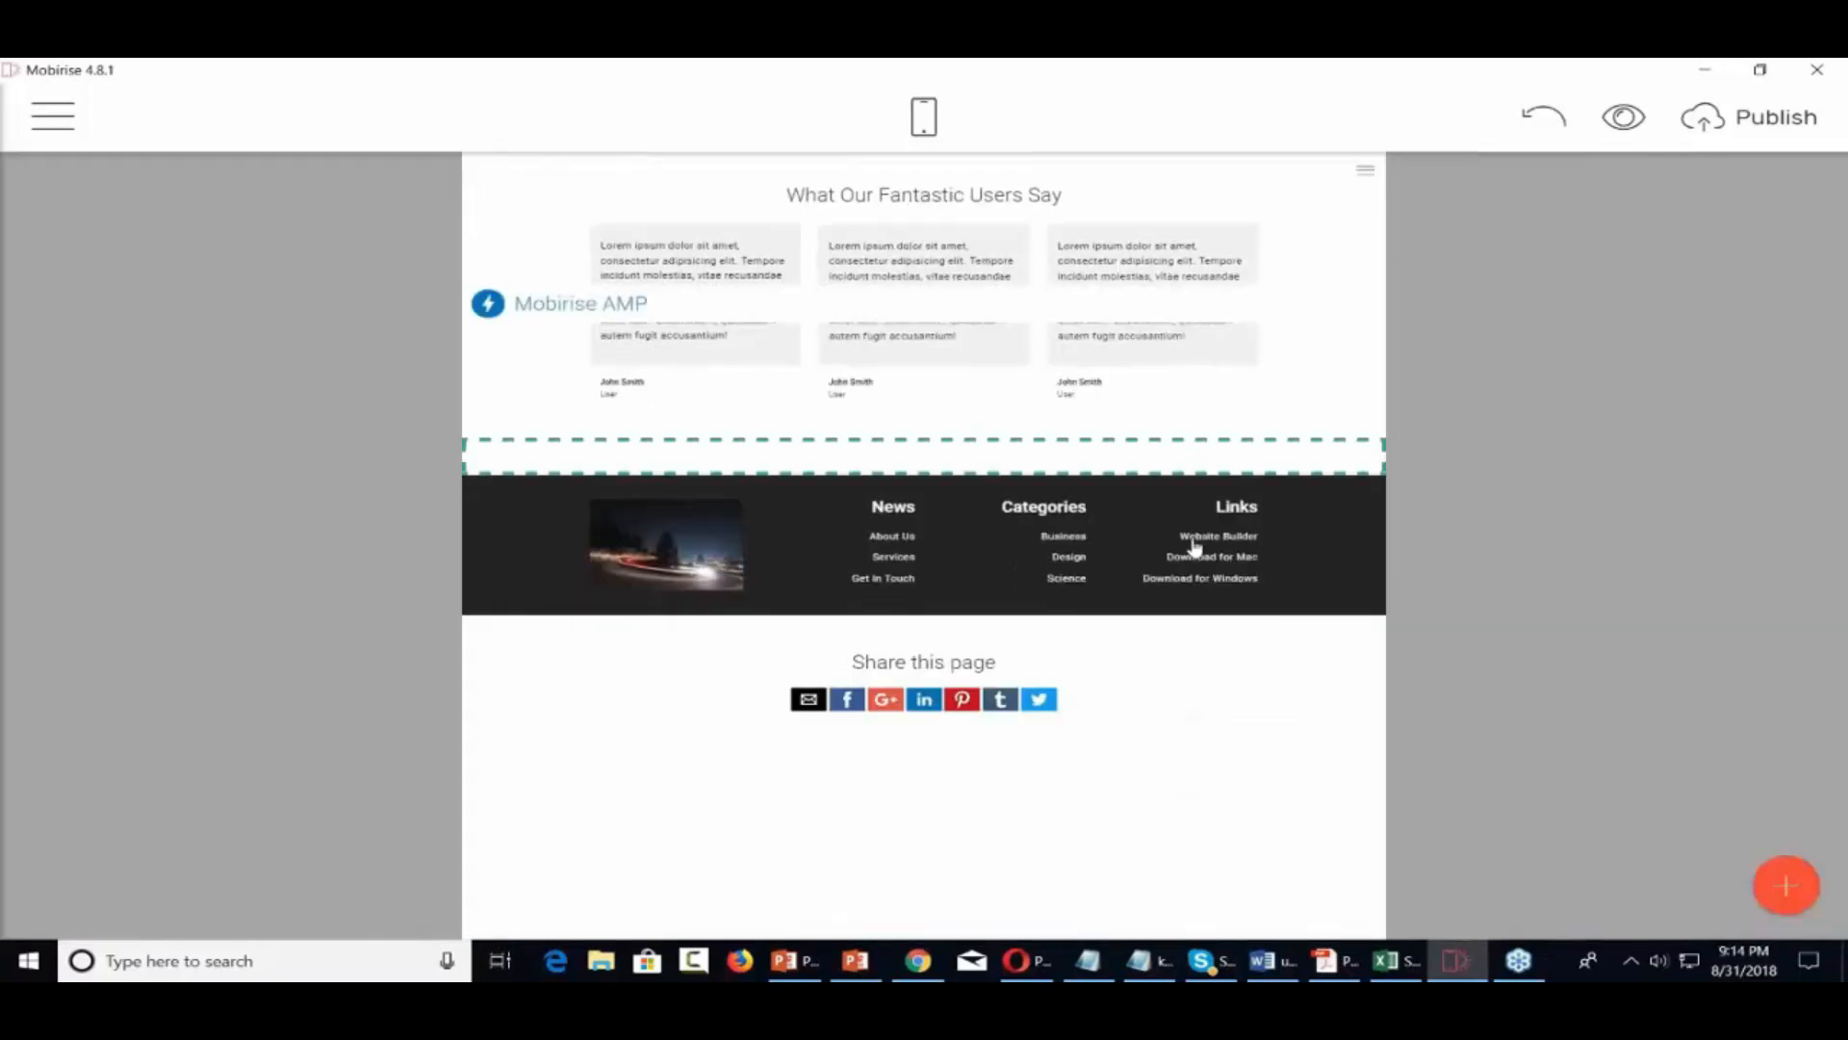
left_click_drag(1194, 546, 1193, 602)
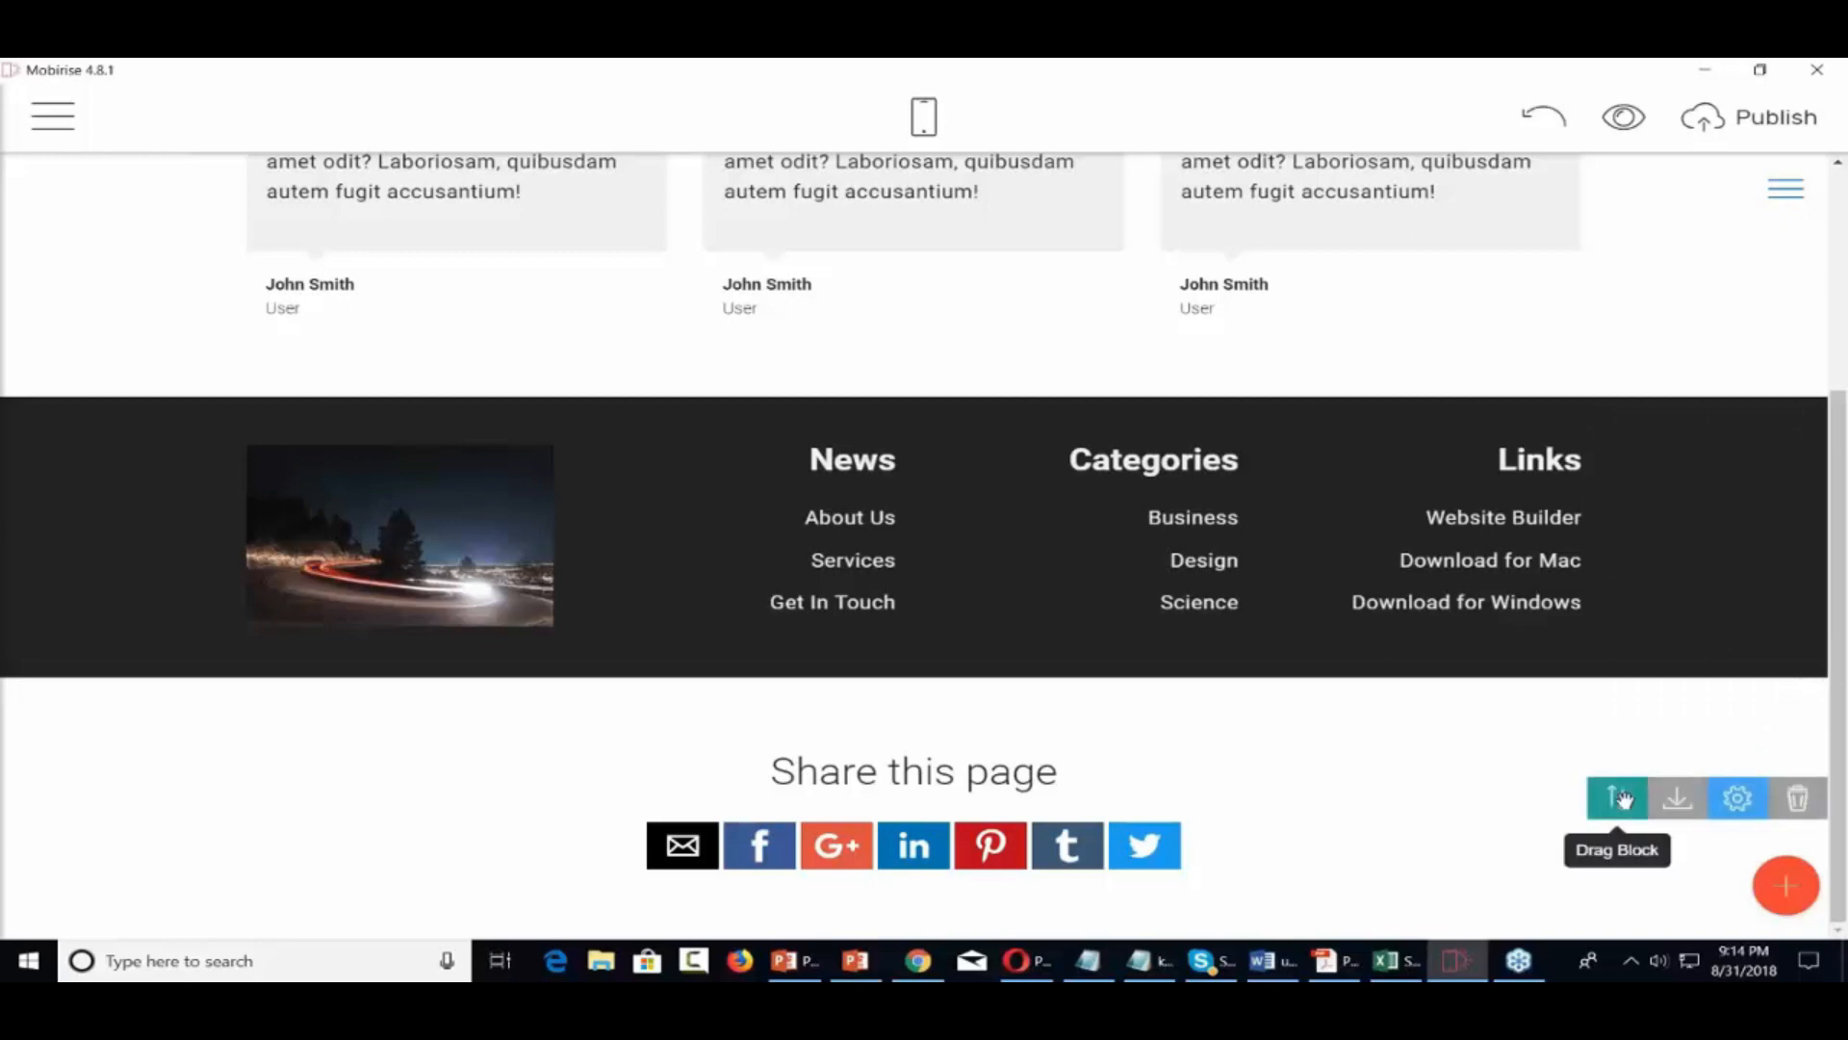
Move the Share this page block to the top, above the testimonials, and reopen the block library
left_click_drag(1619, 795, 1619, 795)
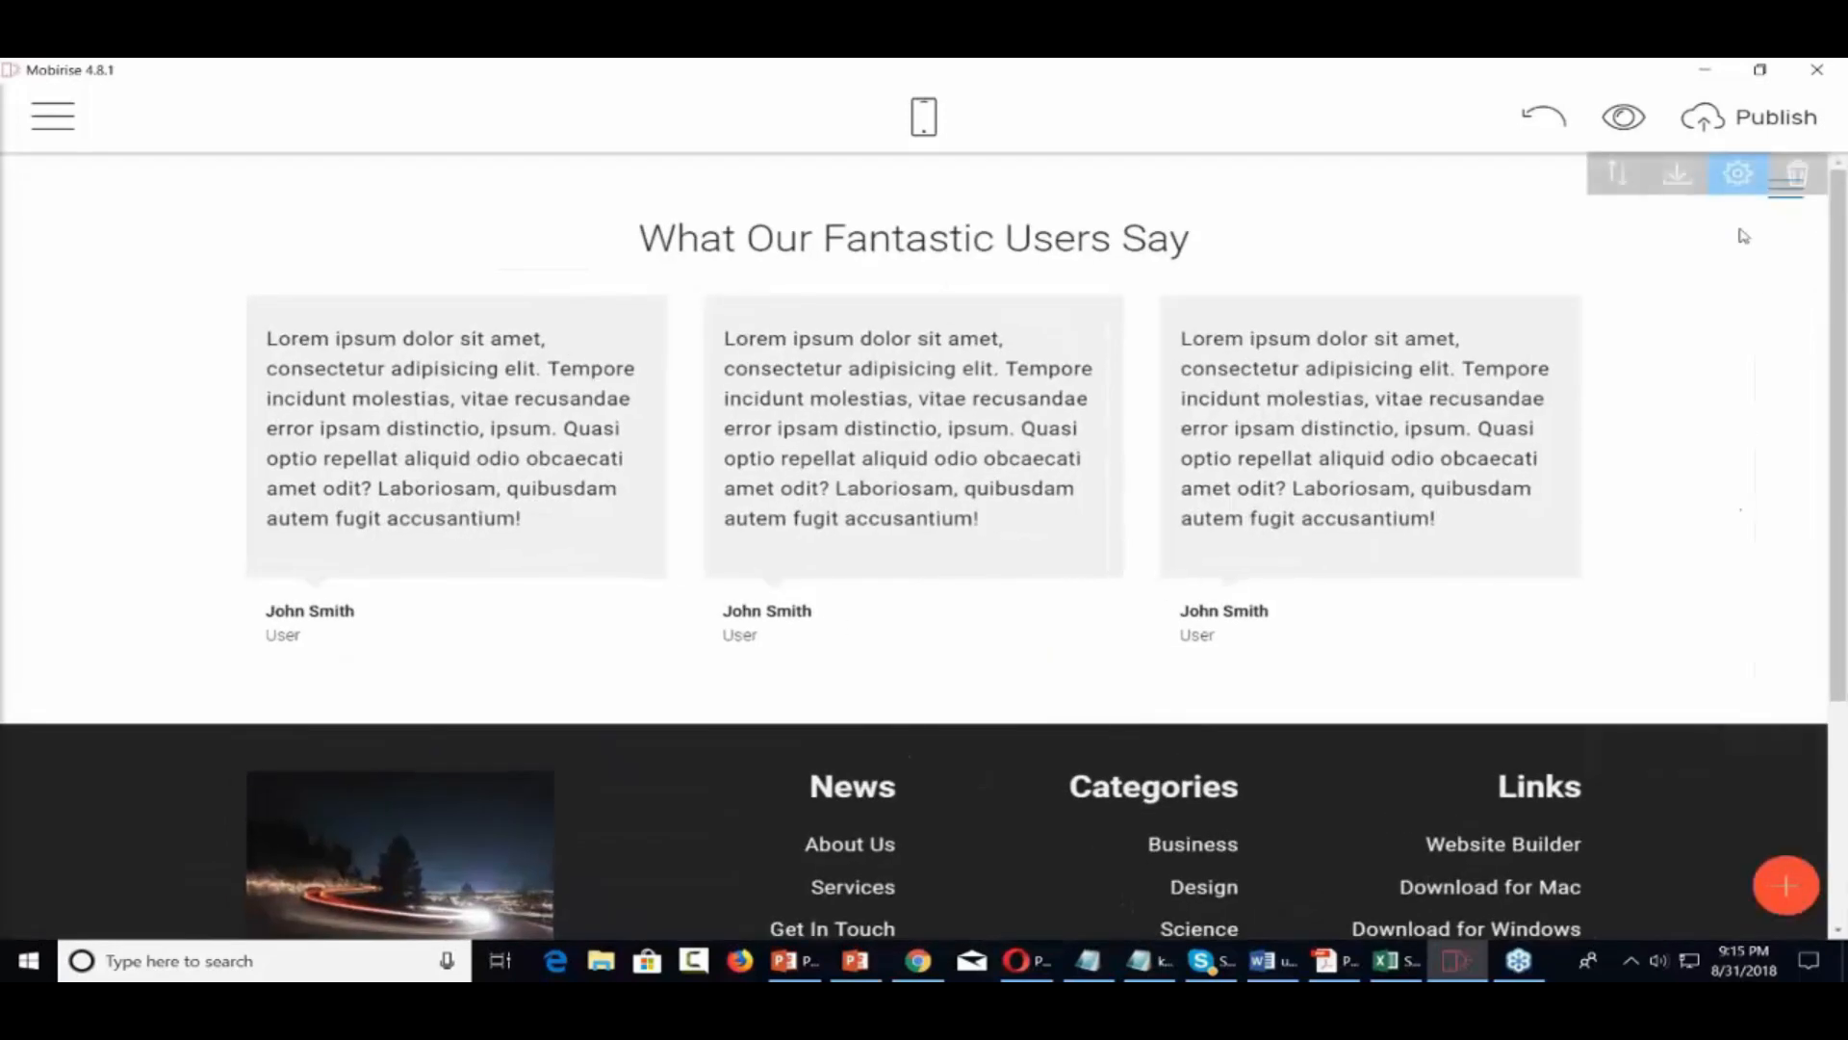
left_click_drag(1617, 178, 1088, 496)
right_click(1088, 497)
left_click(1648, 774)
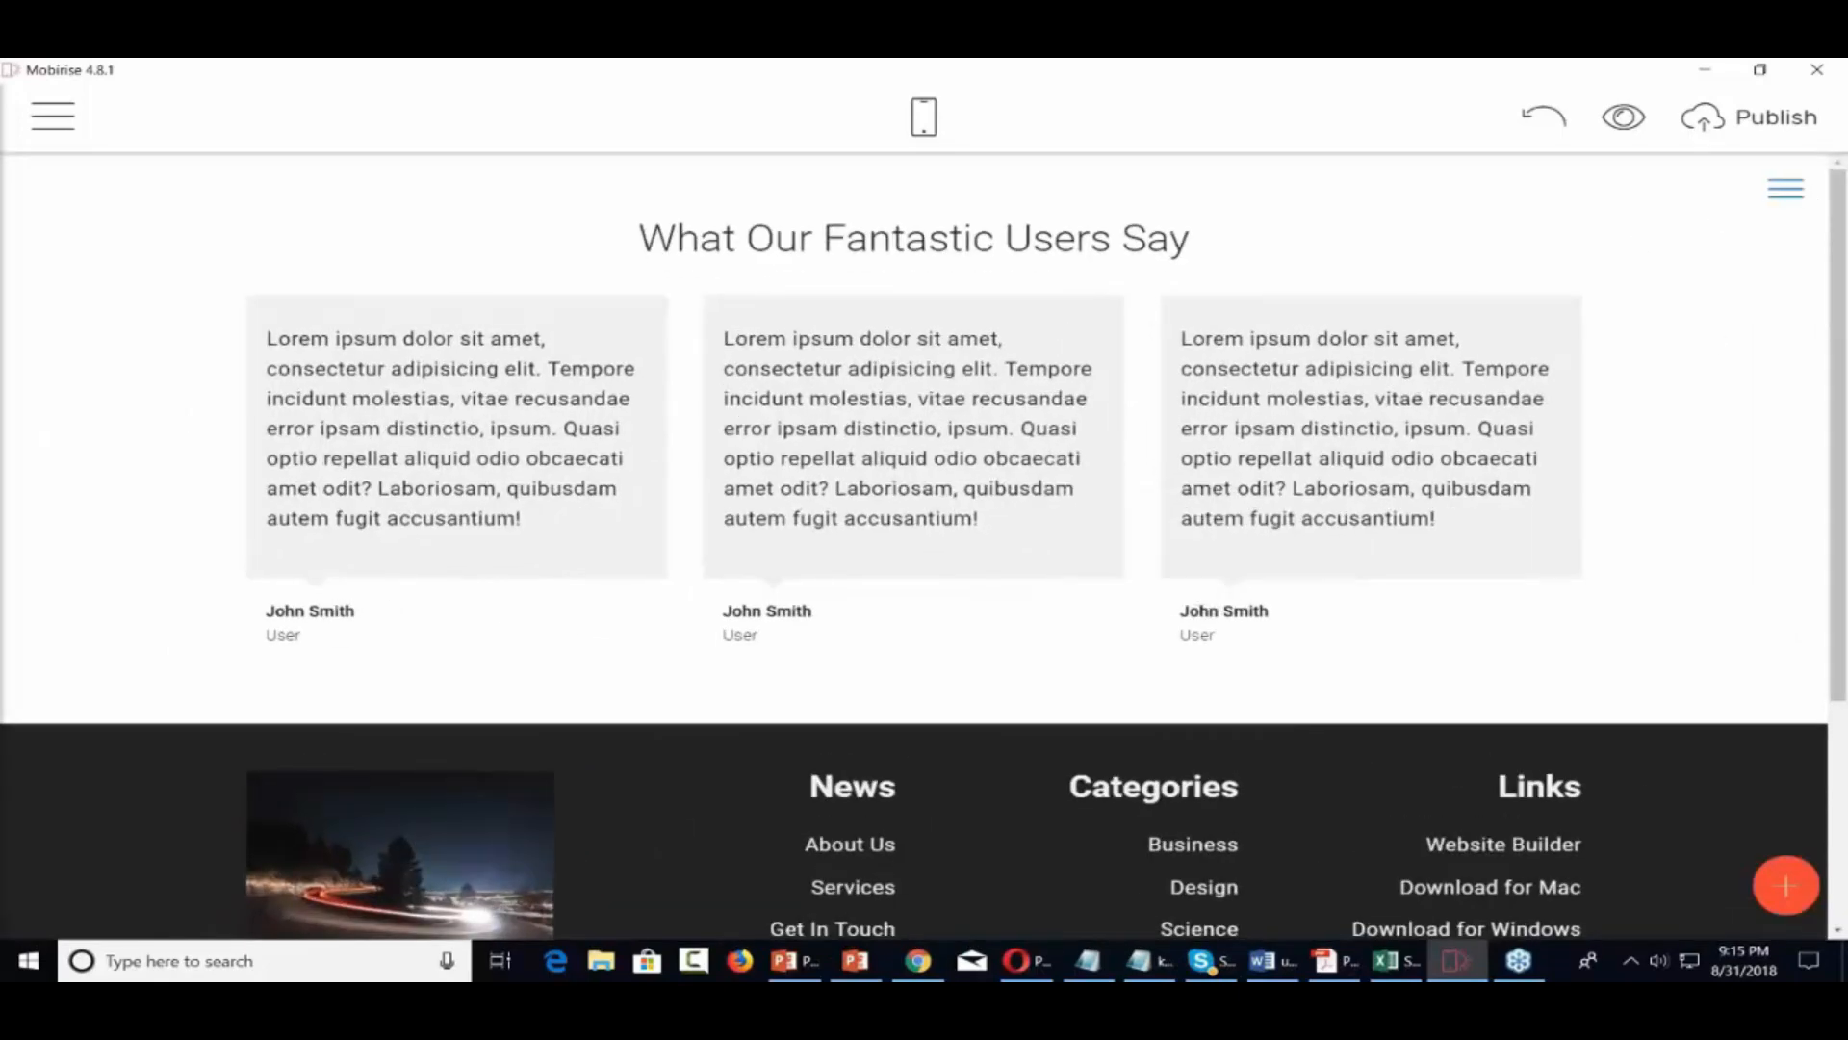
left_click_drag(1621, 746, 1623, 746)
scroll(1624, 746, "down", 3)
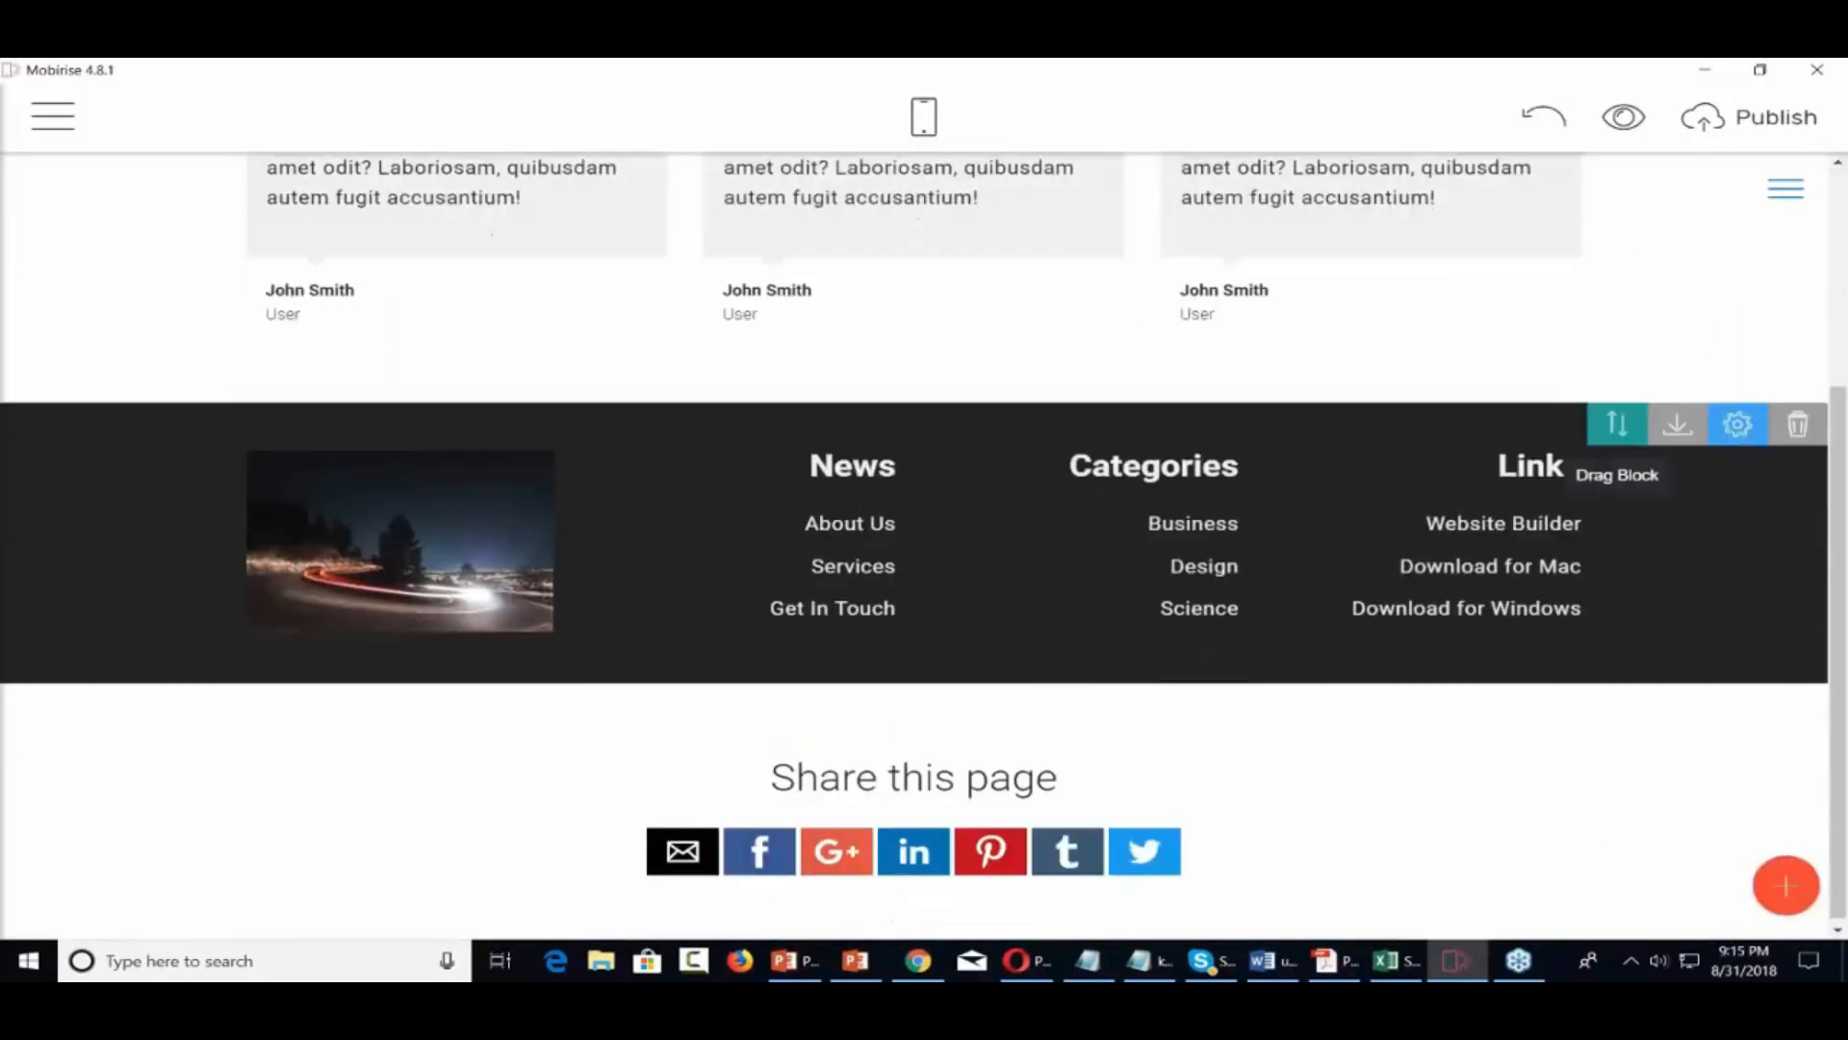
left_click_drag(1617, 799, 1184, 241)
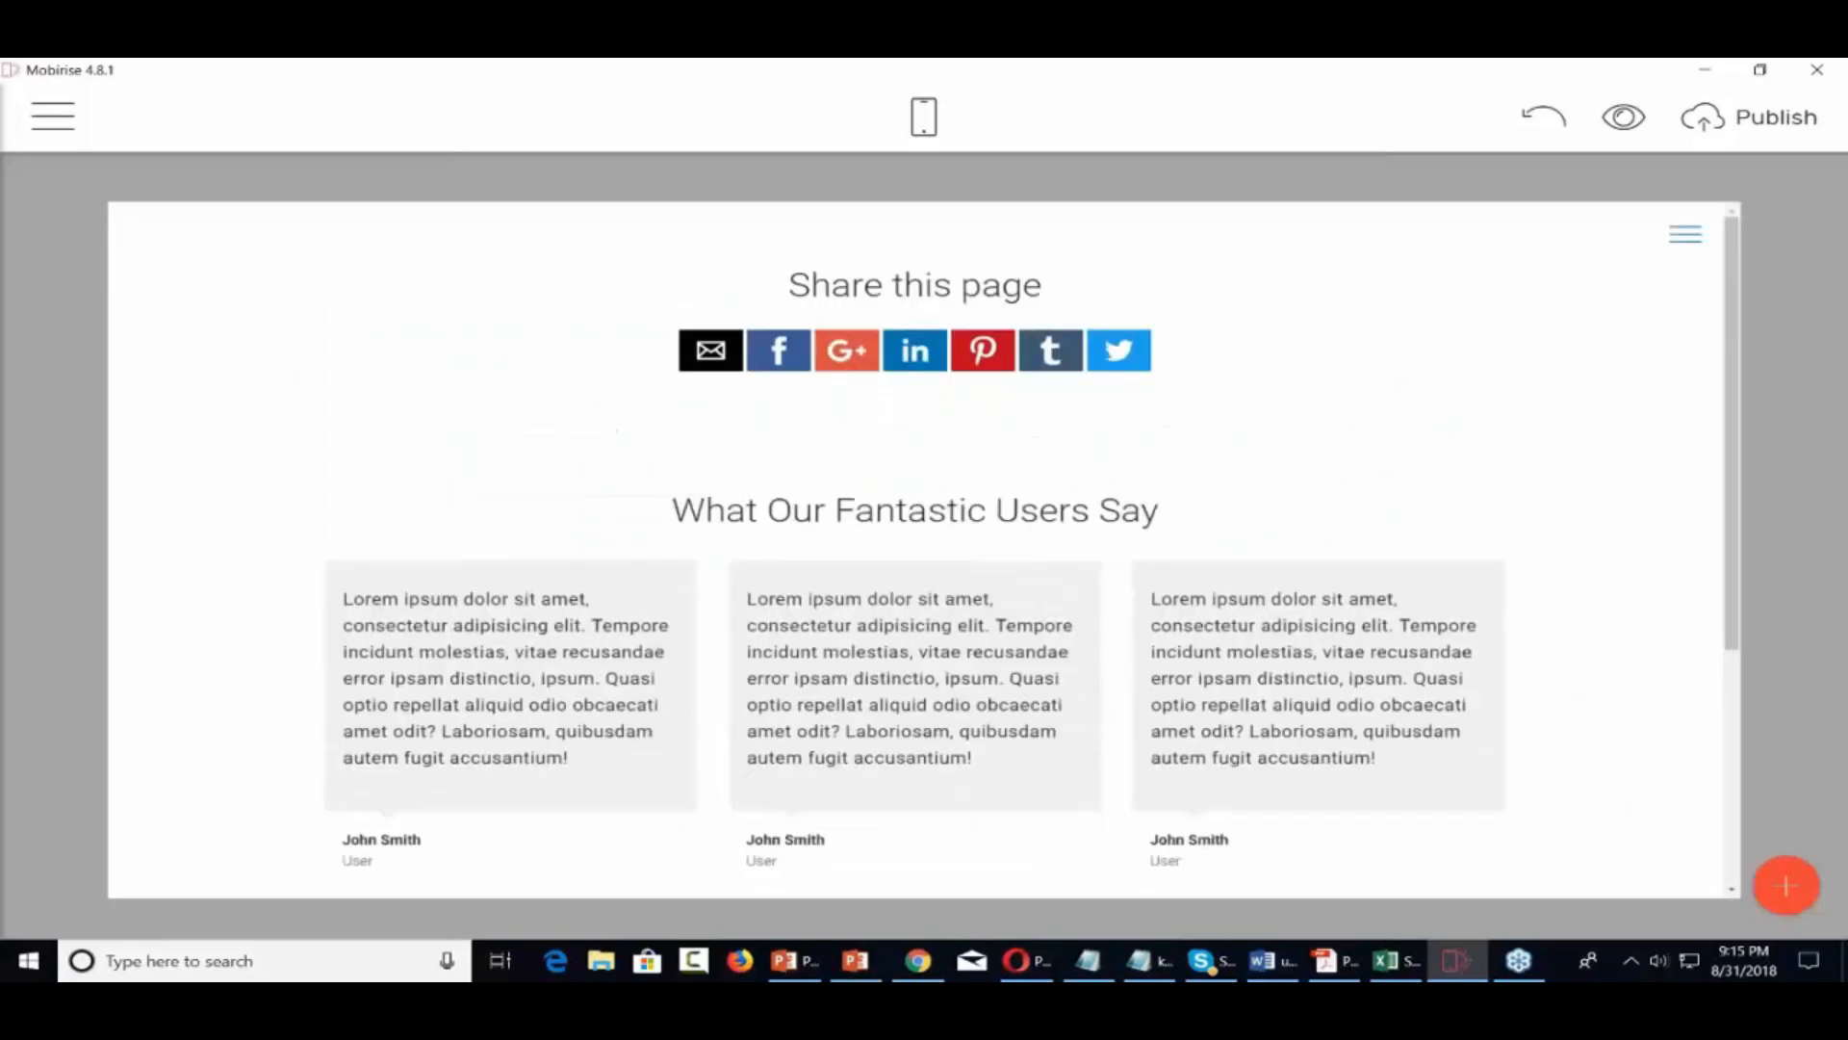
scroll(1309, 472, "down", 2)
scroll(1309, 471, "up", 2)
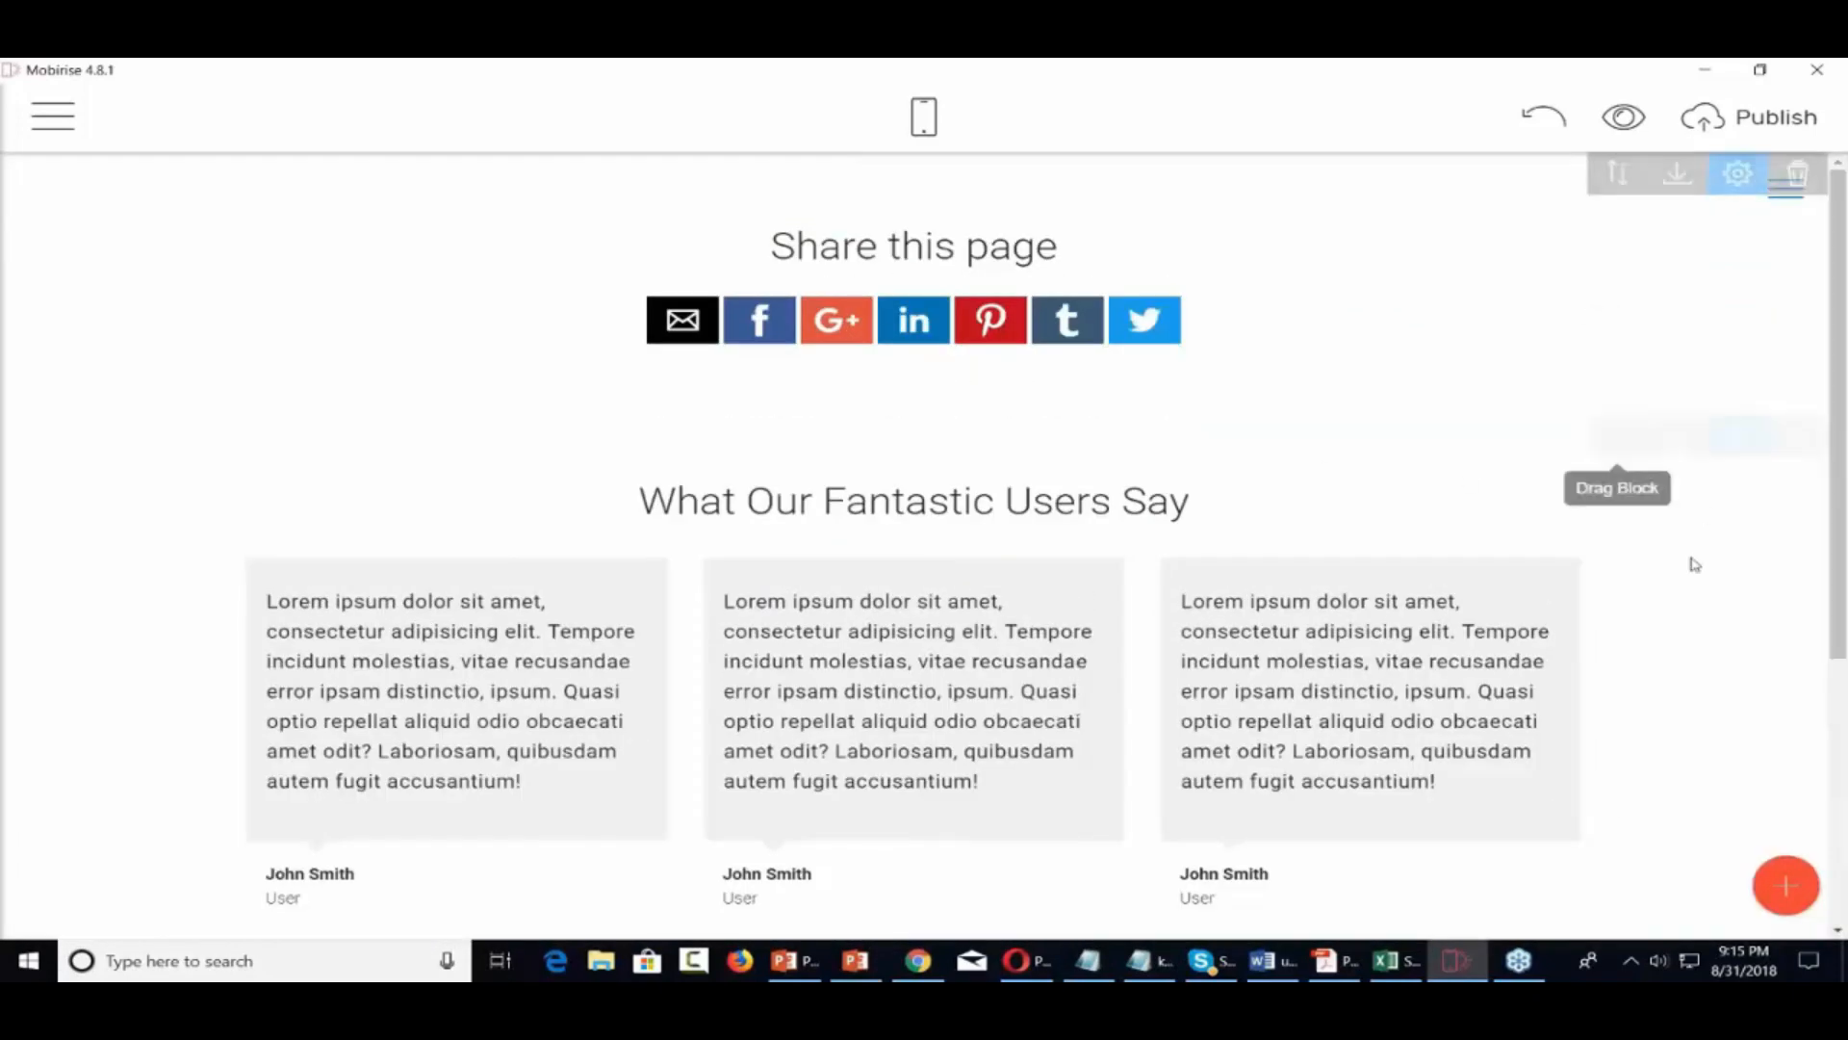
left_click(1785, 887)
scroll(1665, 679, "up", 5)
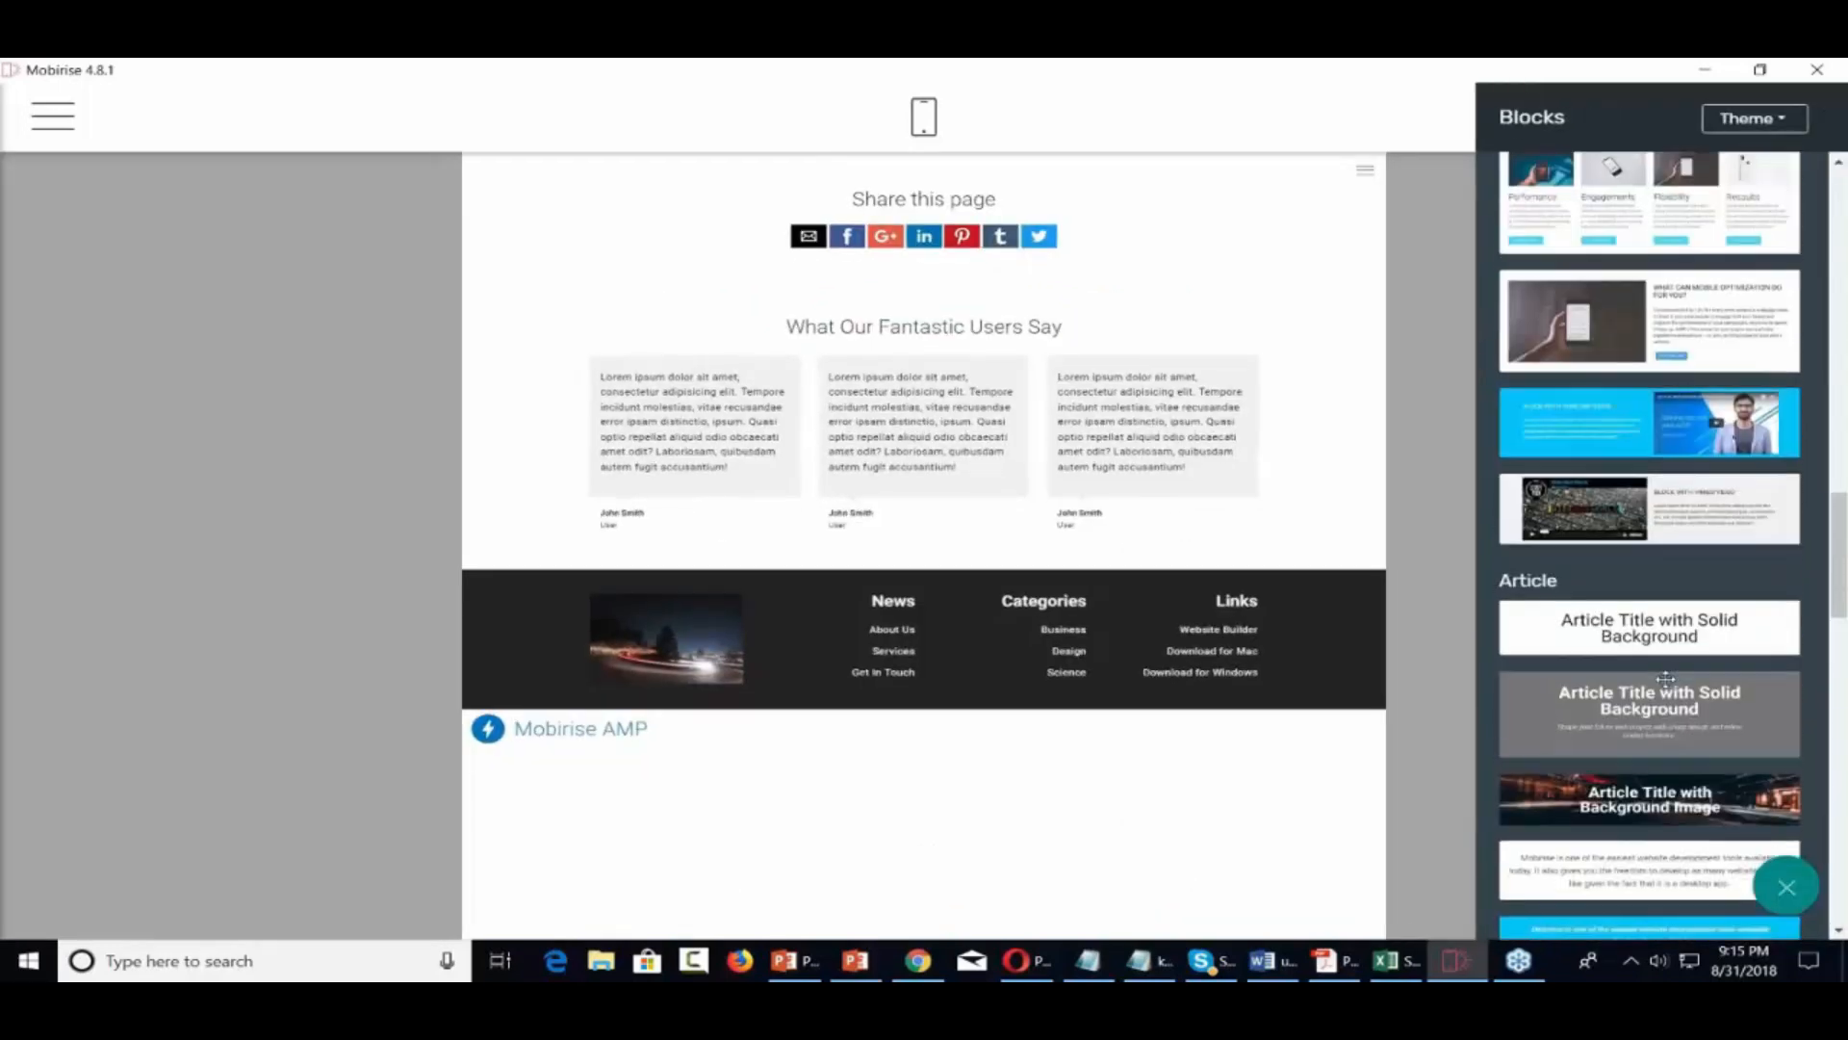
Drag the Vimeo Video block from Images & Videos to the top of the page, above Share this page
scroll(1666, 678, "up", 10)
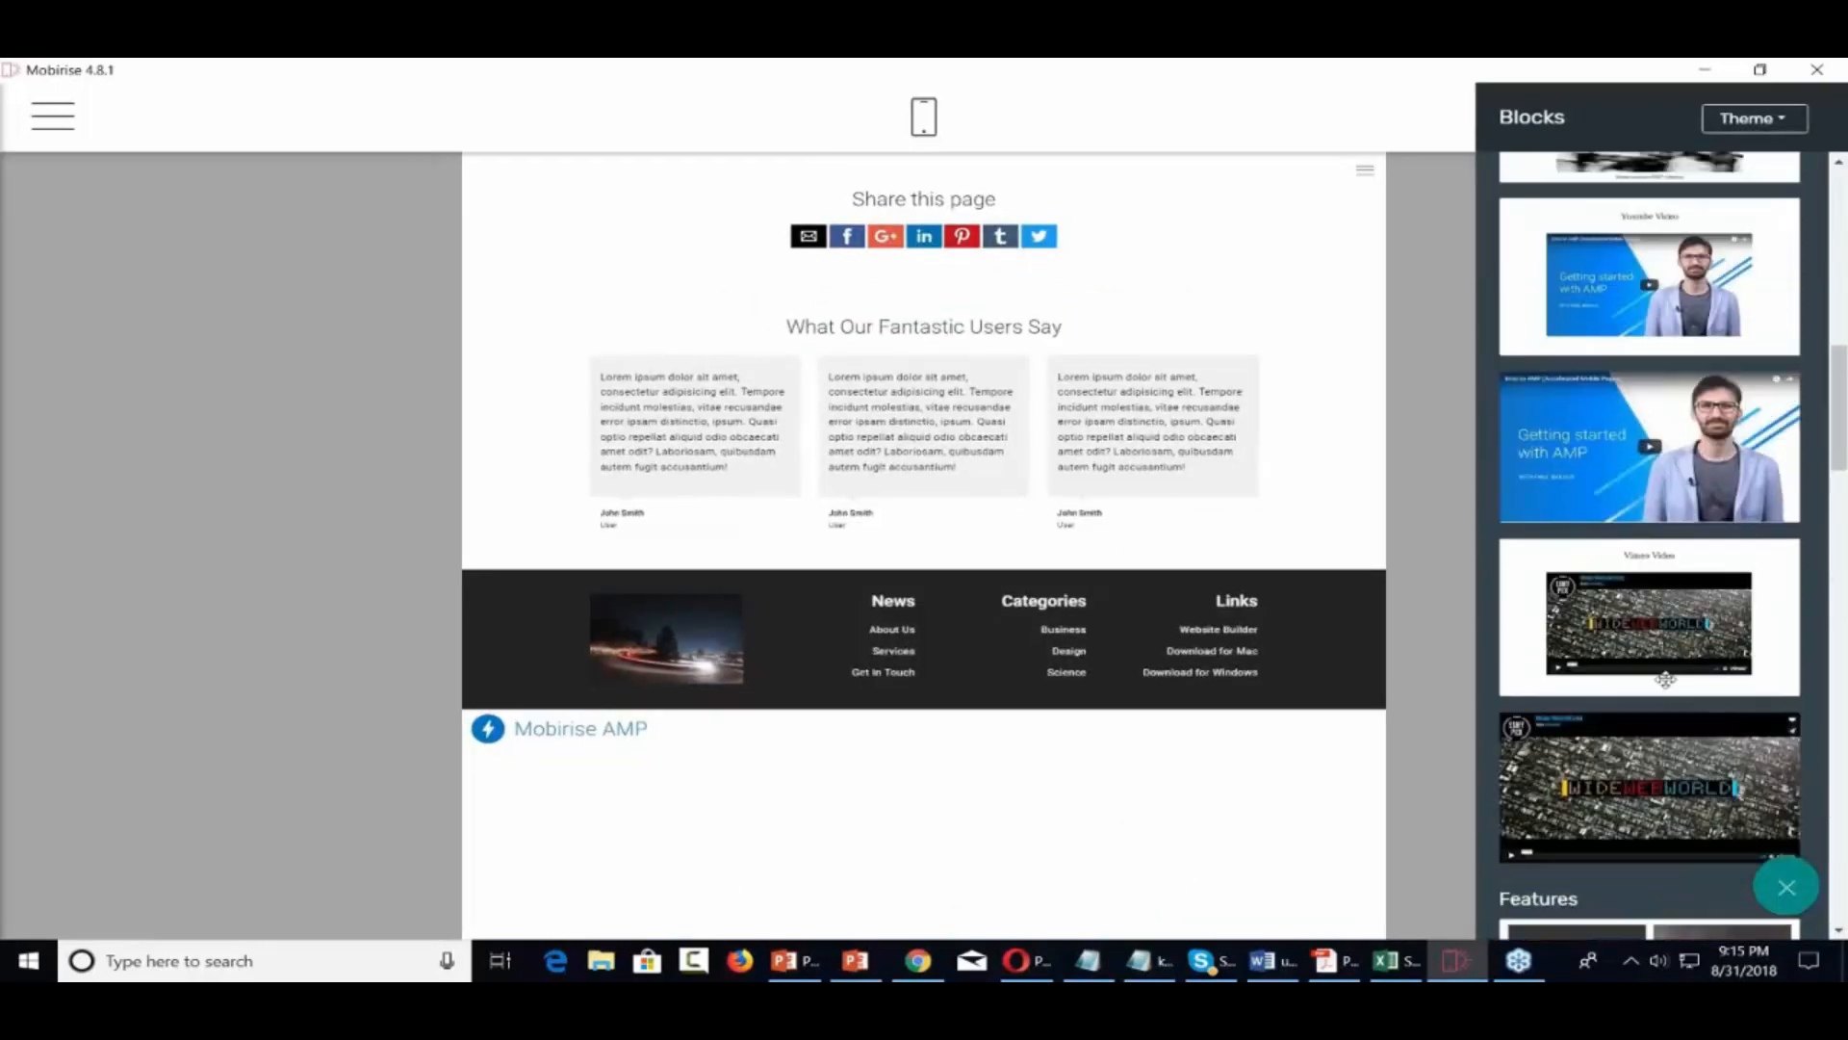
scroll(1665, 678, "up", 3)
scroll(1665, 679, "up", 3)
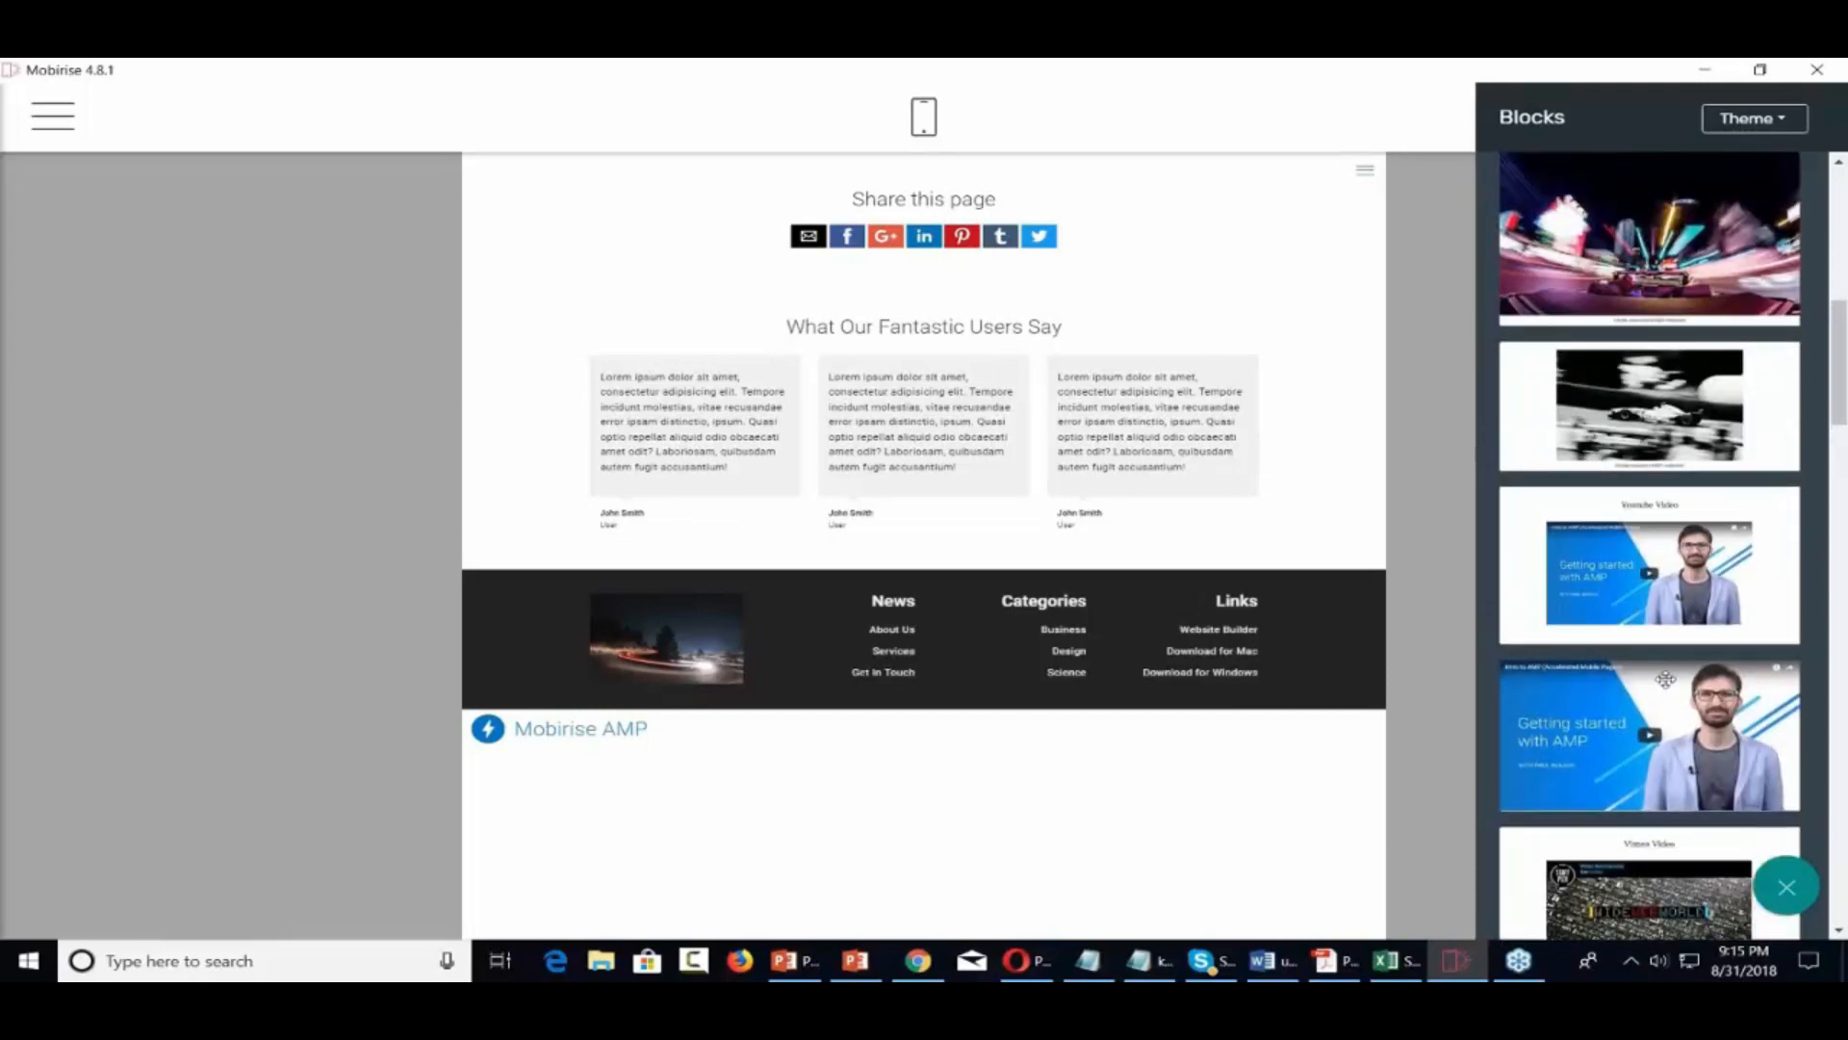
scroll(1665, 679, "down", 10)
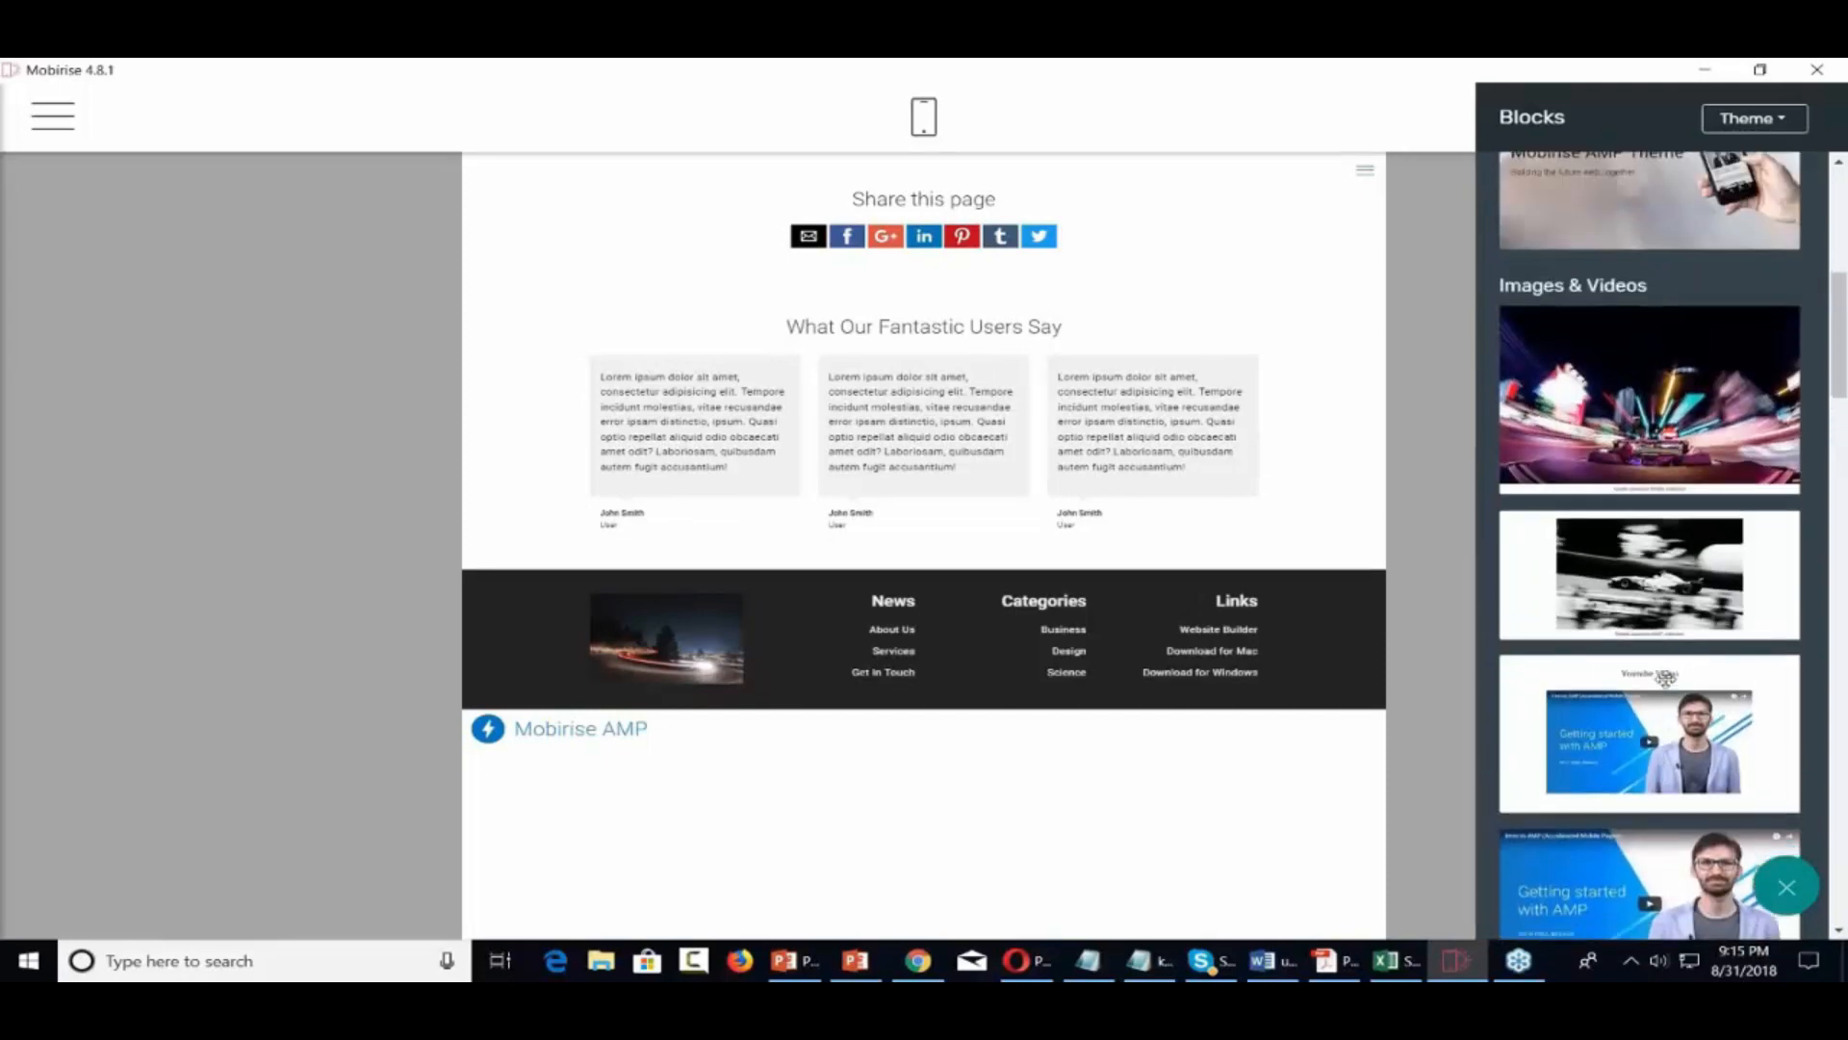
scroll(1666, 678, "down", 3)
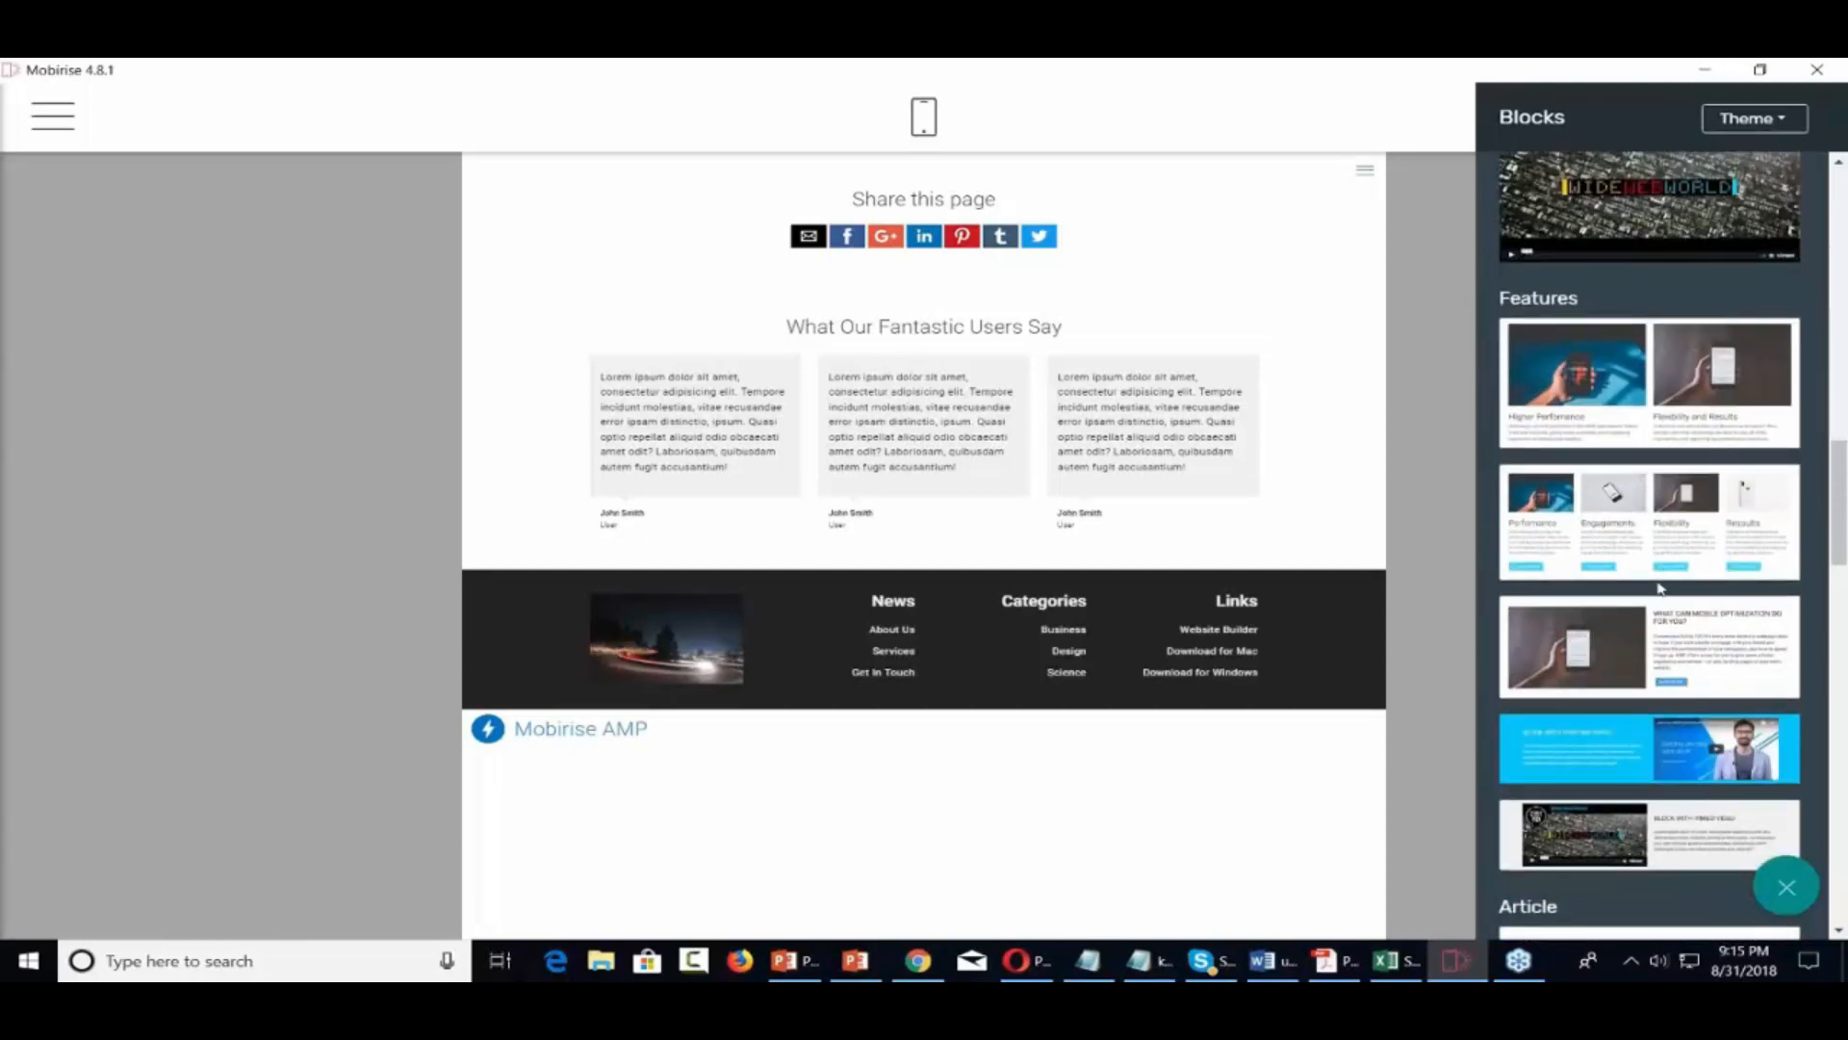
scroll(1660, 587, "up", 7)
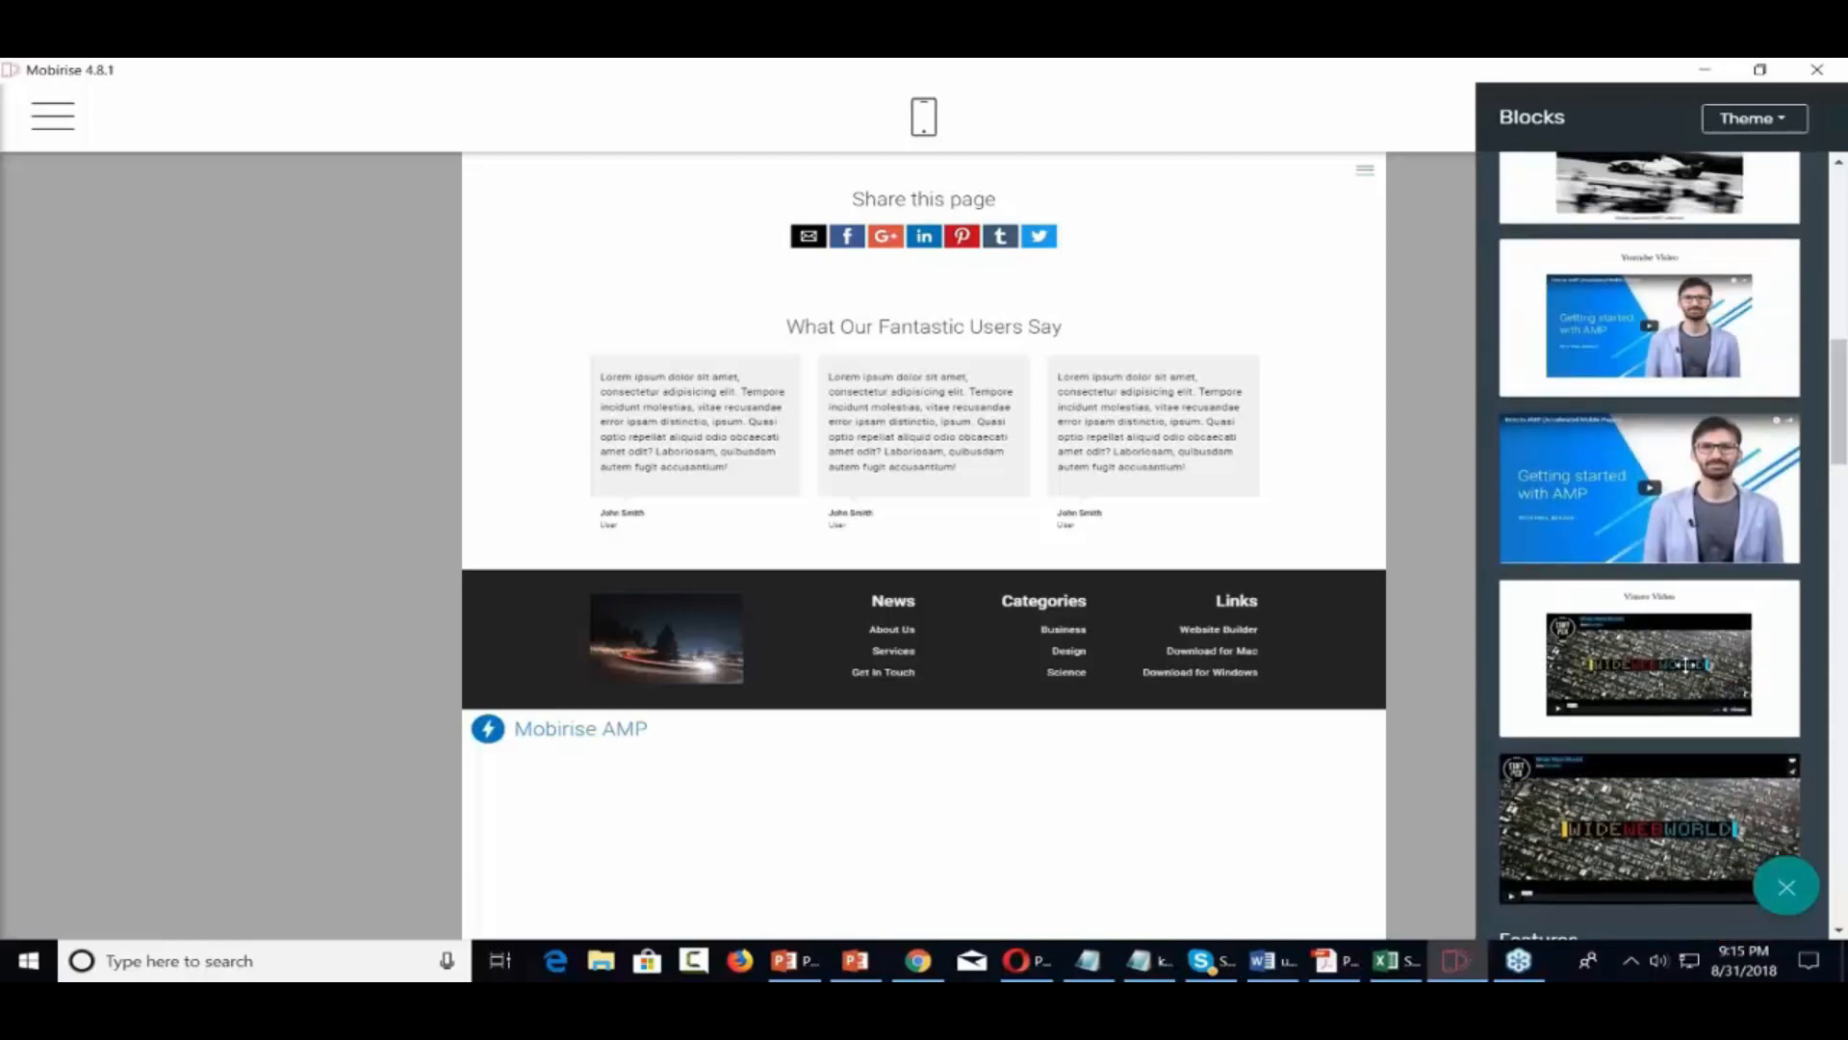
left_click_drag(1660, 664, 935, 214)
Play the Vimeo video to preview it, then pause it
scroll(1083, 516, "down", 1)
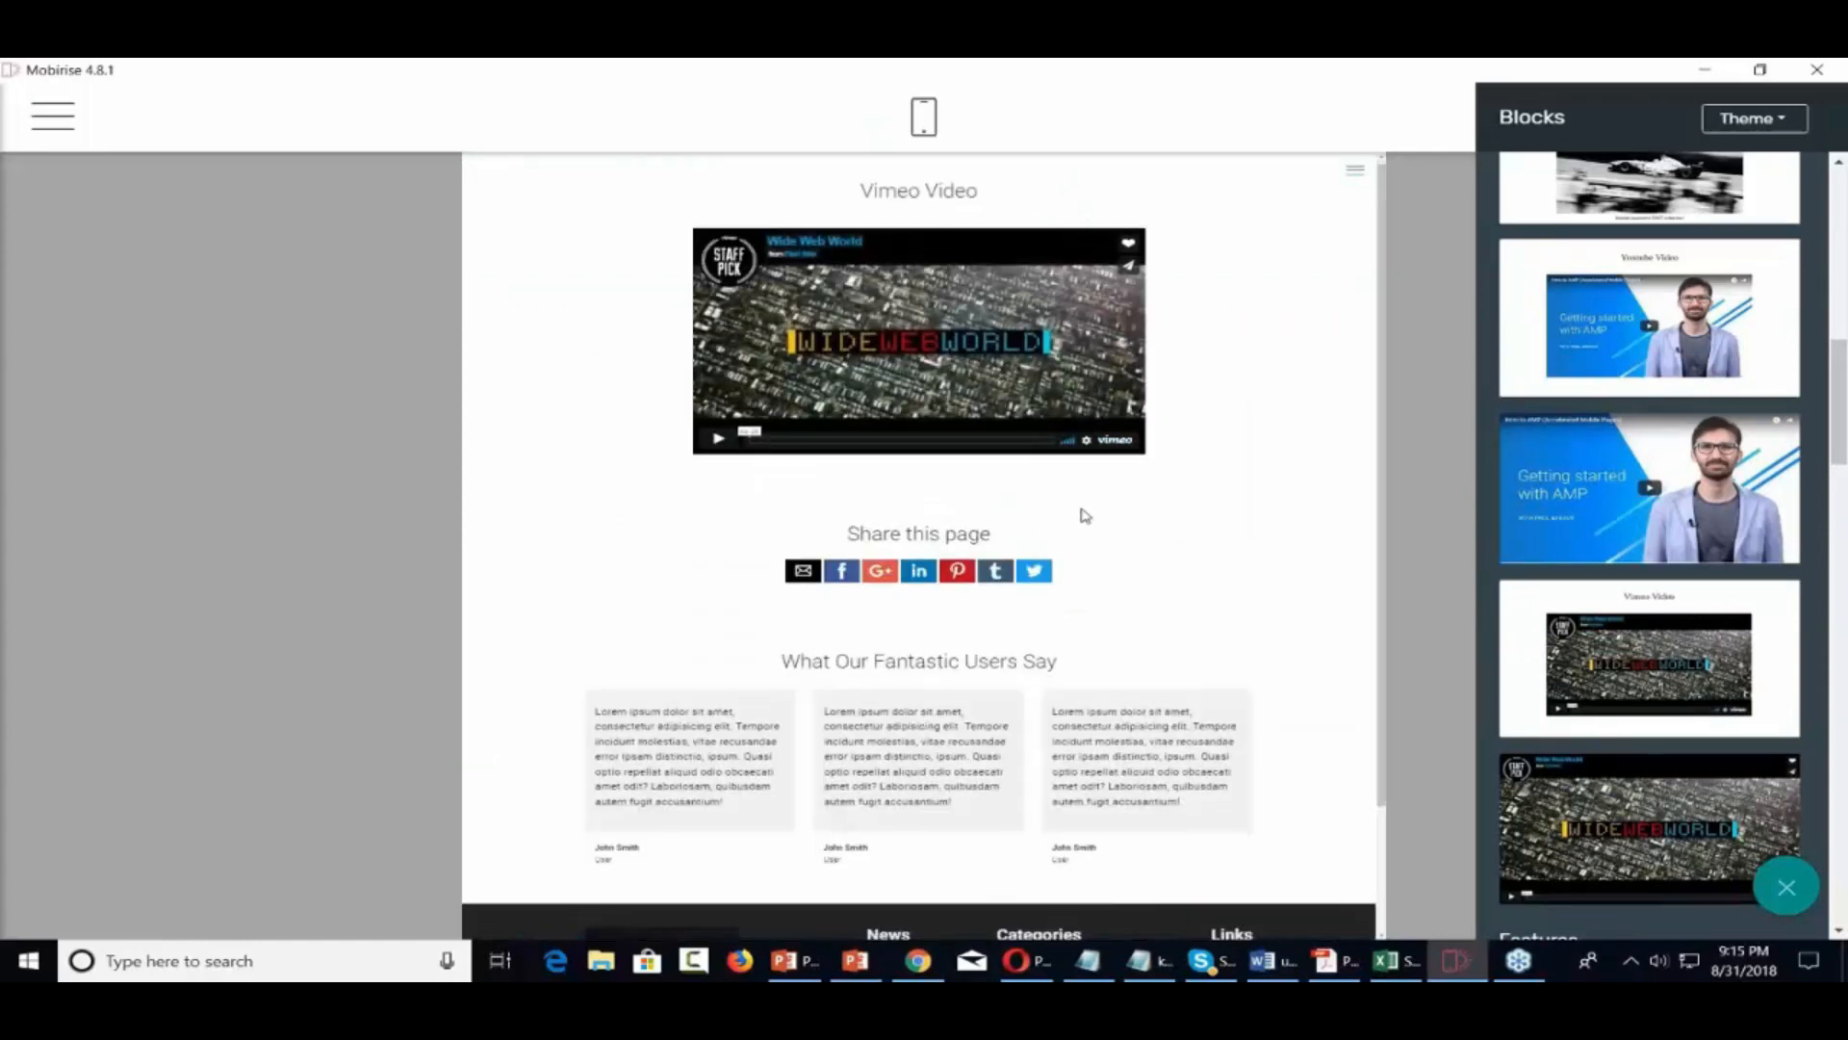
scroll(1083, 516, "up", 1)
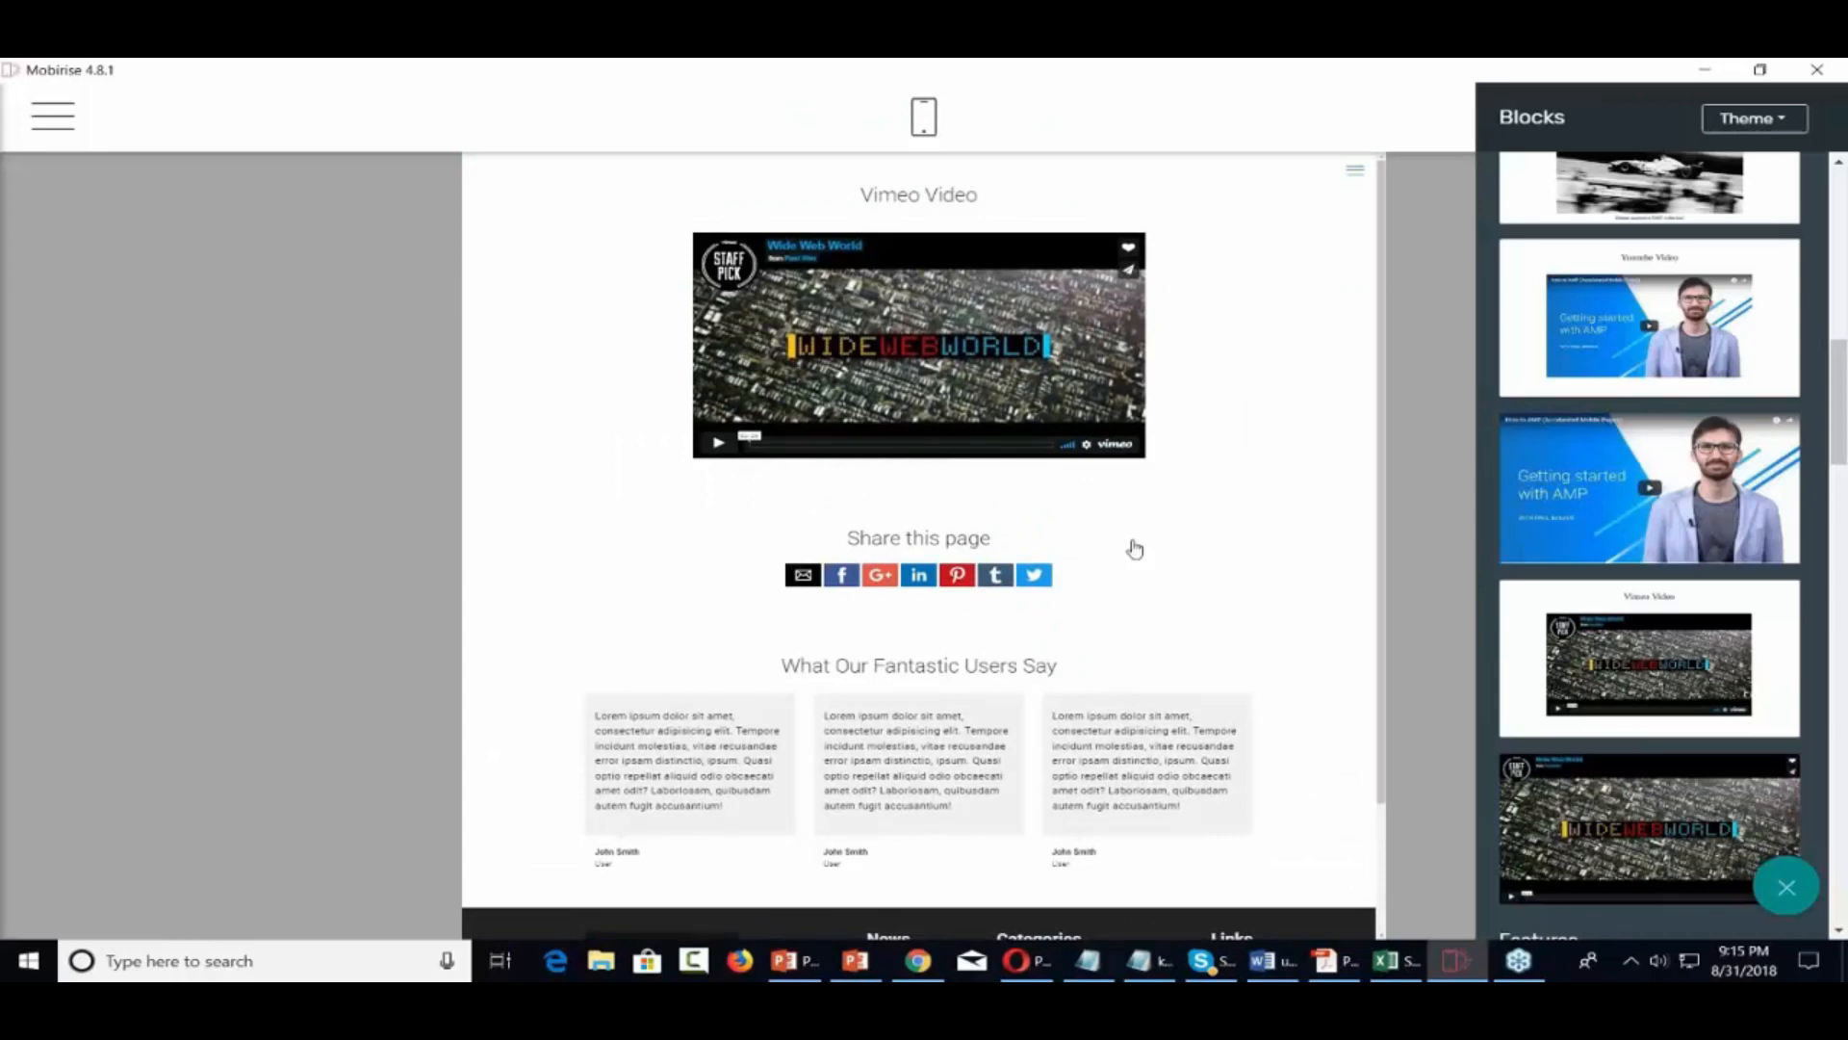
scroll(1658, 709, "down", 3)
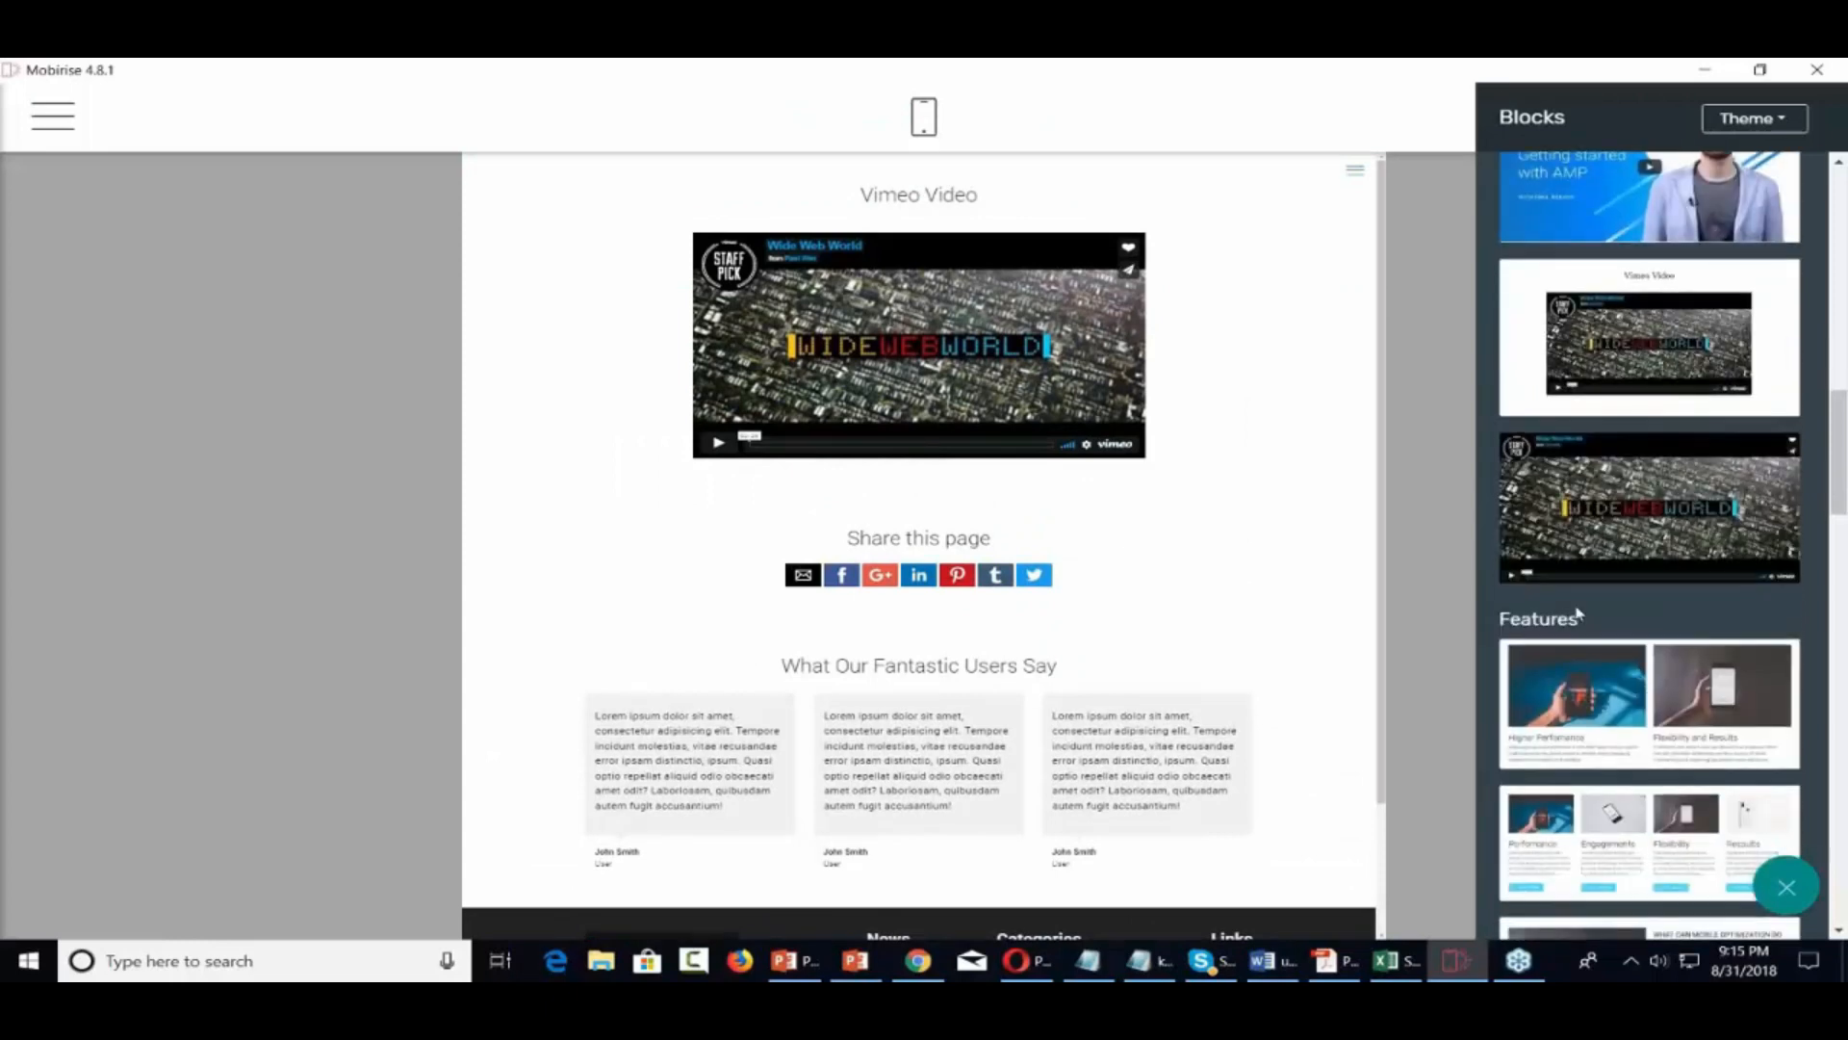
scroll(1579, 614, "up", 2)
scroll(1588, 690, "up", 5)
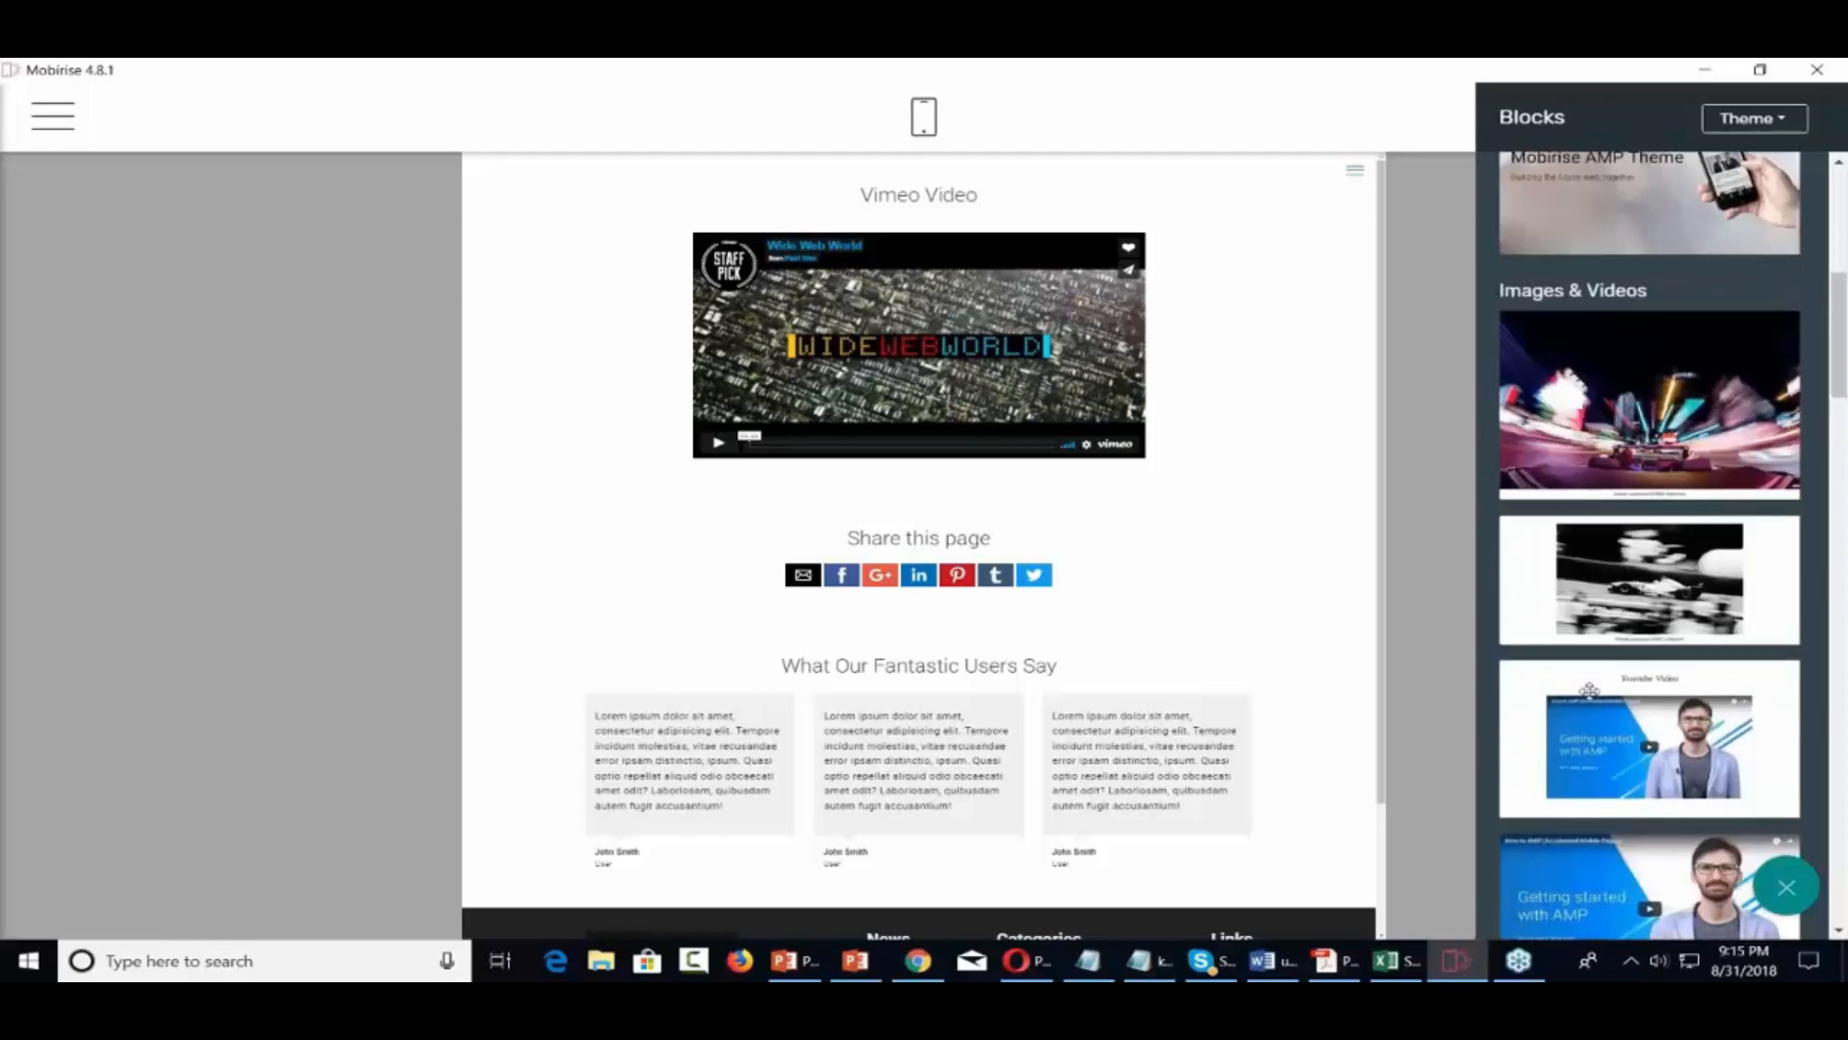
scroll(1589, 690, "down", 1)
scroll(1589, 690, "up", 2)
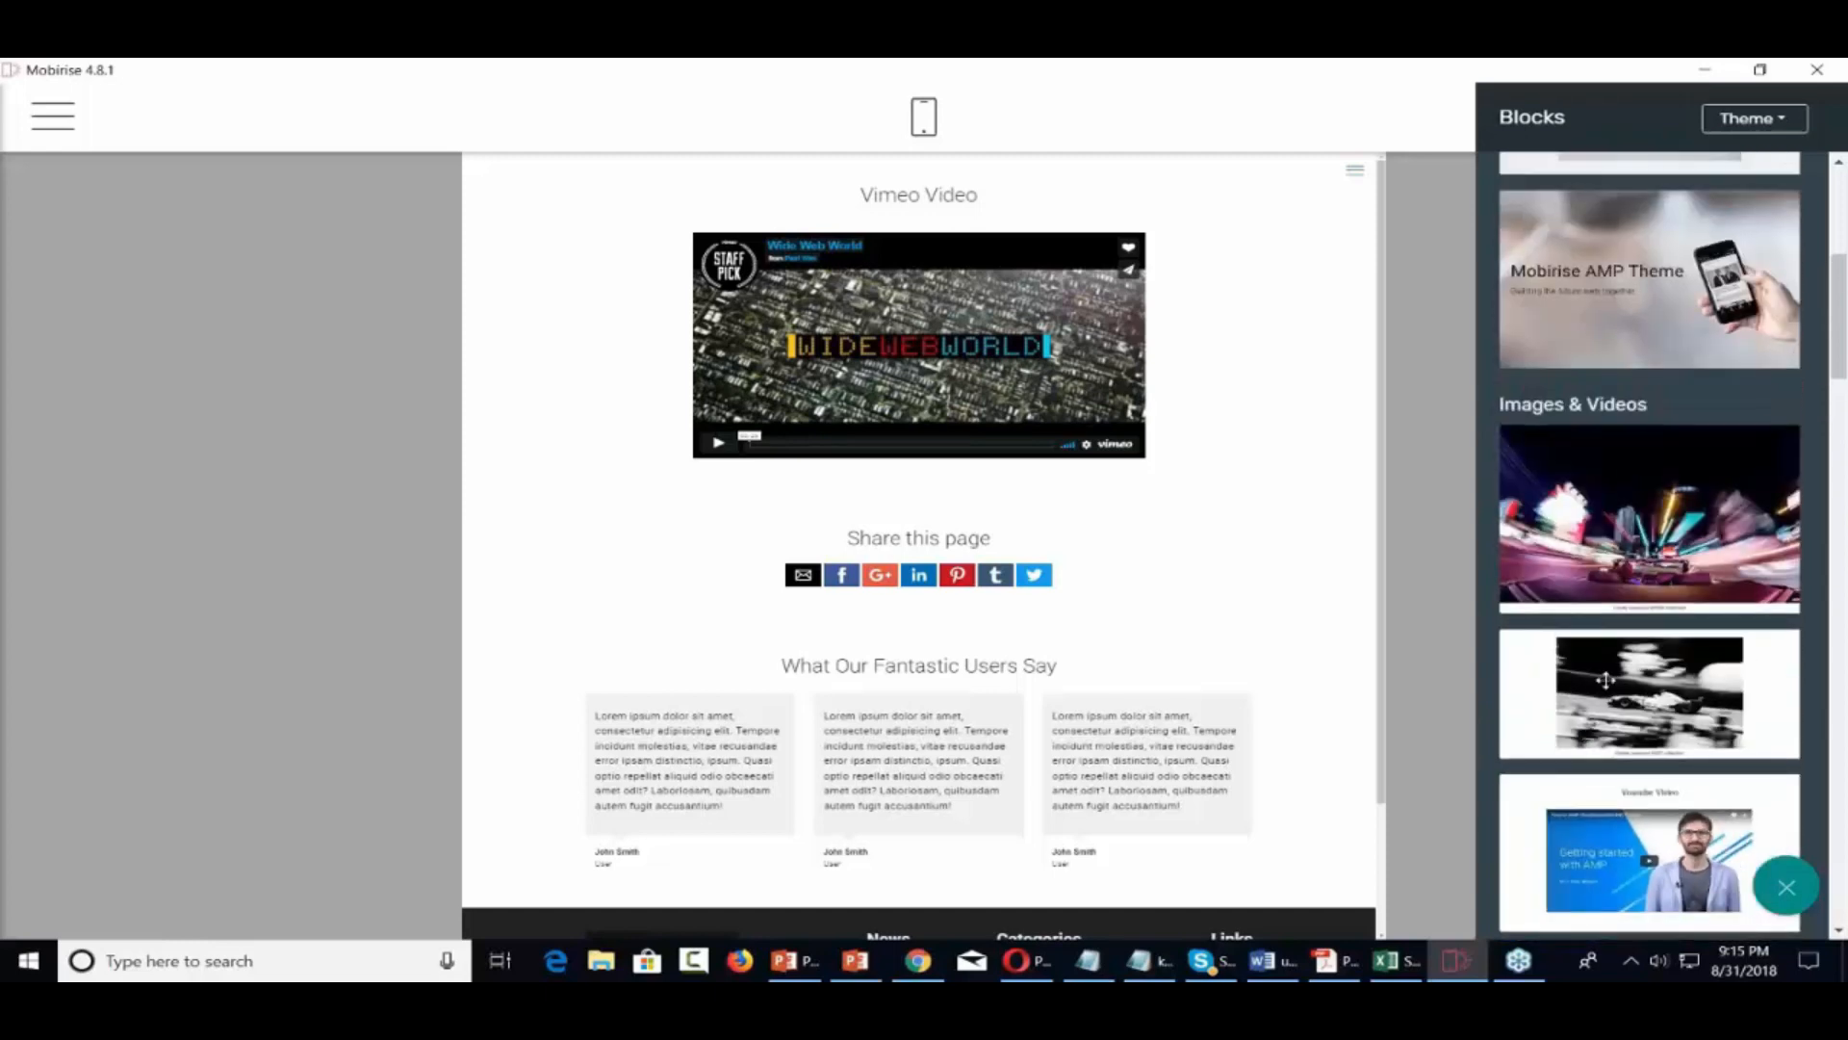
left_click(878, 332)
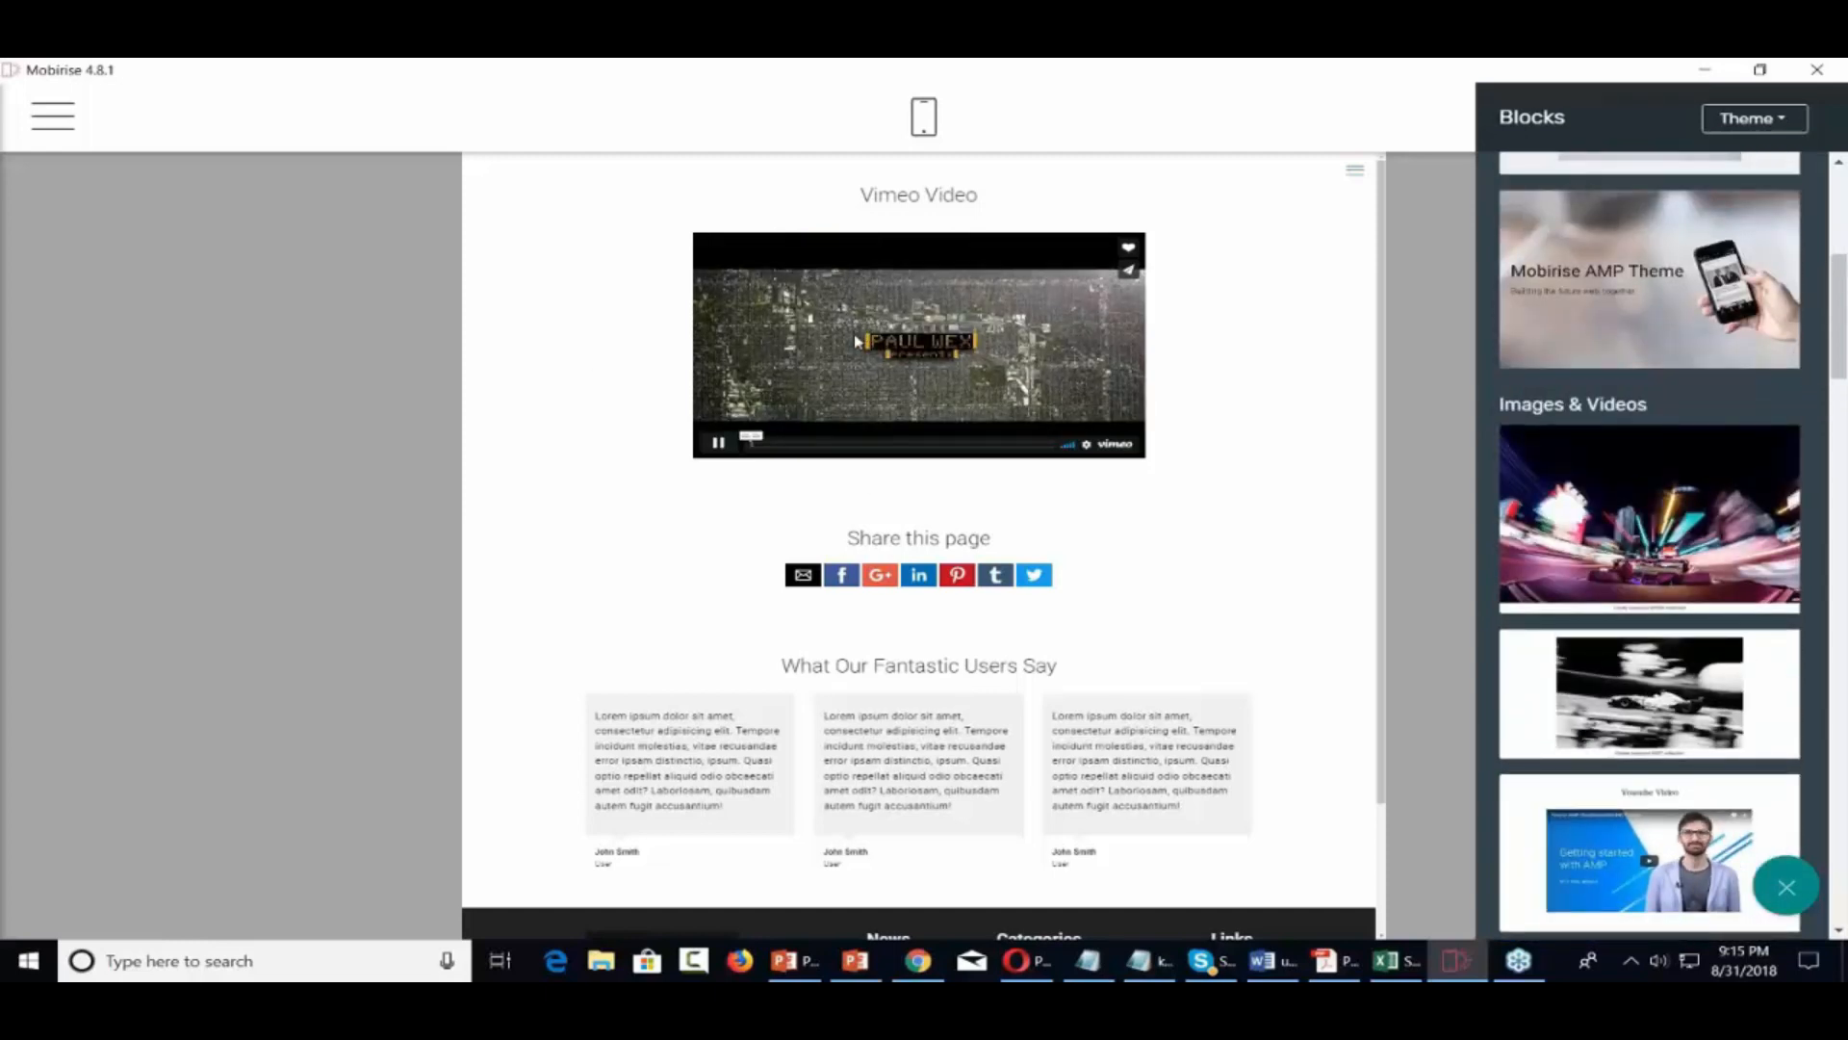
left_click(720, 444)
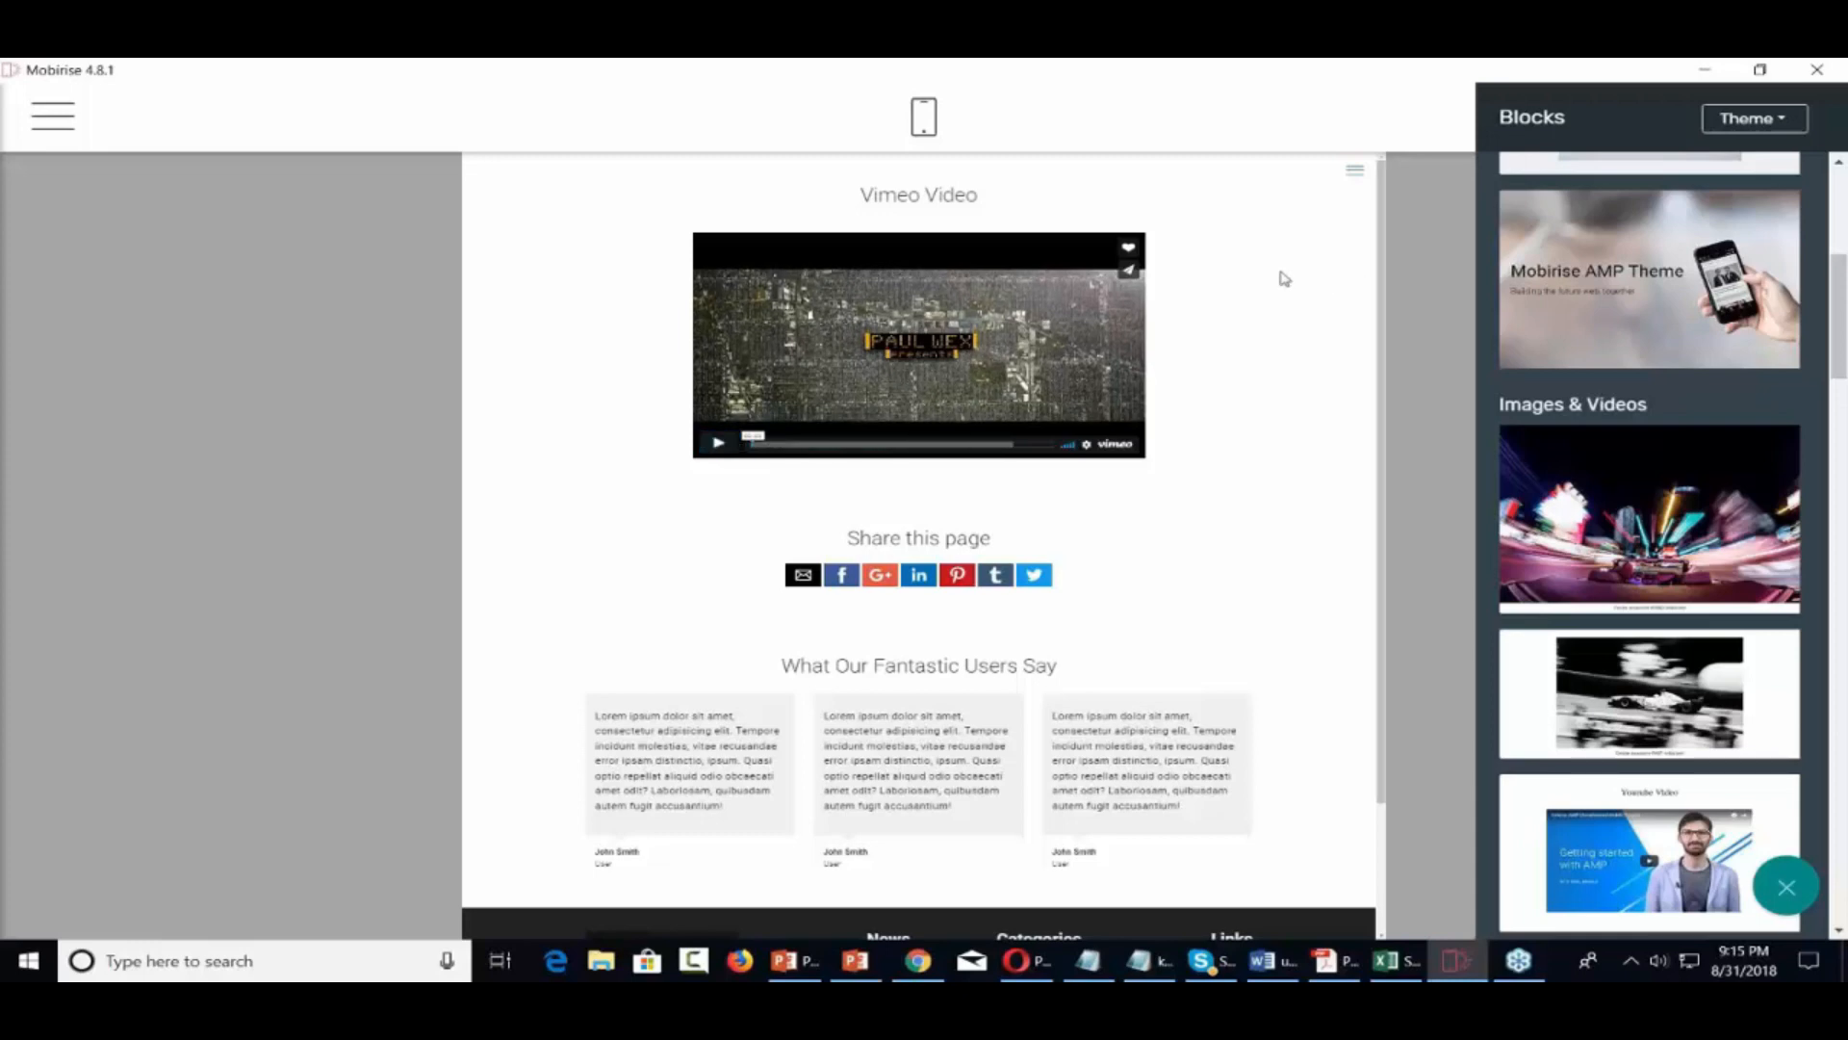
Close the block library and delete the Vimeo Video block
left_click(1271, 355)
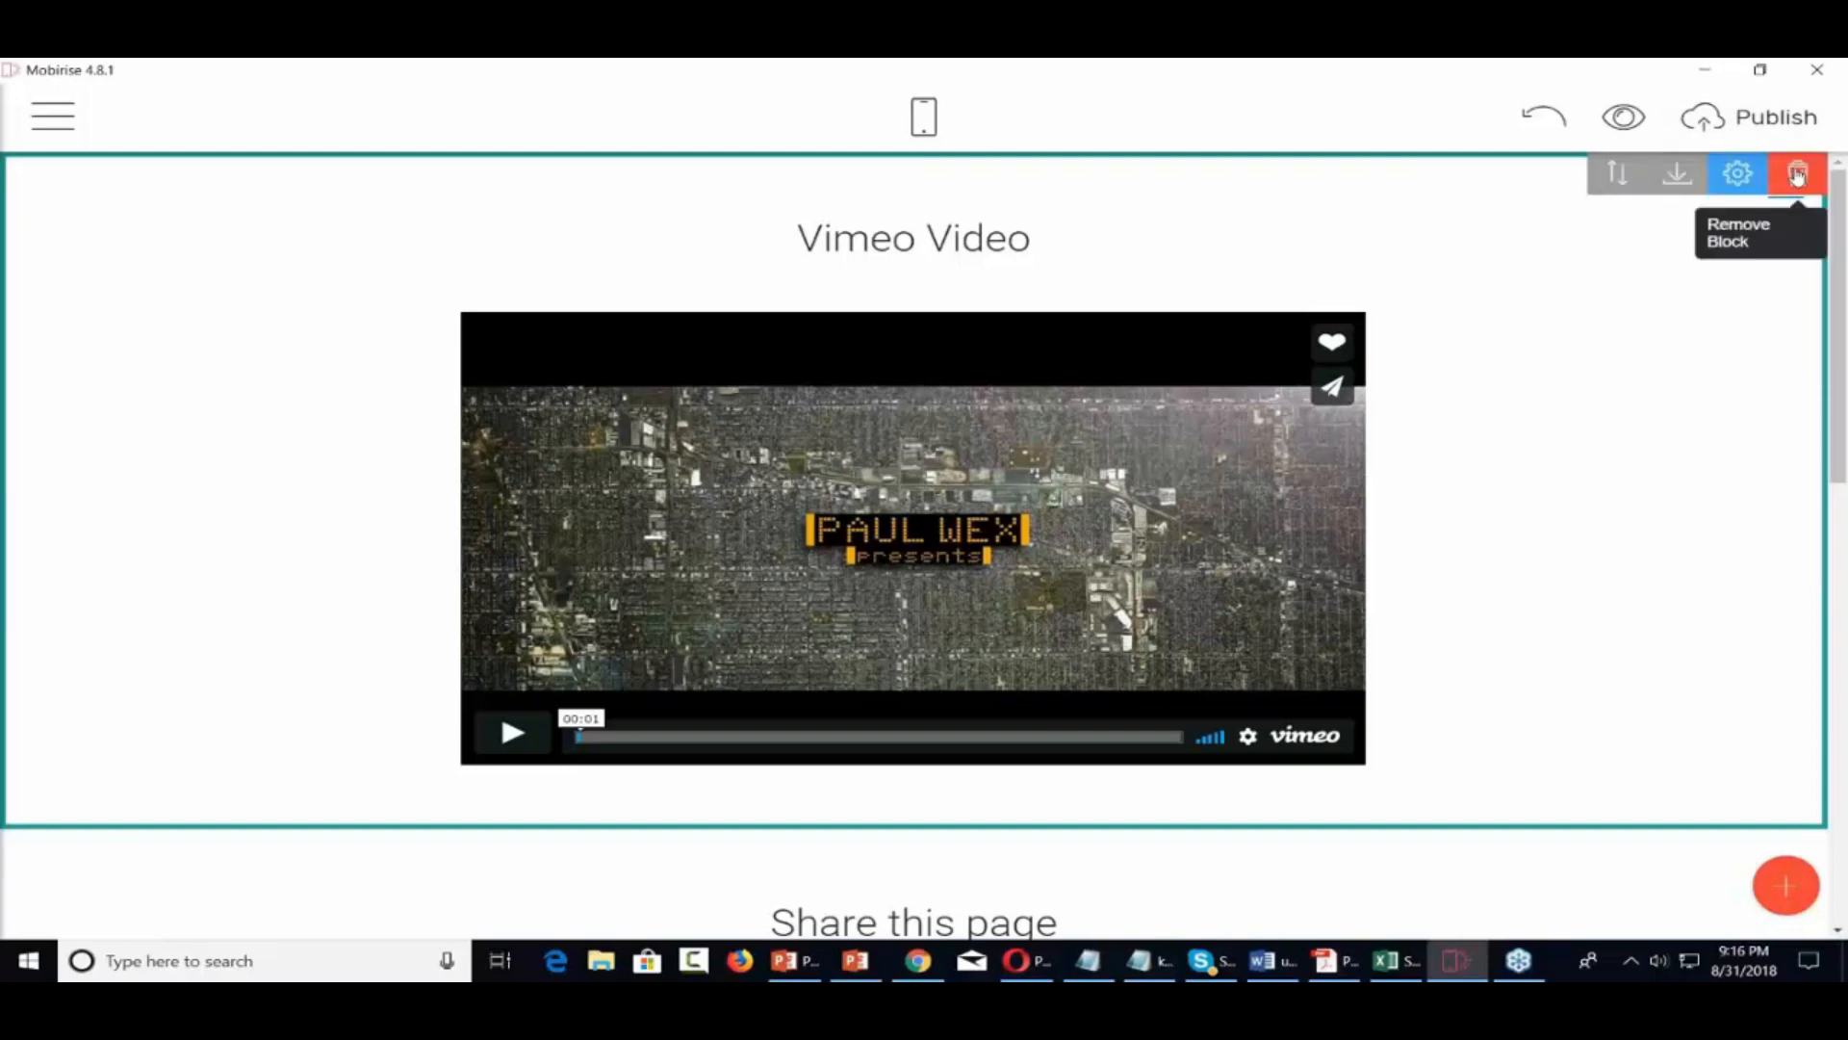
left_click(1796, 173)
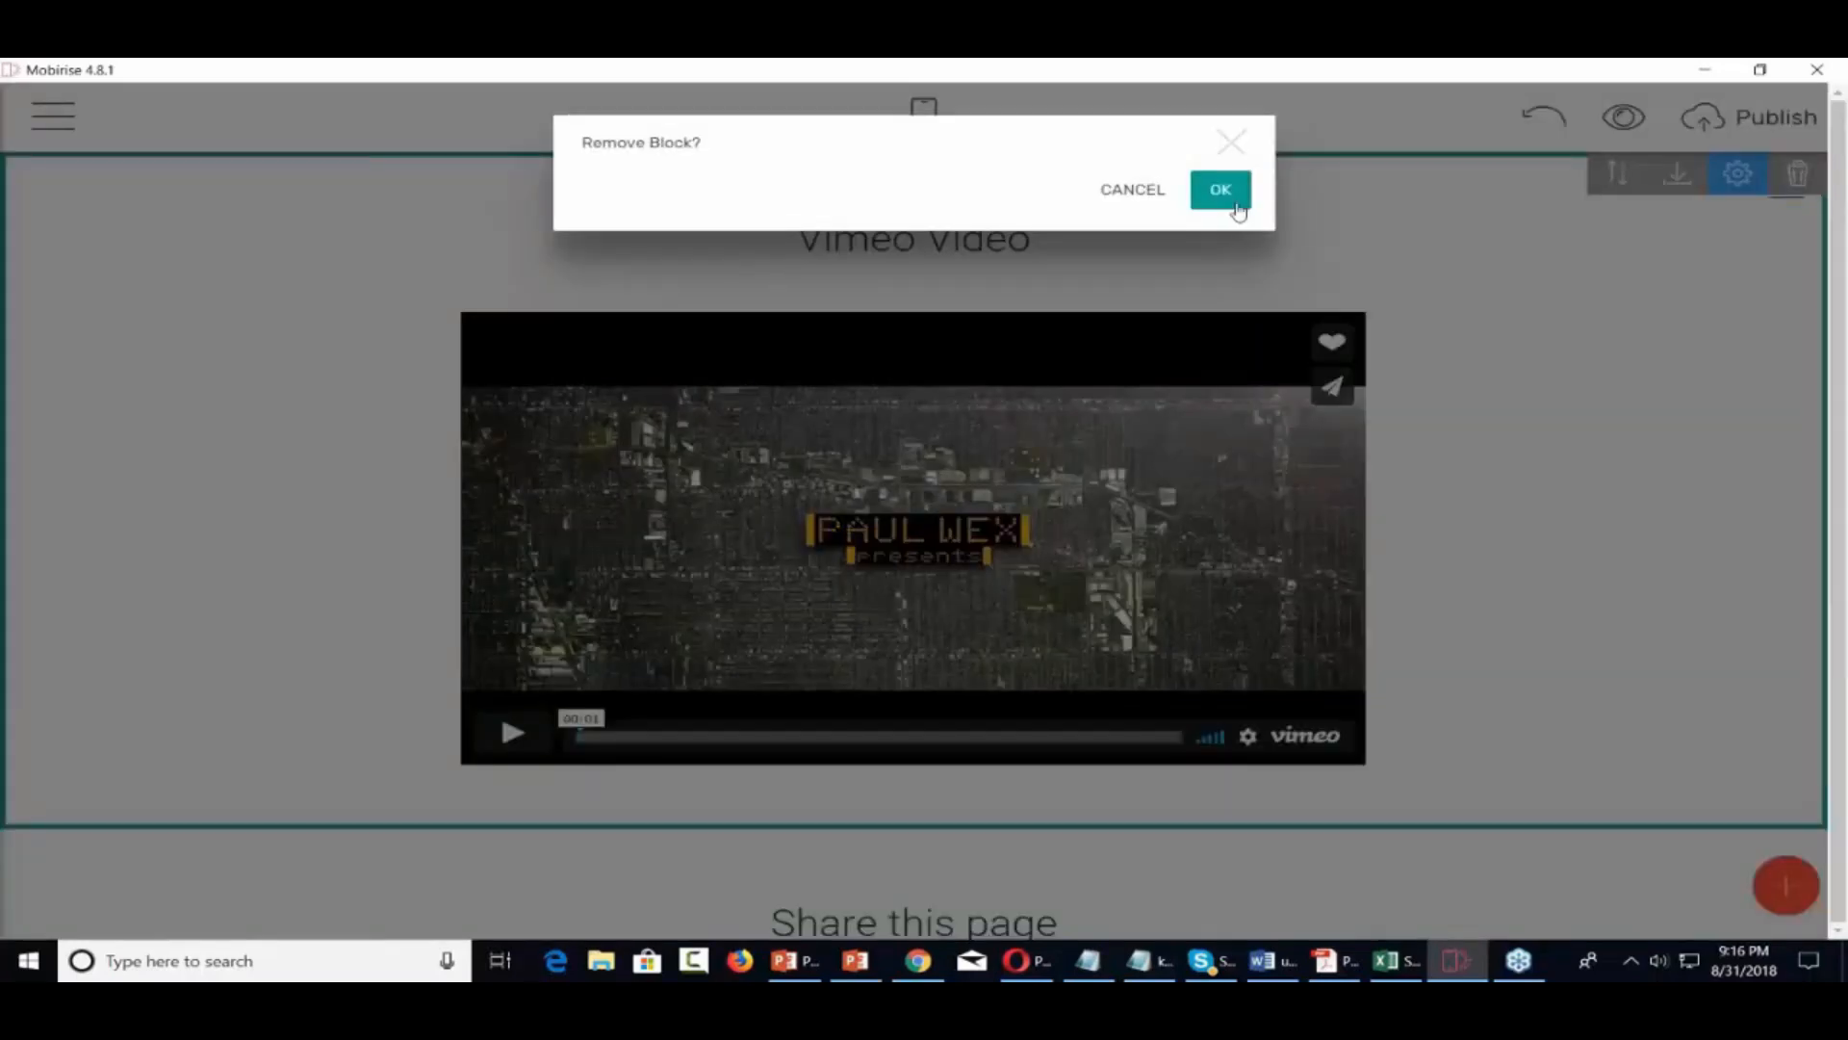
left_click(1221, 190)
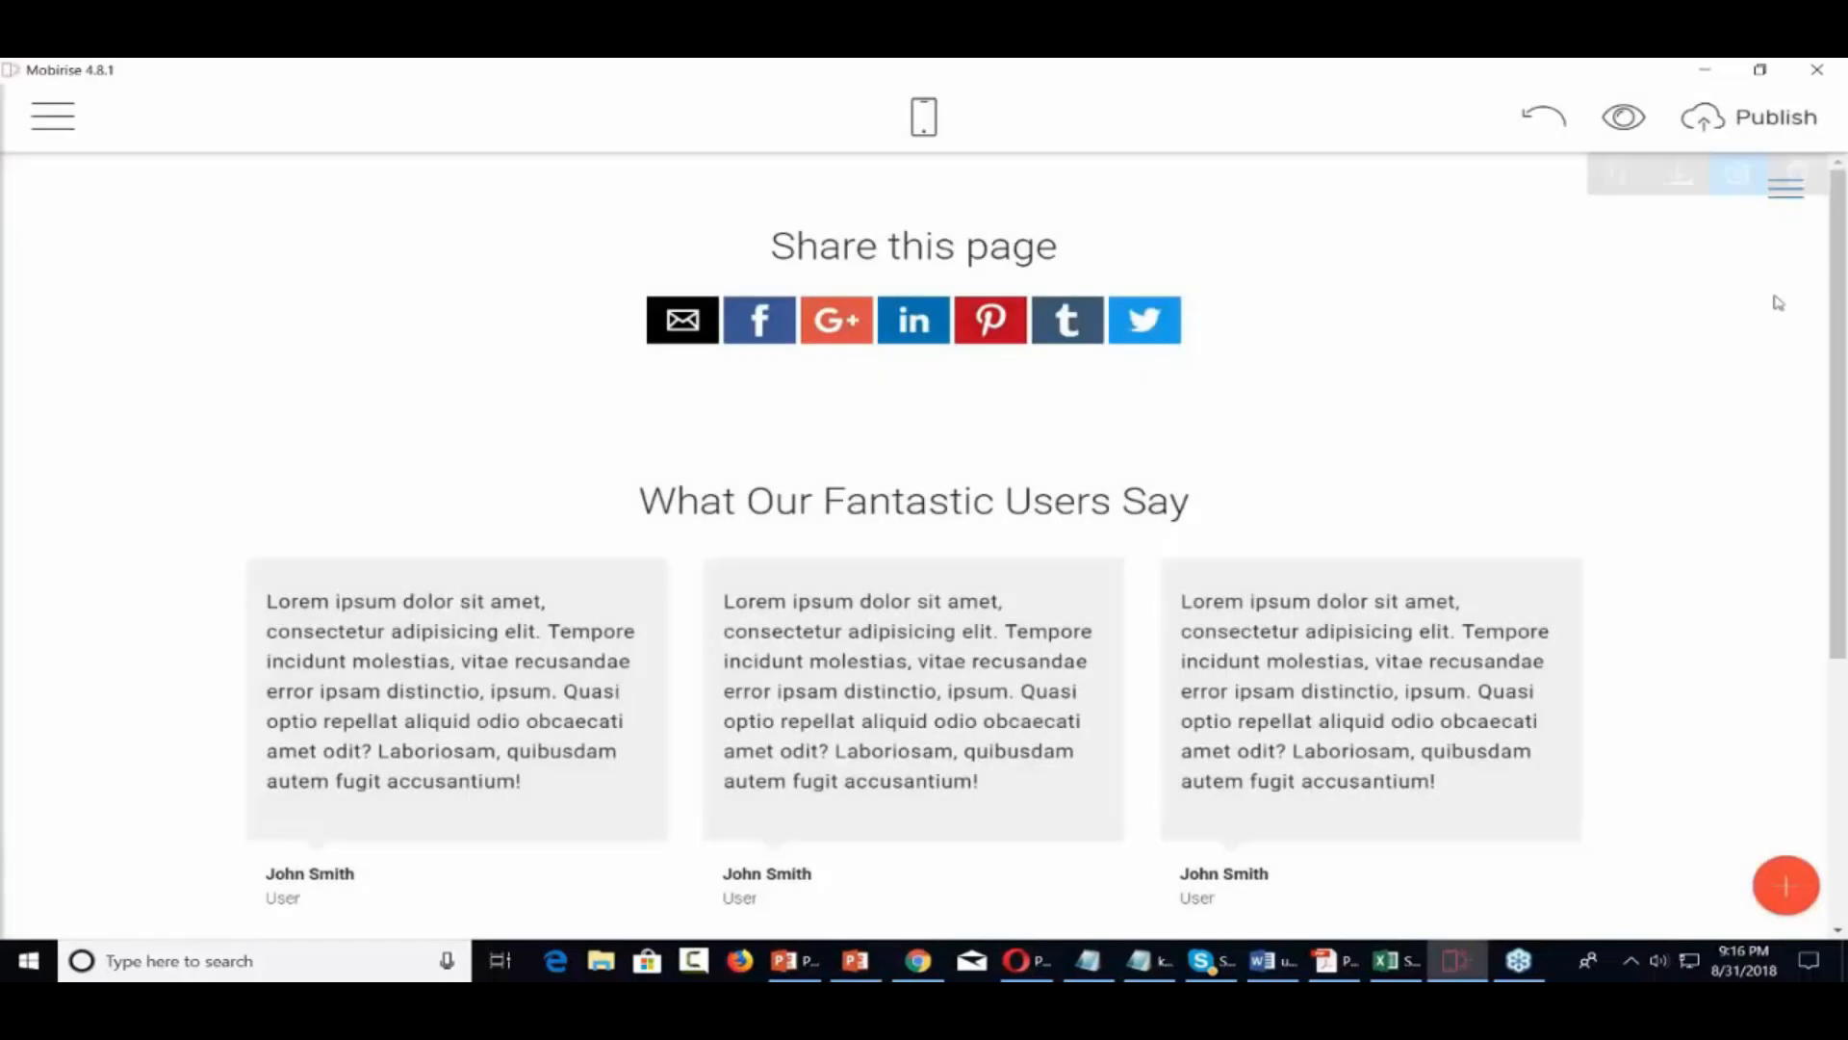
Add a Youtube Video block above Share this page and open its settings
left_click(1784, 886)
scroll(1559, 511, "down", 3)
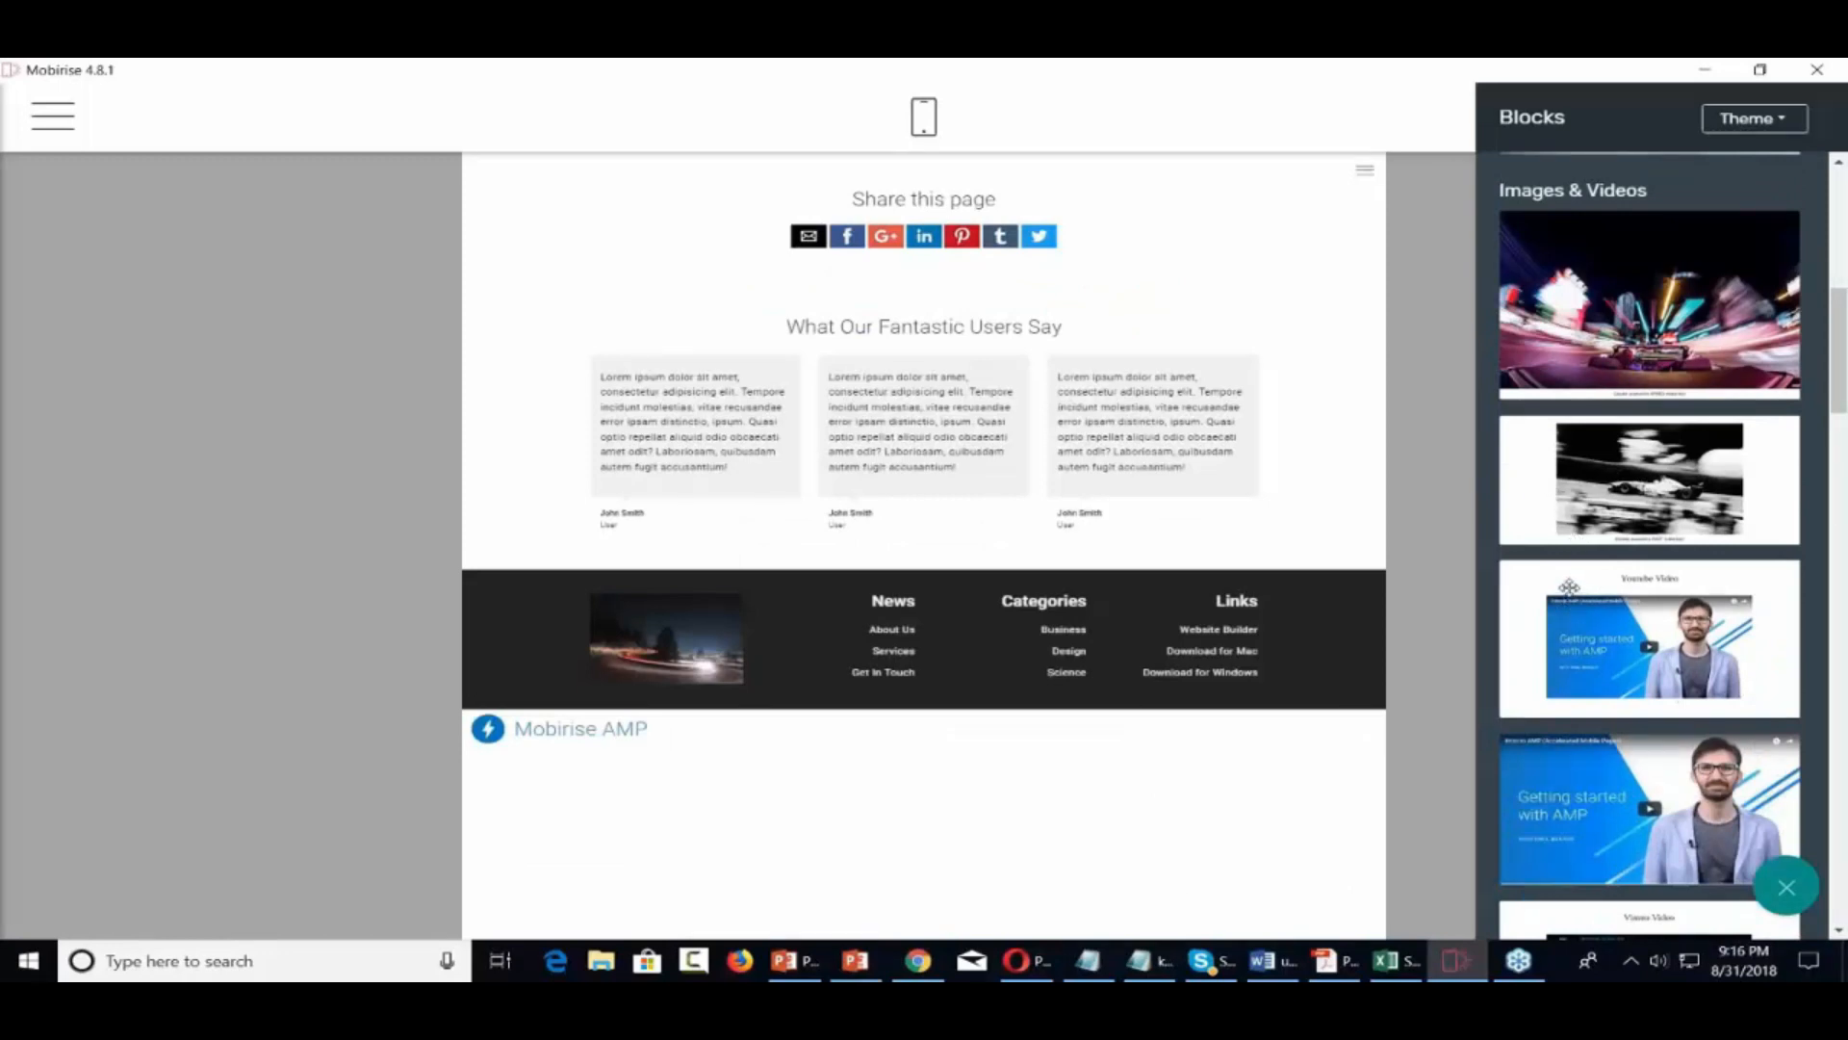
left_click_drag(1569, 586, 916, 187)
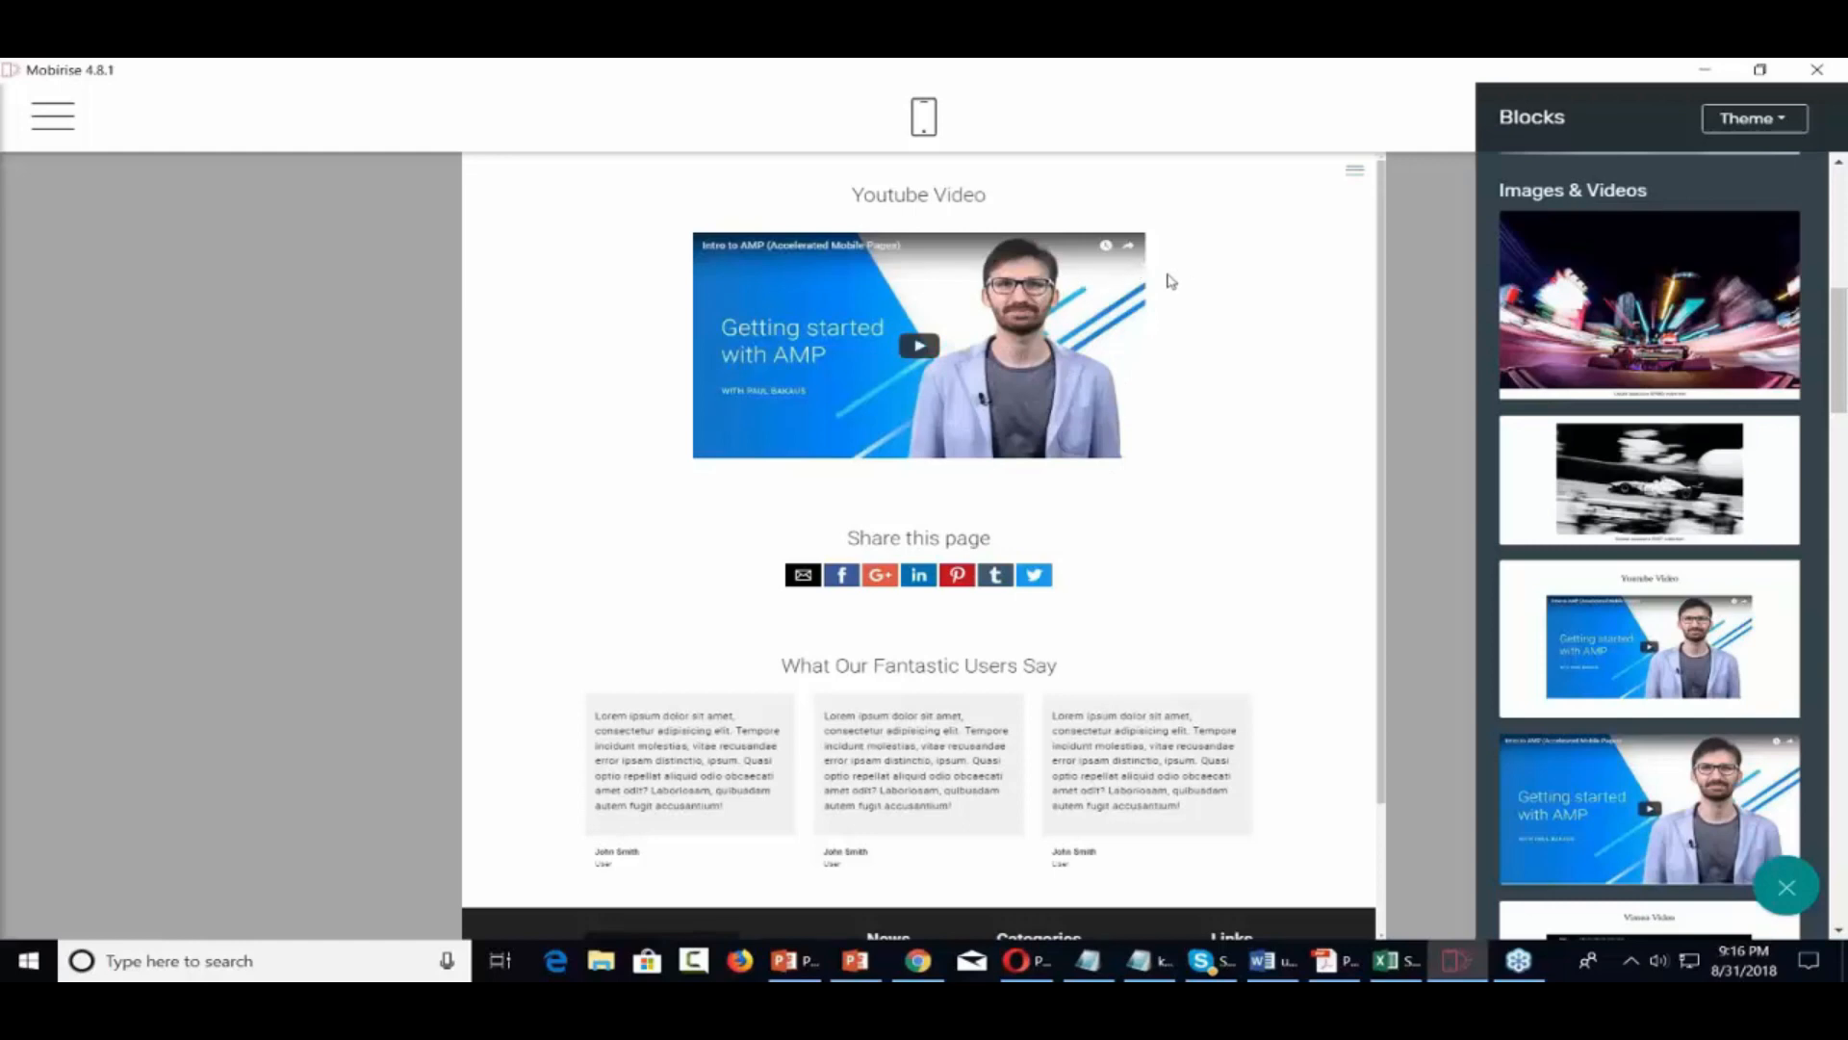
left_click(1263, 262)
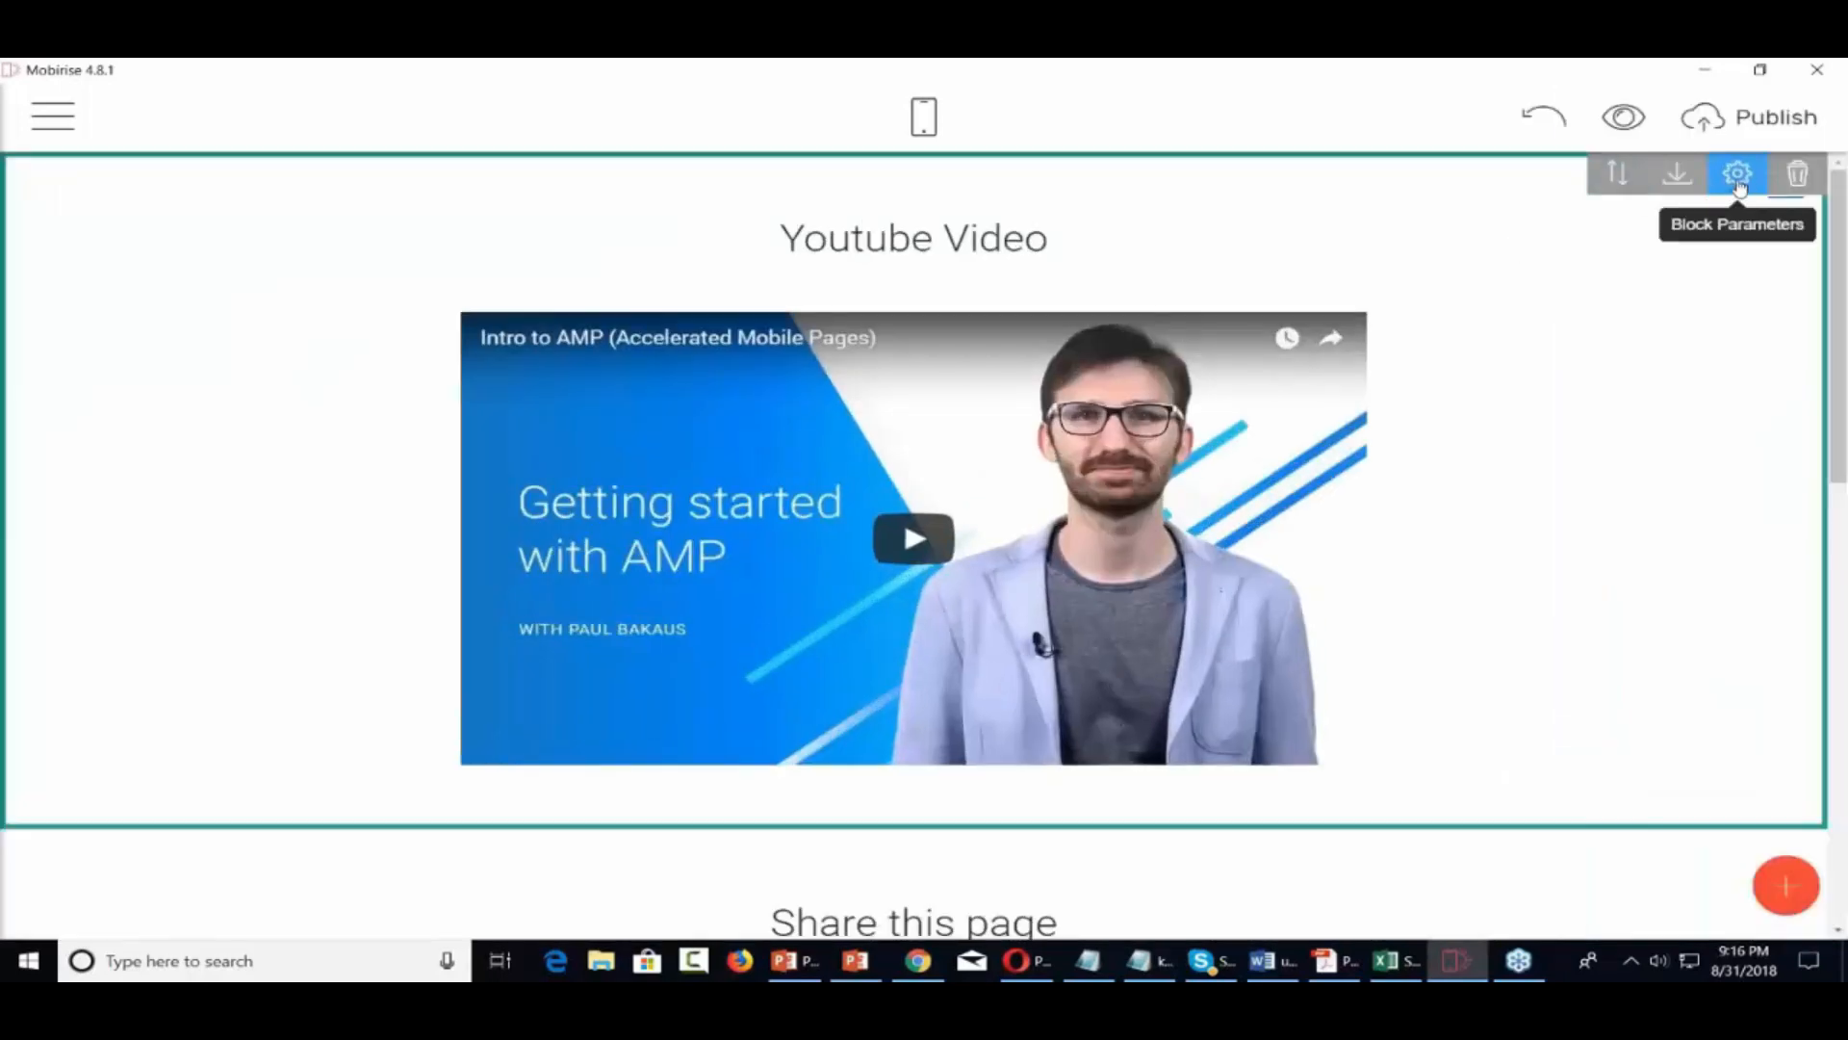
left_click(1738, 177)
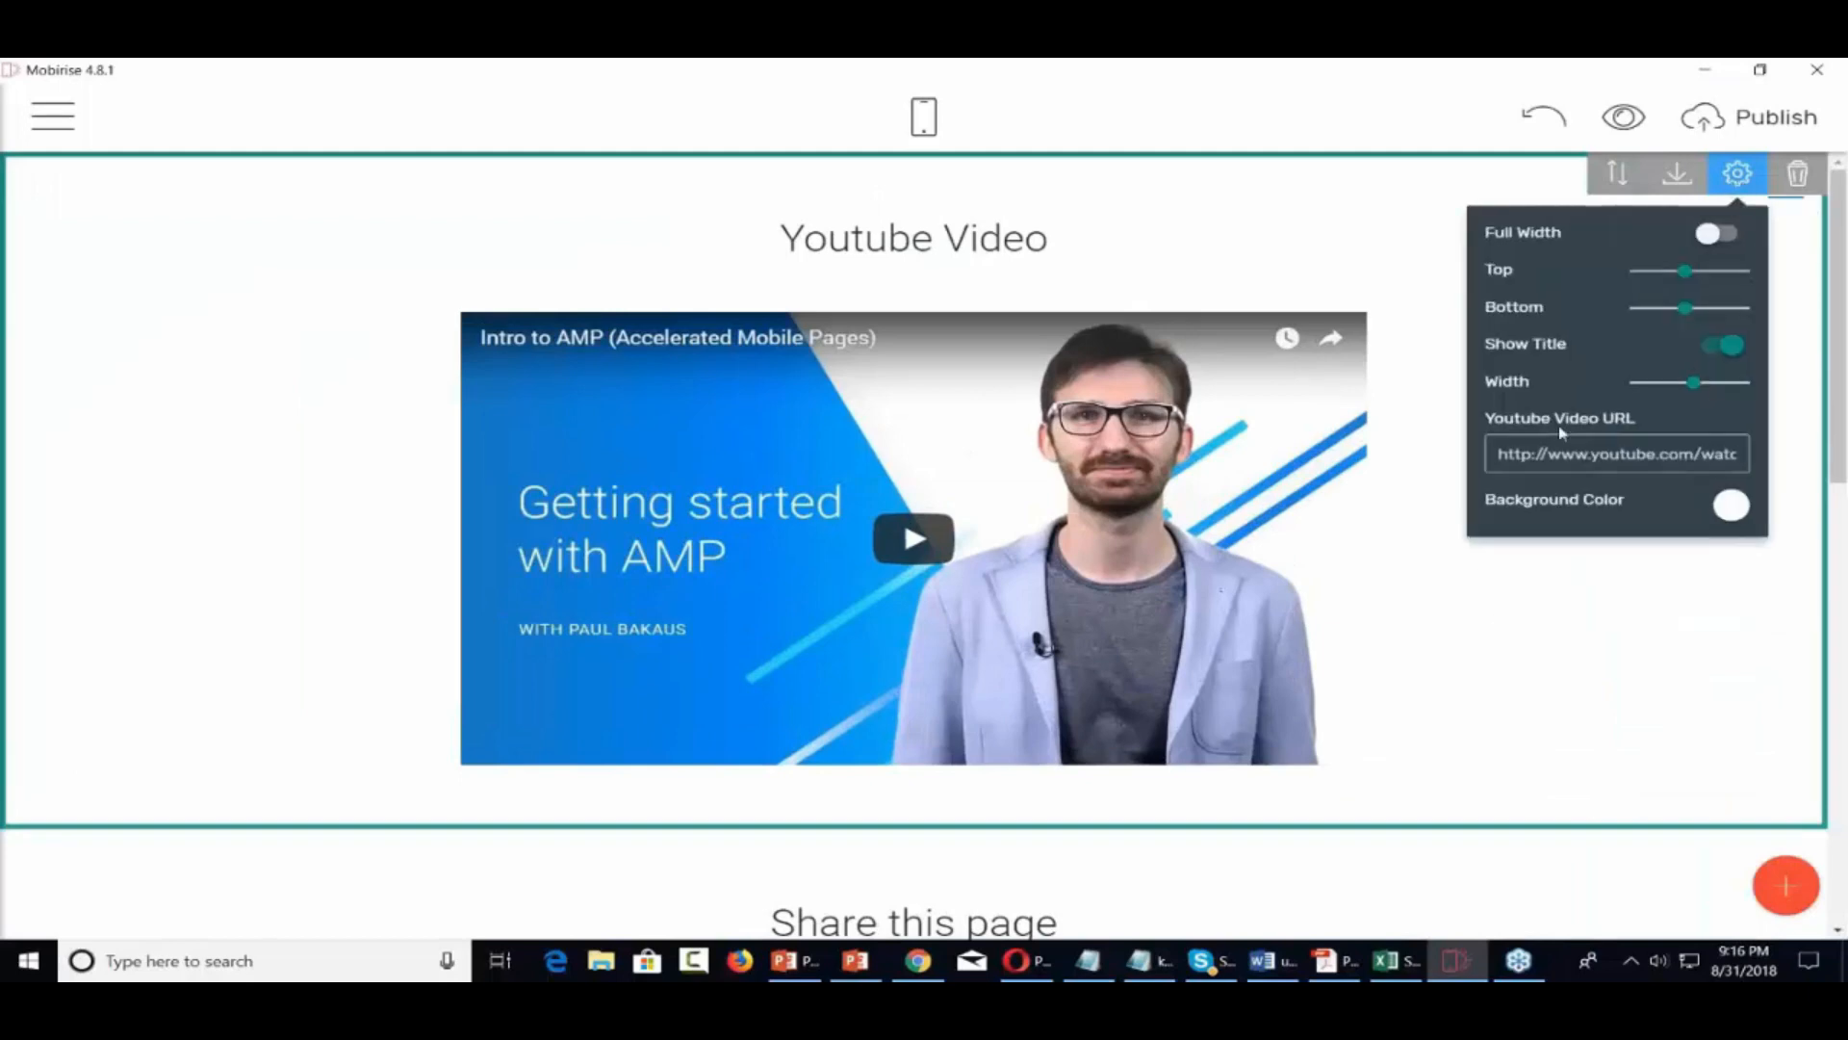
In a new Chrome incognito window, search YouTube for 'internet marketing'
right_click(920, 960)
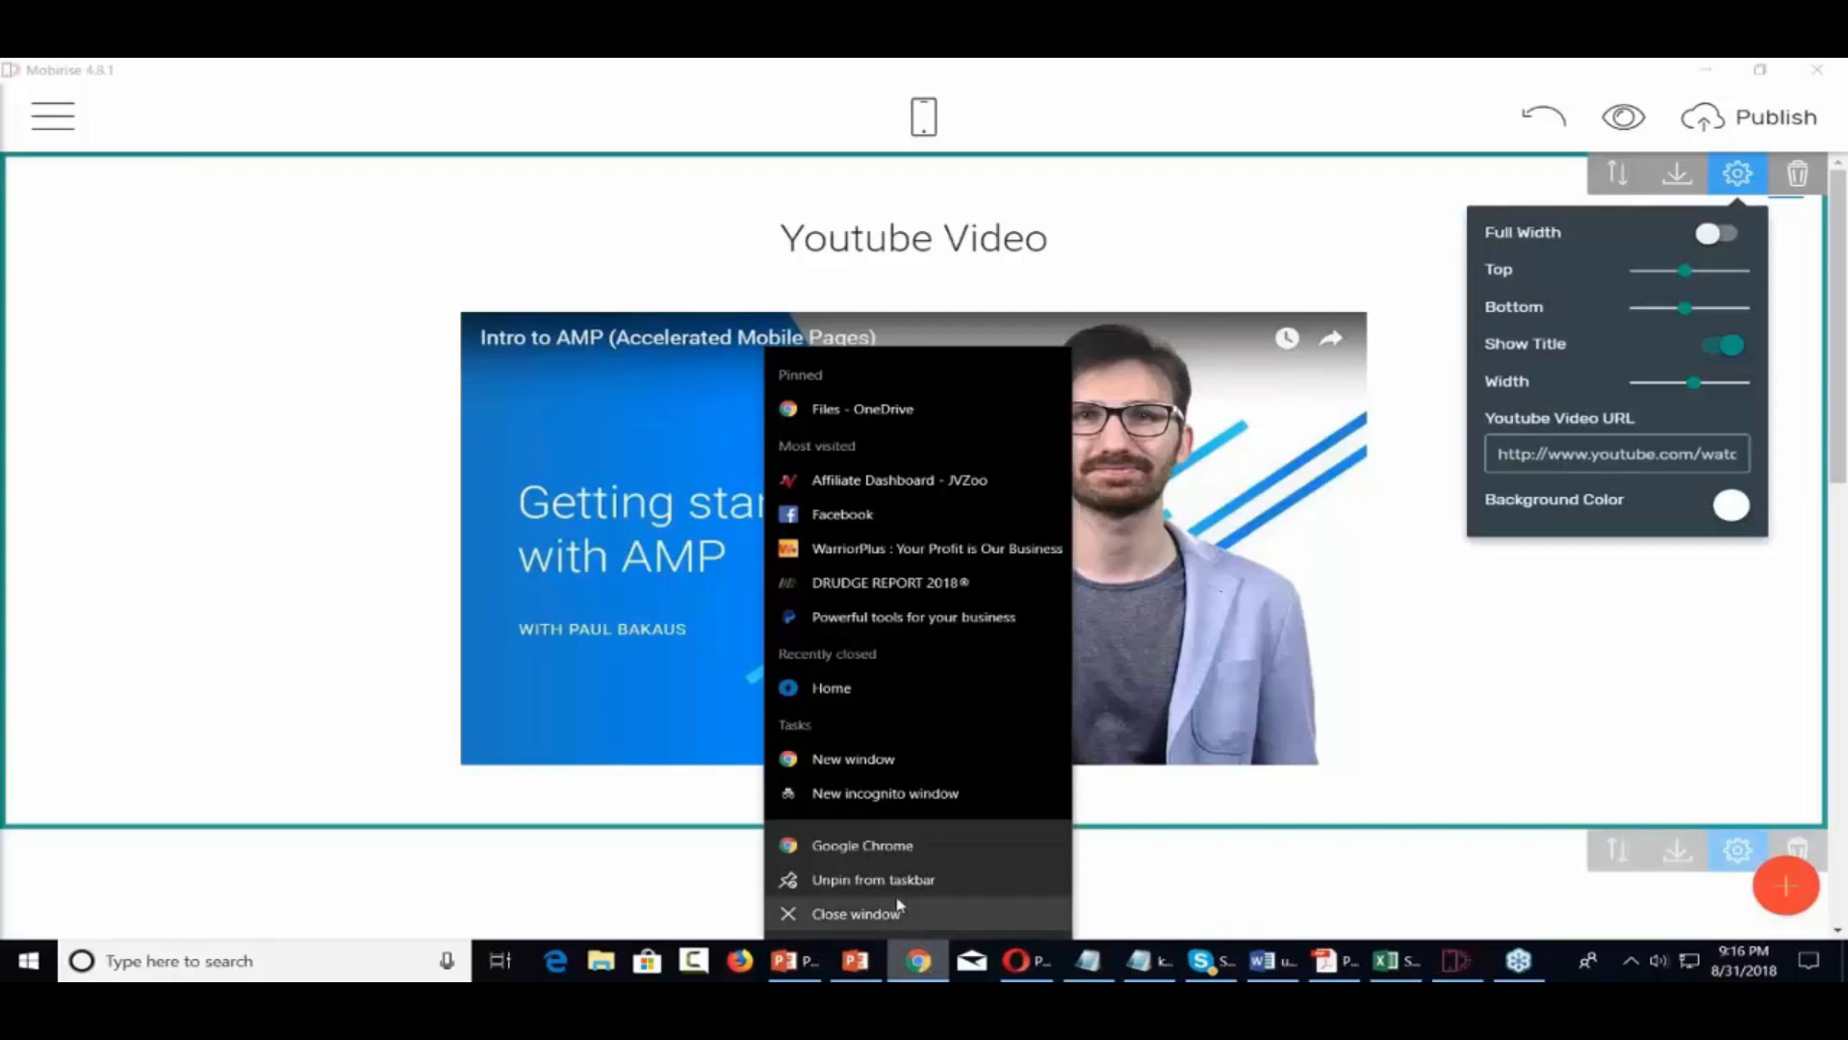
left_click(886, 793)
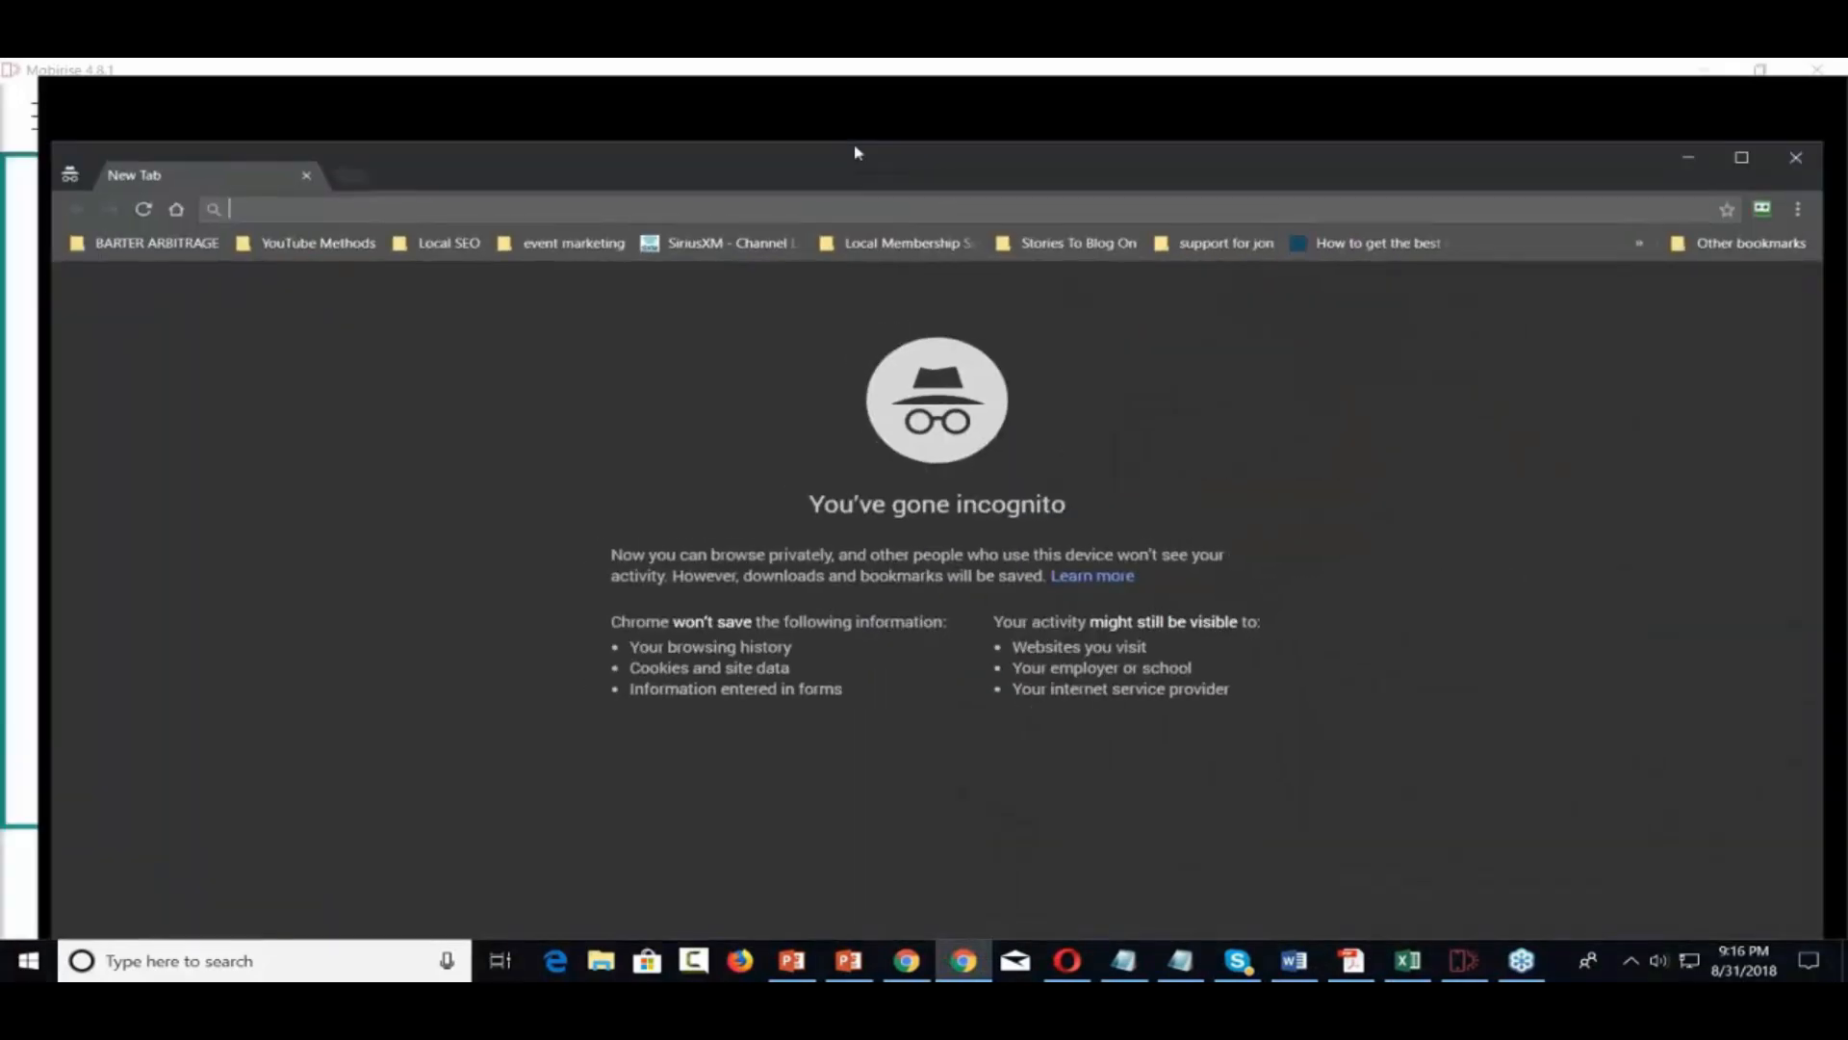
type("youtube.com")
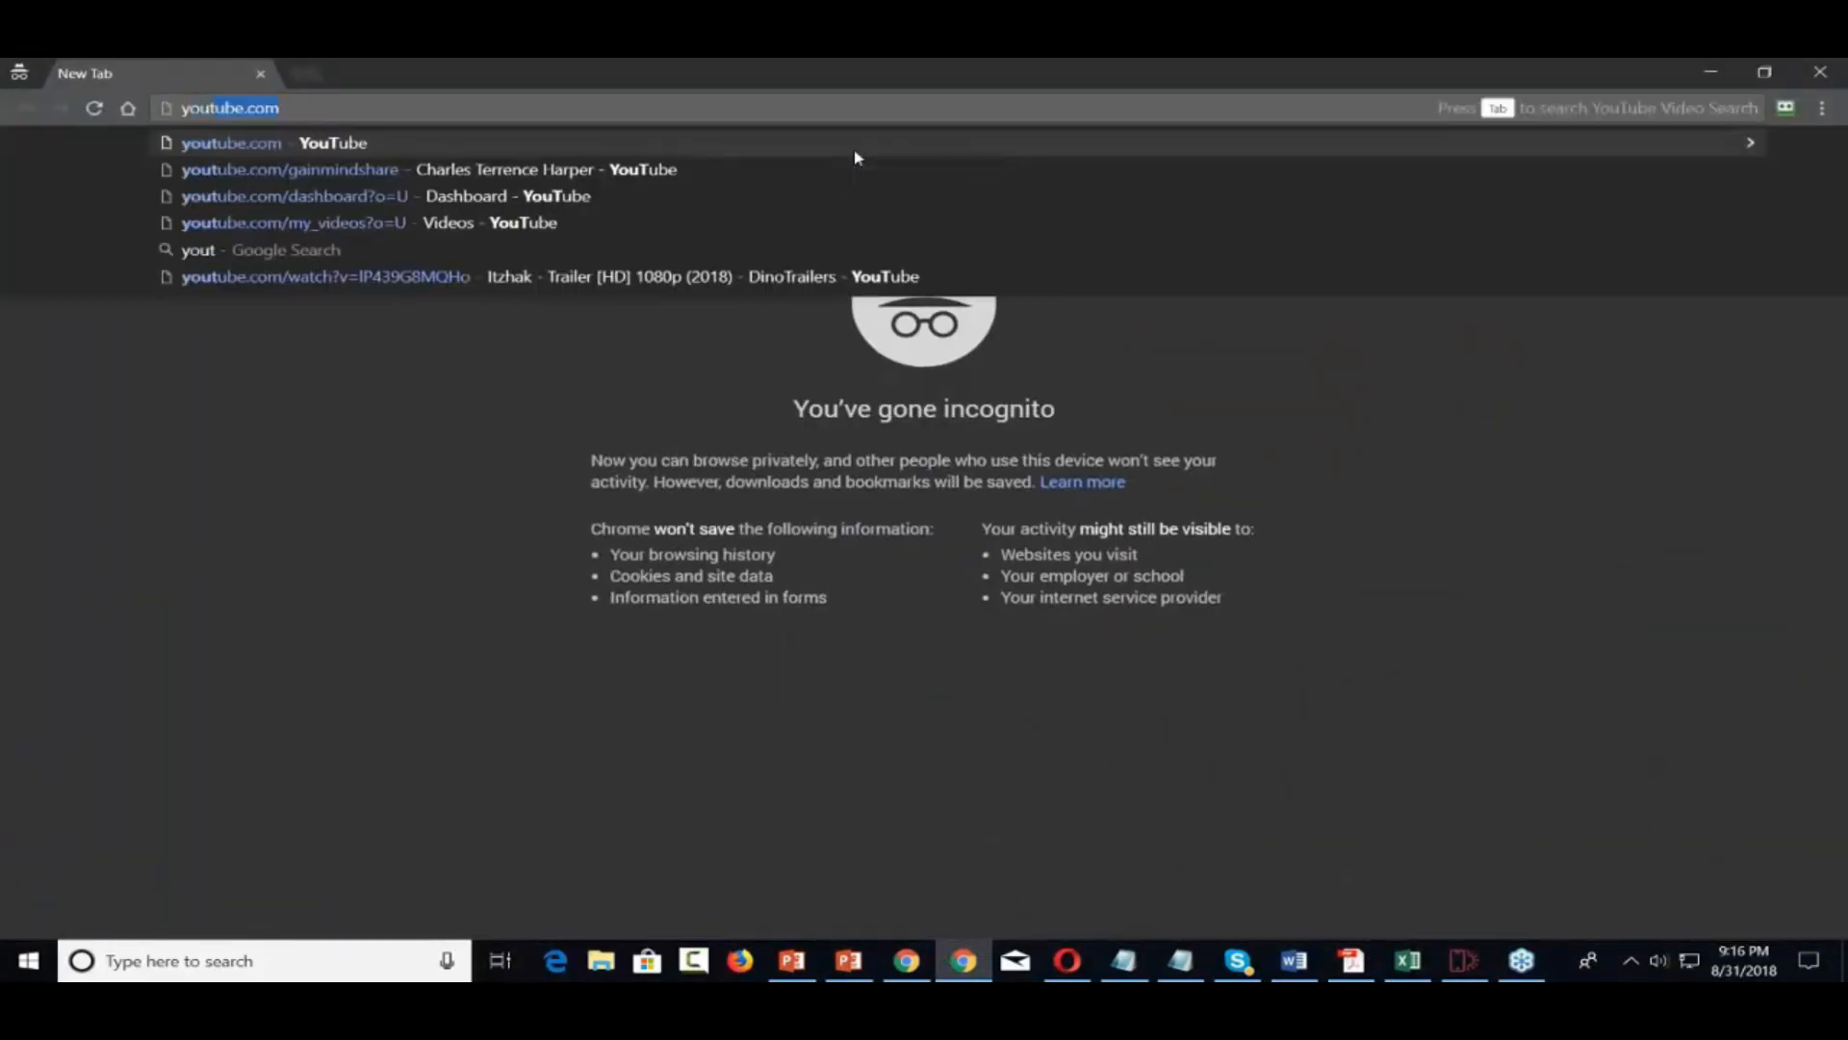
key("Right")
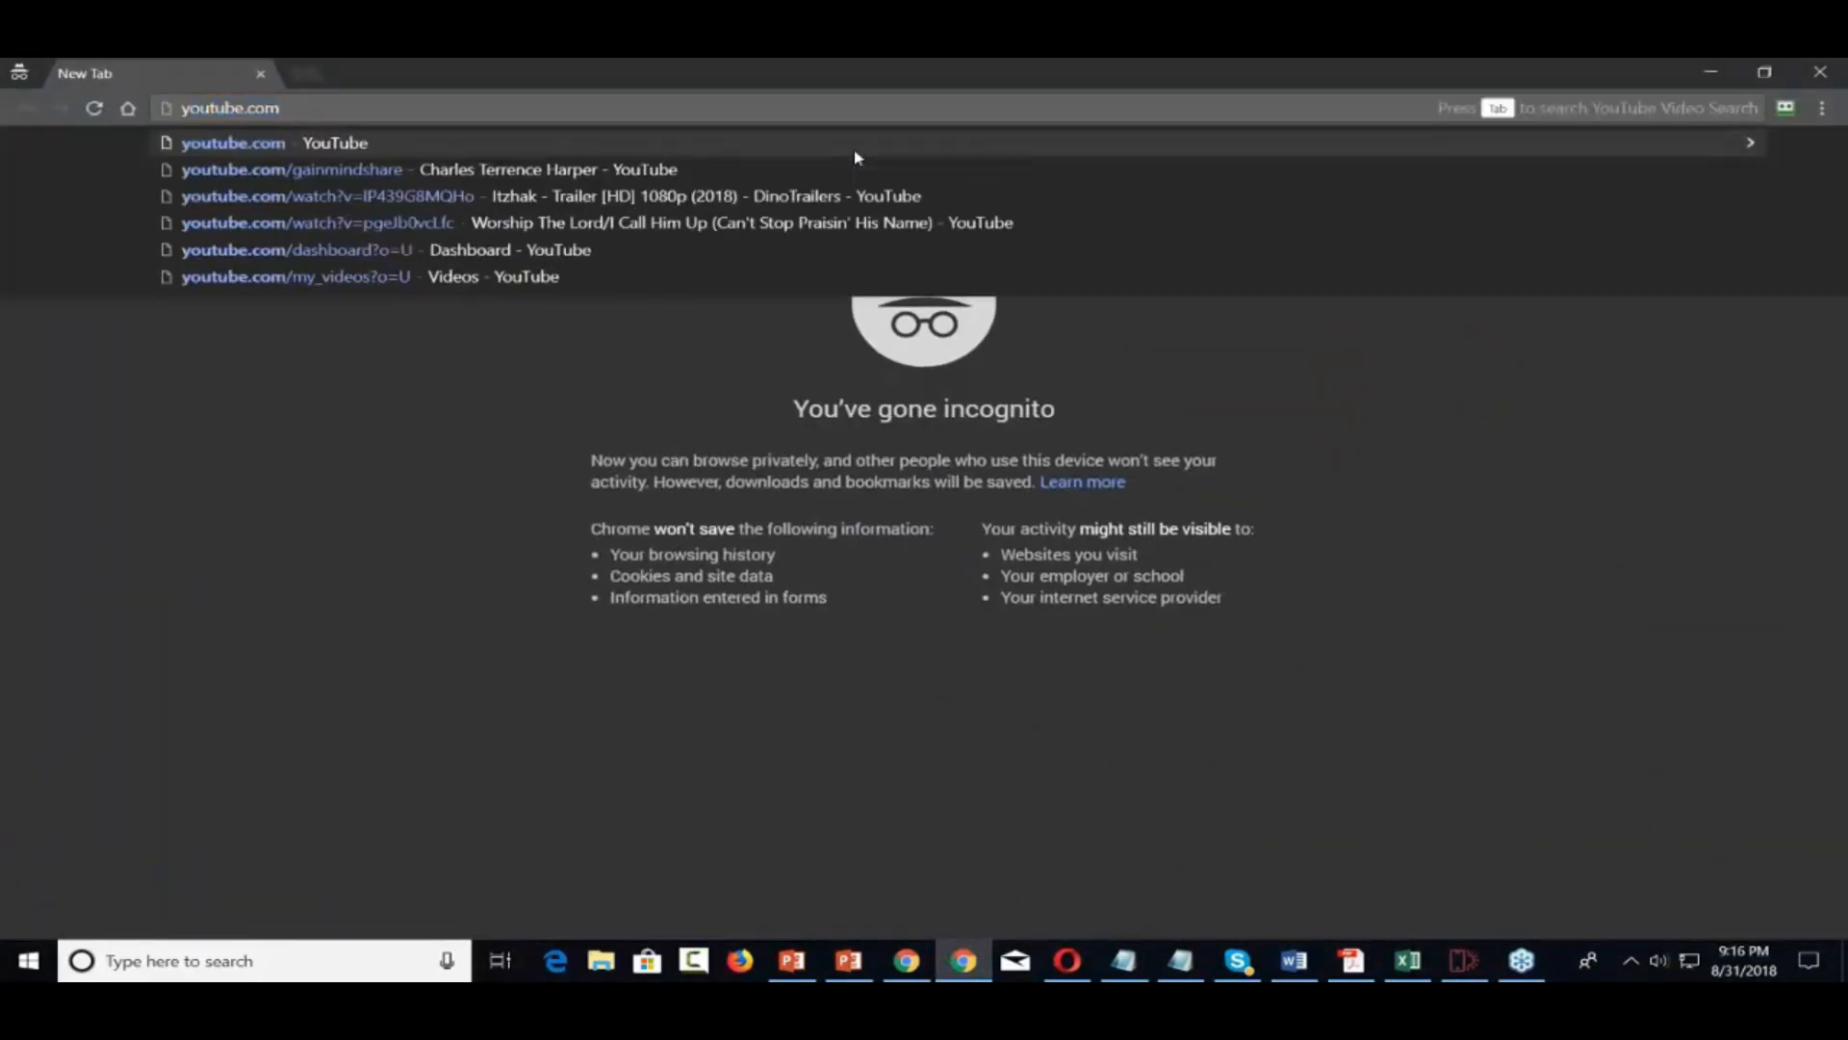
key("Tab")
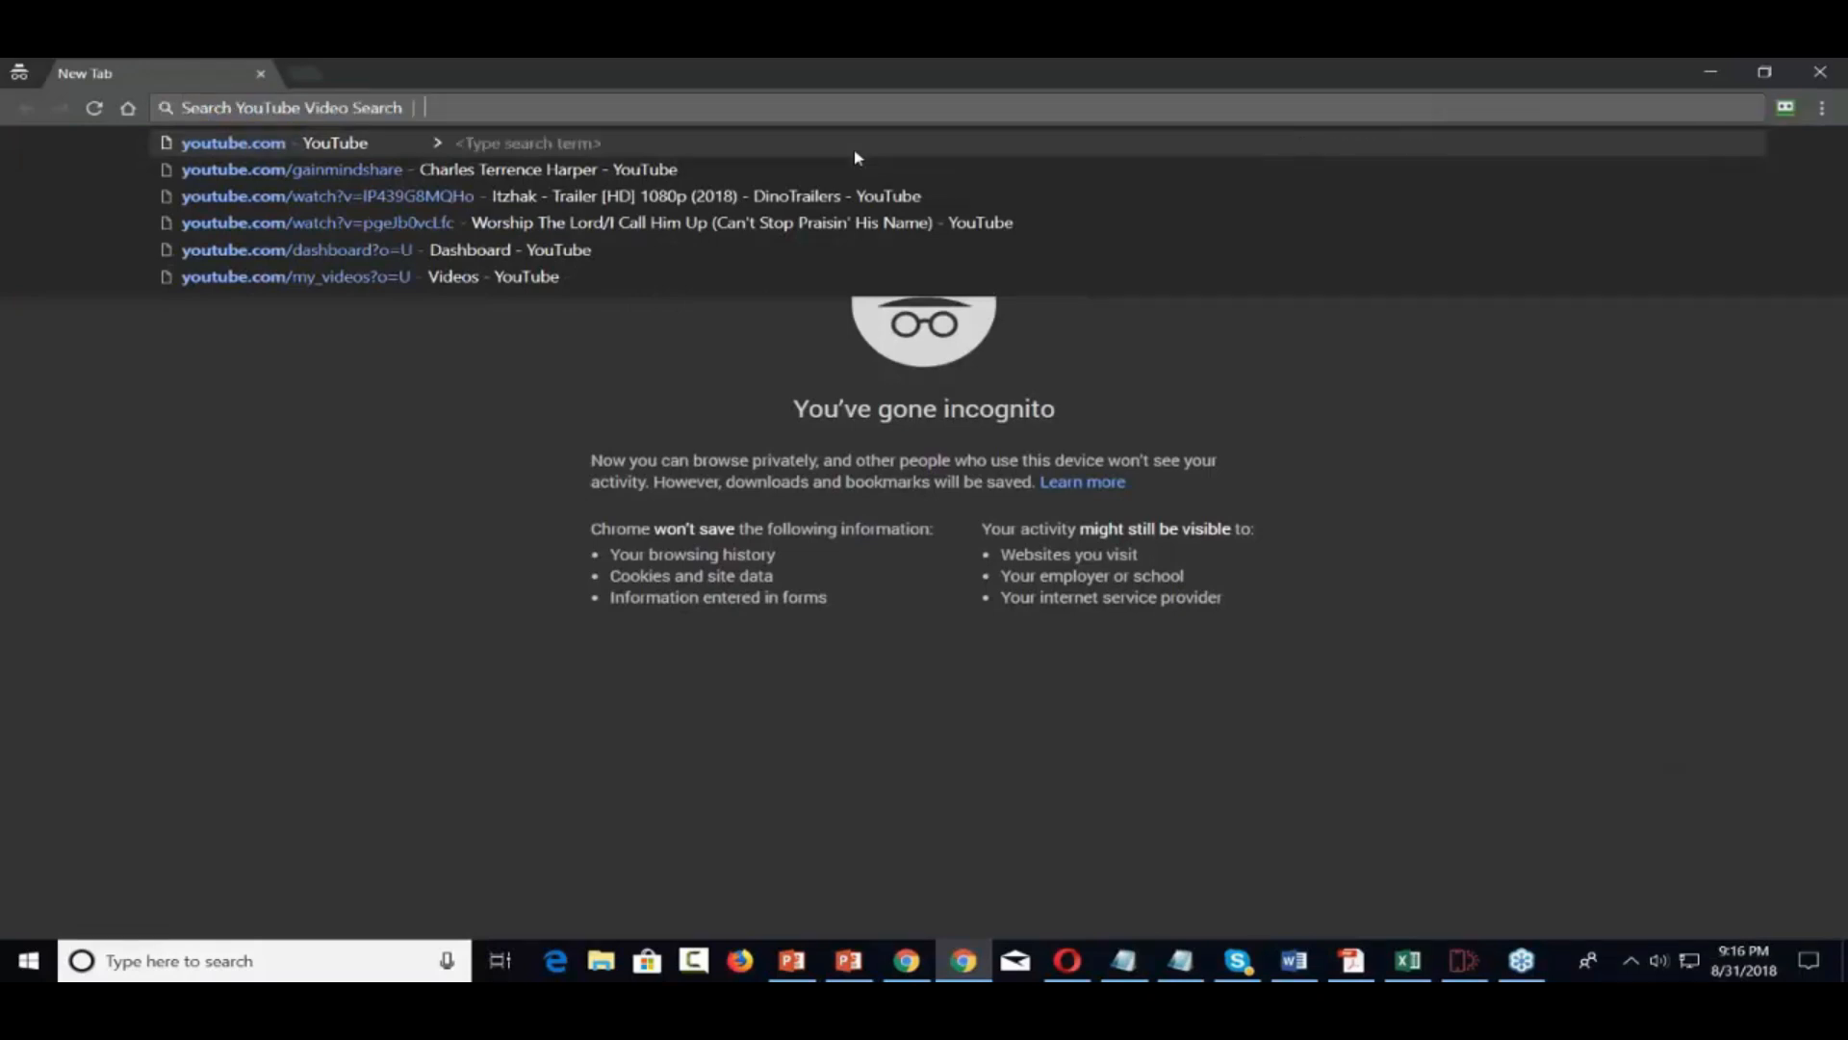
type("i")
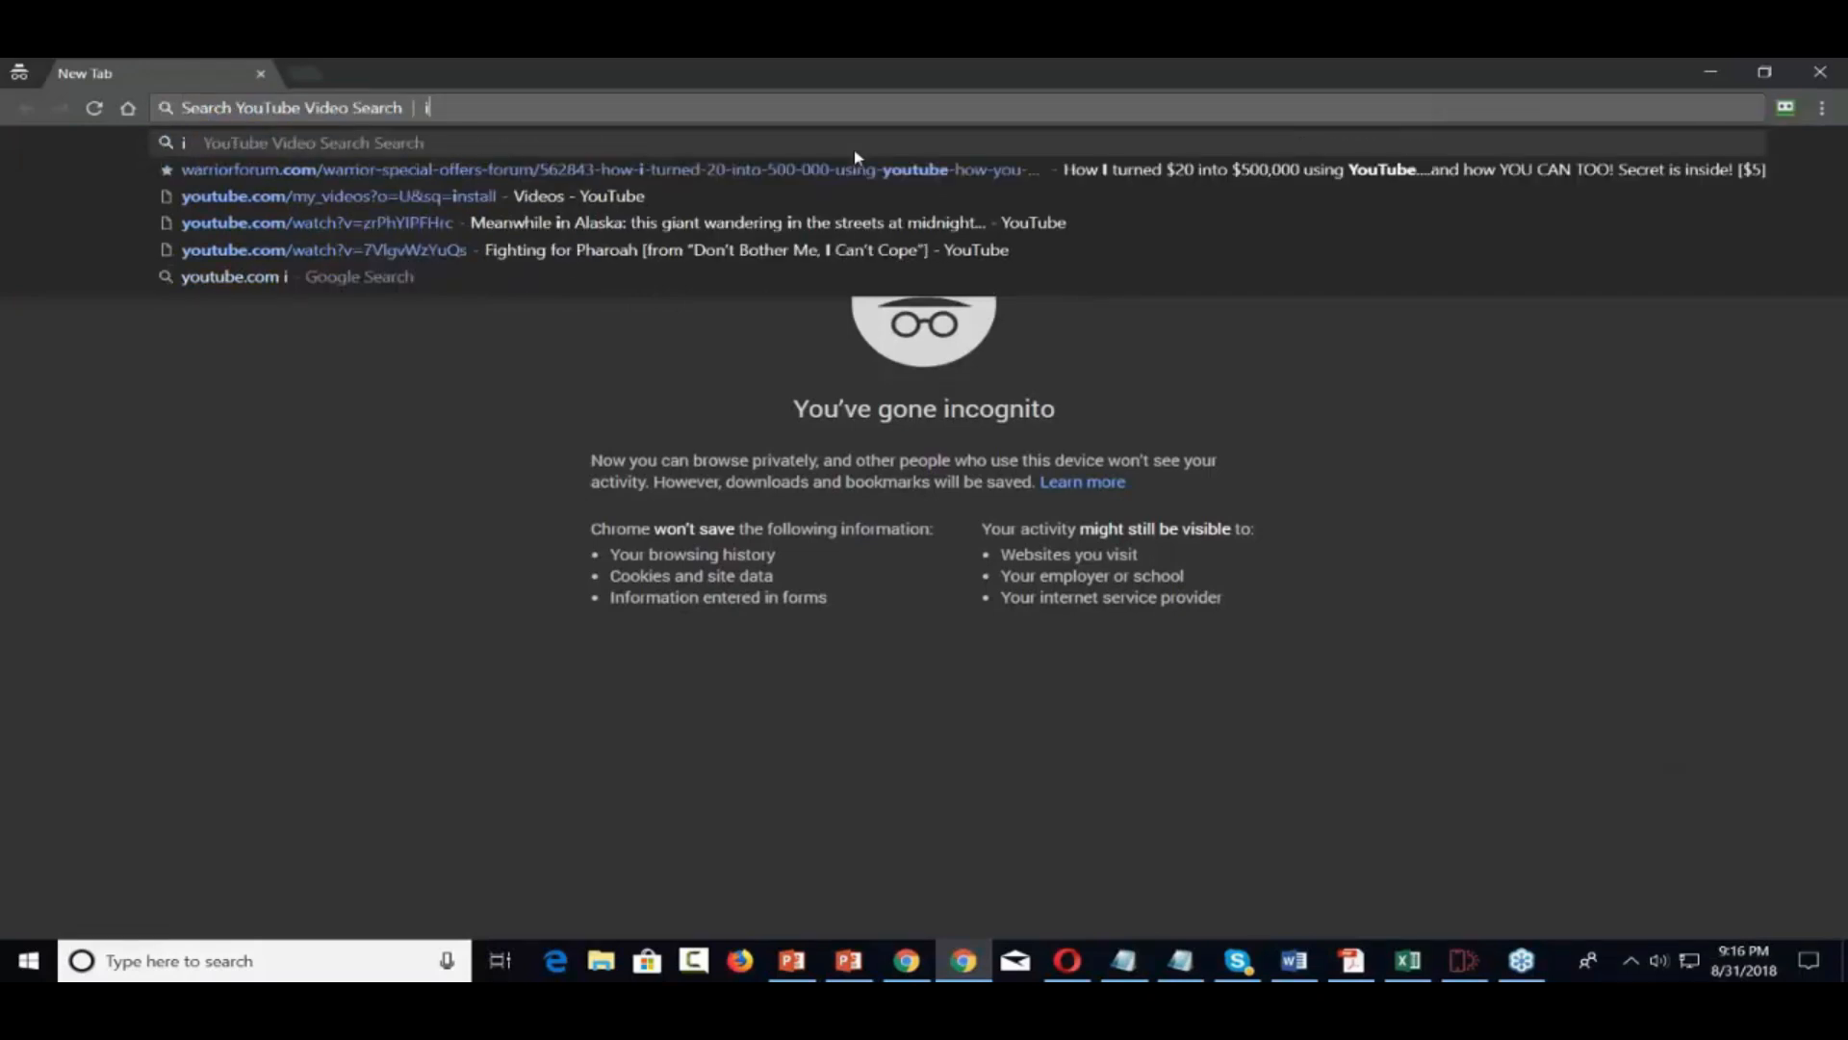
type("nternet marketing")
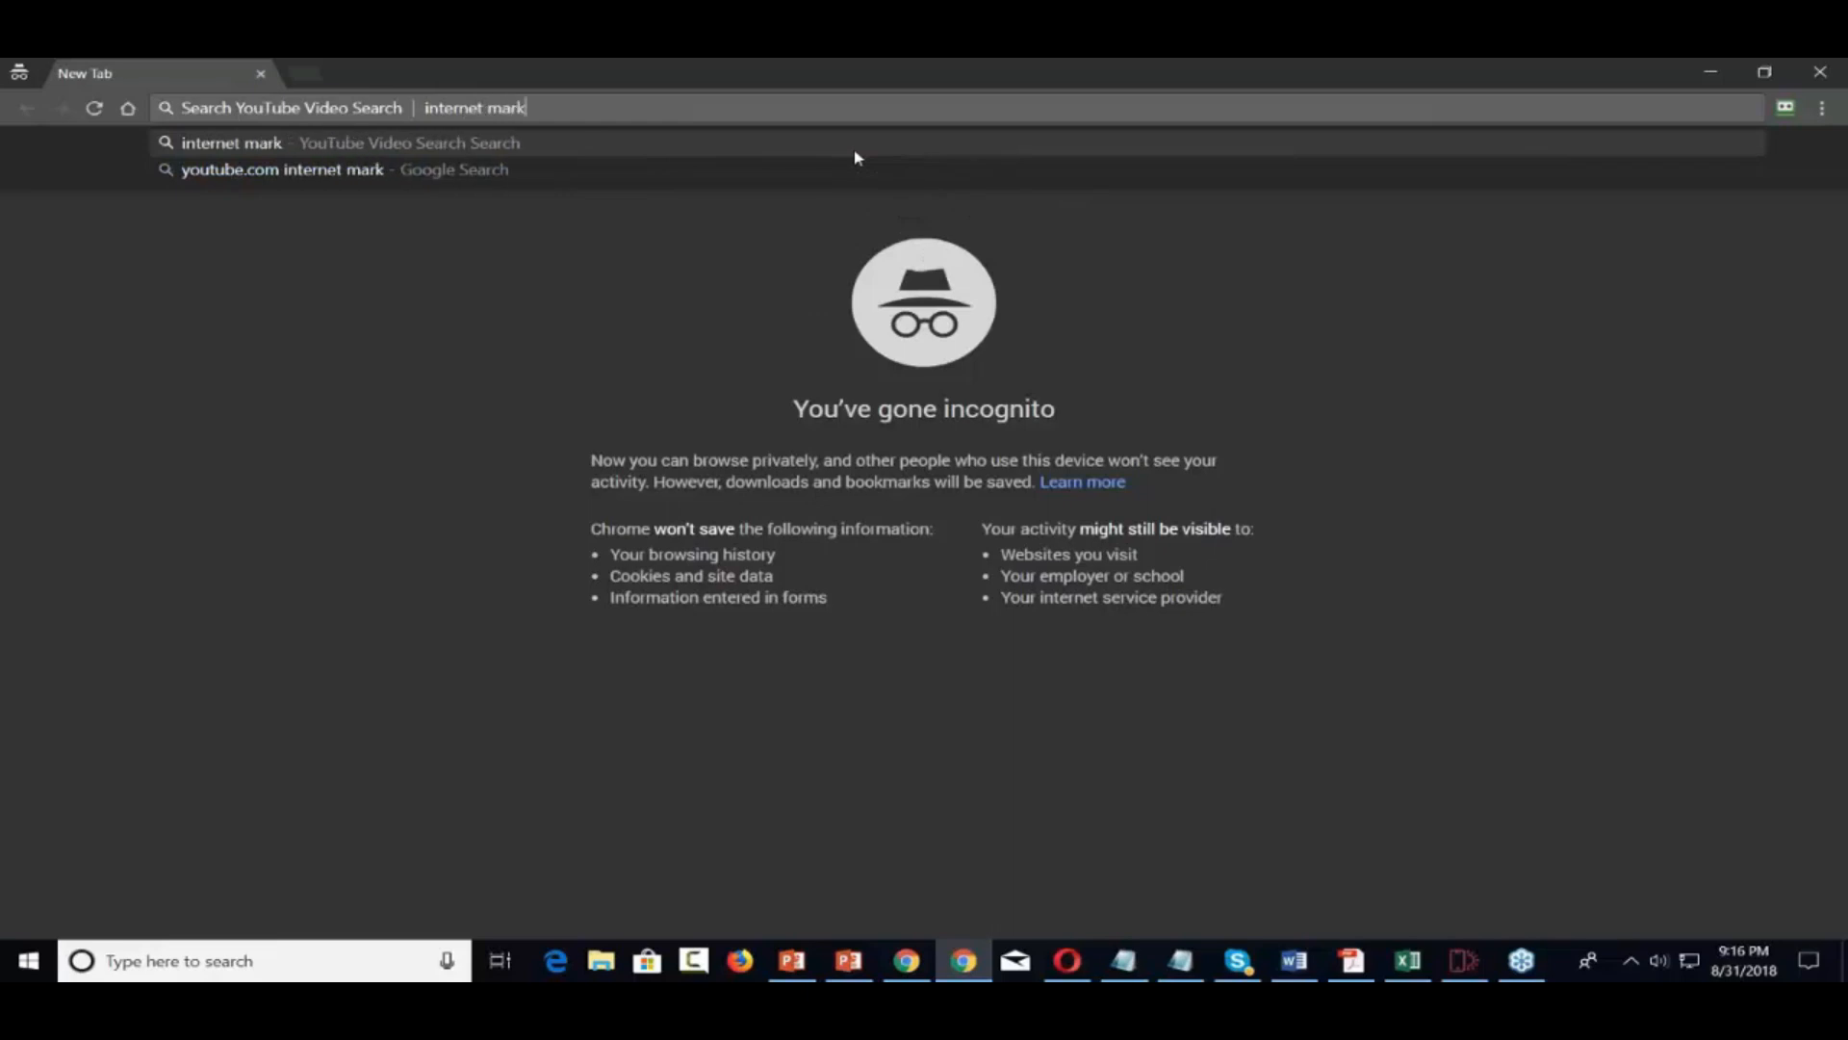
key("Return")
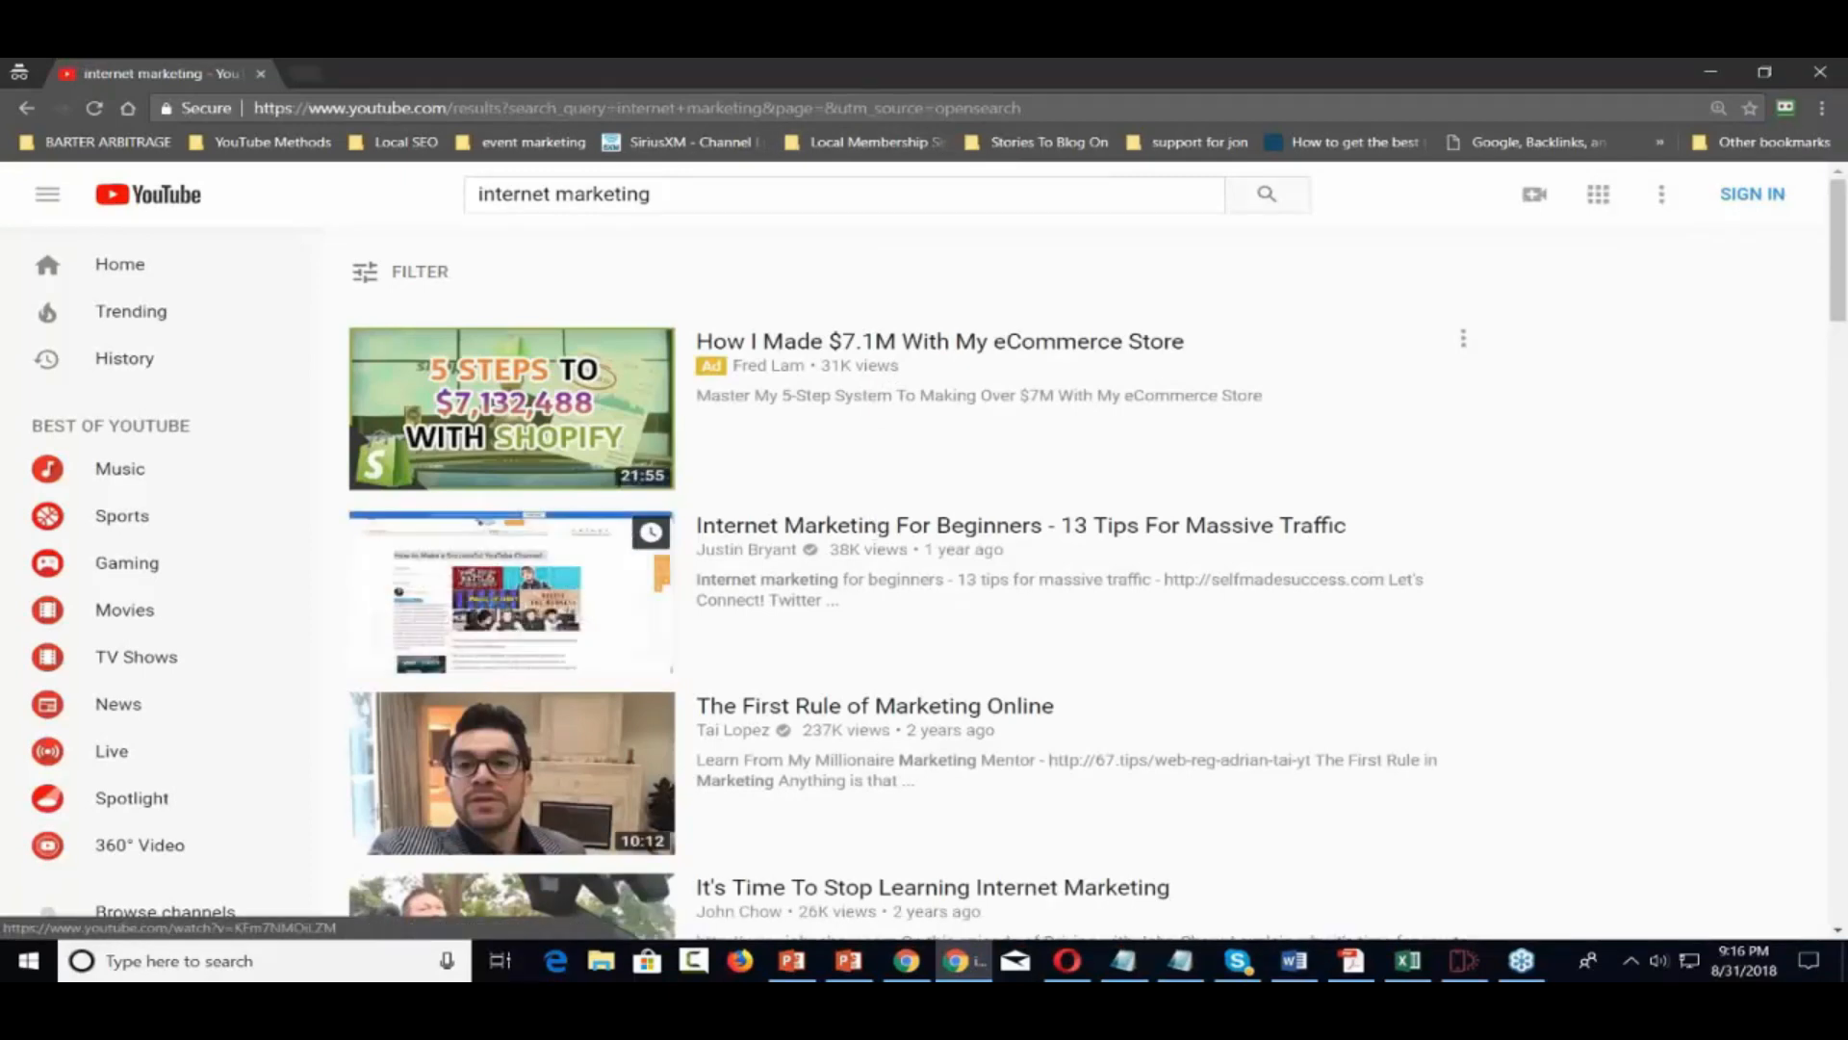
Copy the second video's link address and return to Mobirise
right_click(873, 526)
left_click(924, 655)
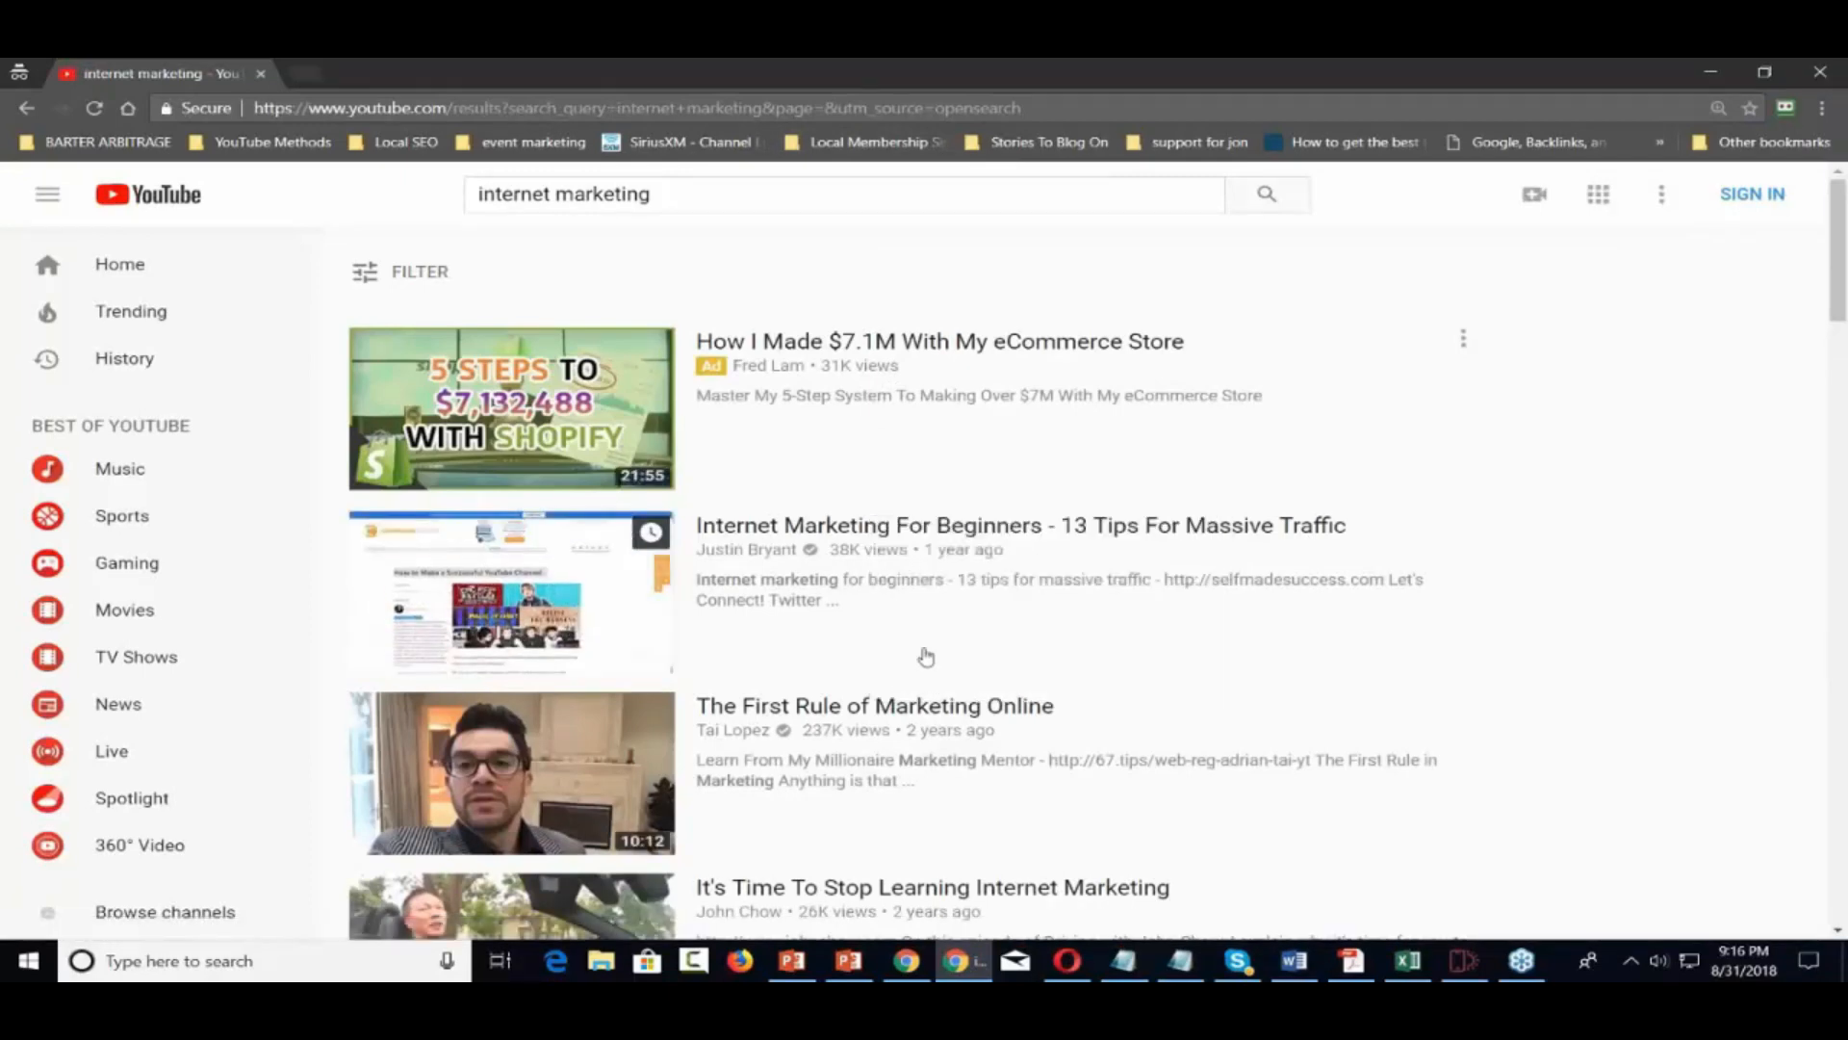
left_click(1711, 72)
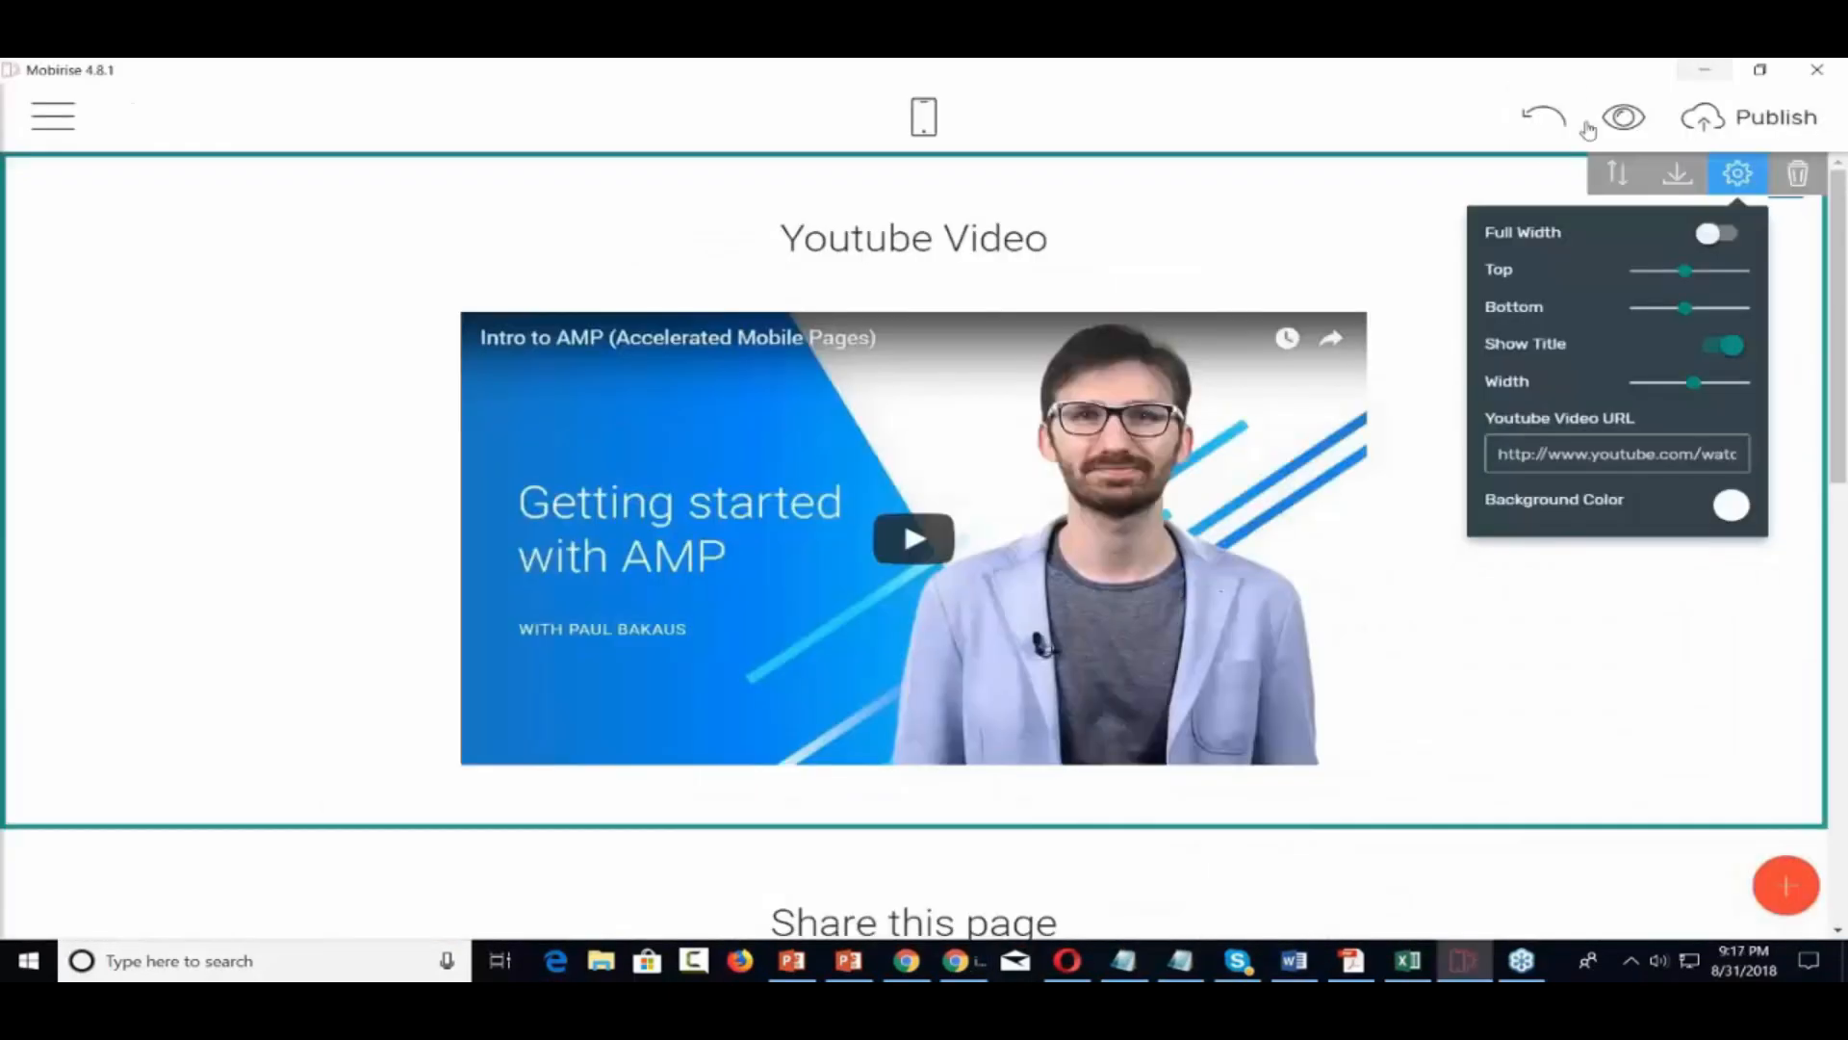
Paste the copied link as the Youtube Video URL and widen the video to 84
triple_click(1583, 460)
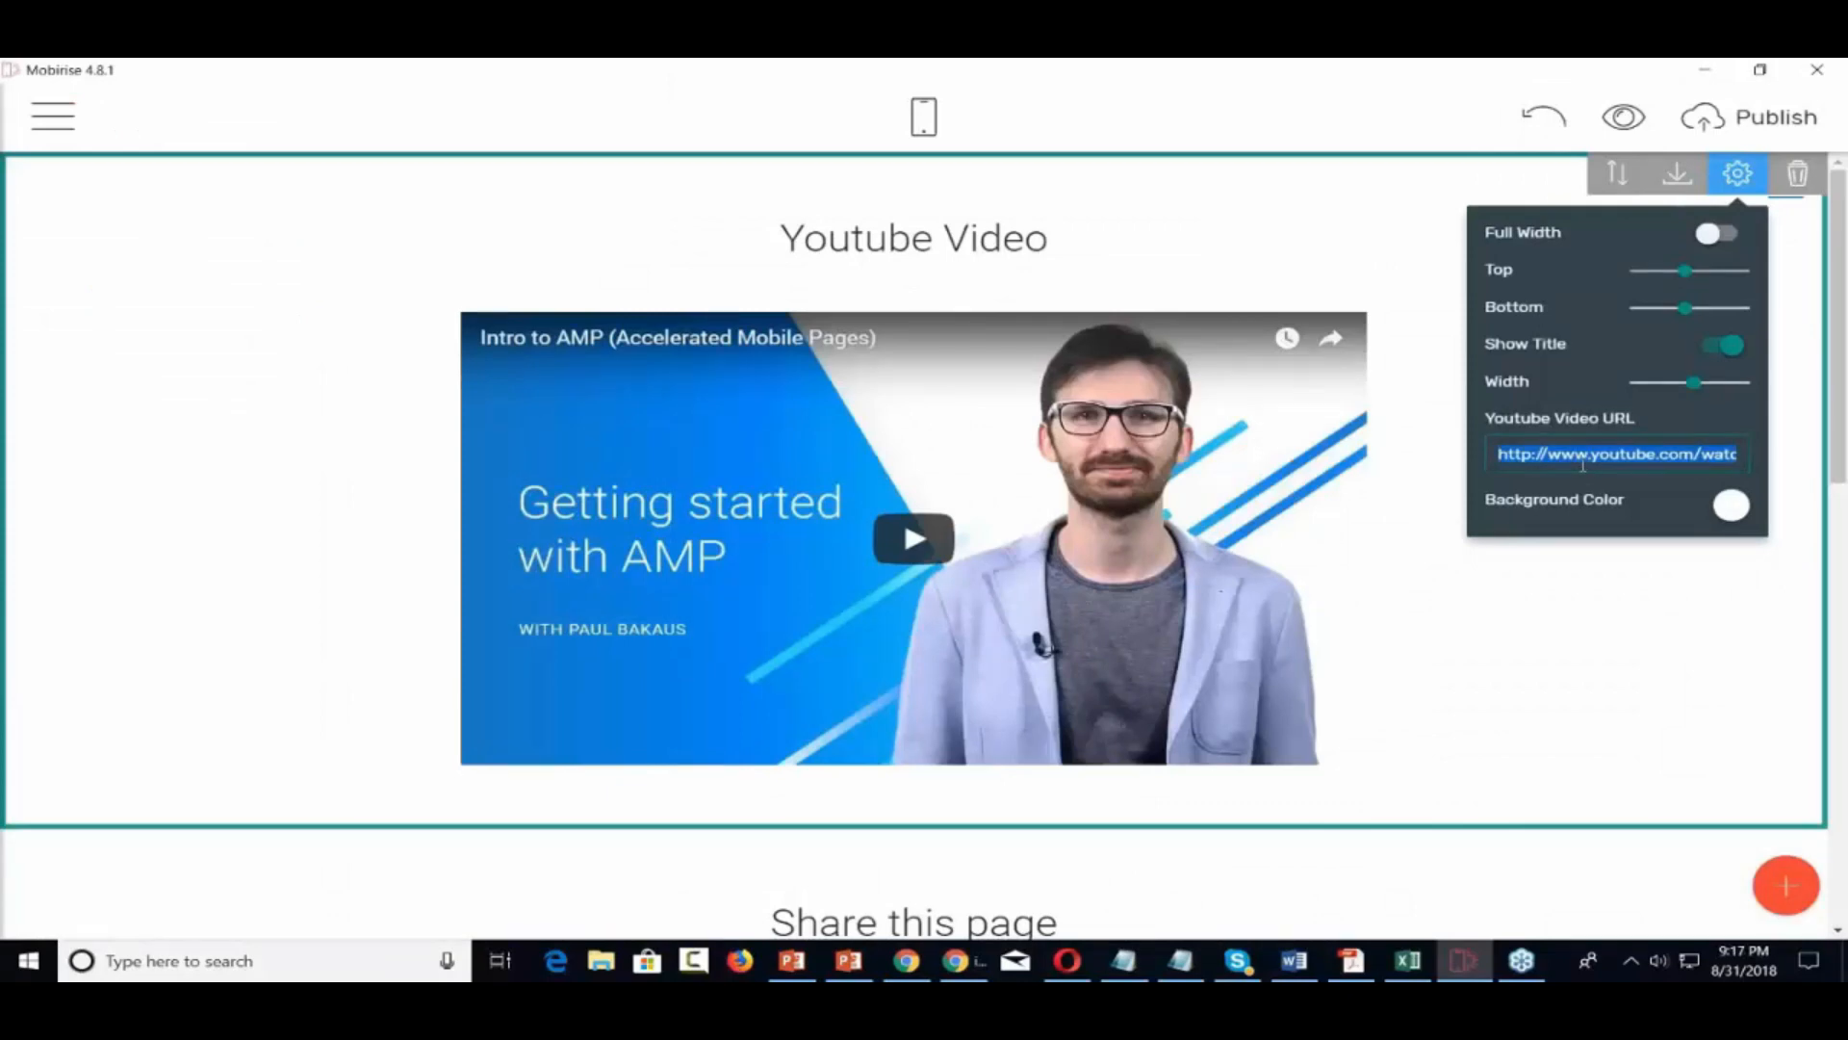
key("ctrl+v")
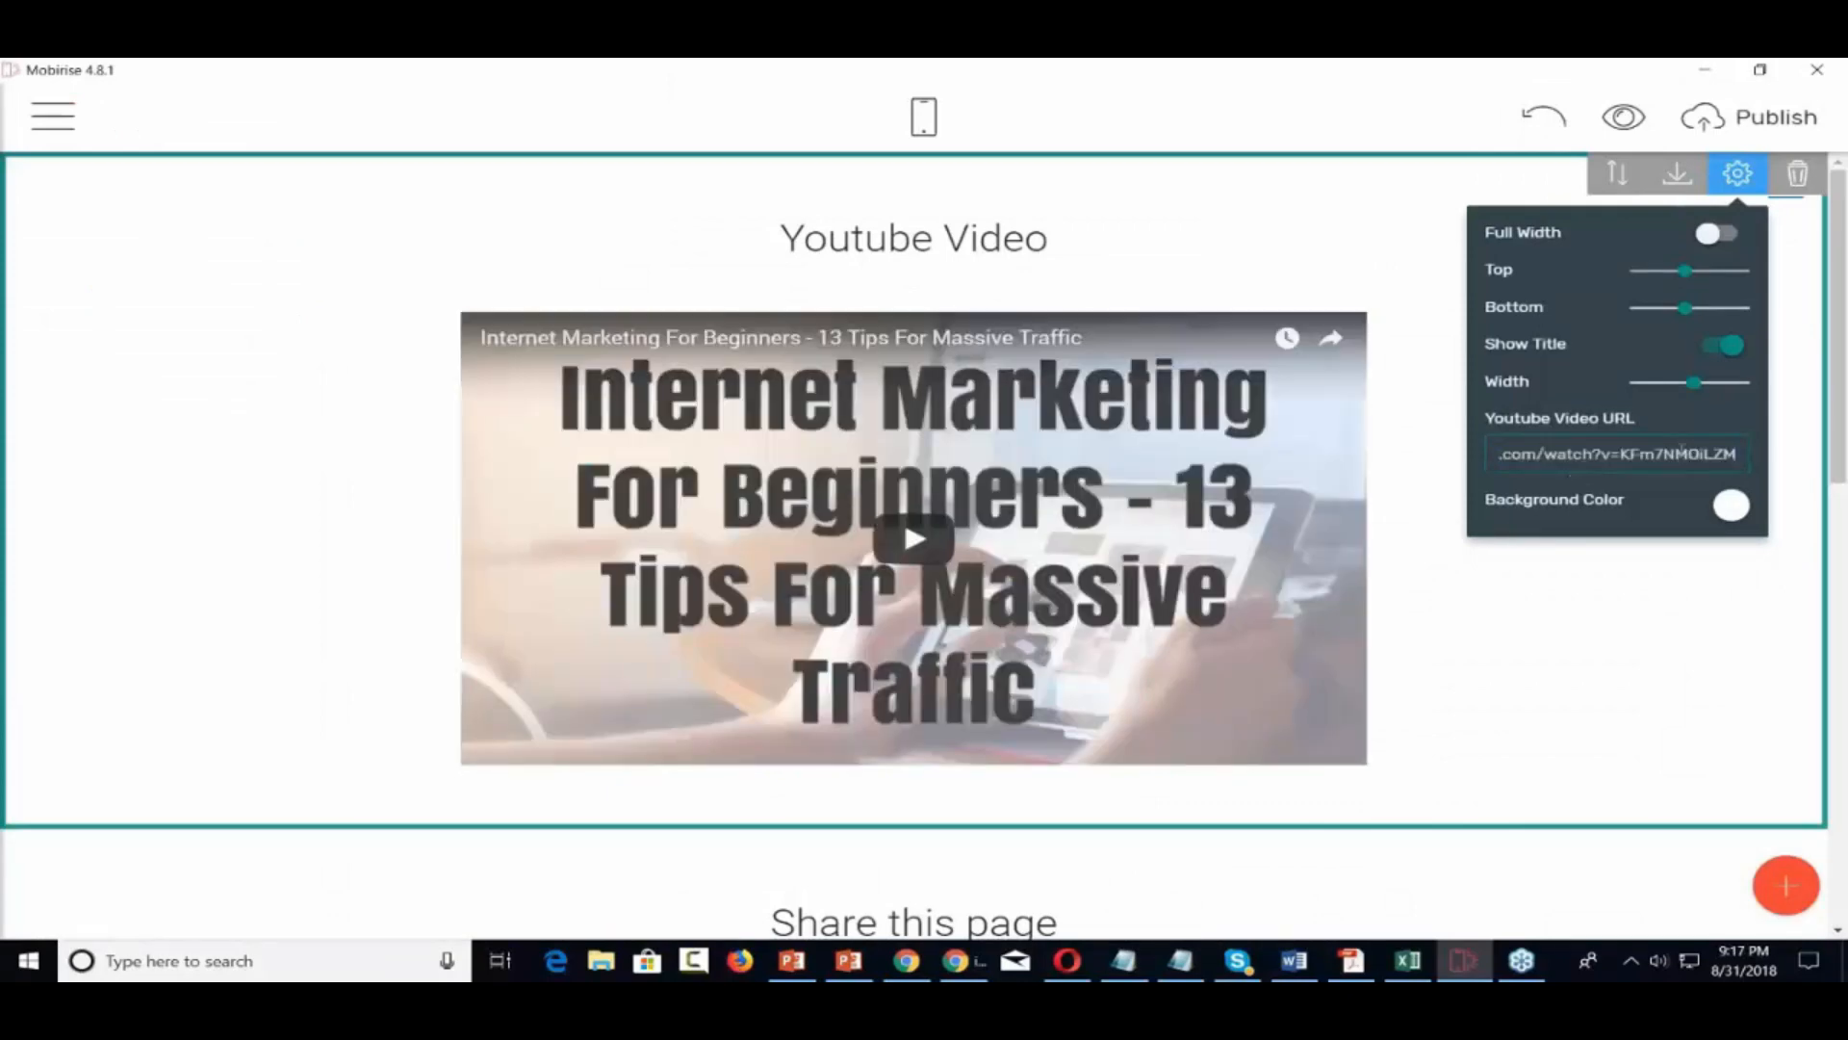
left_click(1733, 390)
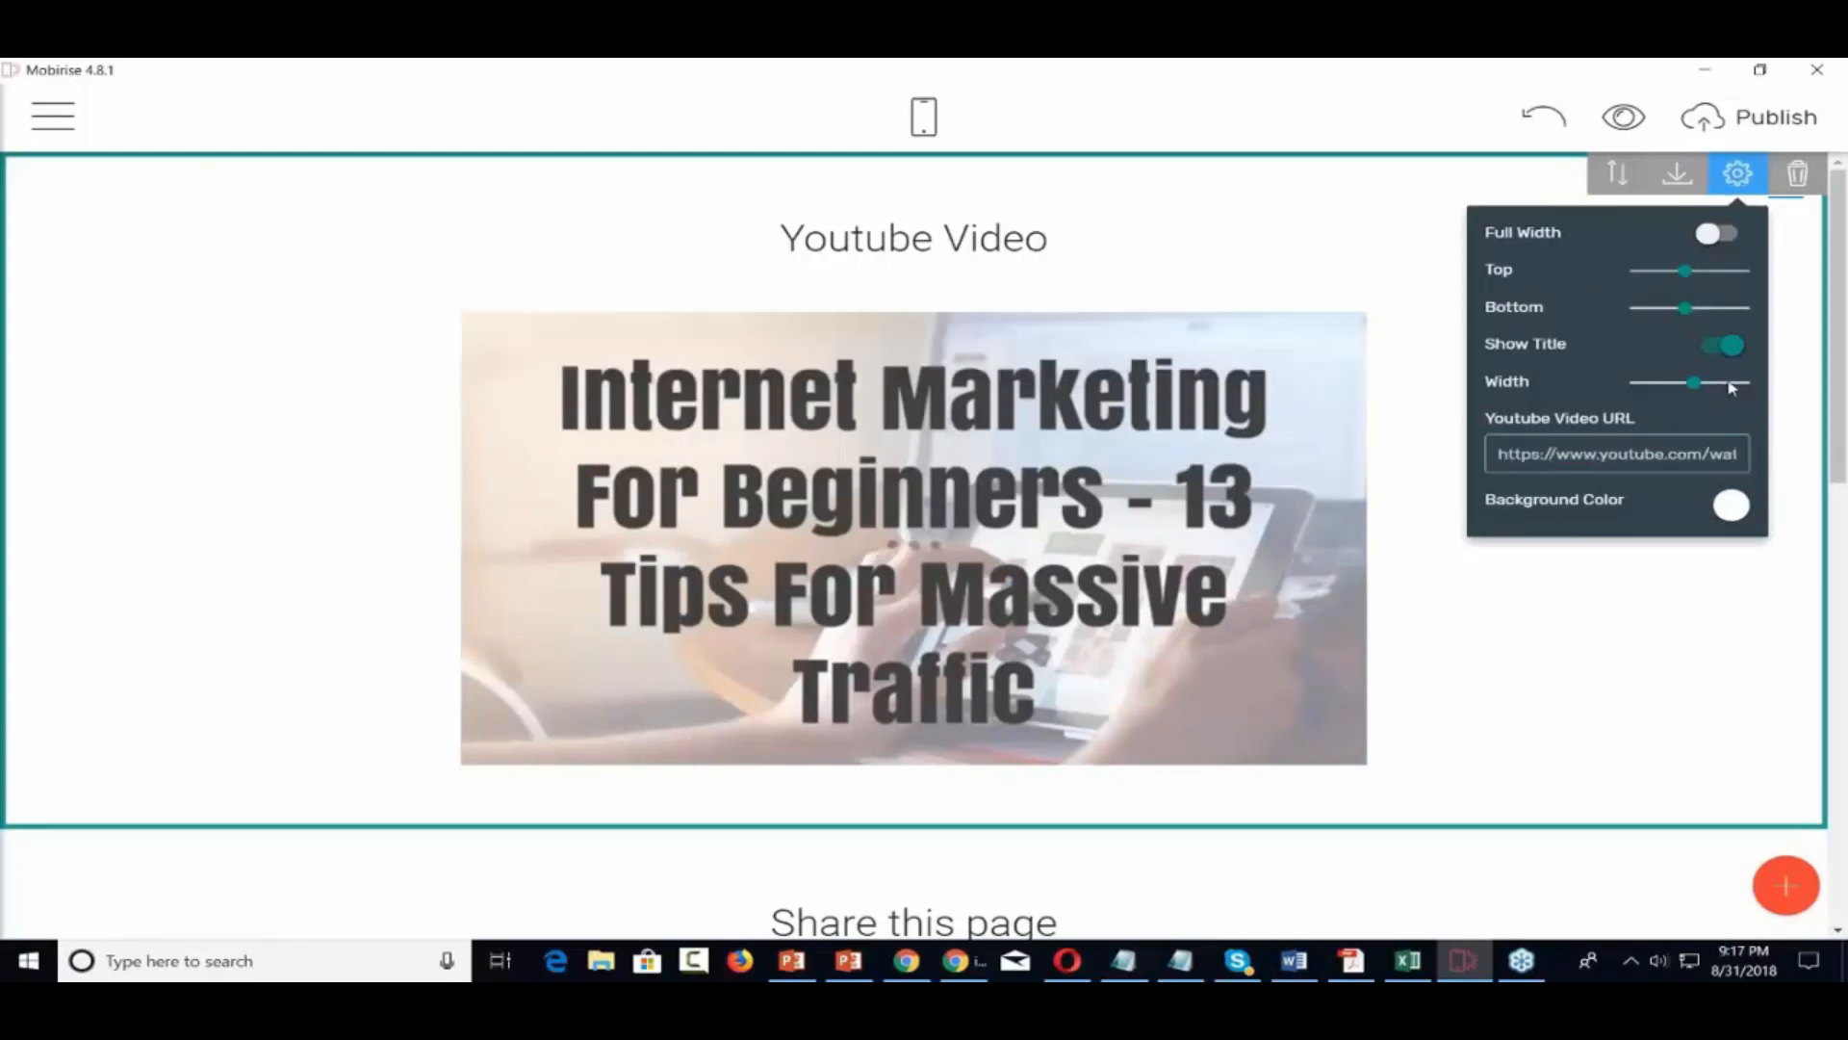
left_click(1694, 382)
left_click_drag(1718, 386, 1728, 382)
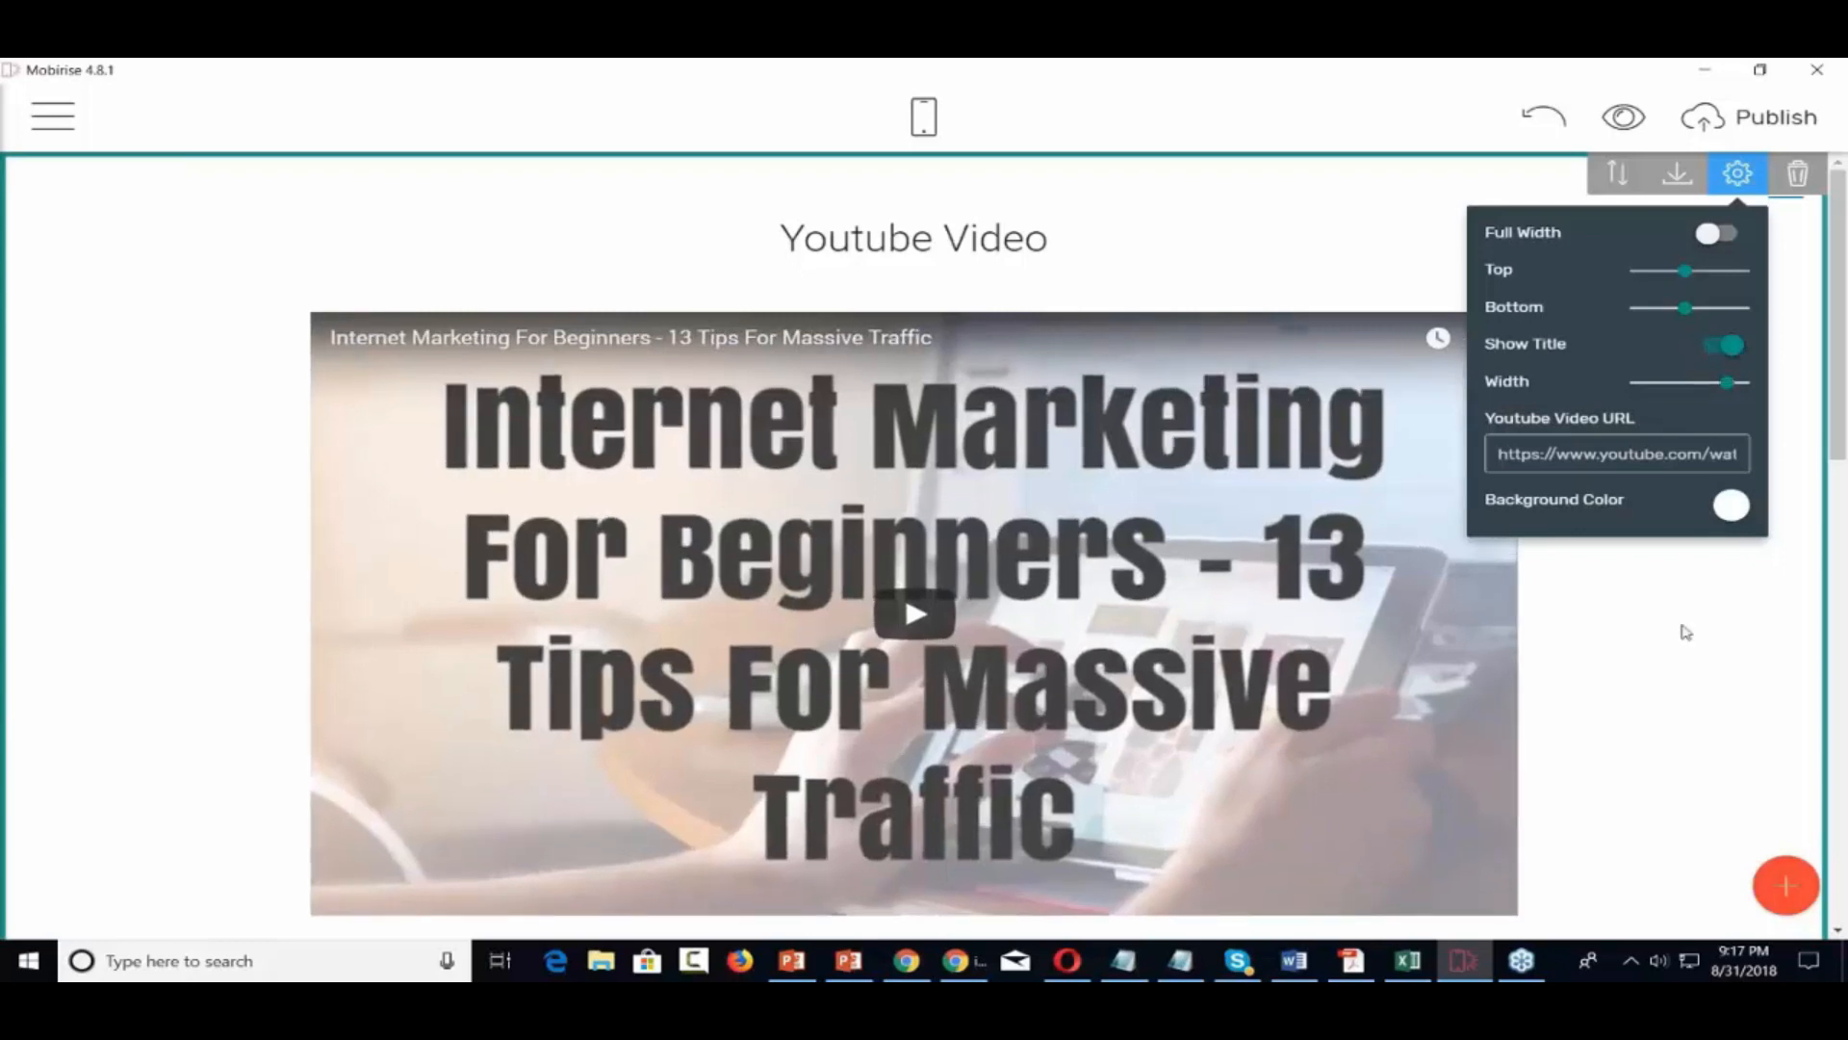
Set the section's Background Color to light blue and close the block settings
left_click(1732, 507)
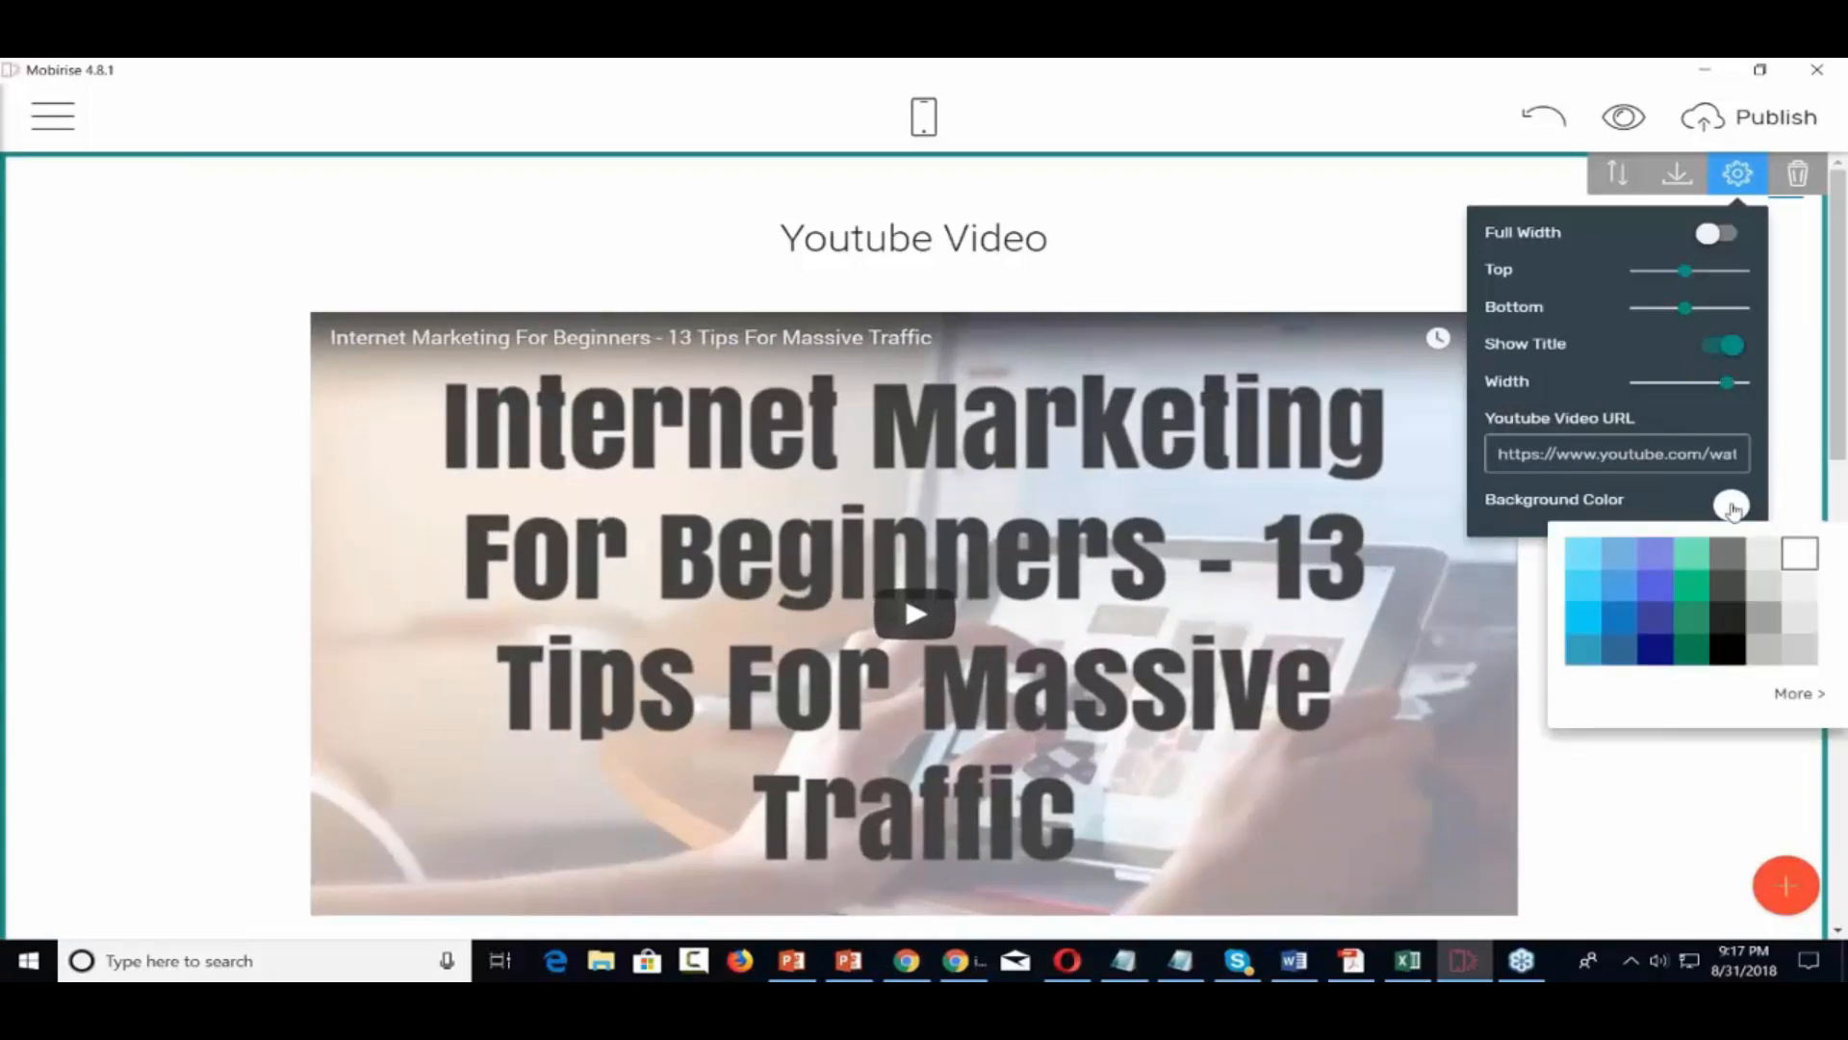
left_click(1584, 554)
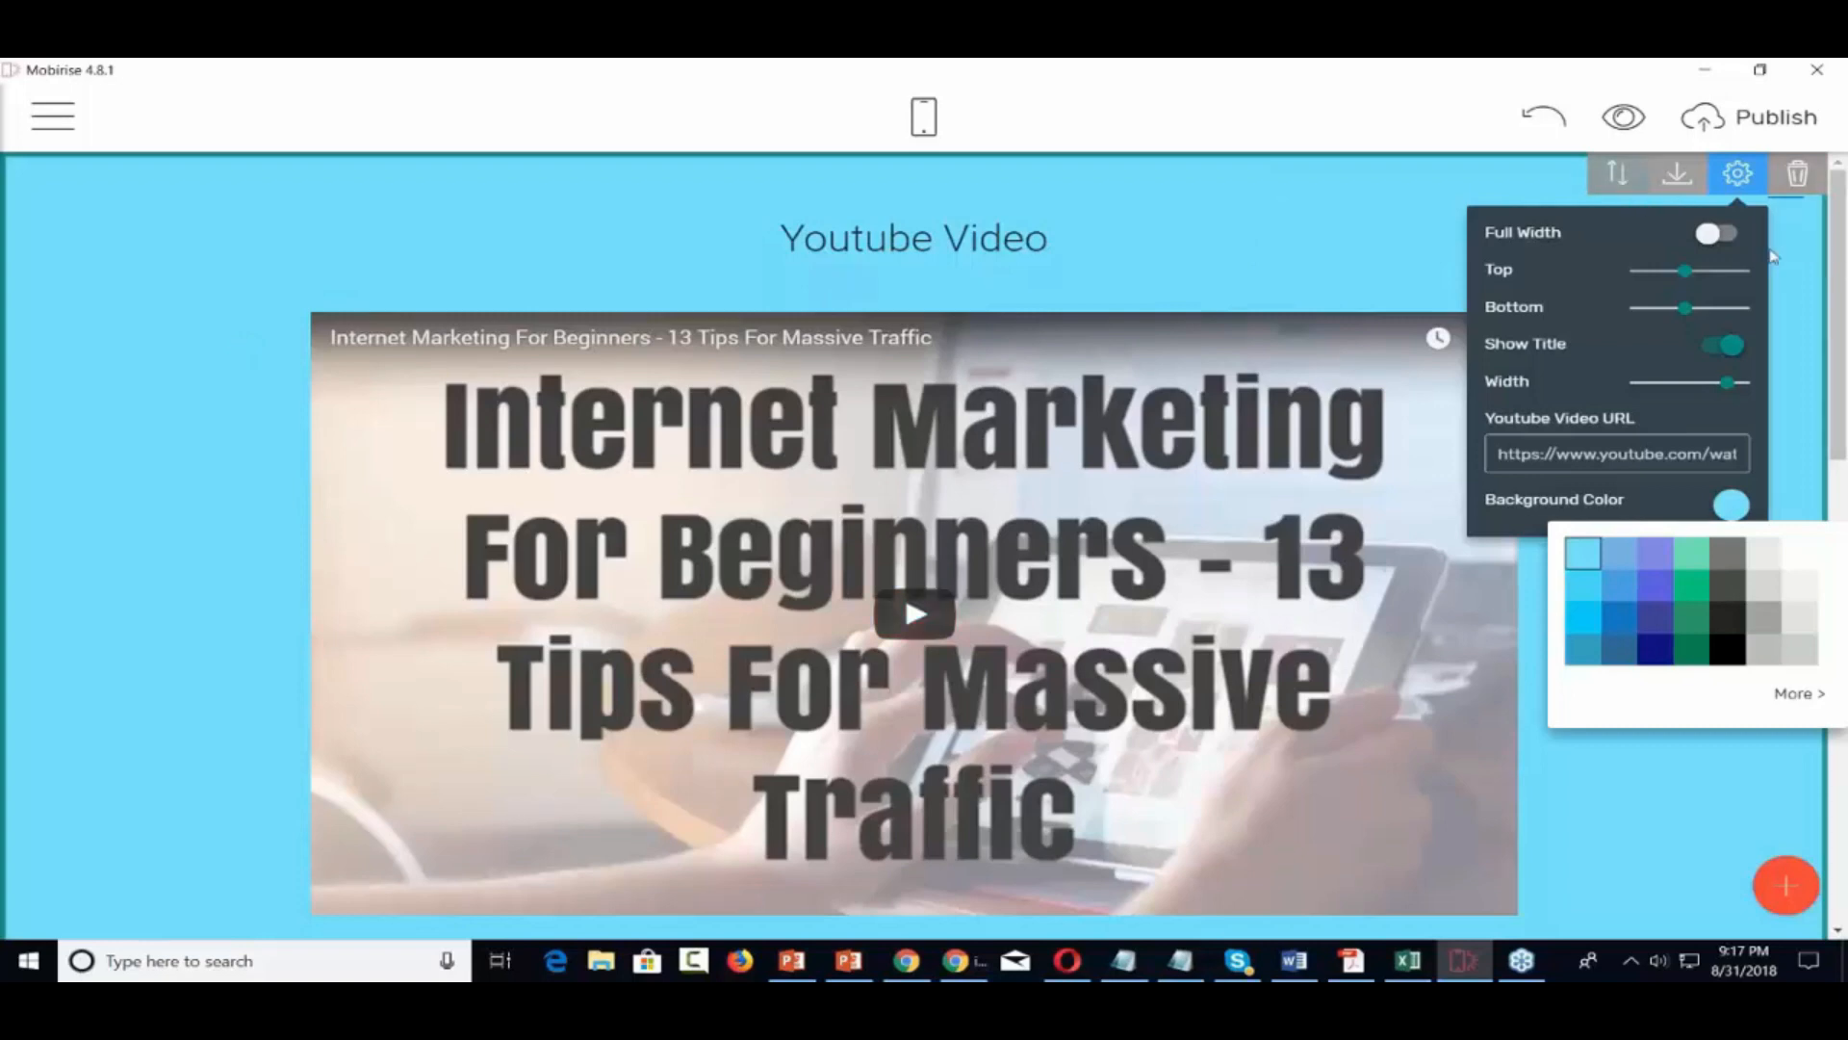
left_click(1811, 708)
left_click(1800, 435)
left_click(1800, 435)
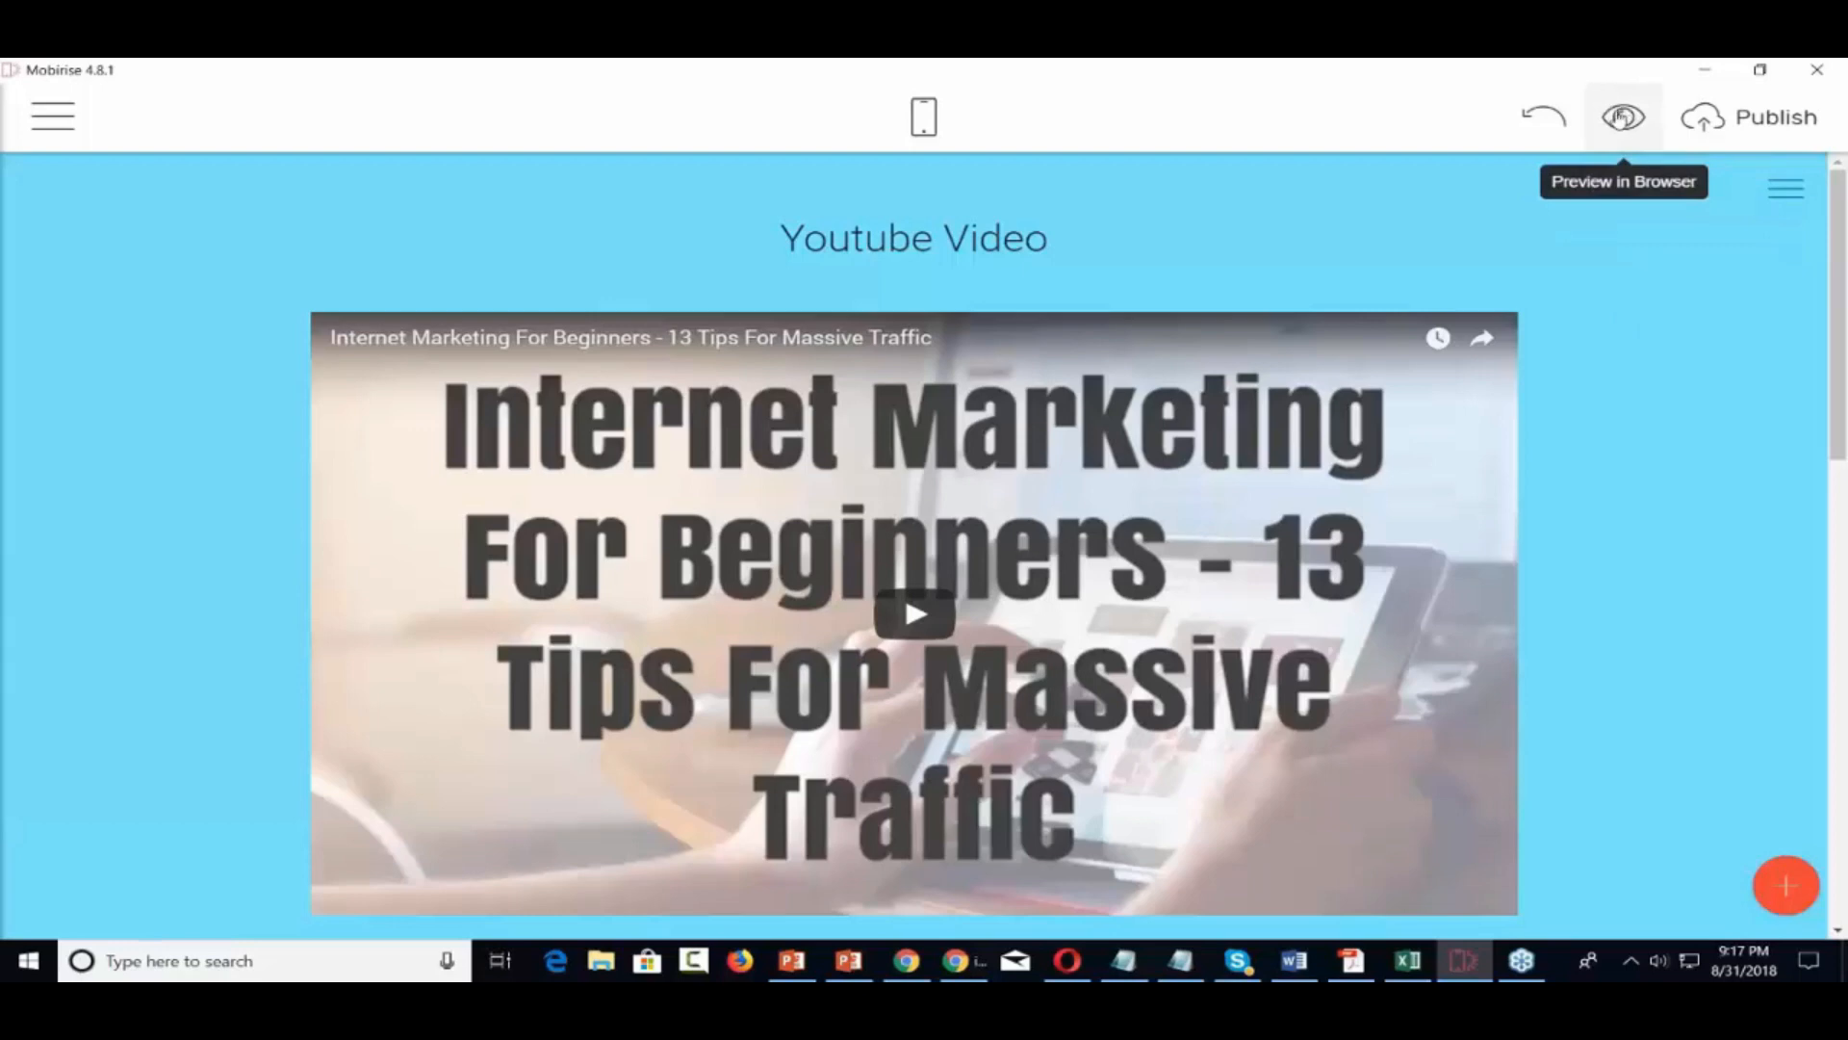
Preview page1.html with the Internet Marketing video in Chrome, then return to Mobirise
left_click(1623, 117)
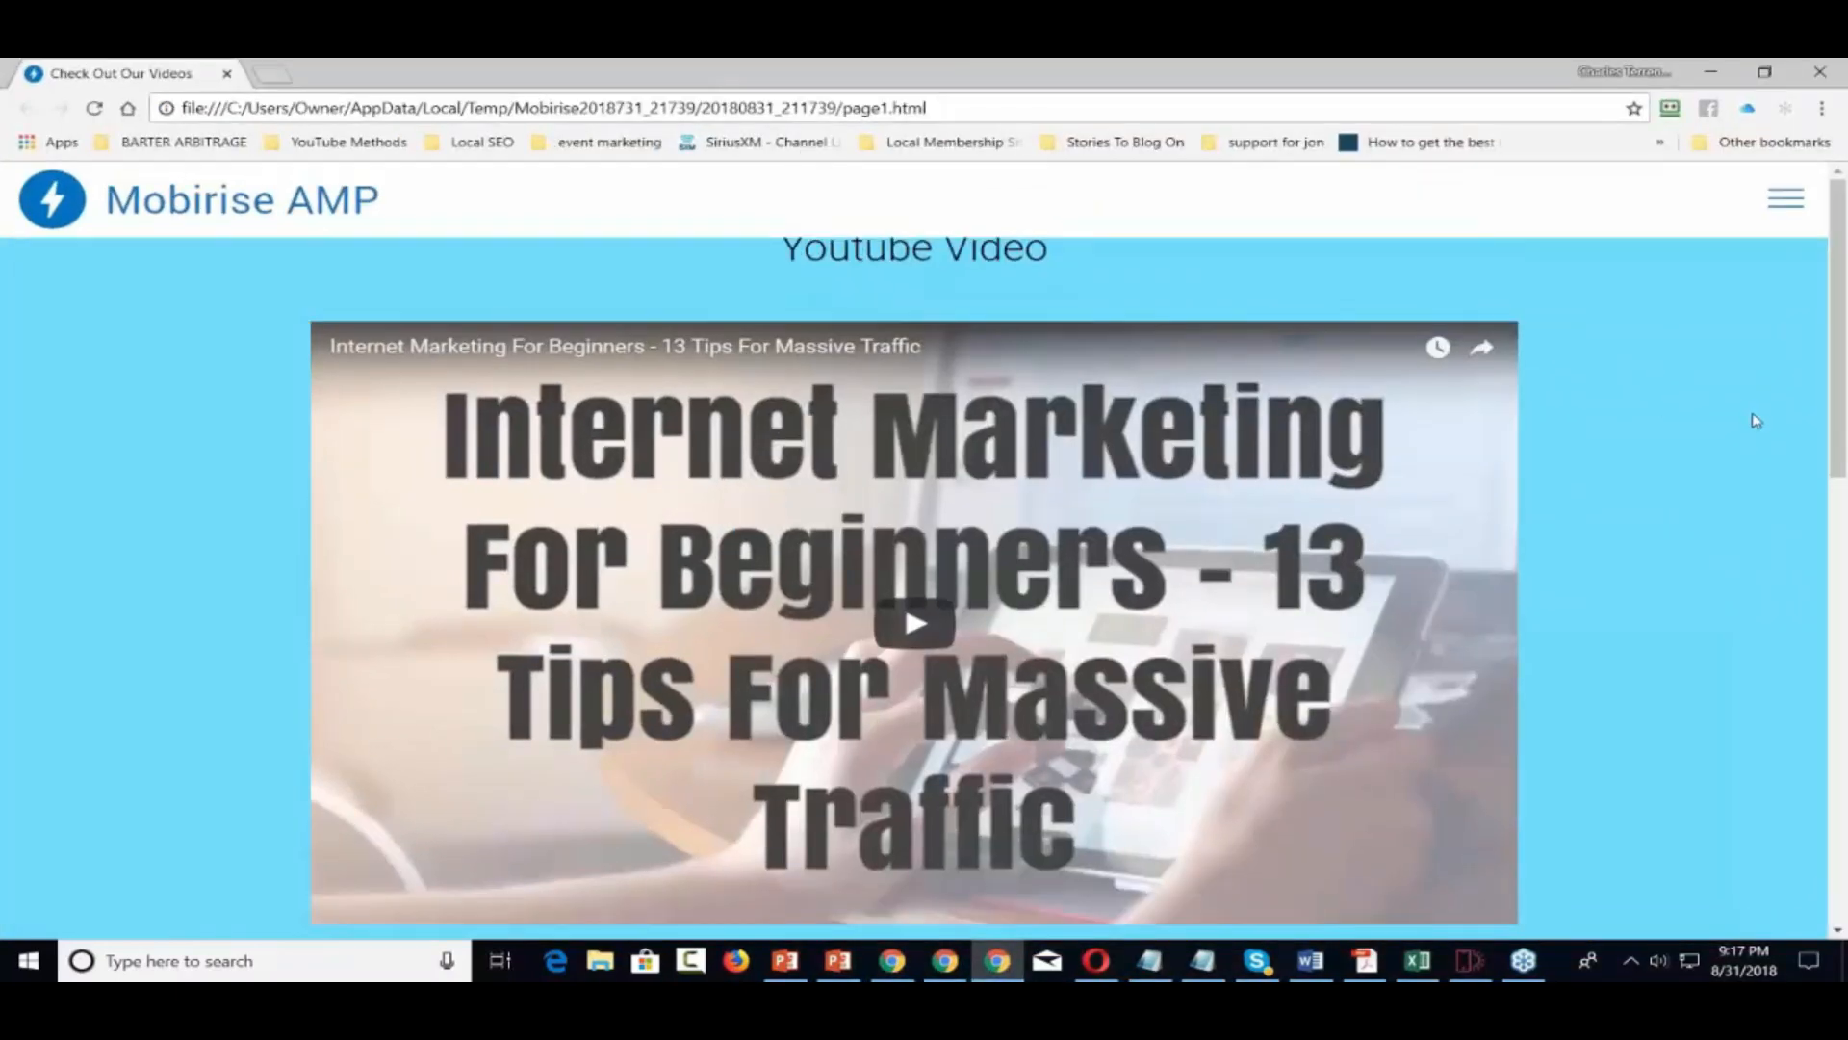
scroll(1753, 414, "down", 2)
scroll(1753, 414, "up", 2)
left_click(1719, 74)
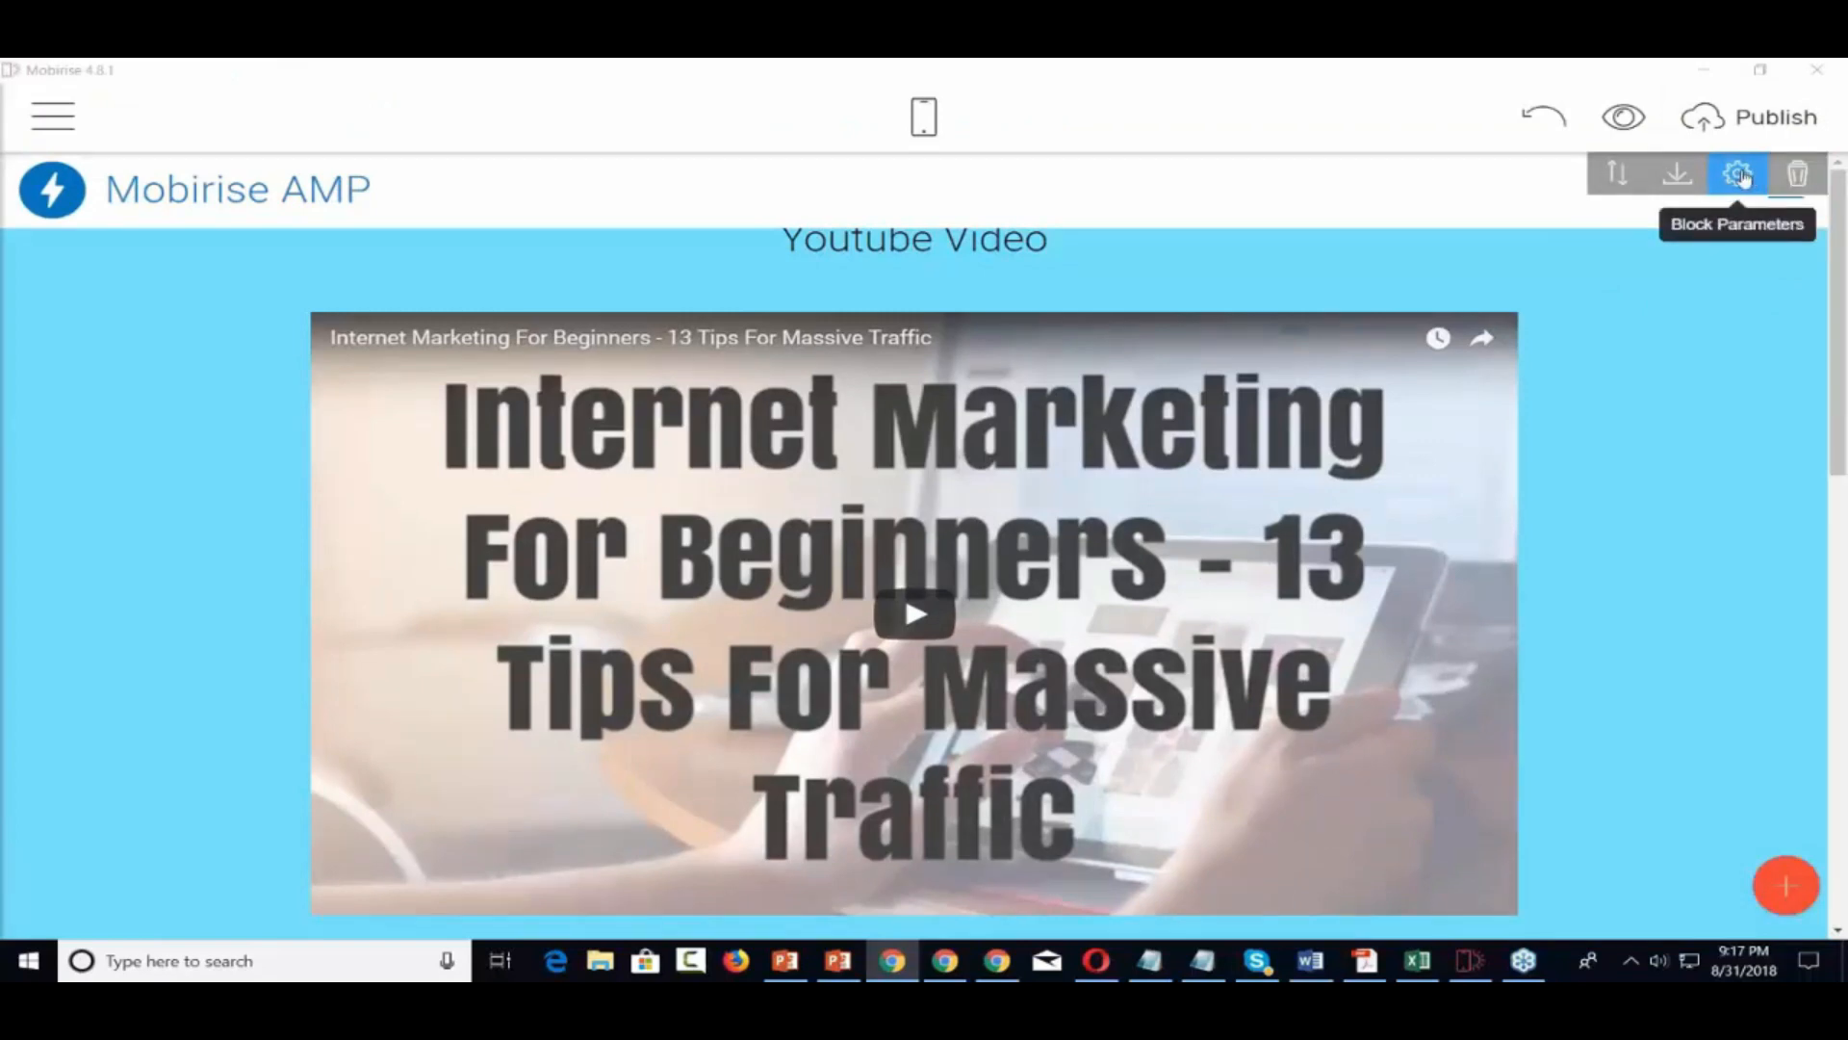
In the header's Block Parameters, set the logo height to 75 and toggle the logo off and back on
left_click(1739, 175)
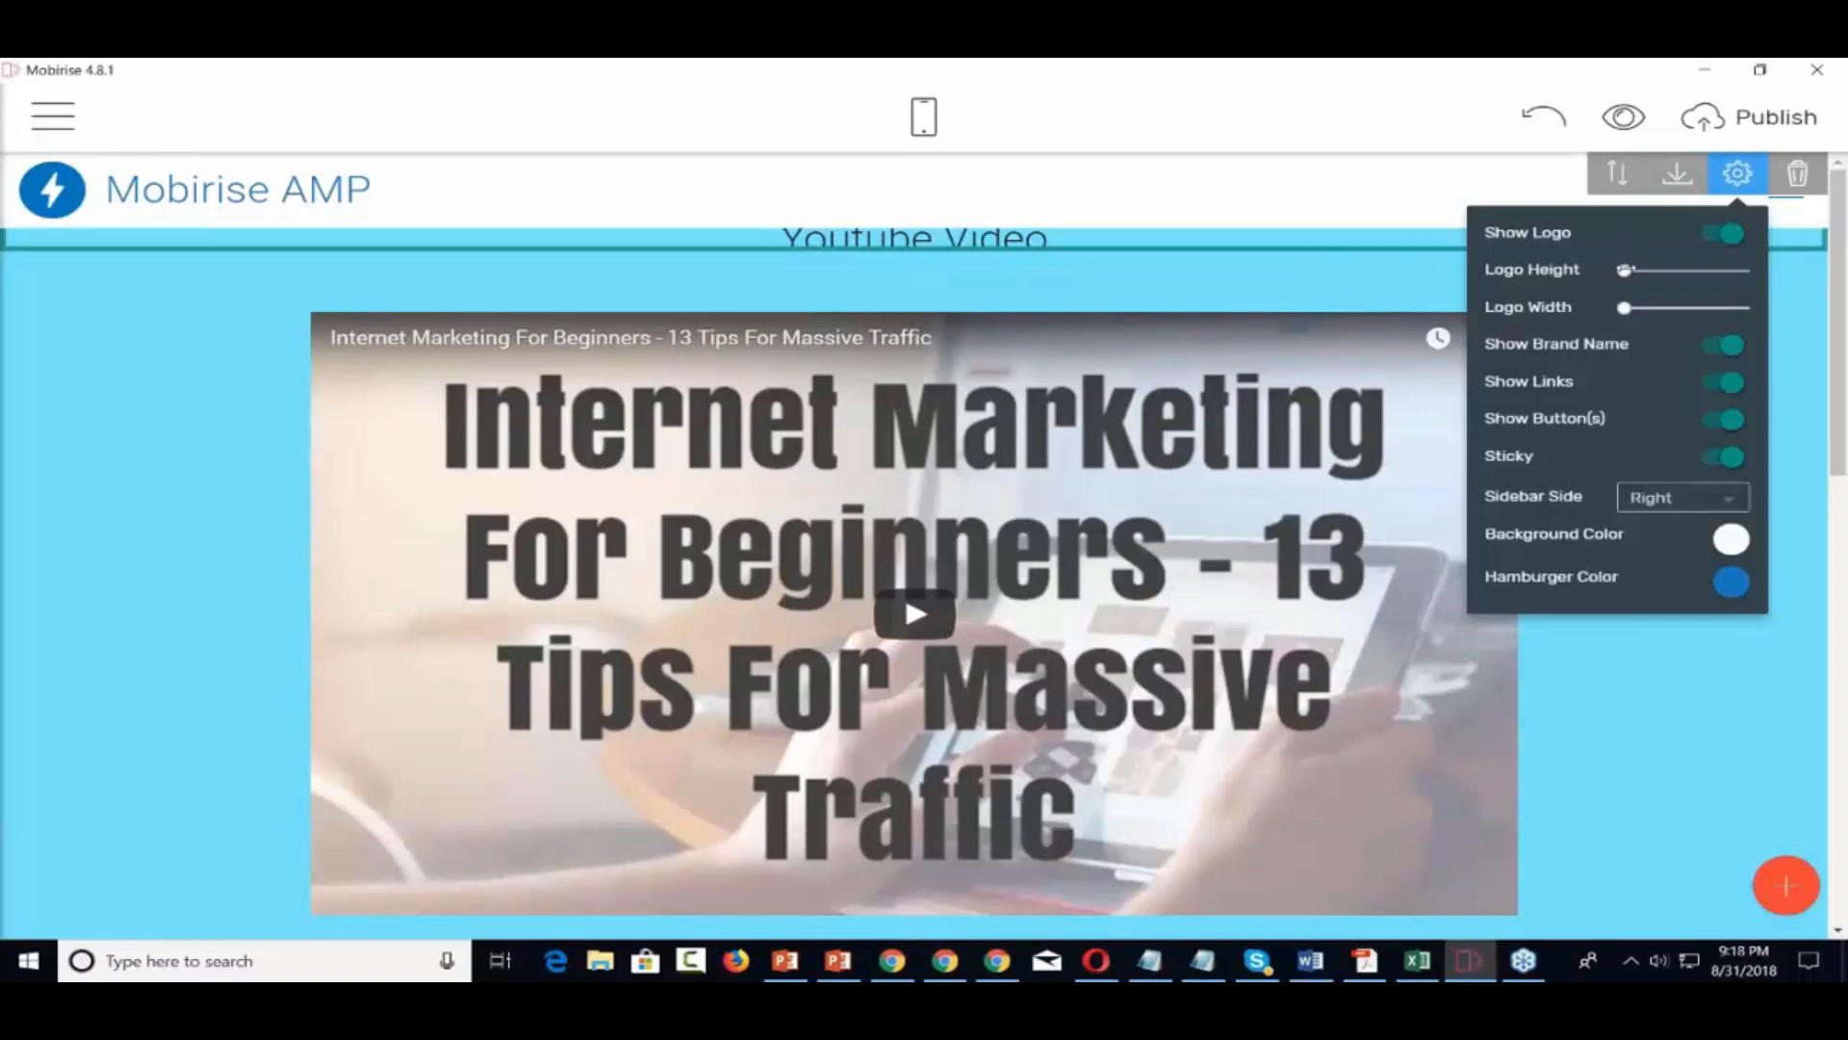
mouse_move(1625, 271)
left_mouse_down()
mouse_move(1660, 270)
mouse_move(1617, 277)
left_mouse_up()
left_click(1709, 237)
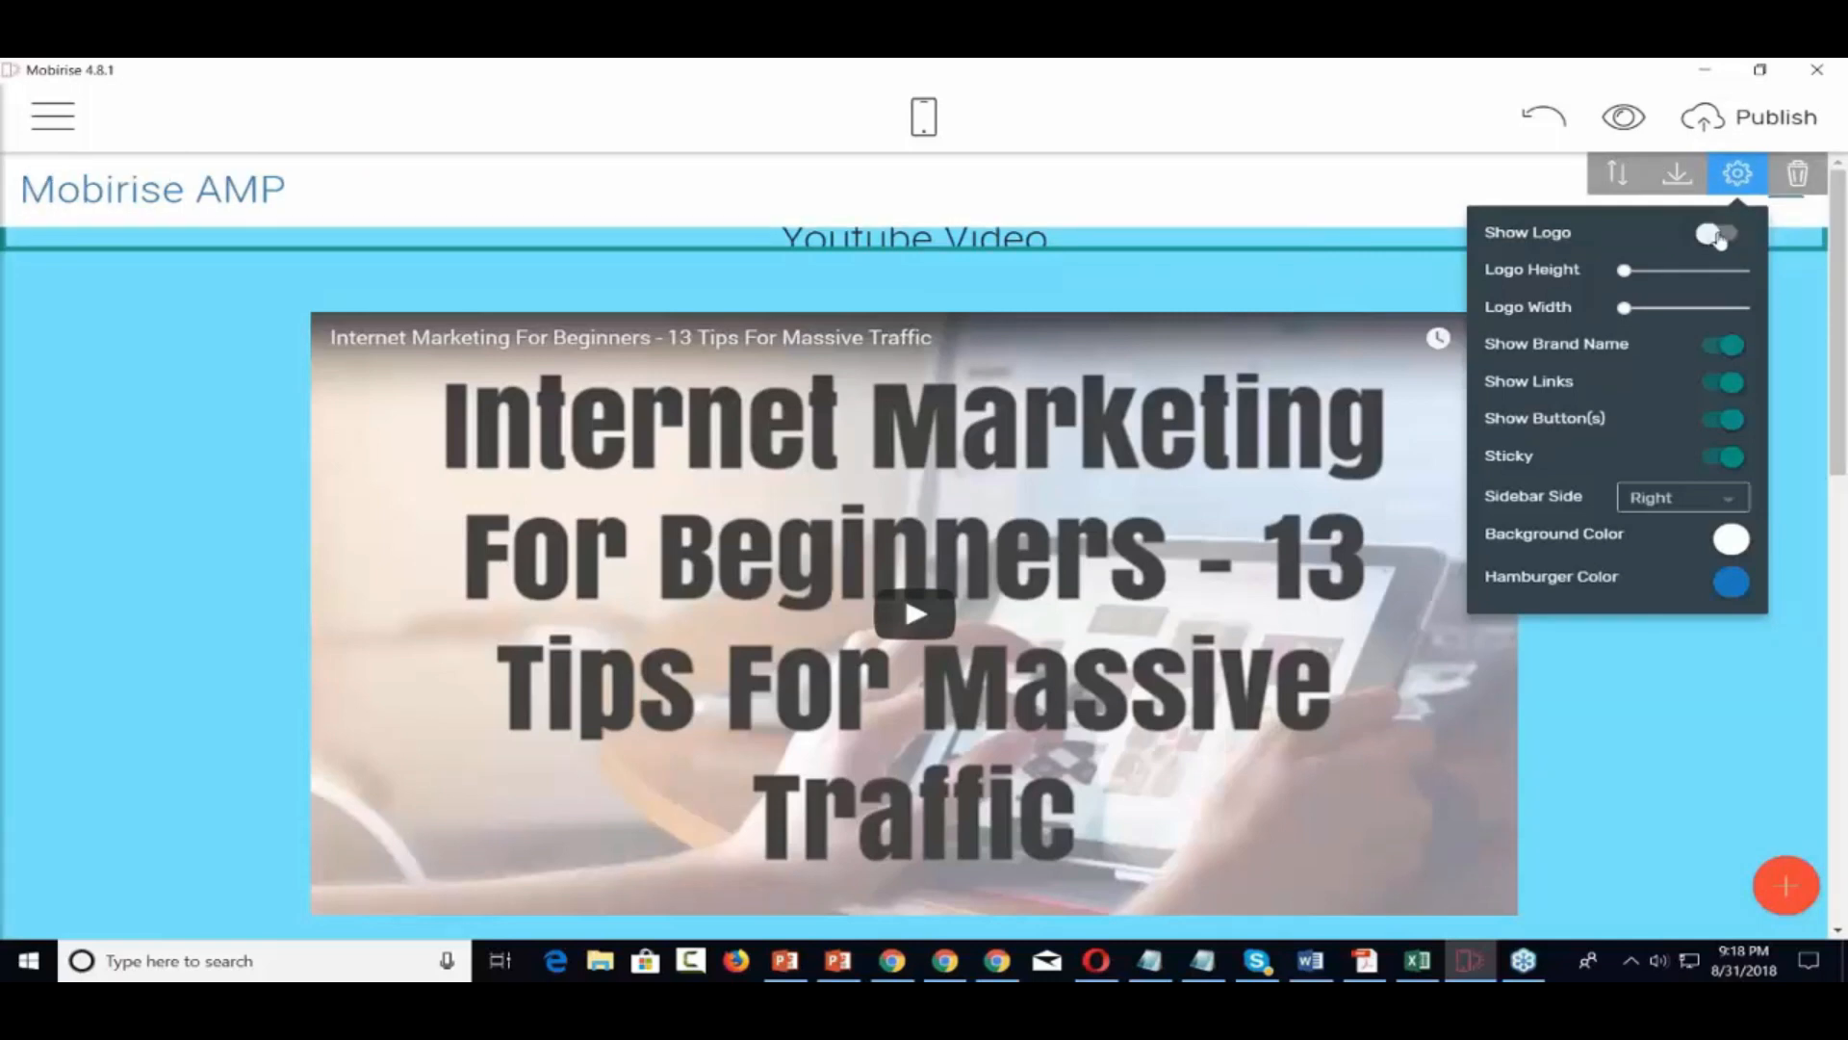
left_click(1719, 236)
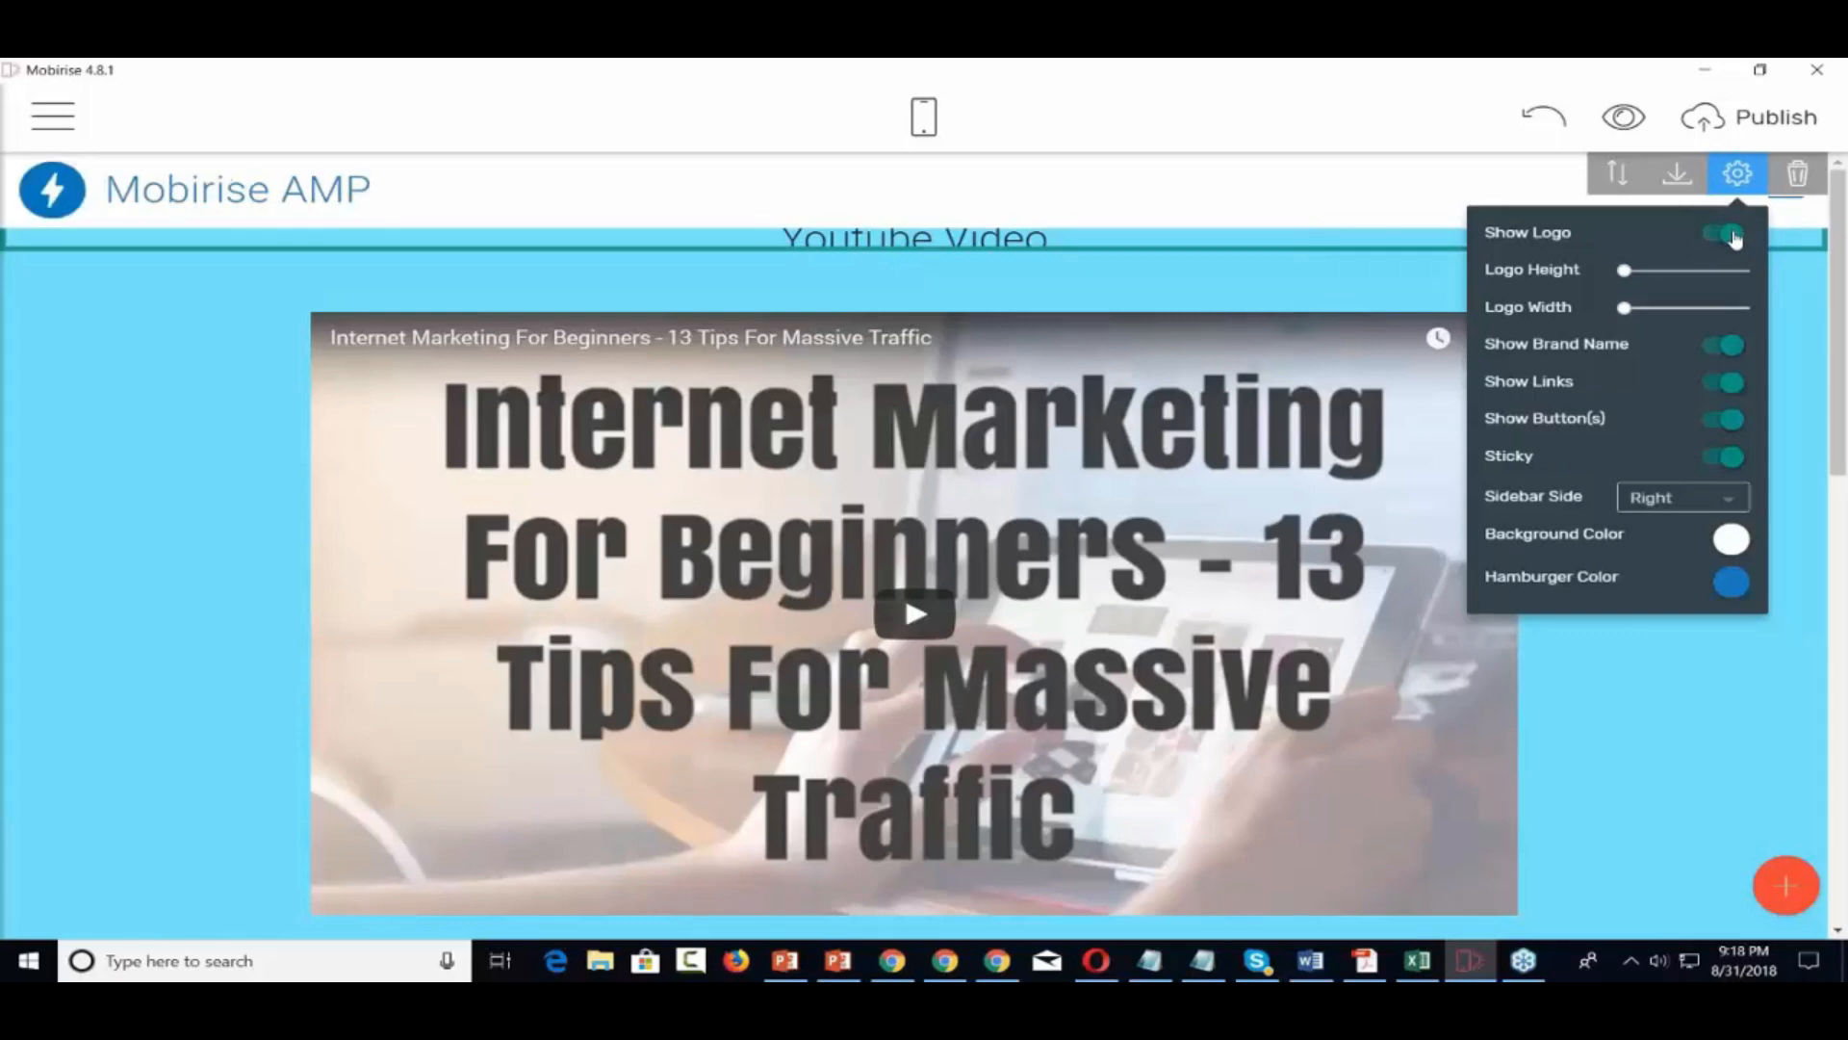
Delete the Mobirise AMP header block and open the block library
left_click(1798, 173)
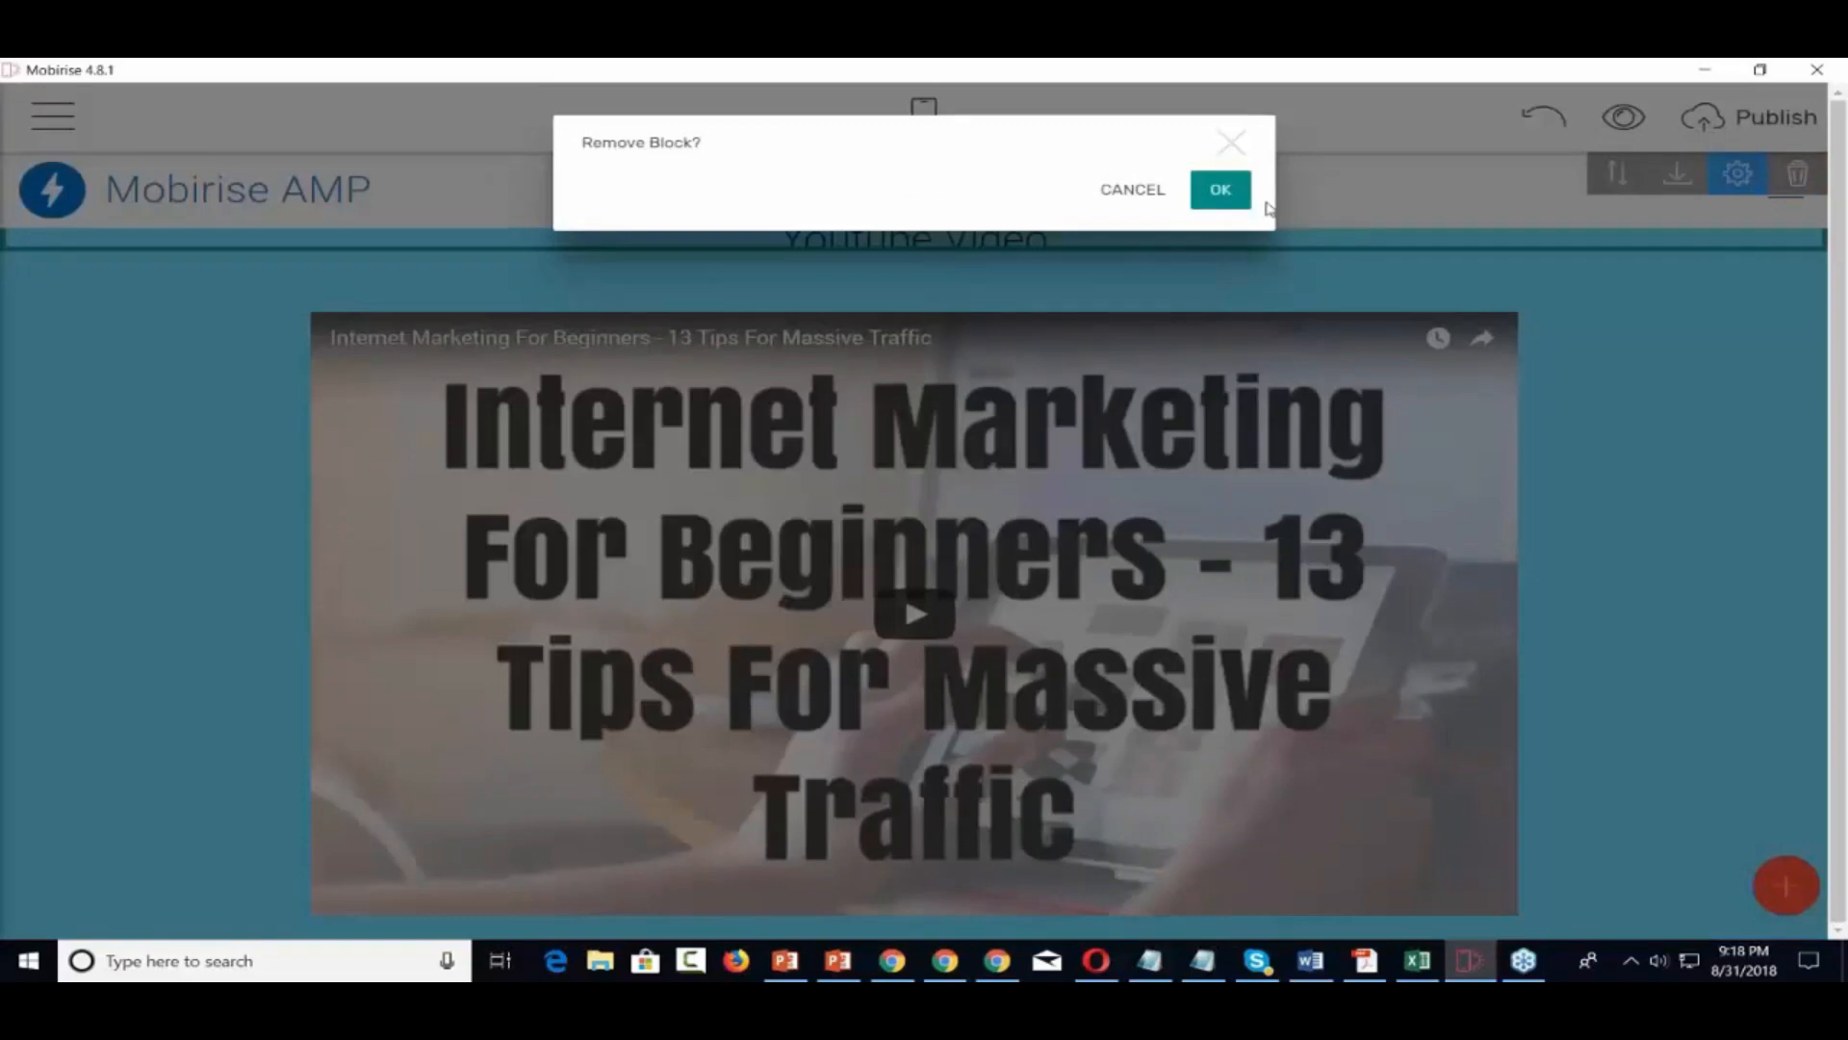
left_click(1238, 202)
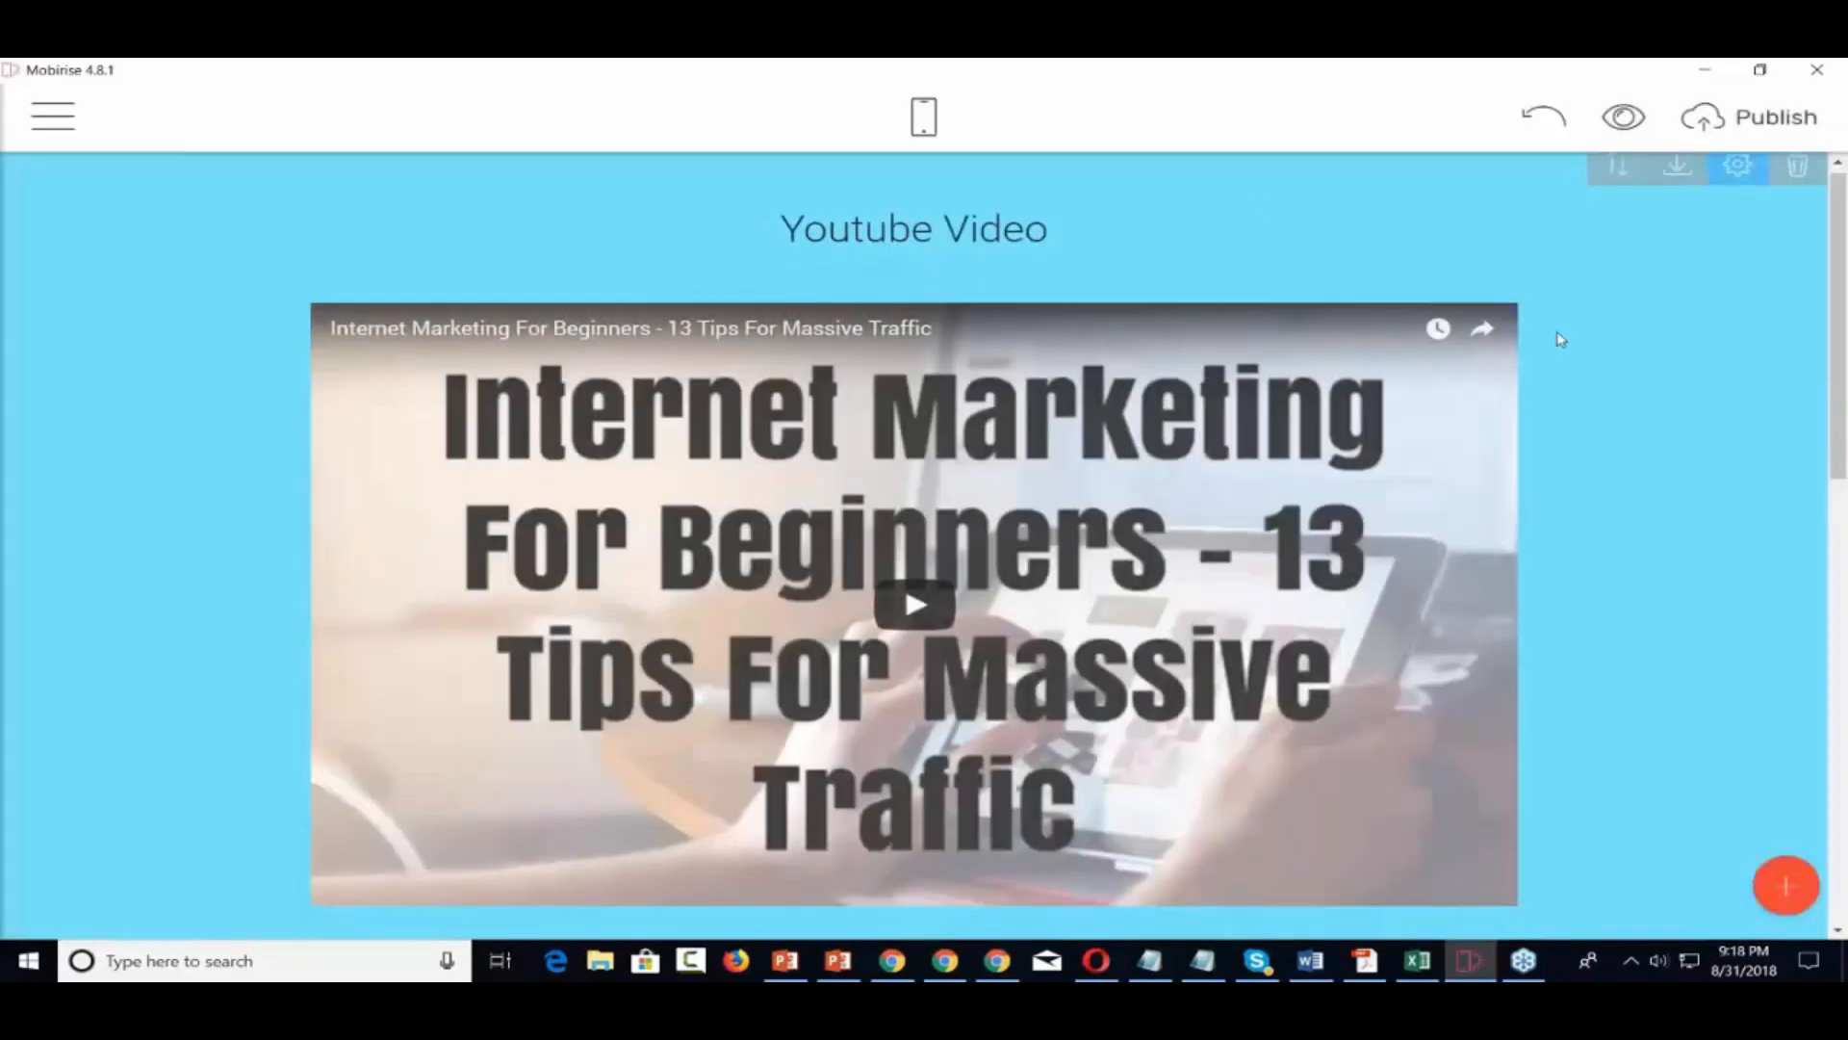
scroll(1562, 339, "down", 12)
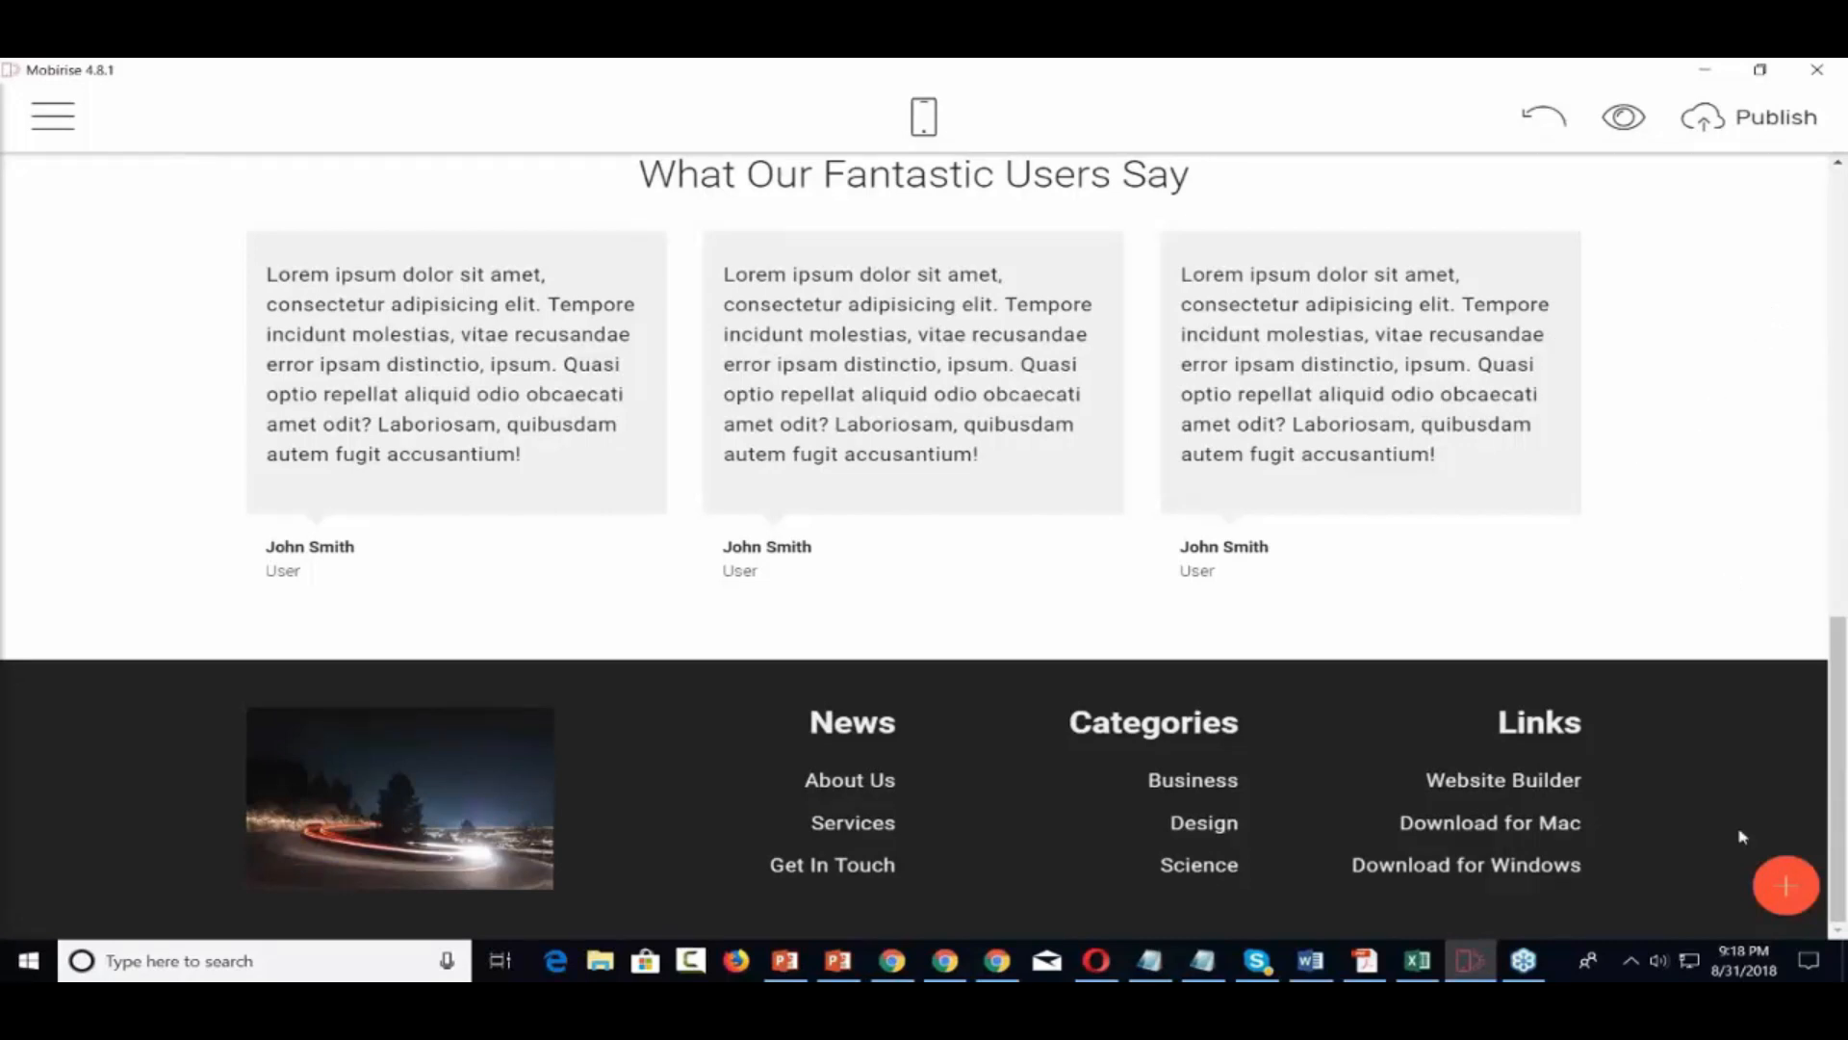
left_click(1786, 885)
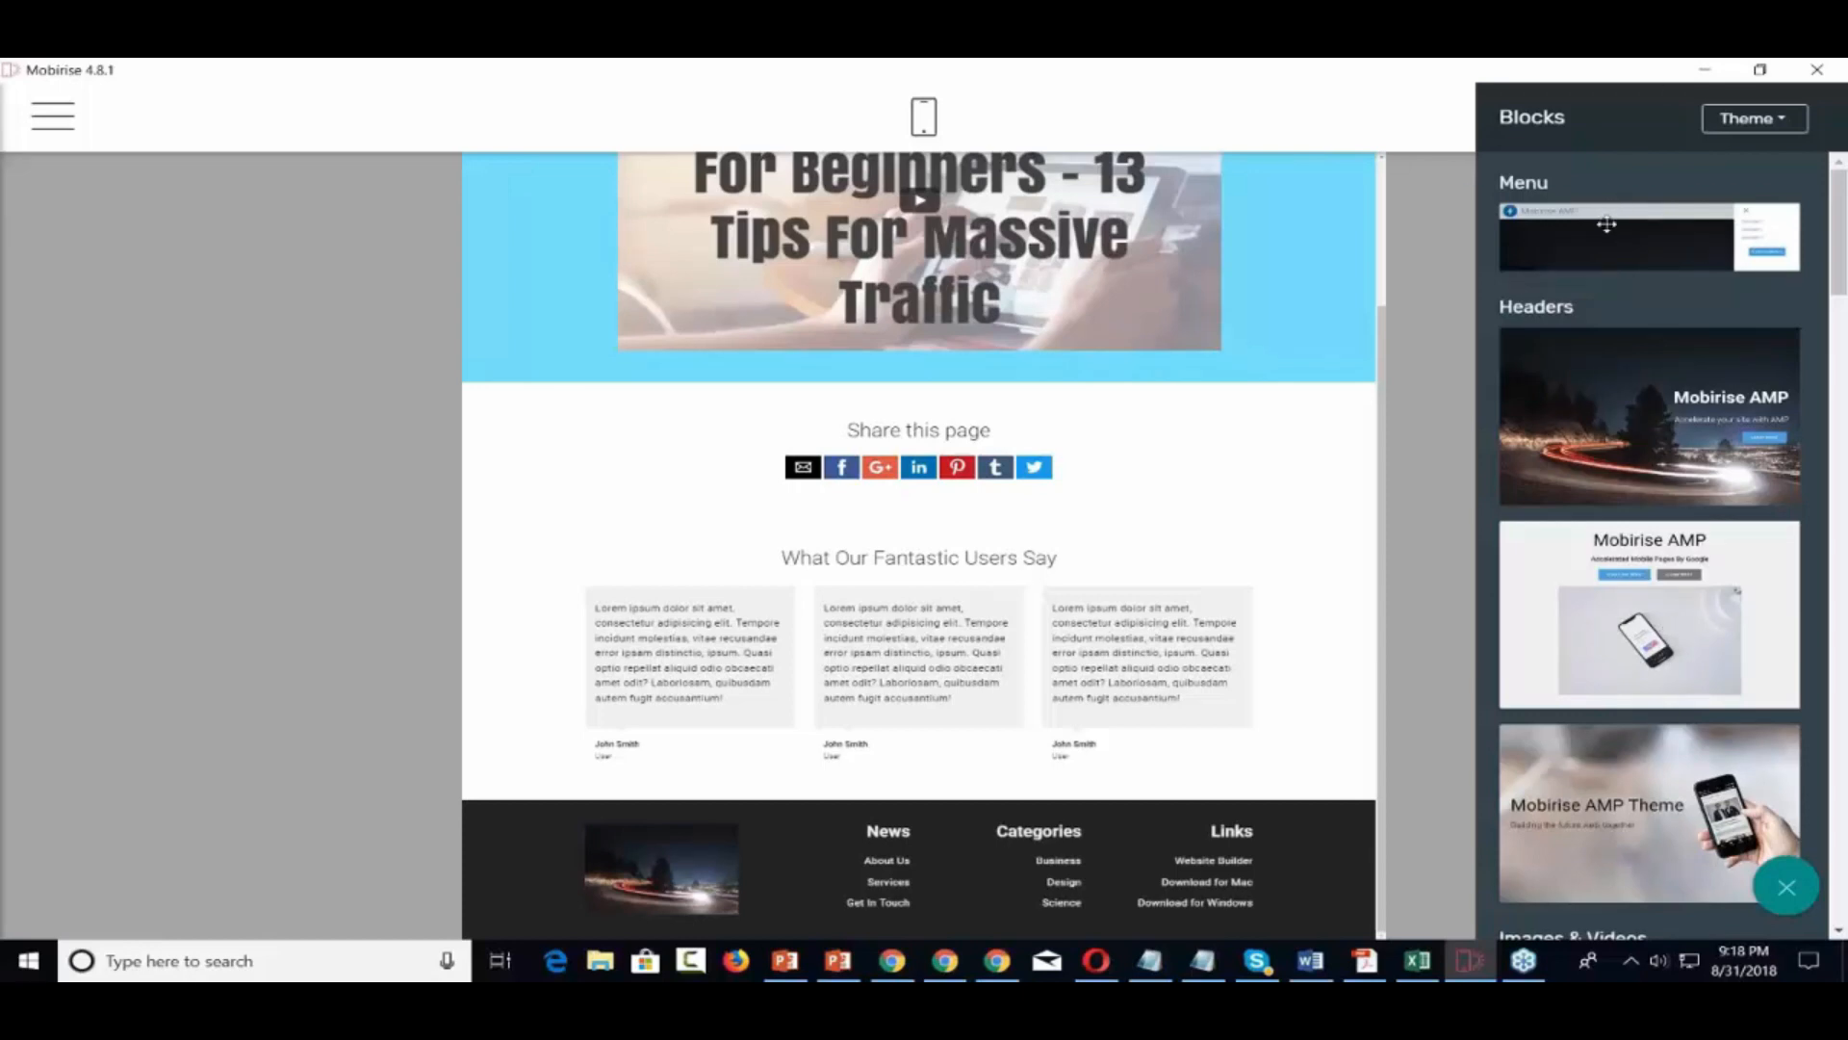
Drag a Menu block onto the page and reposition it with Drag Block
left_click_drag(1607, 224, 936, 908)
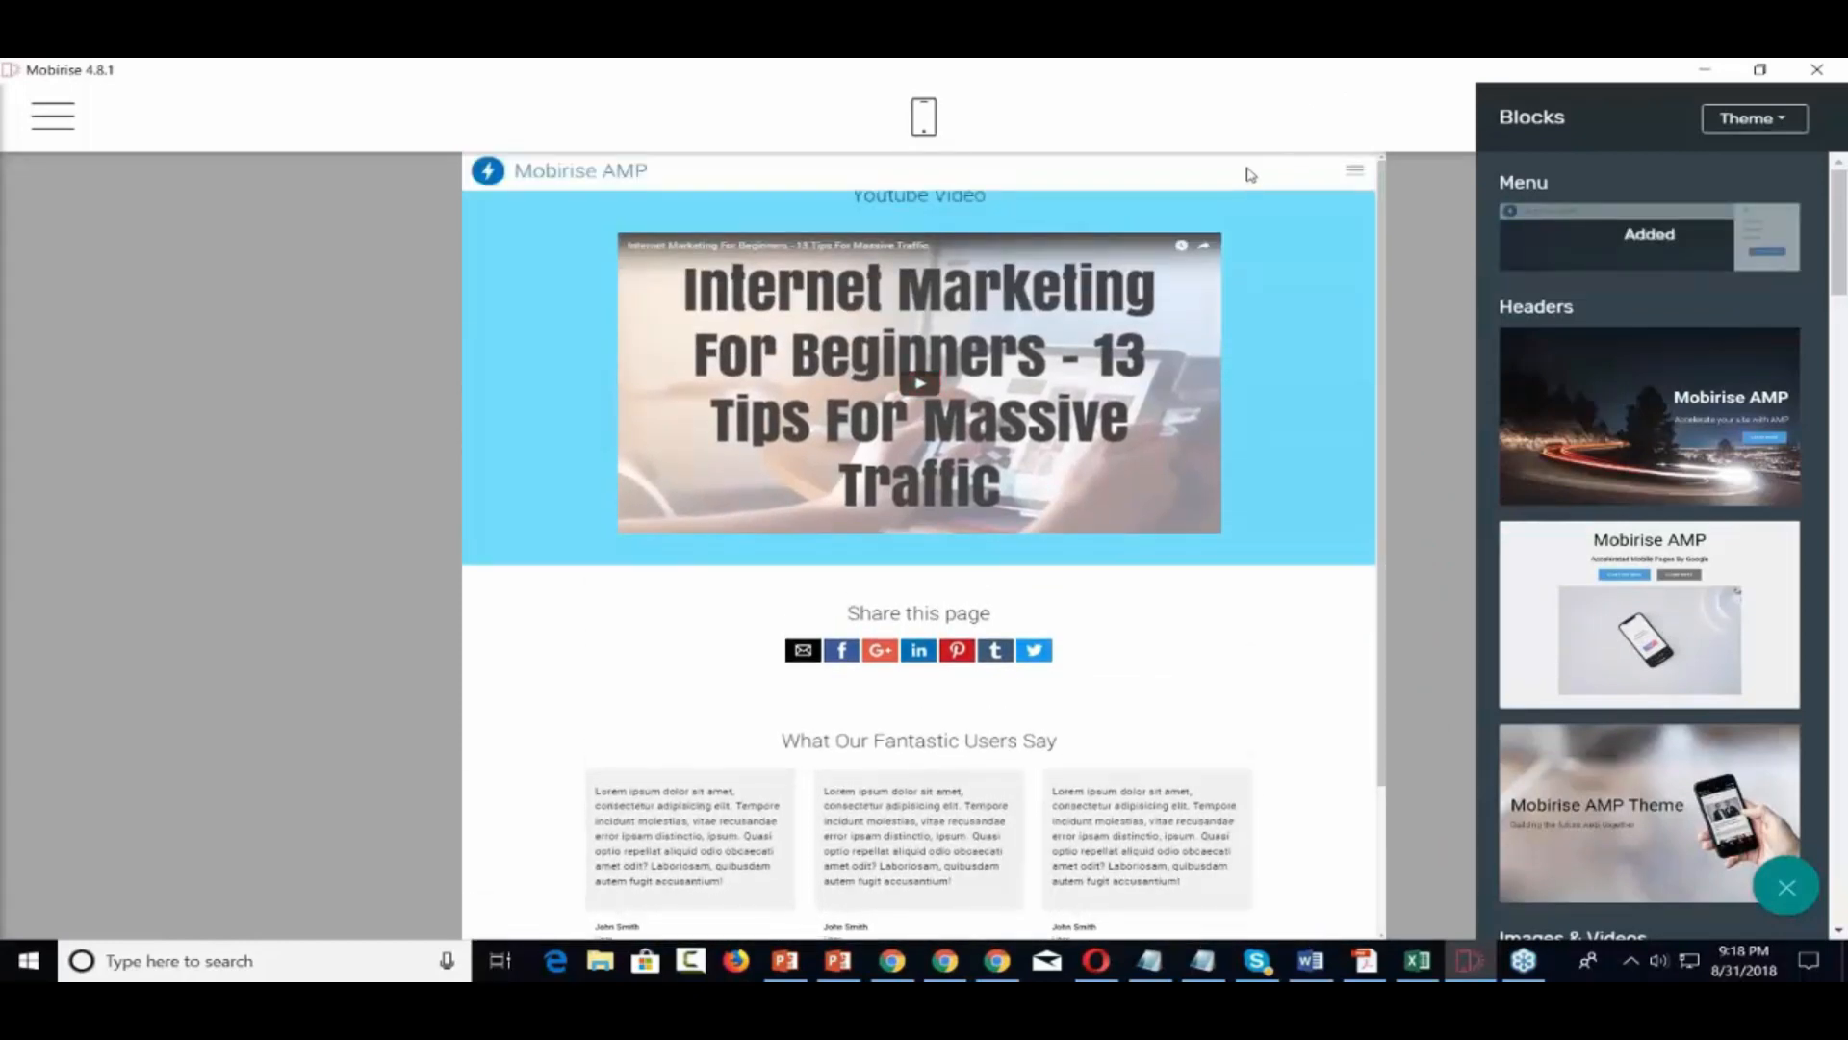
left_click(1195, 171)
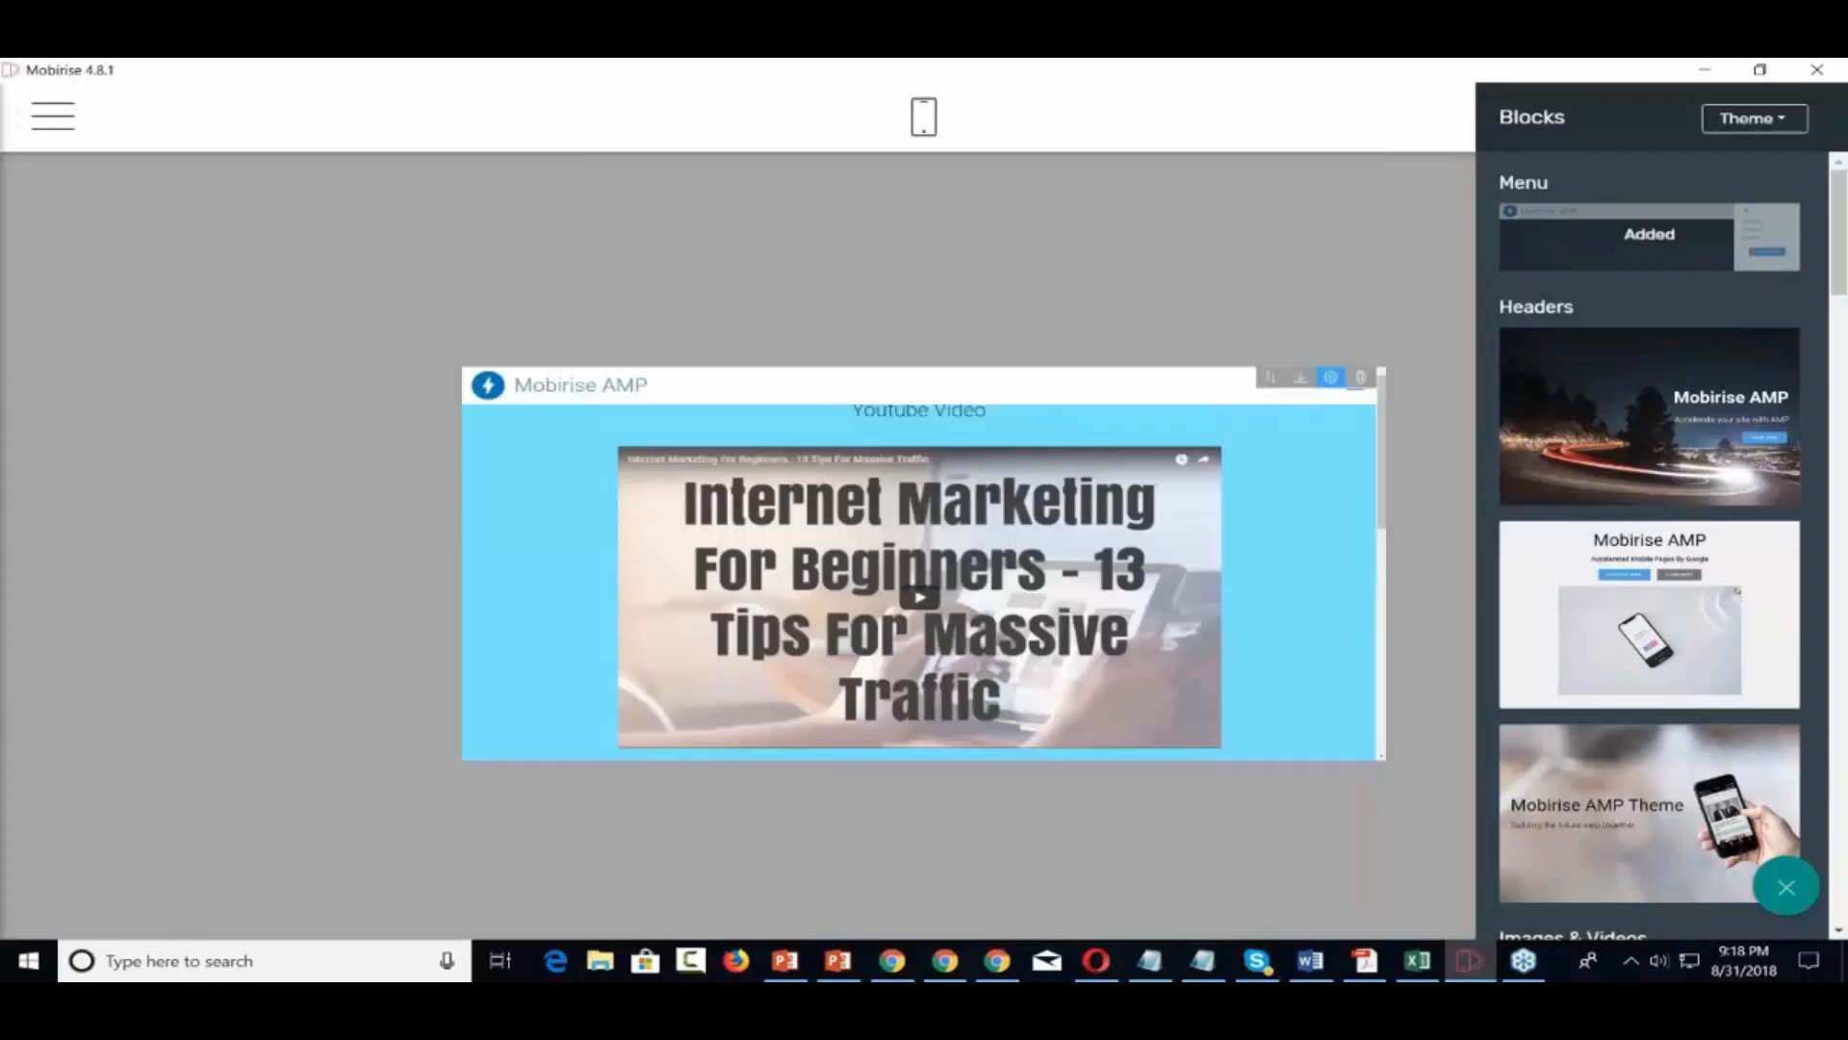
left_click(1621, 180)
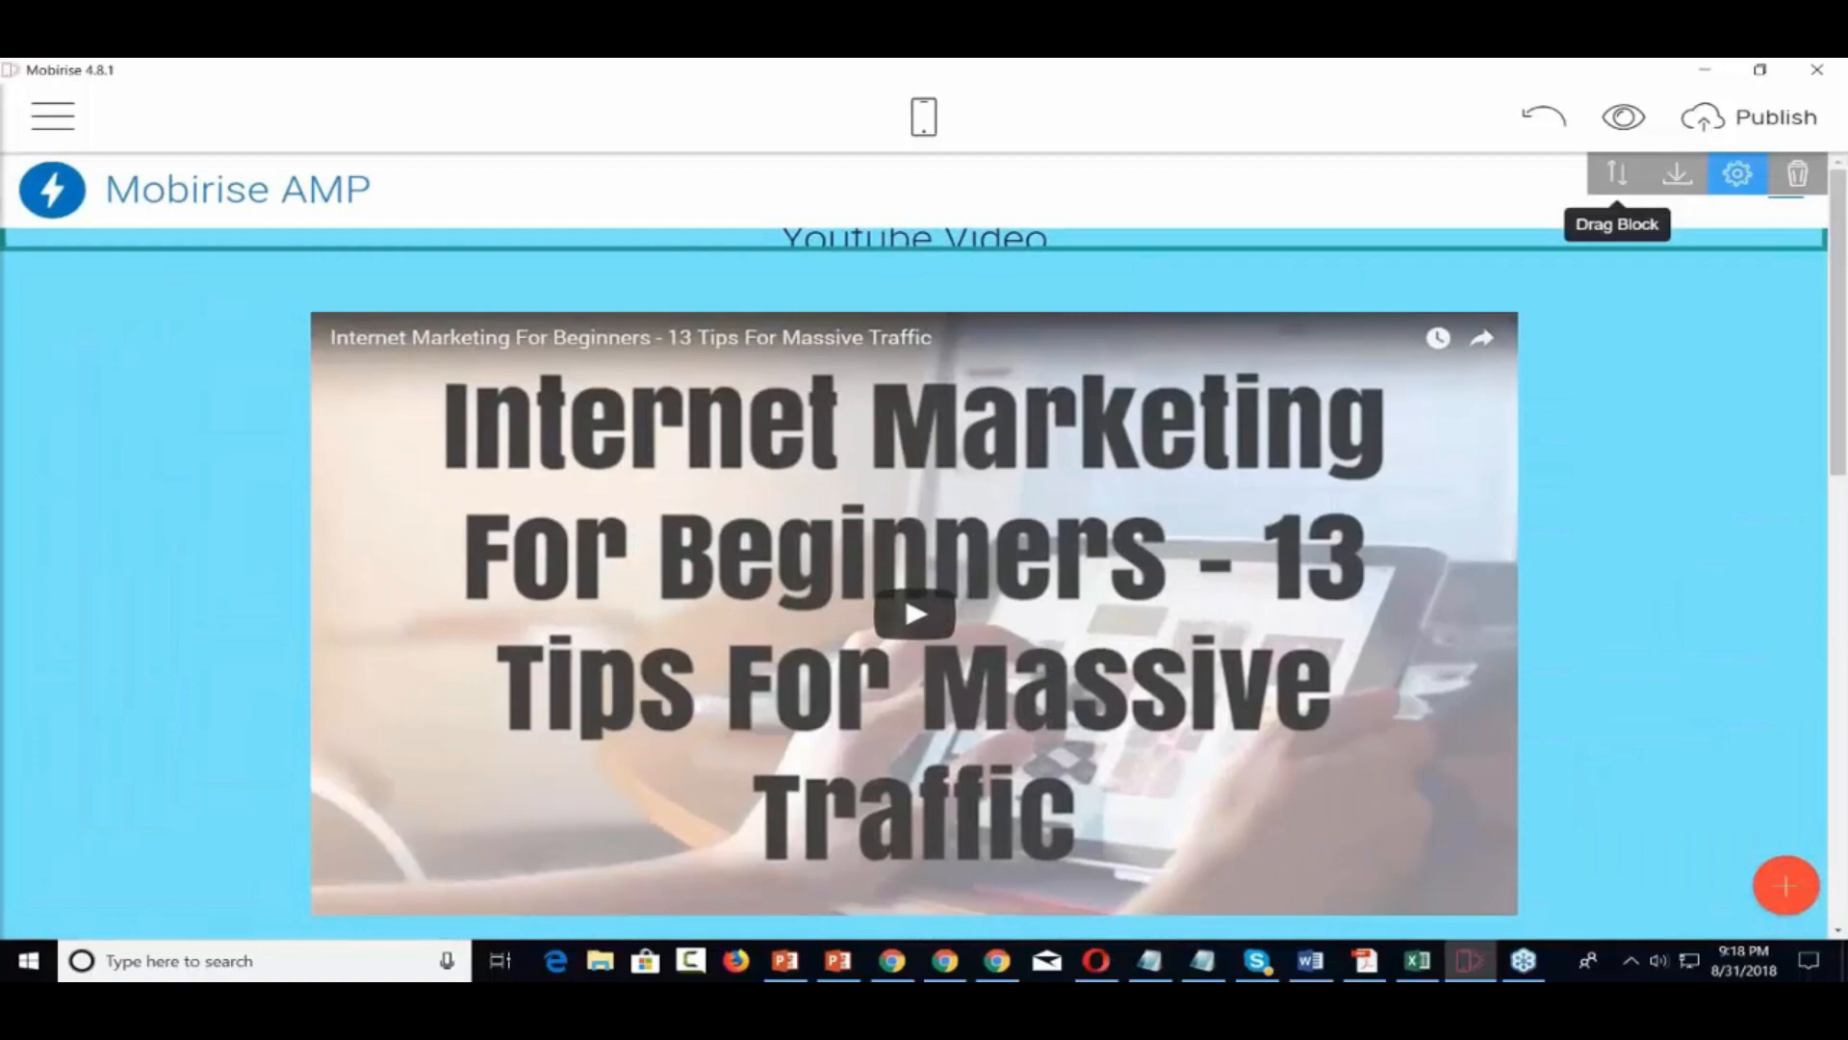
left_click_drag(1621, 180, 1270, 912)
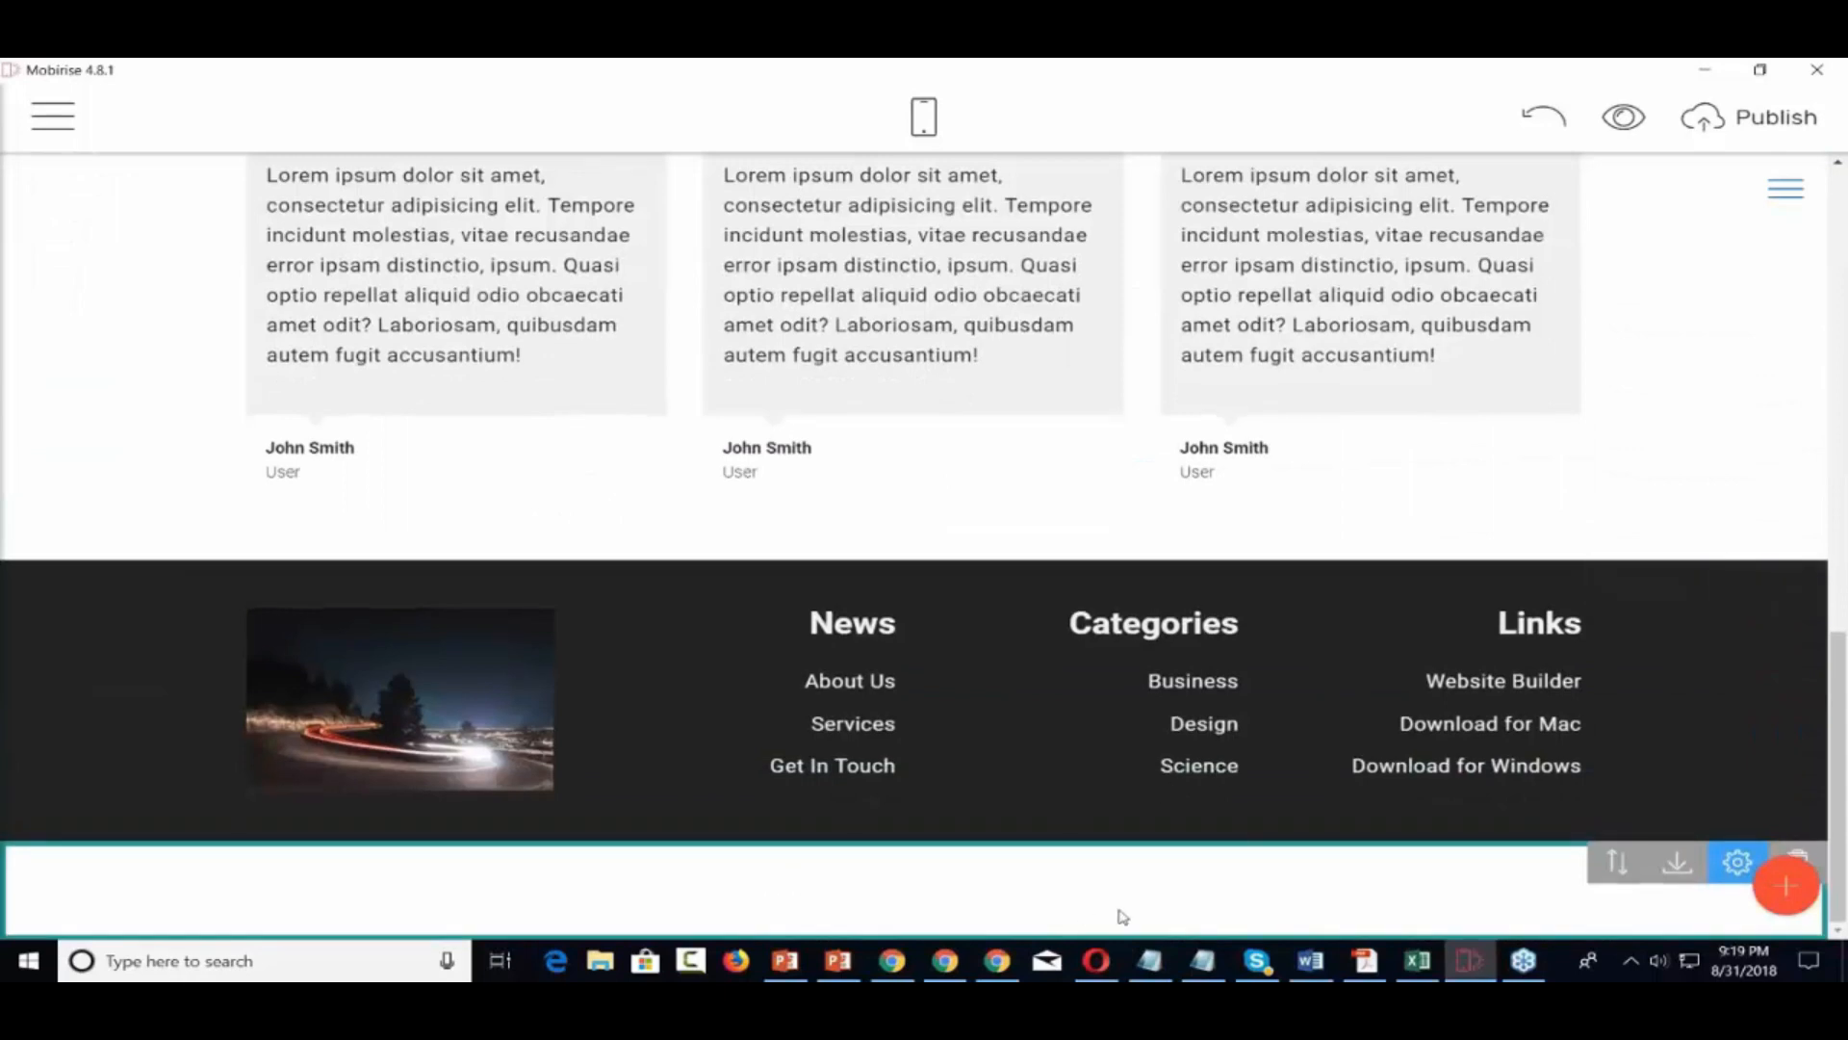
Delete the empty block at the bottom of the page
scroll(1117, 916, "up", 13)
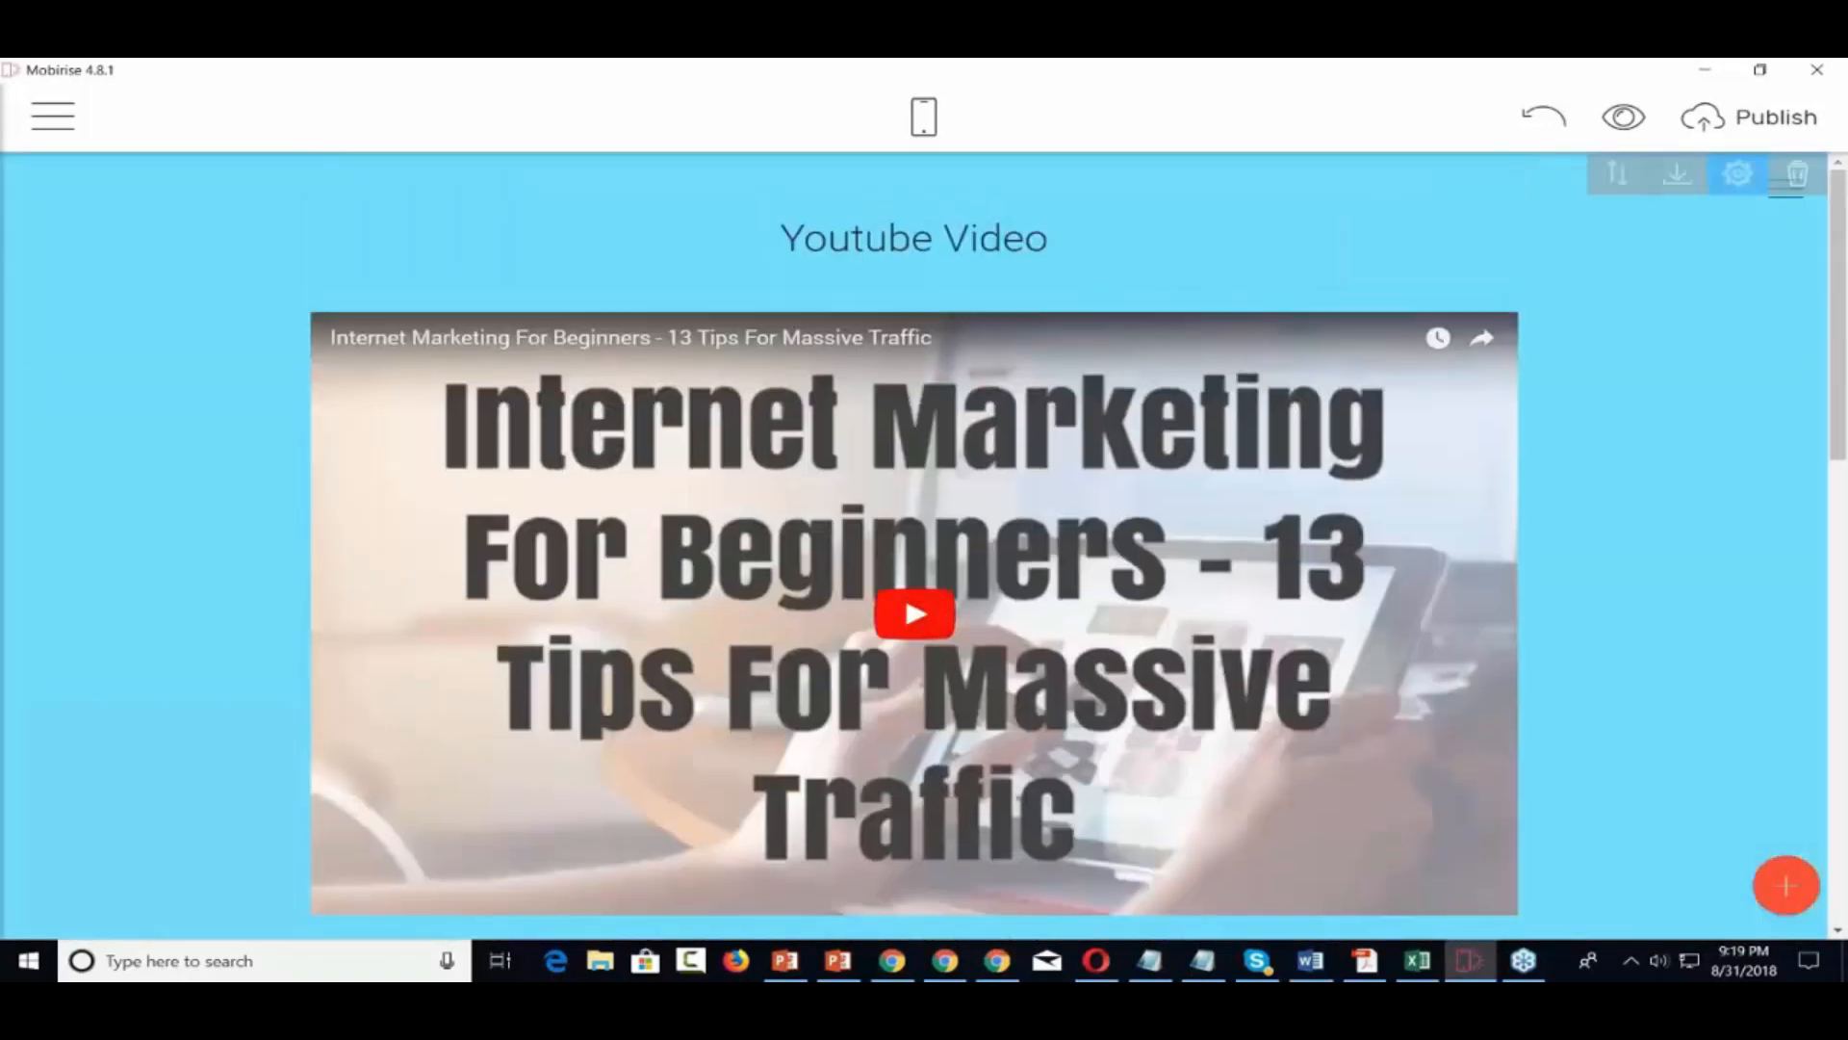
scroll(915, 539, "down", 13)
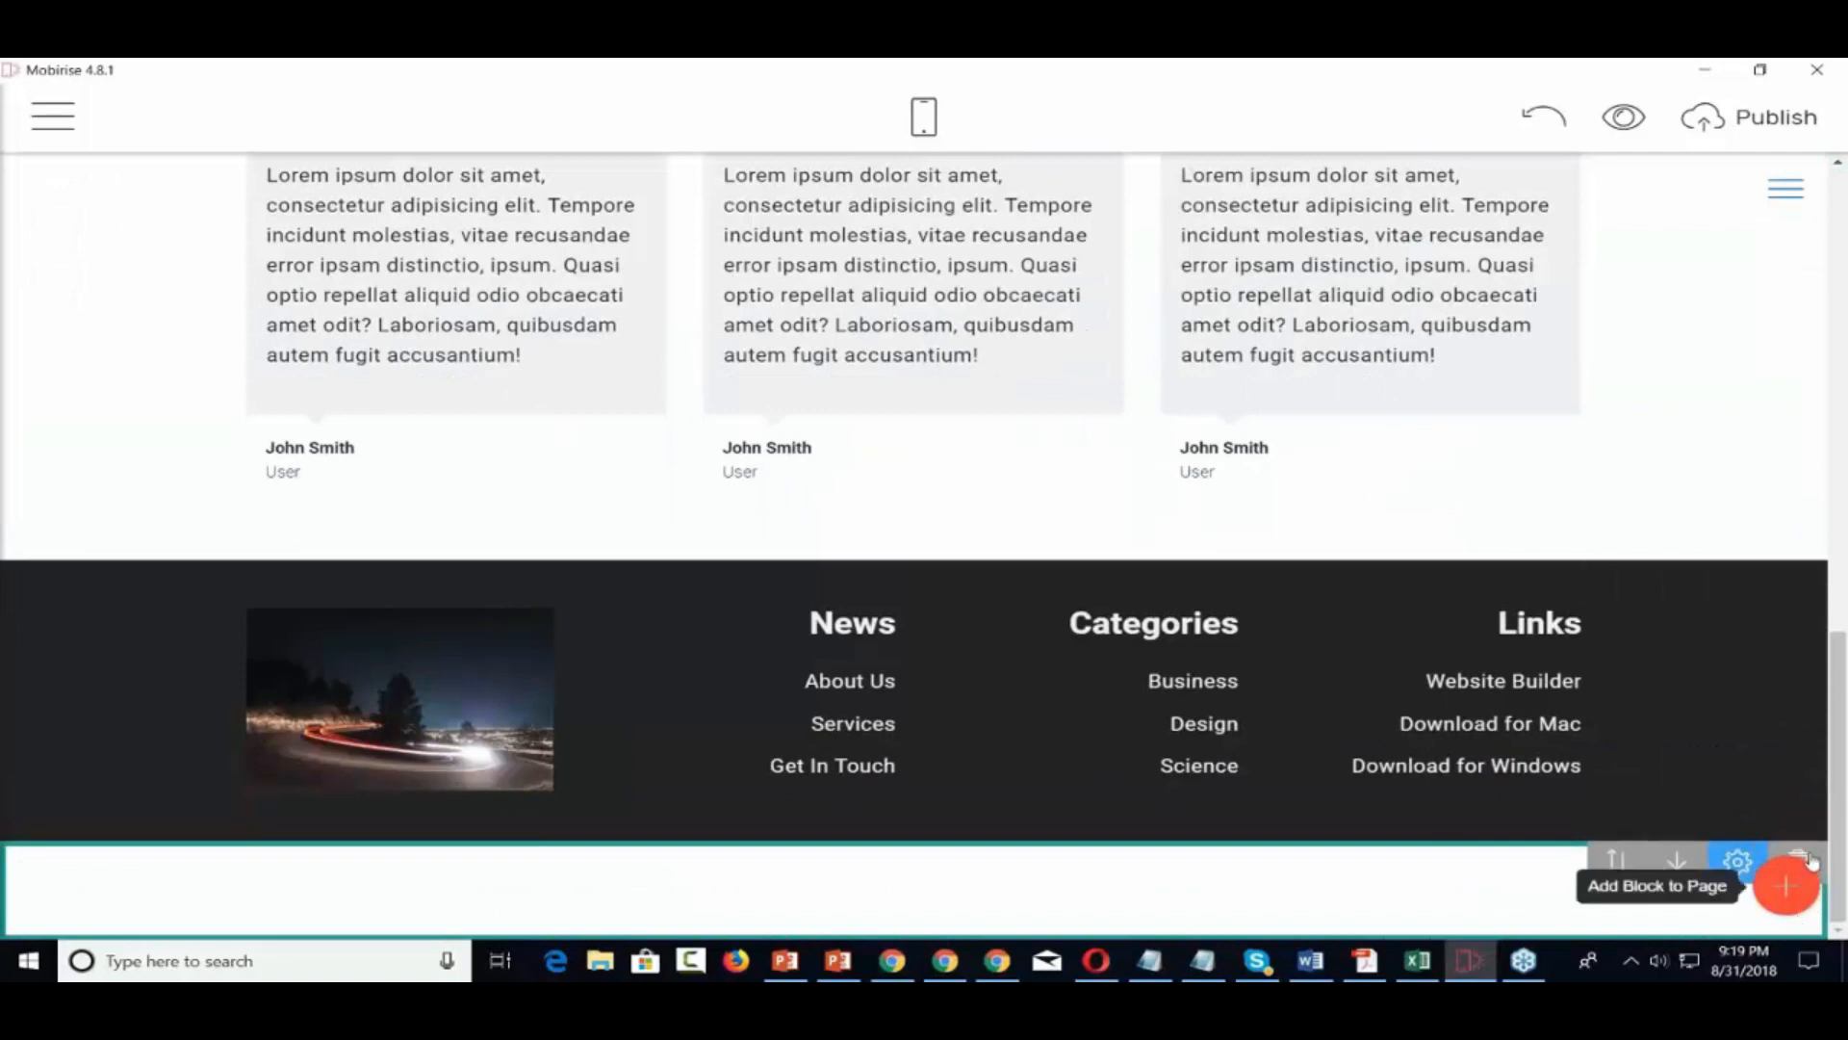
left_click(1800, 857)
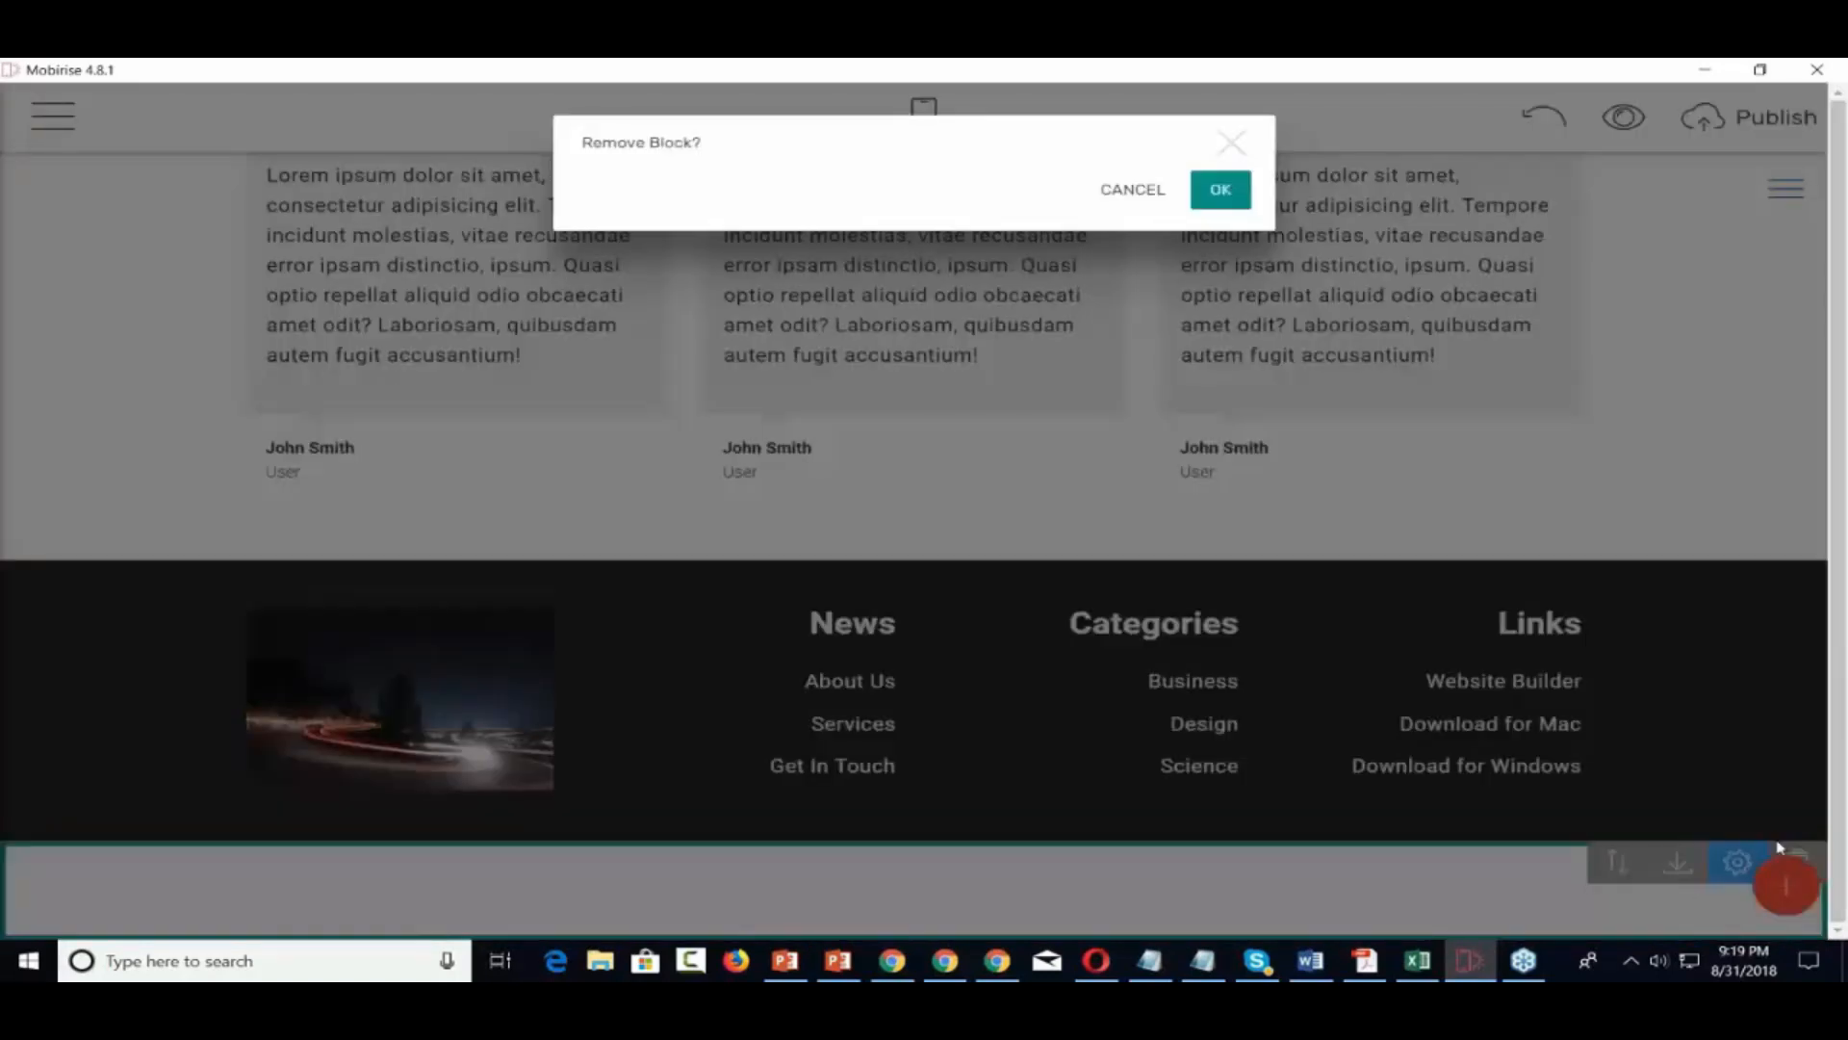
left_click(1221, 191)
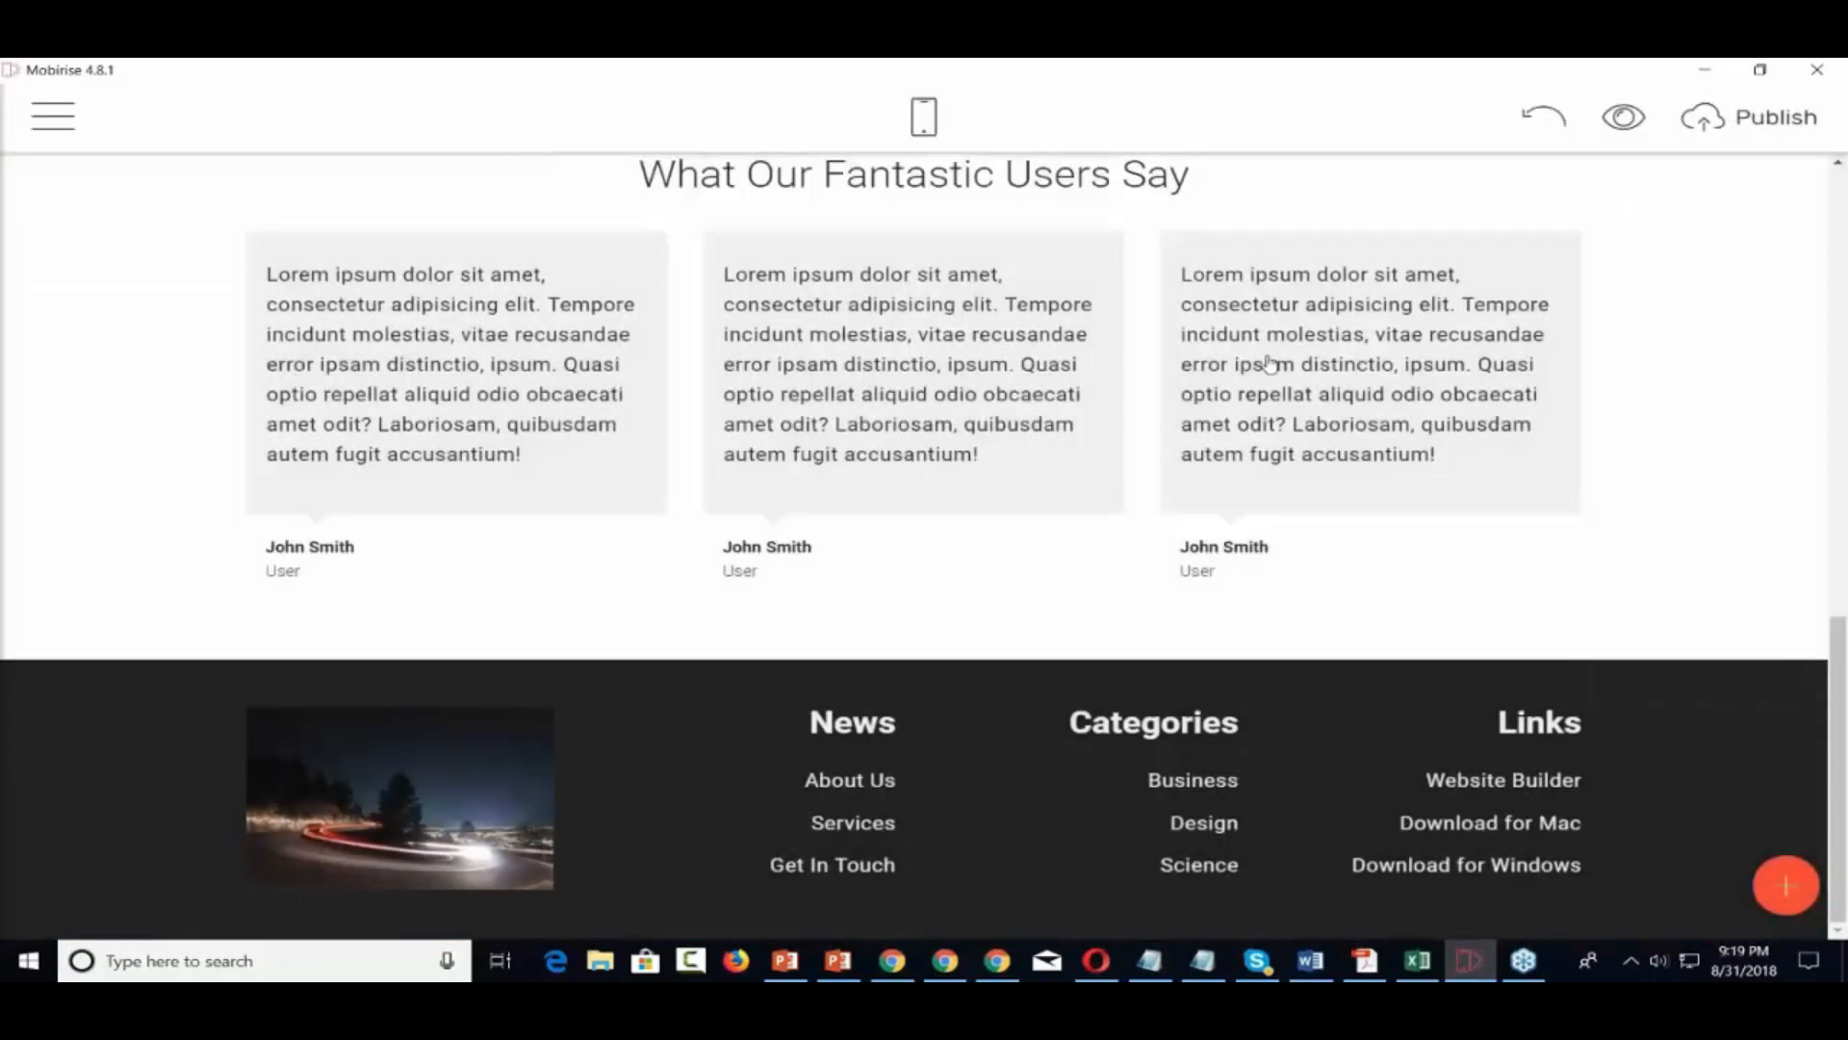
scroll(1270, 364, "up", 10)
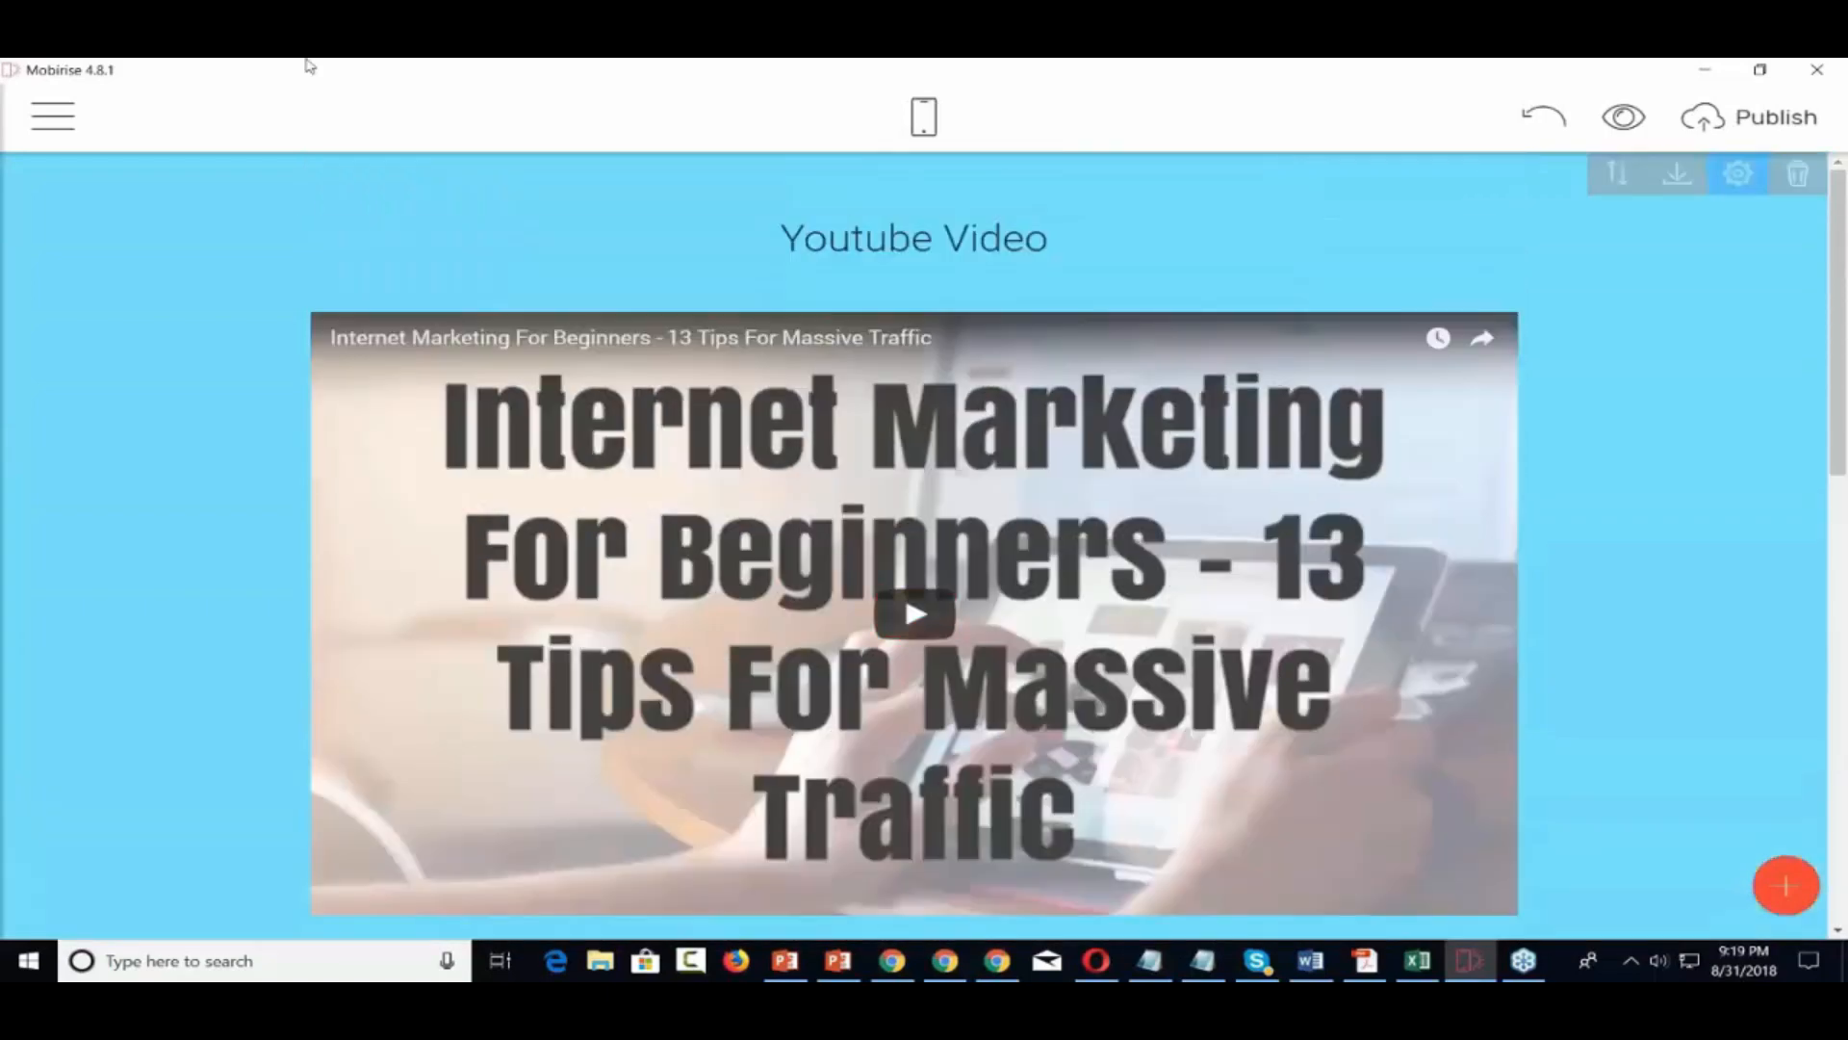
Switch to editing the Home page from the site's page list
left_click(48, 116)
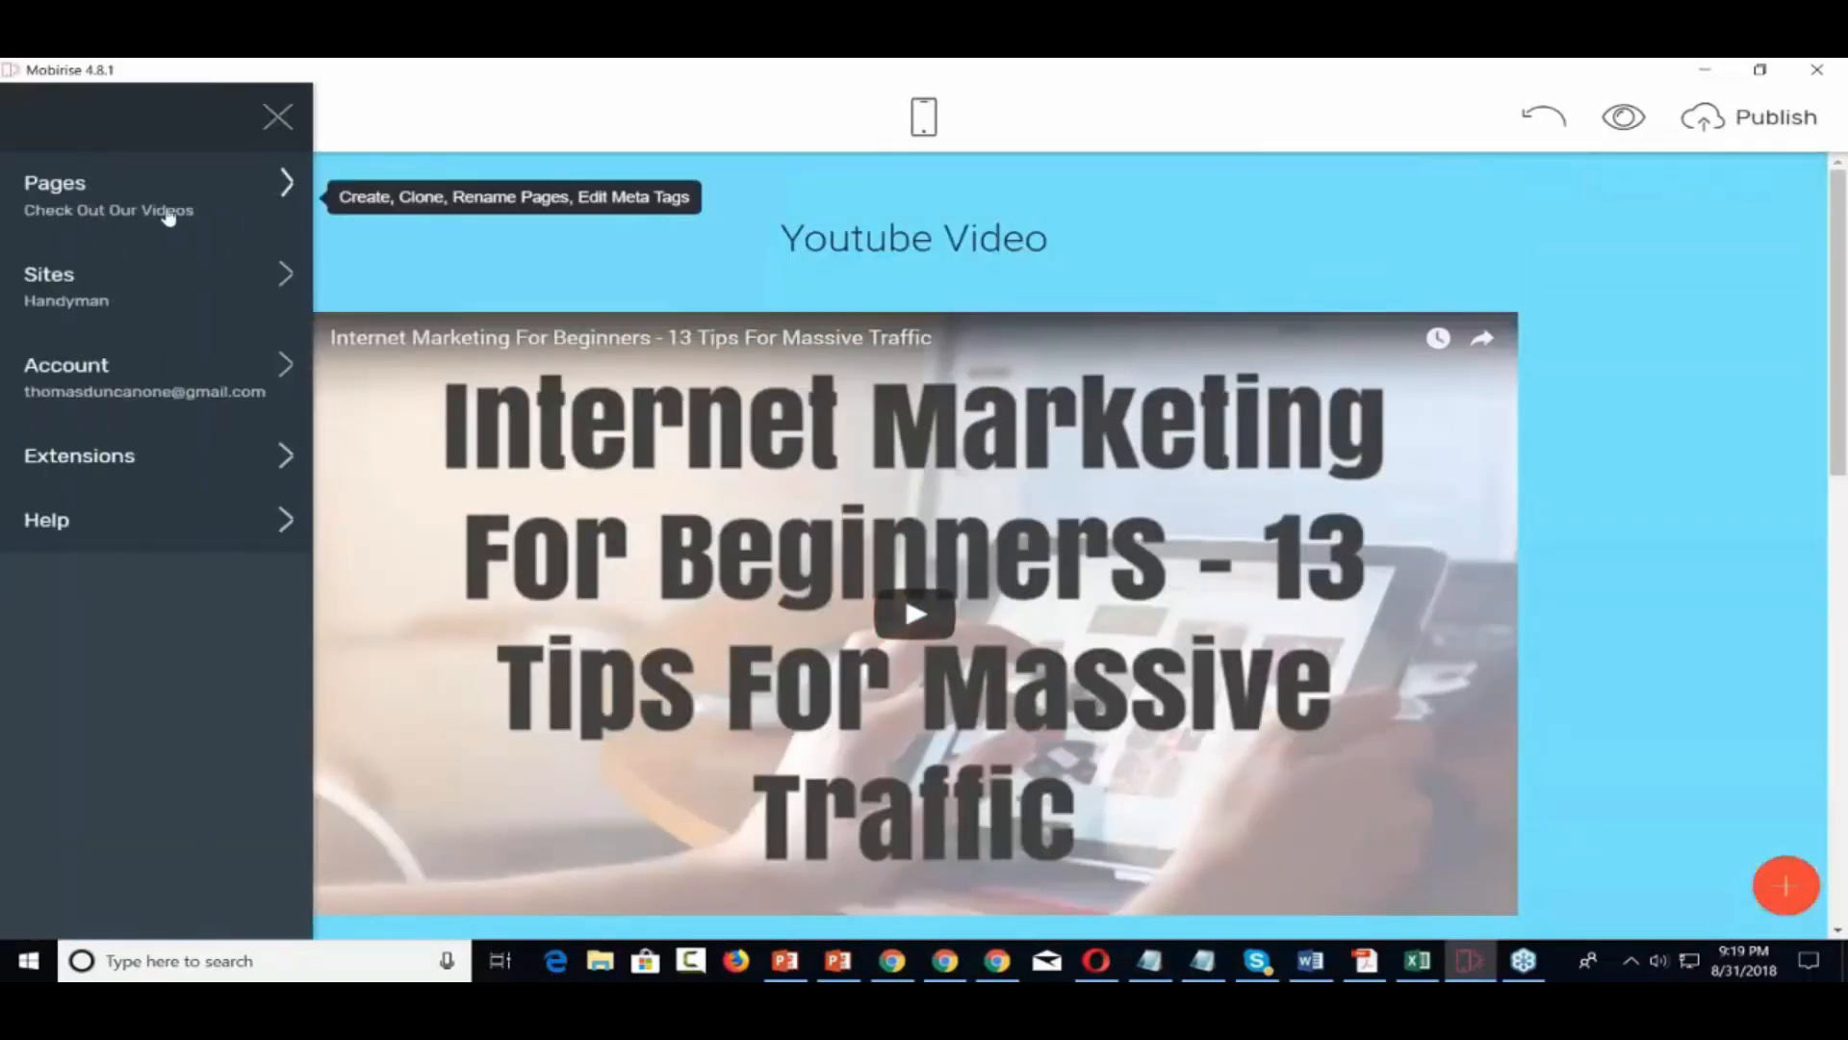
left_click(286, 184)
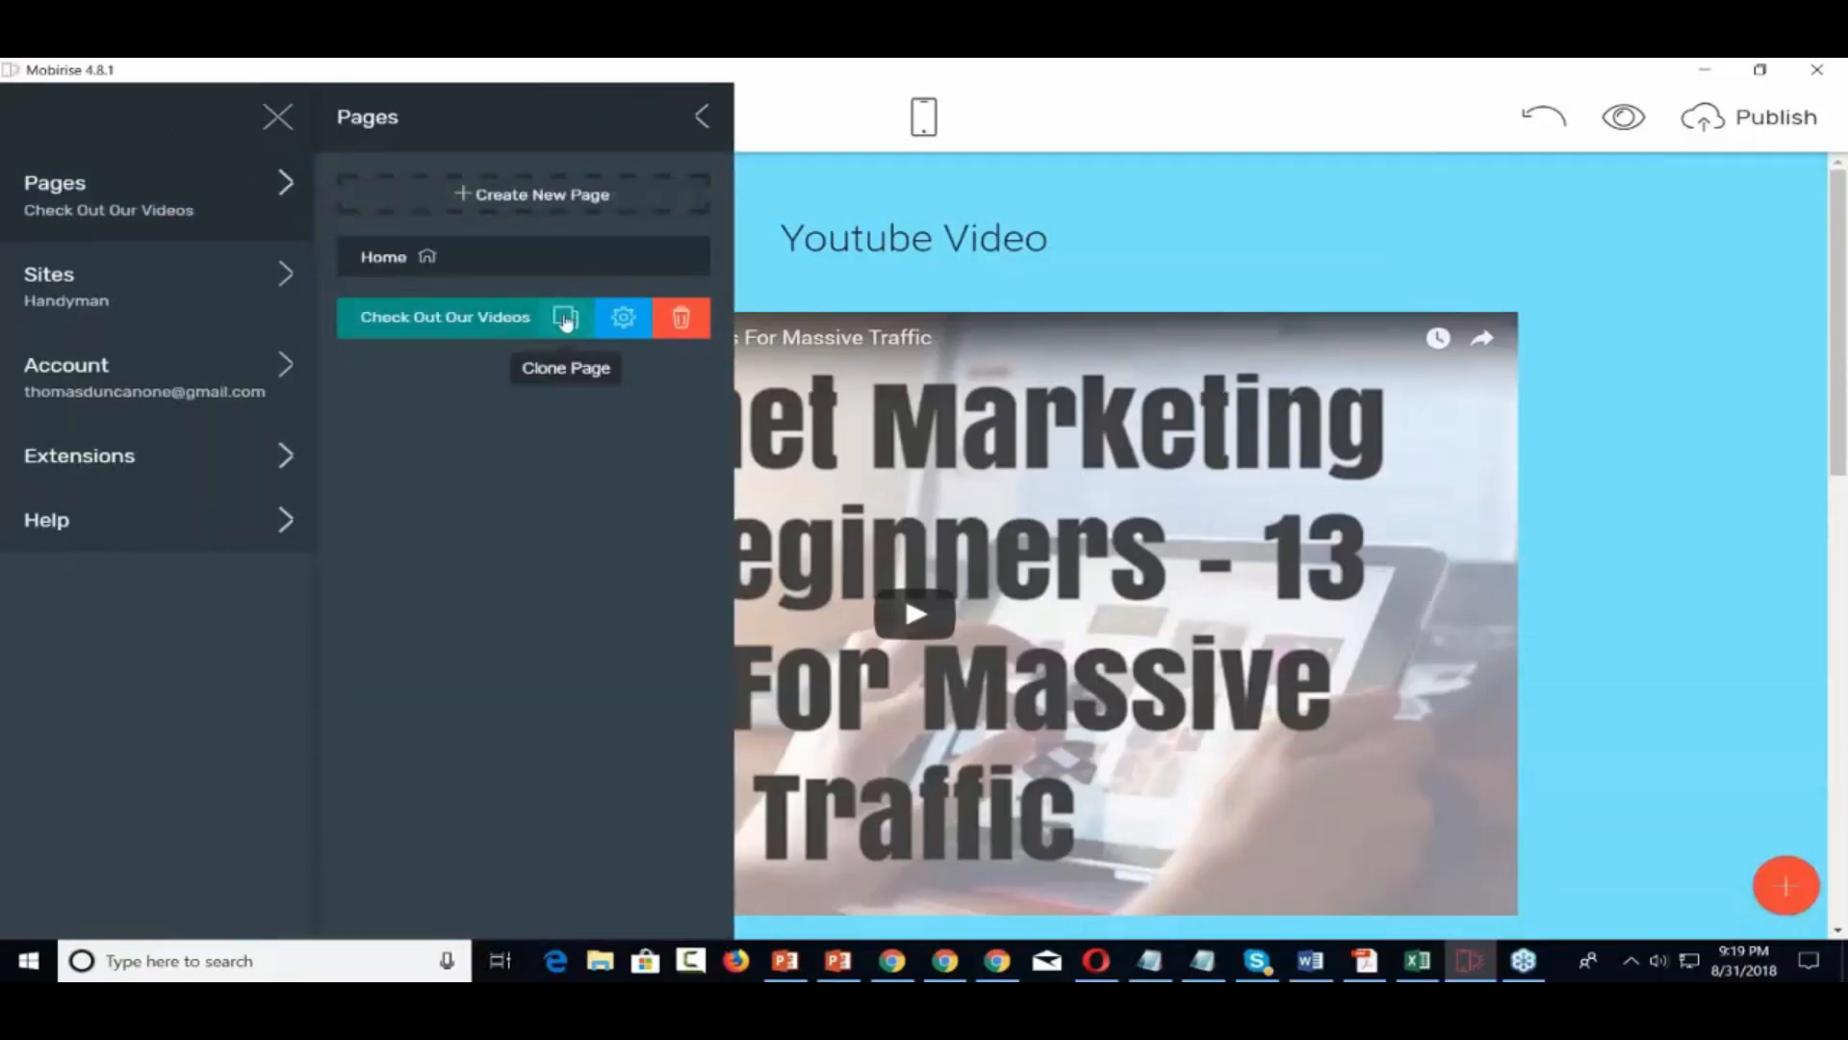
left_click(403, 265)
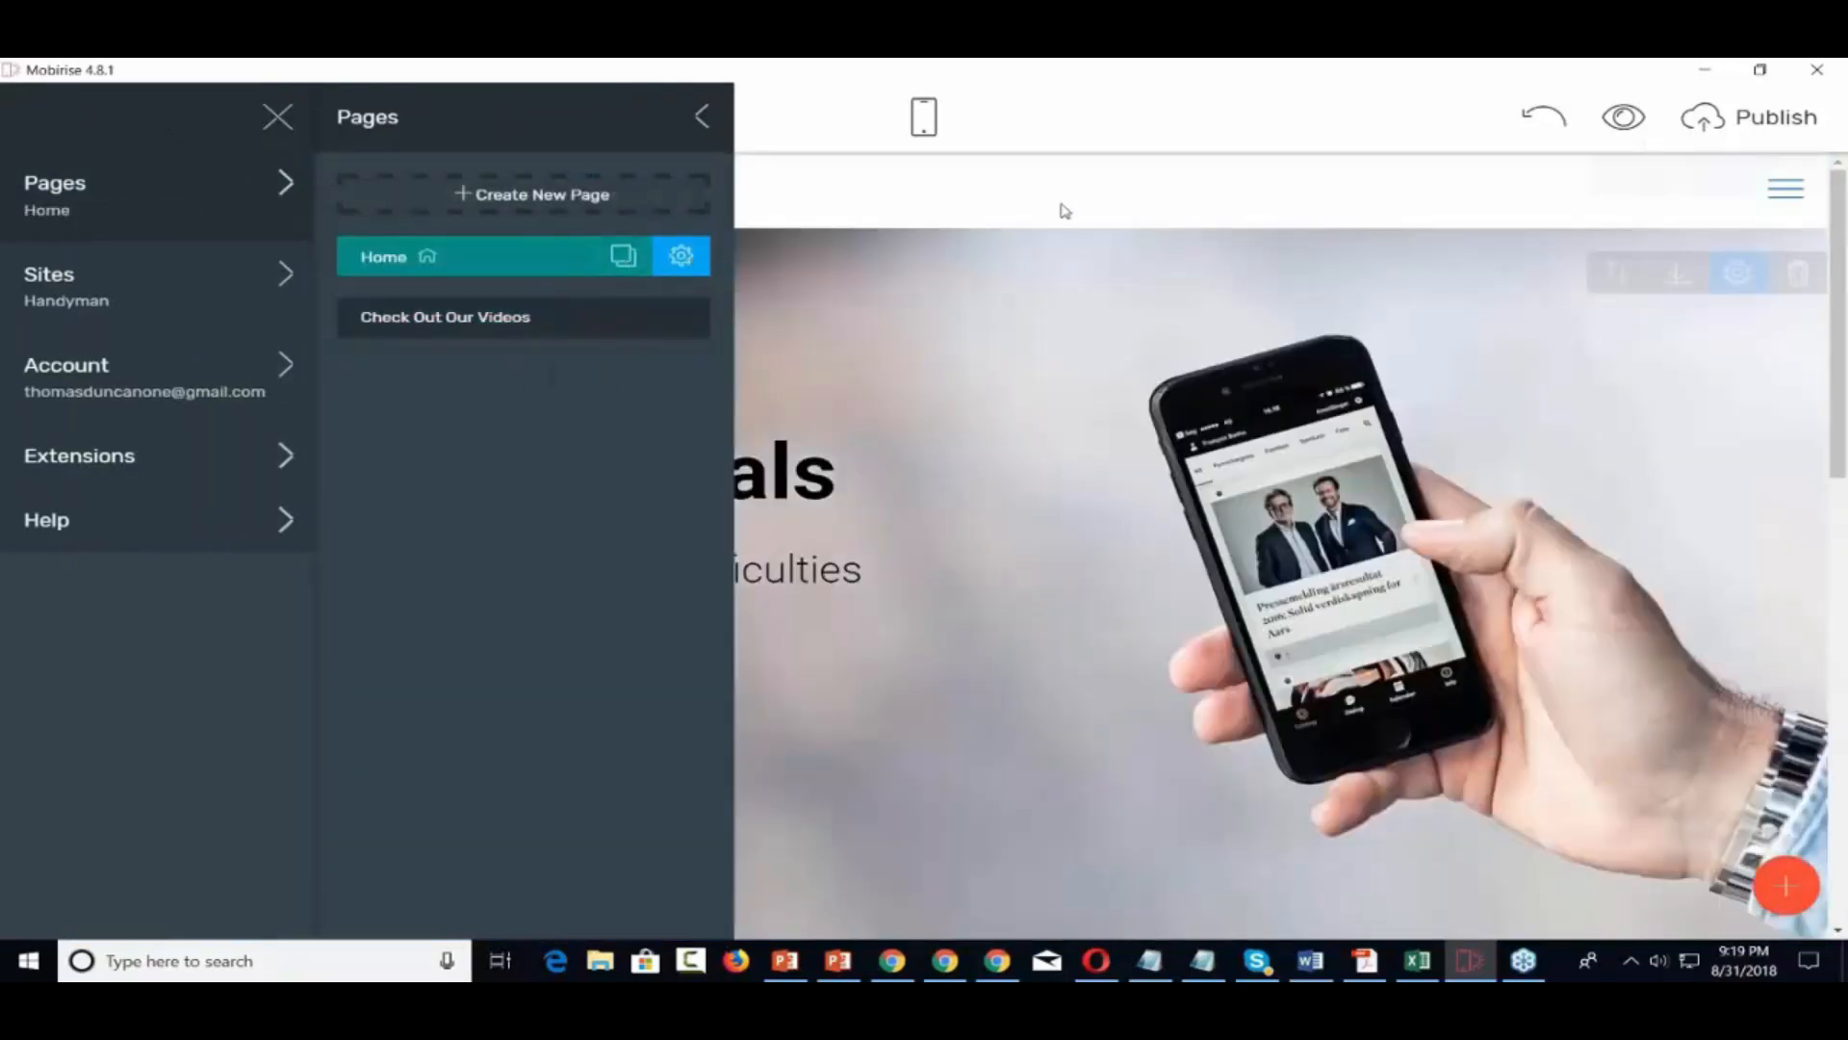
left_click(1080, 190)
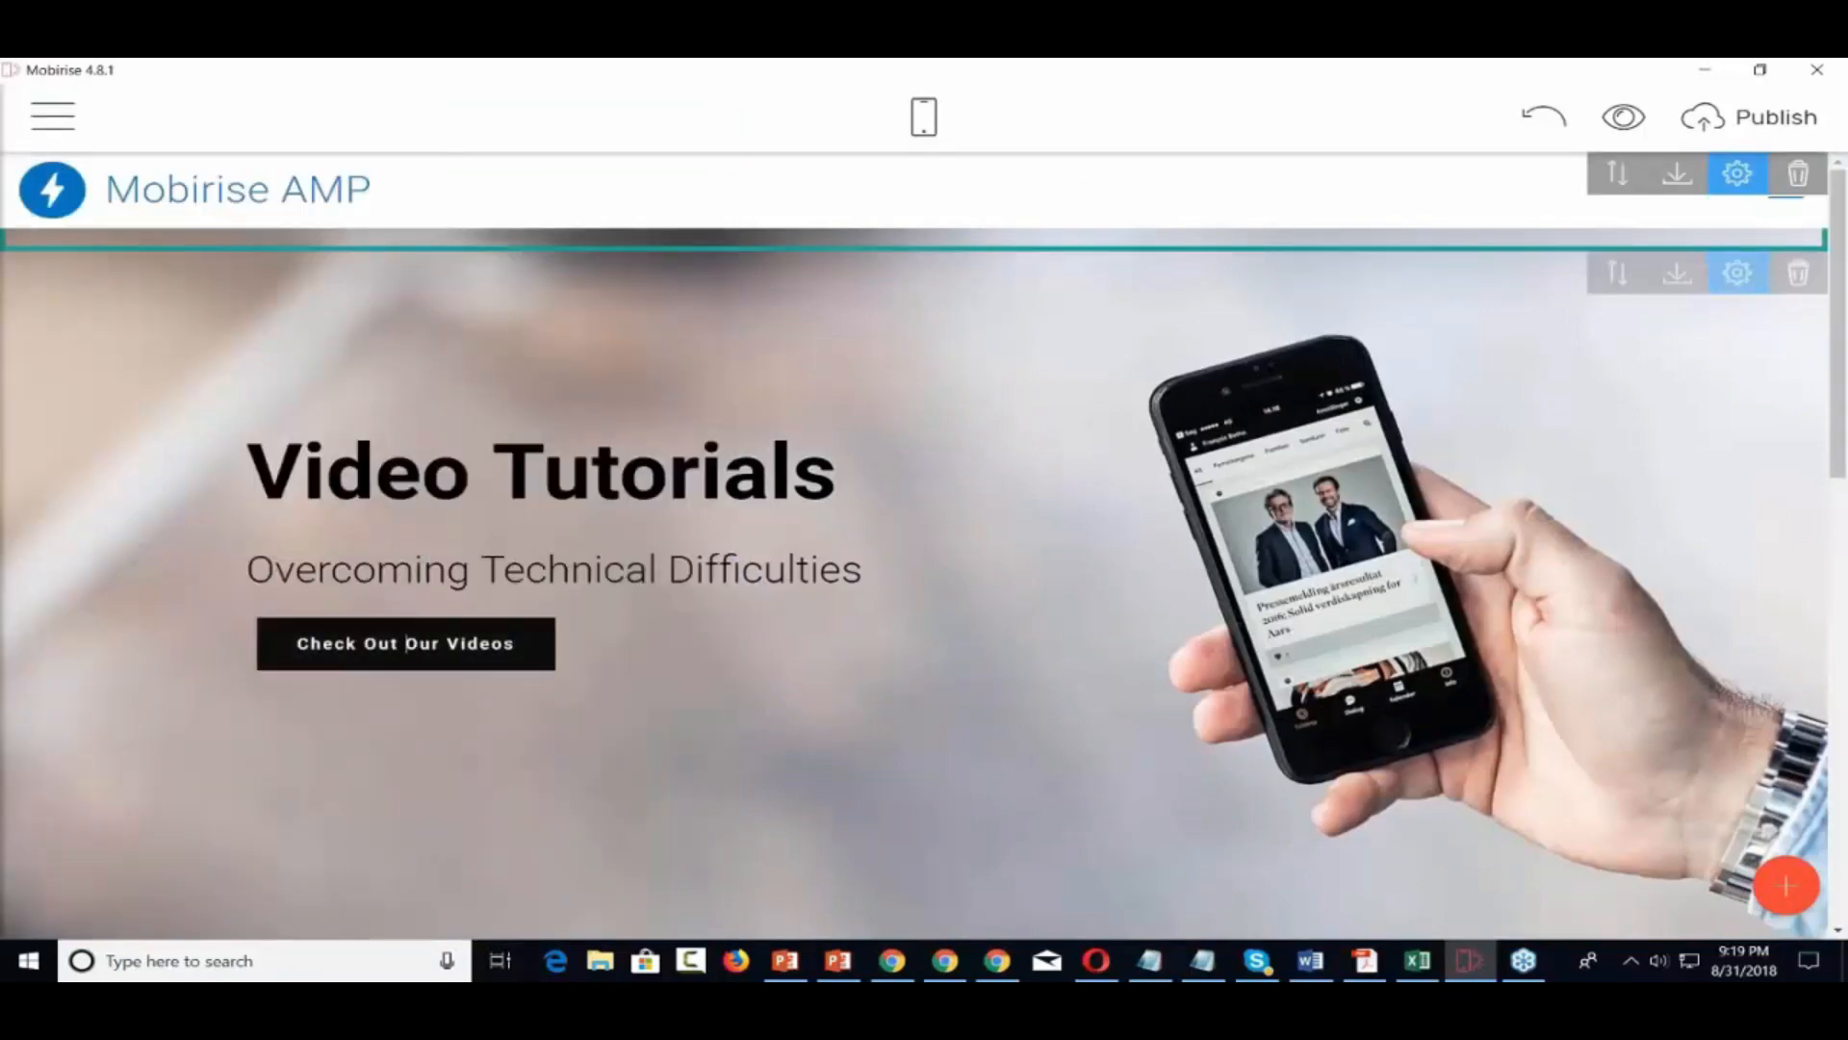
Link the hero's Check Out Our Videos button to the Check Out Our Videos page
left_click(407, 643)
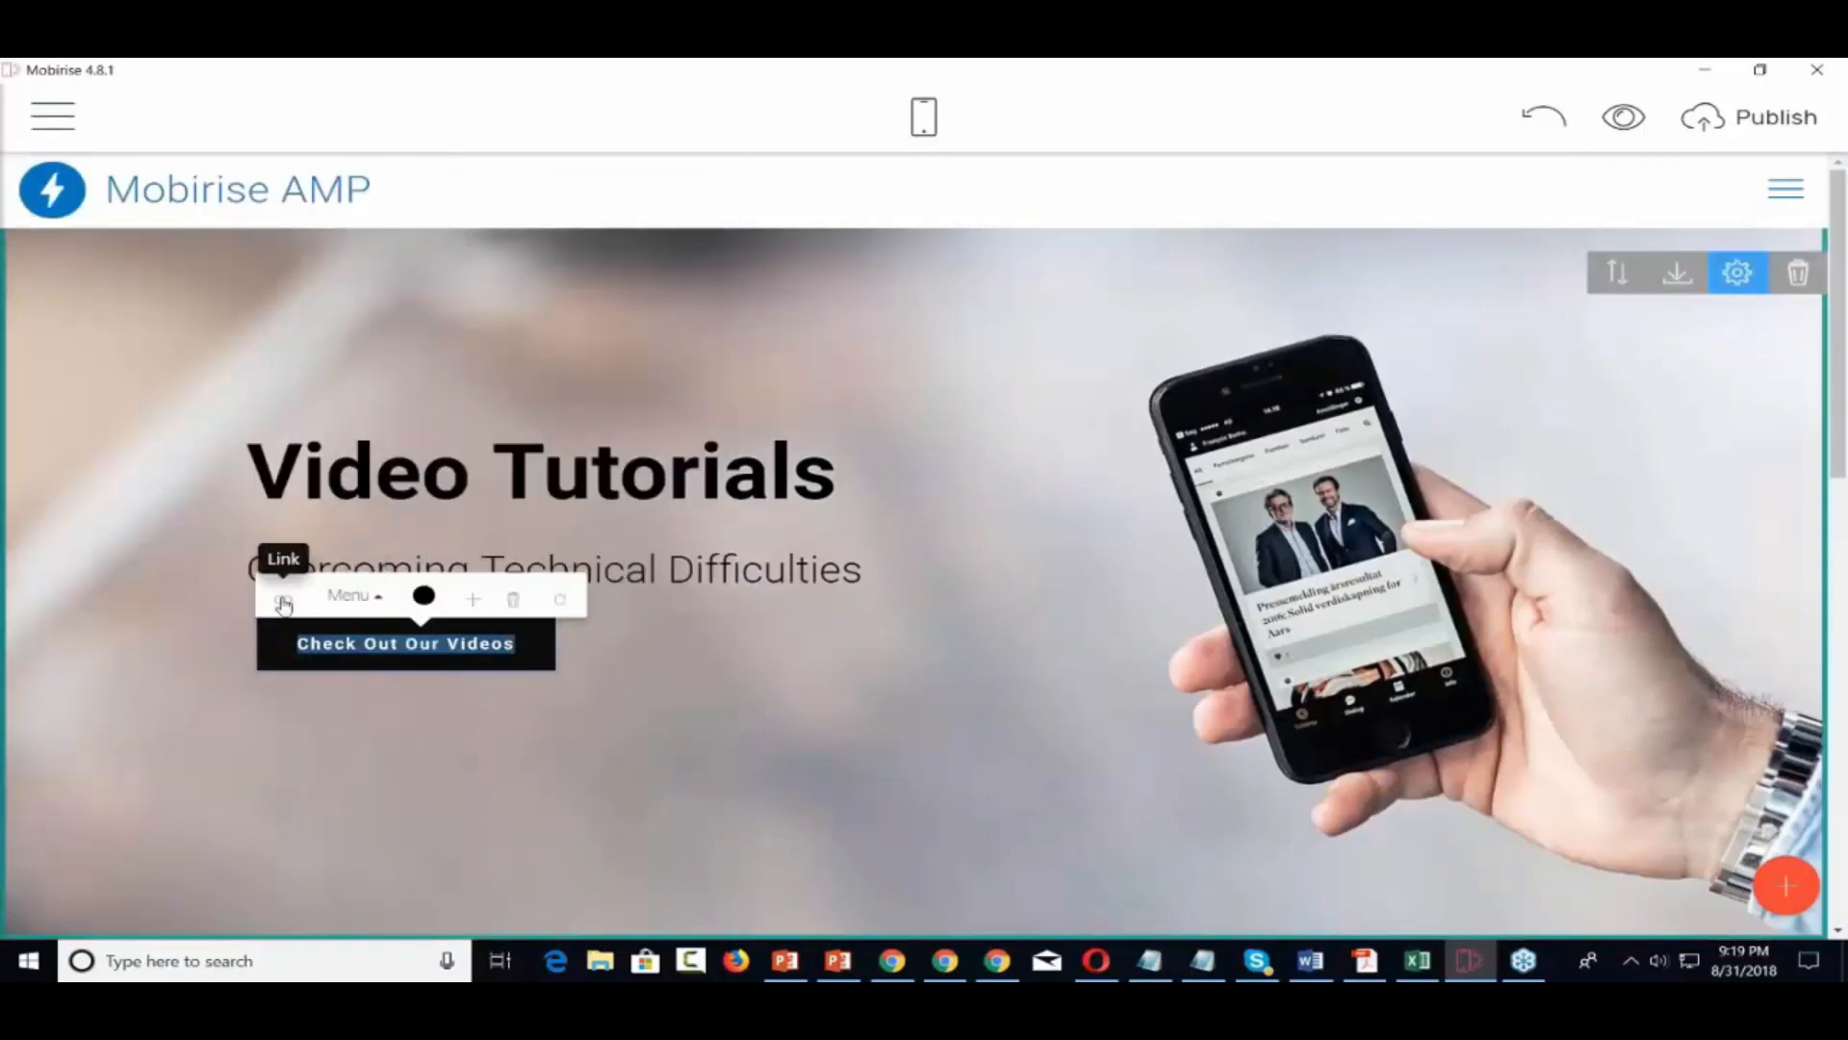
left_click(283, 599)
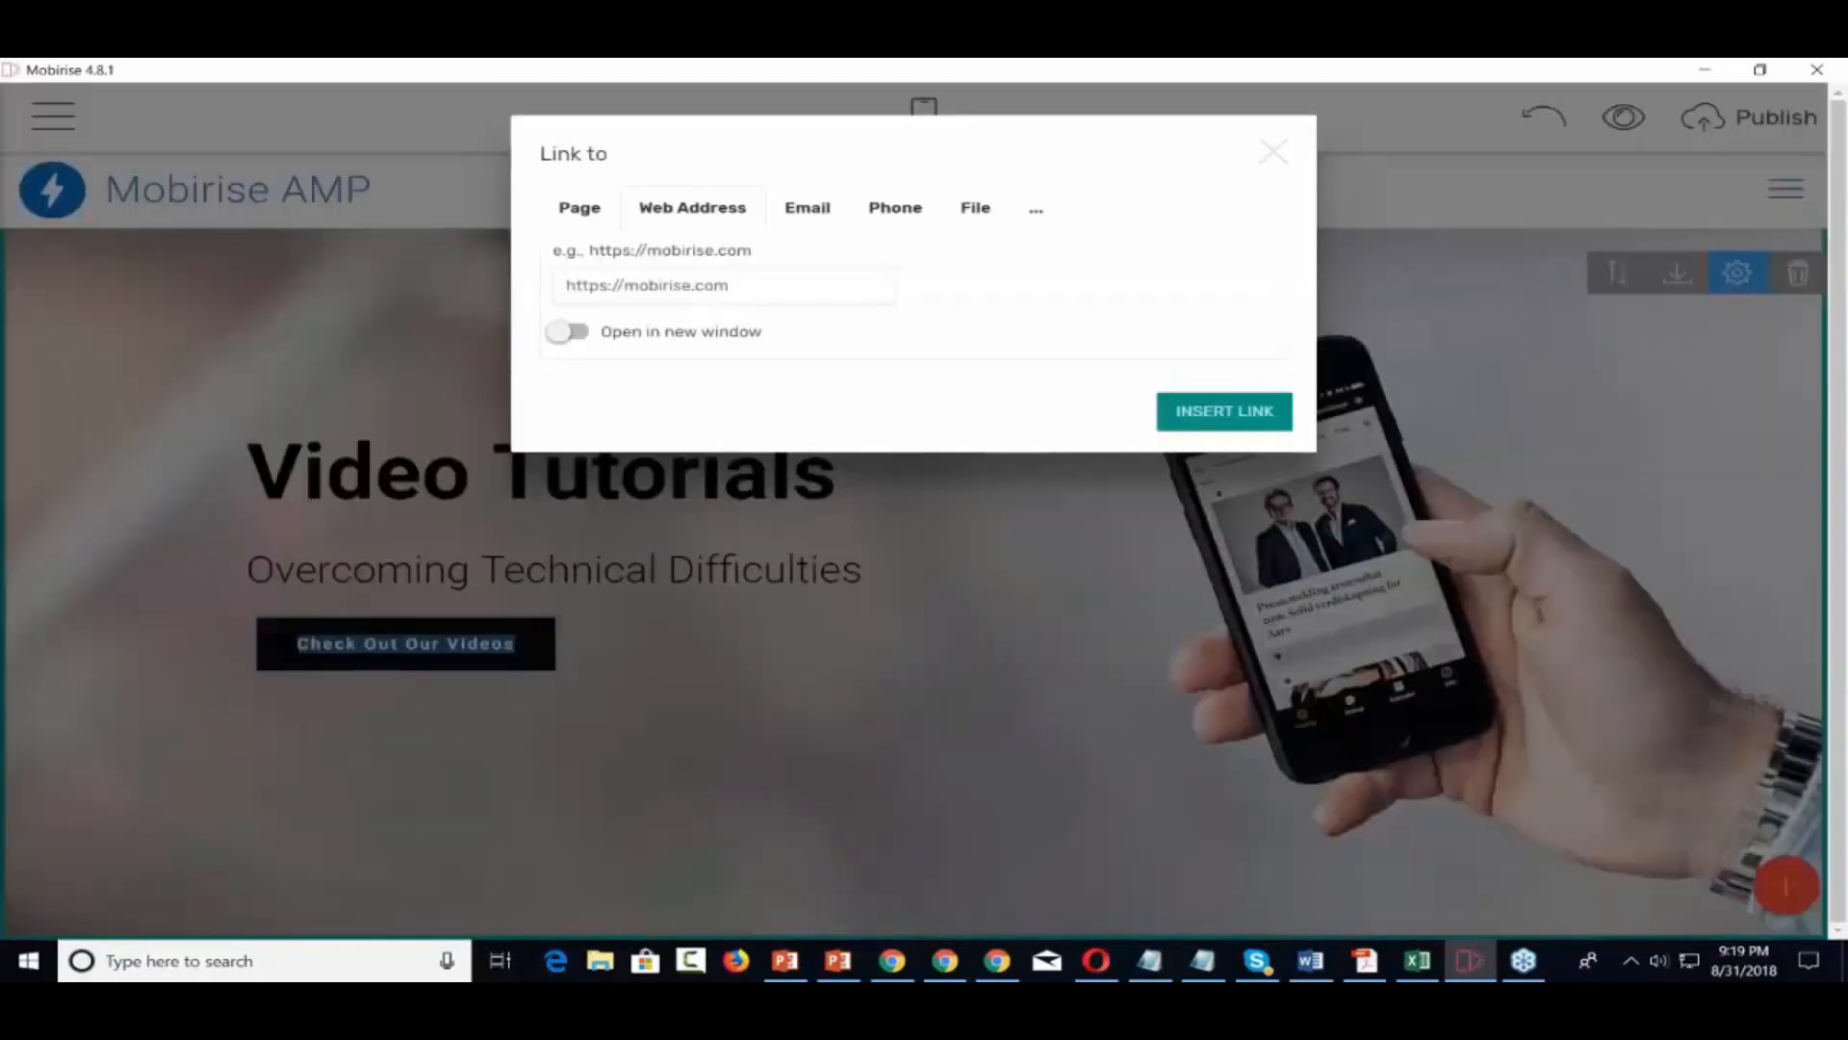
left_click(579, 207)
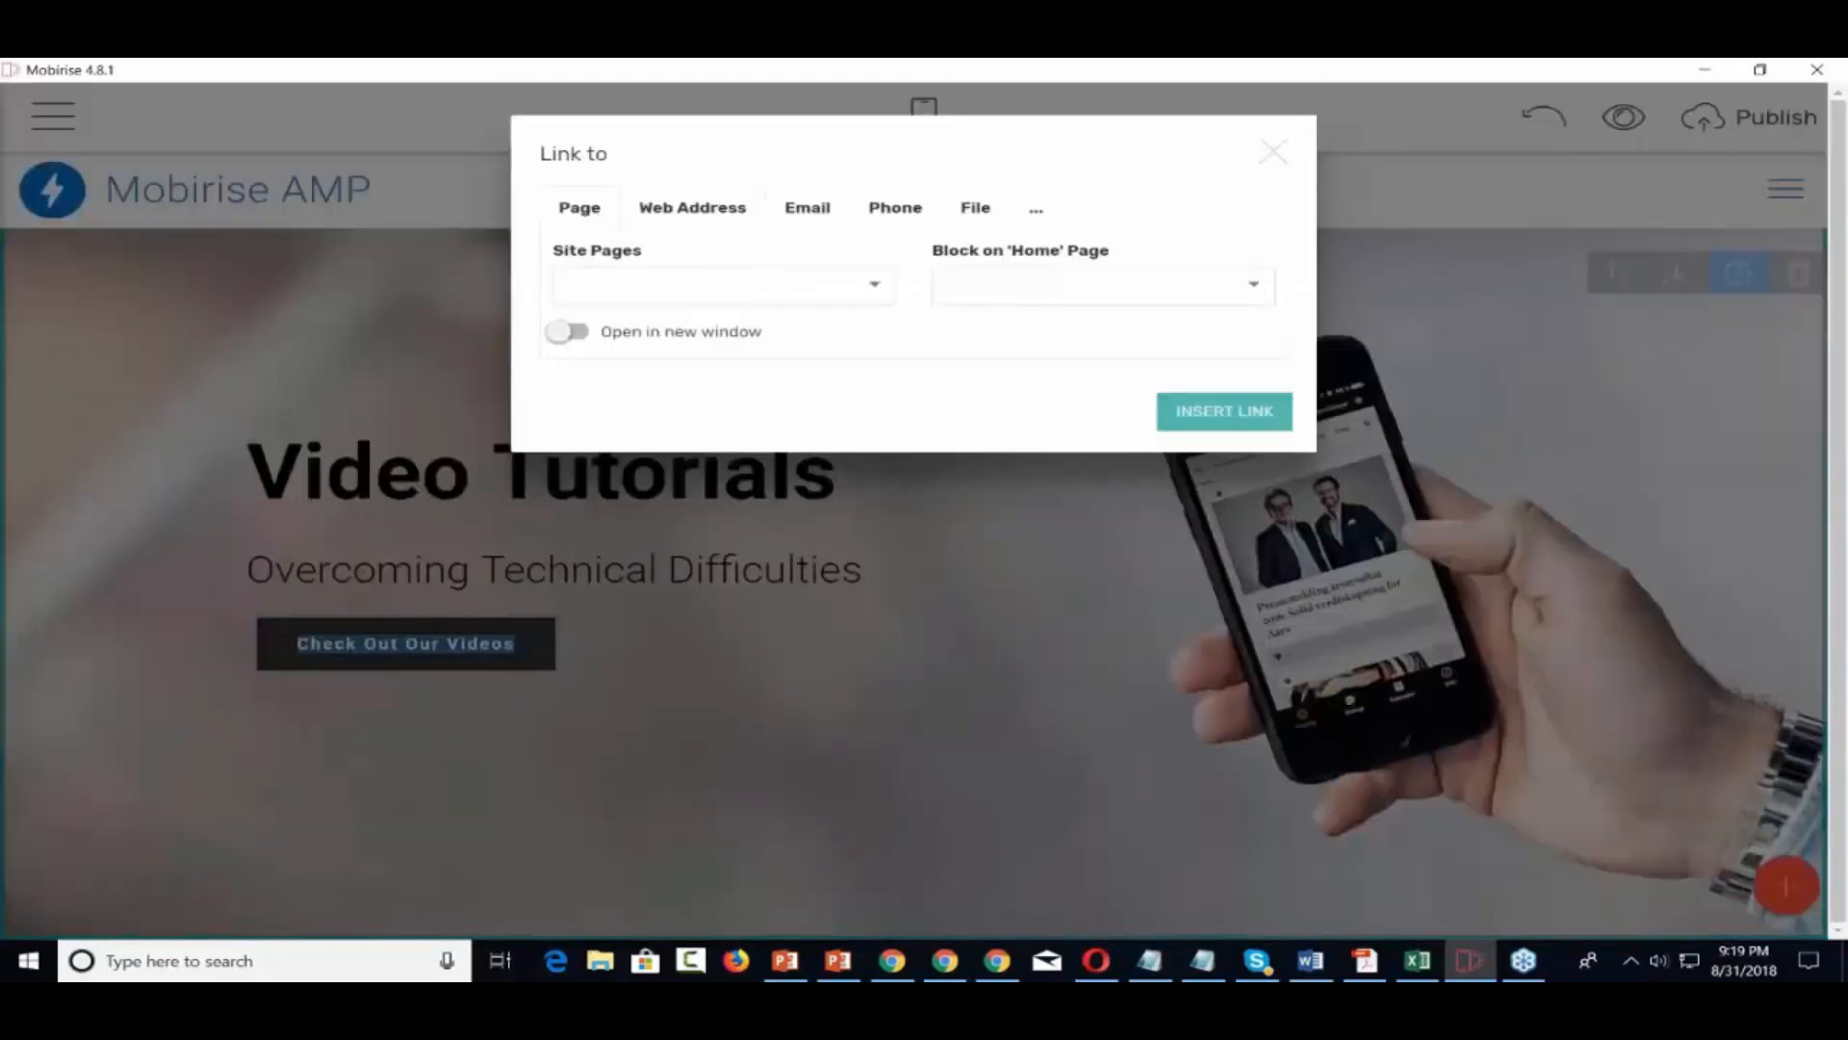
left_click(870, 286)
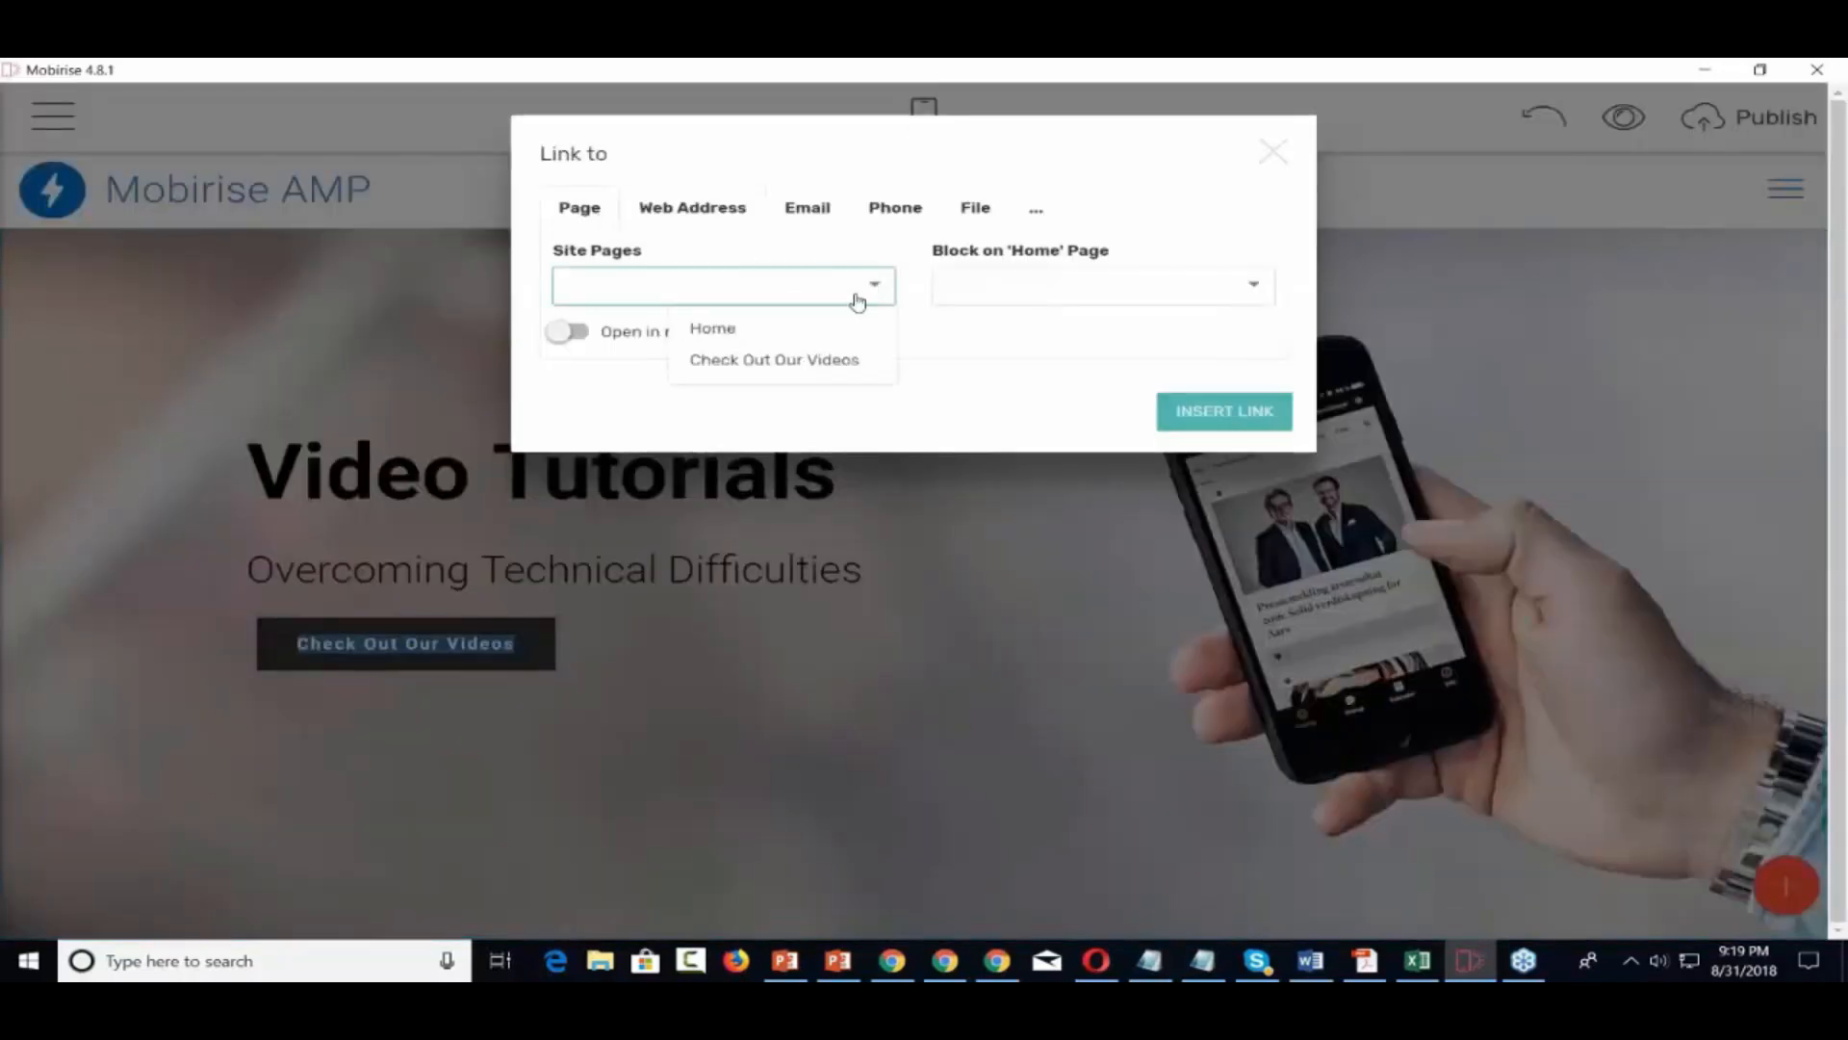
left_click(783, 362)
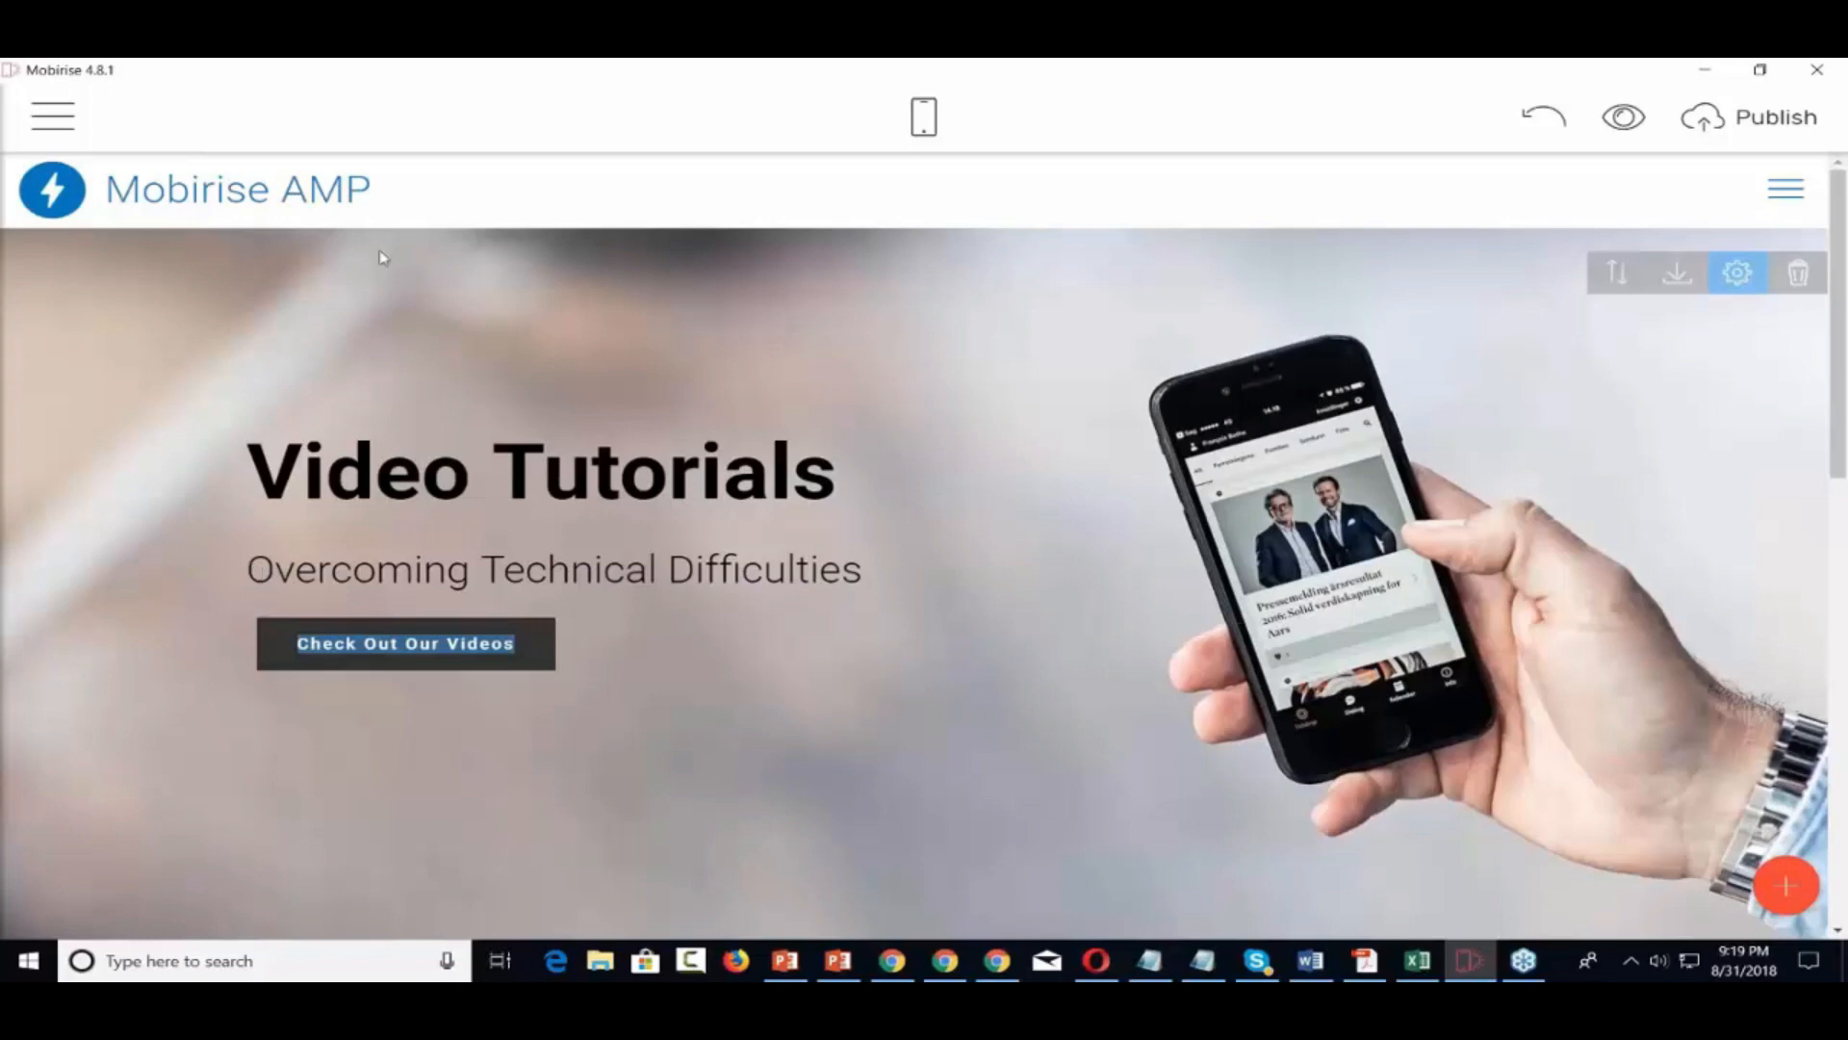
Rename the header title from Mobirise AMP to 'Video Tutorials'
left_click(392, 195)
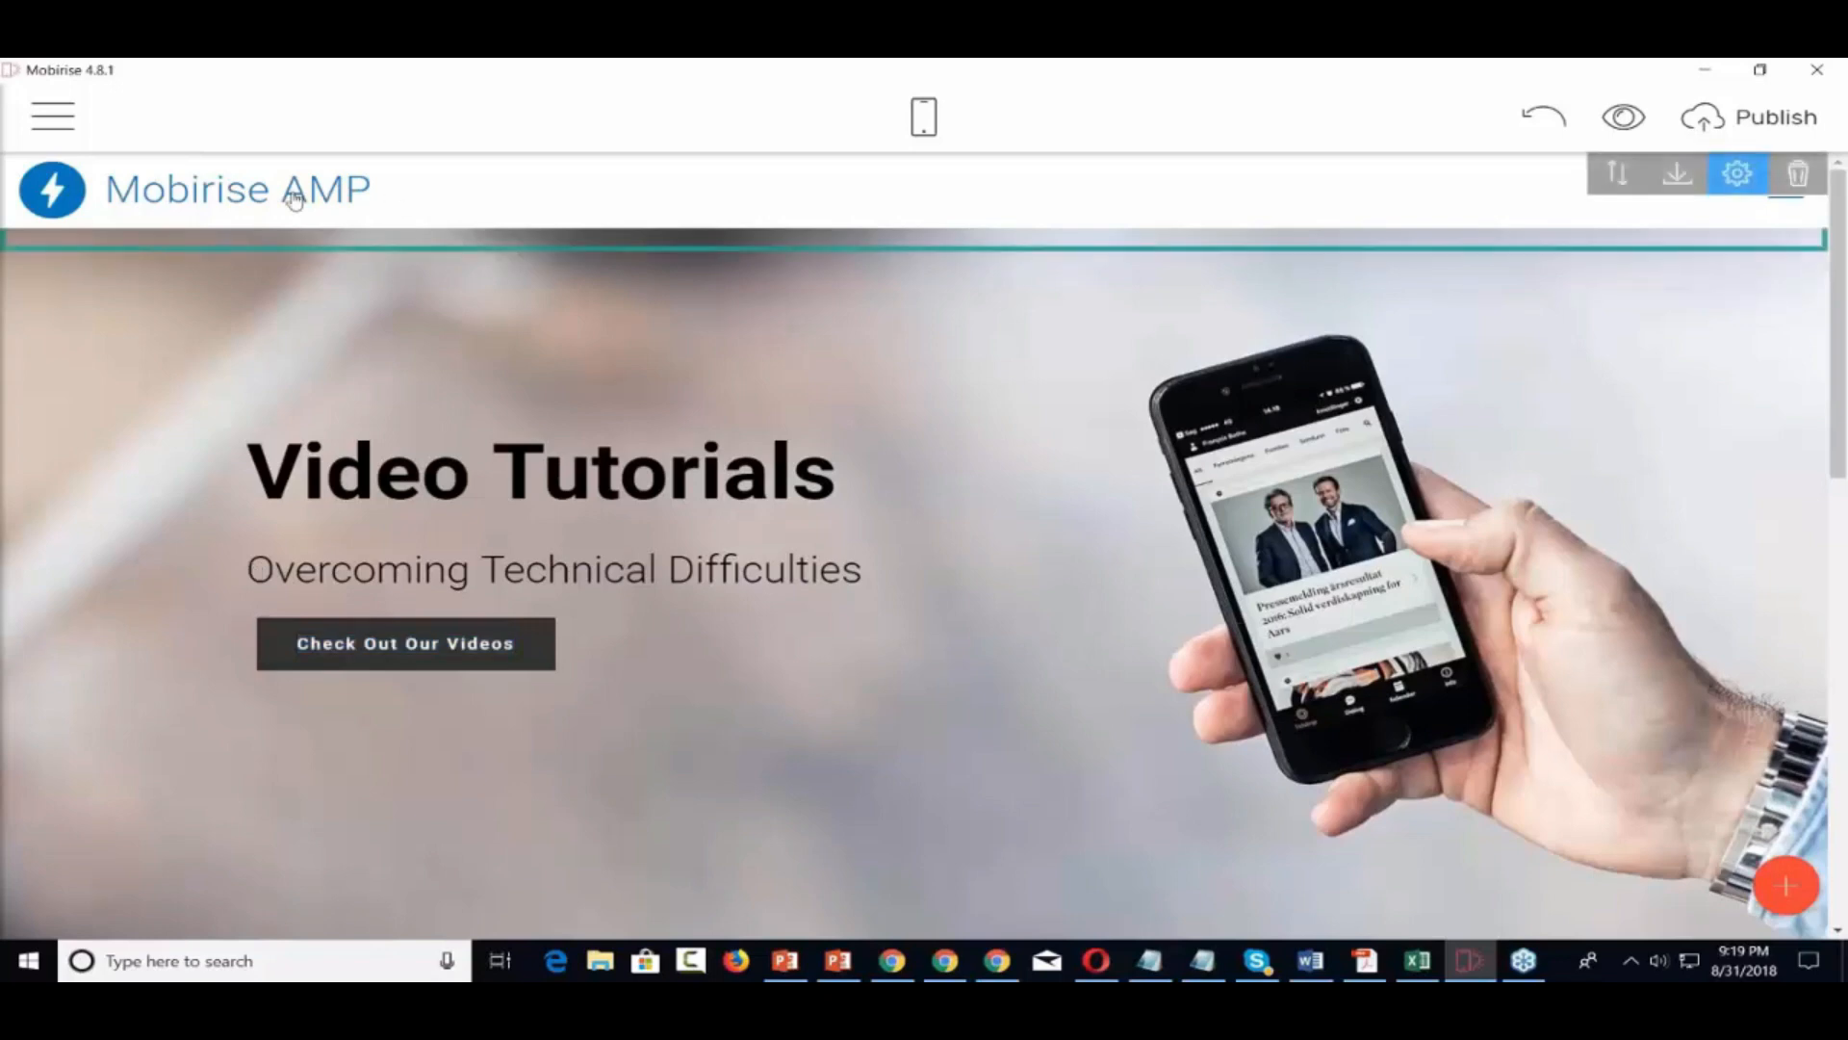
triple_click(207, 194)
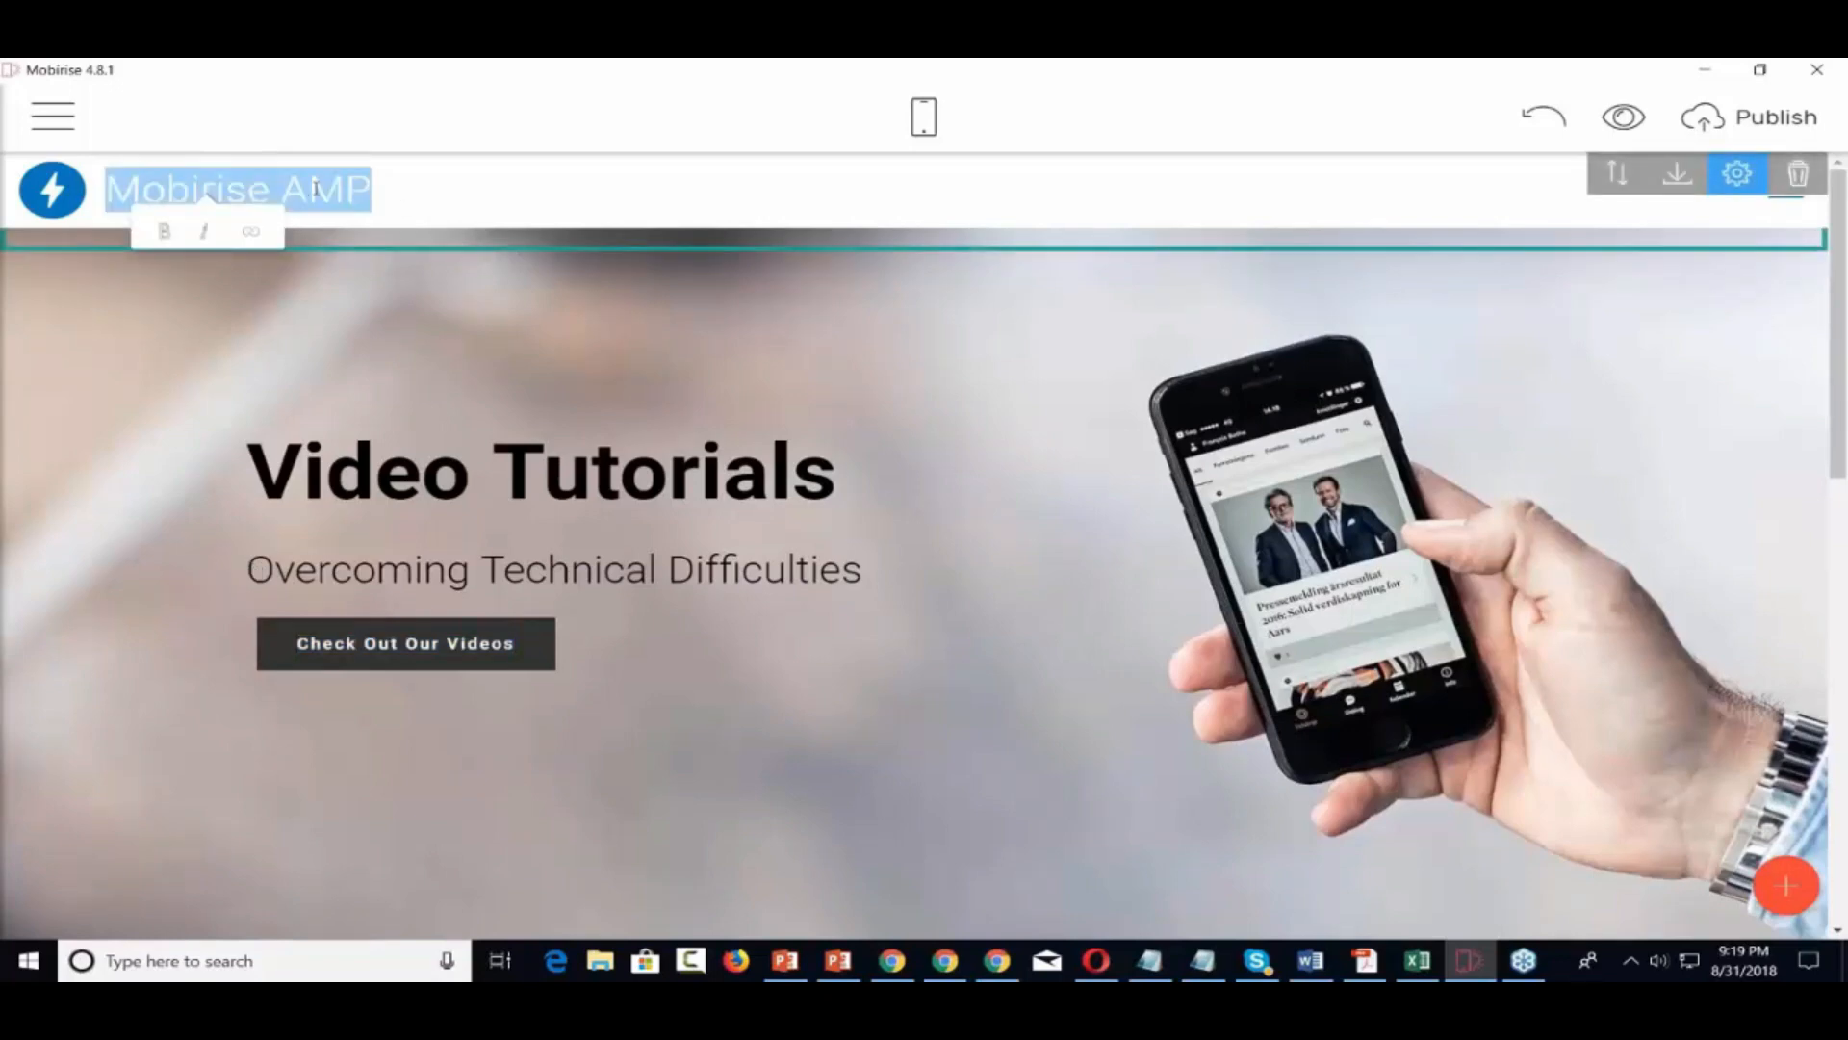
type("Vide")
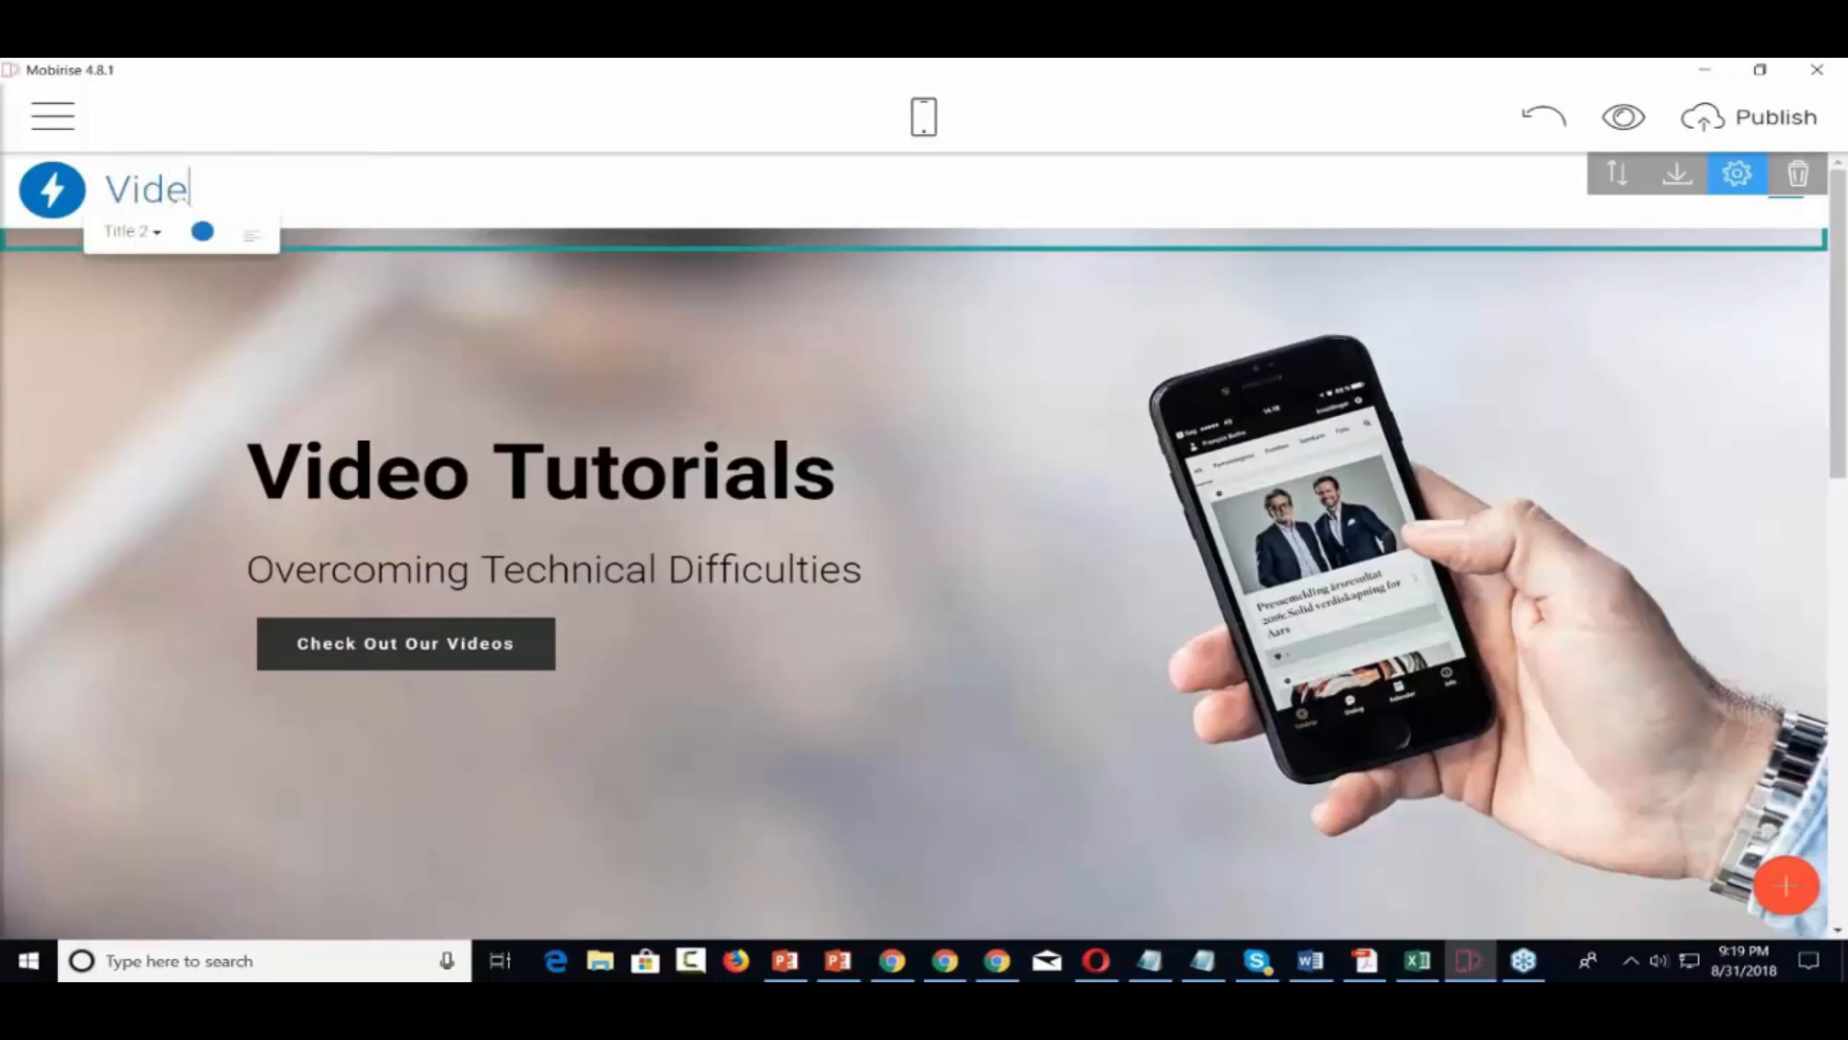
type("o Tutorials")
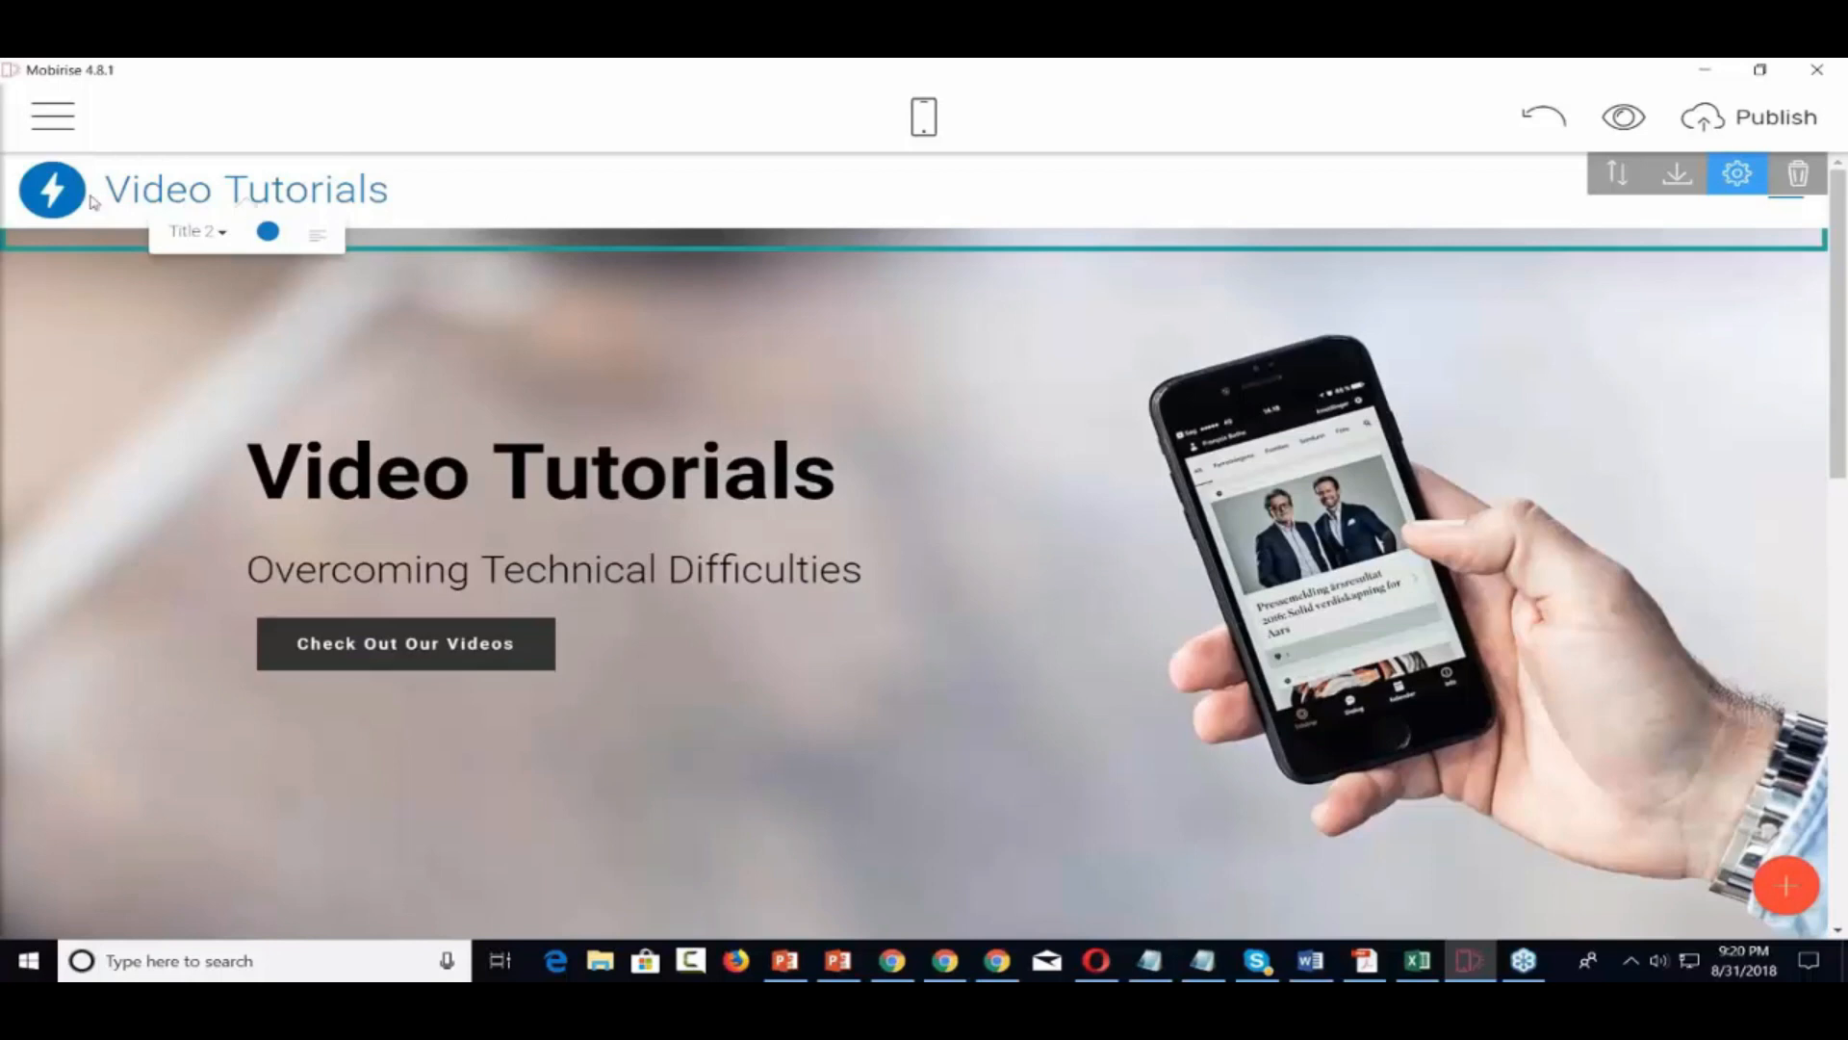
Open the header logo's image dialog and look over the crop, zoom, flip and ratio options
left_click(63, 184)
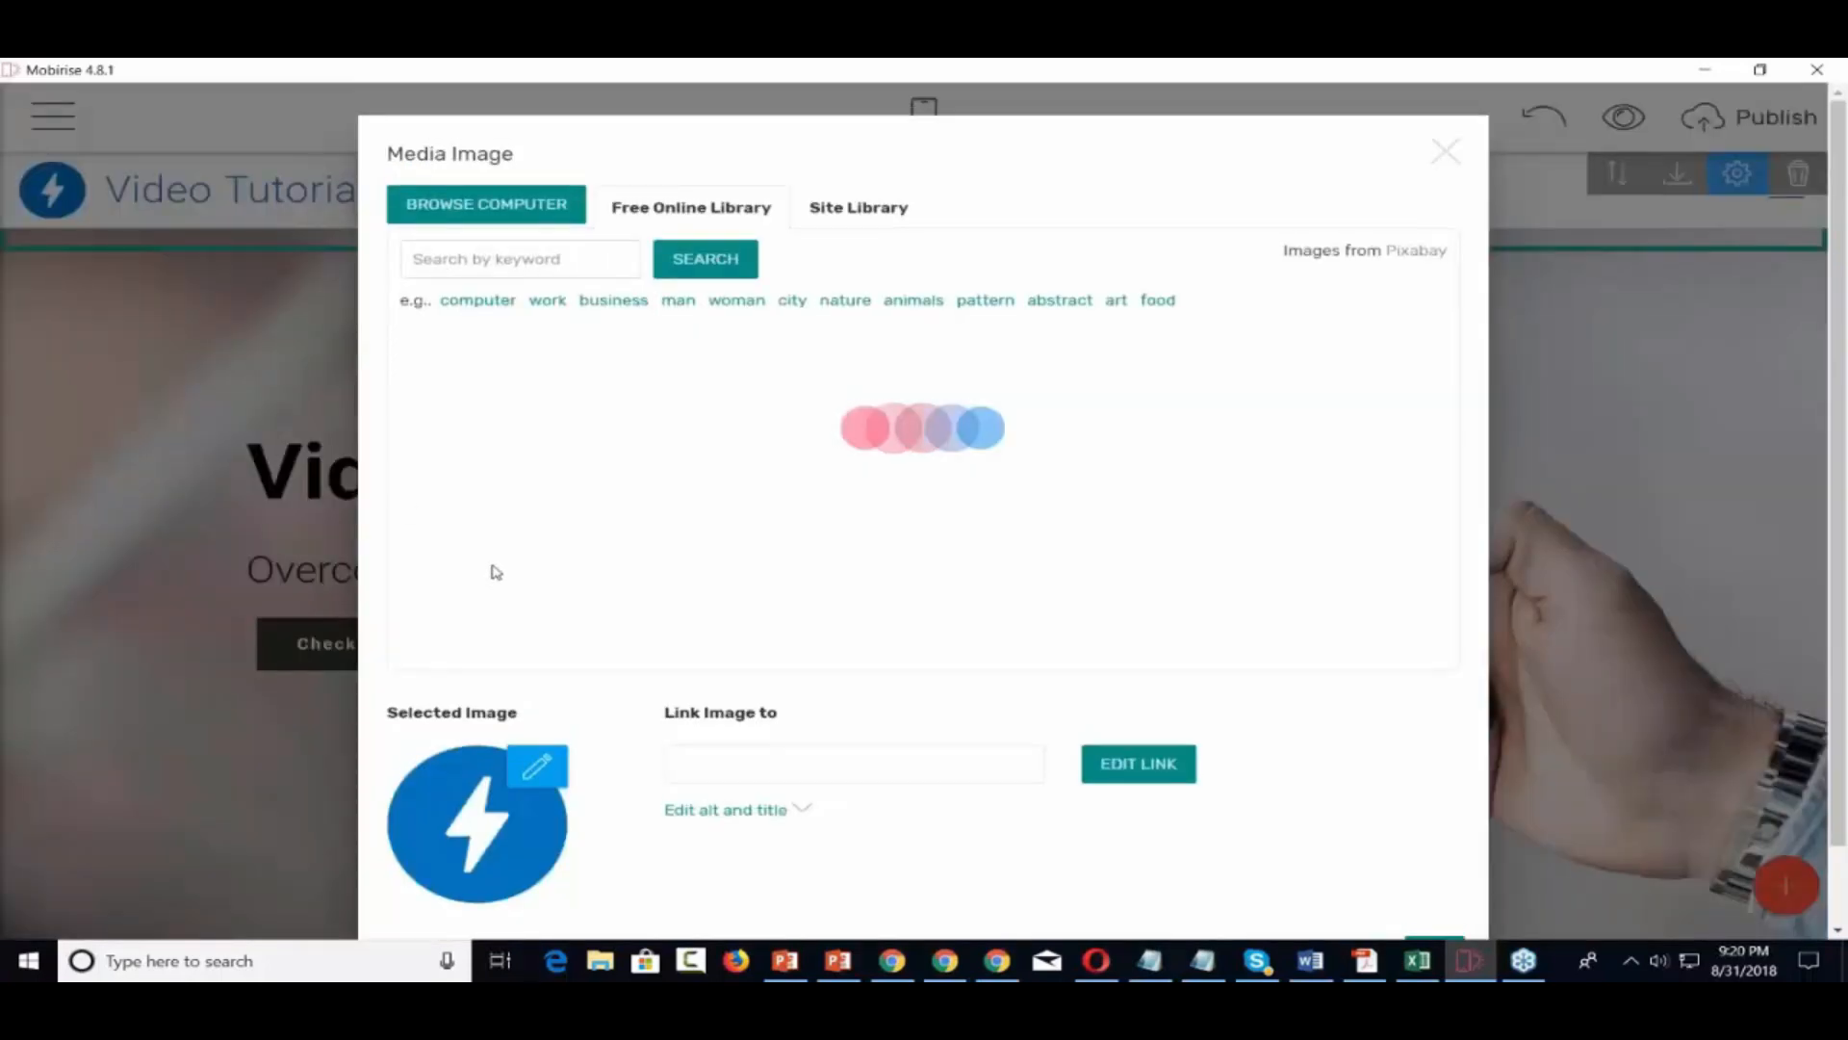
left_click(539, 769)
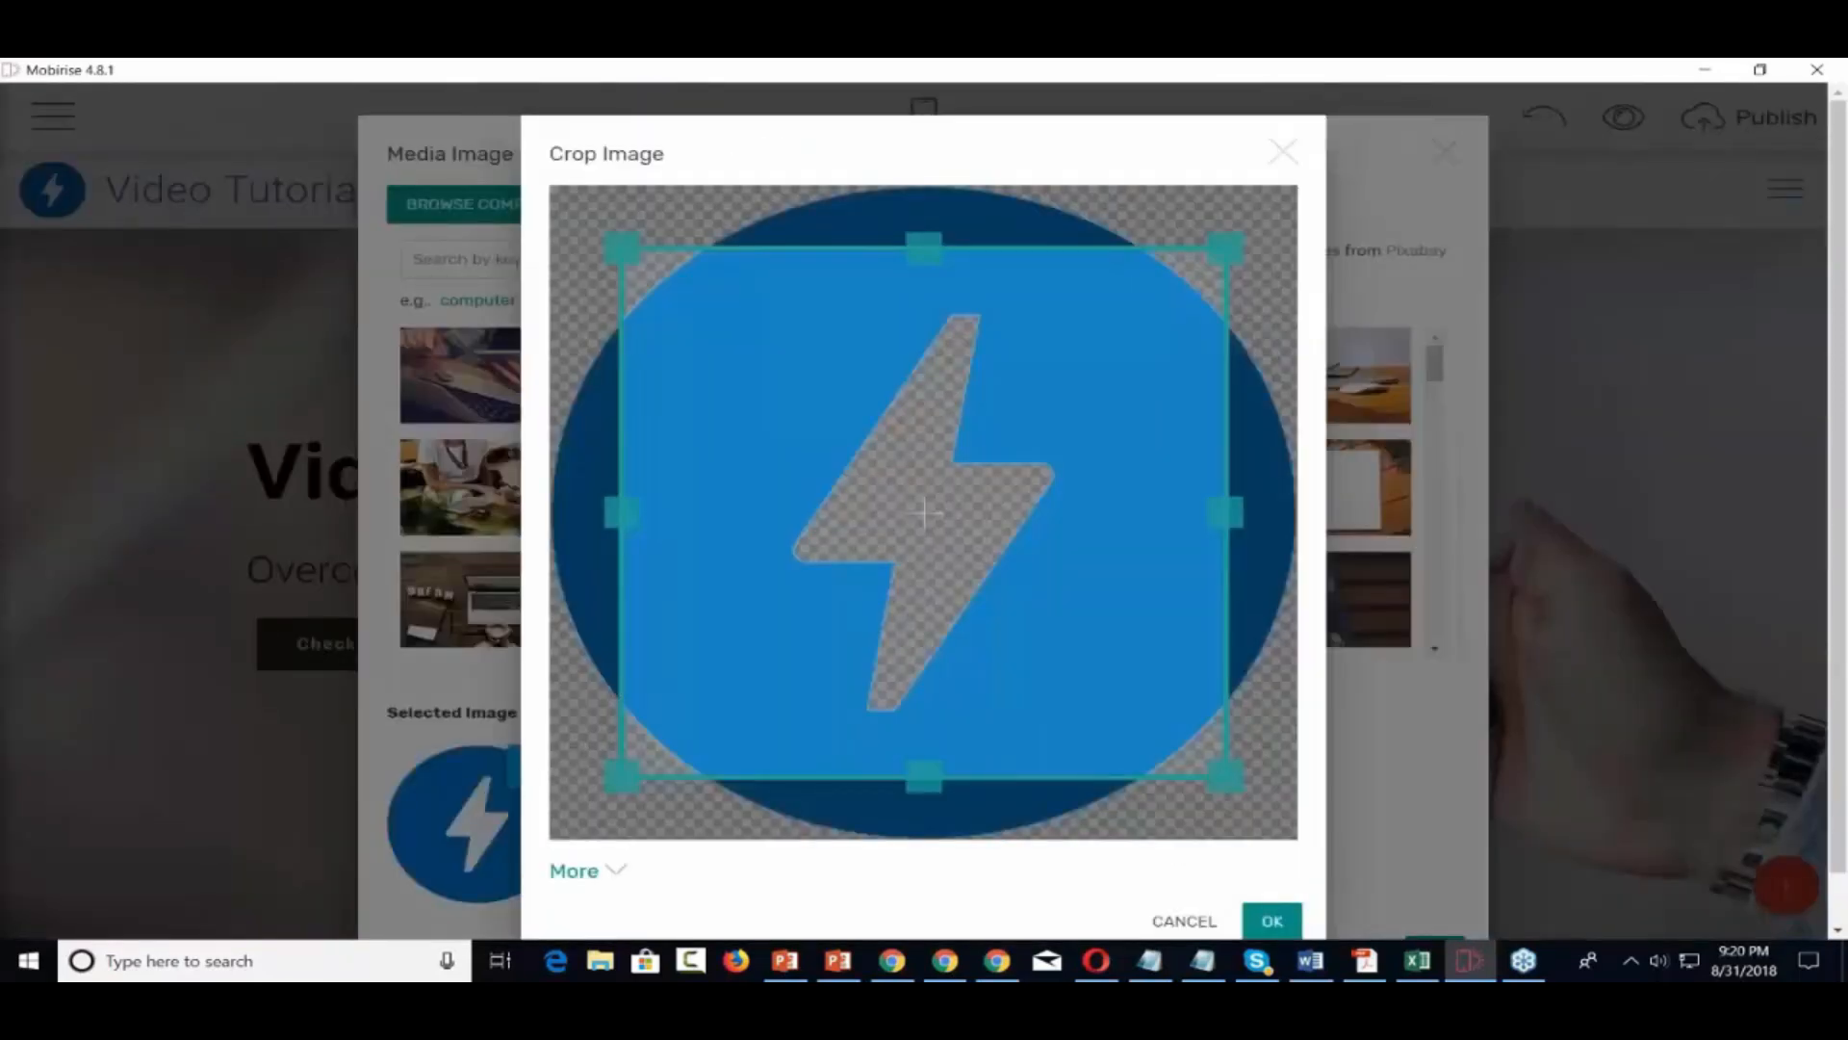
left_click(1283, 154)
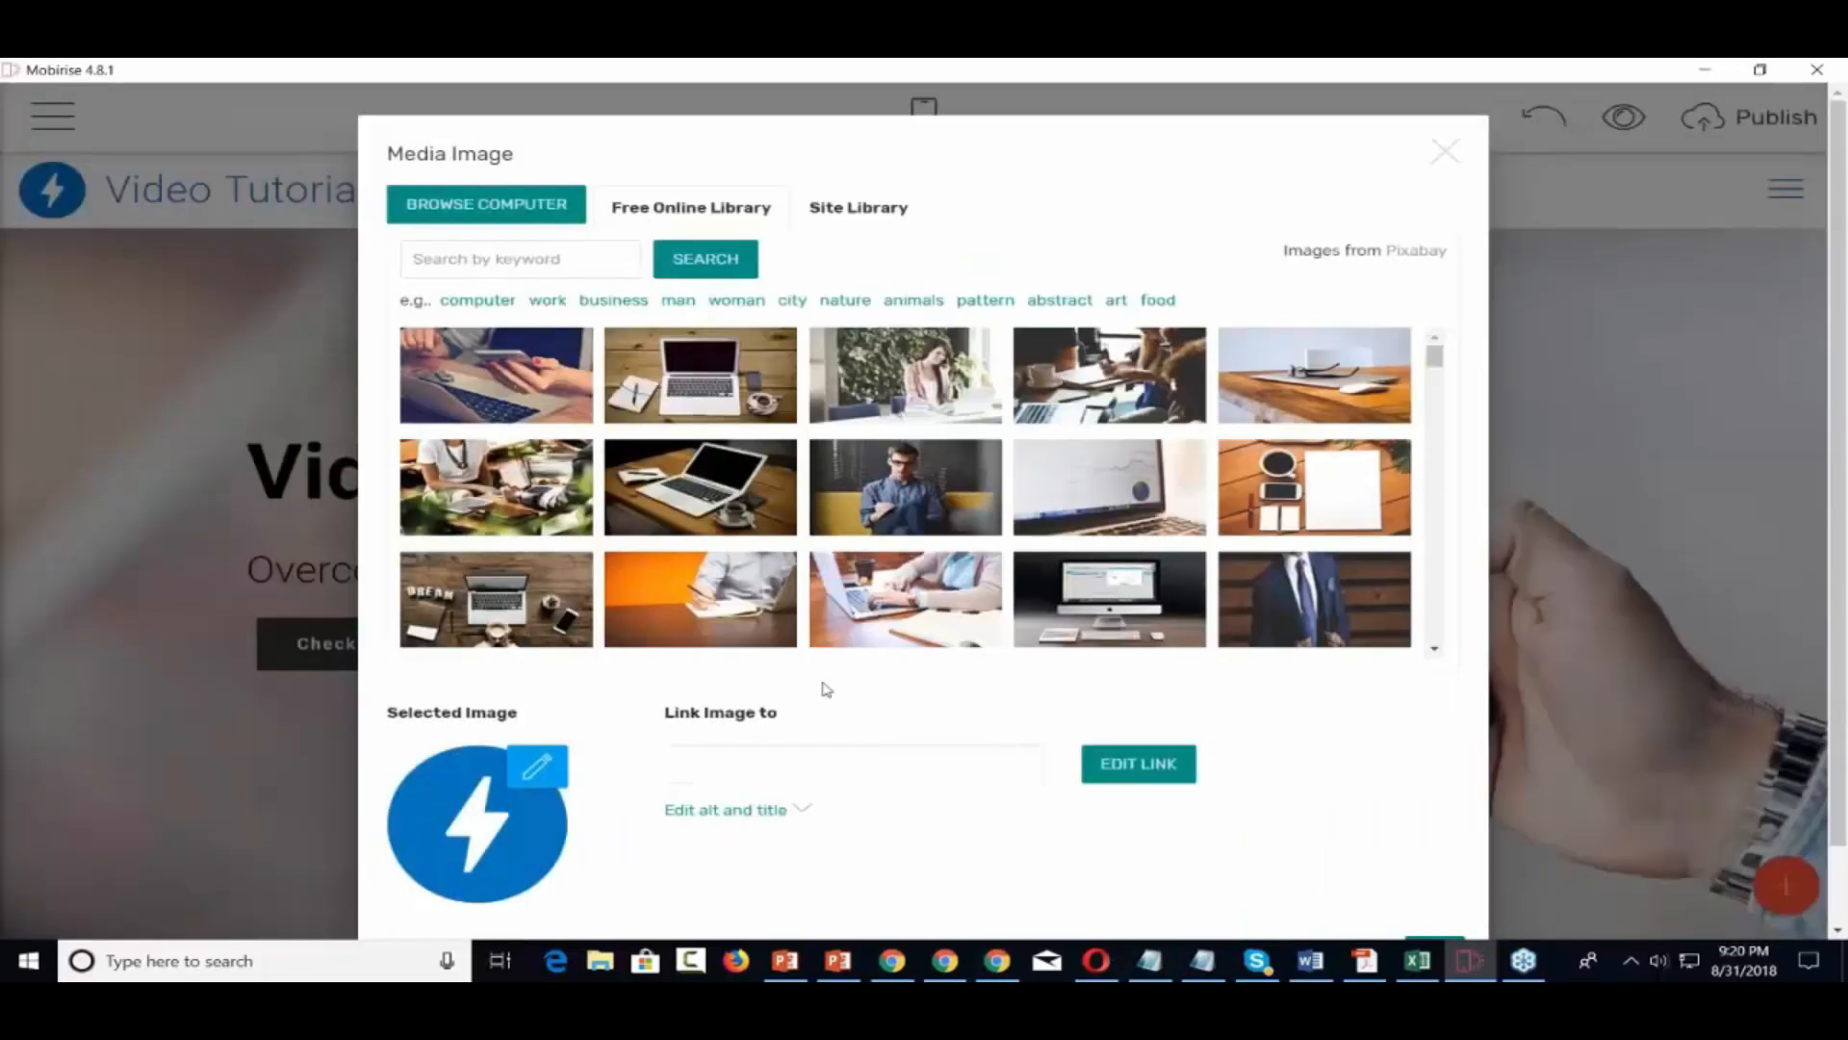
scroll(748, 840, "down", 1)
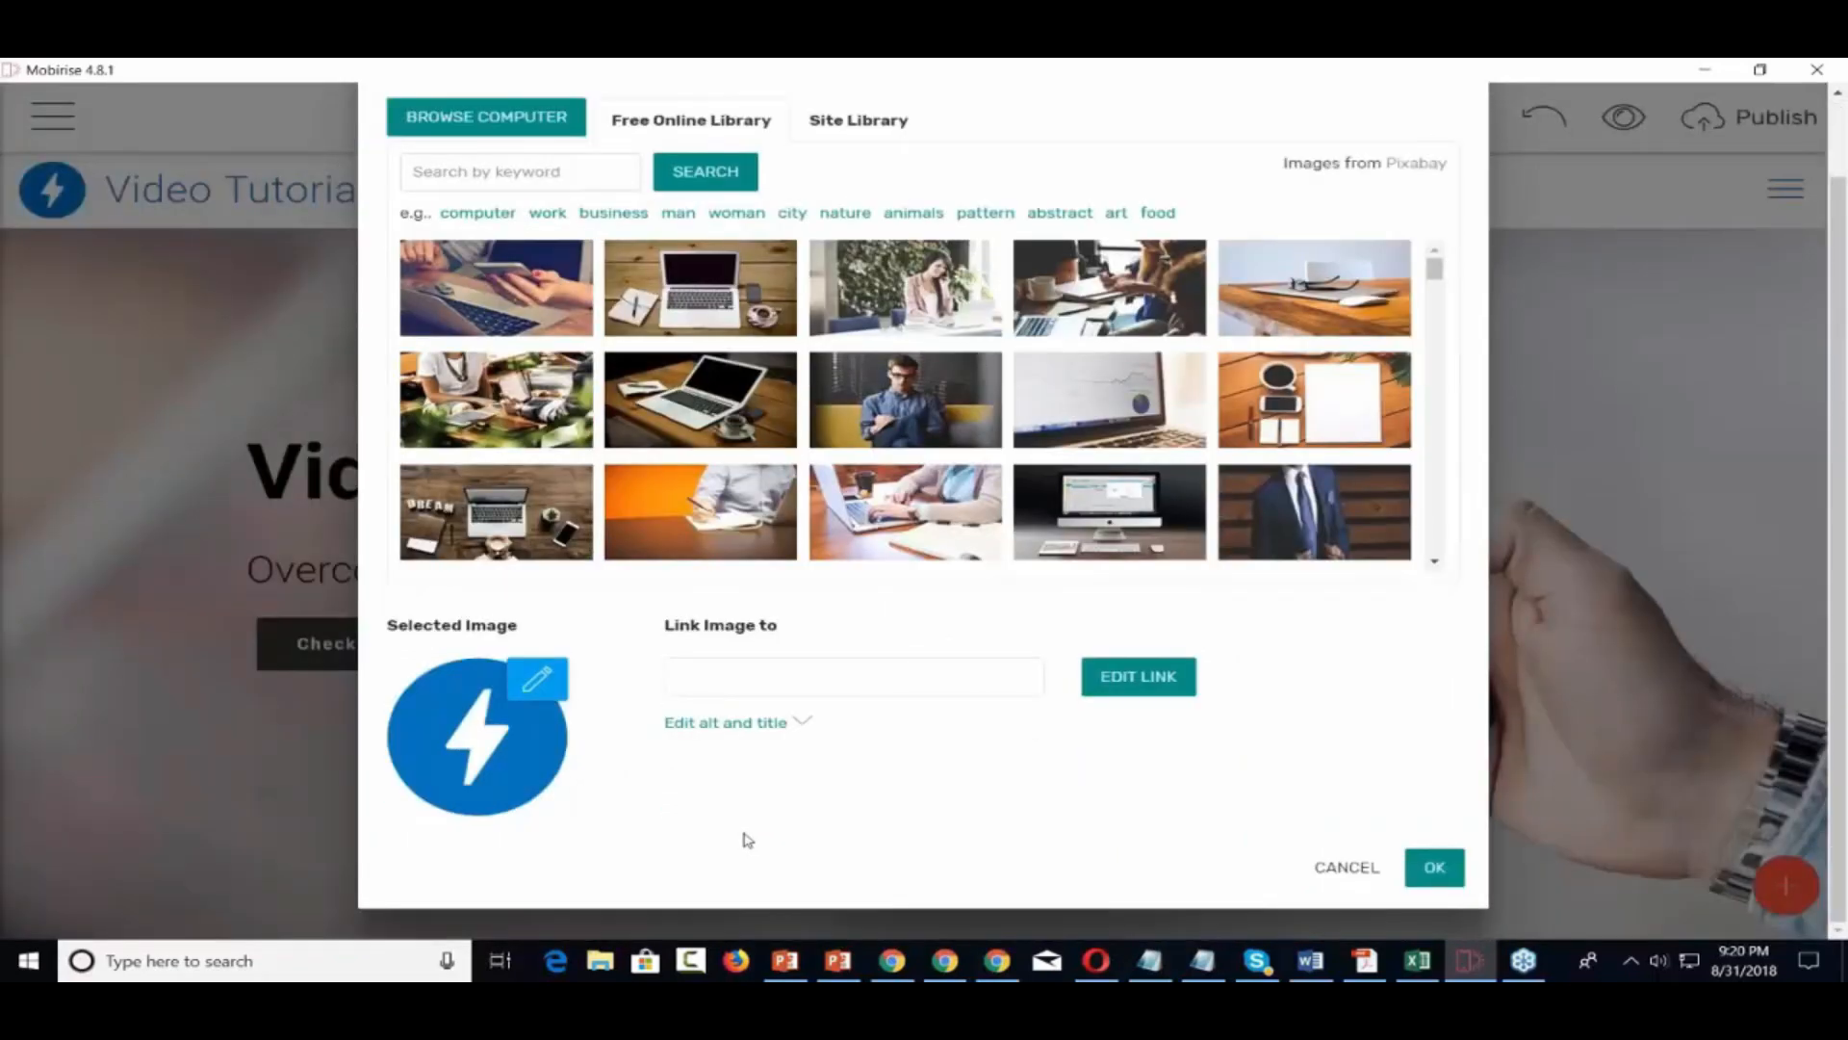
scroll(746, 838, "up", 1)
scroll(739, 834, "down", 1)
left_click(538, 679)
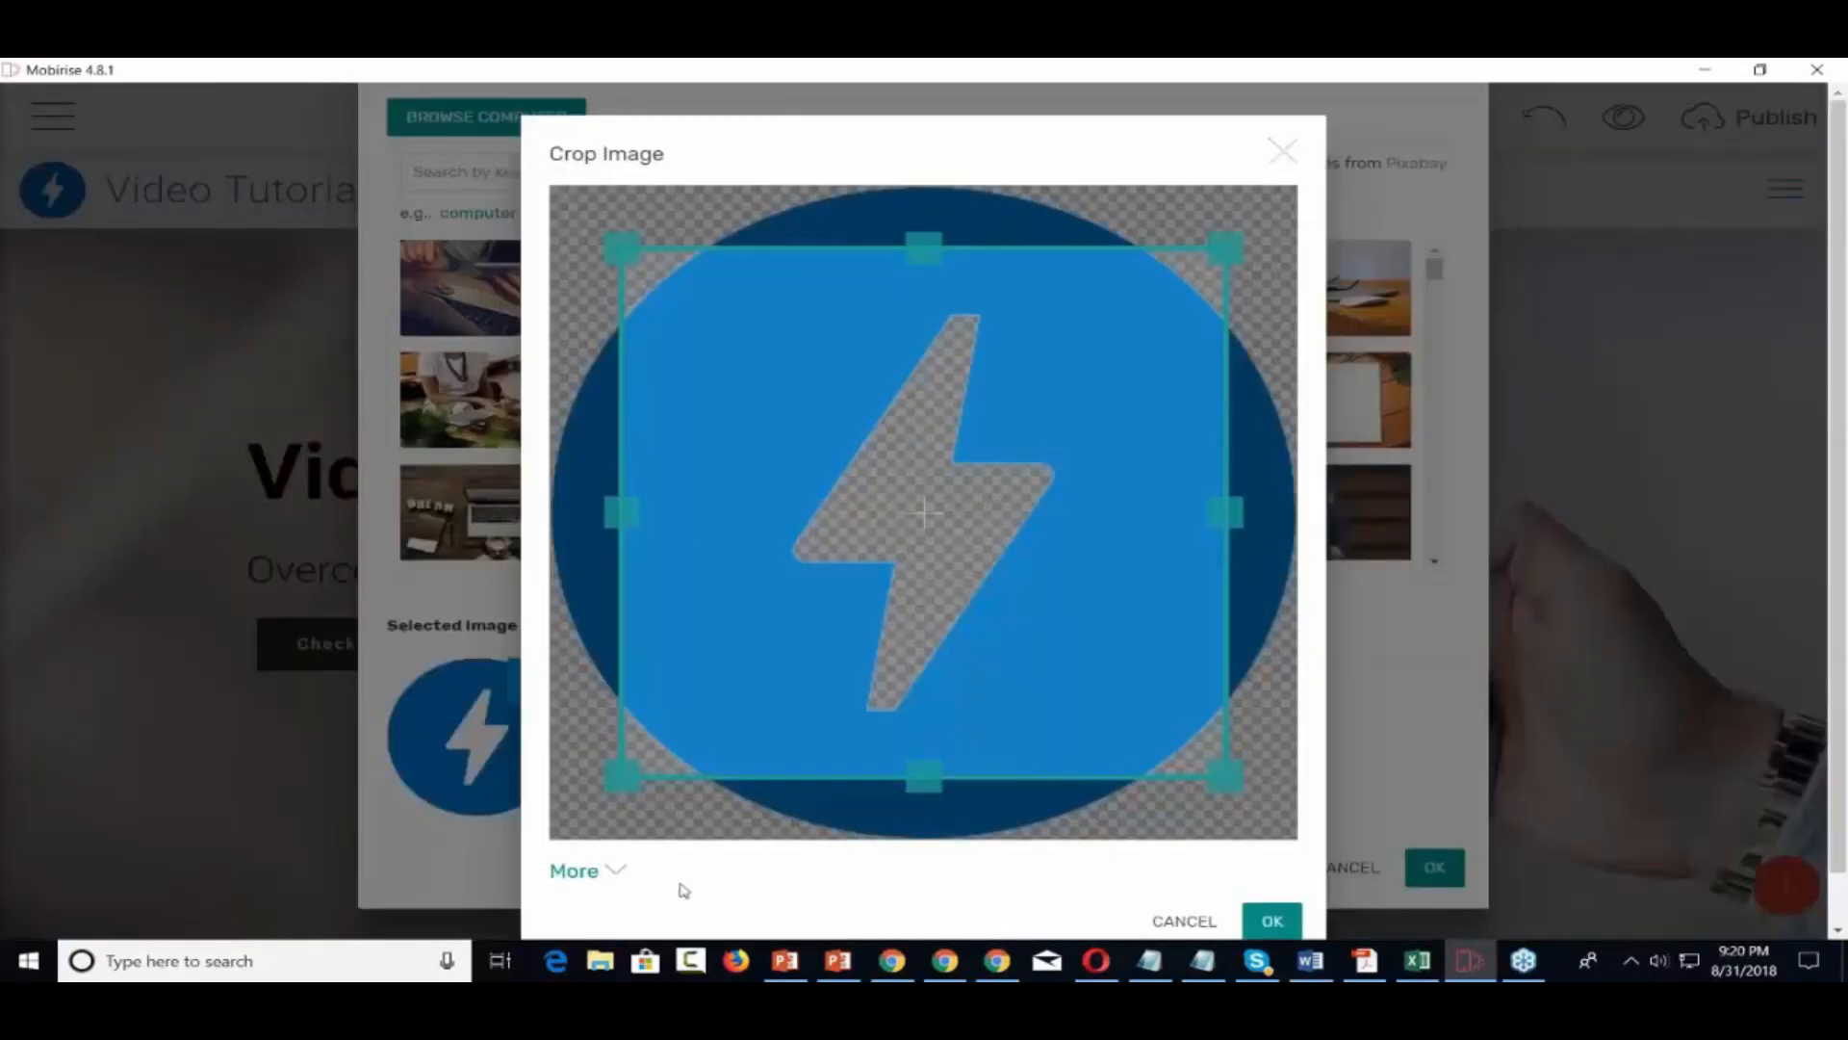
left_click(612, 873)
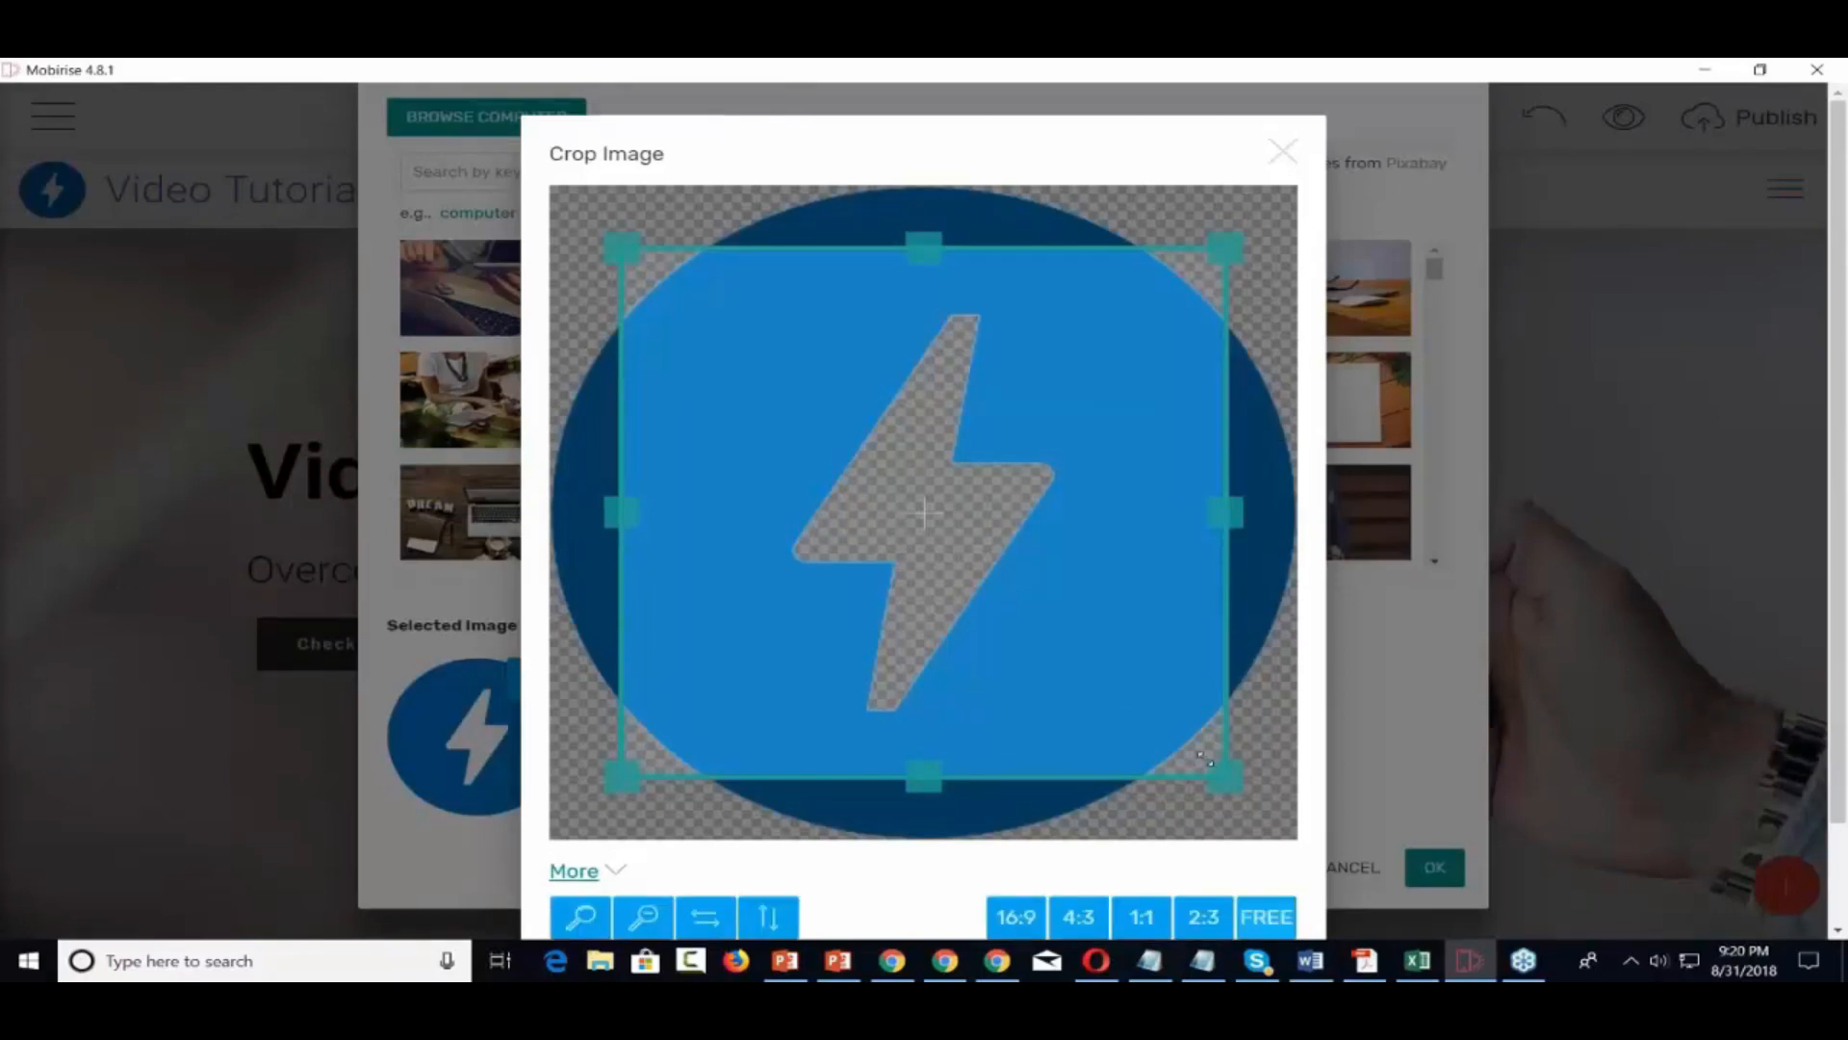
left_click(1292, 154)
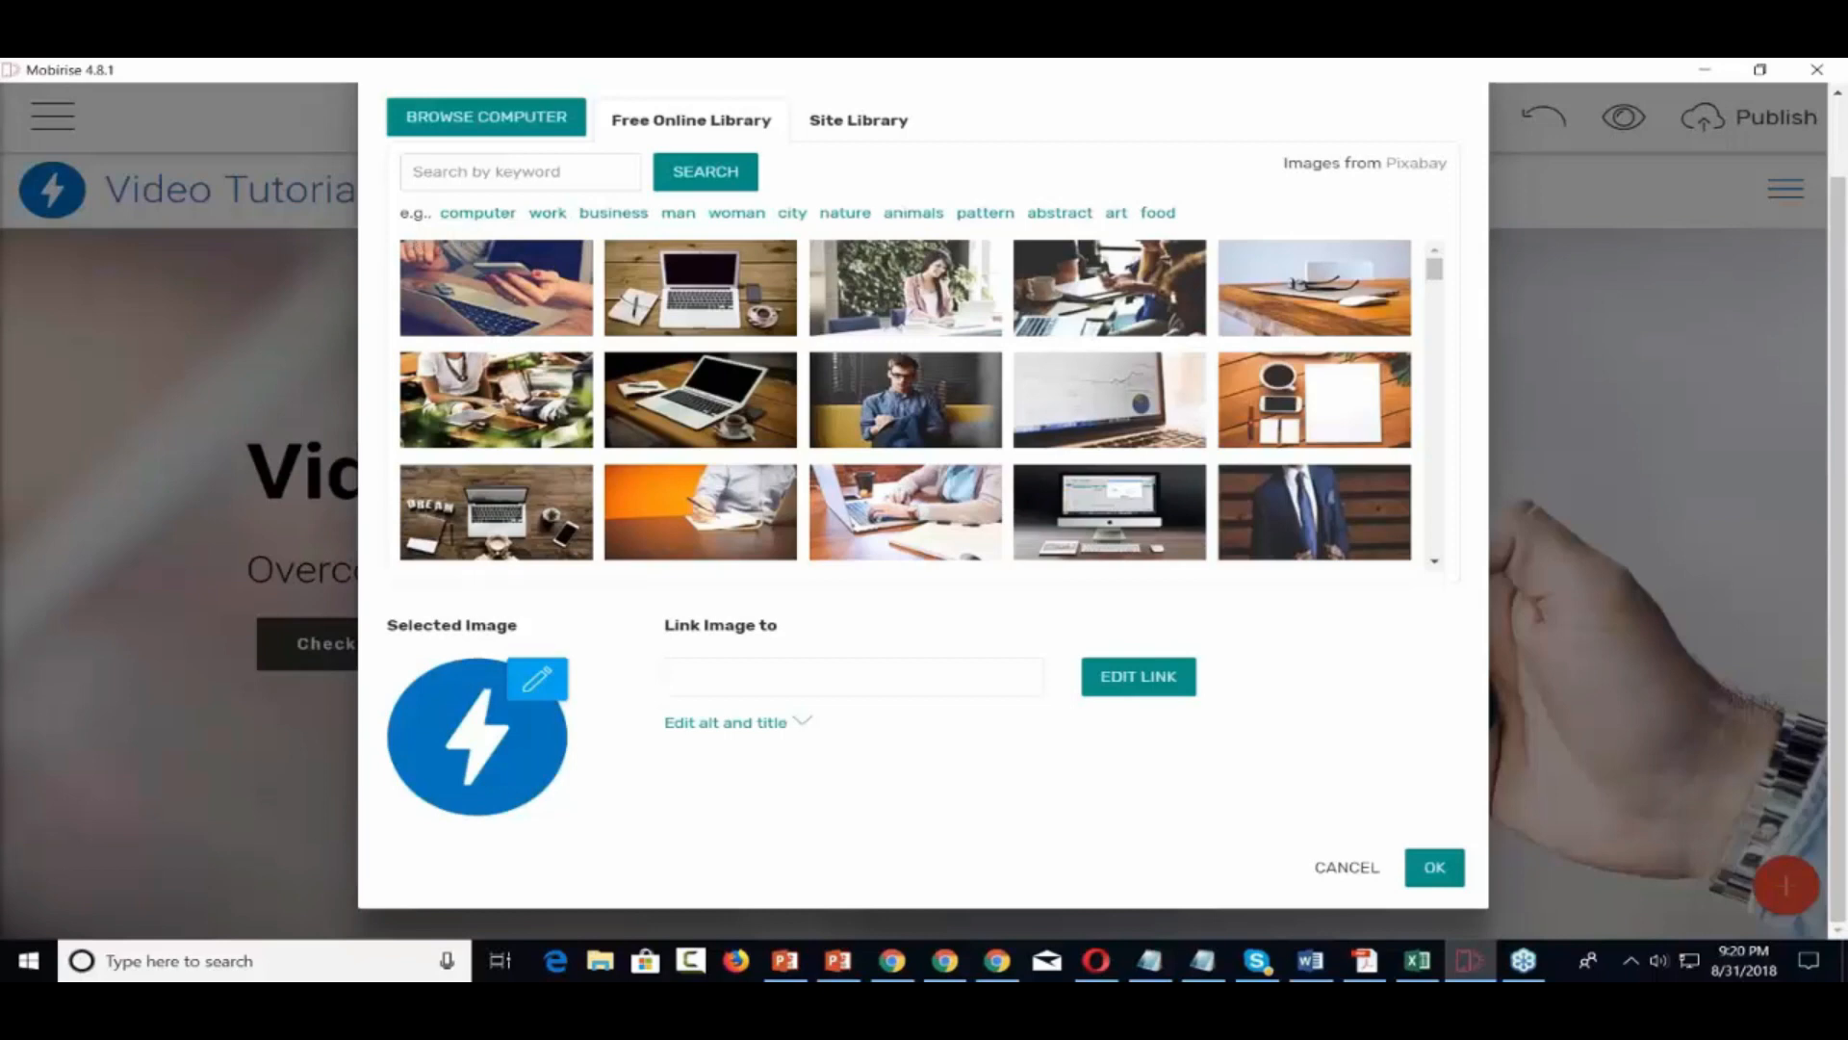
Browse the computer's Pictures folder and apply 2-bundle.png as the header logo
left_click(515, 126)
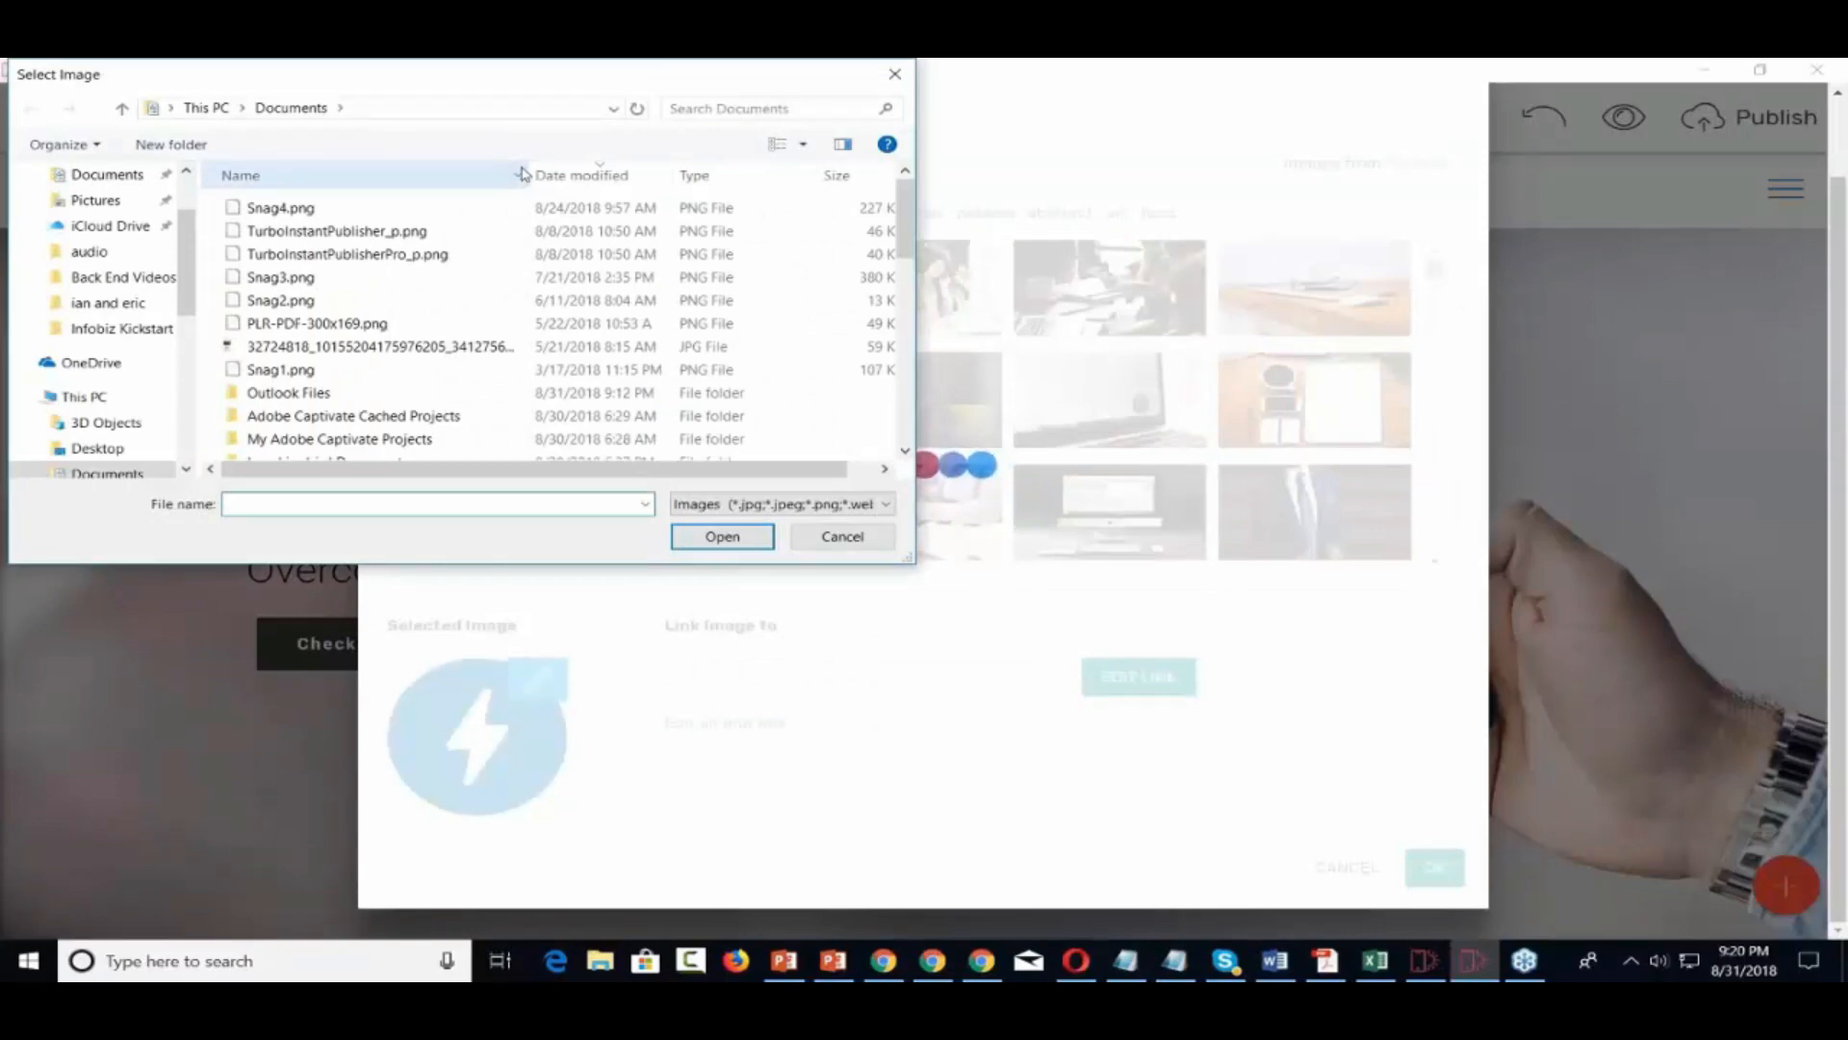
scroll(91, 318, "down", 1)
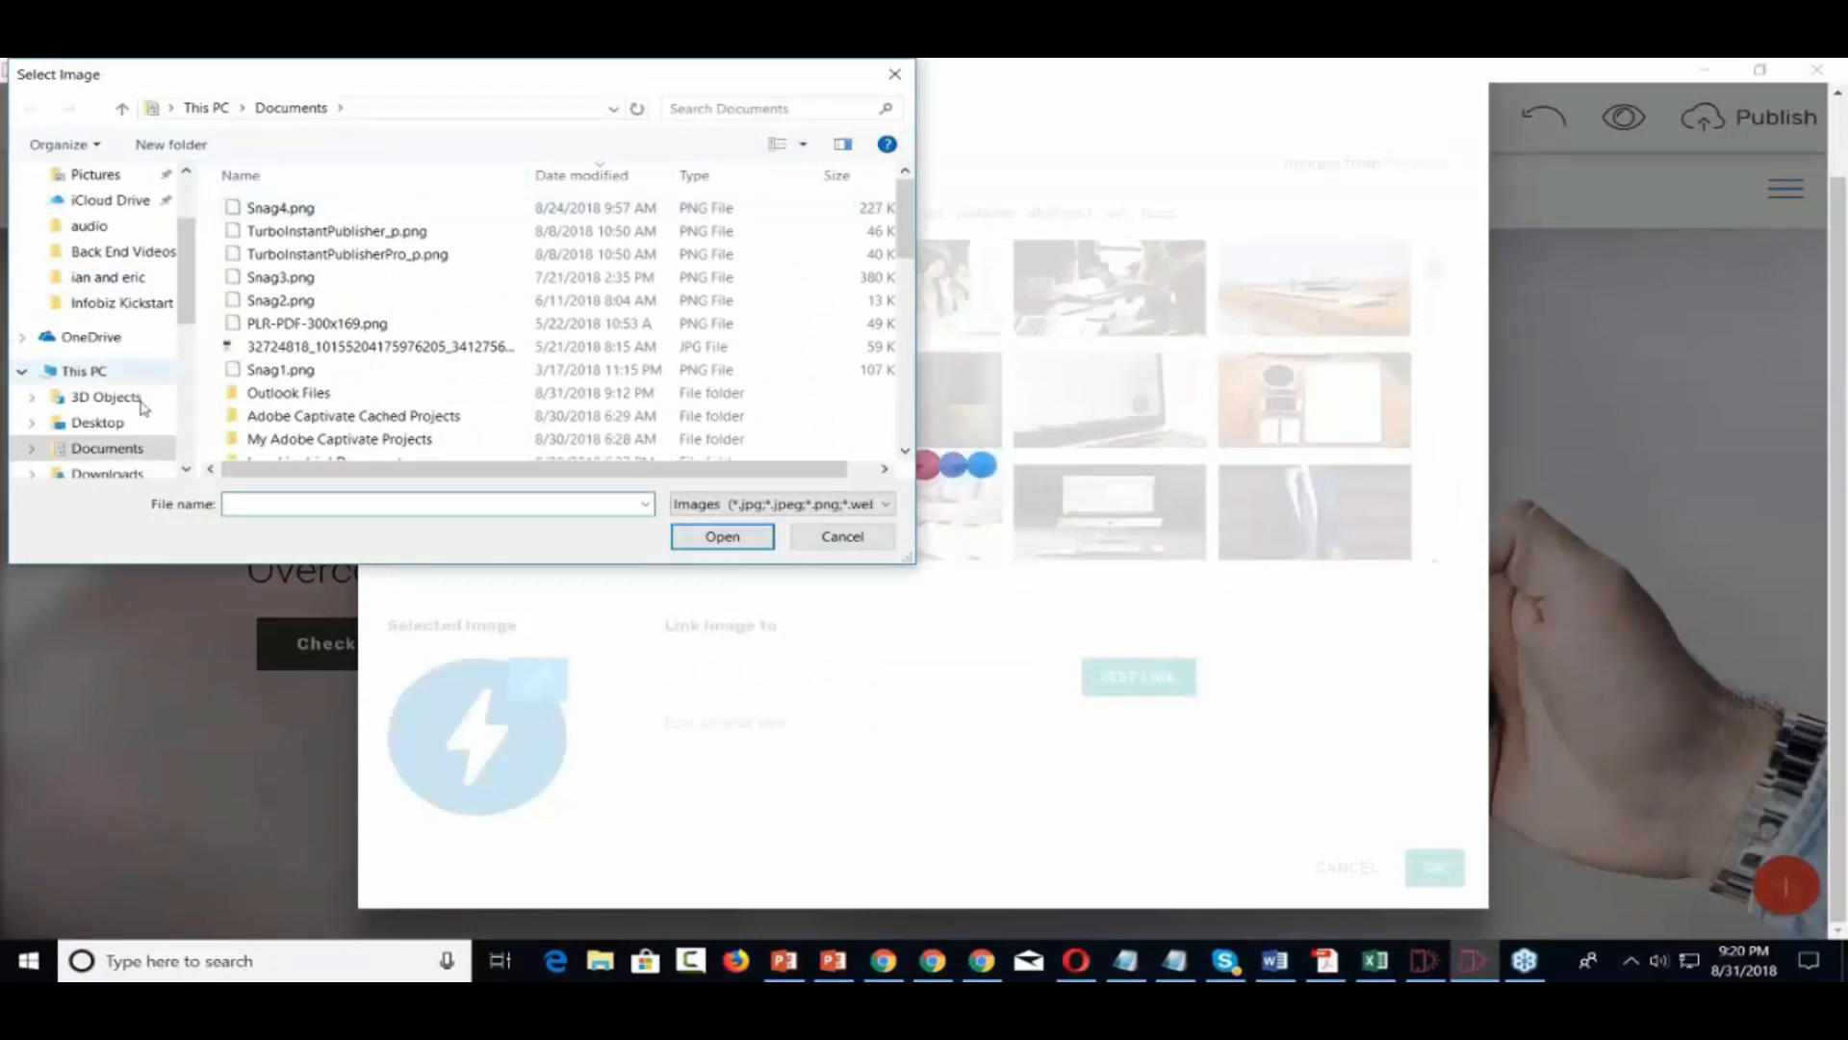
scroll(115, 404, "down", 4)
left_click(108, 424)
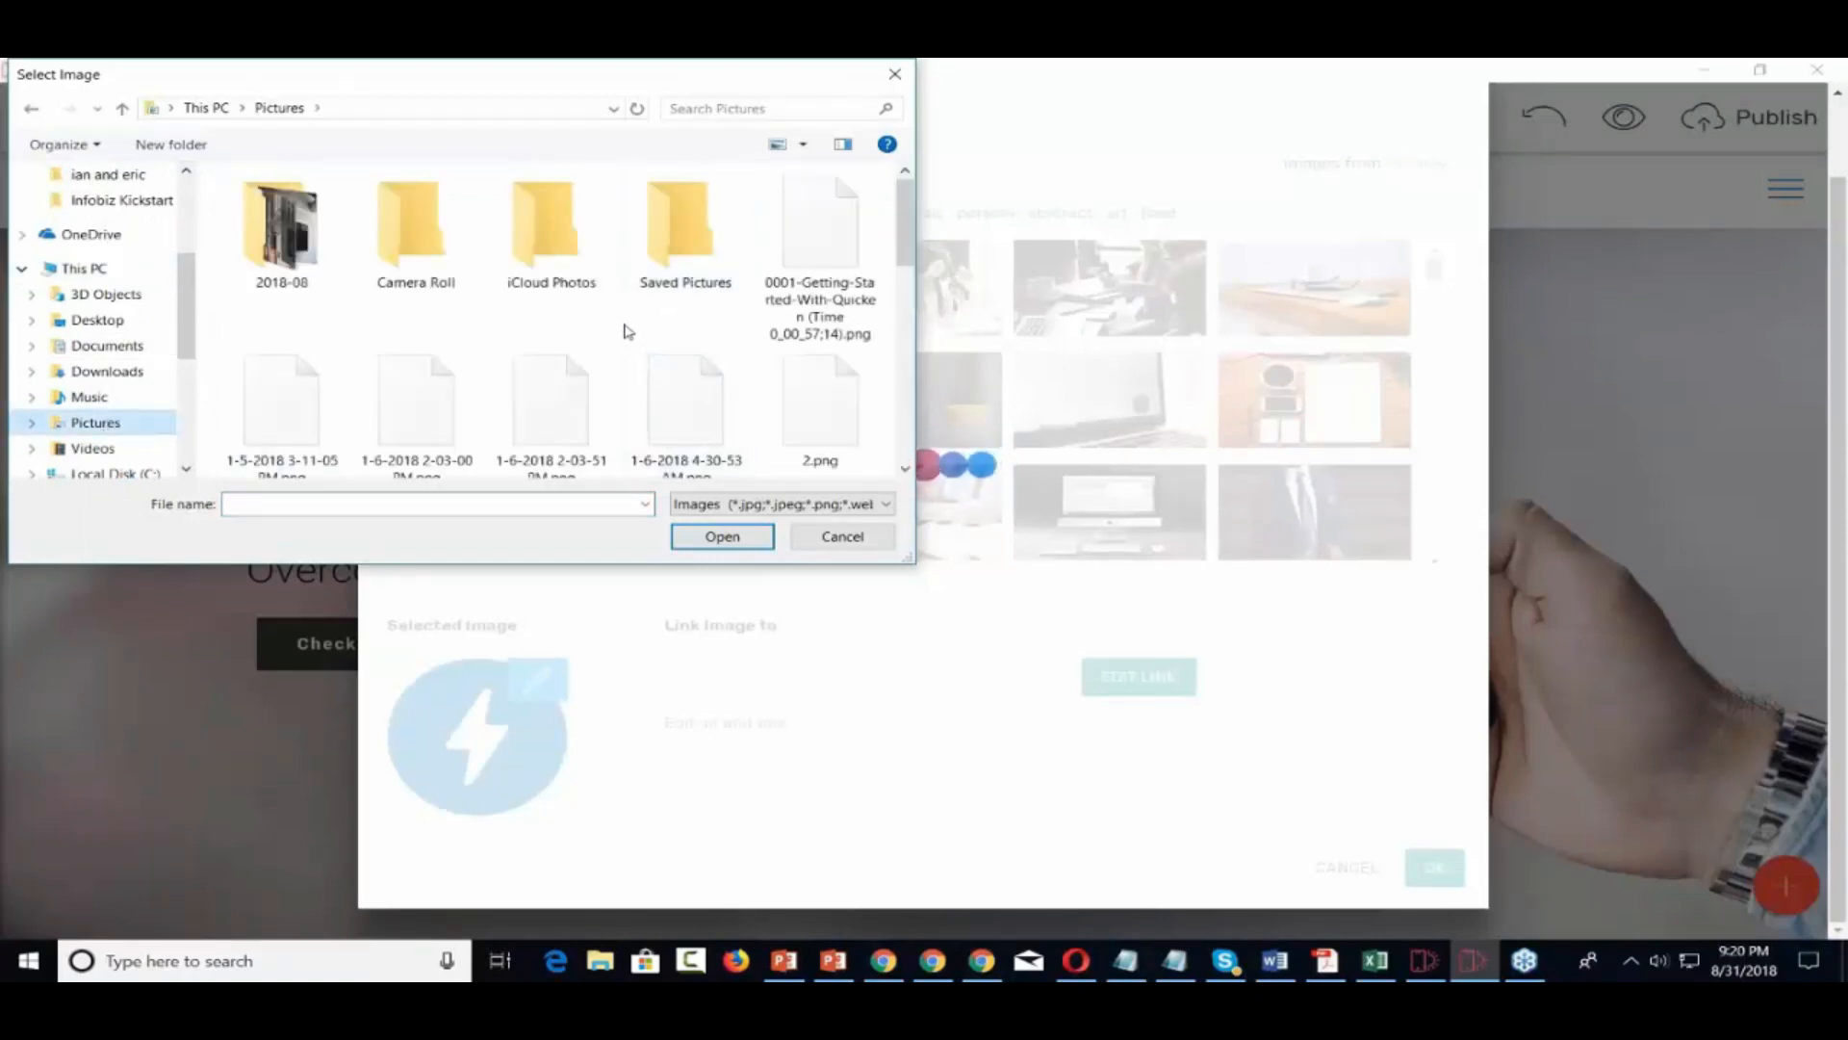
scroll(627, 331, "down", 1)
scroll(628, 331, "down", 3)
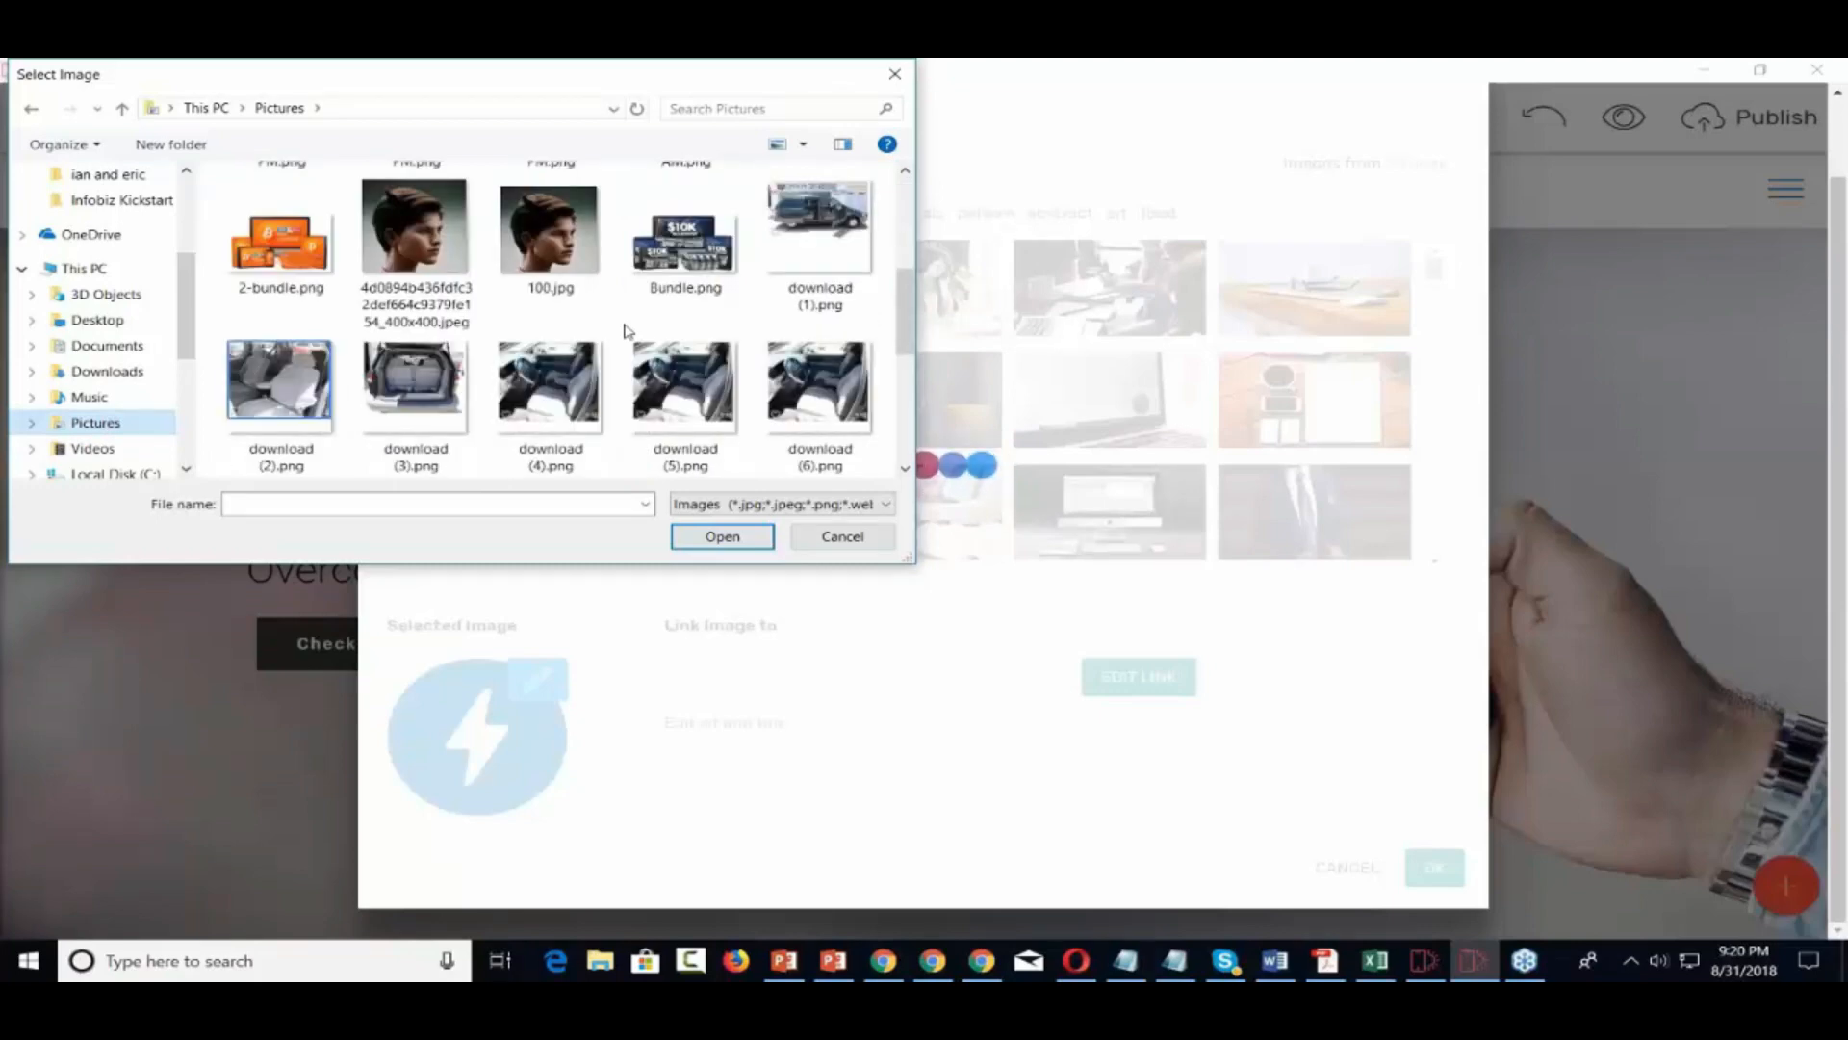
left_click(281, 253)
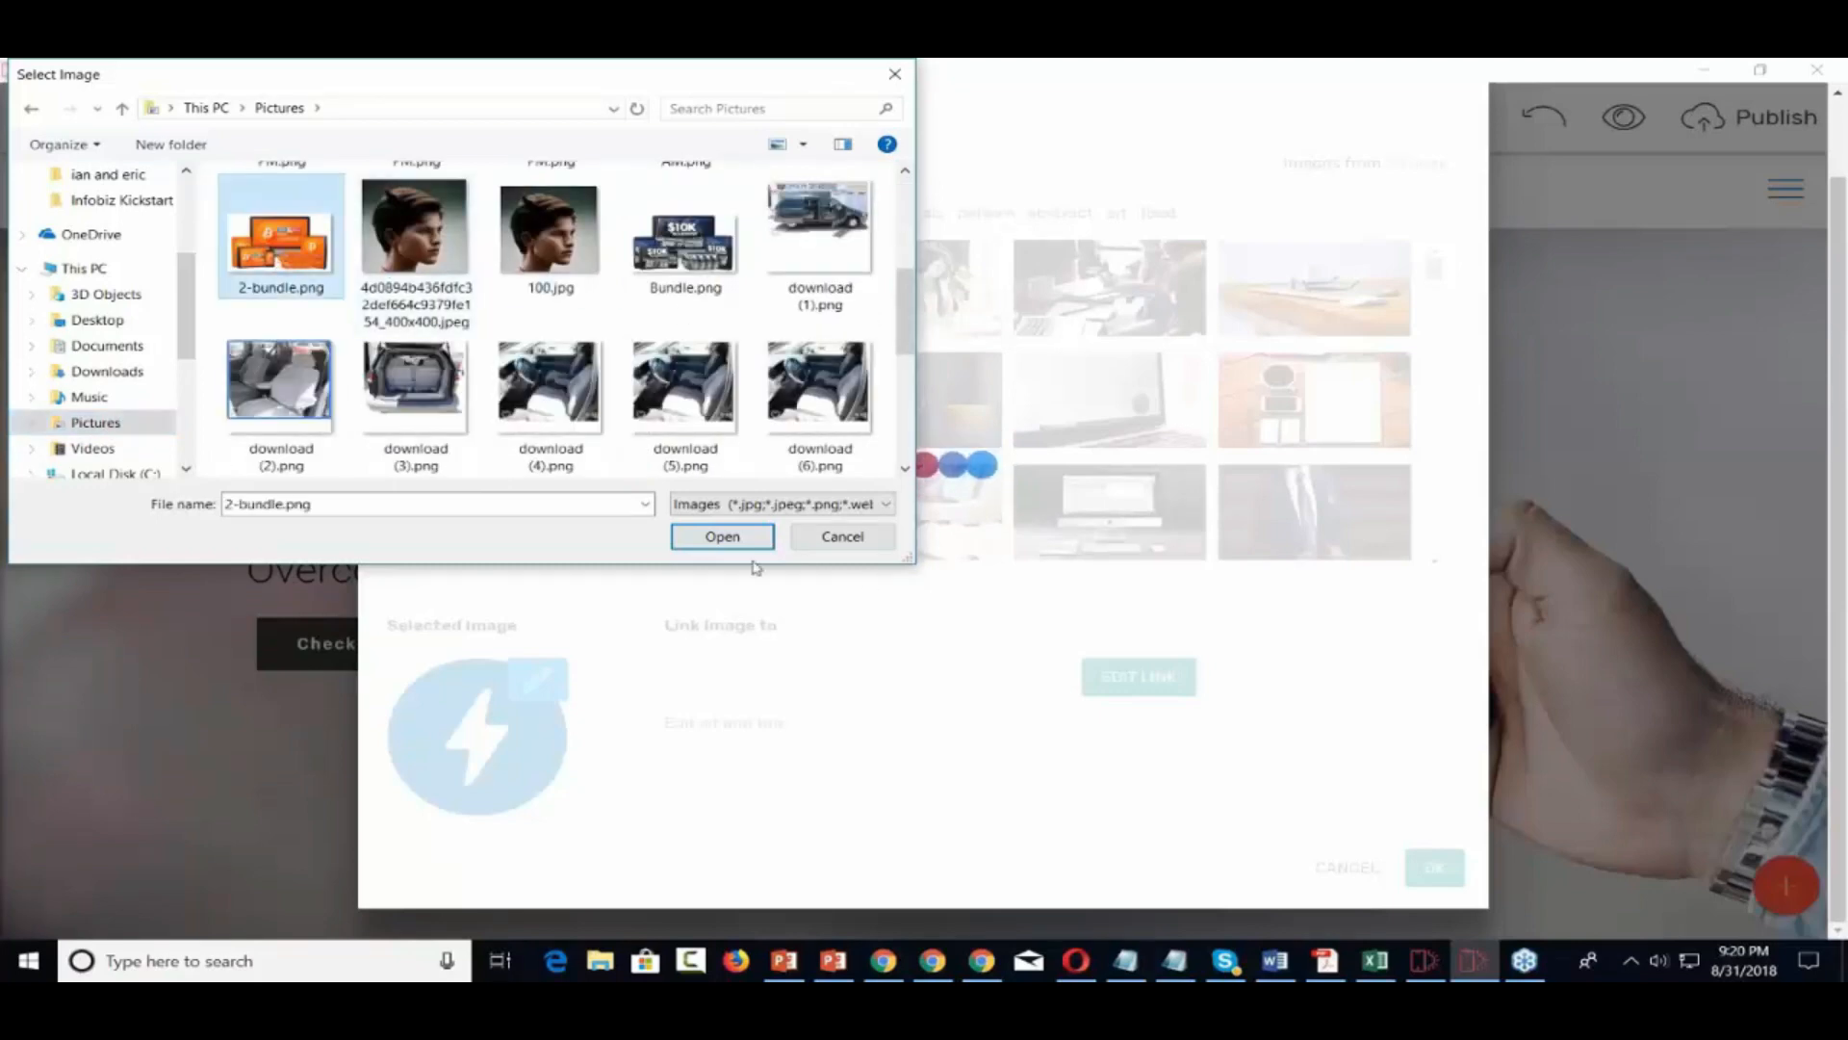
left_click(734, 537)
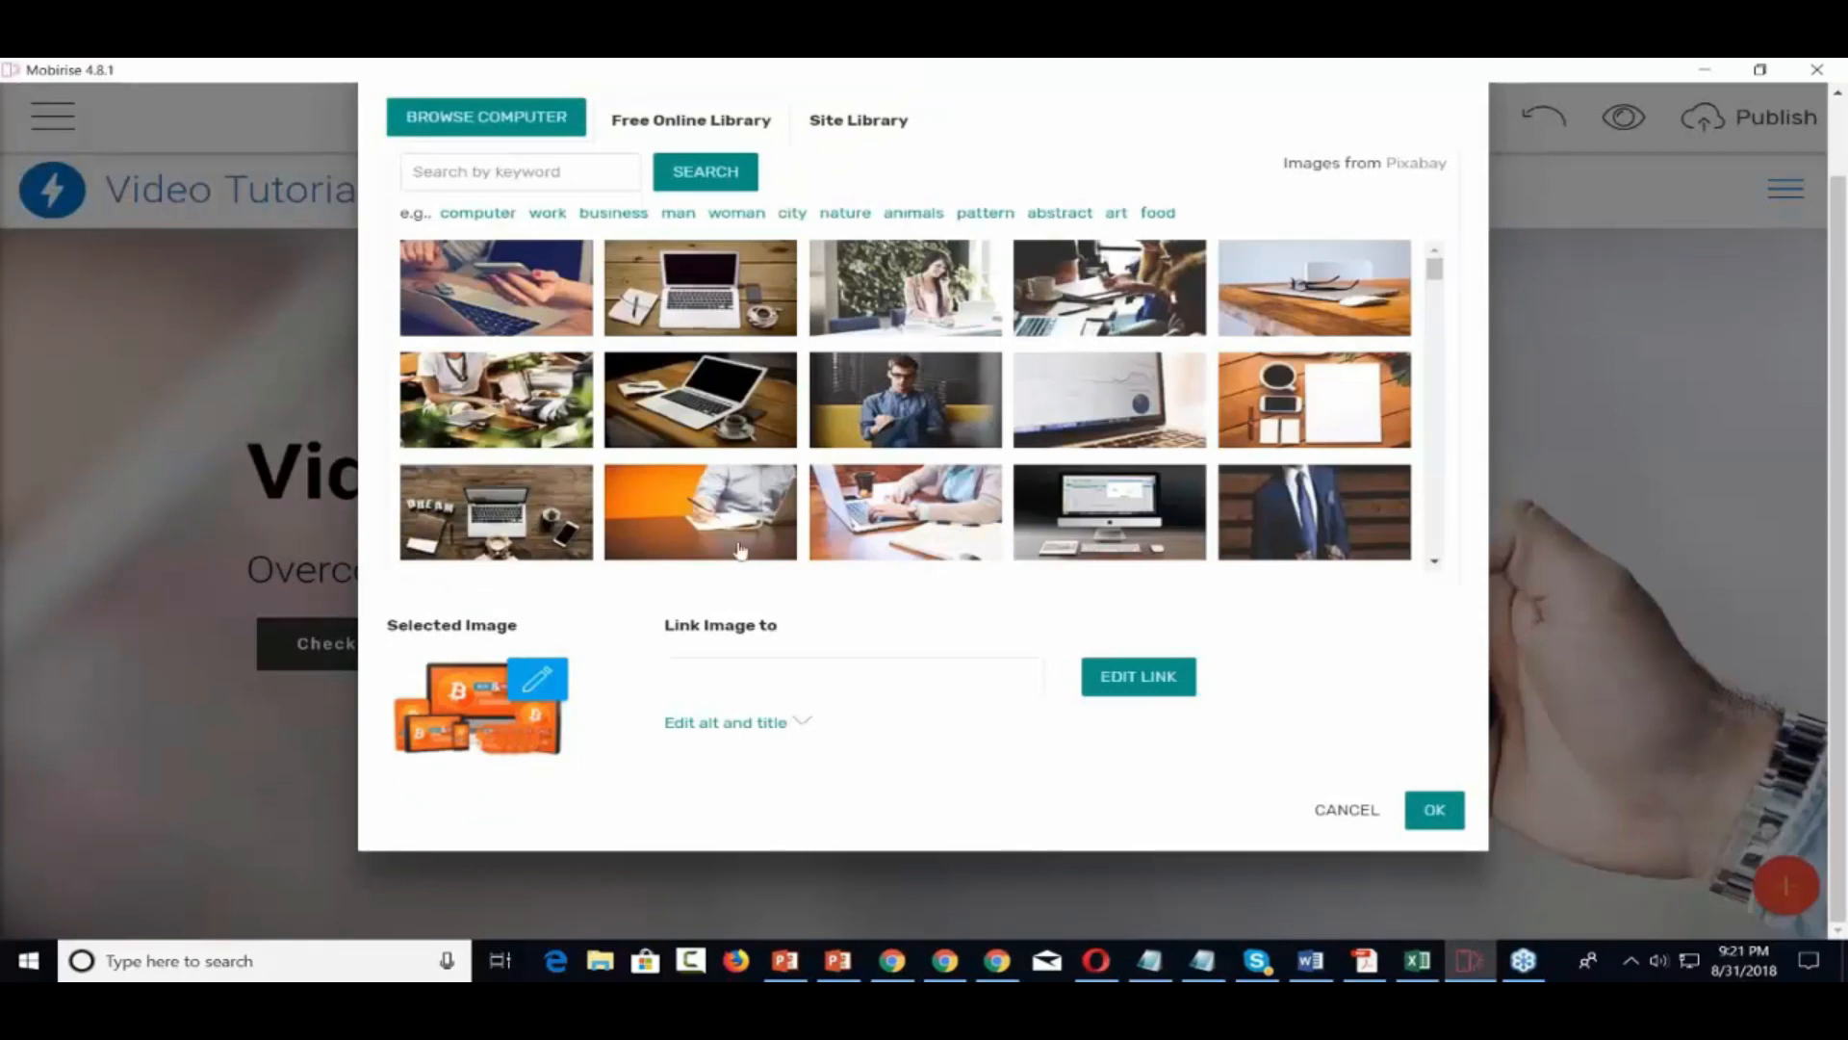
left_click(1434, 812)
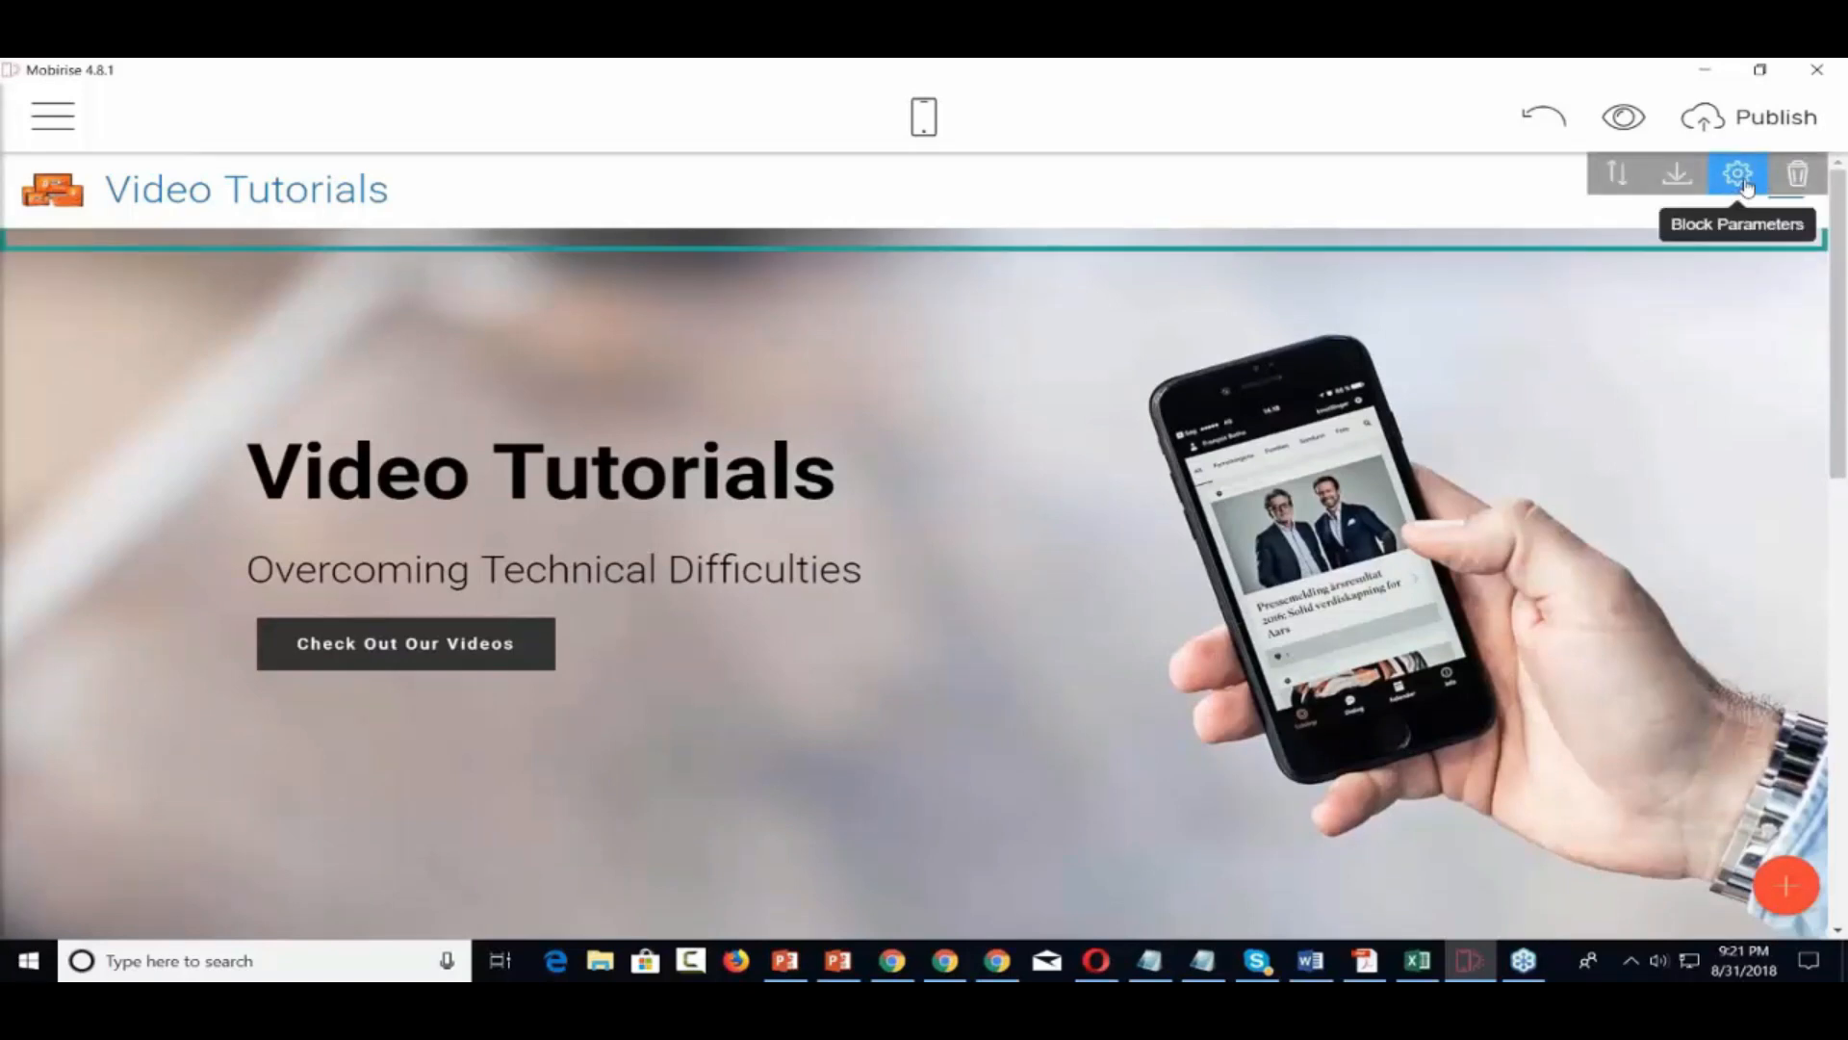
Set the header block's Sidebar Side parameter to Left
left_click(1744, 183)
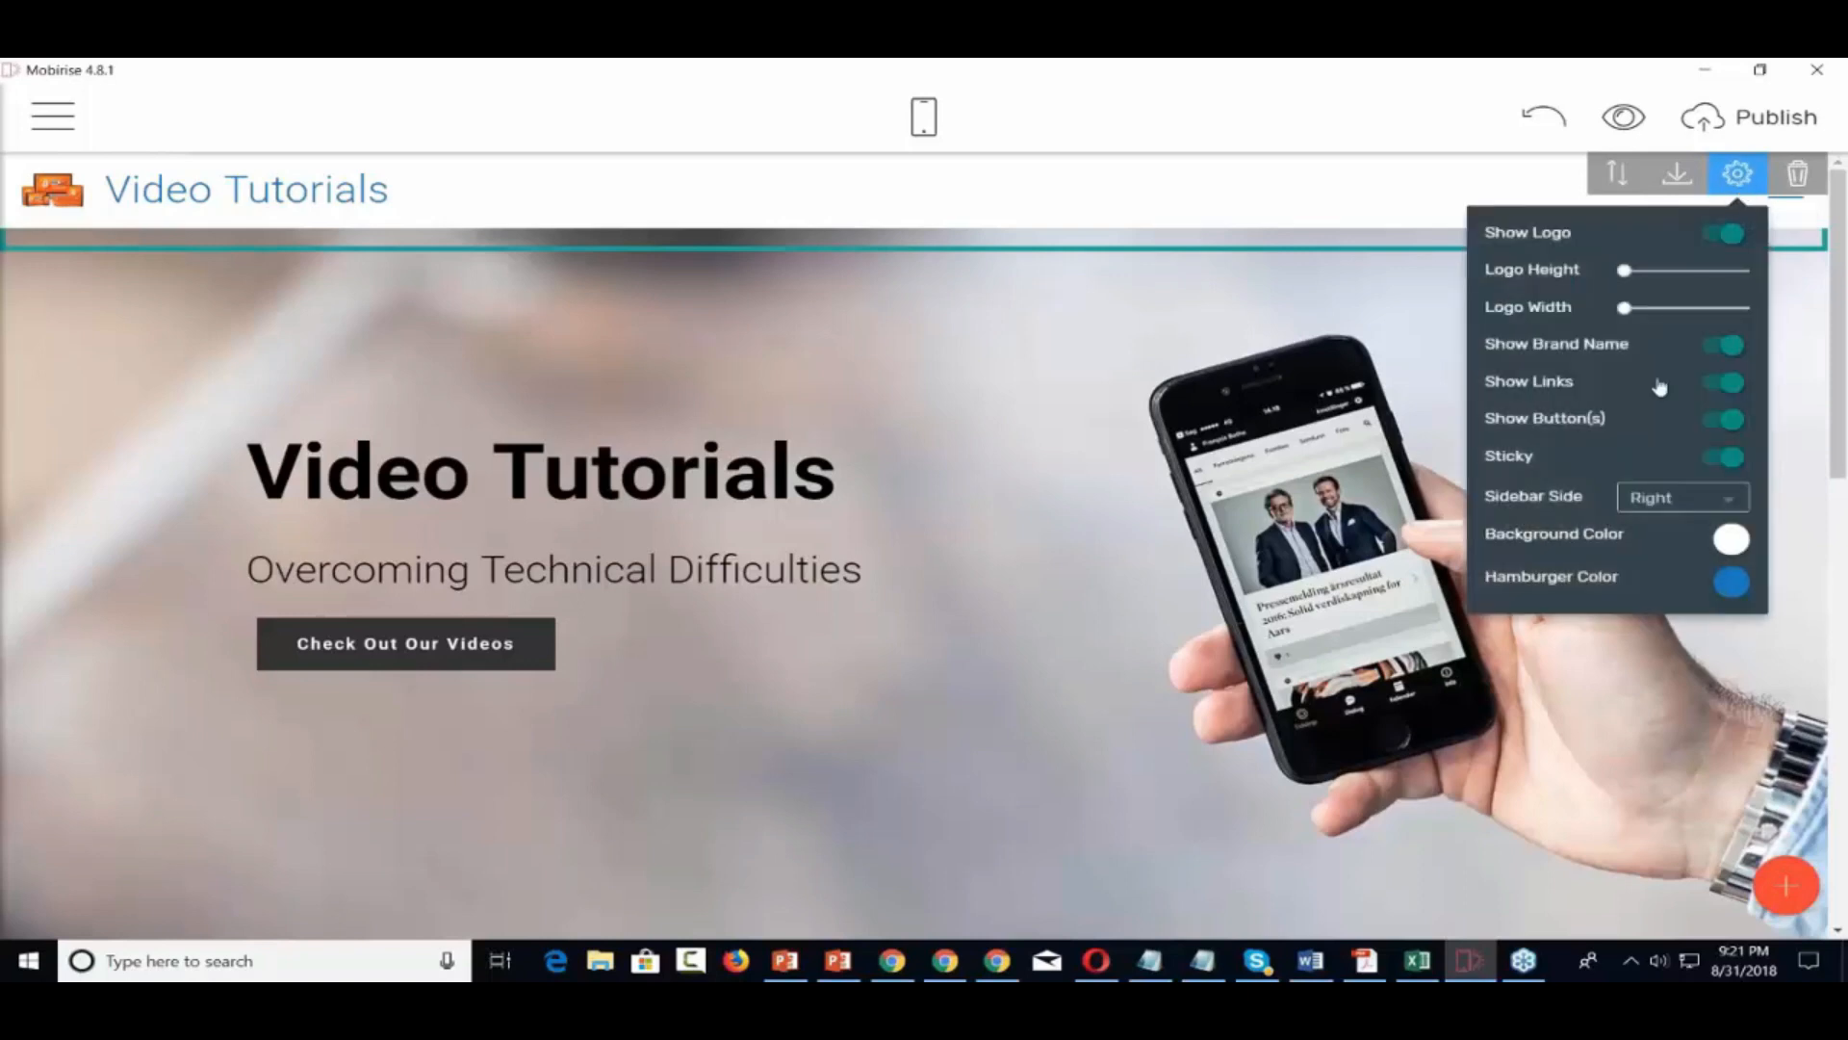
left_click(1720, 503)
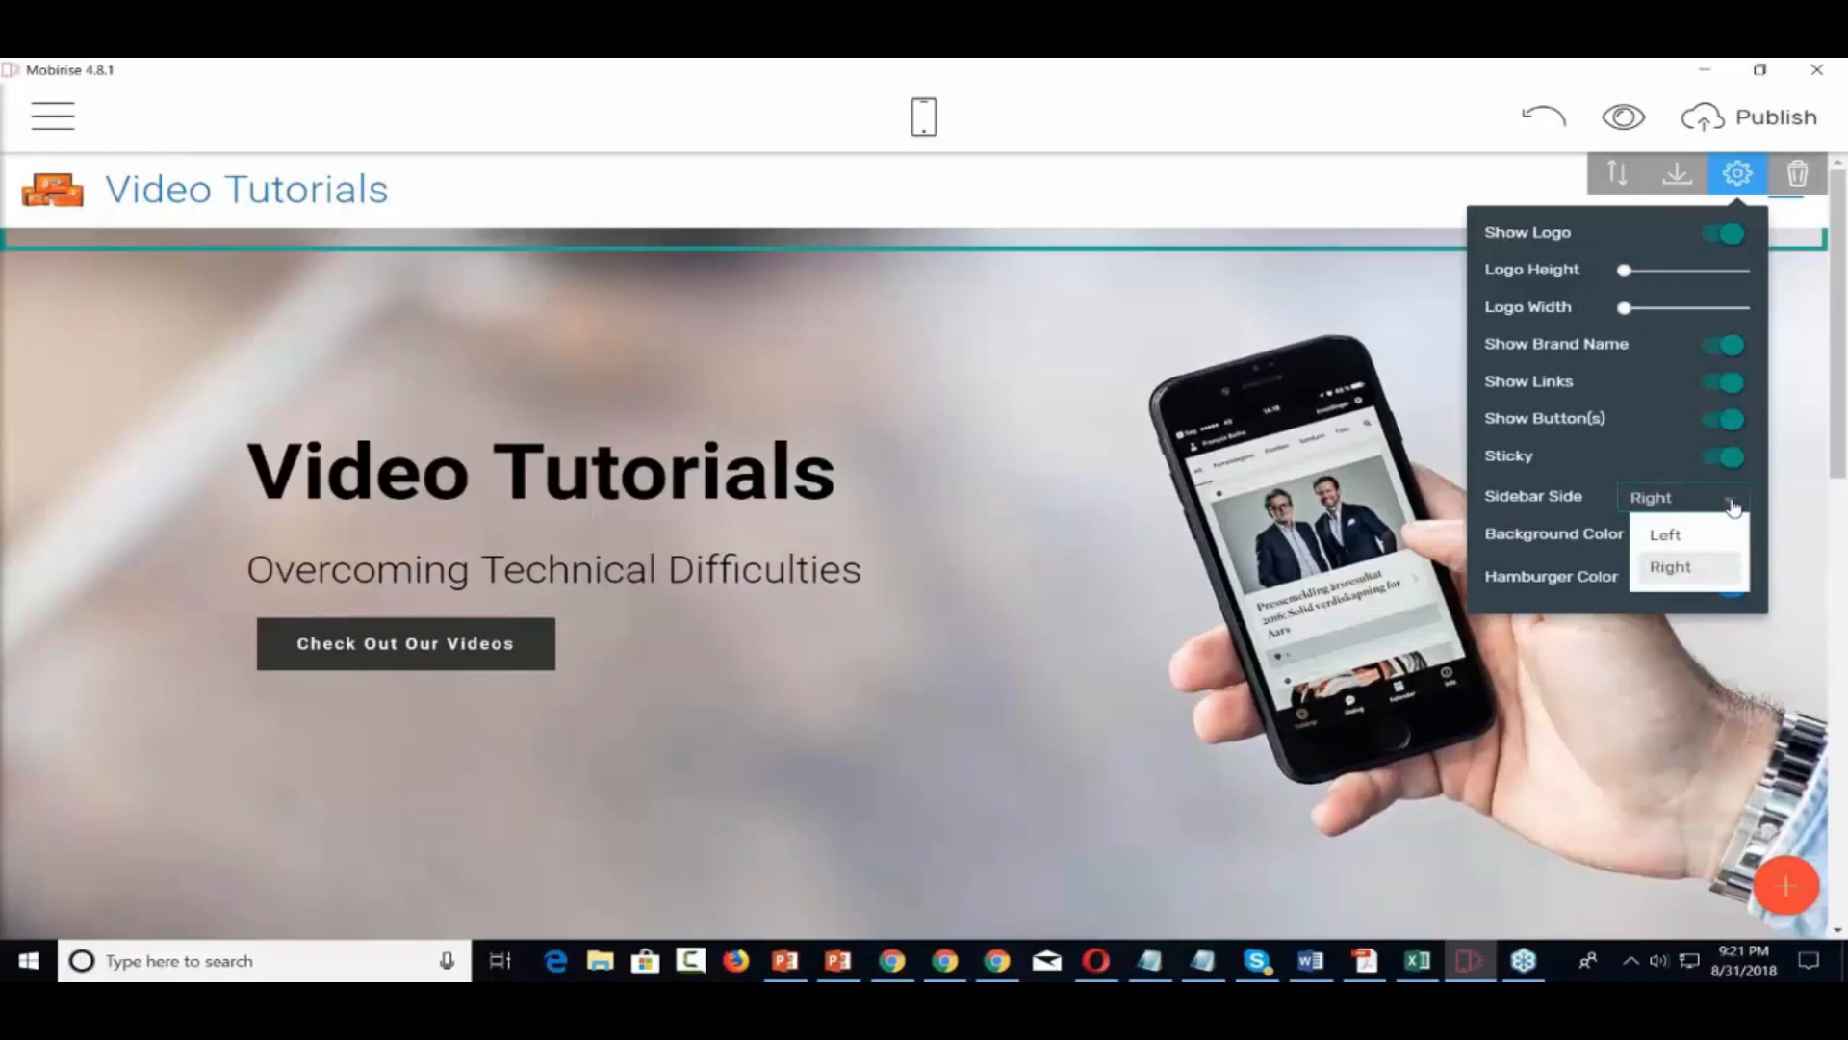
left_click(1665, 537)
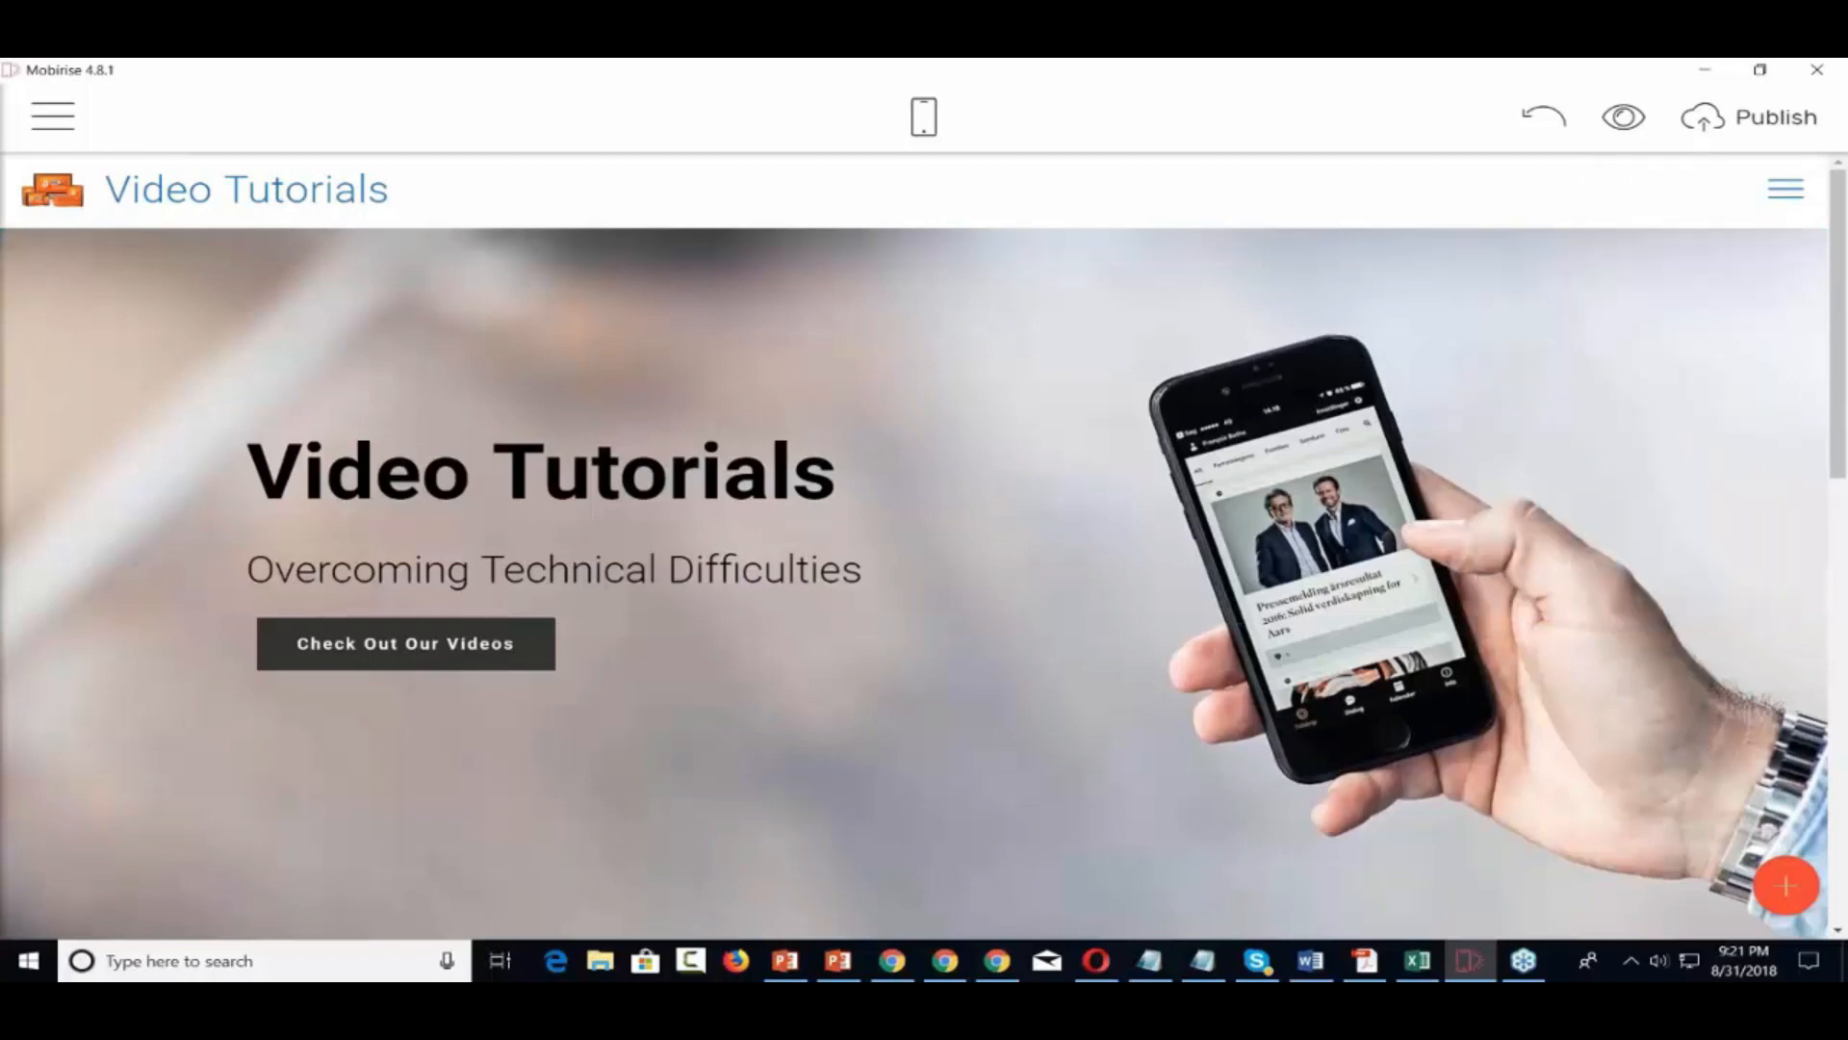
mouse_move(1654, 491)
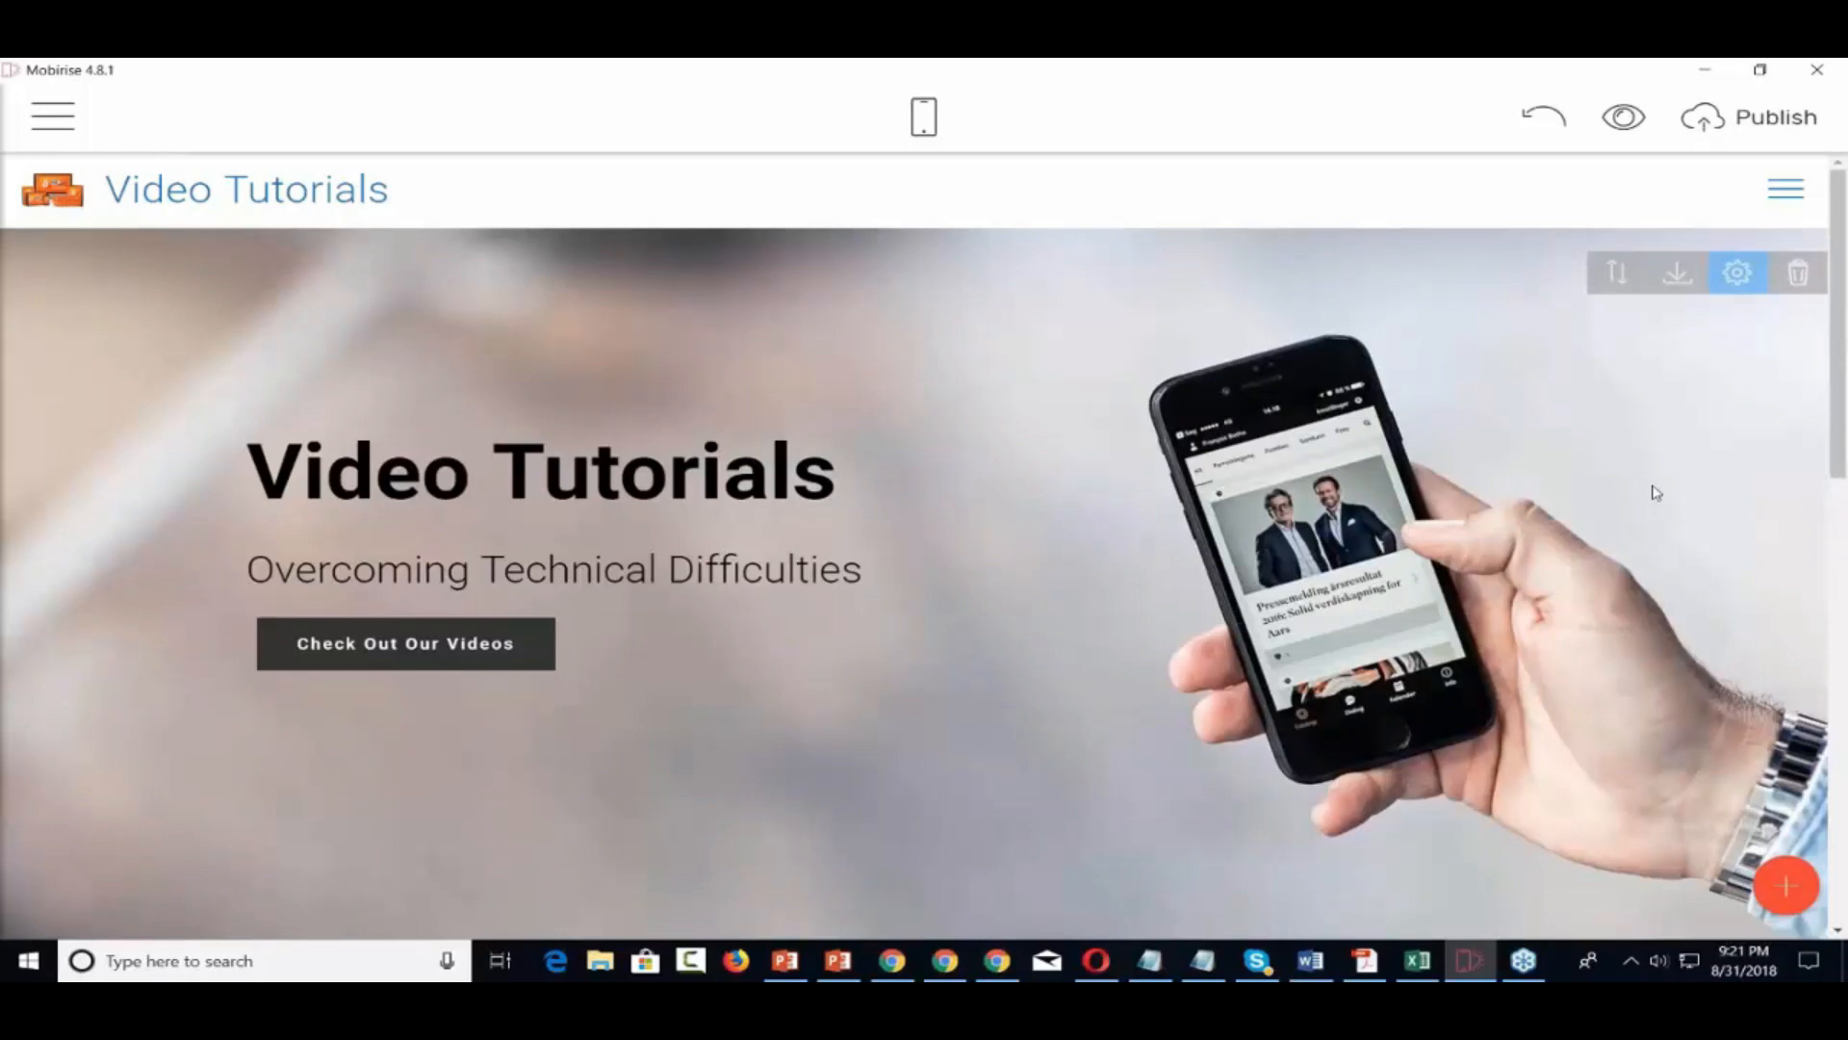
scroll(1682, 595, "down", 10)
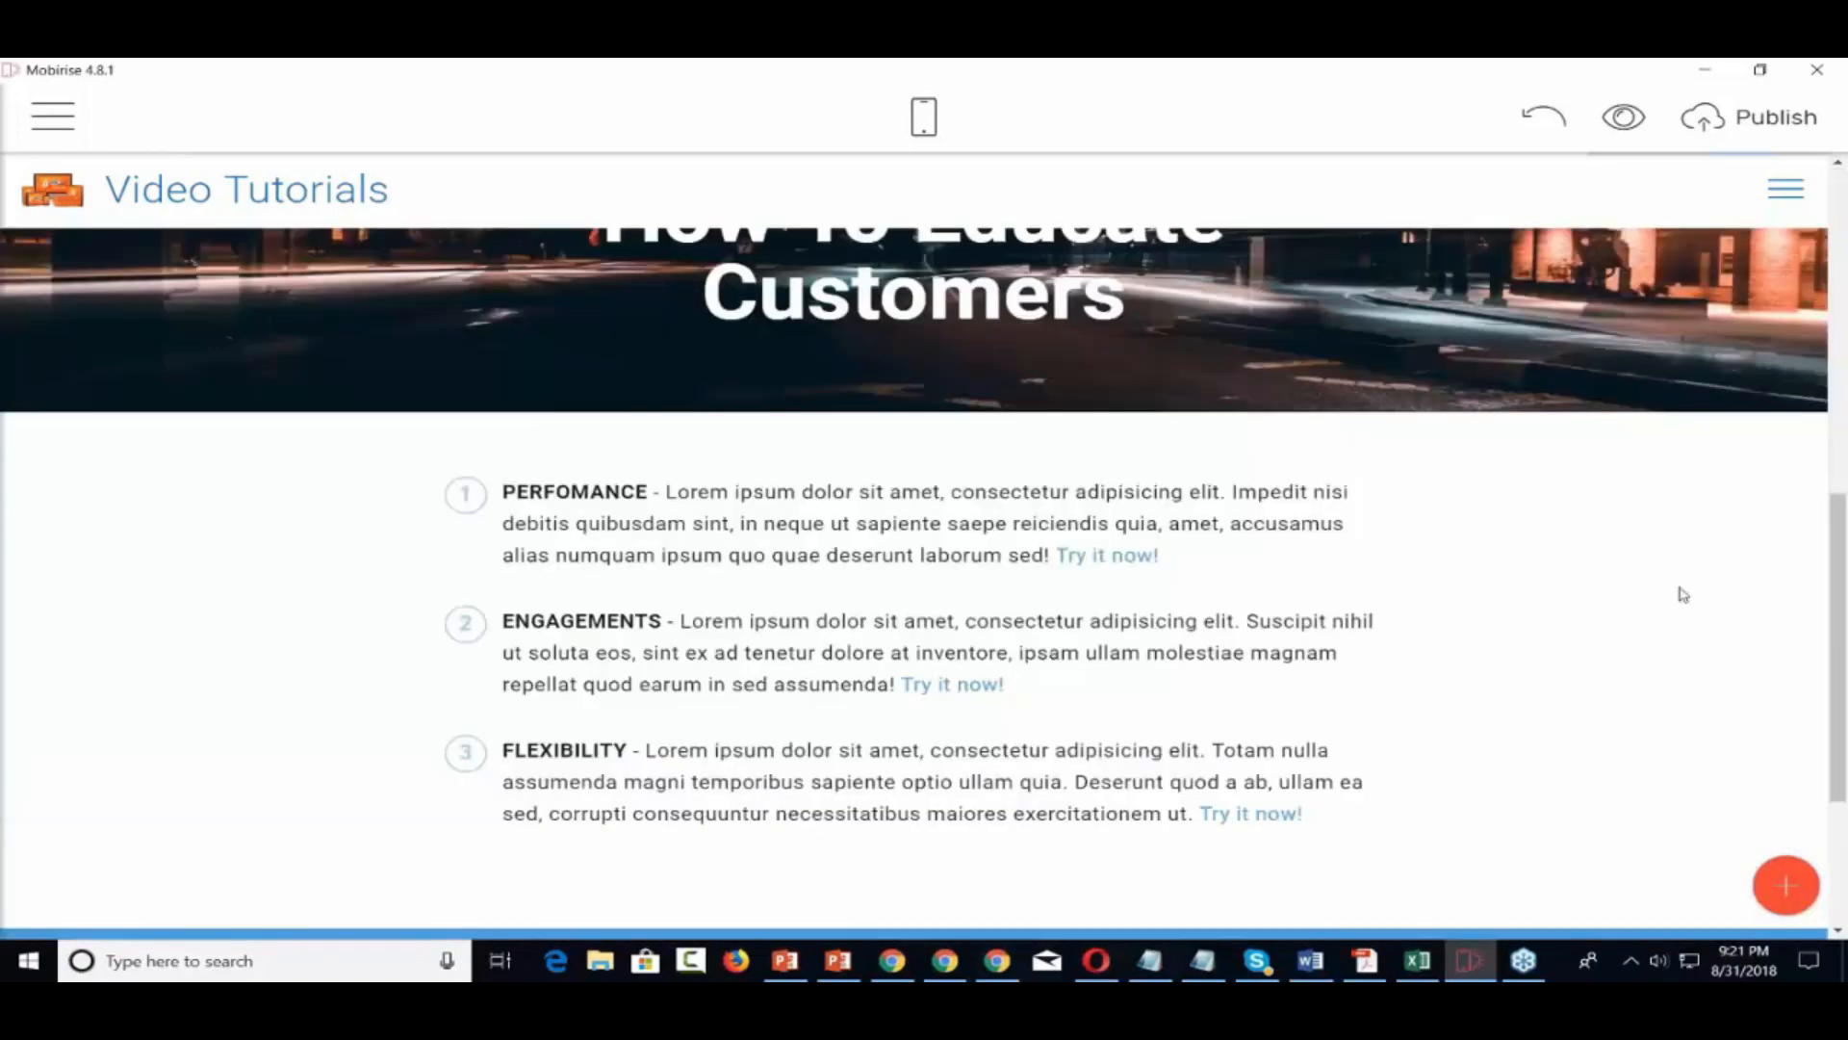
Go to Extensions from the main menu and scroll through the premium theme list
scroll(1682, 595, "down", 3)
scroll(1682, 595, "up", 10)
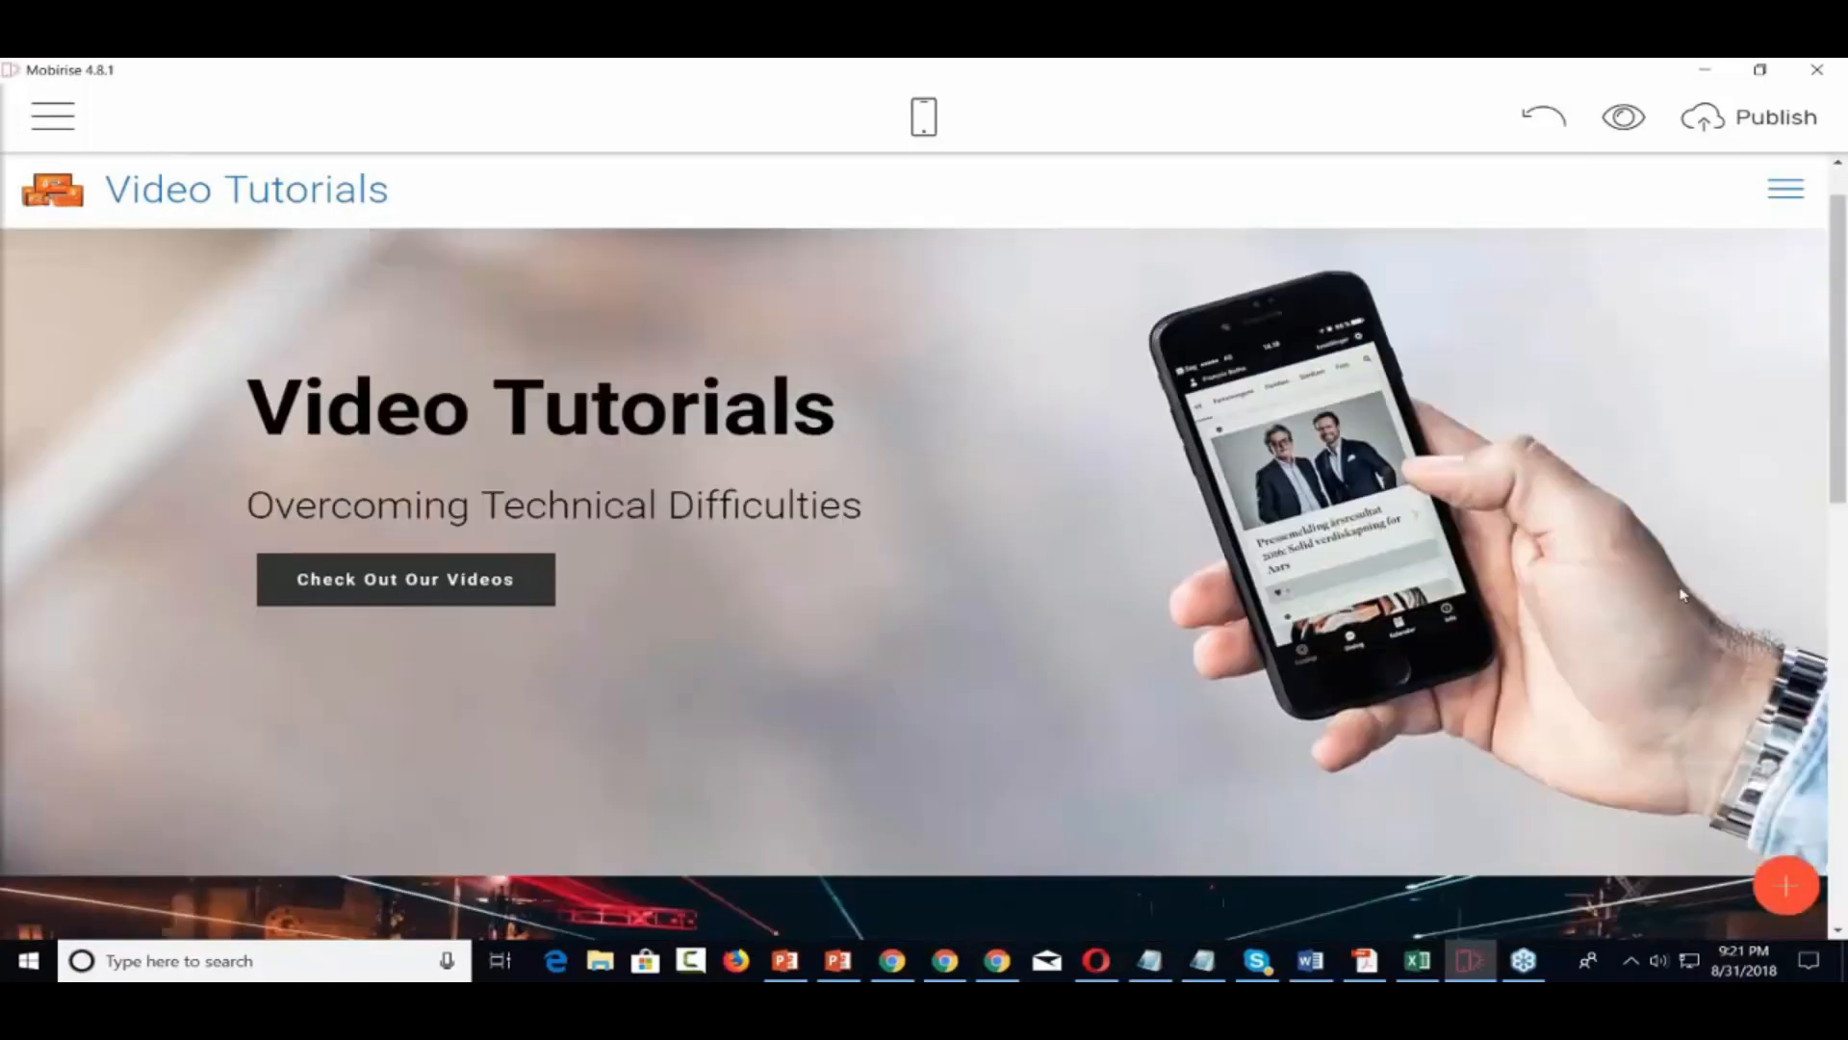
scroll(1683, 595, "up", 1)
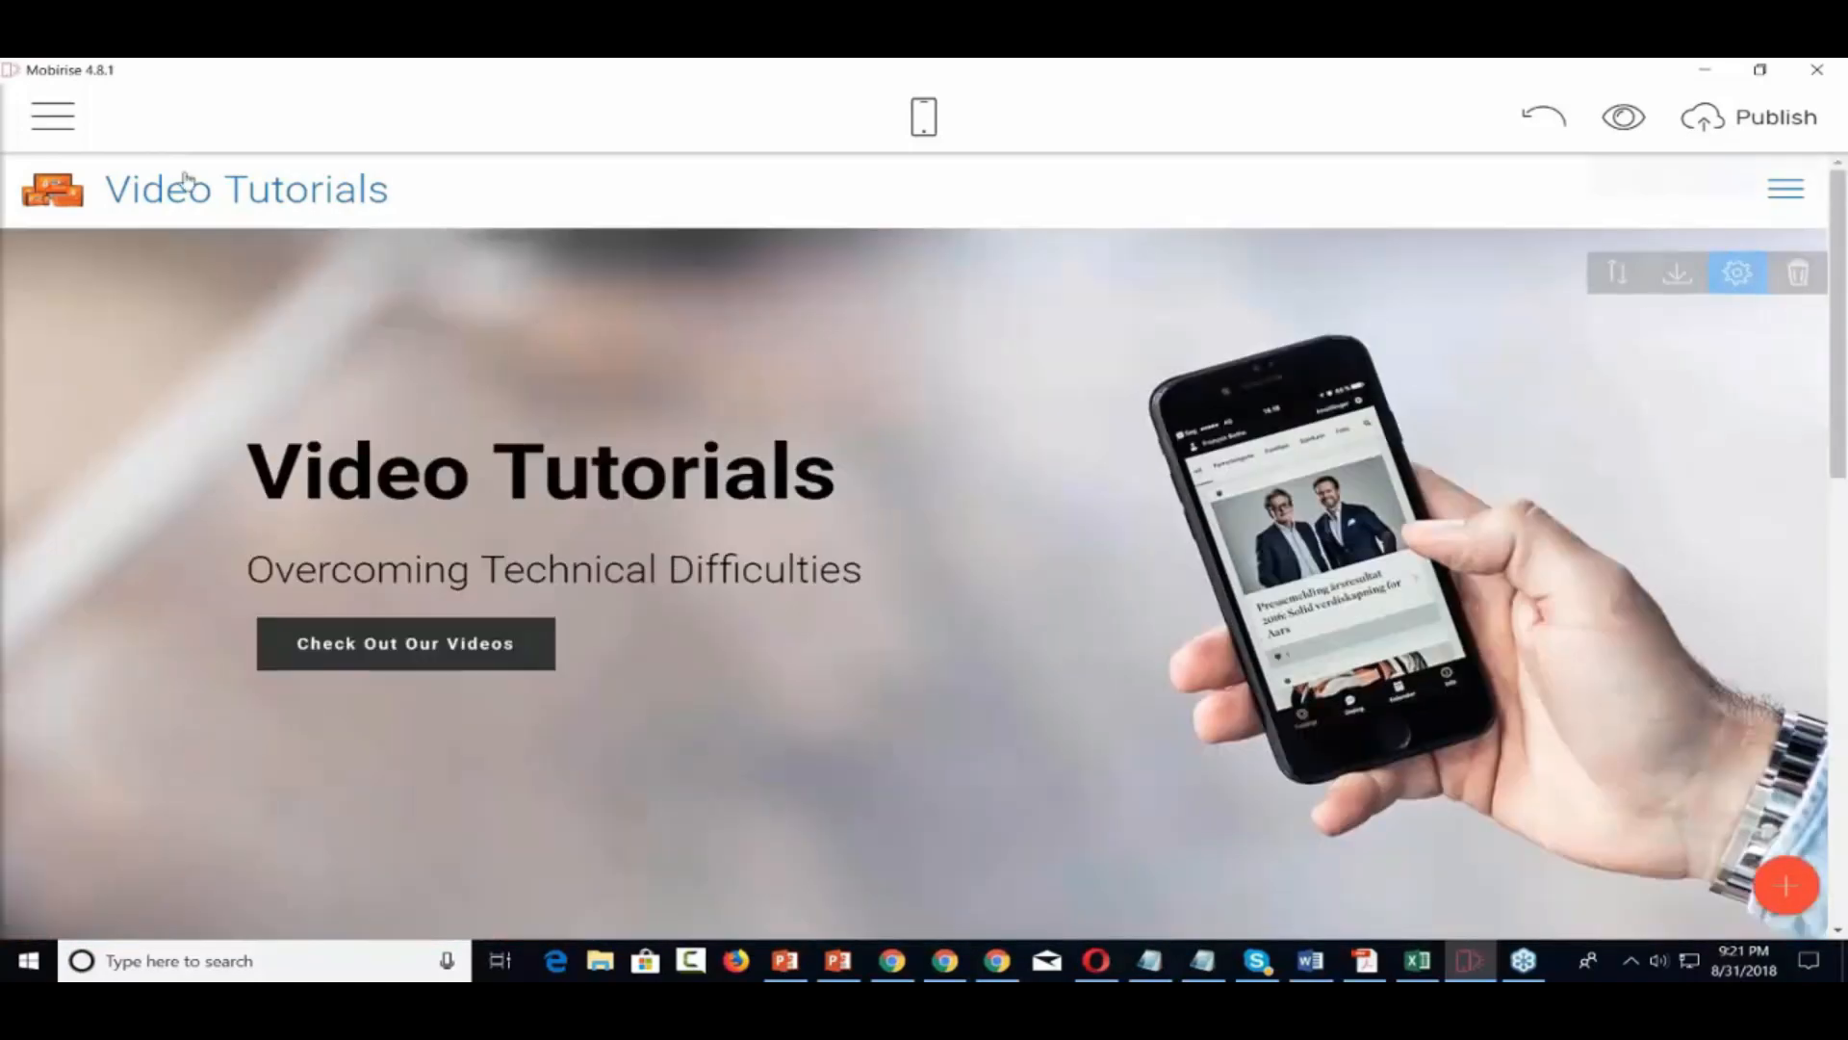
left_click(59, 121)
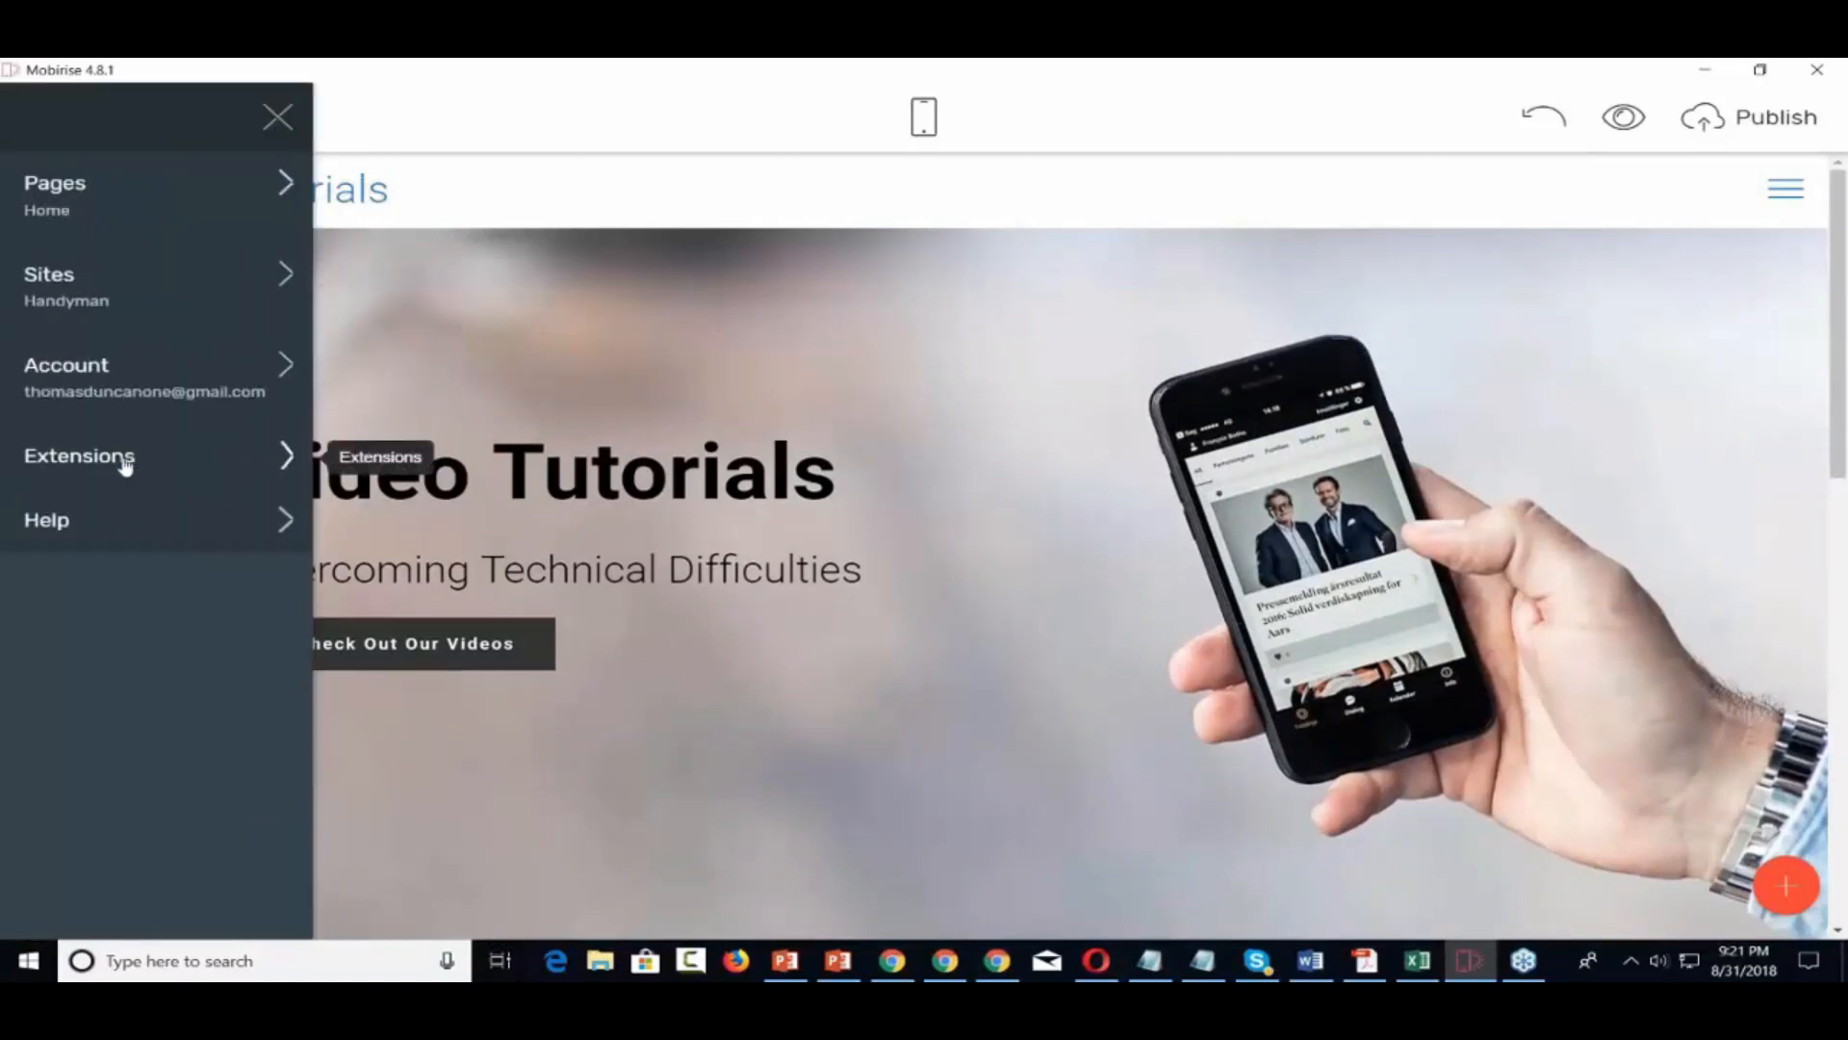
left_click(125, 465)
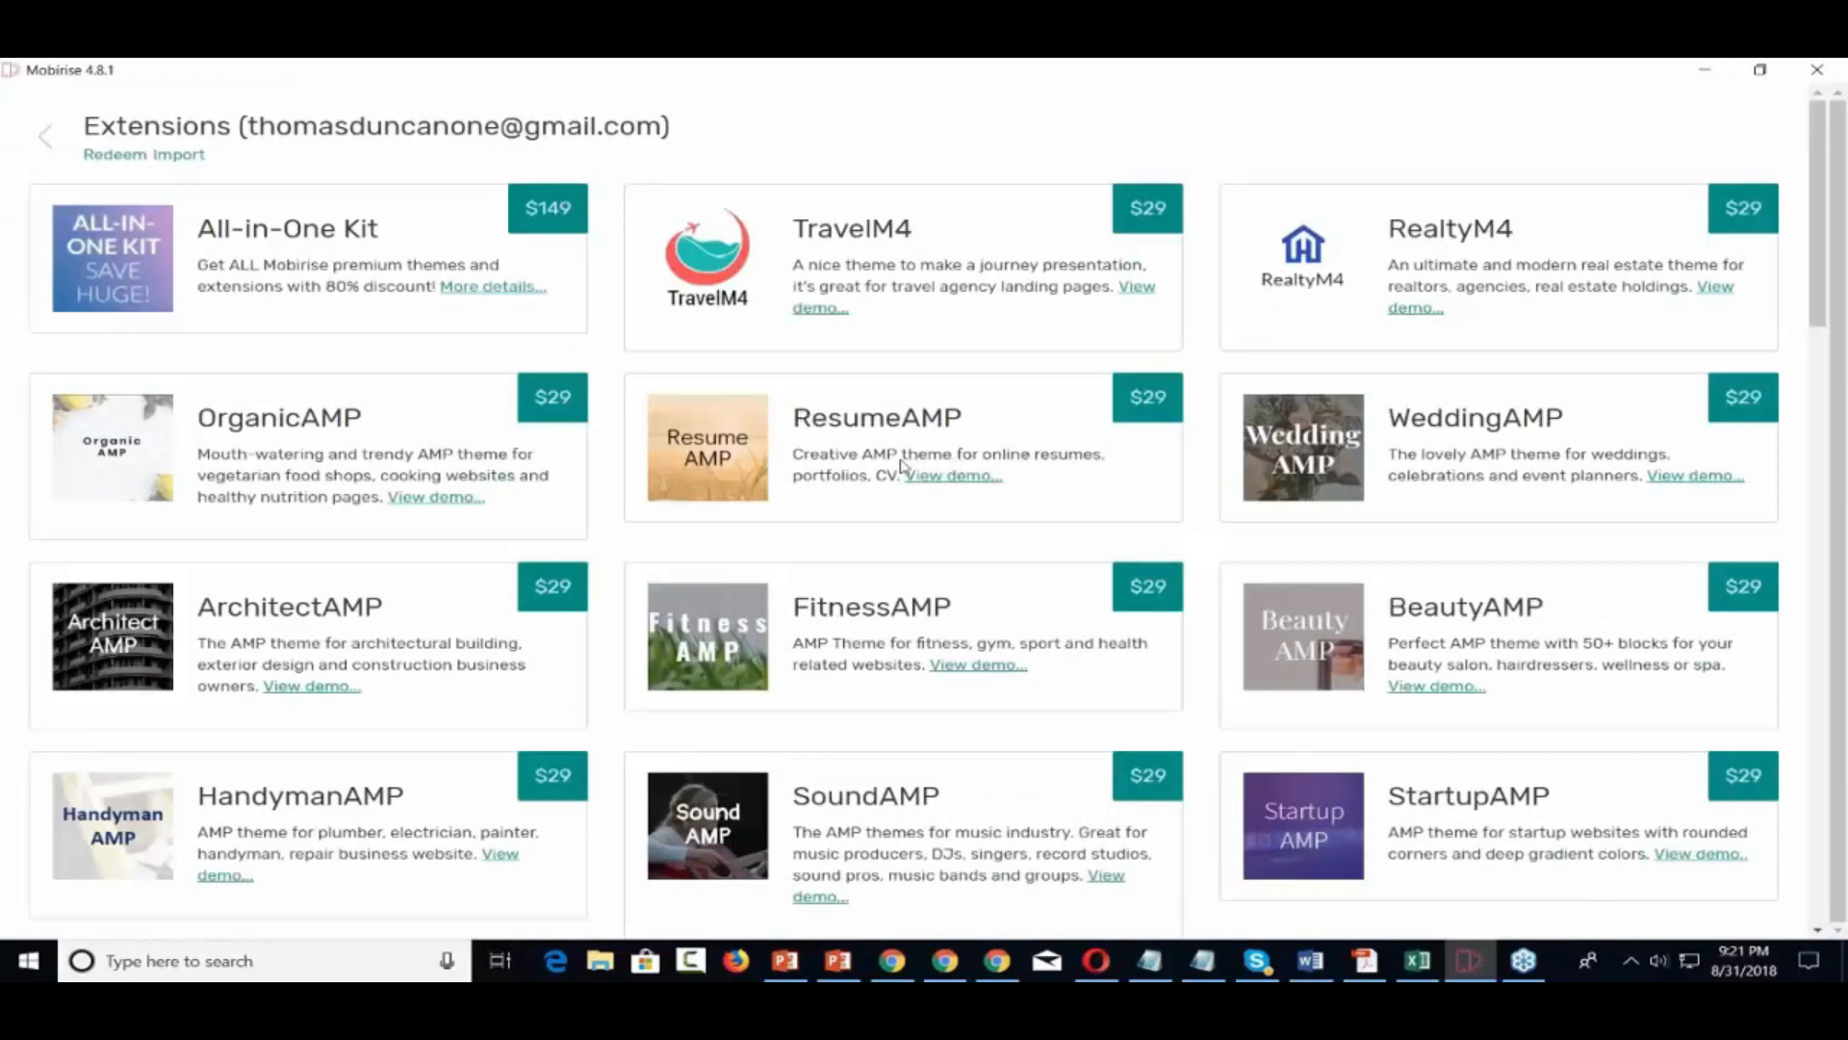
scroll(900, 464, "down", 3)
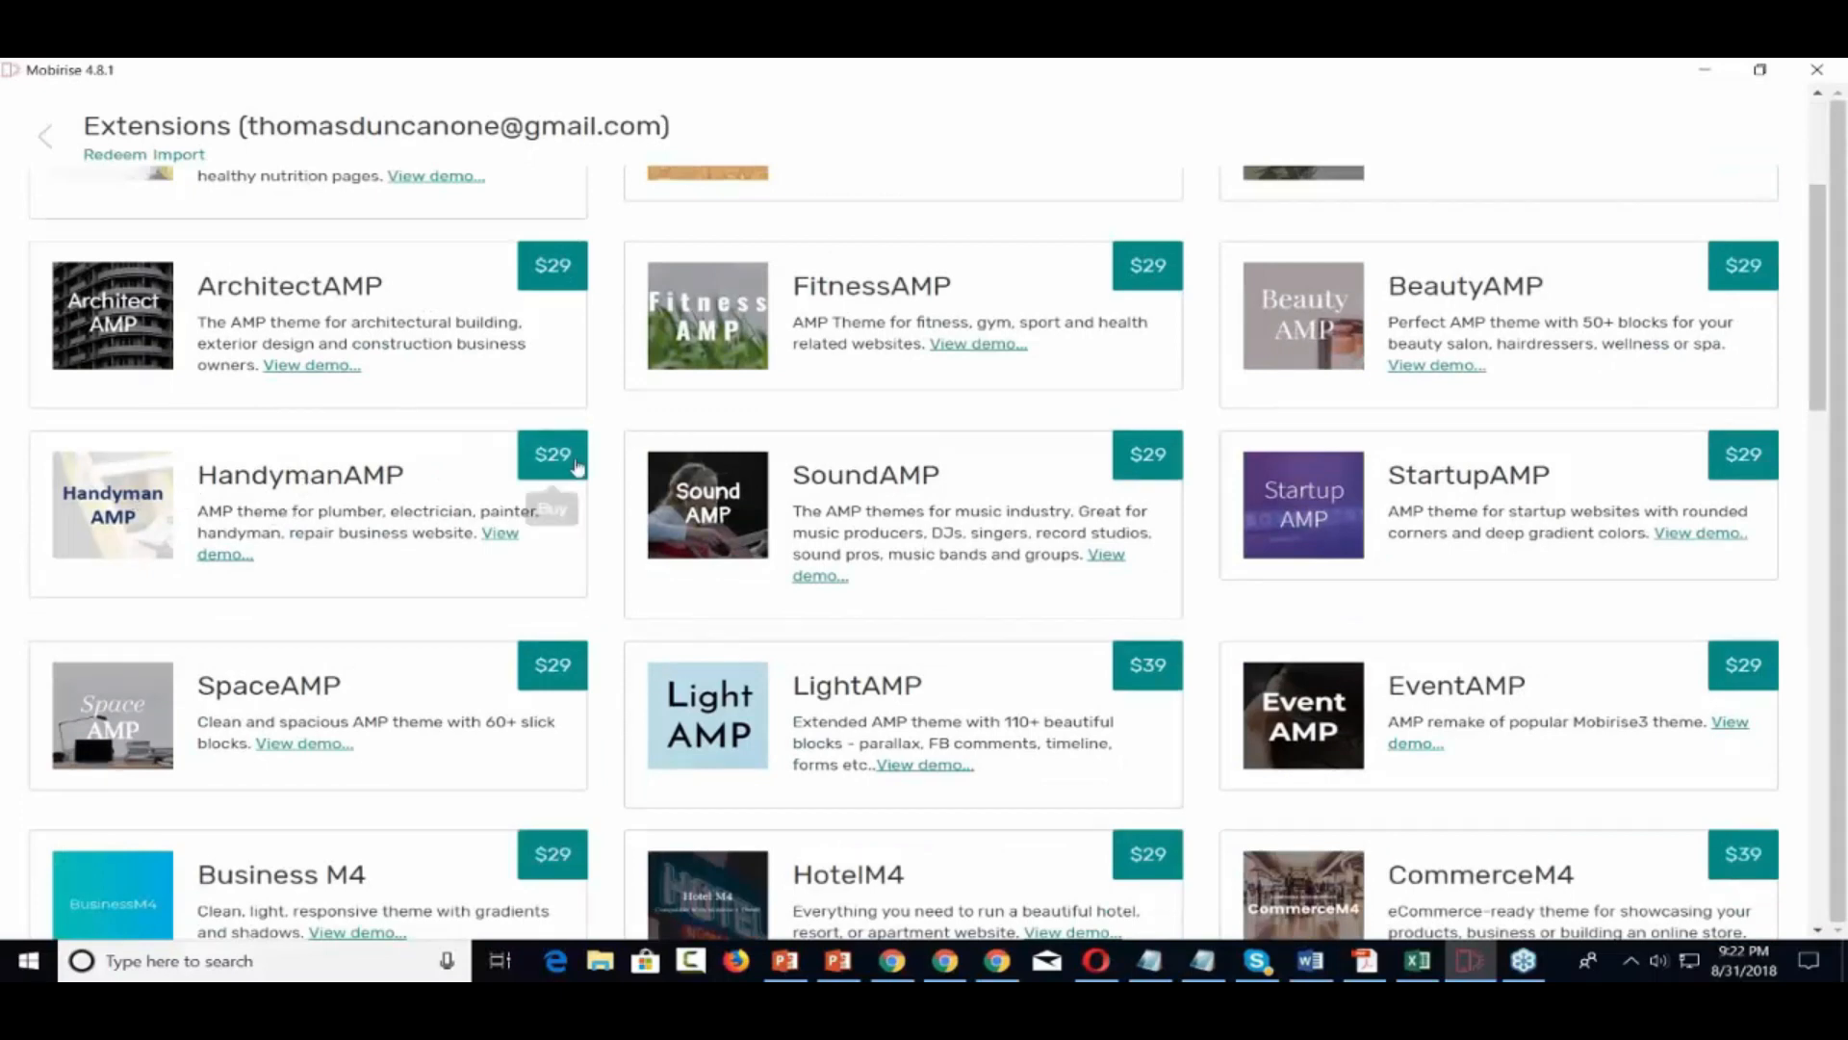
Open the HandymanAMP theme demo in Chrome, maximize and browse it, then close it
left_click(506, 539)
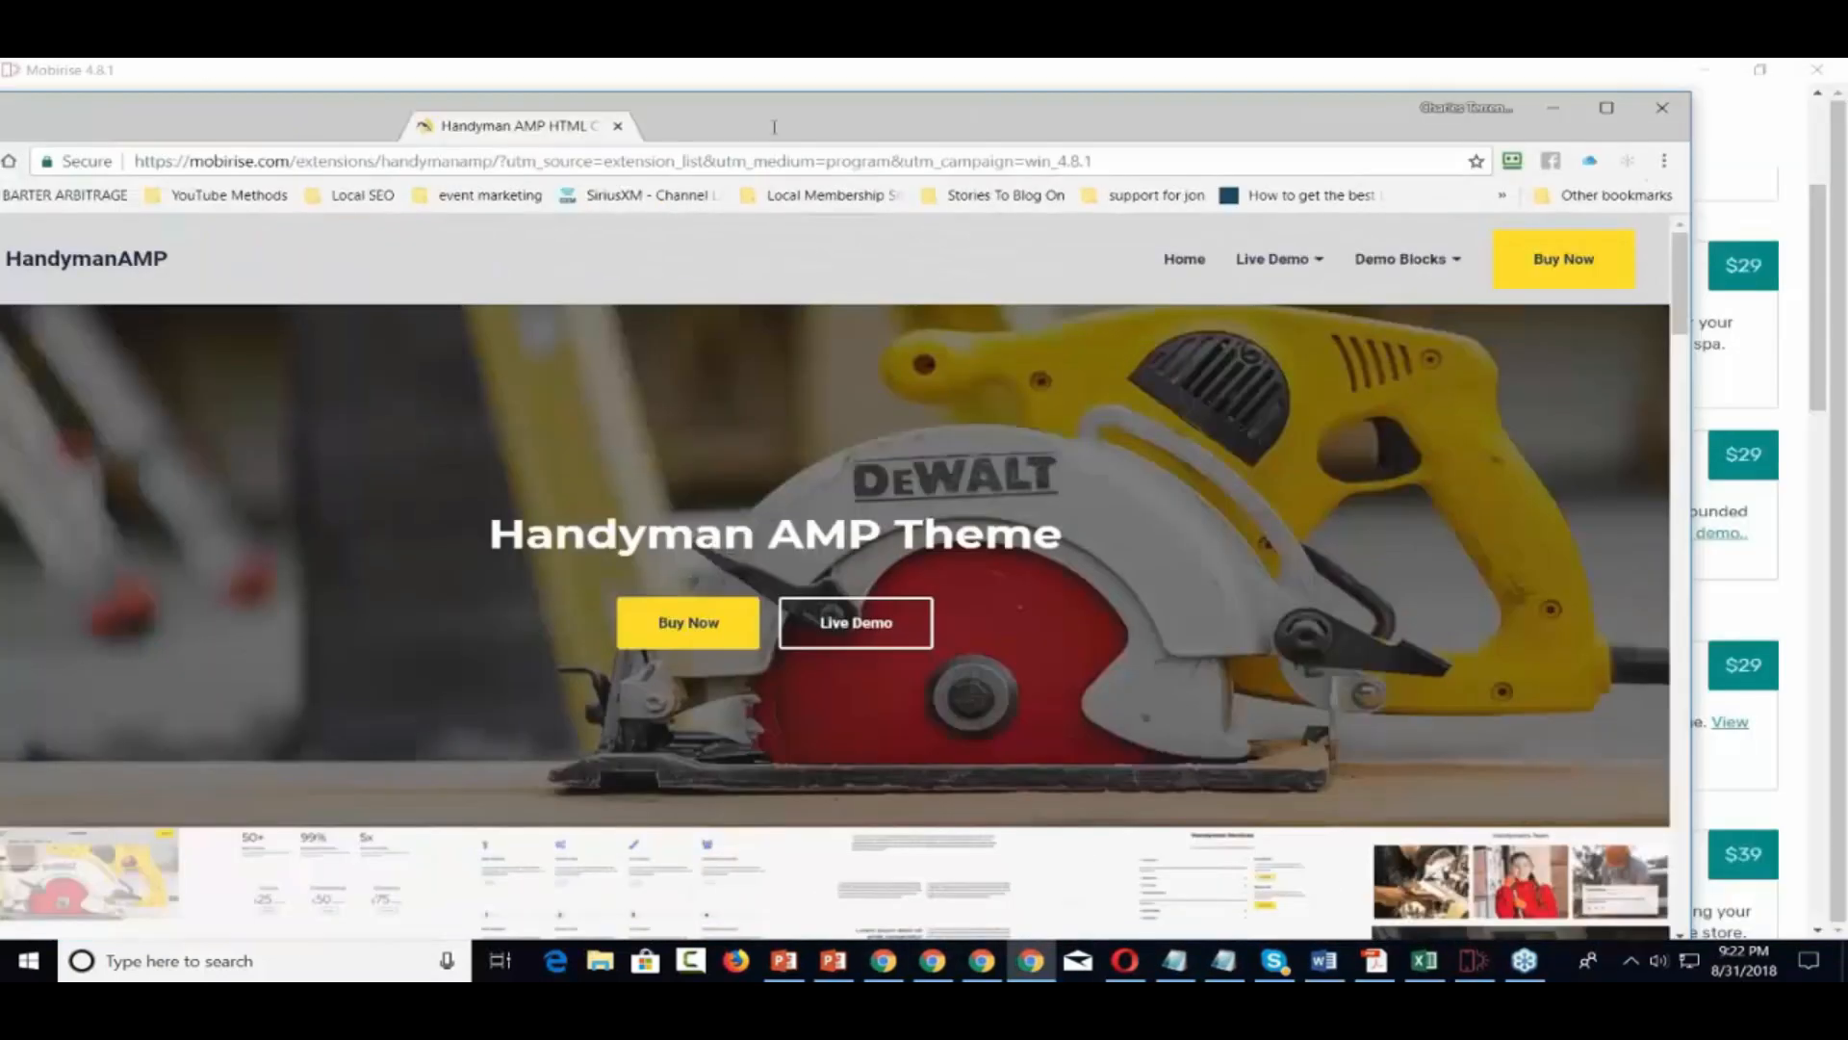
double_click(774, 126)
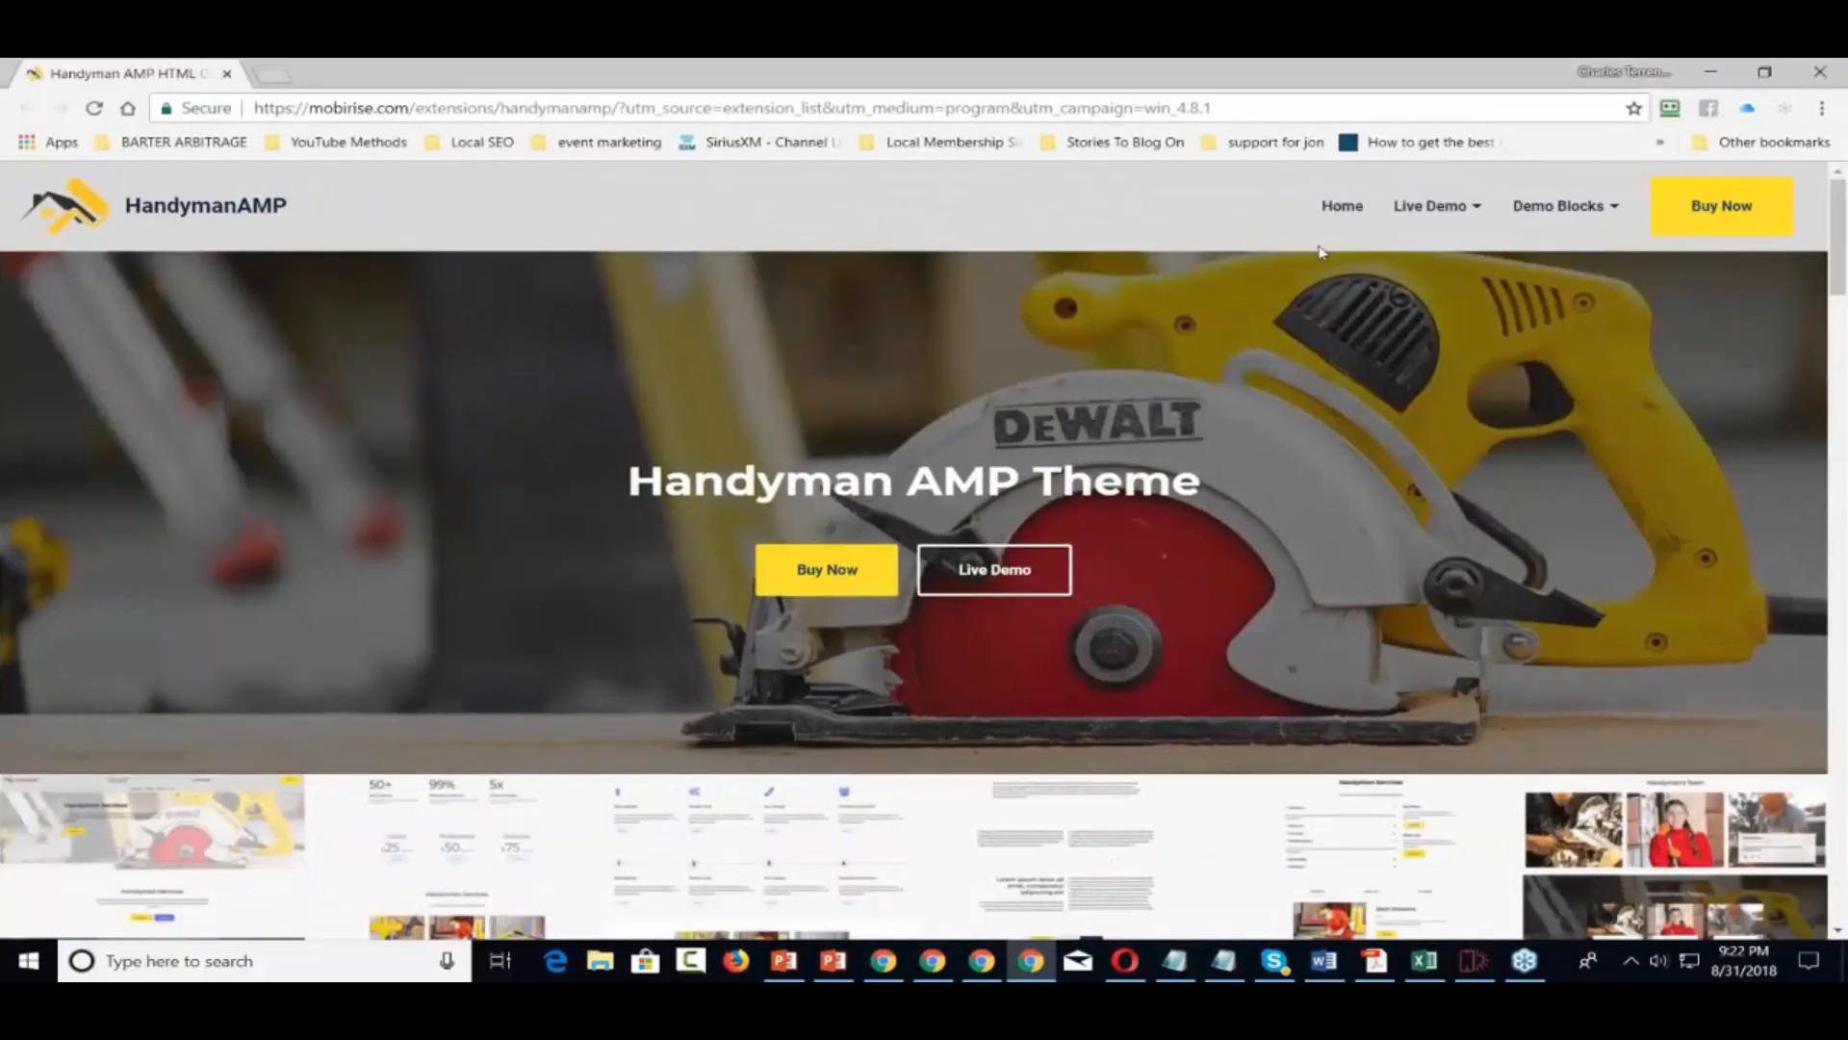
scroll(1320, 253, "down", 6)
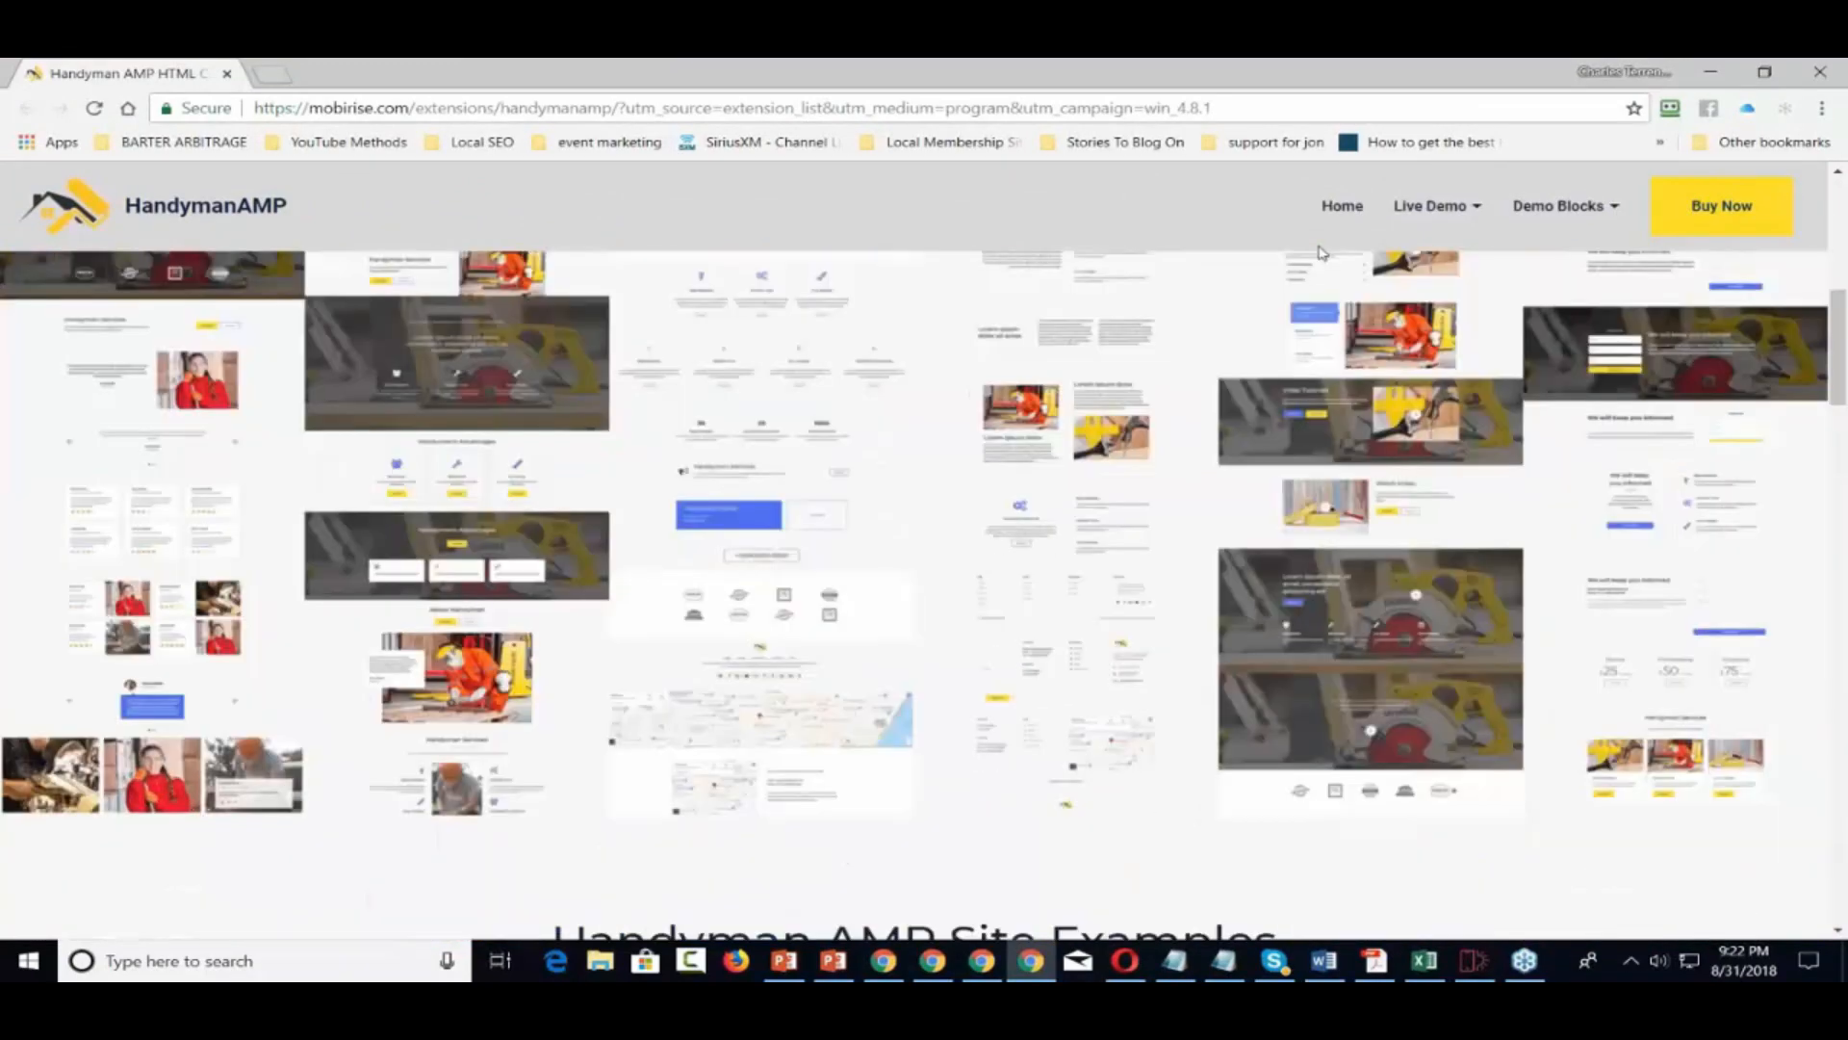
scroll(1319, 252, "down", 10)
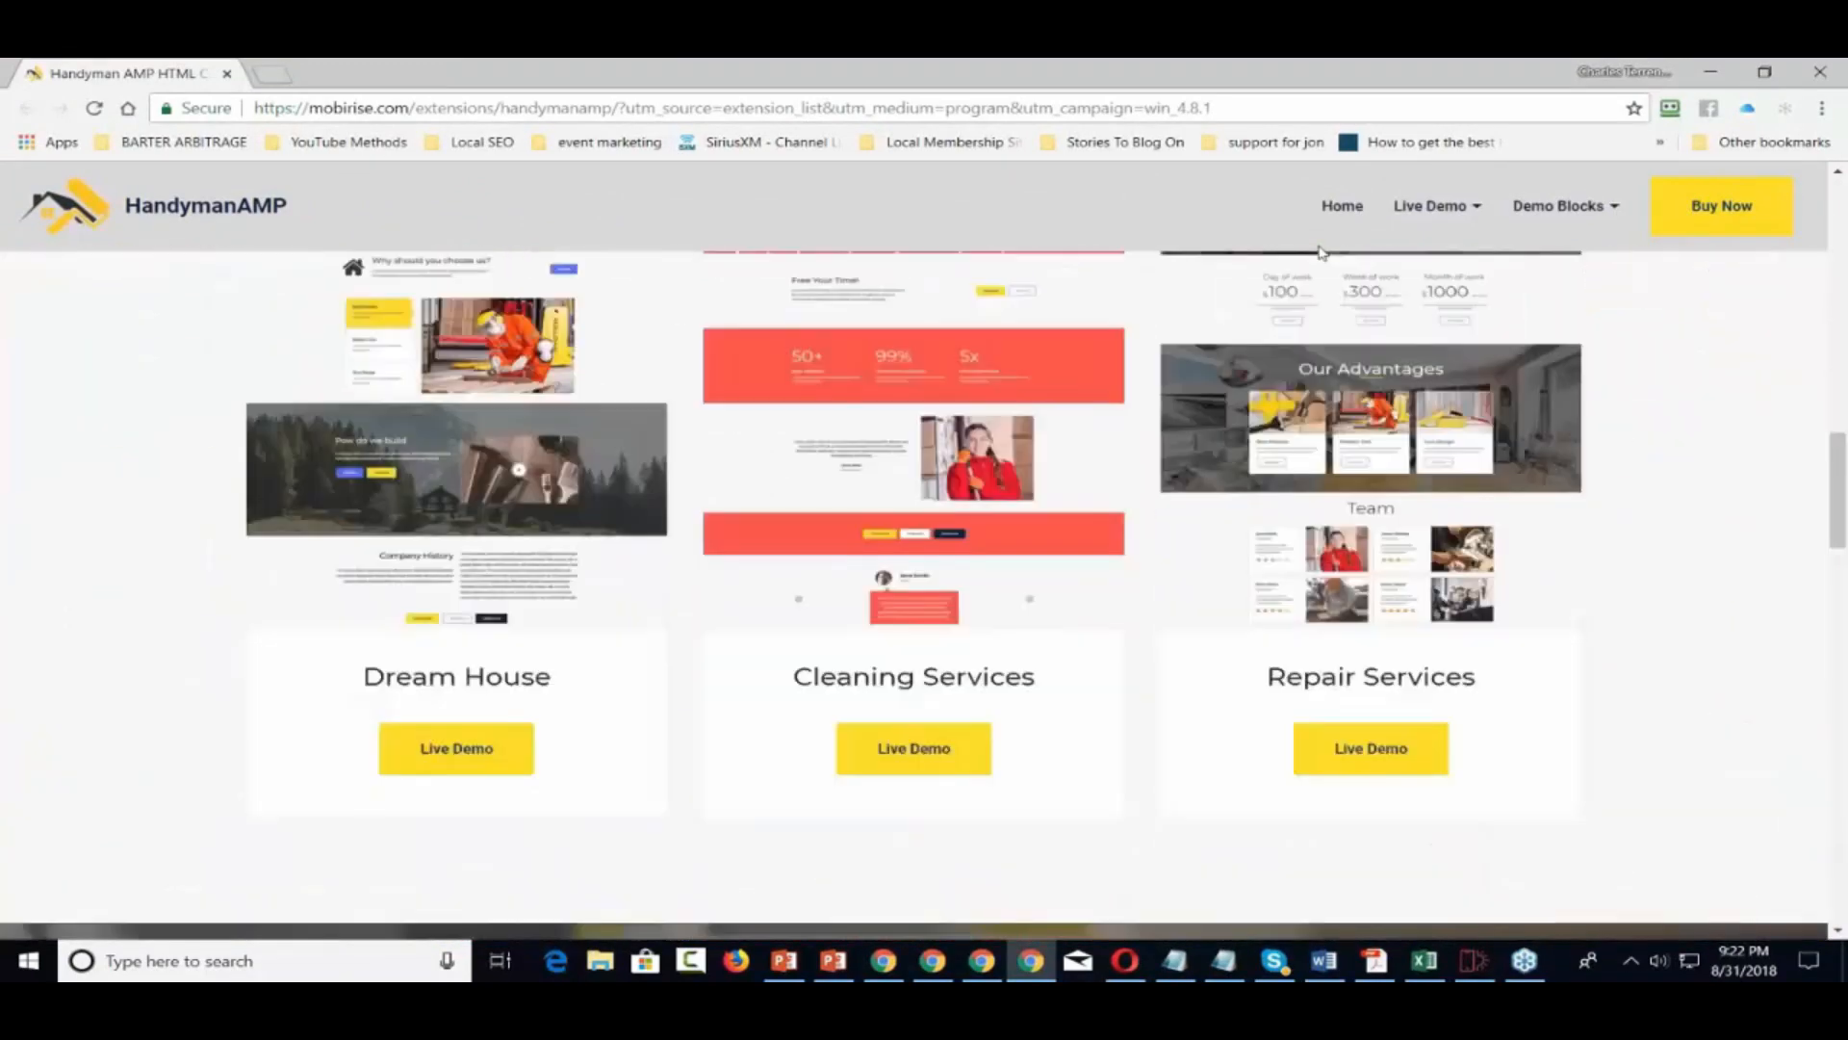
scroll(1320, 252, "down", 15)
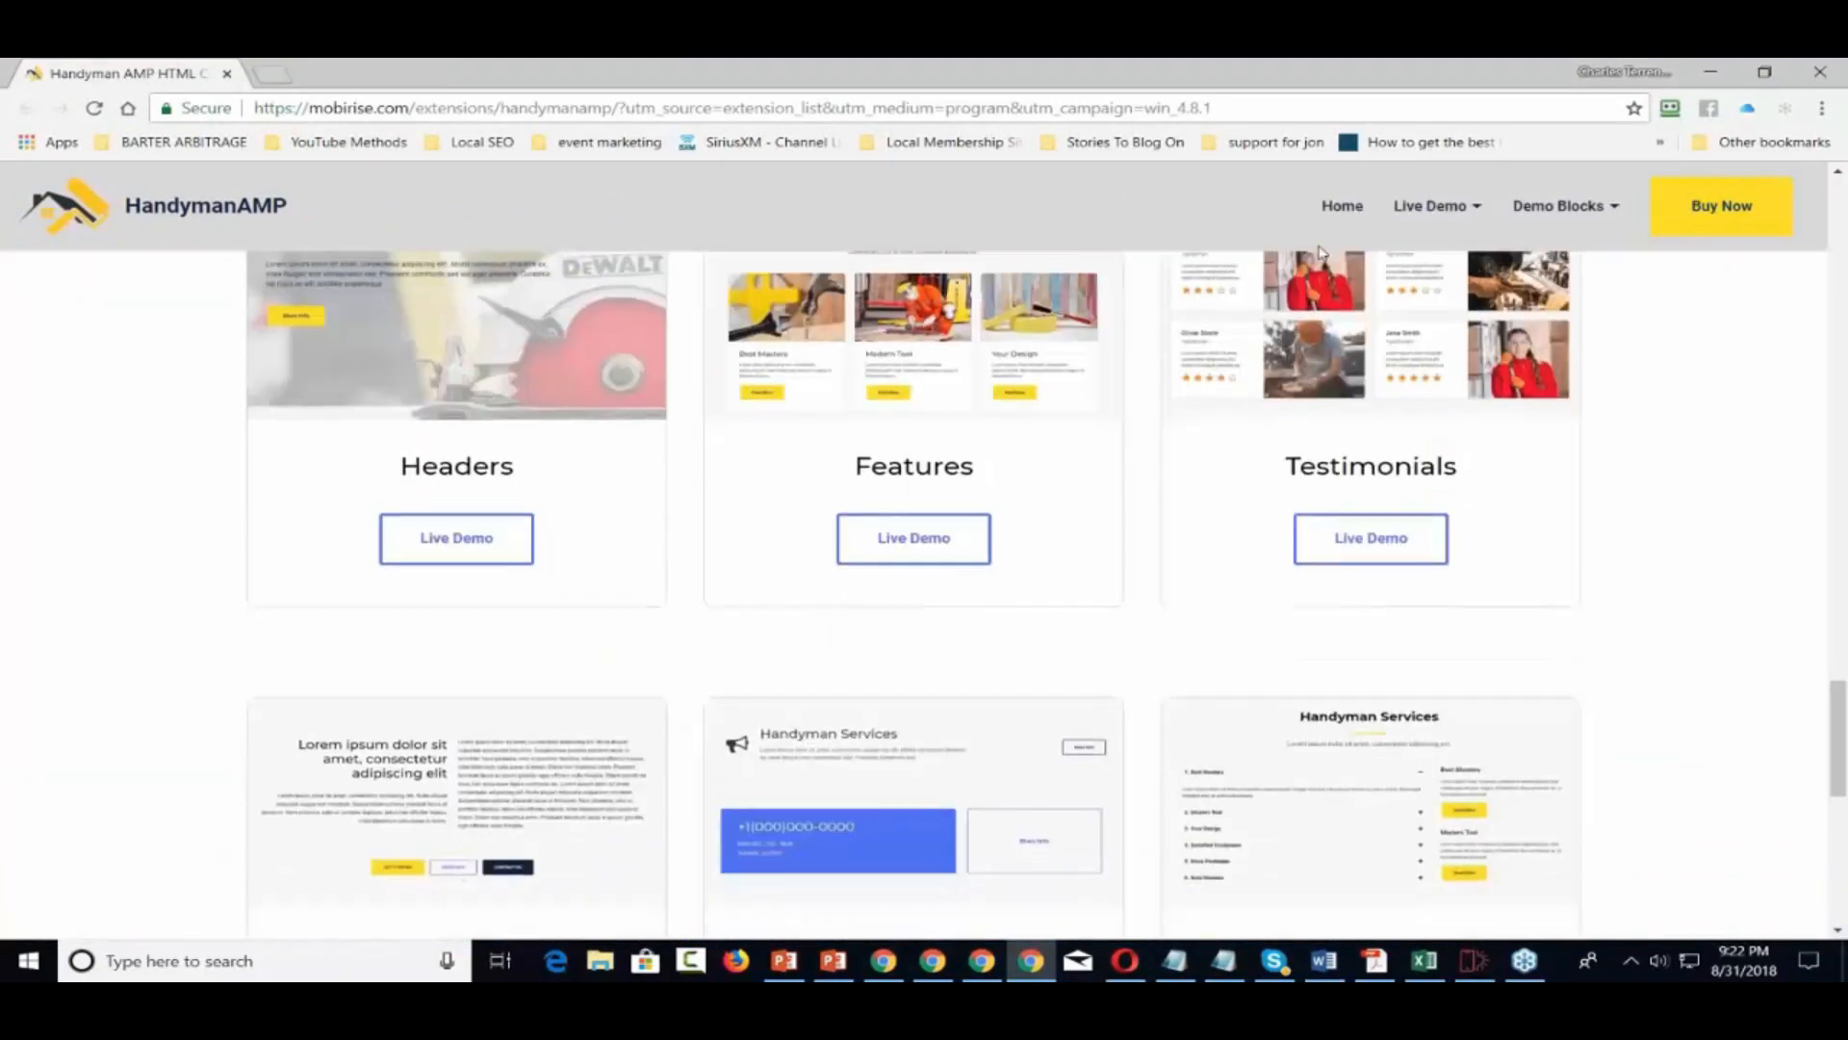
scroll(1320, 253, "down", 2)
scroll(1320, 253, "up", 10)
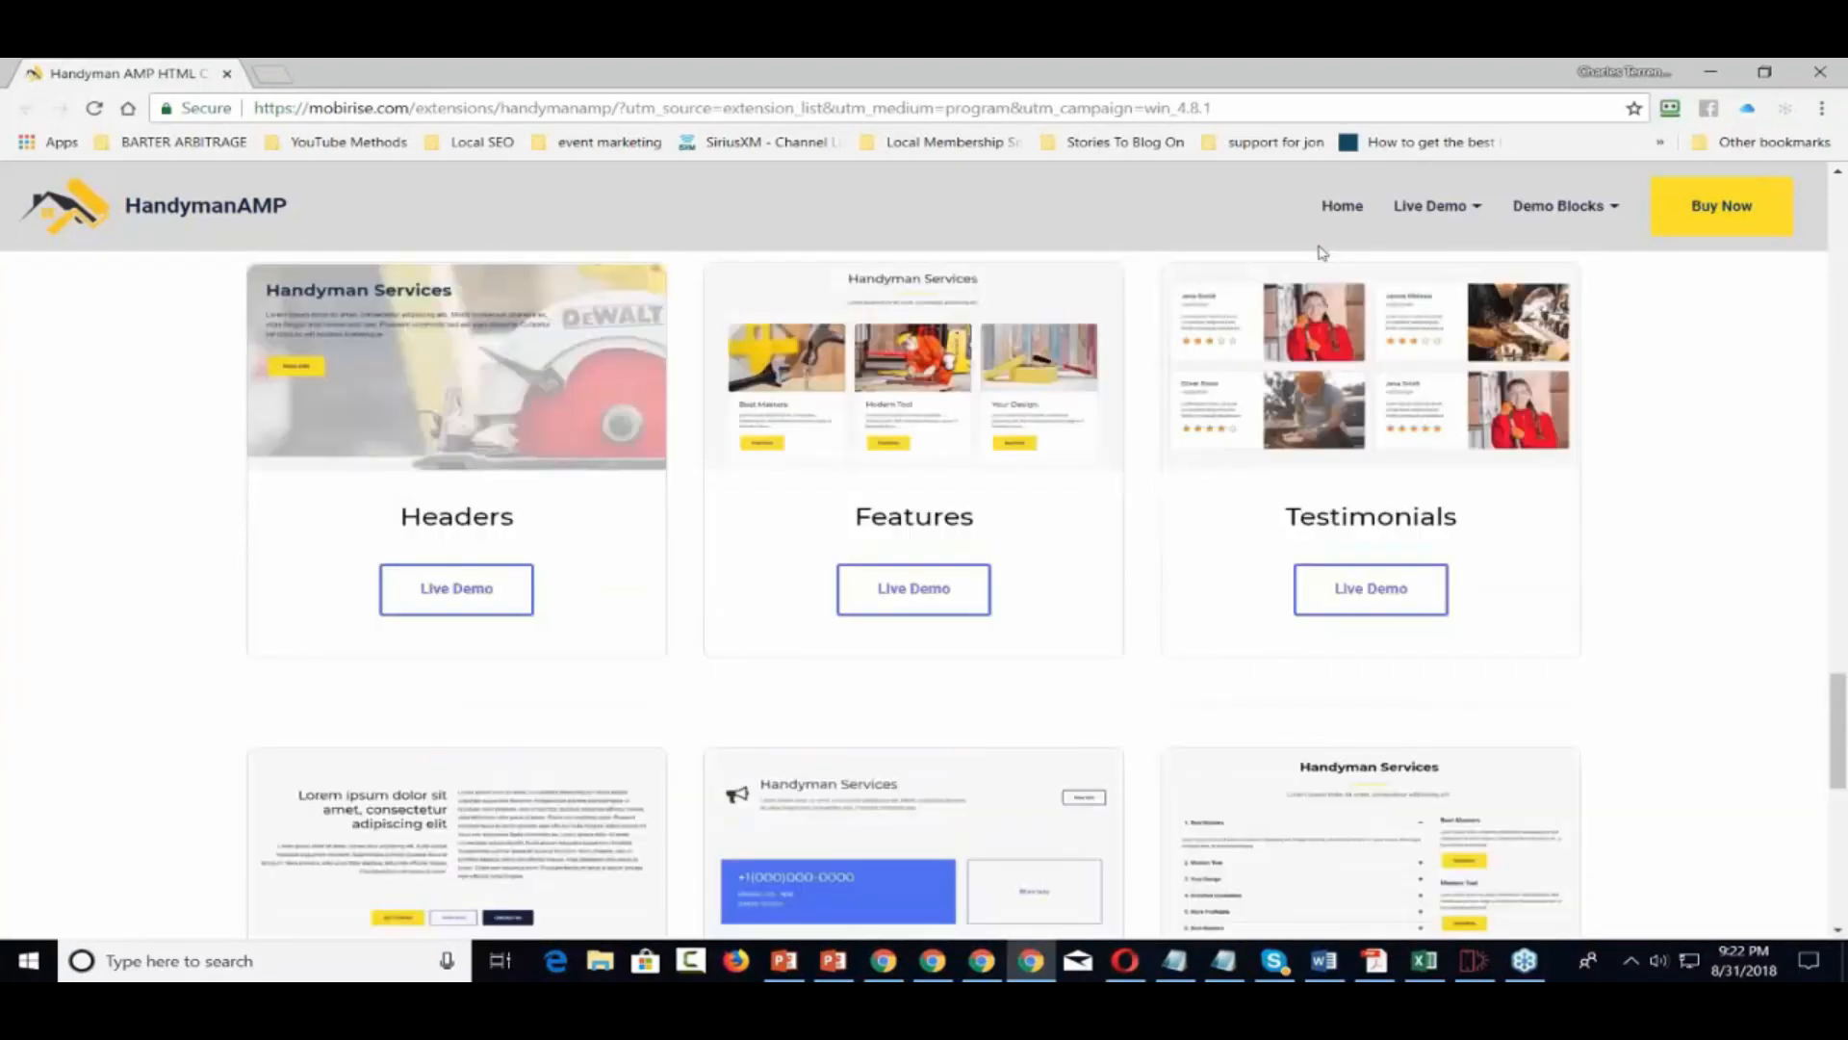
scroll(1319, 252, "up", 15)
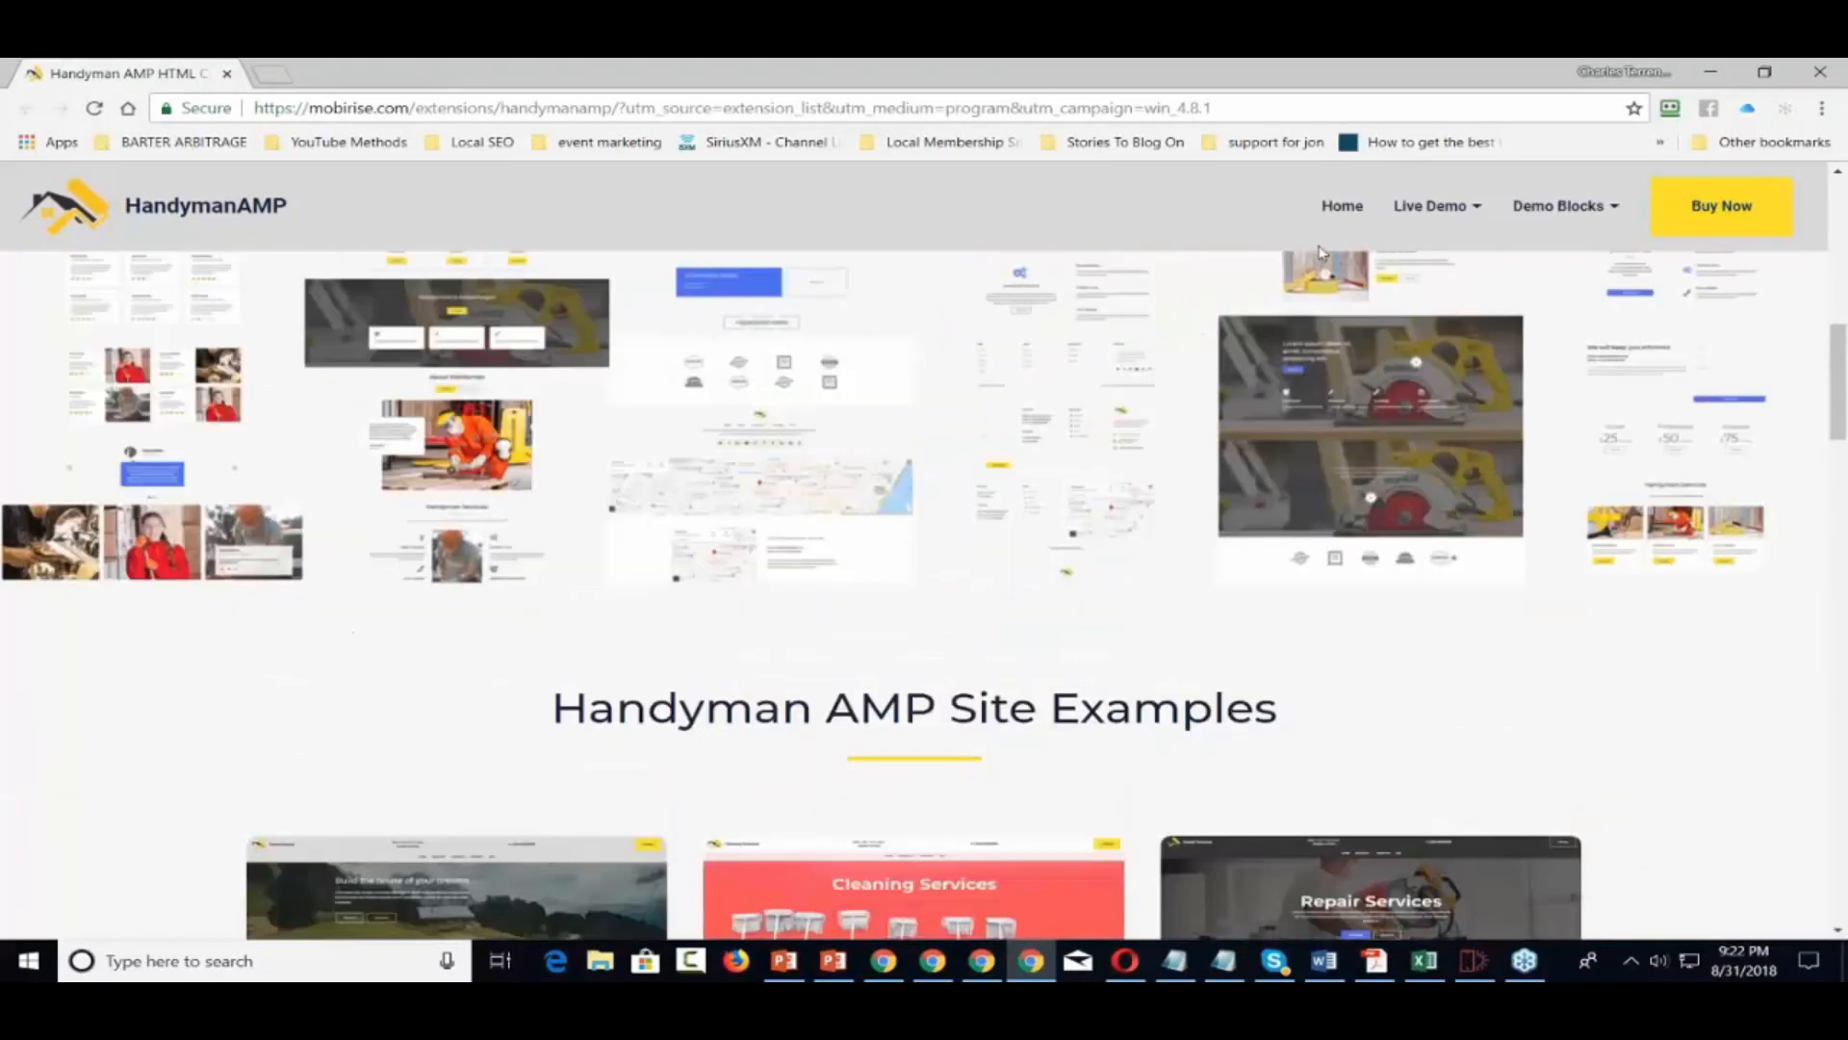
scroll(1319, 253, "up", 4)
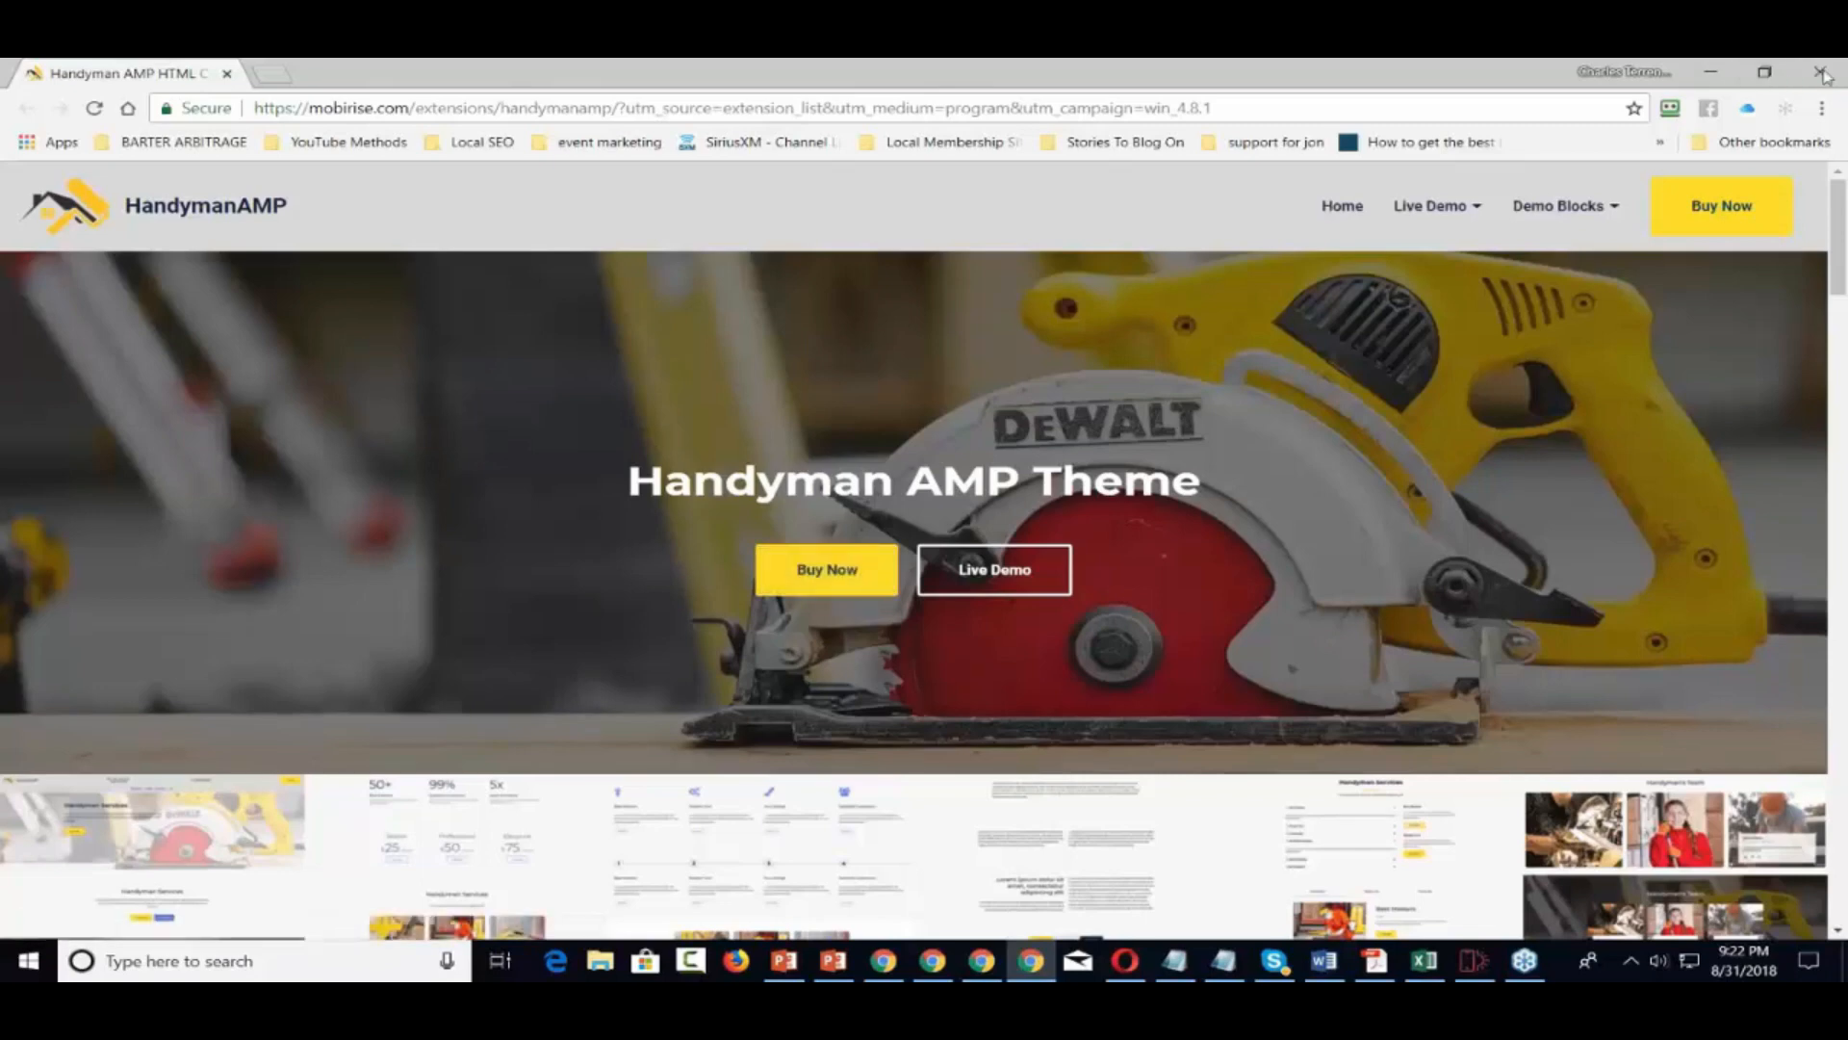
left_click(1822, 73)
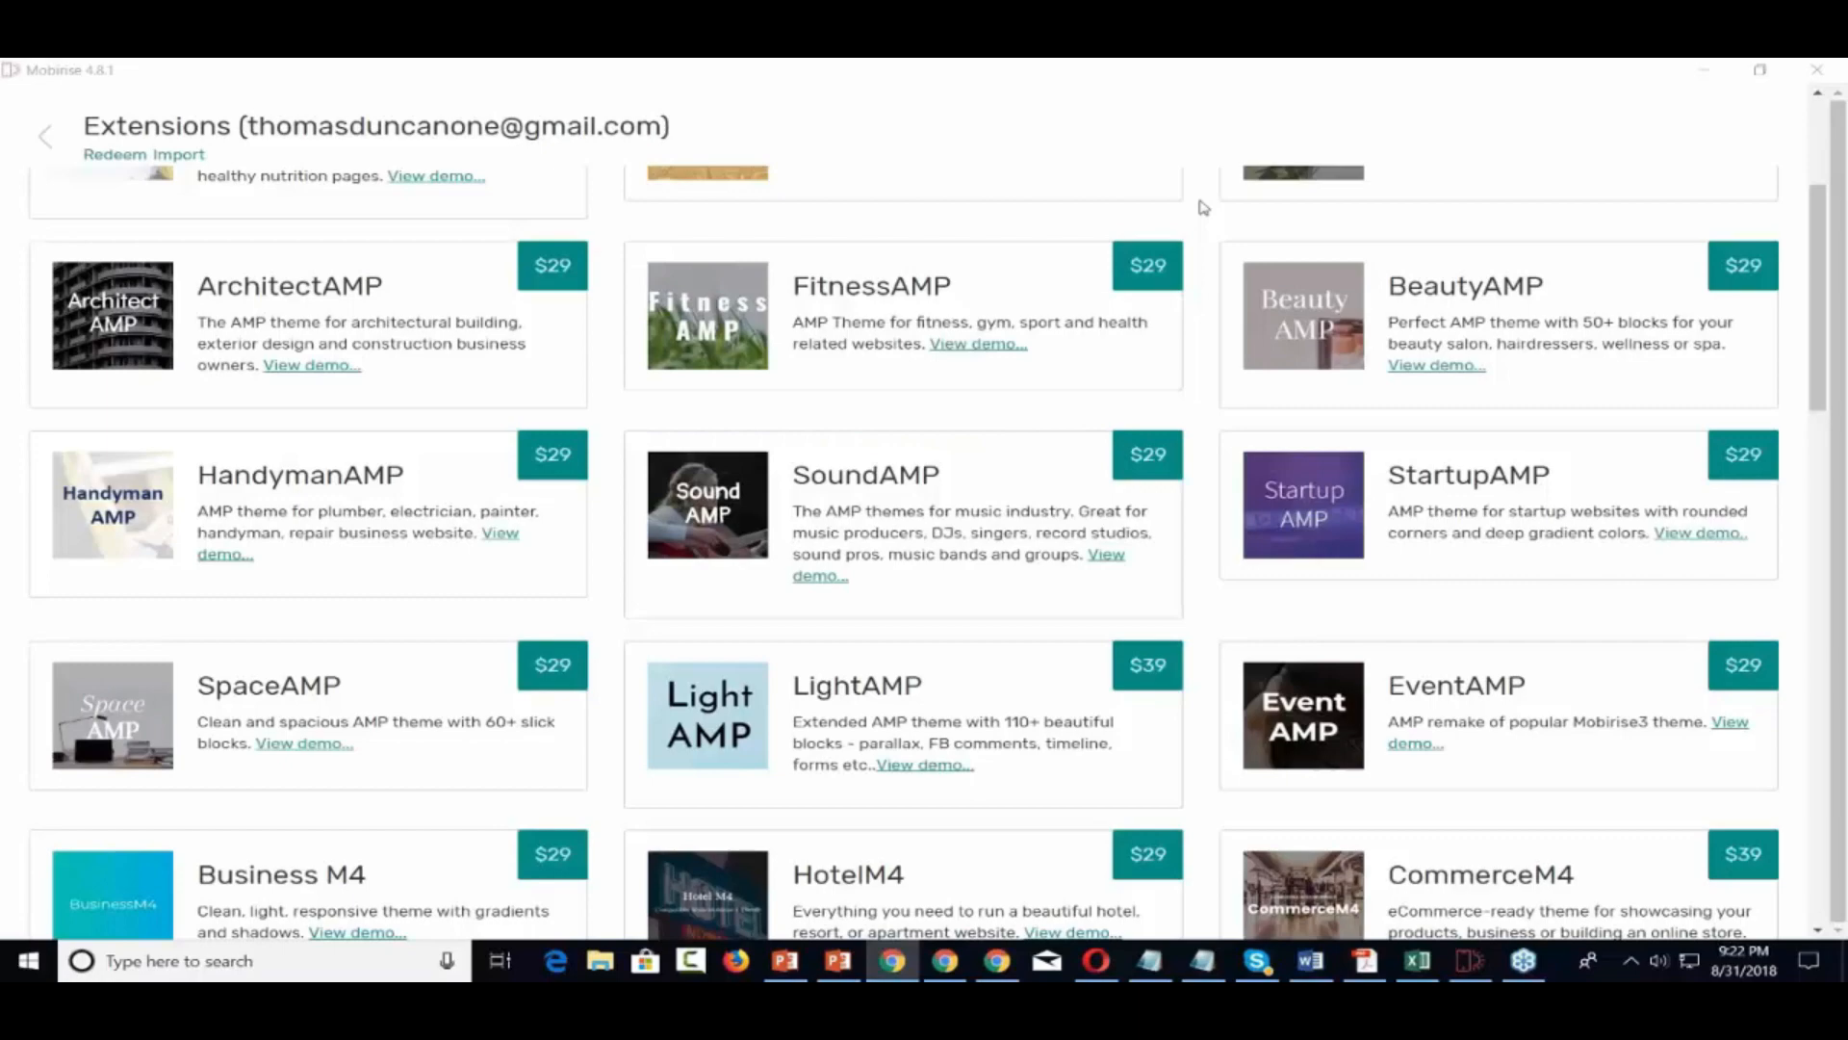
Install the free default Mobirise theme from the Extensions list and dismiss the notice
scroll(1203, 207, "up", 3)
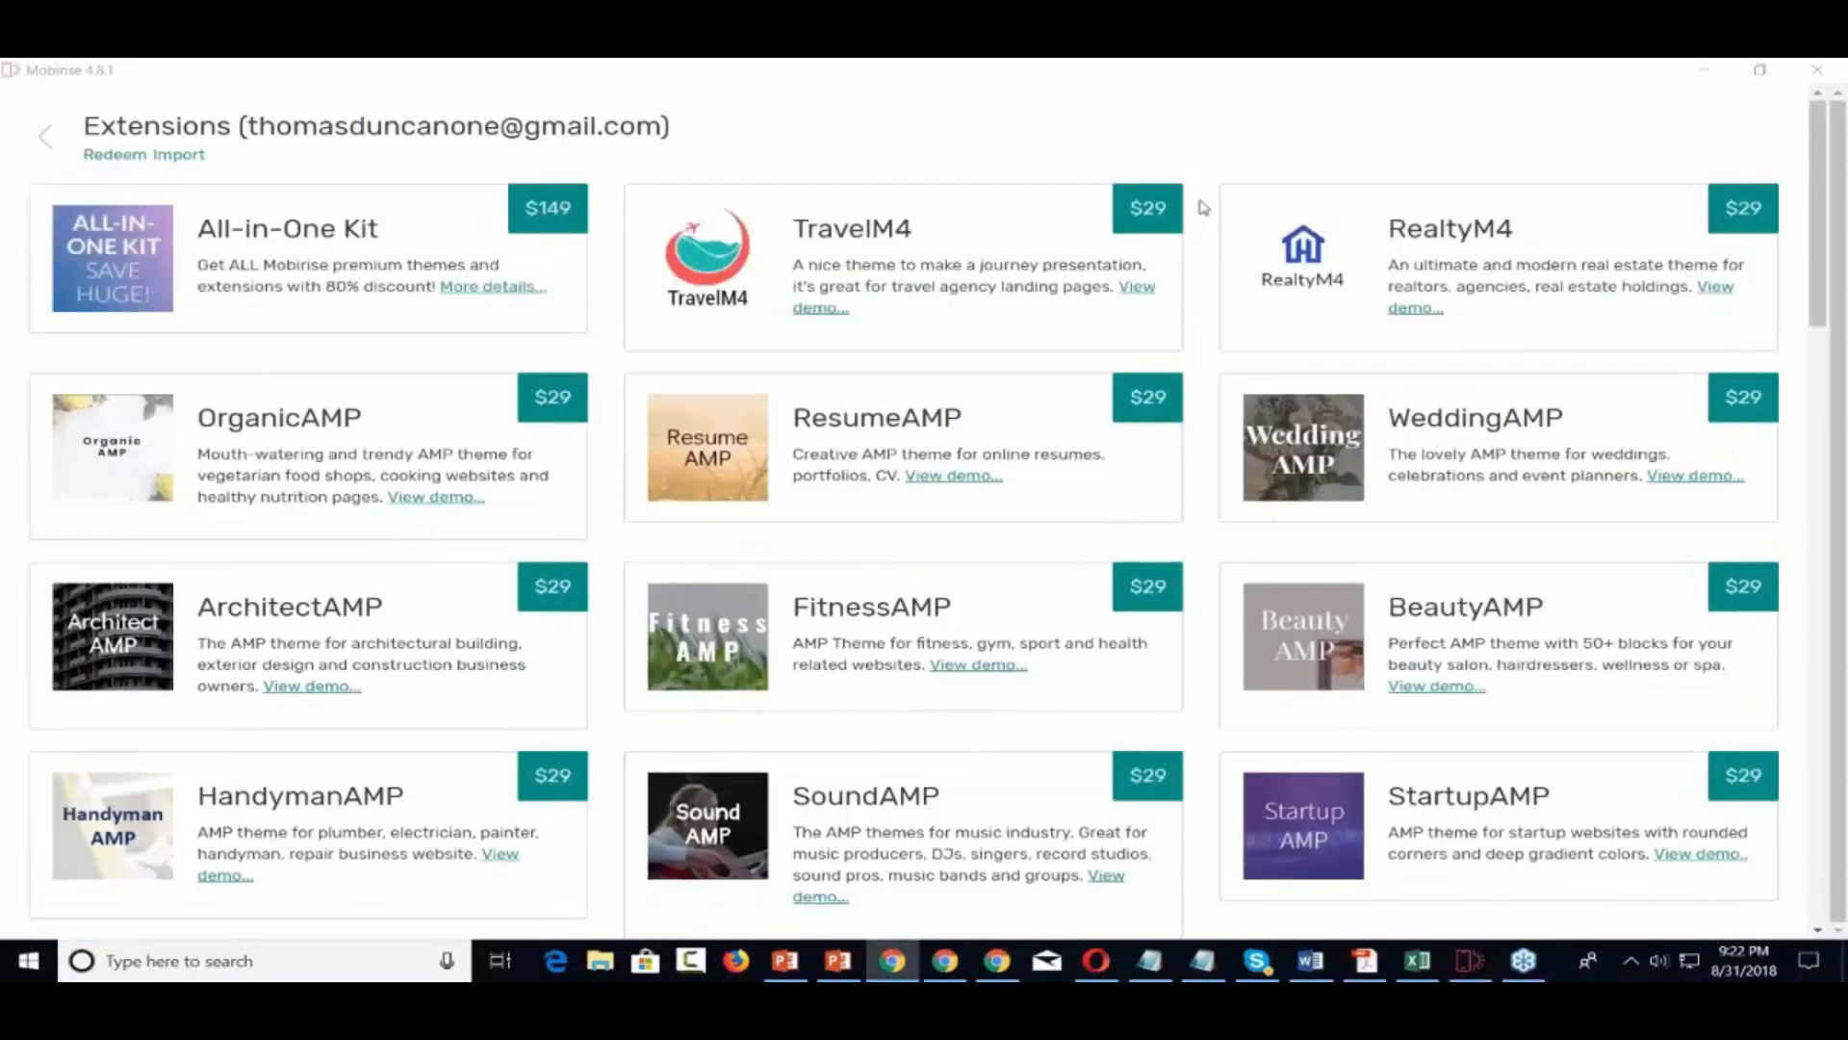
scroll(1203, 207, "down", 5)
scroll(1203, 207, "down", 6)
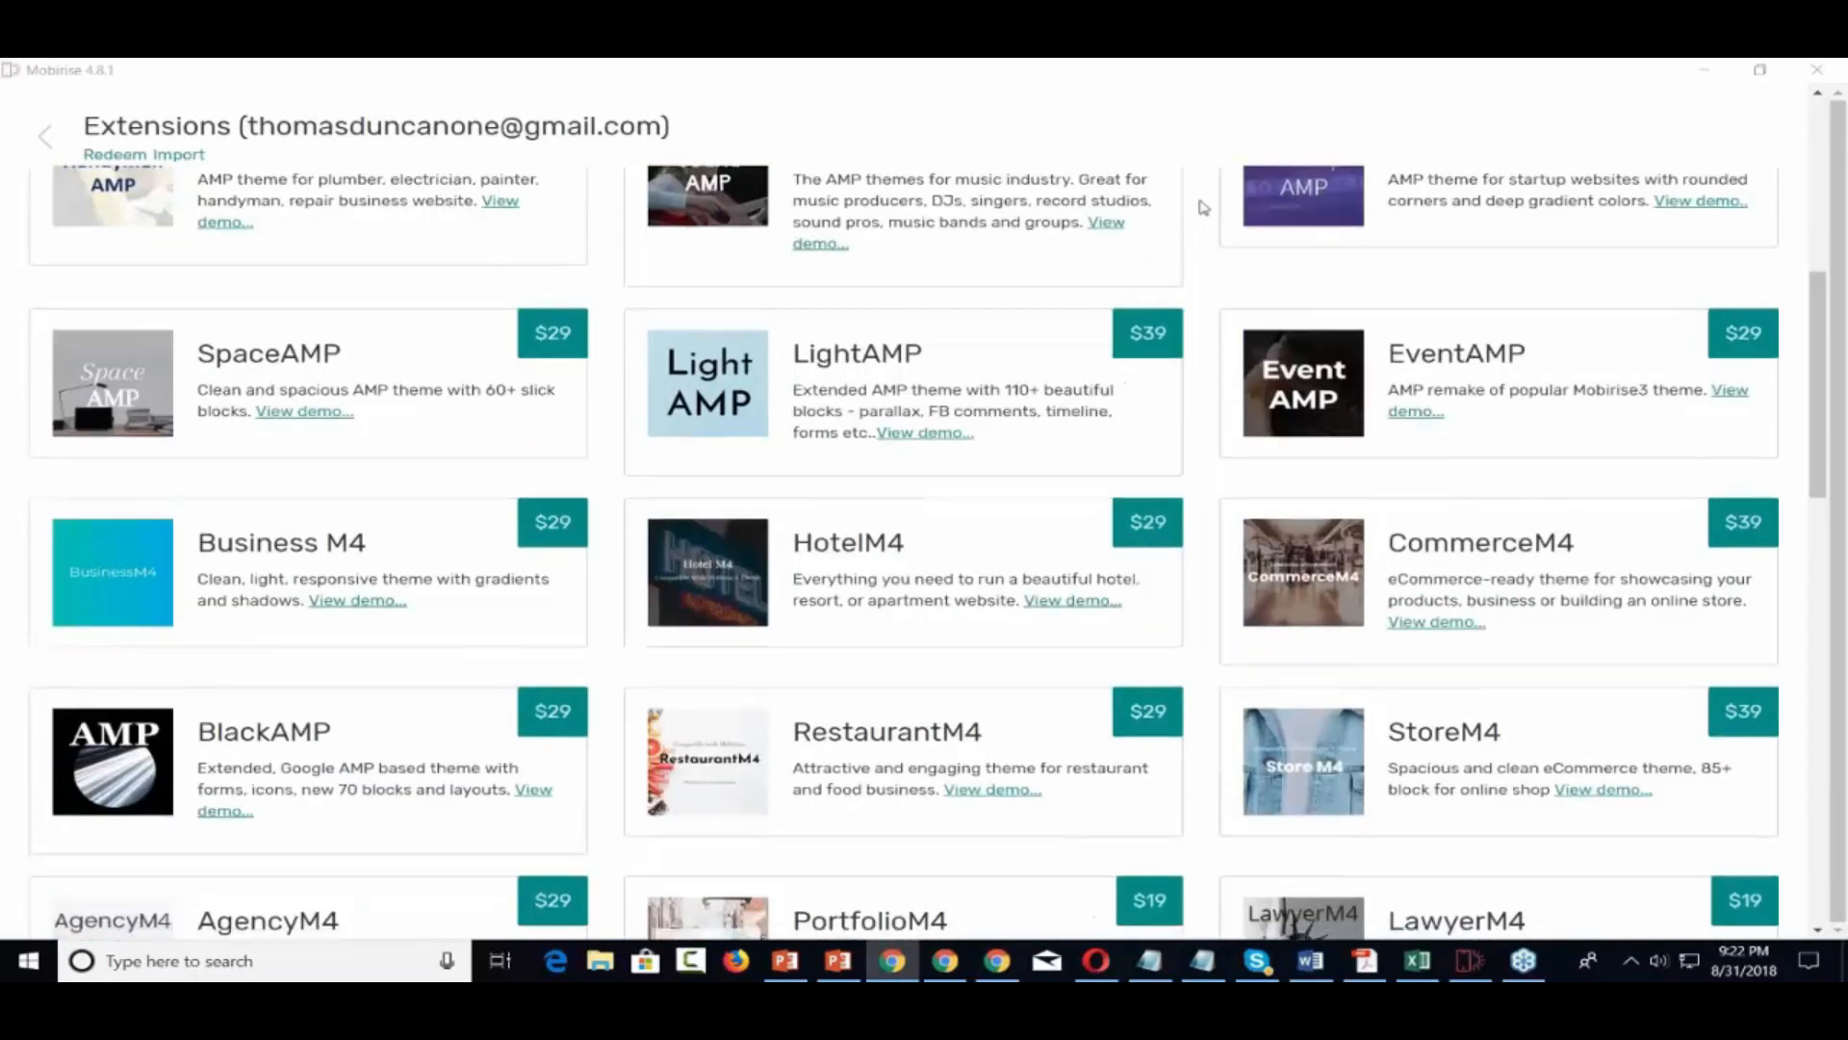
scroll(1203, 207, "down", 2)
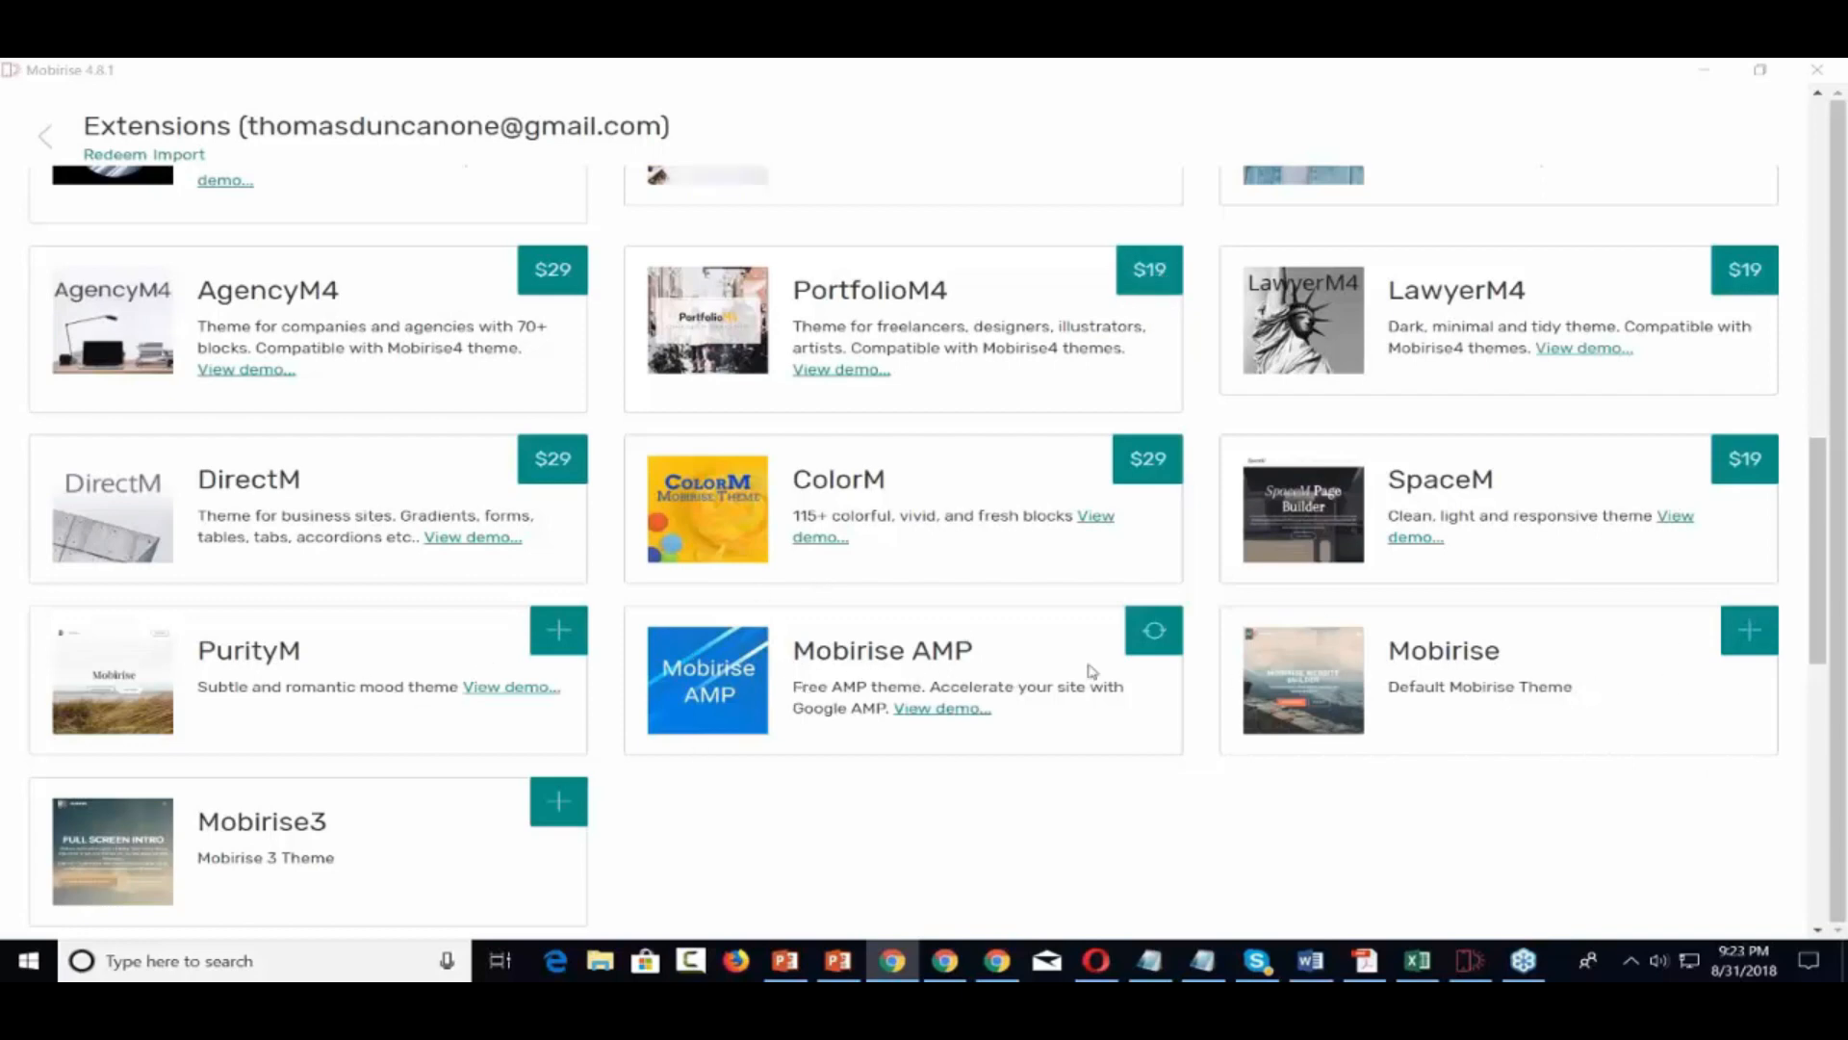
scroll(1155, 664, "up", 2)
scroll(1154, 664, "down", 1)
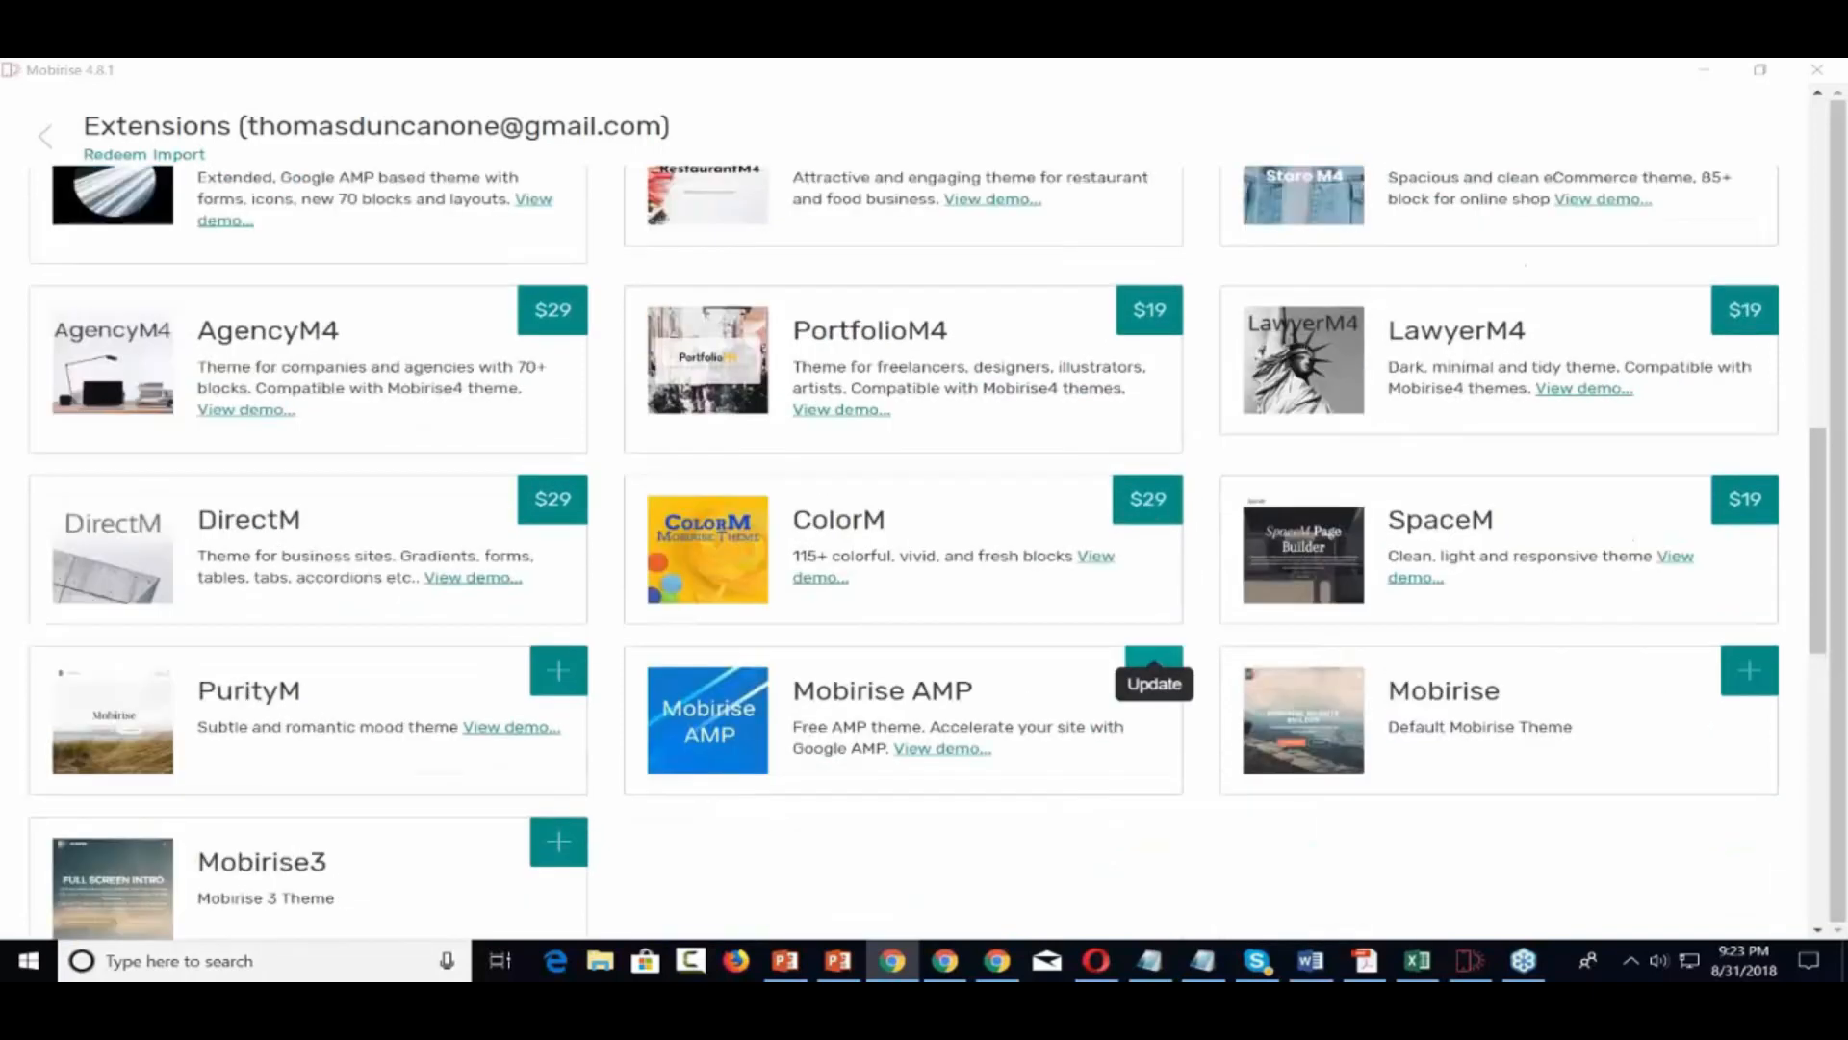
scroll(1155, 662, "down", 2)
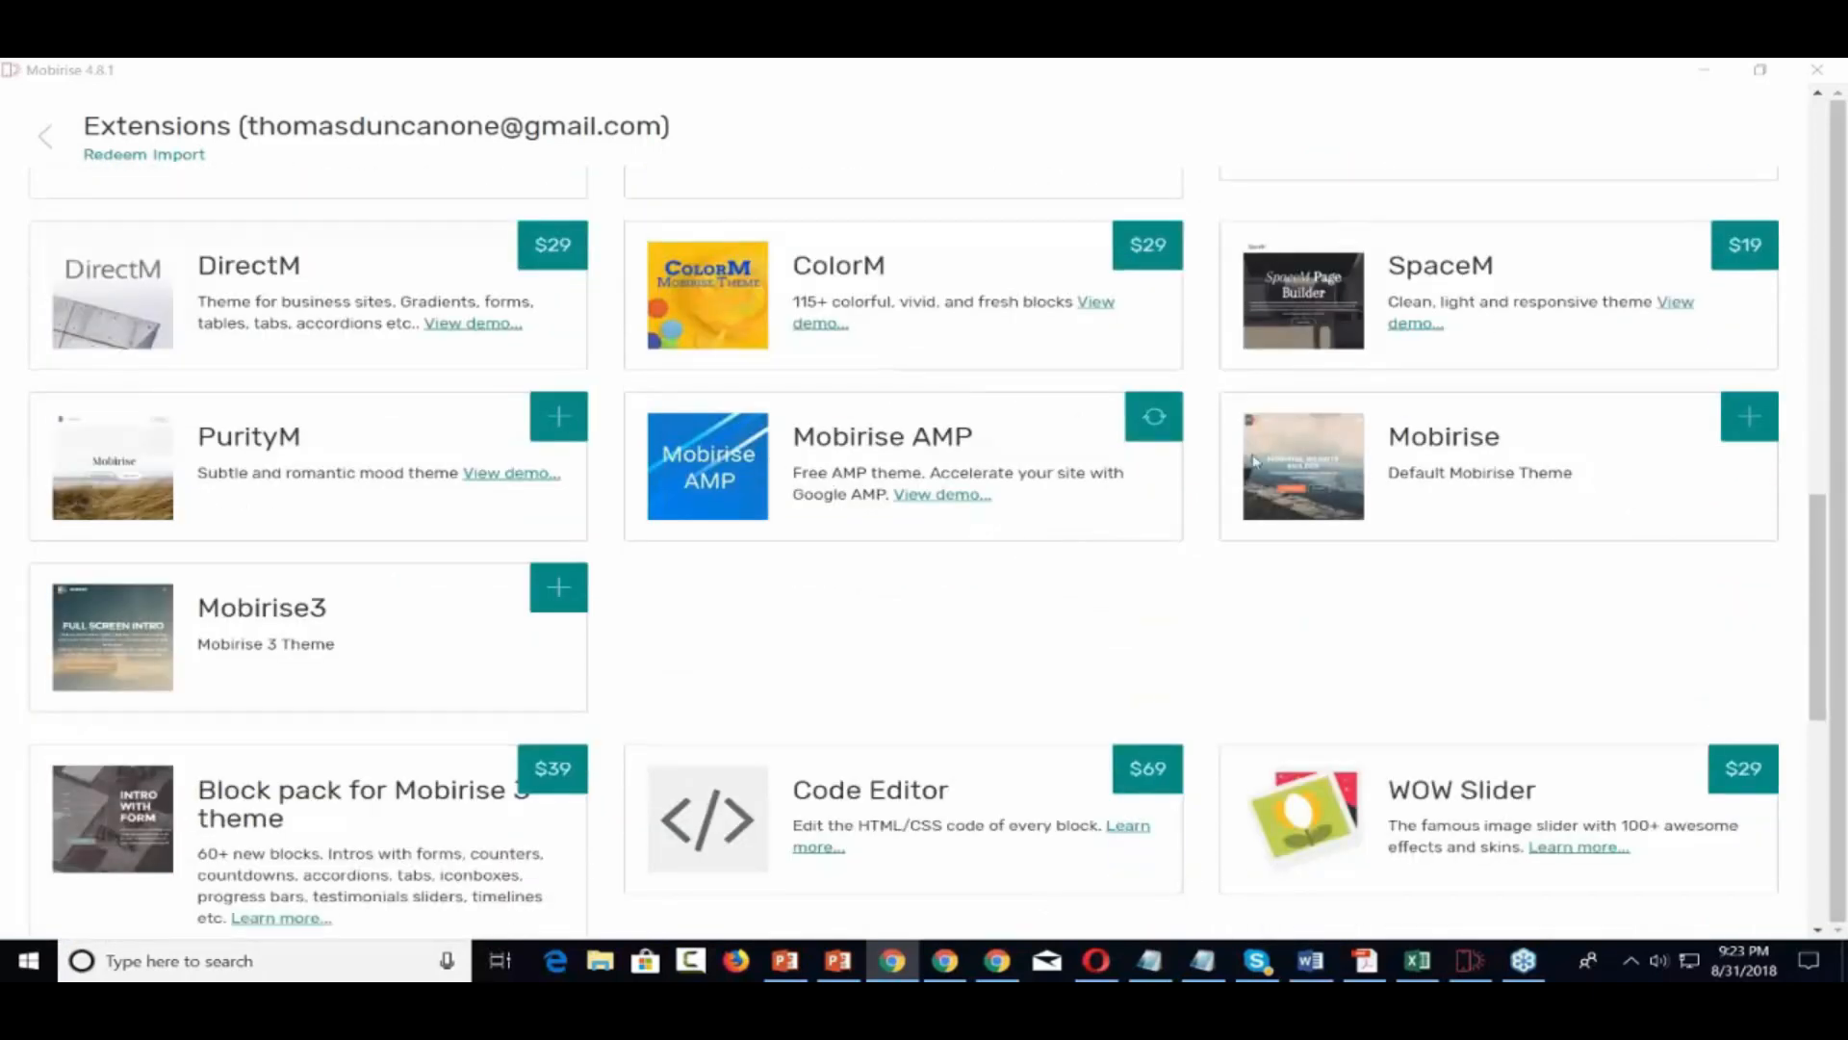
left_click(1749, 419)
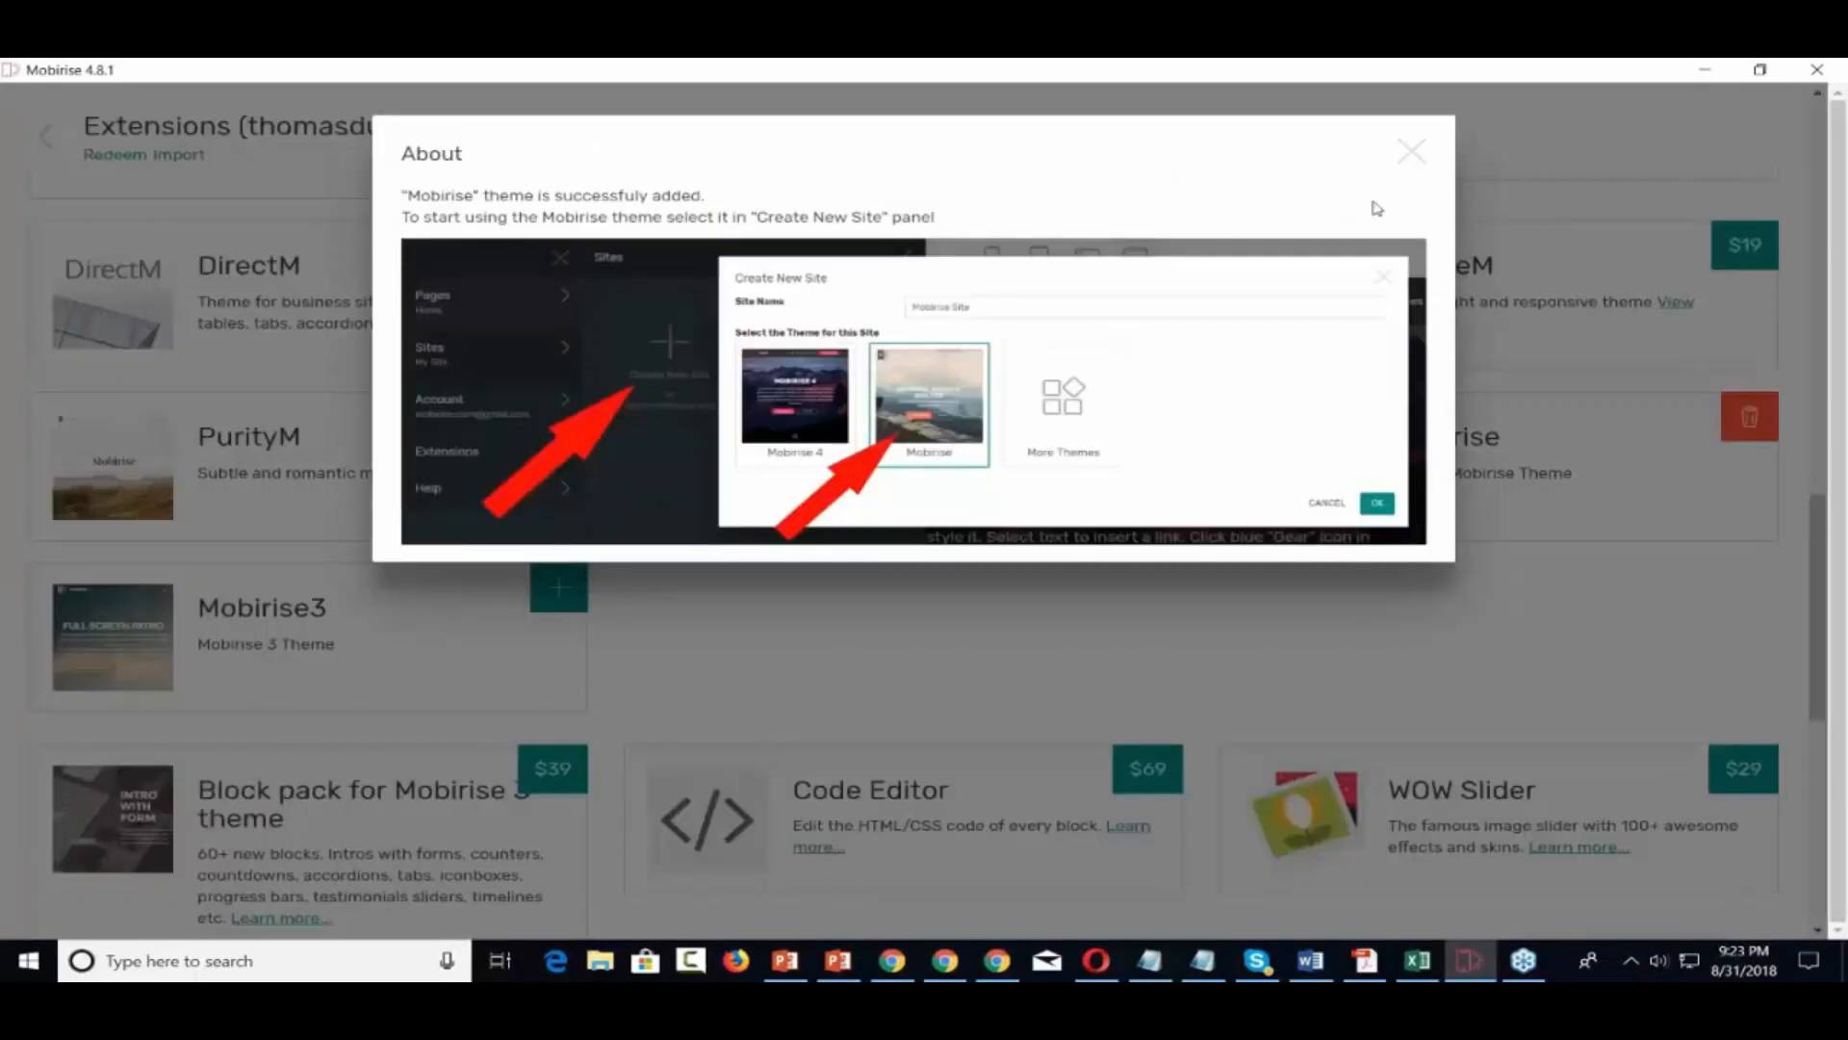
left_click(1411, 154)
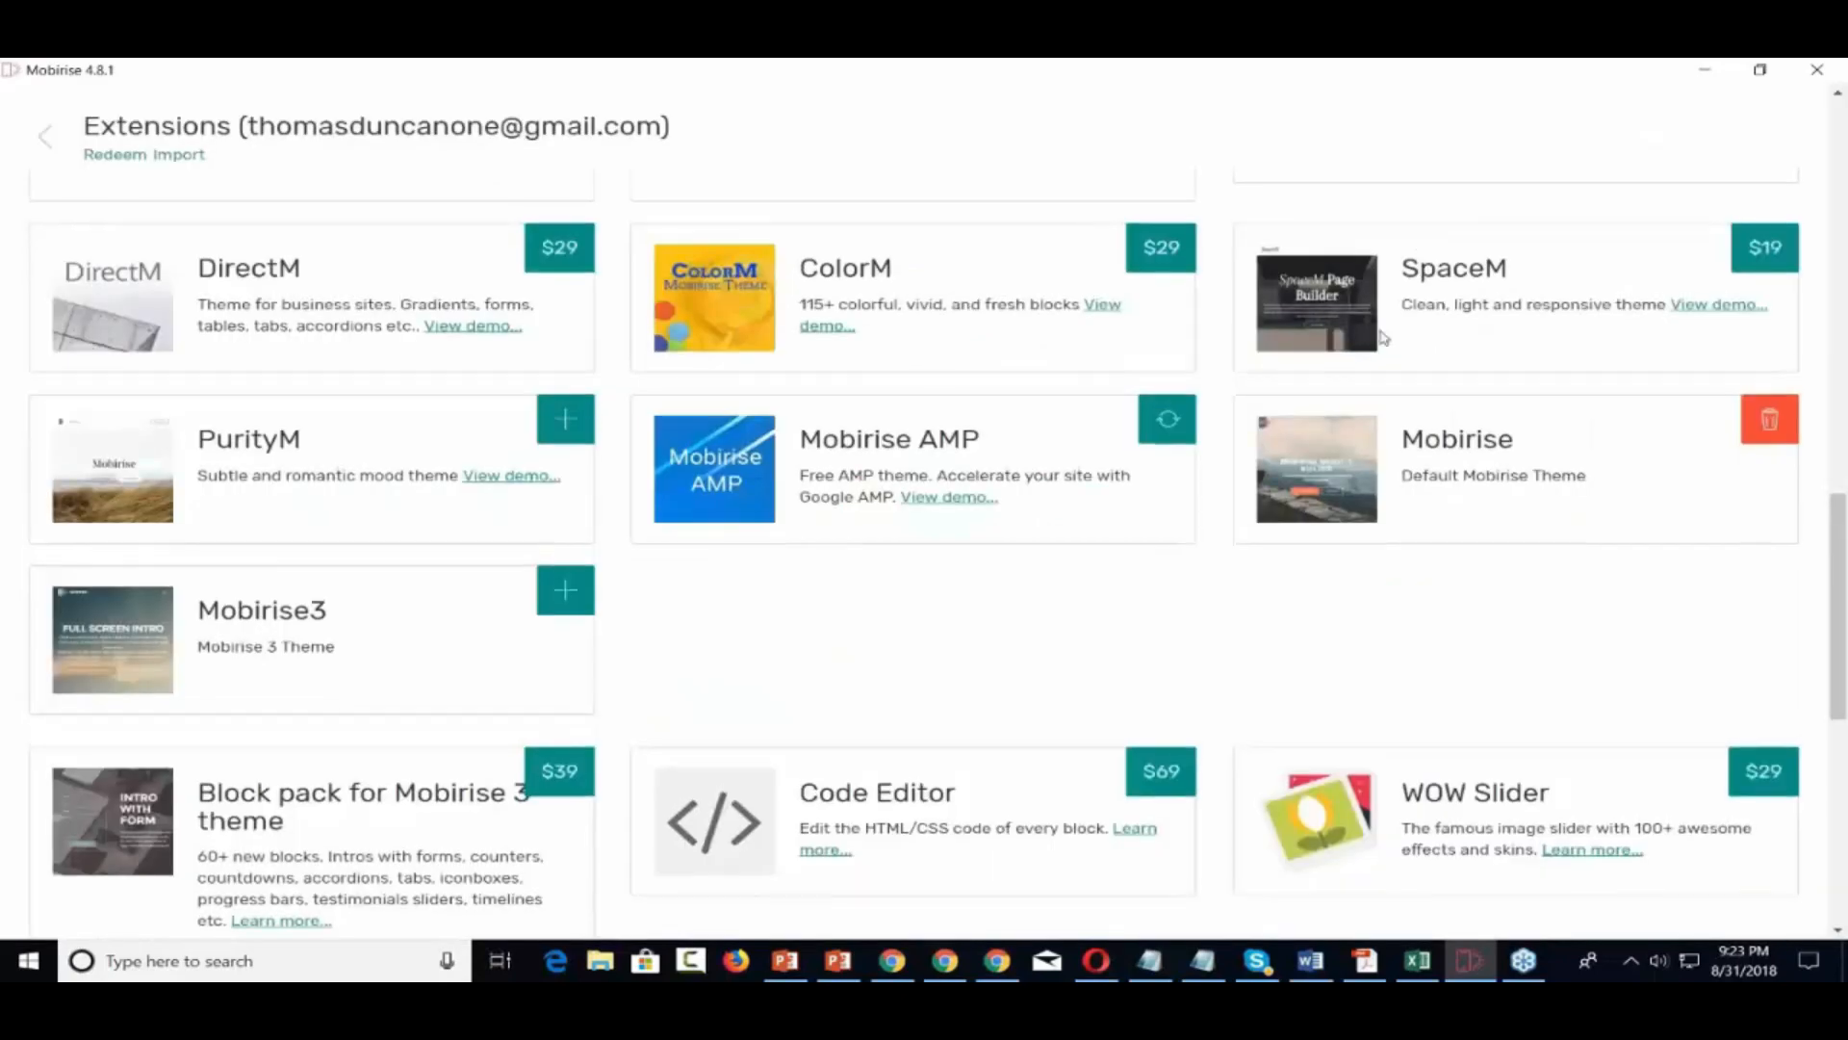
scroll(674, 385, "up", 8)
Back in the page editor, drag a Subscribe Form block from the Forms section onto the page
left_click(44, 140)
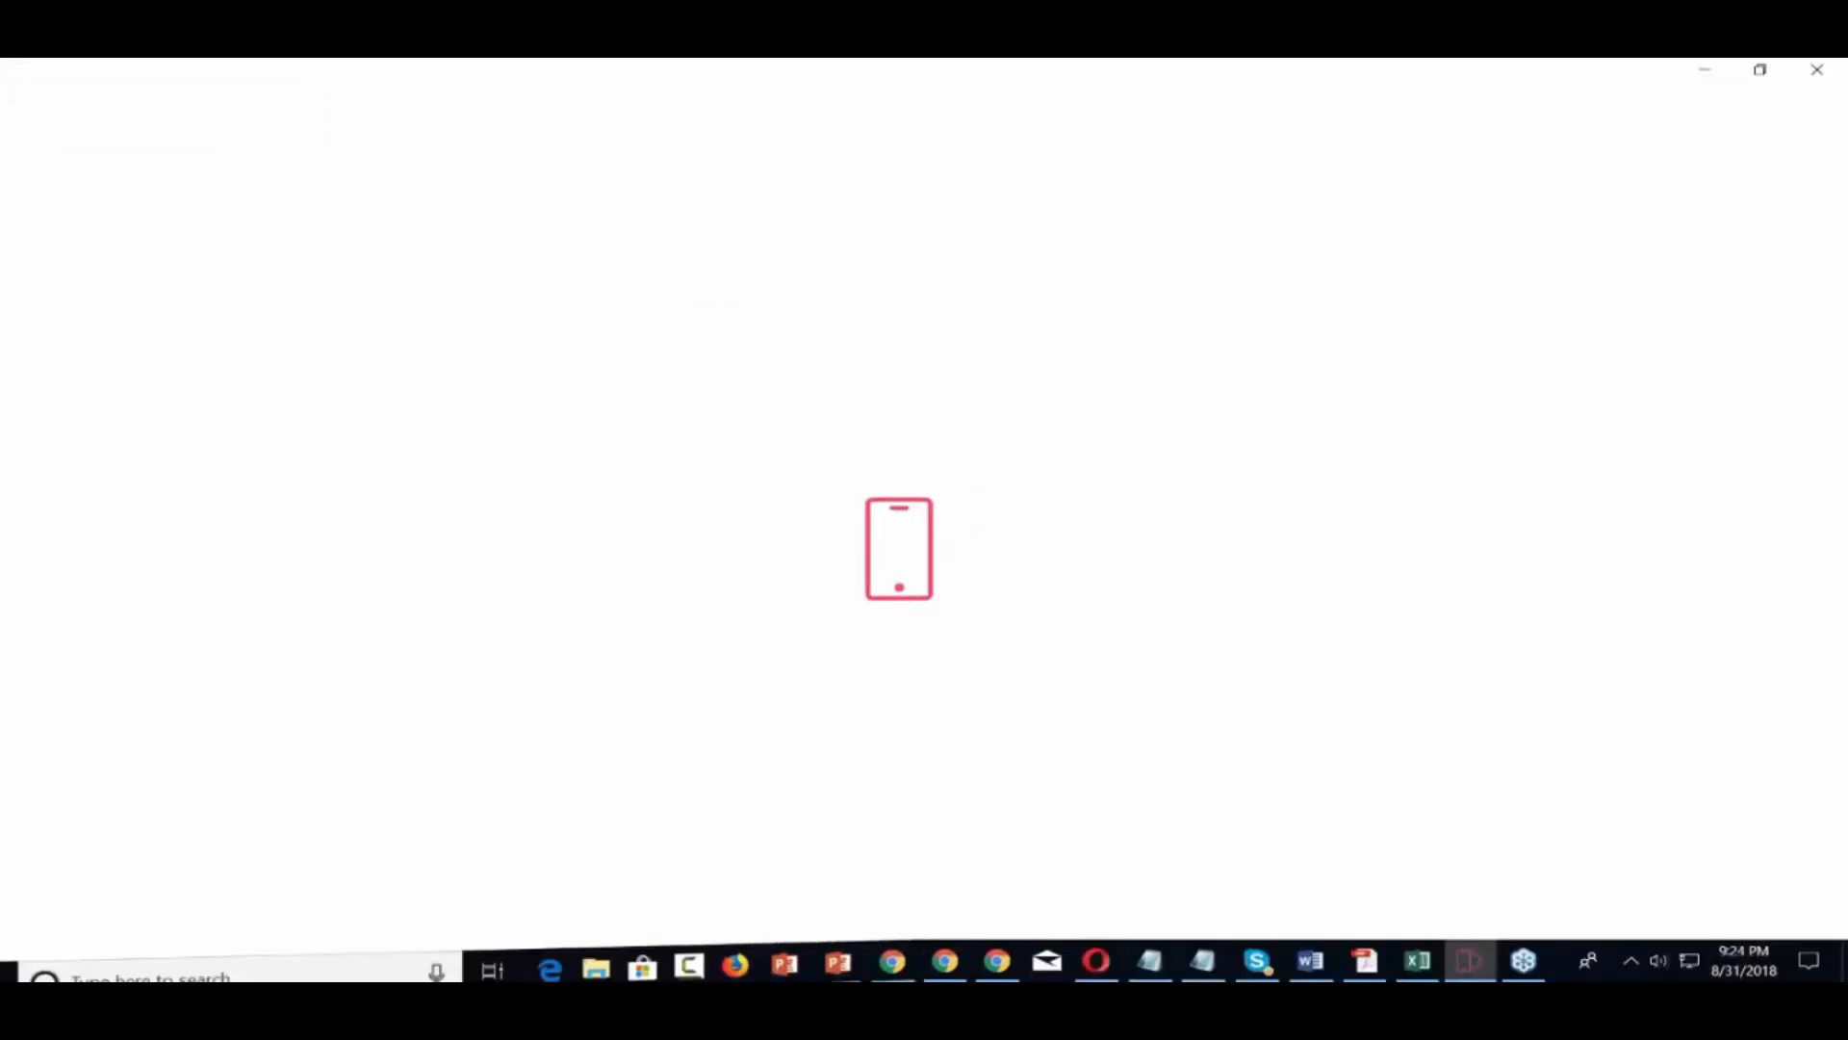
left_click(1783, 890)
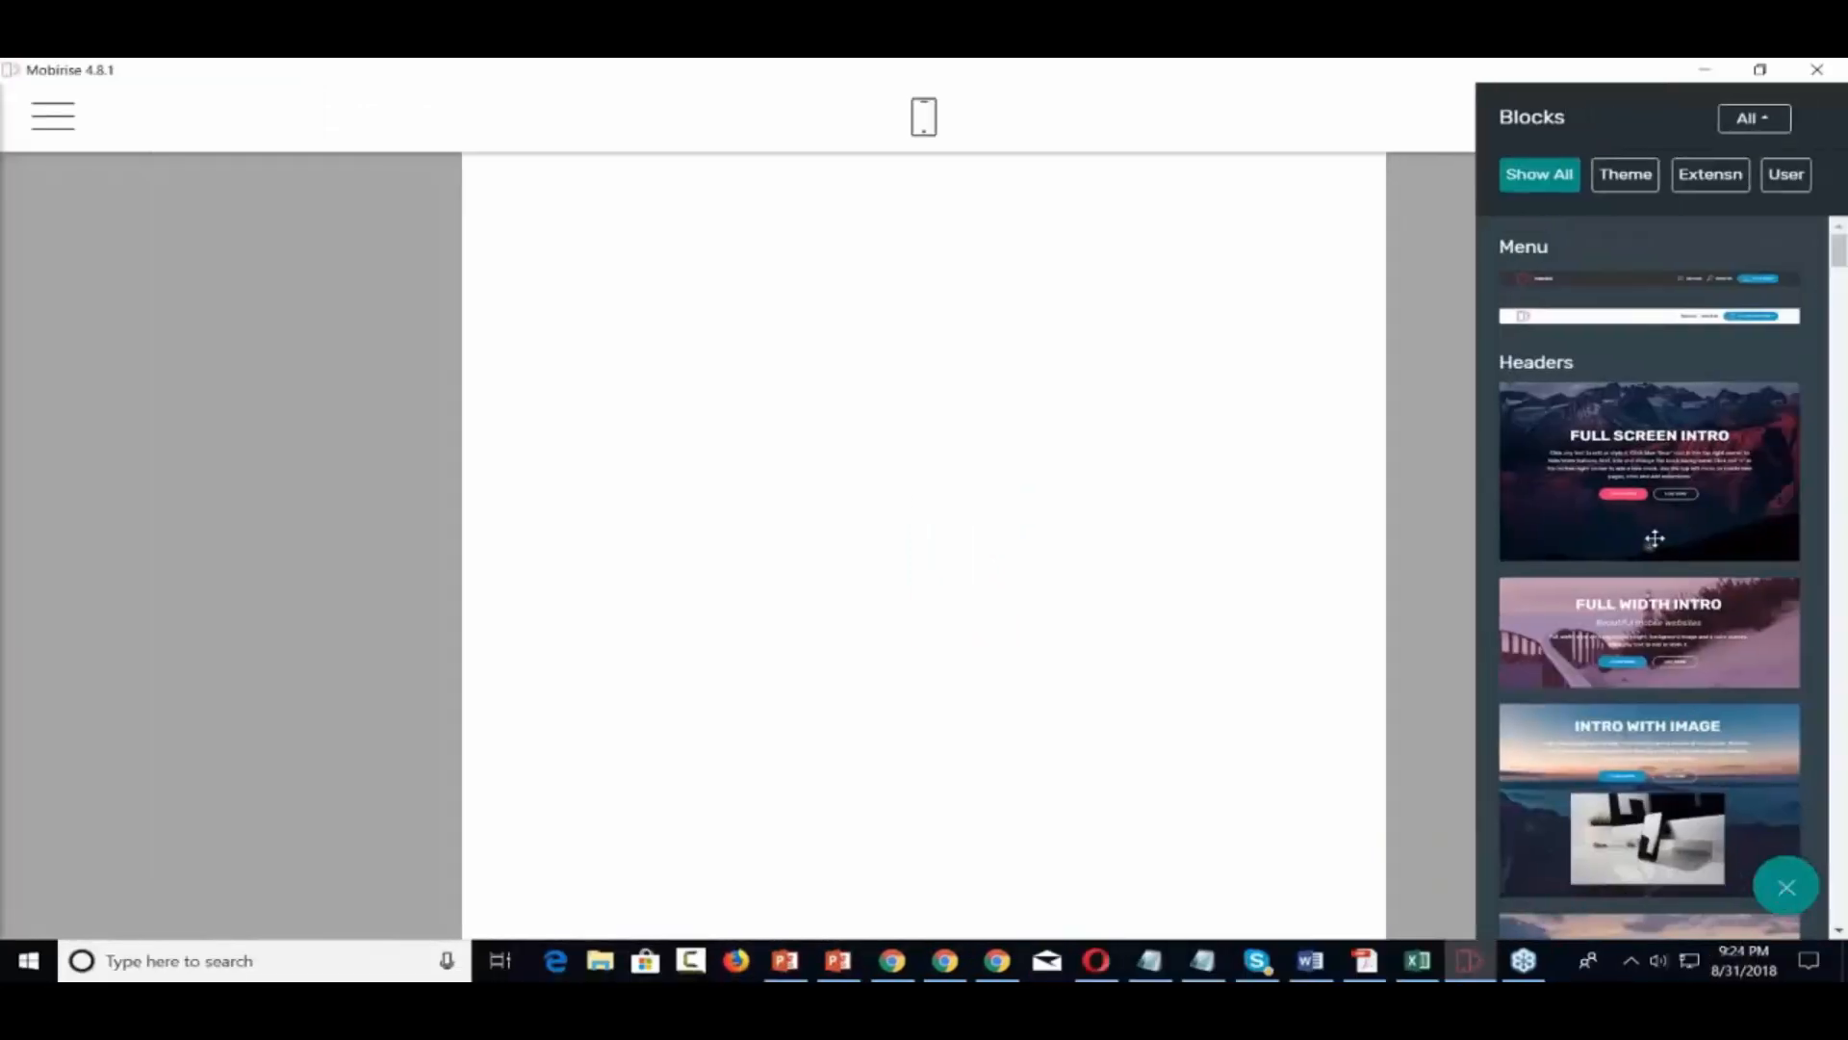
scroll(1656, 537, "down", 5)
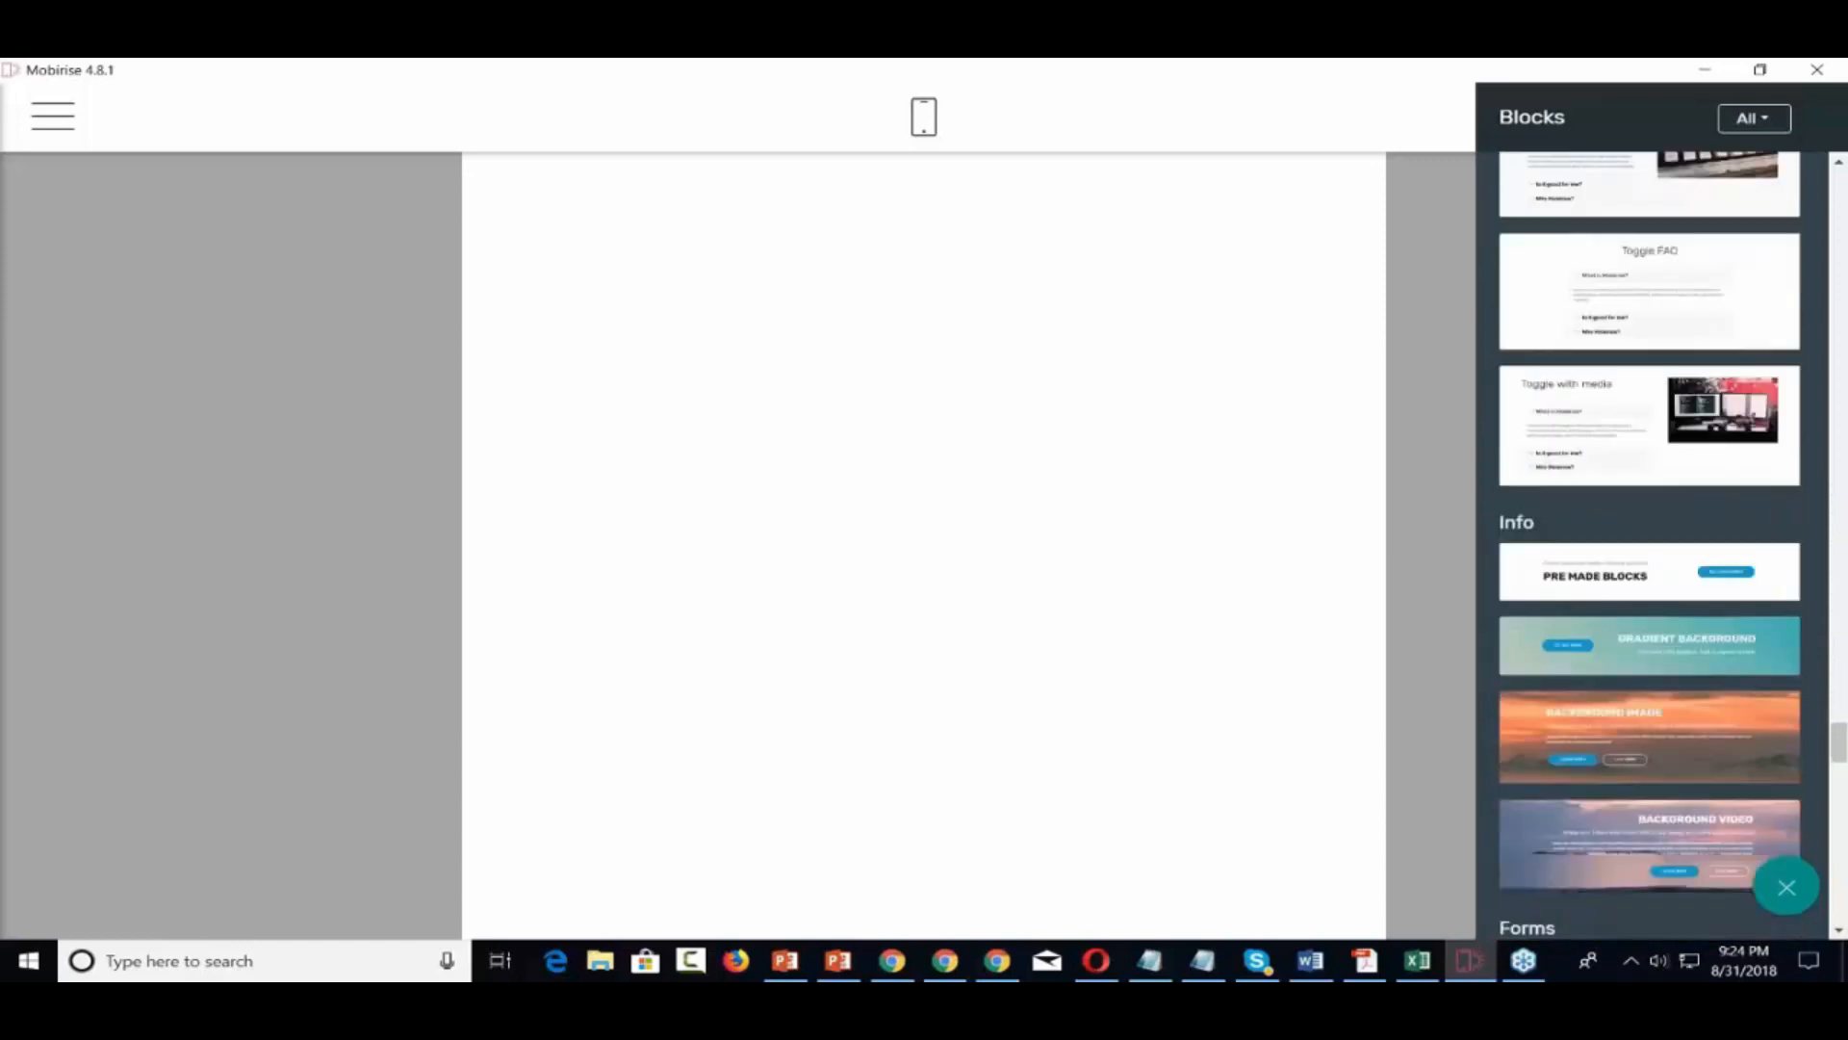
scroll(1649, 539, "down", 2)
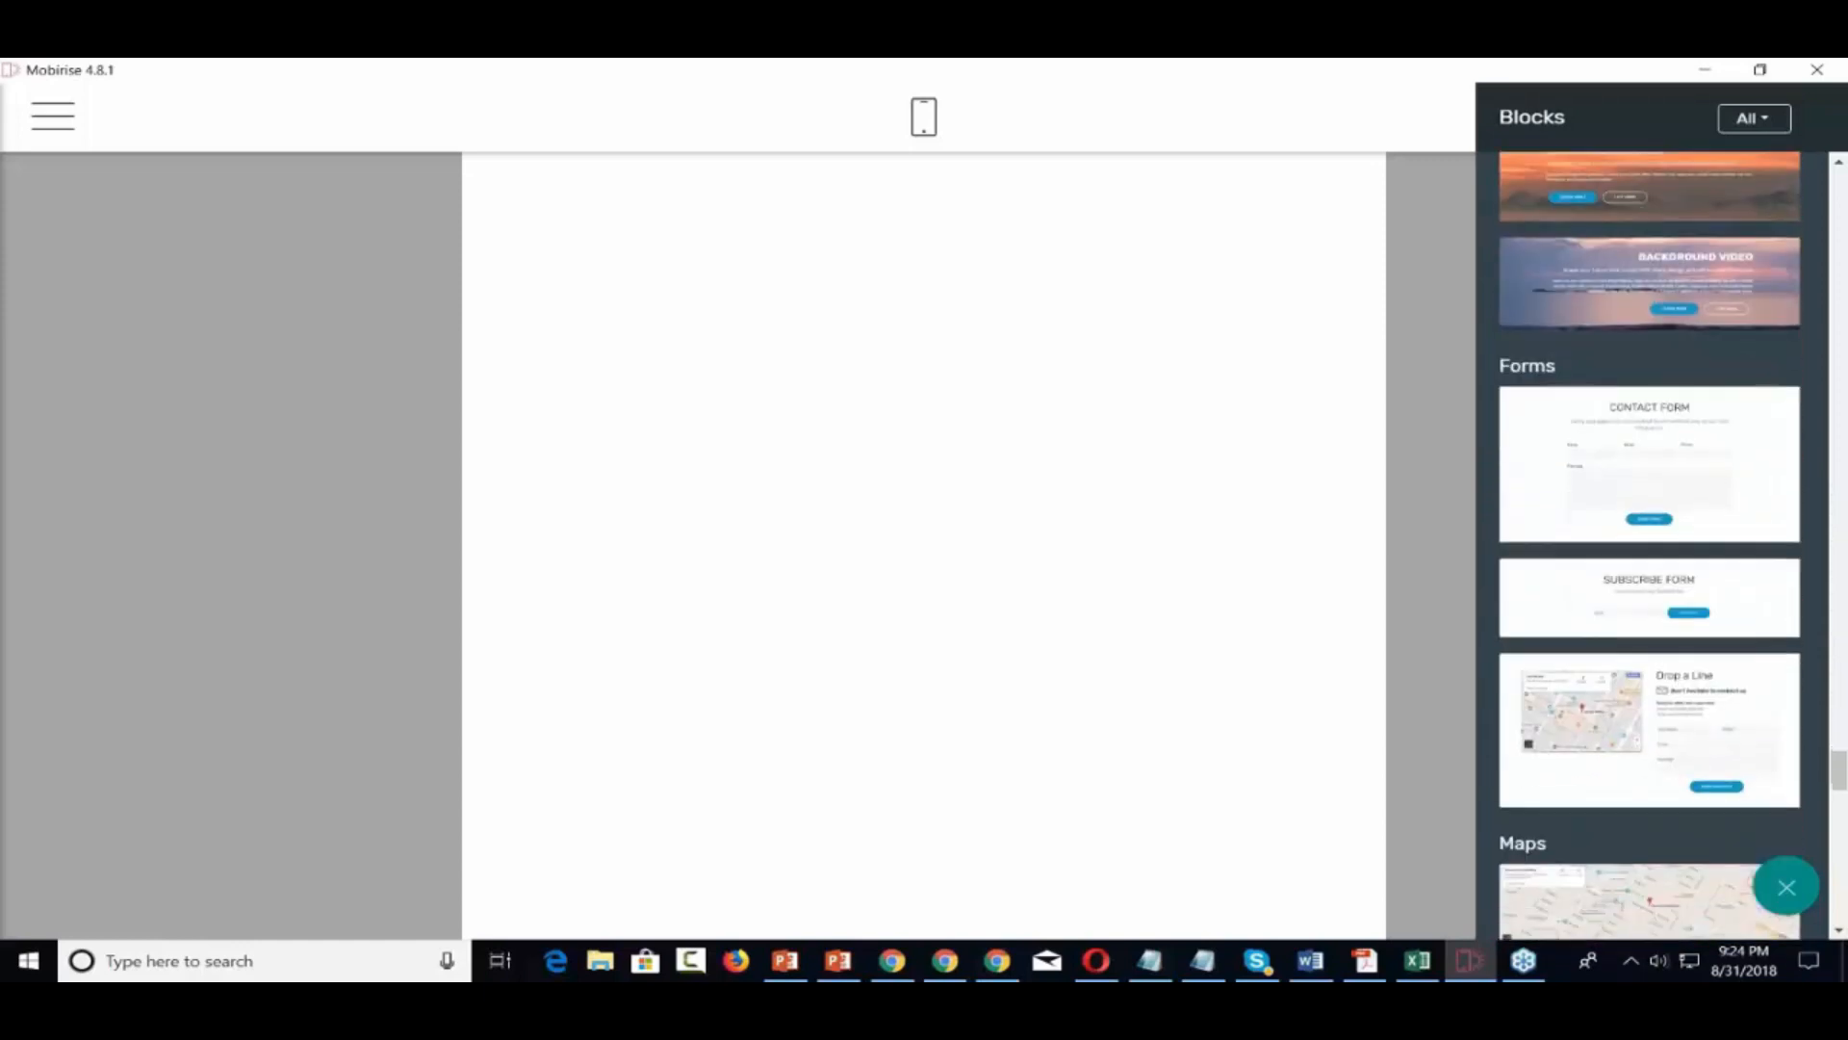
scroll(1649, 539, "down", 1)
scroll(1628, 378, "down", 1)
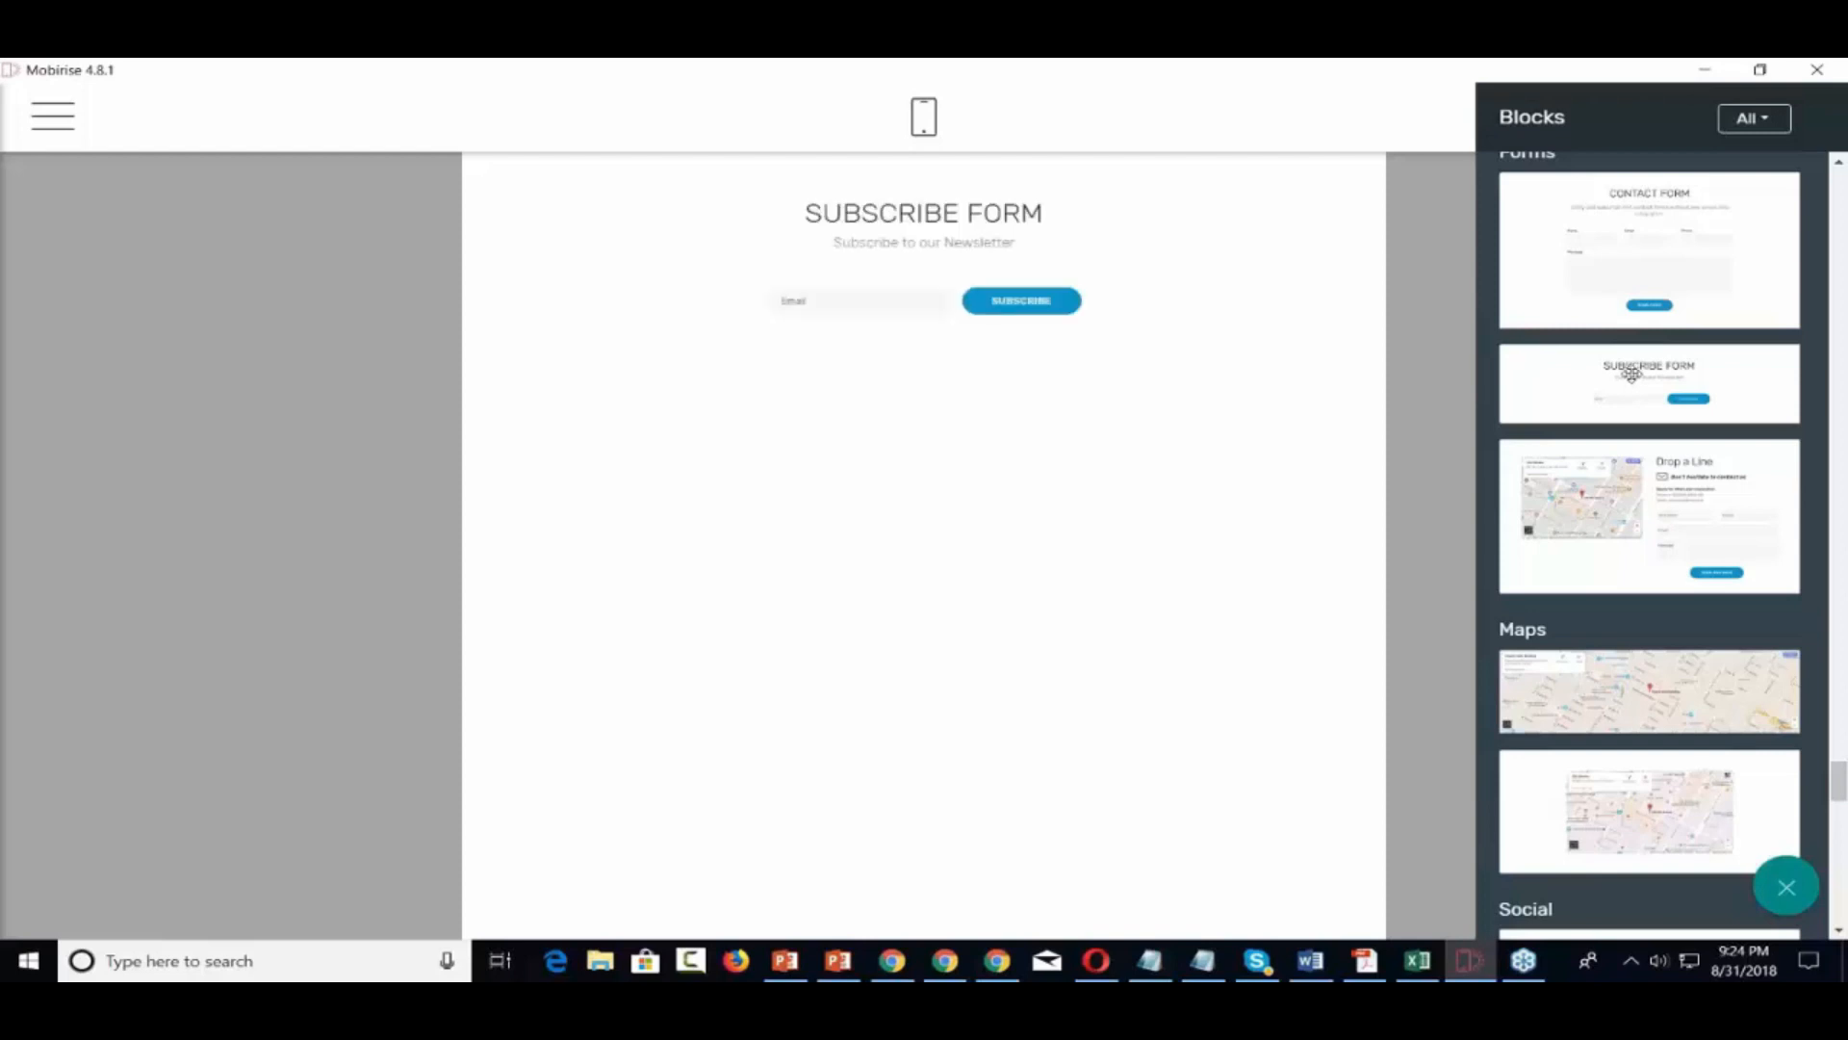
left_click_drag(1629, 374, 925, 385)
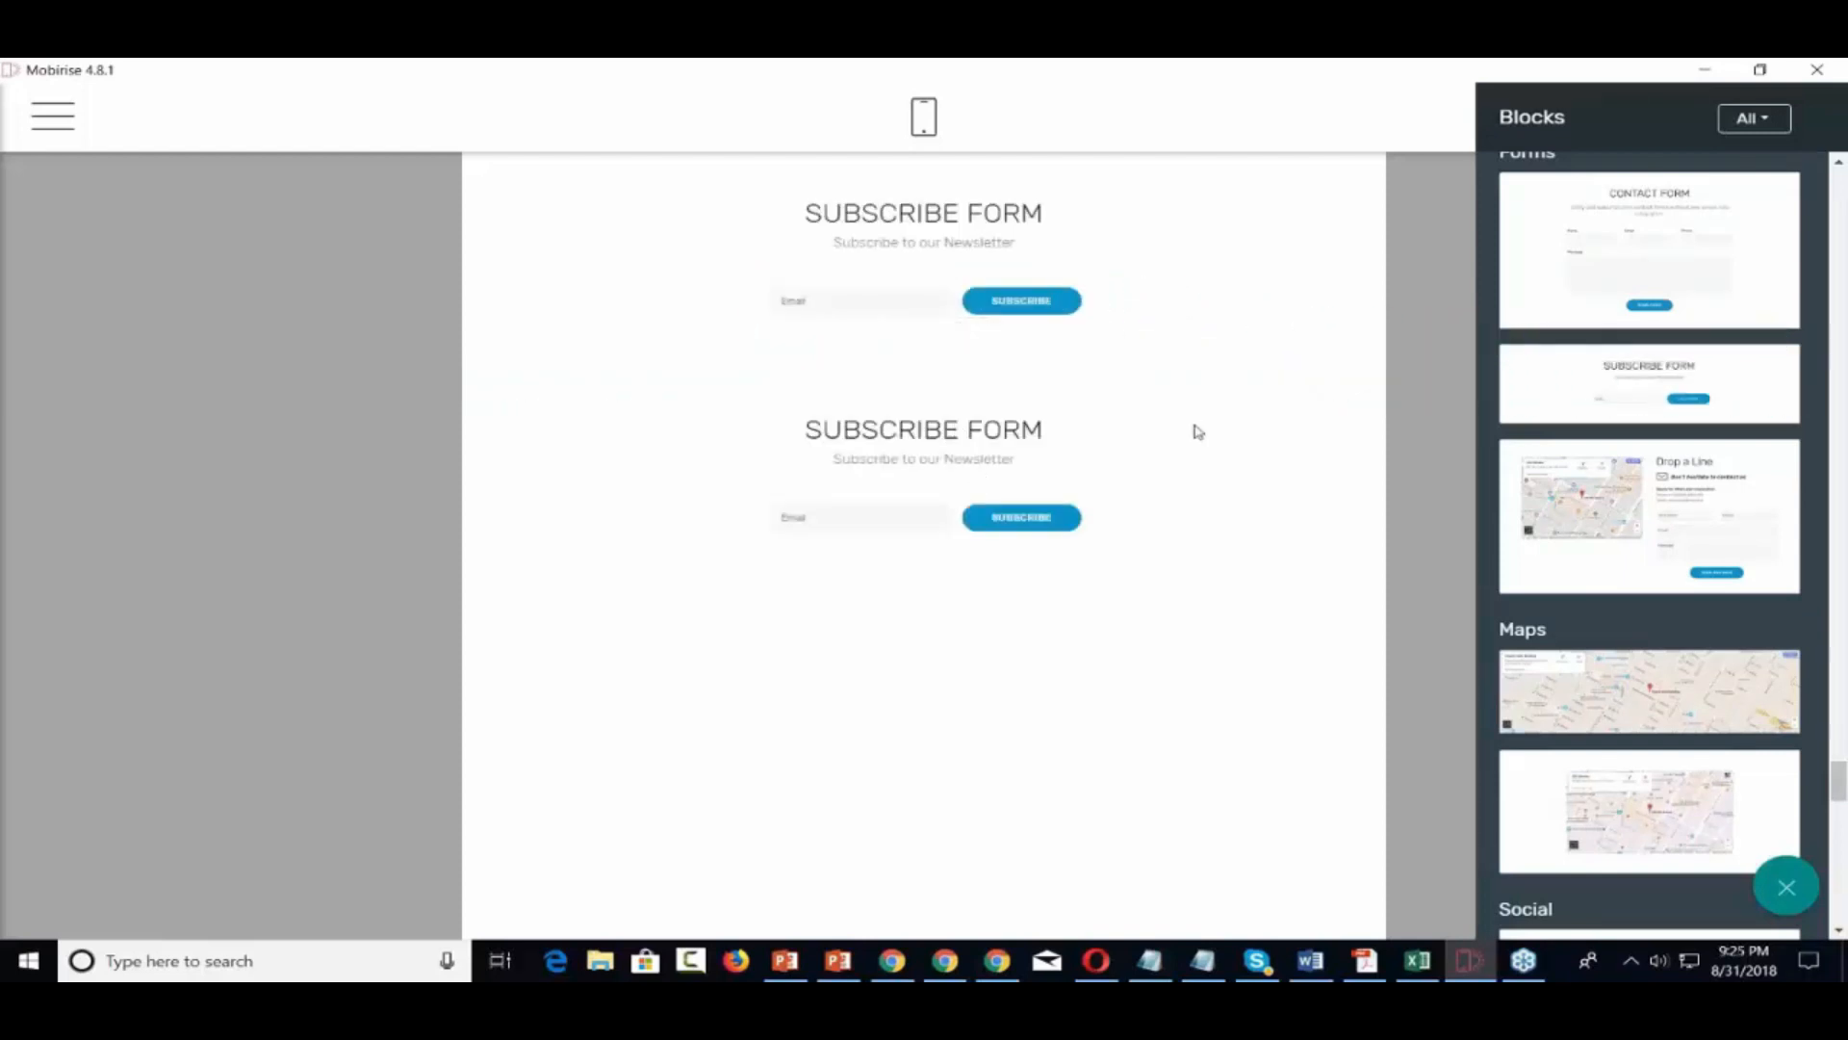
triple_click(958, 464)
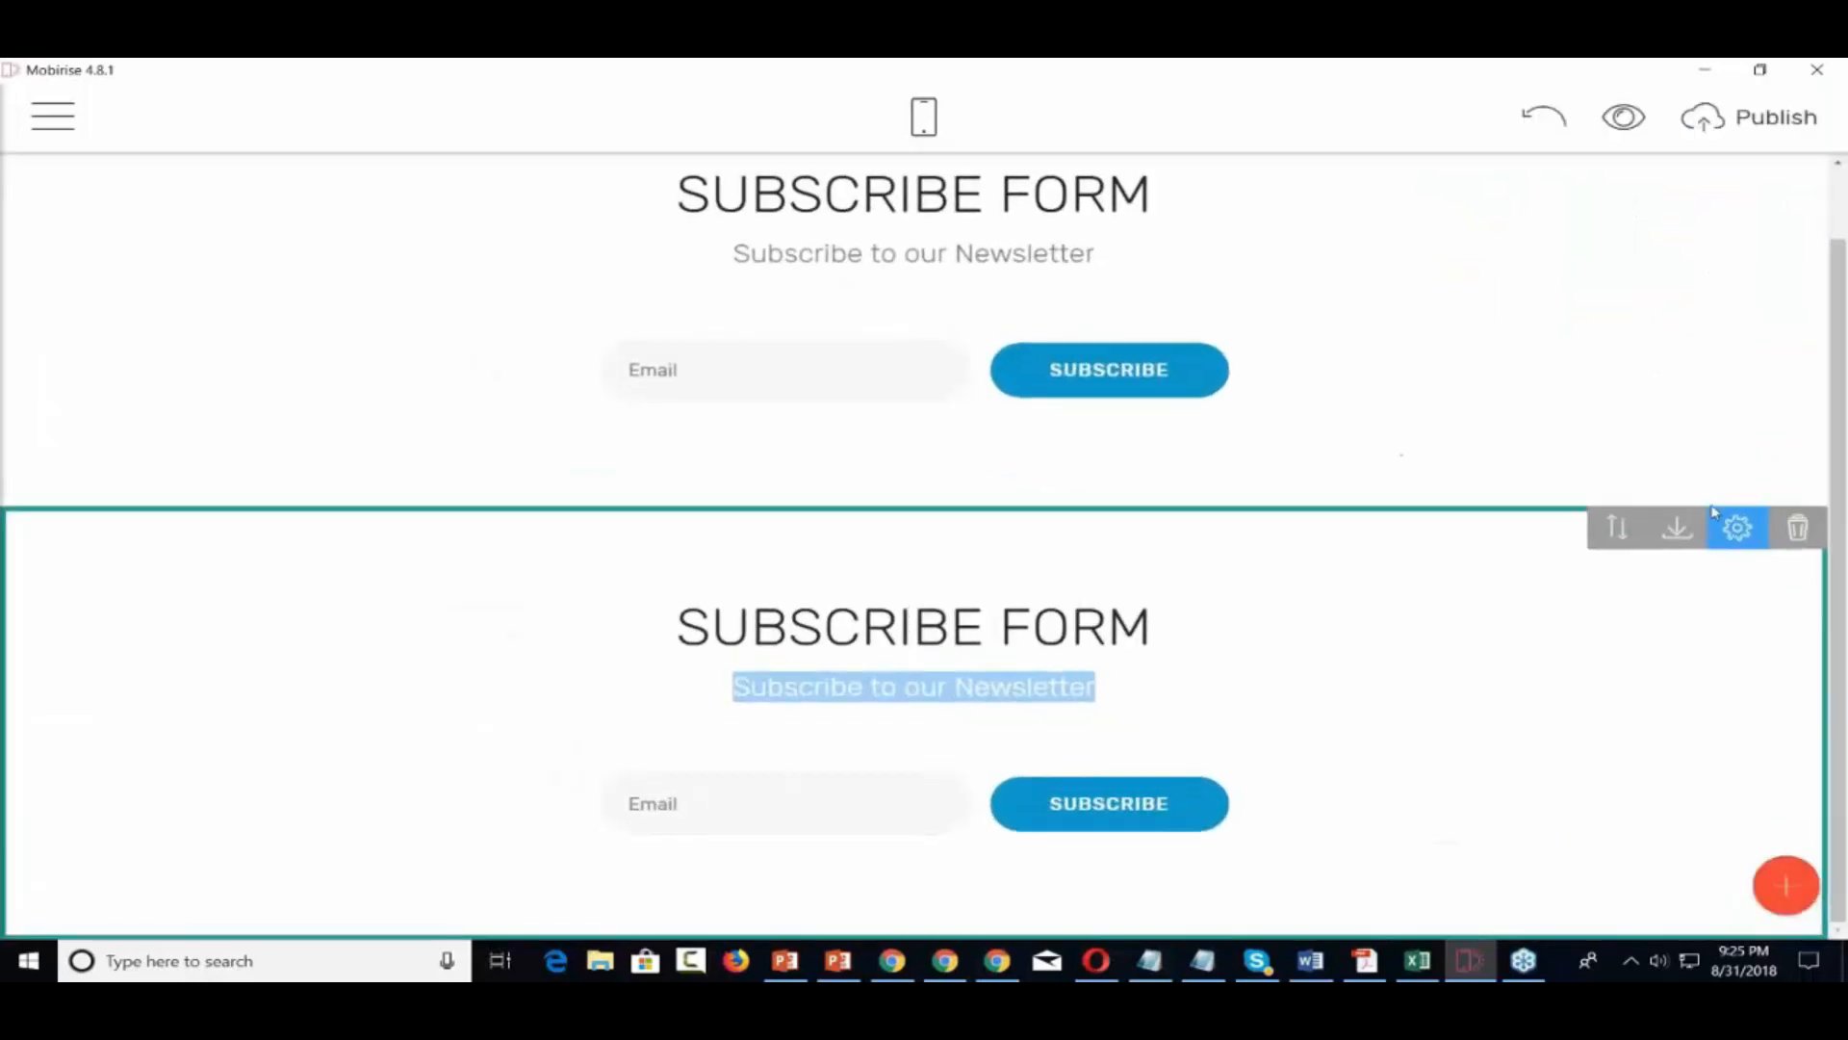
Delete the second Subscribe Form, then review the block parameters and the SUBSCRIBE button's form settings
left_click(1794, 529)
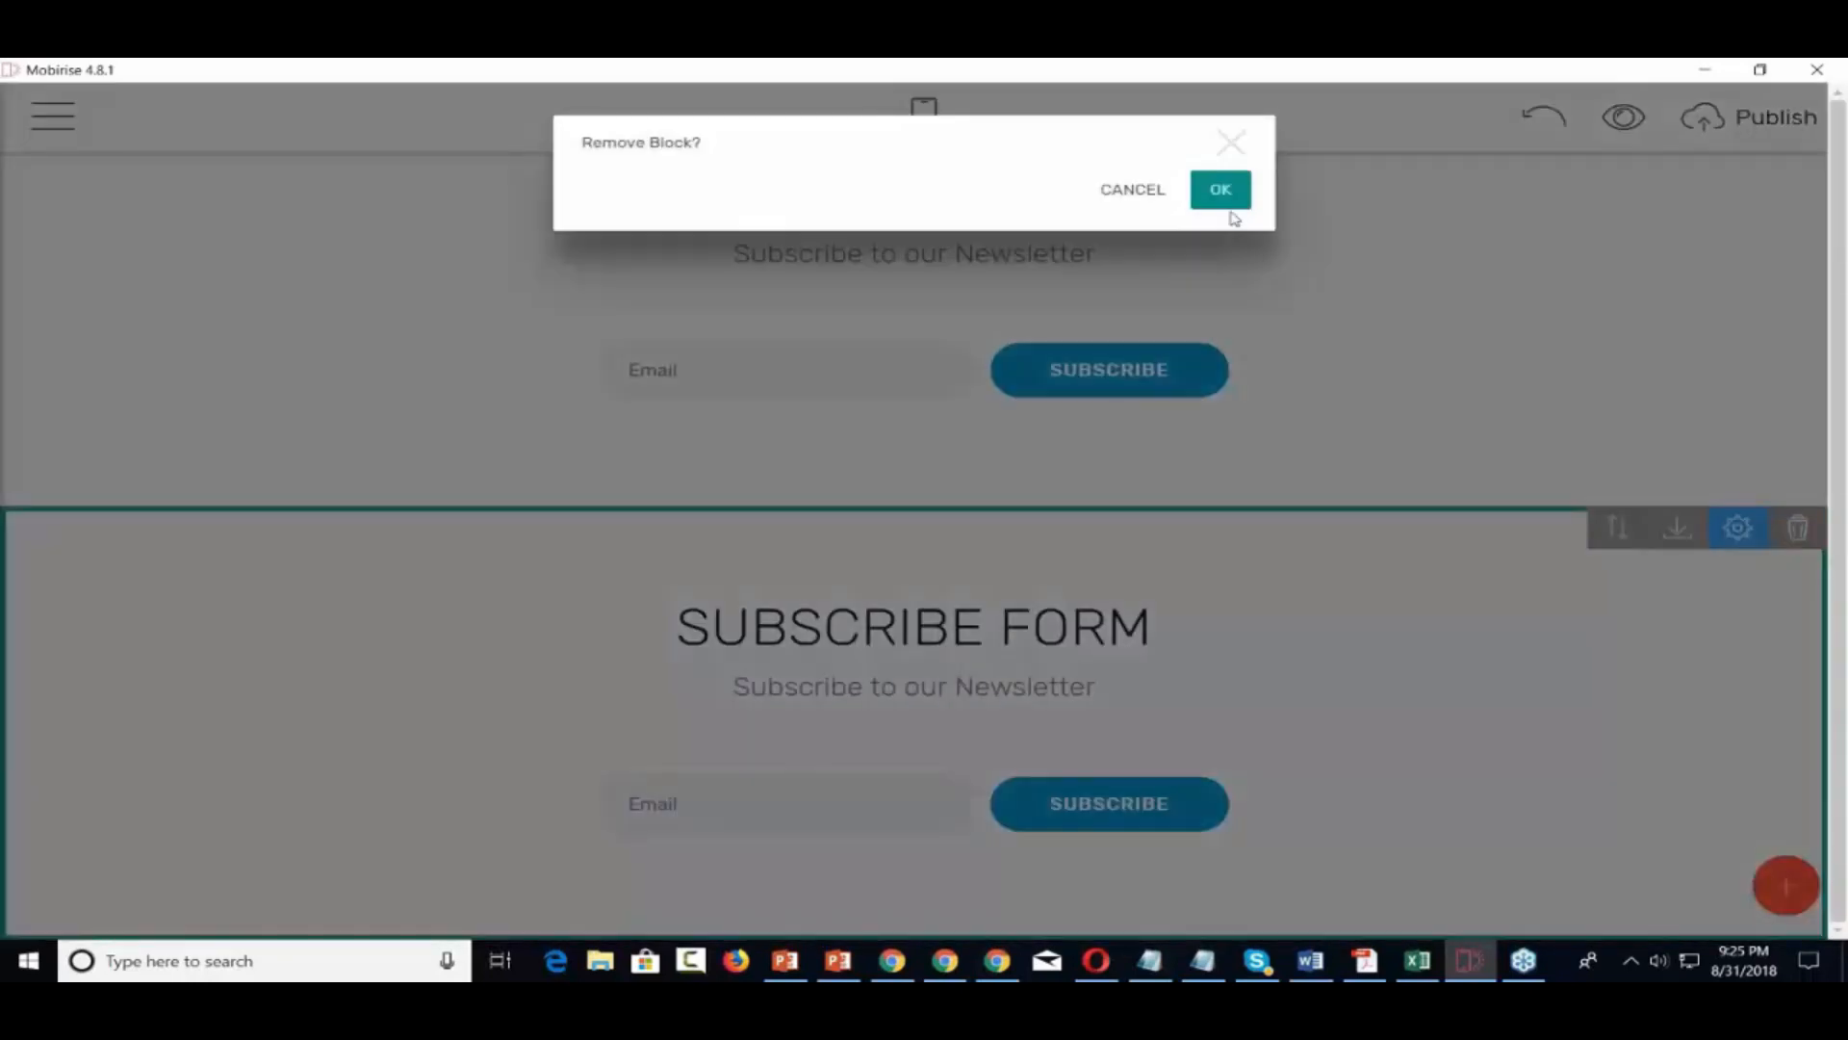
left_click(1227, 202)
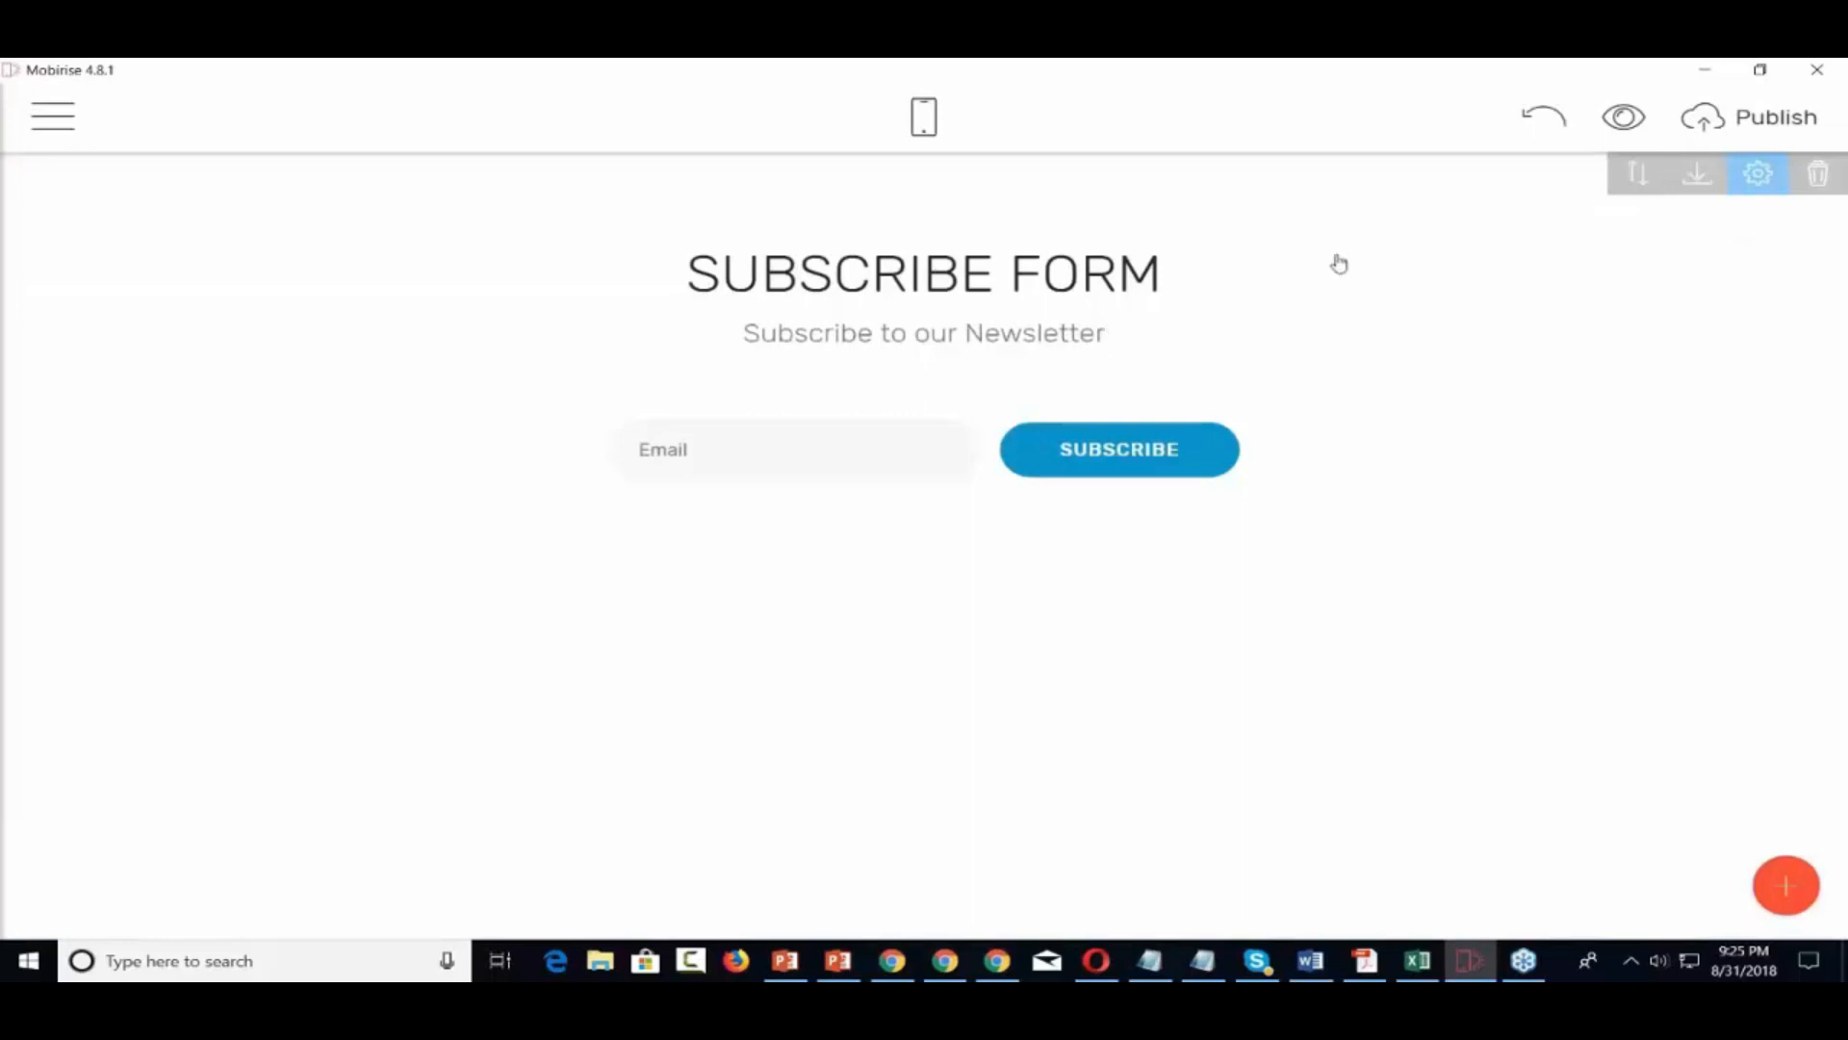
left_click(1758, 174)
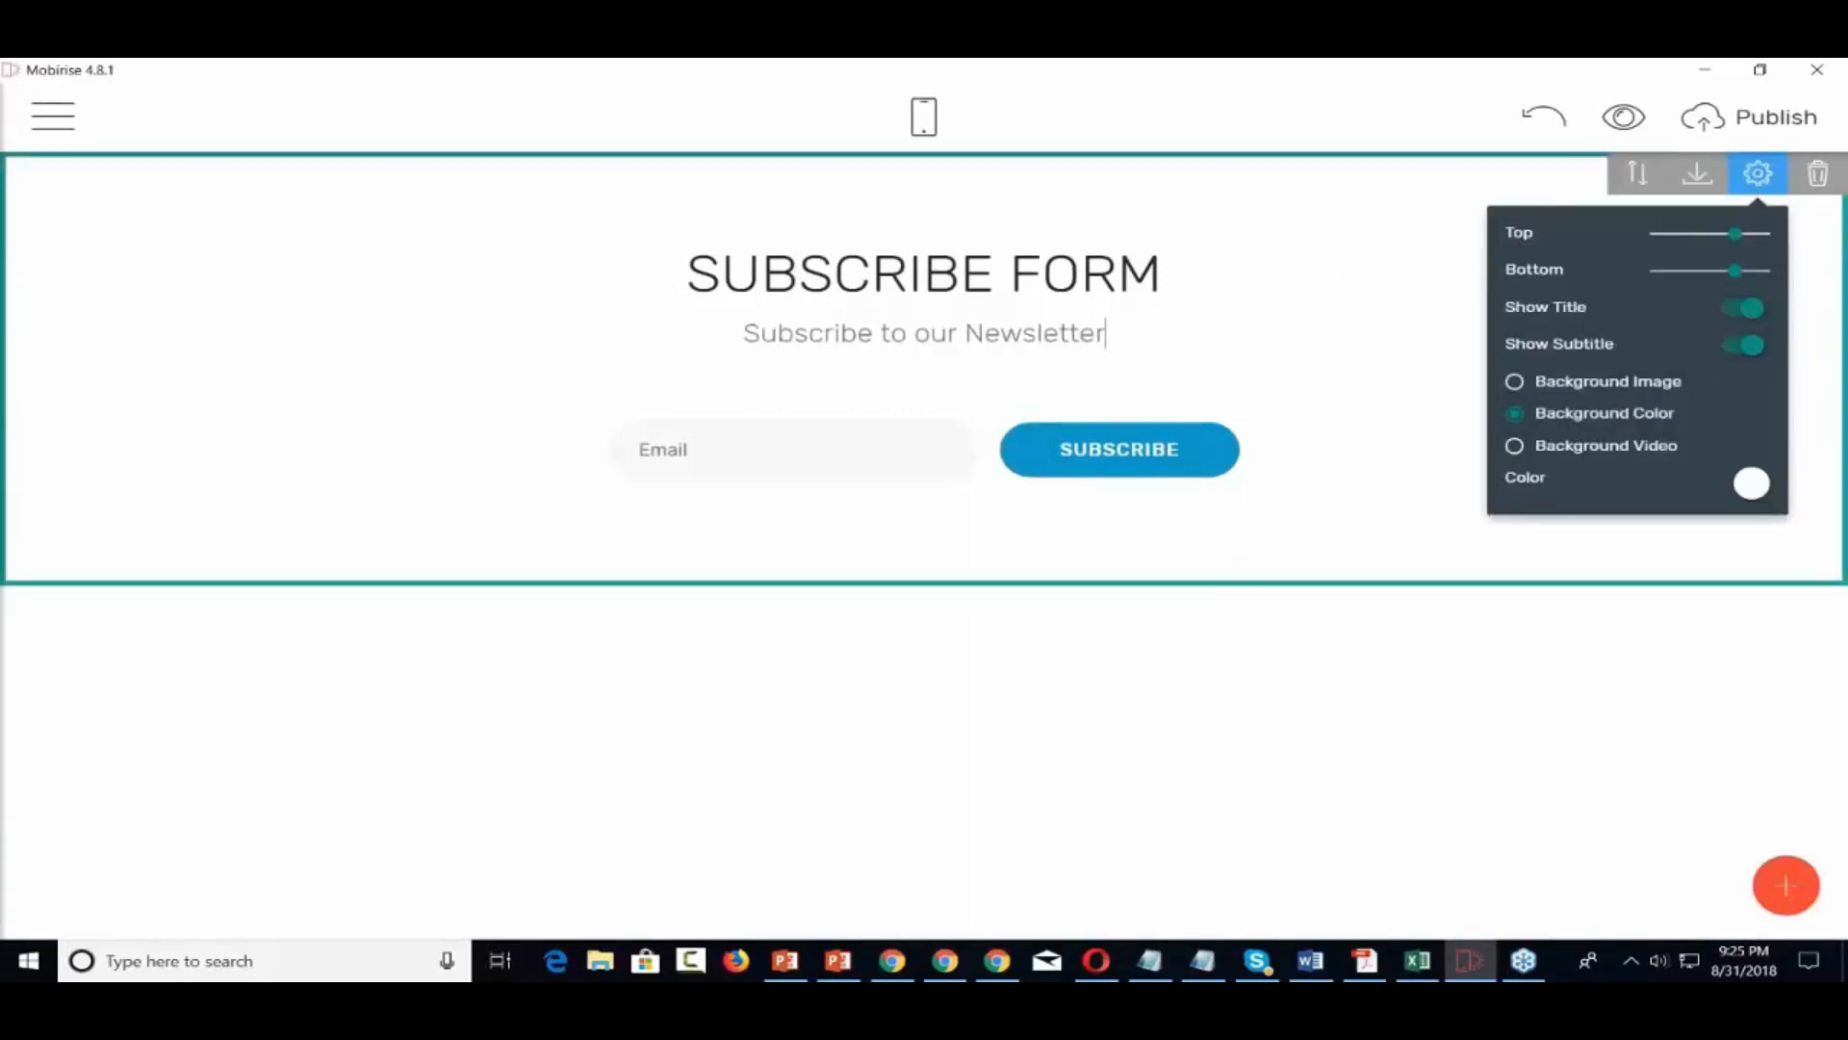
triple_click(1191, 344)
left_click(1078, 463)
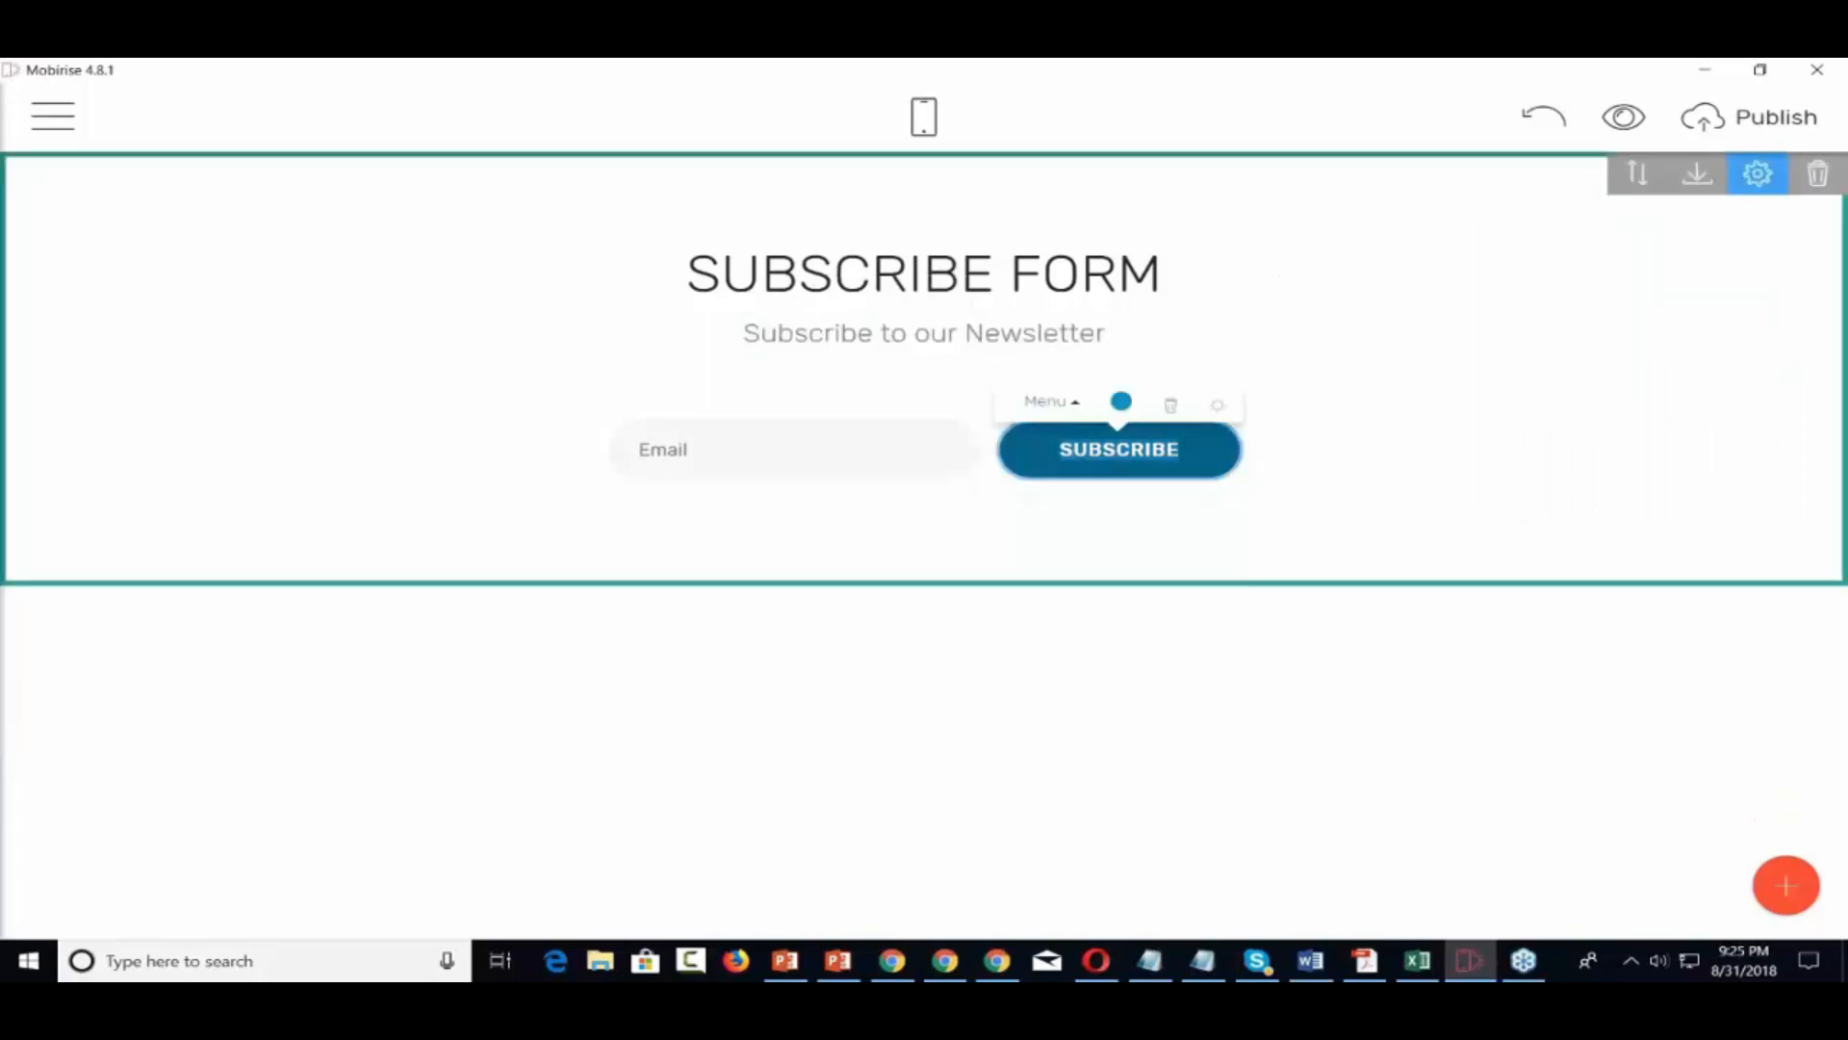
left_click(872, 437)
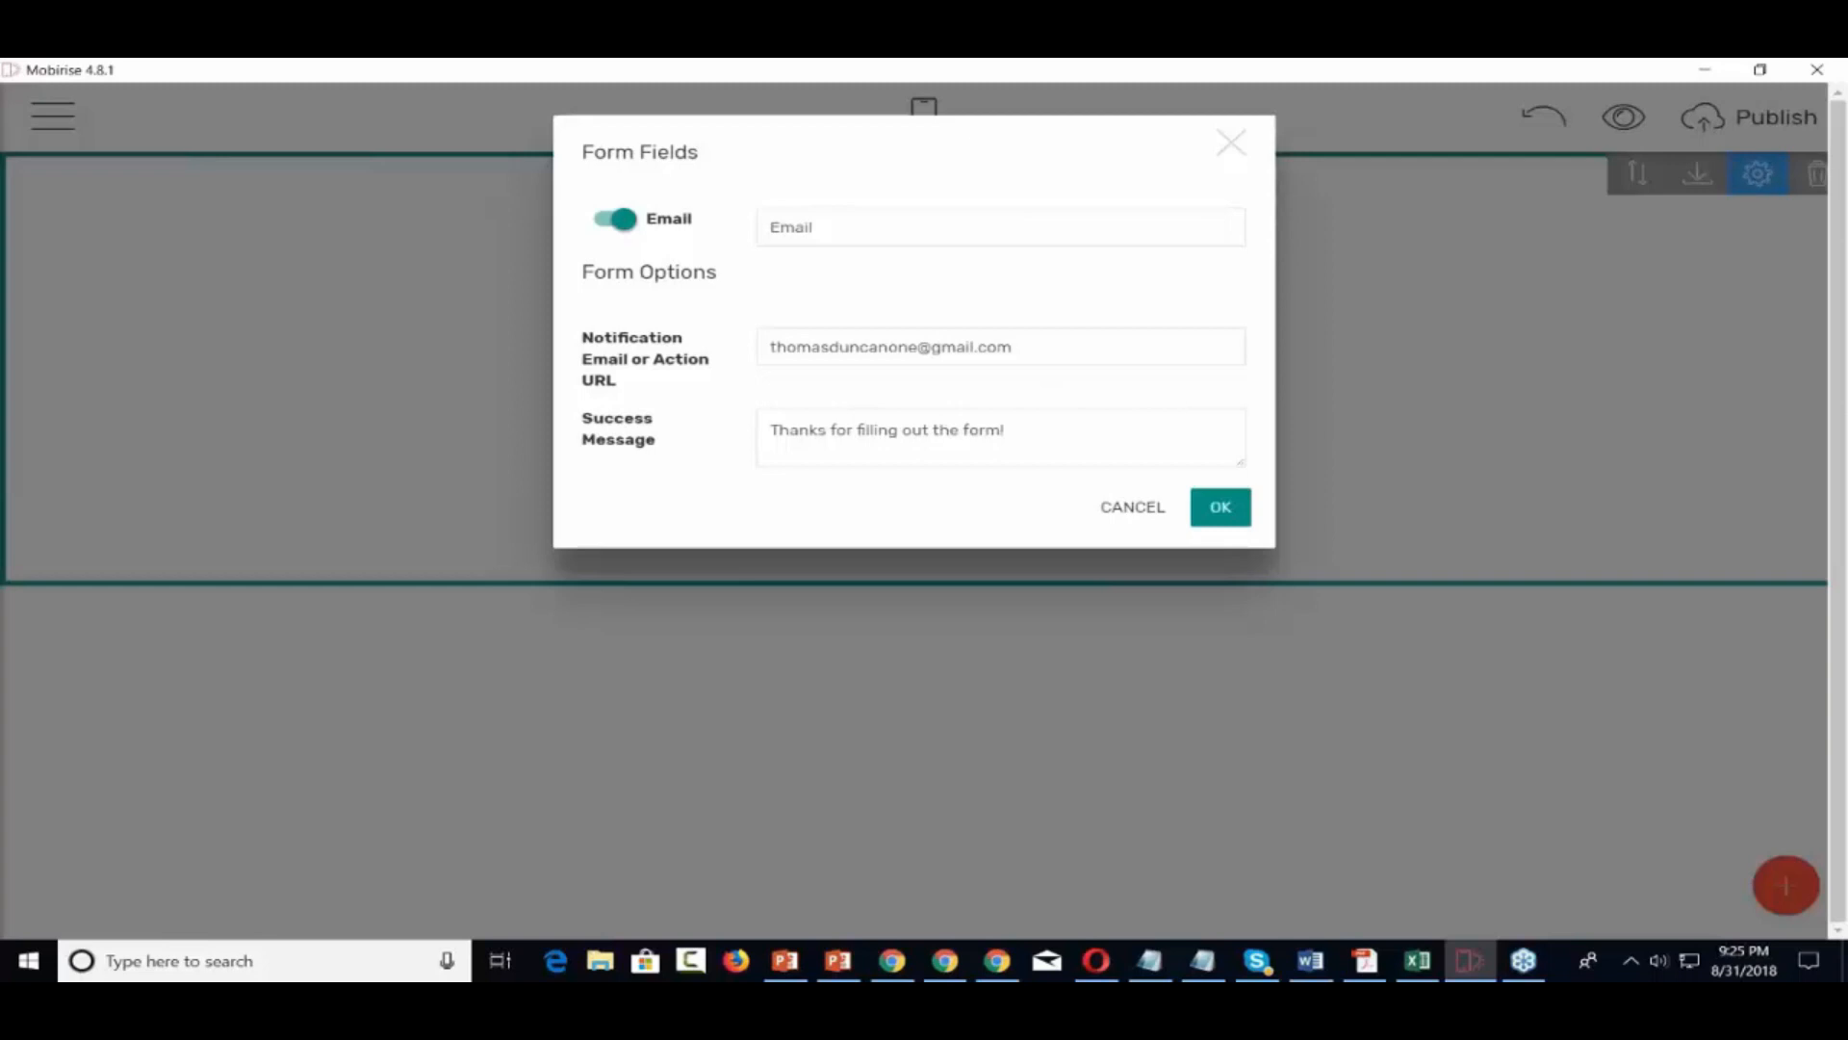
left_click(1235, 147)
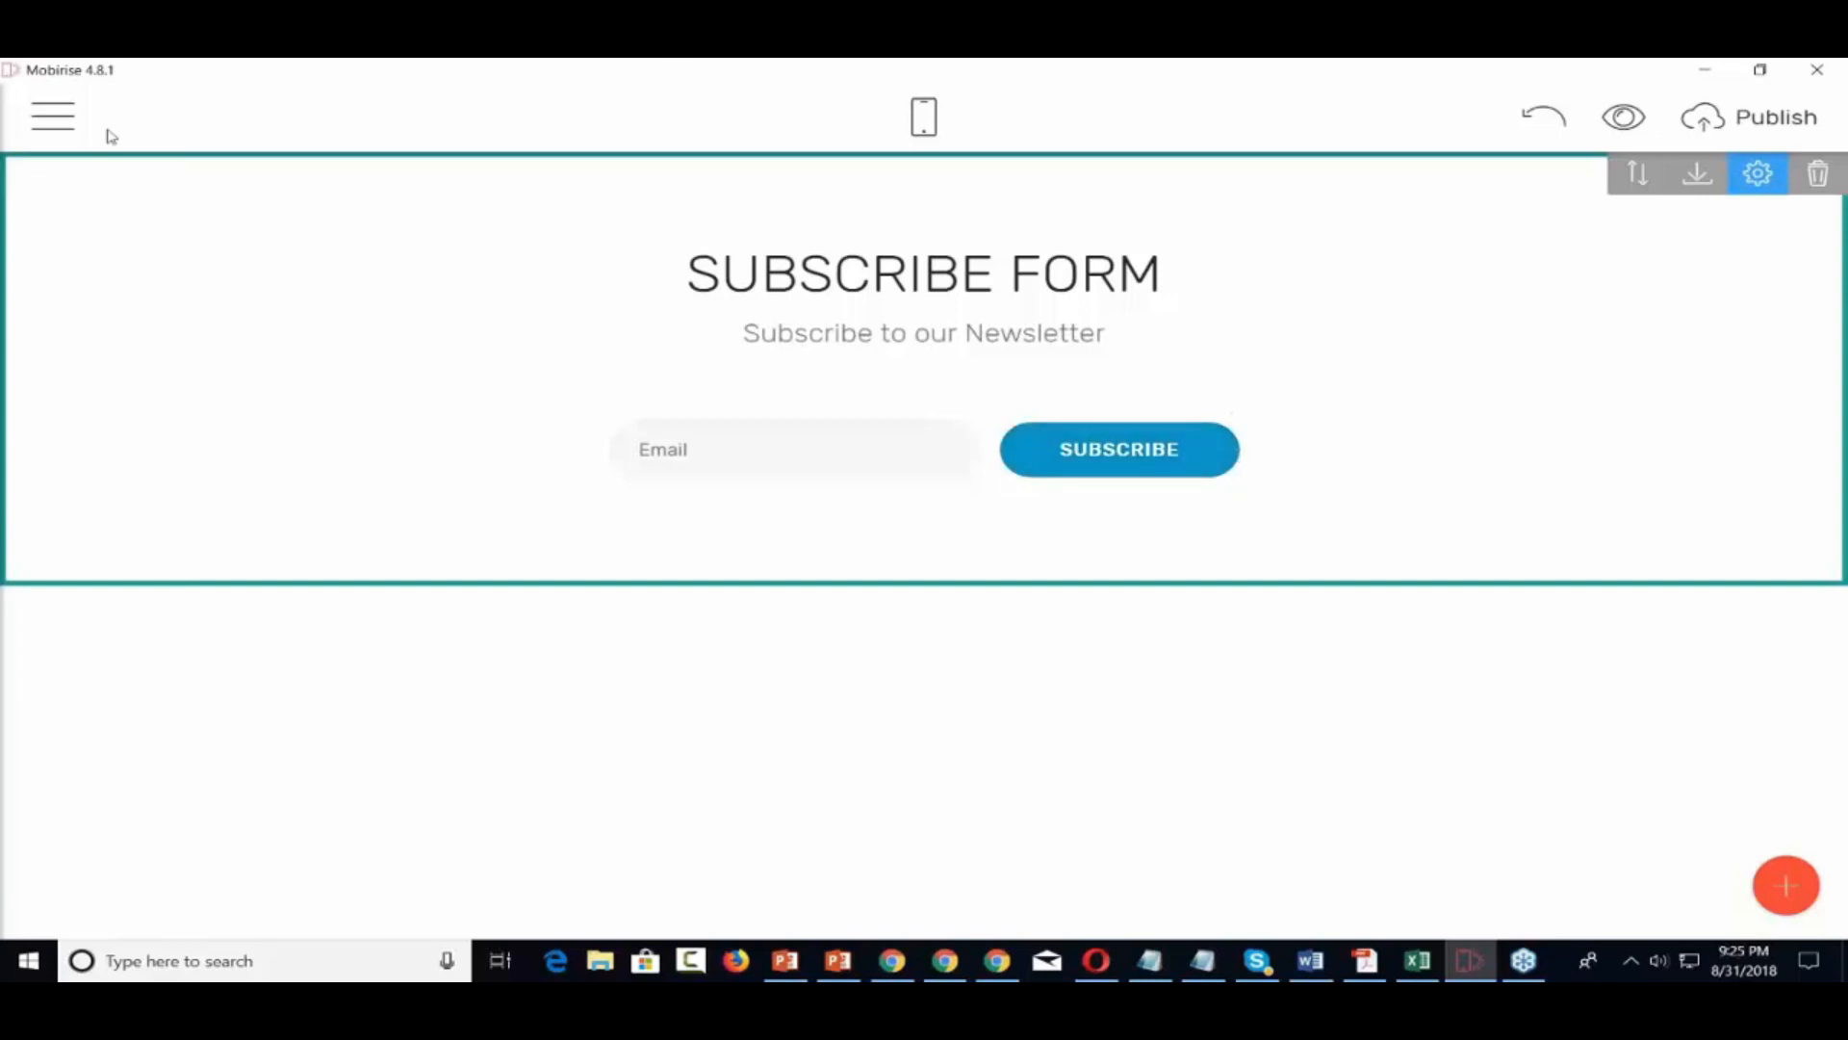
Open Extensions from the main menu and scroll through the add-on cards
left_click(56, 117)
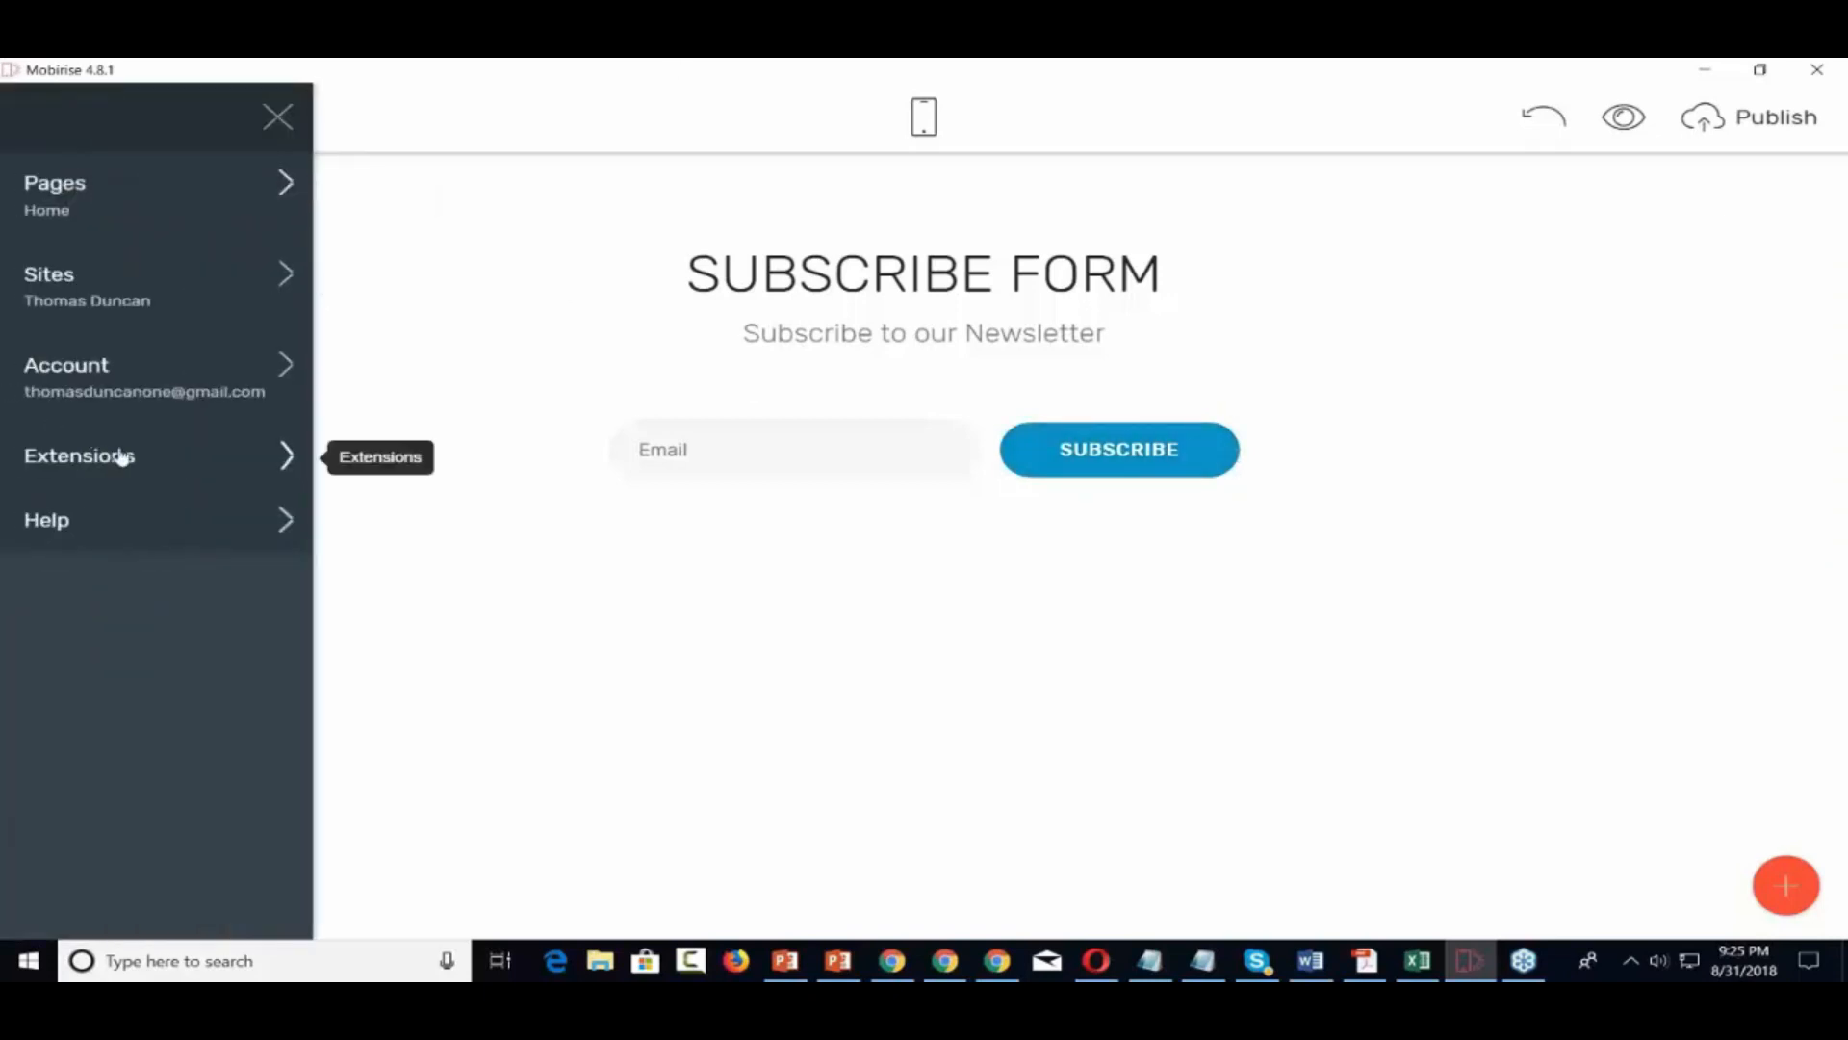
left_click(122, 456)
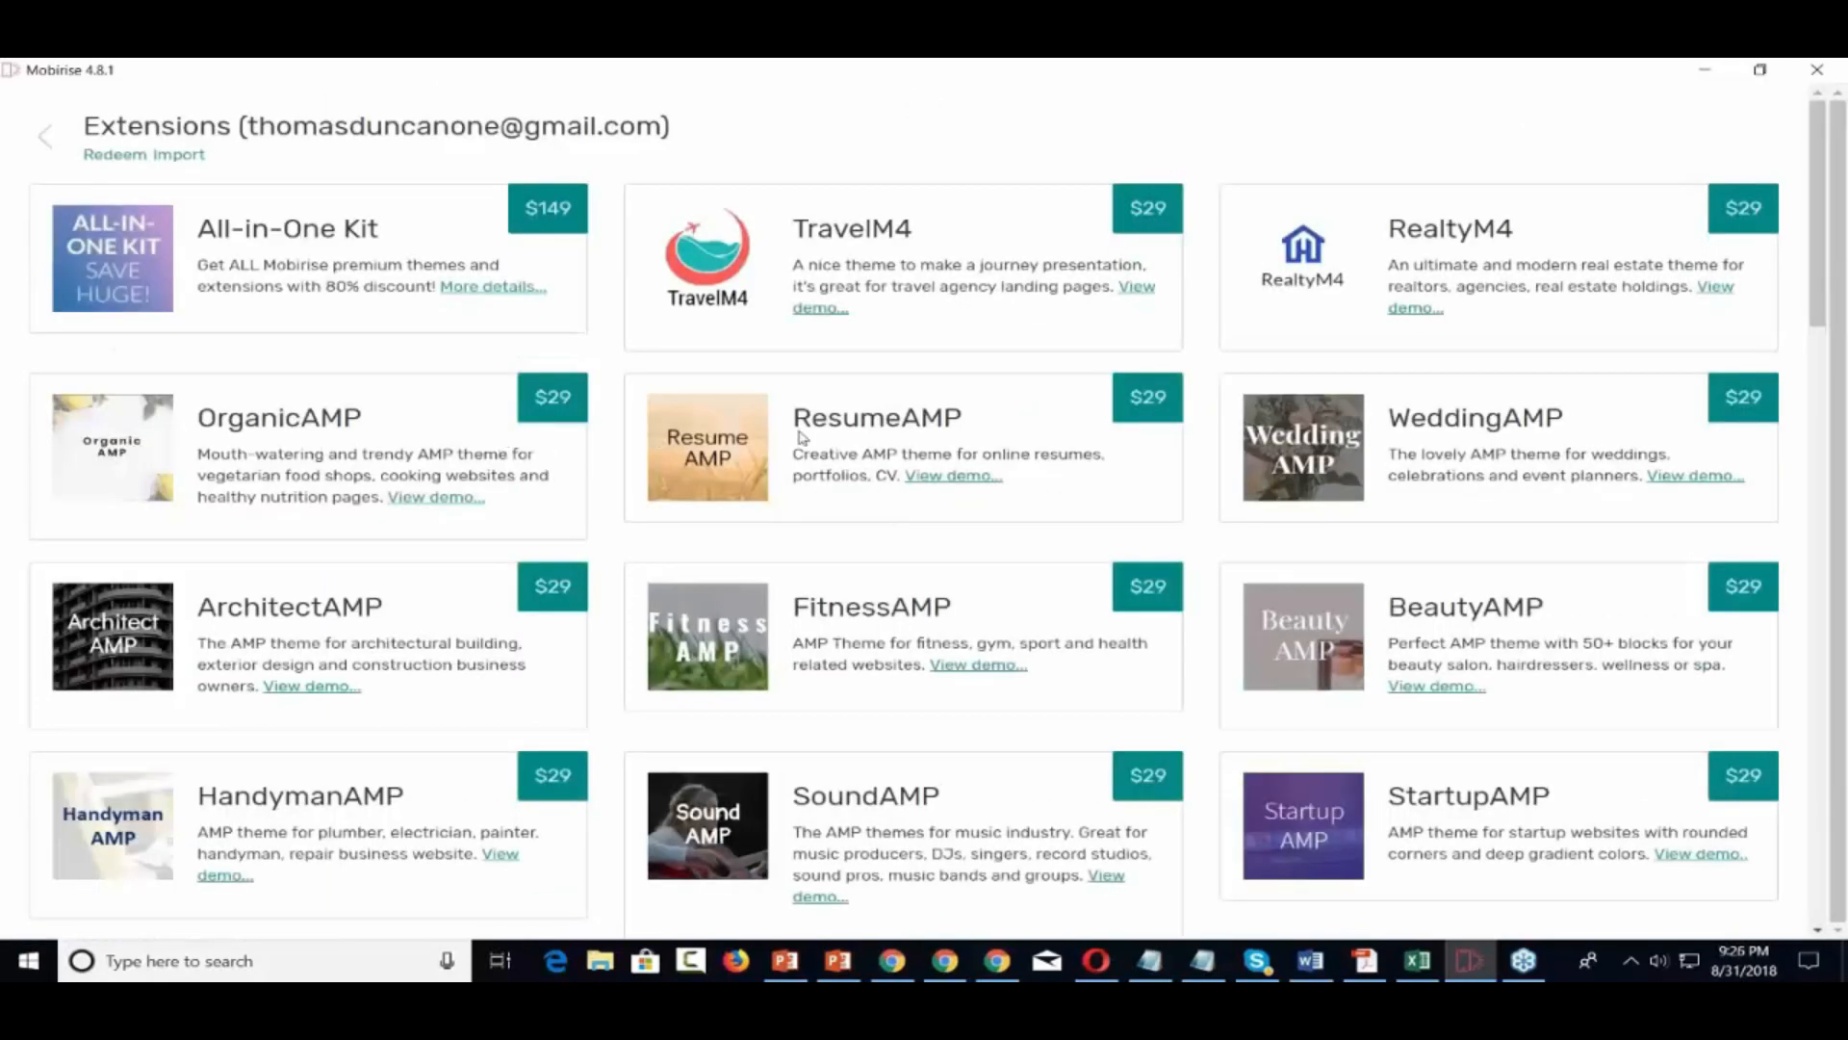
scroll(801, 438, "down", 7)
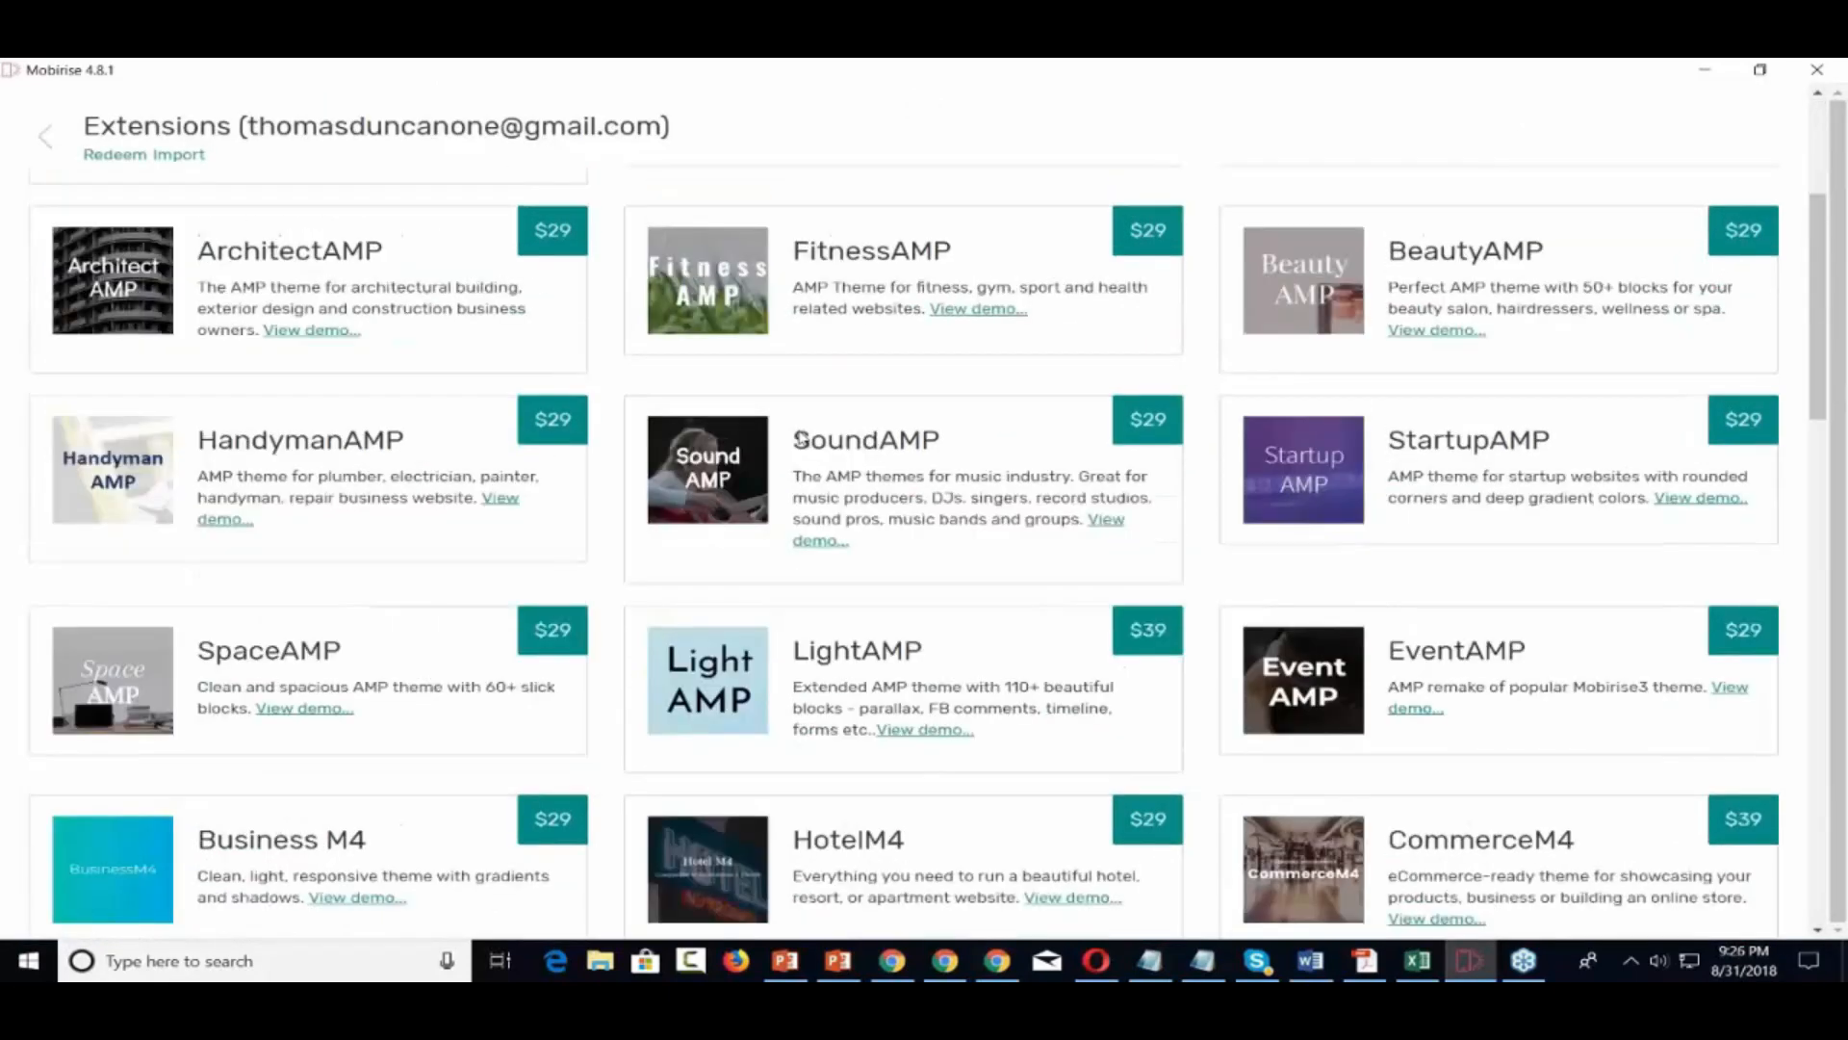
scroll(802, 438, "down", 9)
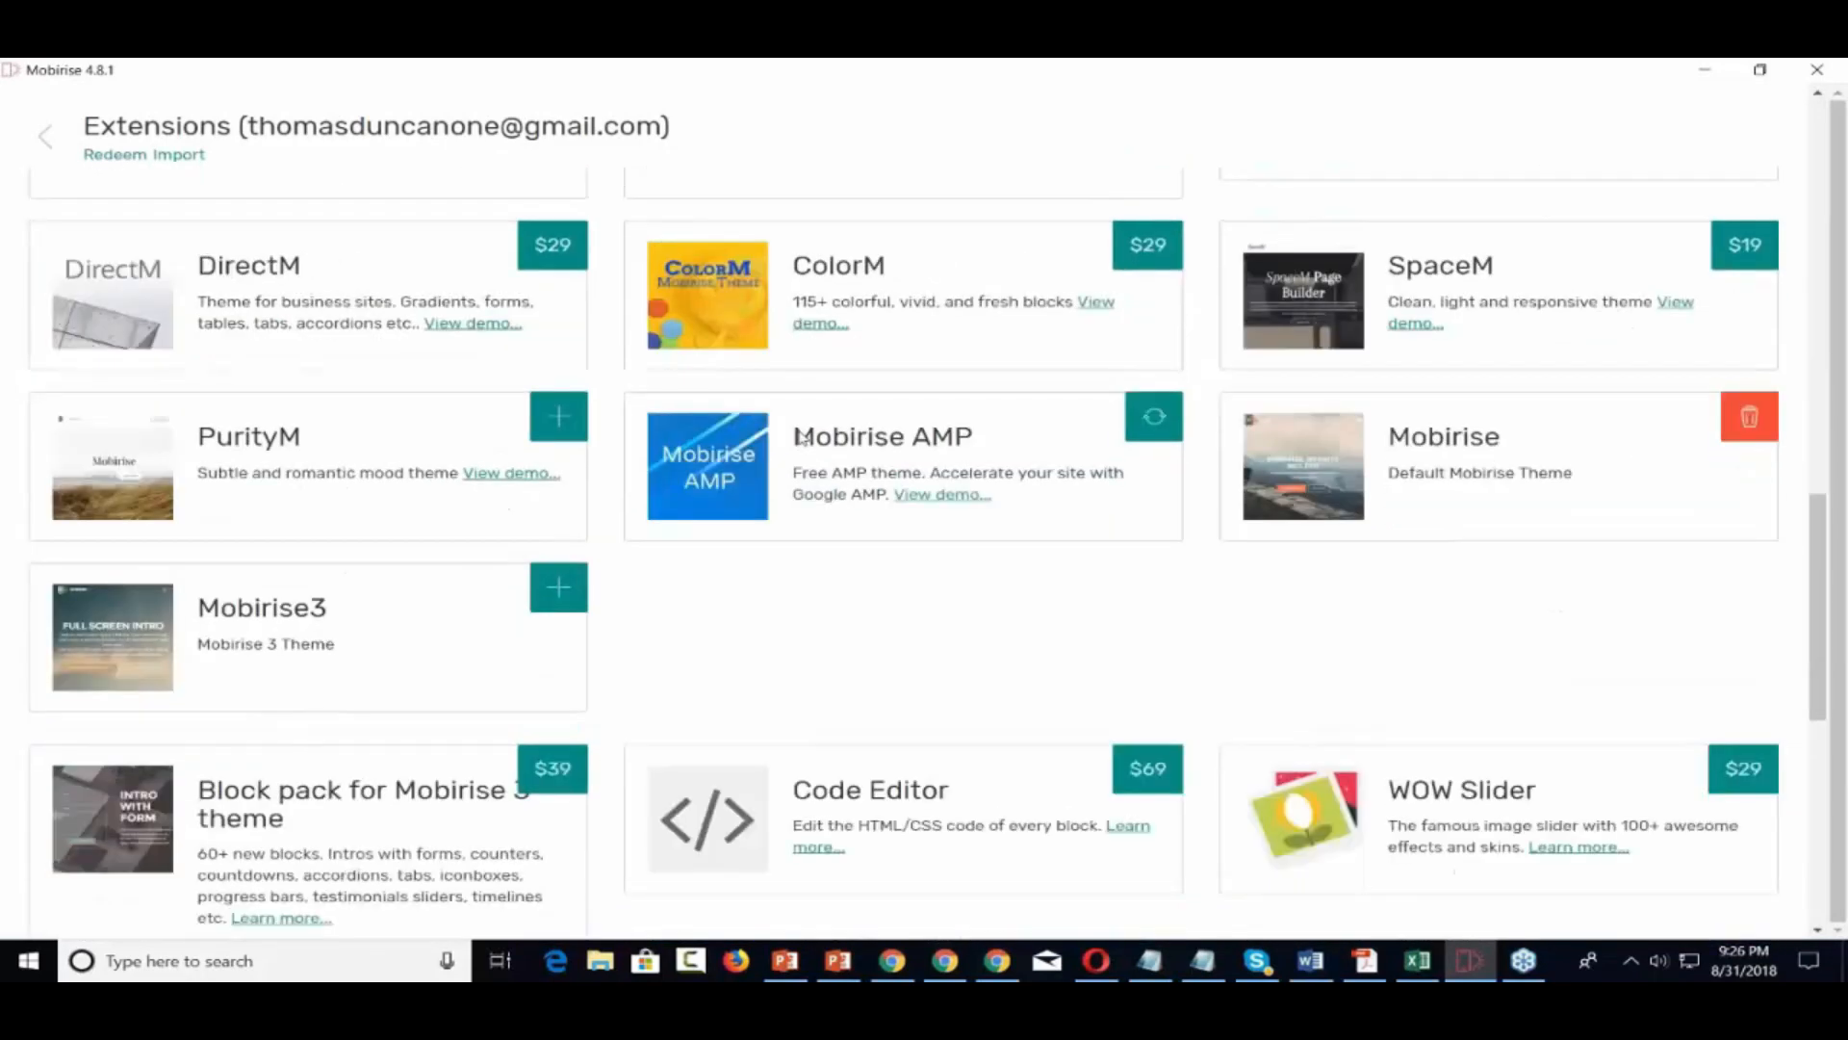
scroll(802, 438, "down", 3)
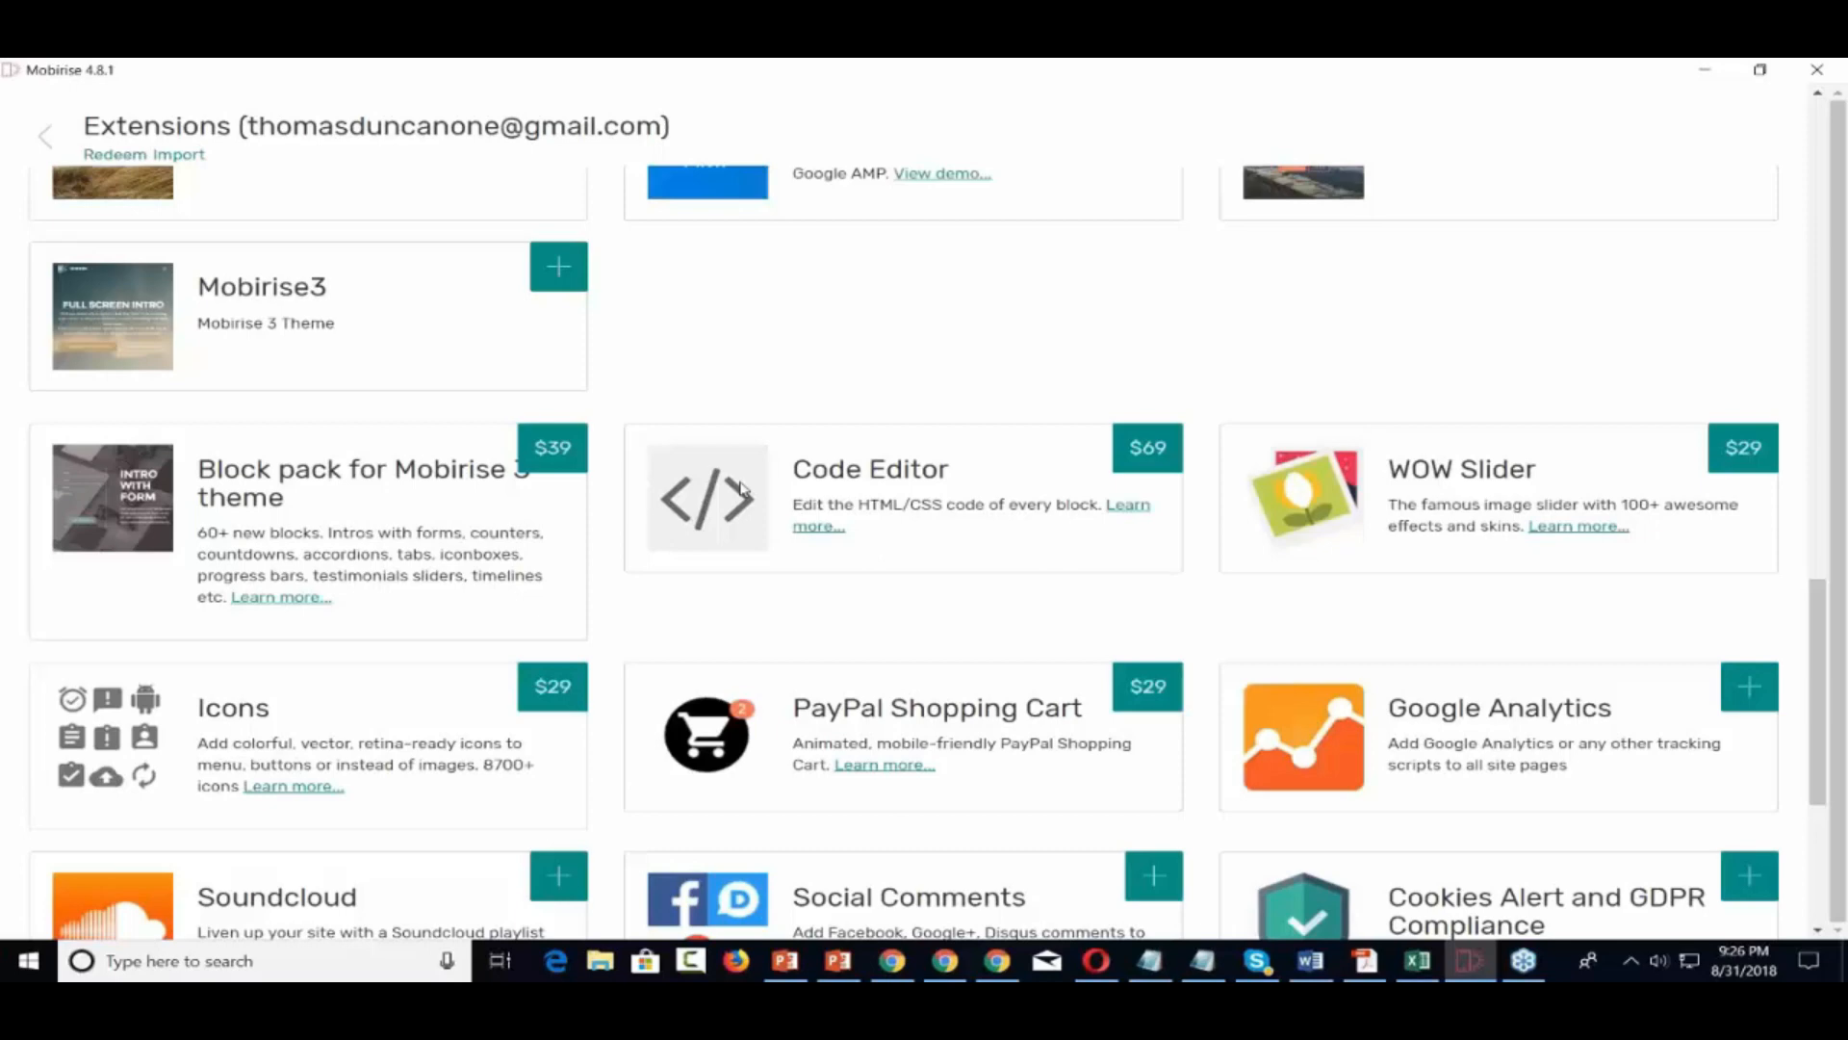
scroll(741, 488, "down", 1)
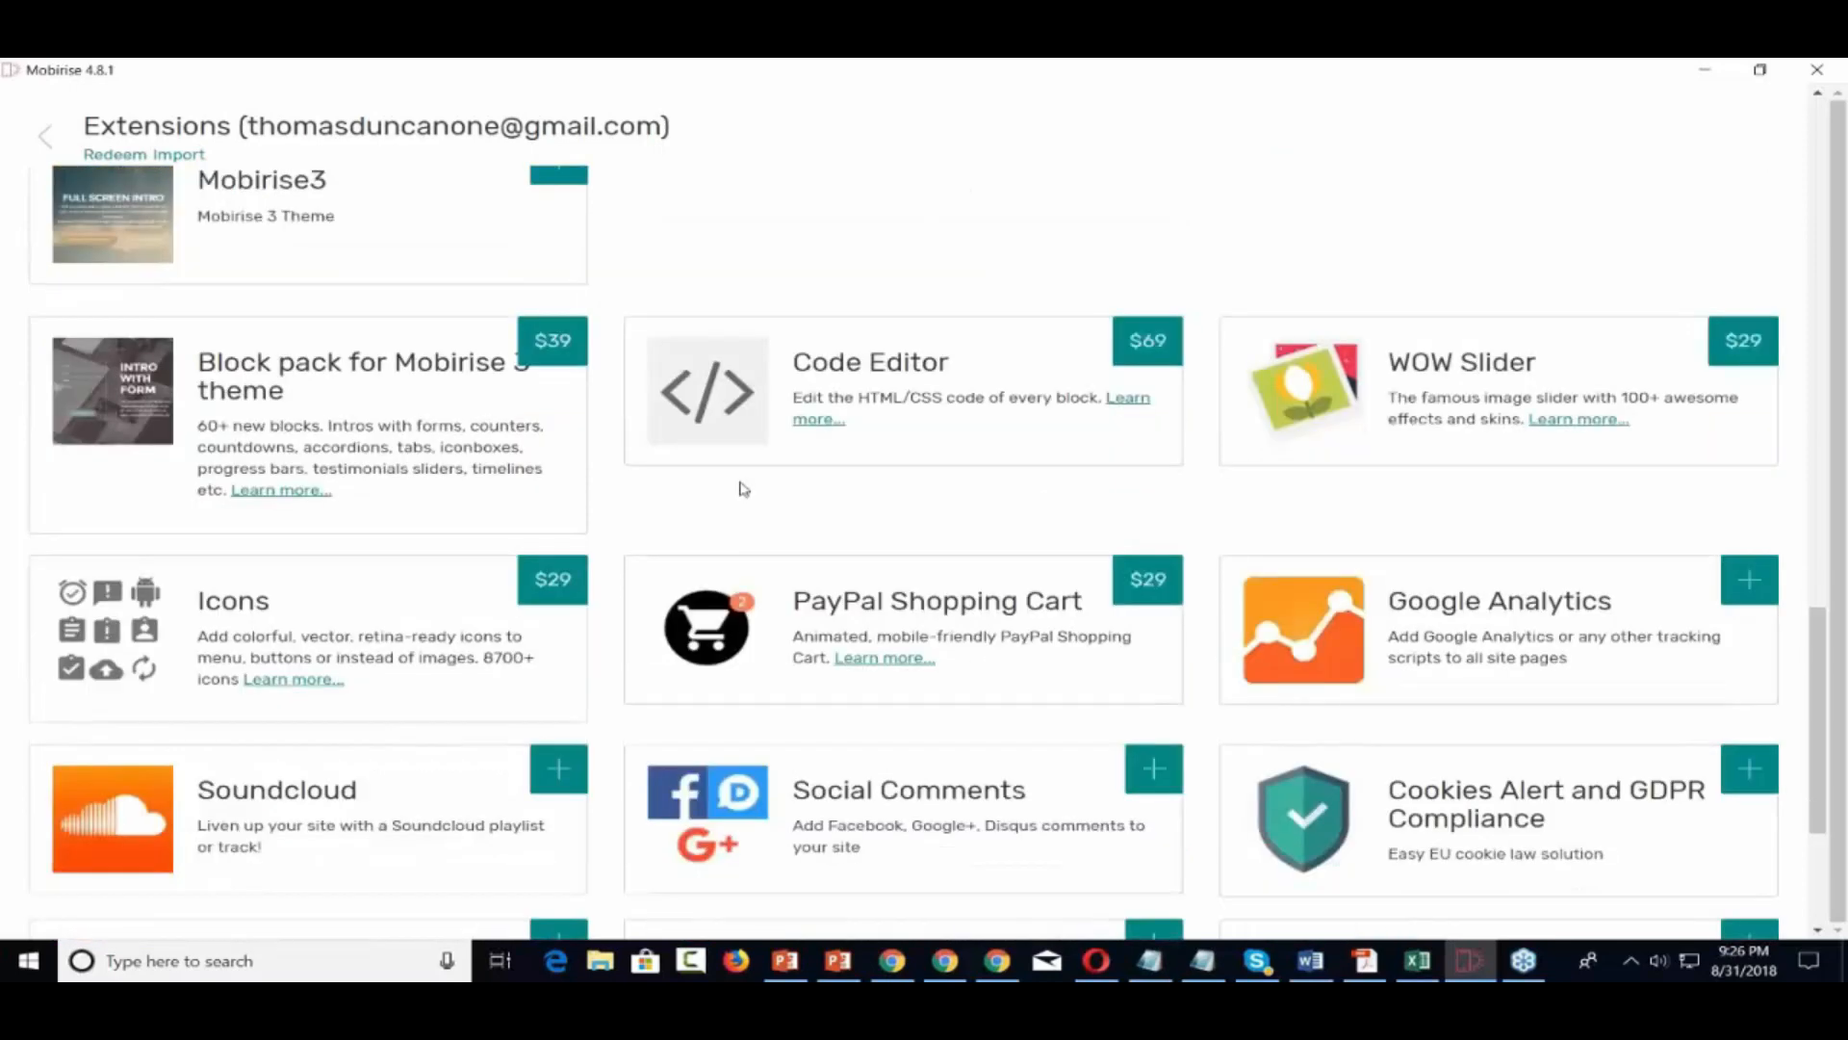